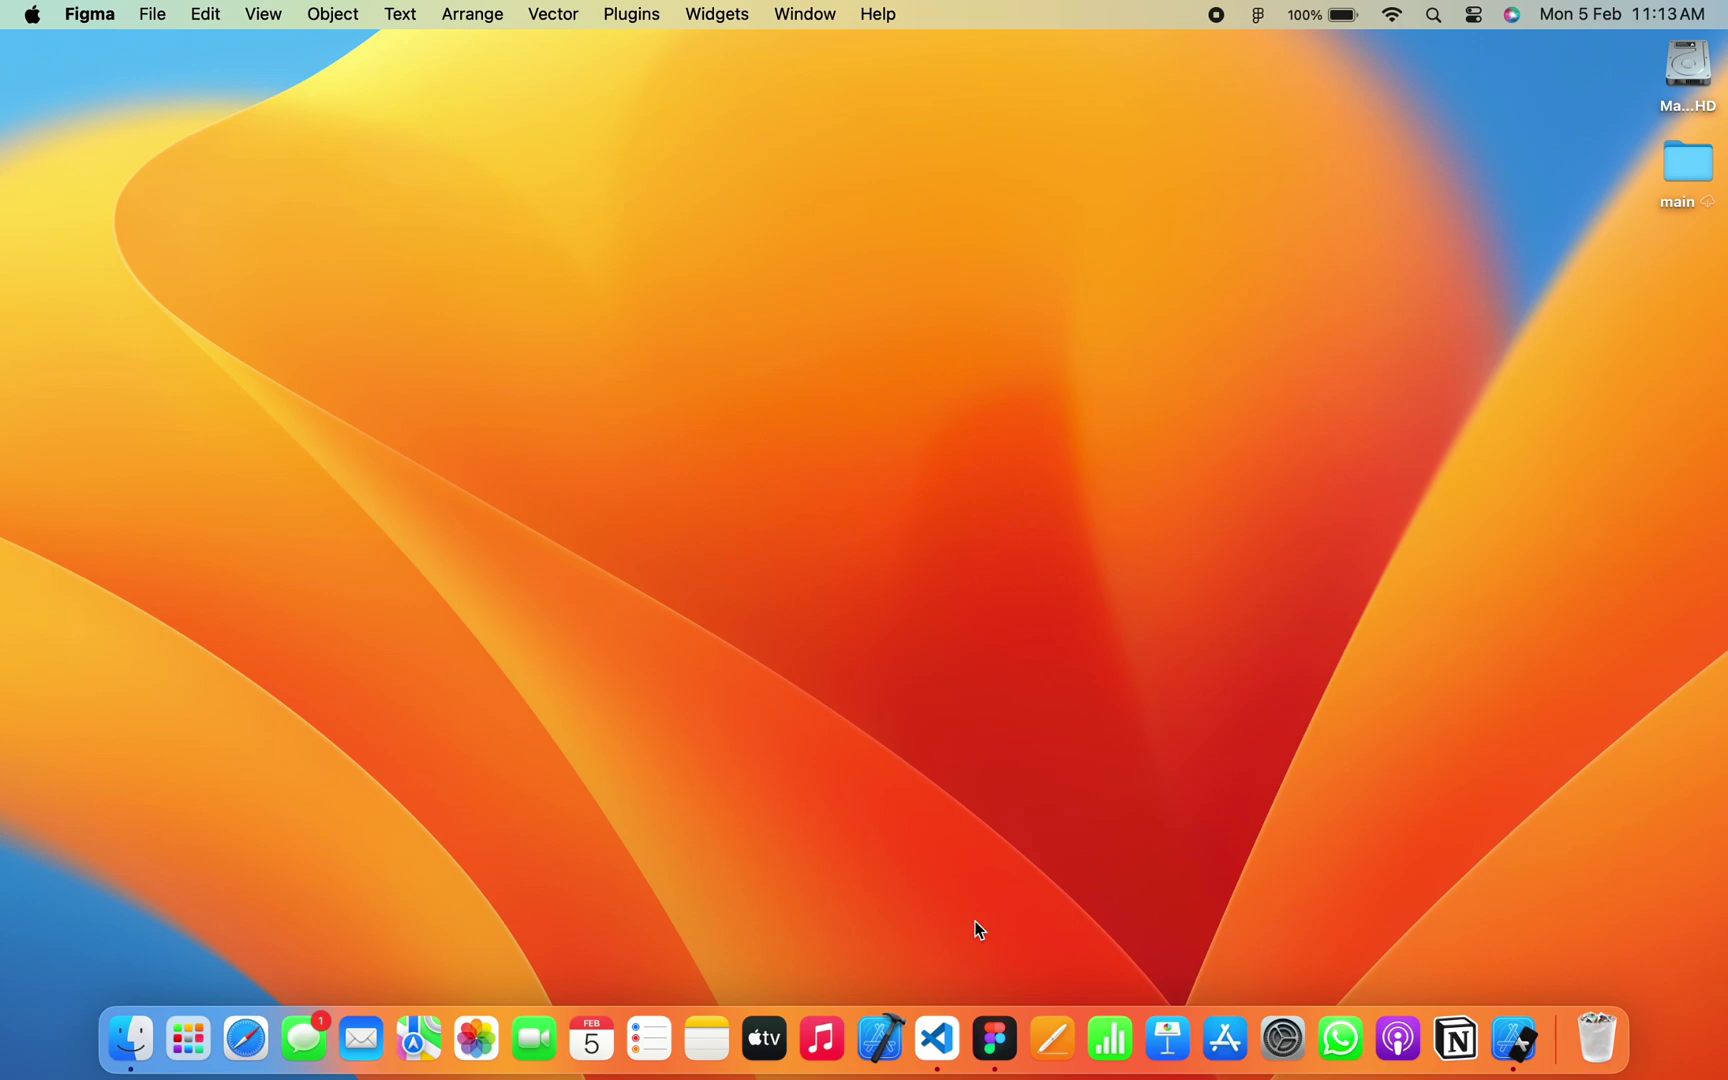
Step: Open the smoothie web design file and draw a new frame beside the bottle images
left_click(995, 1040)
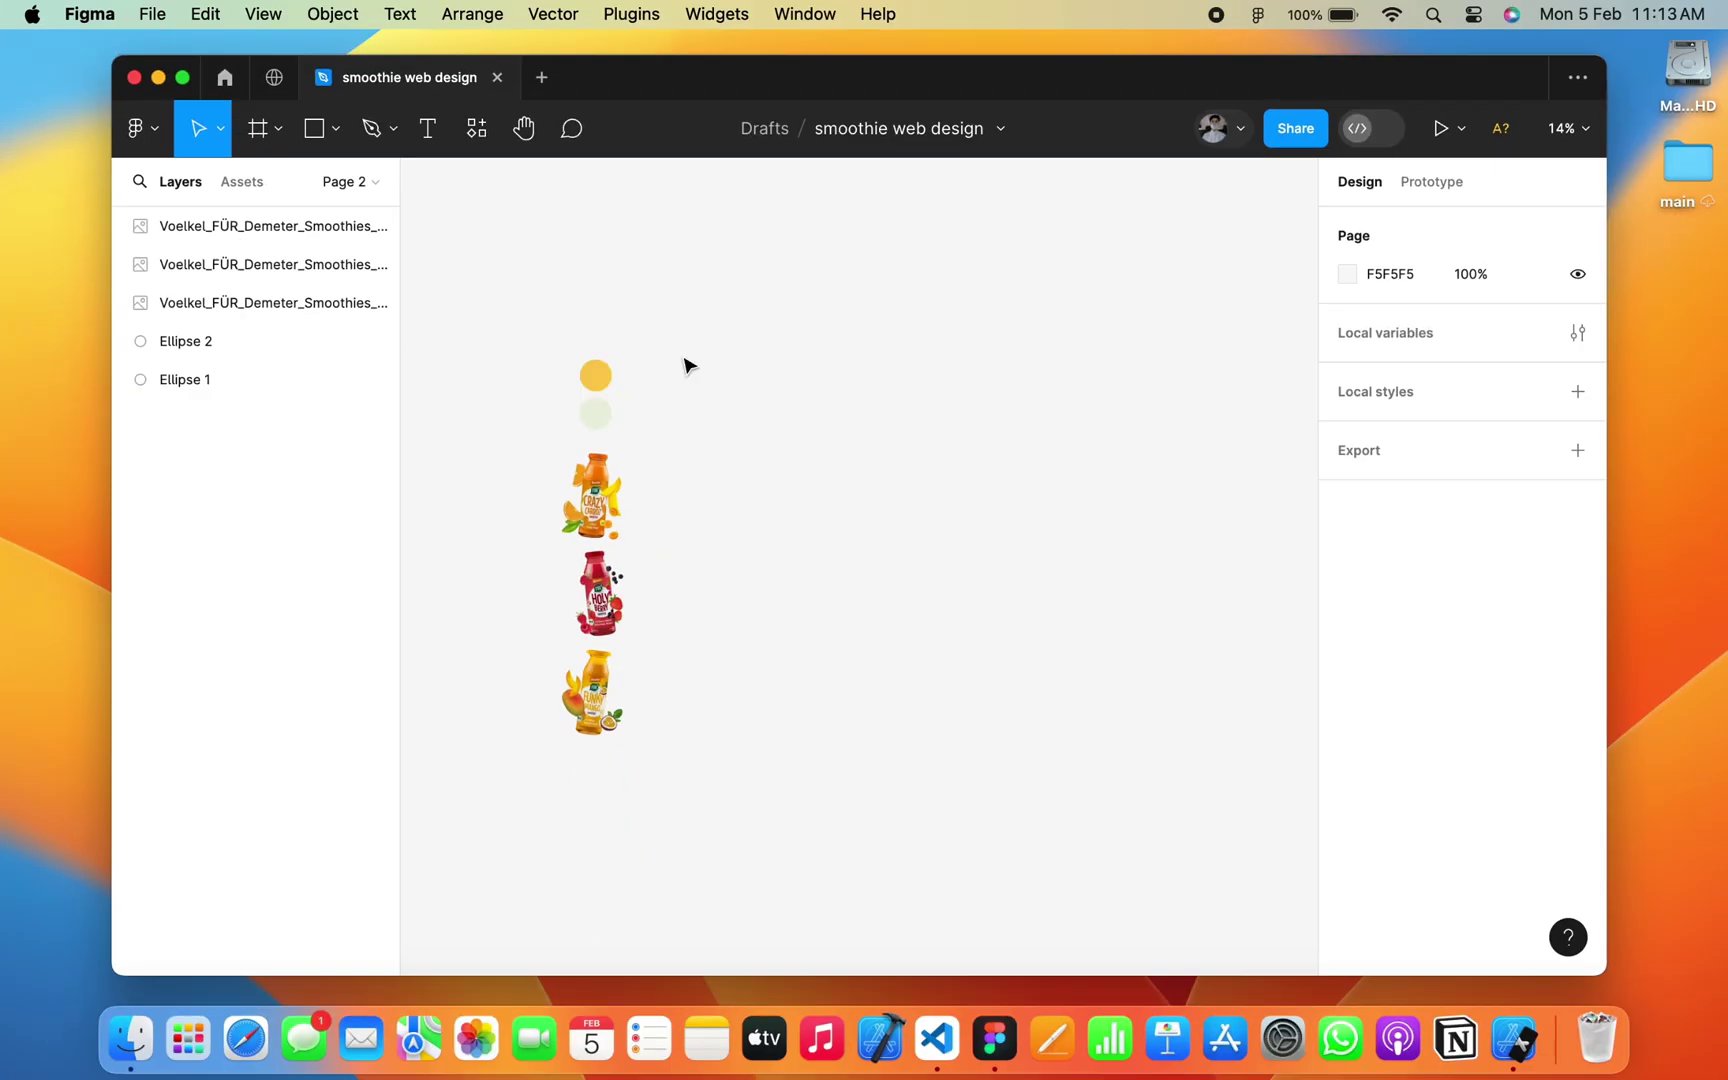
key("f")
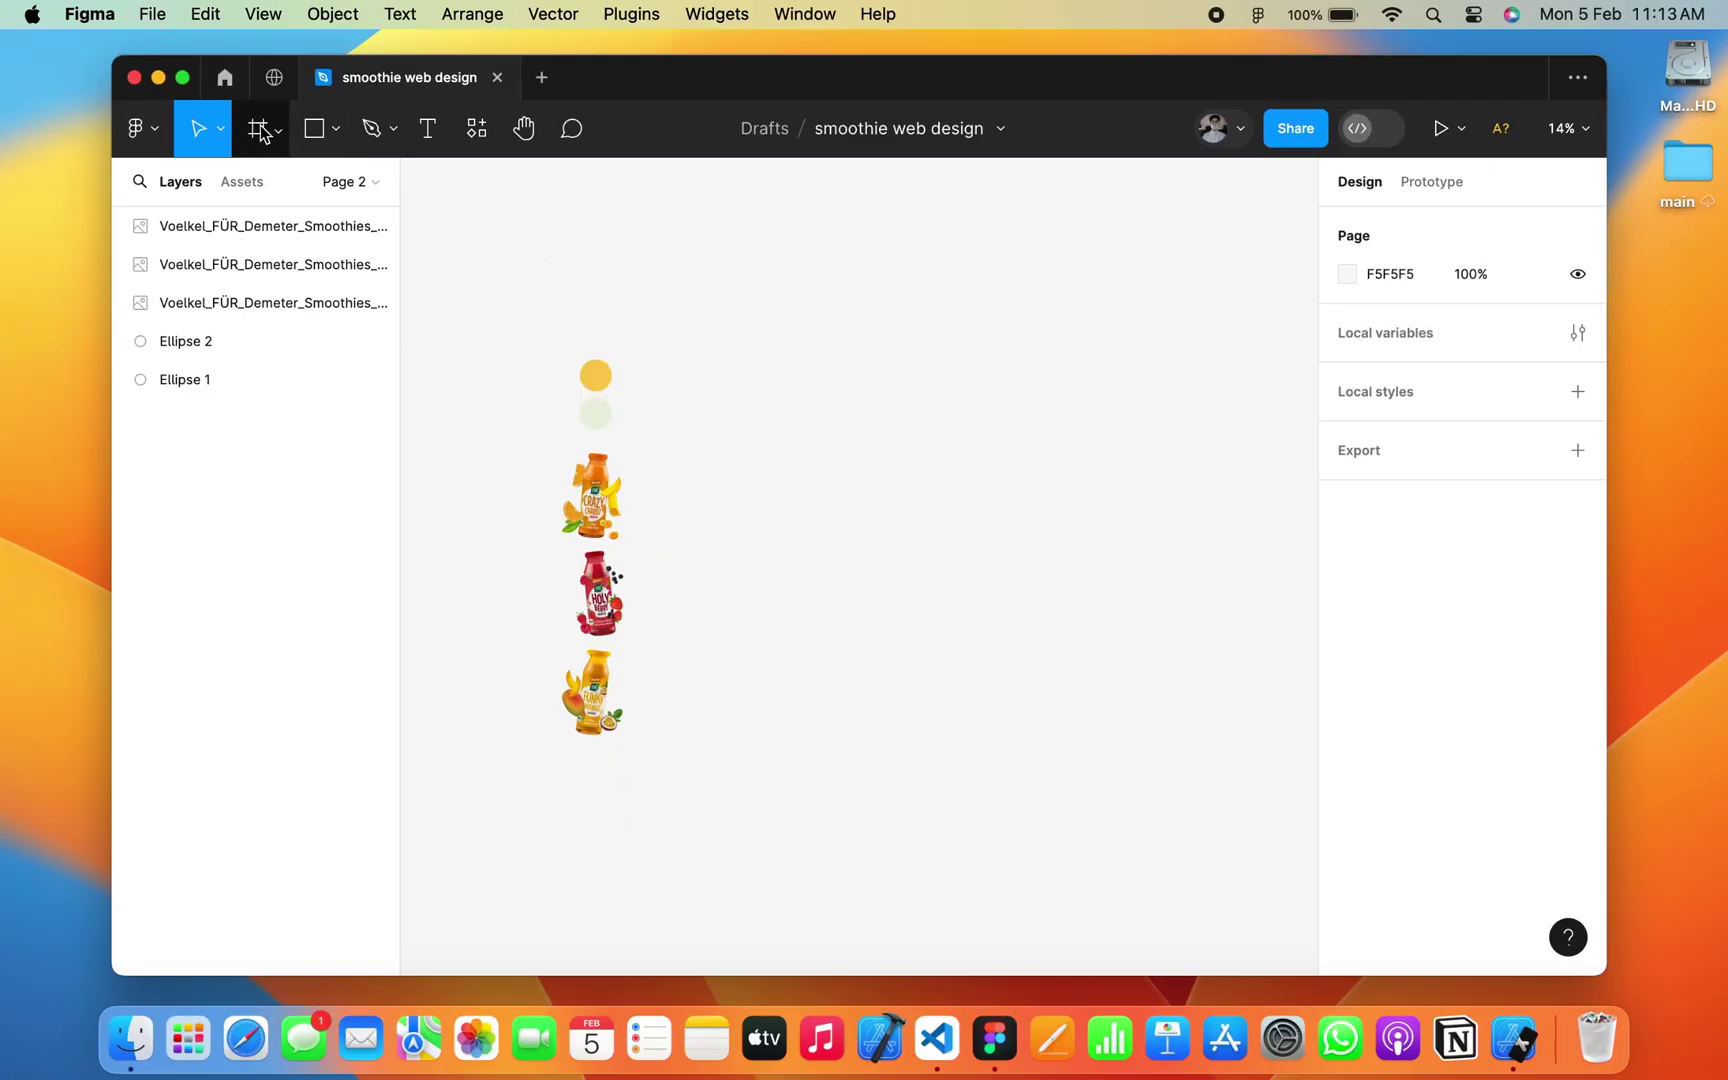
left_click_drag(646, 360, 1271, 769)
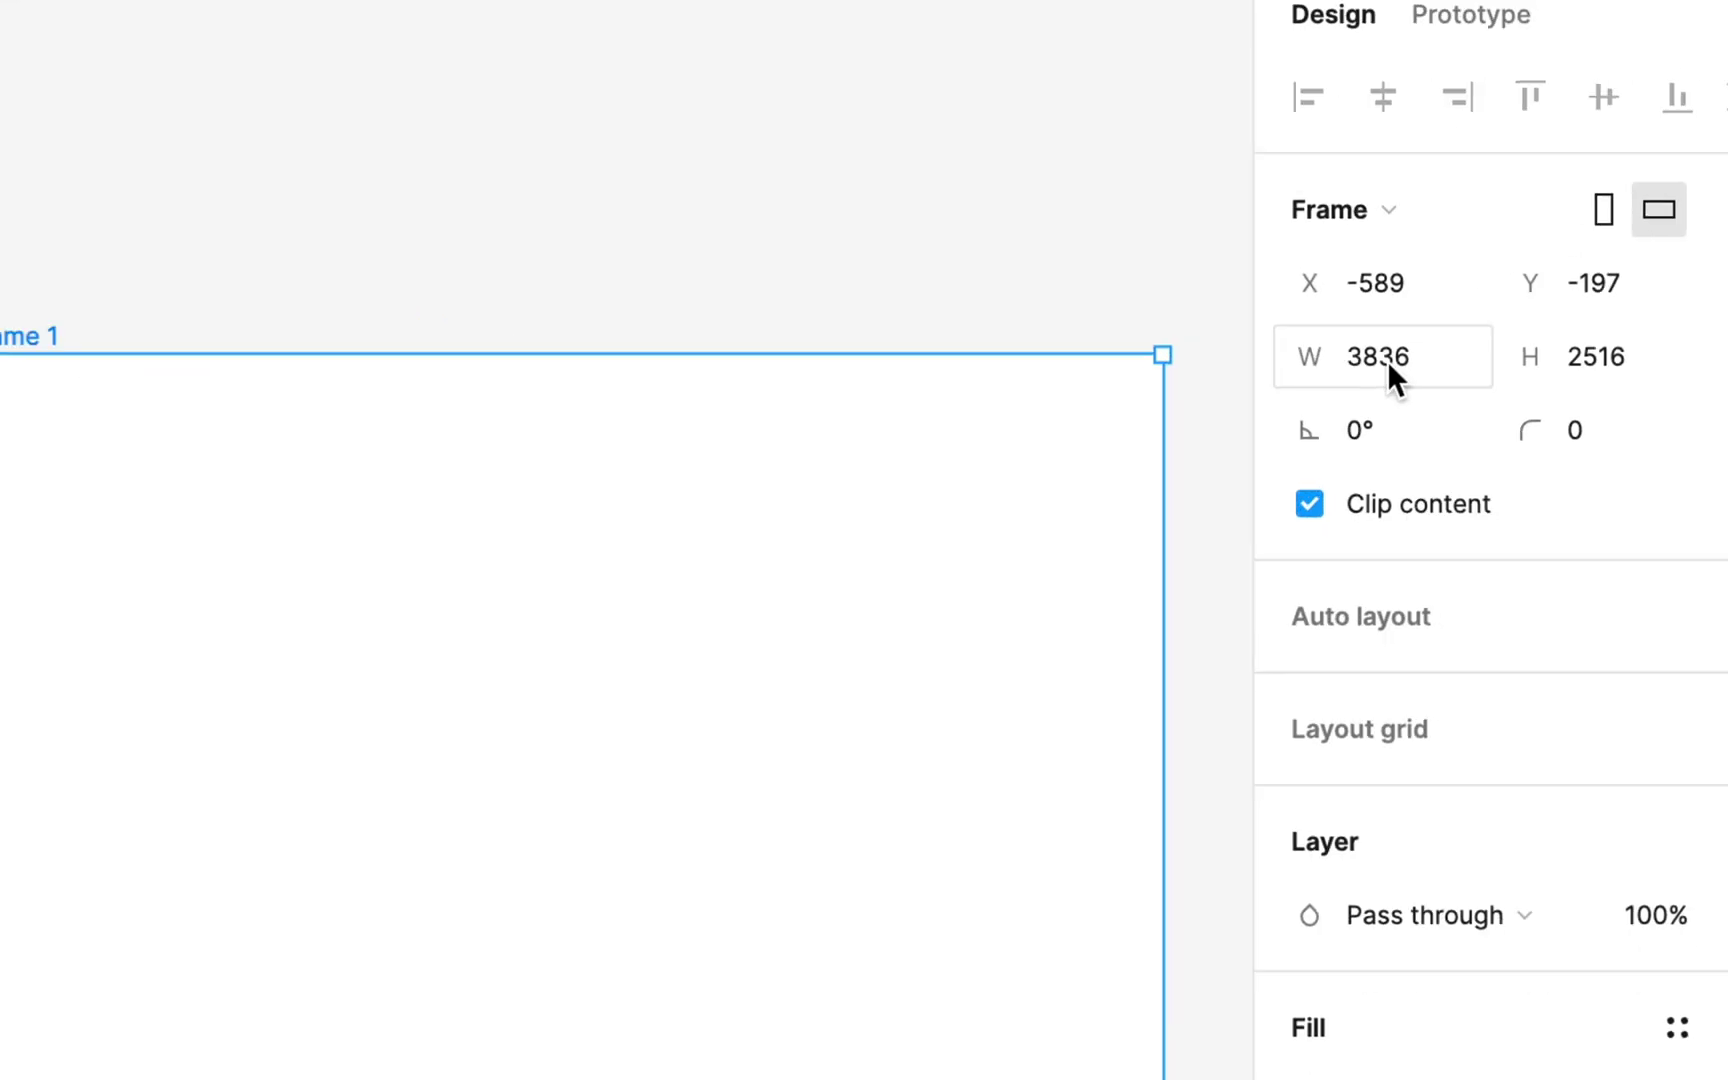
Step: Size the frame to 1280 × 720 and move it down and right of the images
left_click(1389, 362)
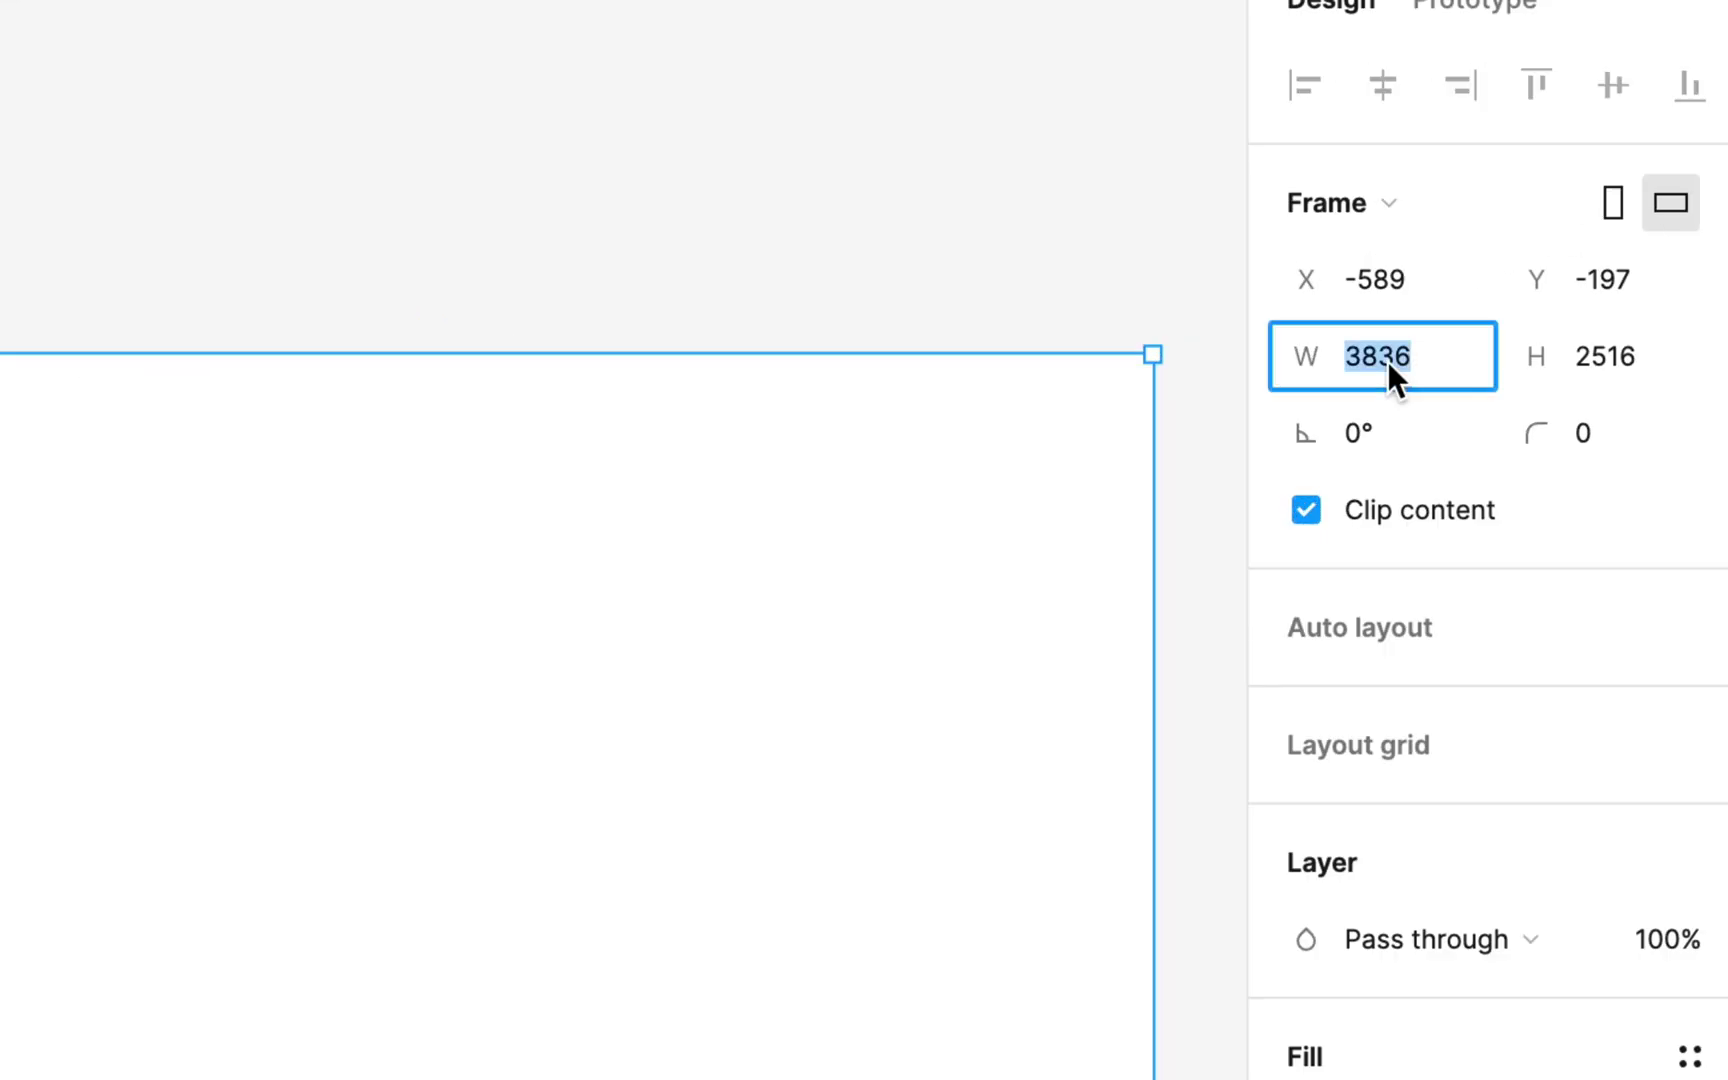
type("1280")
key("Return")
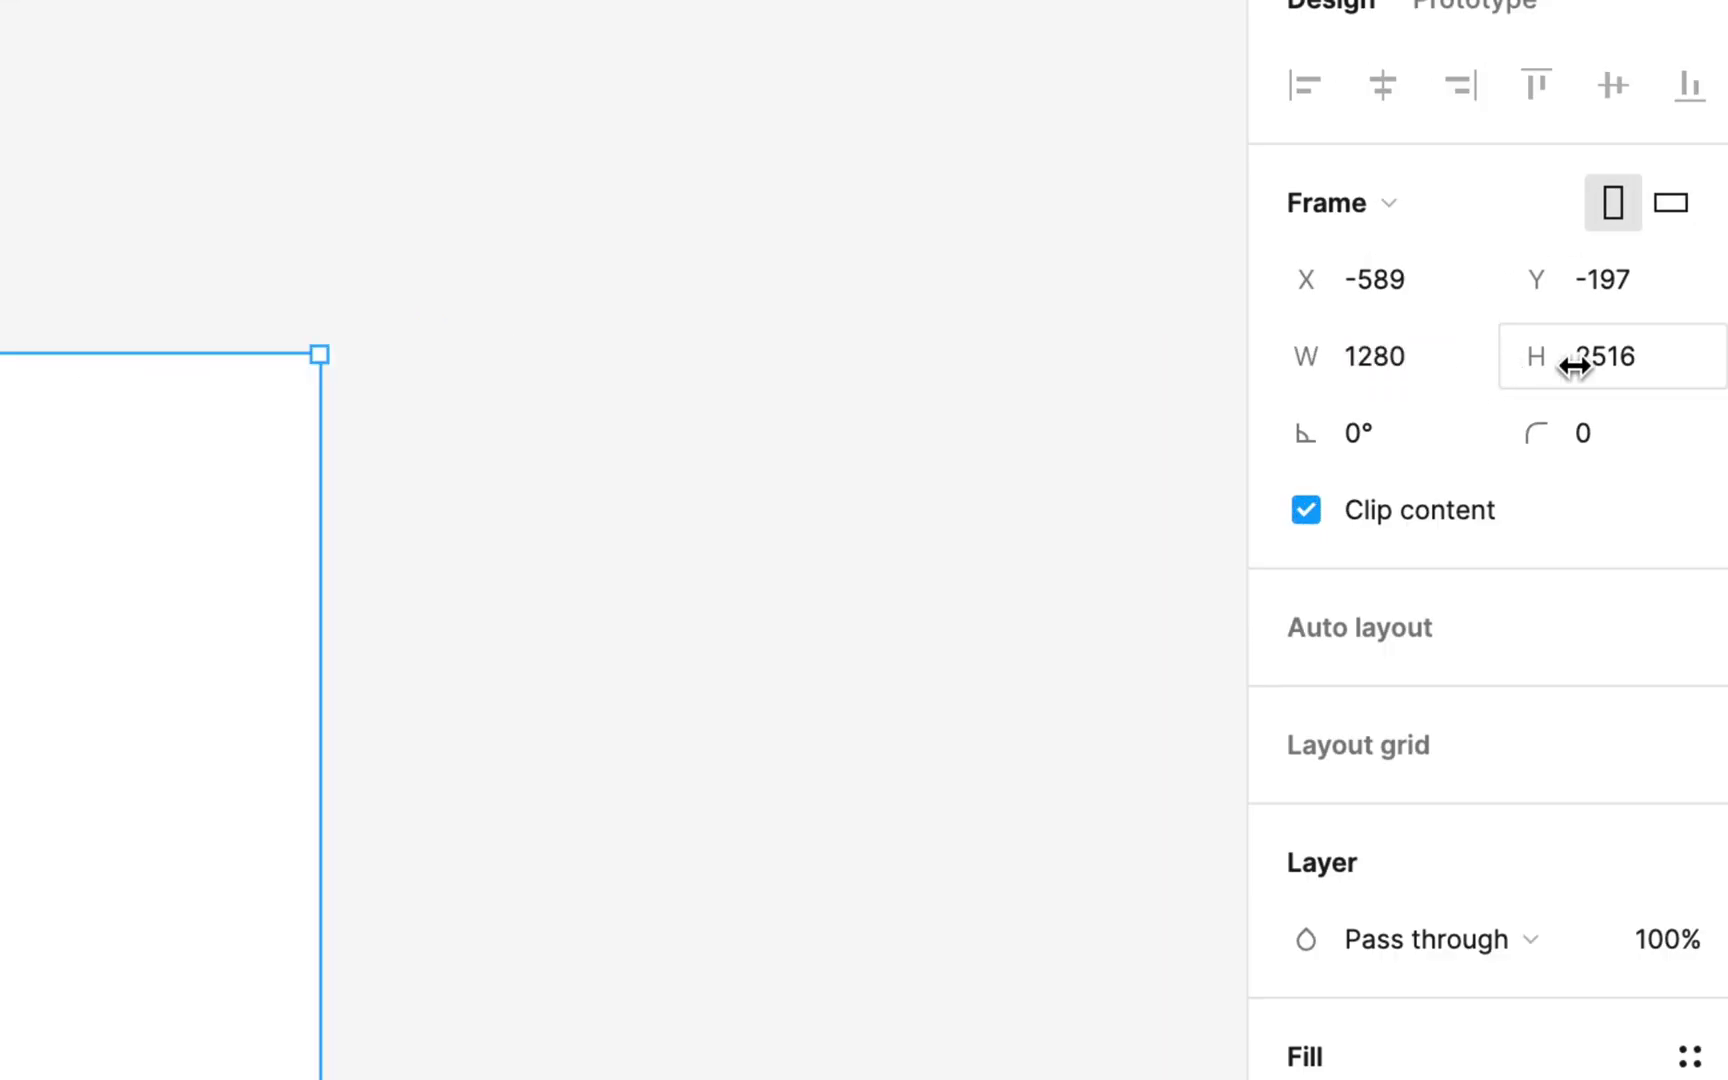
left_click(1598, 360)
type("720")
key("Return")
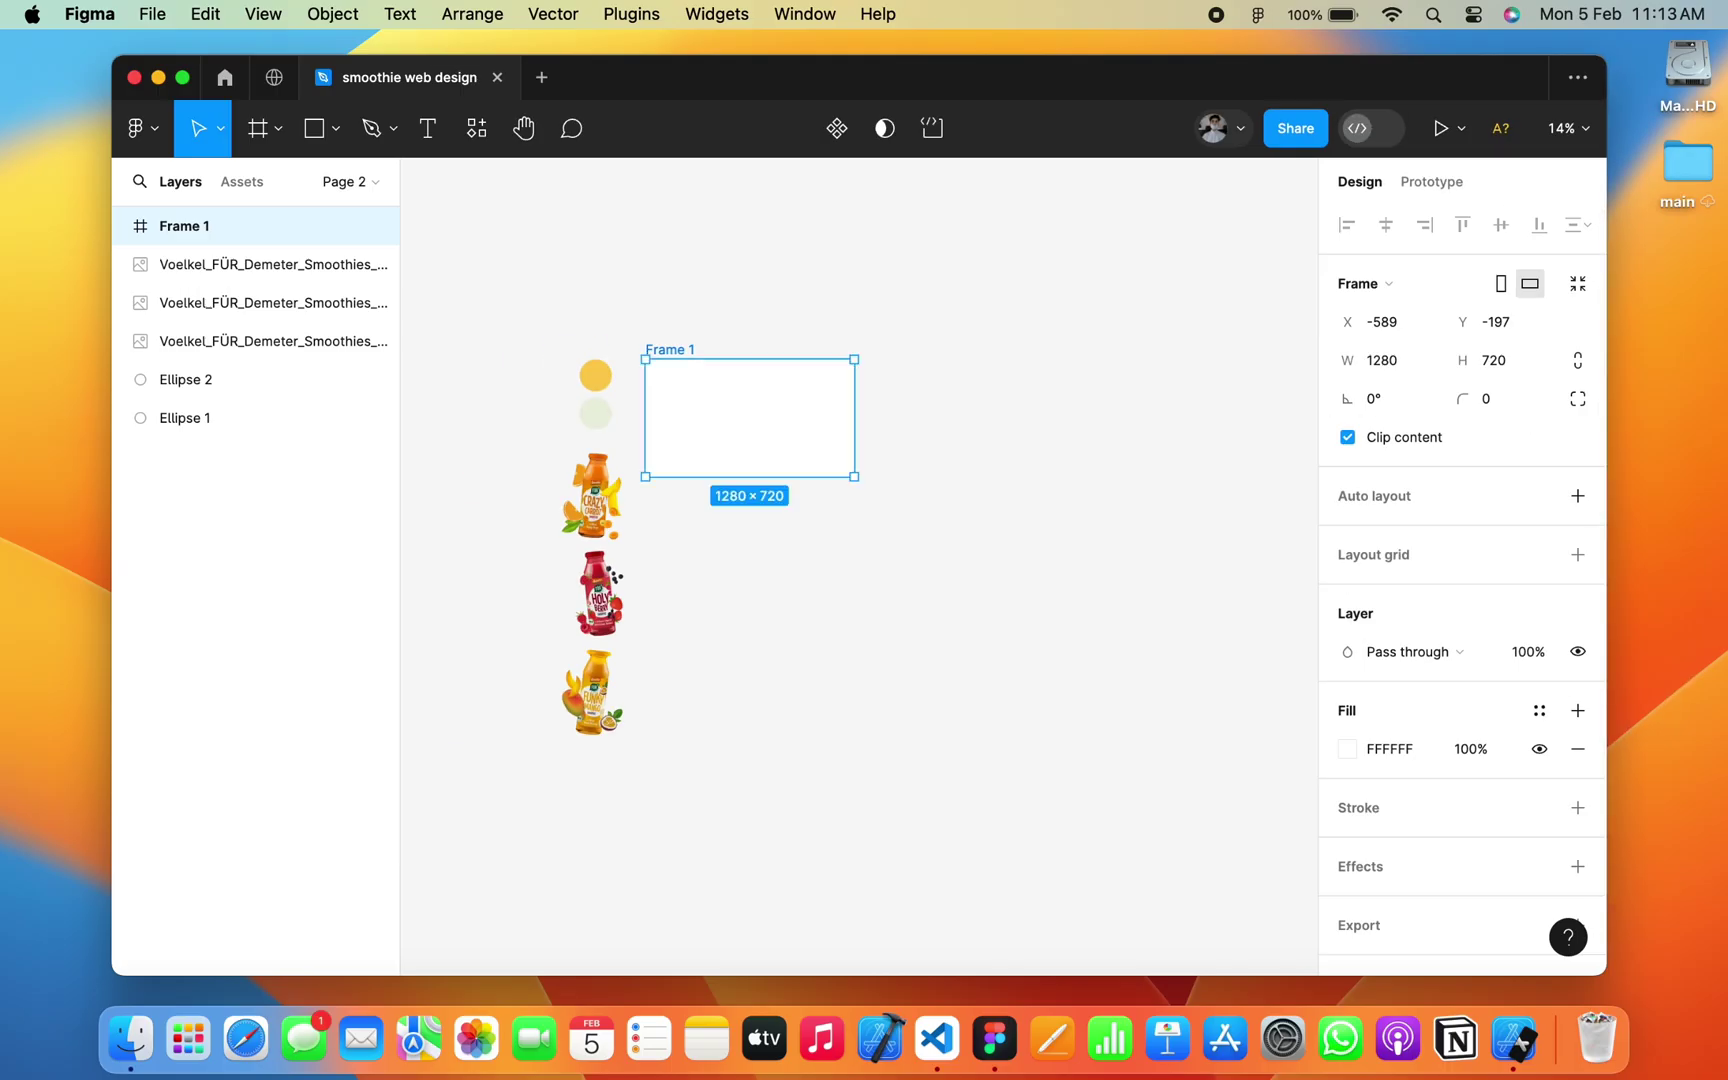
key("Escape")
left_click_drag(750, 410, 816, 511)
Step: Group every layer except Frame 1 and name the group 'assets'
scroll(743, 482, "up", 3)
scroll(743, 482, "up", 3)
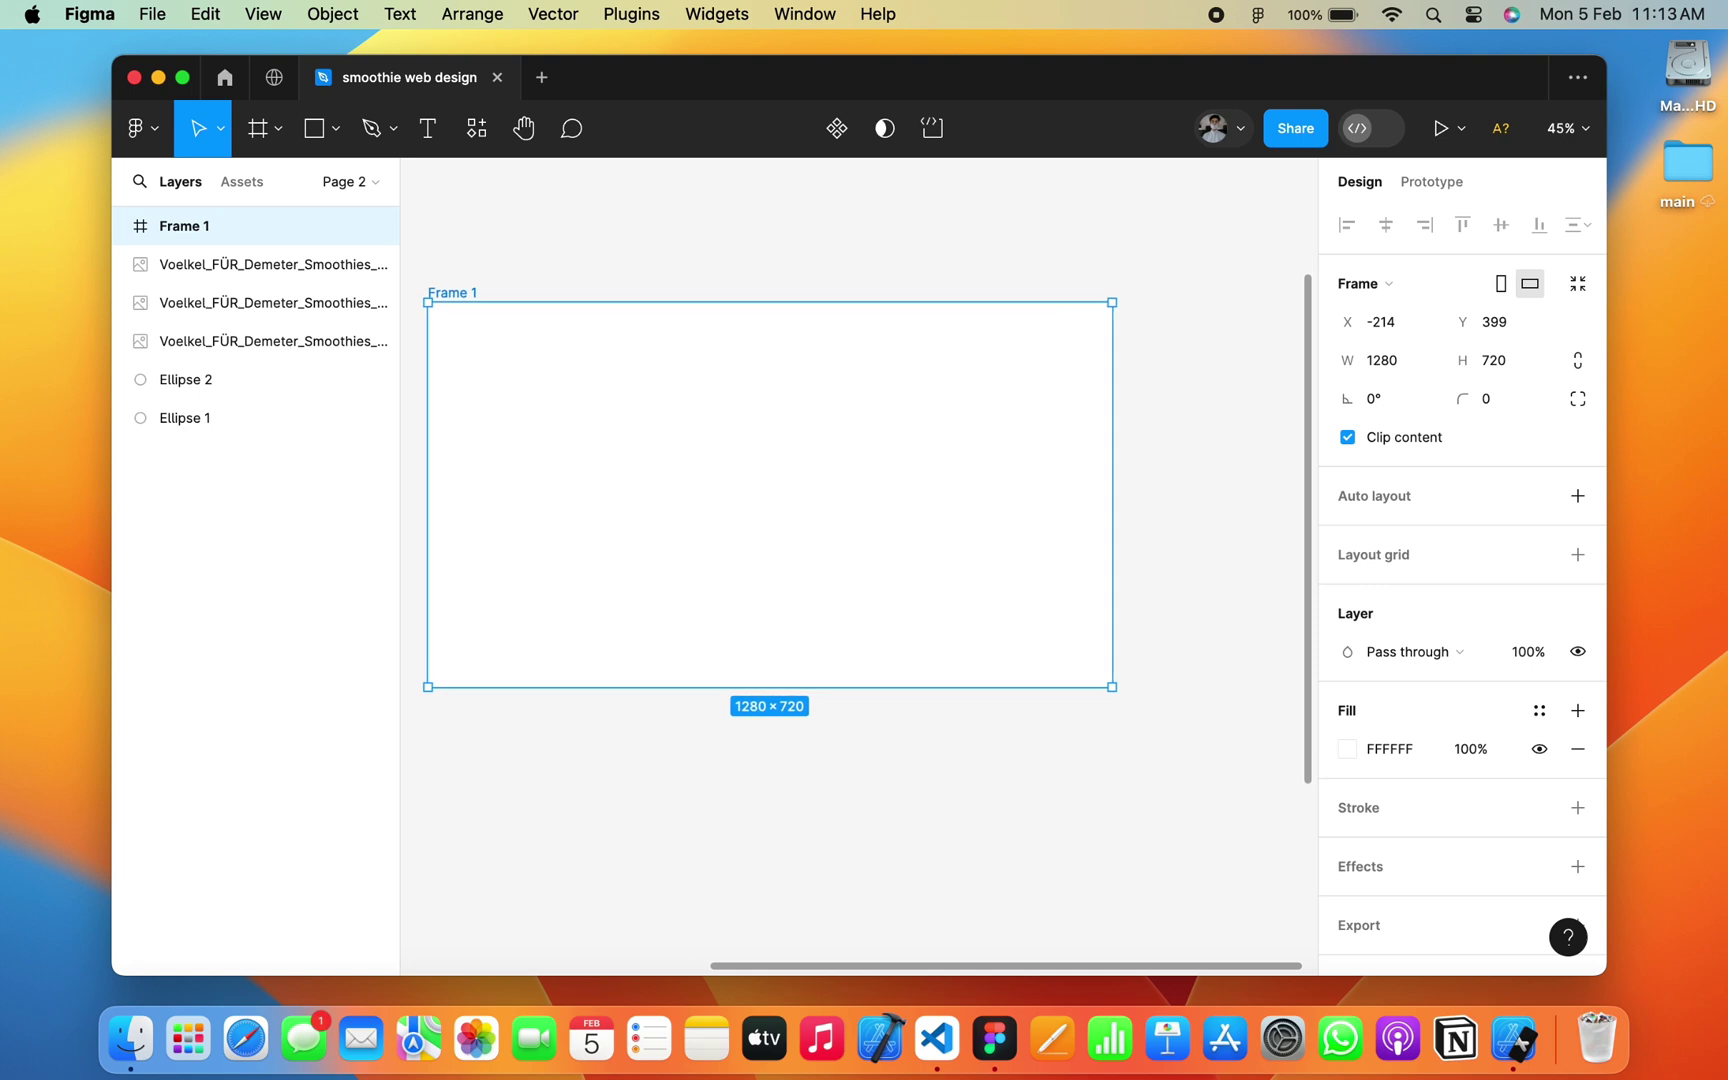
scroll(743, 482, "up", 3)
scroll(882, 505, "down", 2)
scroll(882, 505, "down", 1)
key("super+a")
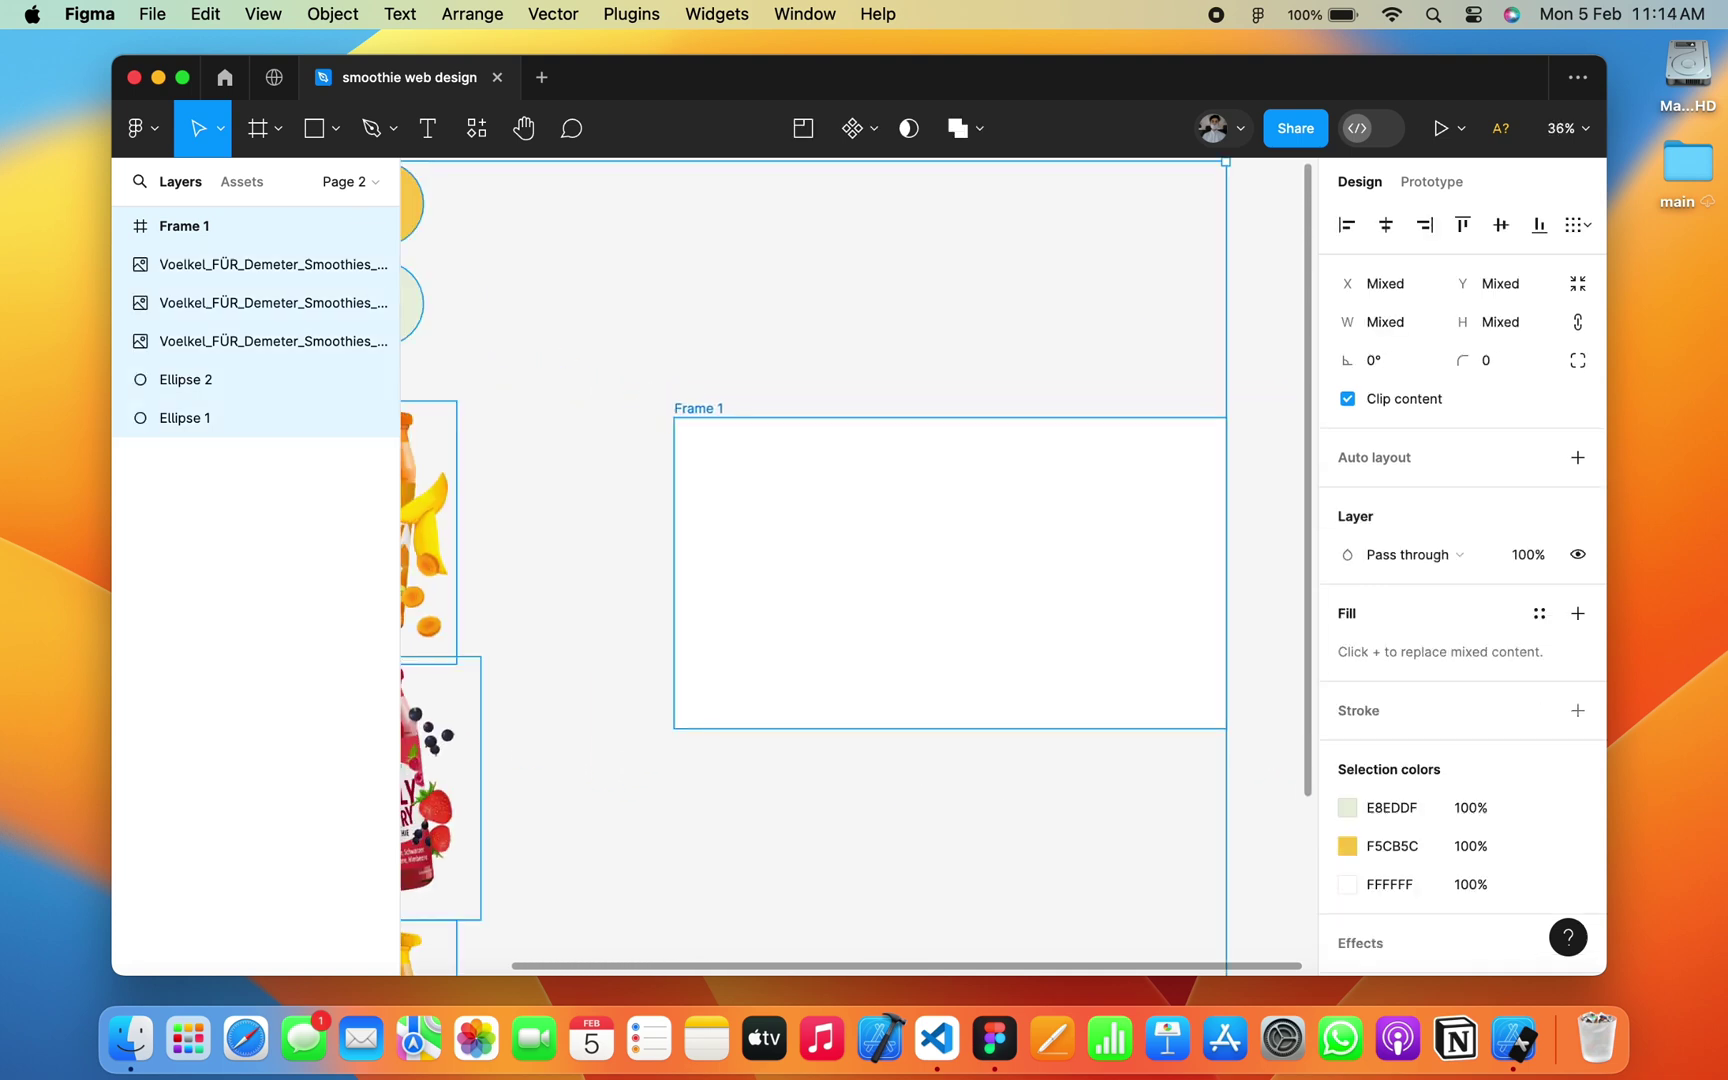
left_click(250, 226, "super")
key("super+g")
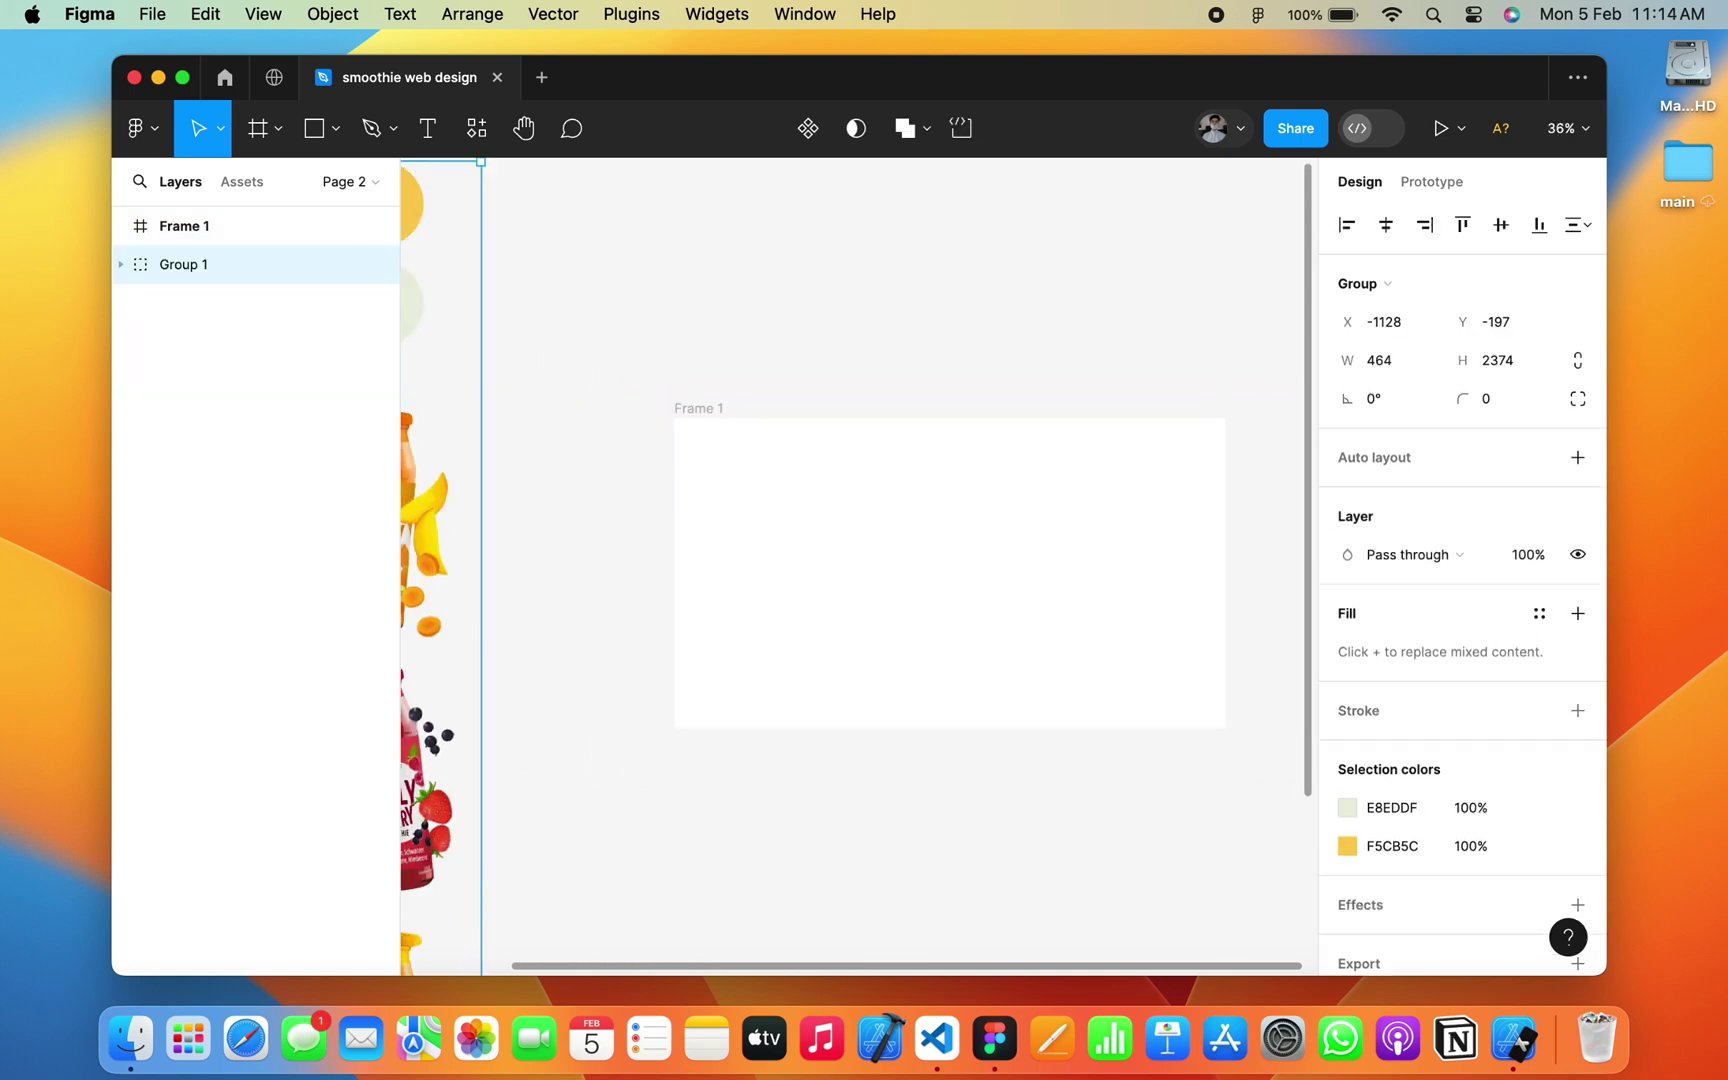
key("super+r")
type("a")
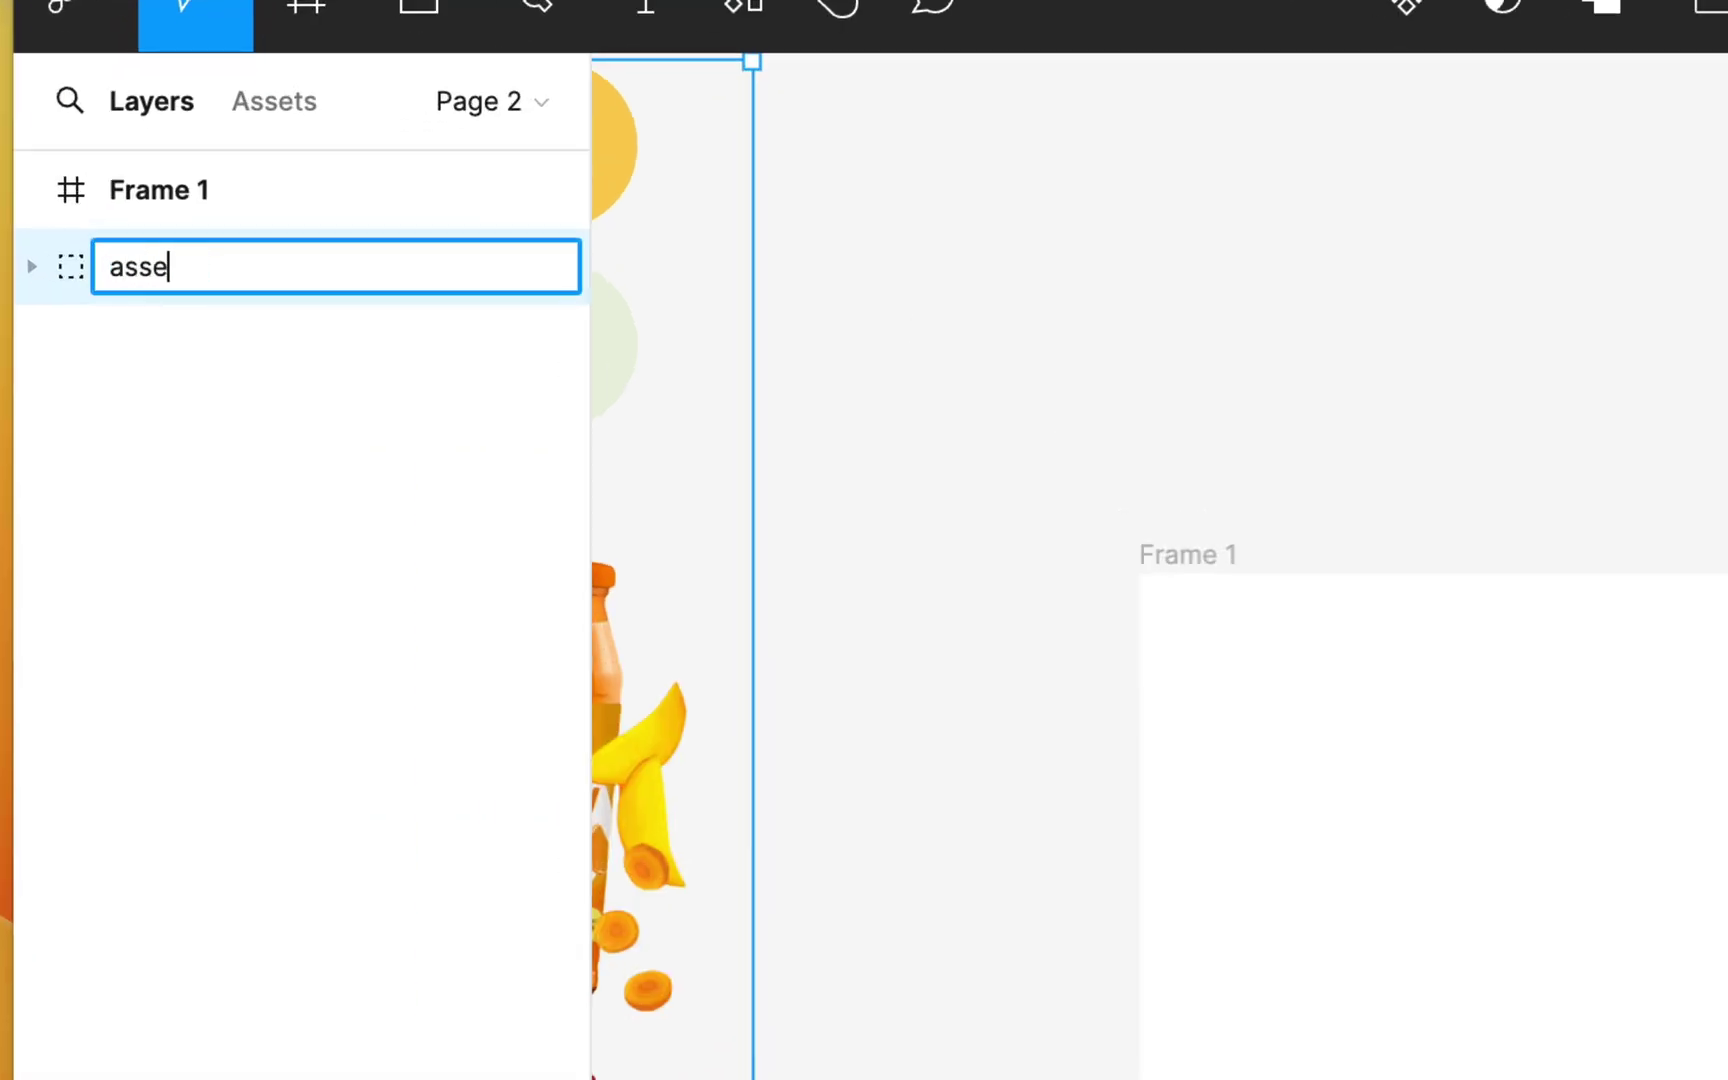
key("Return")
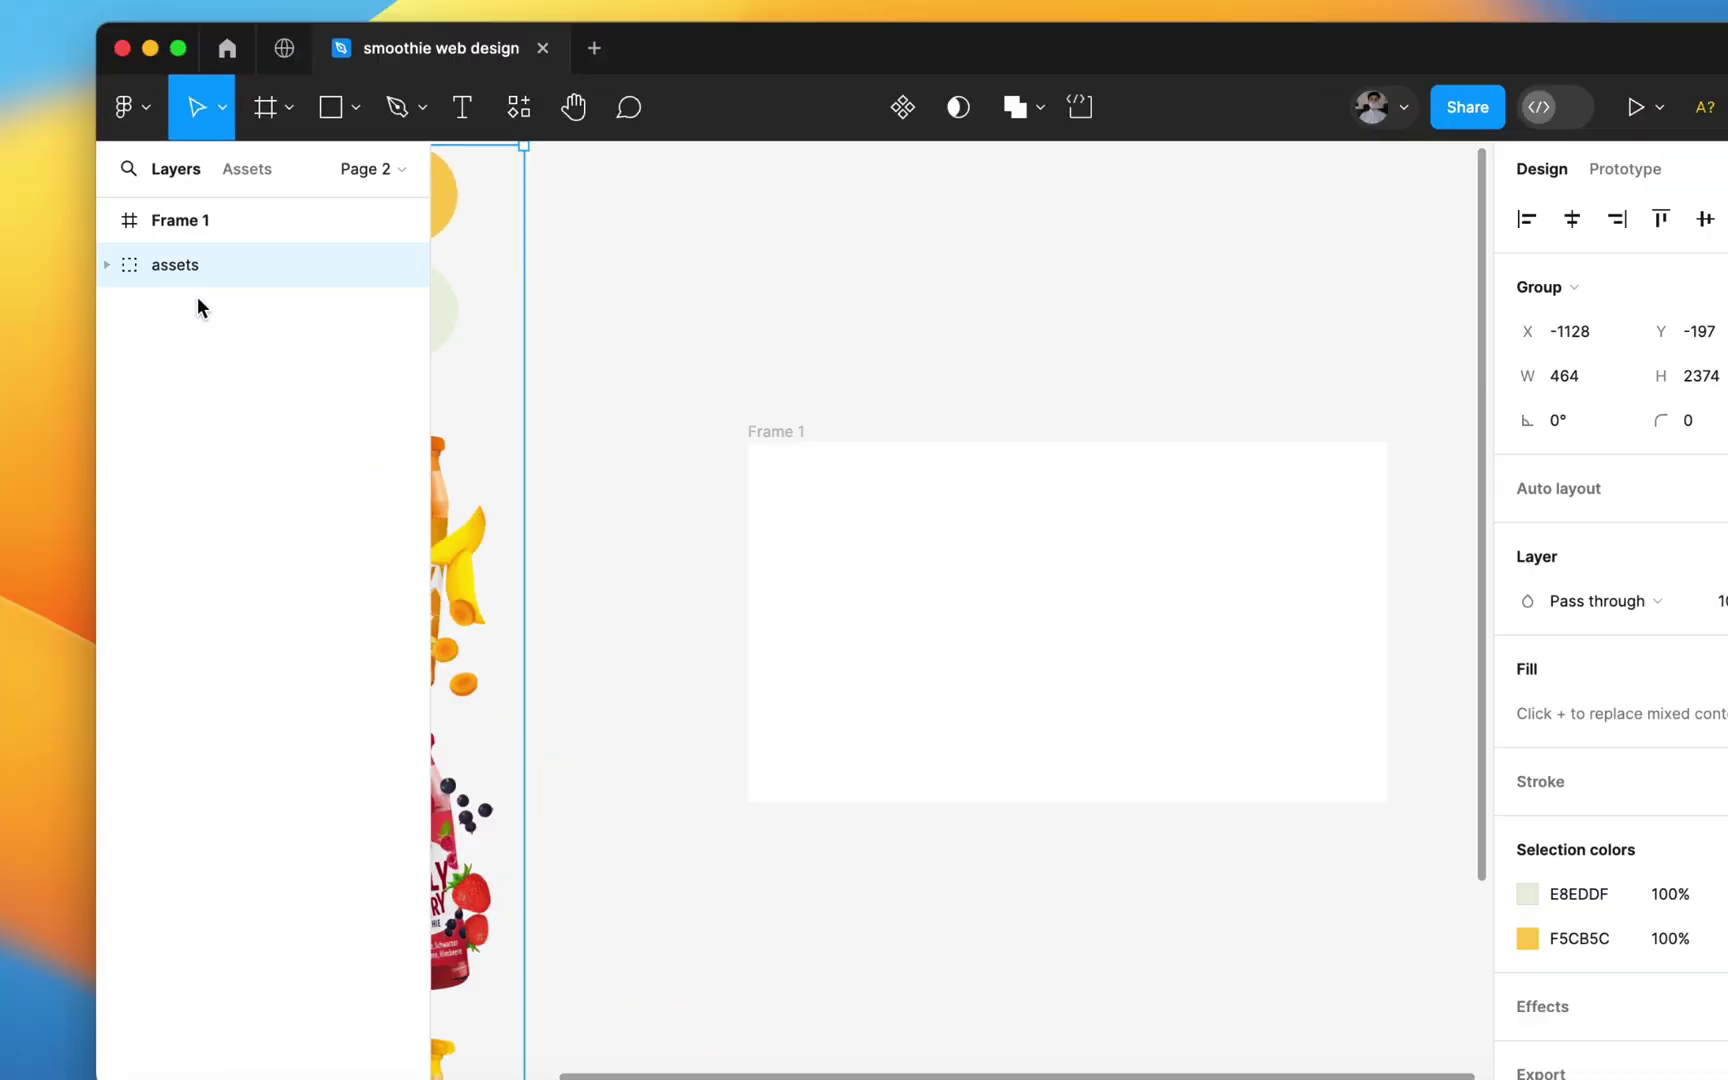
Step: Shift the assets group to the right, clear of Frame 1
left_click(555, 401)
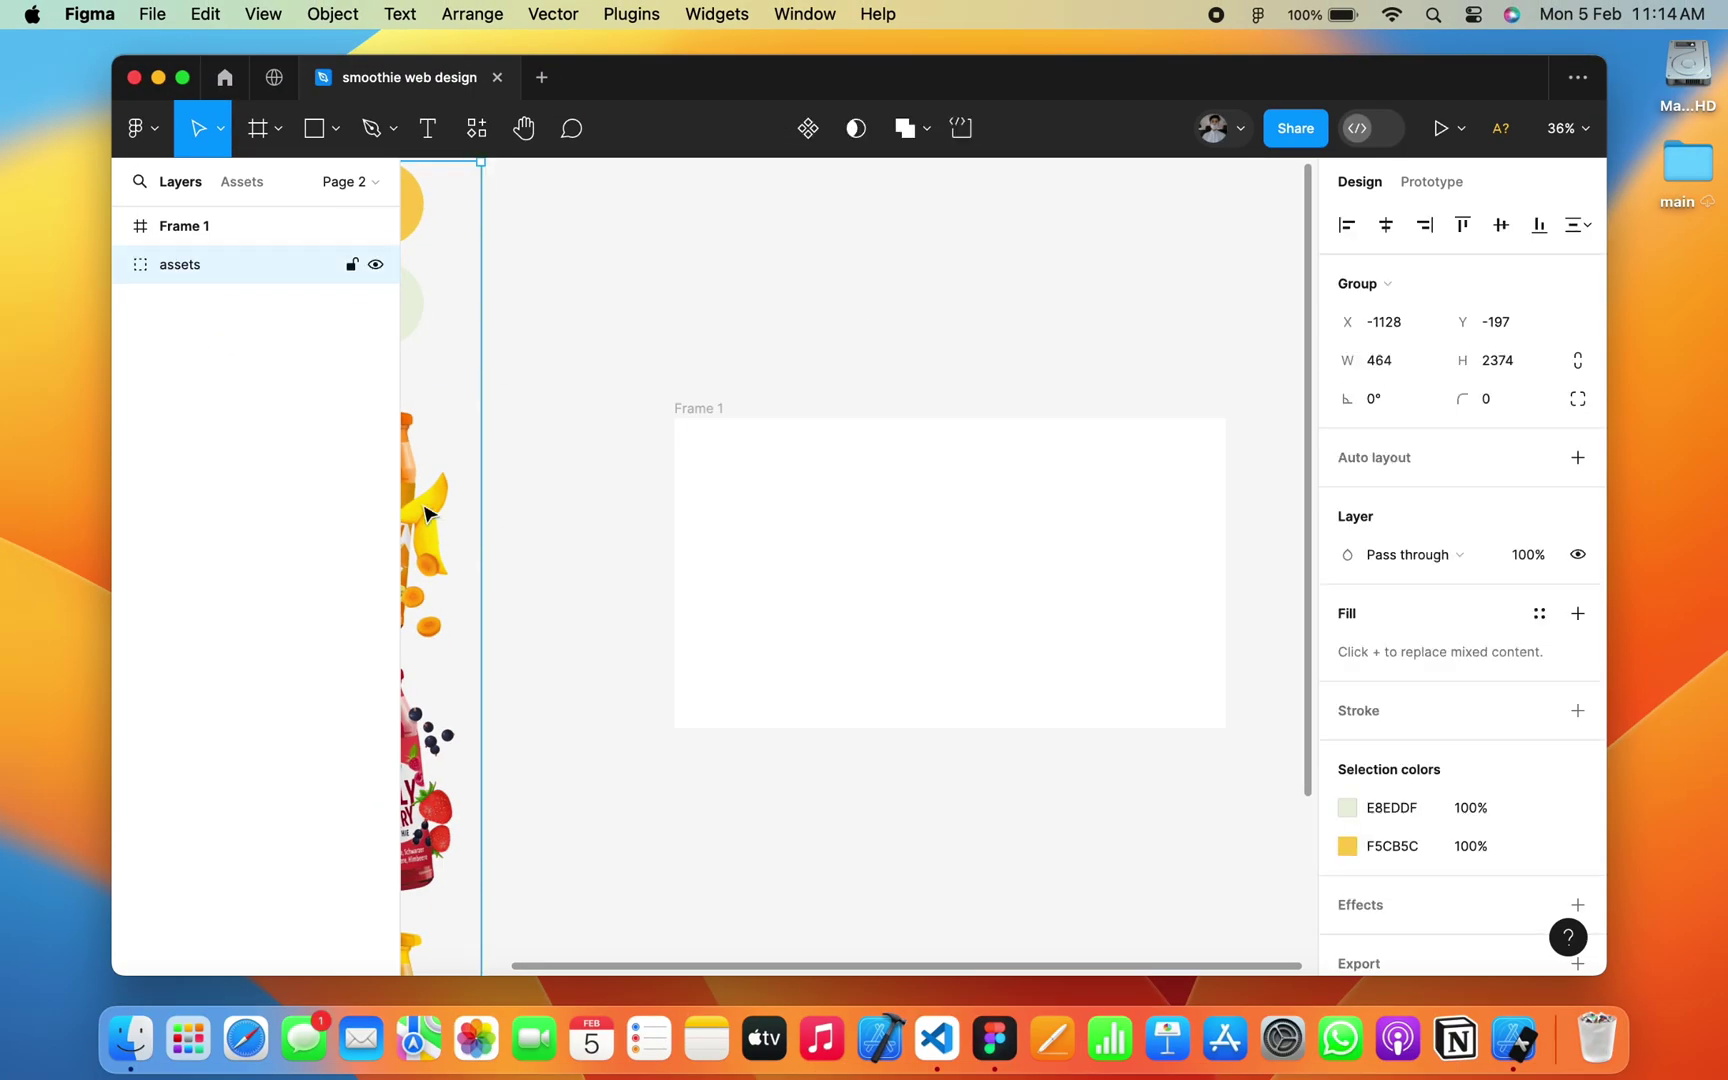
left_click_drag(445, 533, 628, 520)
left_click(900, 572)
scroll(870, 556, "up", 2)
scroll(870, 556, "down", 1)
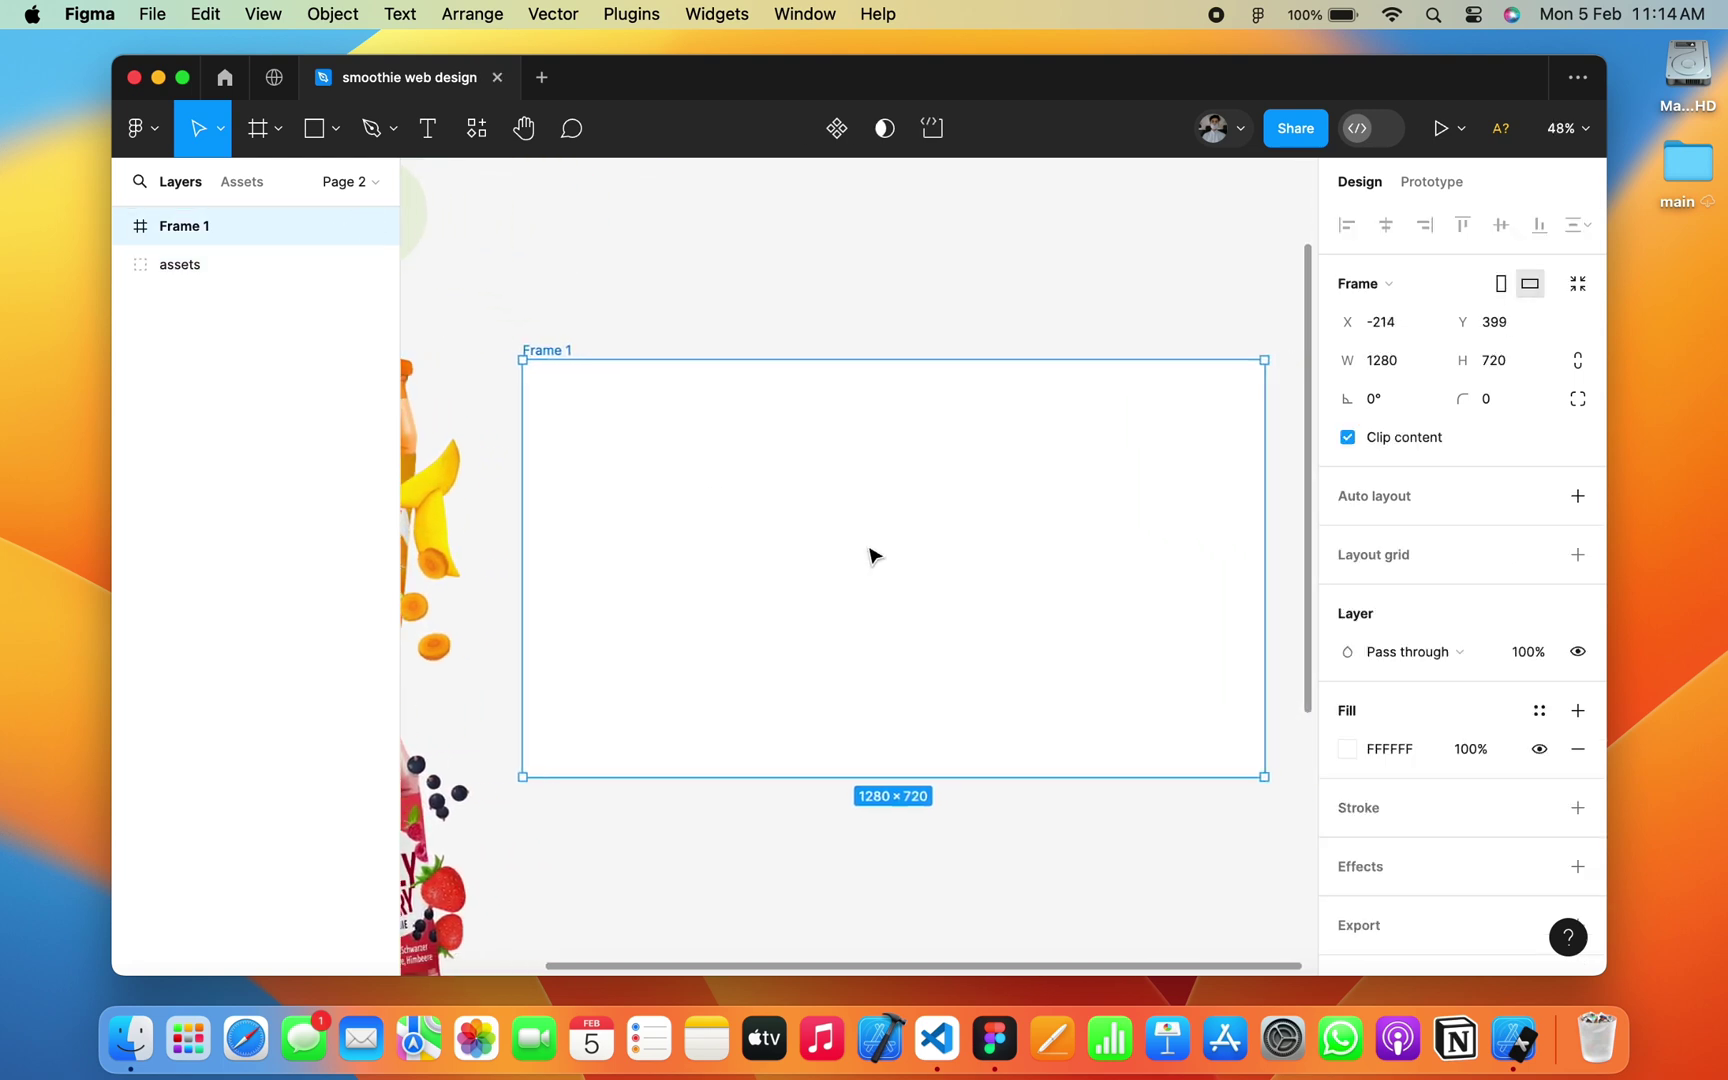
scroll(870, 556, "down", 1)
left_click(320, 135)
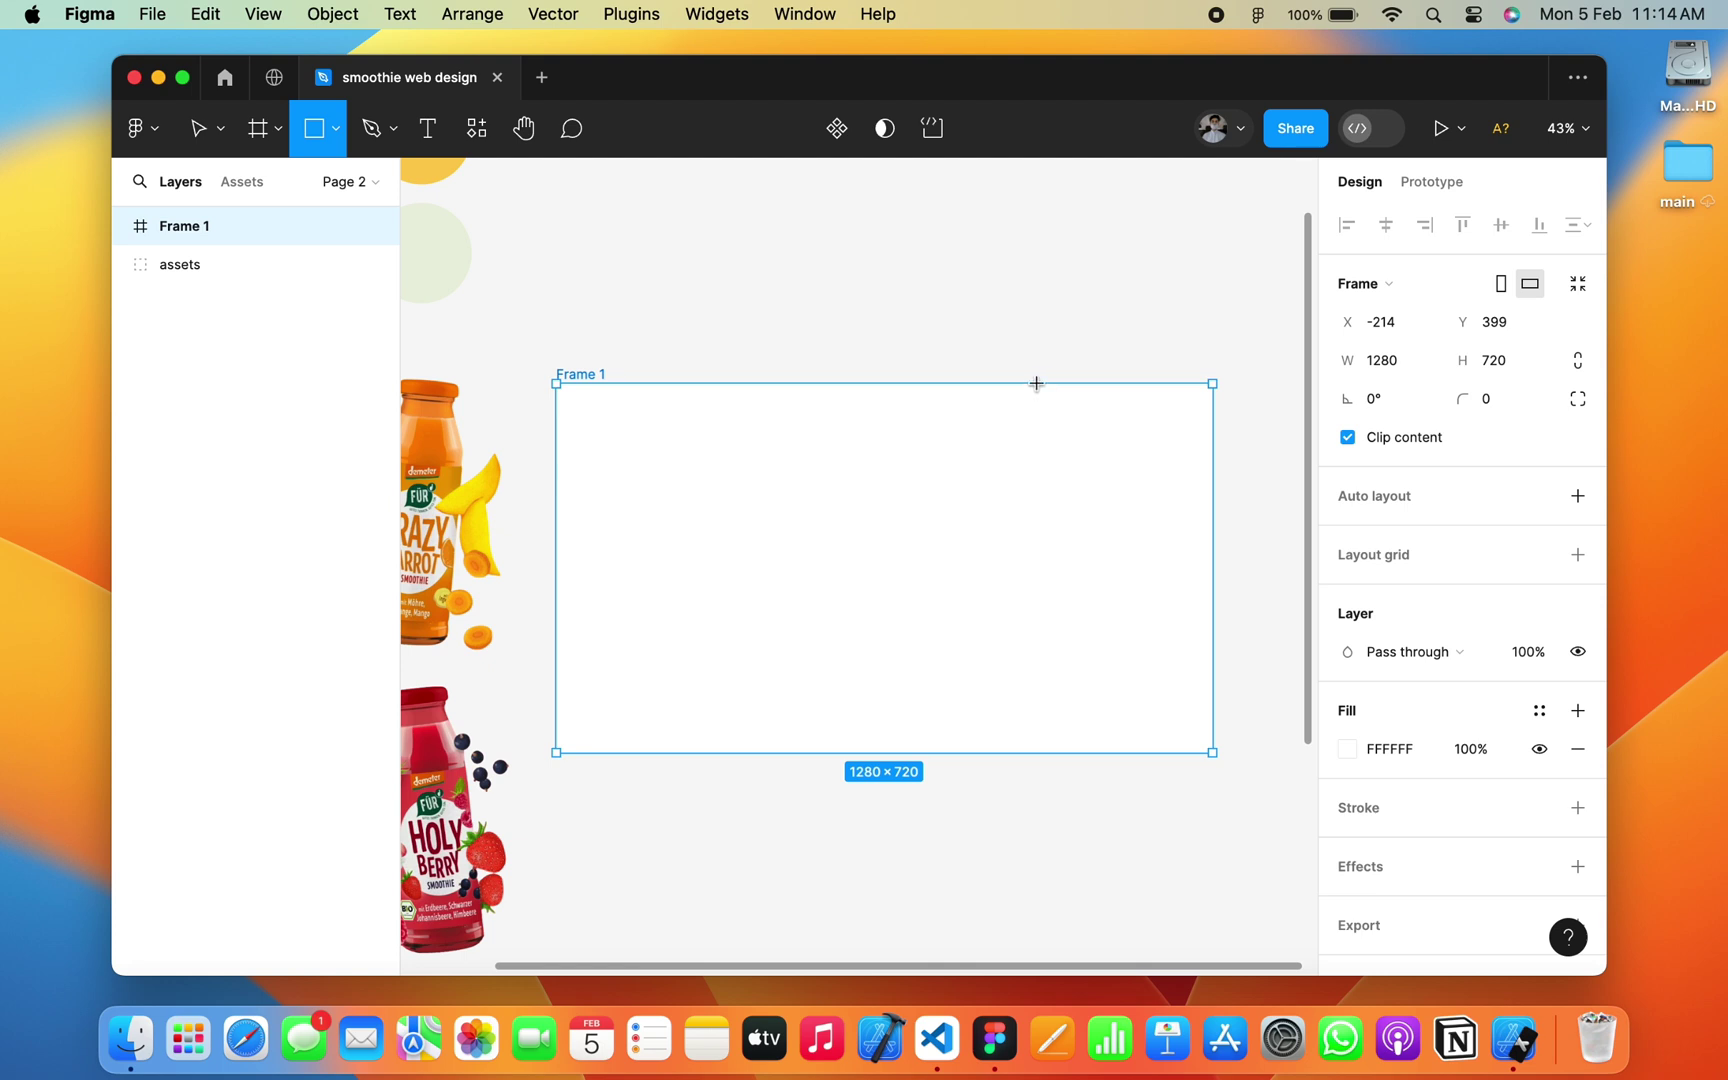
Step: Draw a tall rectangle along the frame's right edge, filled with the yellow circle's colour
left_click_drag(1036, 383, 1210, 752)
left_click(1347, 709)
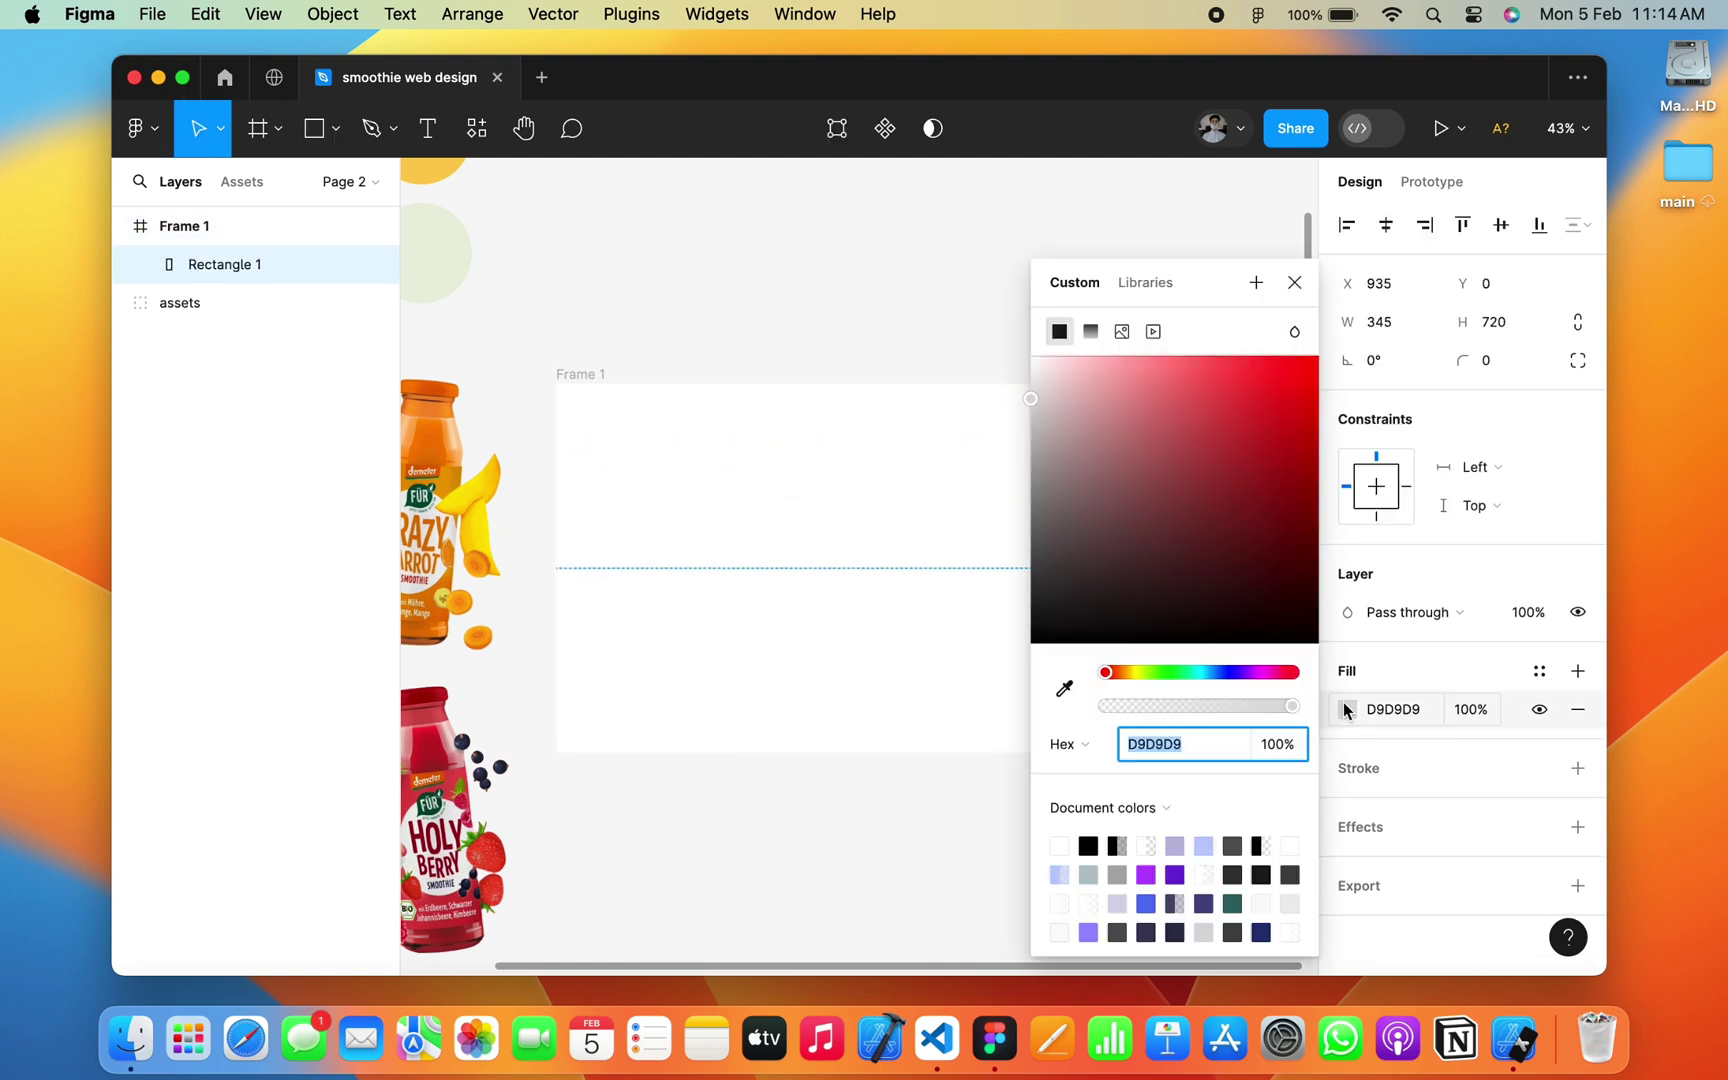
left_click(1064, 688)
scroll(636, 436, "up", 3)
left_click(457, 262)
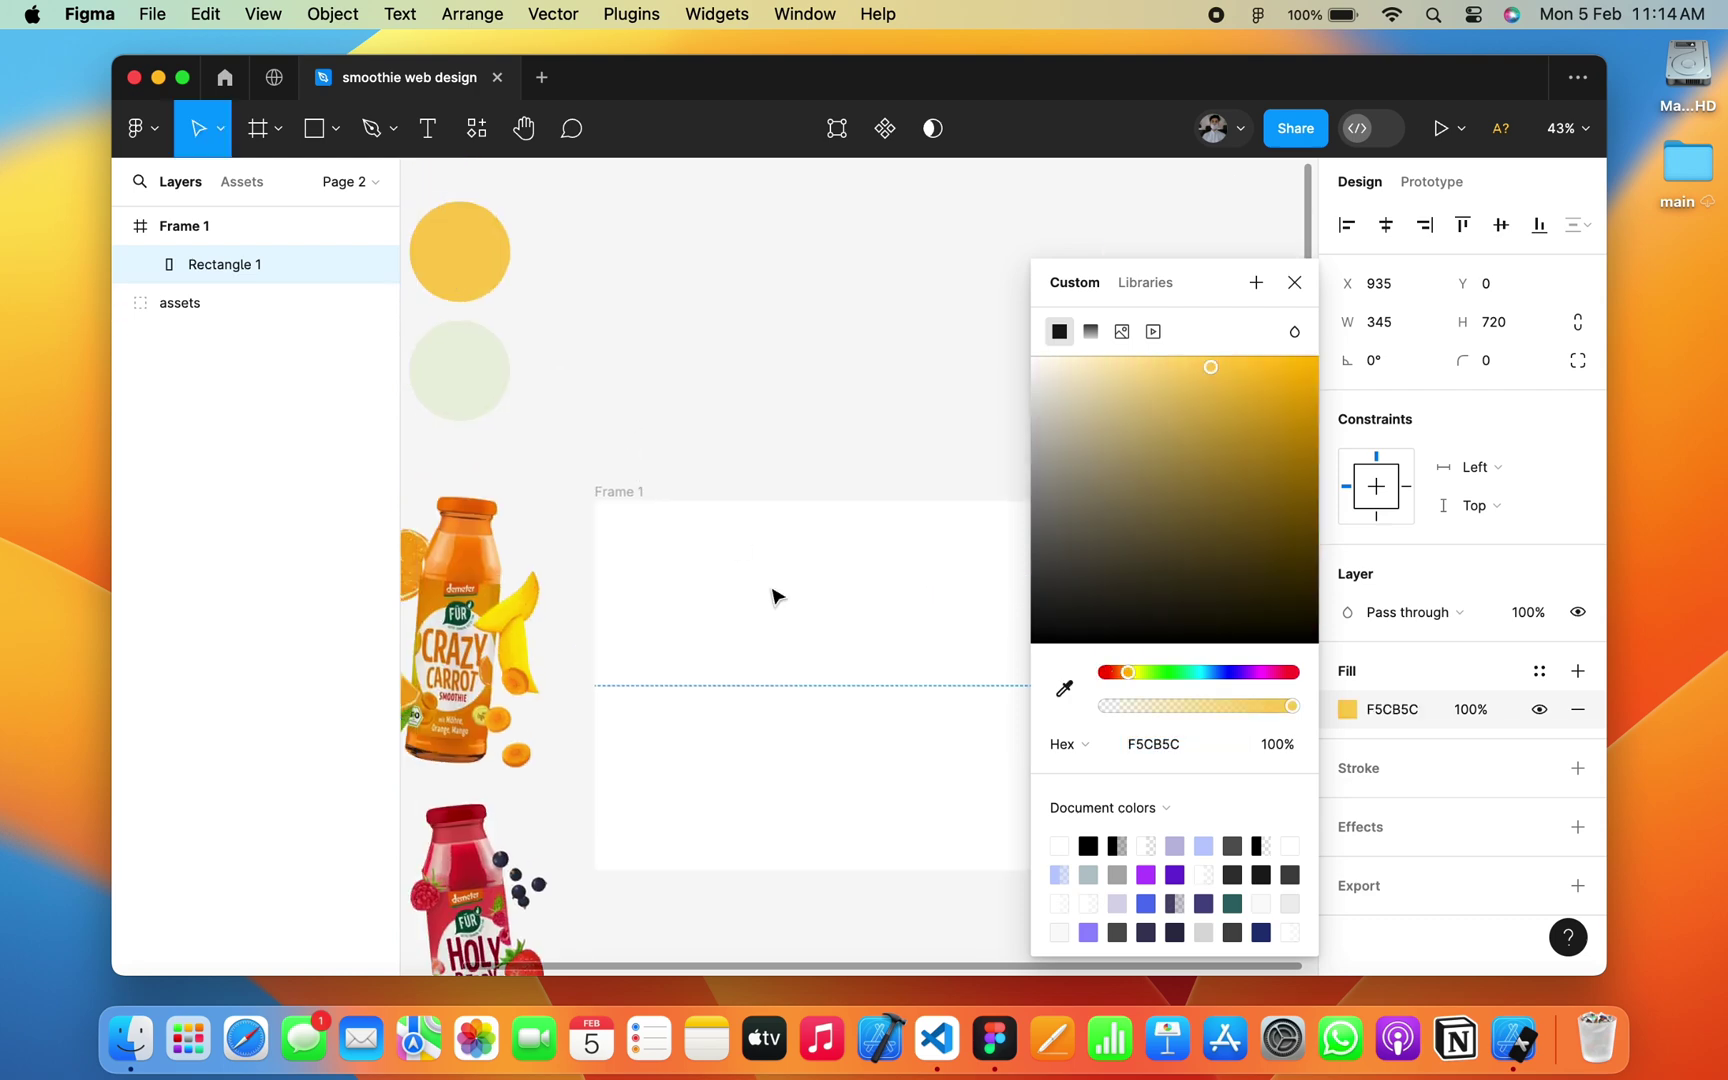
Step: Fill Frame 1 with the pale green circle's colour
left_click(630, 495)
left_click(1348, 749)
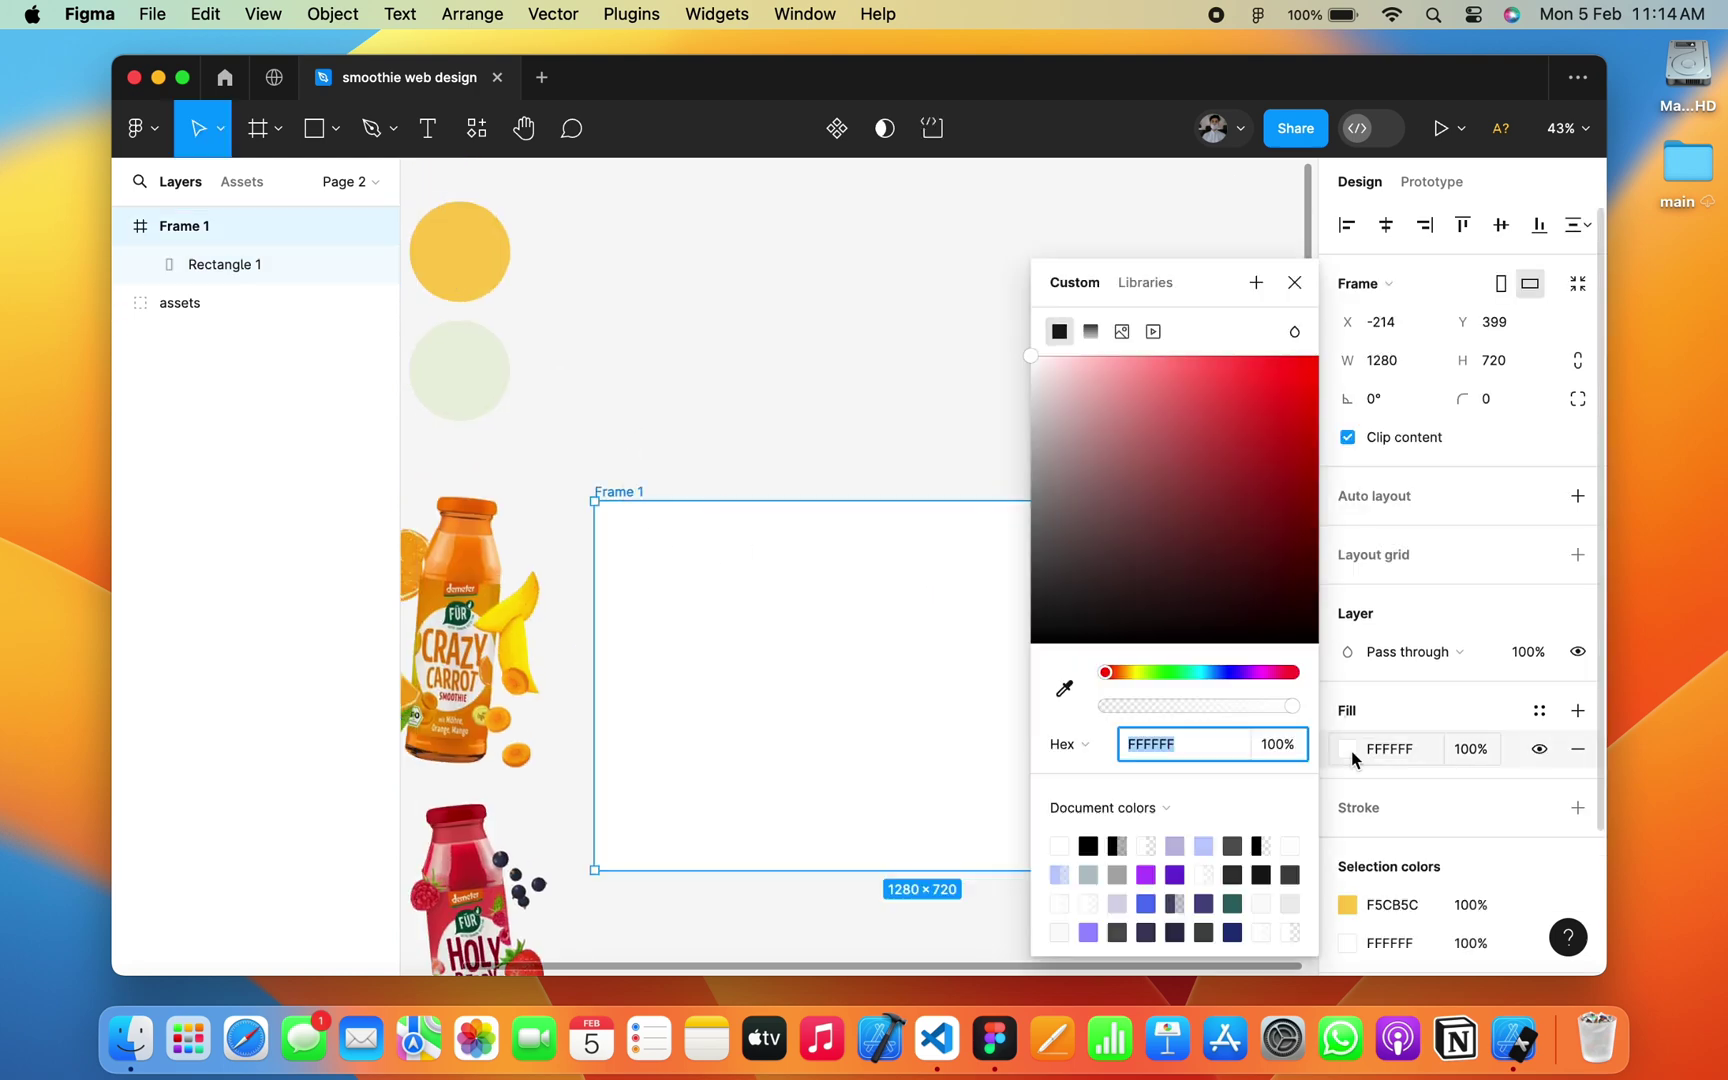
left_click(1064, 688)
left_click(485, 345)
left_click(1294, 282)
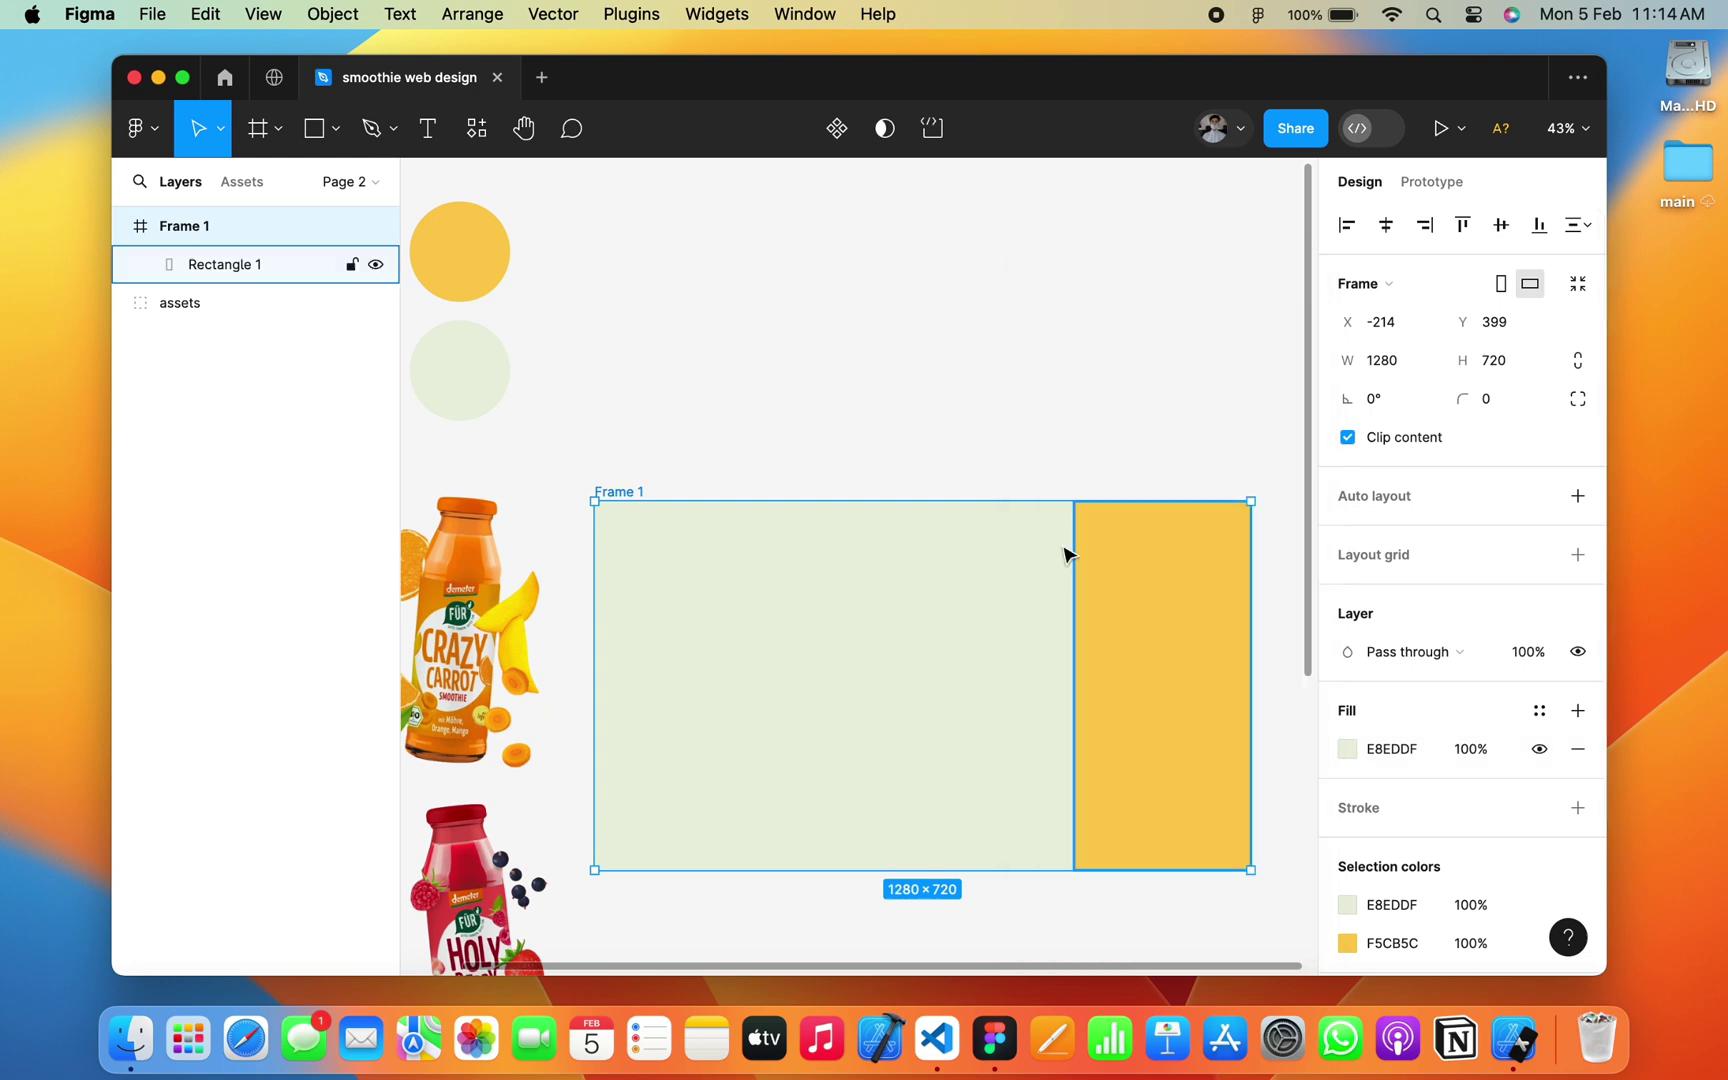
scroll(1064, 553, "down", 5)
scroll(868, 494, "up", 1)
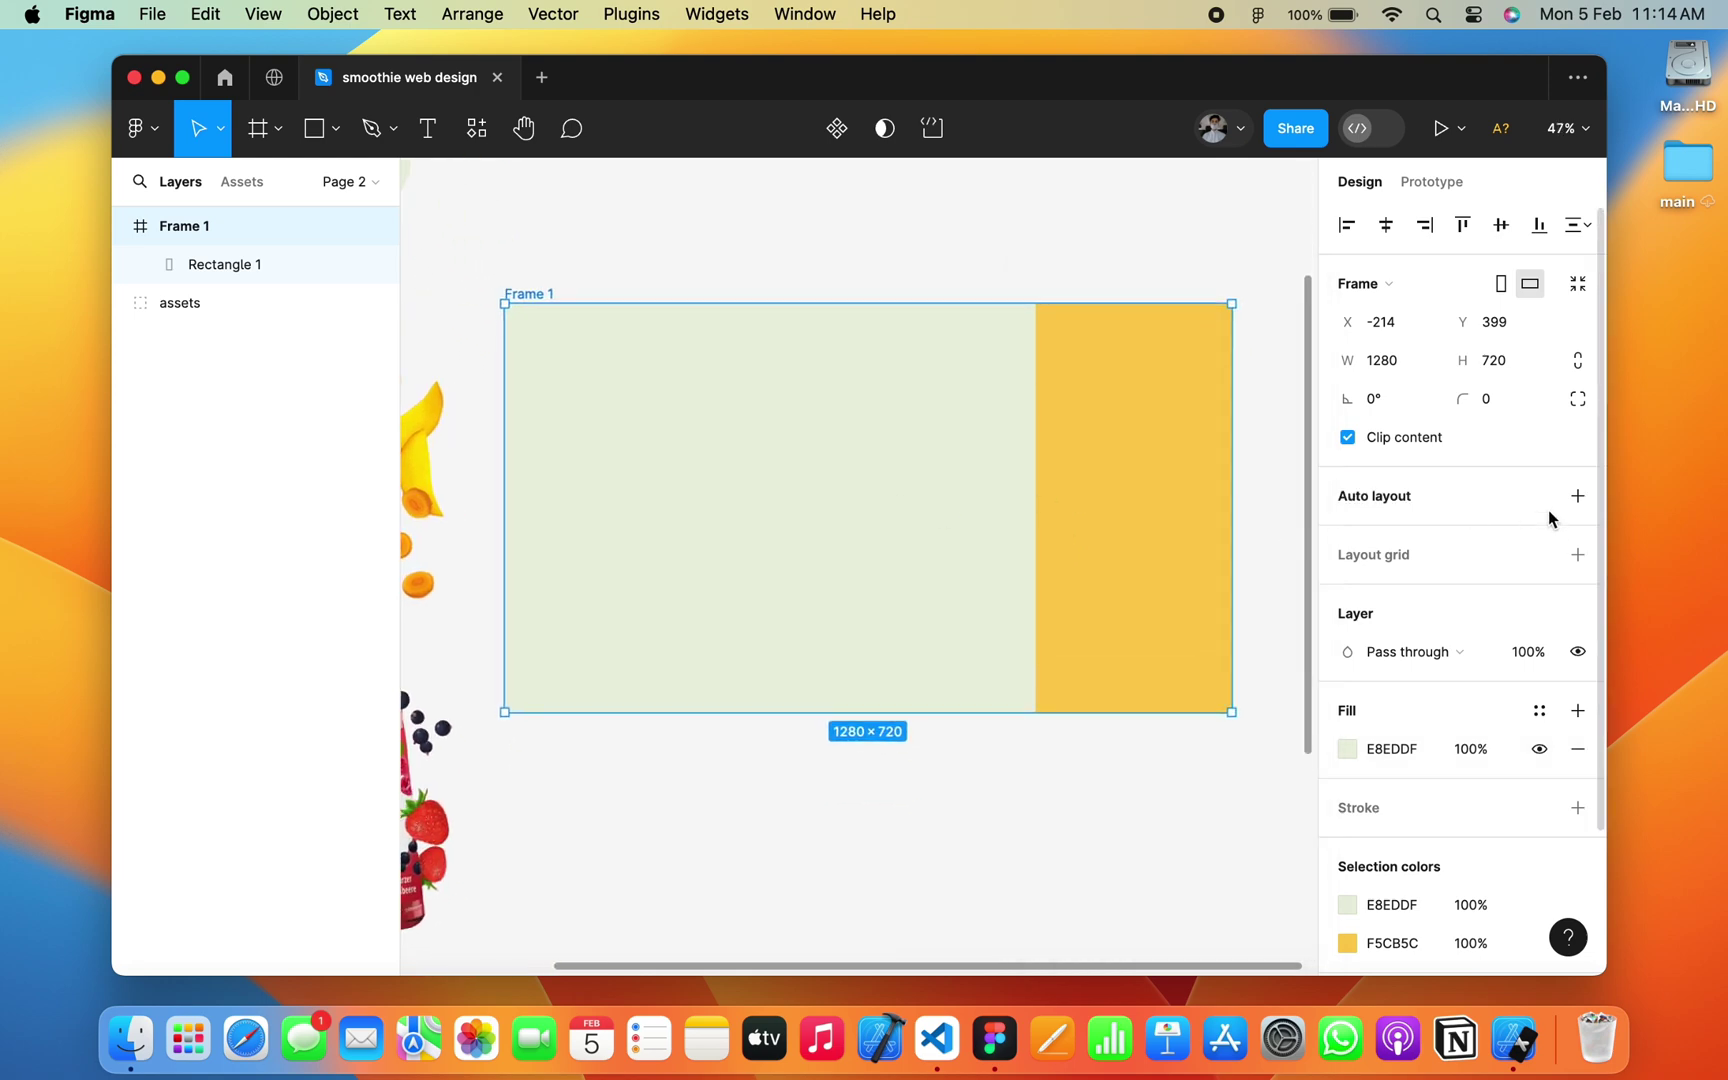
Step: Add a layout grid to Frame 1 and switch it to columns
left_click(1576, 553)
left_click(1346, 593)
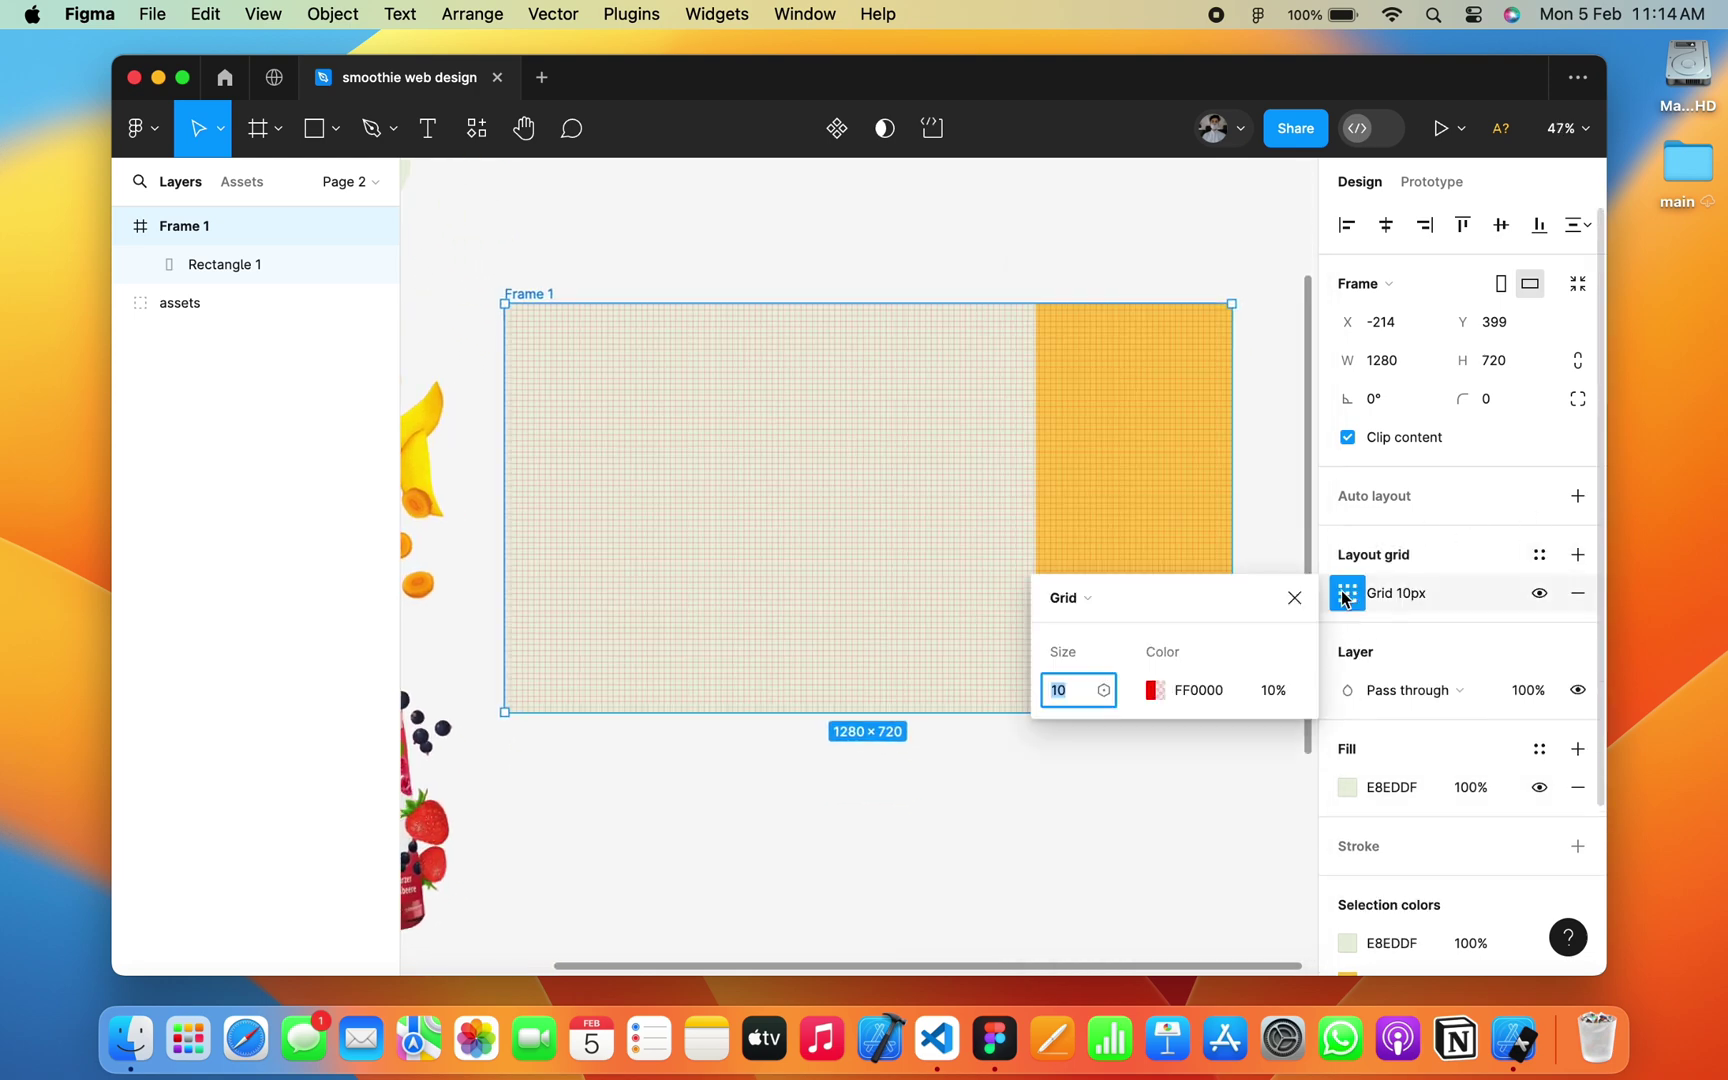
left_click(1075, 598)
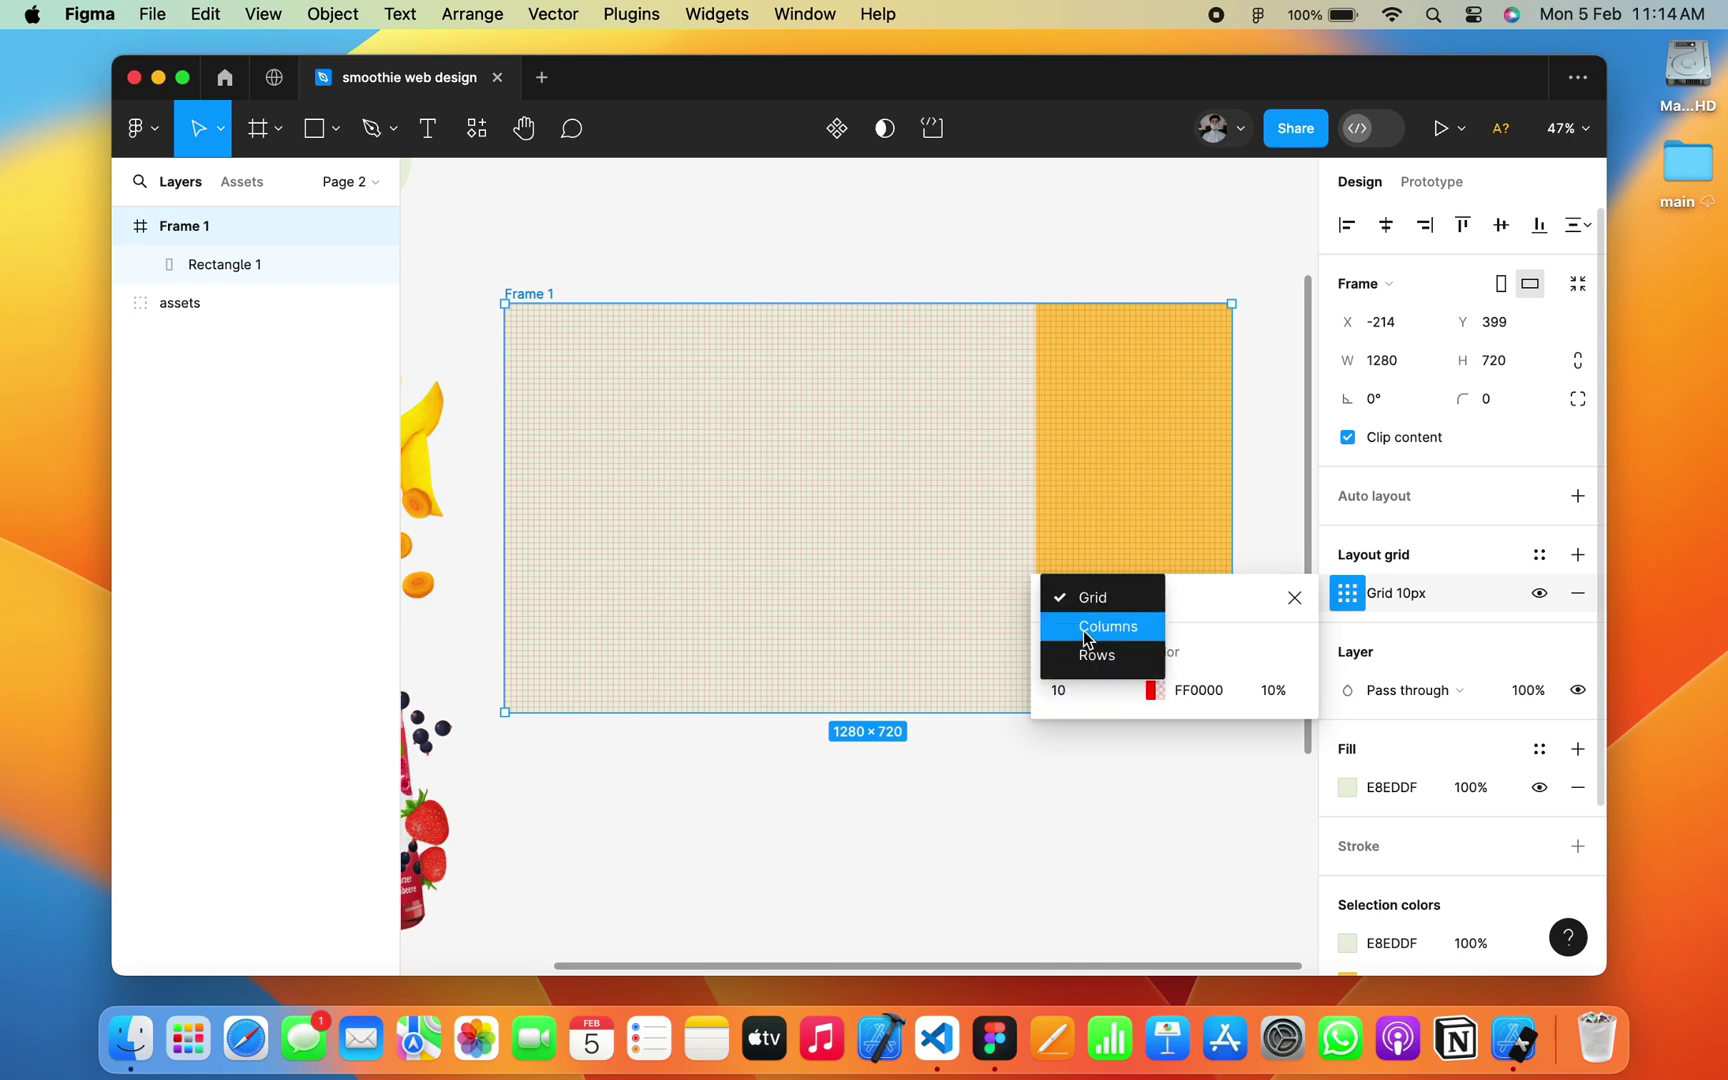
left_click(1088, 628)
key("Up")
key("Up")
key("Up")
key("Up")
key("Up")
key("Up")
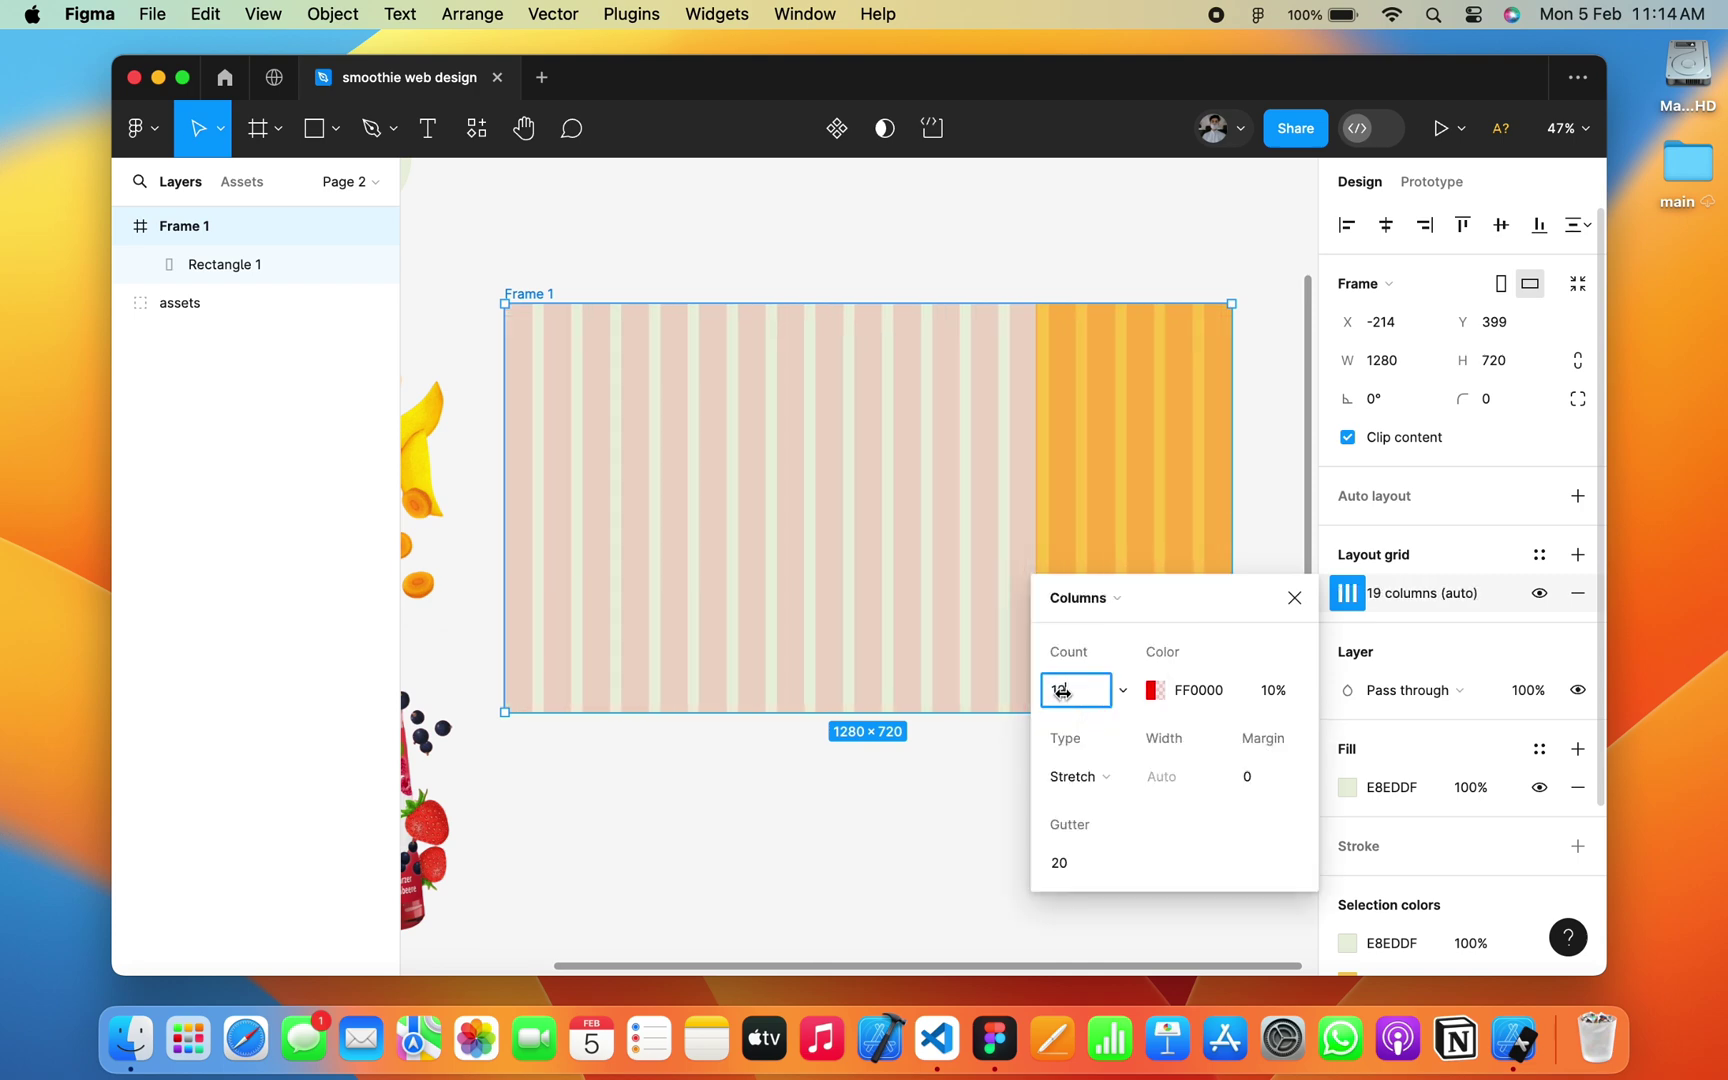
key("Up")
key("Up")
key("Up")
Step: Centre the grid columns and set the column count to 41
left_click(1090, 780)
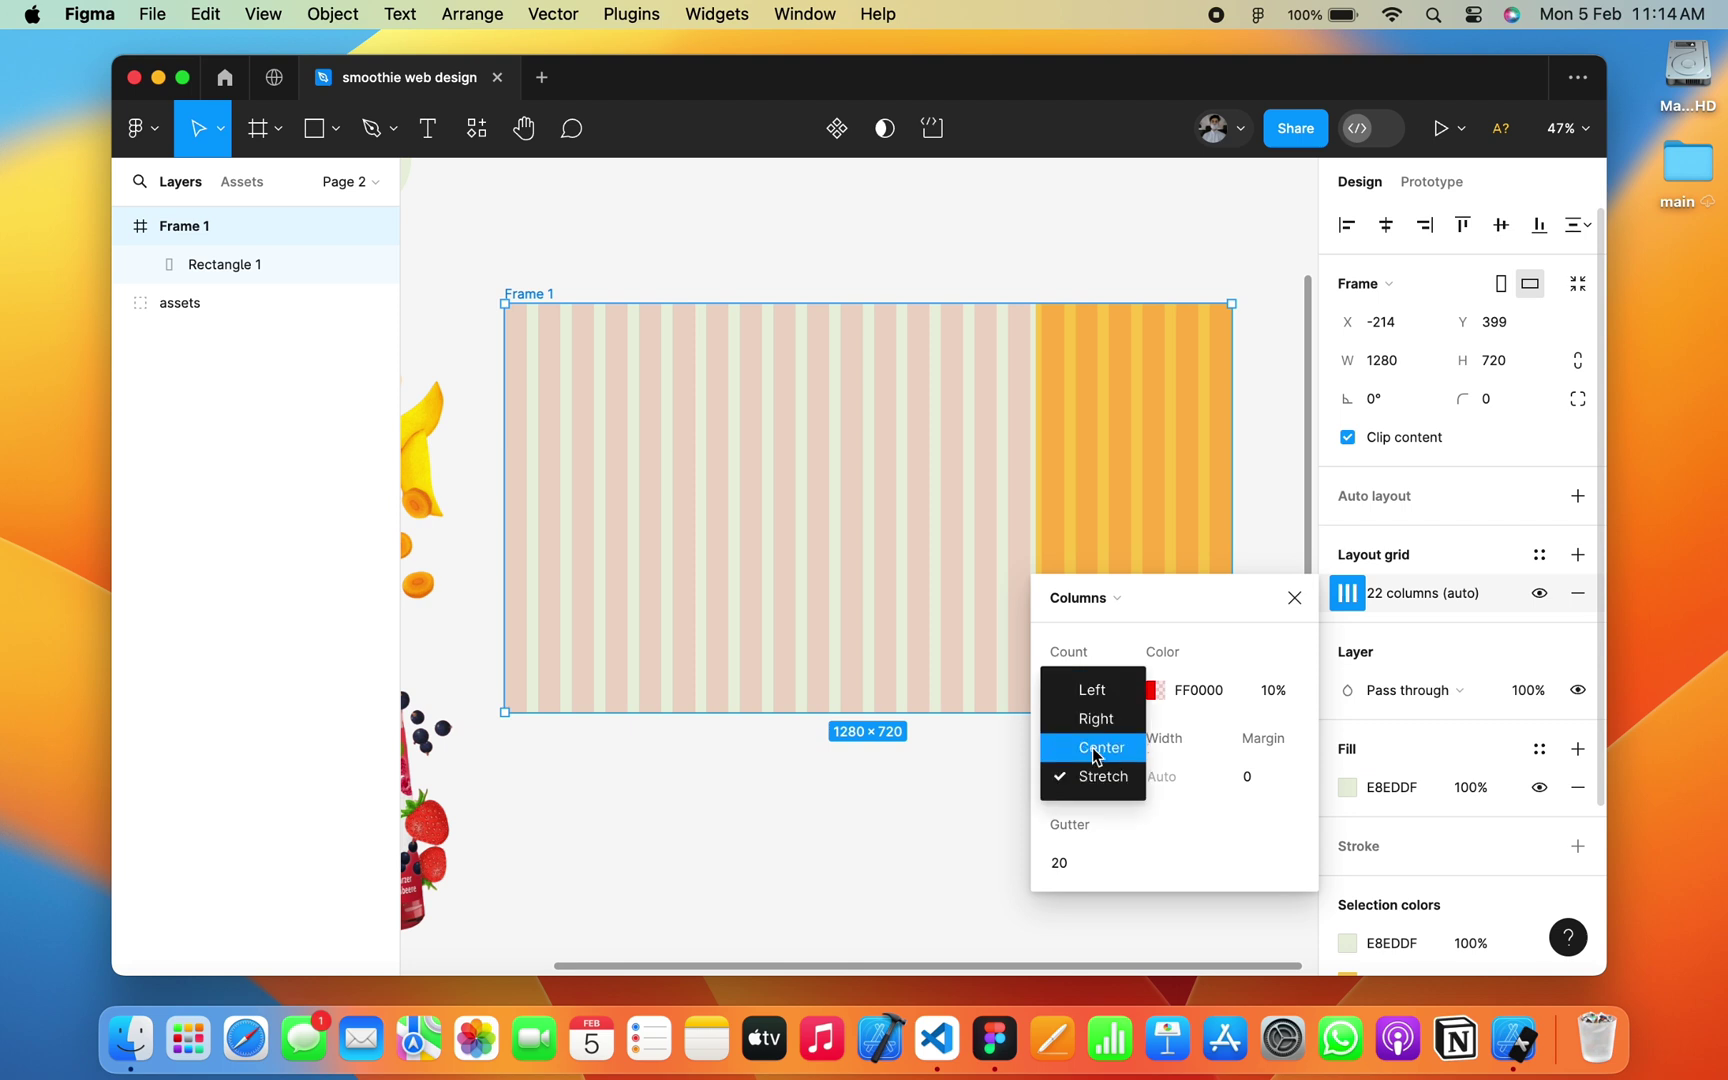
left_click(1092, 747)
left_click(1073, 699)
key("Up")
key("Up")
key("Up")
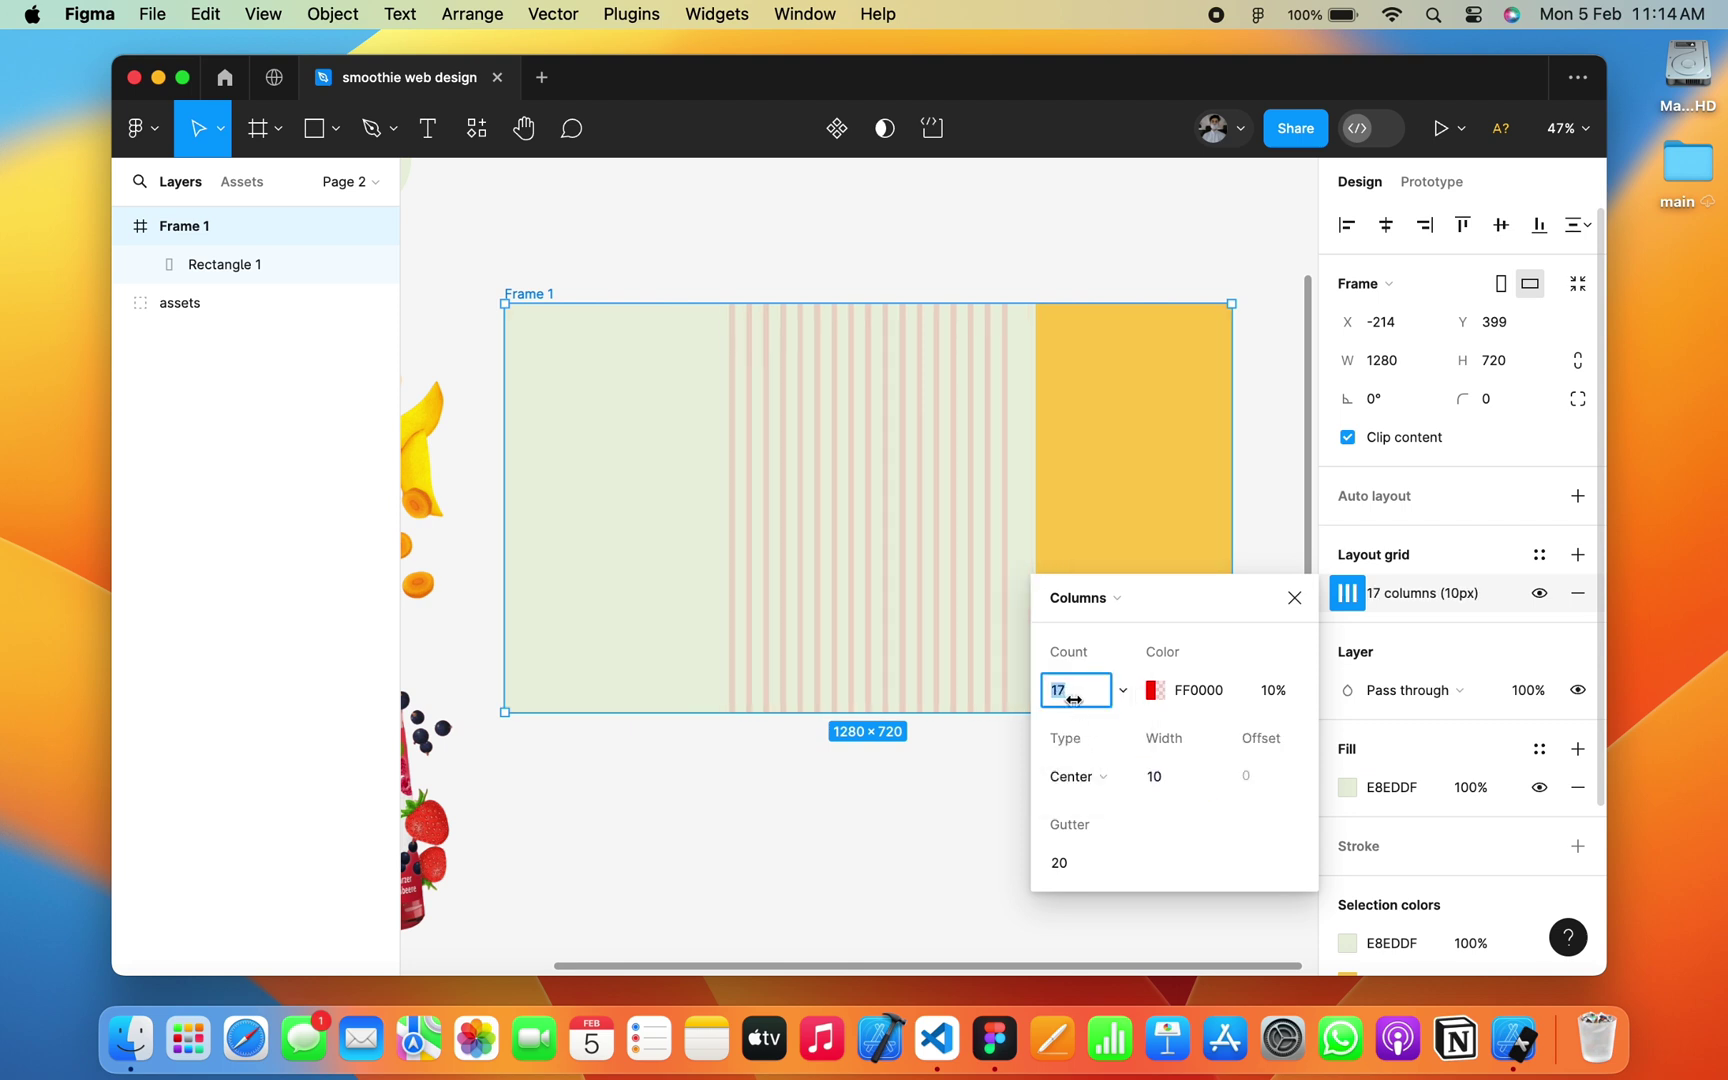
key("Up")
key("Up")
key("Up")
key("Up")
key("Up")
key("Up")
key("Up")
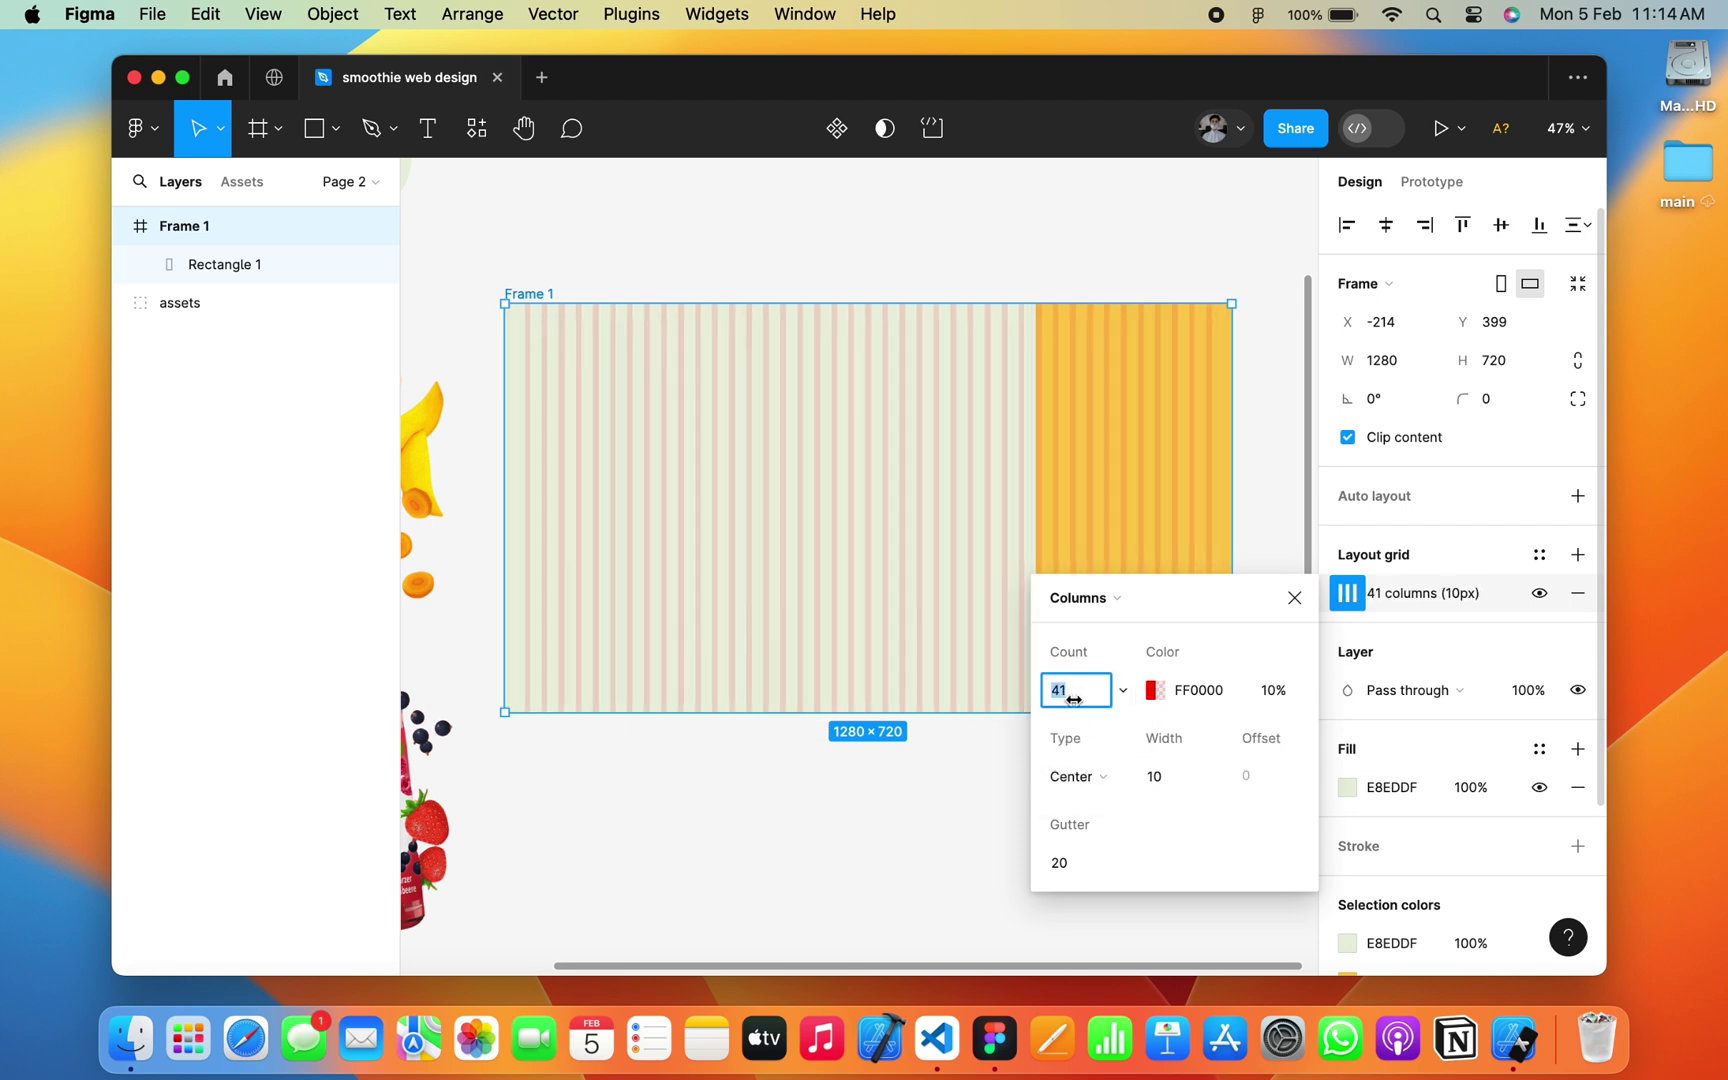
key("Up")
key("Down")
left_click(1293, 598)
Step: Place a text box at Frame 1's top-left and type 'Smoothie'
key("Escape")
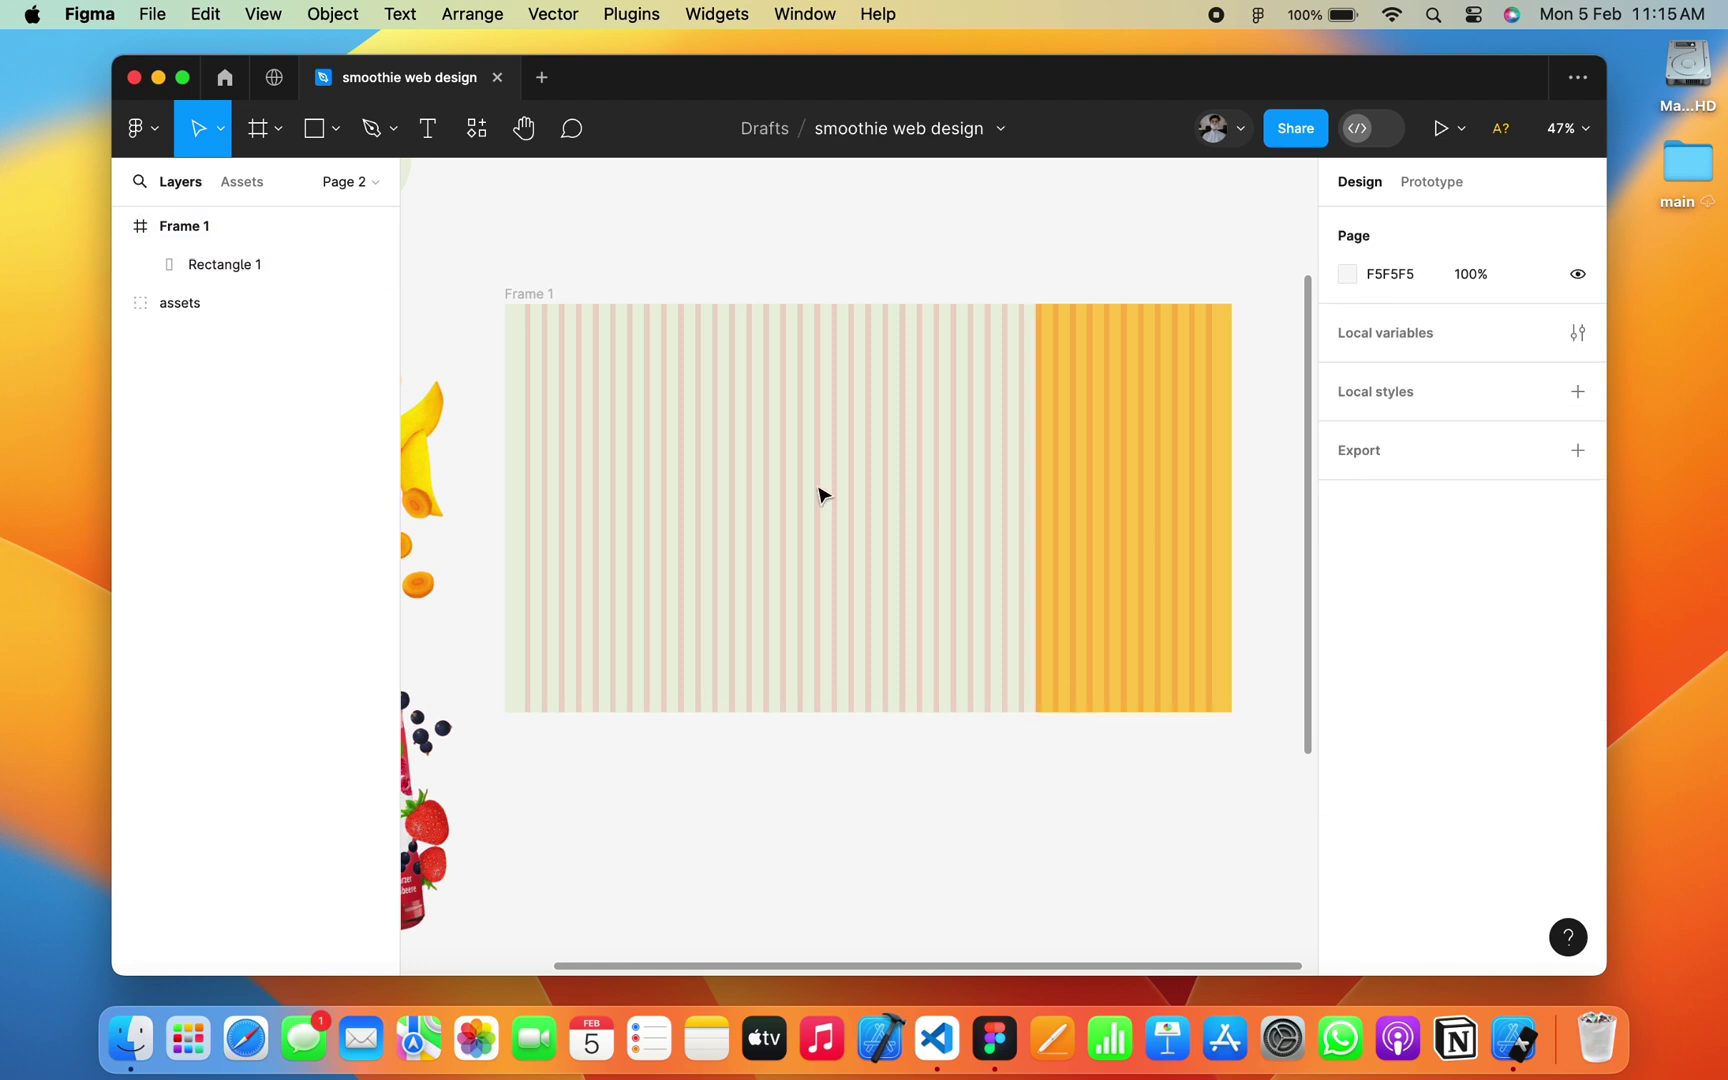
scroll(818, 494, "up", 3)
scroll(818, 494, "down", 2)
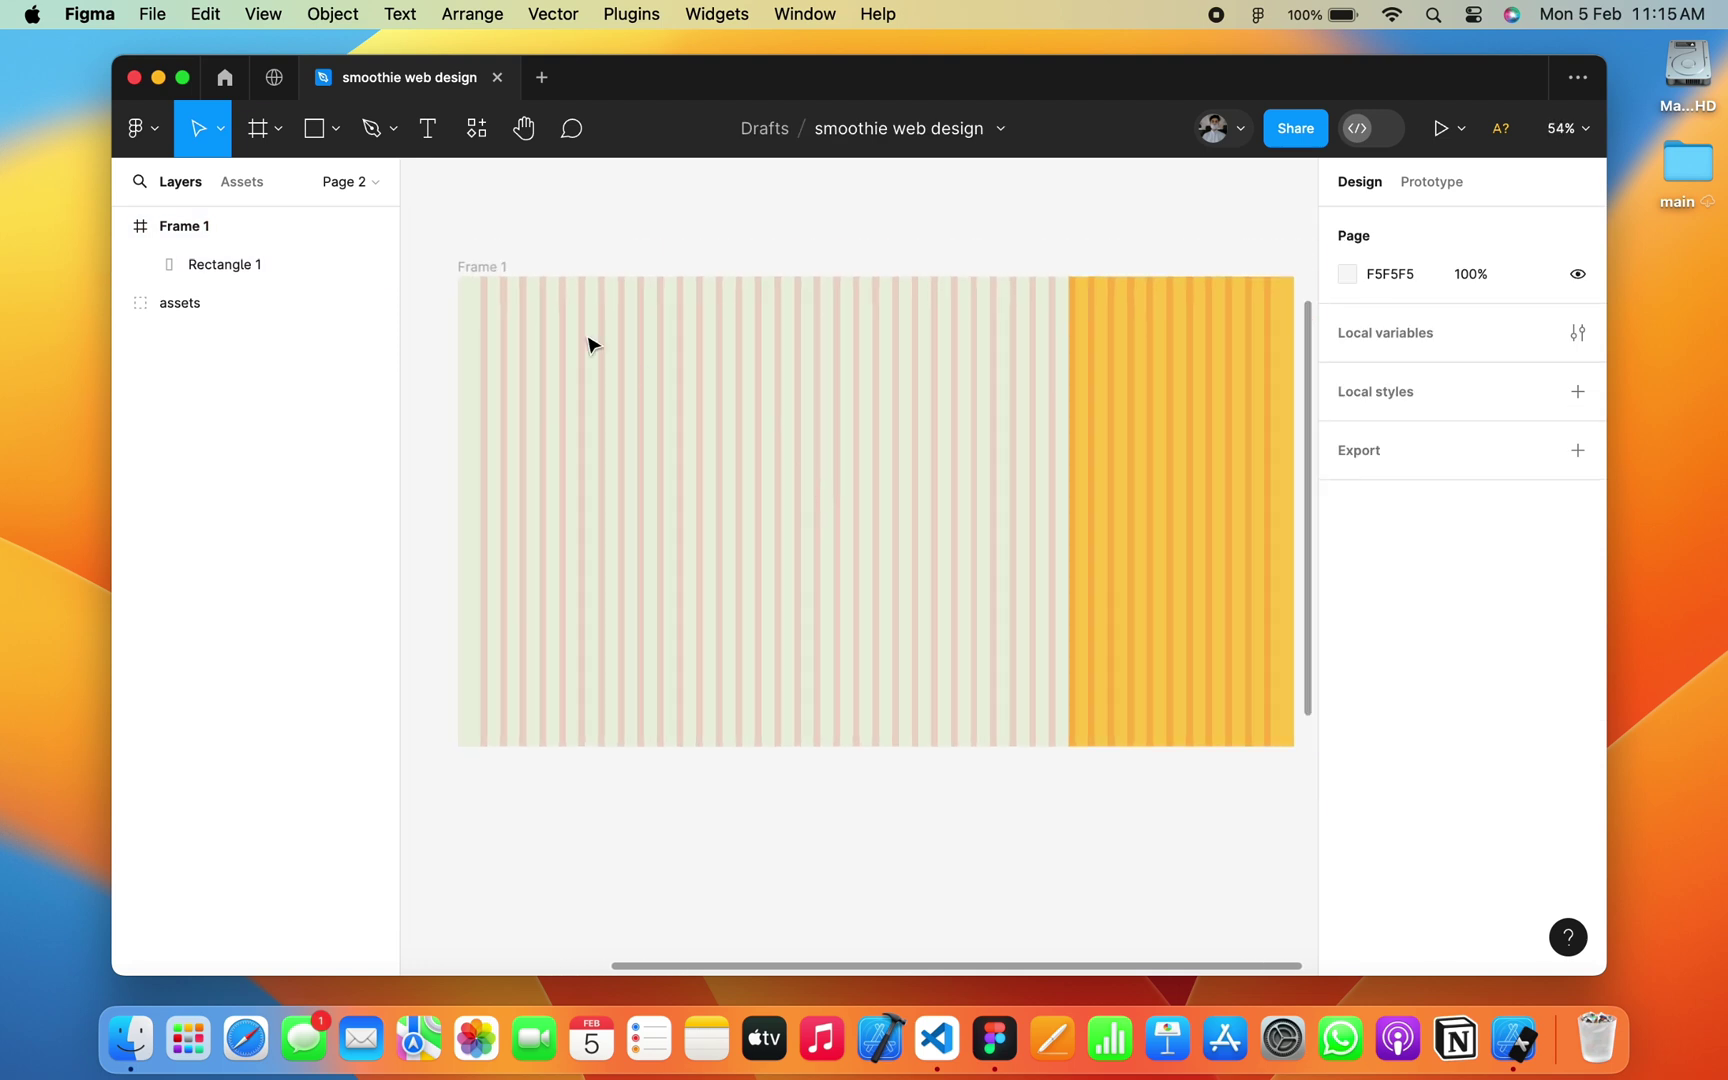
left_click(501, 264)
key("Escape")
scroll(613, 425, "up", 2)
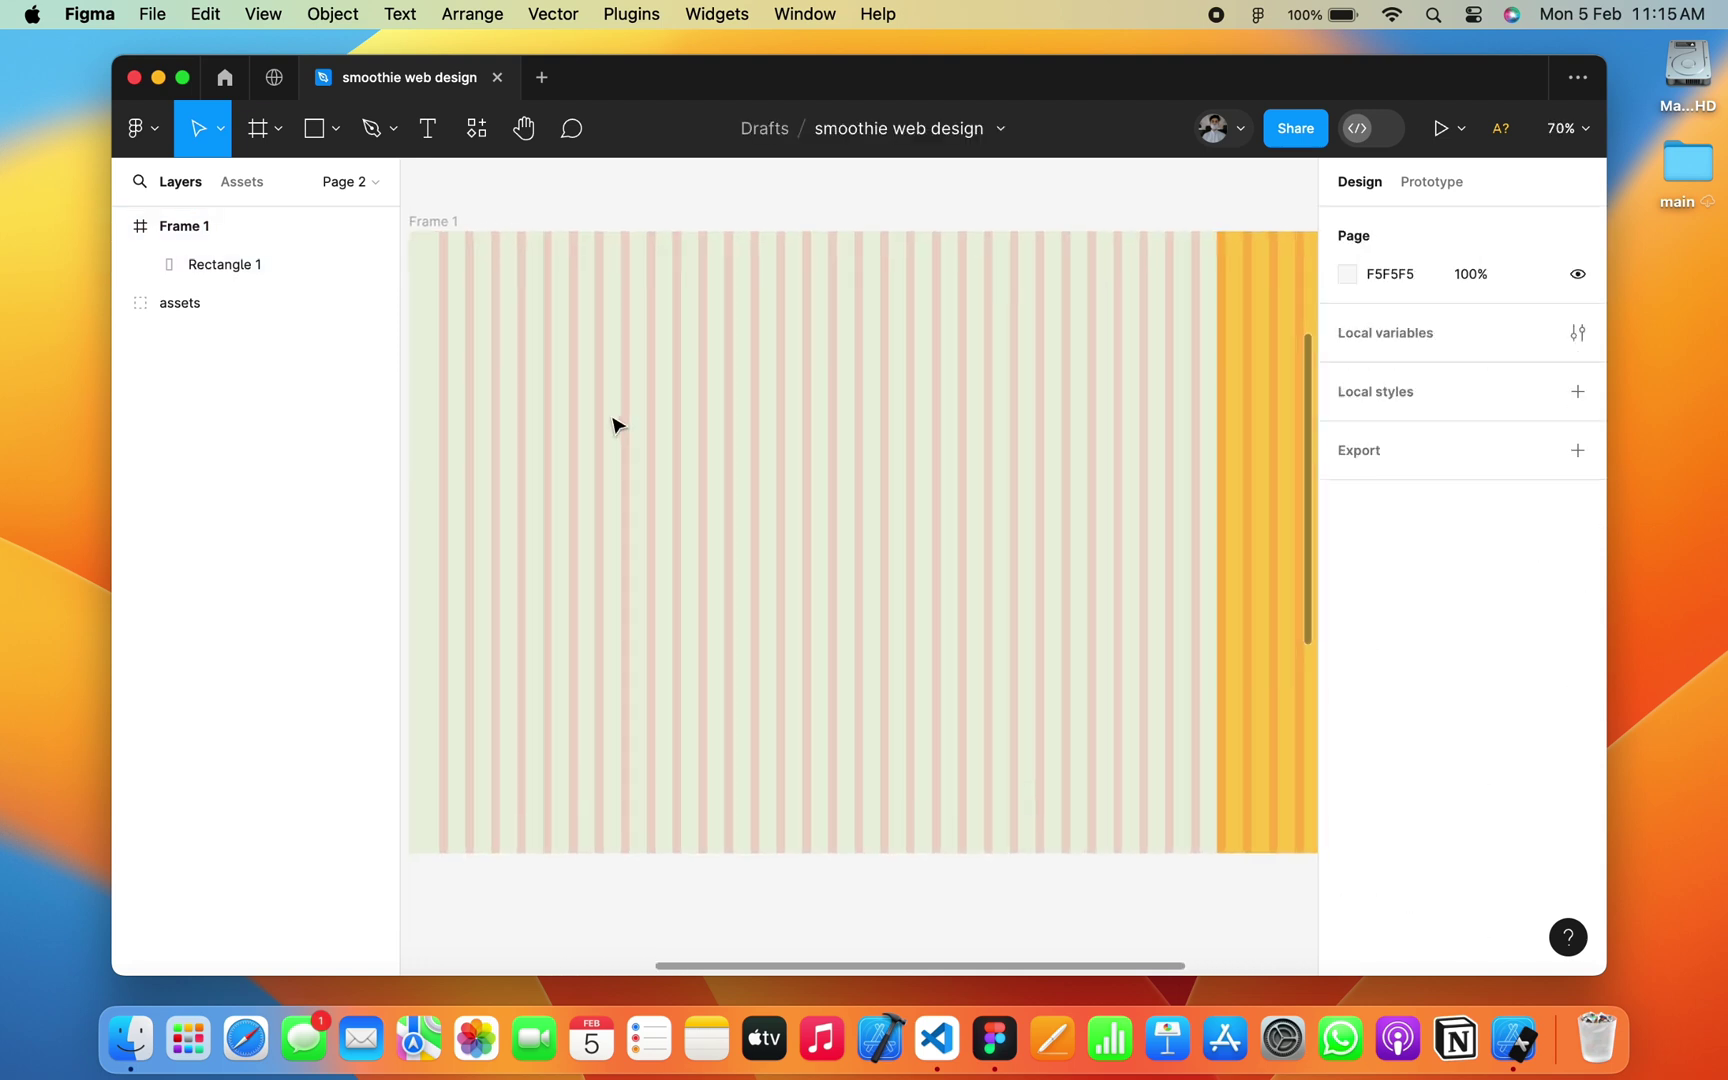
scroll(613, 425, "up", 2)
scroll(613, 425, "right", 3)
scroll(613, 425, "left", 1)
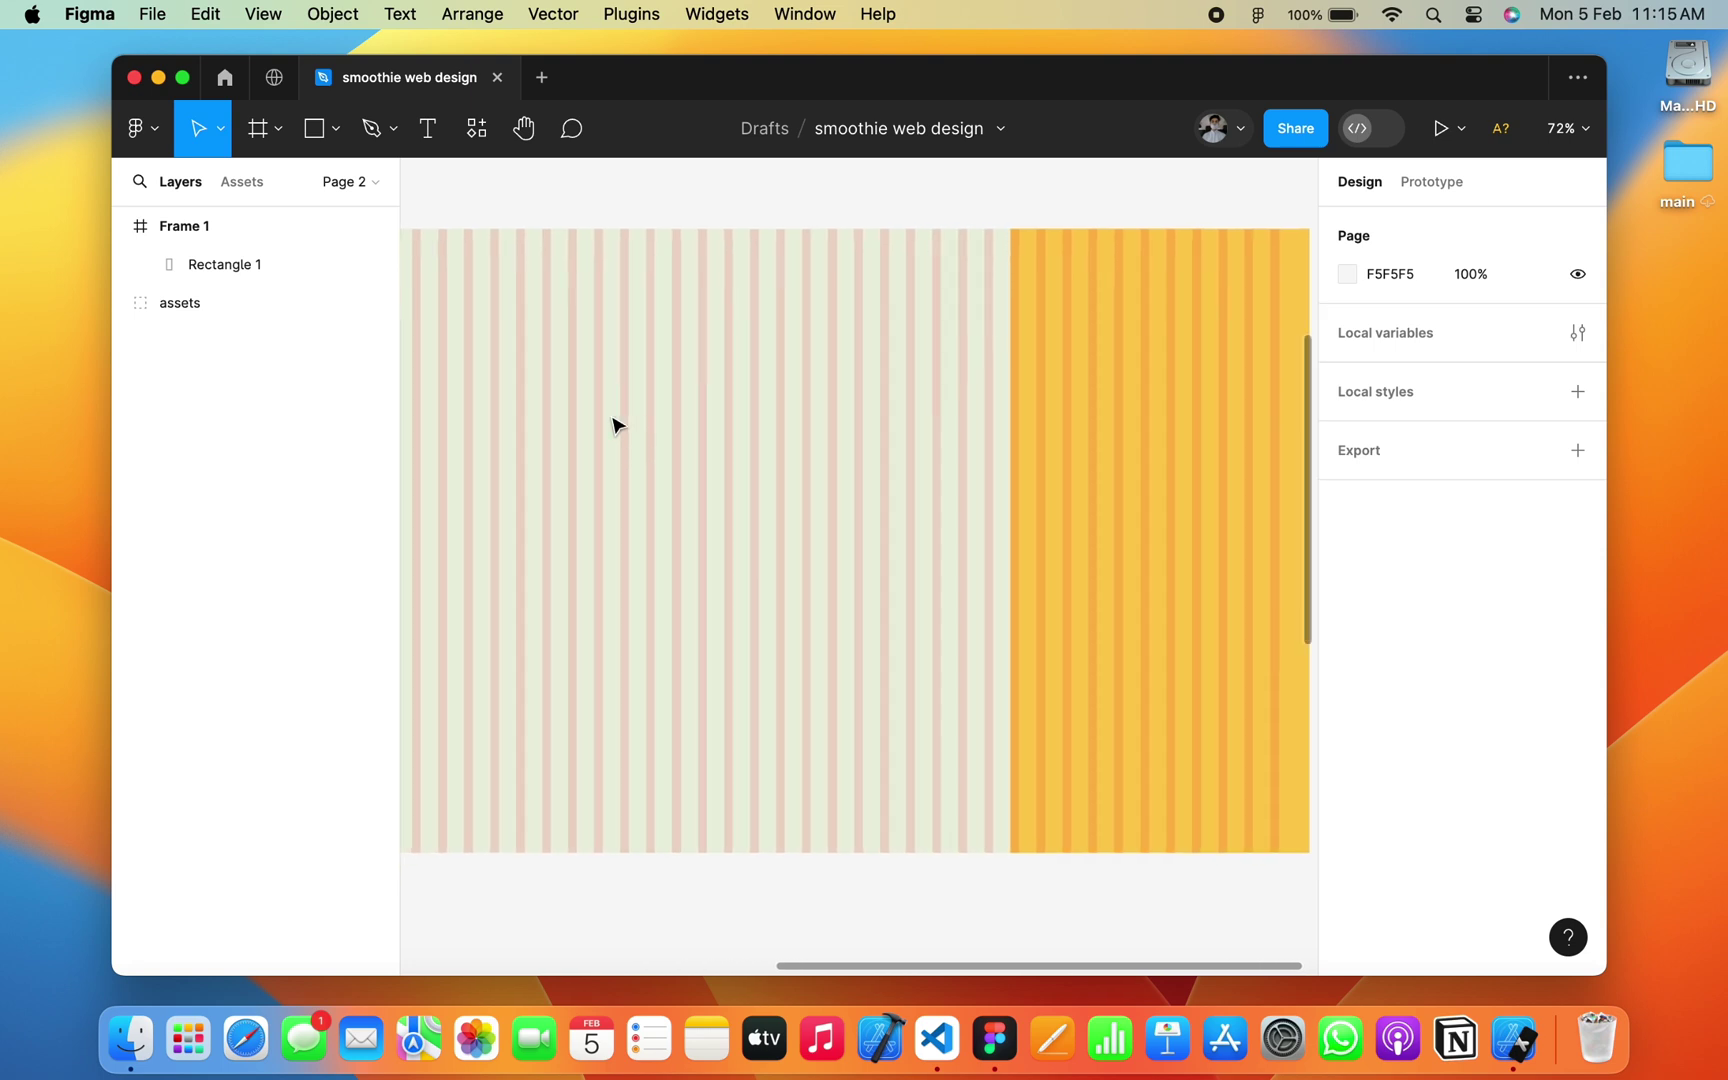
scroll(613, 425, "left", 3)
scroll(560, 350, "right", 1)
key("t")
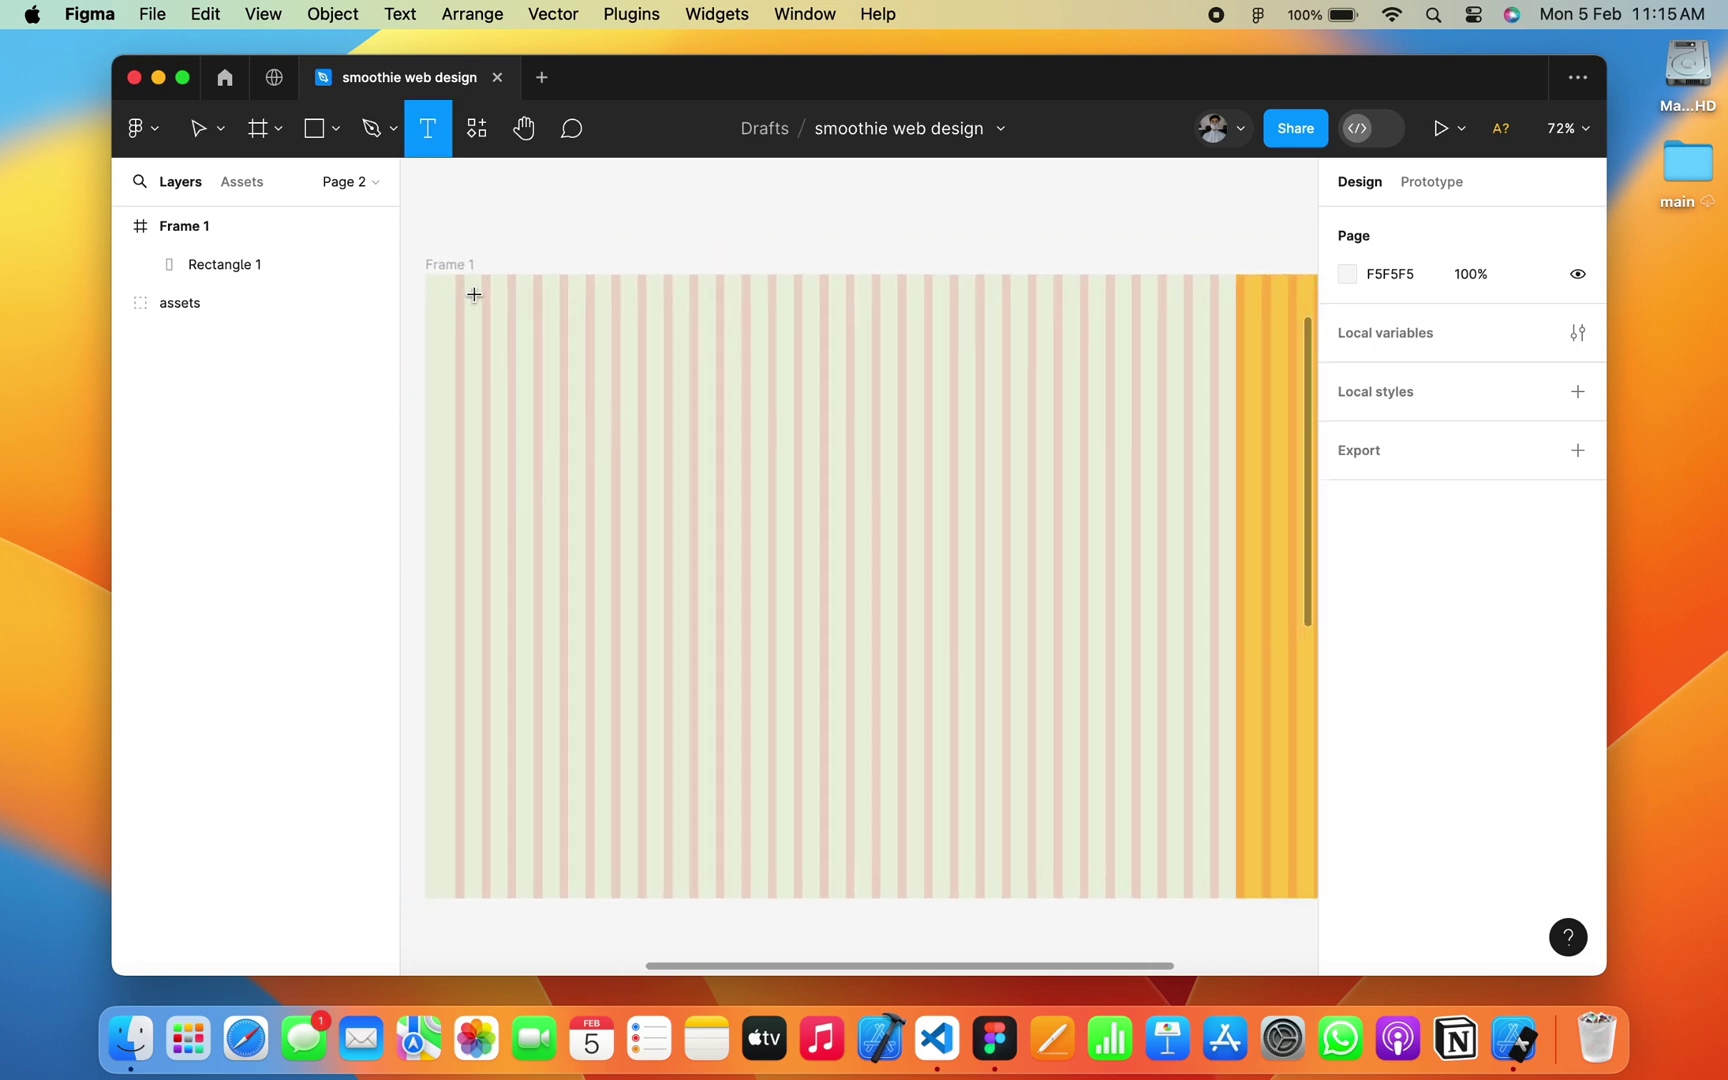
left_click_drag(458, 290, 540, 308)
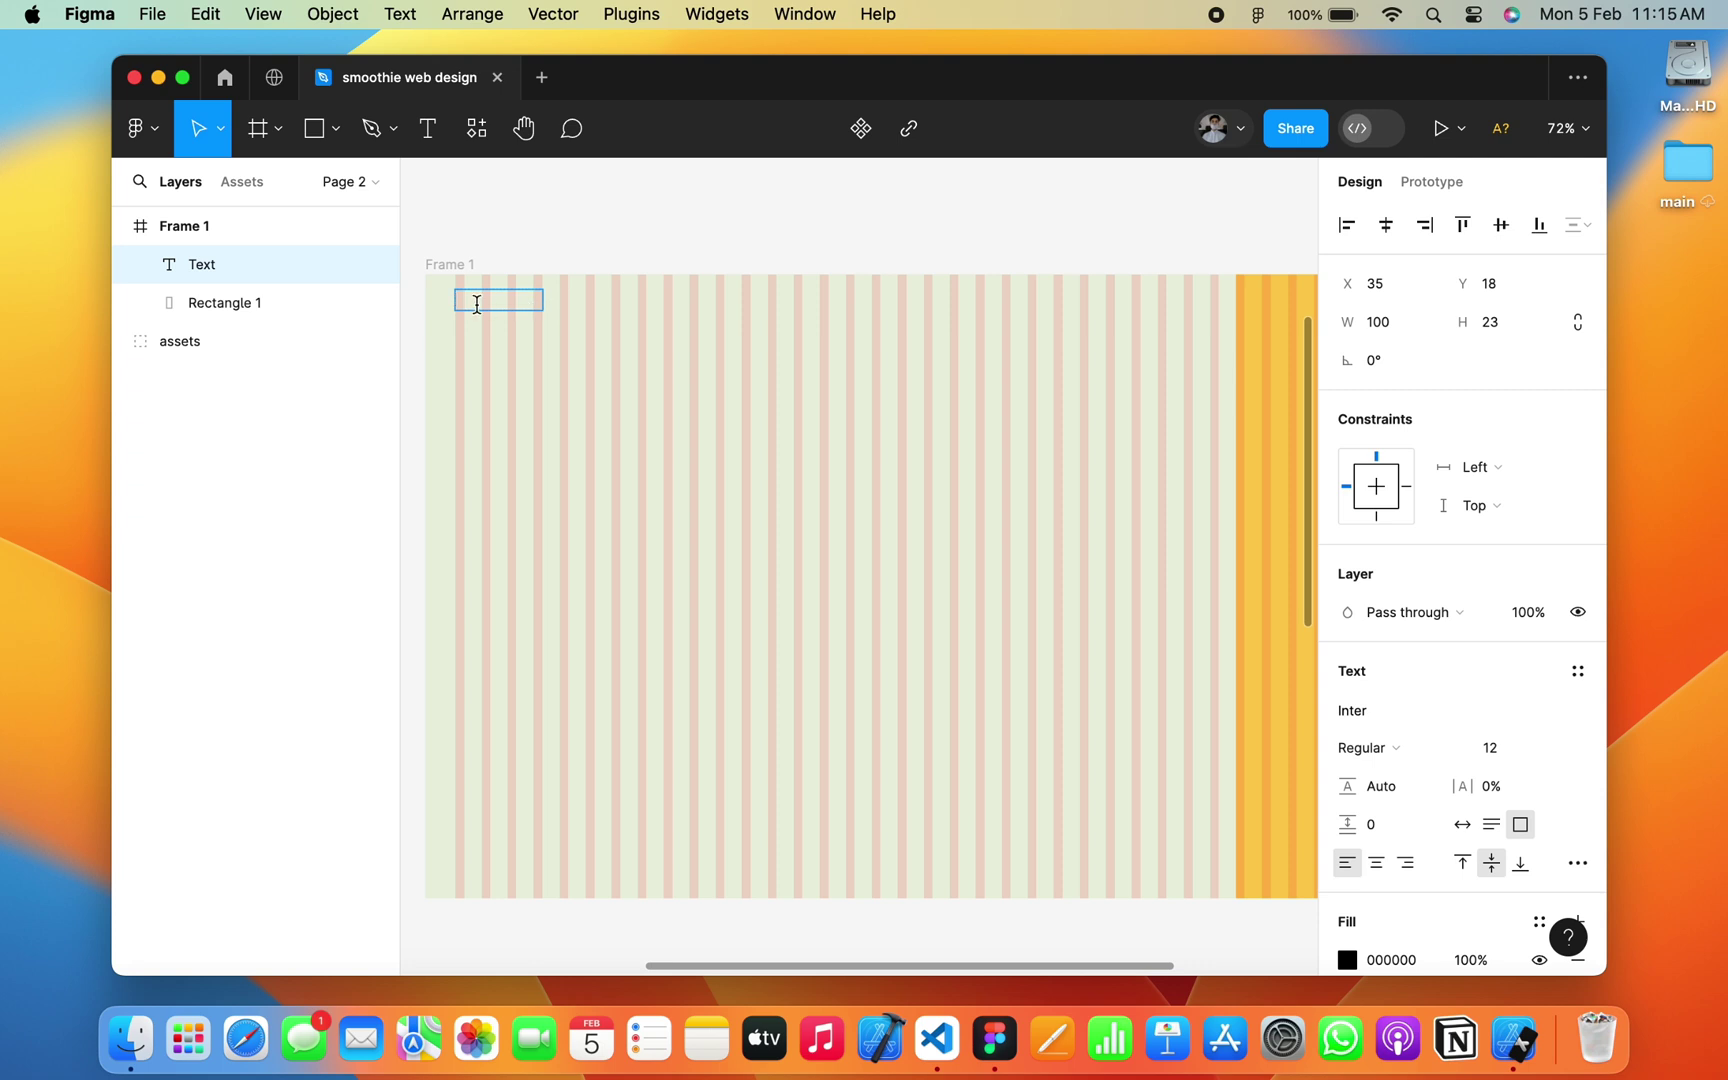
scroll(477, 304, "up", 5)
type("Smoothie")
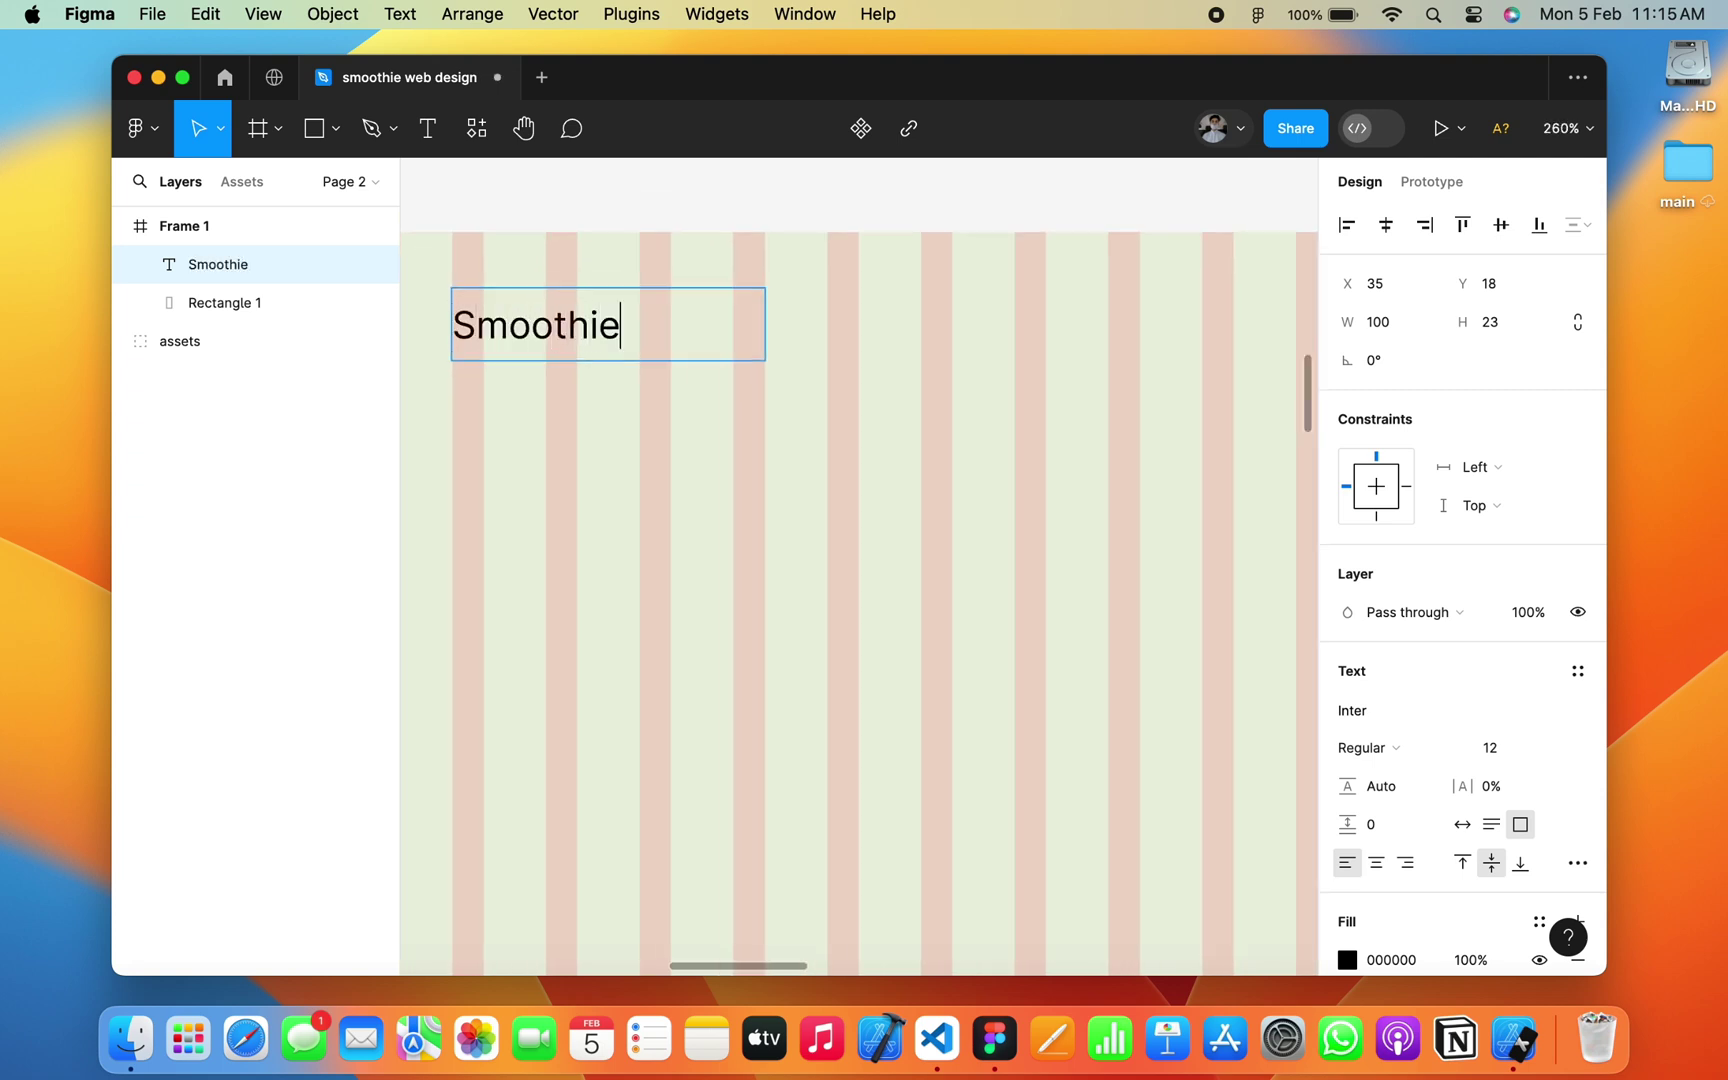
Step: Style the Smoothie text in Cherry Bomb One at size 16
key("super+a")
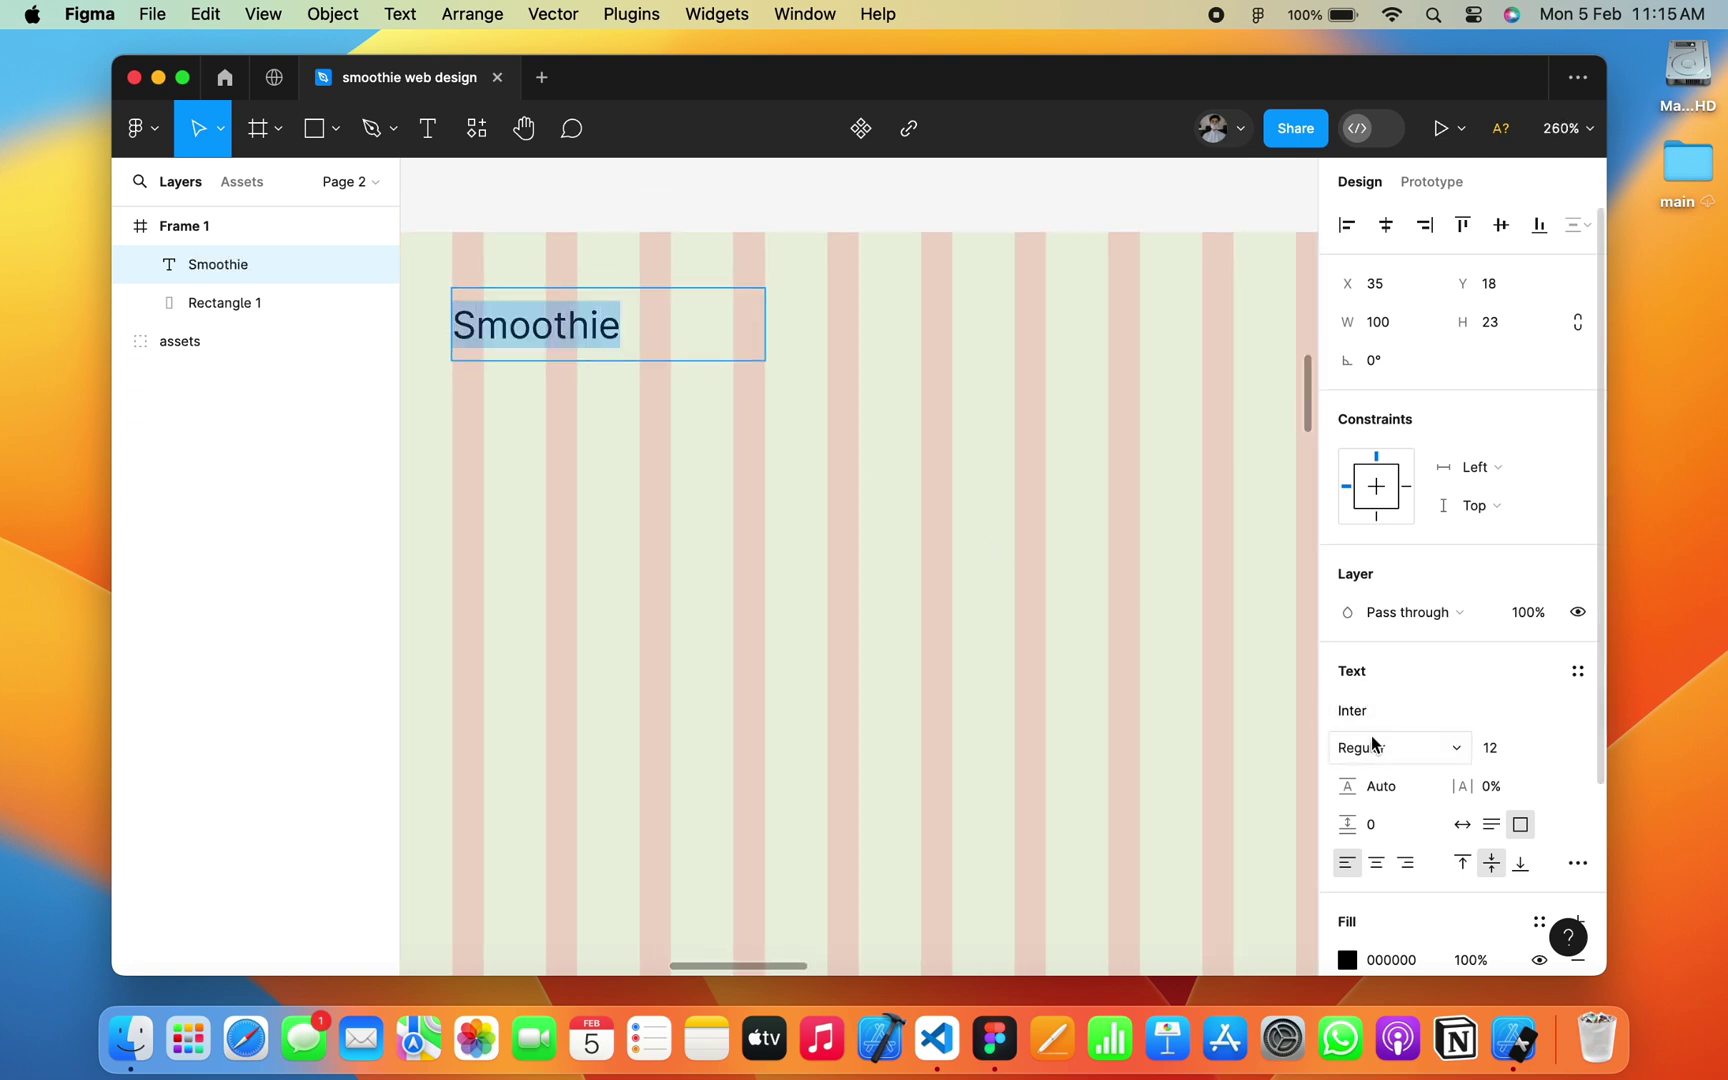
left_click(1372, 710)
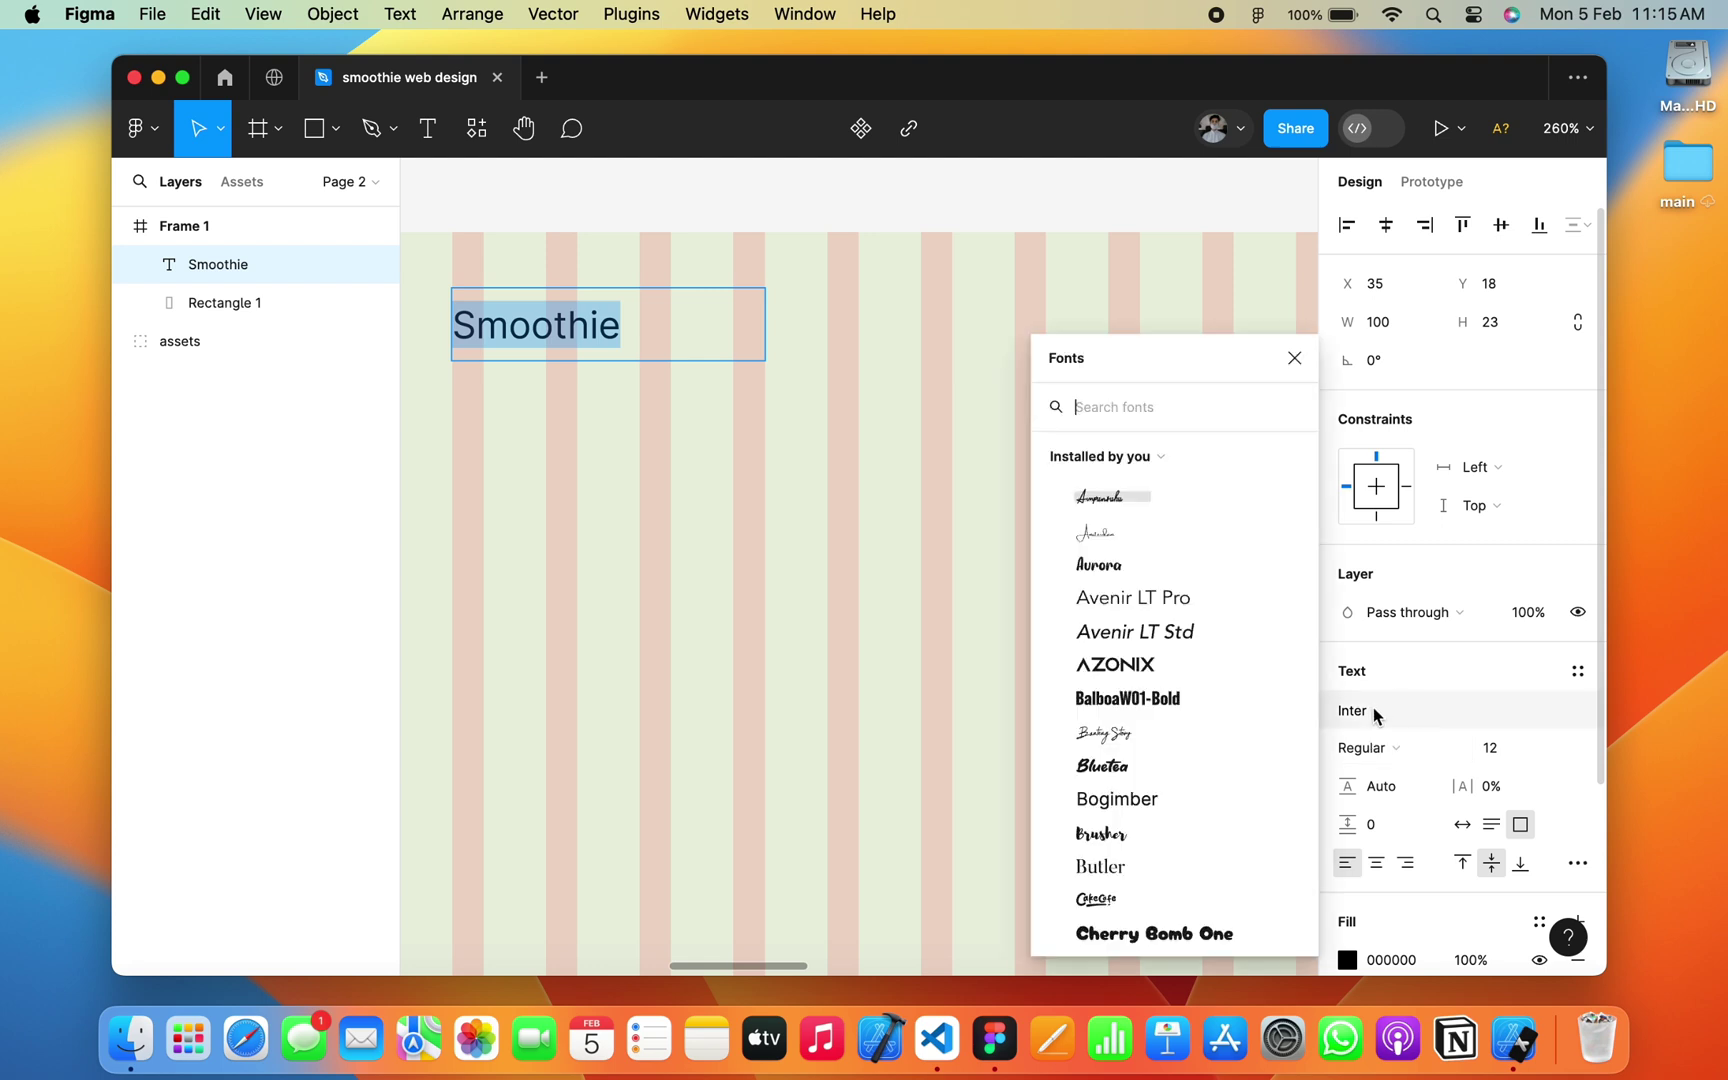
scroll(1133, 828, "down", 2)
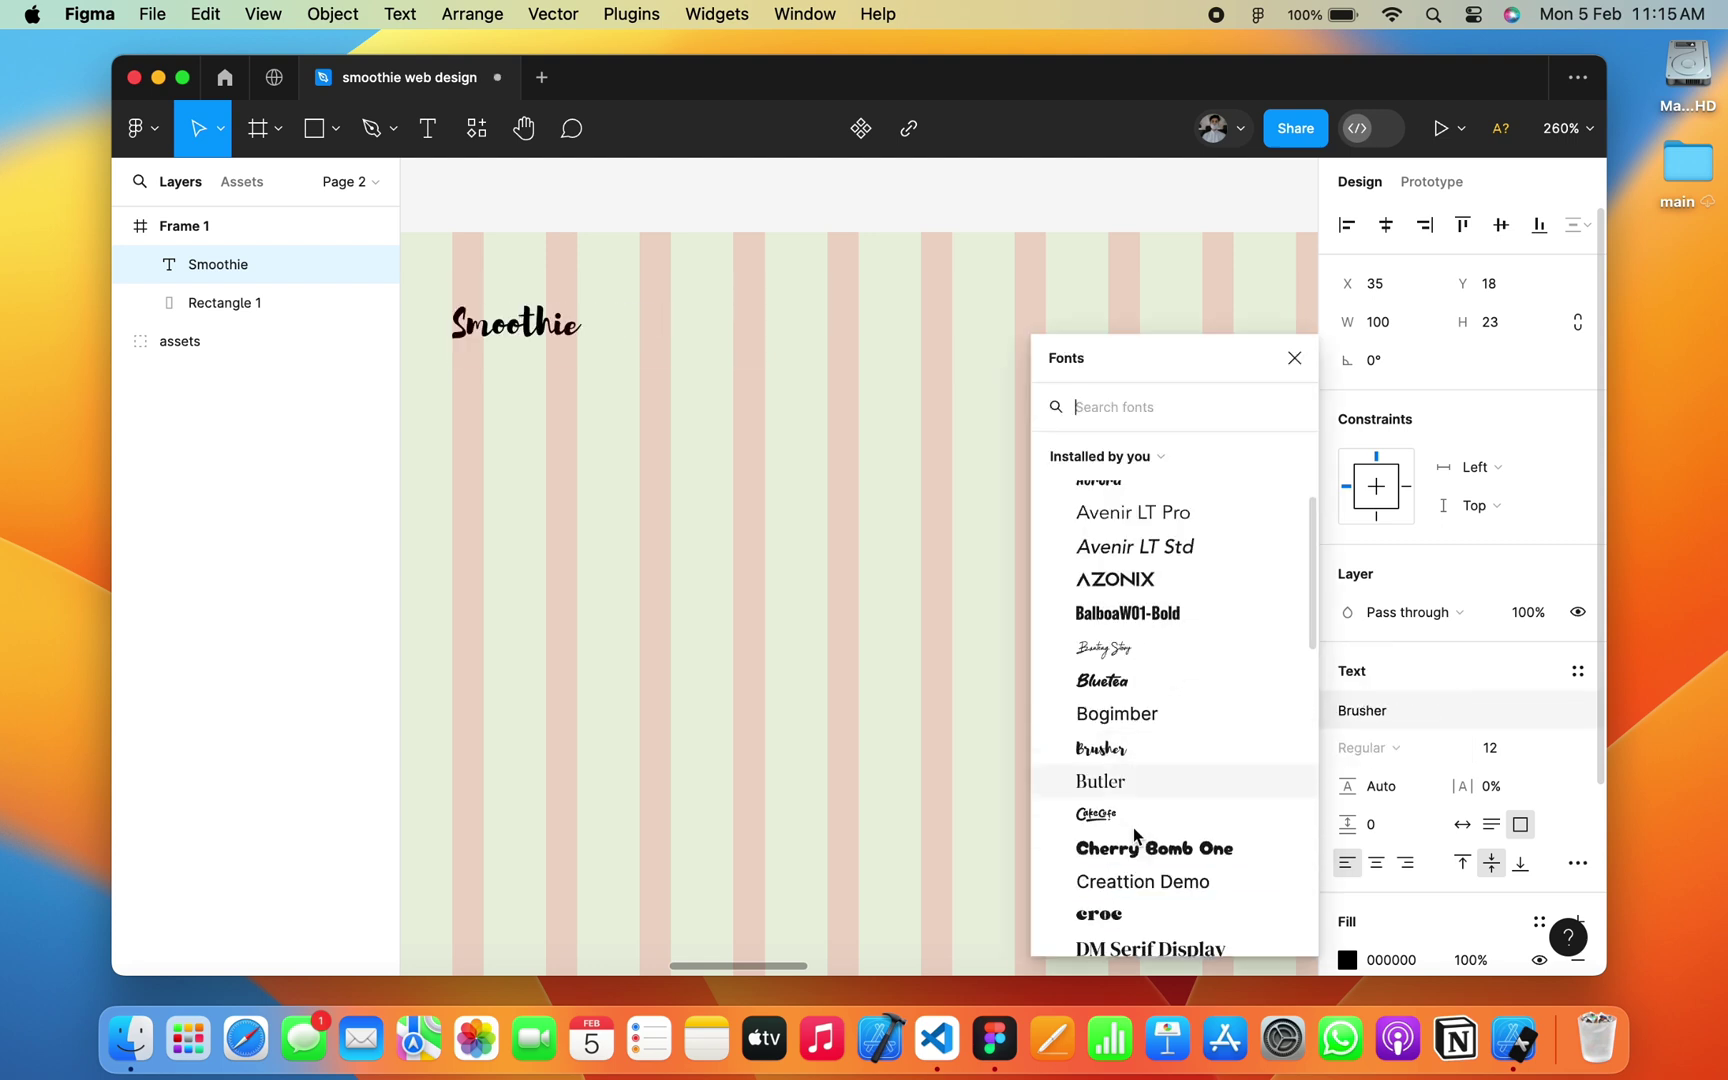
scroll(1148, 765, "down", 2)
left_click(1148, 765)
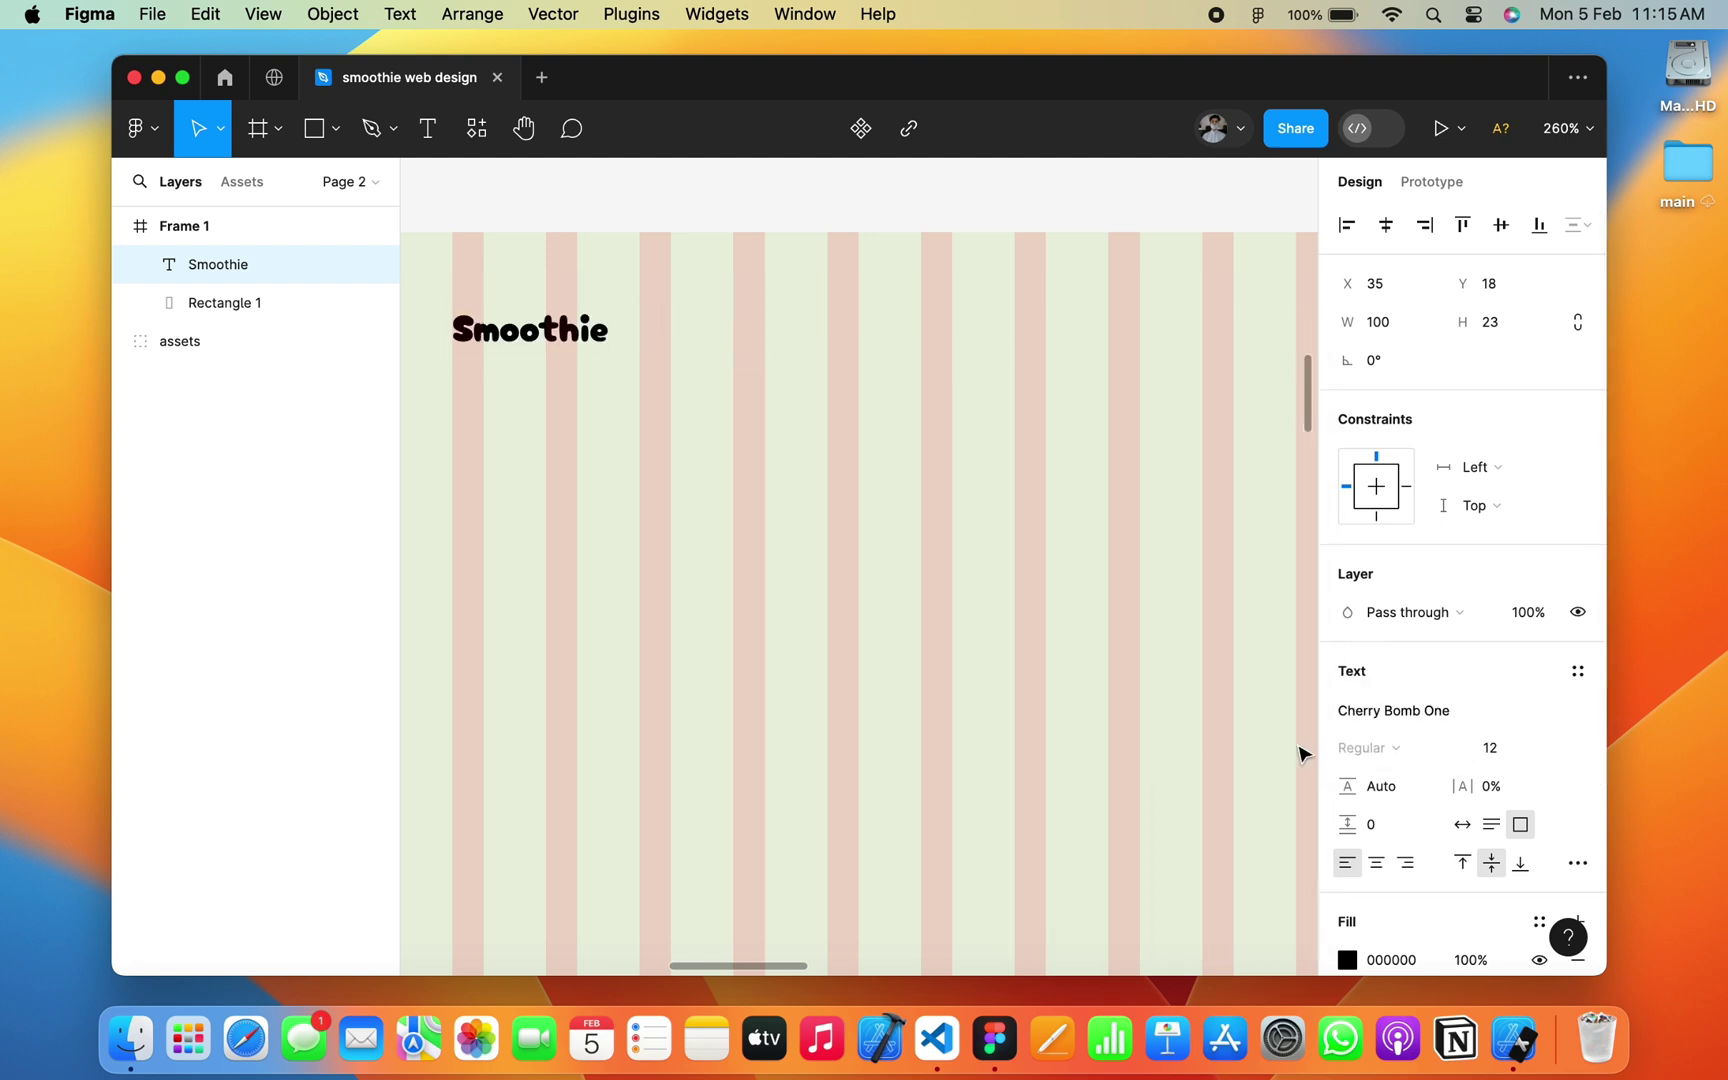
double_click(728, 337)
scroll(744, 395, "down", 3)
scroll(744, 395, "down", 2)
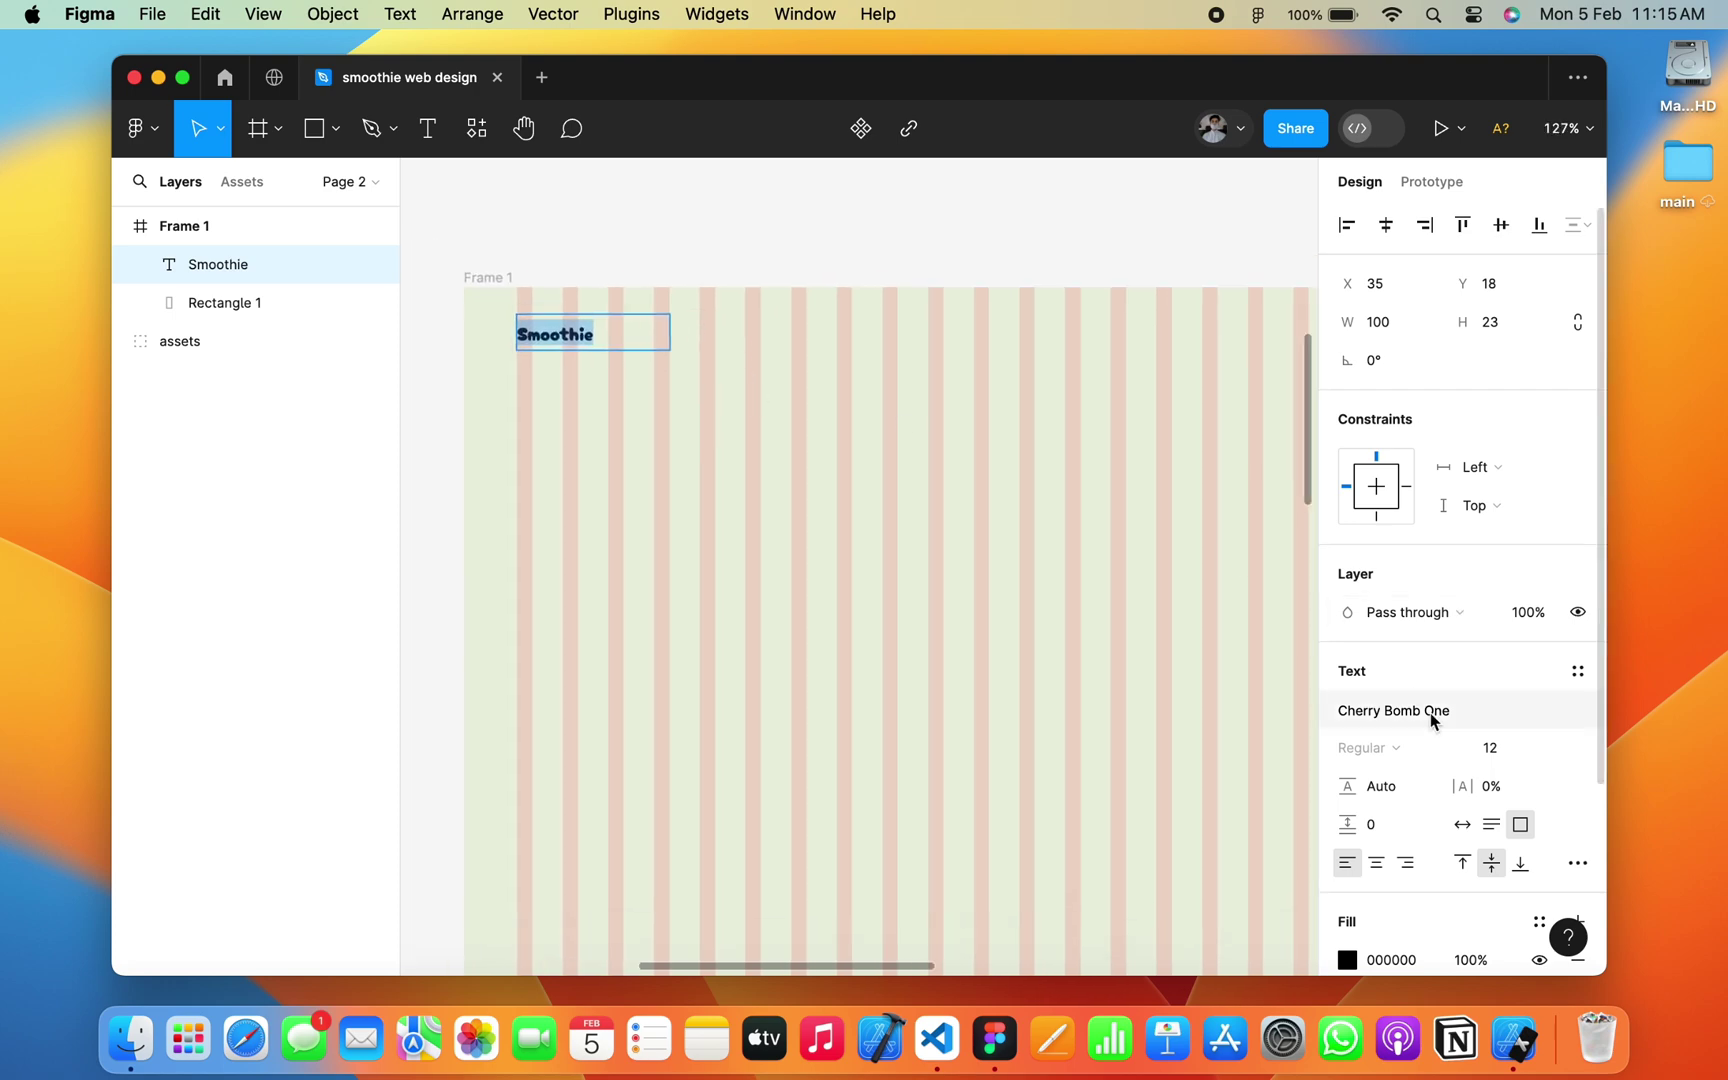
left_click(1488, 742)
type("16")
key("Return")
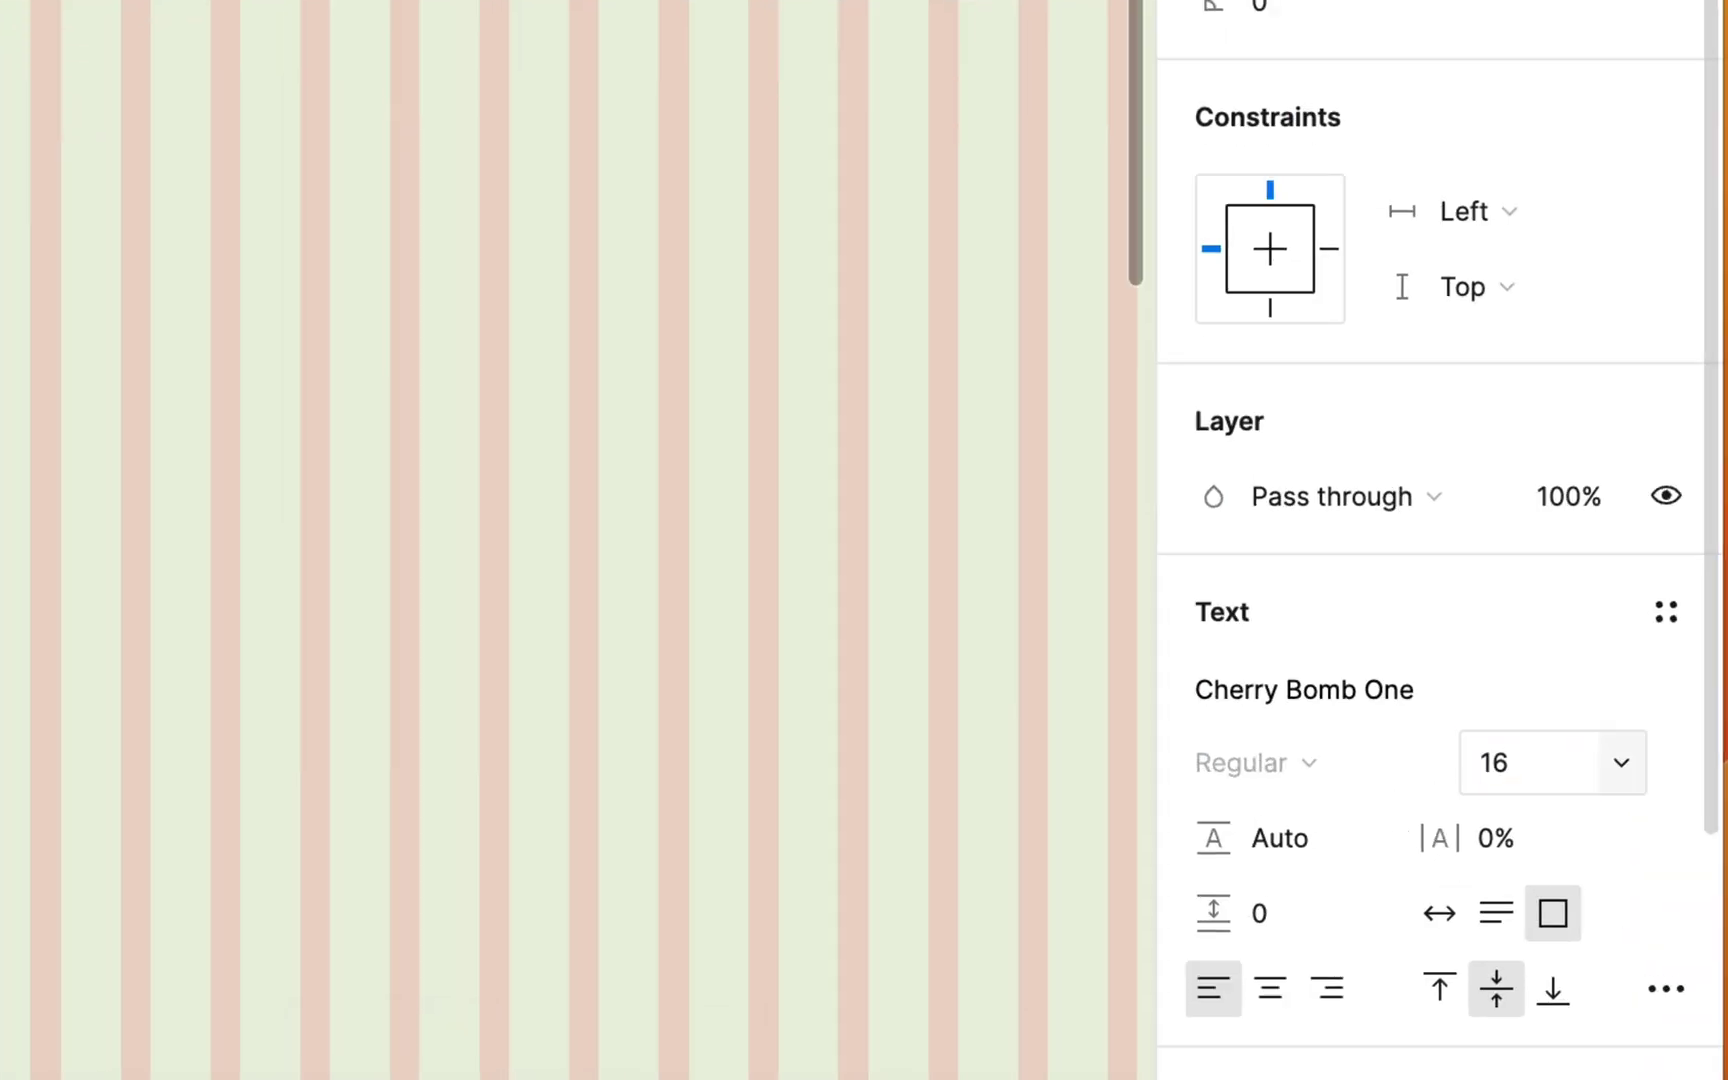
Step: Narrow the Smoothie text box to fit the word
key("Escape")
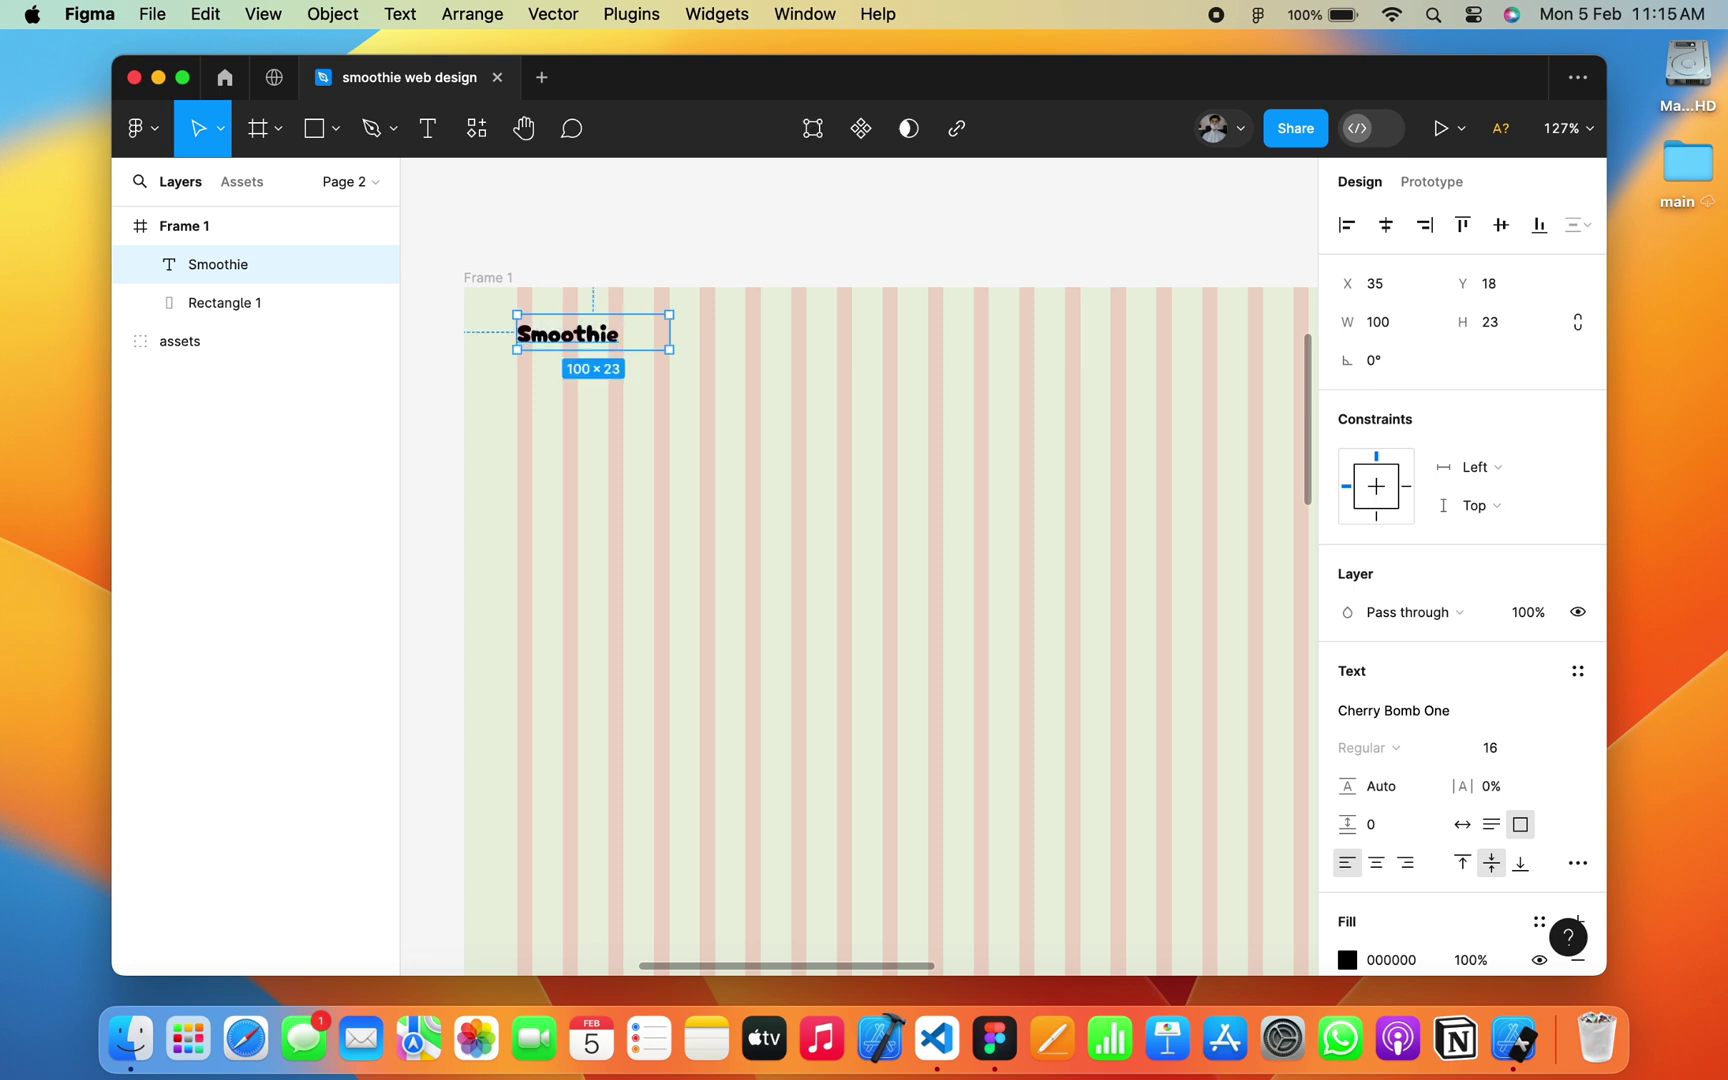
left_click_drag(670, 332, 621, 332)
left_click(729, 220)
scroll(729, 347, "down", 2)
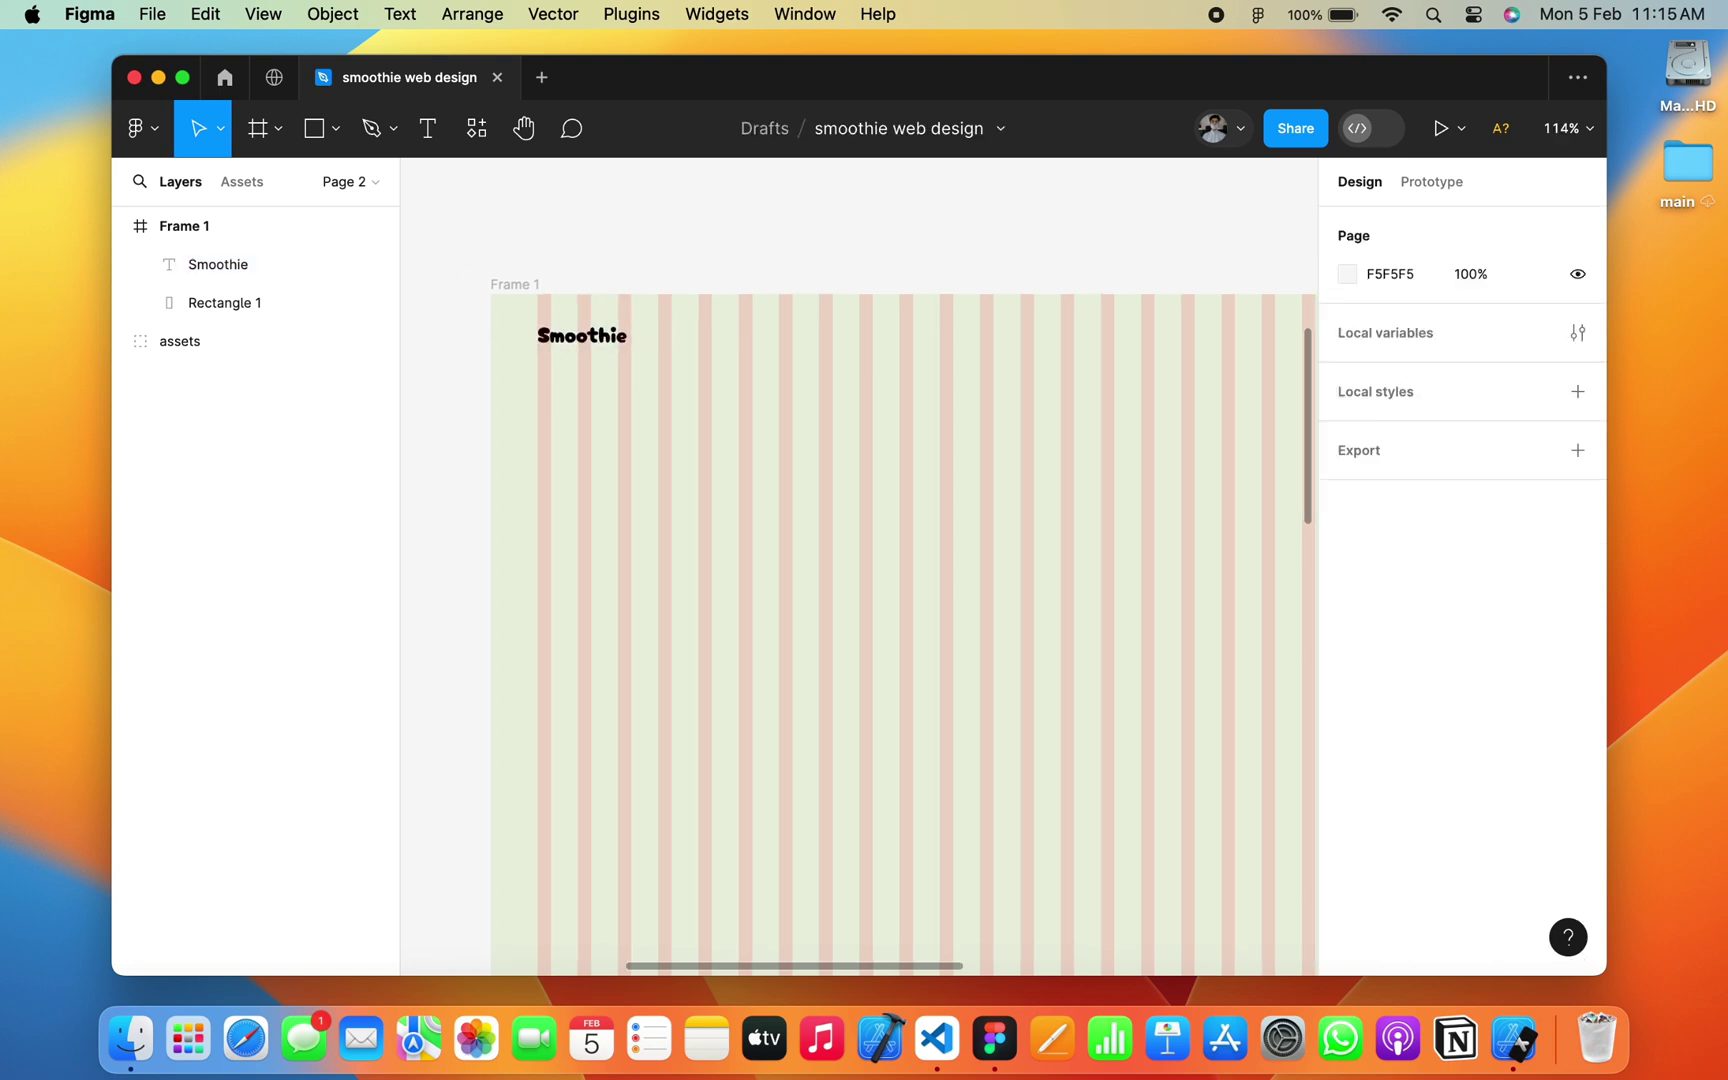
scroll(859, 567, "down", 2)
scroll(859, 567, "down", 1)
scroll(859, 567, "down", 1)
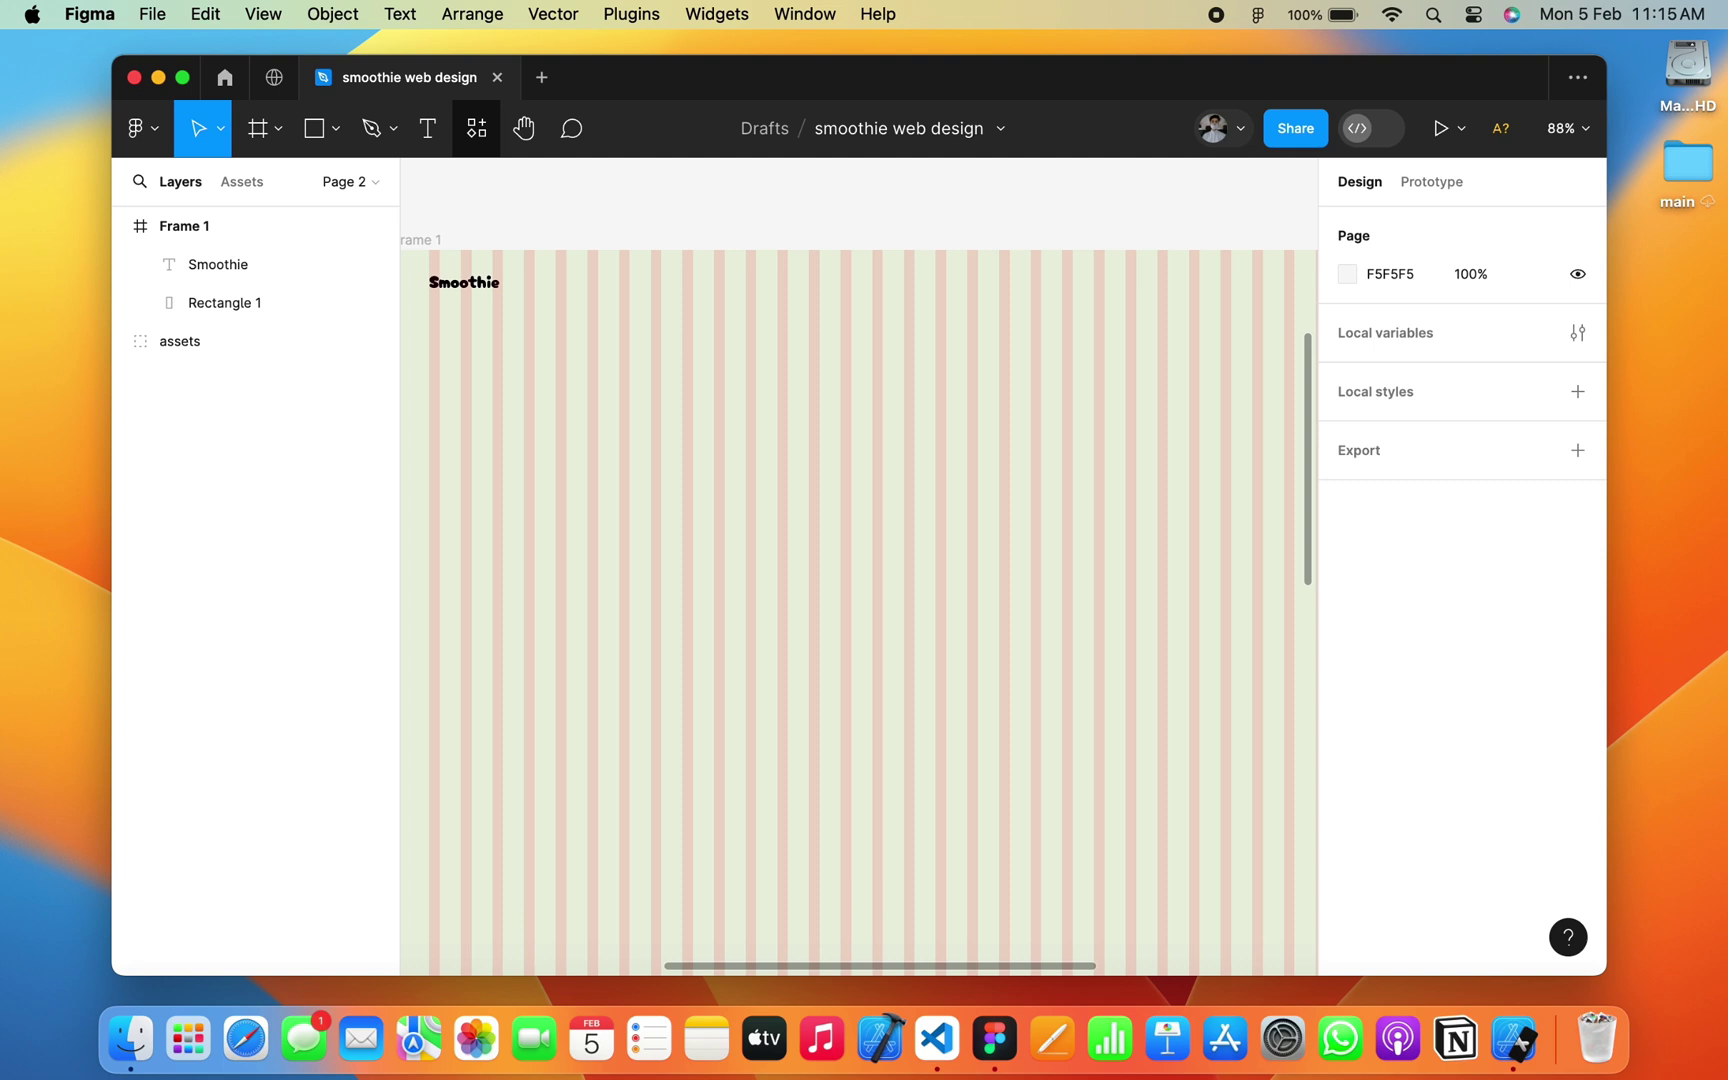
left_click(427, 128)
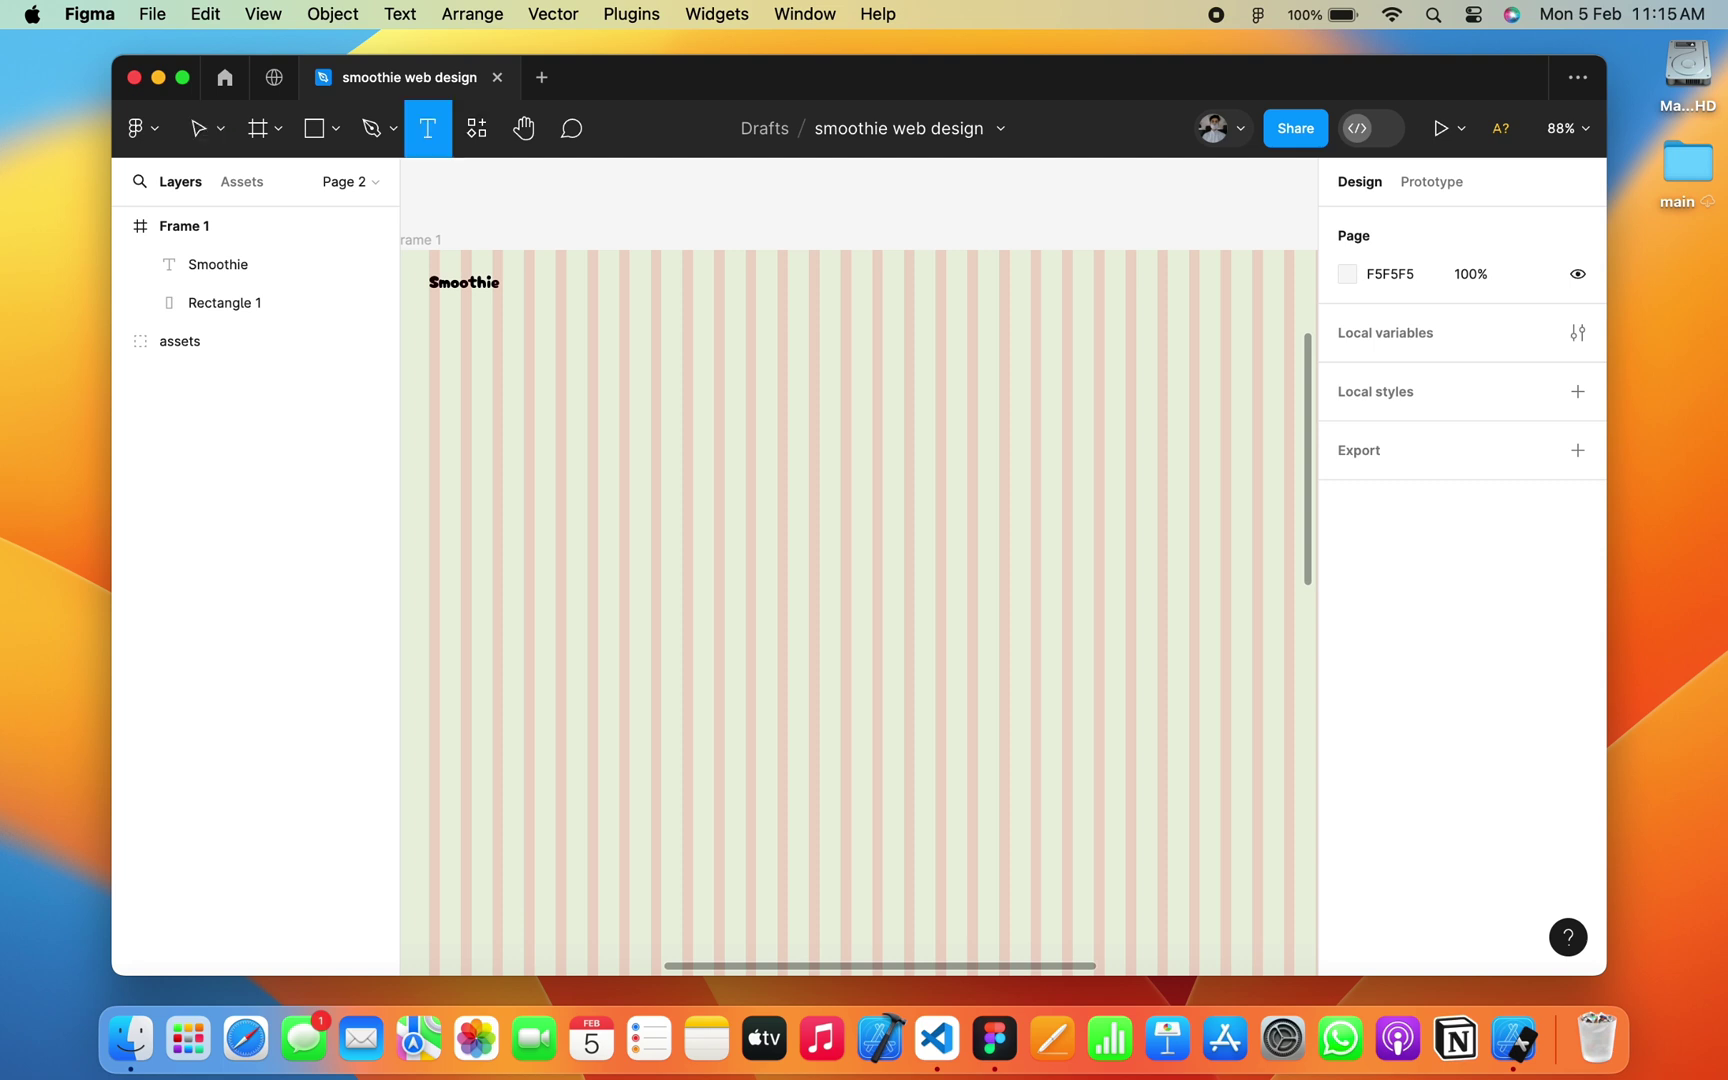
Step: Duplicate the Smoothie heading to the right and retype the copy as 'ABout'
key("v")
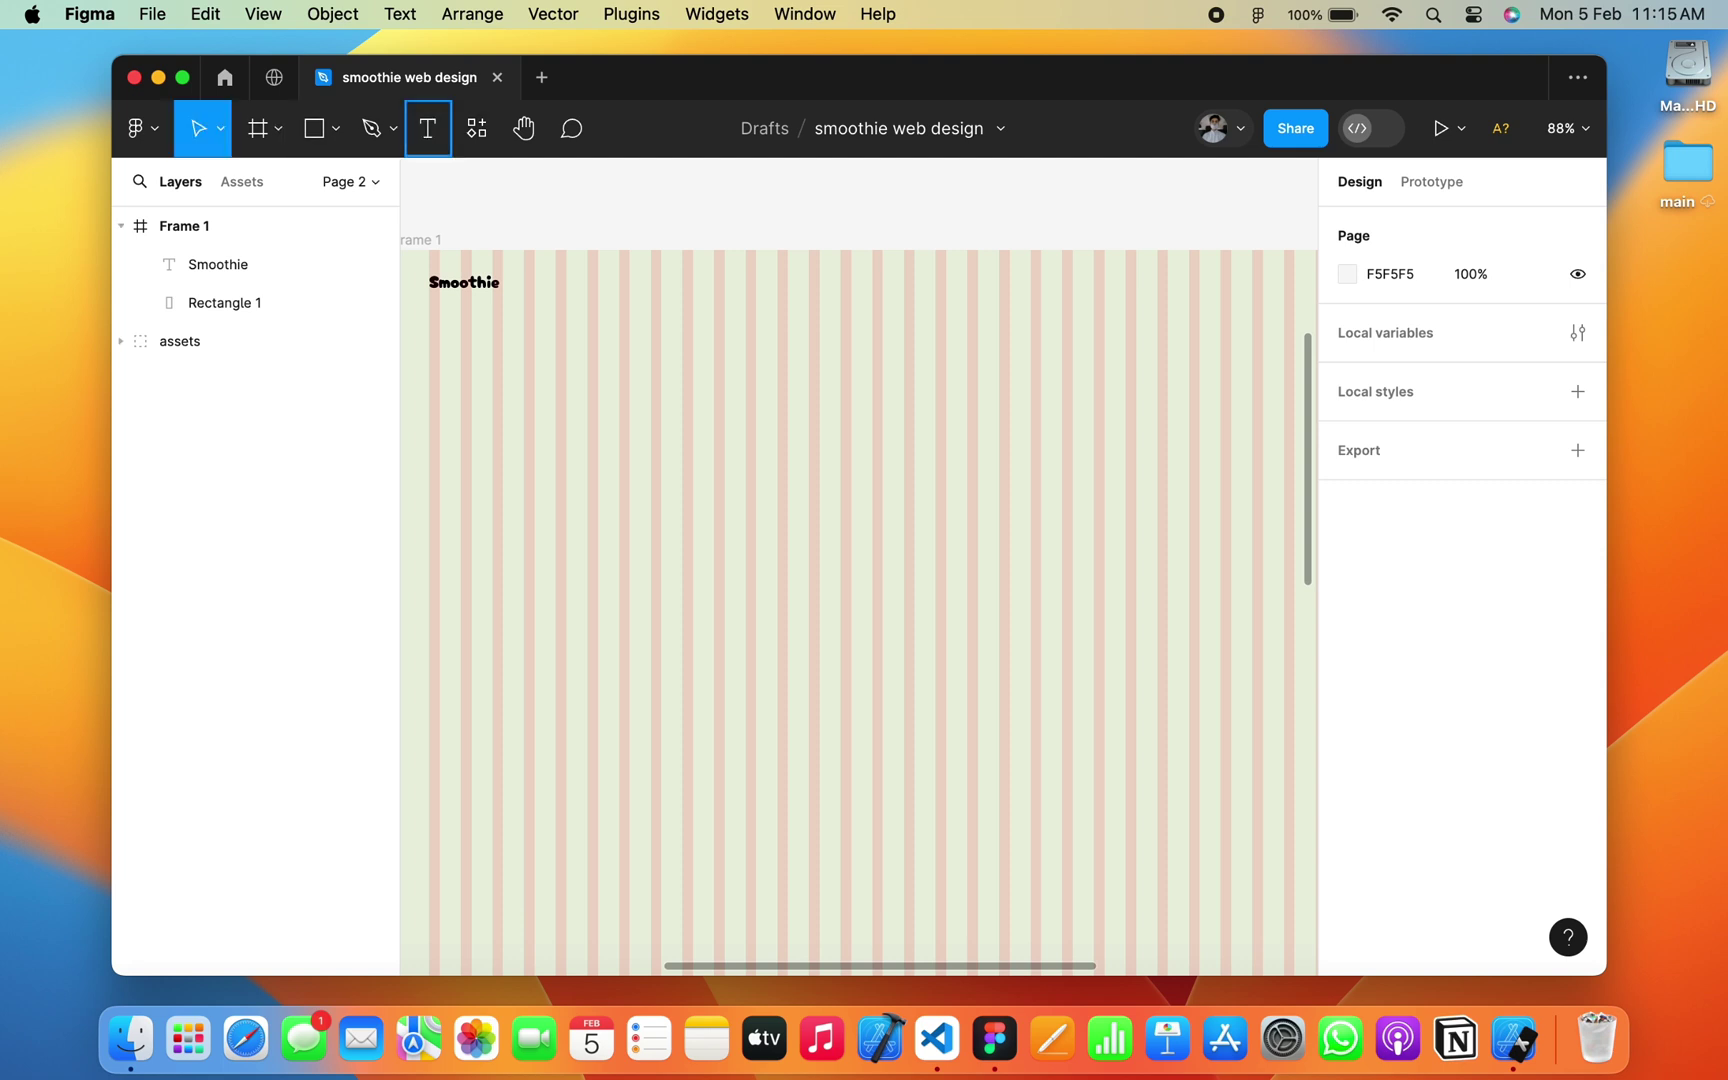
left_click(250, 264)
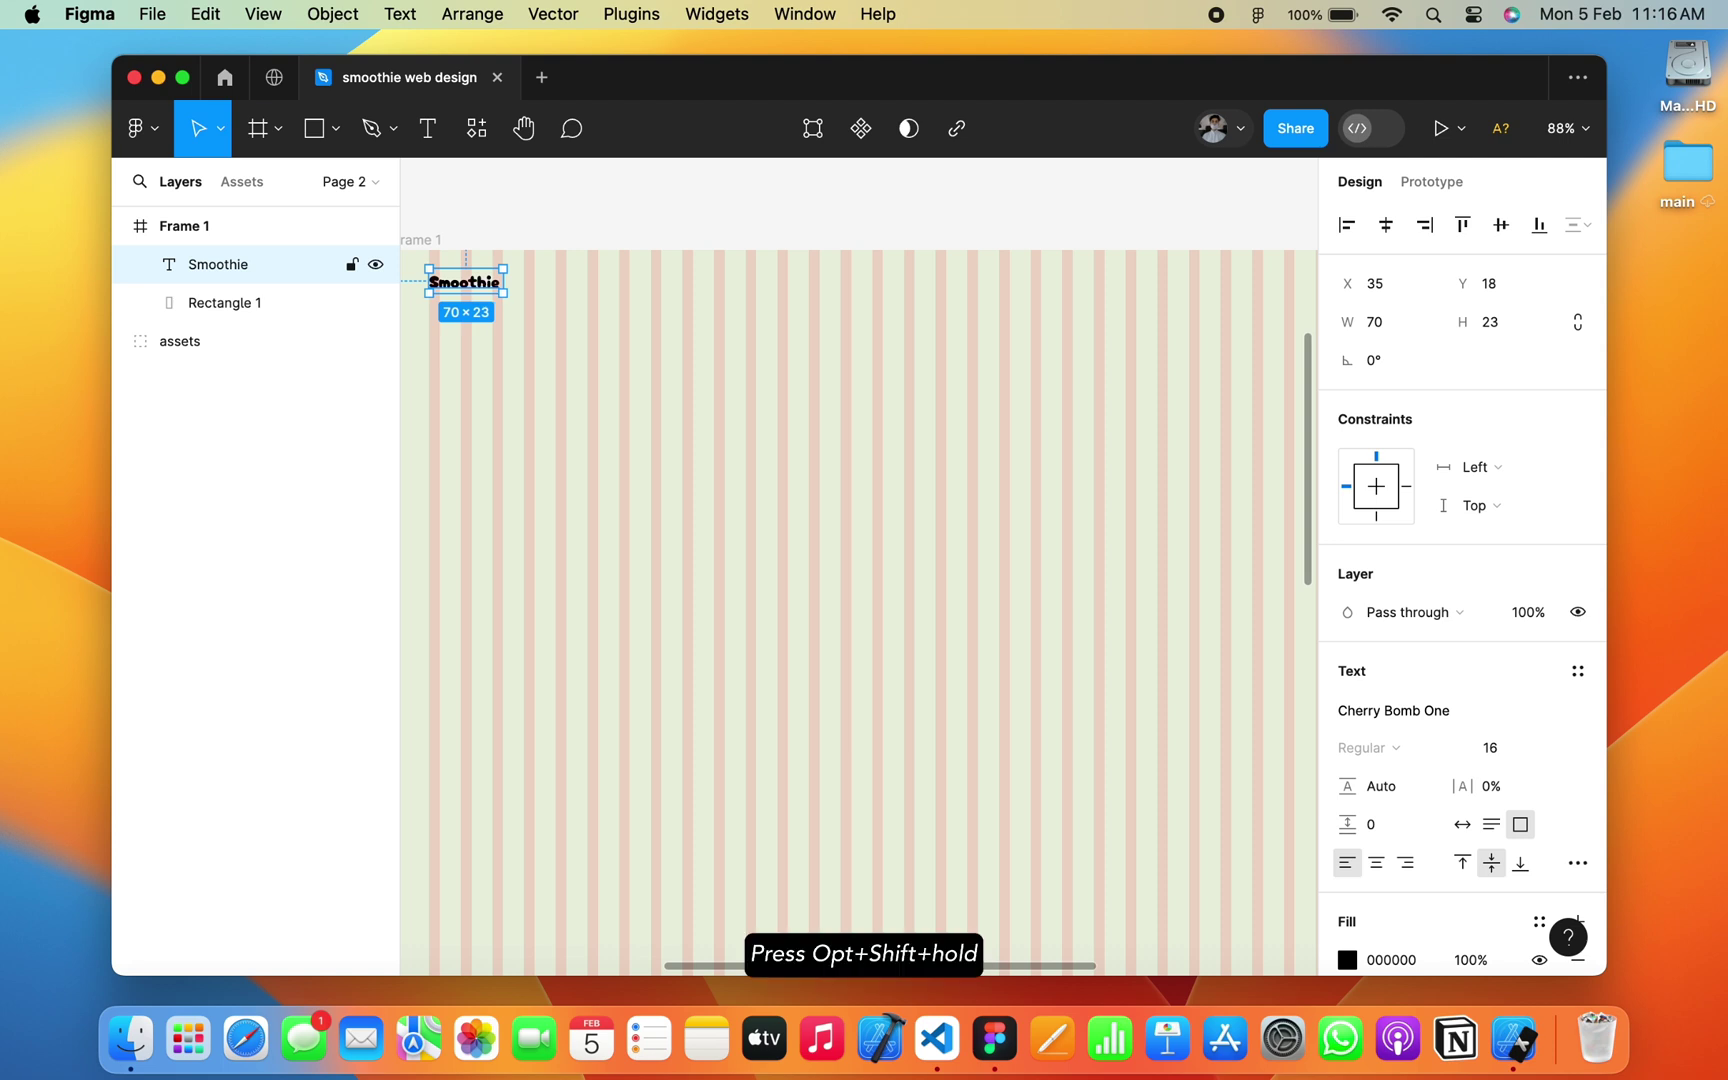
left_click_drag(480, 289, 648, 289)
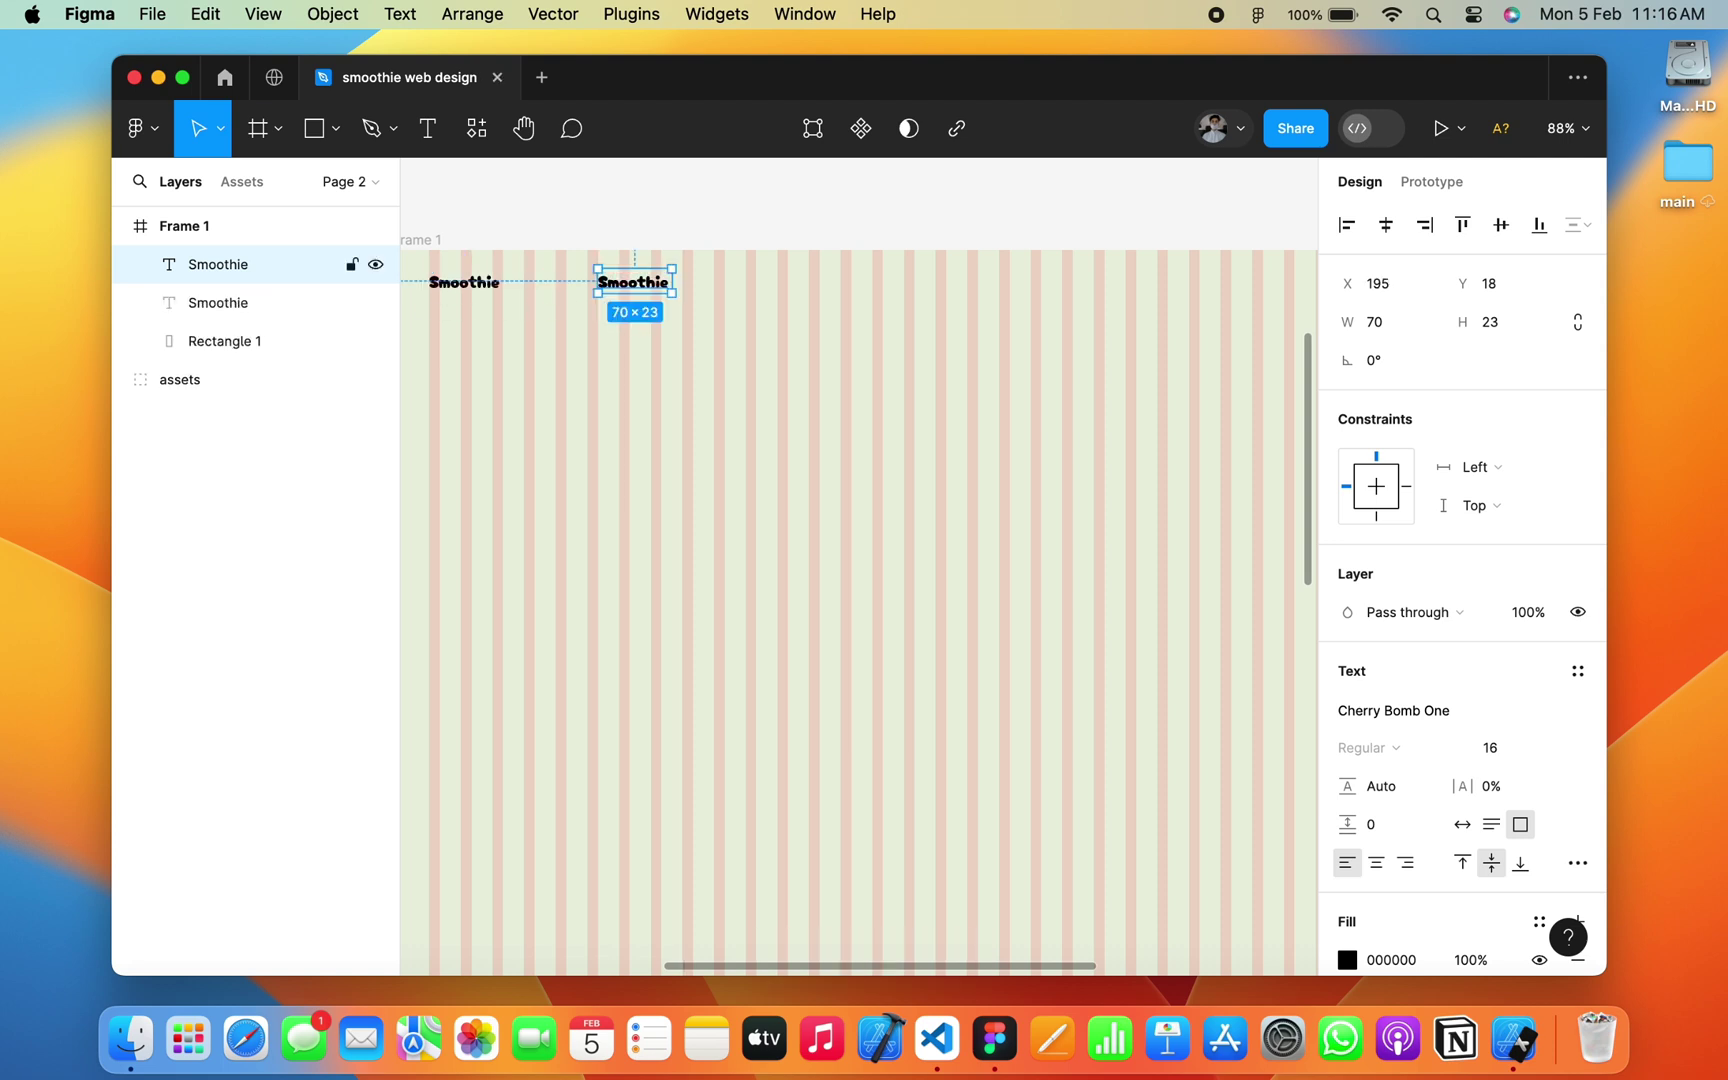
key("shift+2")
key("Return")
type("AB")
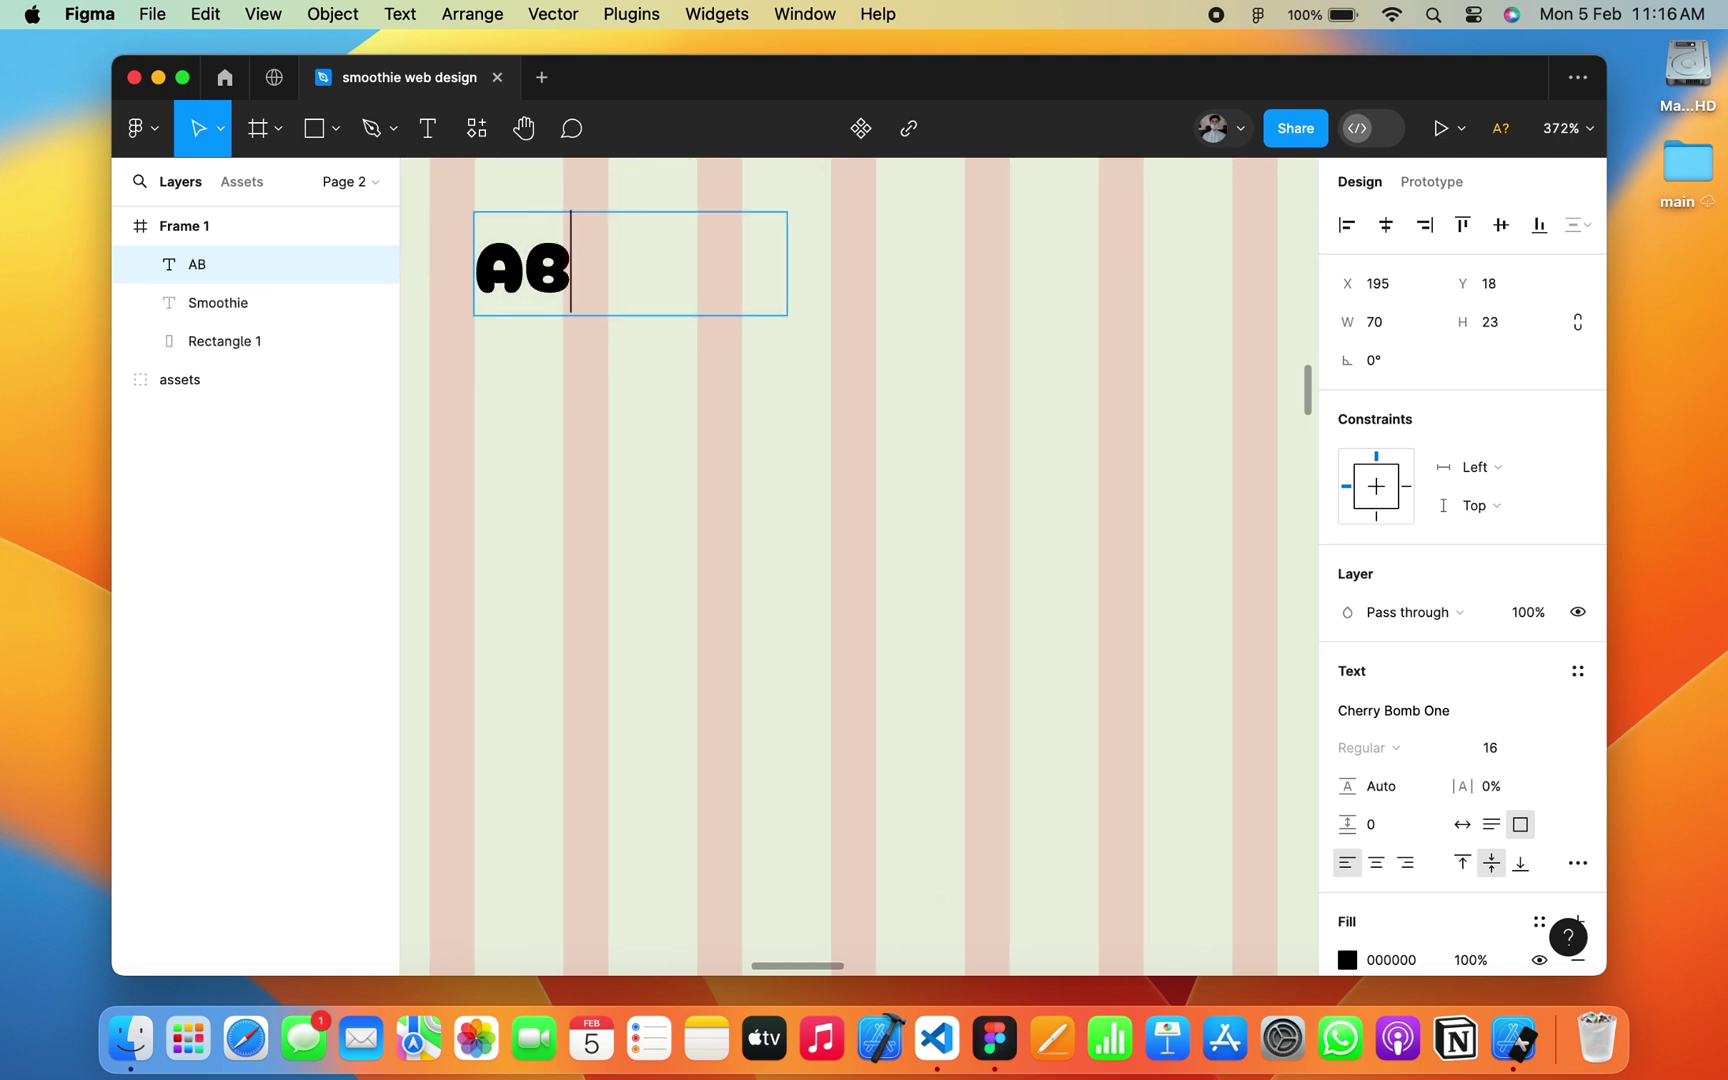
type("out")
Step: Set the new label in Montserrat SemiBold
key("super+a")
left_click(1374, 710)
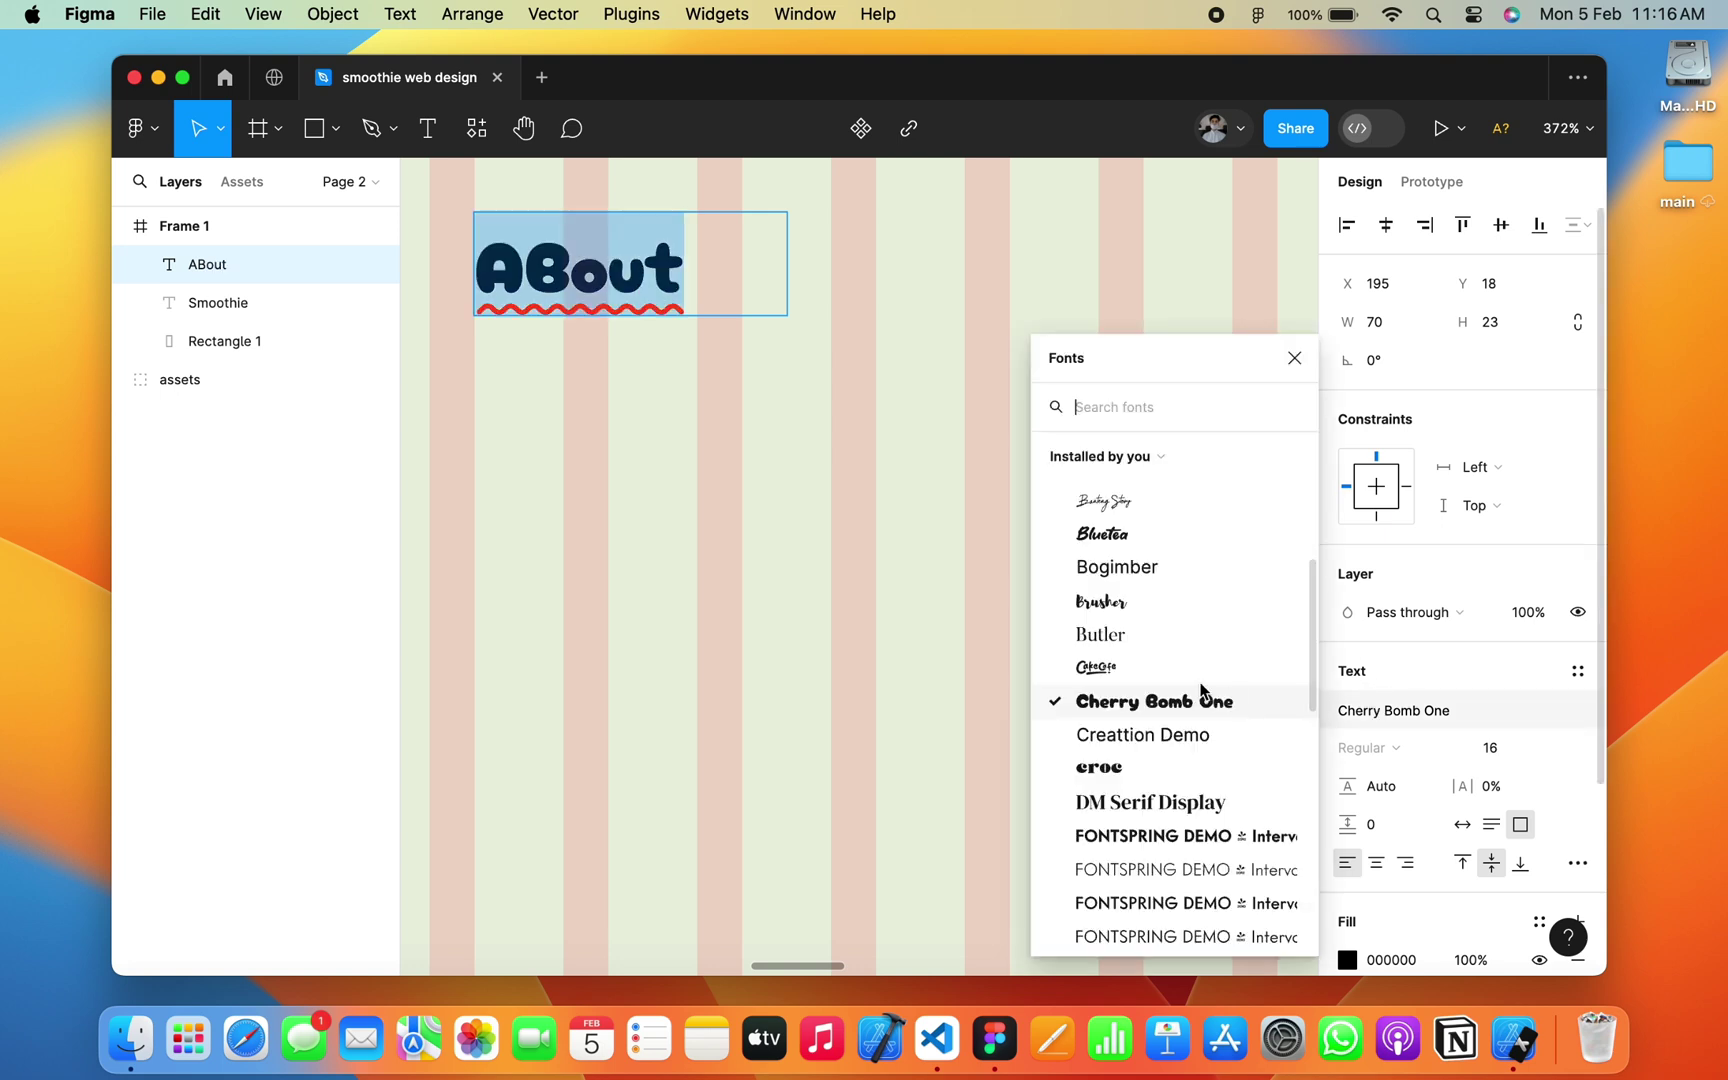
scroll(1107, 694, "down", 5)
scroll(1153, 740, "down", 2)
left_click(1122, 815)
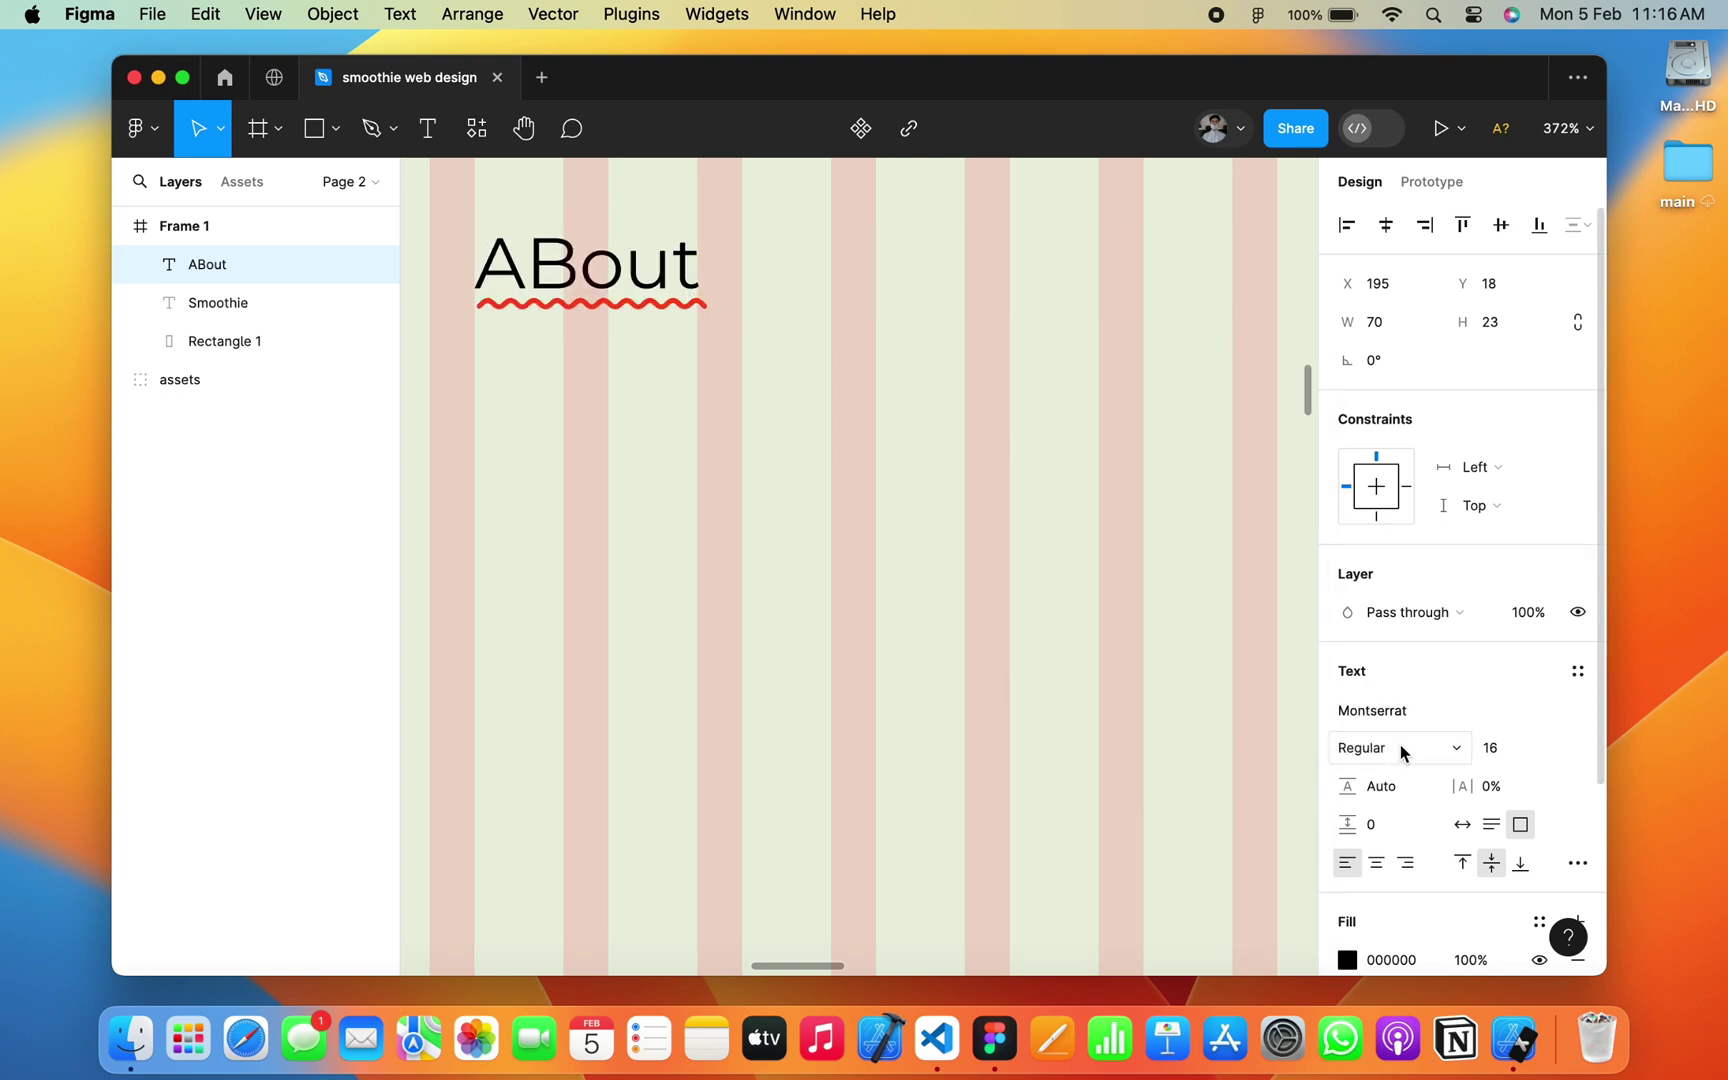
left_click(1400, 747)
left_click(1398, 805)
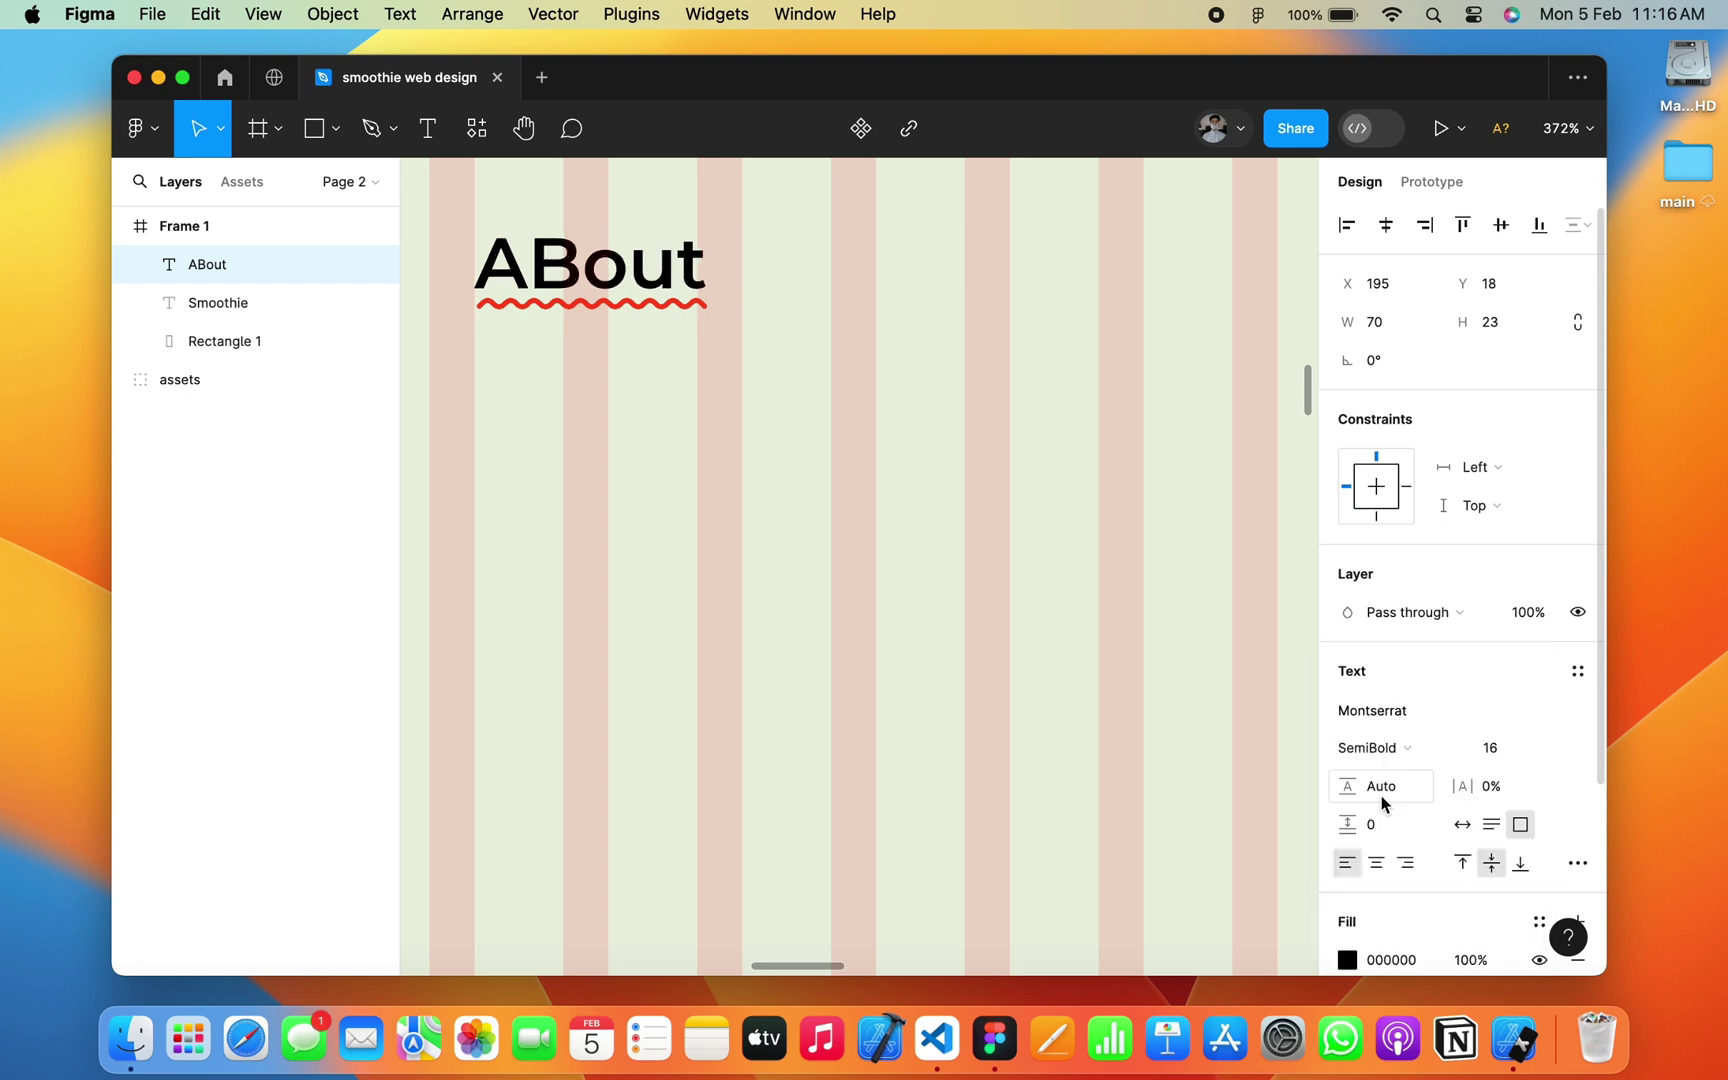
Step: Correct the label's capital B so it reads 'About'
left_click(577, 265)
key("BackSpace")
type("b")
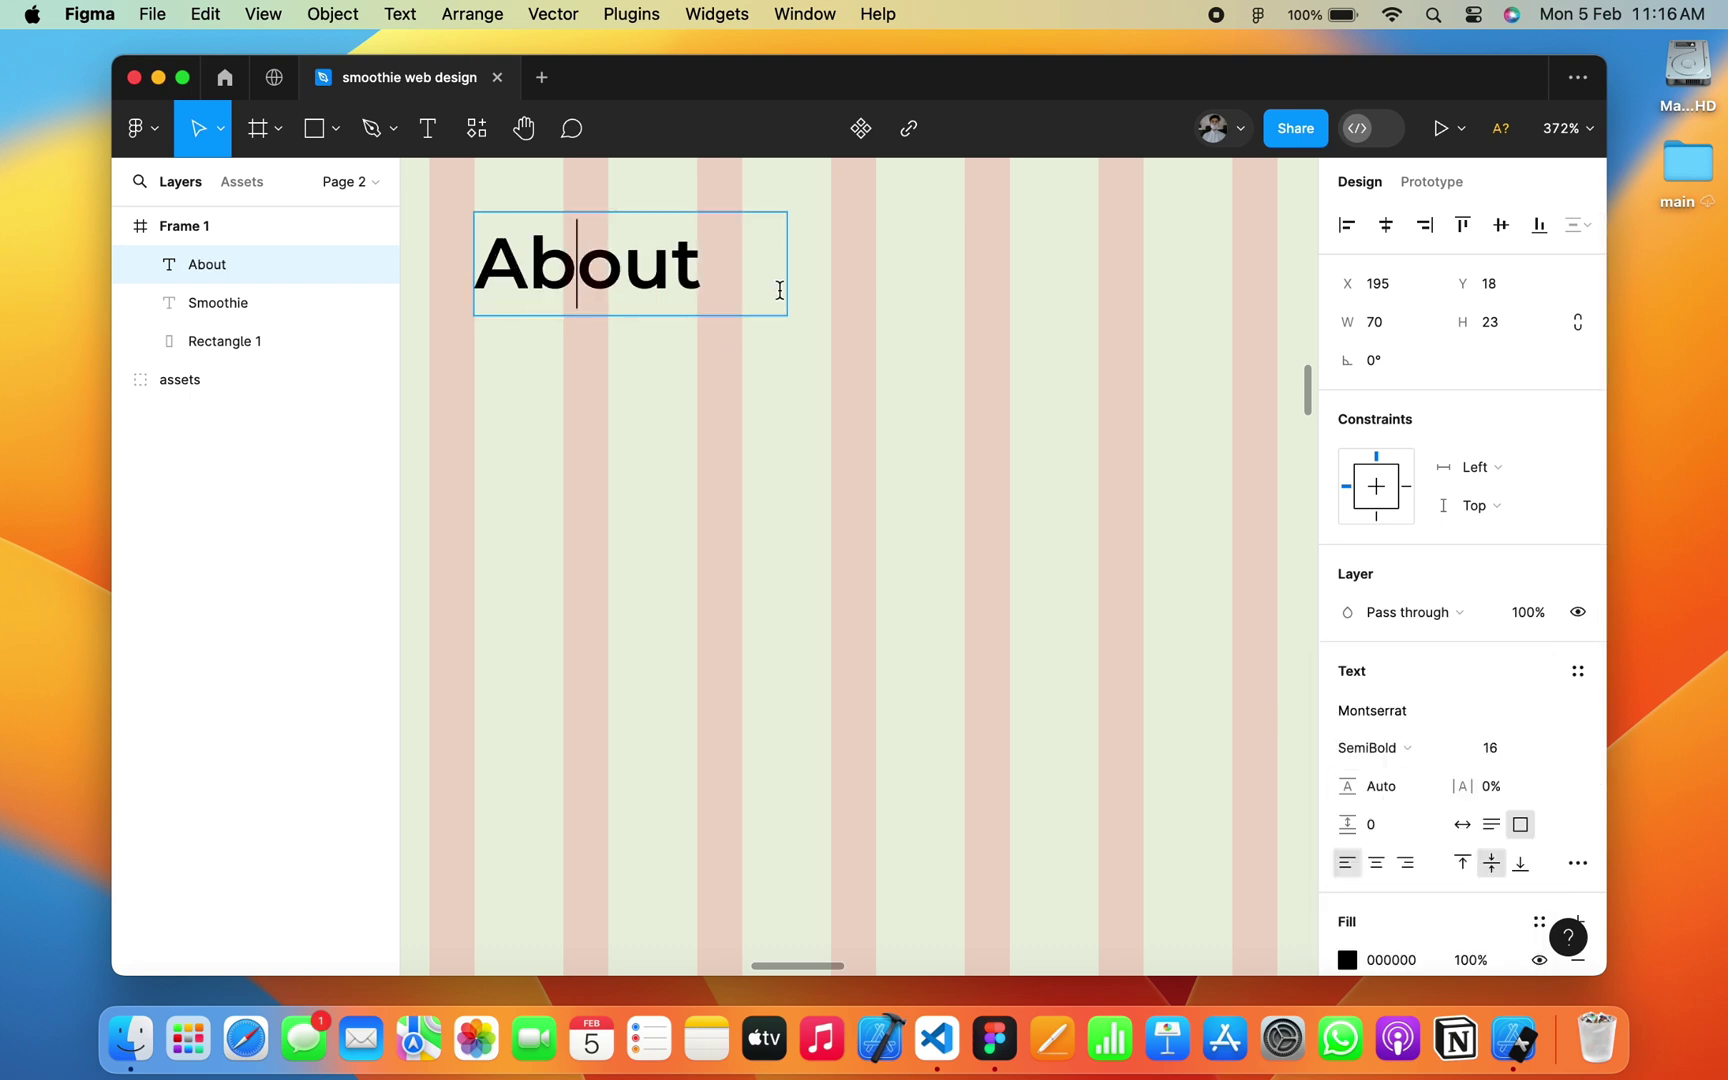
scroll(776, 293, "down", 5)
scroll(776, 293, "down", 2)
scroll(776, 293, "down", 2)
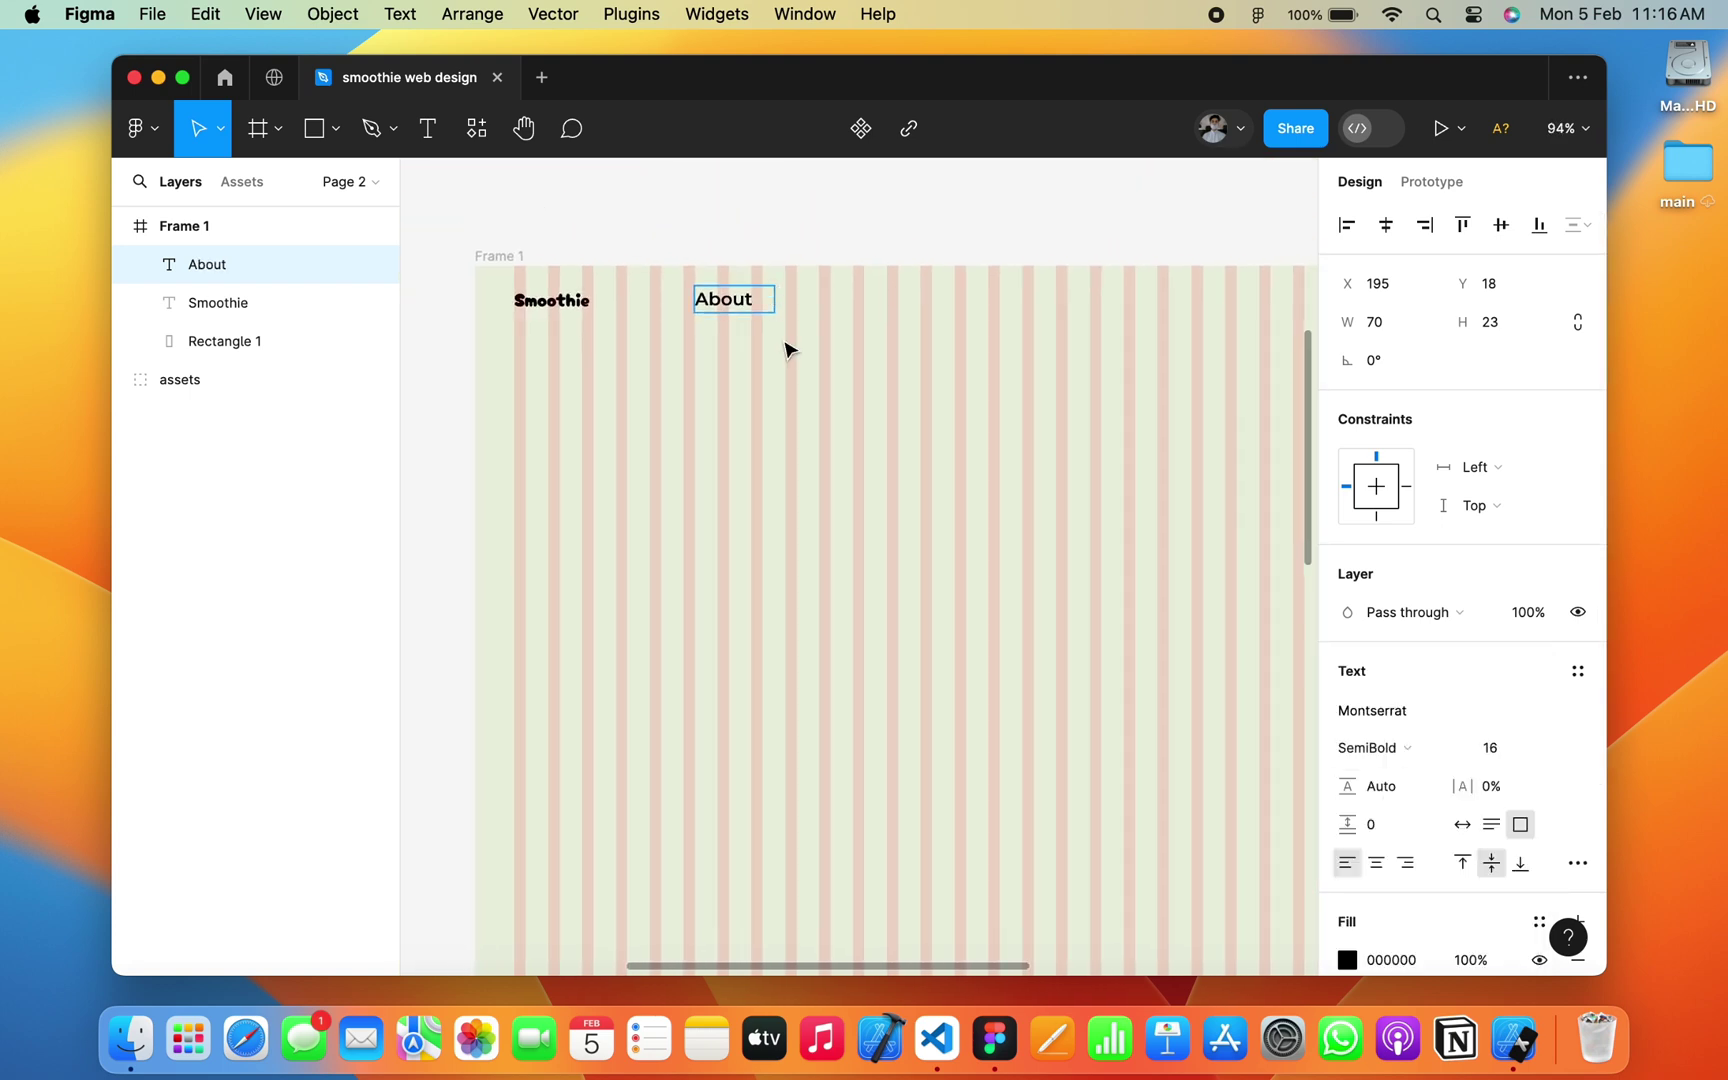
key("Escape")
Step: Narrow the About box, set its size to 17, and duplicate it further right
left_click_drag(776, 312, 764, 312)
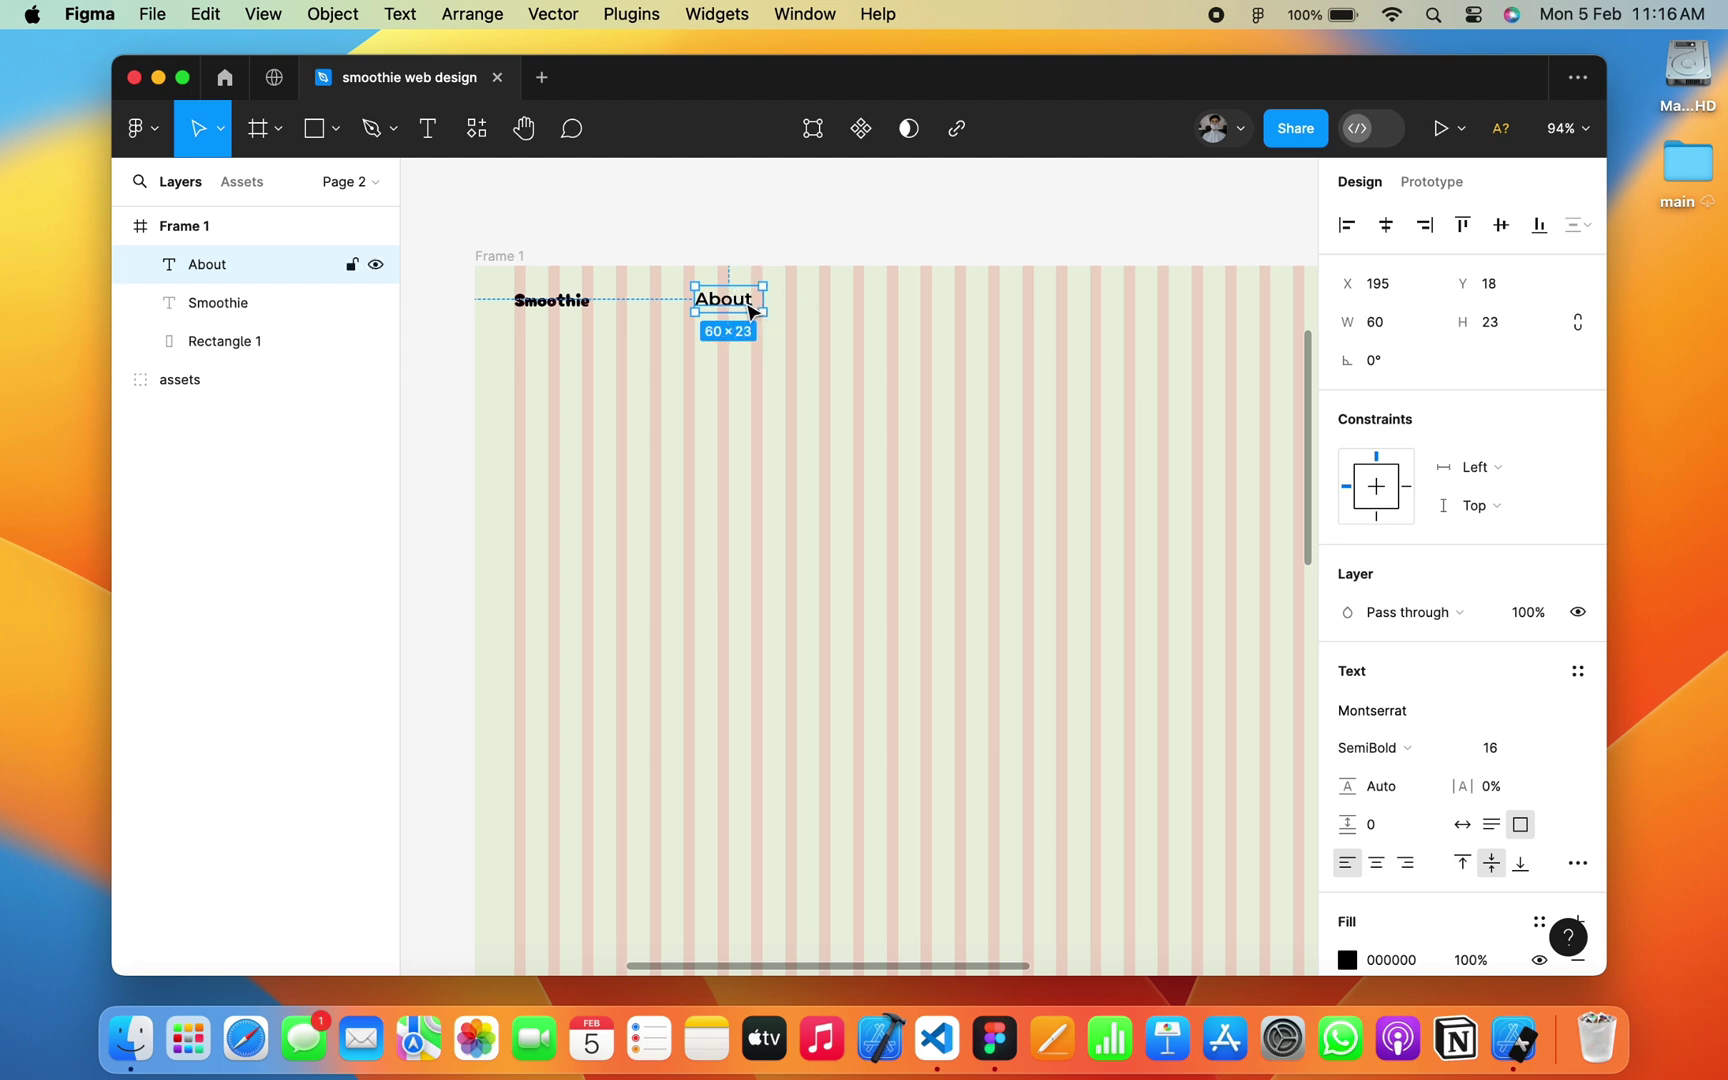
left_click(1490, 750)
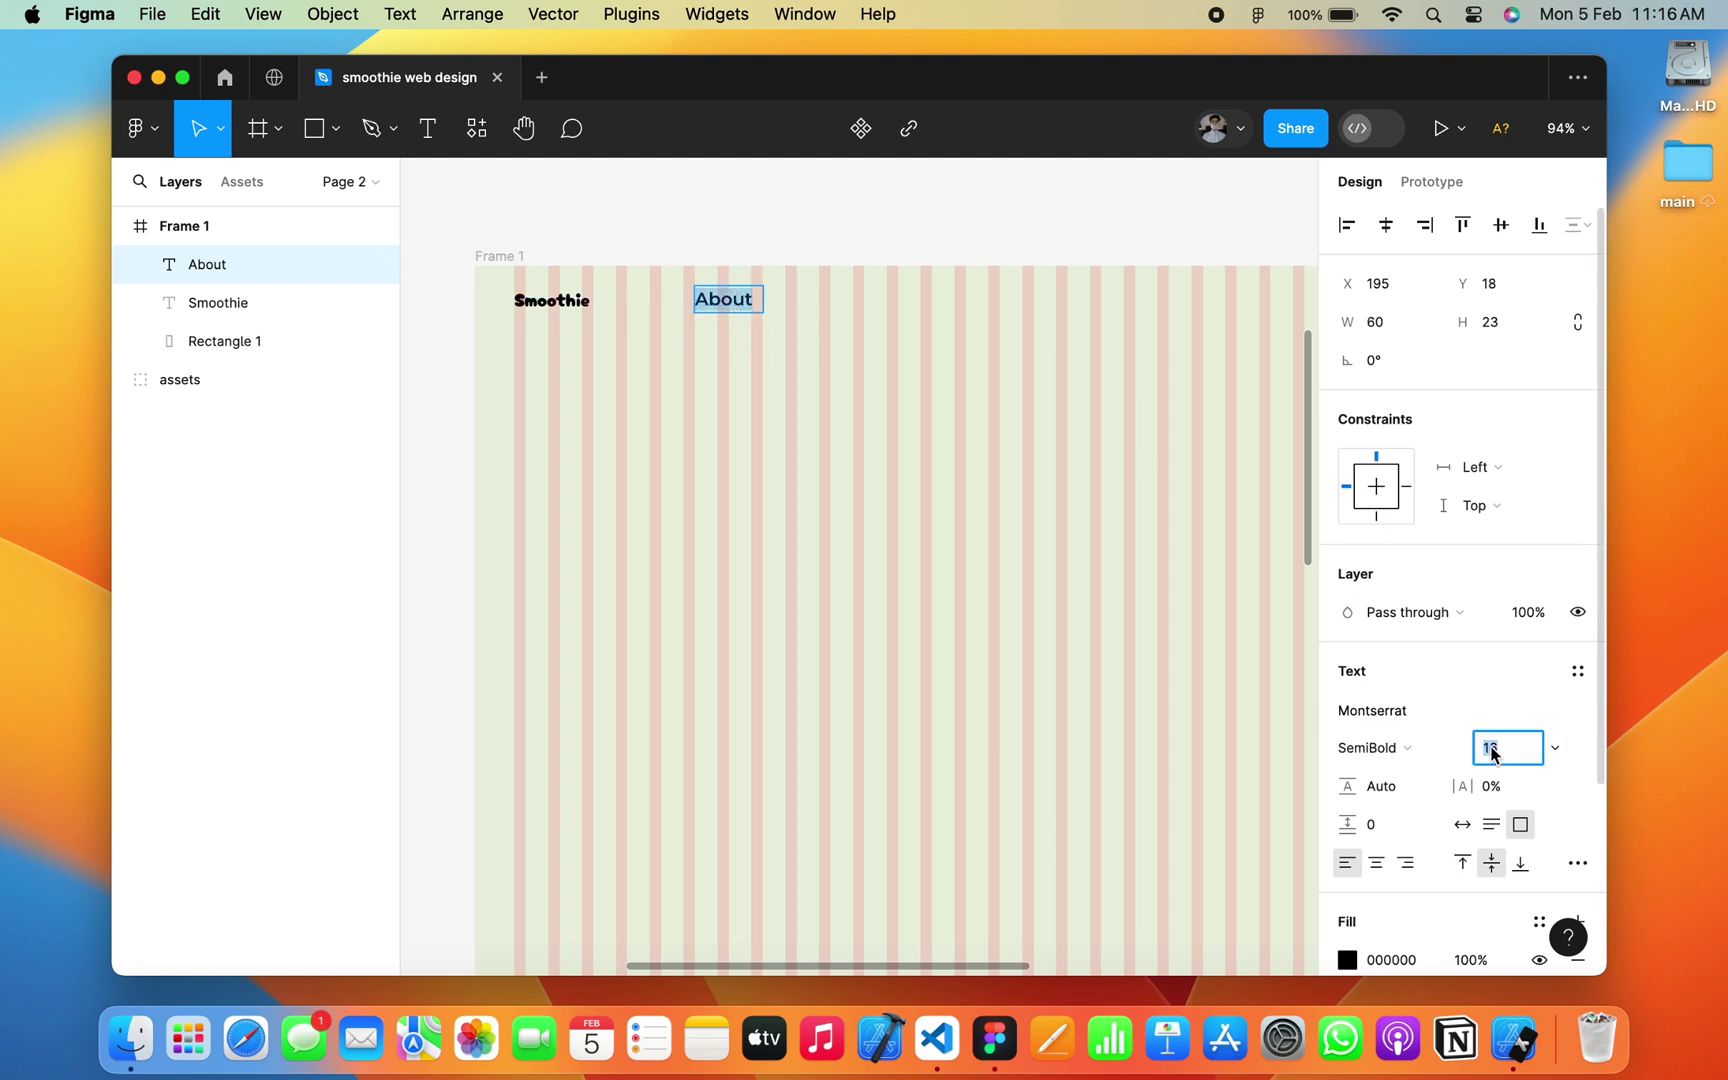
type("17")
key("Return")
scroll(873, 384, "down", 3)
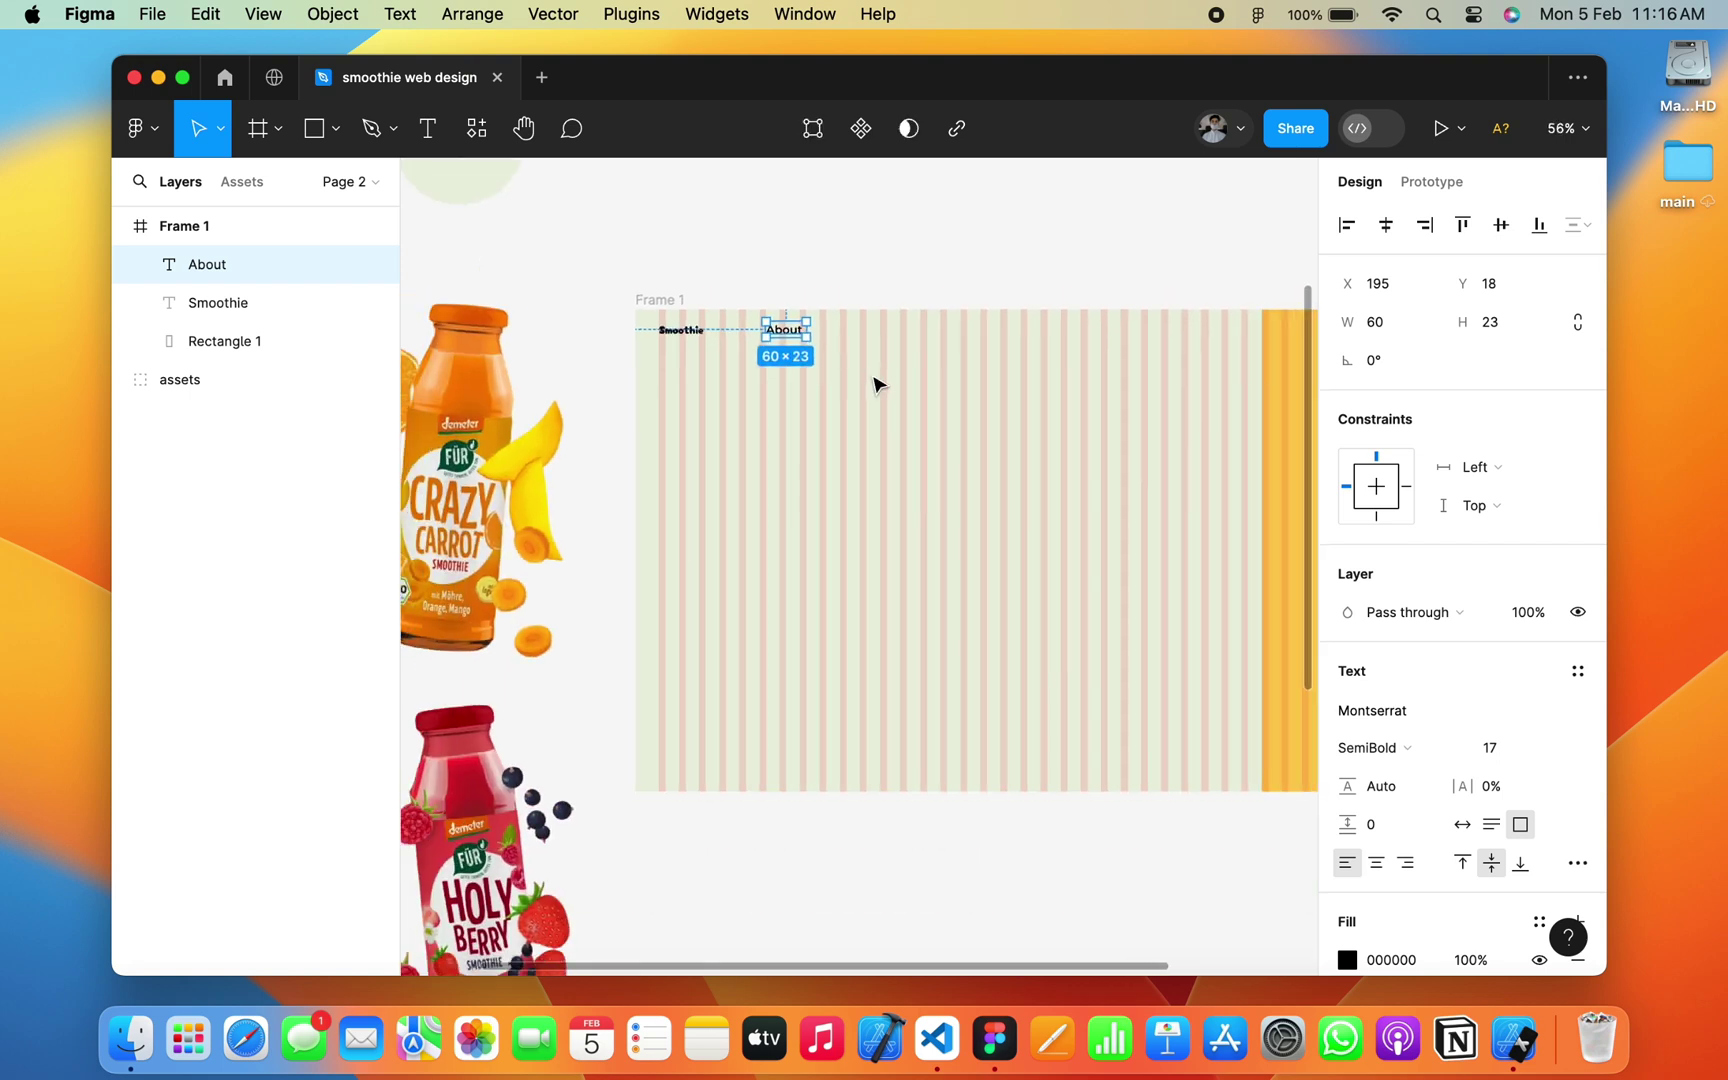
left_click_drag(792, 336, 897, 335)
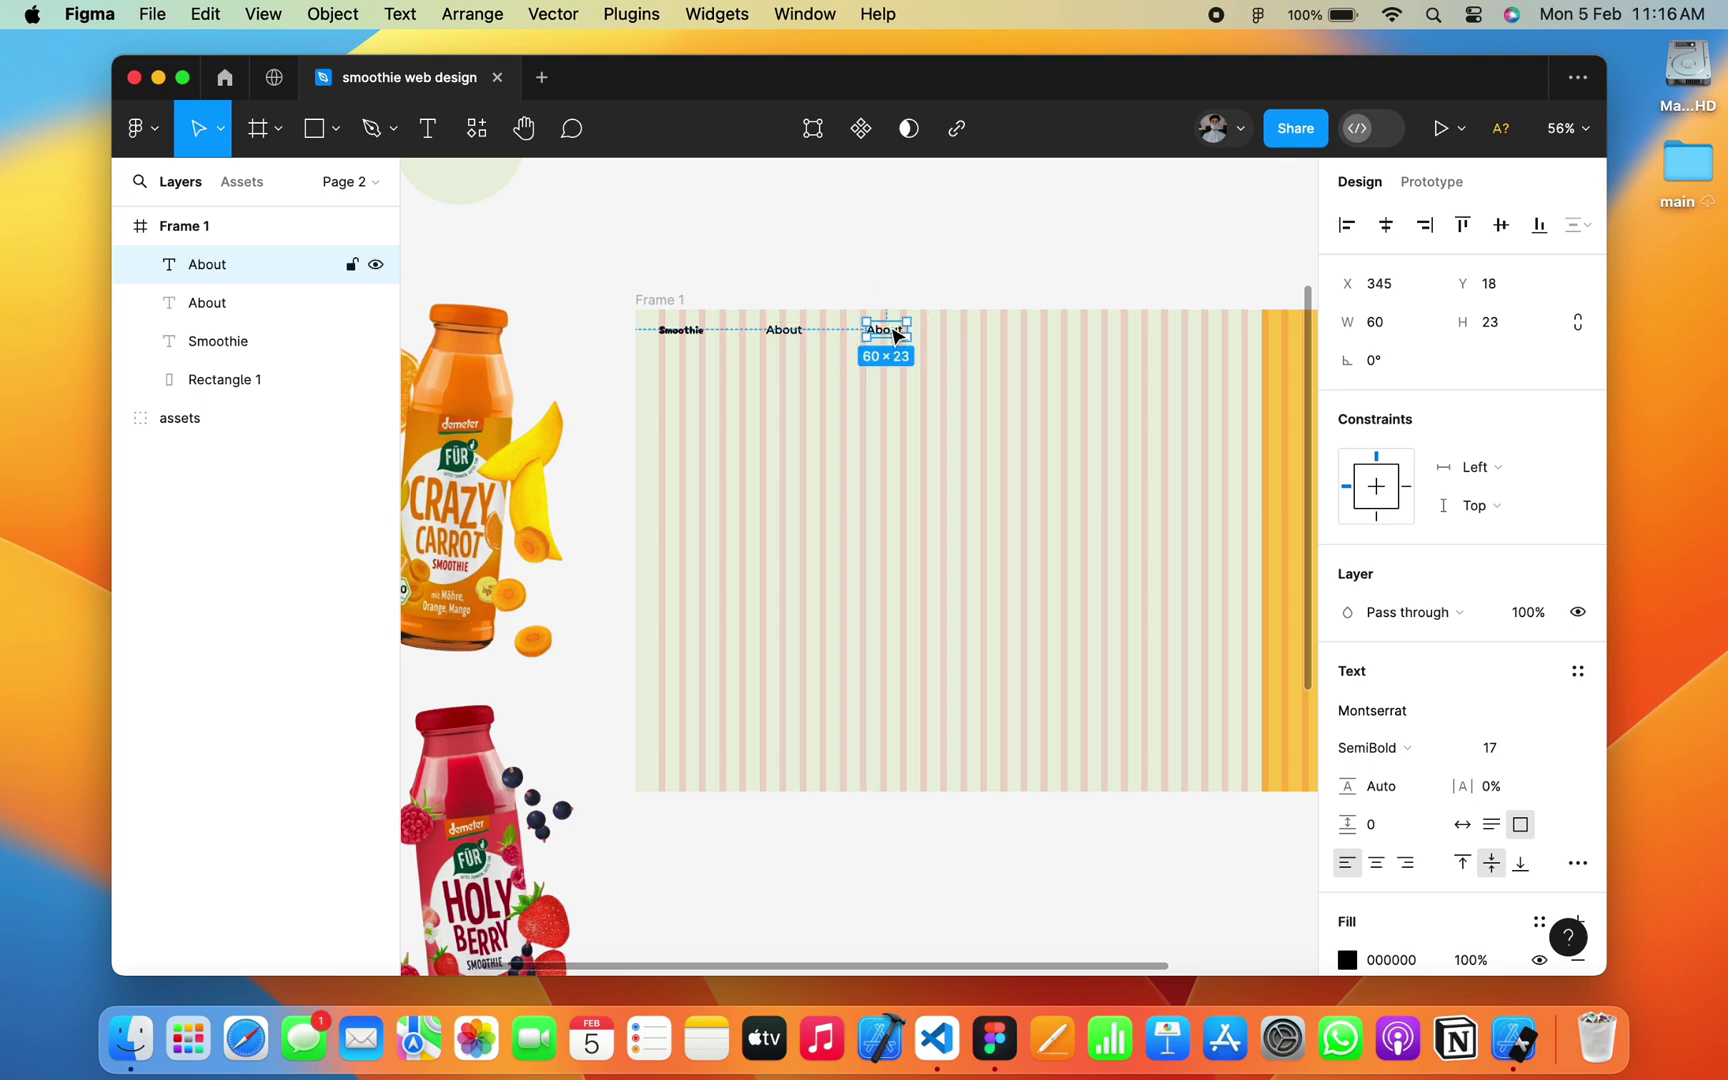
Step: Retype the About copy as 'Smoothie' and widen its box to one line
double_click(897, 335)
scroll(897, 335, "up", 5)
type("S")
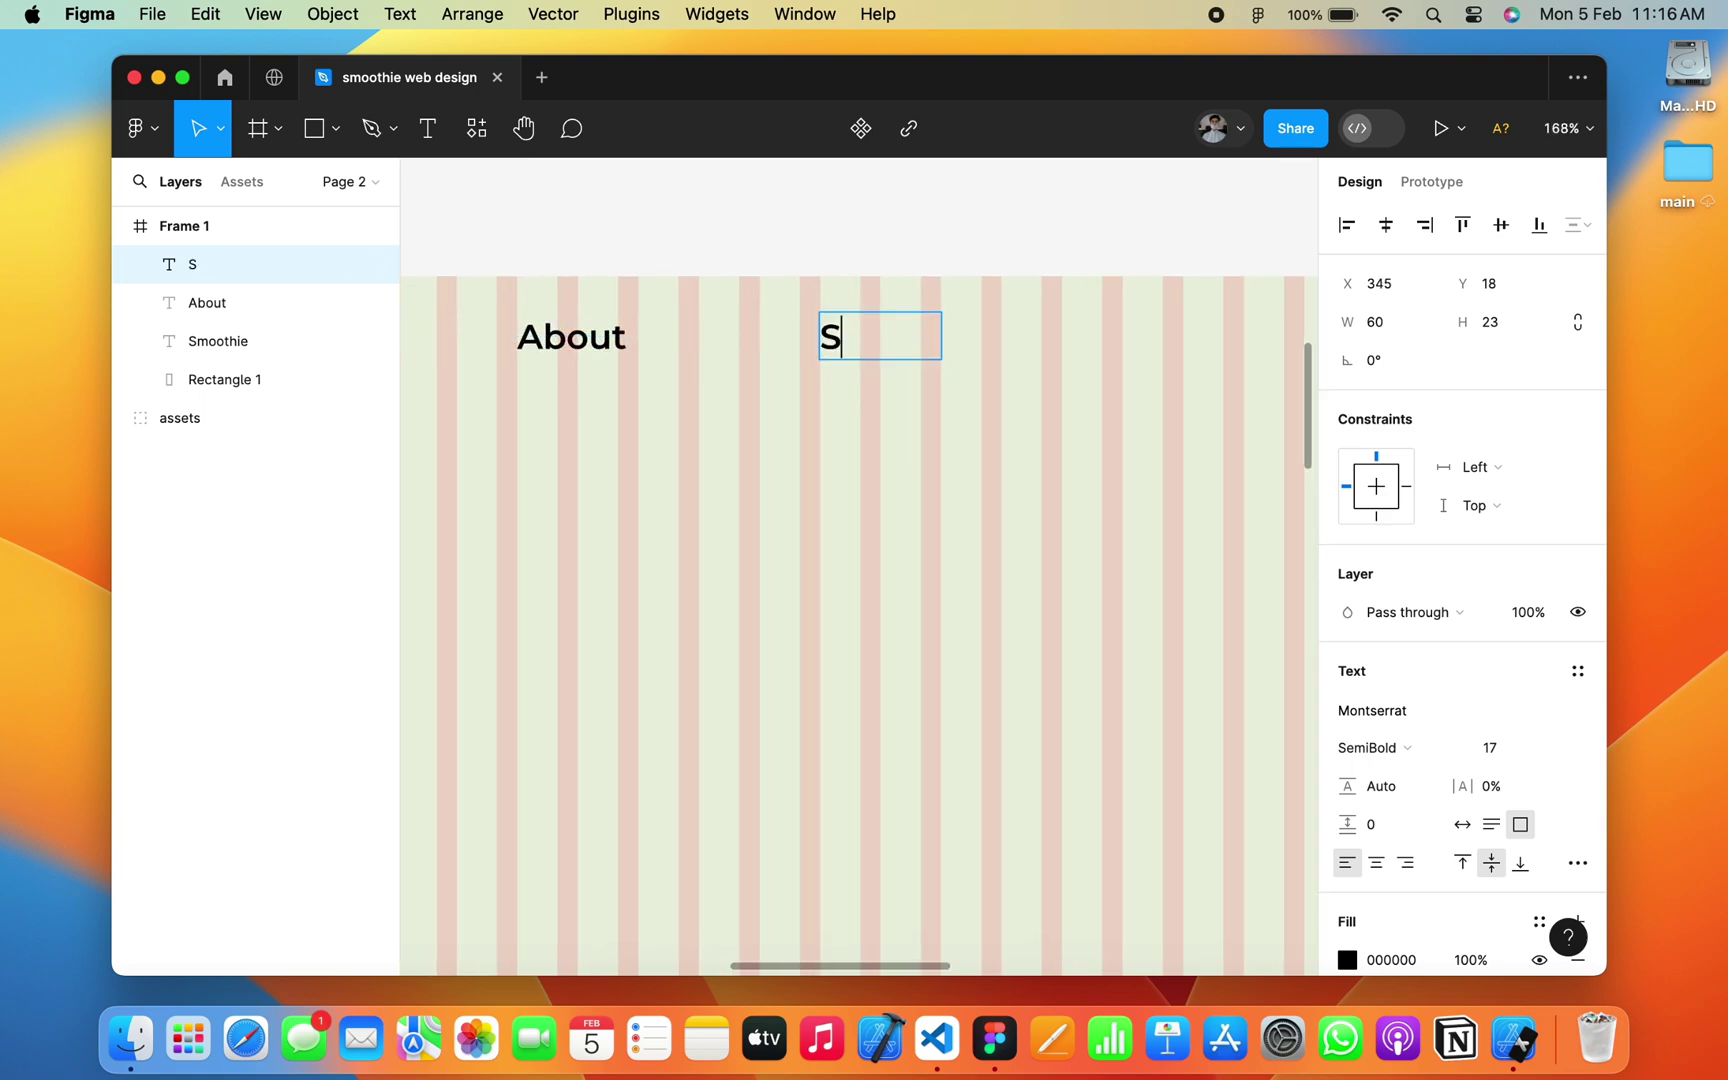
type("moothie")
key("Escape")
left_click_drag(941, 335, 1160, 342)
scroll(978, 342, "down", 3)
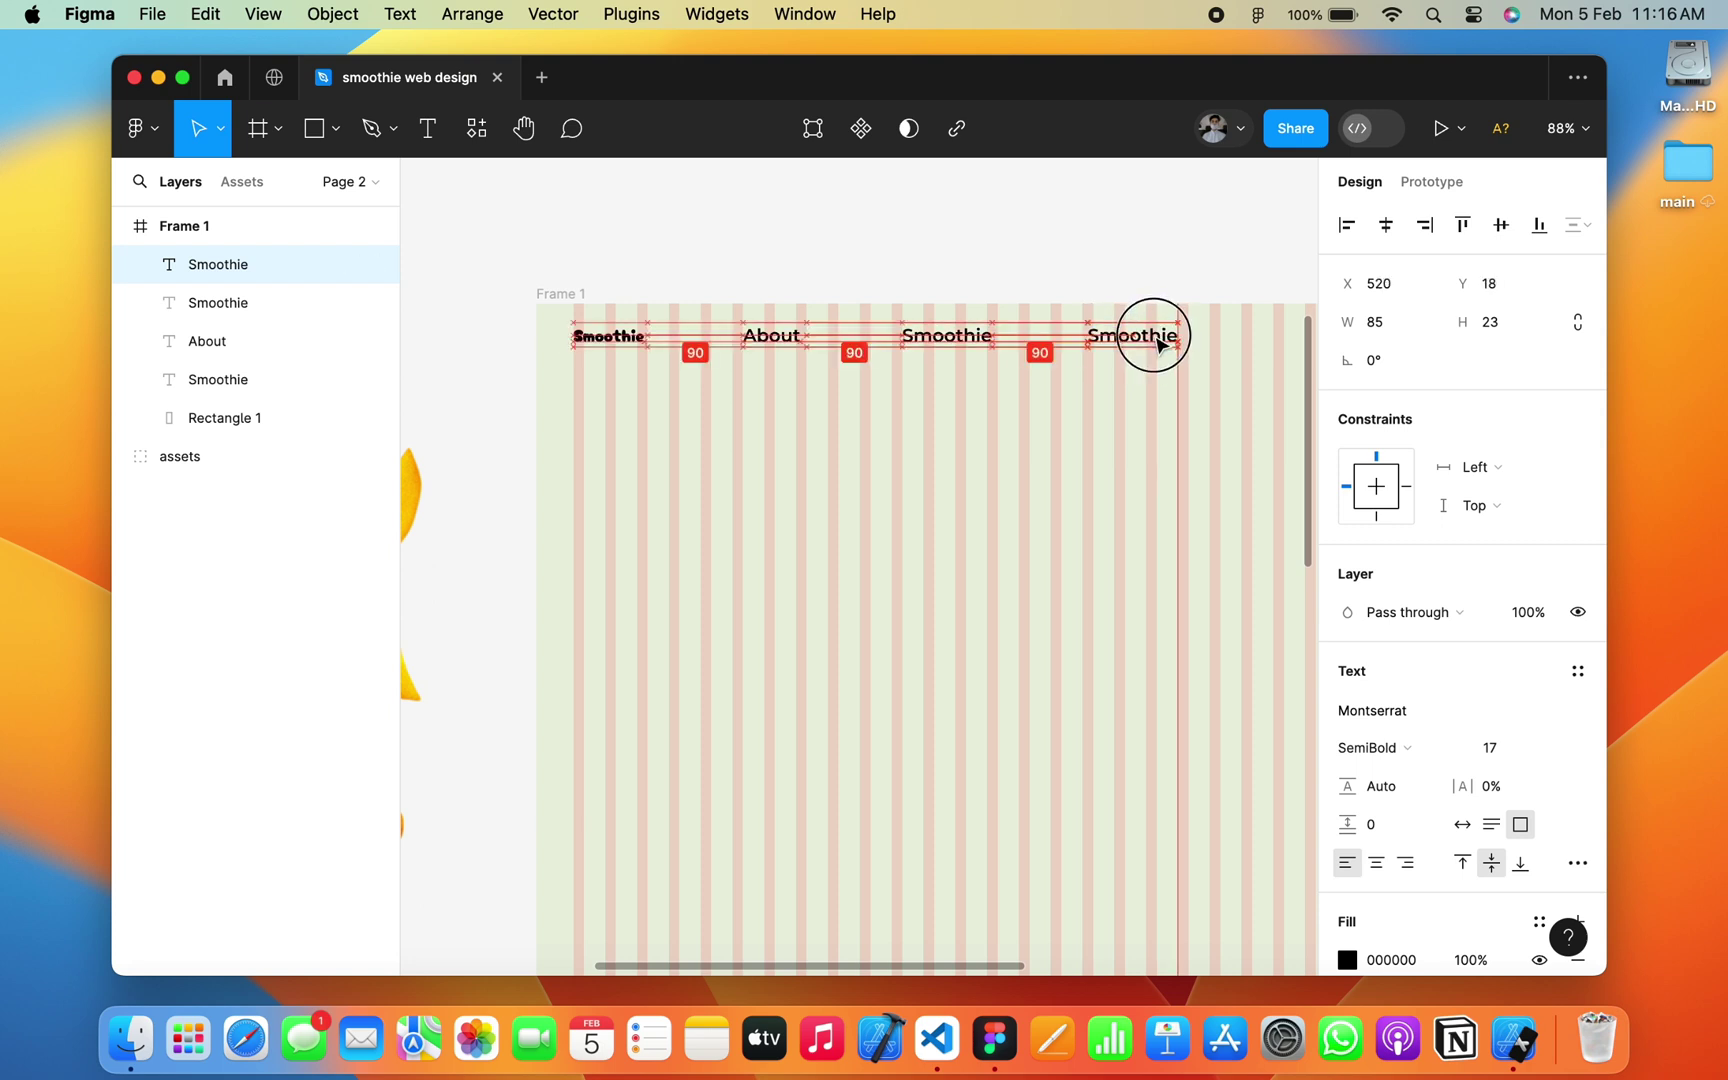
scroll(1160, 345, "up", 3)
scroll(1040, 342, "up", 2)
Step: Retype the rightmost copy as 'Delivery' and fit its text box
double_click(706, 371)
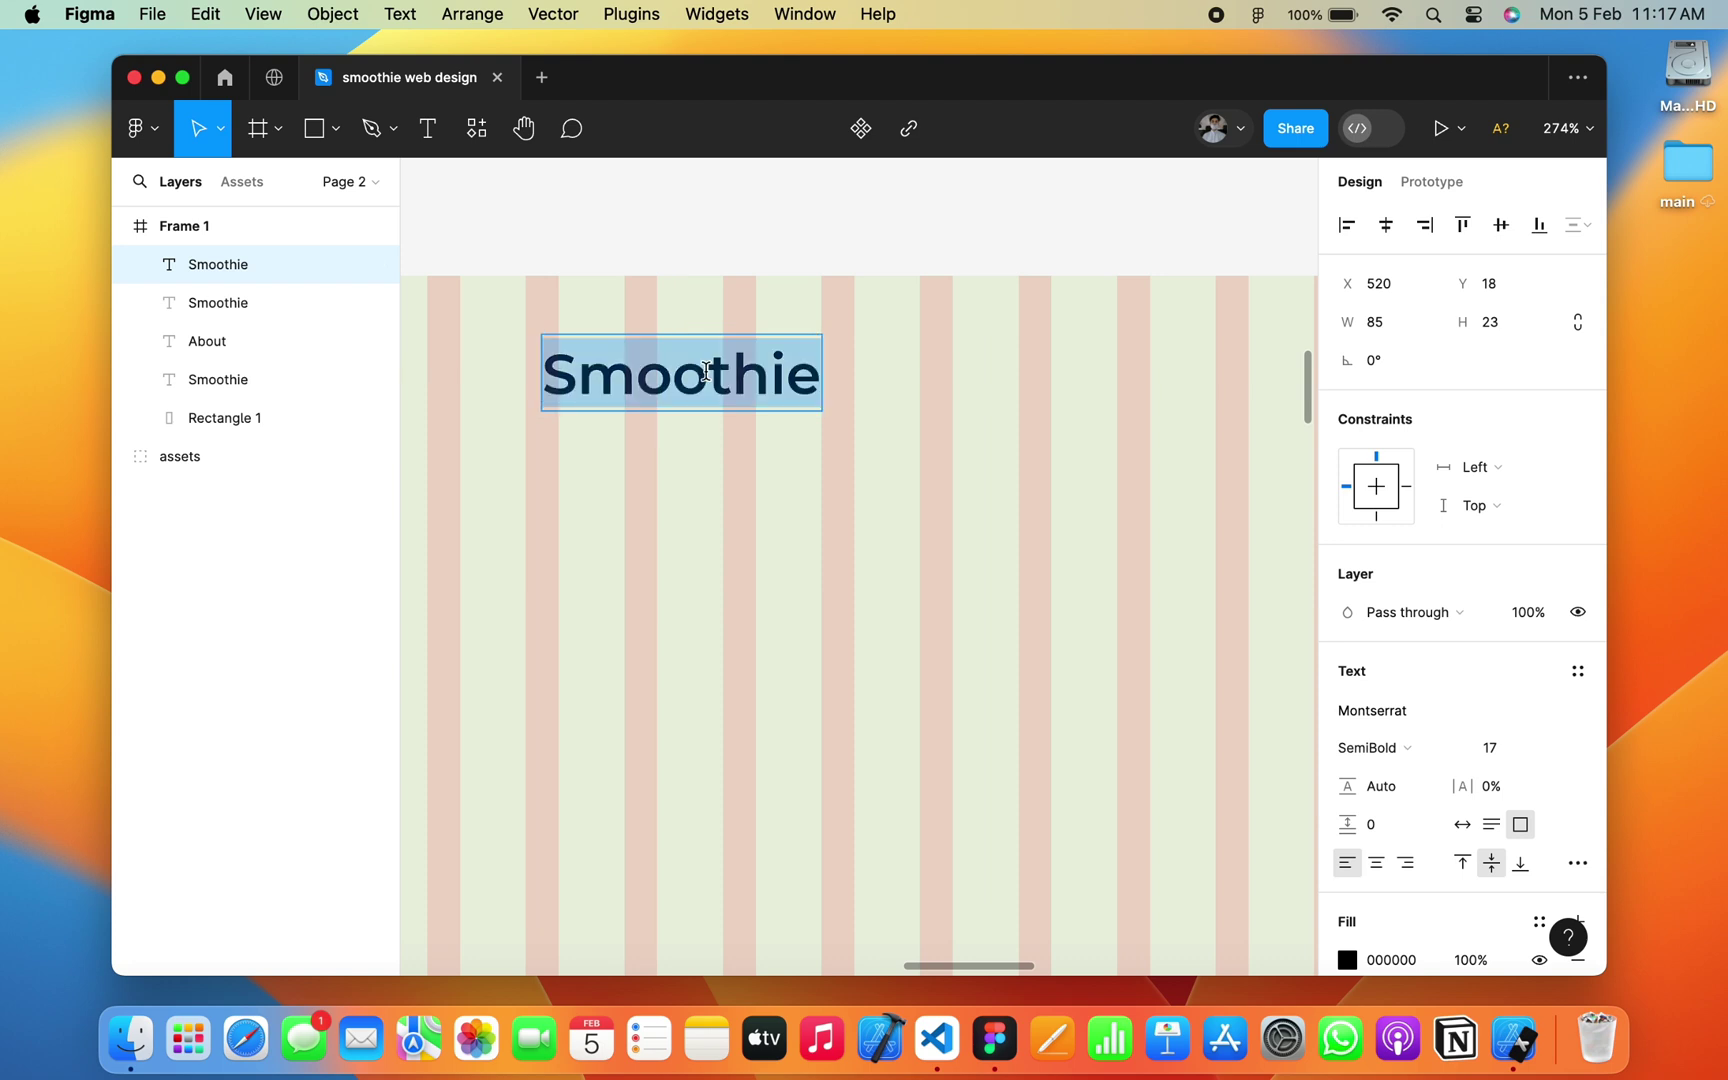
type("Deli")
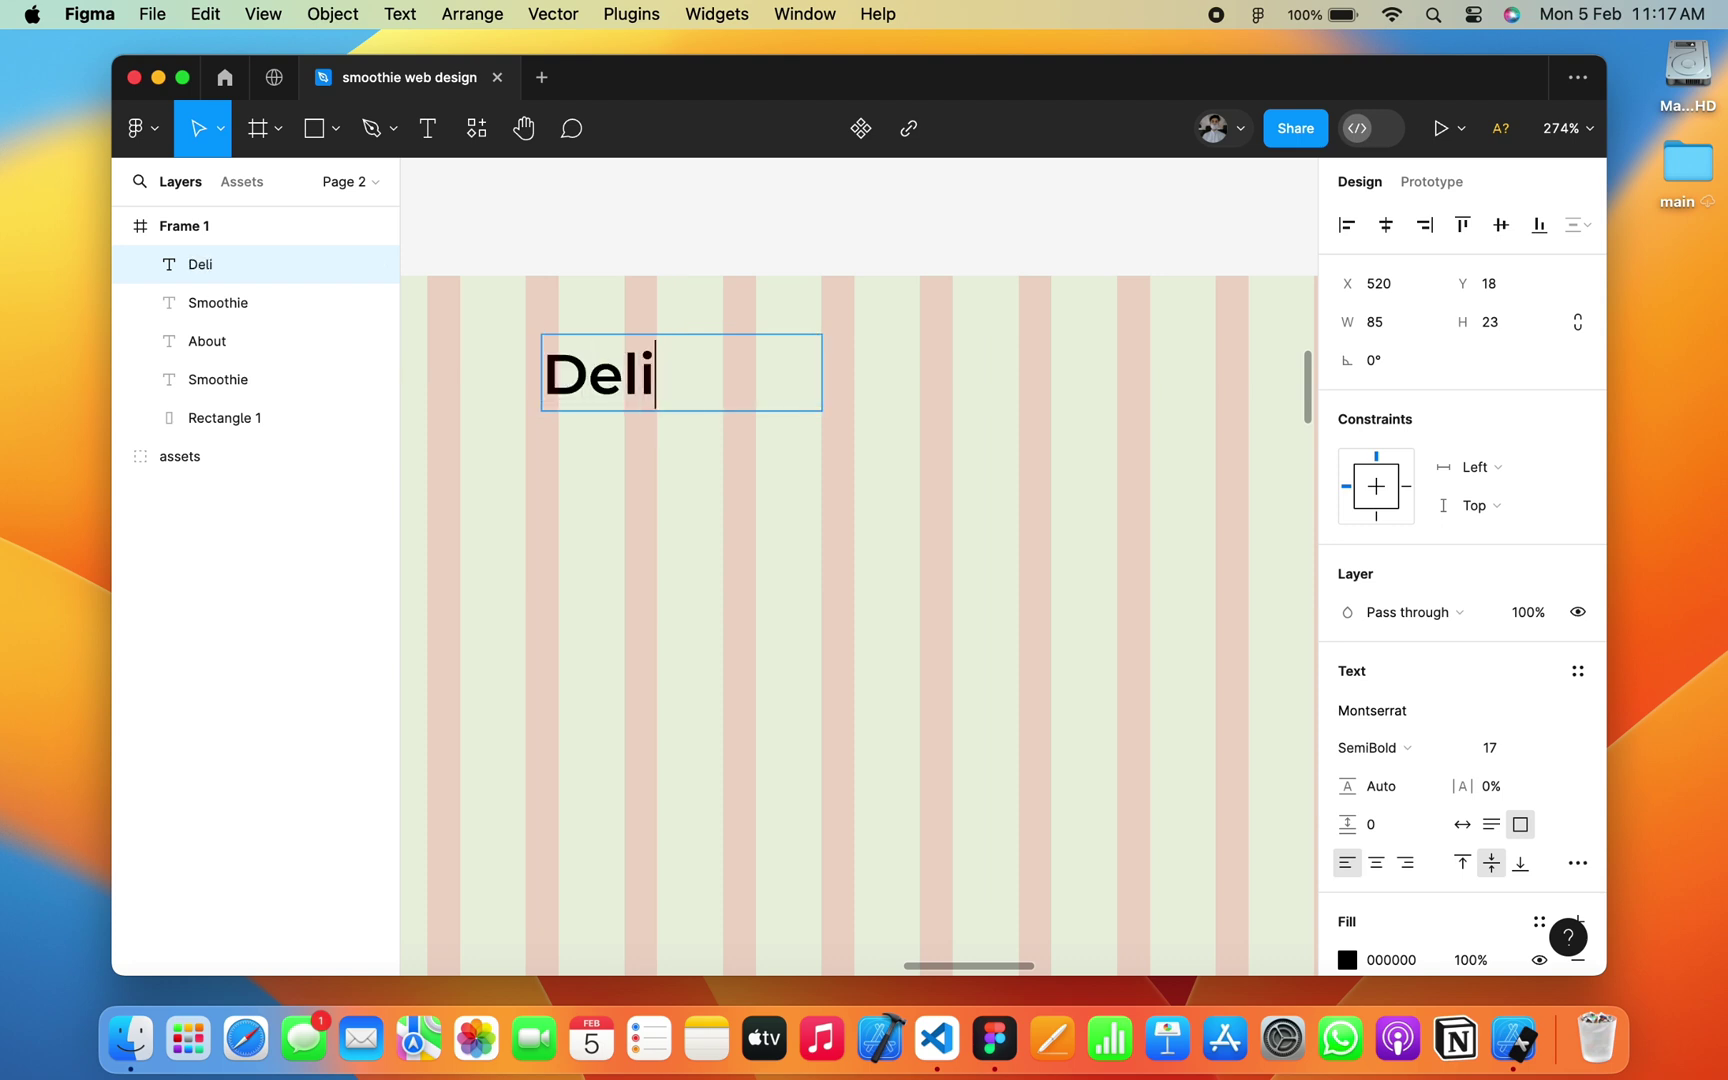
type("very")
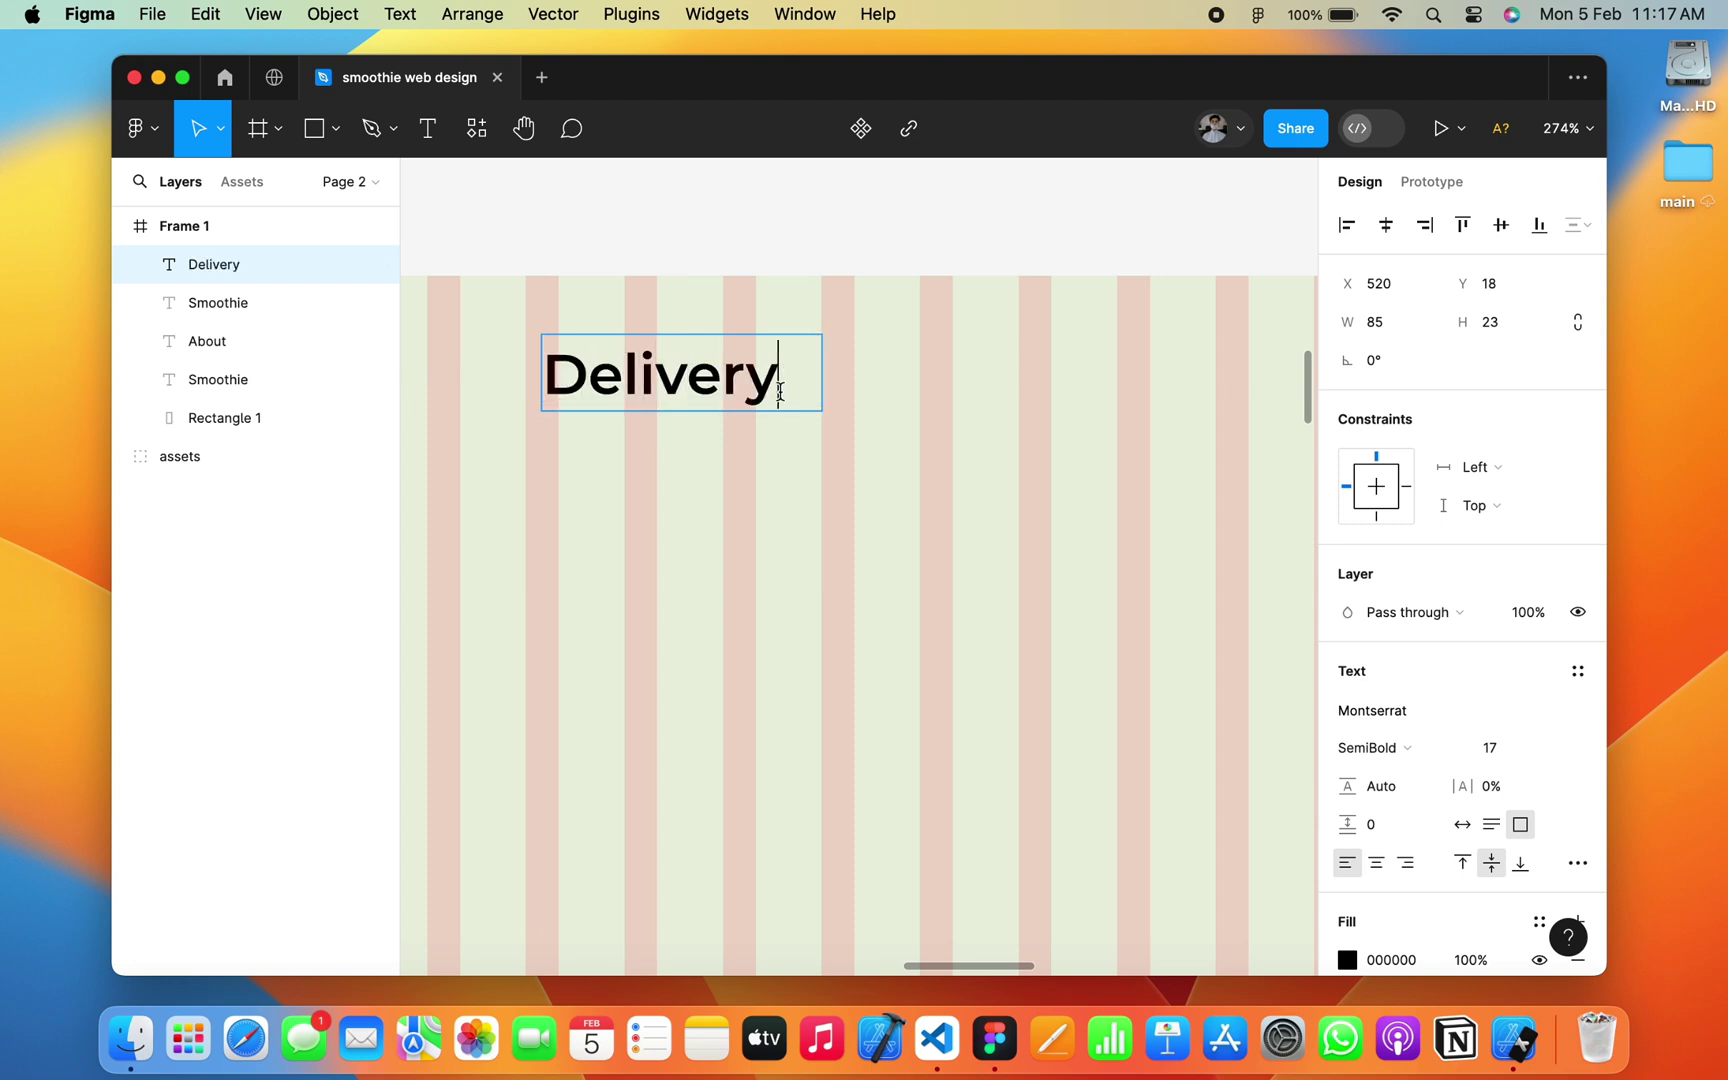
key("Escape")
mouse_move(821, 382)
left_mouse_down()
mouse_move(783, 382)
mouse_move(1007, 400)
left_mouse_up()
scroll(760, 390, "down", 5)
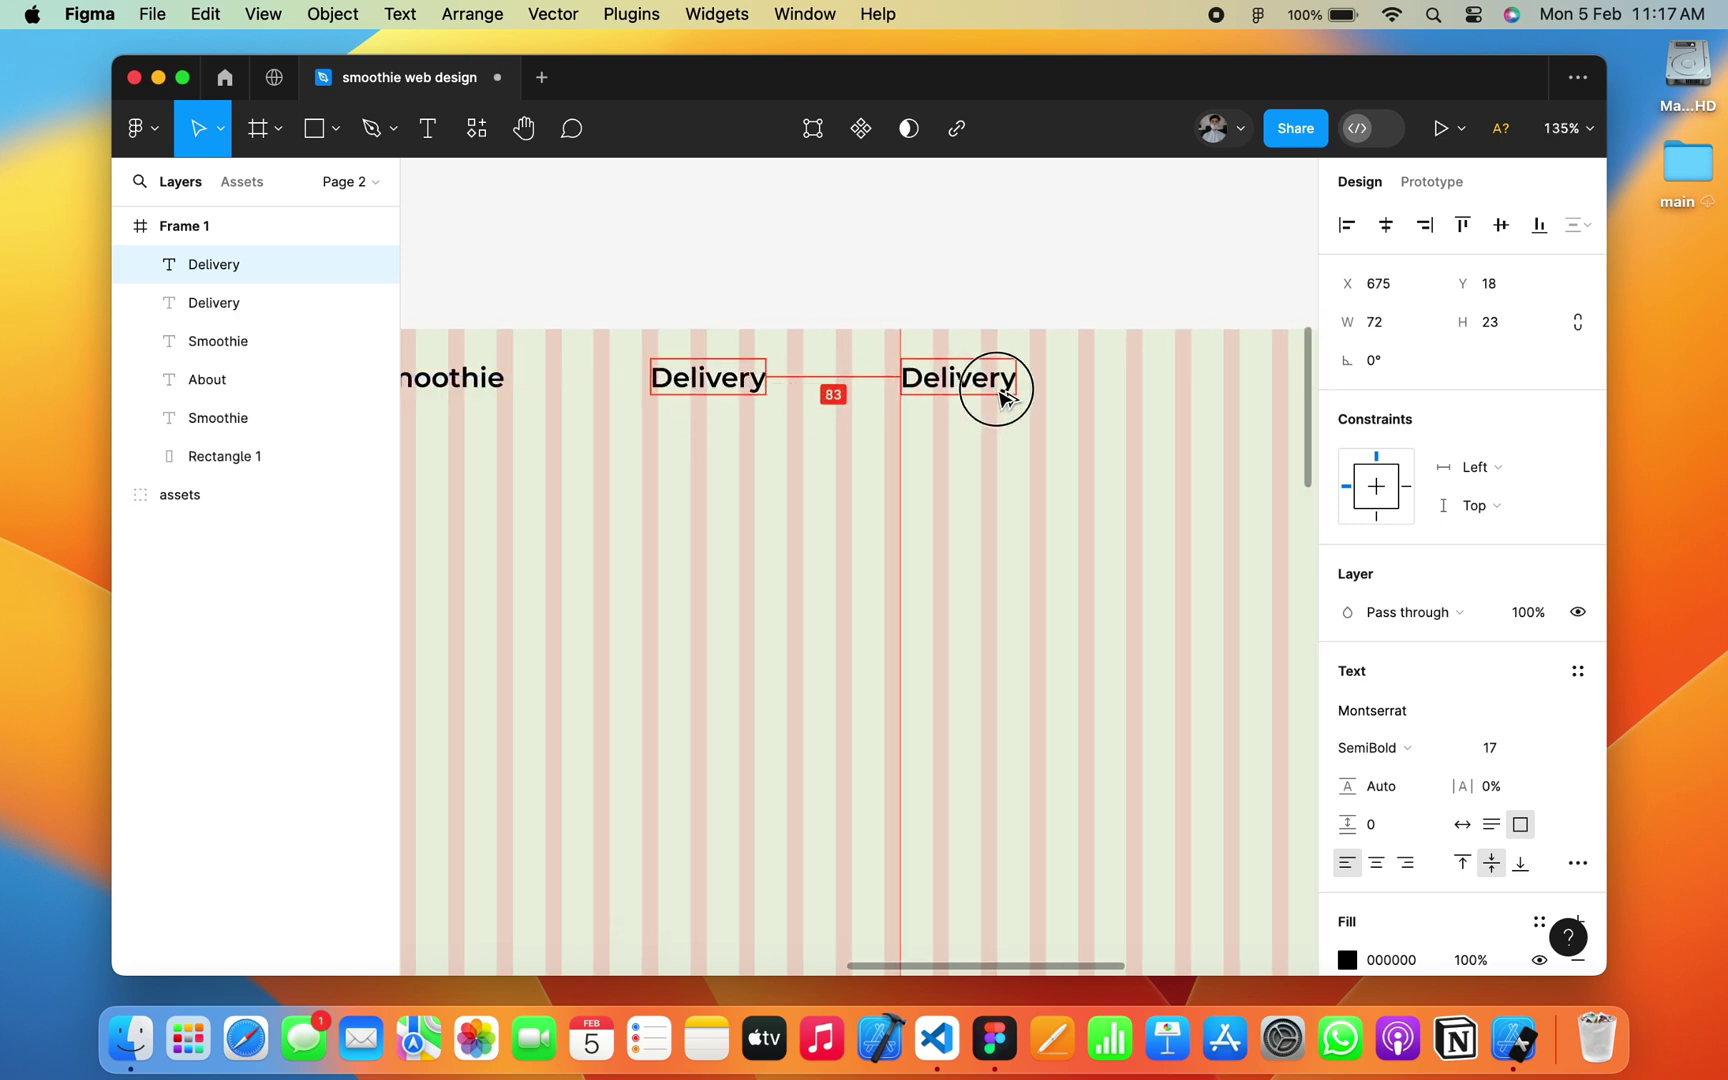
Step: Retype the last copy as the 'Contact' label
double_click(995, 388)
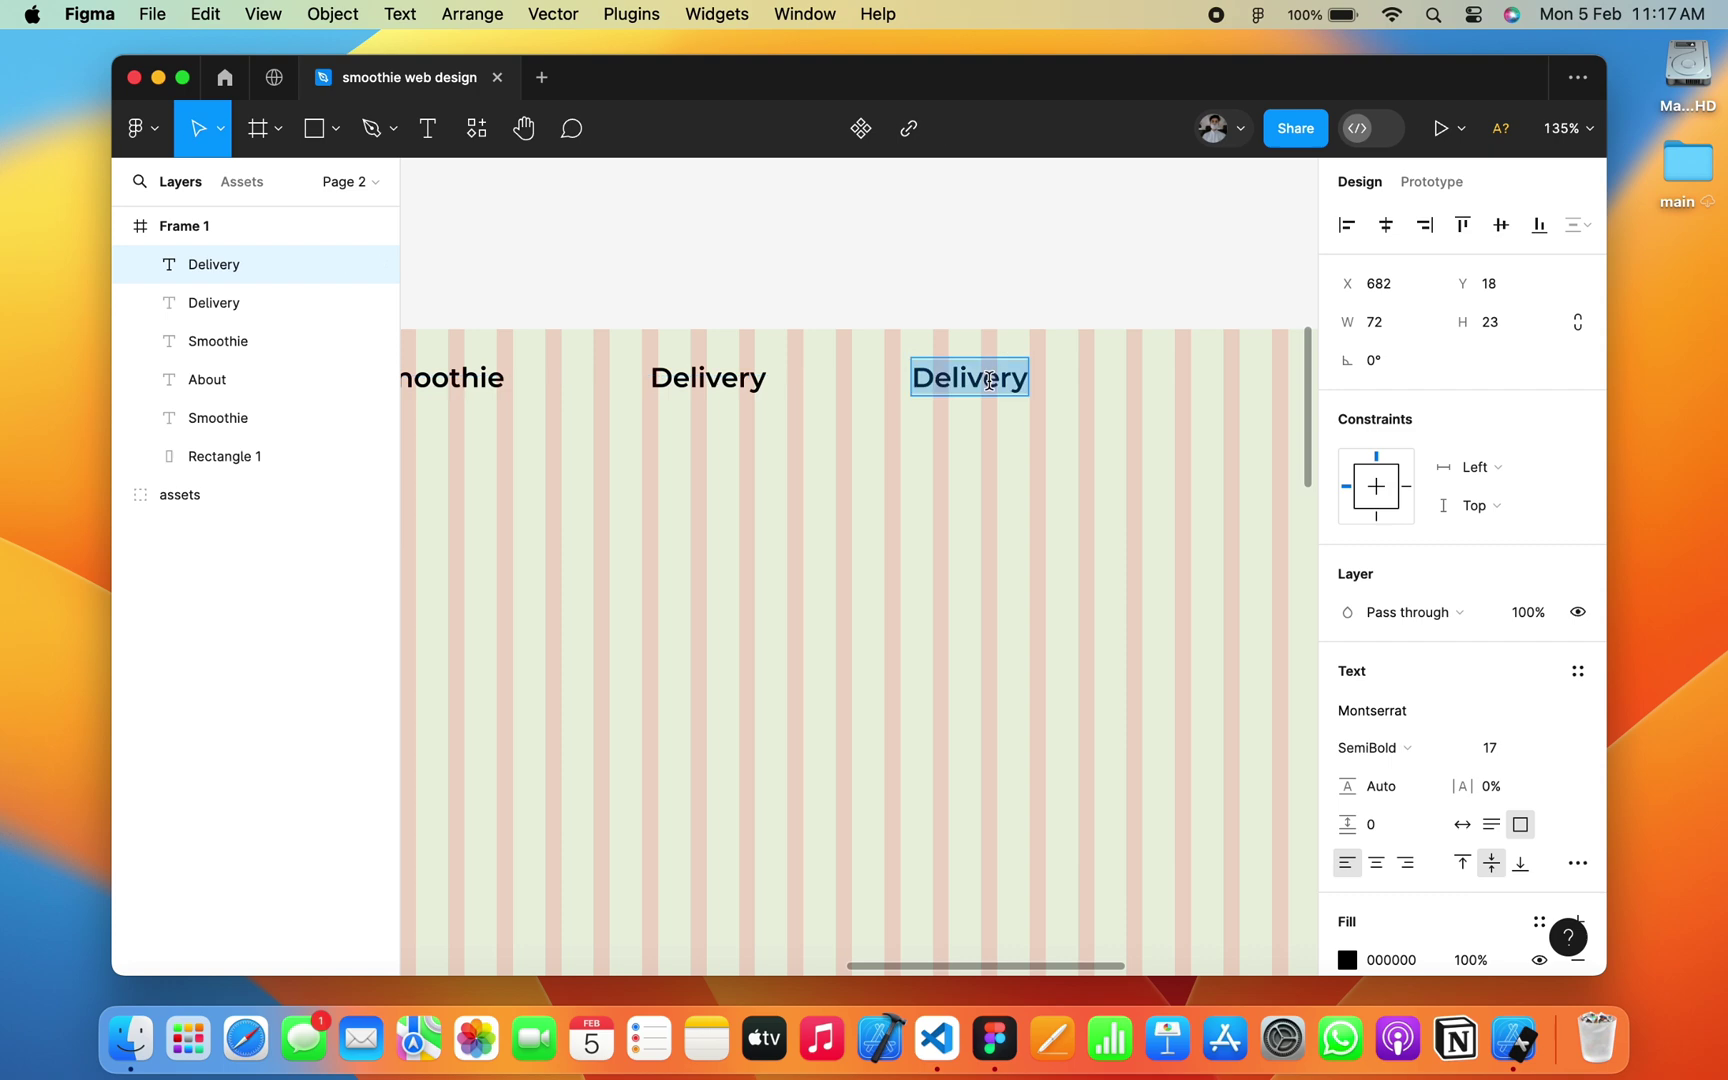
type("Contact")
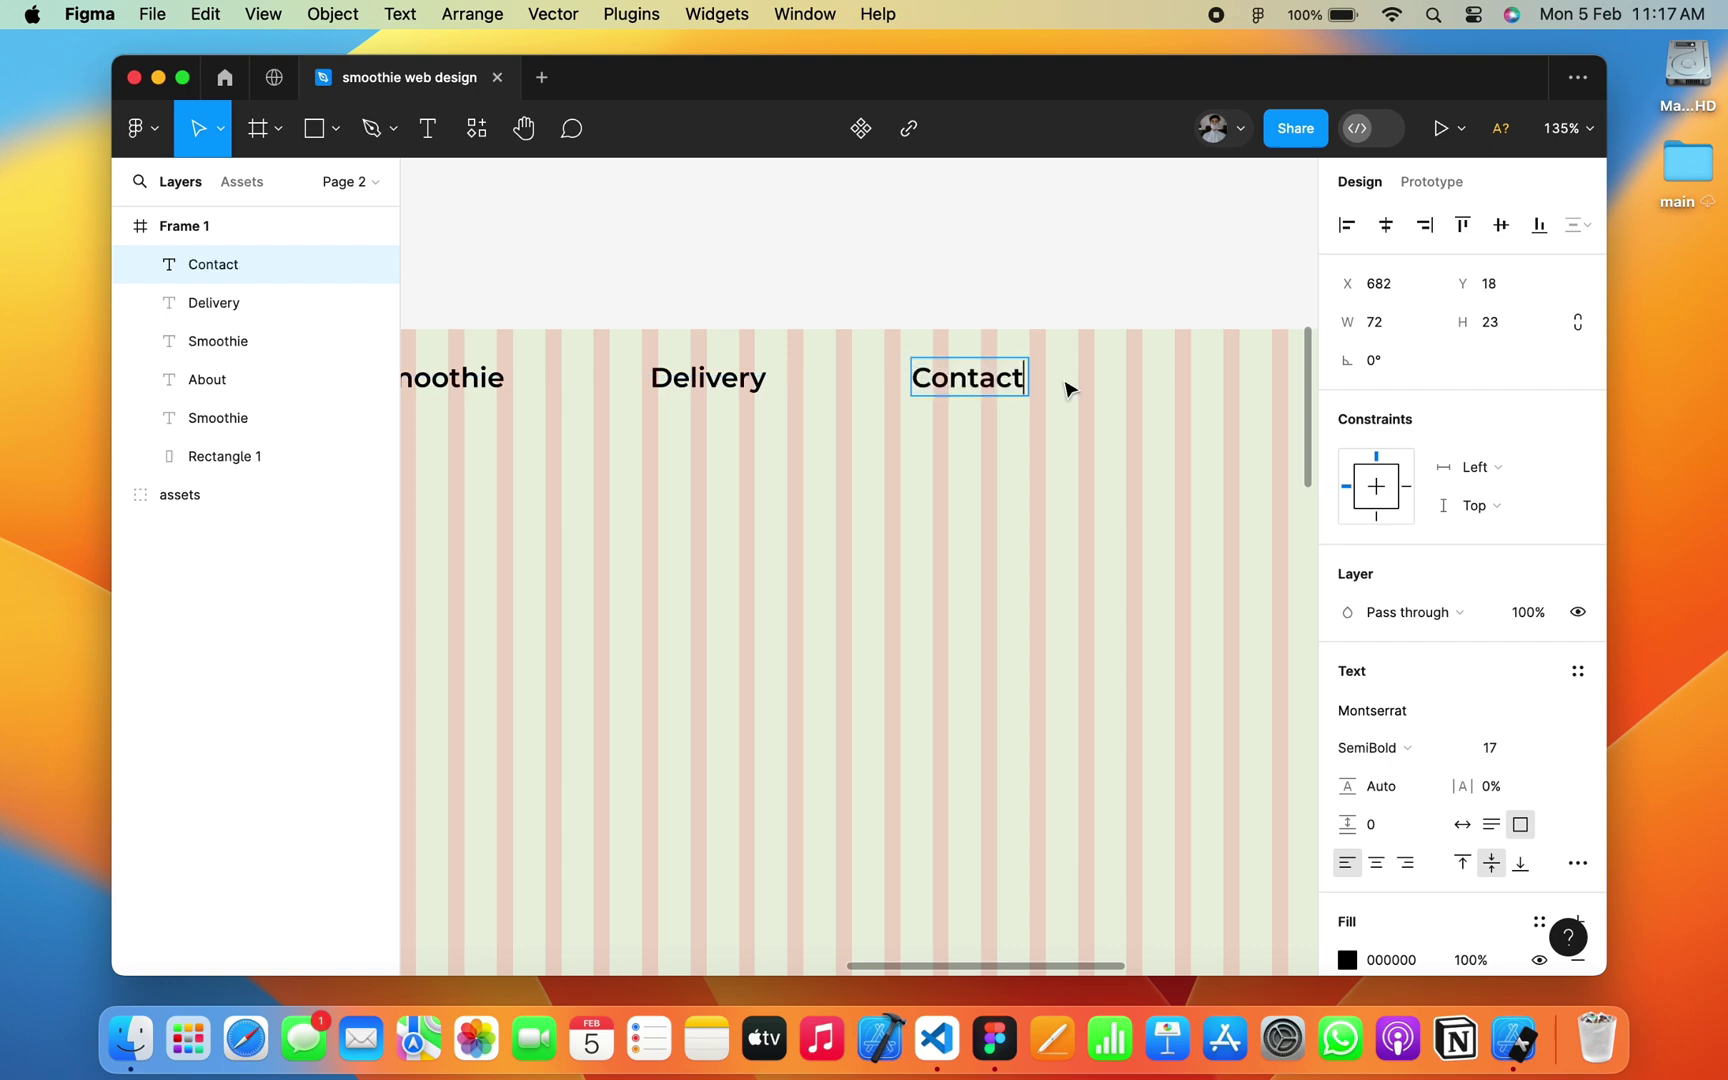
key("Escape")
scroll(1130, 420, "down", 5)
Step: Select the five navigation labels and wrap them in an auto-layout row
left_click(978, 400, "shift")
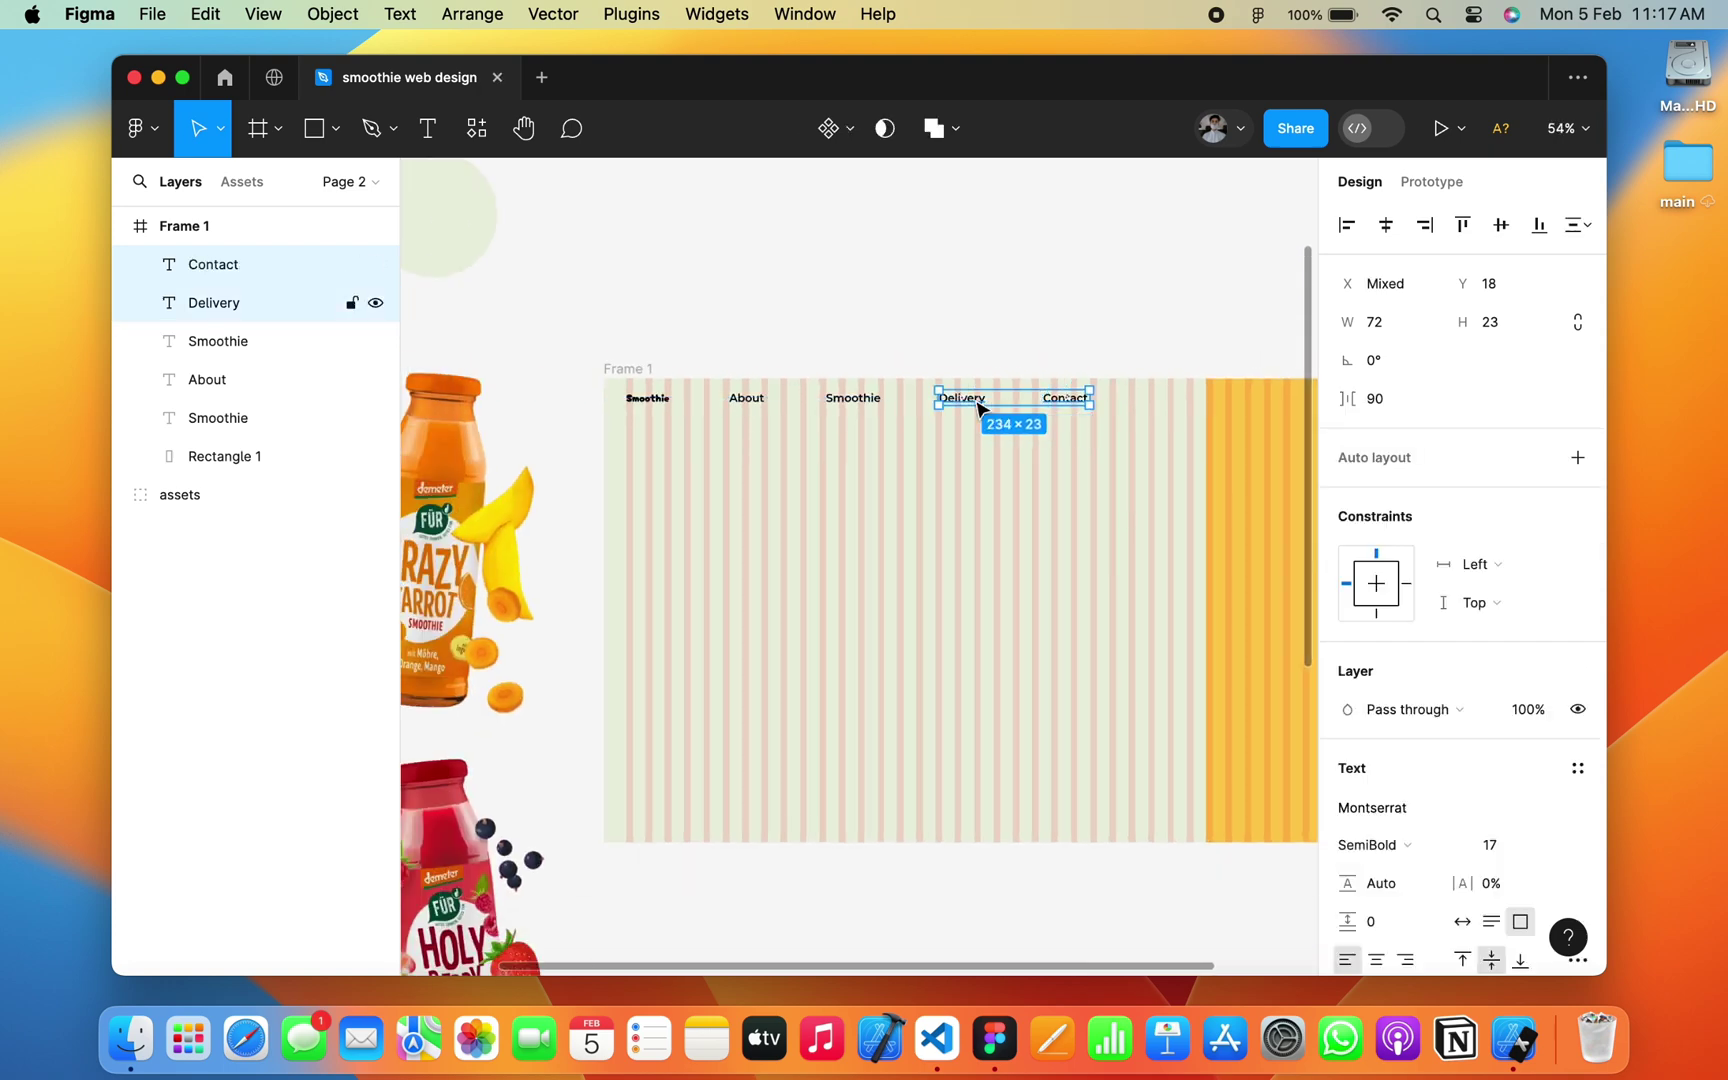
left_click(850, 398, "shift")
left_click(758, 400, "shift")
left_click(655, 400, "shift")
scroll(667, 410, "up", 2)
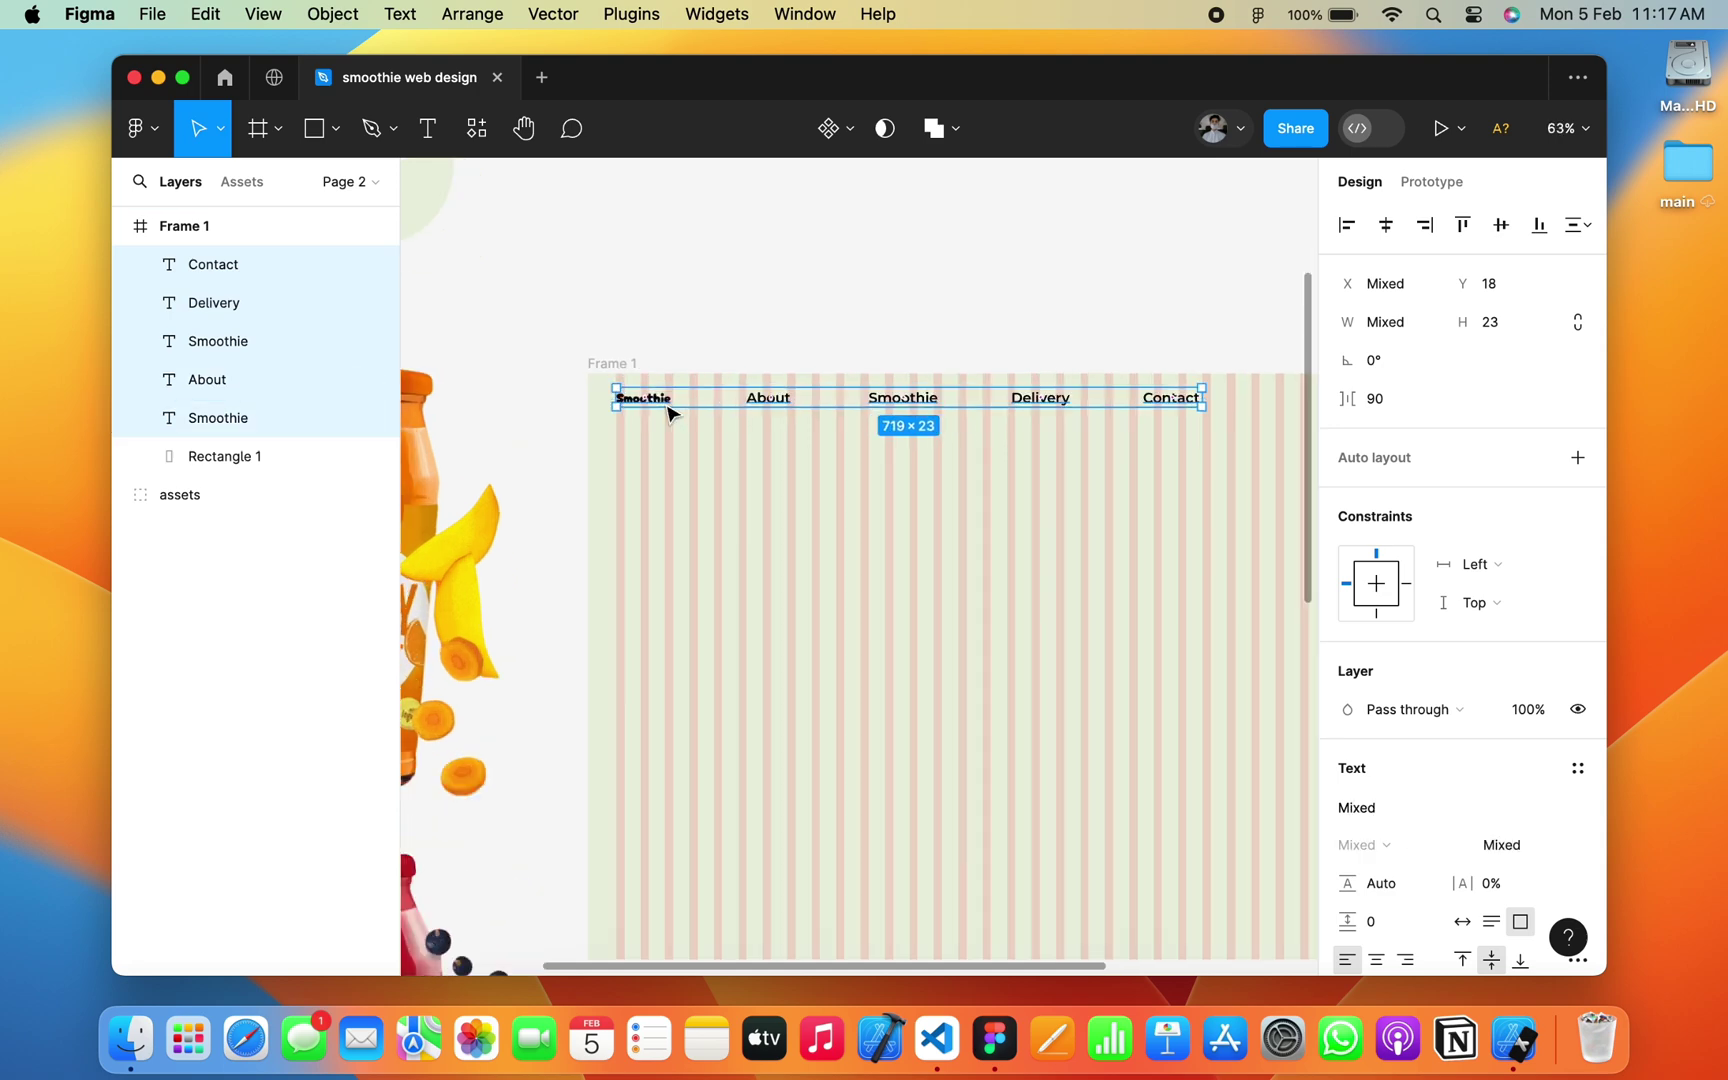
scroll(667, 410, "up", 5)
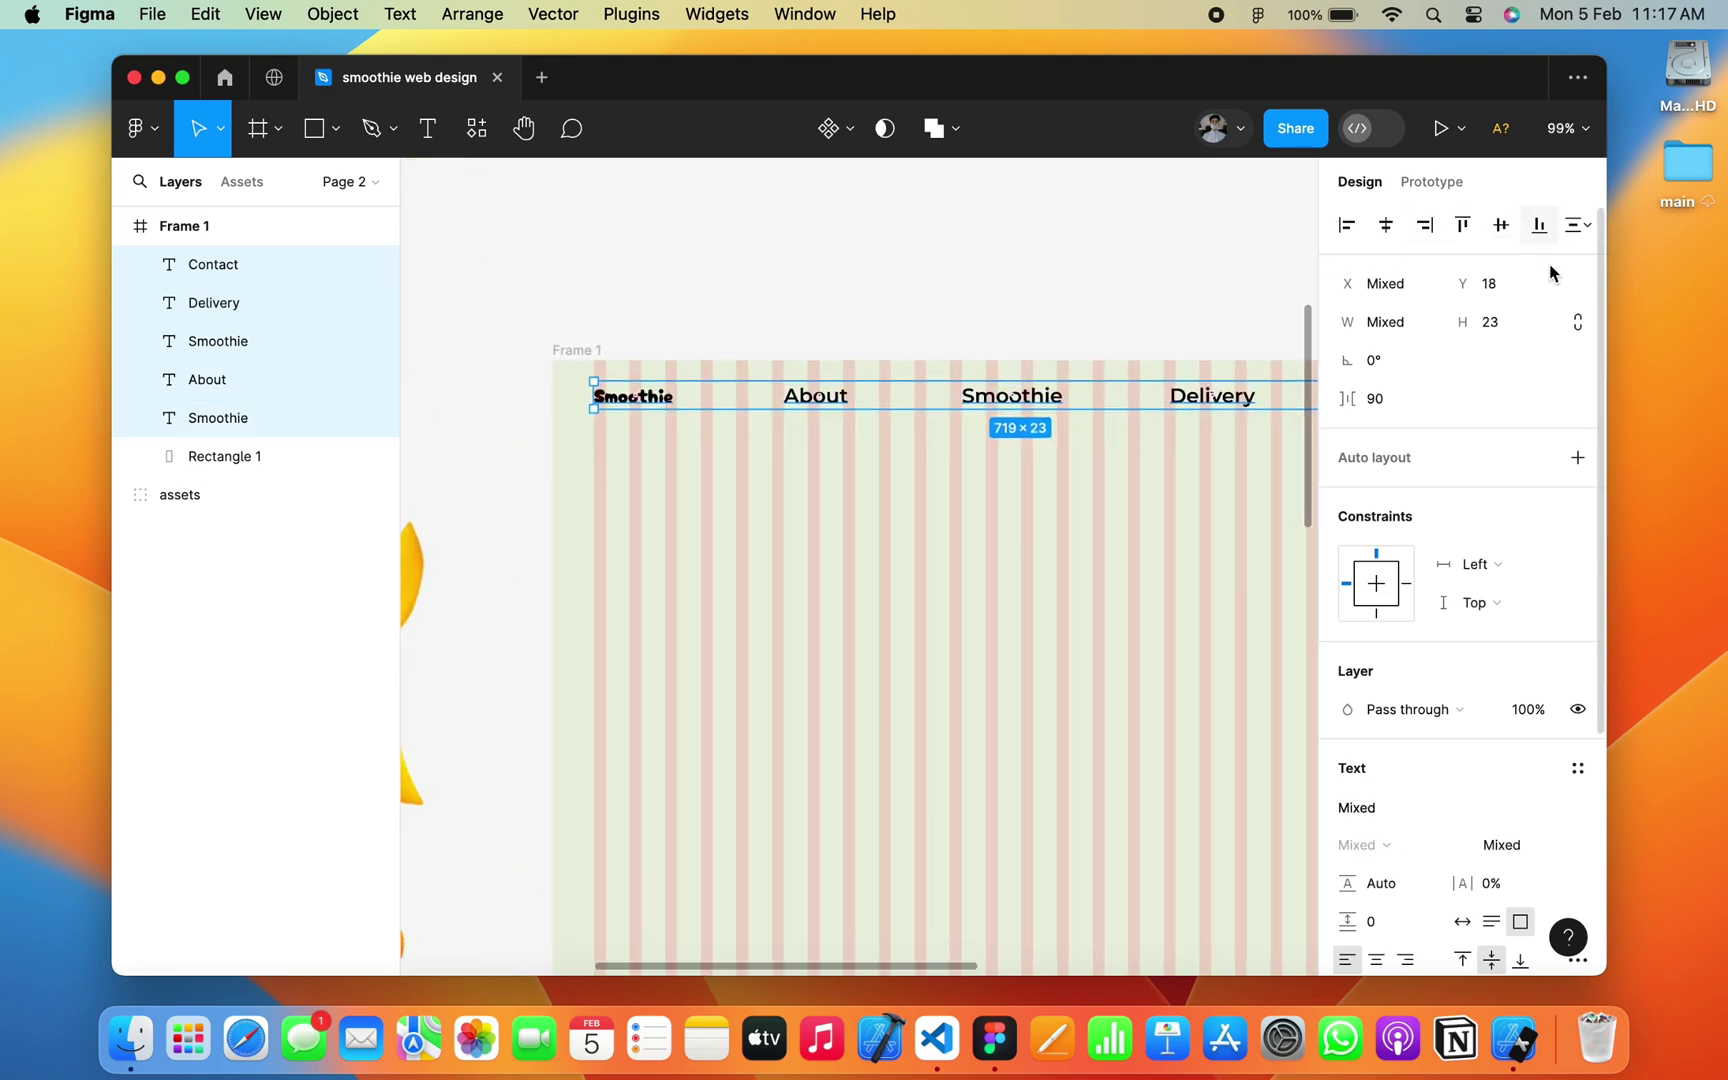
left_click(1577, 457)
scroll(1061, 548, "right", 2)
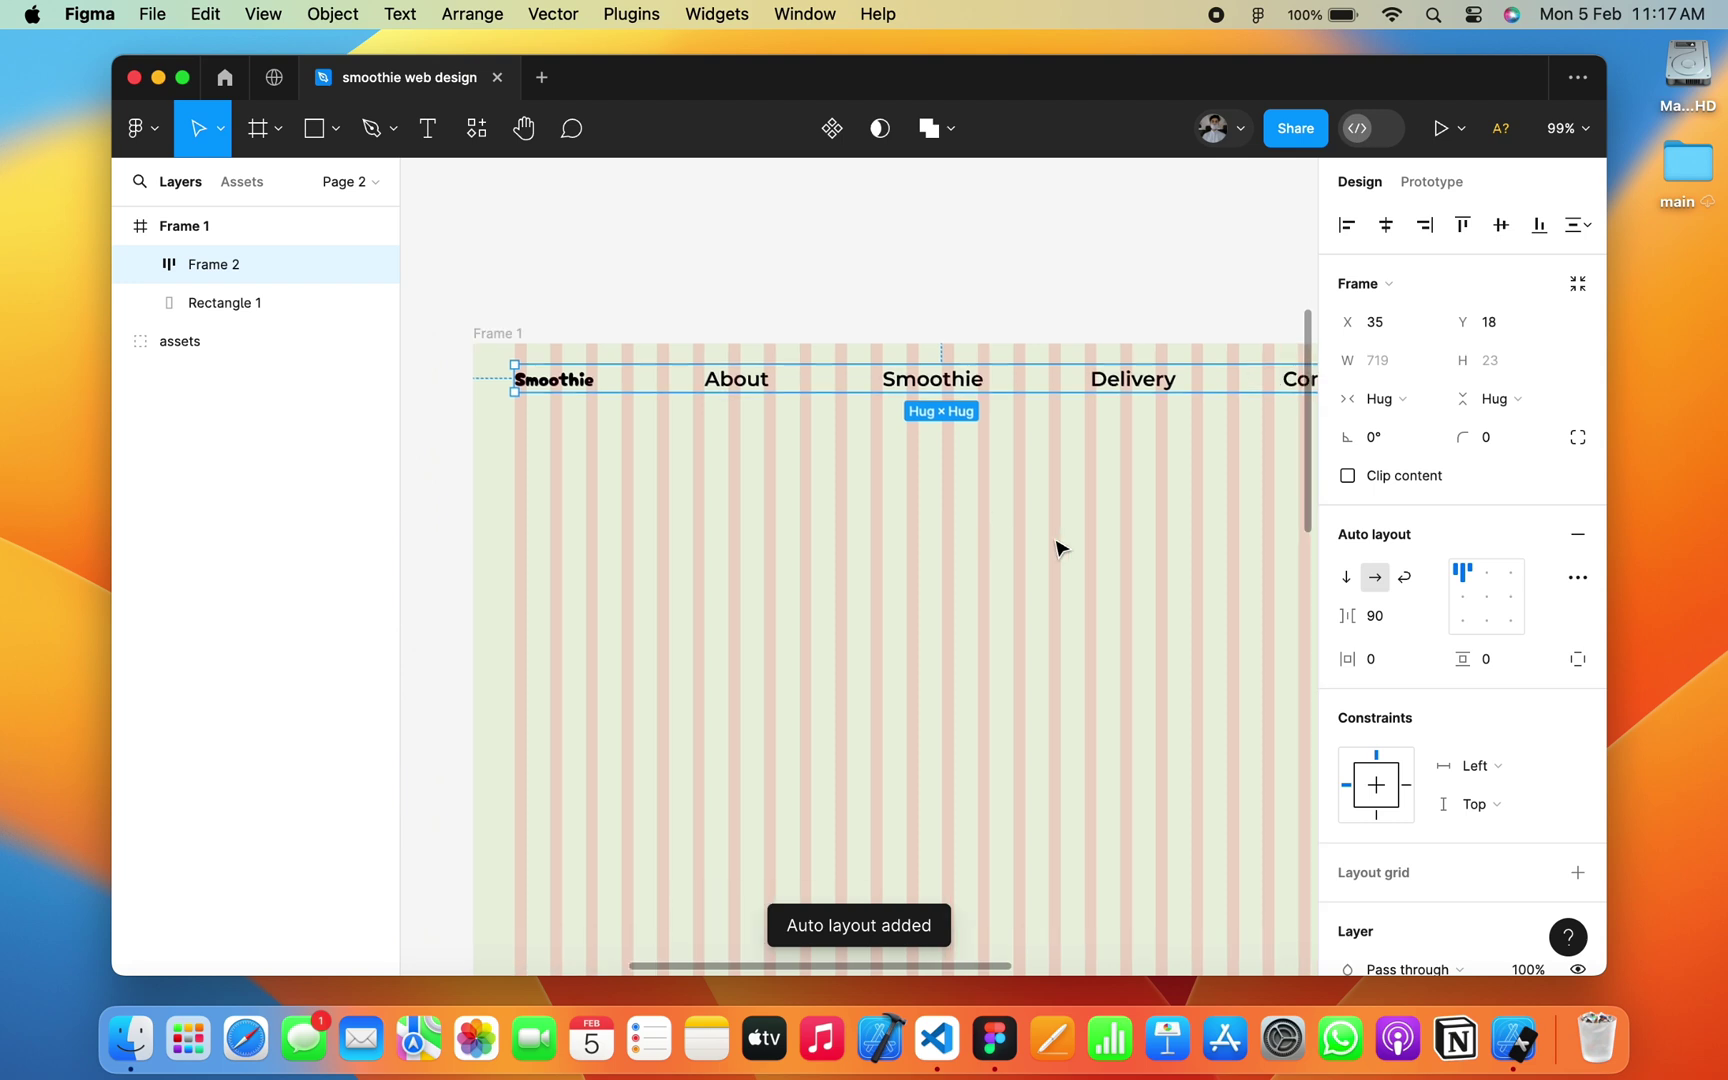
scroll(1061, 548, "right", 3)
Step: Align the nav items left-middle and pin the row to the top
left_click(1372, 628)
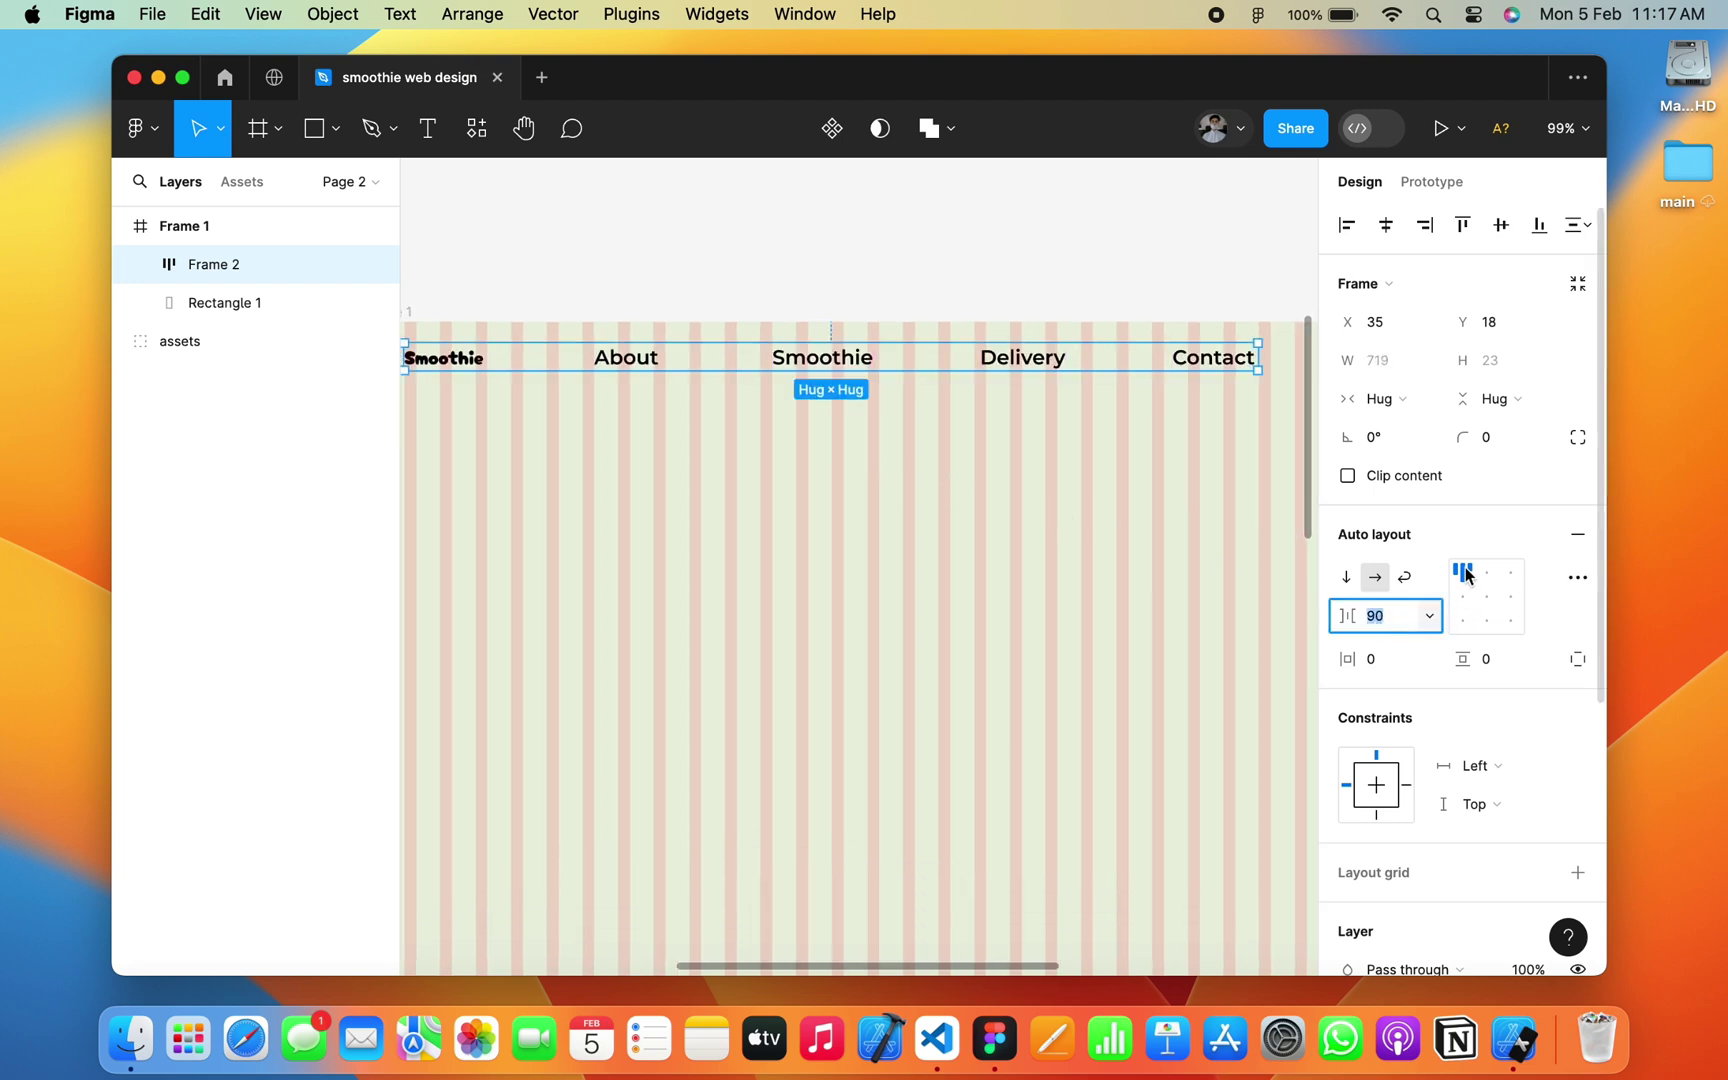
left_click(1463, 598)
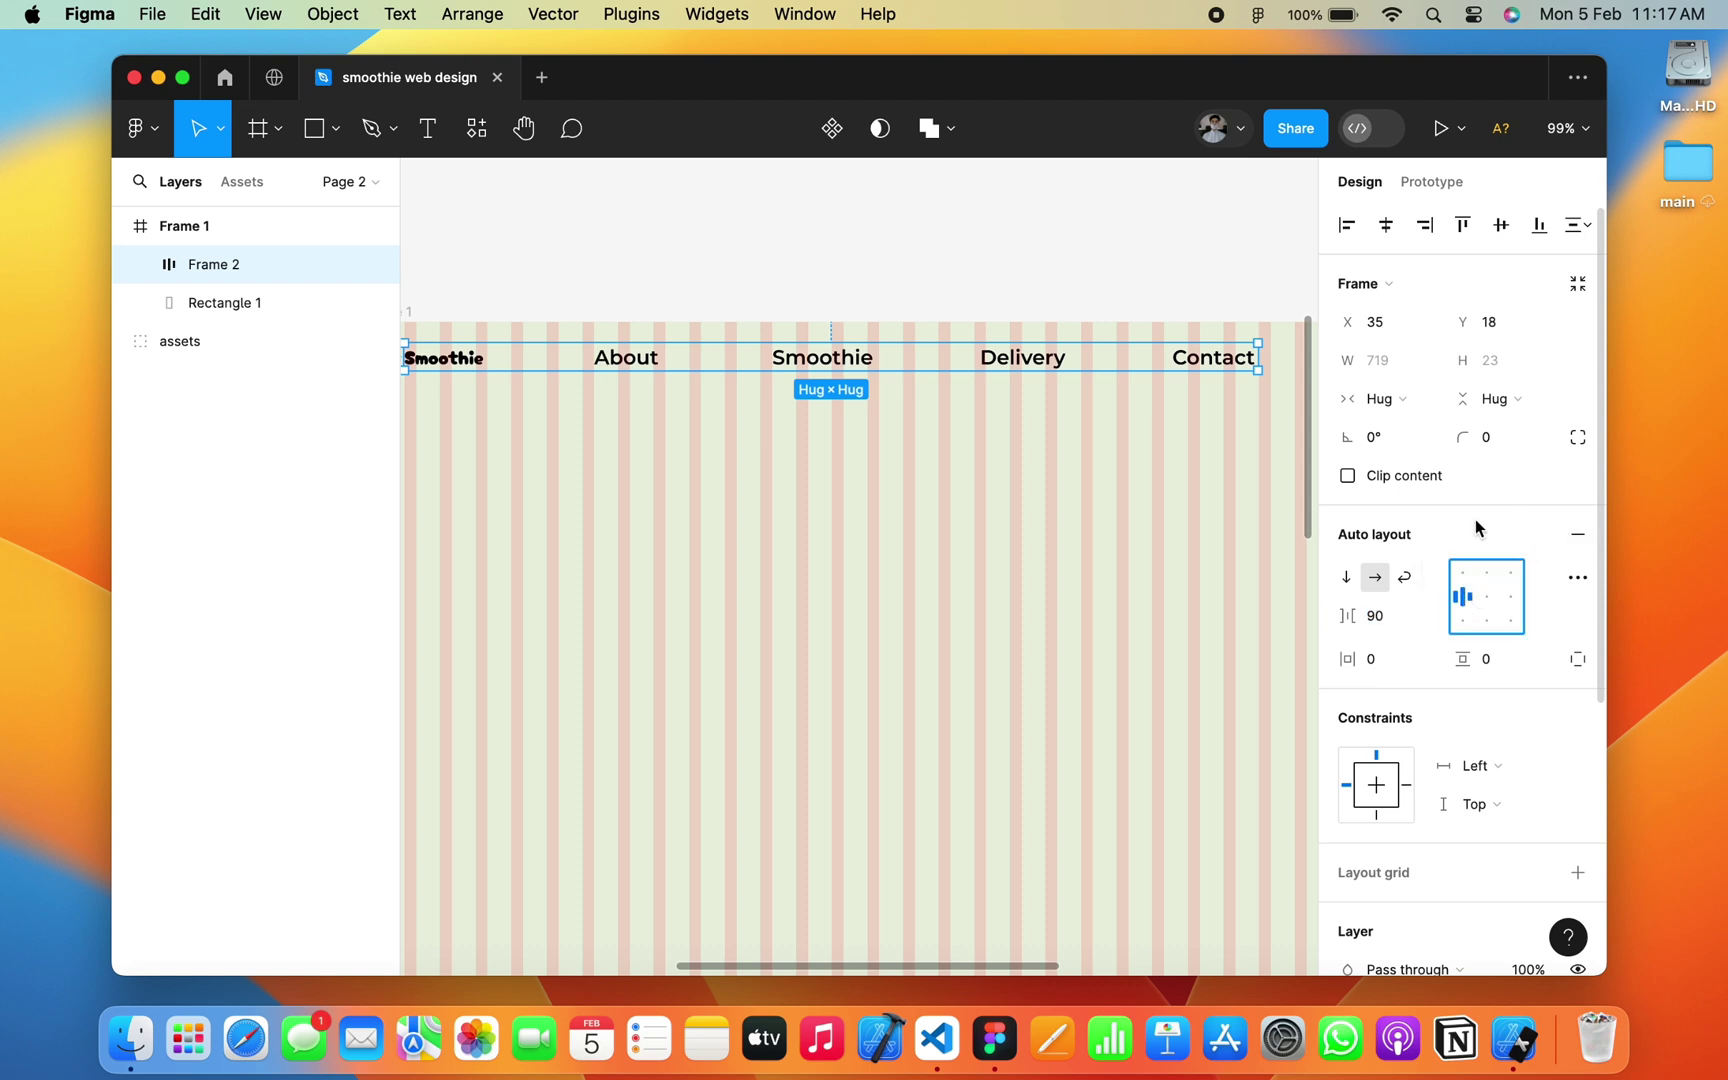
left_click(1503, 778)
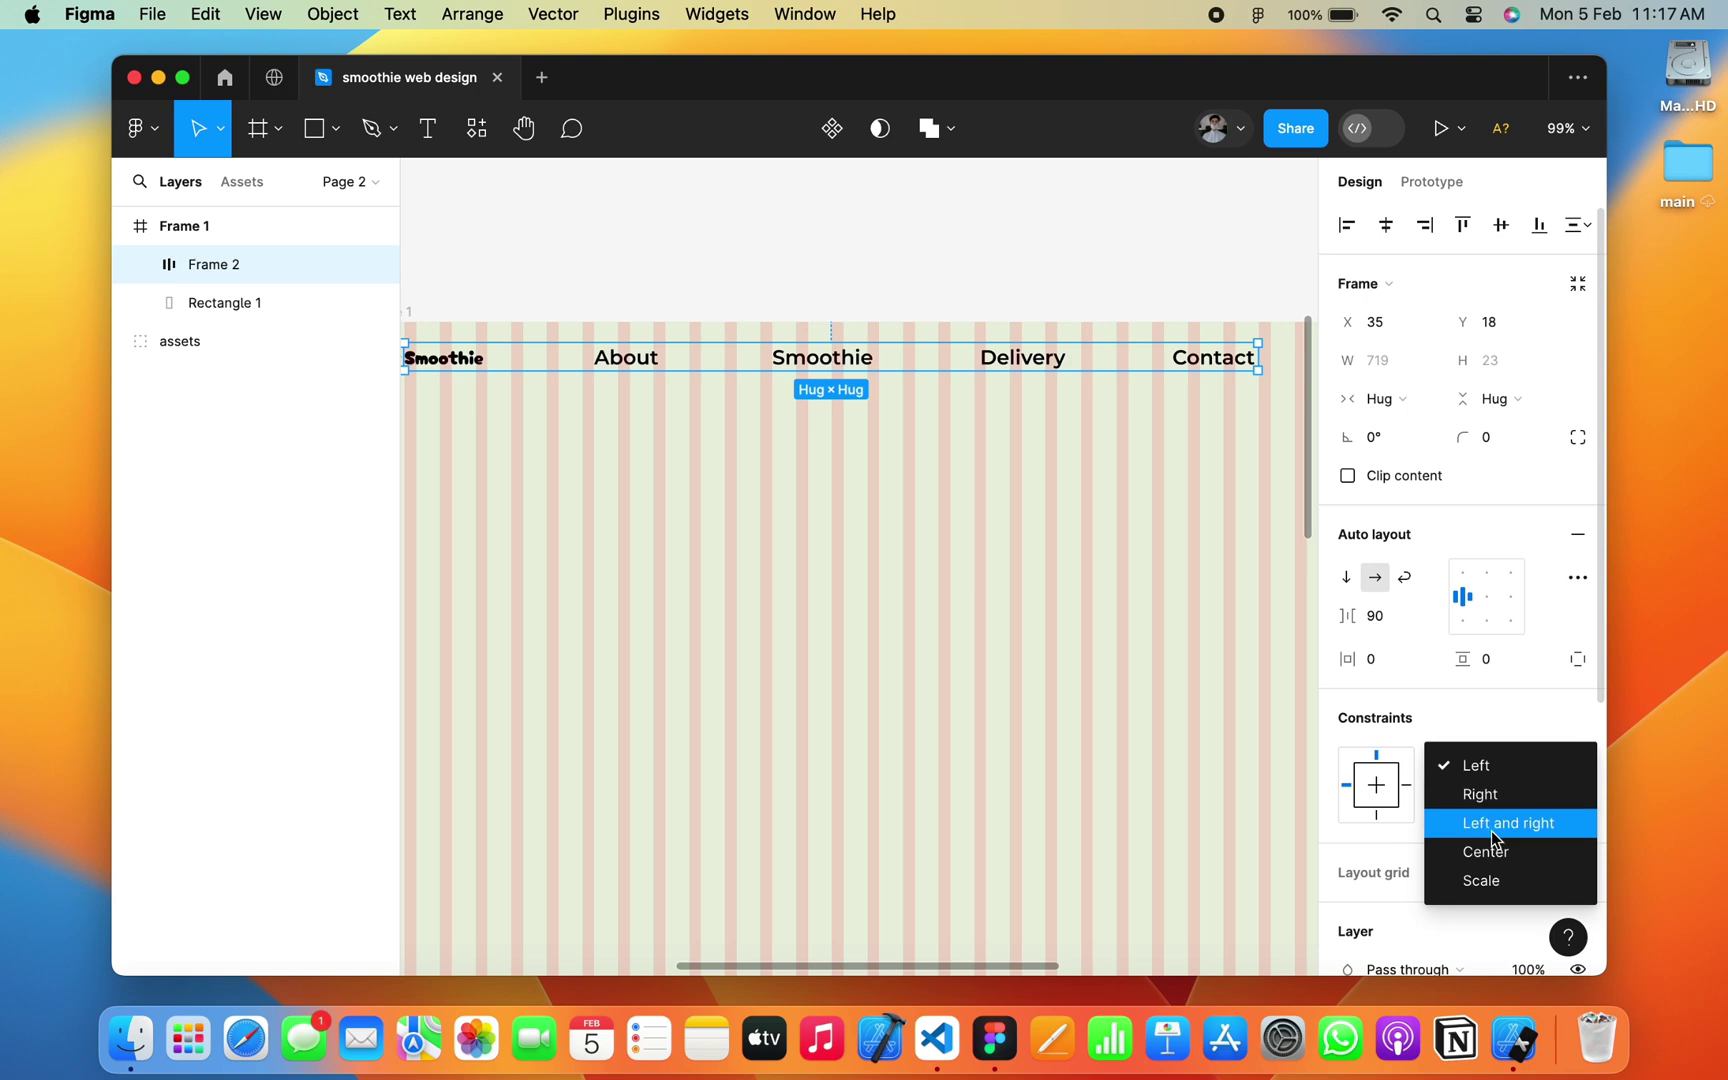
left_click(1490, 823)
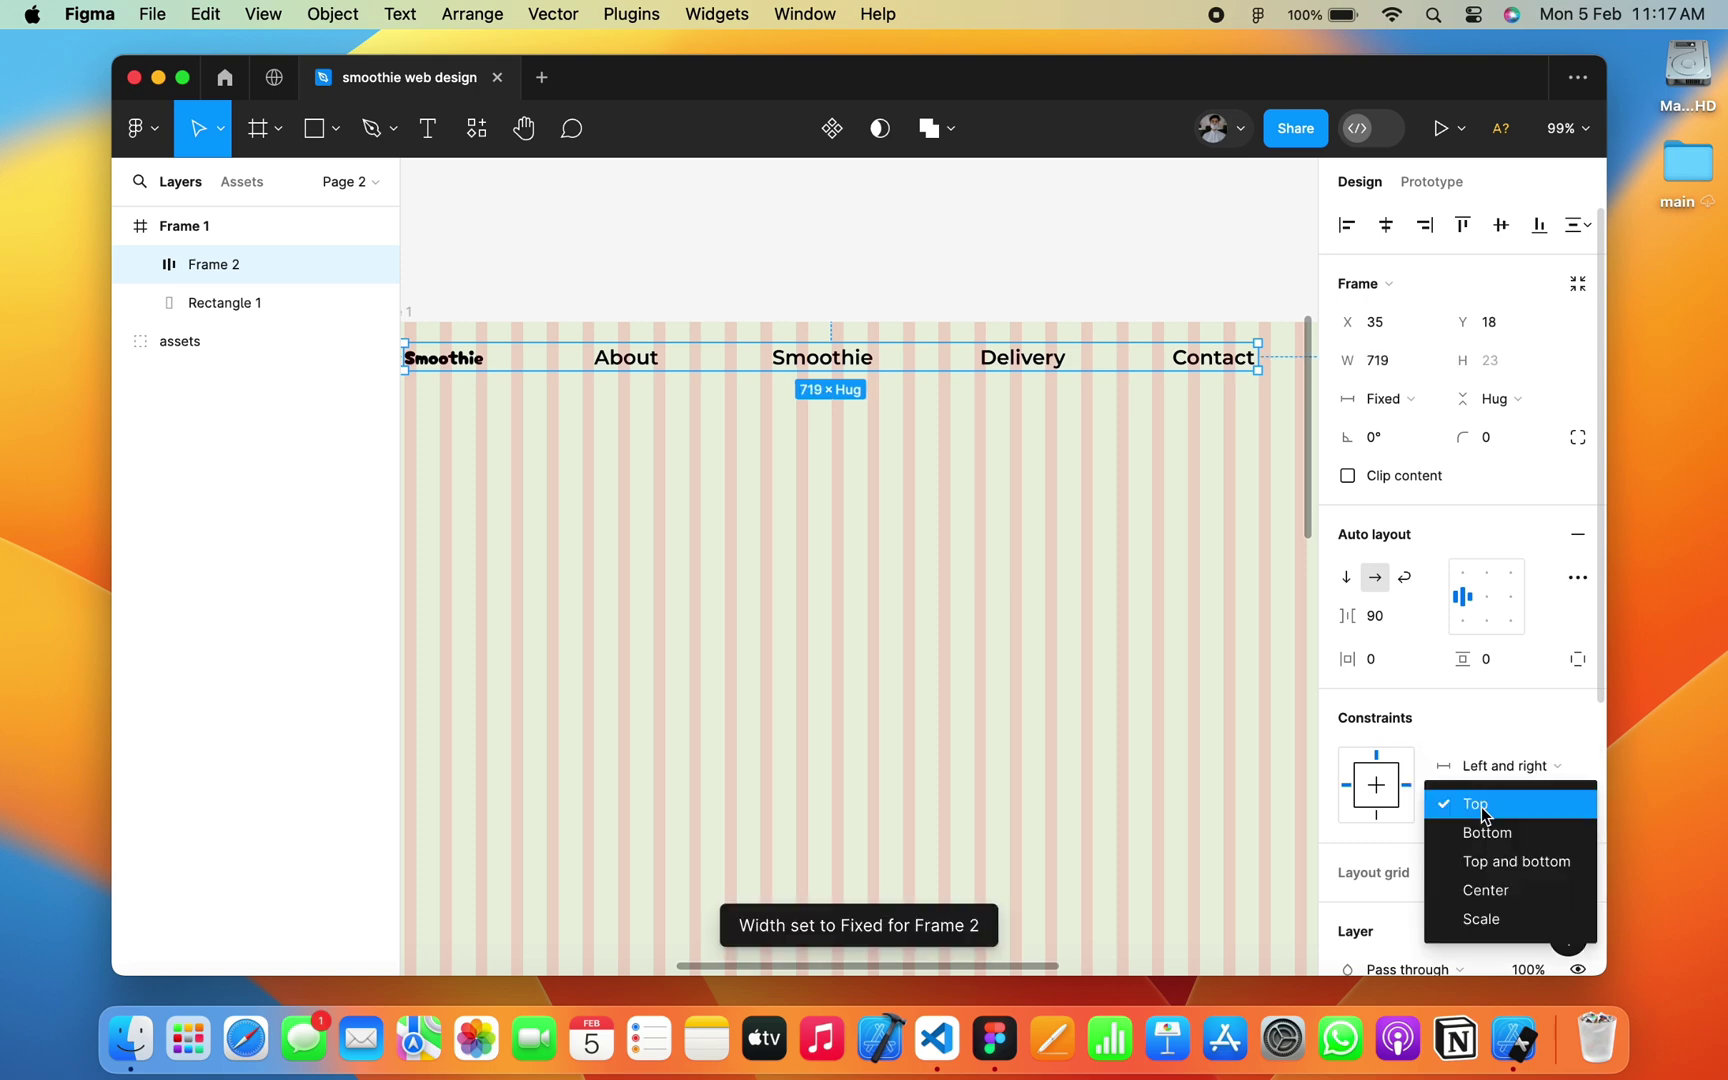
left_click(1478, 806)
Step: Change the nav row's horizontal constraint to Left only
scroll(1099, 517, "down", 5)
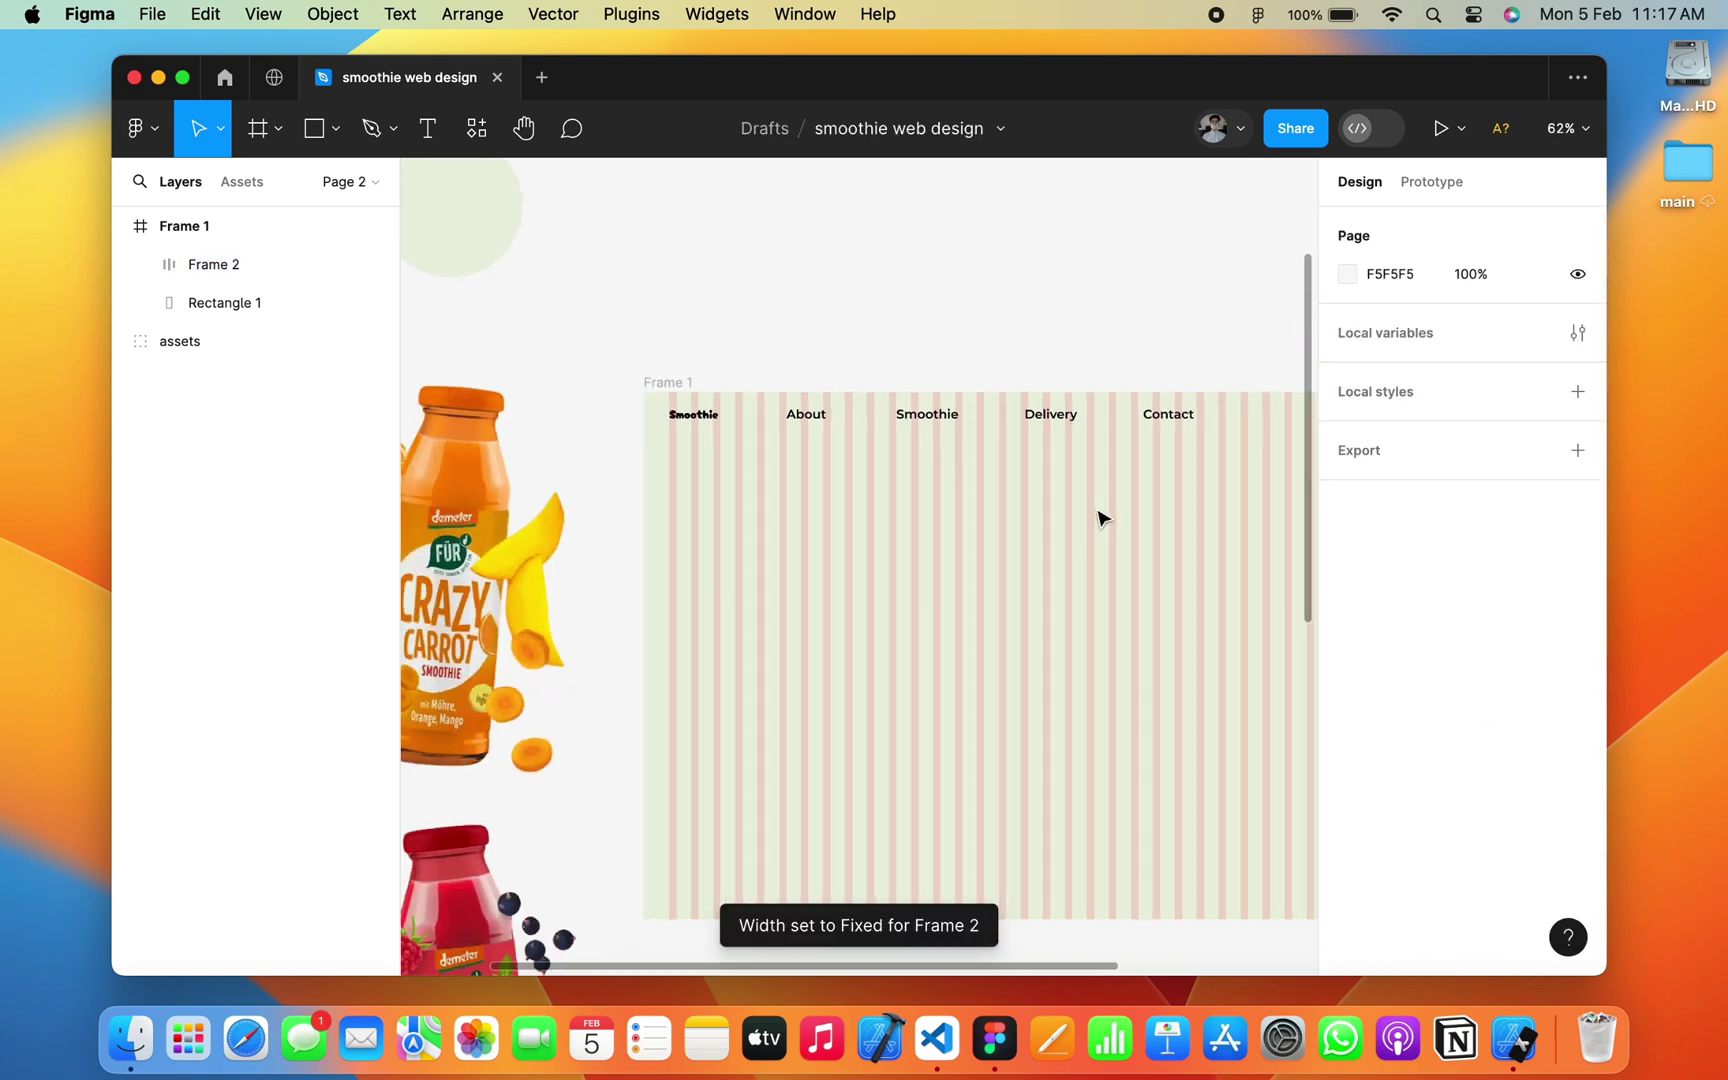
left_click(1465, 767)
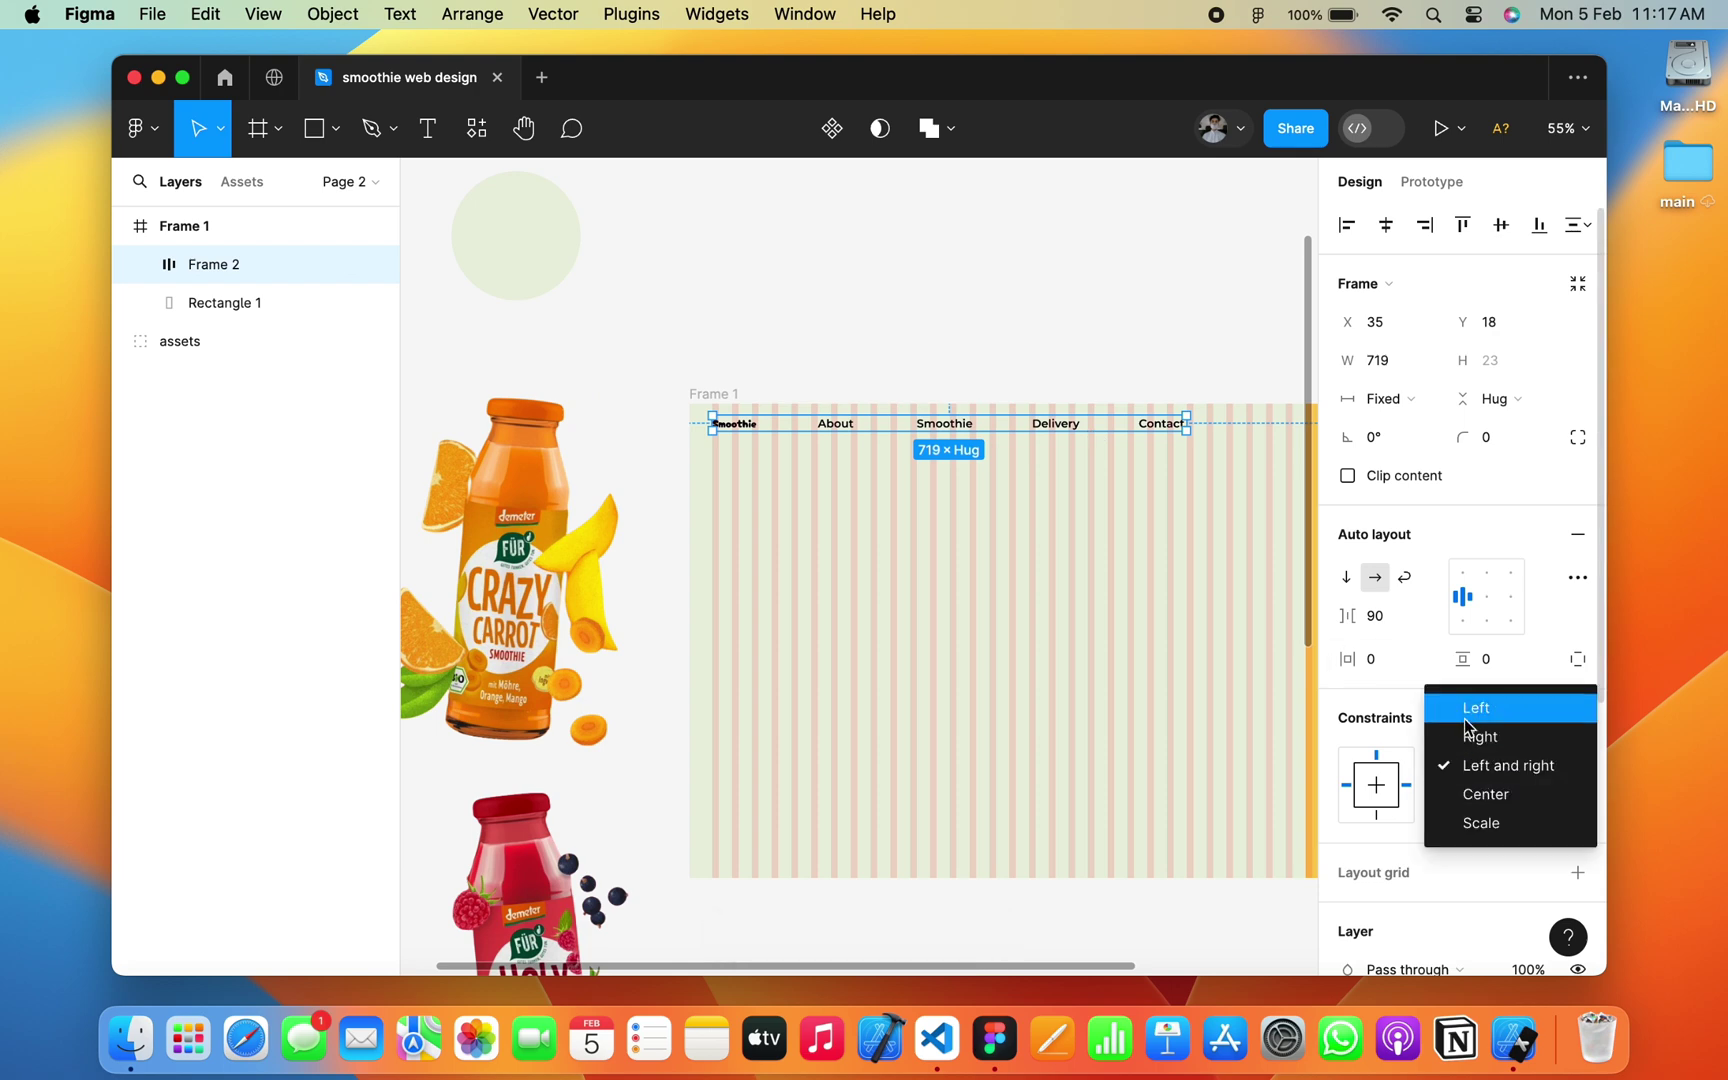
left_click(1476, 708)
left_click(1099, 563)
scroll(1094, 560, "down", 2)
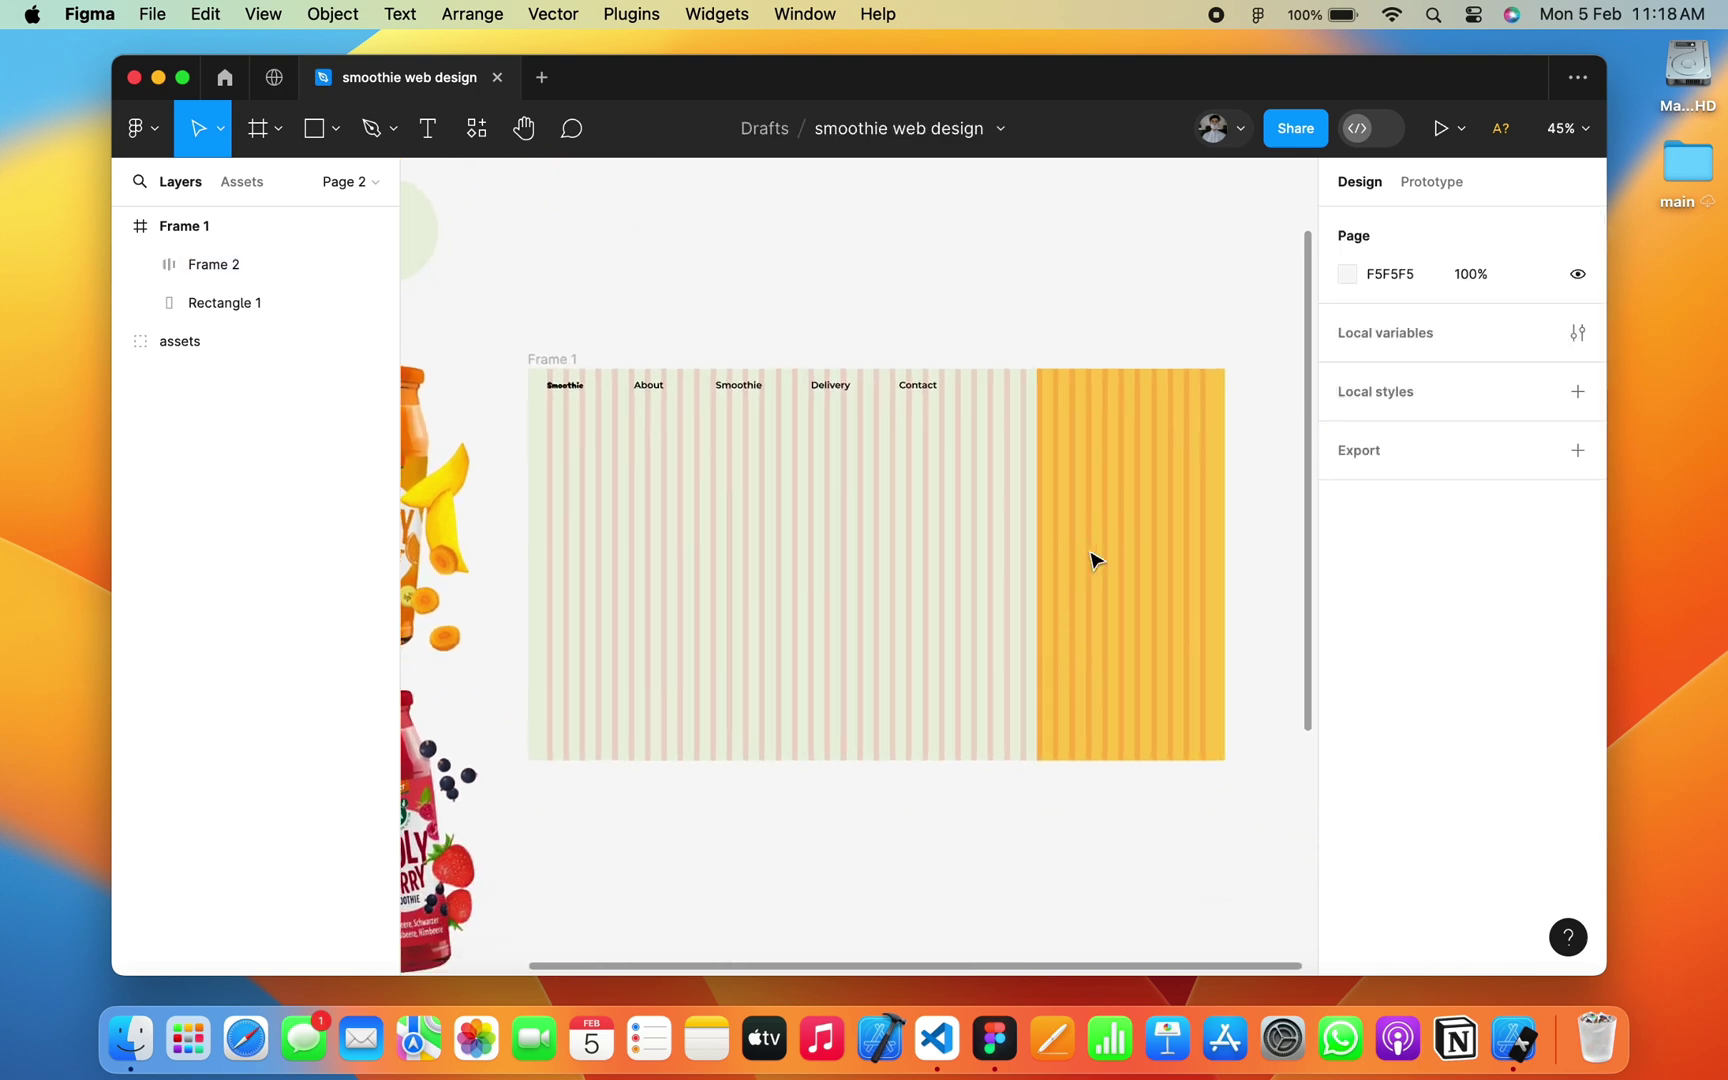
scroll(1094, 560, "up", 3)
scroll(1094, 560, "up", 3)
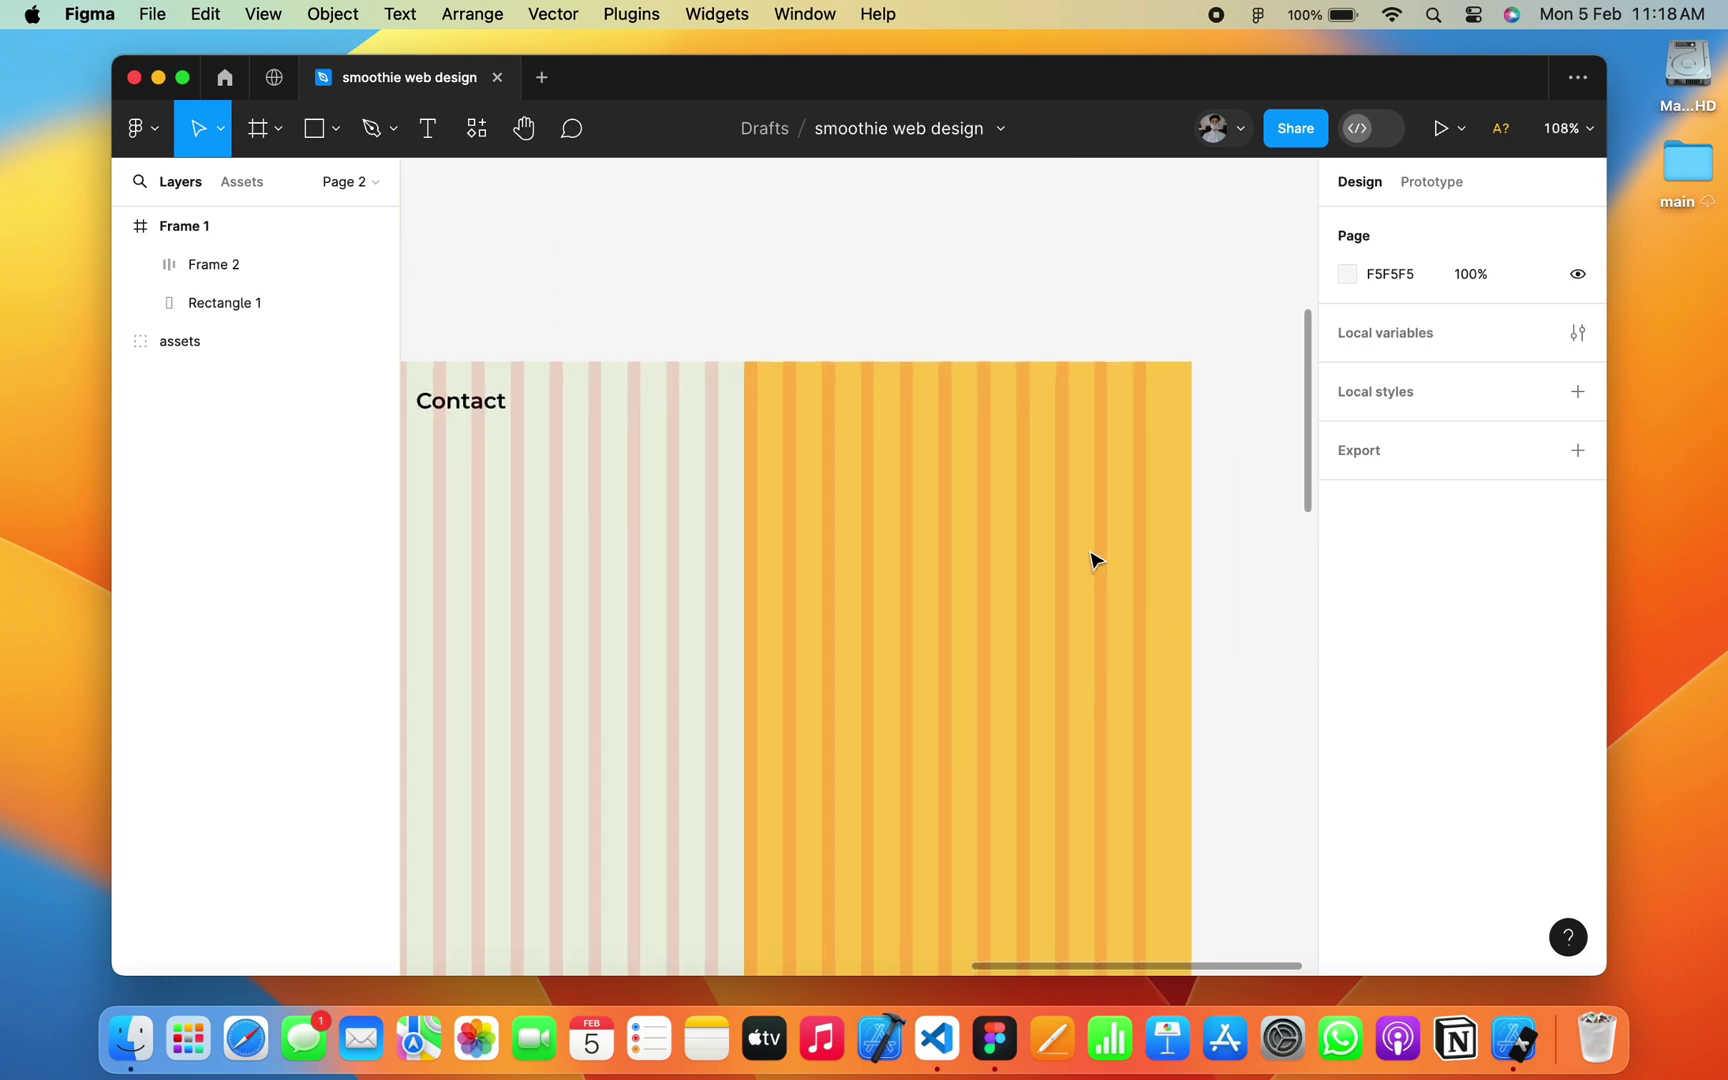
Step: Draw a small 37×37 circle near the orange panel's top right
left_click(343, 140)
left_click(300, 271)
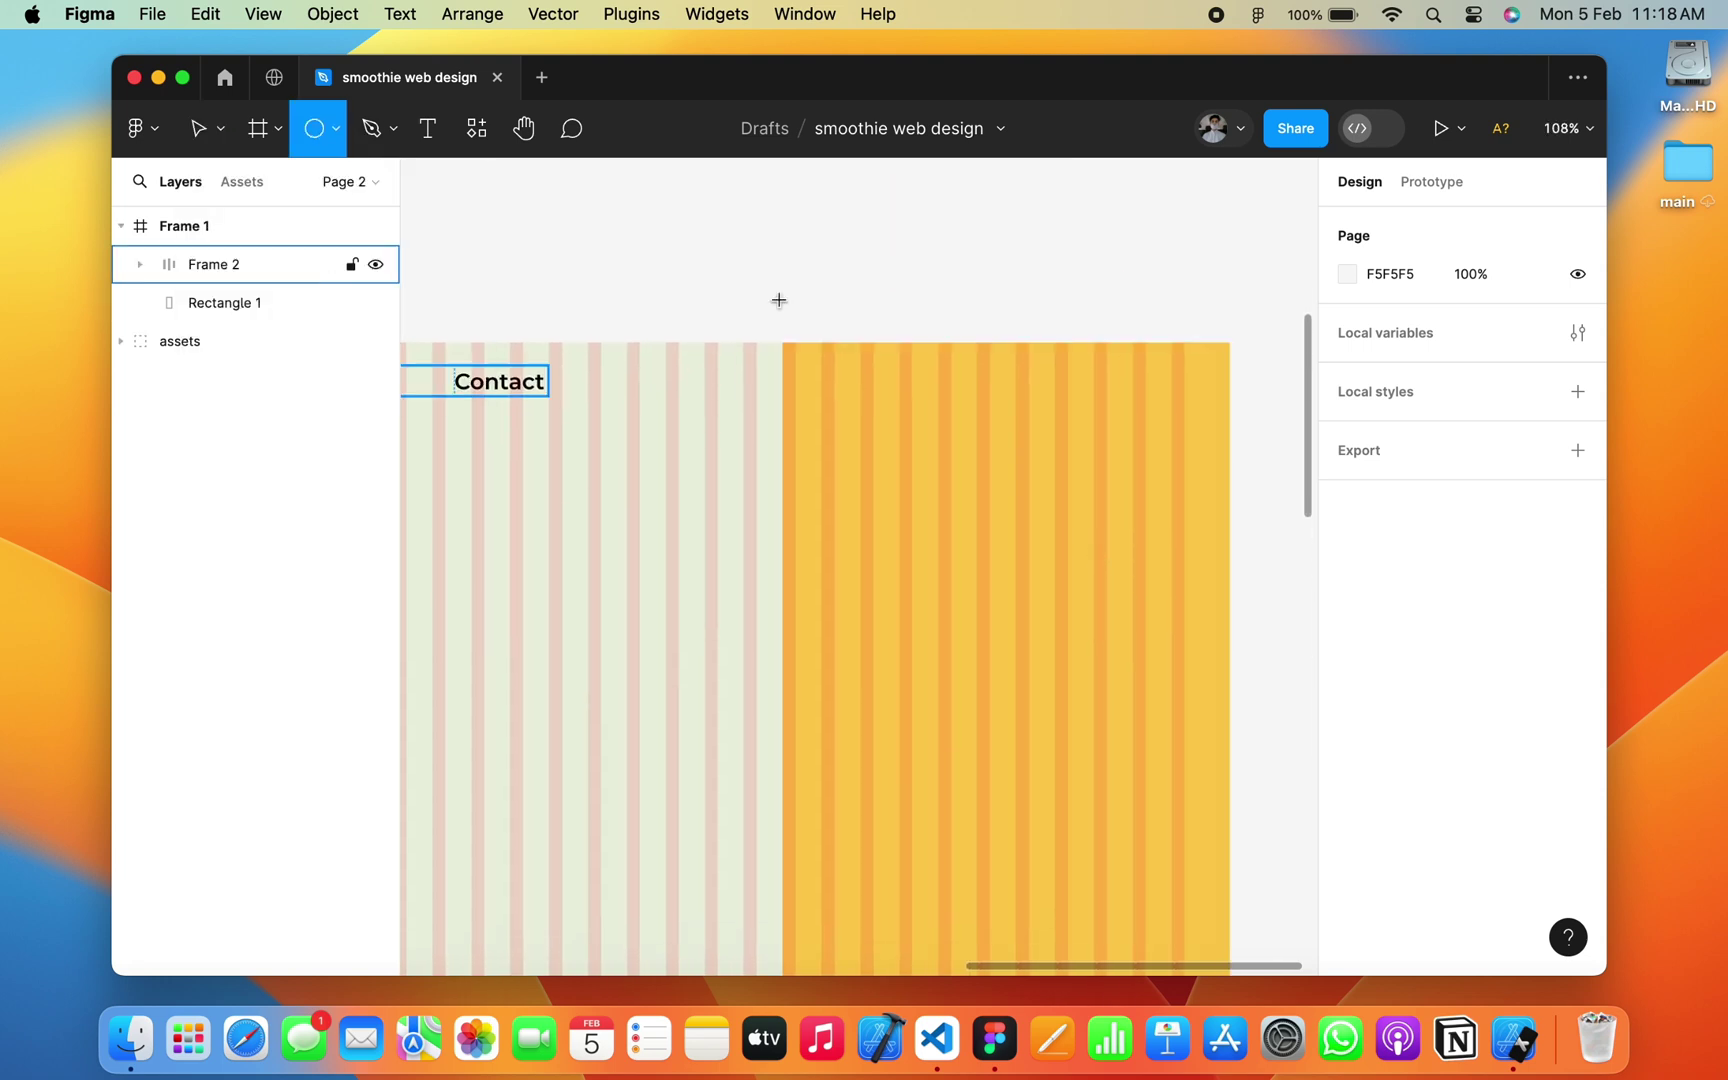
left_click_drag(1116, 364, 1164, 399)
left_click_drag(1179, 401, 1171, 398)
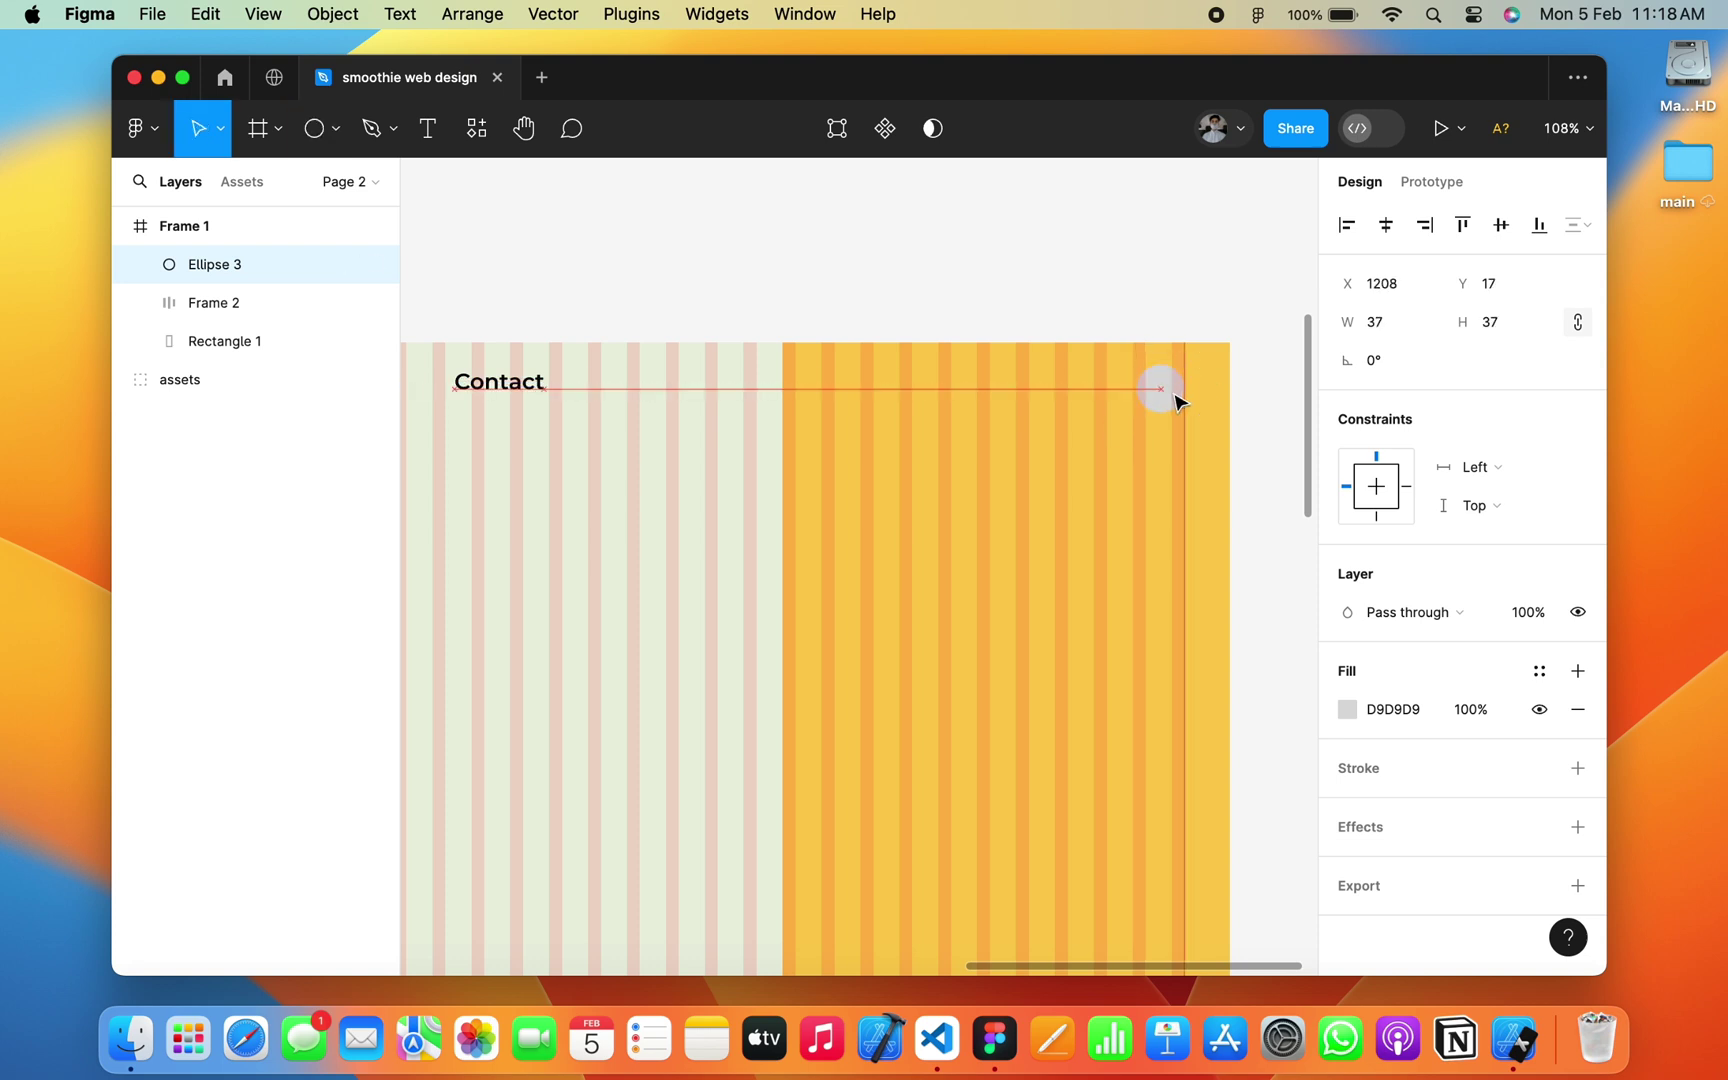
scroll(1176, 397, "up", 5)
Step: Fill the circle with near-white FCFCFC
left_click(1347, 709)
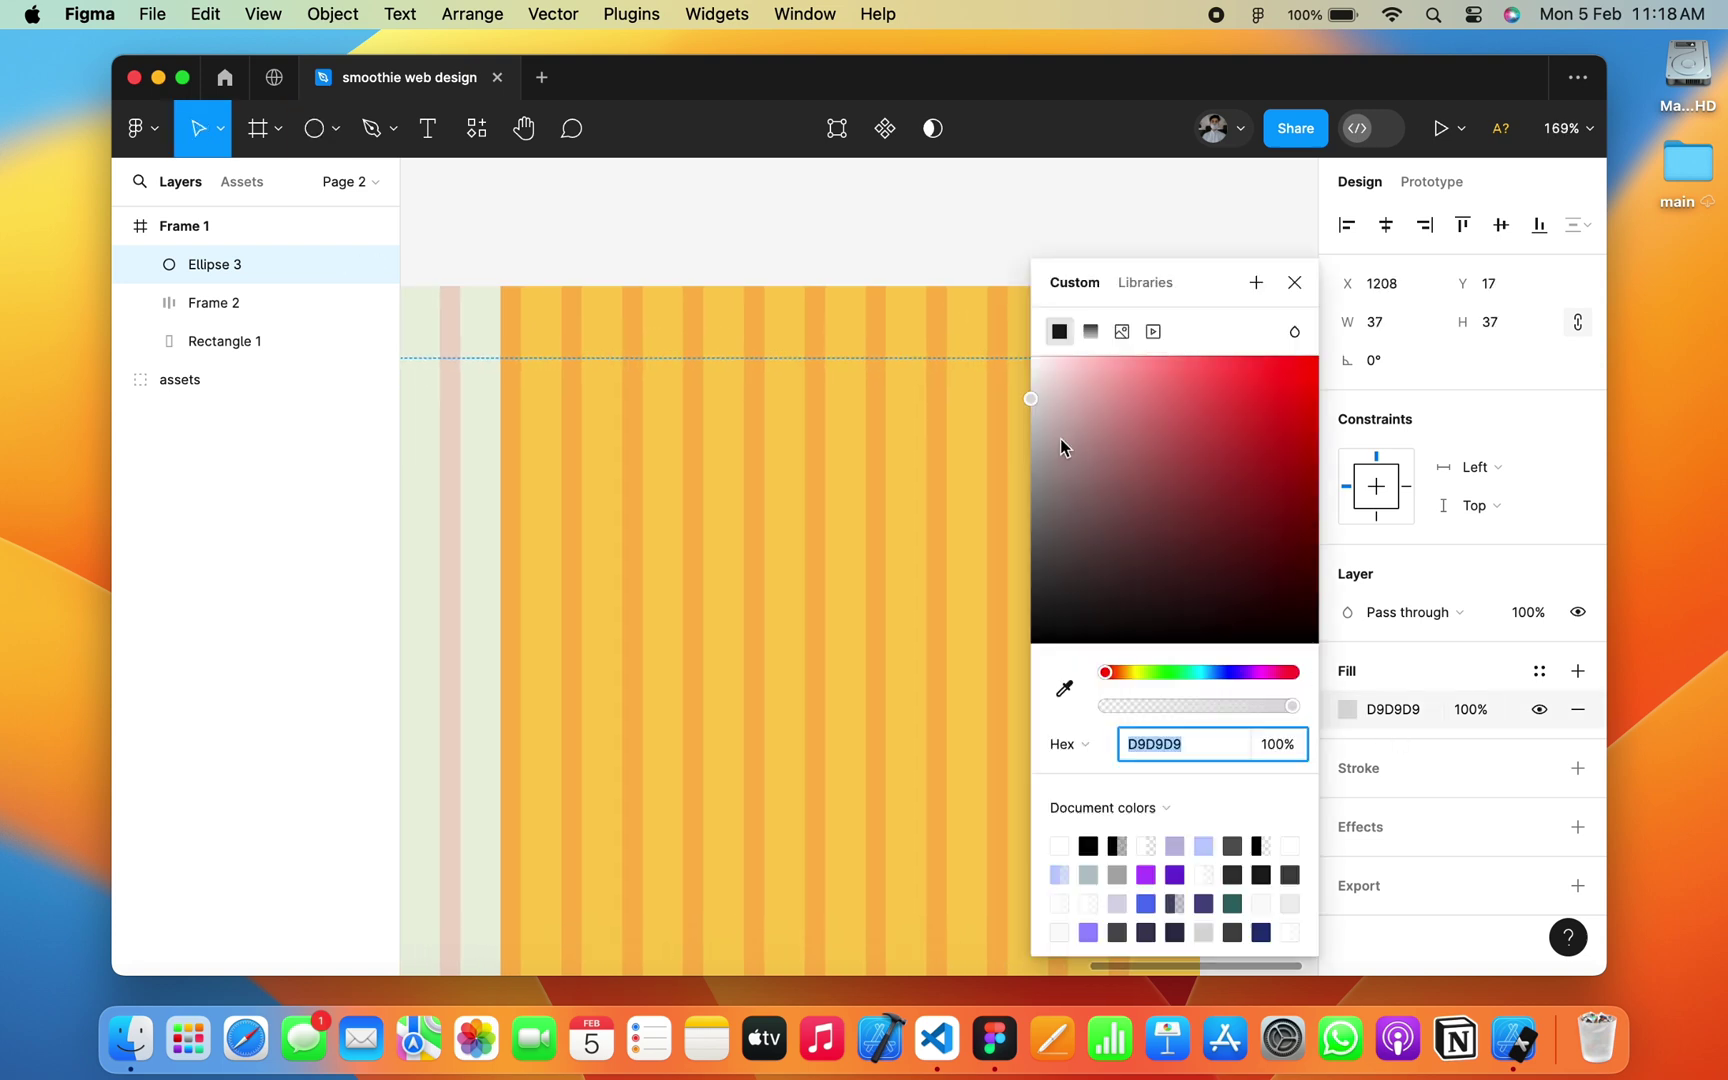
left_click(1039, 370)
left_click_drag(1039, 373, 1010, 362)
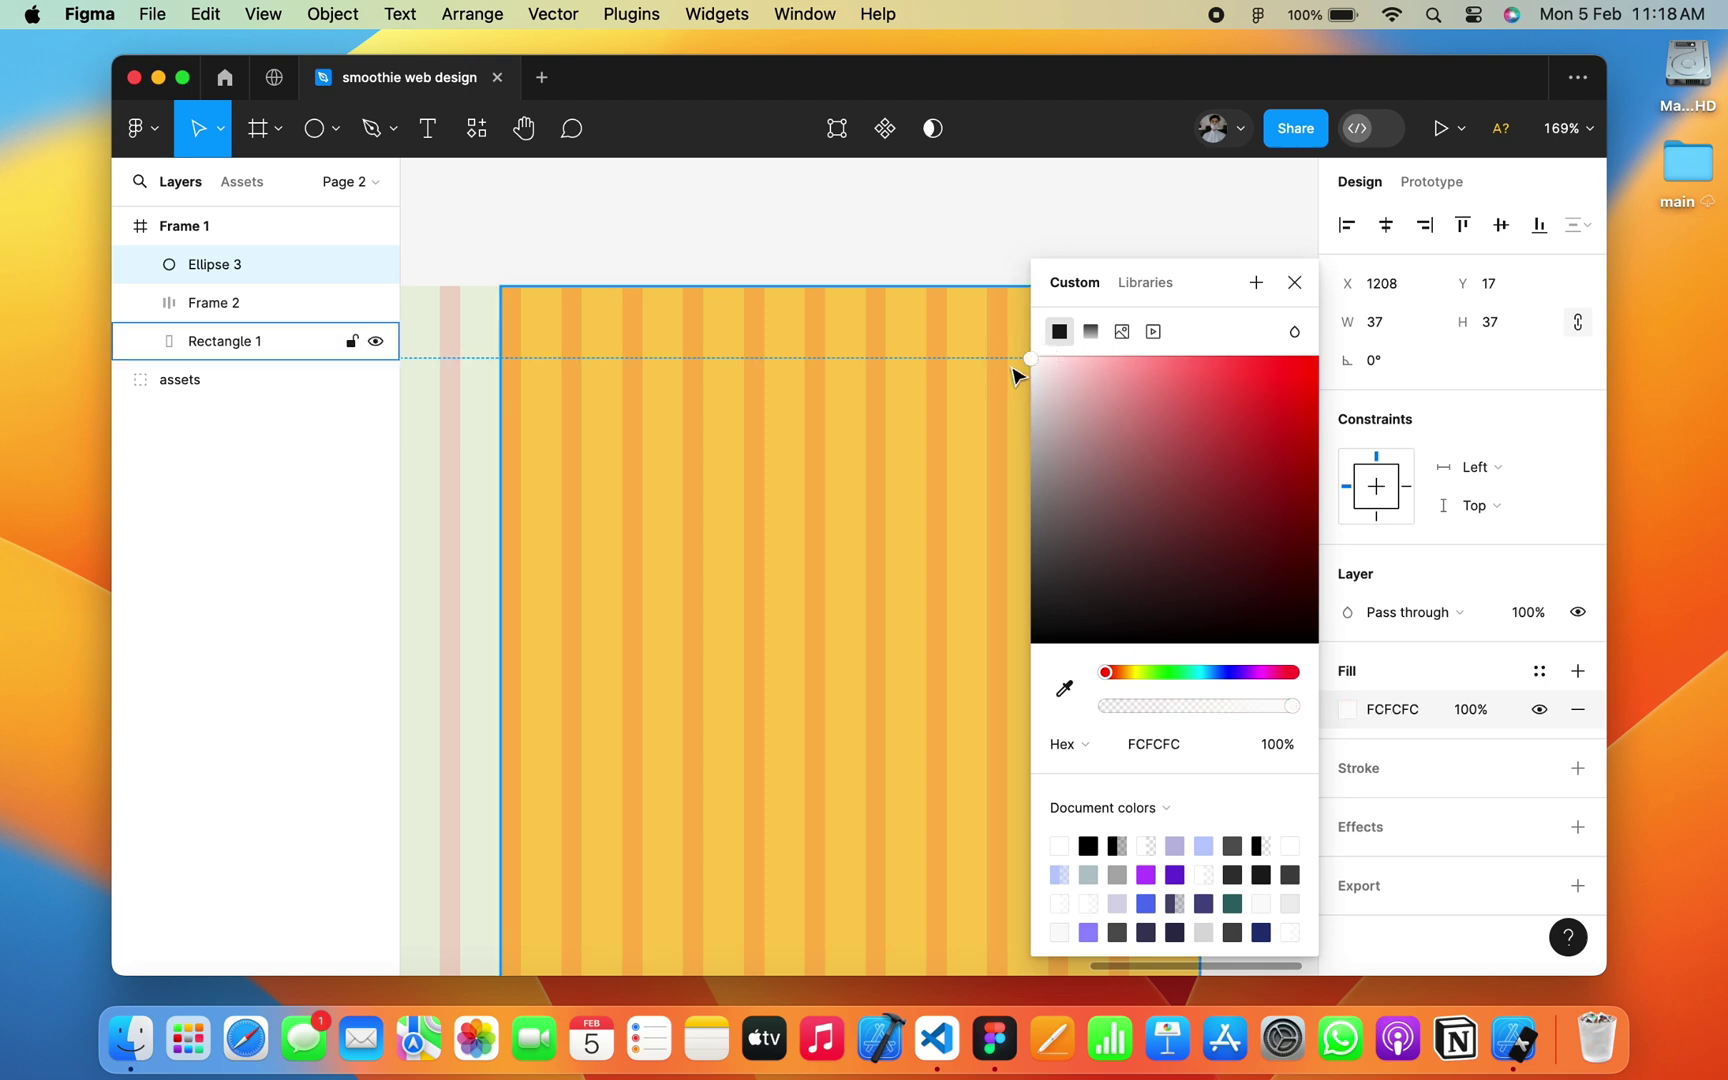
left_click(1294, 282)
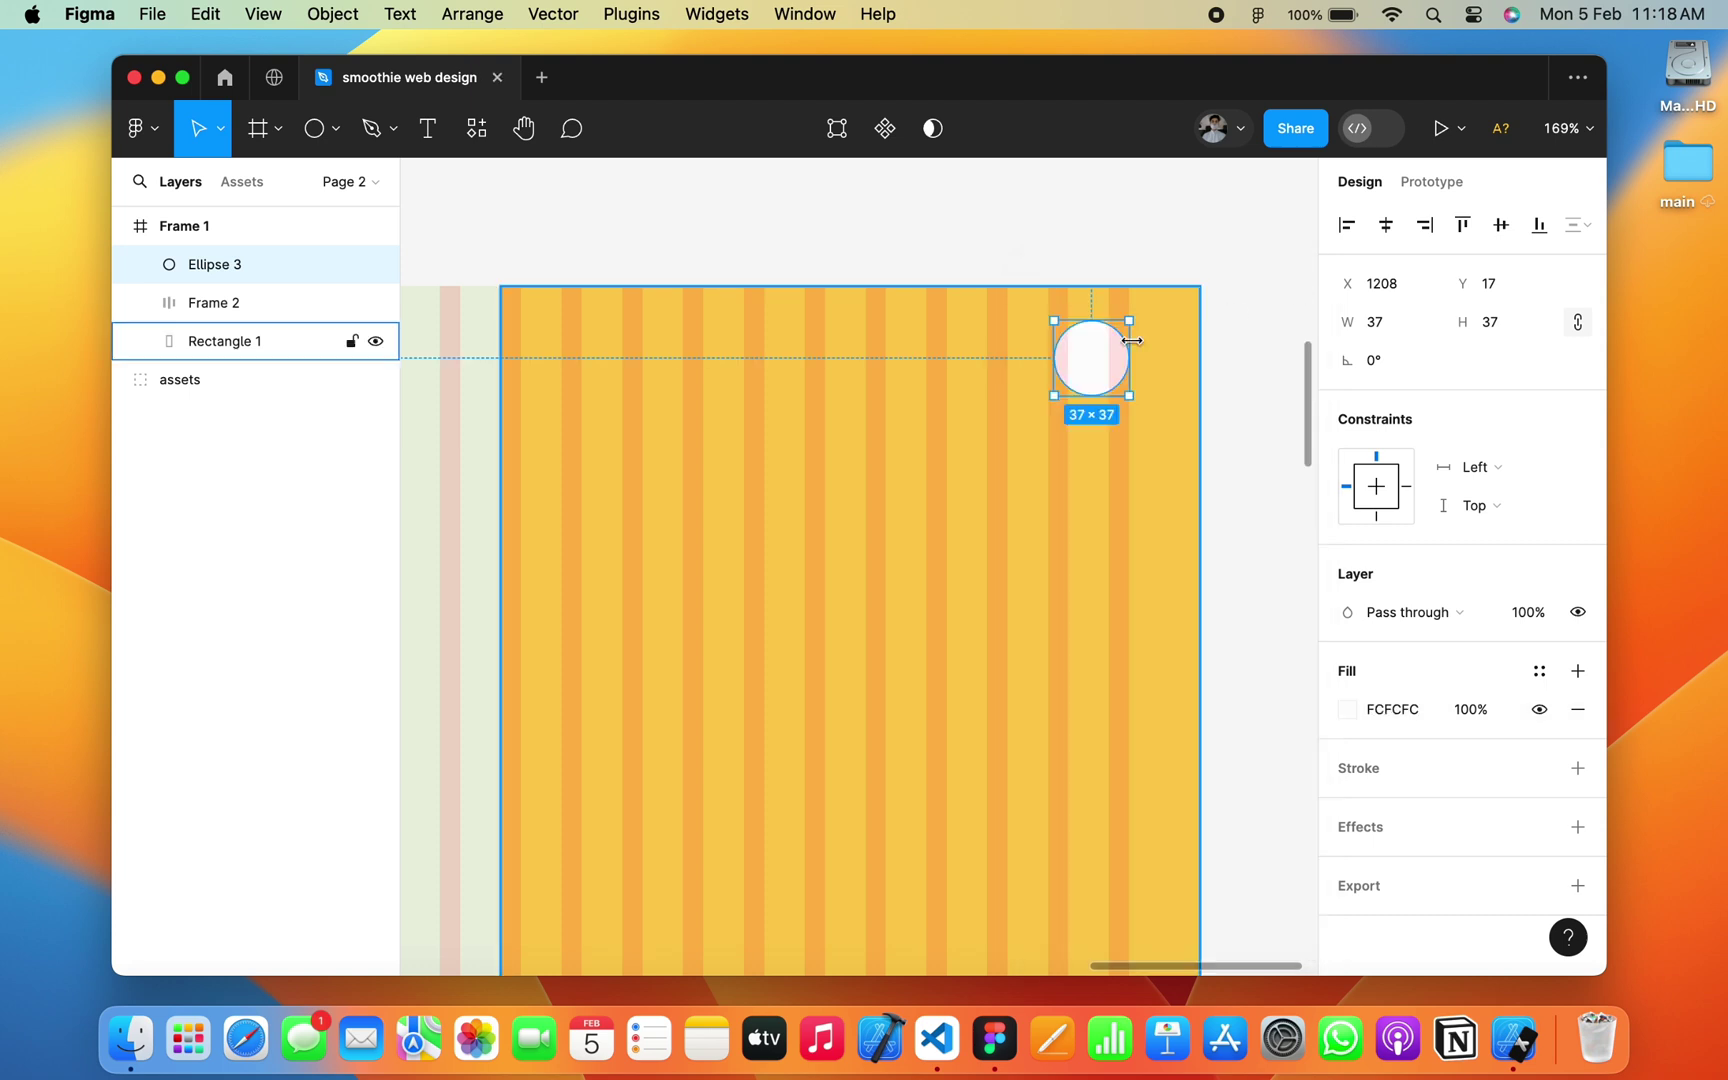
Step: Add a drop shadow with blur 40 to the circle
left_click(1577, 826)
left_click(1350, 865)
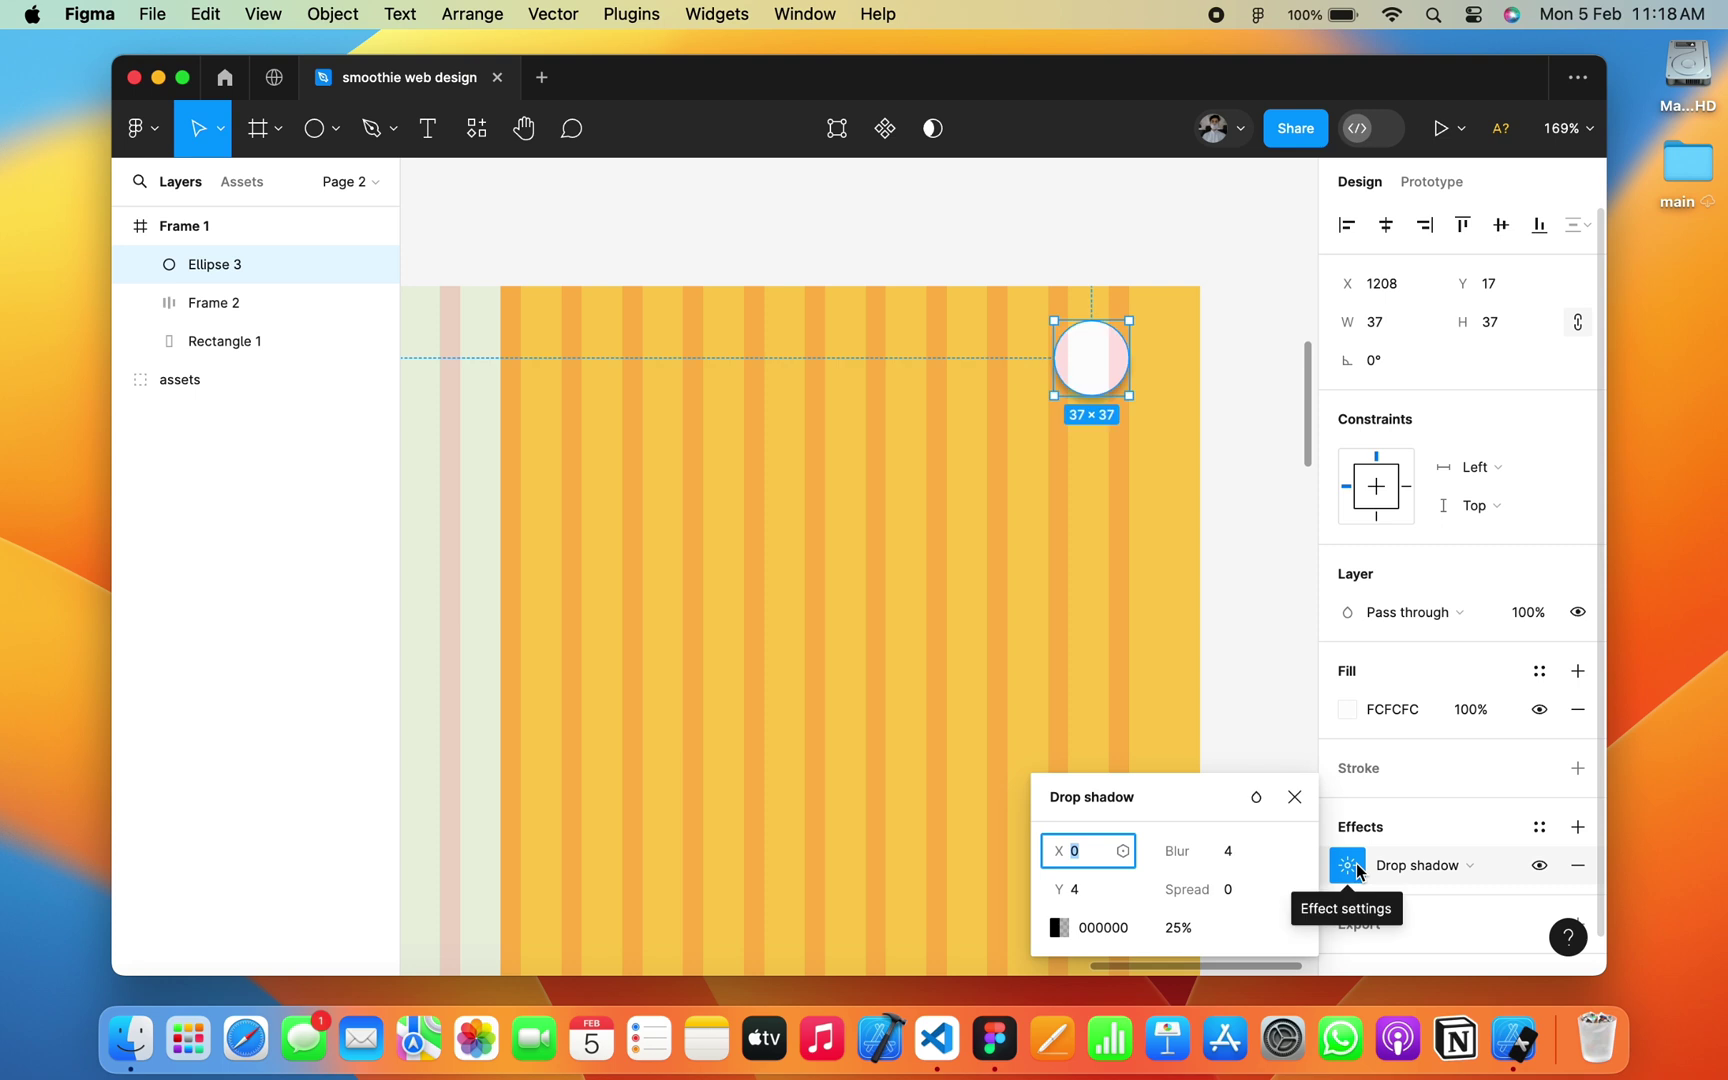
left_click(1236, 854)
type("0")
key("Return")
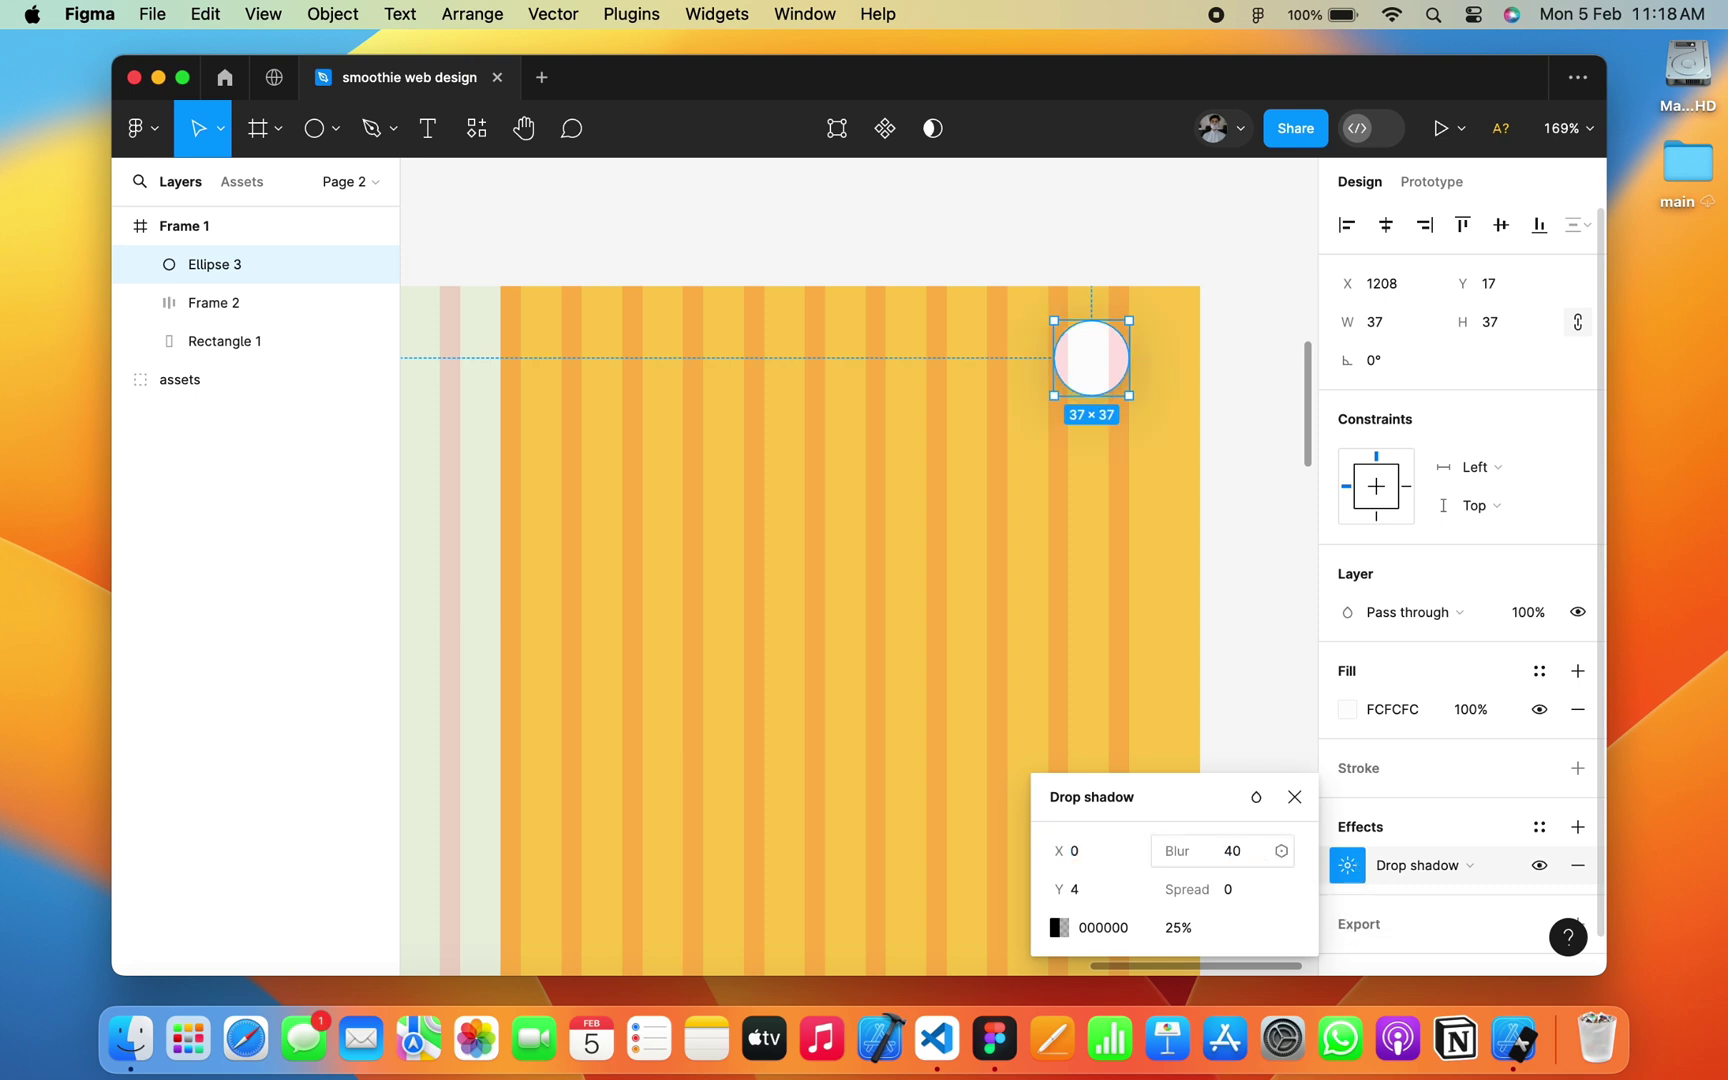
left_click(1295, 797)
left_click(1237, 580)
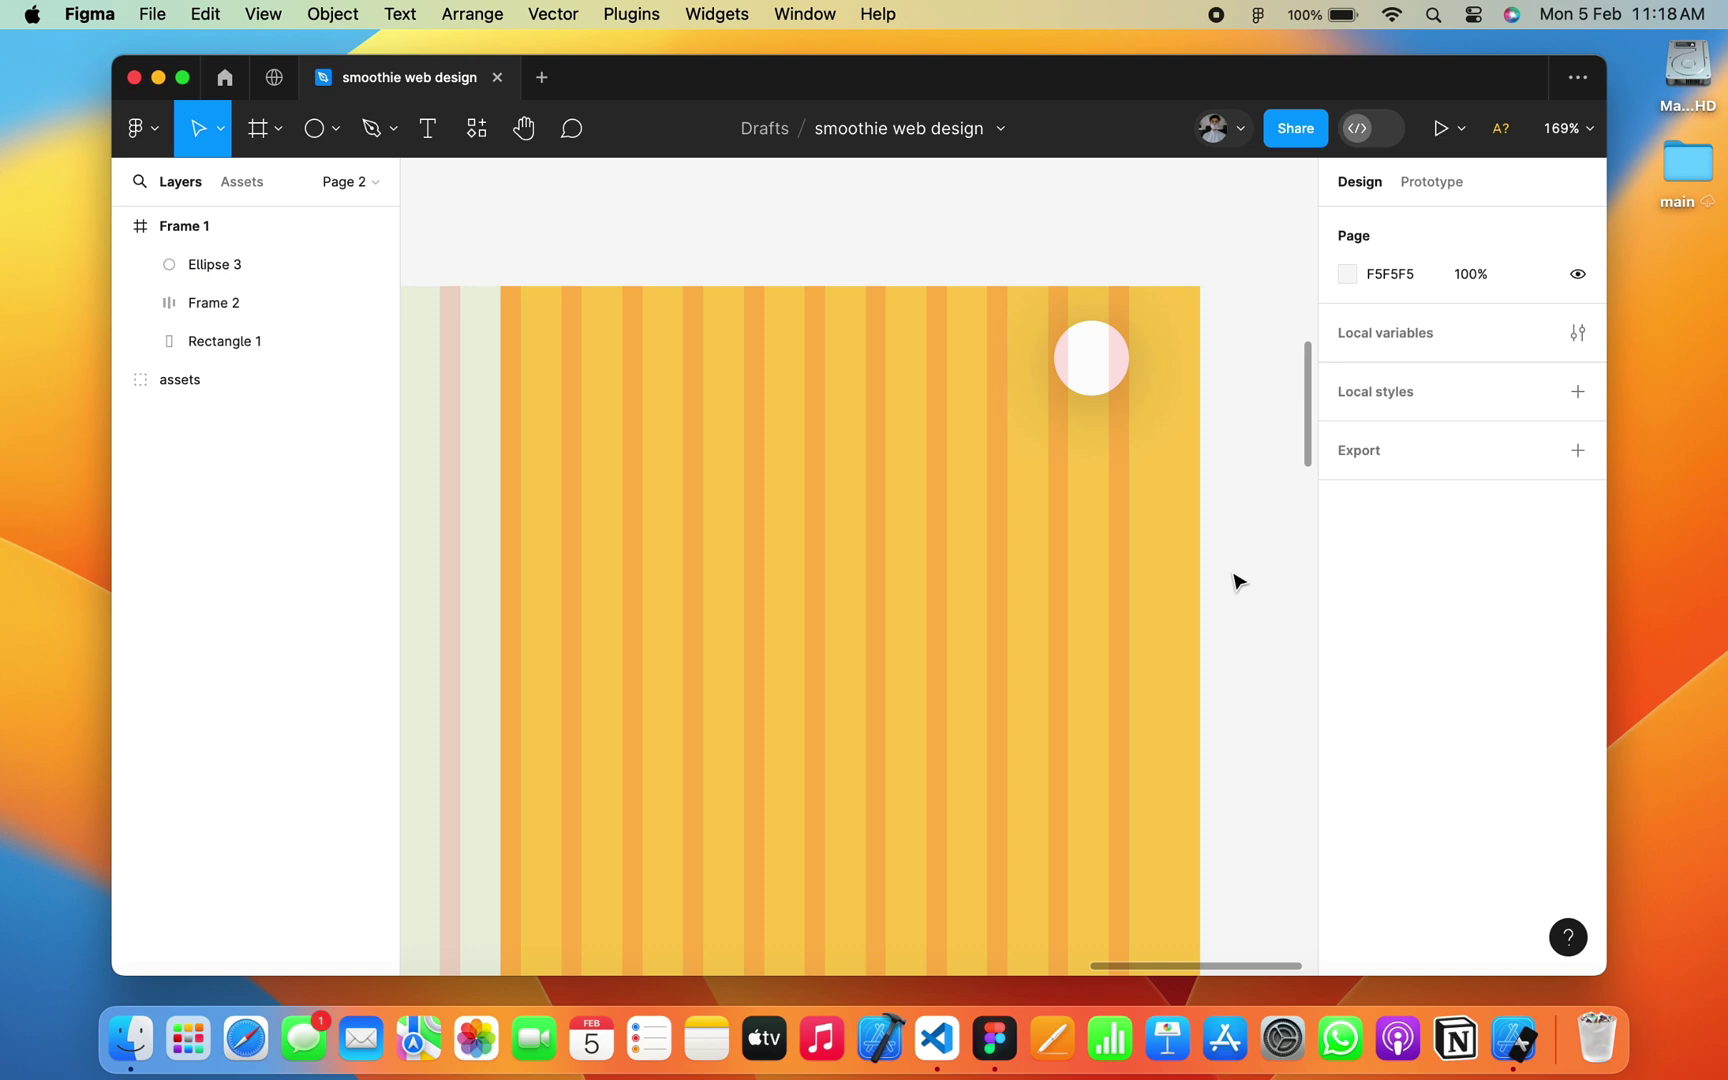
scroll(1213, 577, "right", 2)
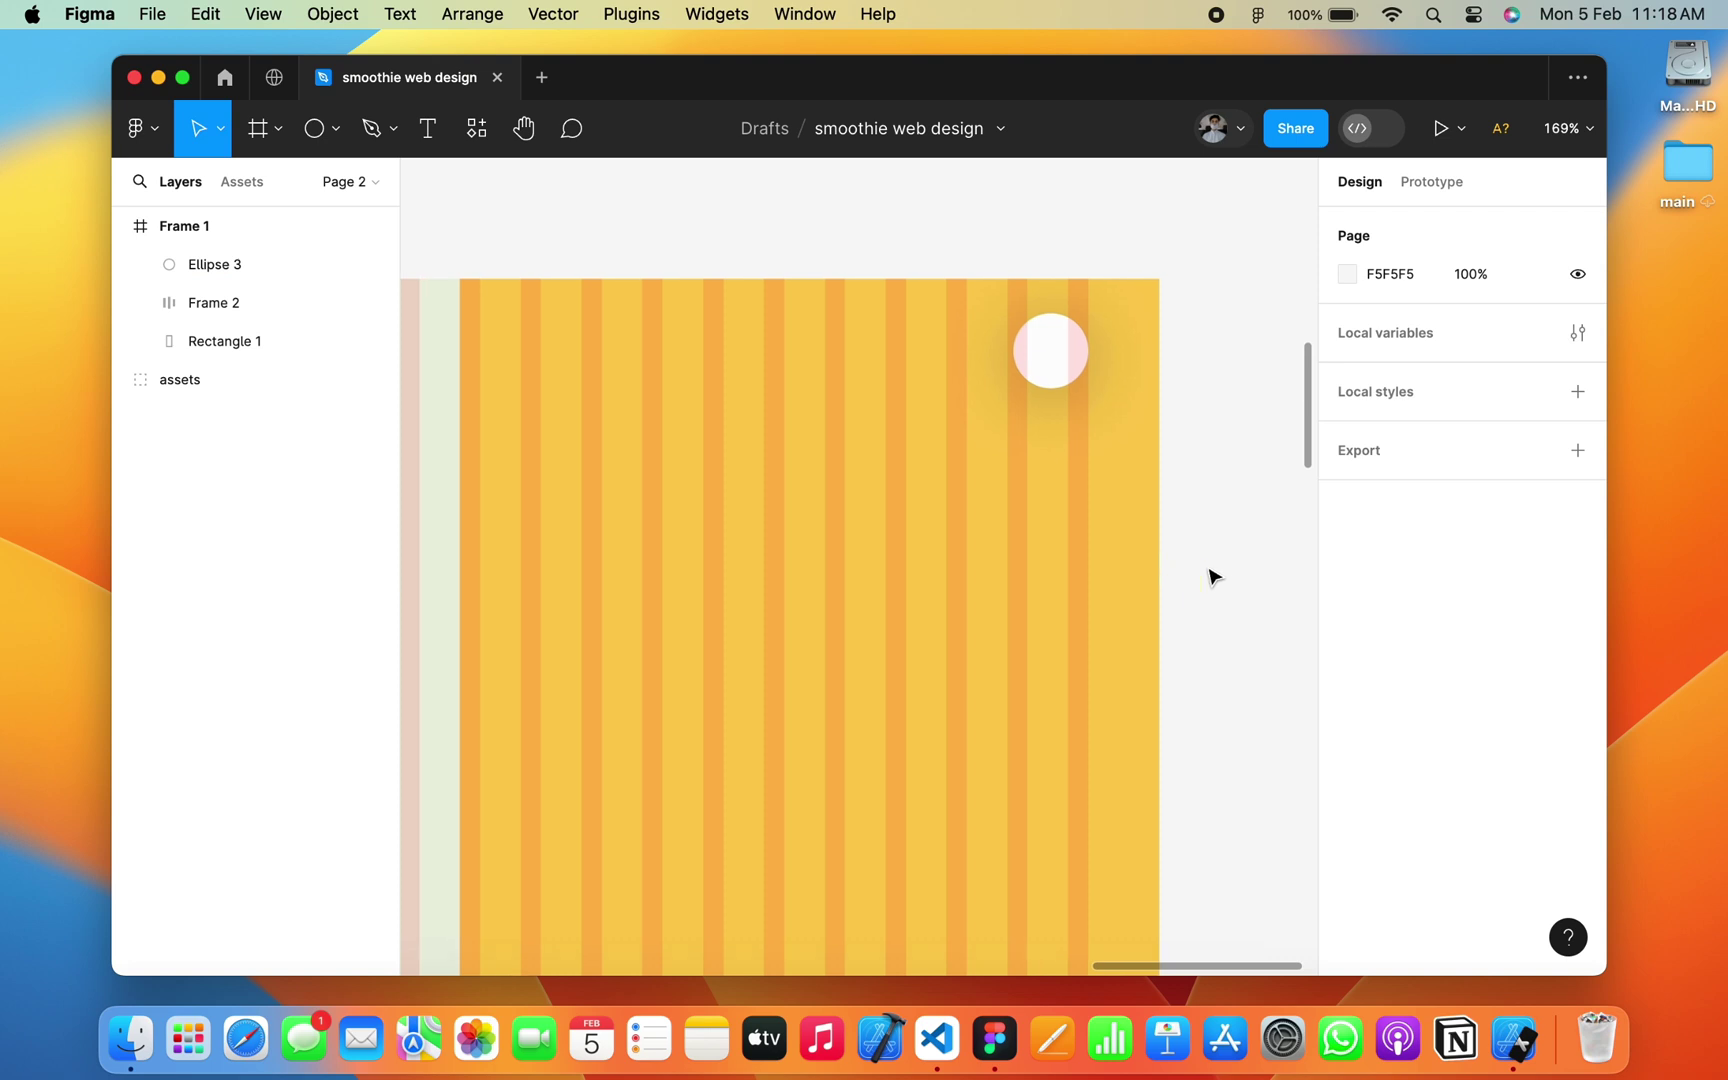
Step: Alt-drag the white circle to duplicate it and rename the Ellipse 4 copy 'profile pic'
left_click(1080, 378)
left_click_drag(1080, 378, 1075, 380)
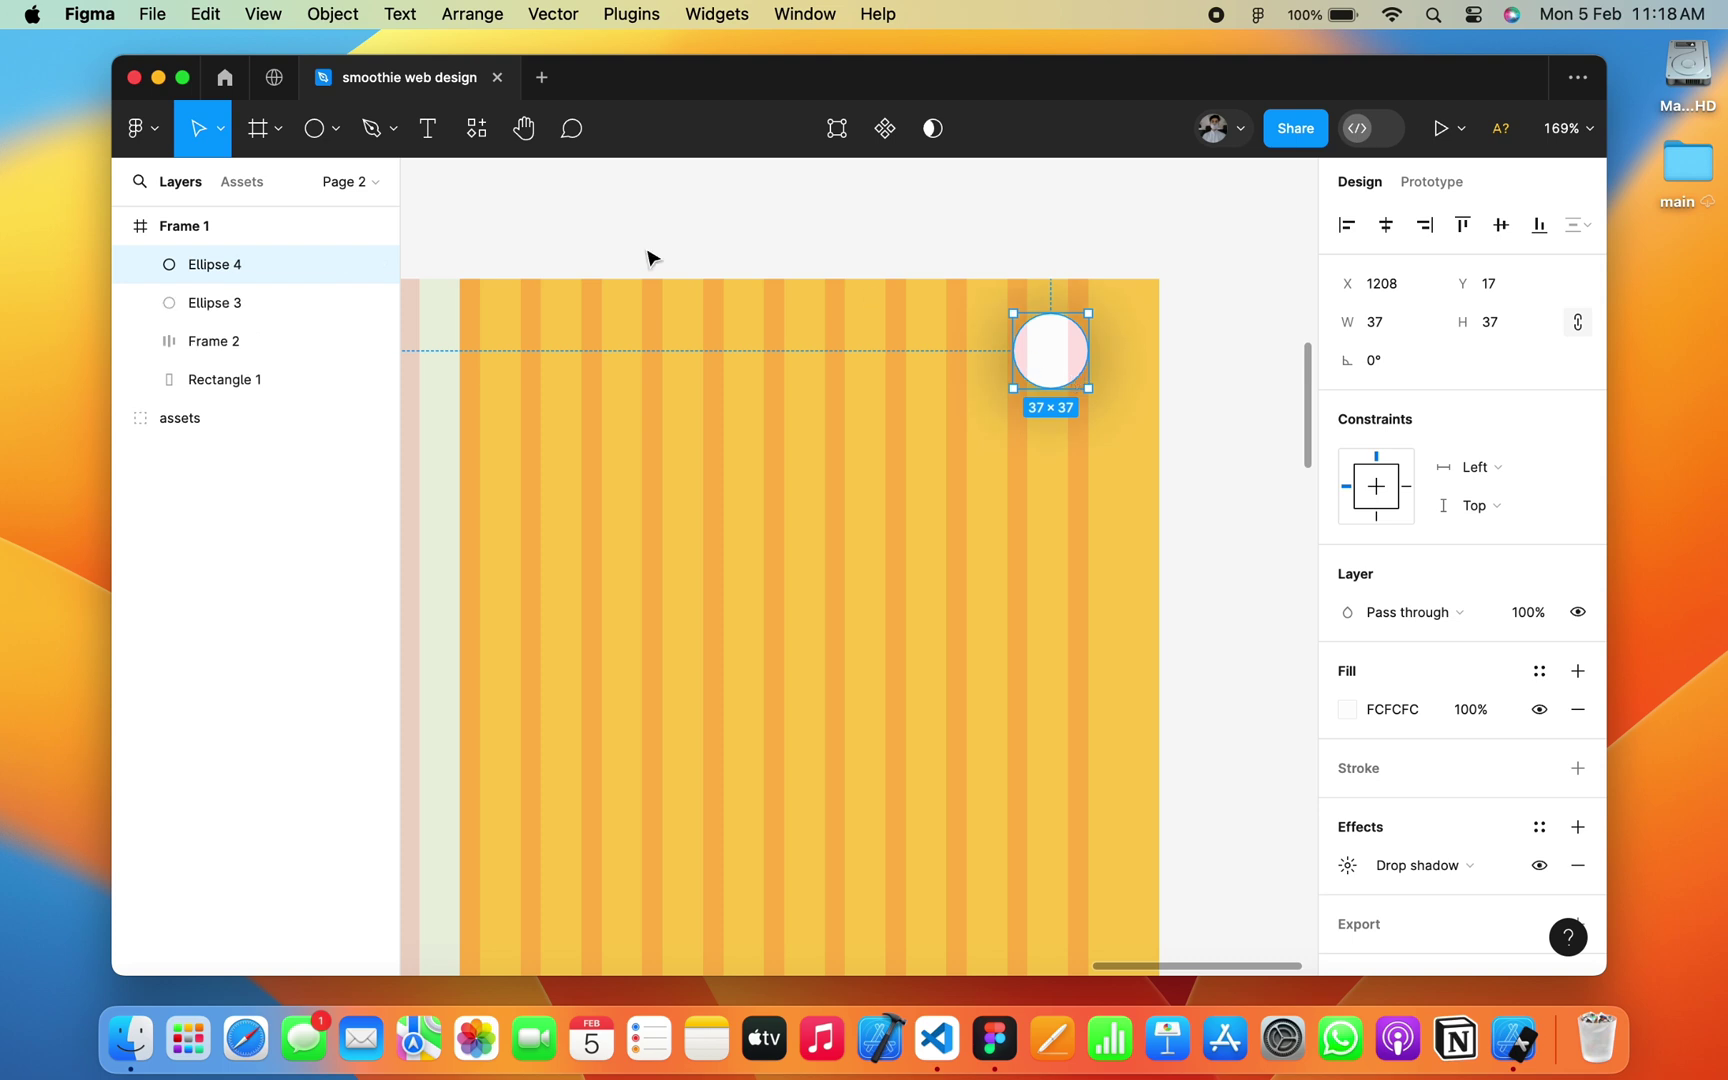
double_click(226, 304)
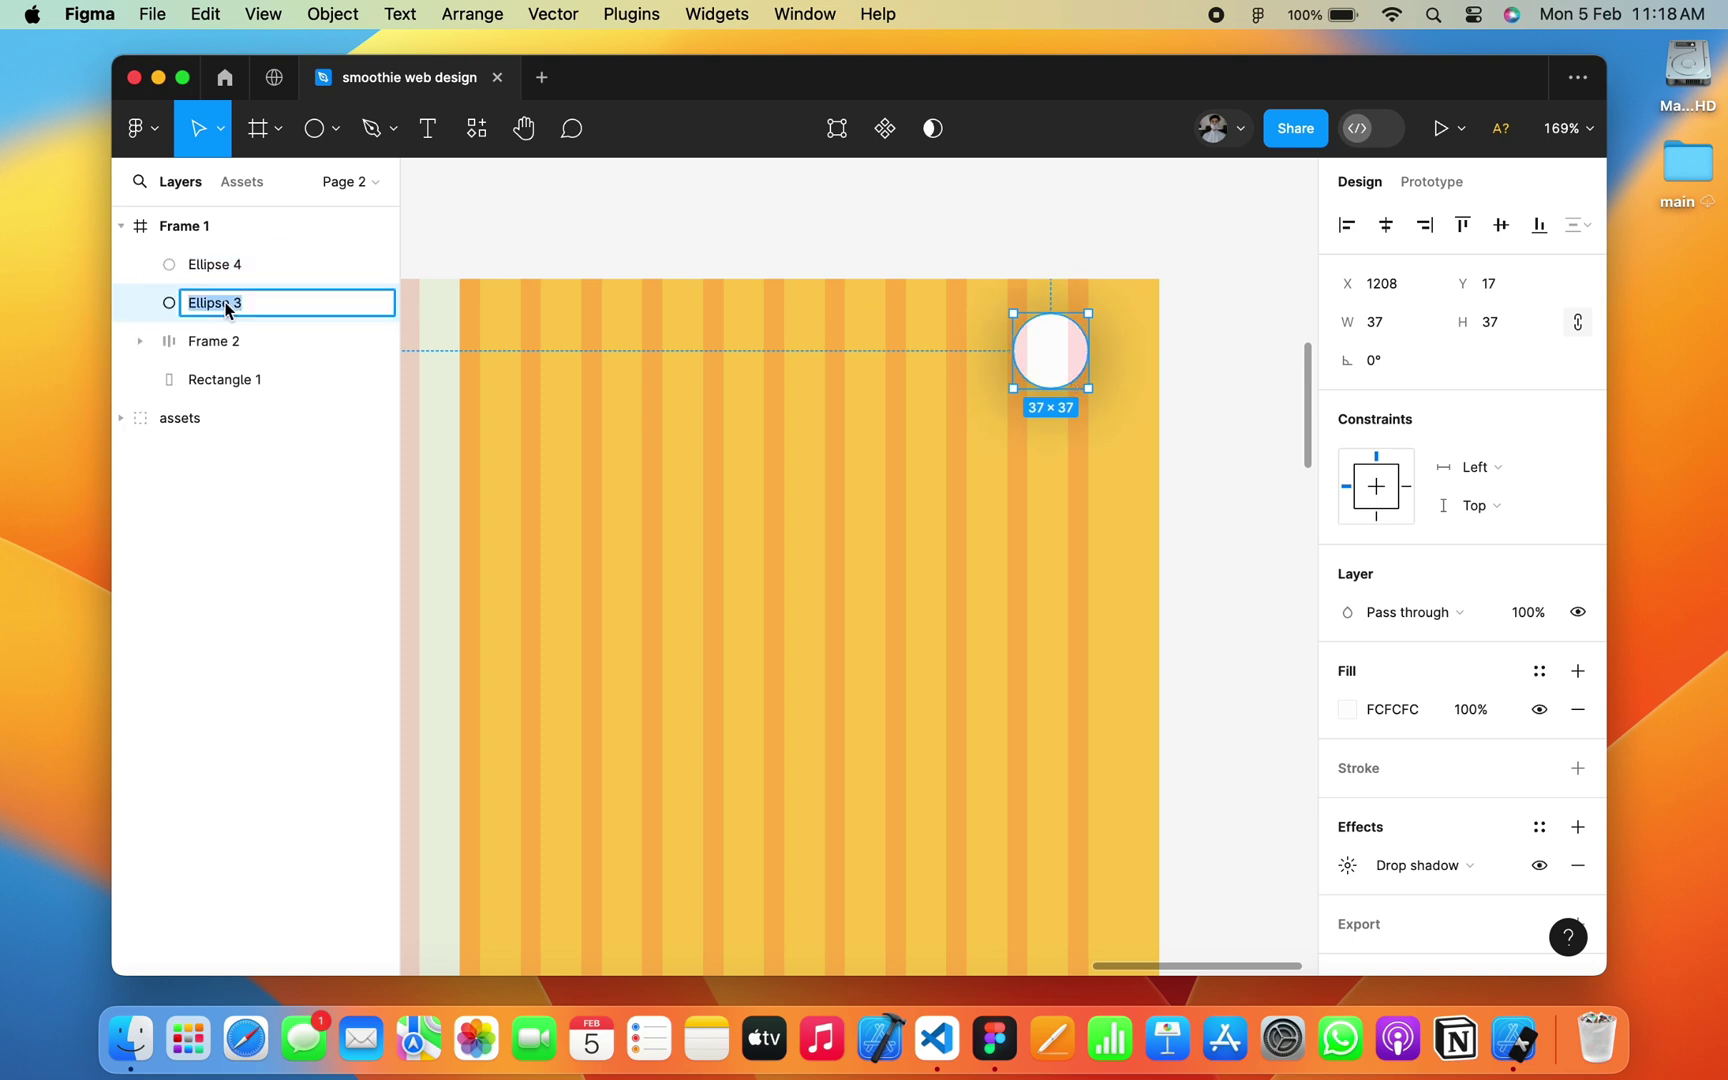
double_click(230, 265)
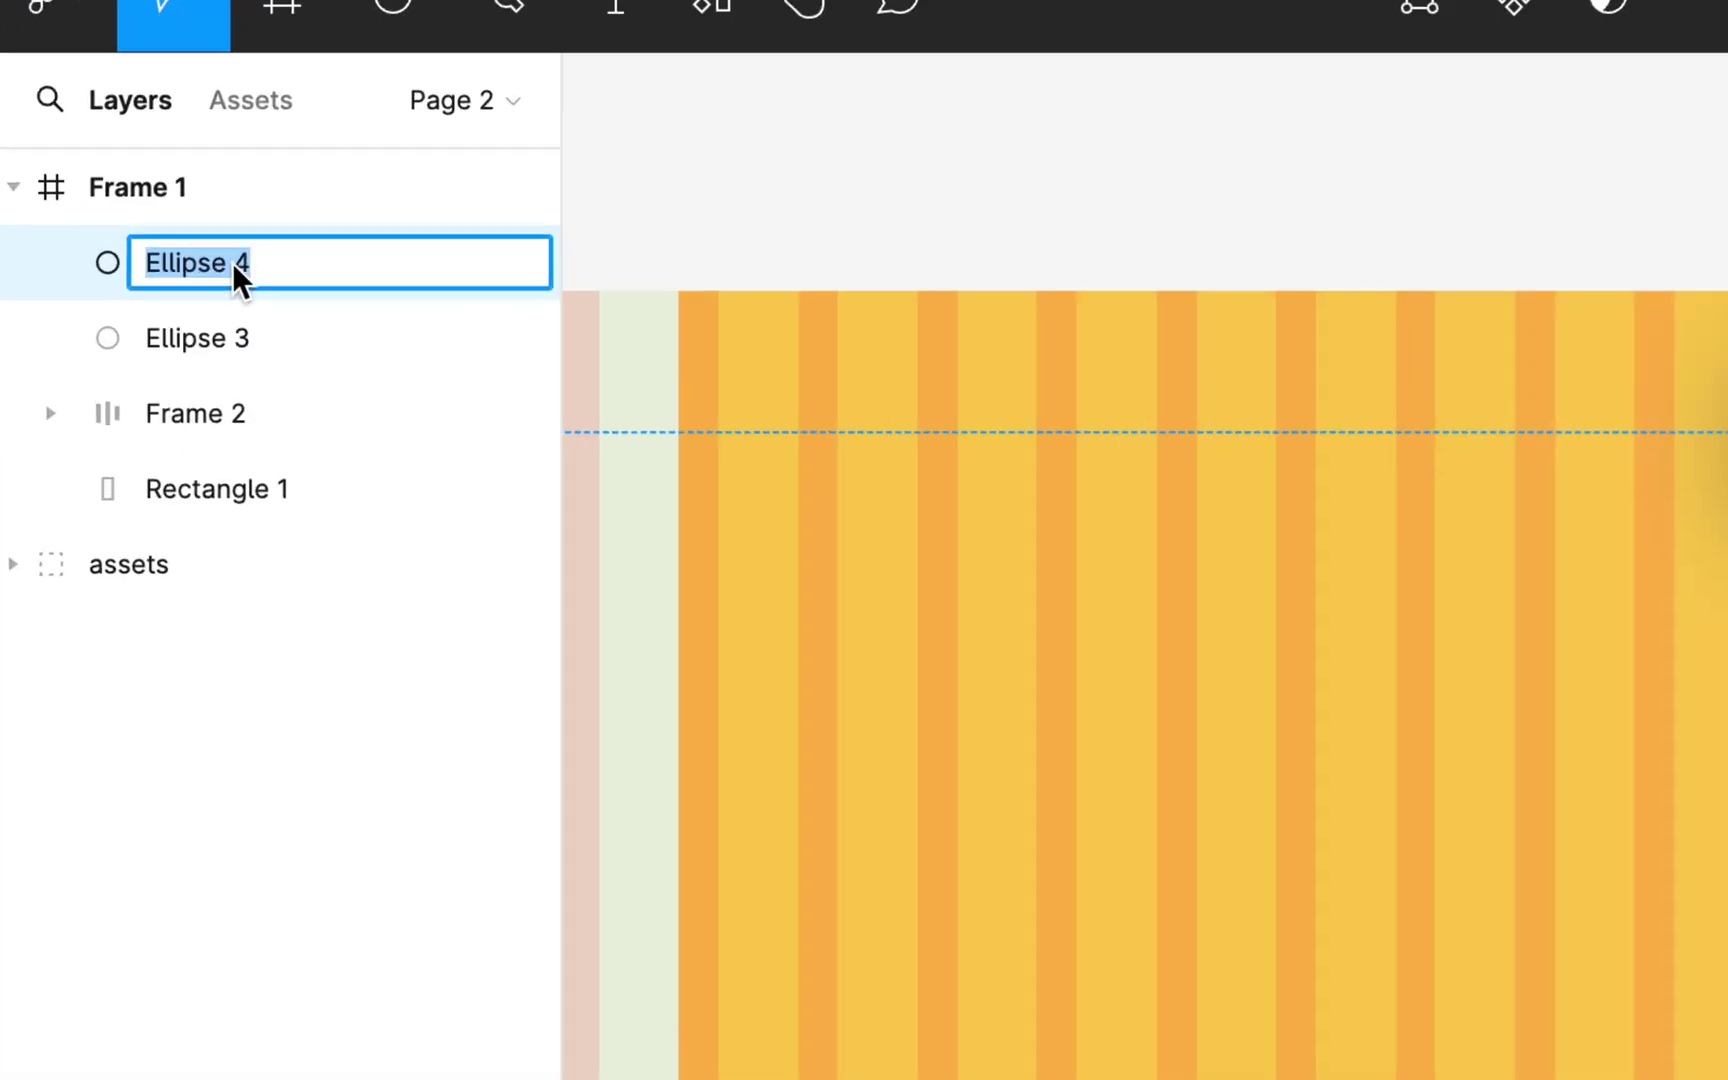
type("profile pic")
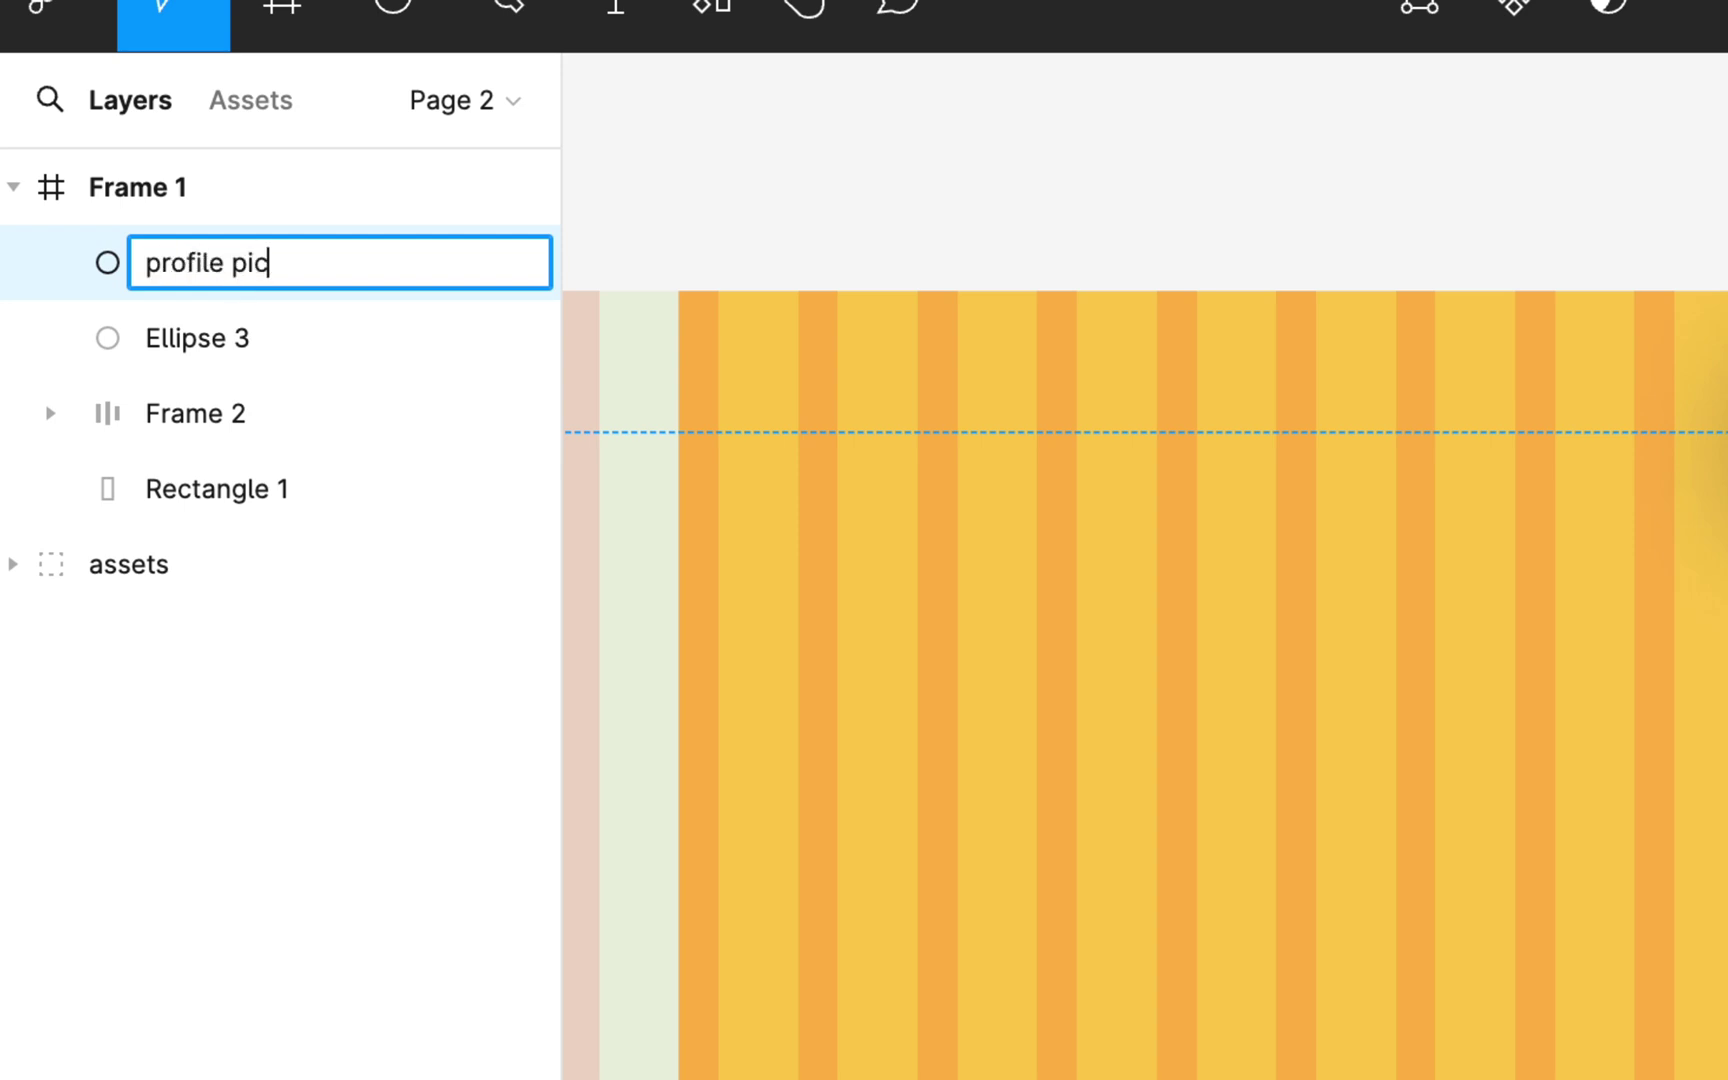
key("Return")
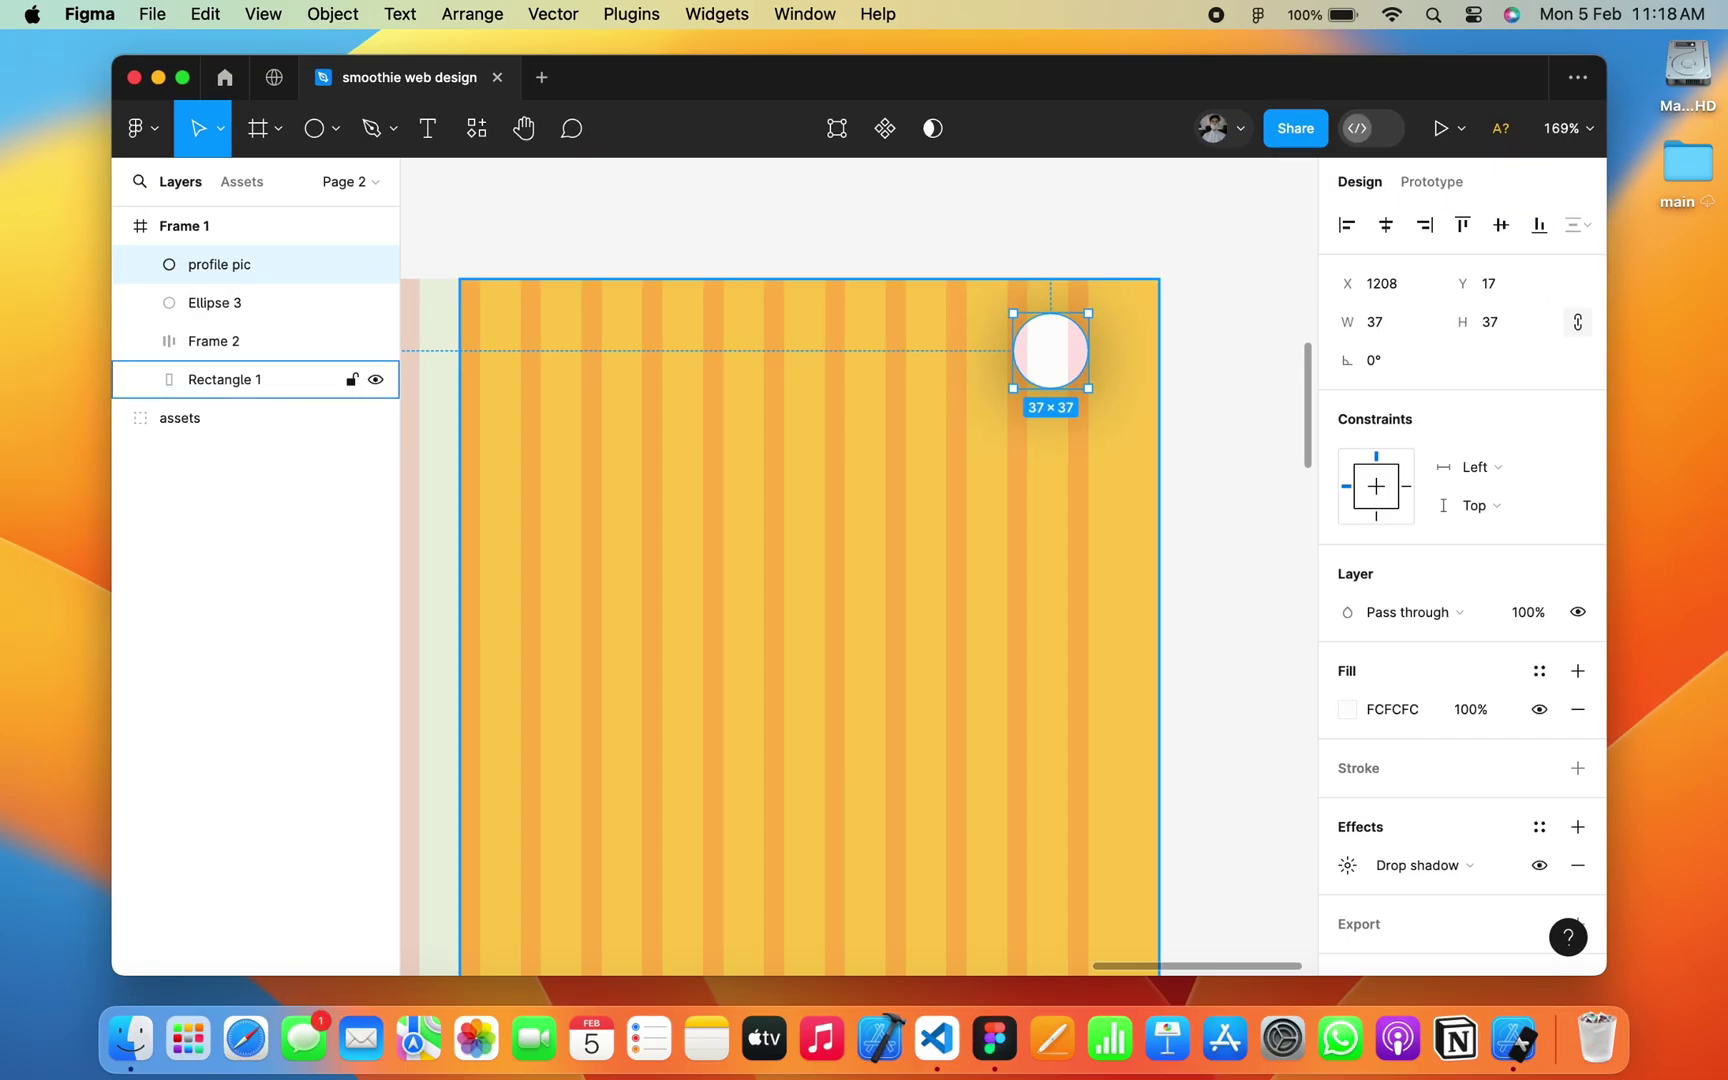
left_click(224, 379)
left_click(220, 264)
left_click(224, 379)
Step: Choose the portrait photo from Downloads to place, using Shift+Cmd+K
key("super+shift+k")
scroll(937, 545, "down", 3)
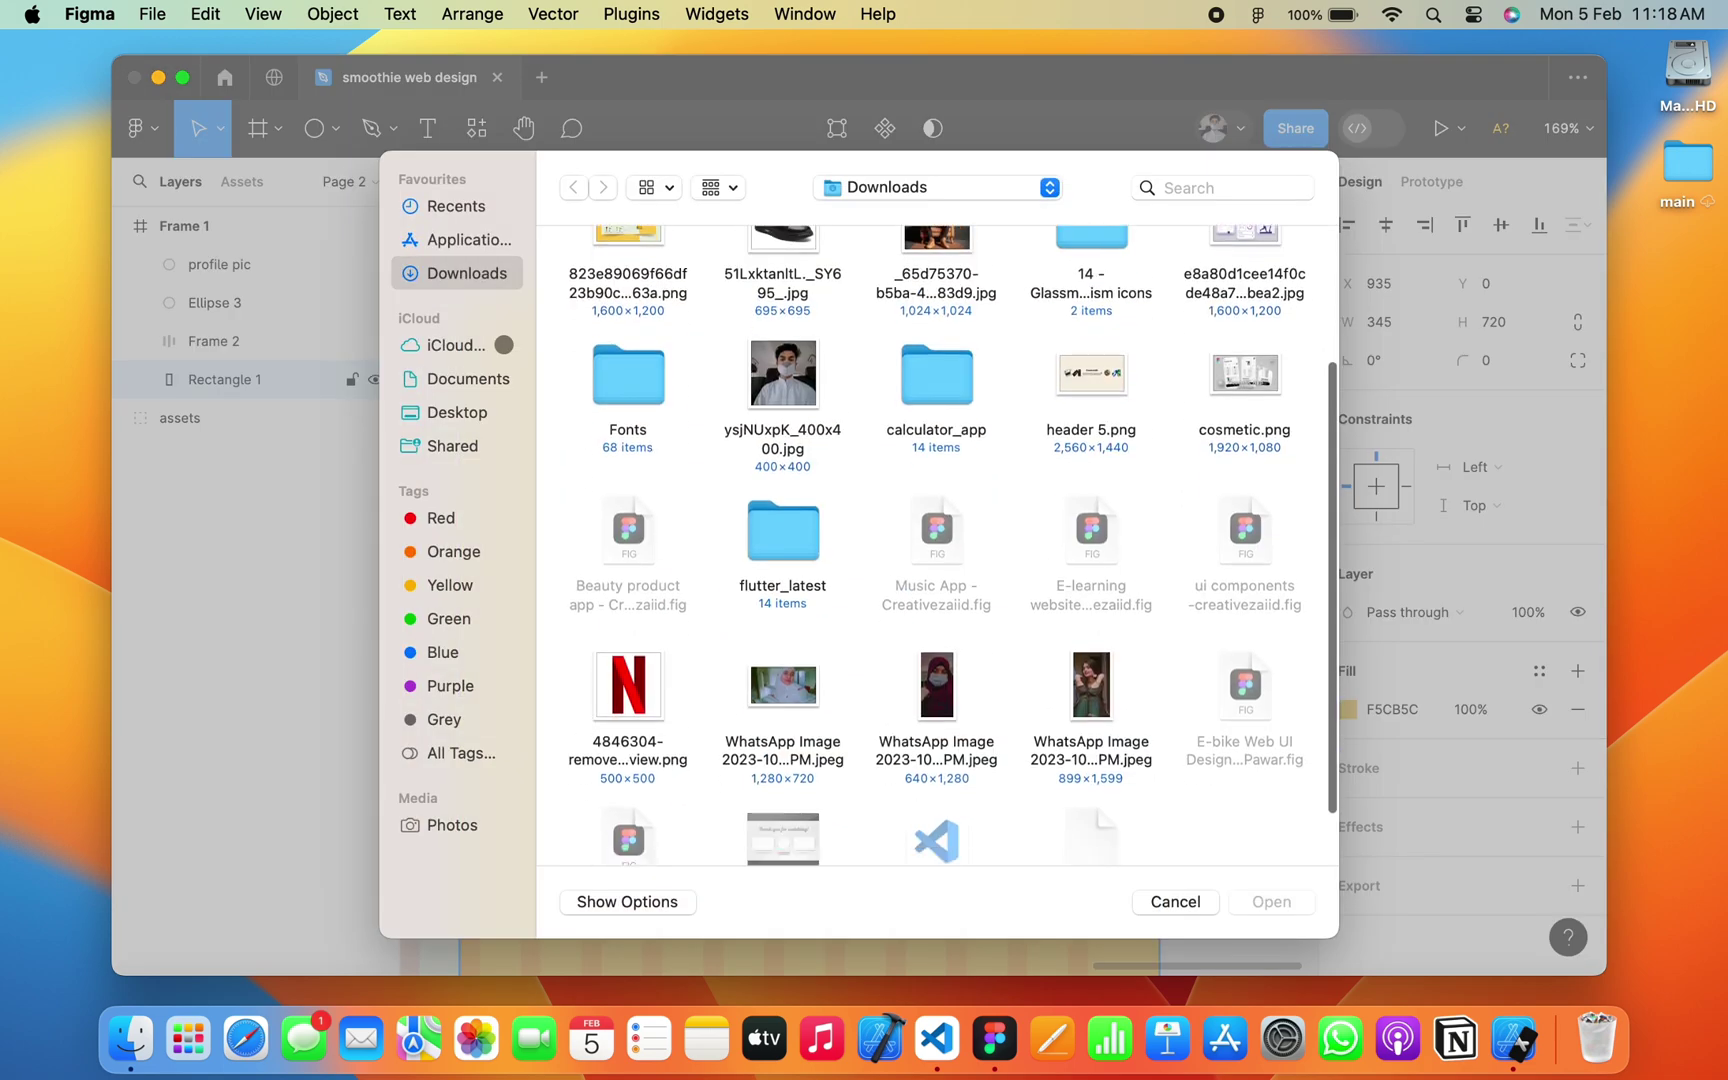
scroll(937, 545, "down", 3)
scroll(937, 545, "up", 5)
scroll(937, 545, "down", 3)
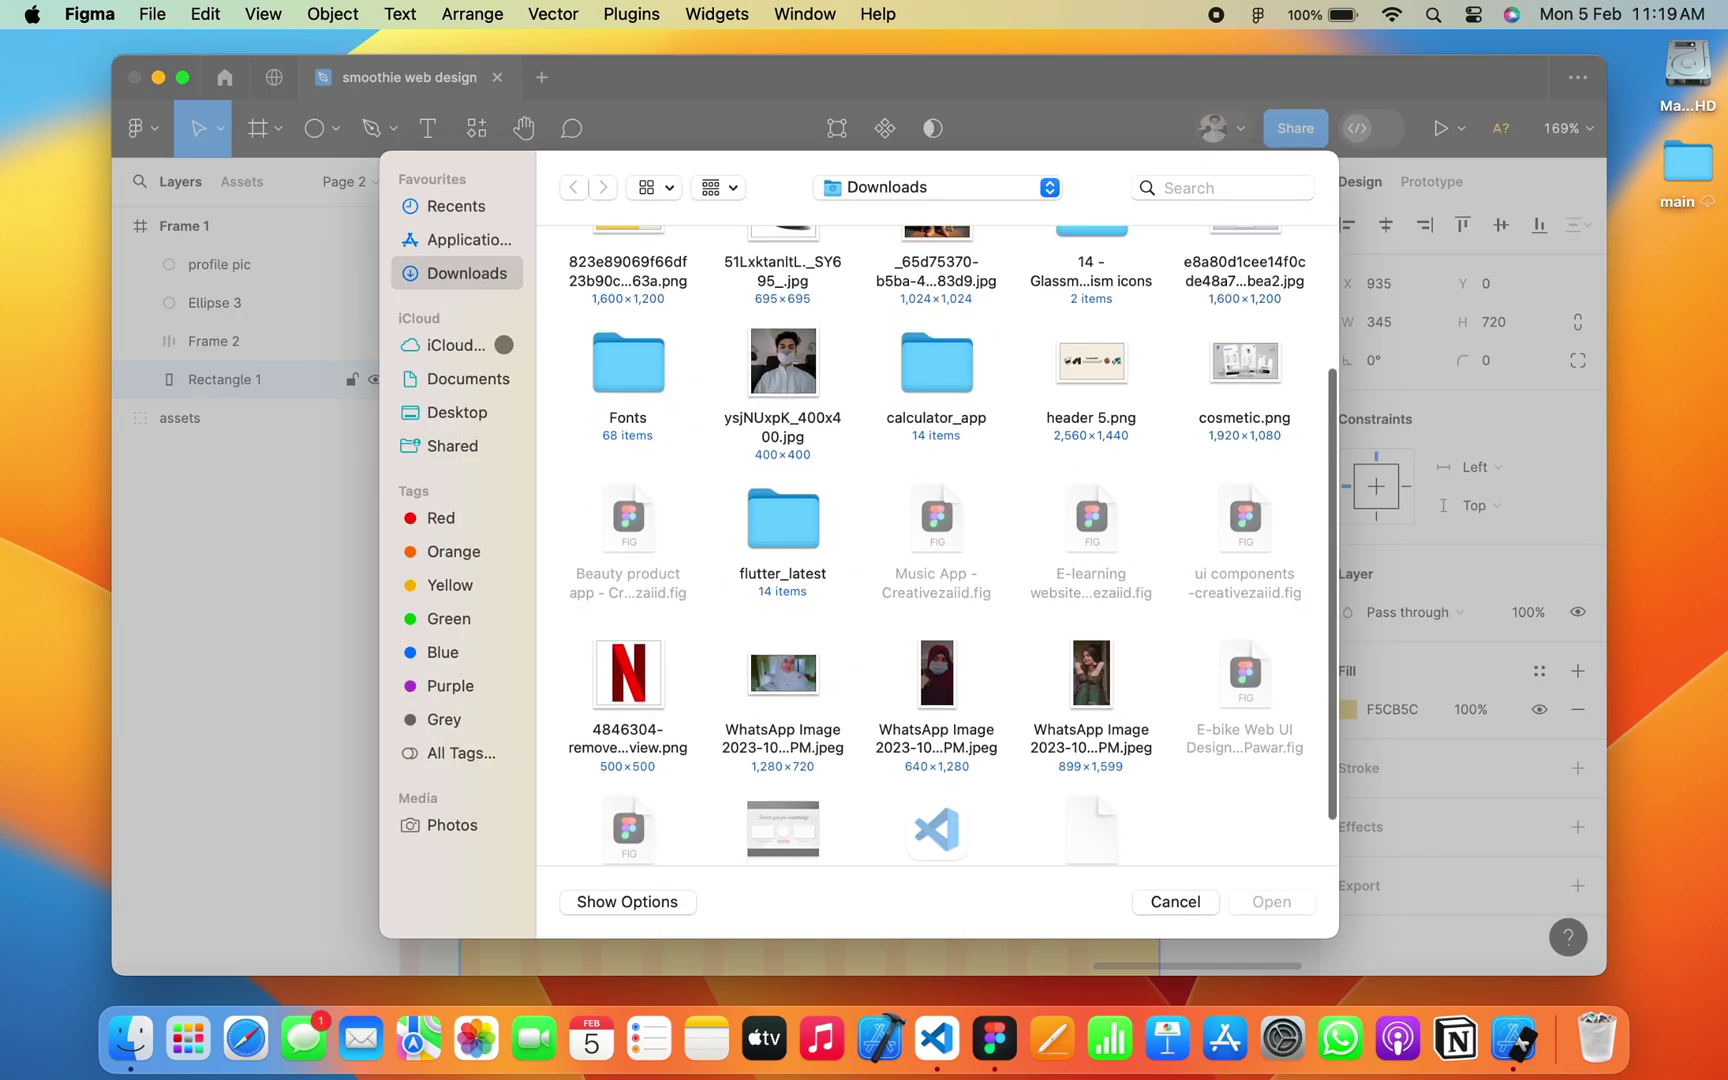
scroll(937, 545, "down", 2)
scroll(937, 545, "up", 5)
left_click(937, 477)
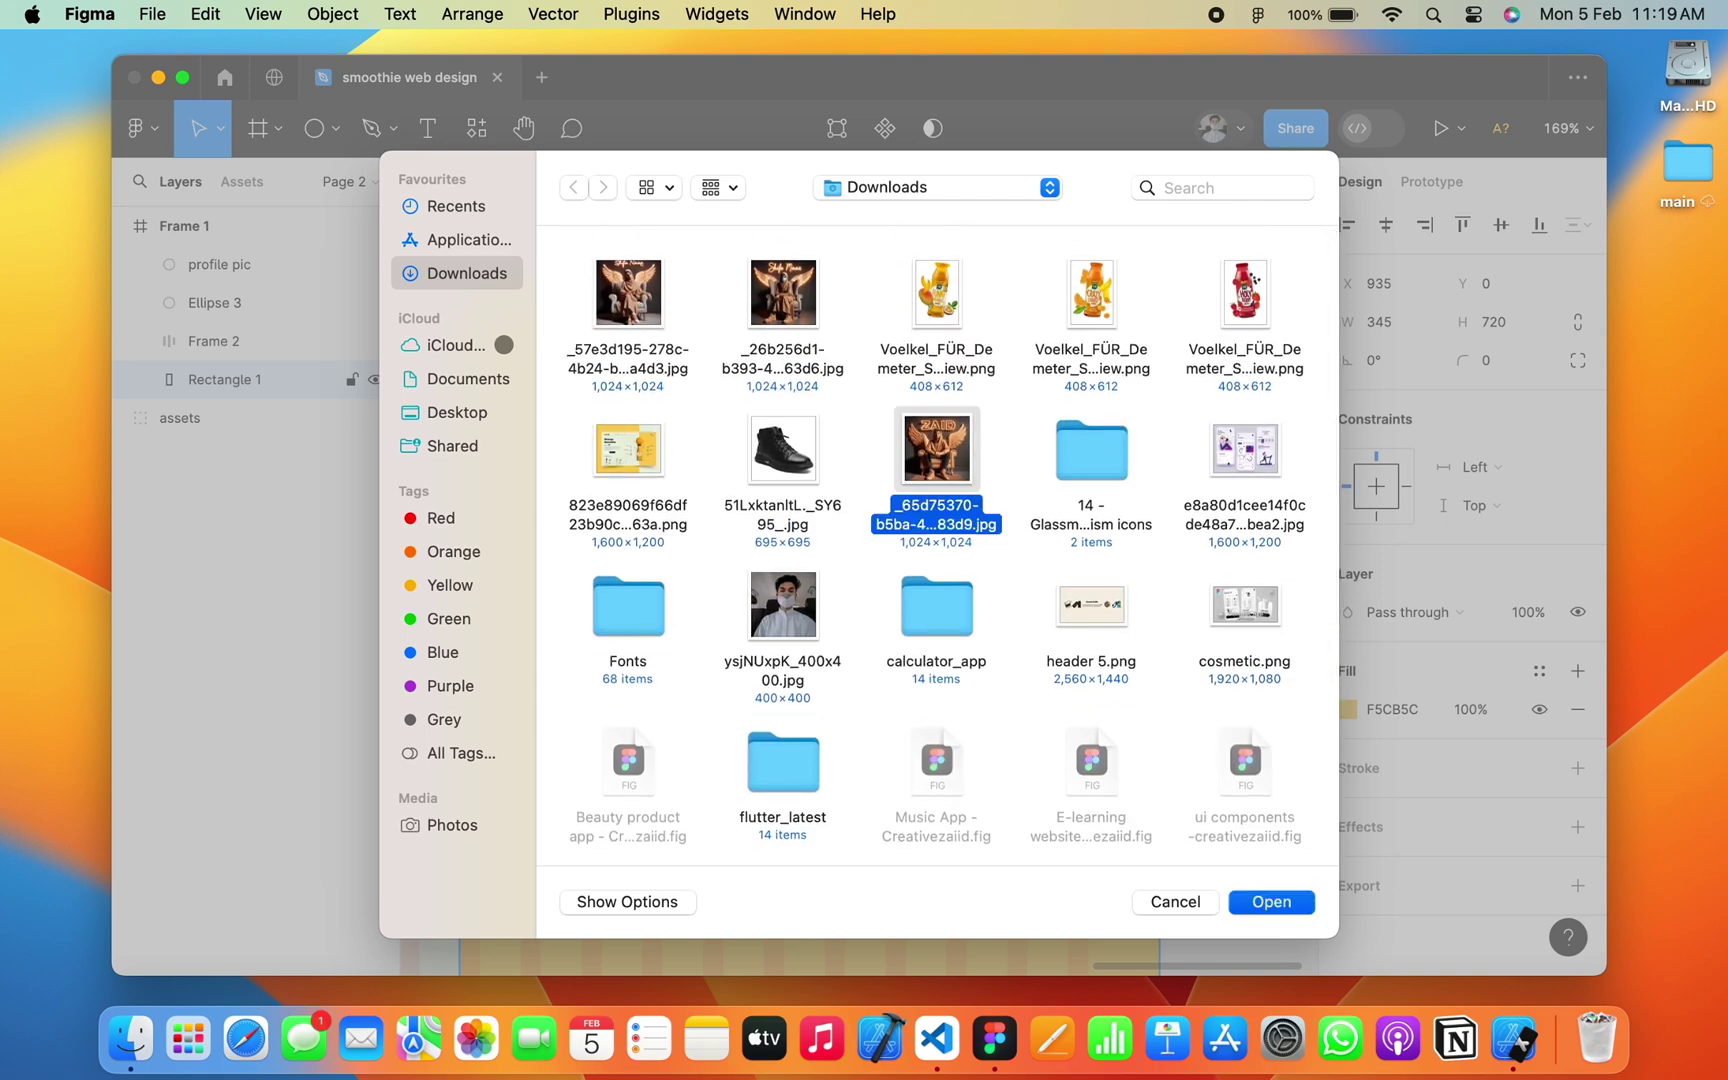
key("Return")
Step: Place the photo at 37×37 over the circle and select it with profile pic
left_click(1125, 350)
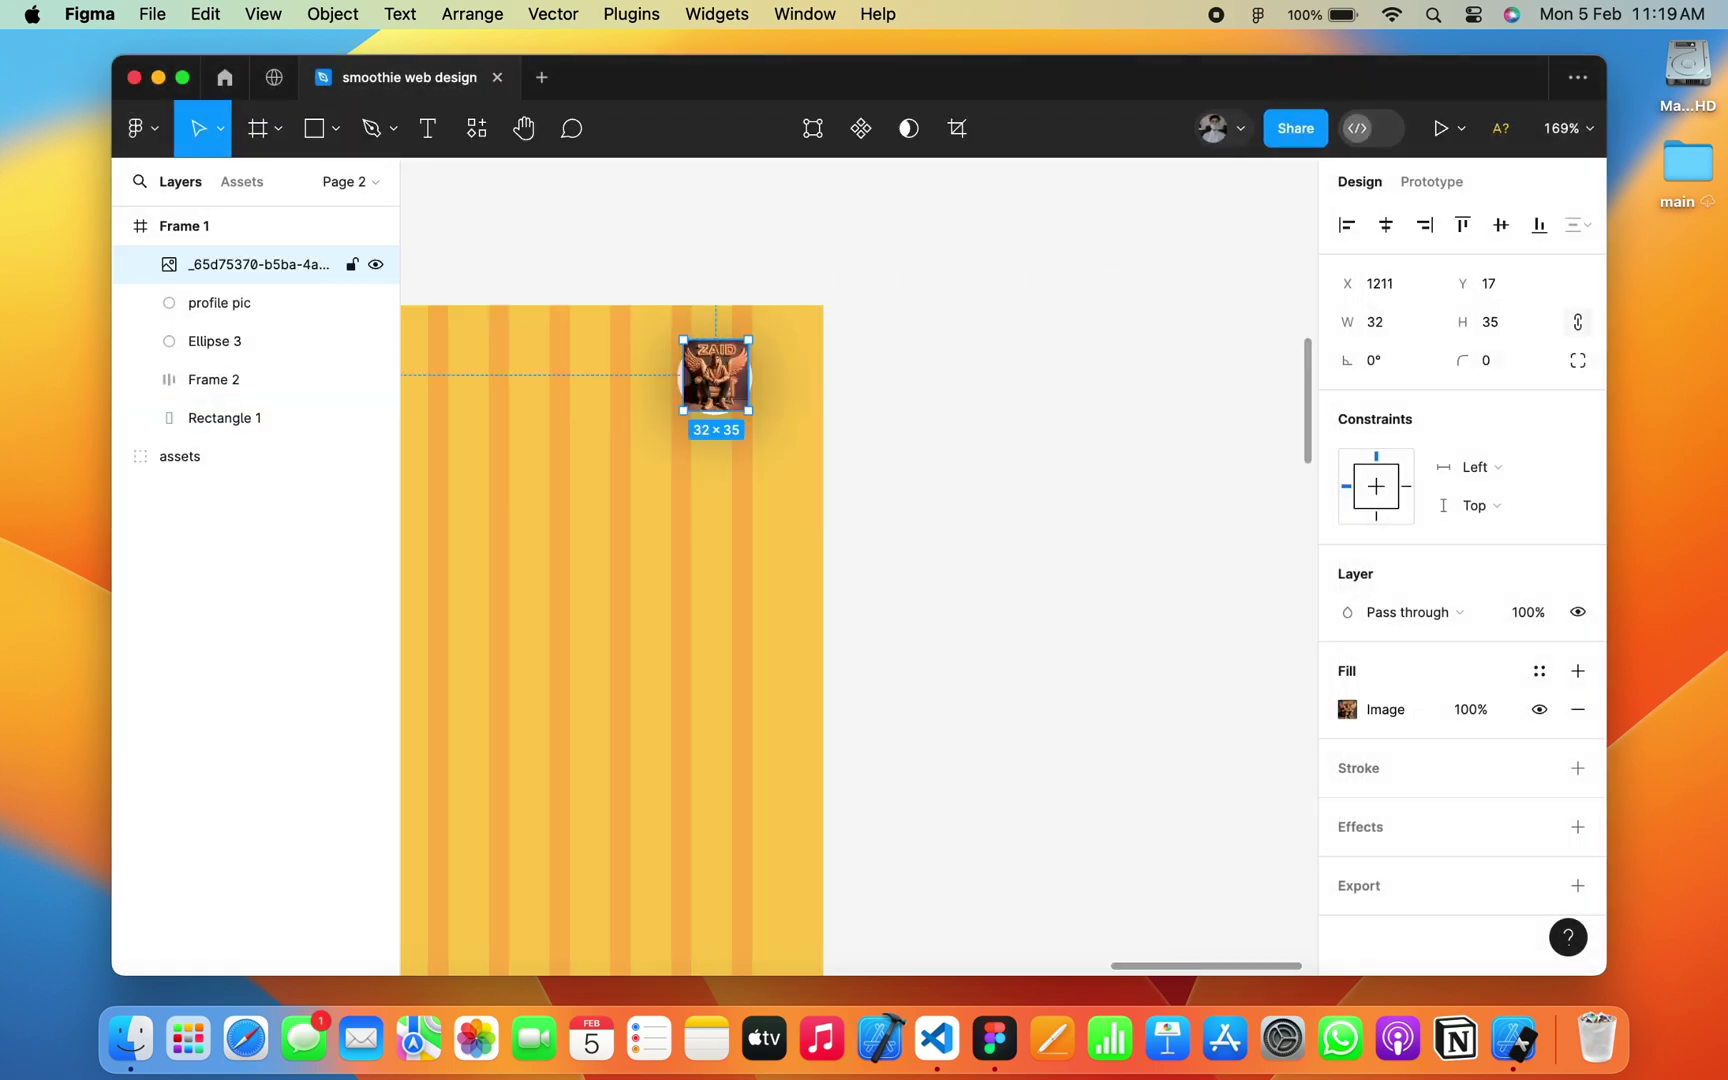
scroll(650, 375, "up", 3, "ctrl")
scroll(650, 375, "up", 3, "ctrl")
left_click(218, 302)
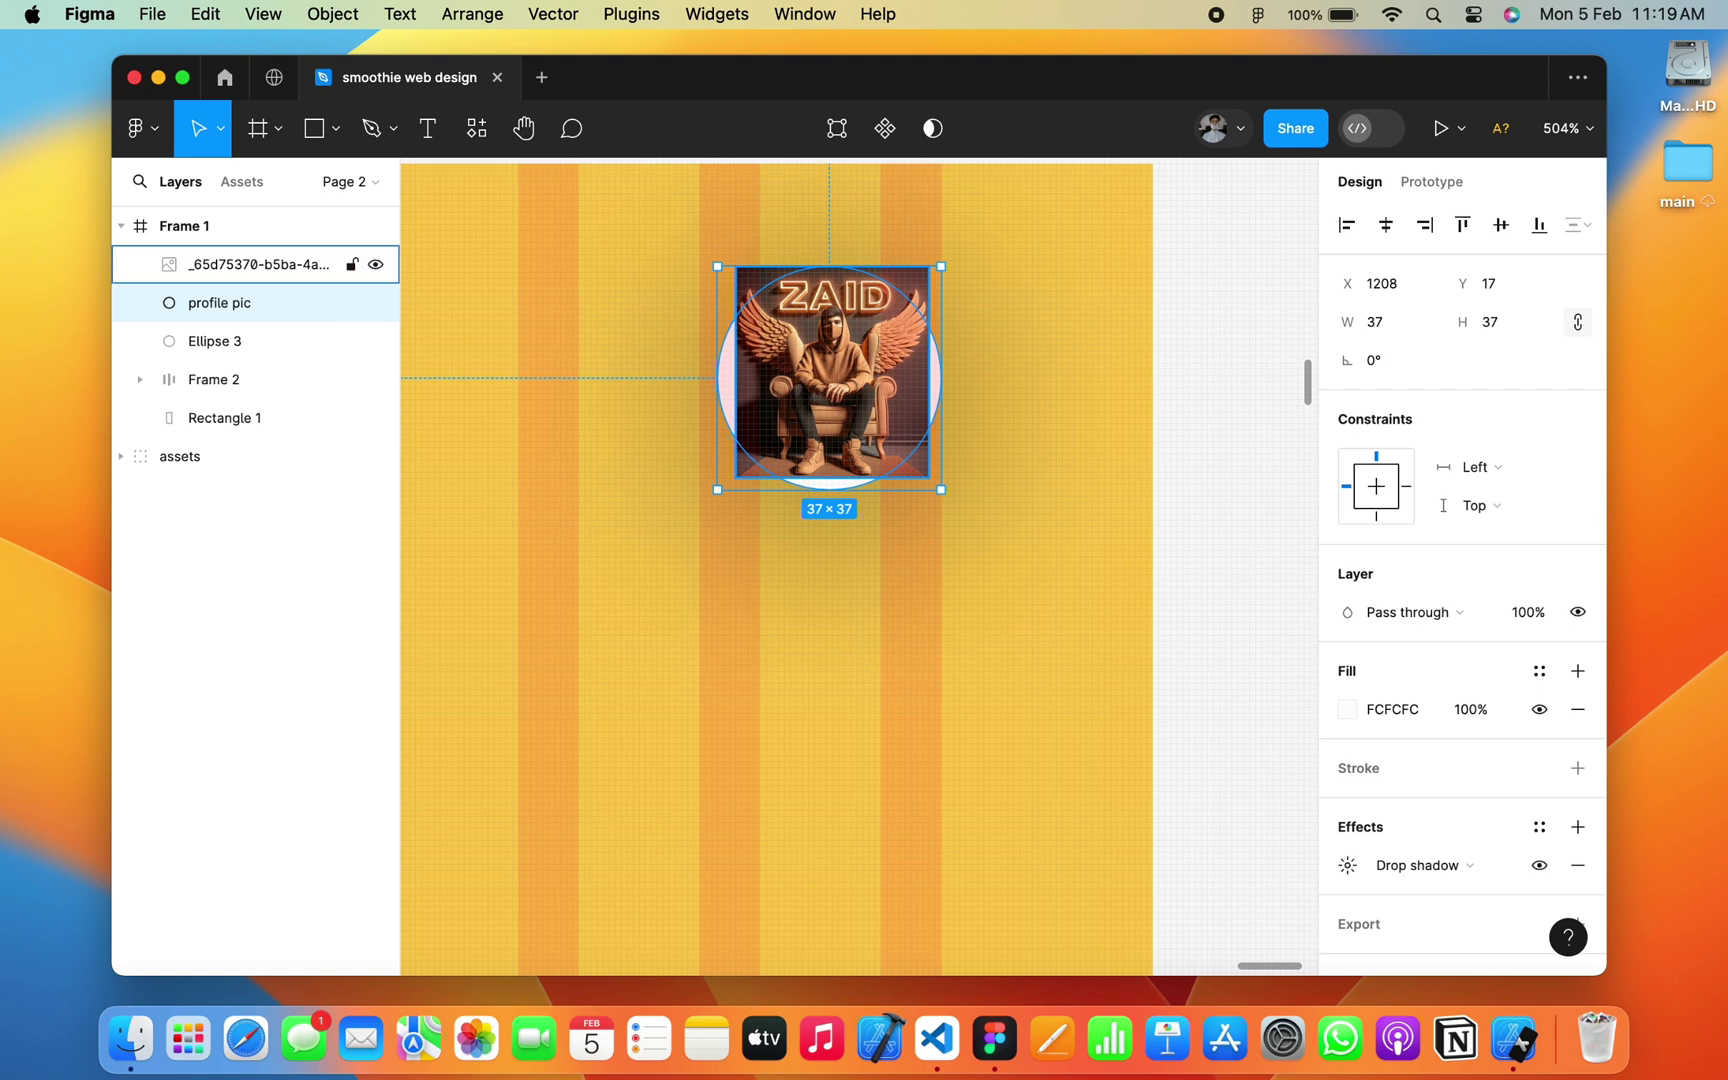
left_click(250, 264, "shift")
Step: Mask the photo with the profile pic circle, then enlarge and recentre the portrait inside
right_click(248, 272)
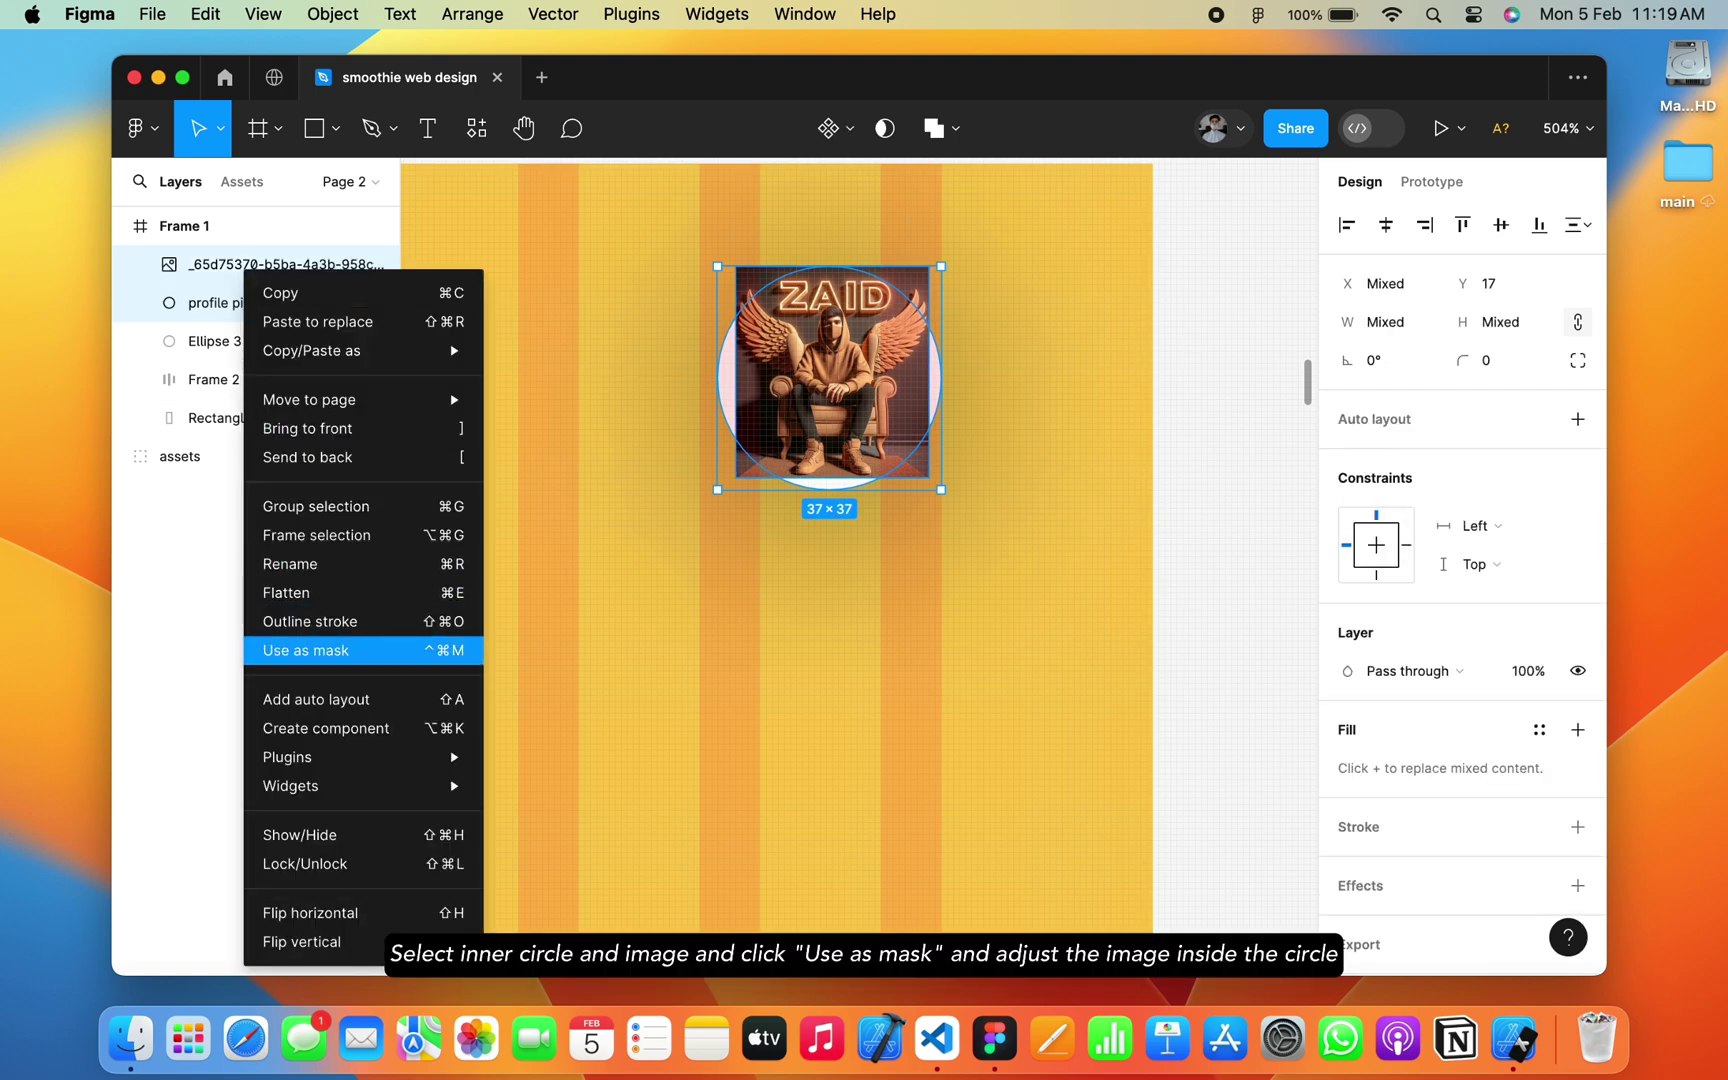
left_click(305, 650)
left_click(265, 302)
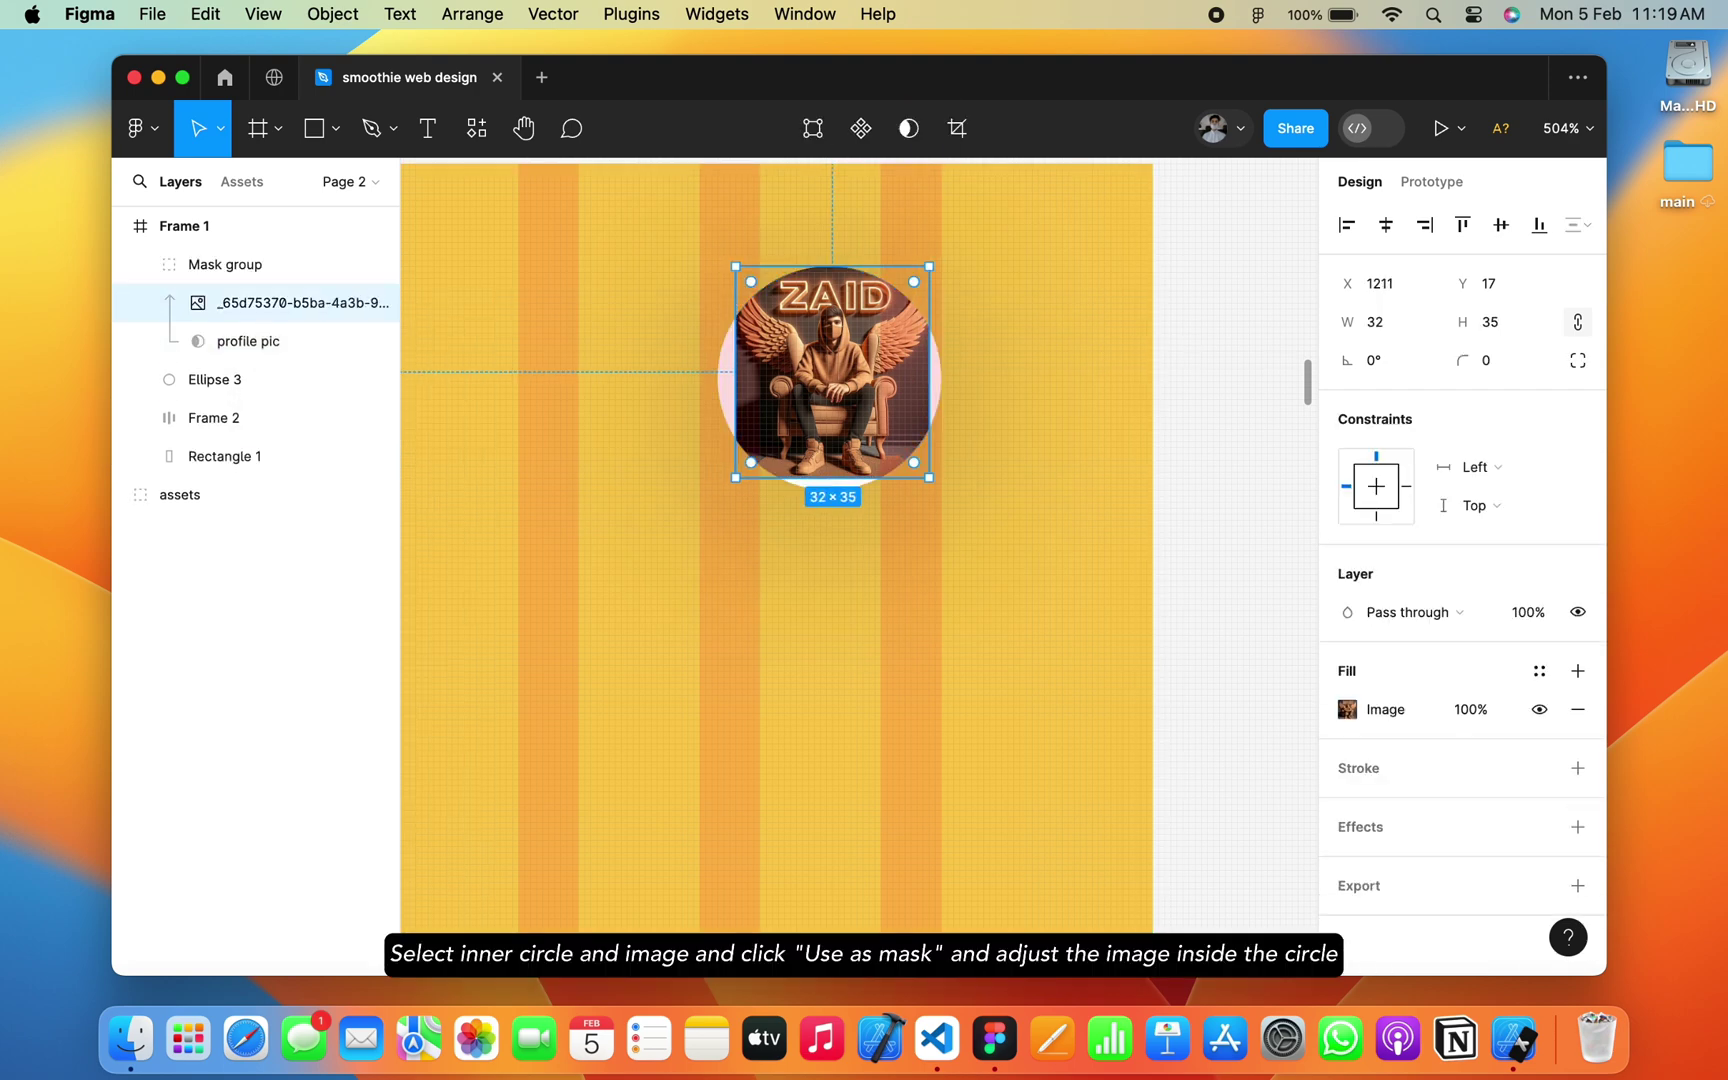
left_click_drag(929, 477, 953, 501)
left_click_drag(844, 384, 826, 372)
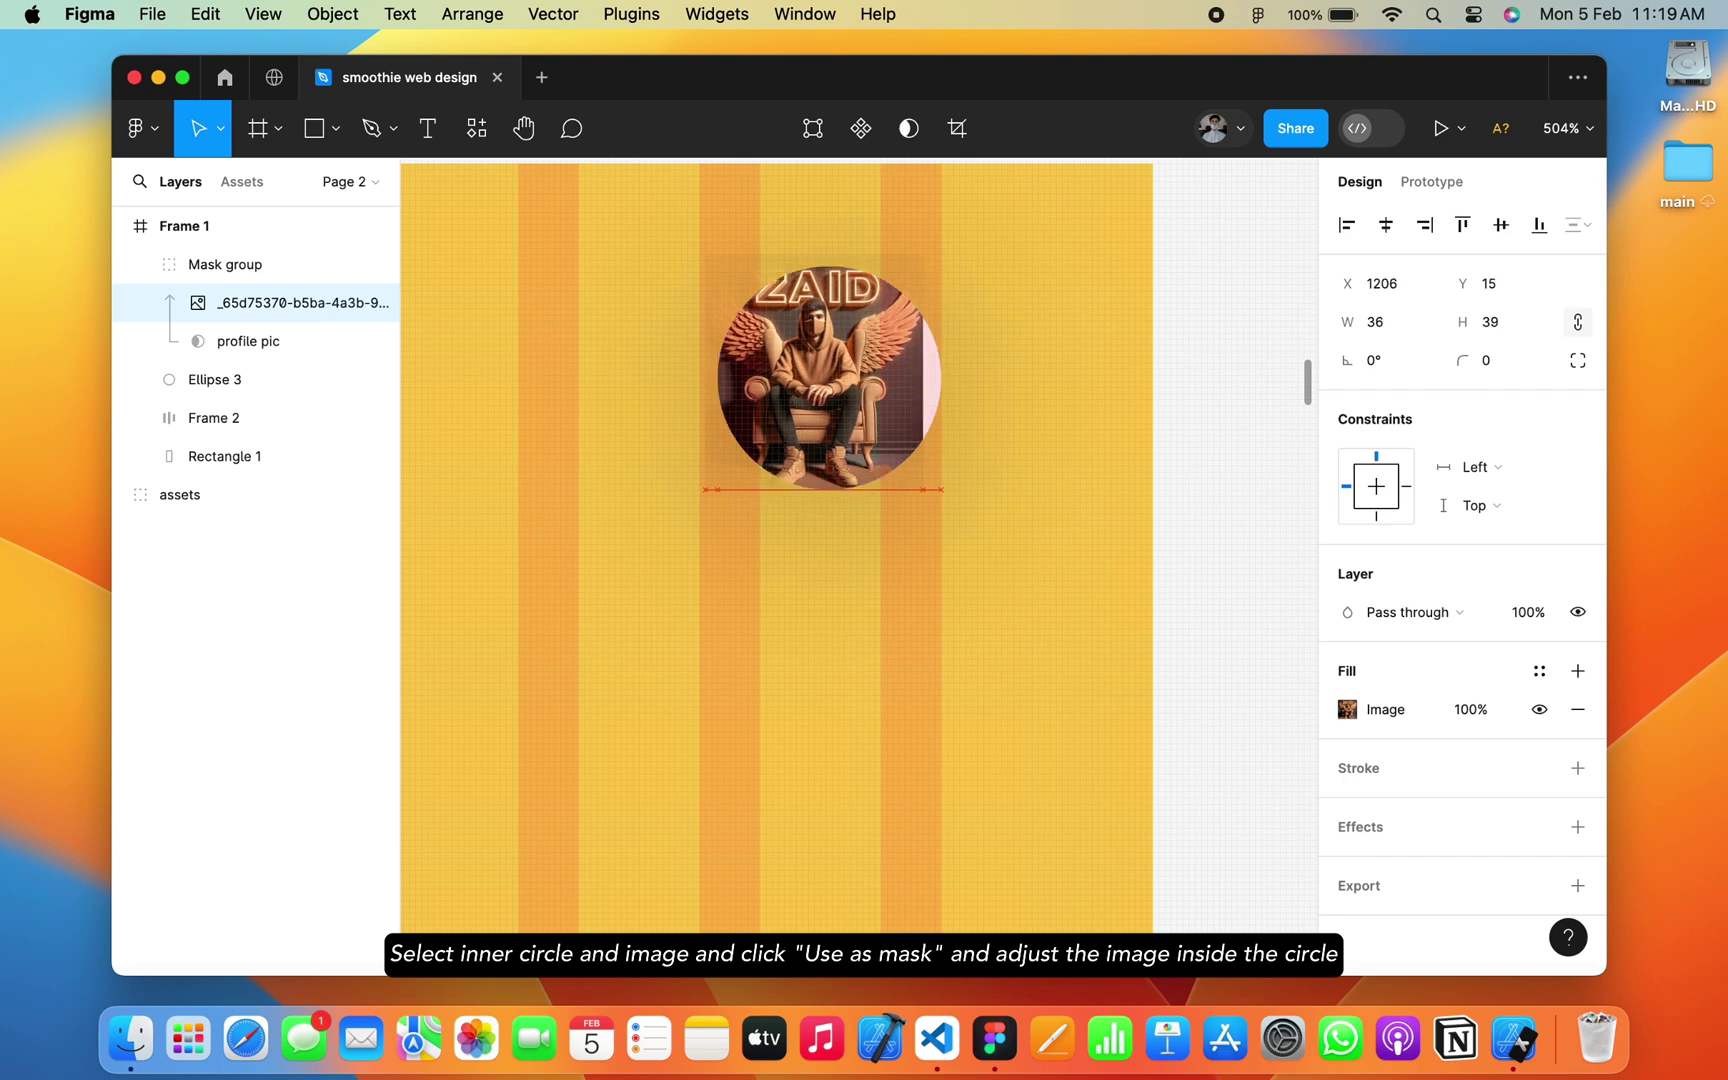
left_click_drag(938, 489, 947, 501)
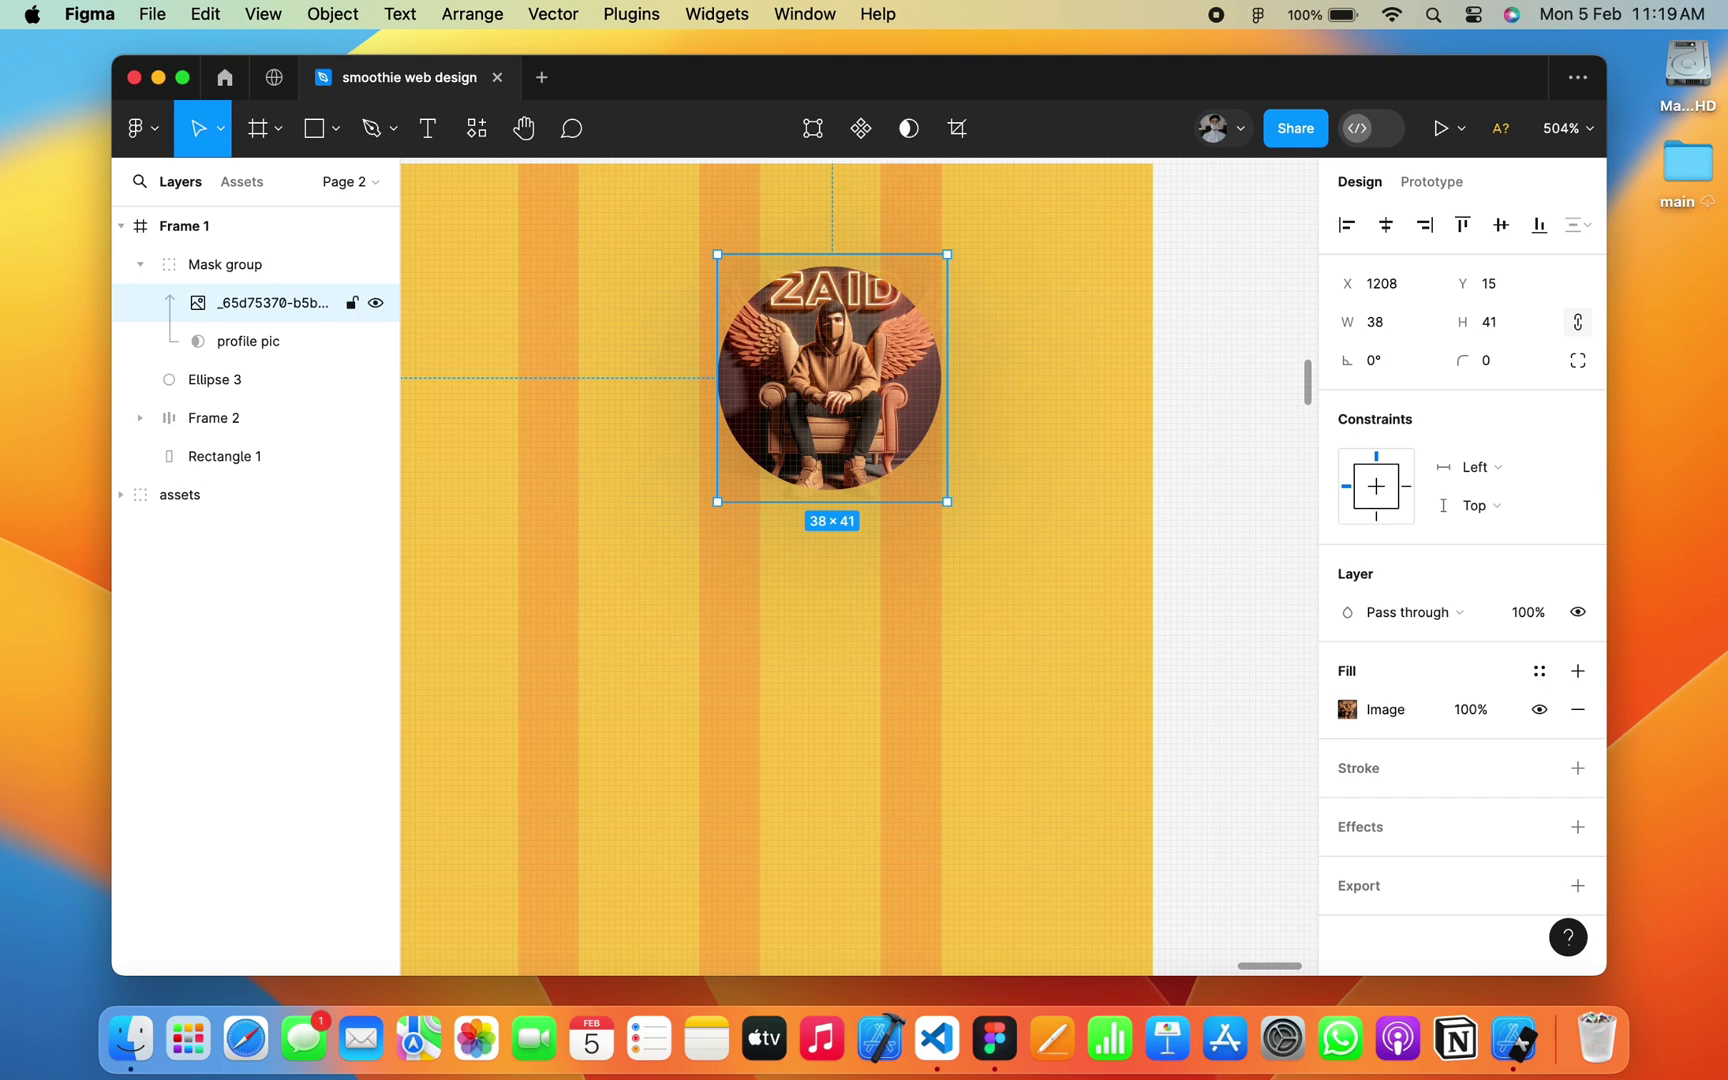
Step: Try enlarging the white Ellipse 3 backing circle, then undo it
left_click(230, 264)
left_click(230, 302)
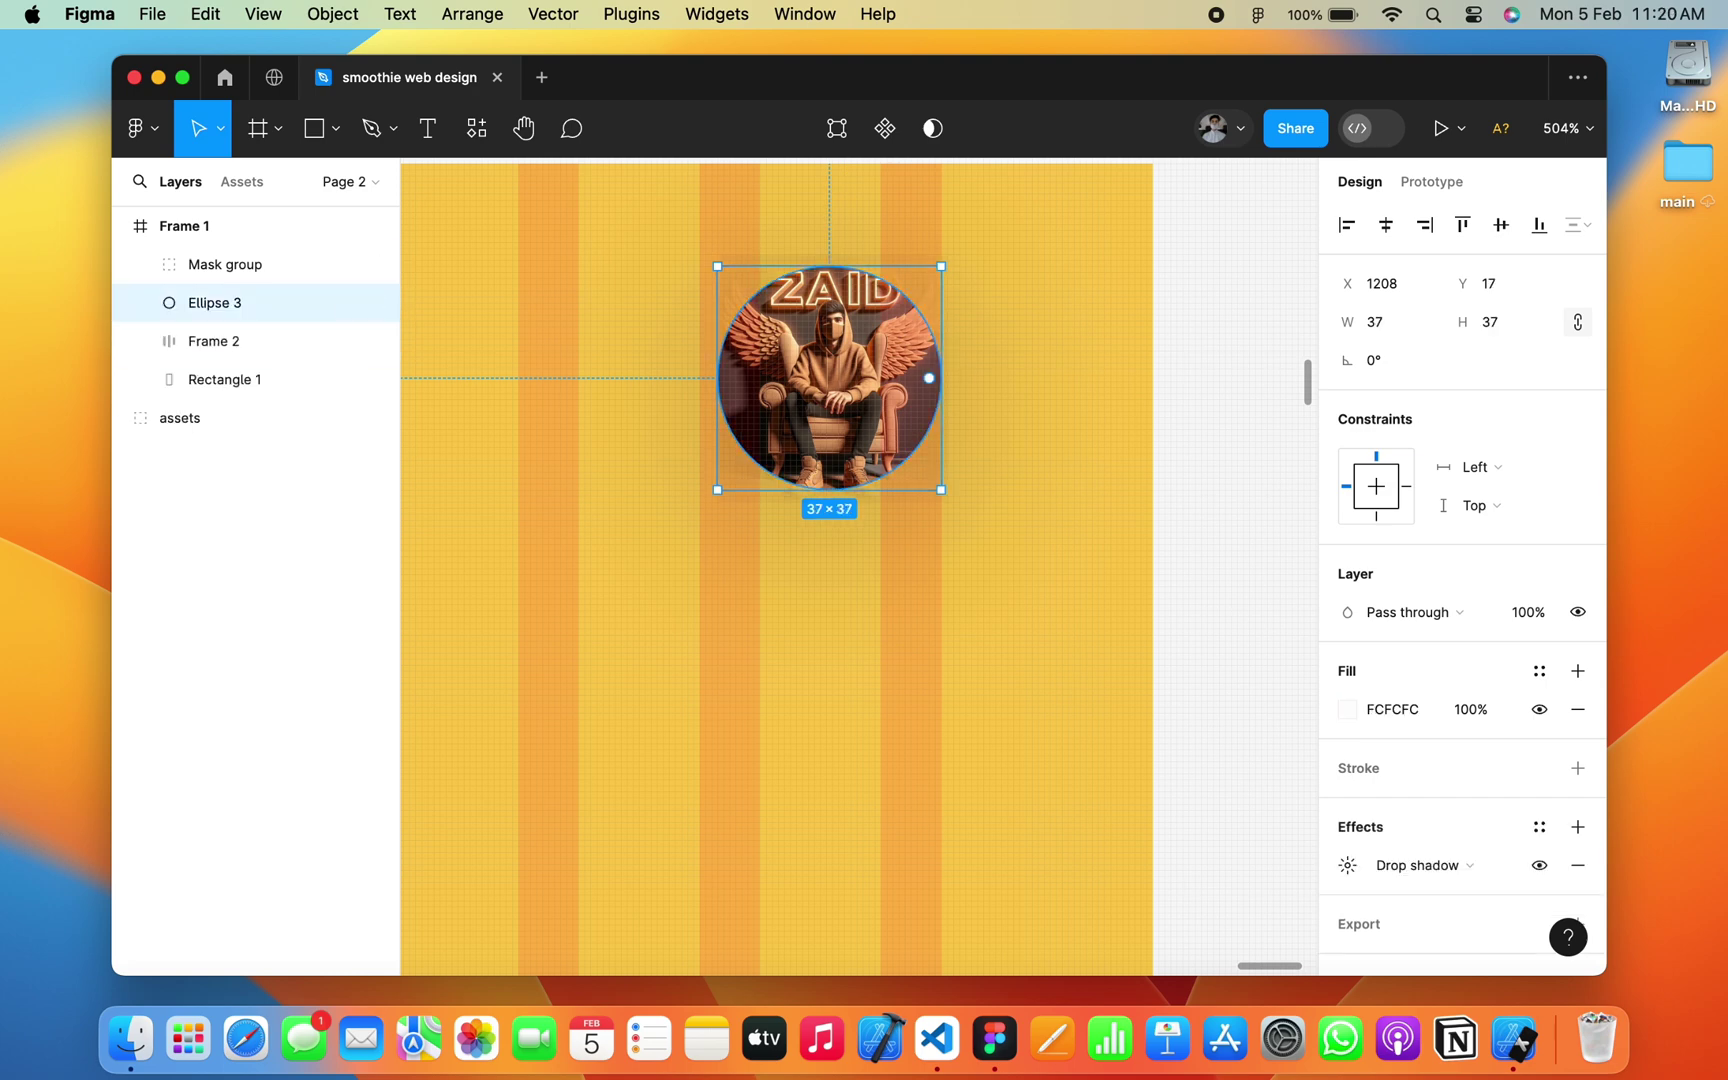
left_click_drag(941, 490, 977, 526)
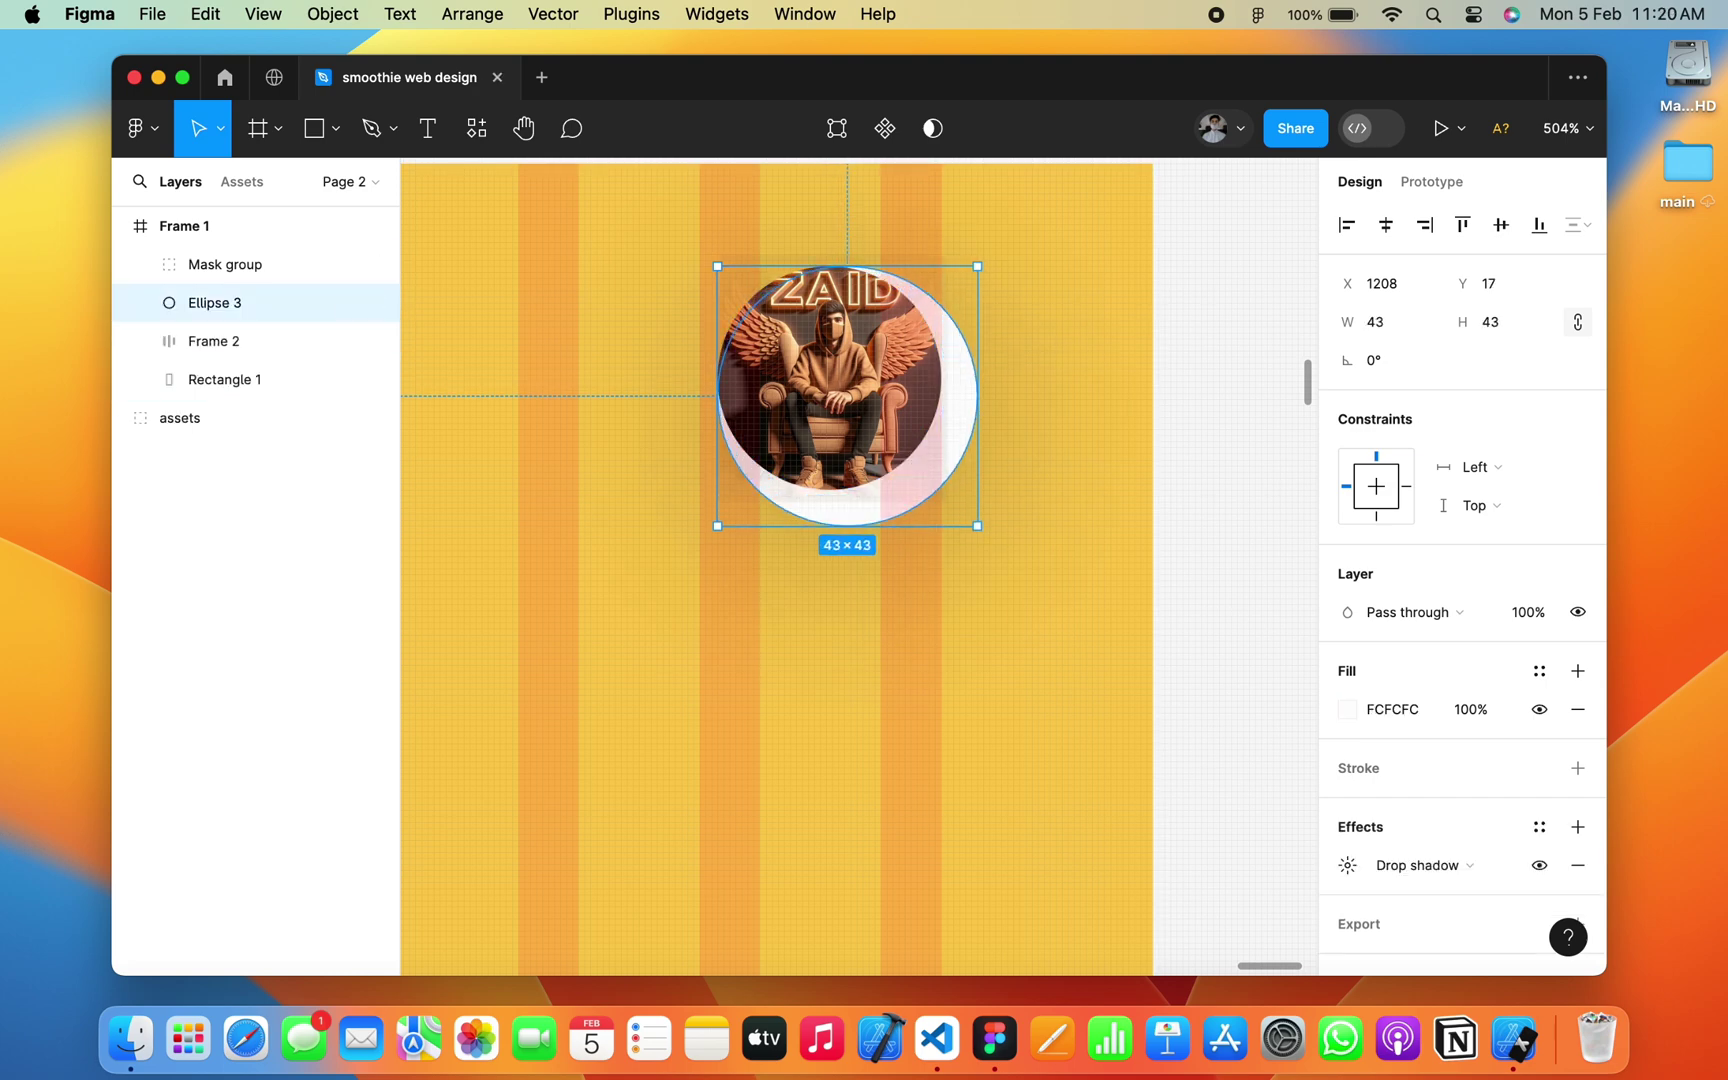
left_click(225, 264)
left_click(225, 379)
left_click(215, 302)
scroll(1060, 422, "down", 3)
scroll(1060, 422, "down", 3)
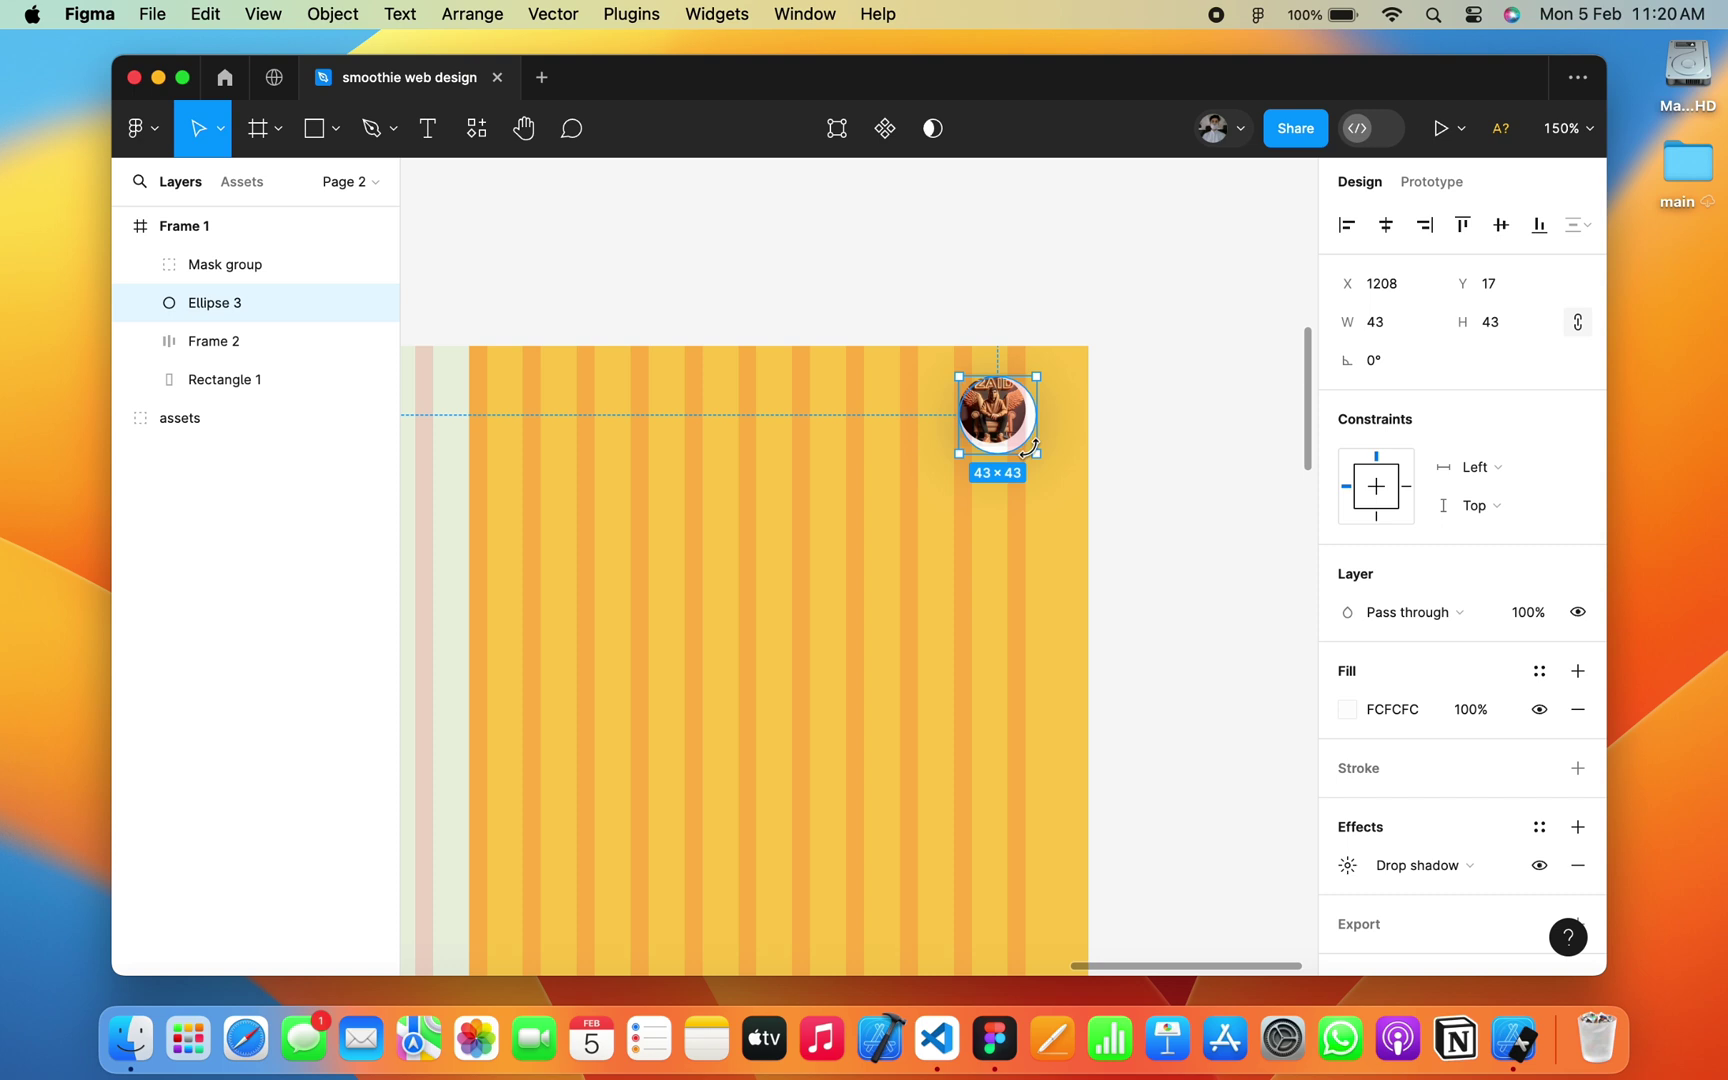
key("super+z")
key("super+z")
key("super+z")
key("super+z")
scroll(1022, 444, "up", 5)
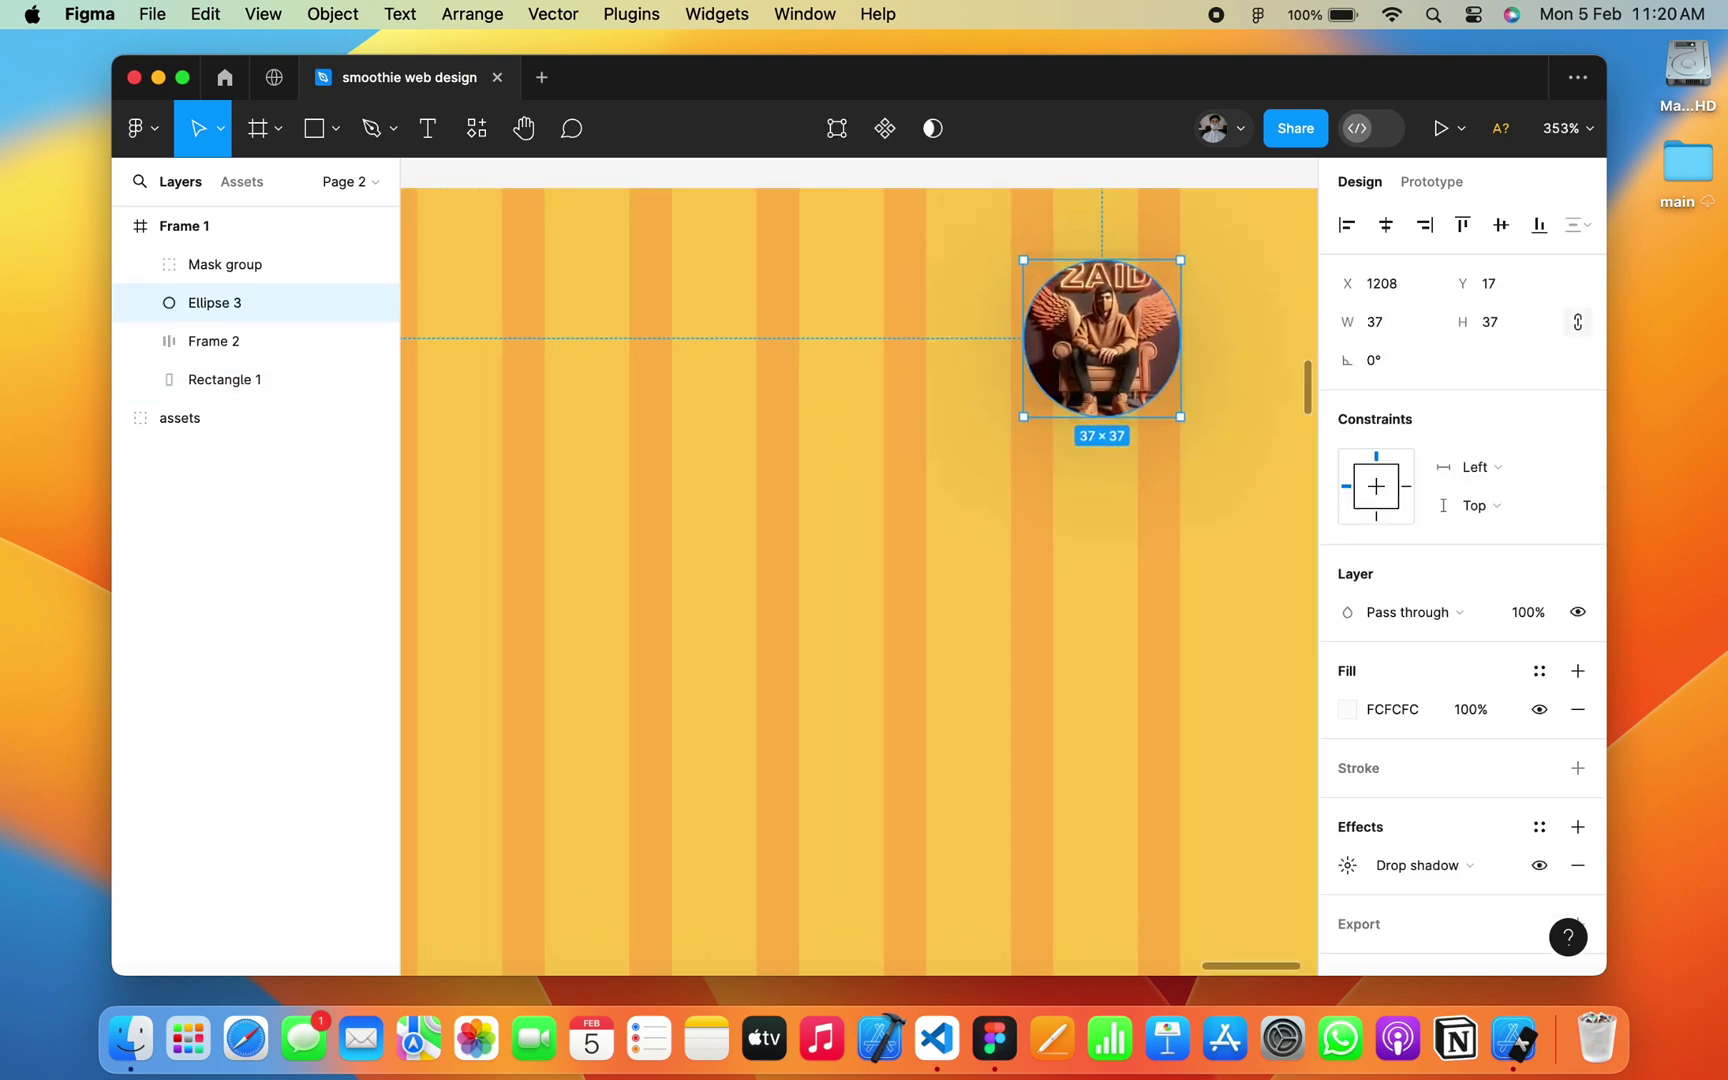
scroll(860, 580, "down", 5)
scroll(832, 420, "up", 5)
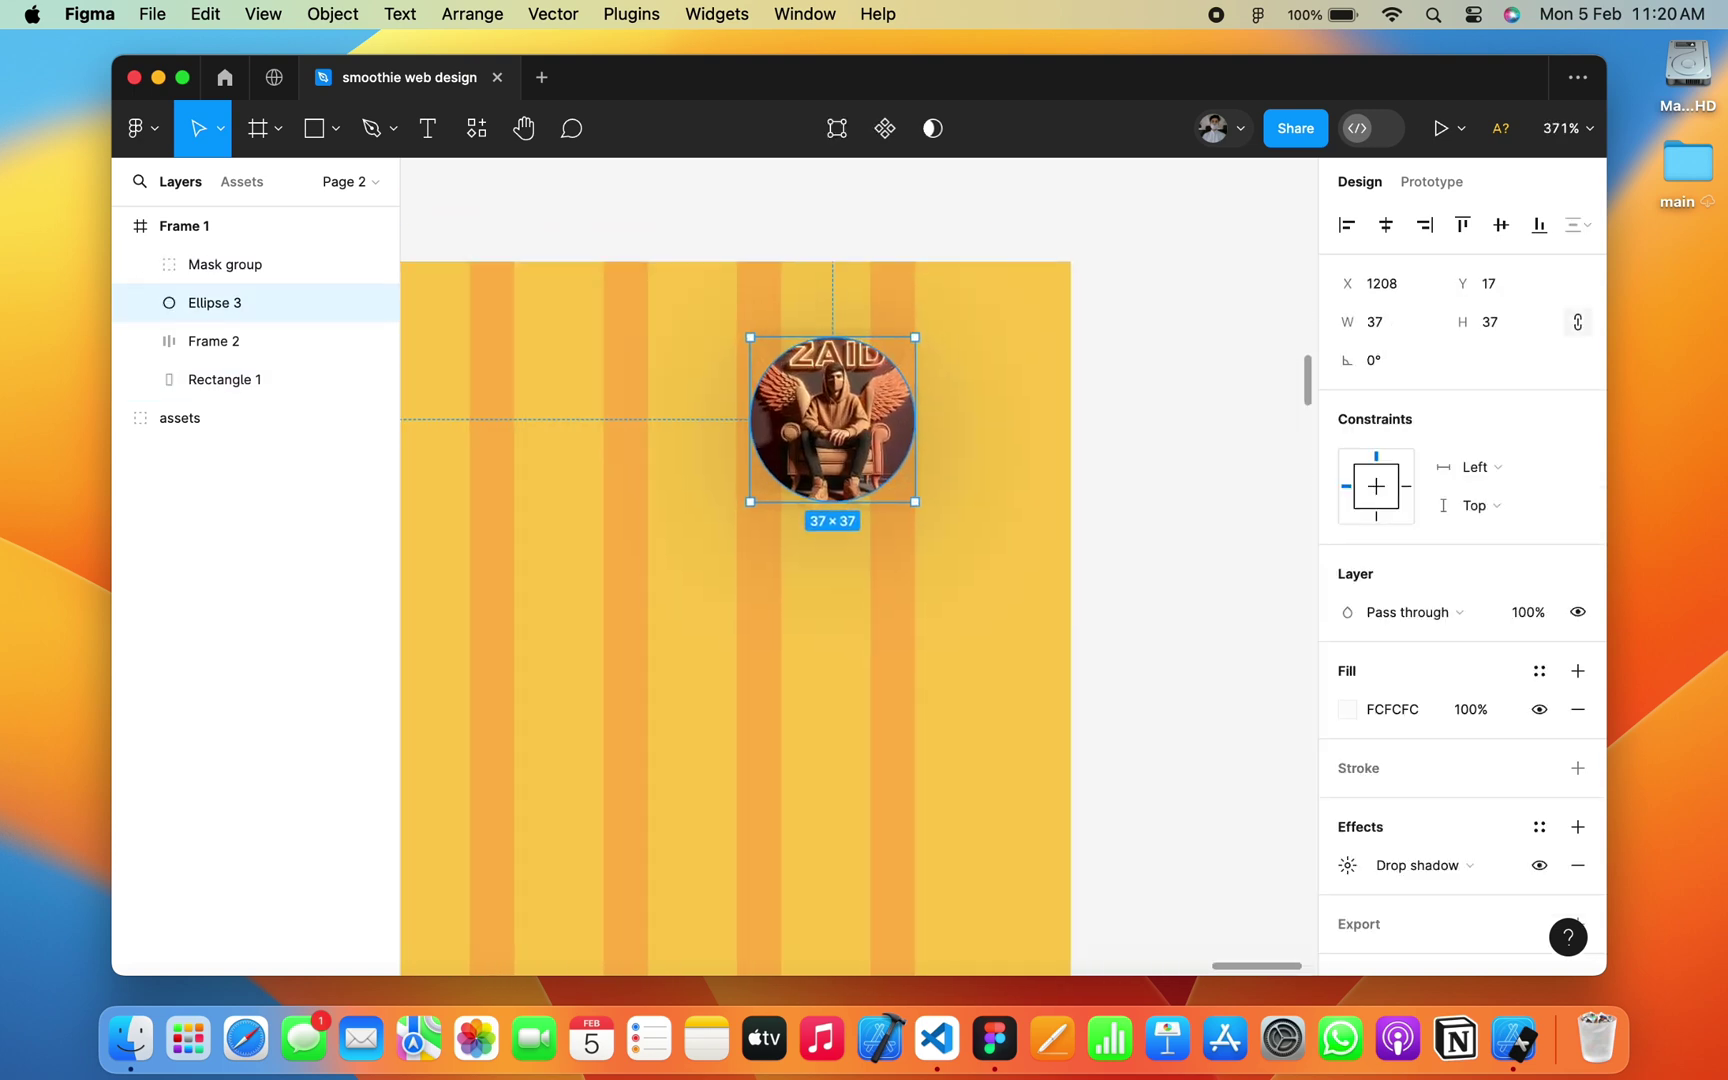
Step: Shrink the Mask group to 33×33 and nudge it down inside the white circle
left_click(225, 264)
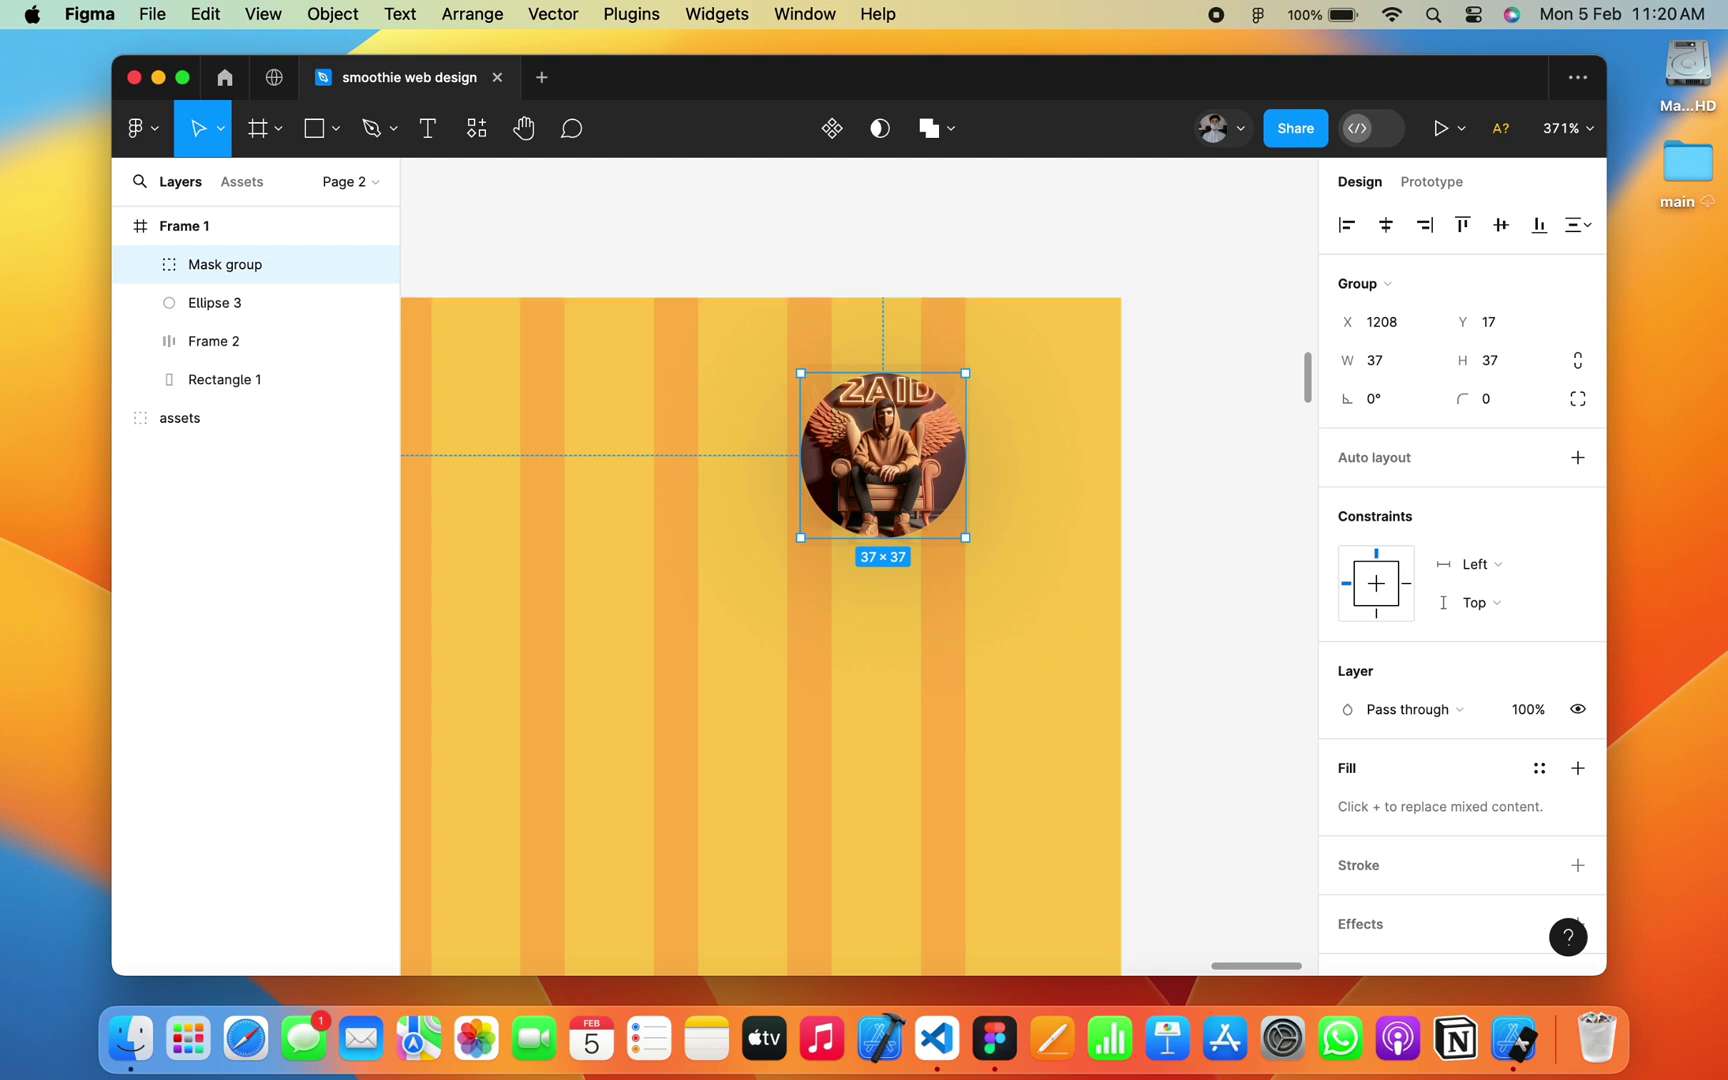
key("super+z")
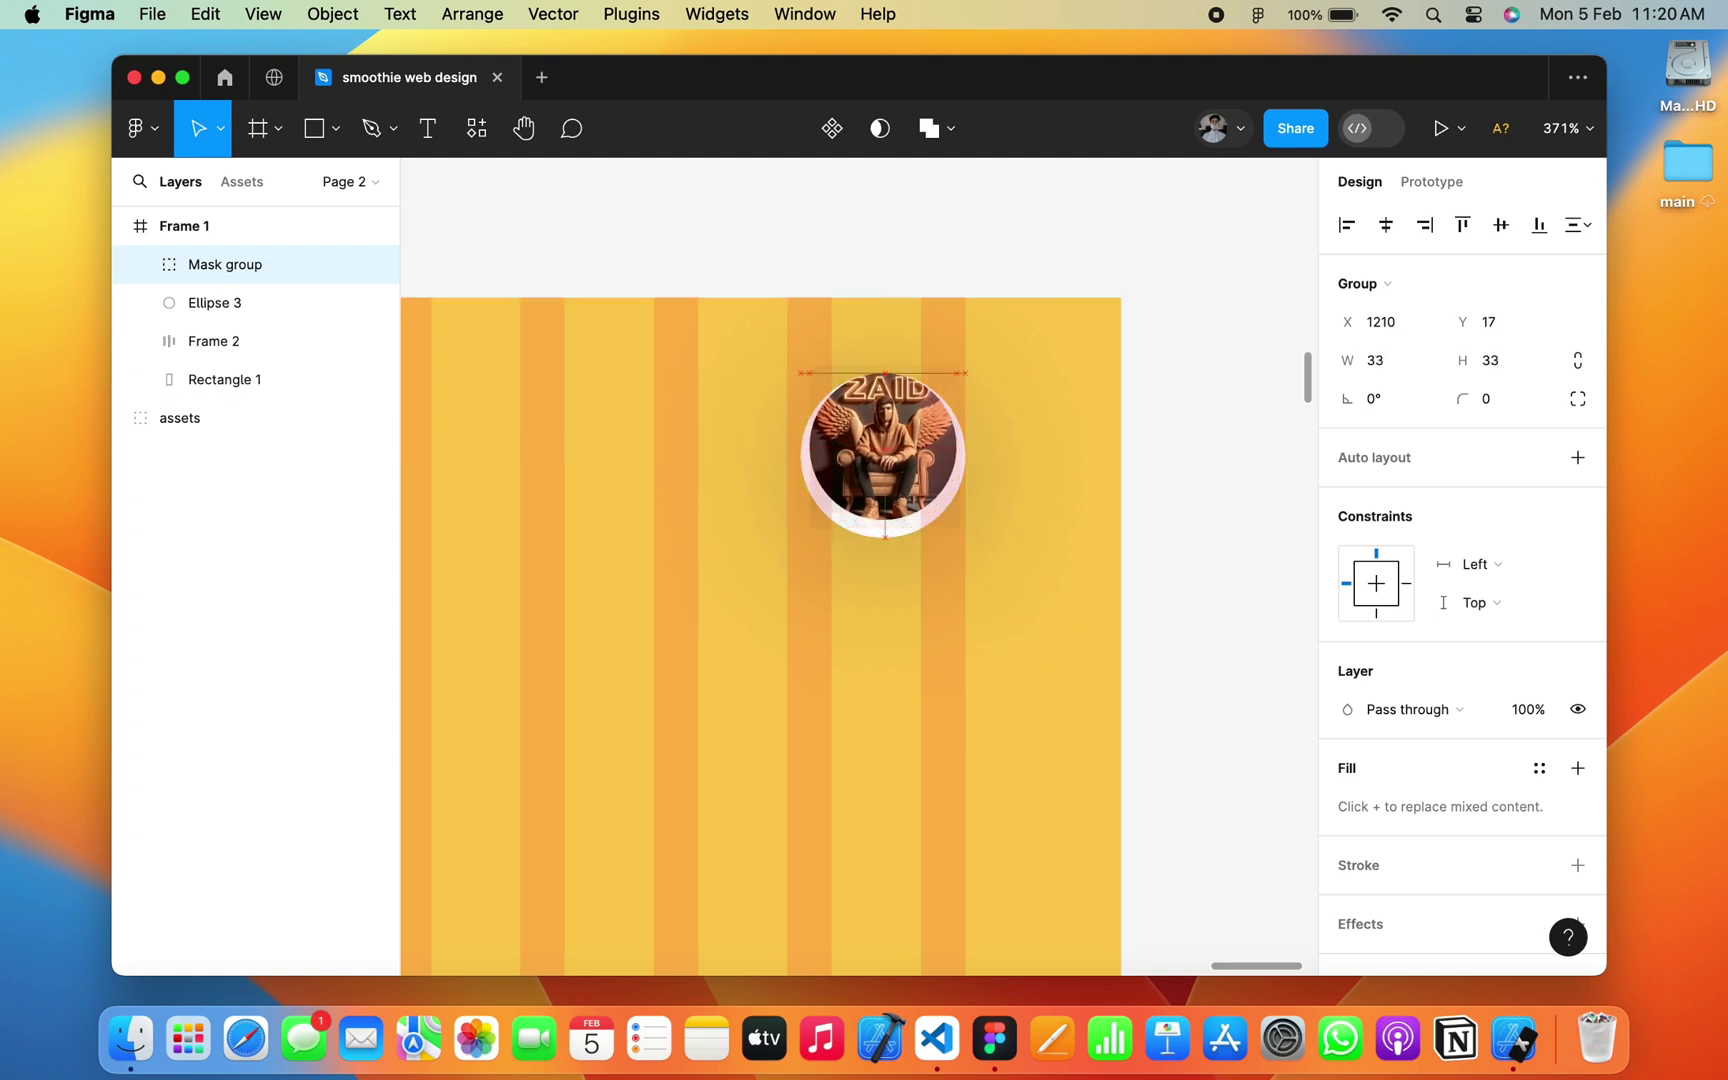
key("Down")
key("Down")
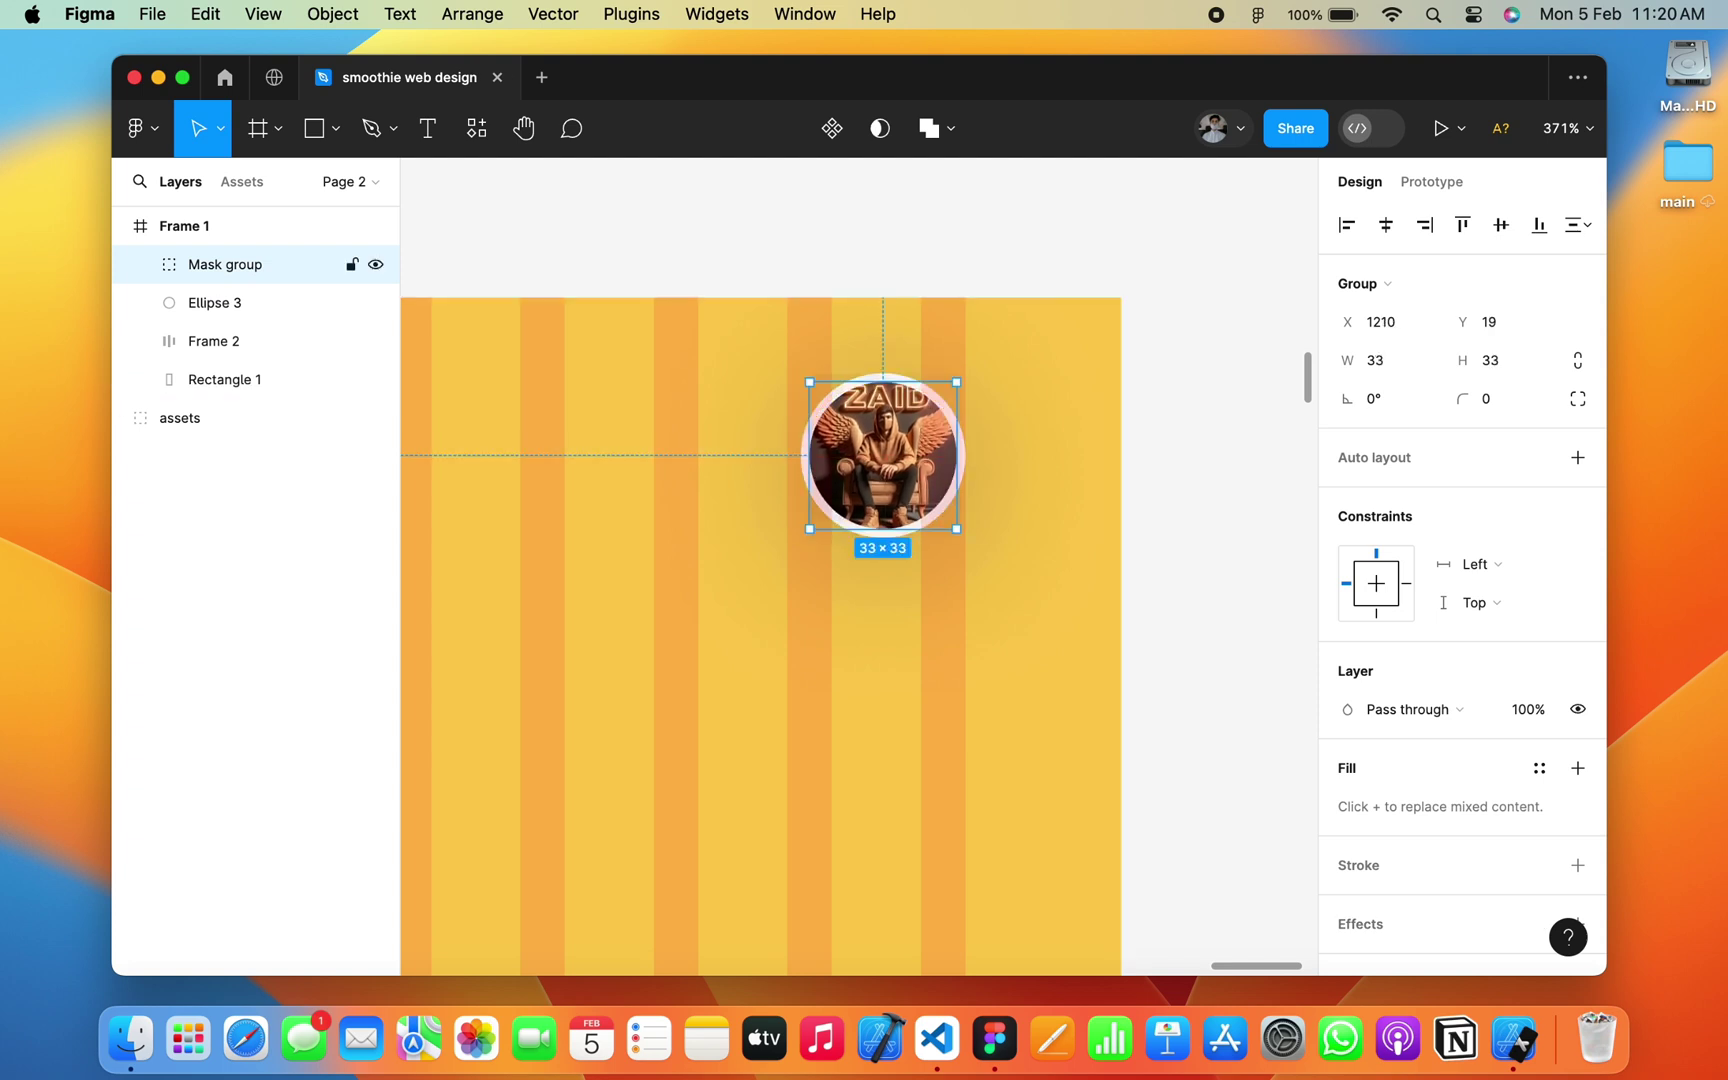
scroll(902, 458, "down", 5, "ctrl")
key("Escape")
scroll(850, 565, "down", 3, "ctrl")
scroll(850, 565, "left", 5)
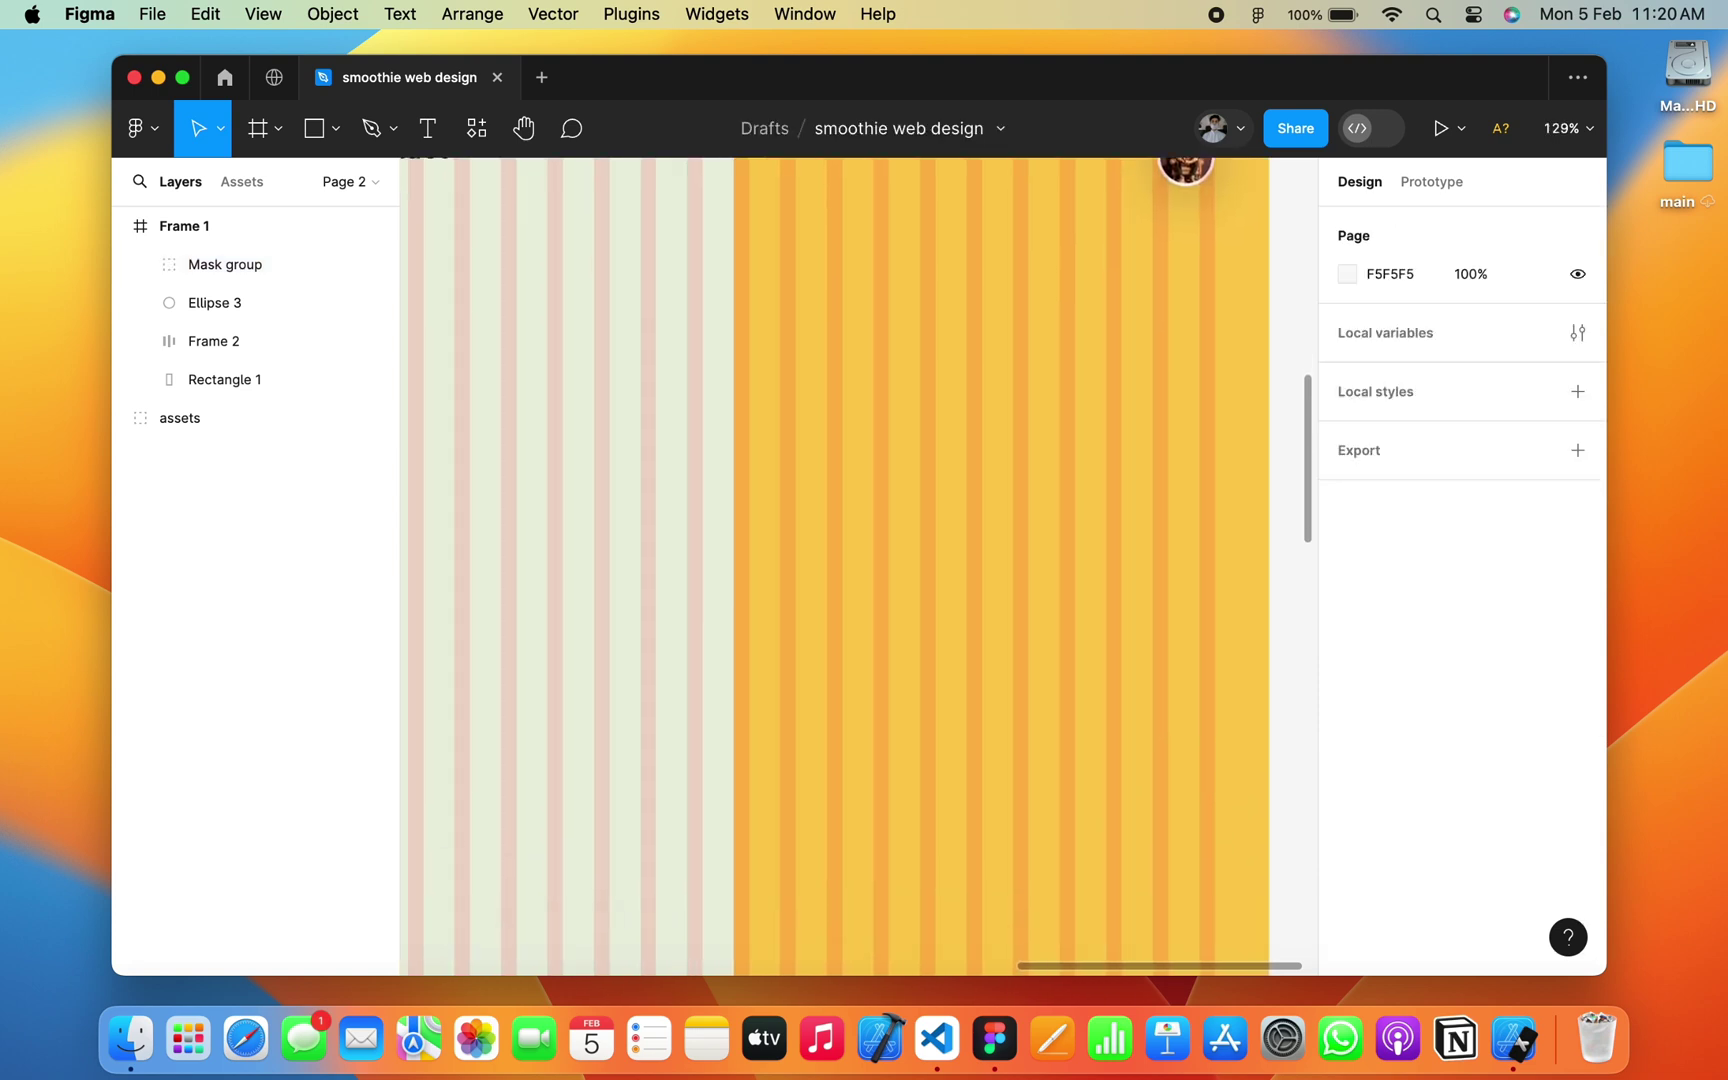
scroll(1075, 423, "down", 3, "ctrl")
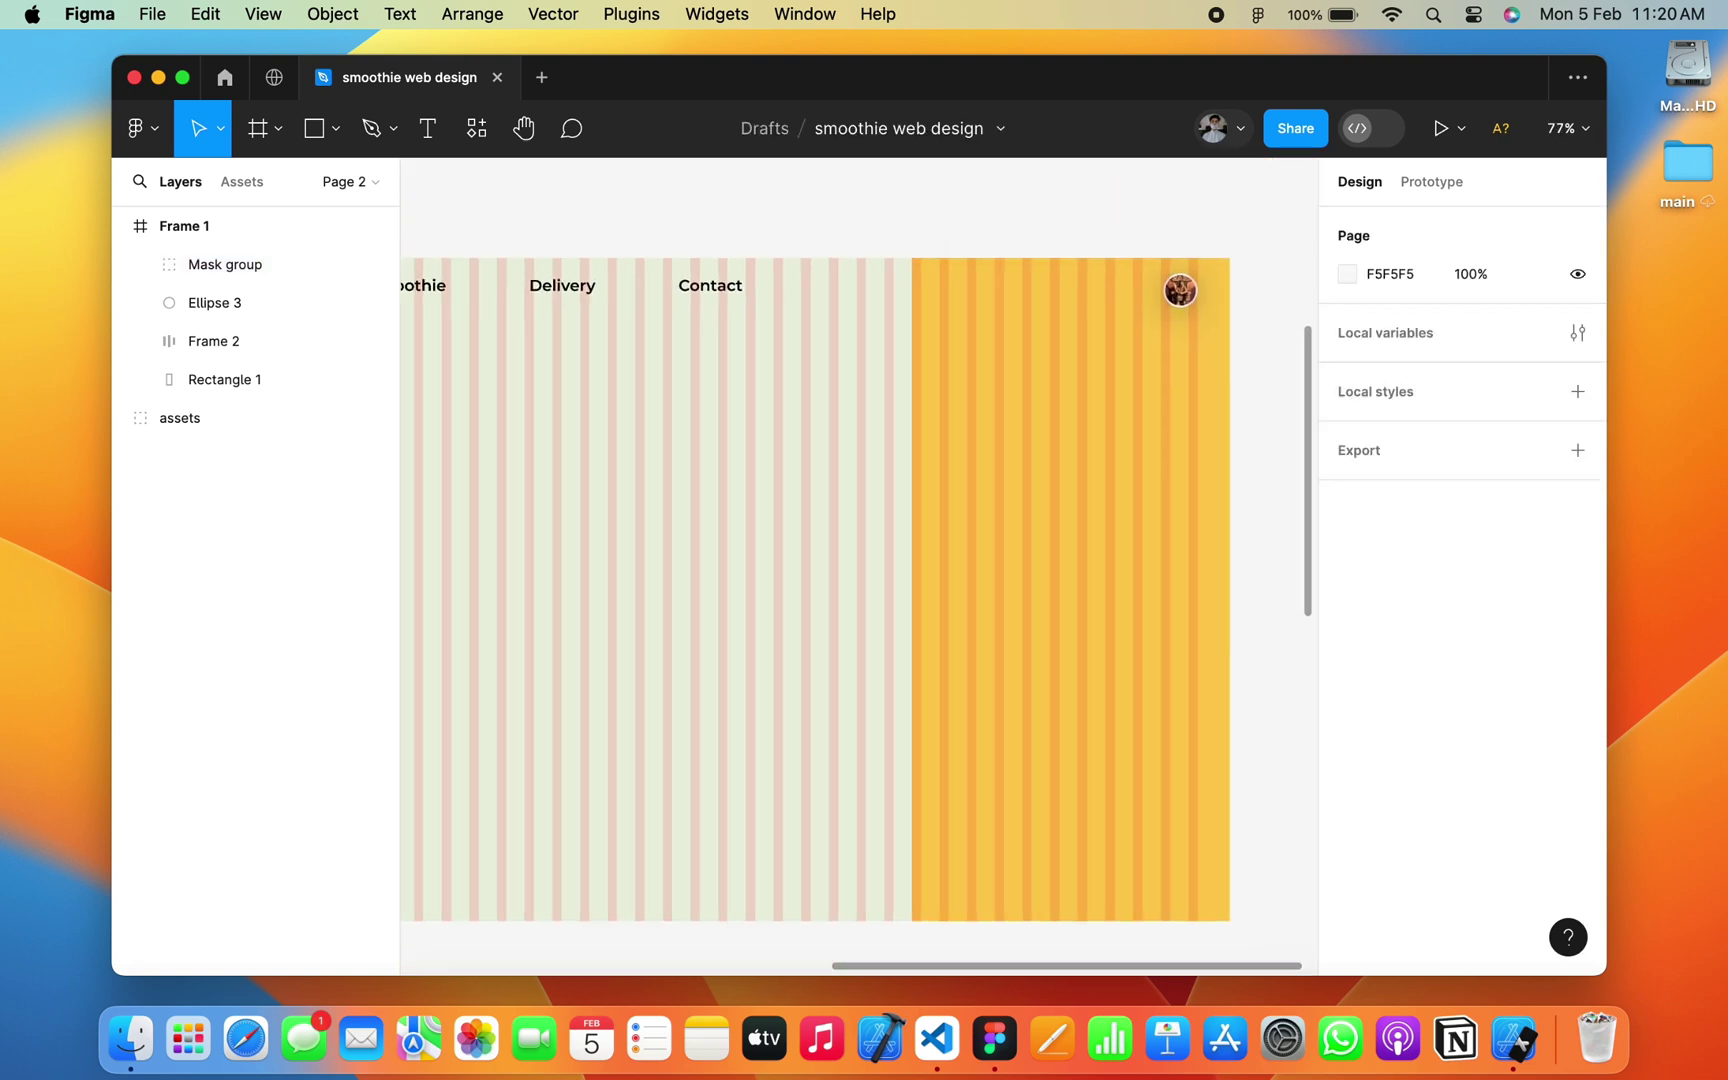
scroll(860, 575, "left", 1)
scroll(860, 575, "left", 1)
scroll(860, 575, "left", 5)
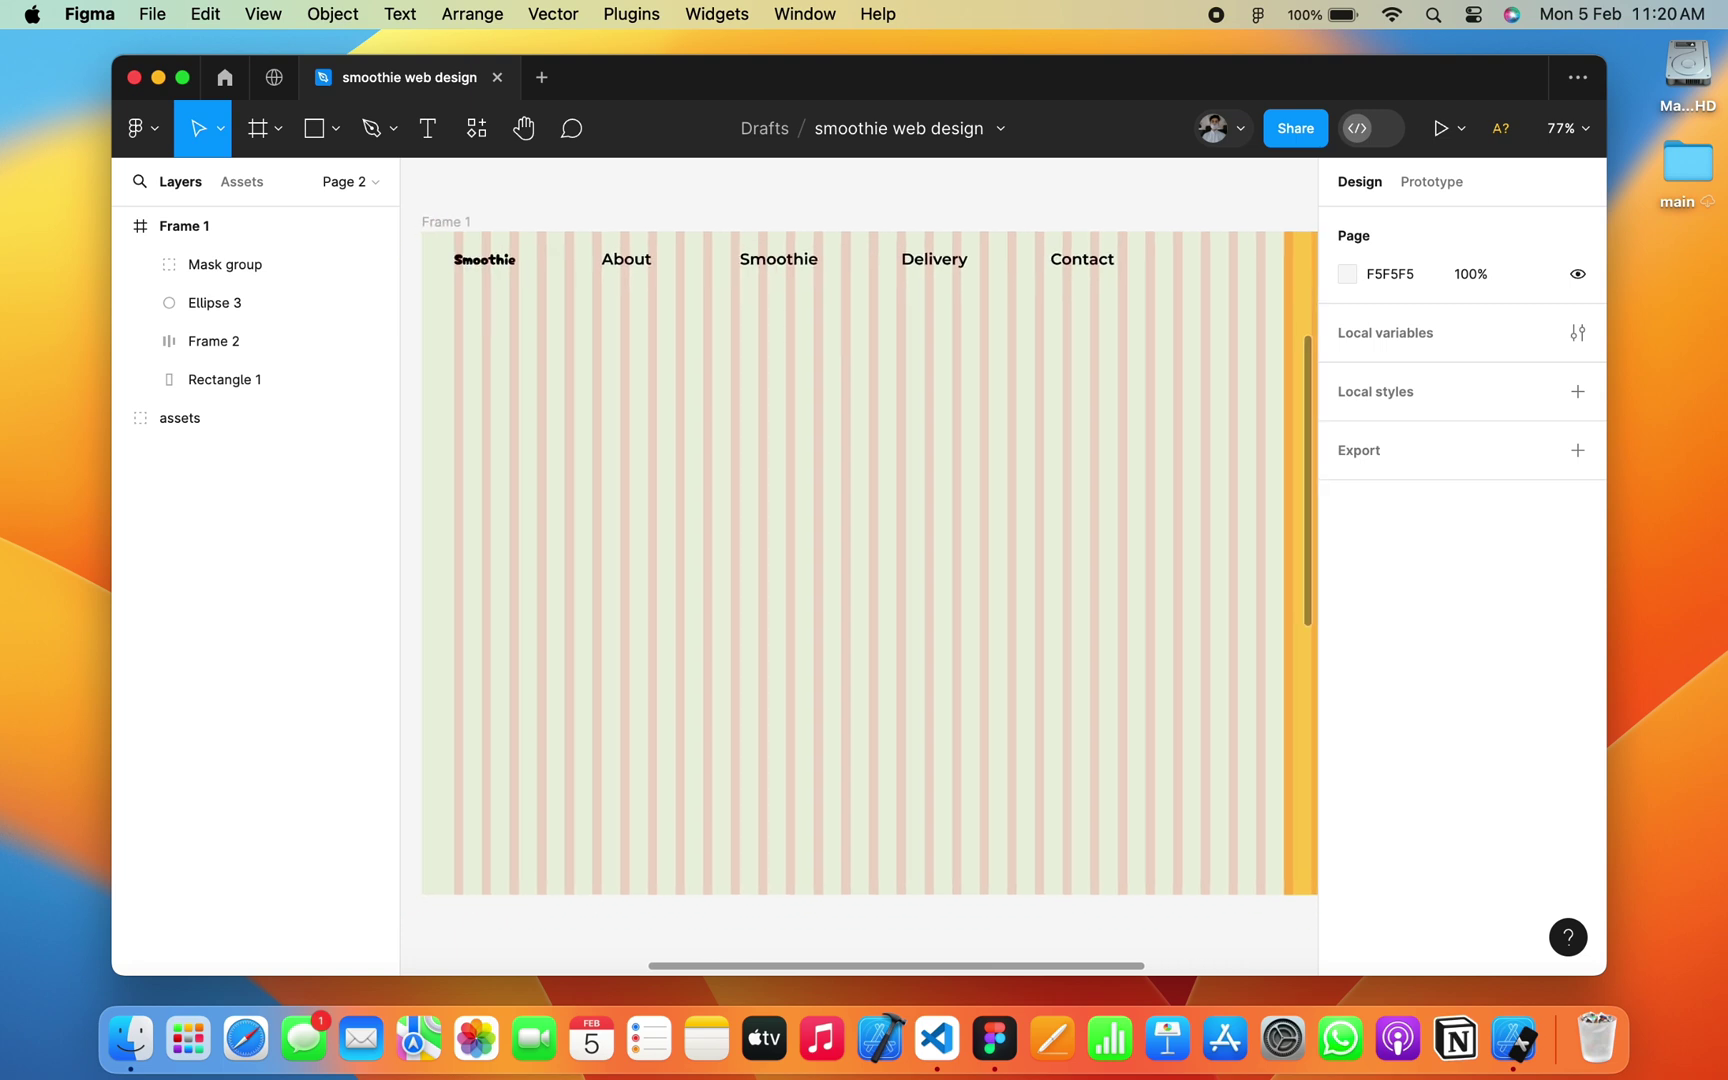
scroll(860, 560, "up", 2, "ctrl")
Step: Create the 'Orange Smoothie' text box in the upper left and make it ExtraBold
key("t")
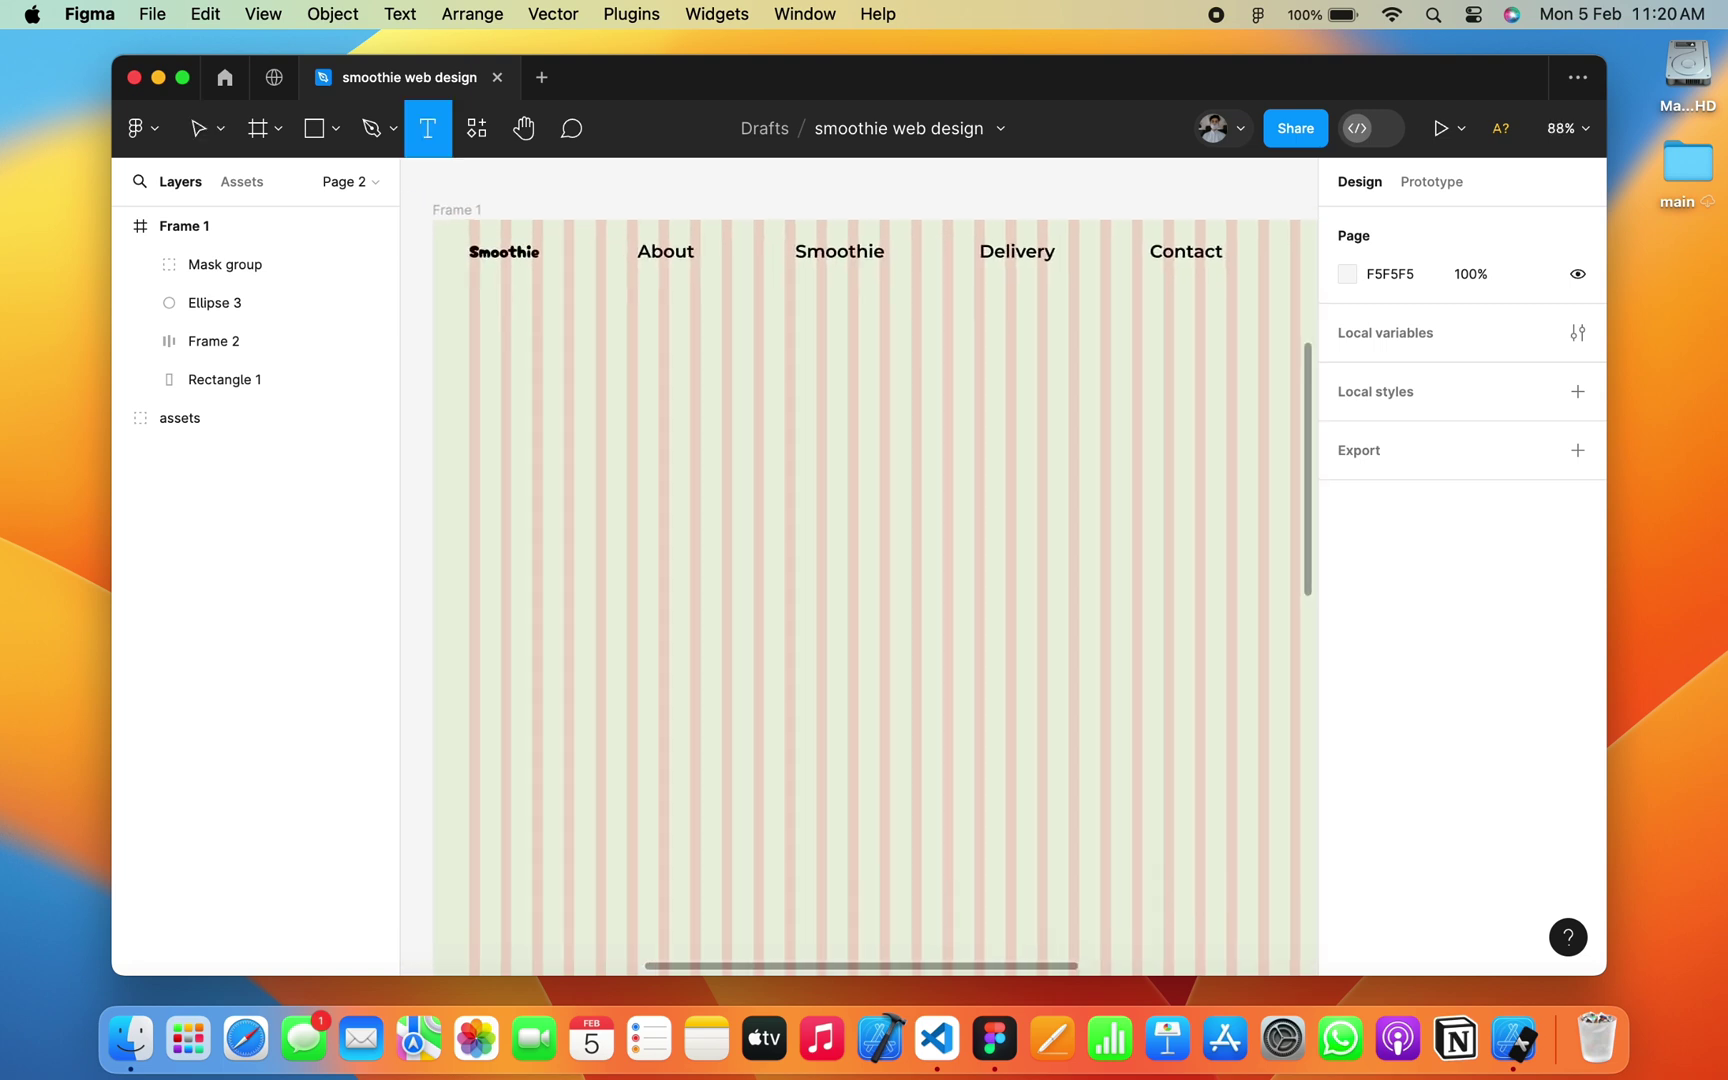
left_click_drag(469, 382, 796, 556)
type("Orange Smoothie")
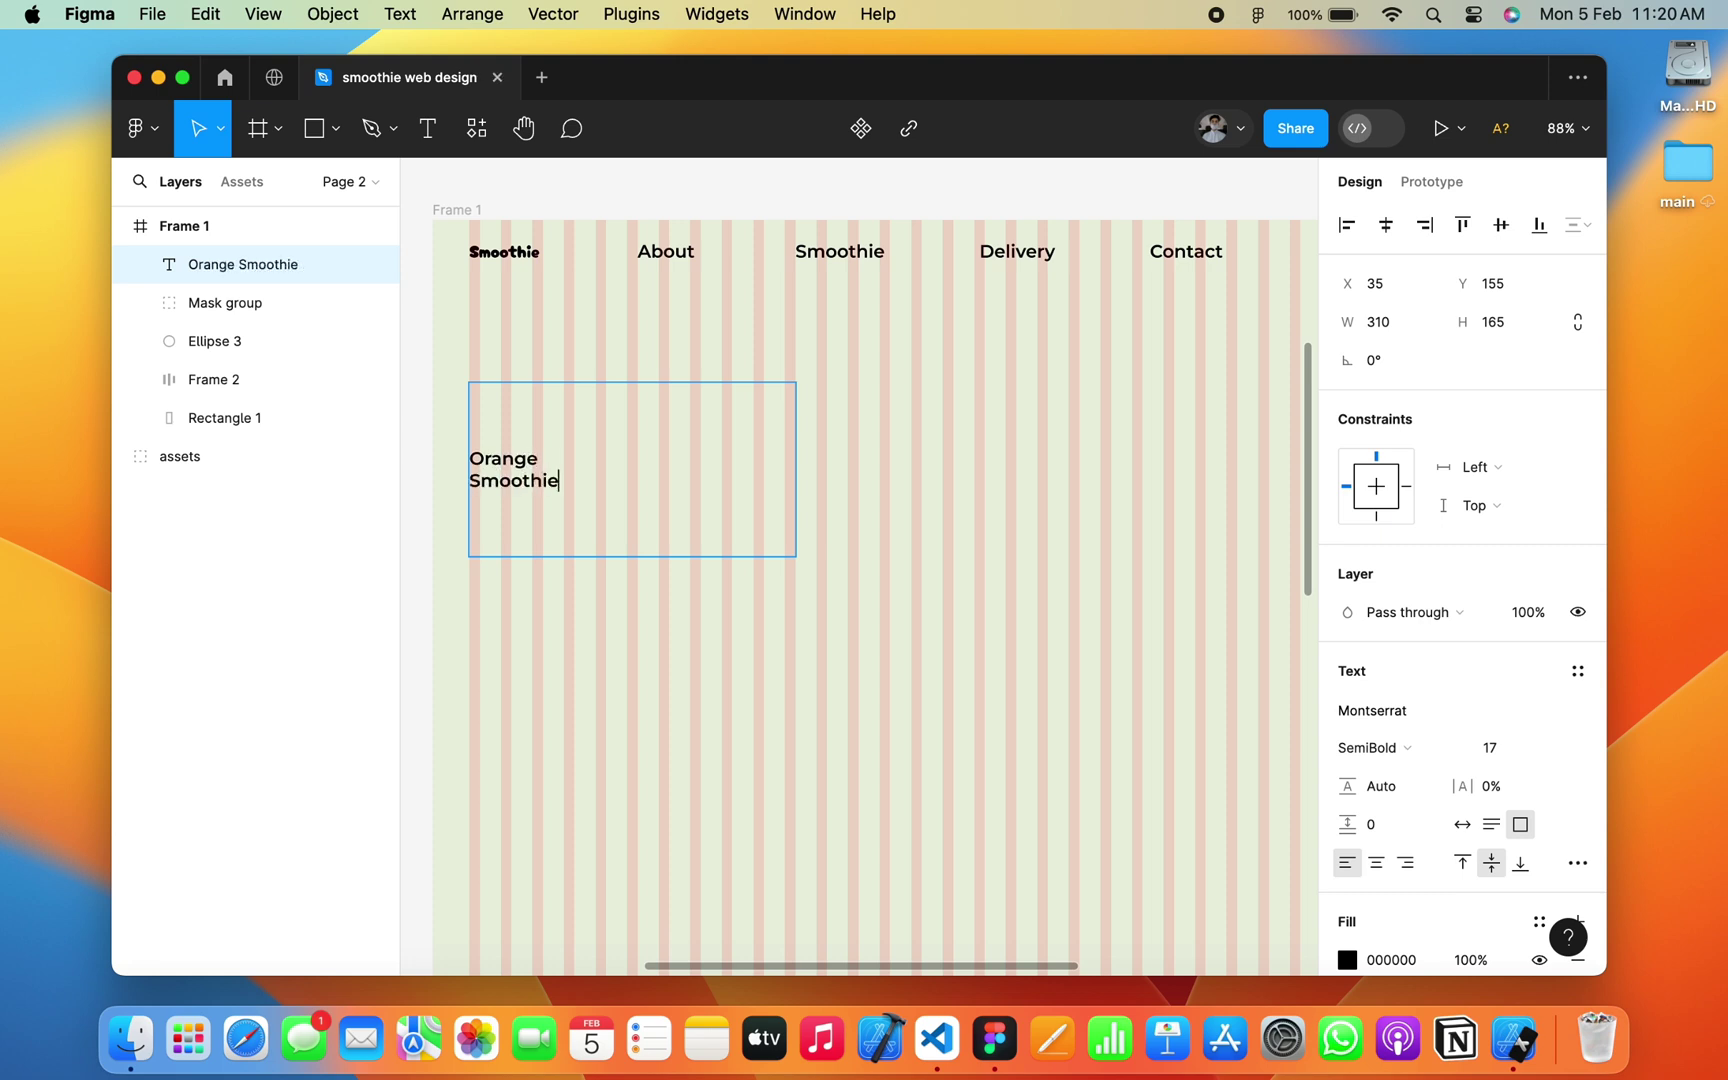
key("super+a")
left_click(1400, 748)
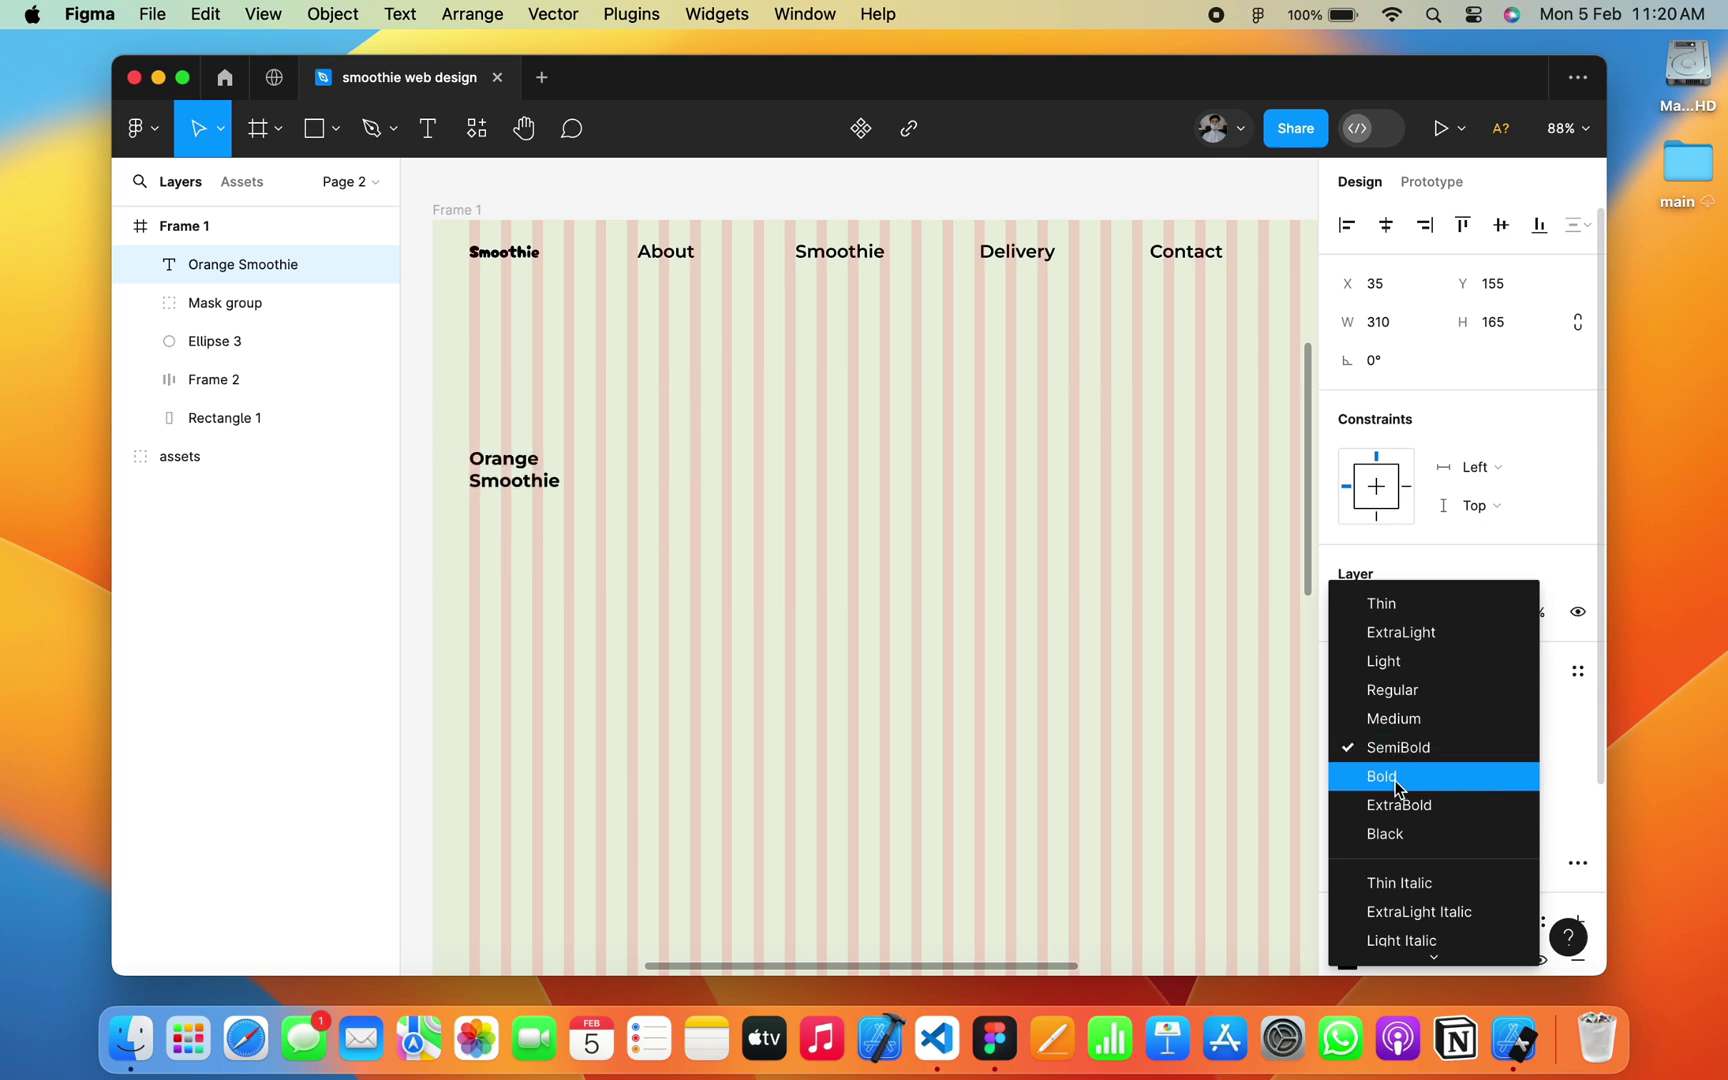
left_click(1398, 805)
left_click_drag(1485, 746, 1492, 746)
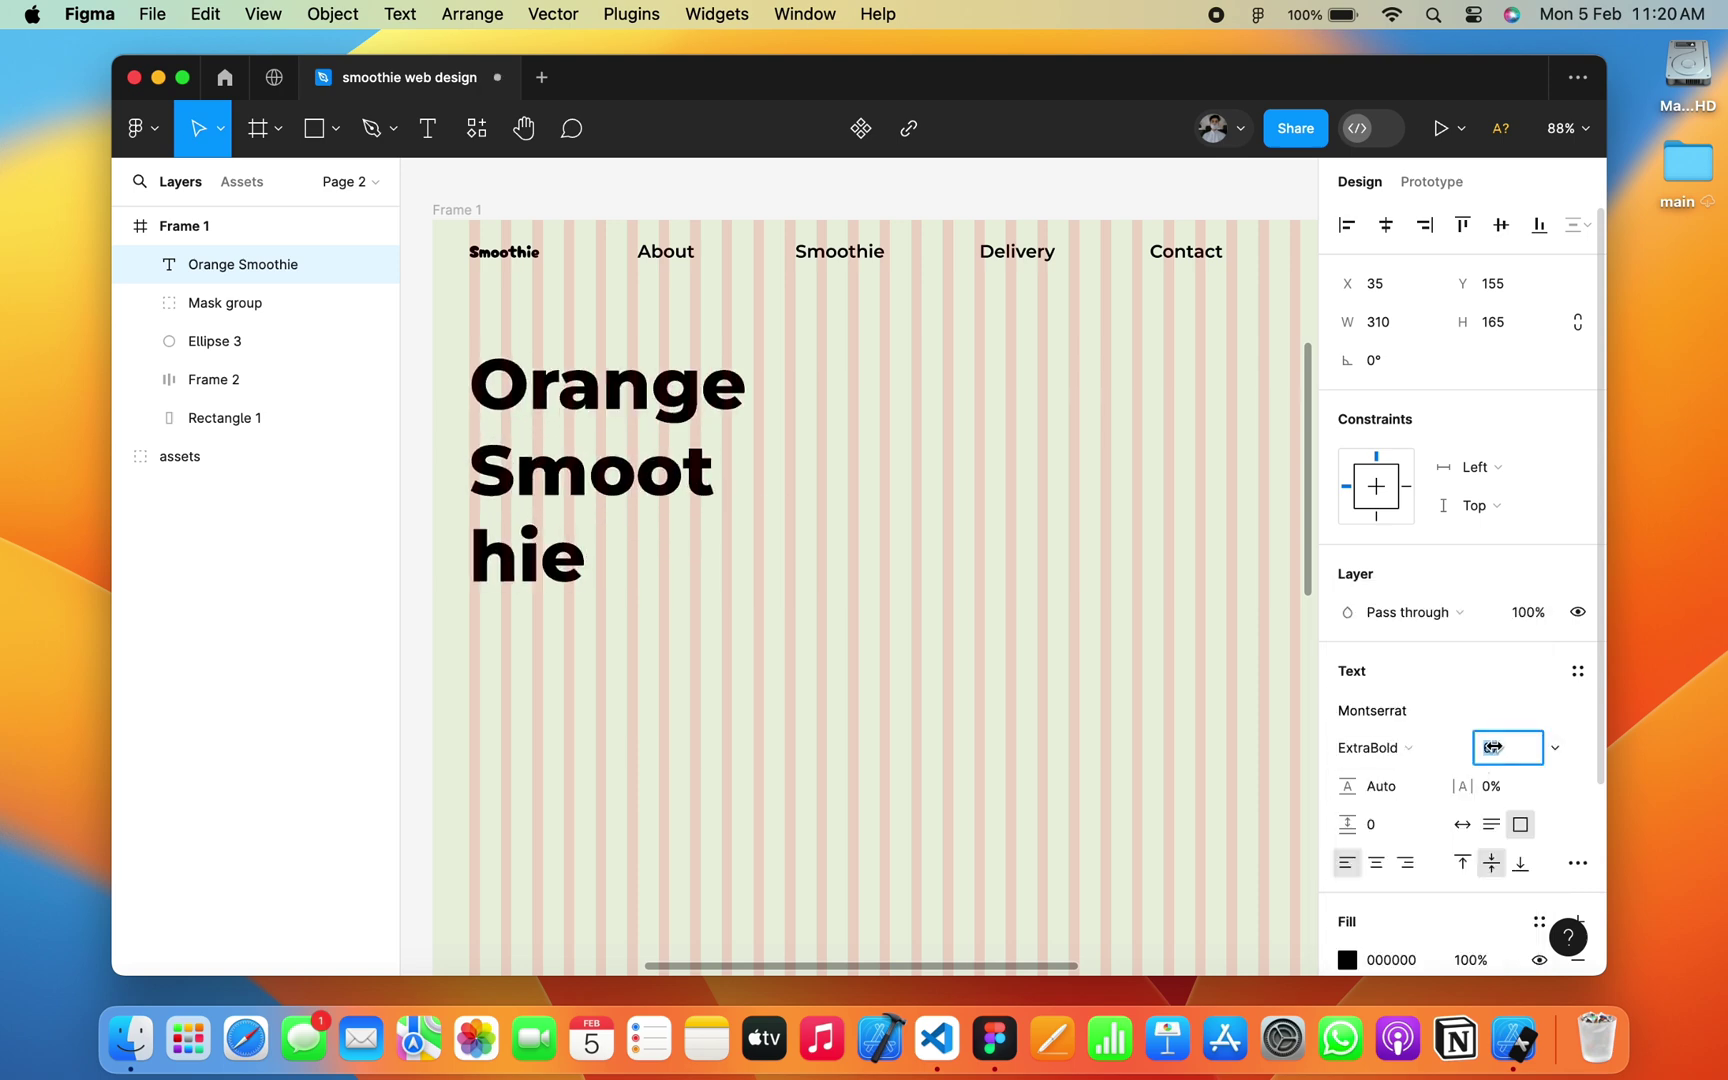
key("Escape")
Step: Widen the heading, move it higher, and set its size to 60
scroll(887, 560, "down", 5)
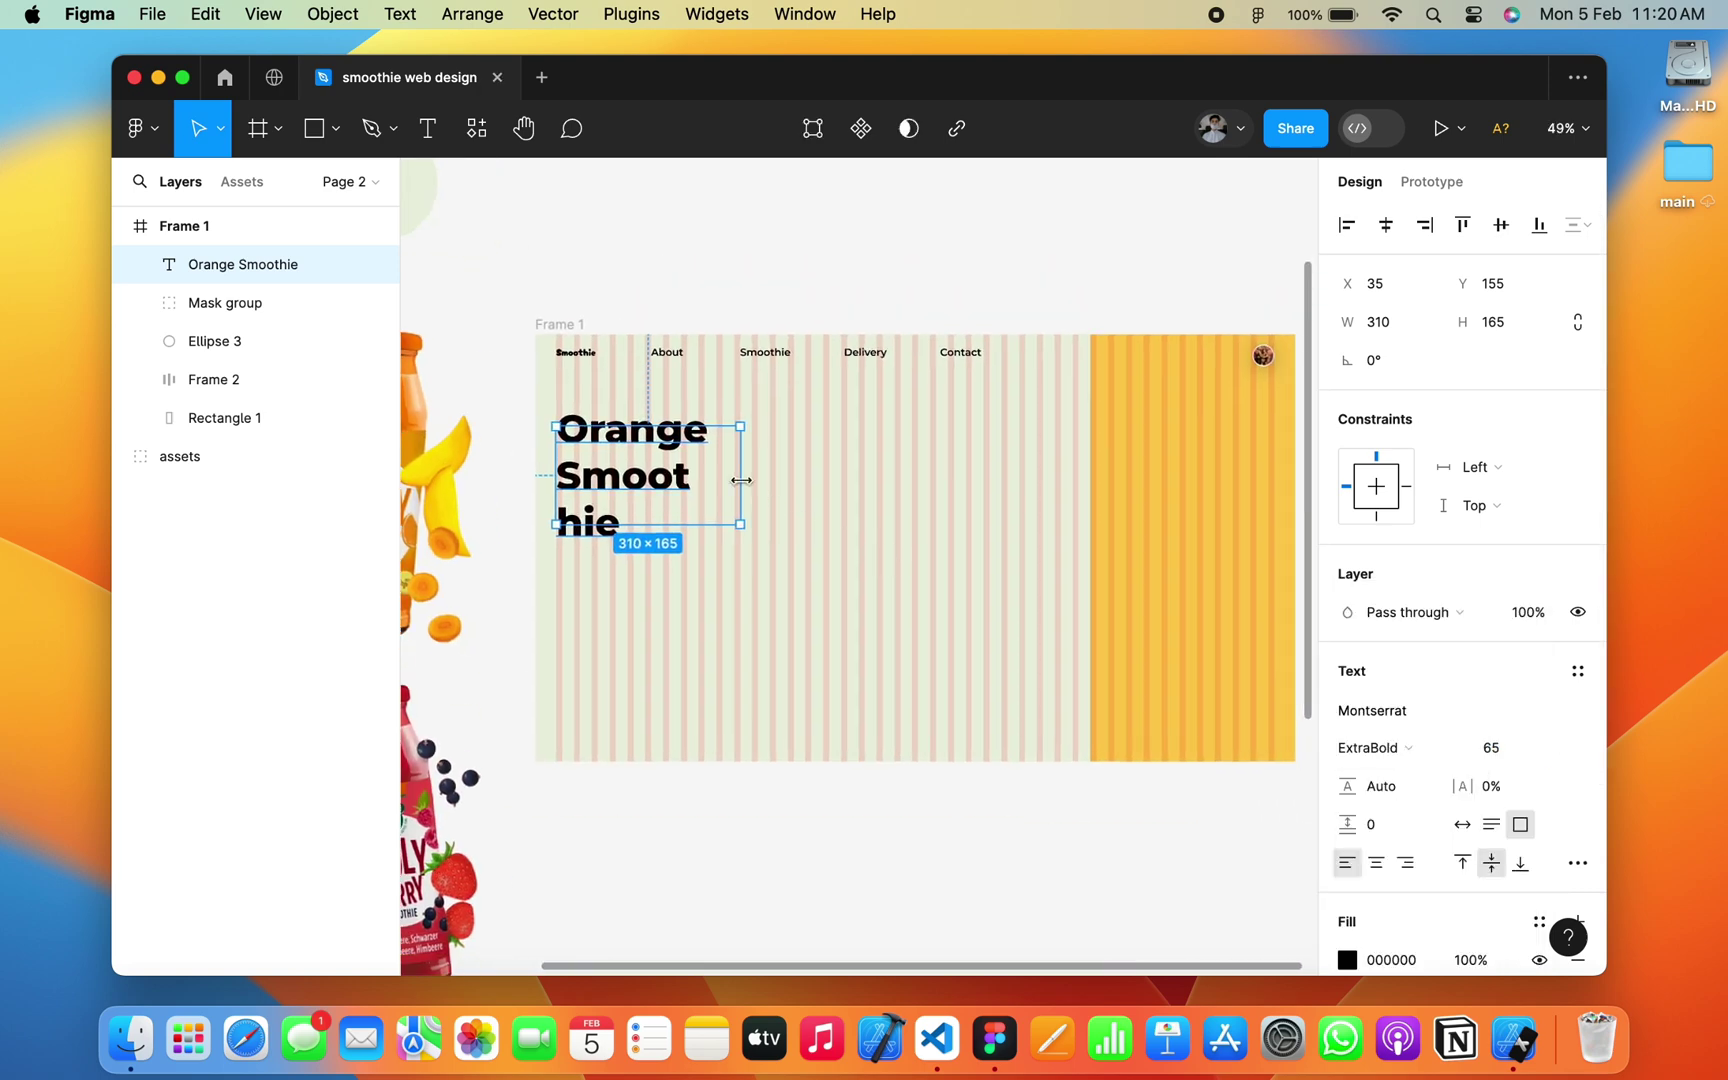
mouse_move(741, 480)
left_mouse_down()
mouse_move(791, 482)
mouse_move(758, 482)
left_mouse_up()
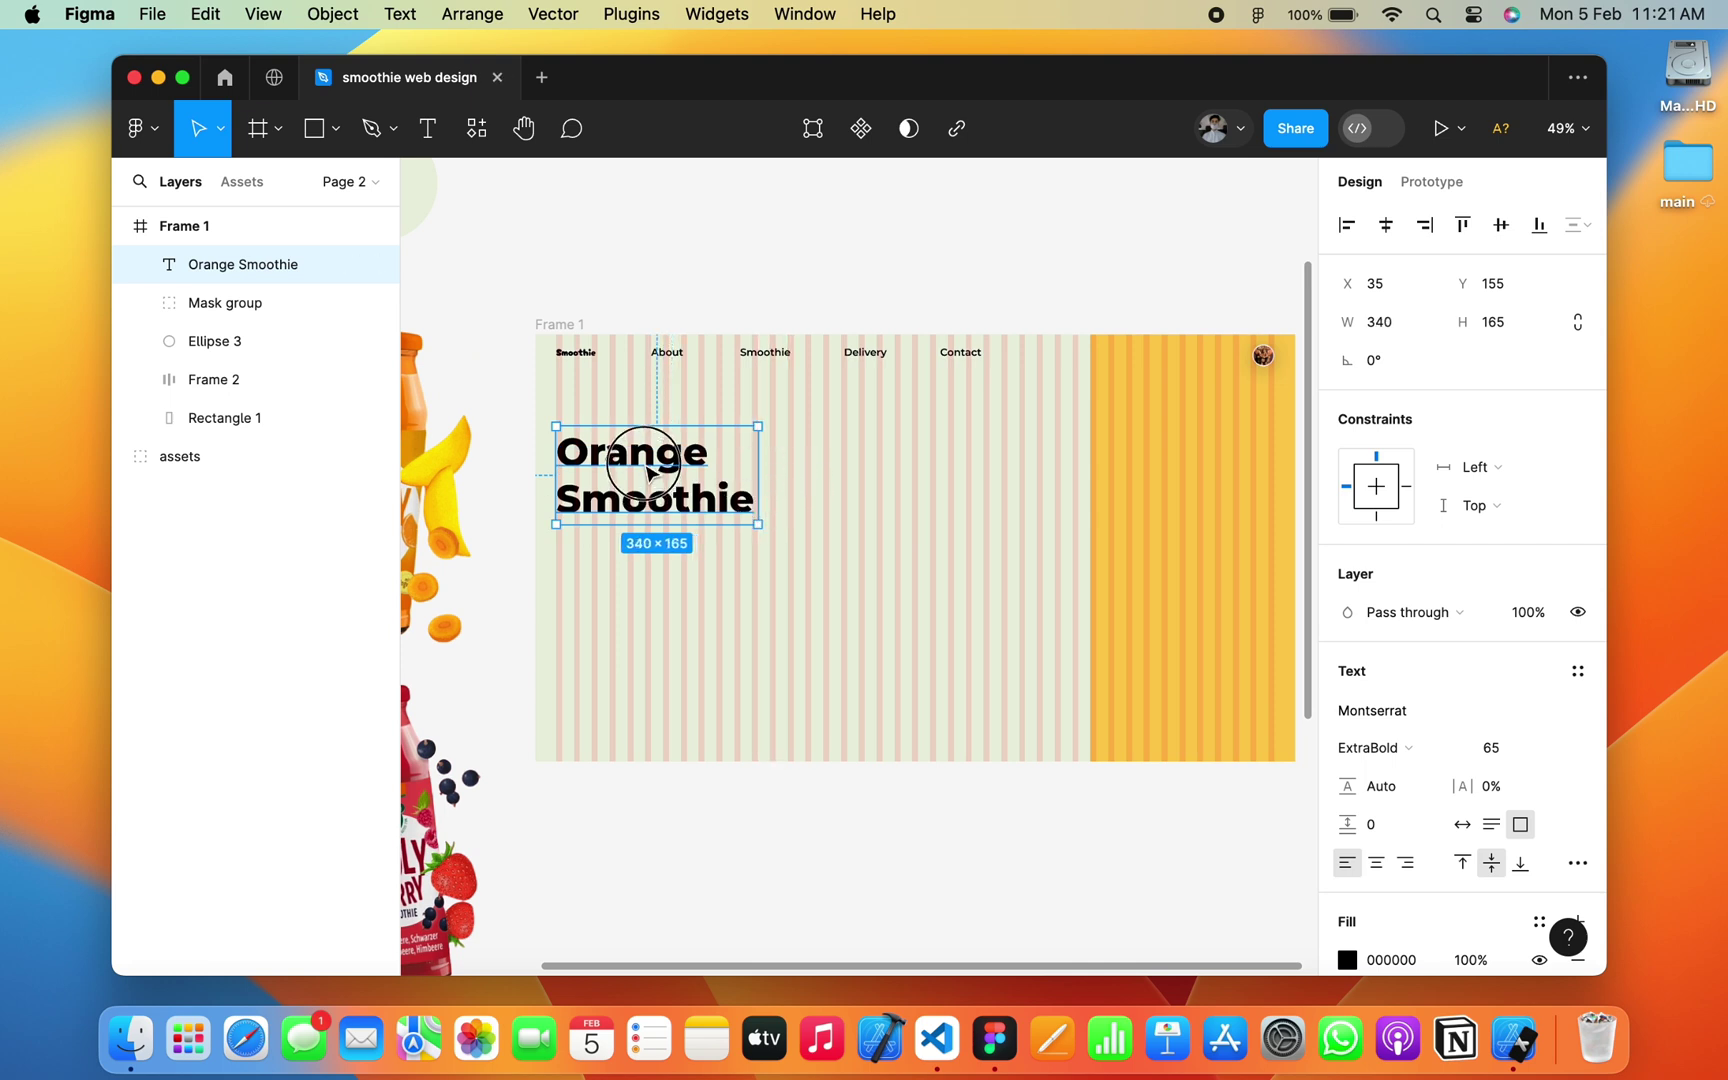
left_click_drag(650, 472, 650, 460)
type("60")
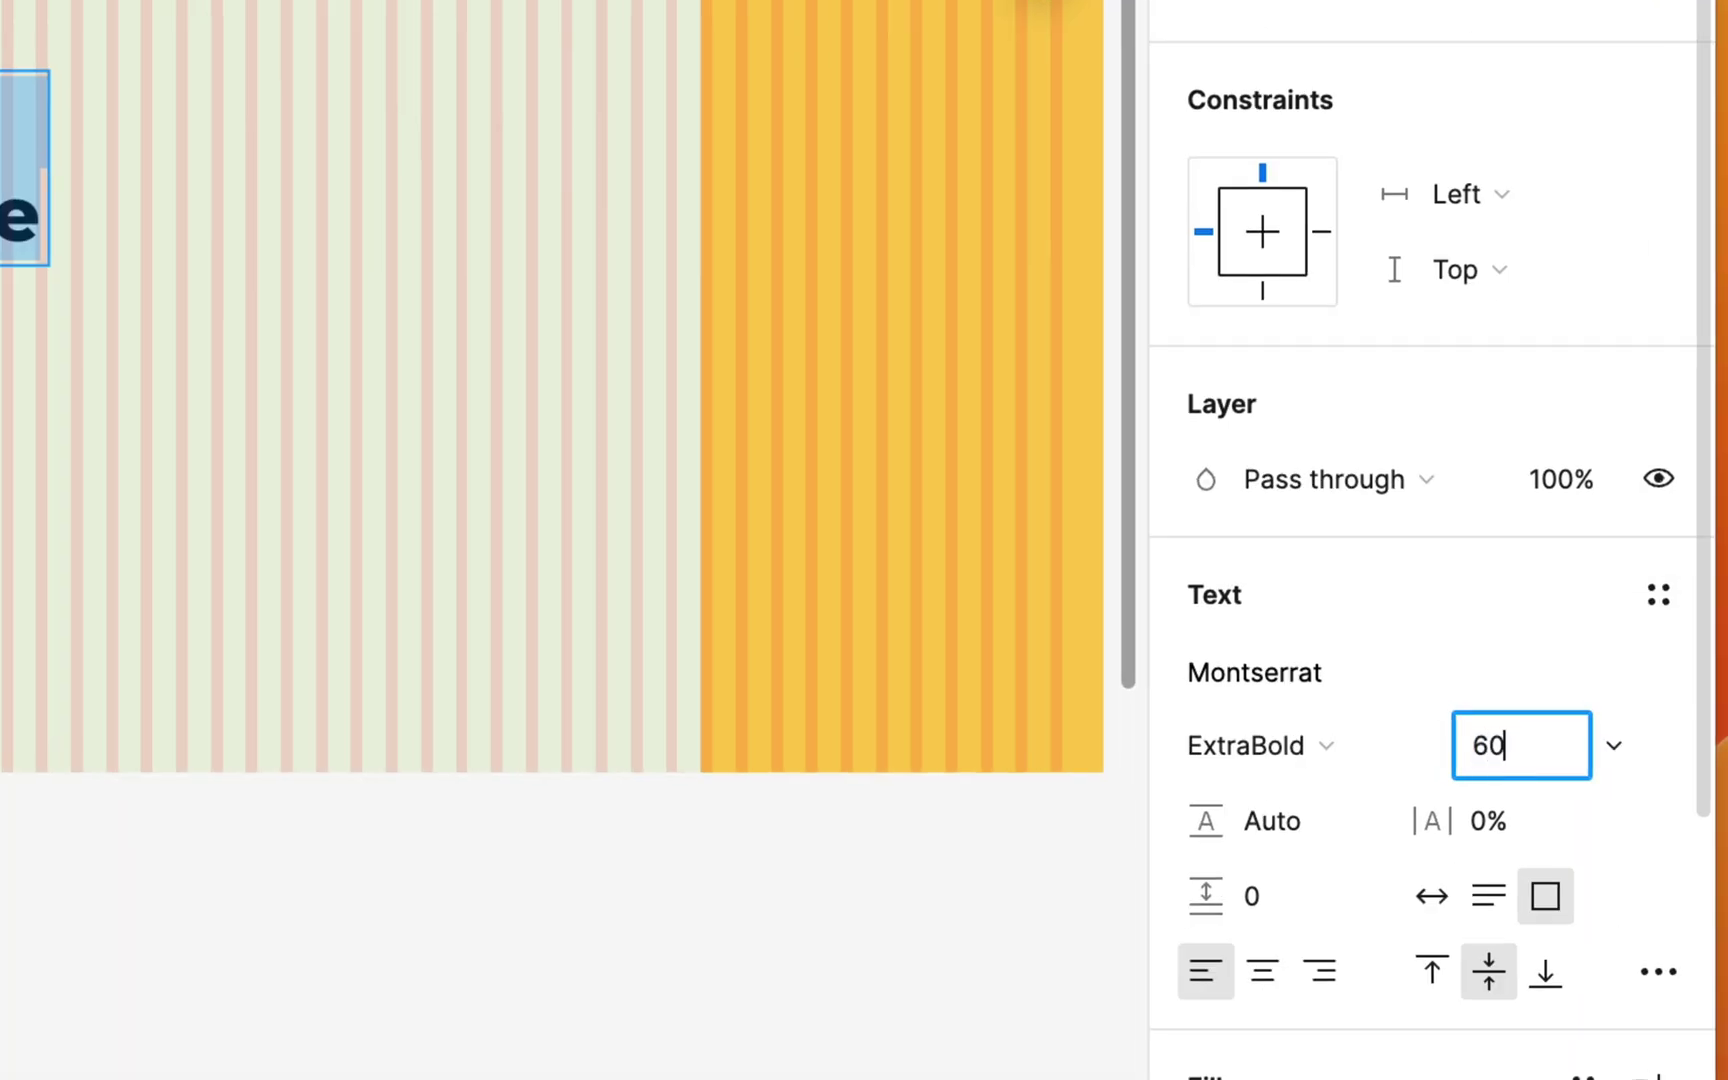
key("Return")
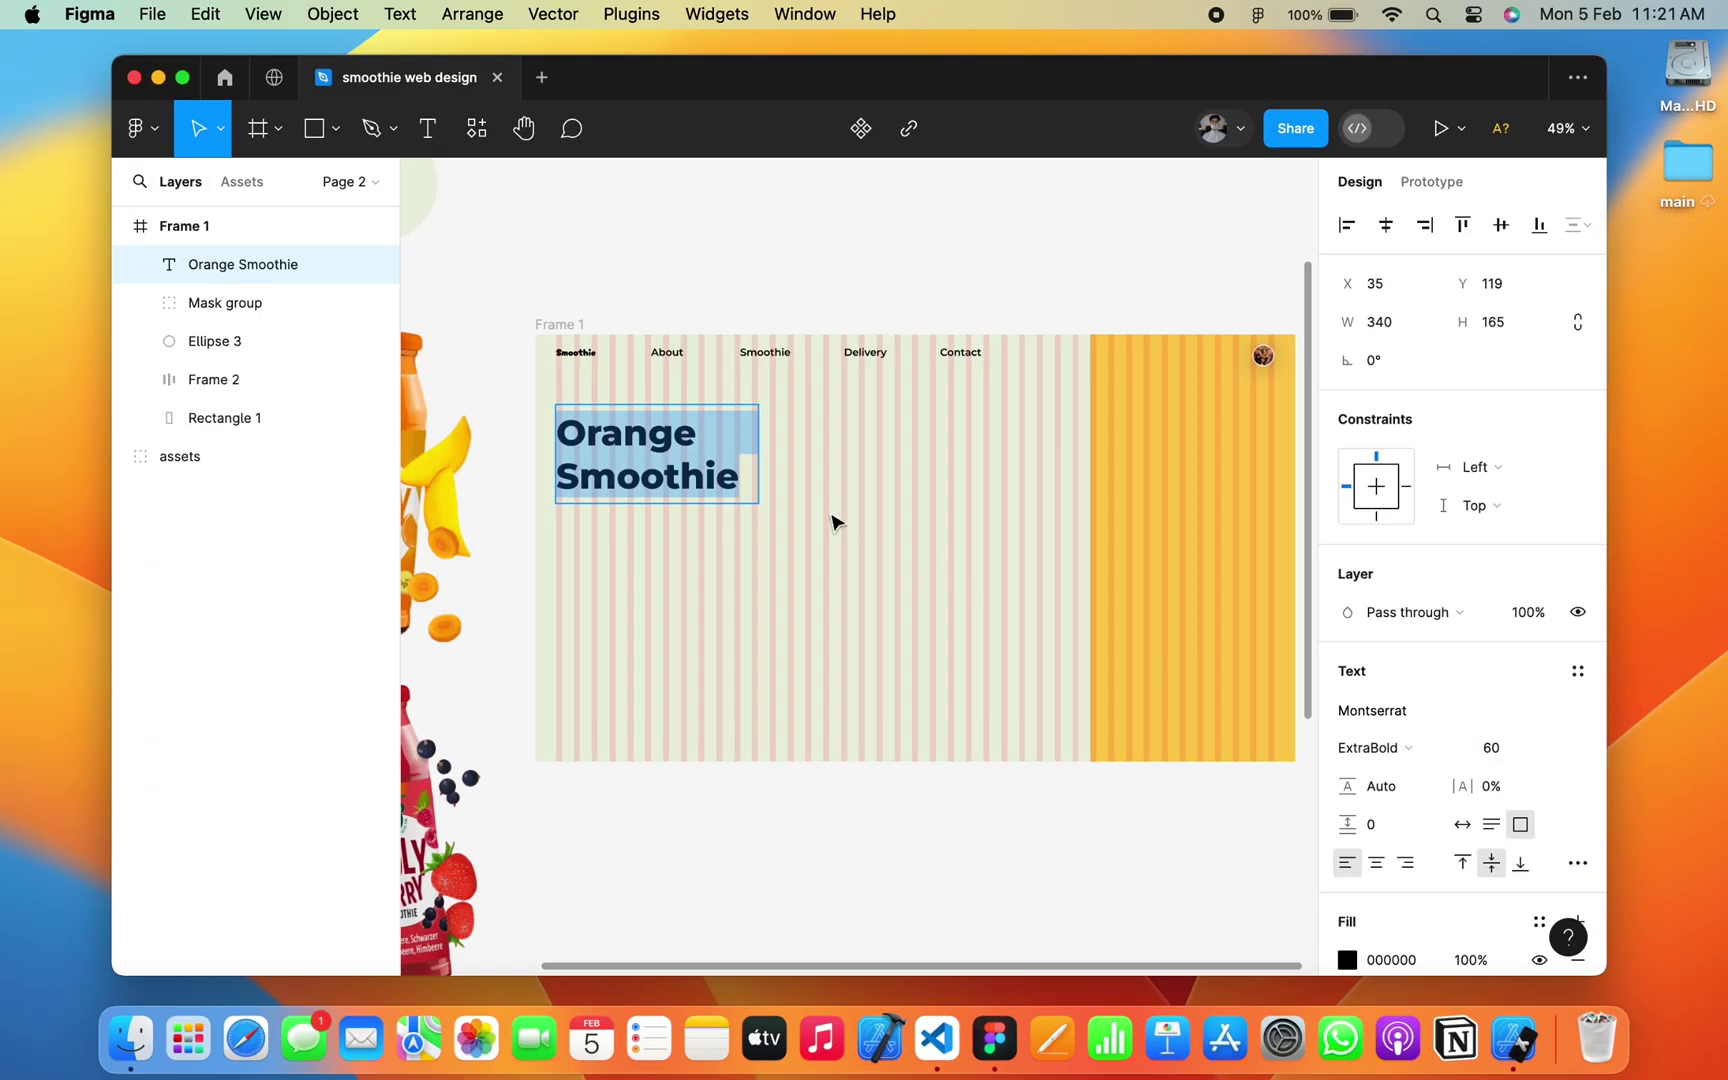
left_click_drag(741, 460, 747, 461)
left_click(740, 574)
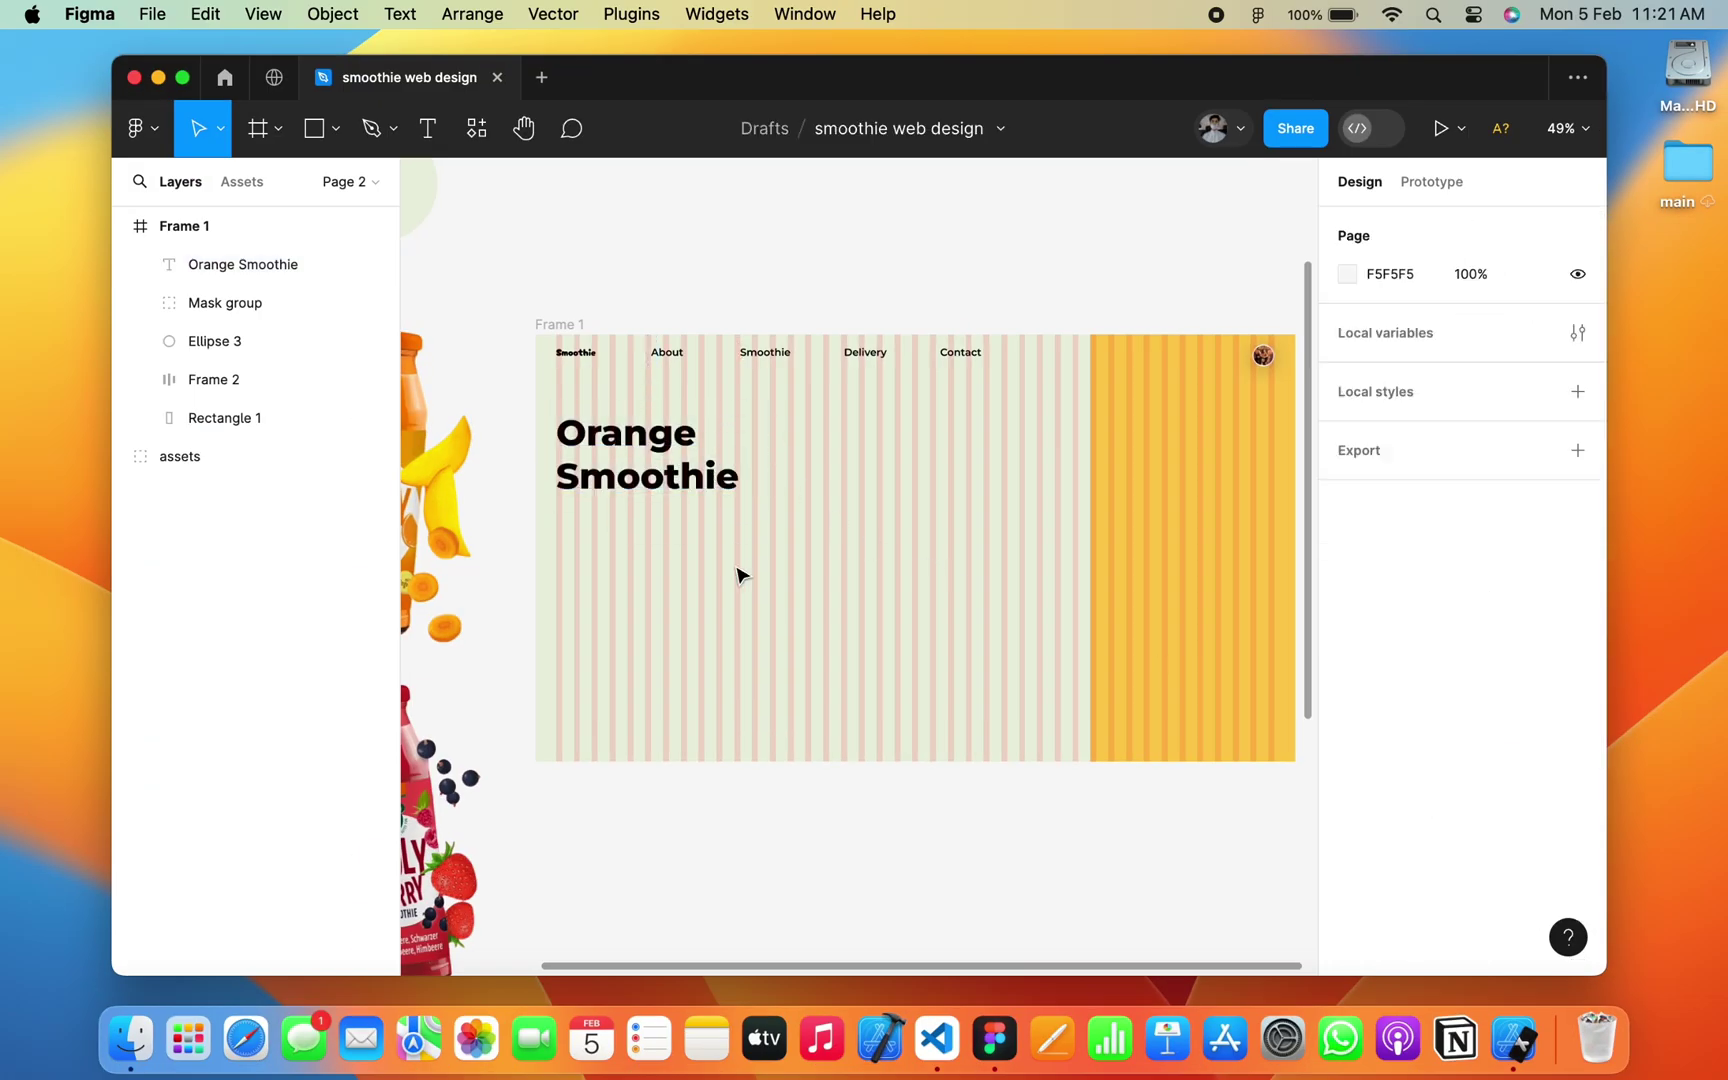
left_click(680, 352)
left_click(505, 247)
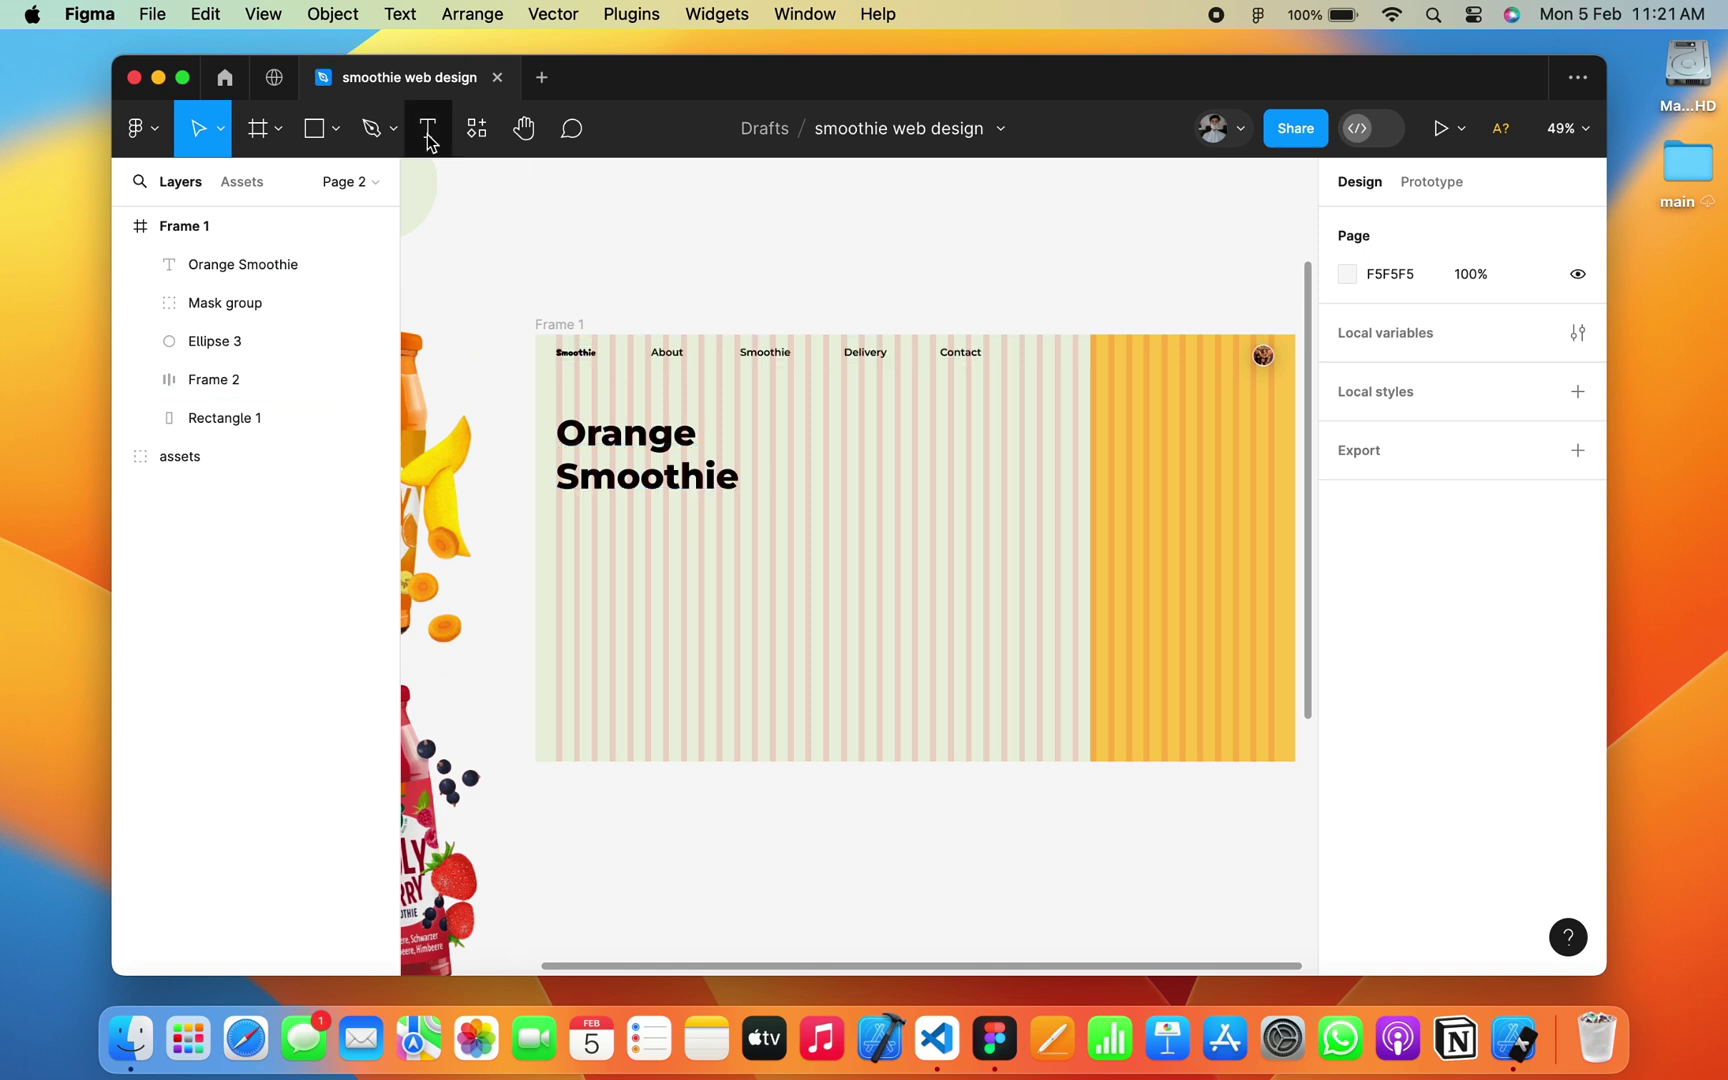
Step: Draw a size-18 text box below the heading and paste the orange-smoothie paragraph
key("t")
left_click_drag(556, 524, 763, 576)
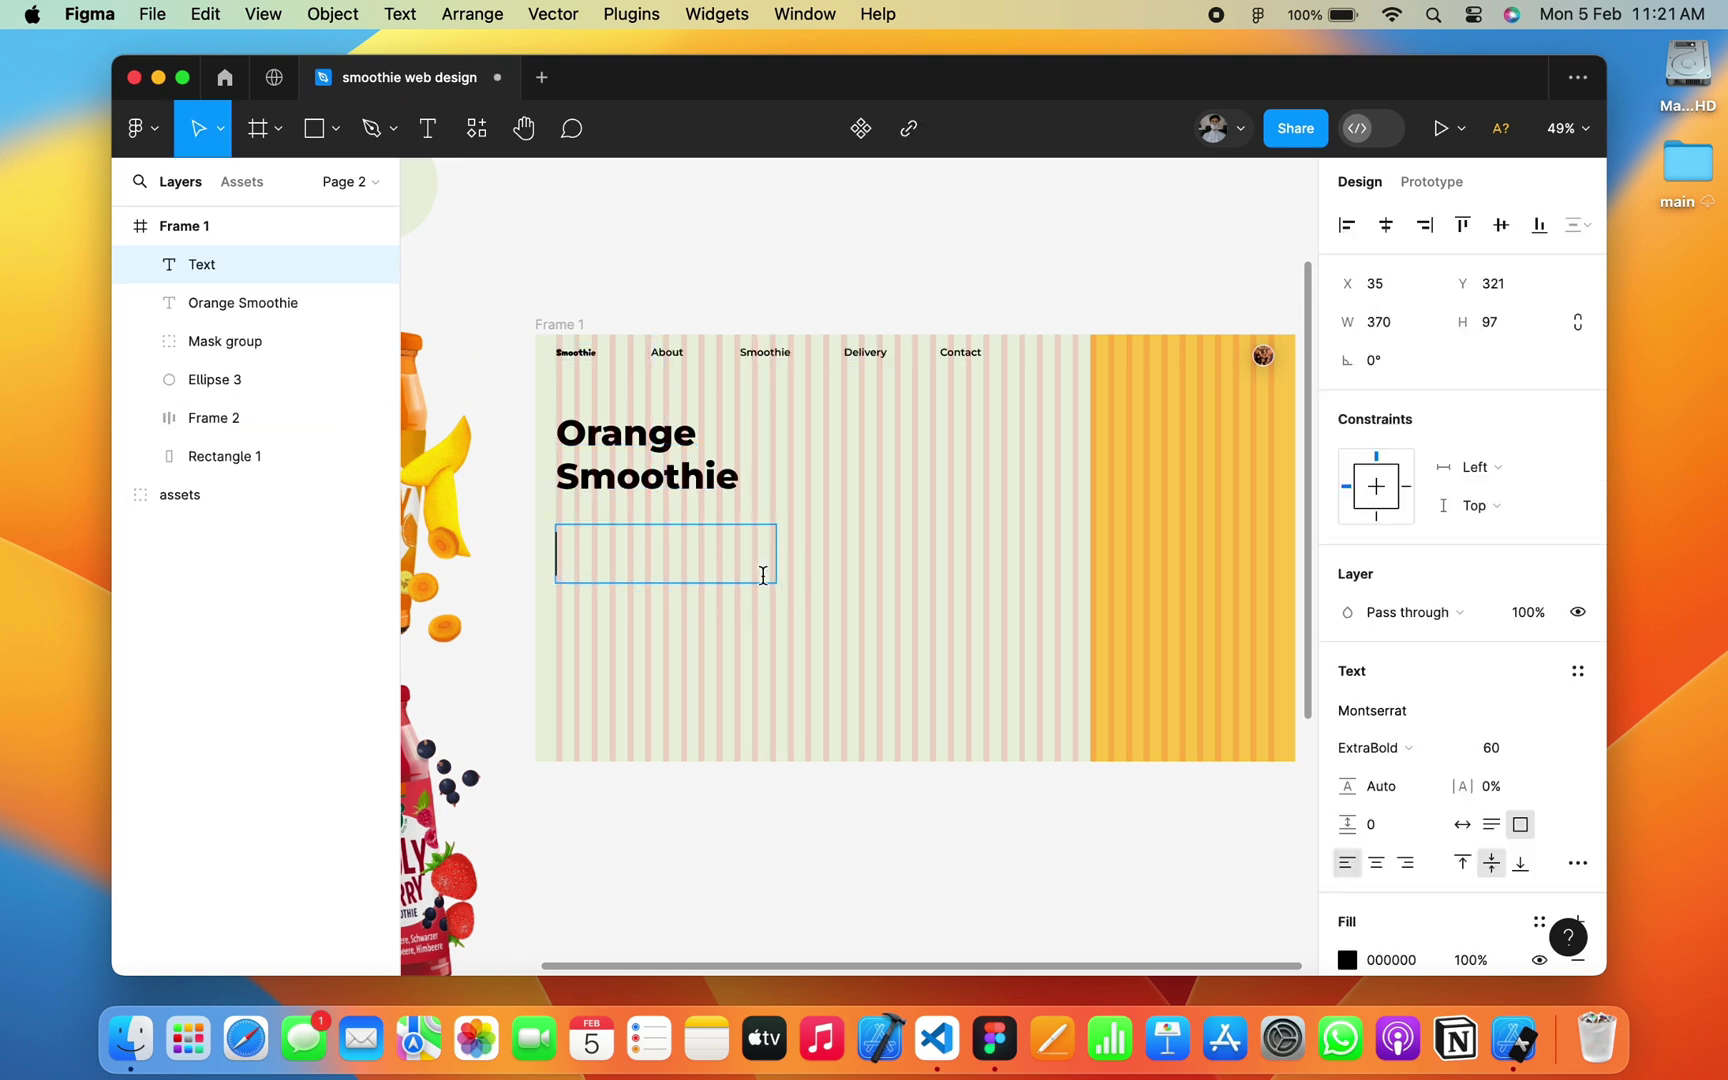
left_click(1494, 749)
type("1")
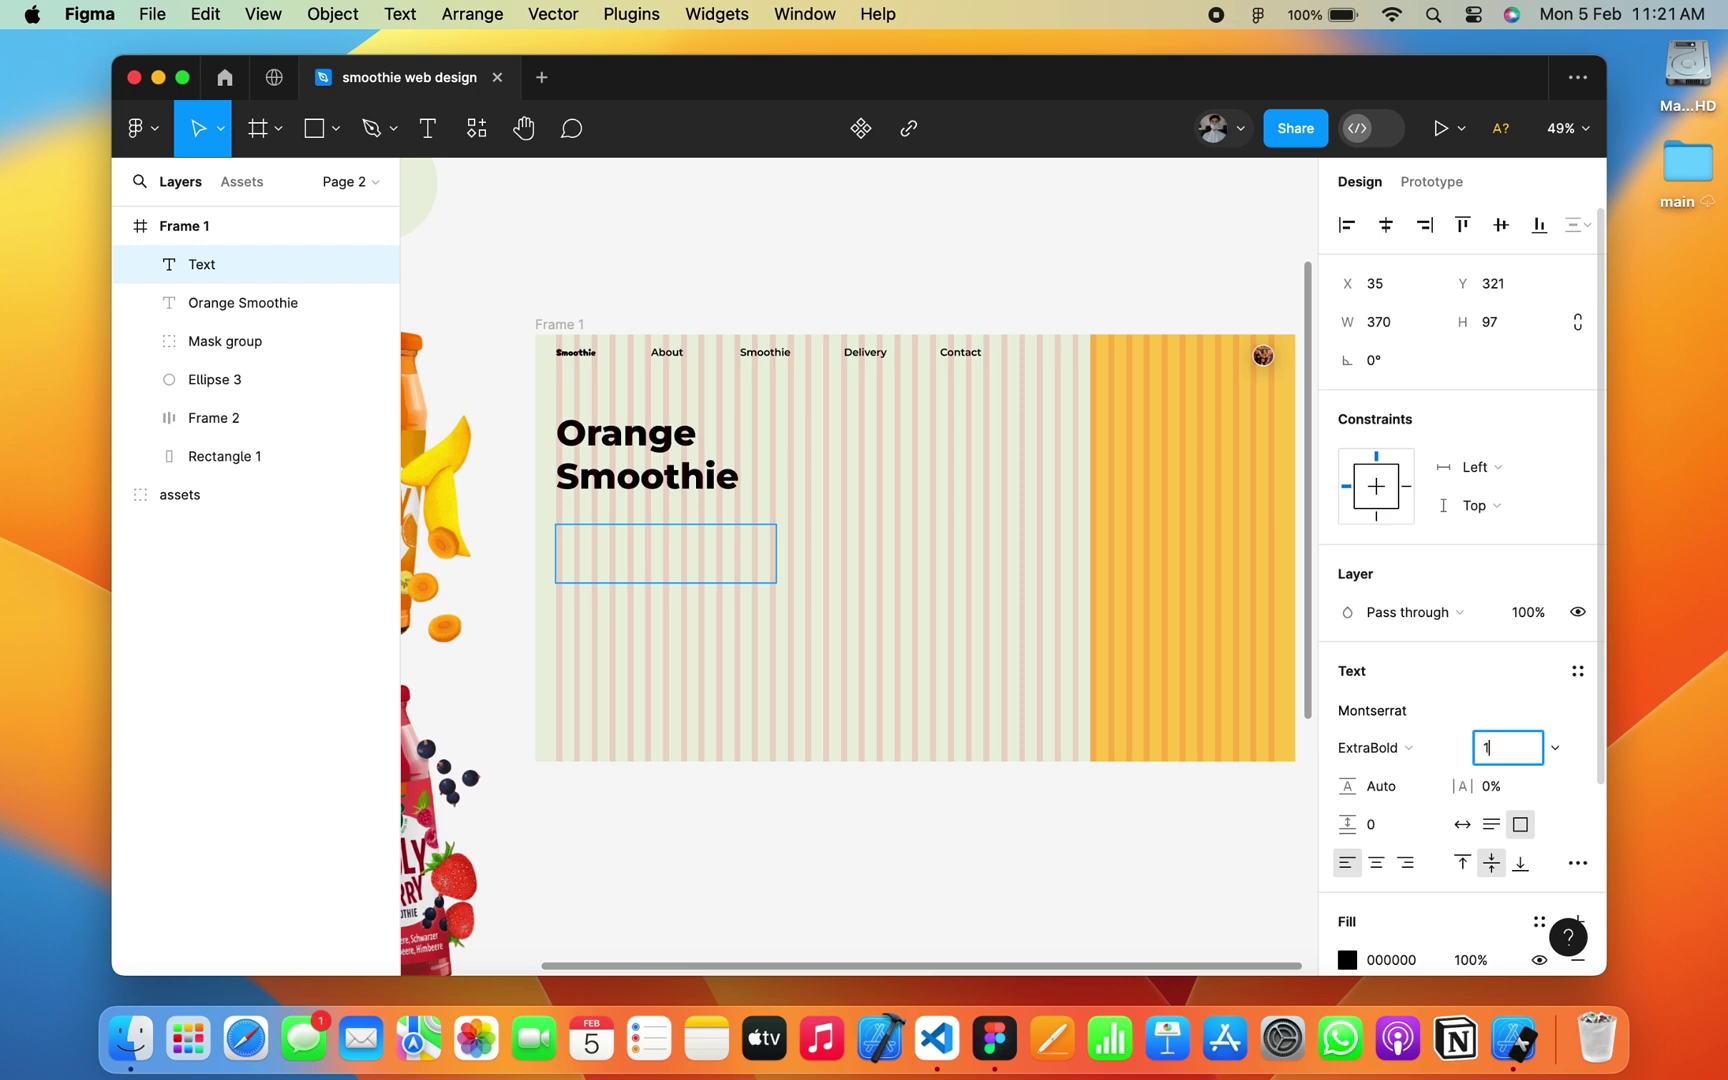
type("8")
key("Return")
double_click(585, 552)
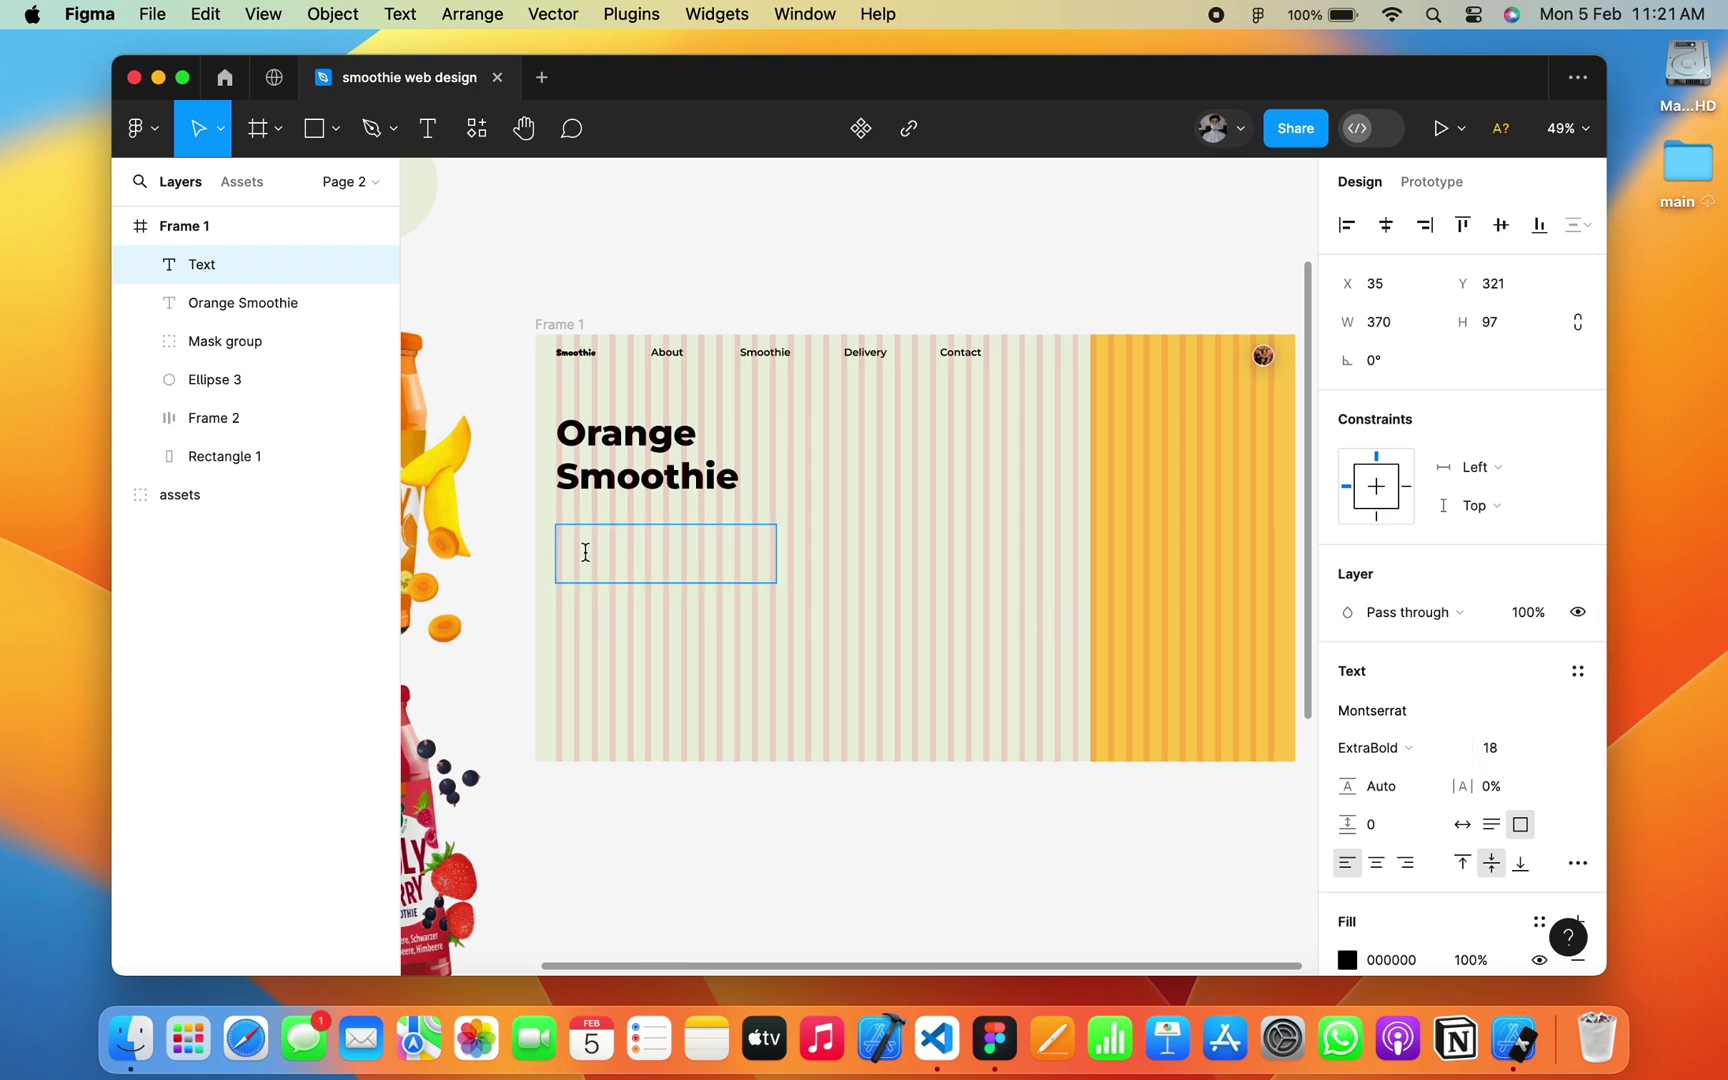
type("Using oranges as the basis for your breakfast smoothie takes the idea of fresh-squeezed orange juice to a whole new plane. You can create creamy smoothies with banana, pineapple juice, mango, avocado and coconut milk.")
Step: Make the paragraph Medium weight and widen its box to 510
scroll(585, 552, "up", 5)
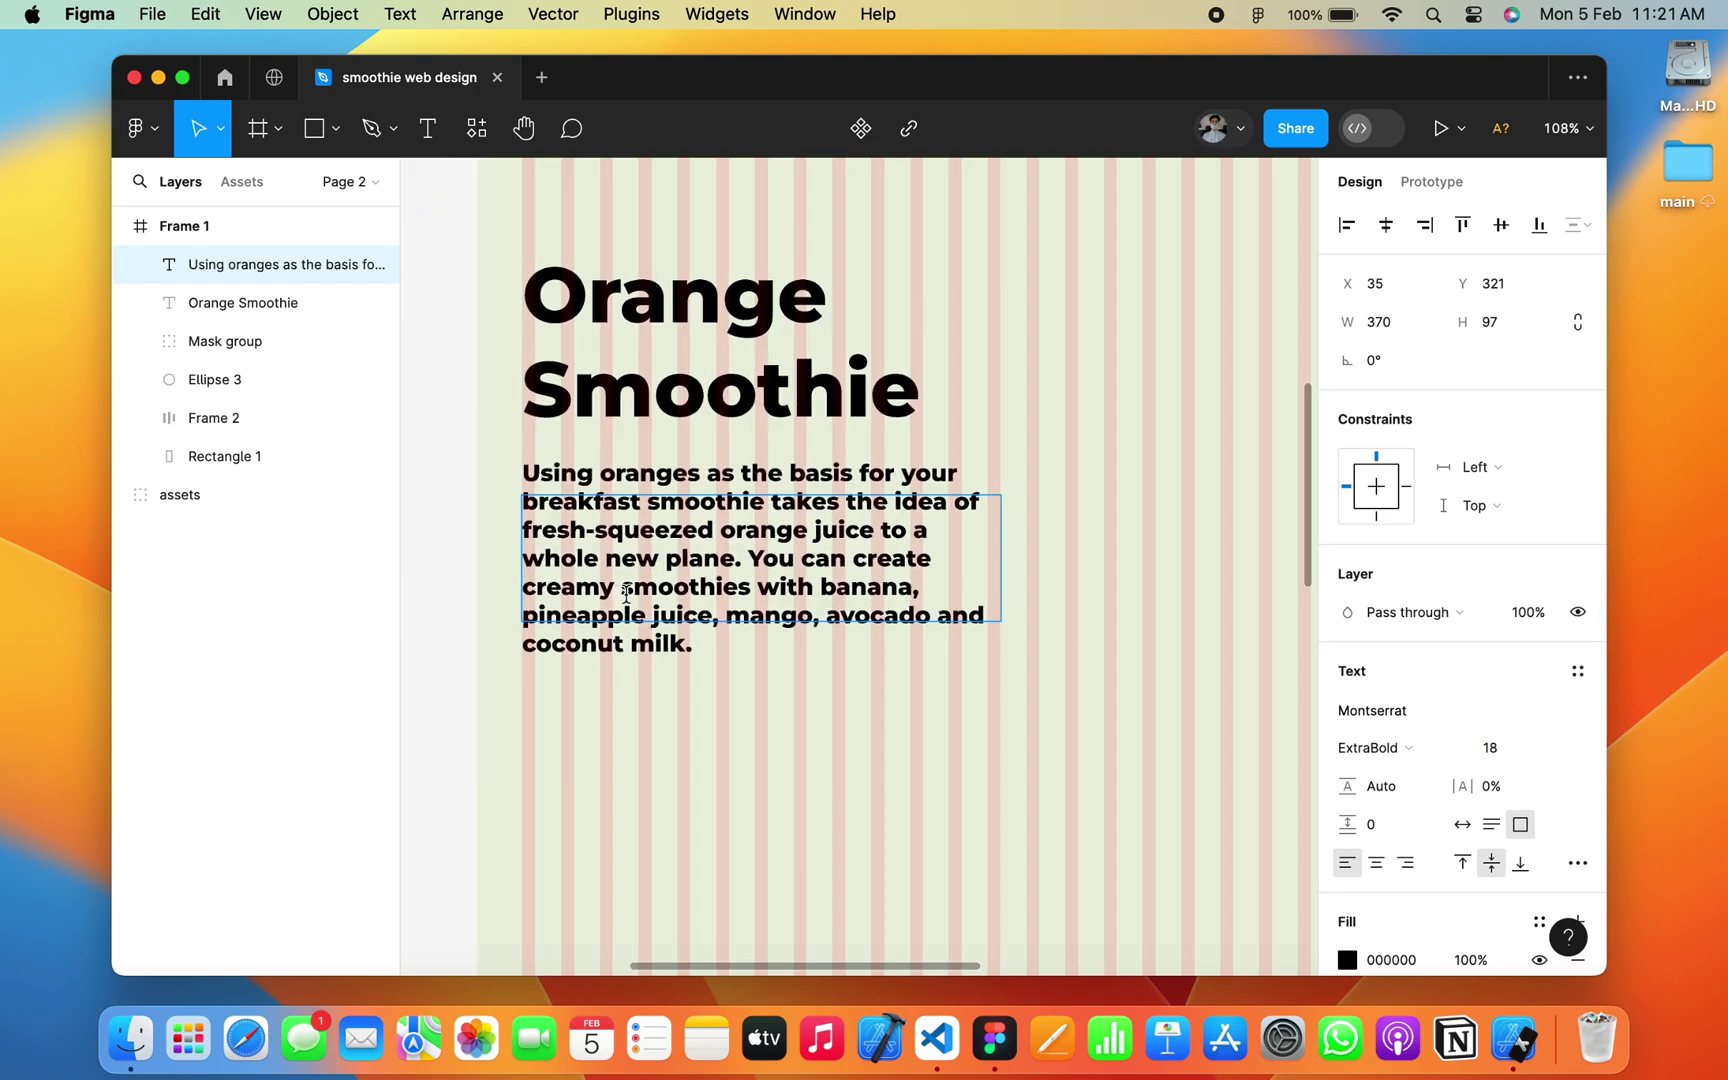
key("super+a")
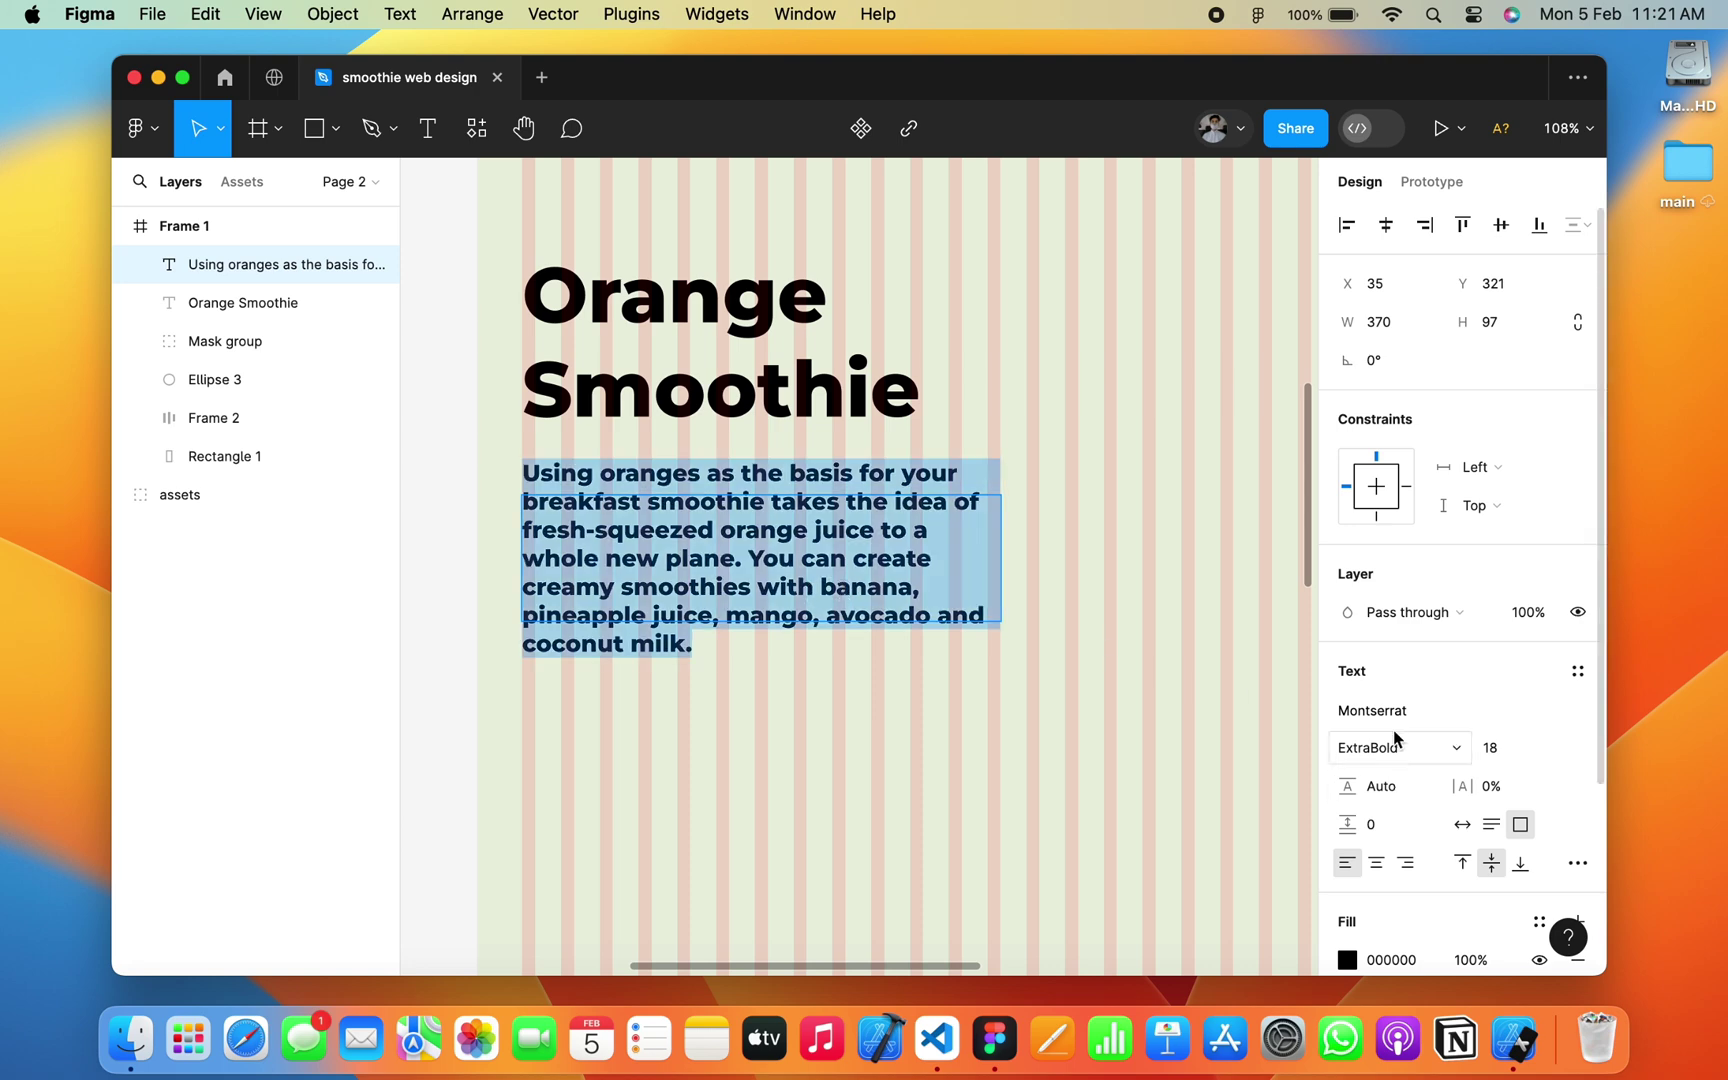
left_click(1395, 745)
left_click(1393, 672)
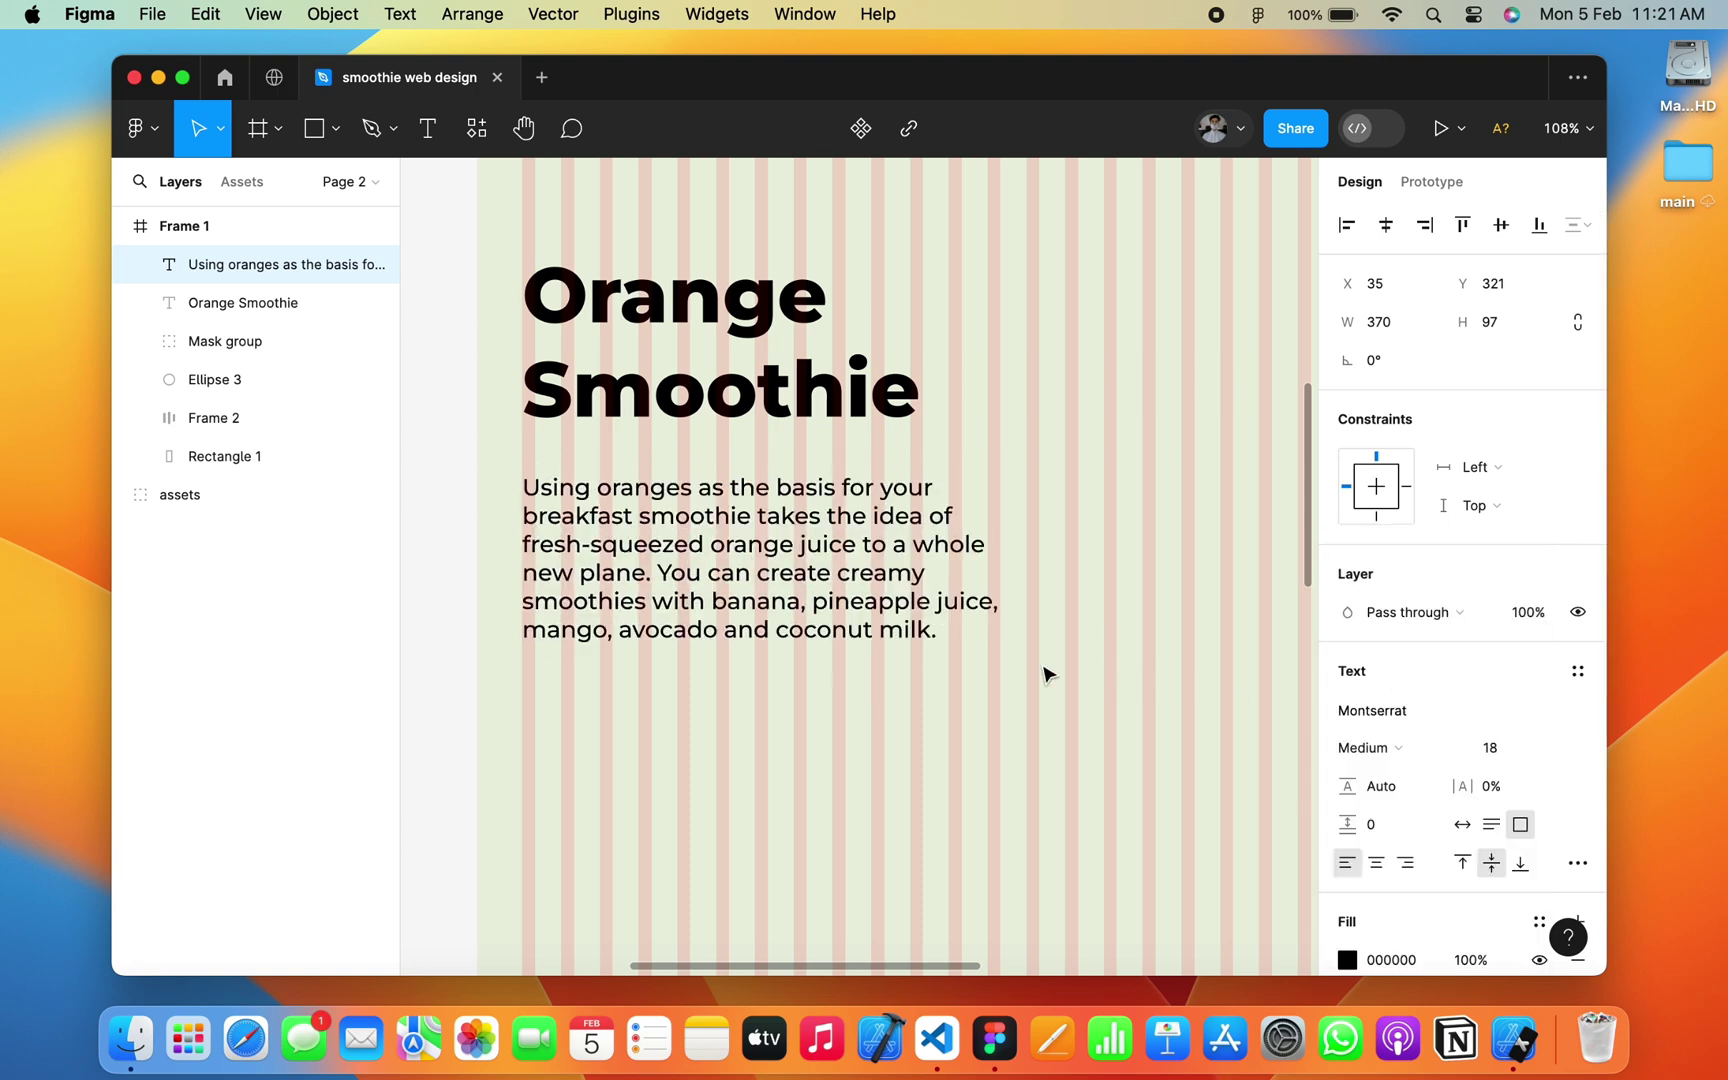
key("Escape")
scroll(1022, 671, "down", 3)
left_click_drag(1009, 617, 1100, 622)
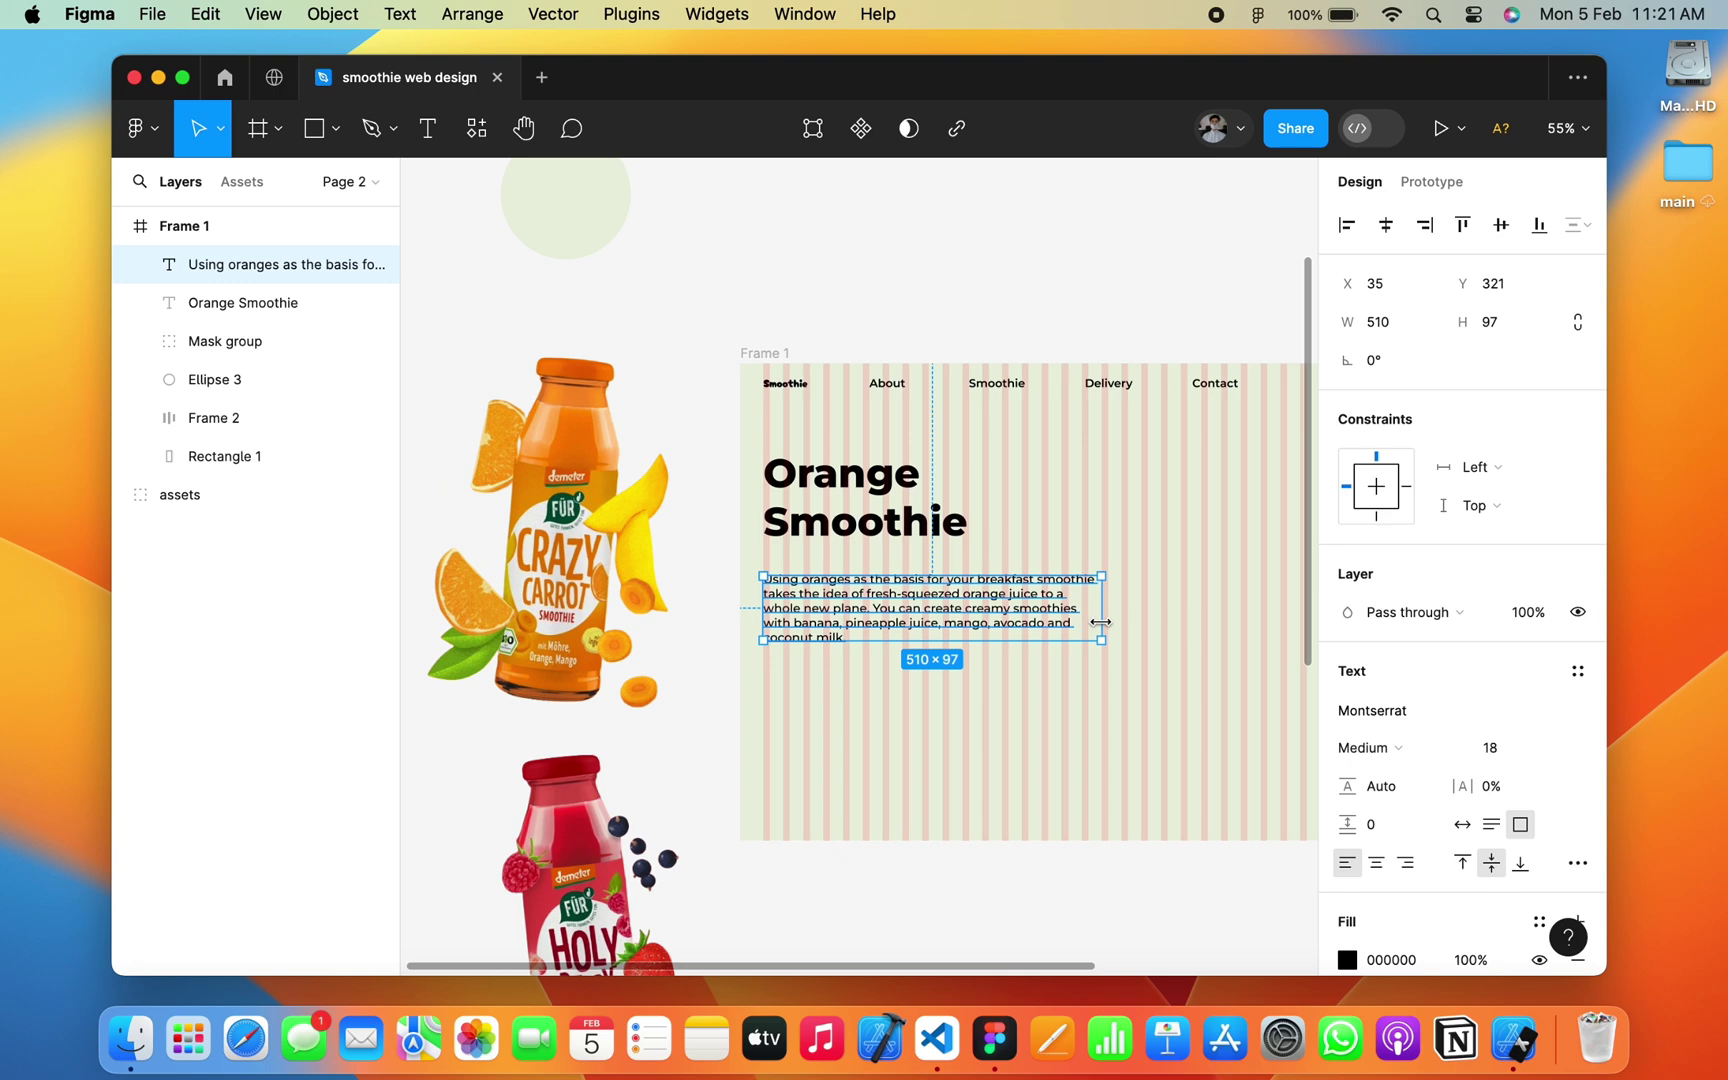
Step: Colour the paragraph text a muted grey-green, 686C60
scroll(1100, 622, "up", 5)
scroll(1105, 631, "right", 2)
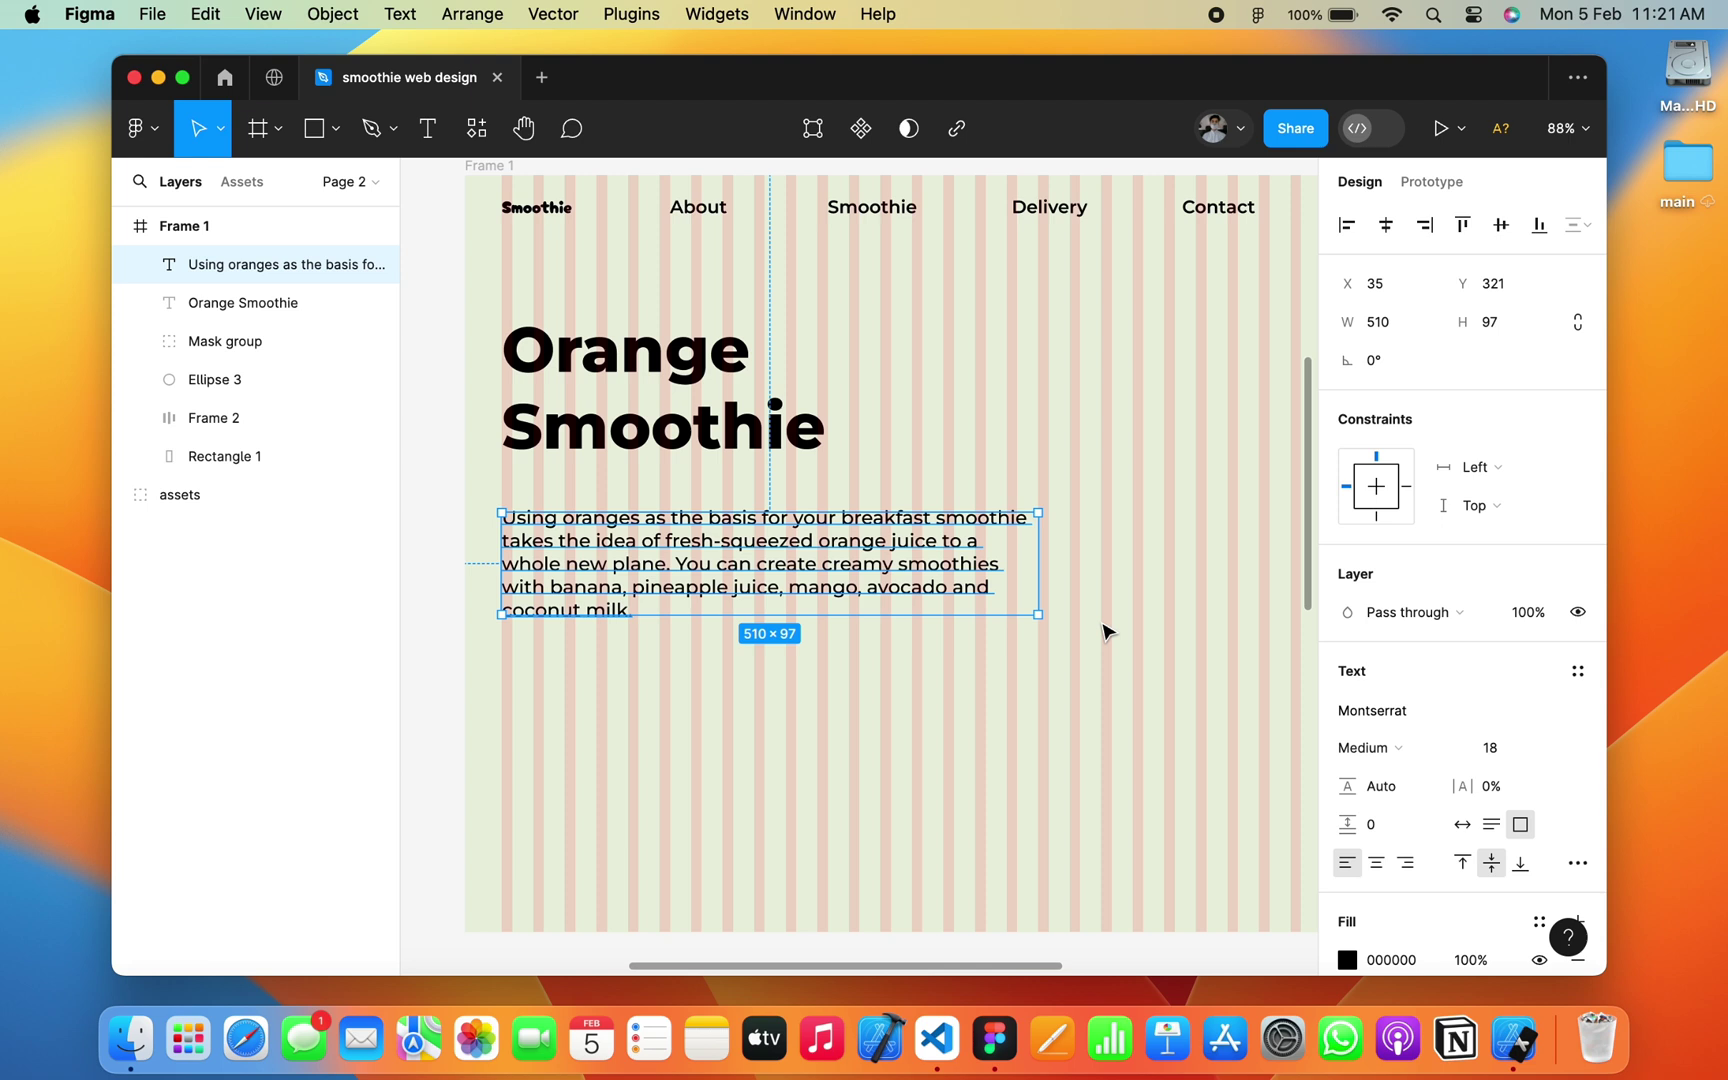
left_click(1347, 959)
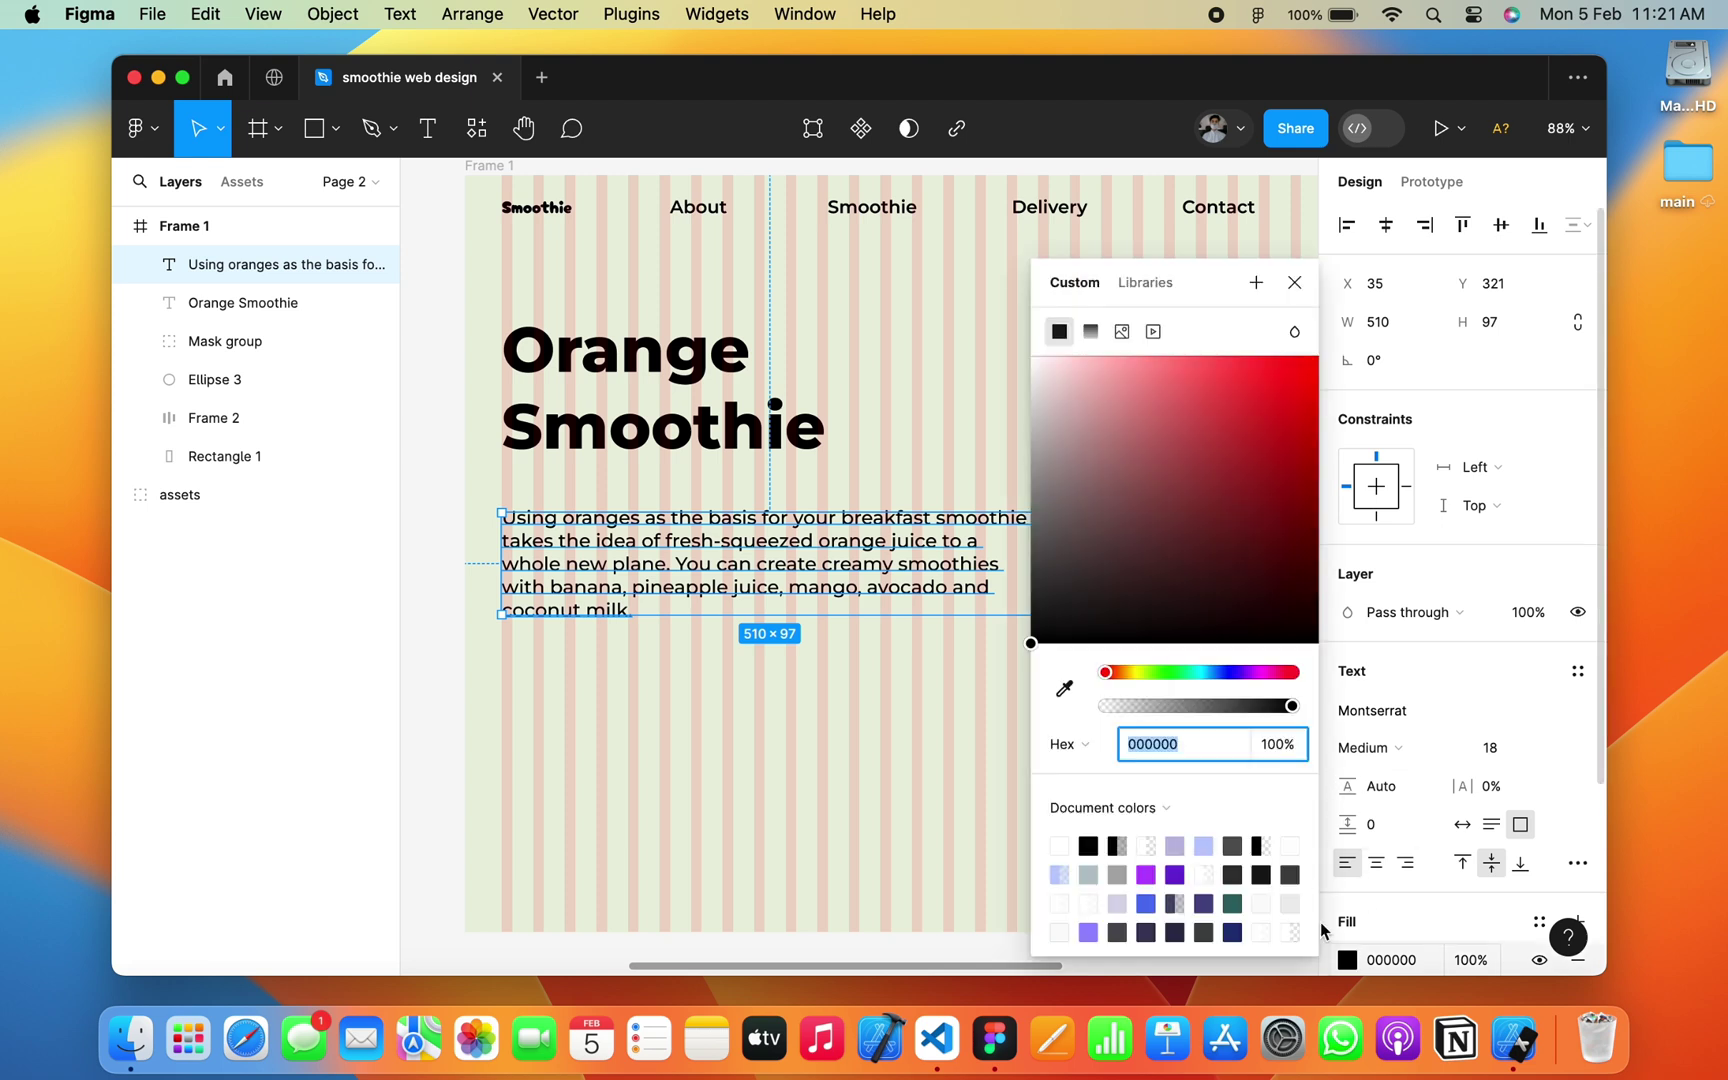
left_click(1062, 688)
left_click(974, 465)
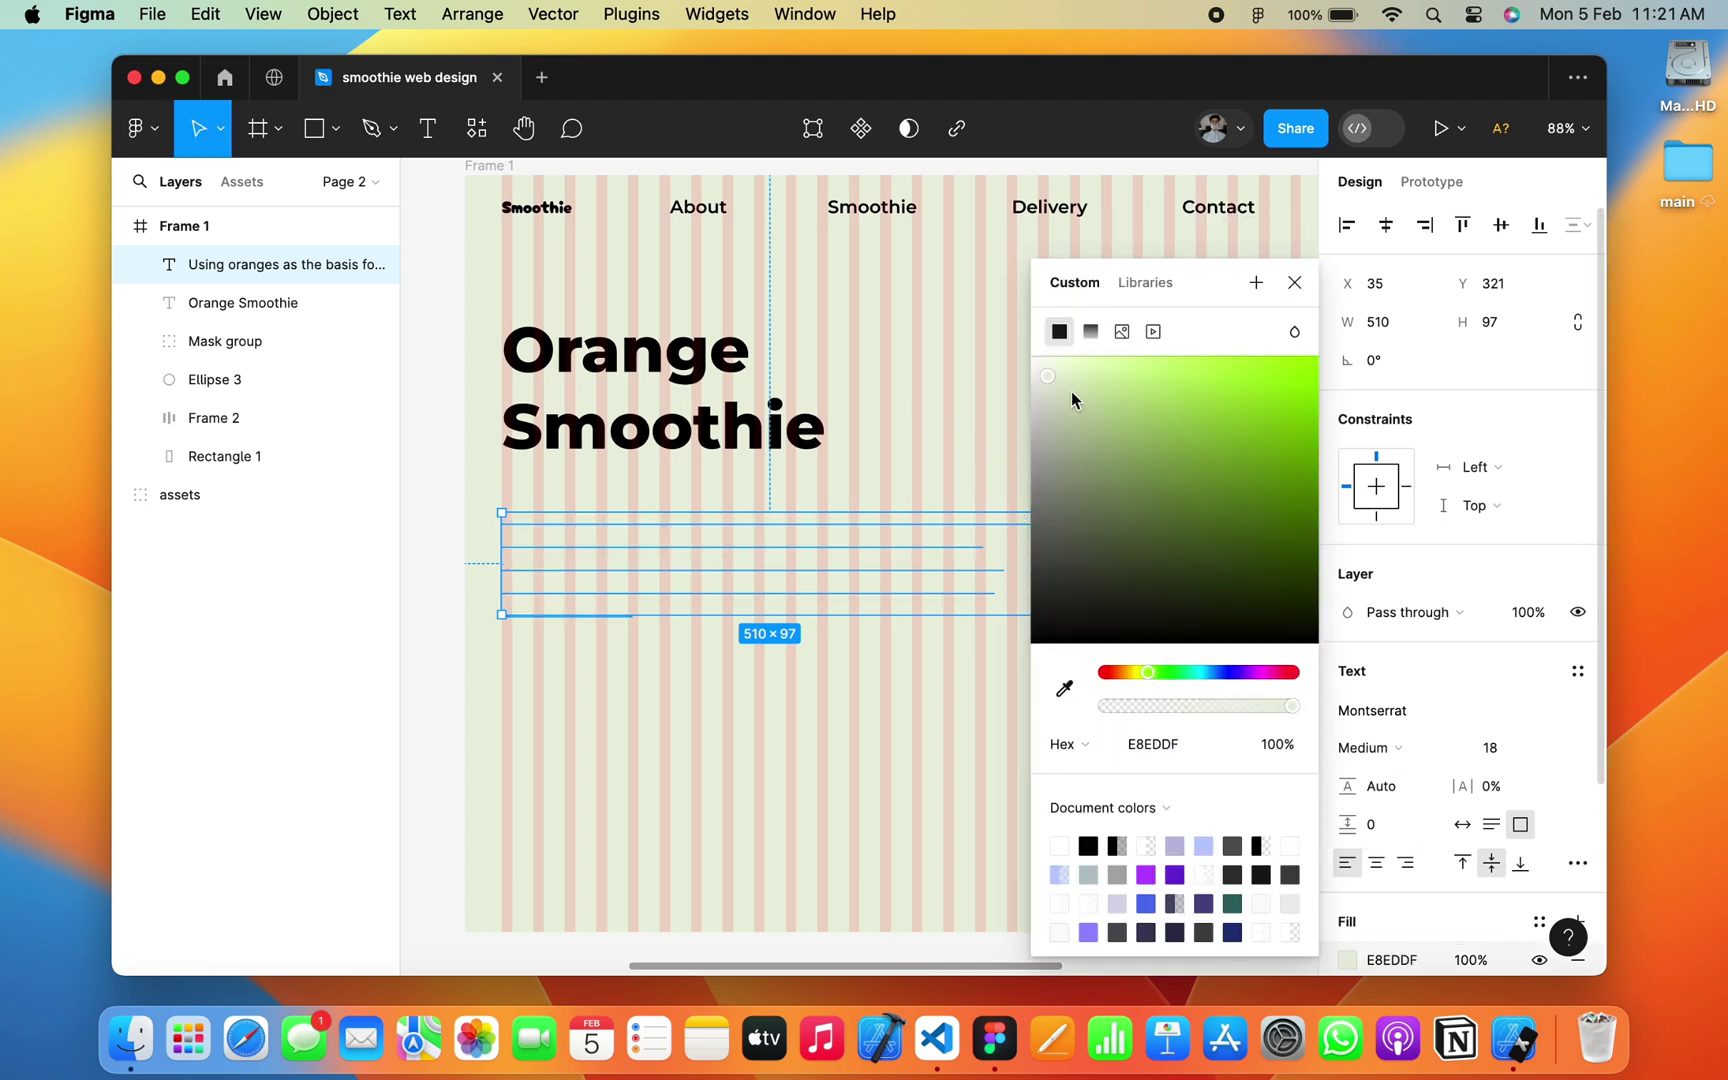
left_click_drag(1048, 380, 1063, 528)
left_click(1294, 286)
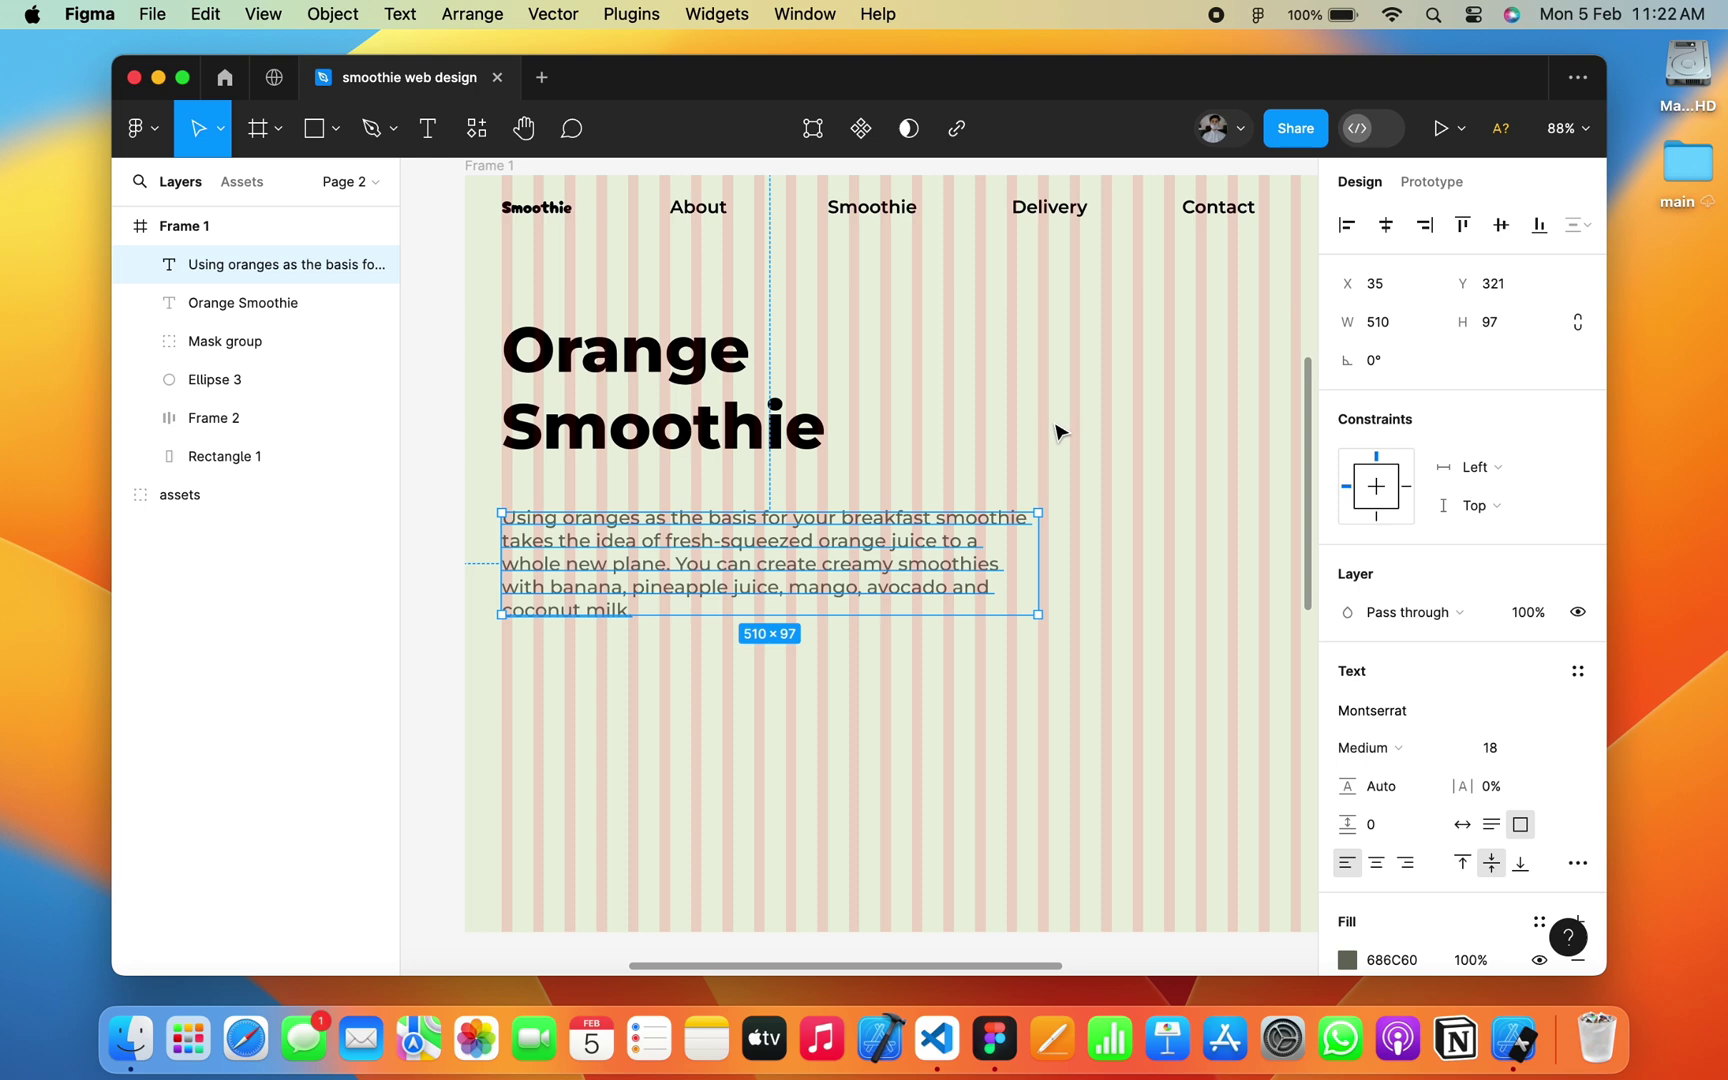
Step: Reduce the paragraph font size to 16 so it reflows
scroll(1057, 428, "down", 3)
scroll(876, 490, "up", 3)
left_click(1500, 748)
type("16")
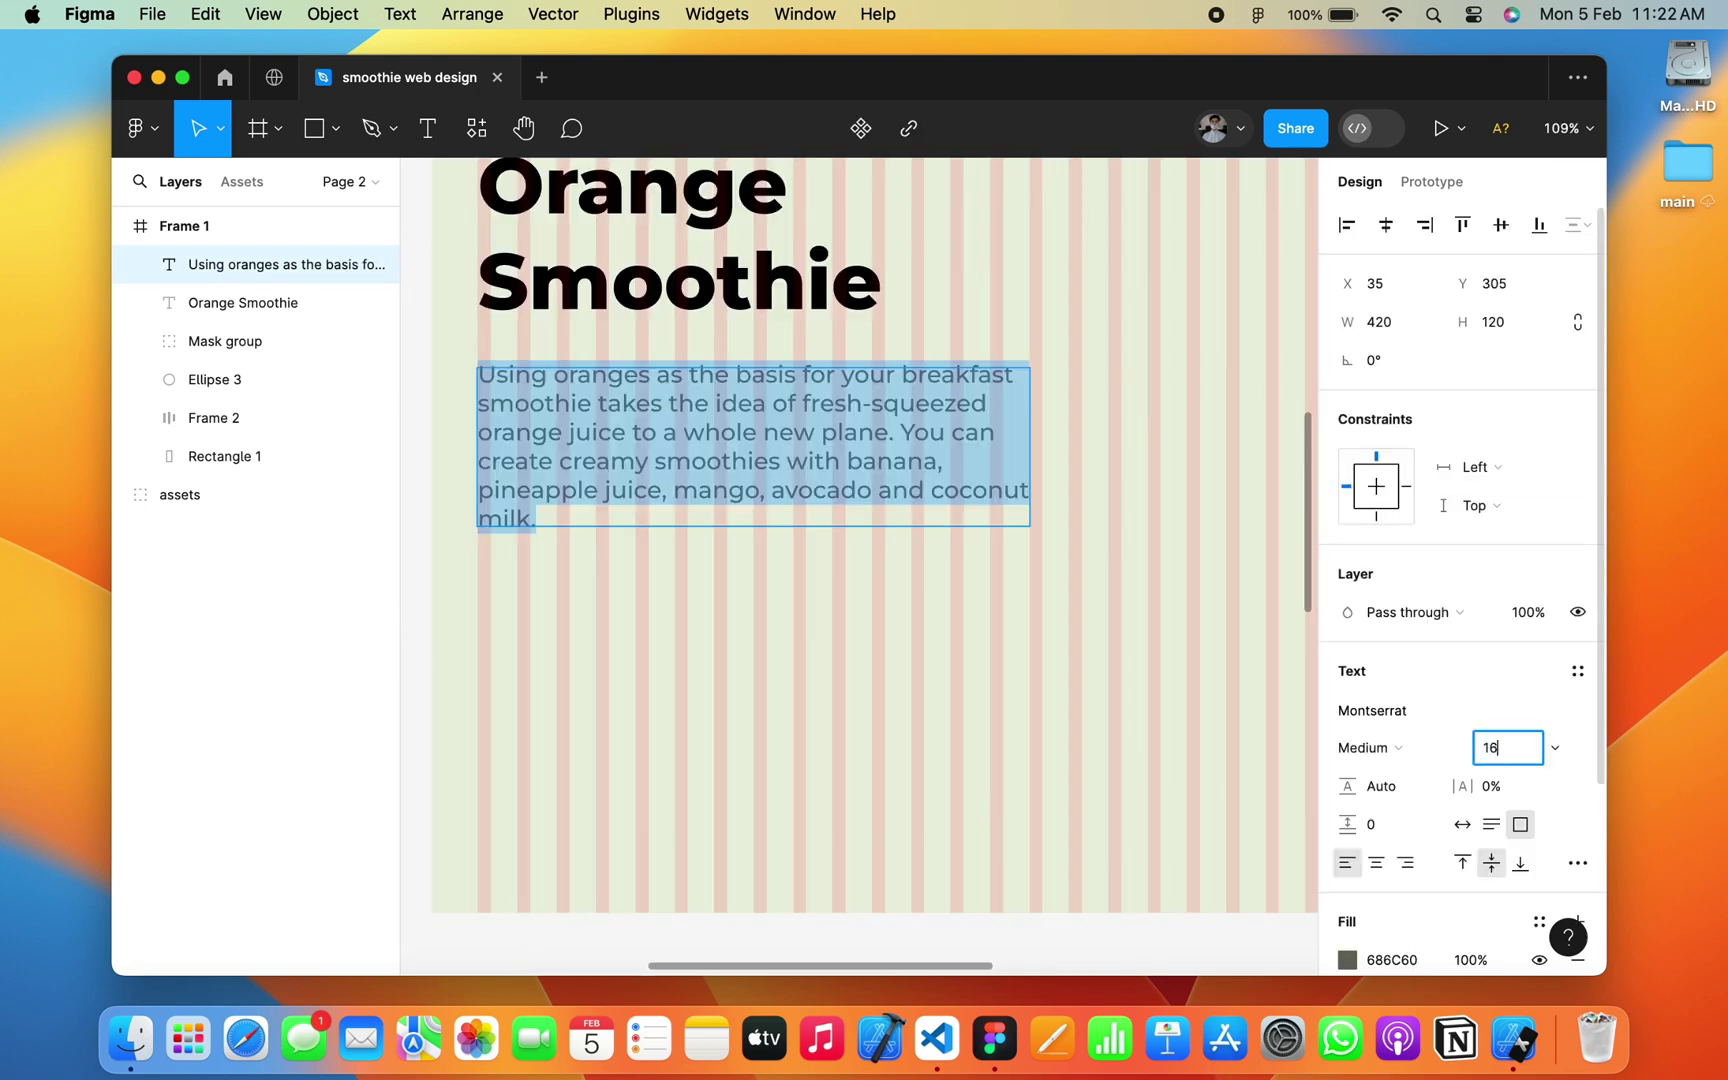
key("Return")
left_click(1013, 528)
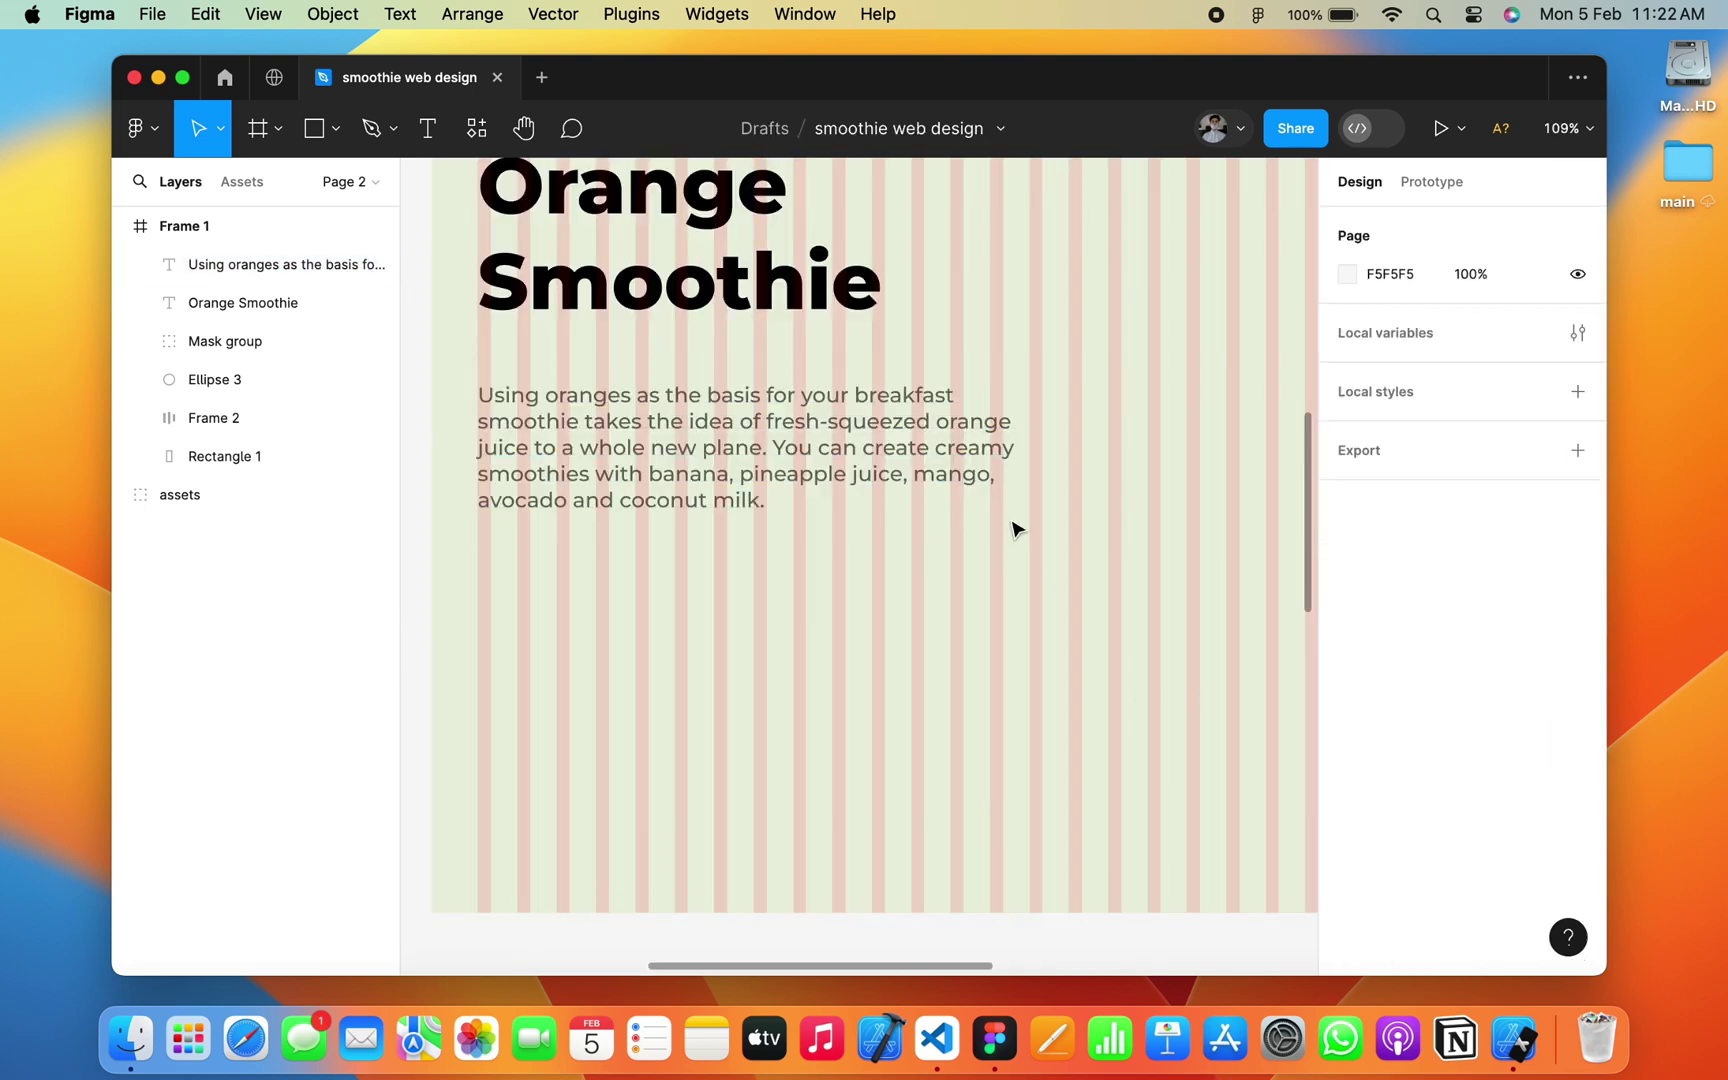
scroll(880, 610, "down", 3)
scroll(880, 610, "up", 3)
scroll(880, 610, "down", 3)
scroll(880, 612, "down", 1)
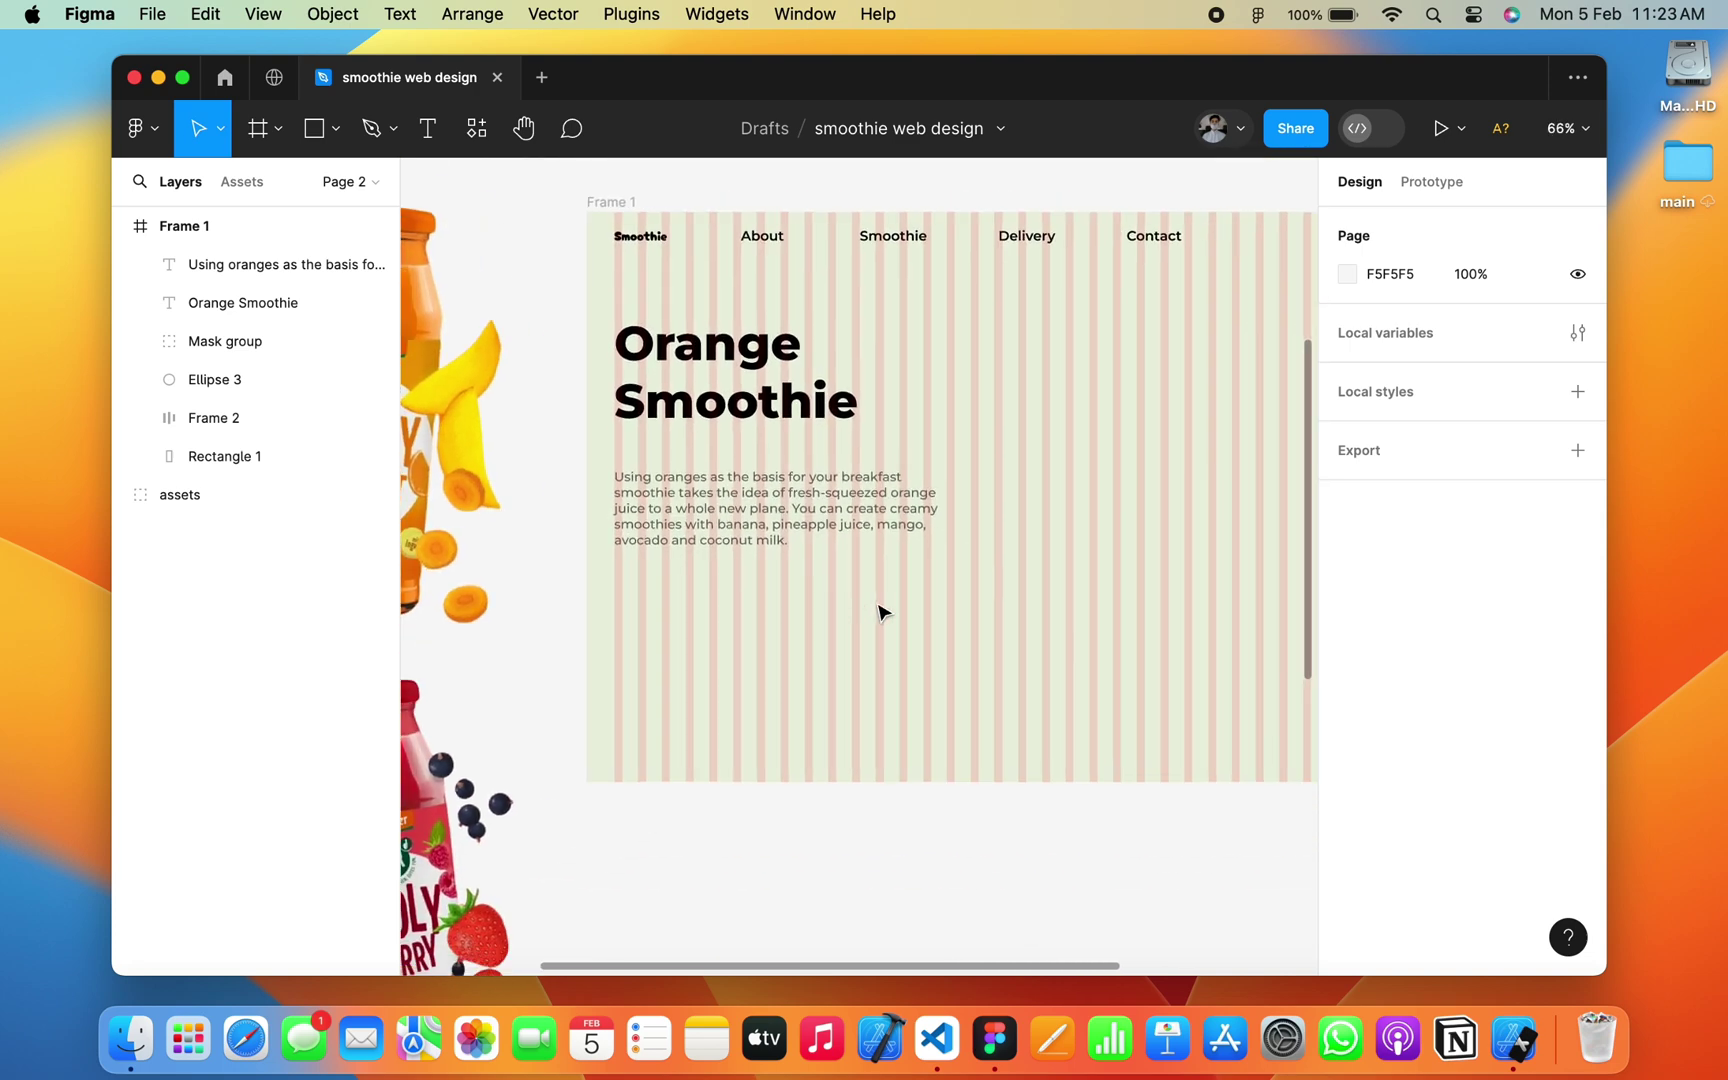
Step: Insert a solid star icon using the Font Awesome Icons plugin
right_click(880, 612)
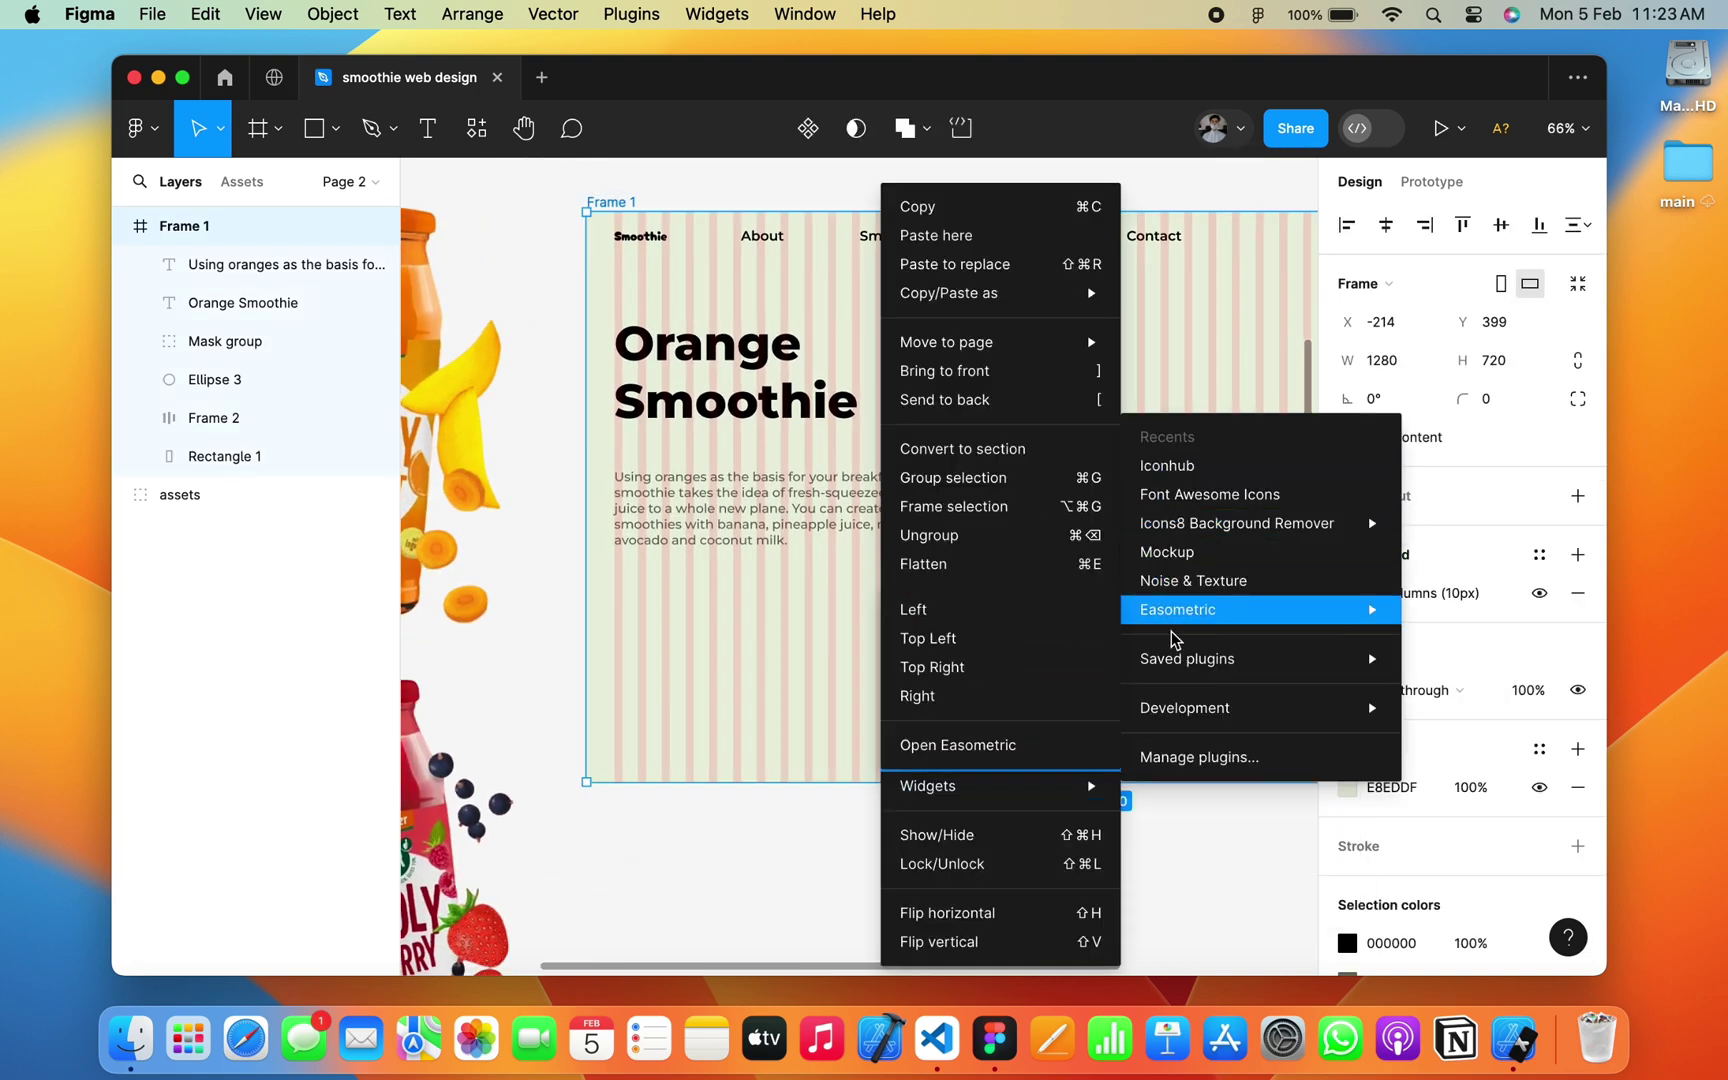
mouse_move(1185, 707)
left_click(937, 724)
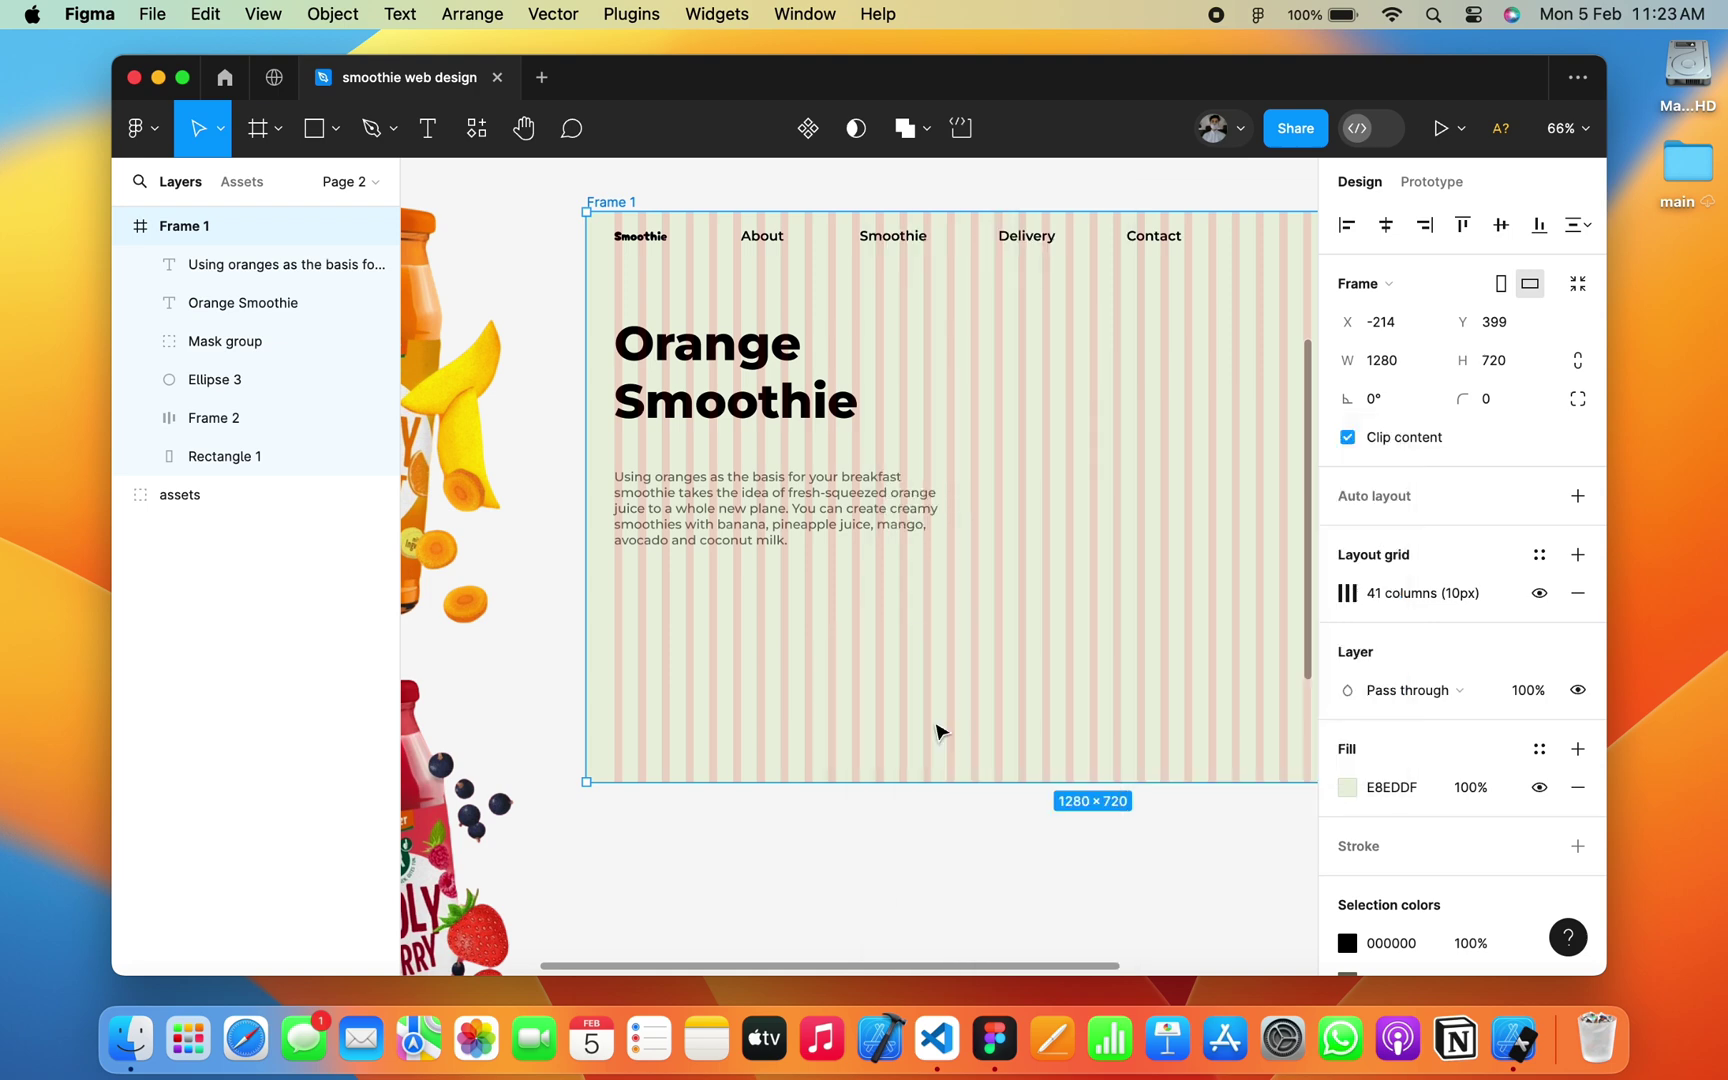
type("s")
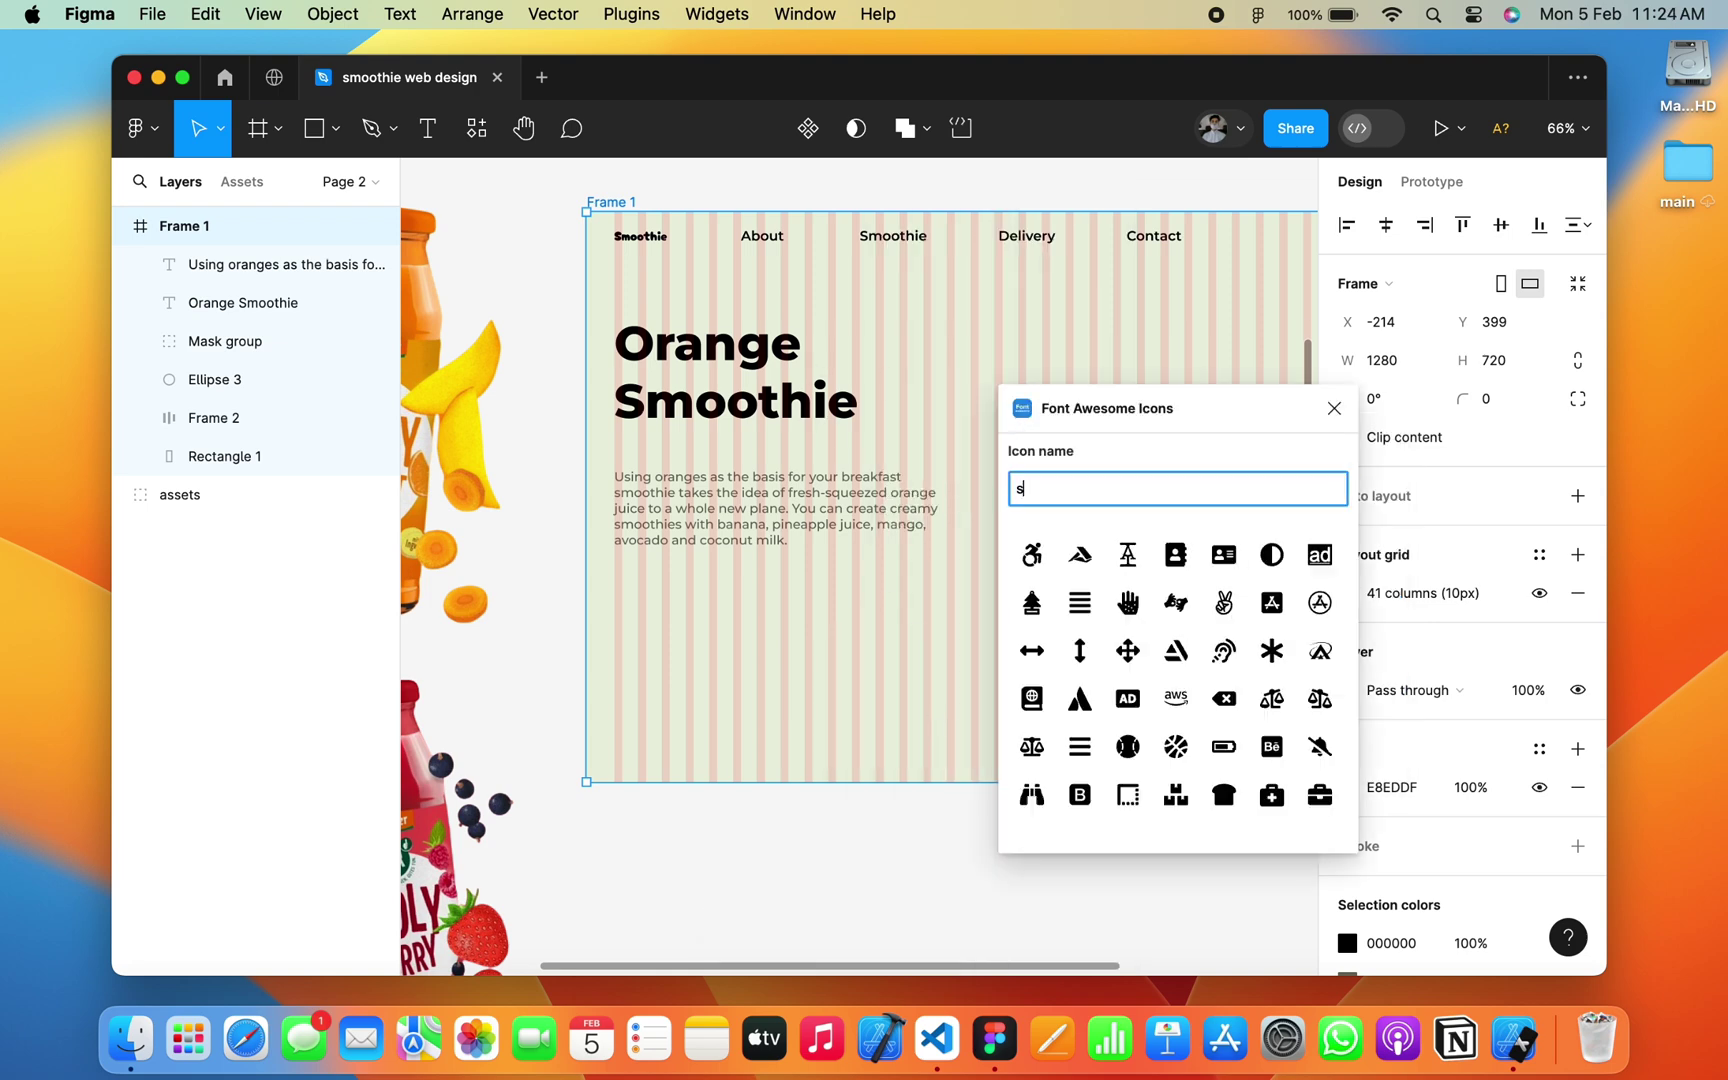
type("tar")
left_click(1133, 624)
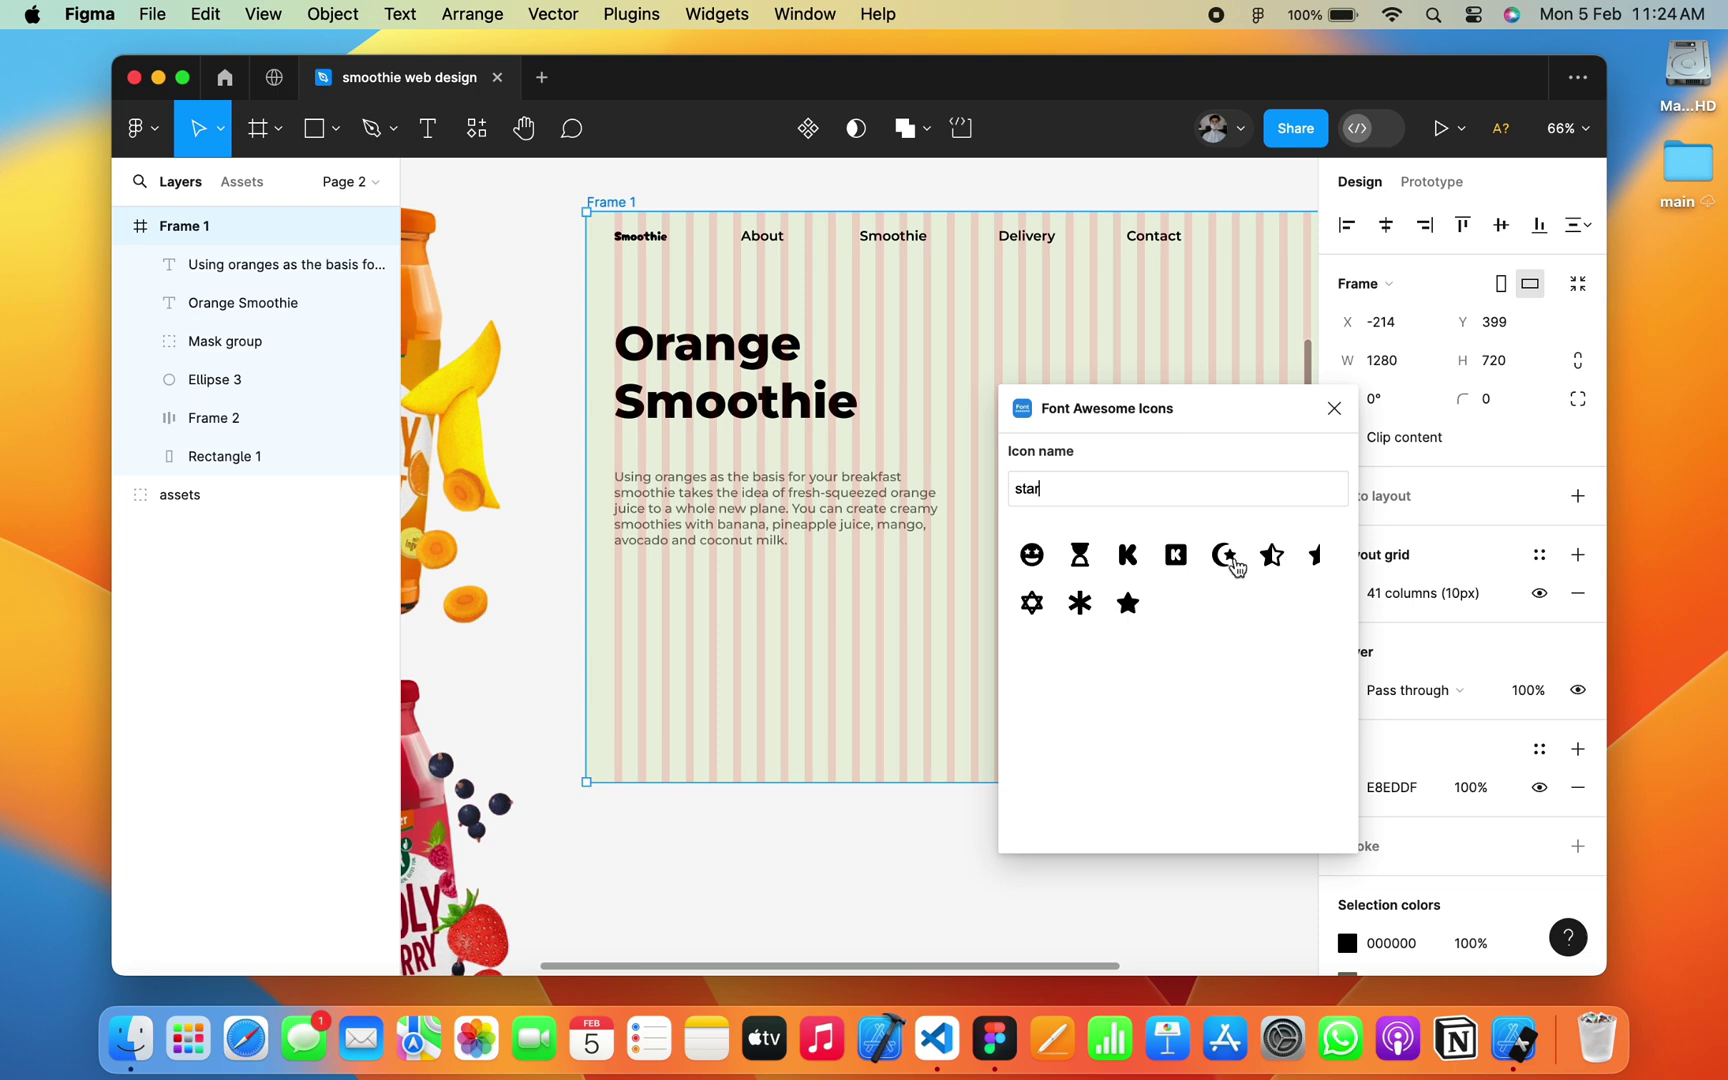
Step: Move the star onto the page, delete the leftover empty frame, and resize it to 13×12
left_click_drag(868, 579, 805, 595)
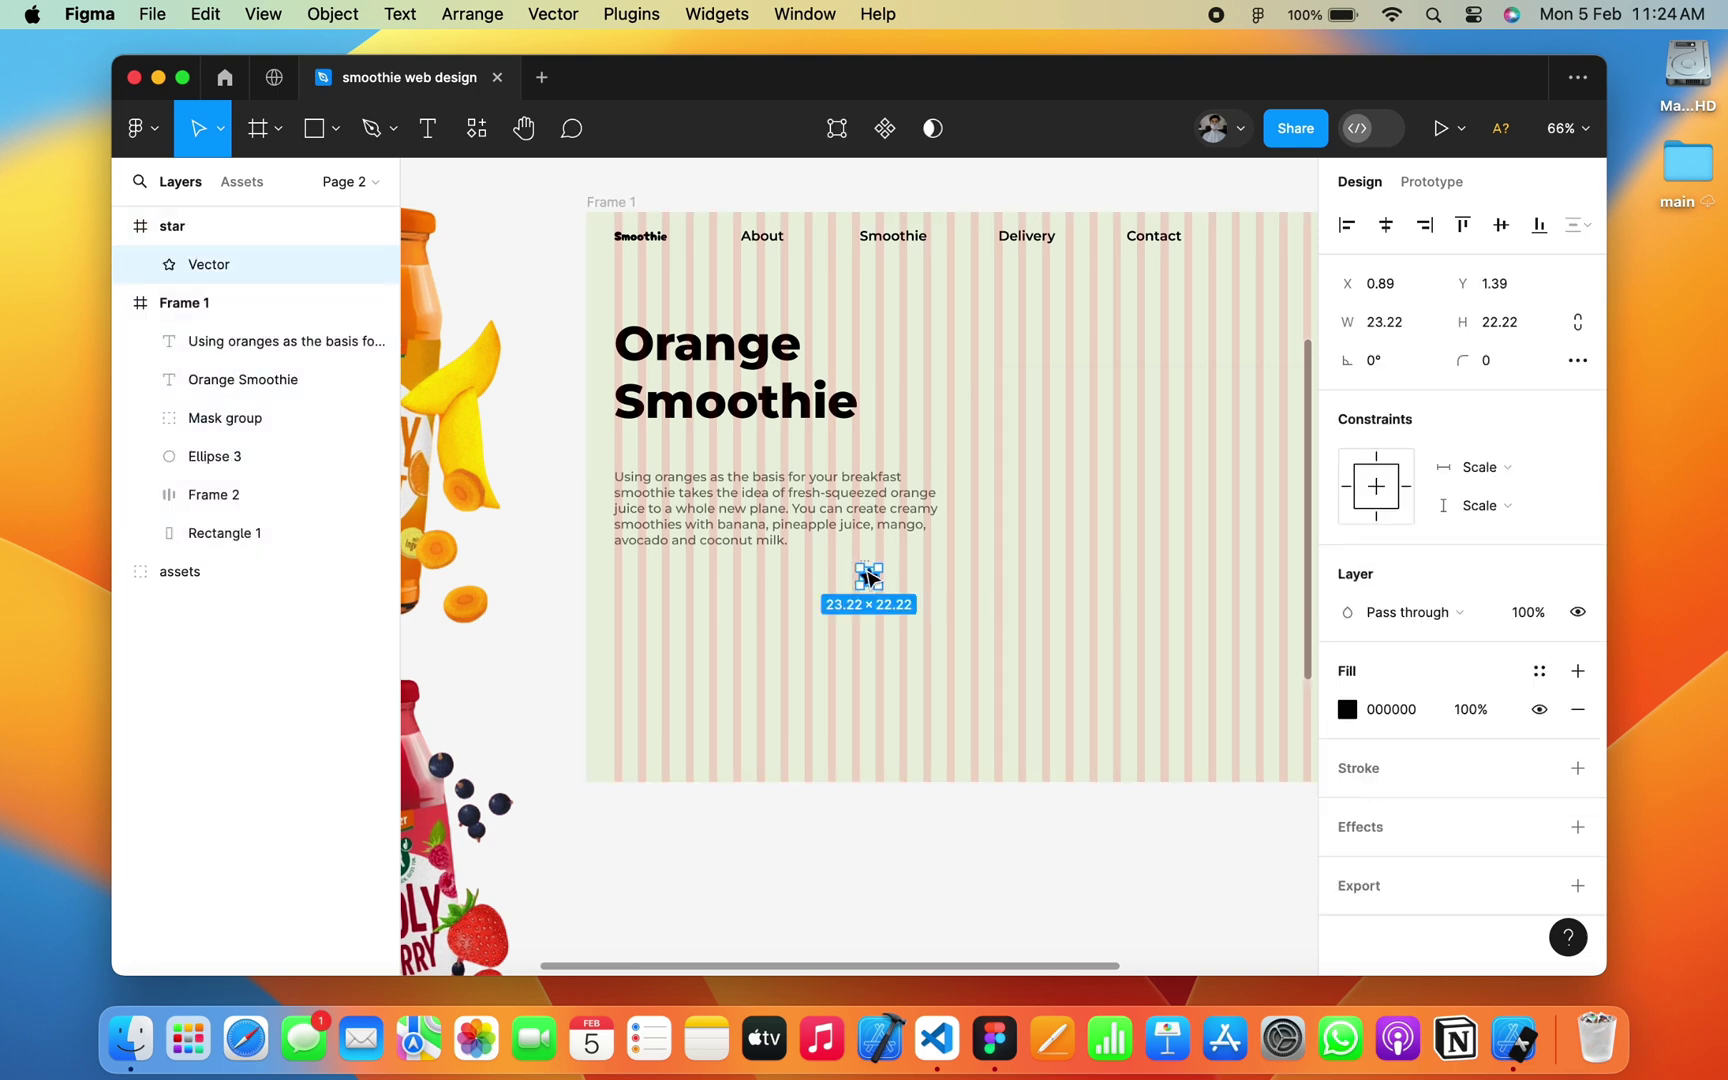
left_click(877, 580)
key("Delete")
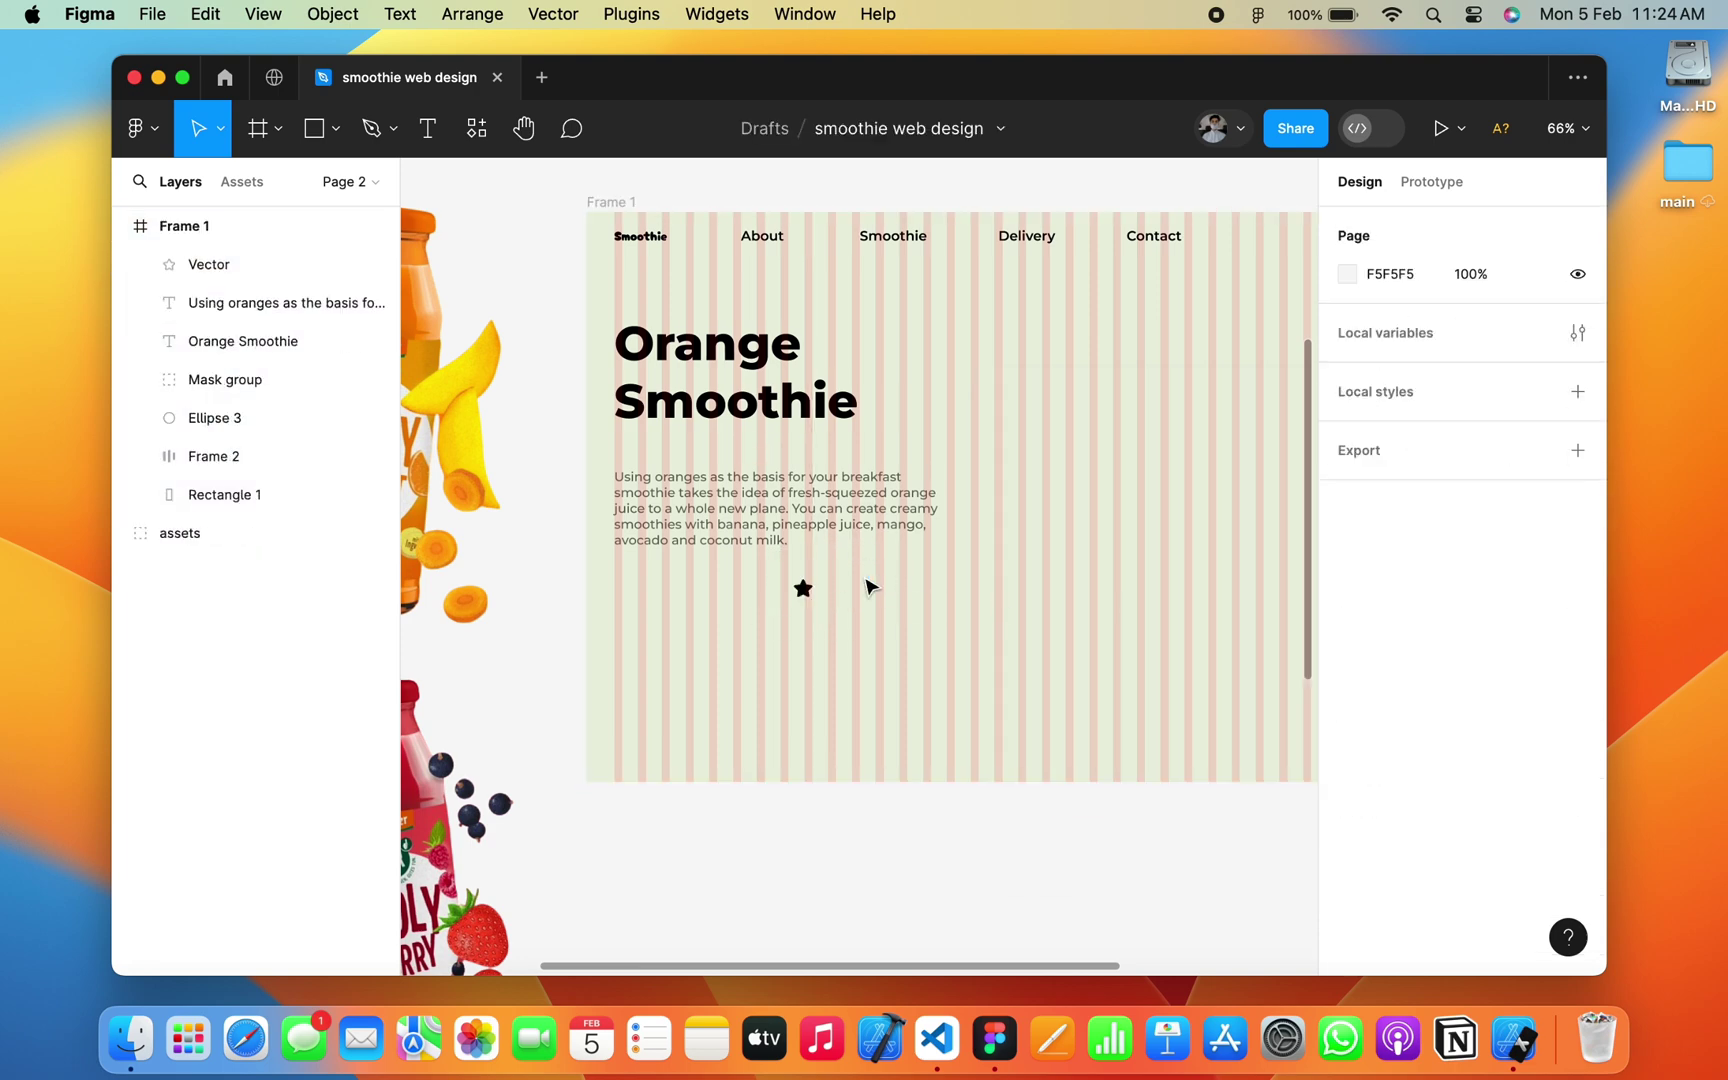
left_click(803, 589)
scroll(805, 592, "up", 5)
mouse_move(843, 617)
left_mouse_down()
mouse_move(663, 420)
mouse_move(497, 424)
mouse_move(582, 424)
left_mouse_up()
Step: Duplicate the star into a row of four beneath the Orange Smoothie heading
scroll(663, 420, "up", 3)
scroll(664, 424, "up", 3)
scroll(664, 424, "left", 2)
key("super+d")
key("super+d")
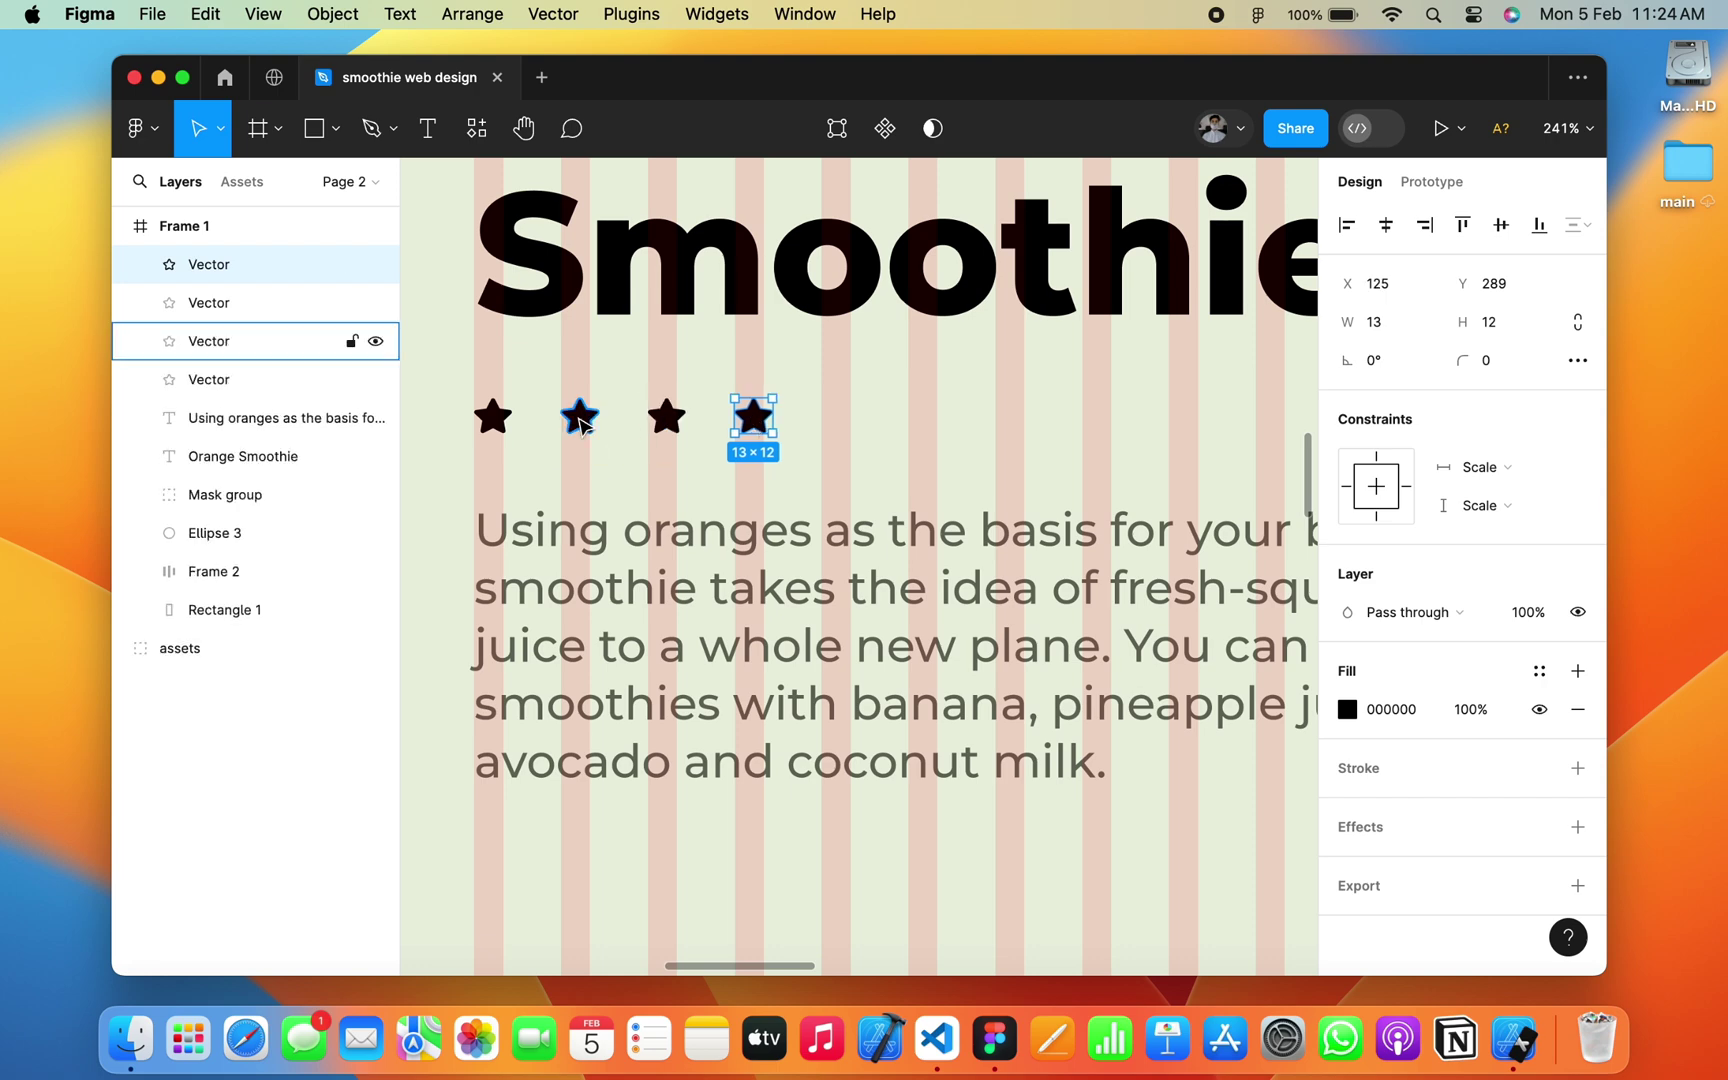
Step: Add a Font Awesome half-star icon and line it up after the four stars
left_click(843, 437)
right_click(845, 434)
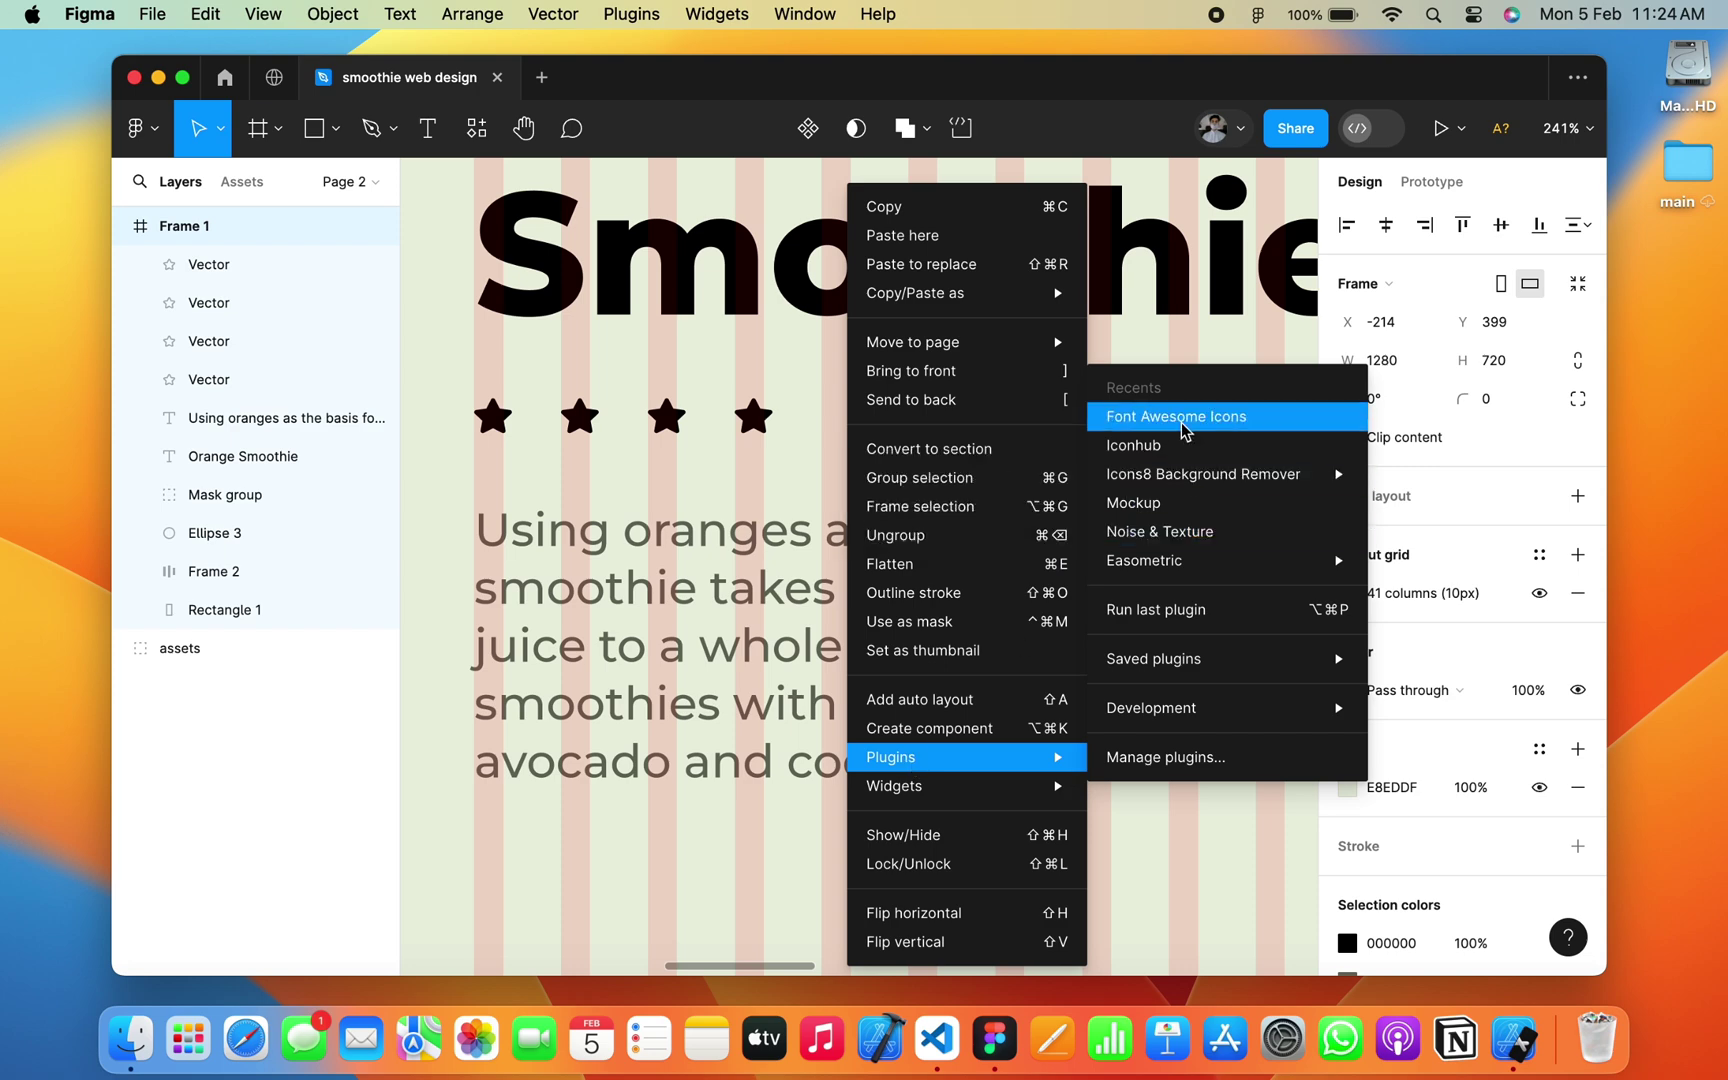
left_click(1183, 430)
left_click(1065, 490)
type("star")
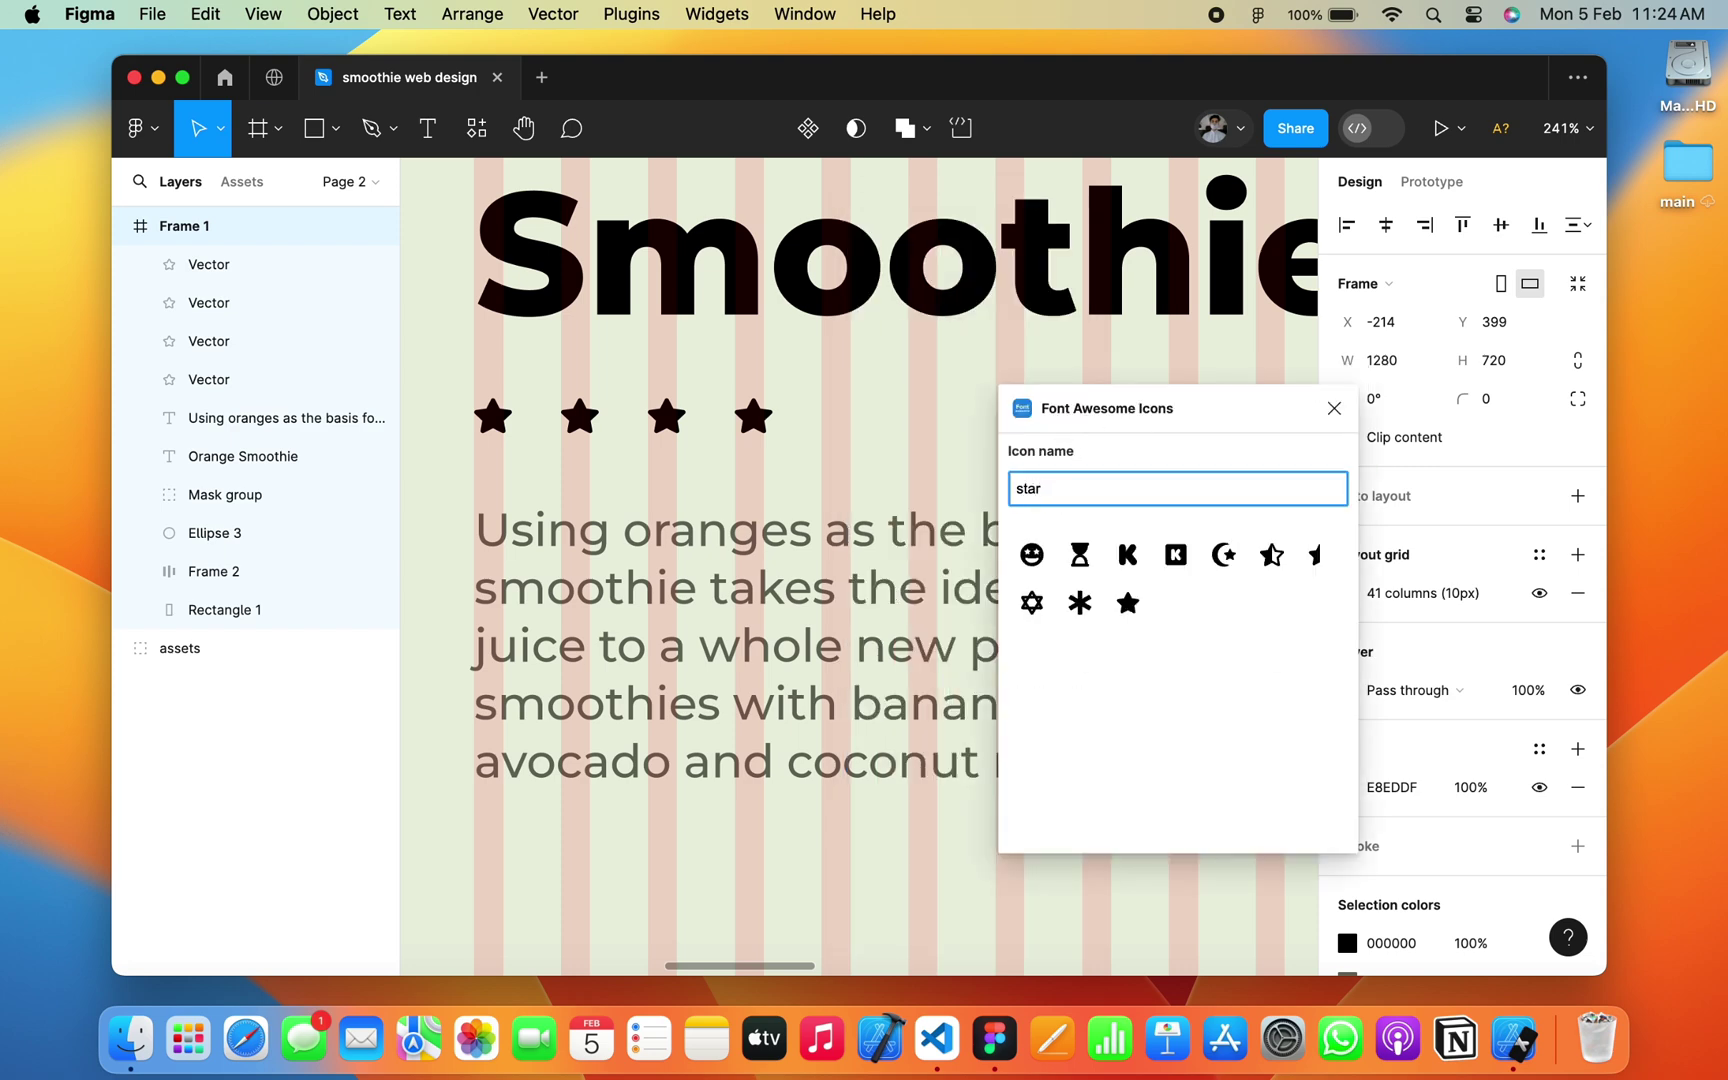
mouse_move(1273, 555)
left_mouse_down()
mouse_move(895, 605)
mouse_move(893, 443)
mouse_move(912, 440)
left_mouse_up()
left_click(905, 450)
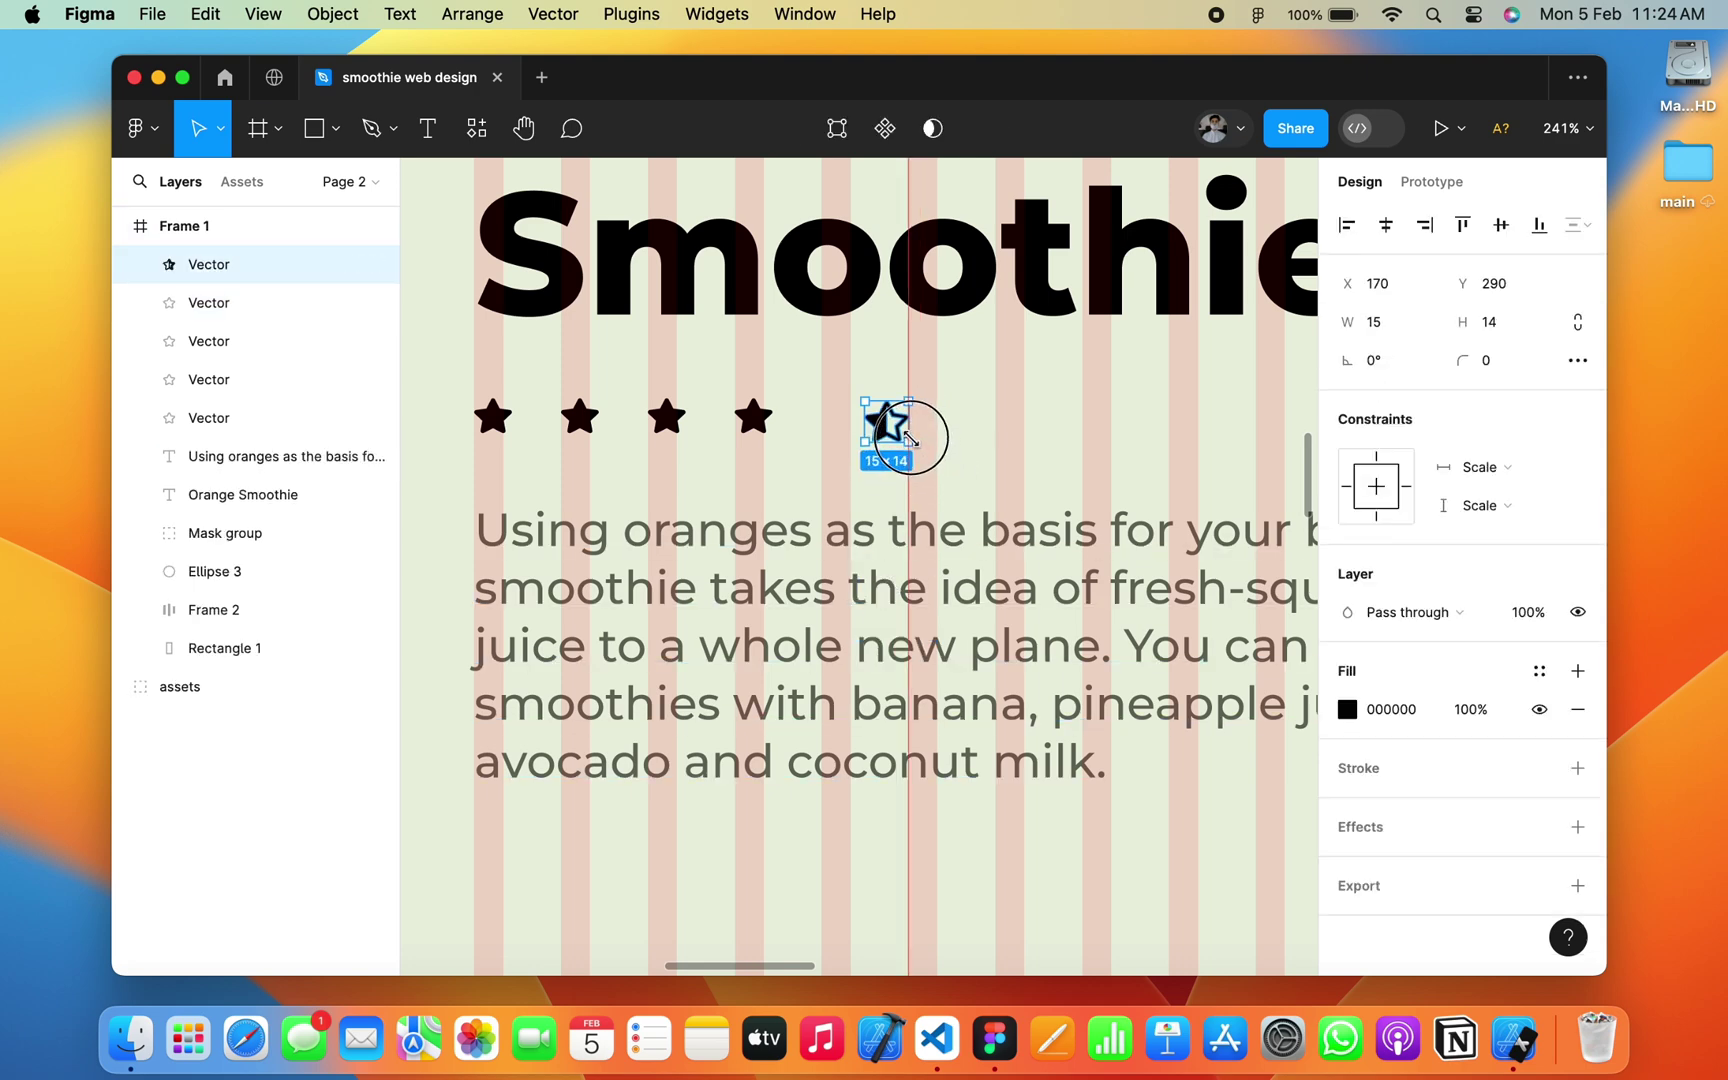
scroll(900, 430, "up", 3)
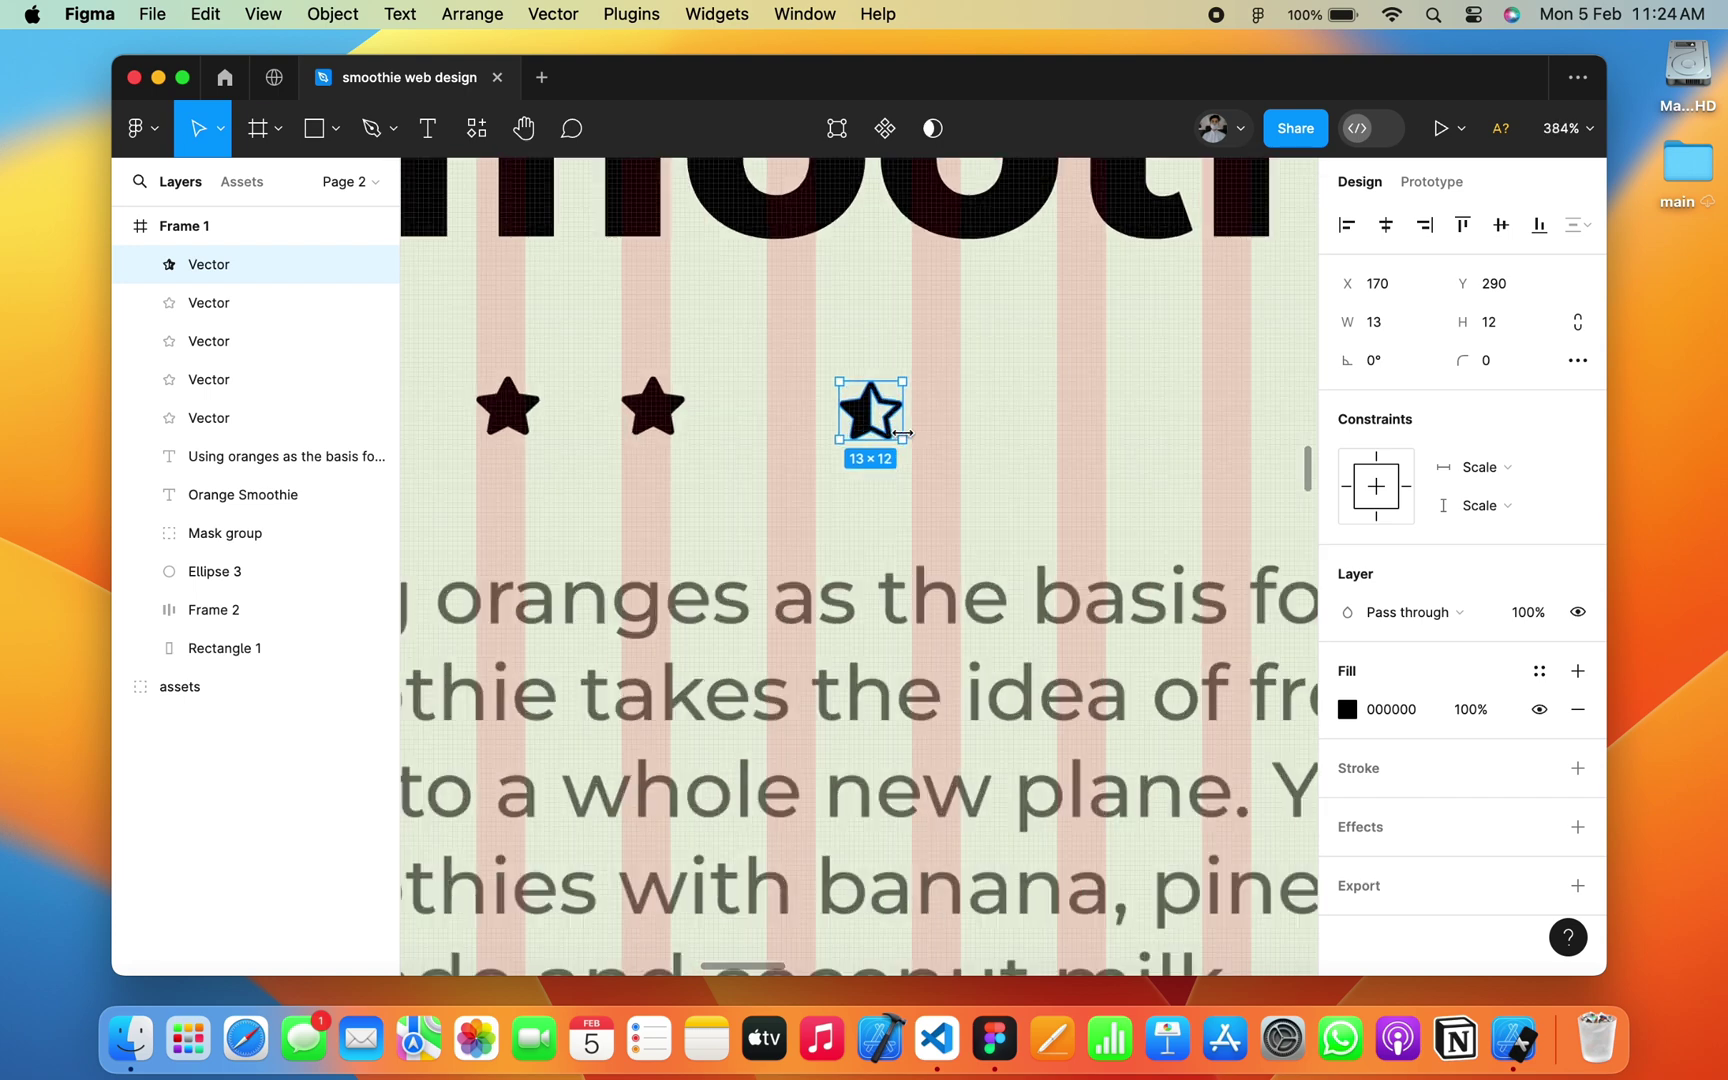
scroll(980, 430, "up", 3)
mouse_move(983, 430)
left_mouse_down()
mouse_move(857, 437)
mouse_move(882, 430)
left_mouse_up()
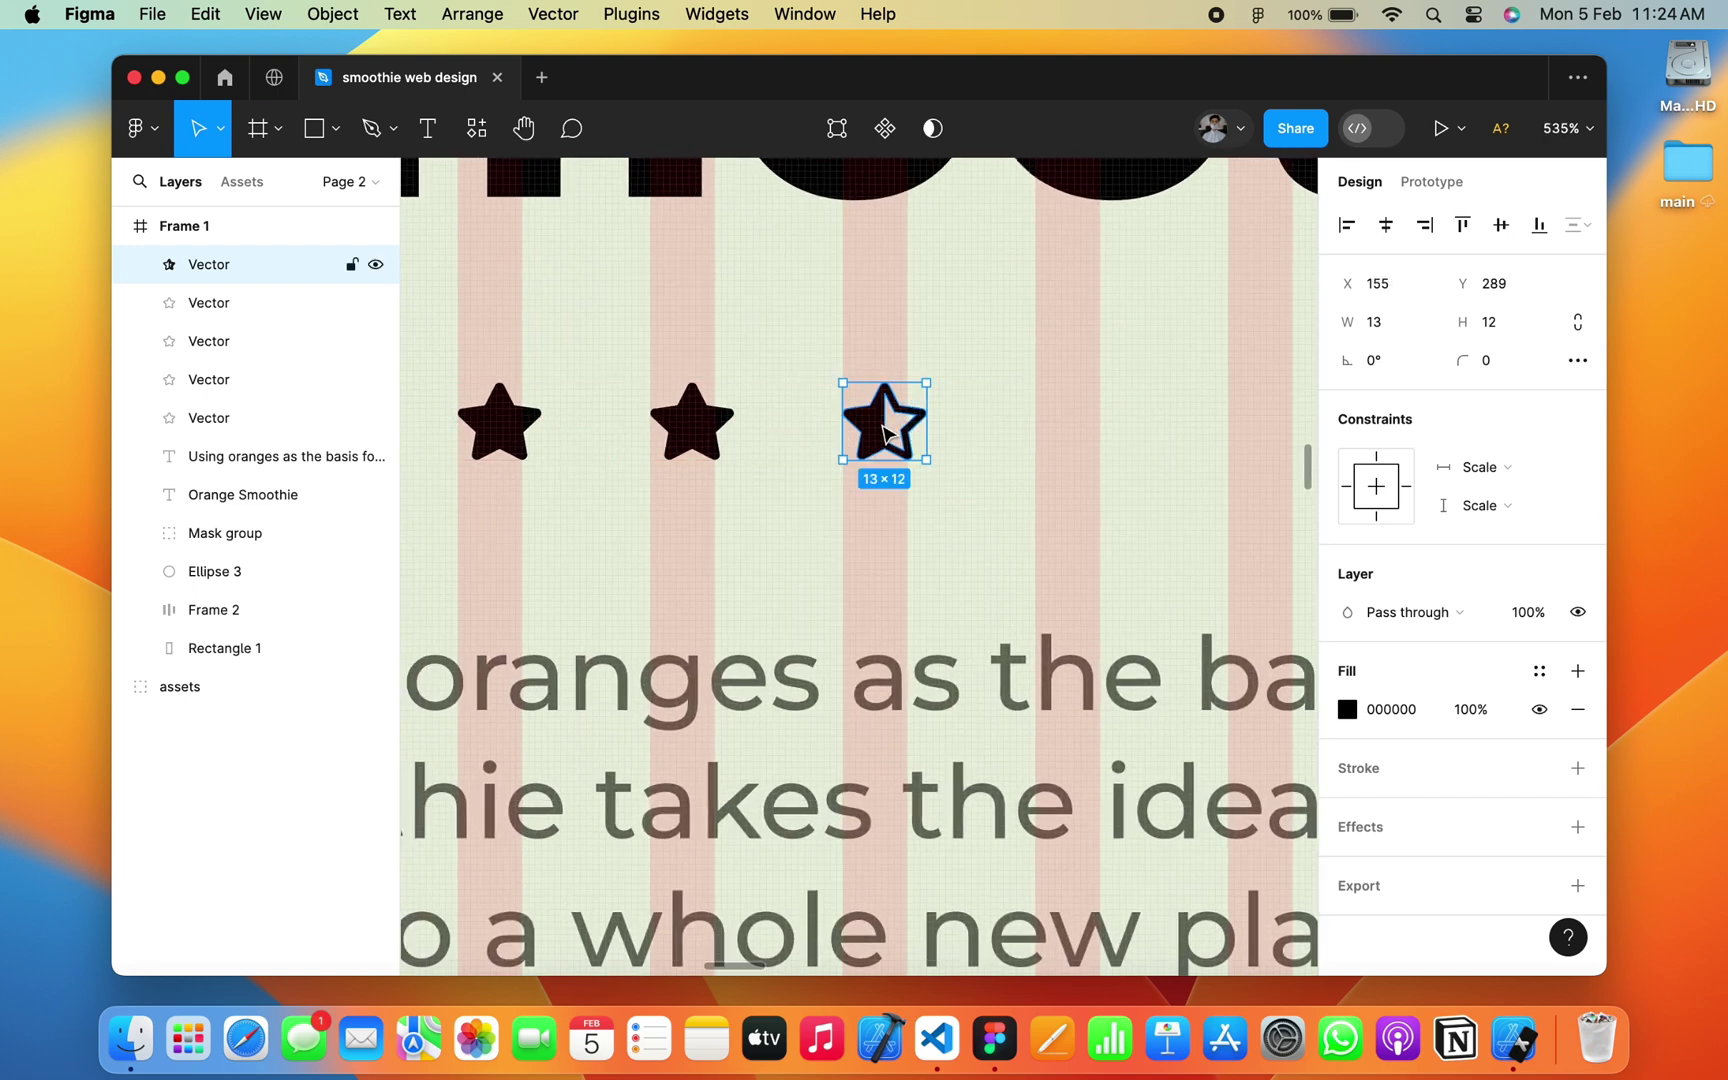
scroll(883, 428, "down", 5)
Step: Group all five stars and name the group 'star'
left_click(800, 425, "shift")
left_click(718, 425, "shift")
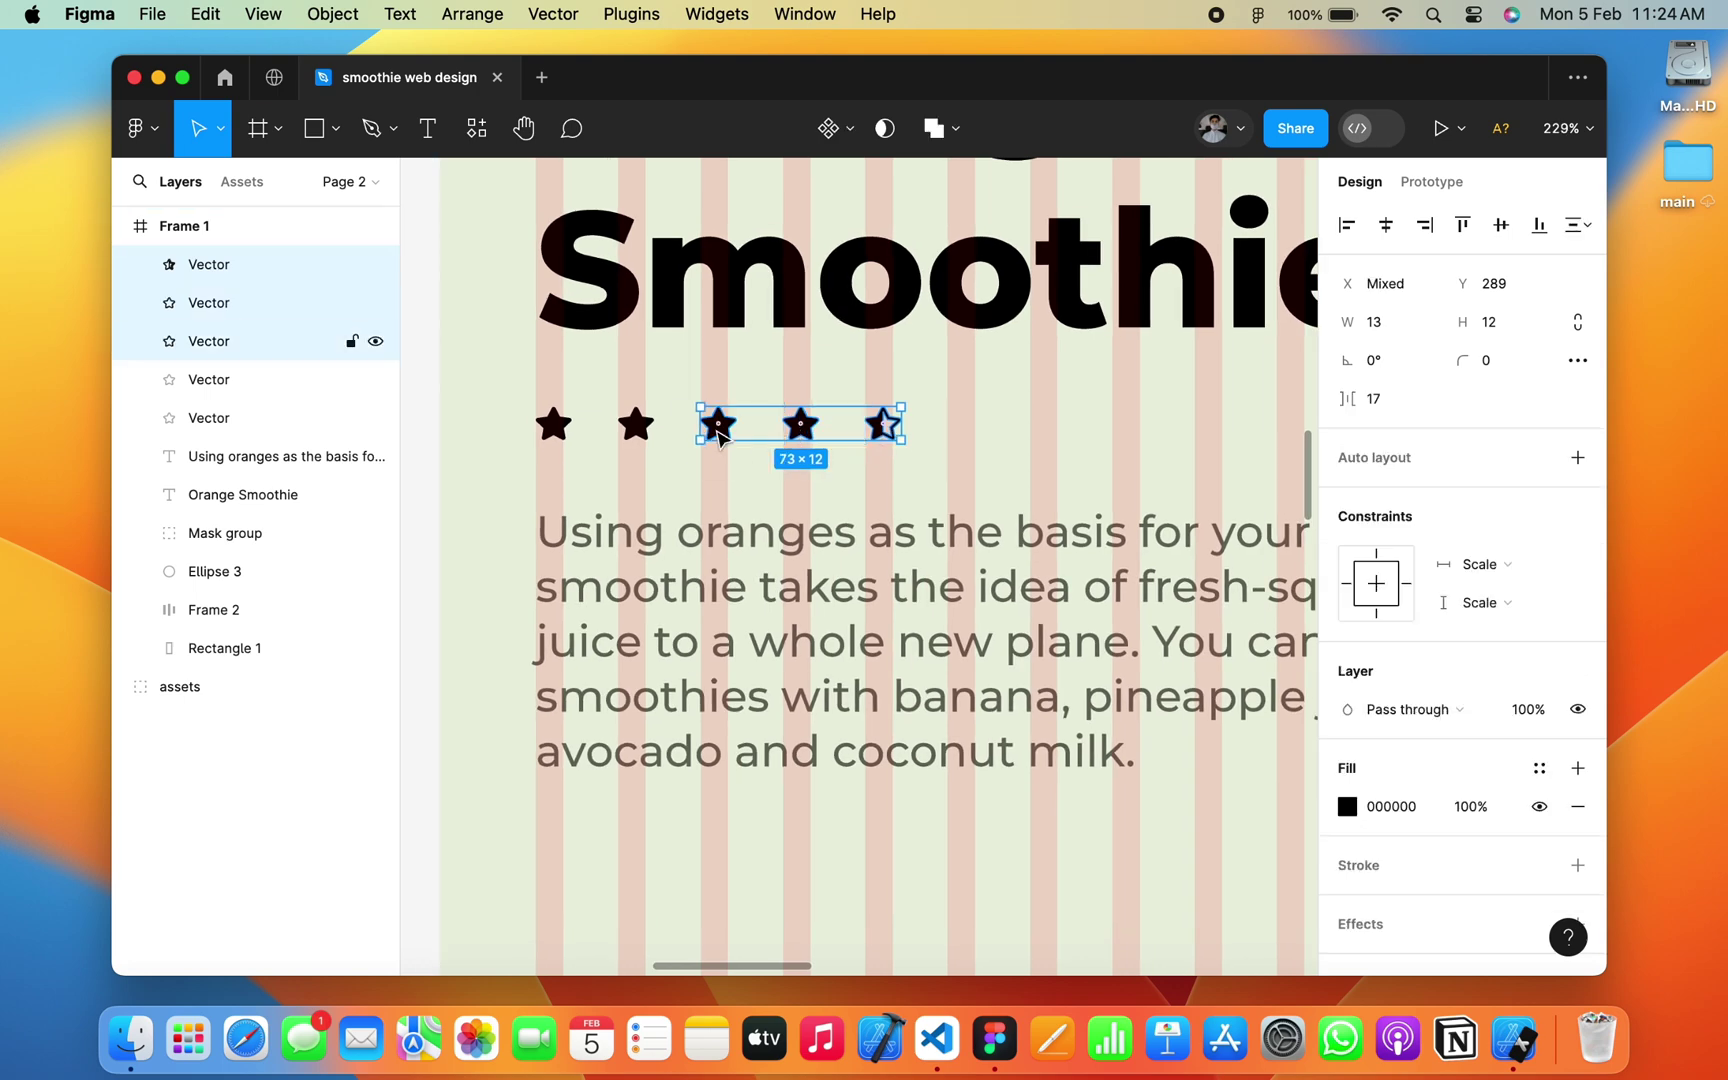
left_click(636, 425, "shift")
left_click(575, 428, "shift")
left_click(636, 425, "shift")
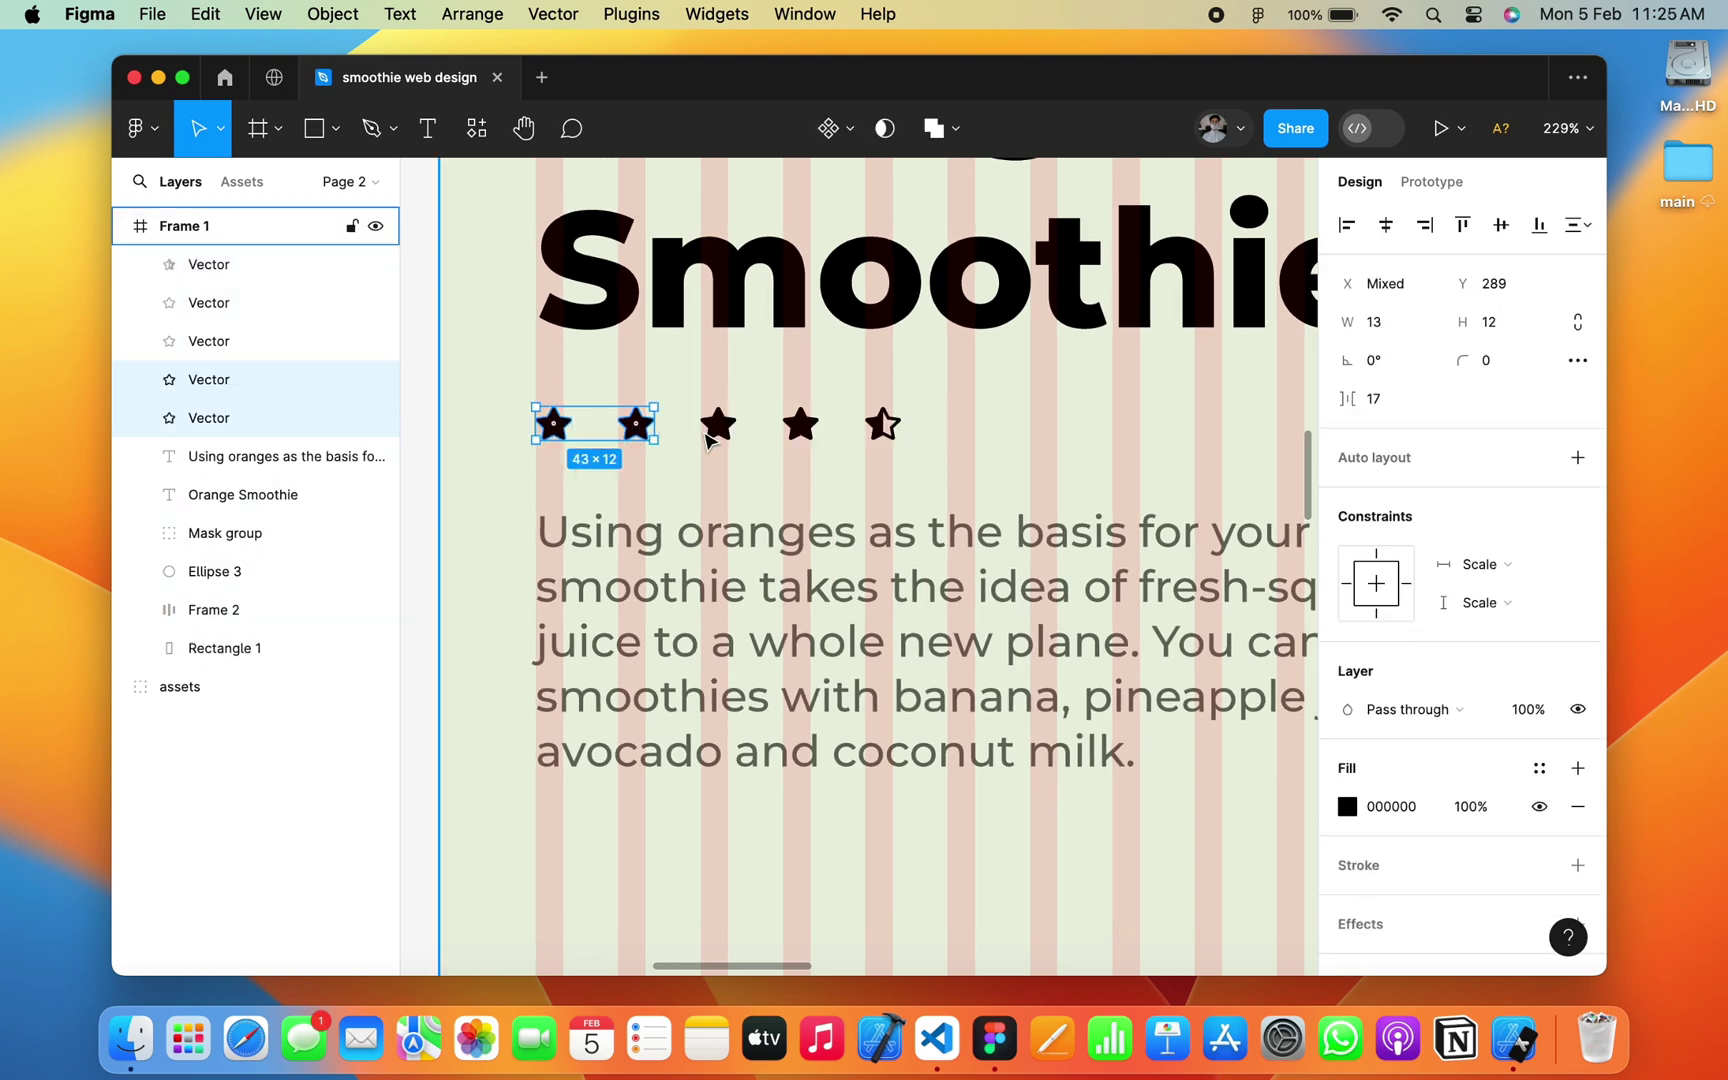
left_click(718, 425, "shift")
left_click(800, 425, "shift")
left_click(866, 430, "shift")
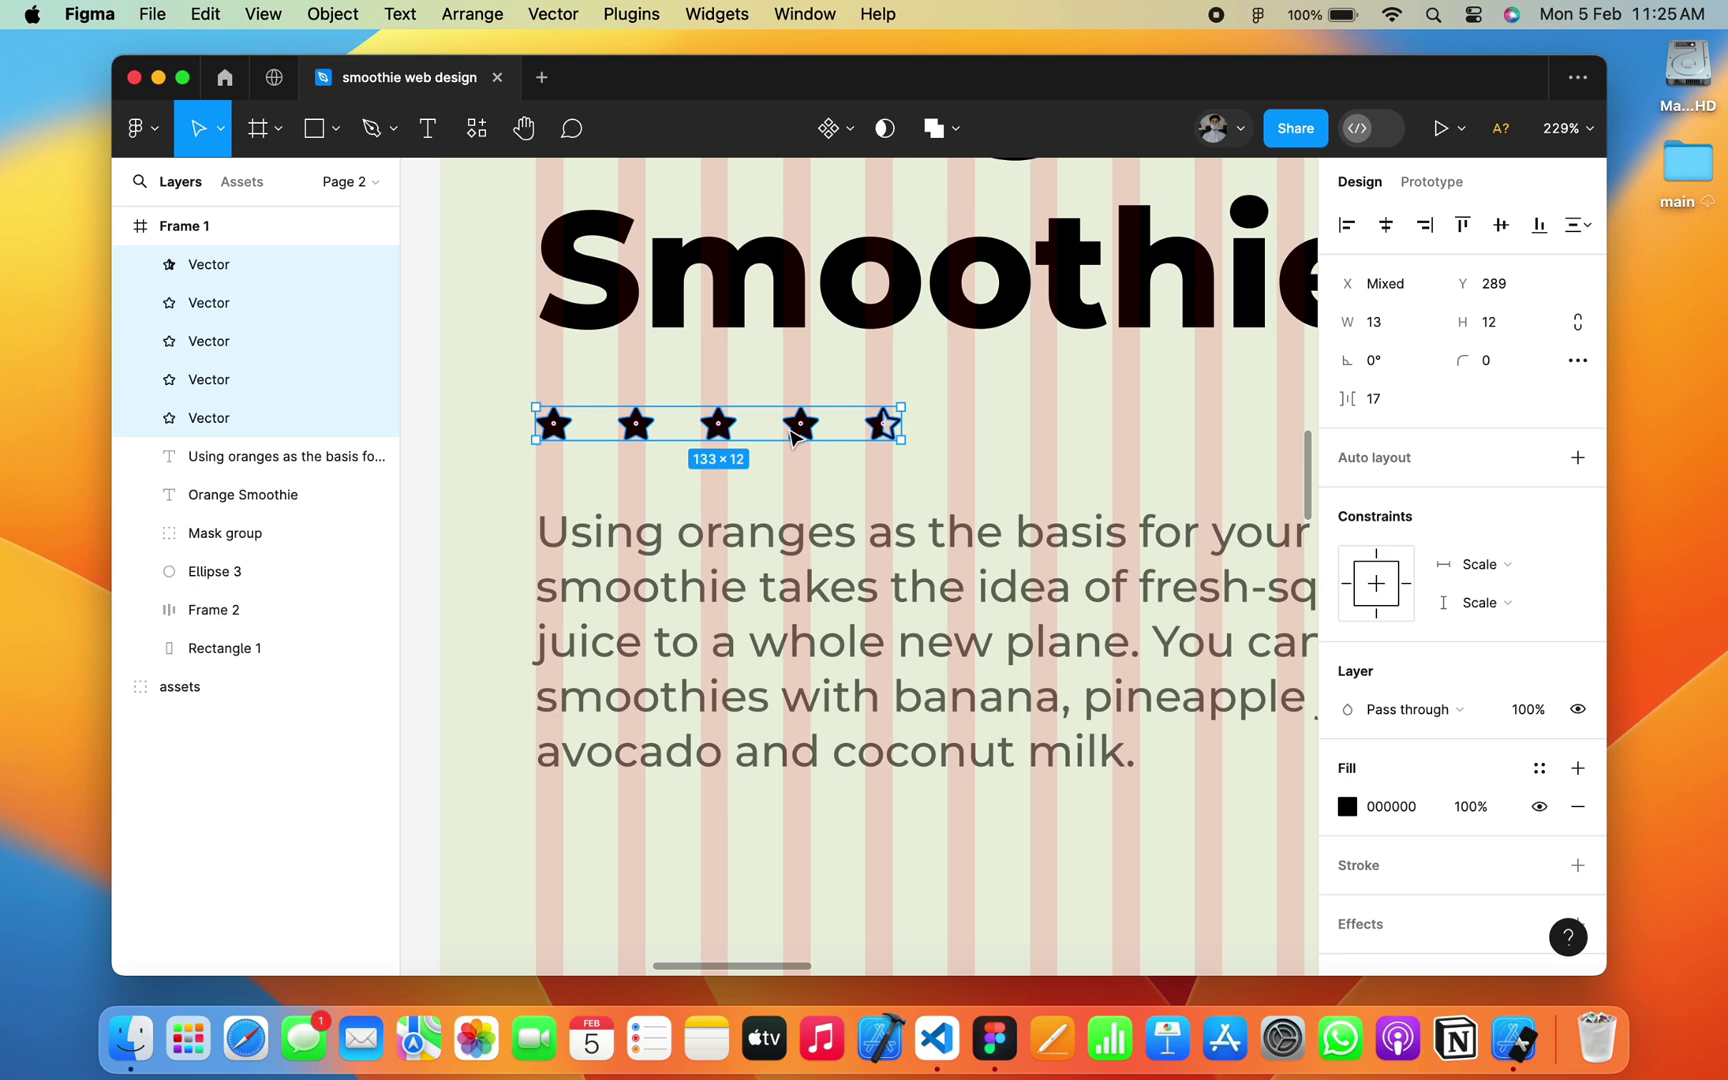
key("super+g")
double_click(227, 276)
type("star")
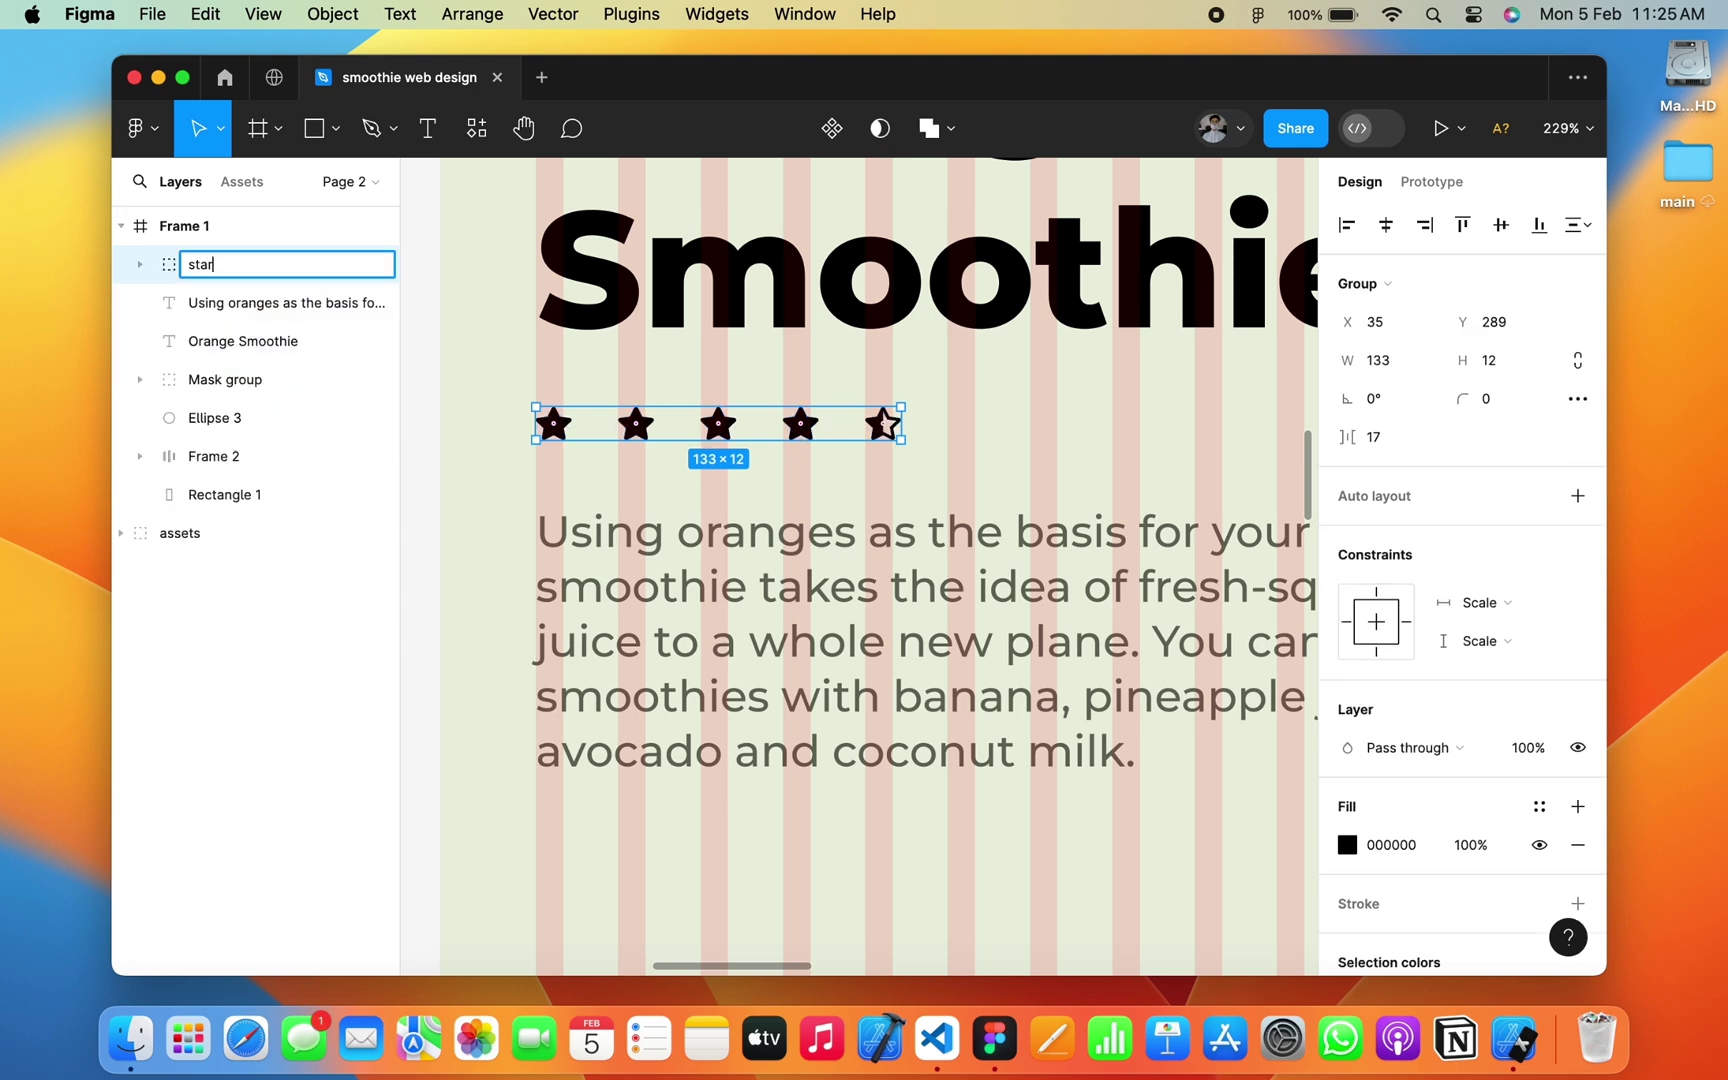
key("Return")
Step: Apply auto layout to the star group with 5-pixel spacing between icons
left_click(960, 457)
scroll(960, 457, "down", 5)
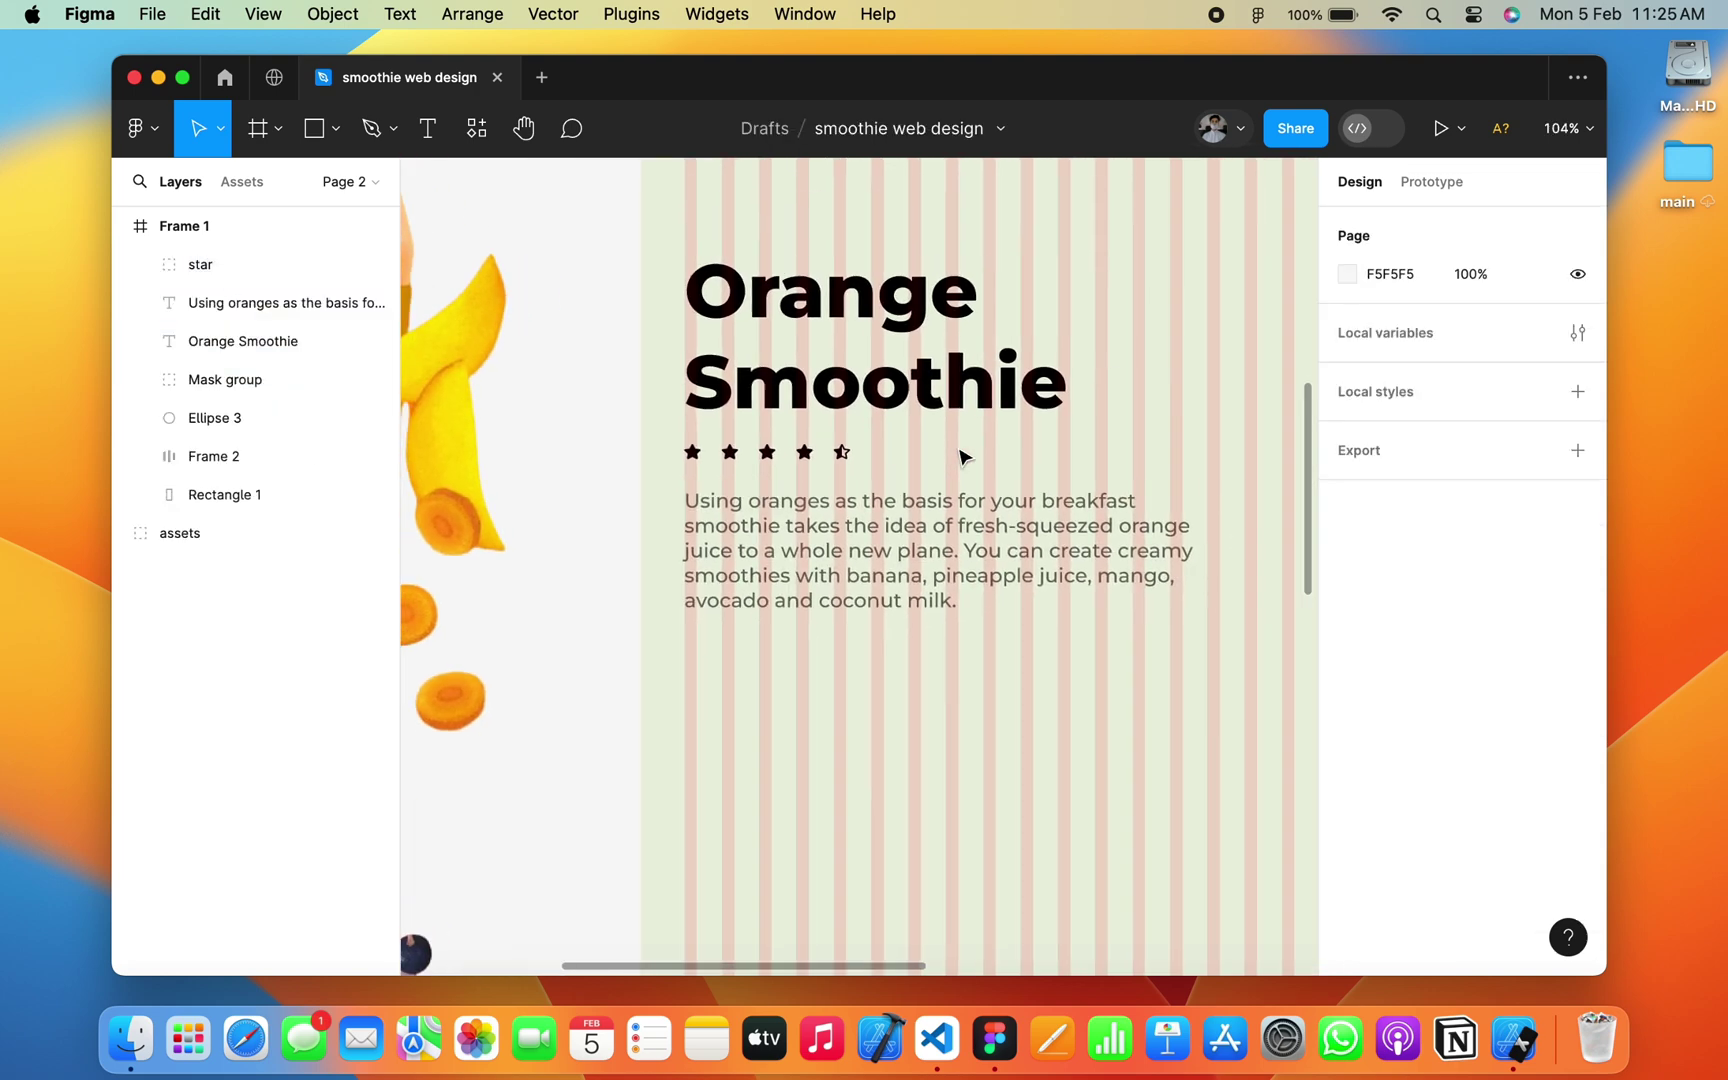
scroll(724, 490, "up", 3)
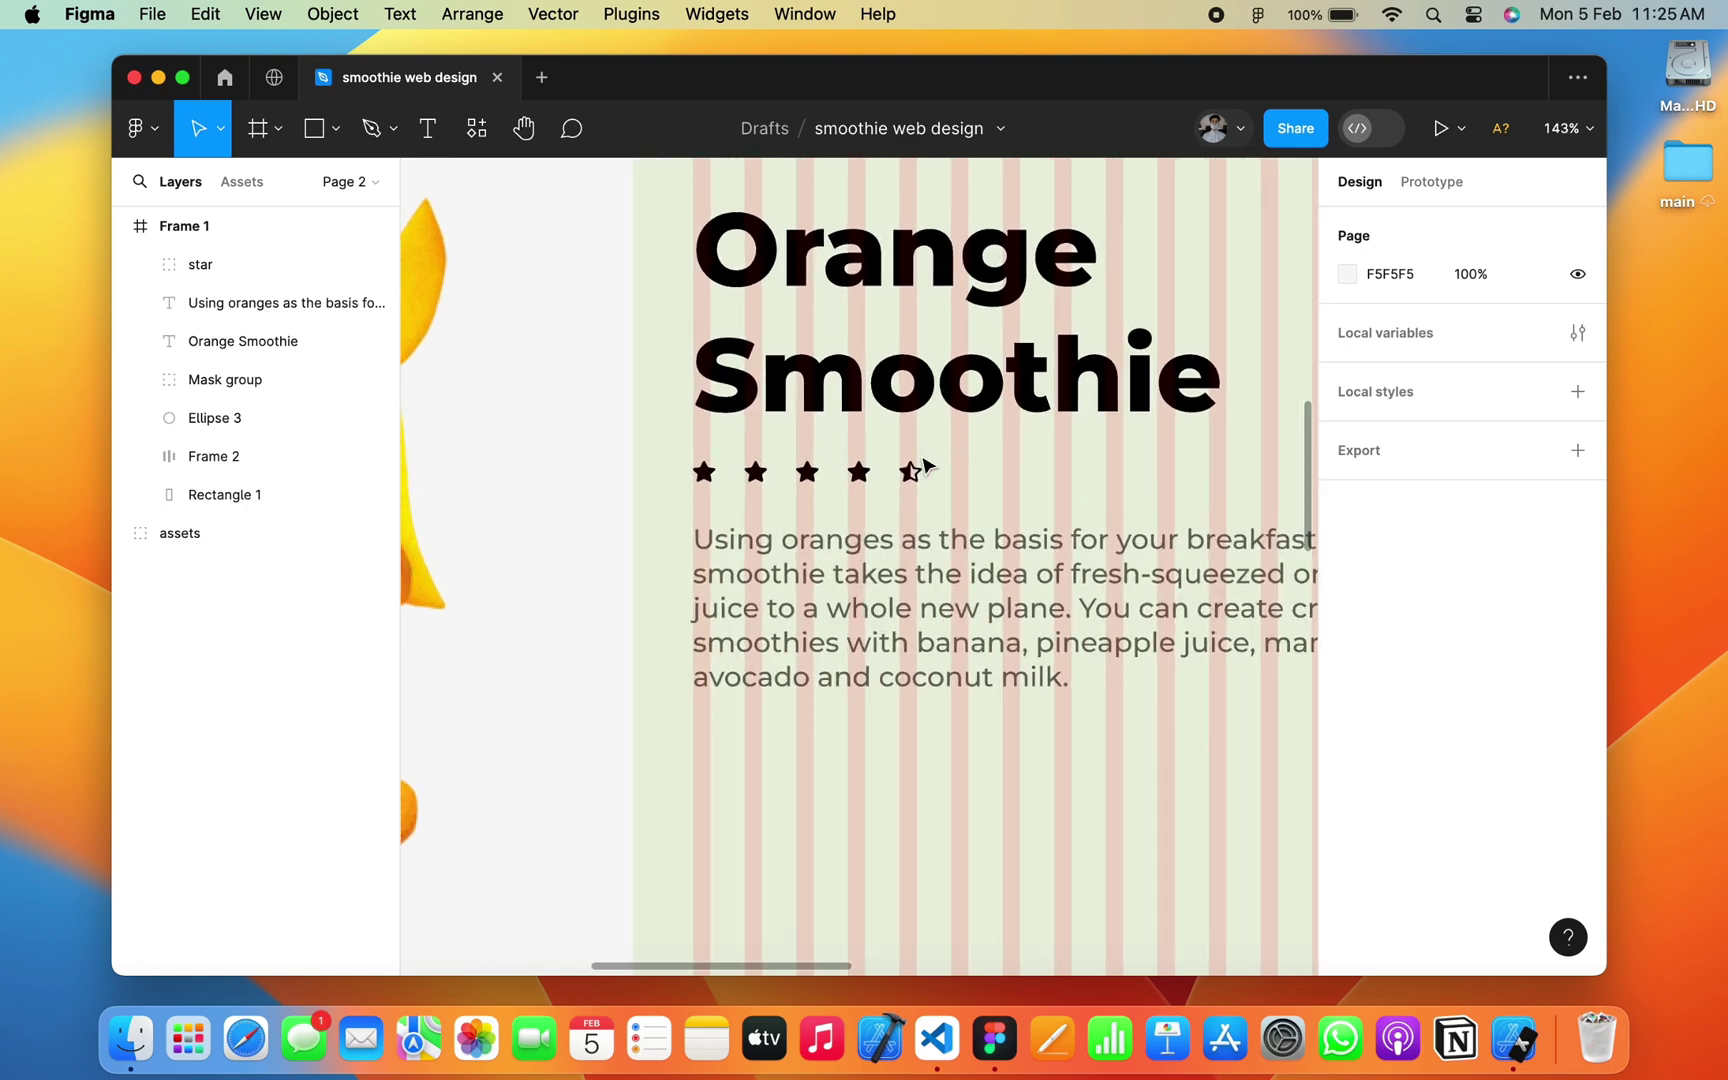
left_click(810, 474)
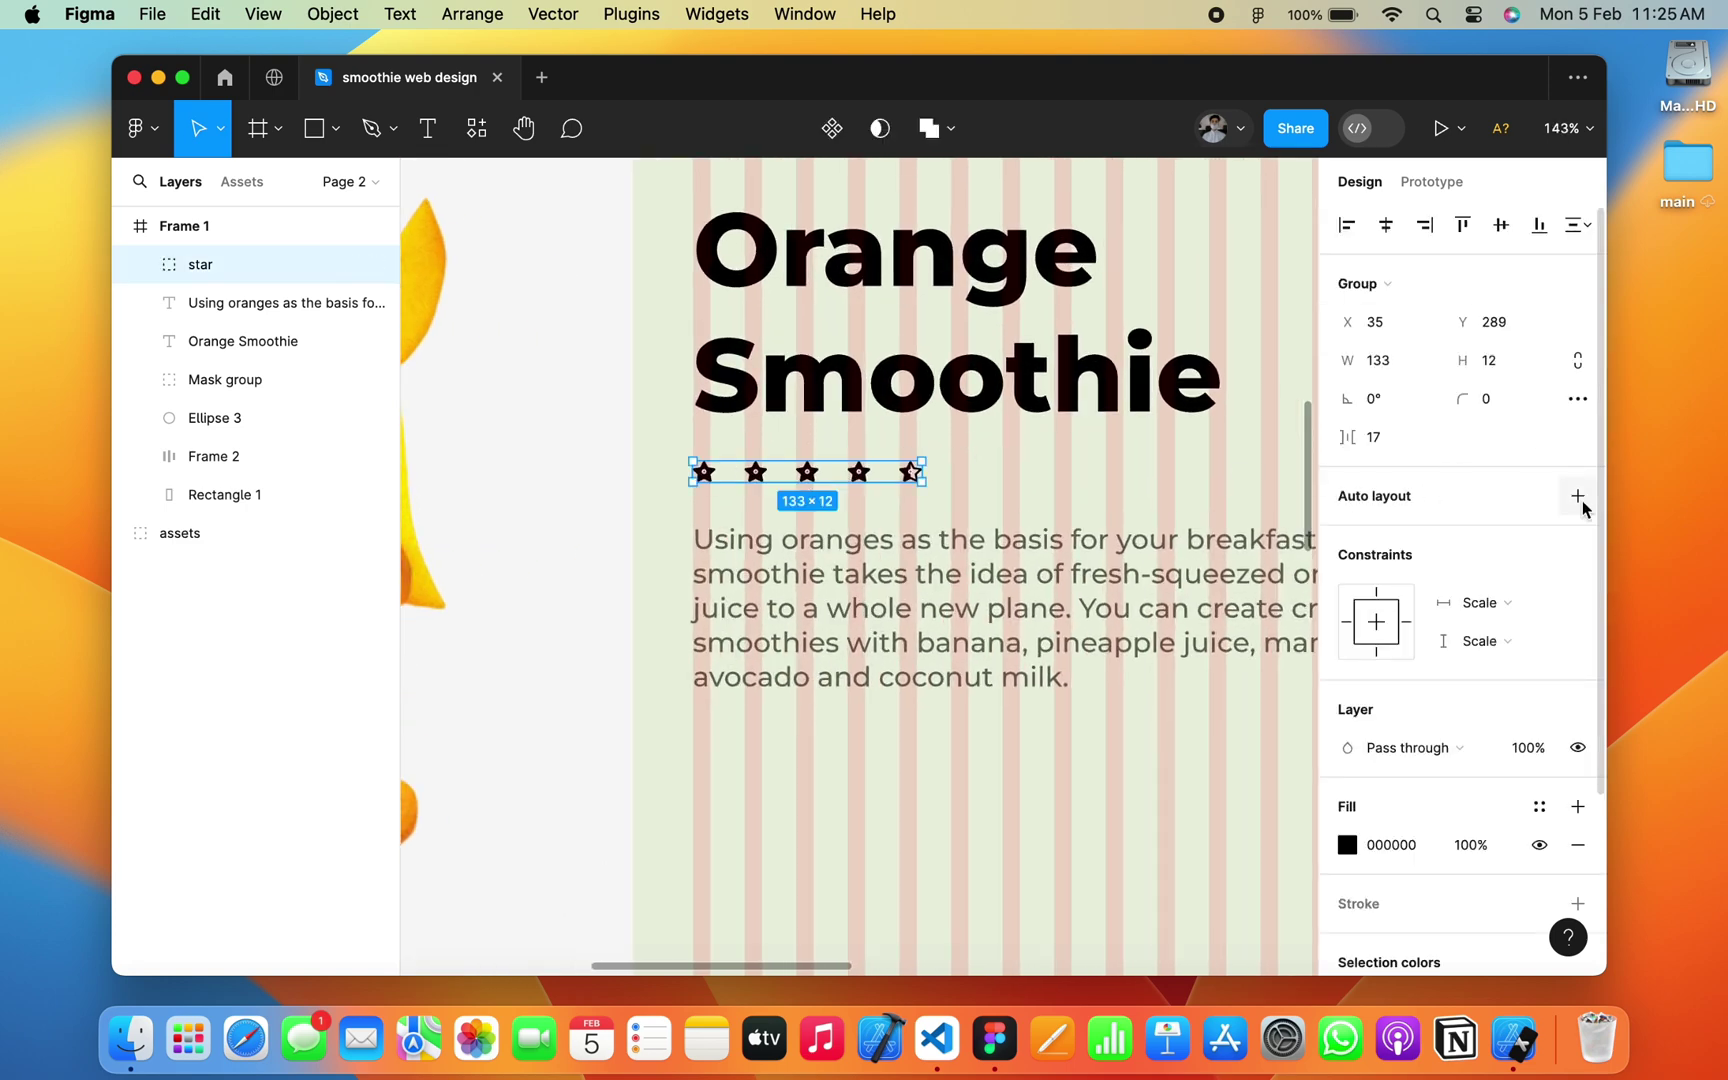
left_click(1578, 497)
left_click_drag(1375, 620, 1377, 614)
type("5")
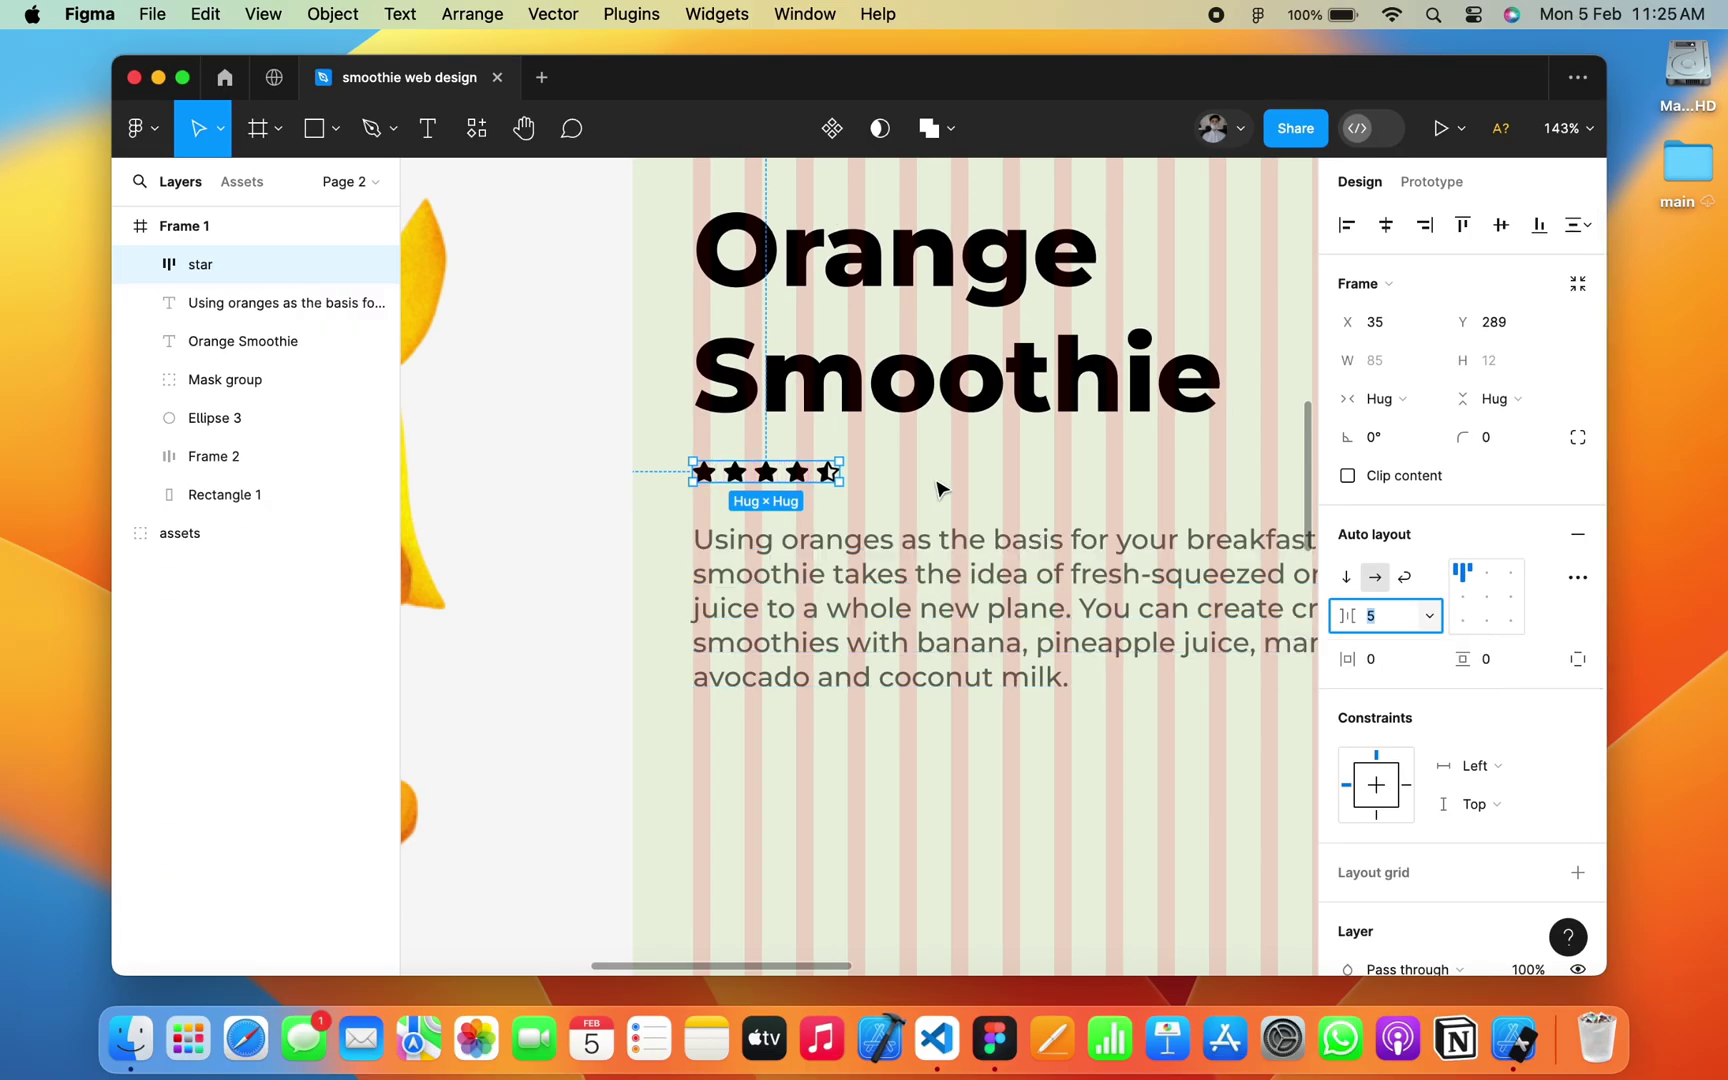
left_click(937, 487)
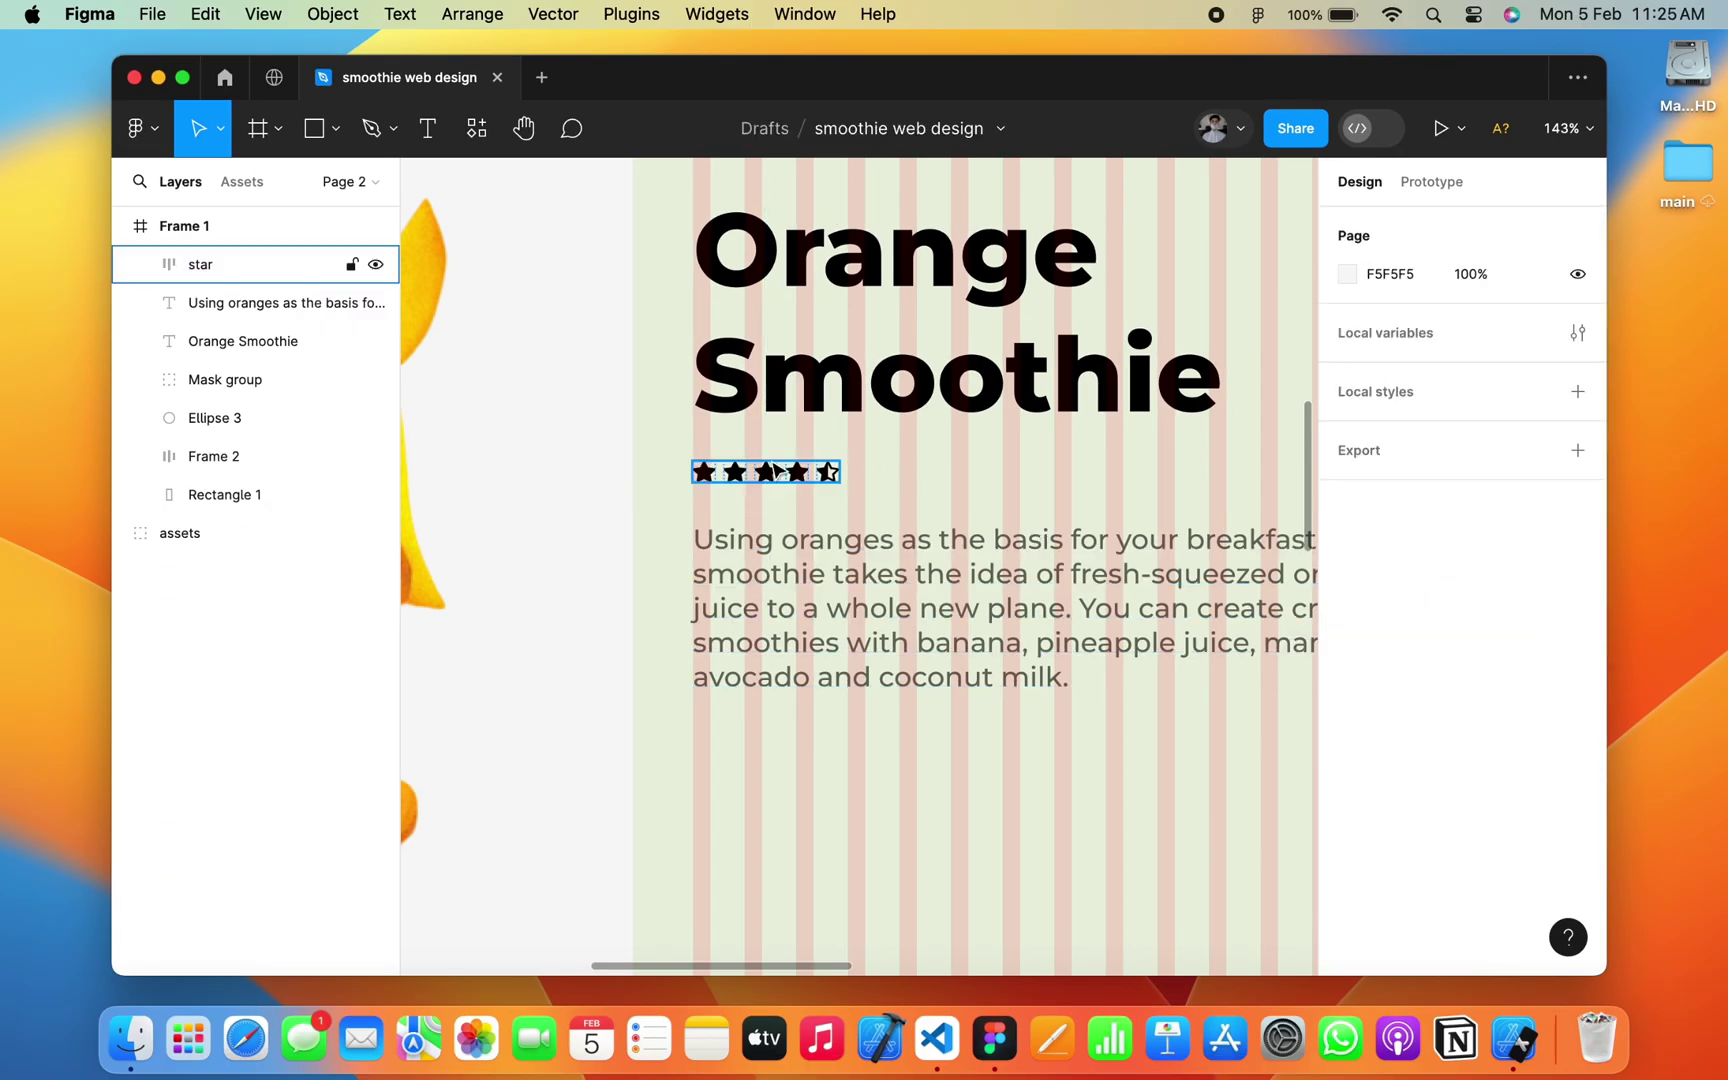
left_click(778, 471)
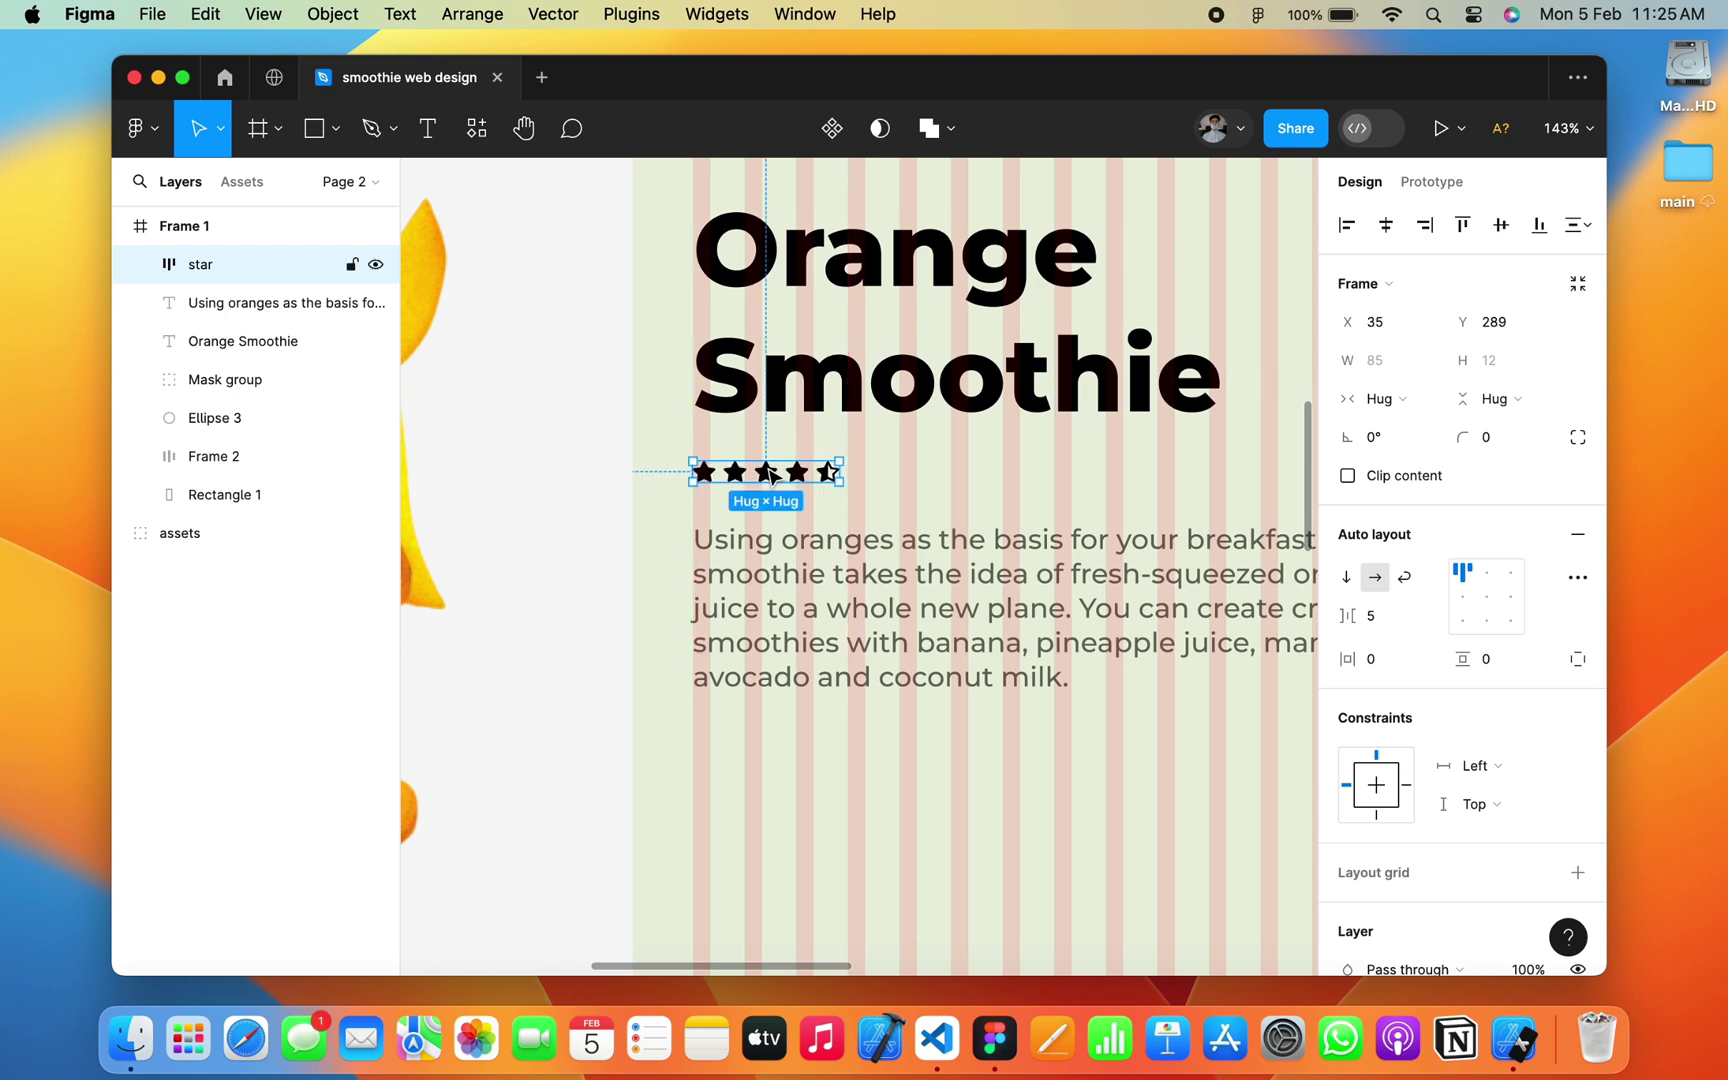
left_click(876, 476)
scroll(876, 474, "down", 3)
scroll(876, 474, "right", 3)
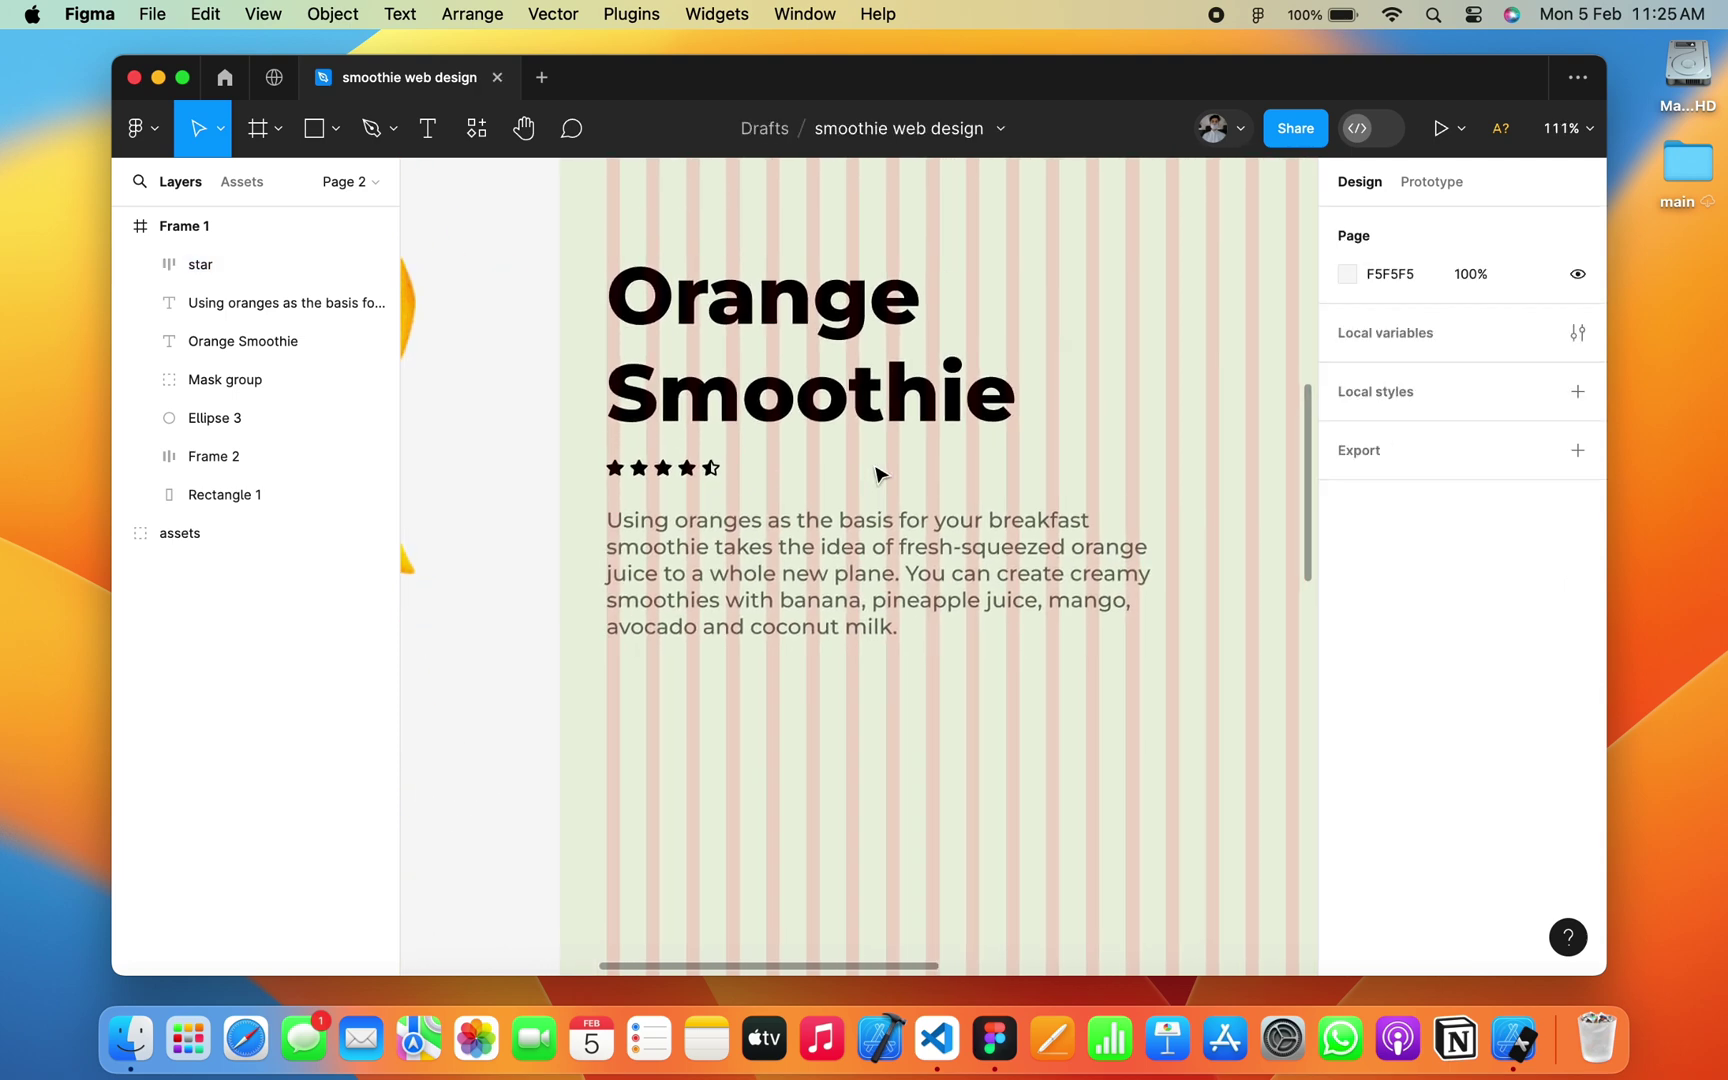
Step: Add a '$59' text layer beside the star rating
left_click(427, 128)
left_click(800, 464)
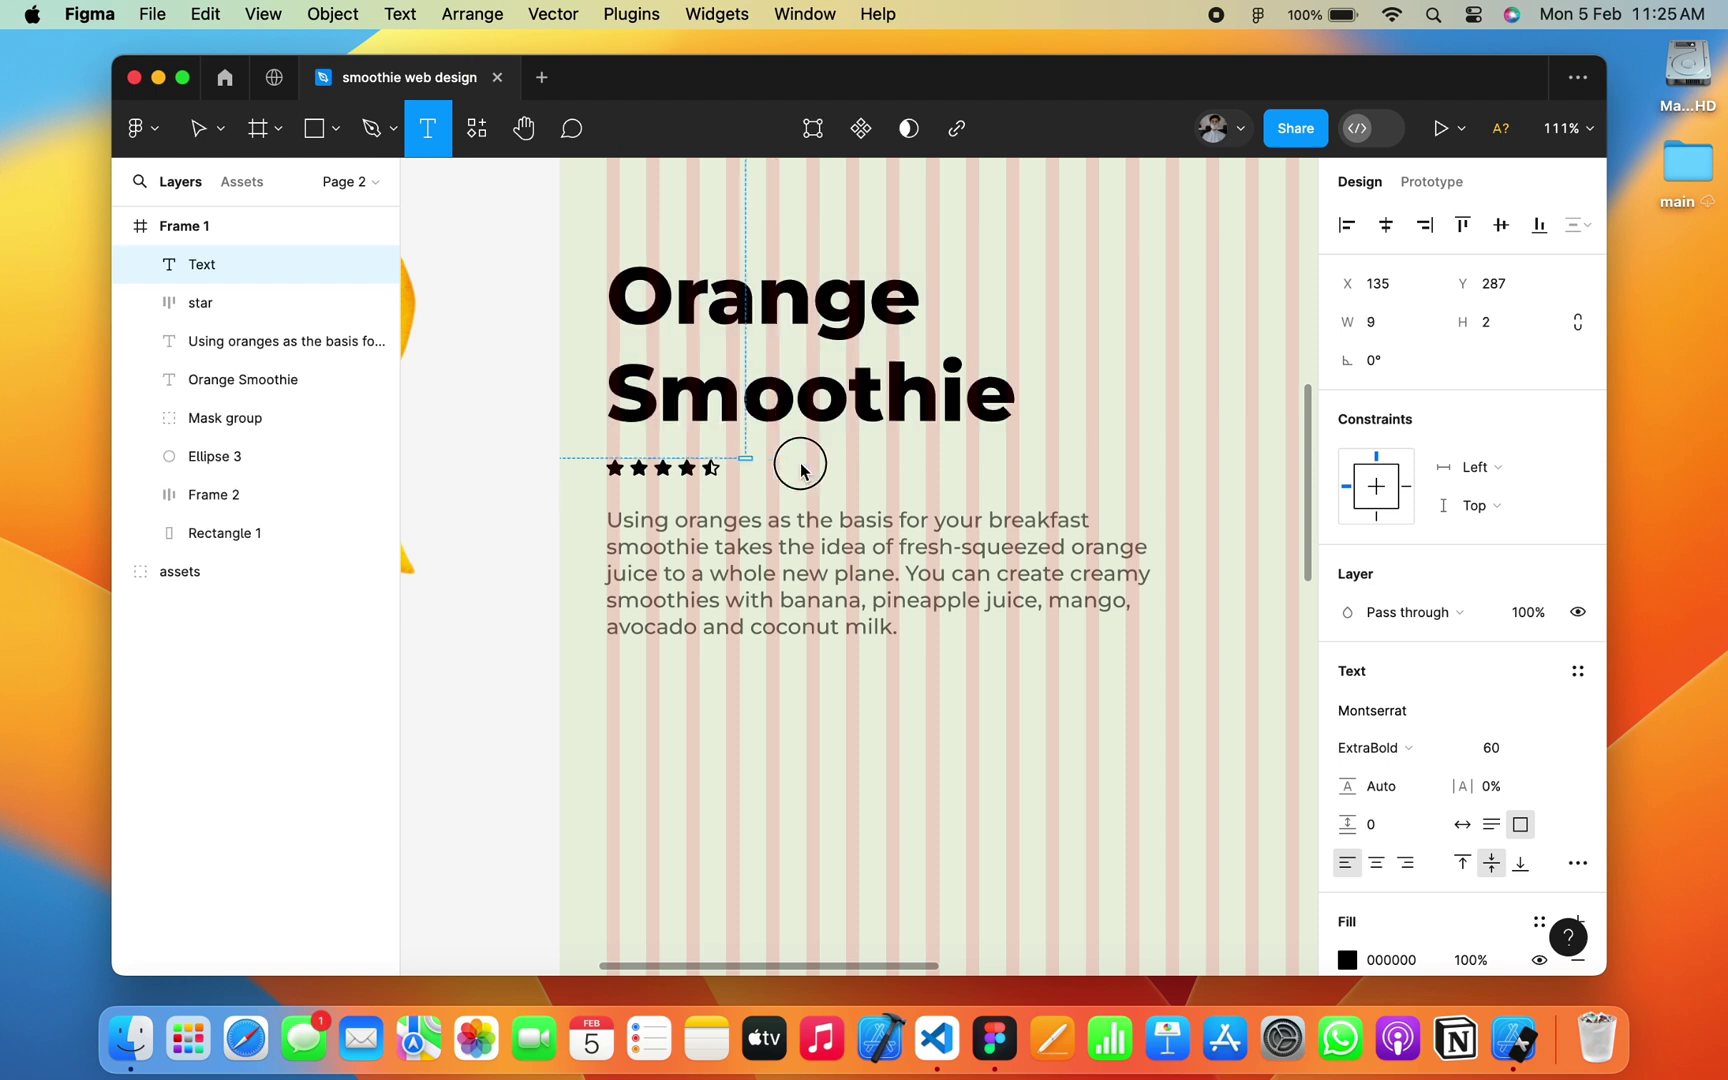
left_click_drag(801, 470, 827, 490)
type("$")
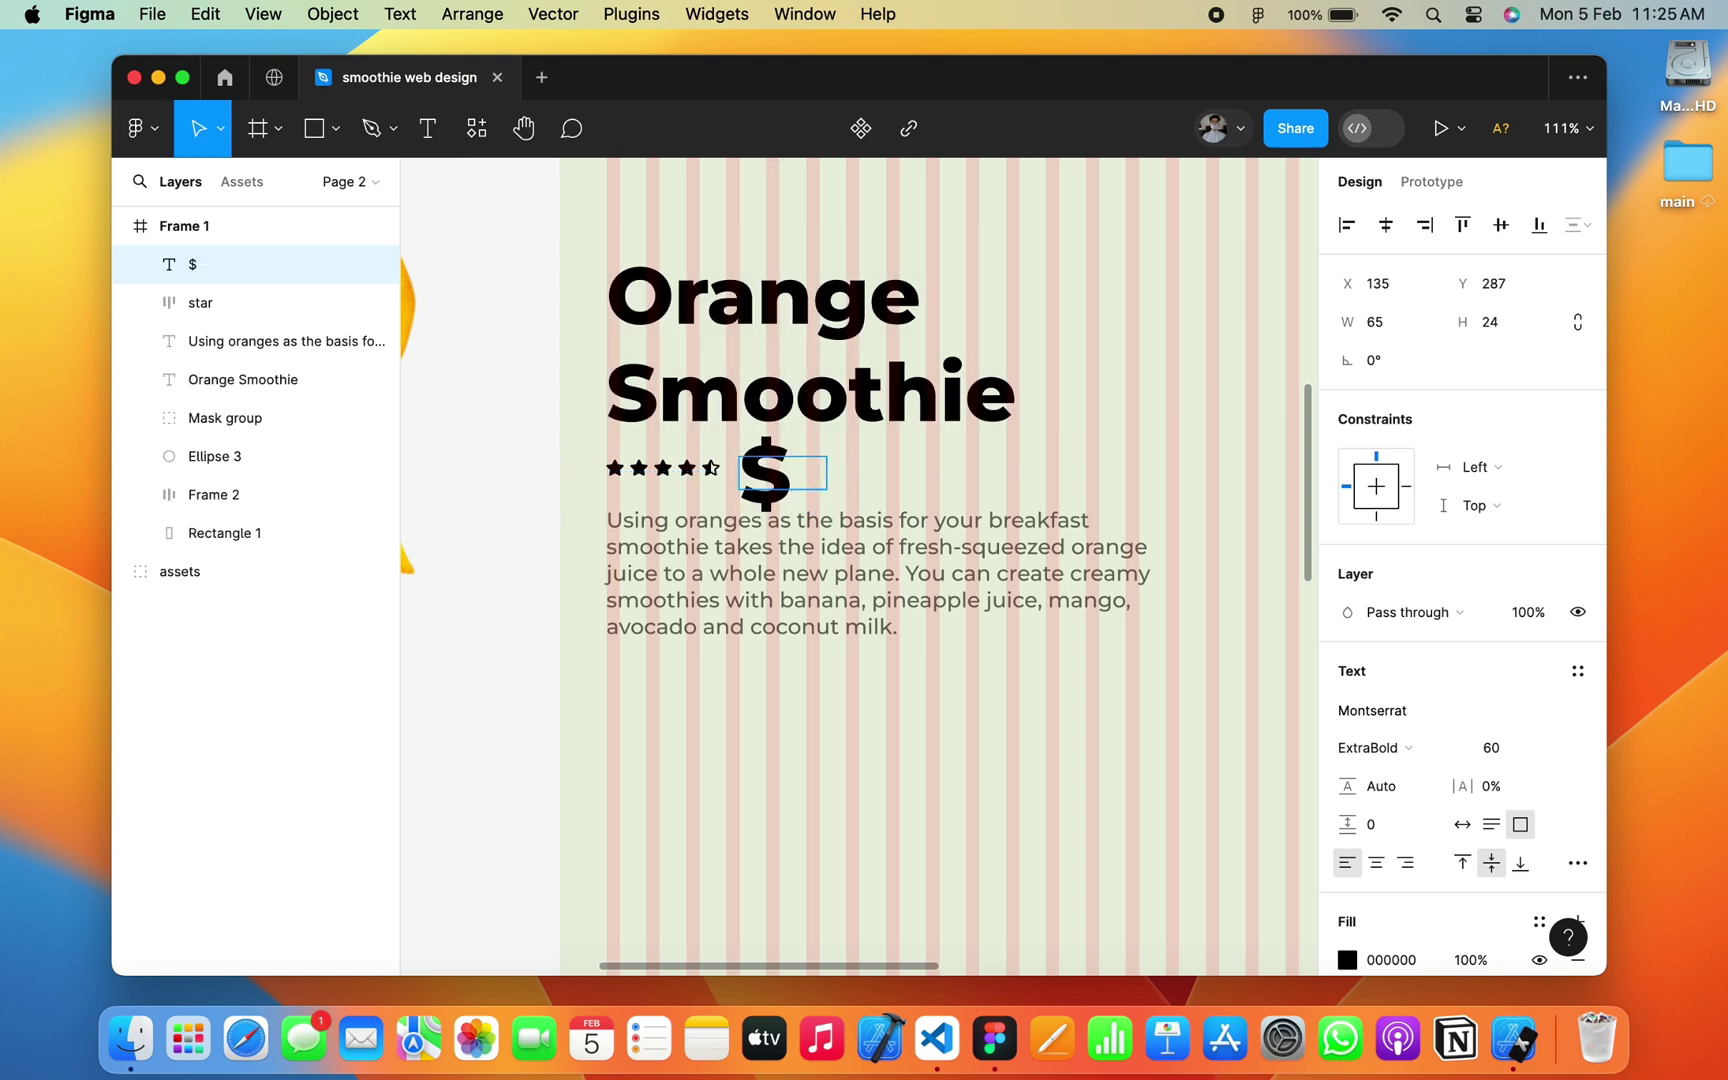
type("59")
Step: Reduce the $59 font size to 29 and align it with the stars
key("super+a")
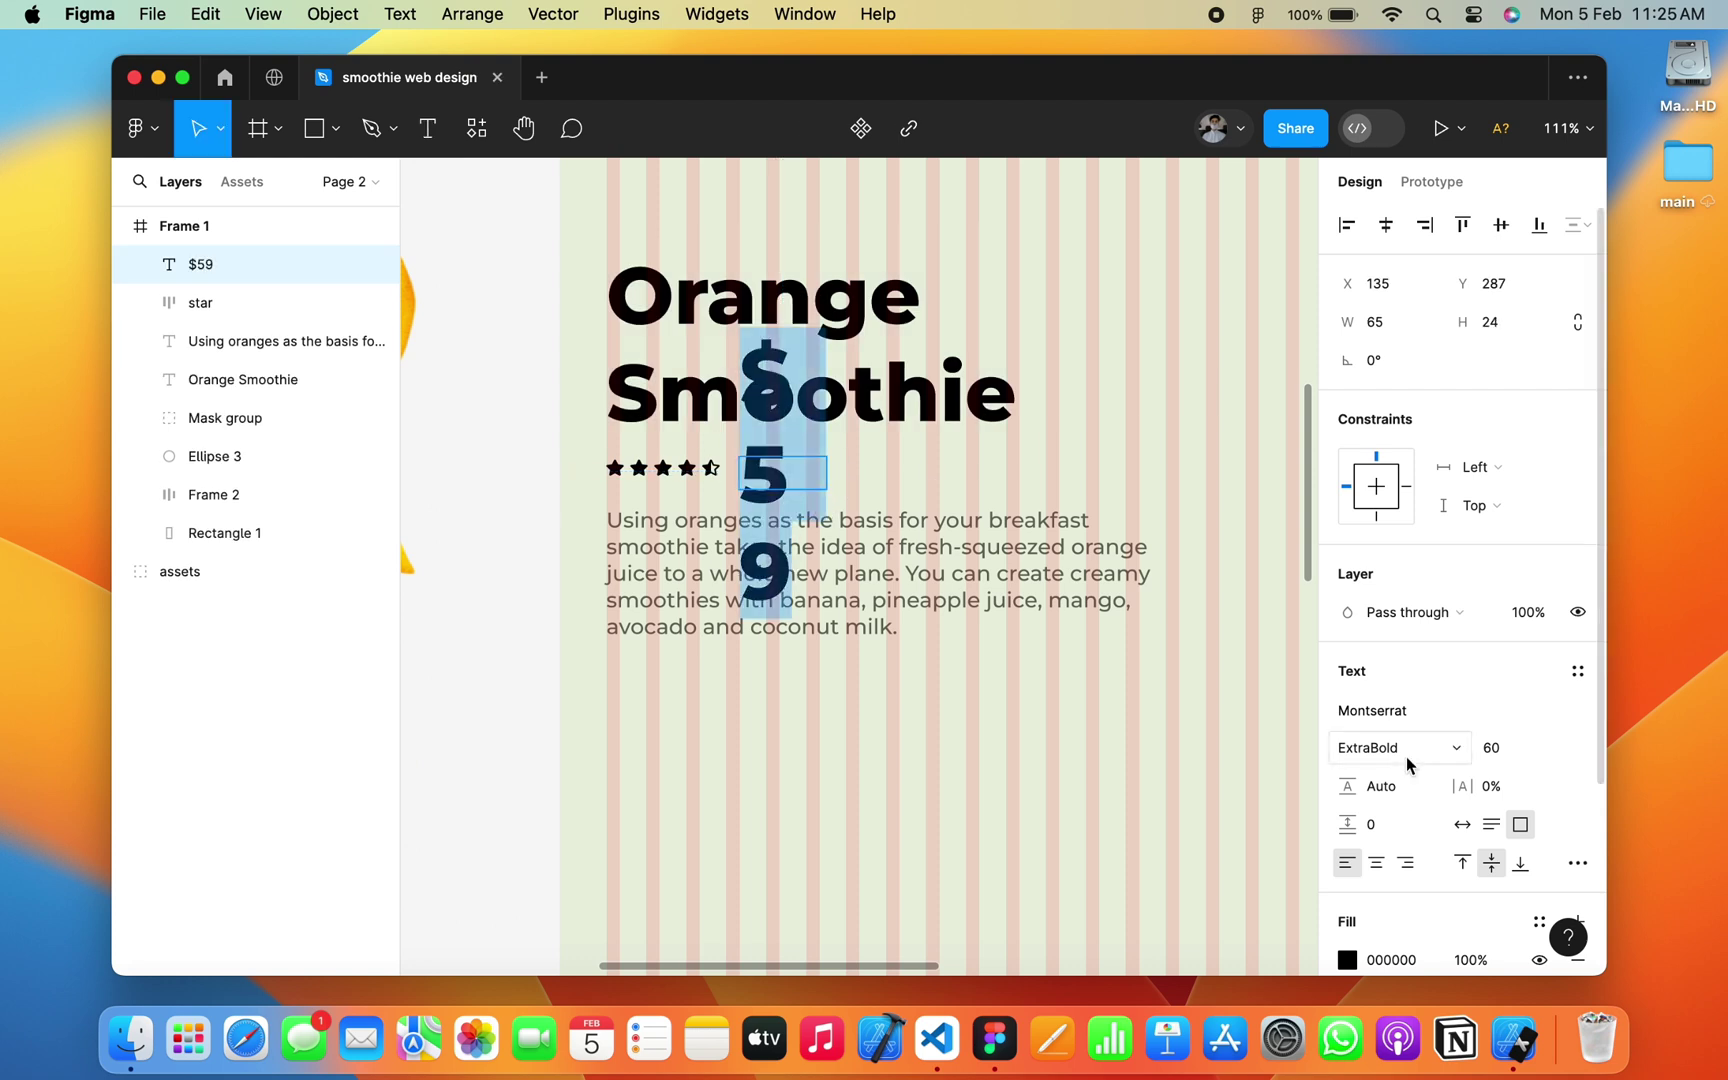
left_click_drag(1508, 748, 1509, 749)
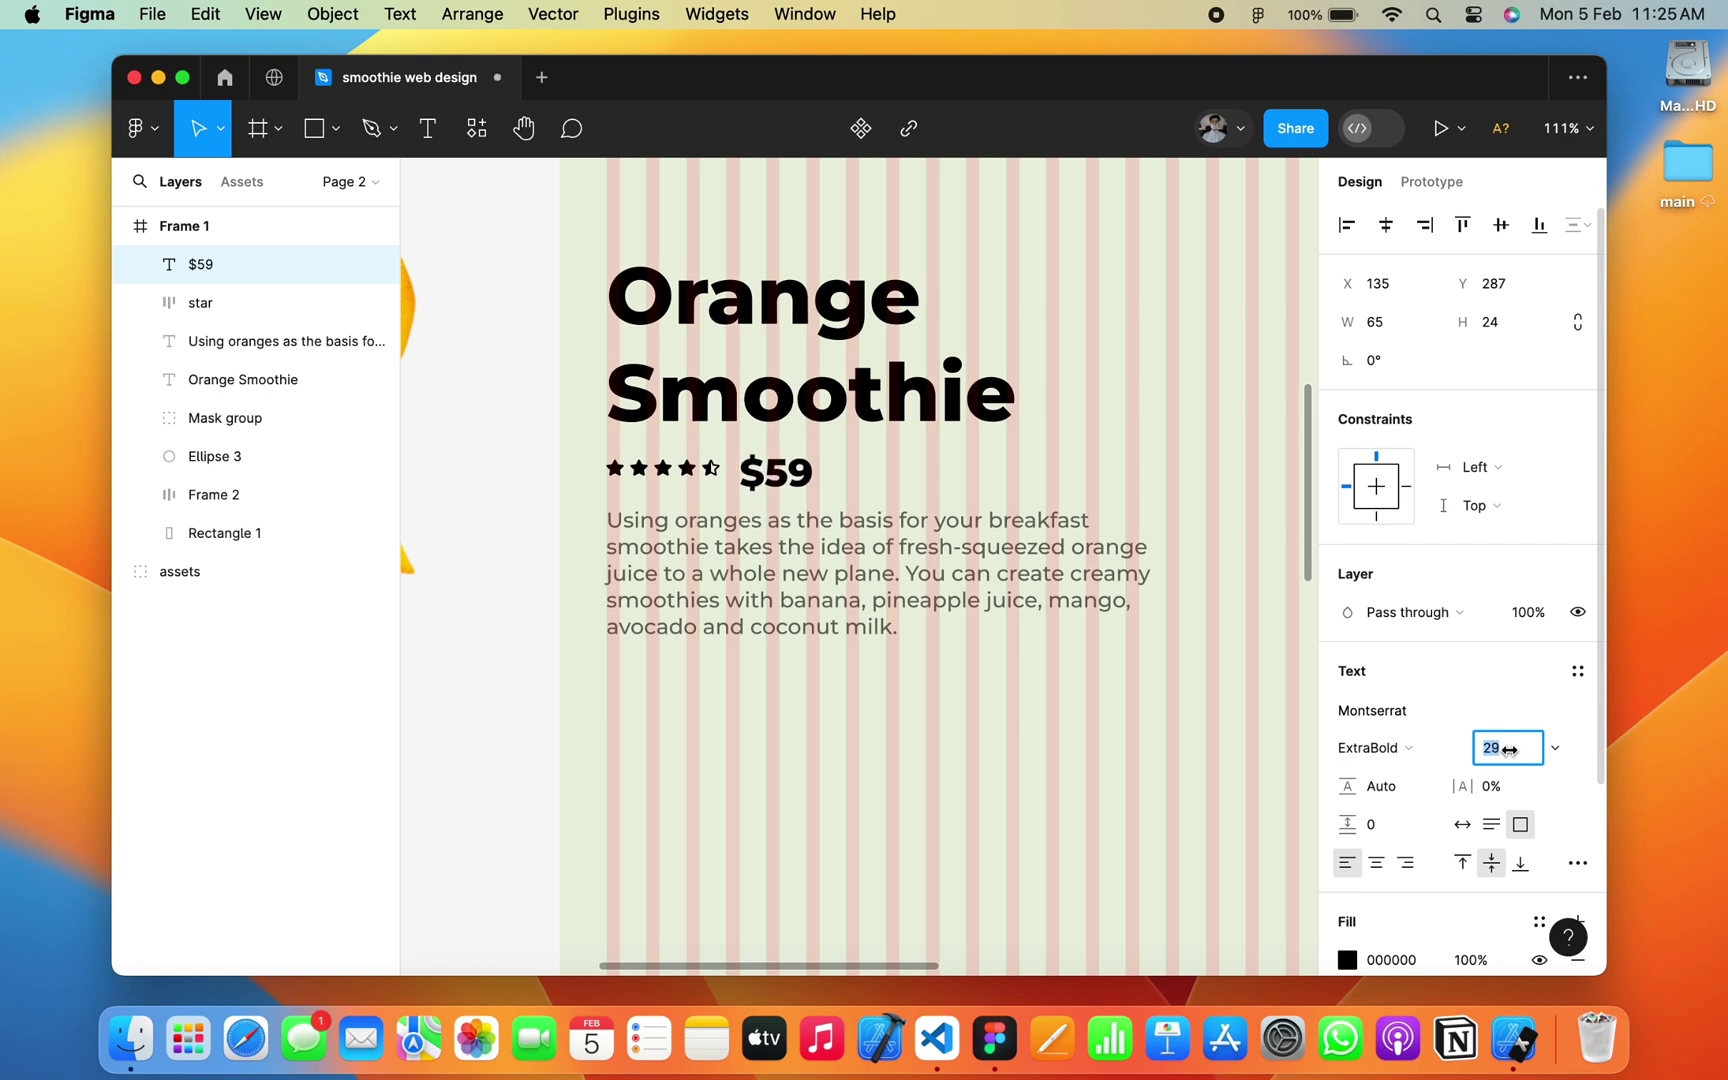
key("Escape")
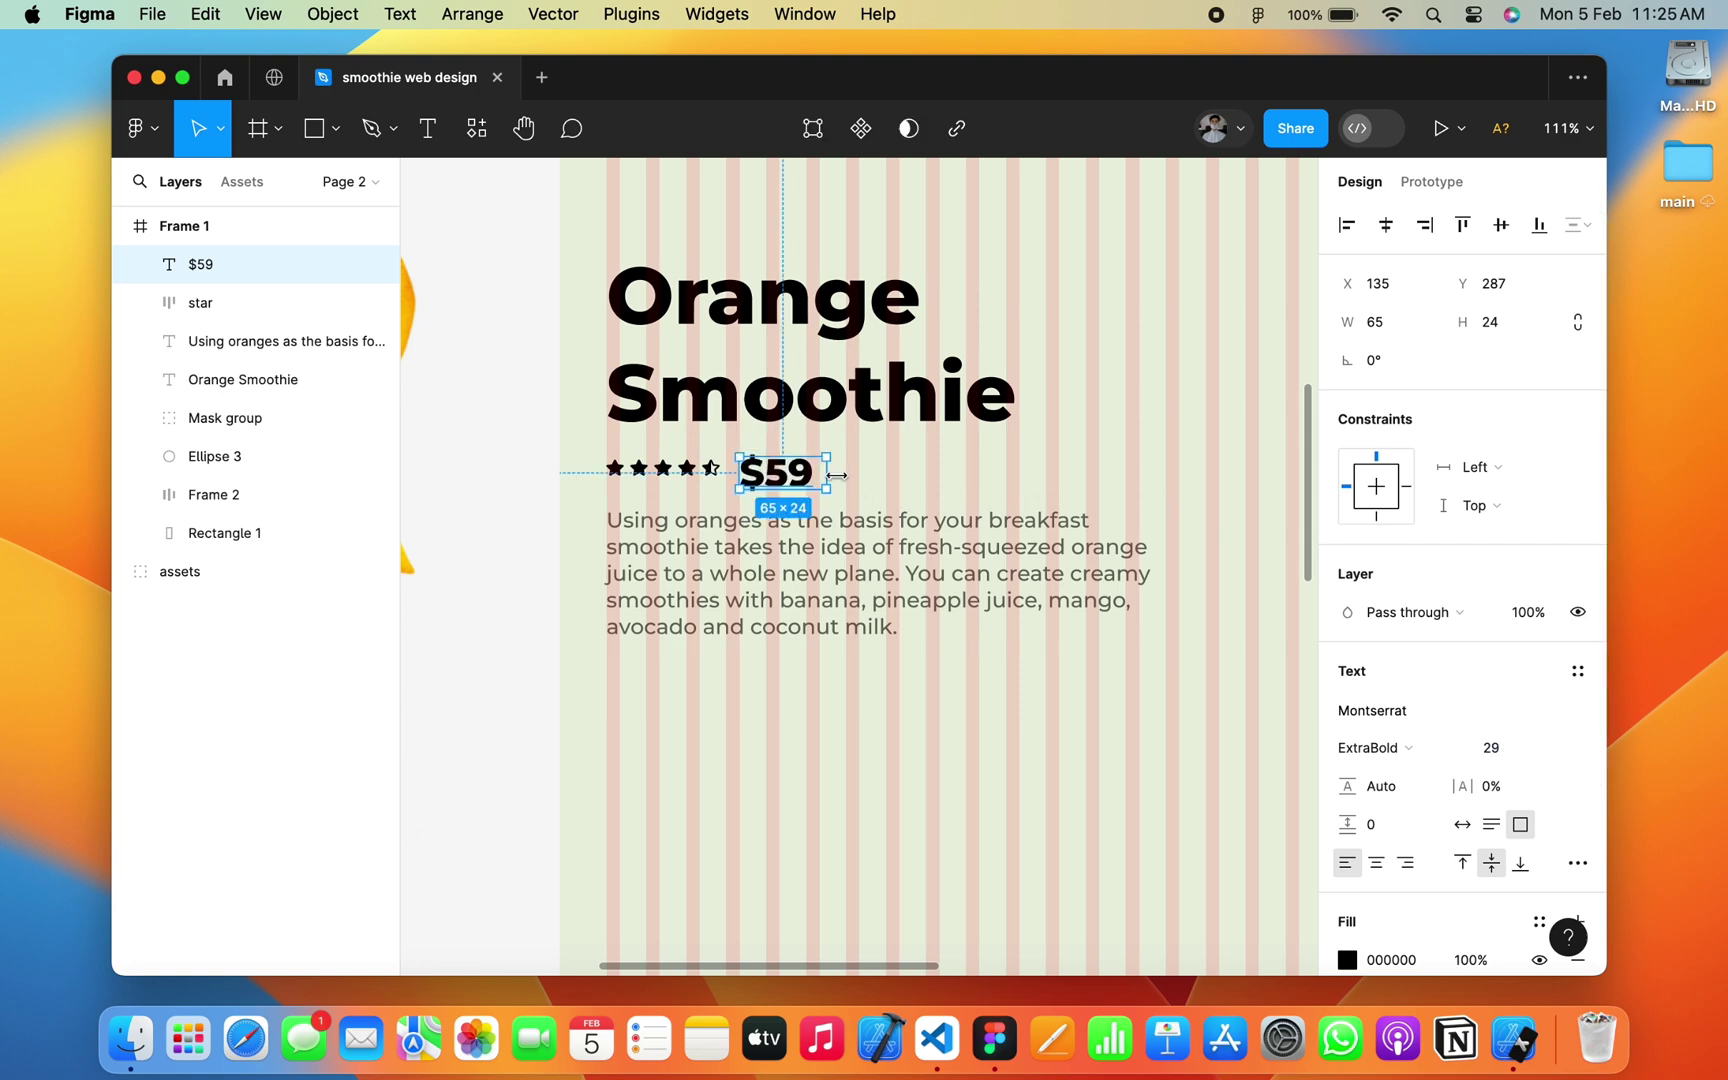
scroll(840, 485, "up", 3)
left_click_drag(829, 524, 834, 514)
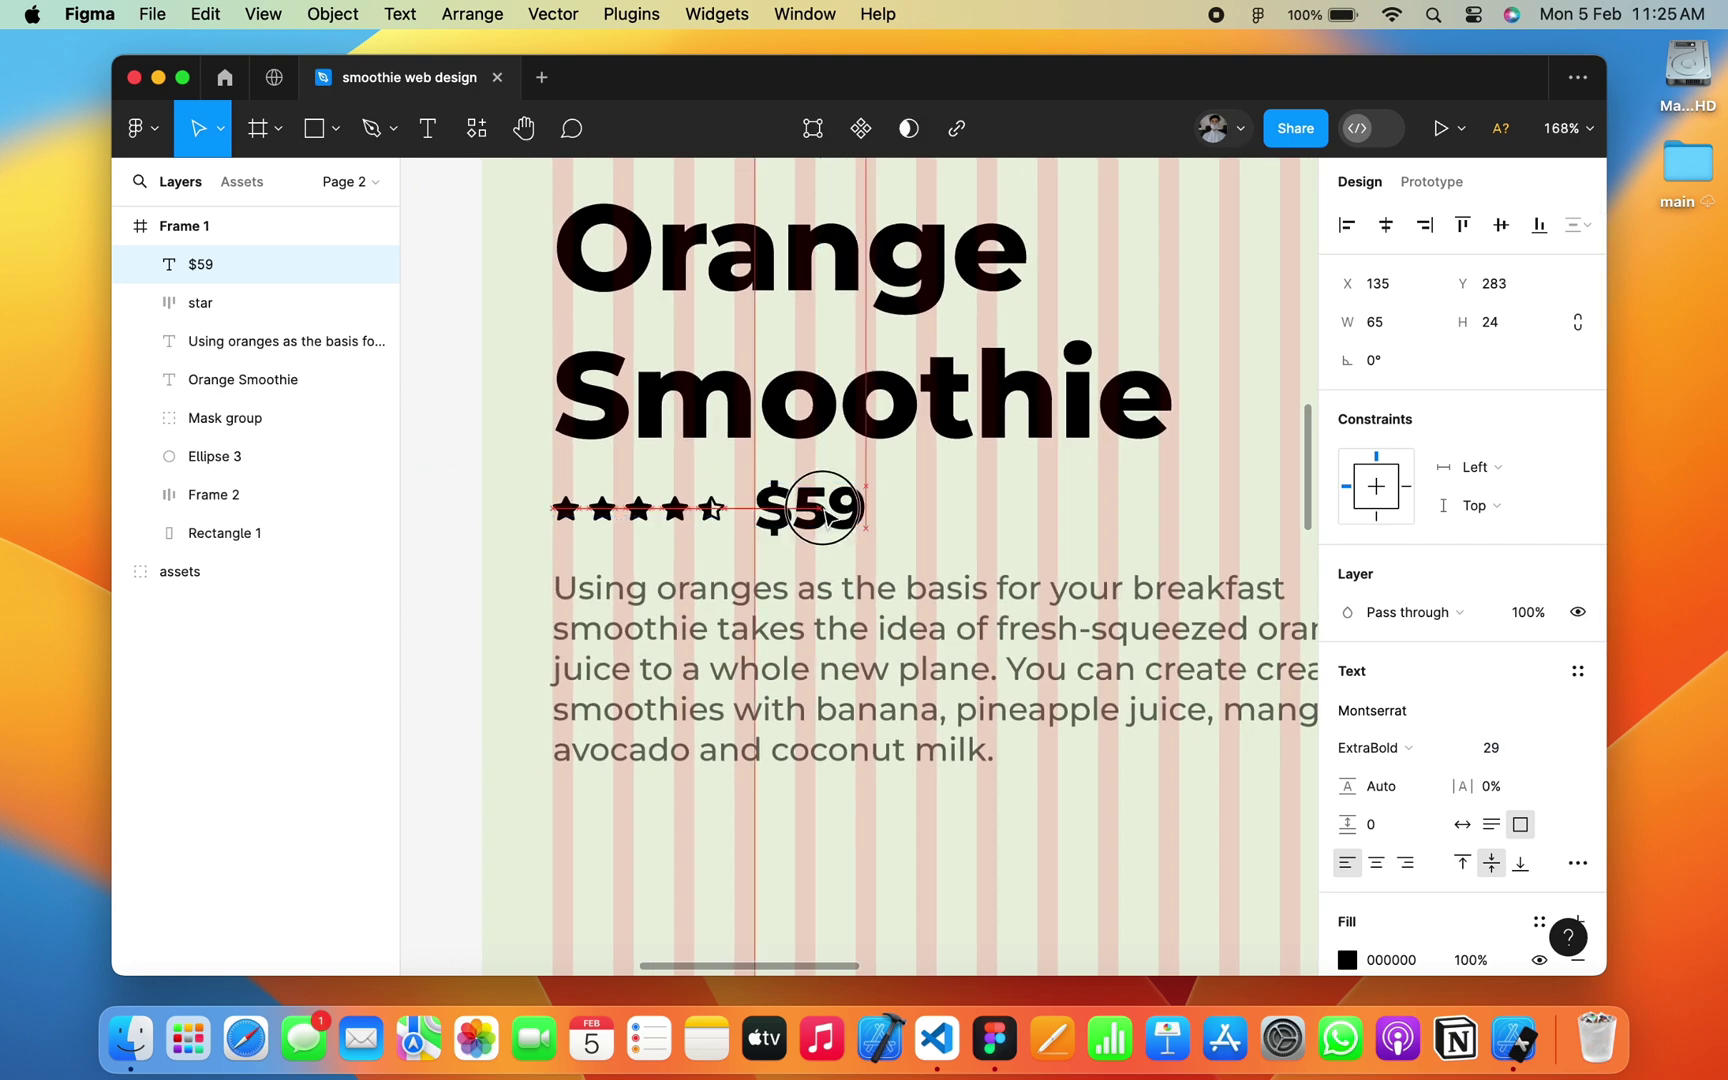
scroll(829, 510, "down", 5)
left_click(918, 501)
Step: Nudge the description paragraph slightly lower
scroll(918, 501, "down", 5)
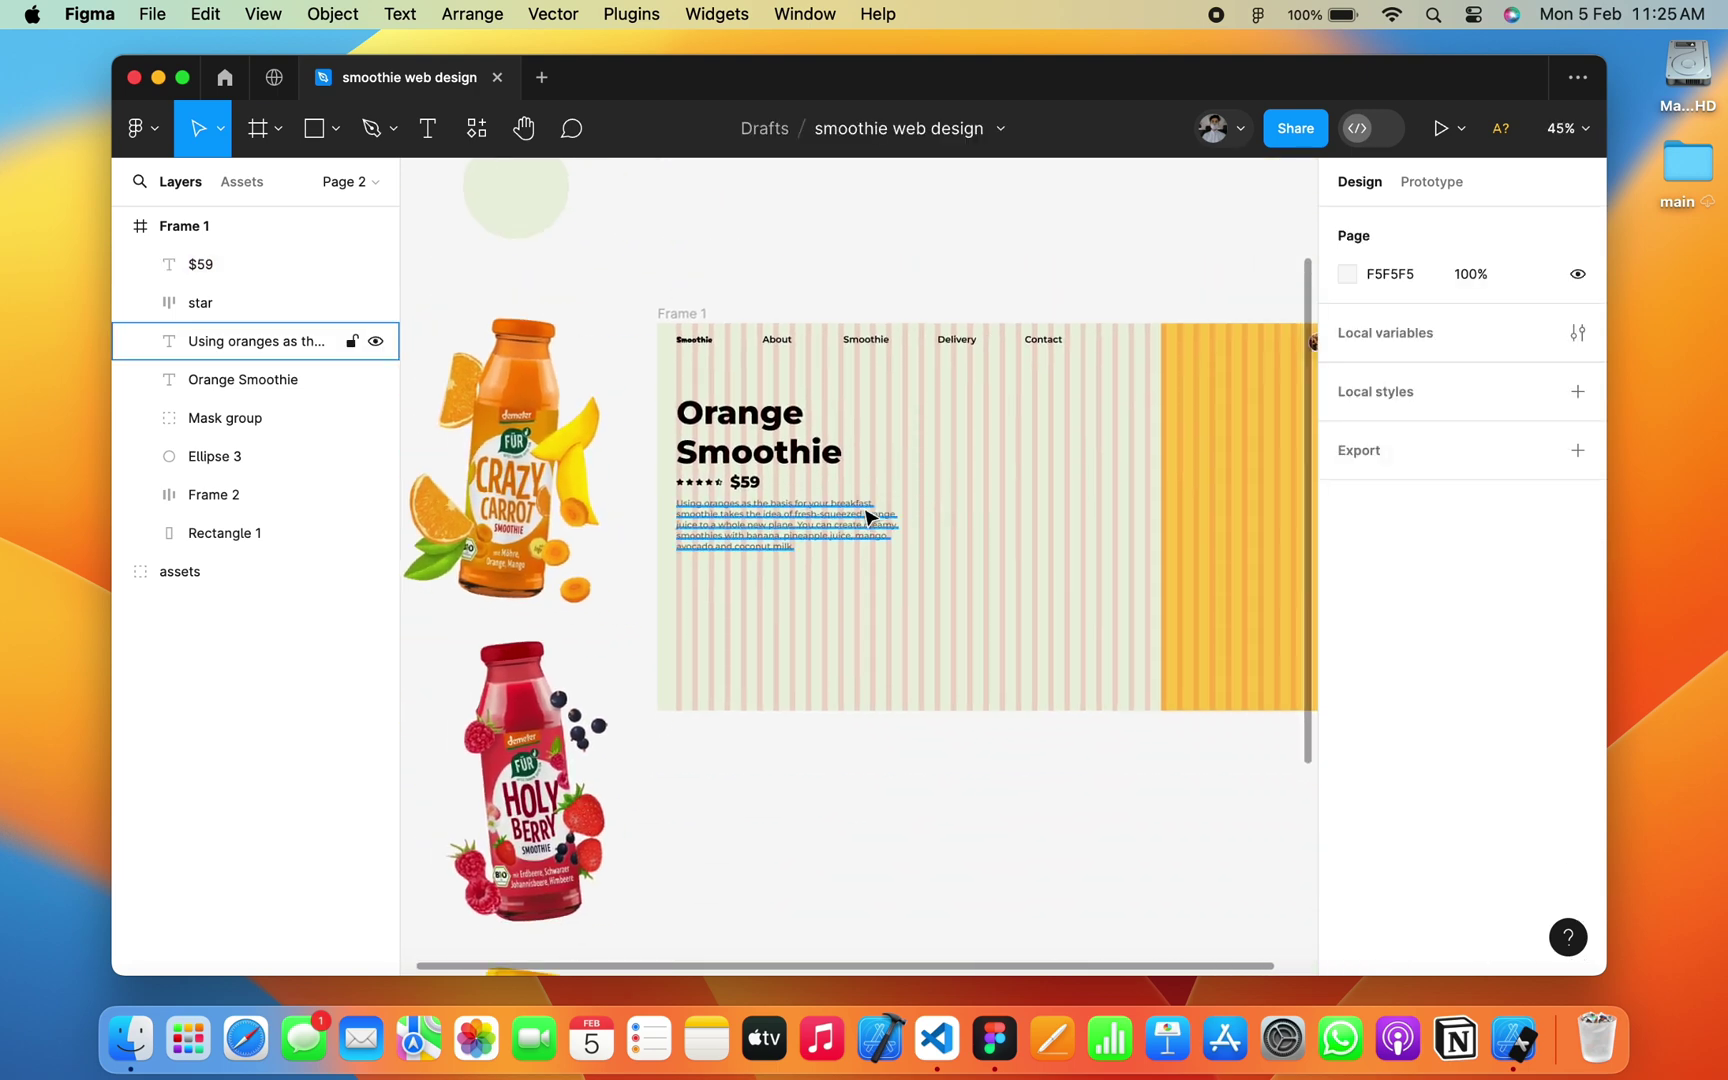
scroll(900, 595, "right", 2)
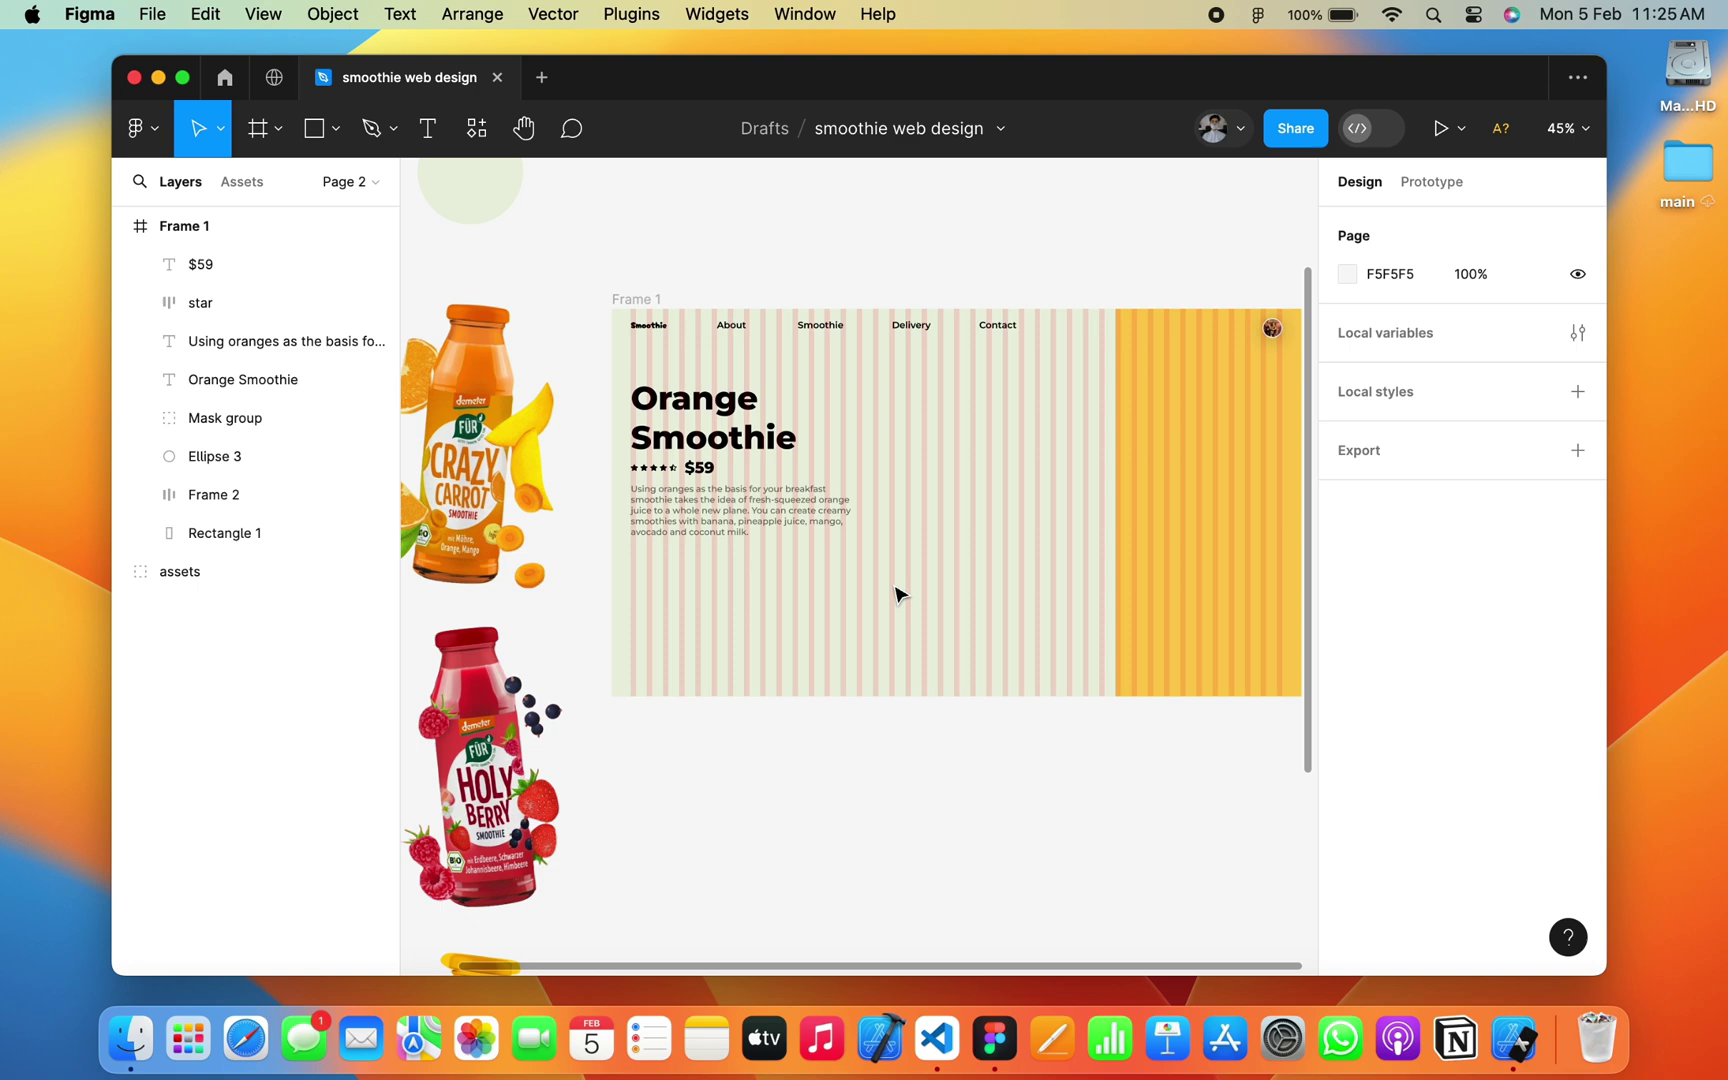
scroll(897, 594, "right", 3)
scroll(897, 594, "left", 2)
left_click(705, 478)
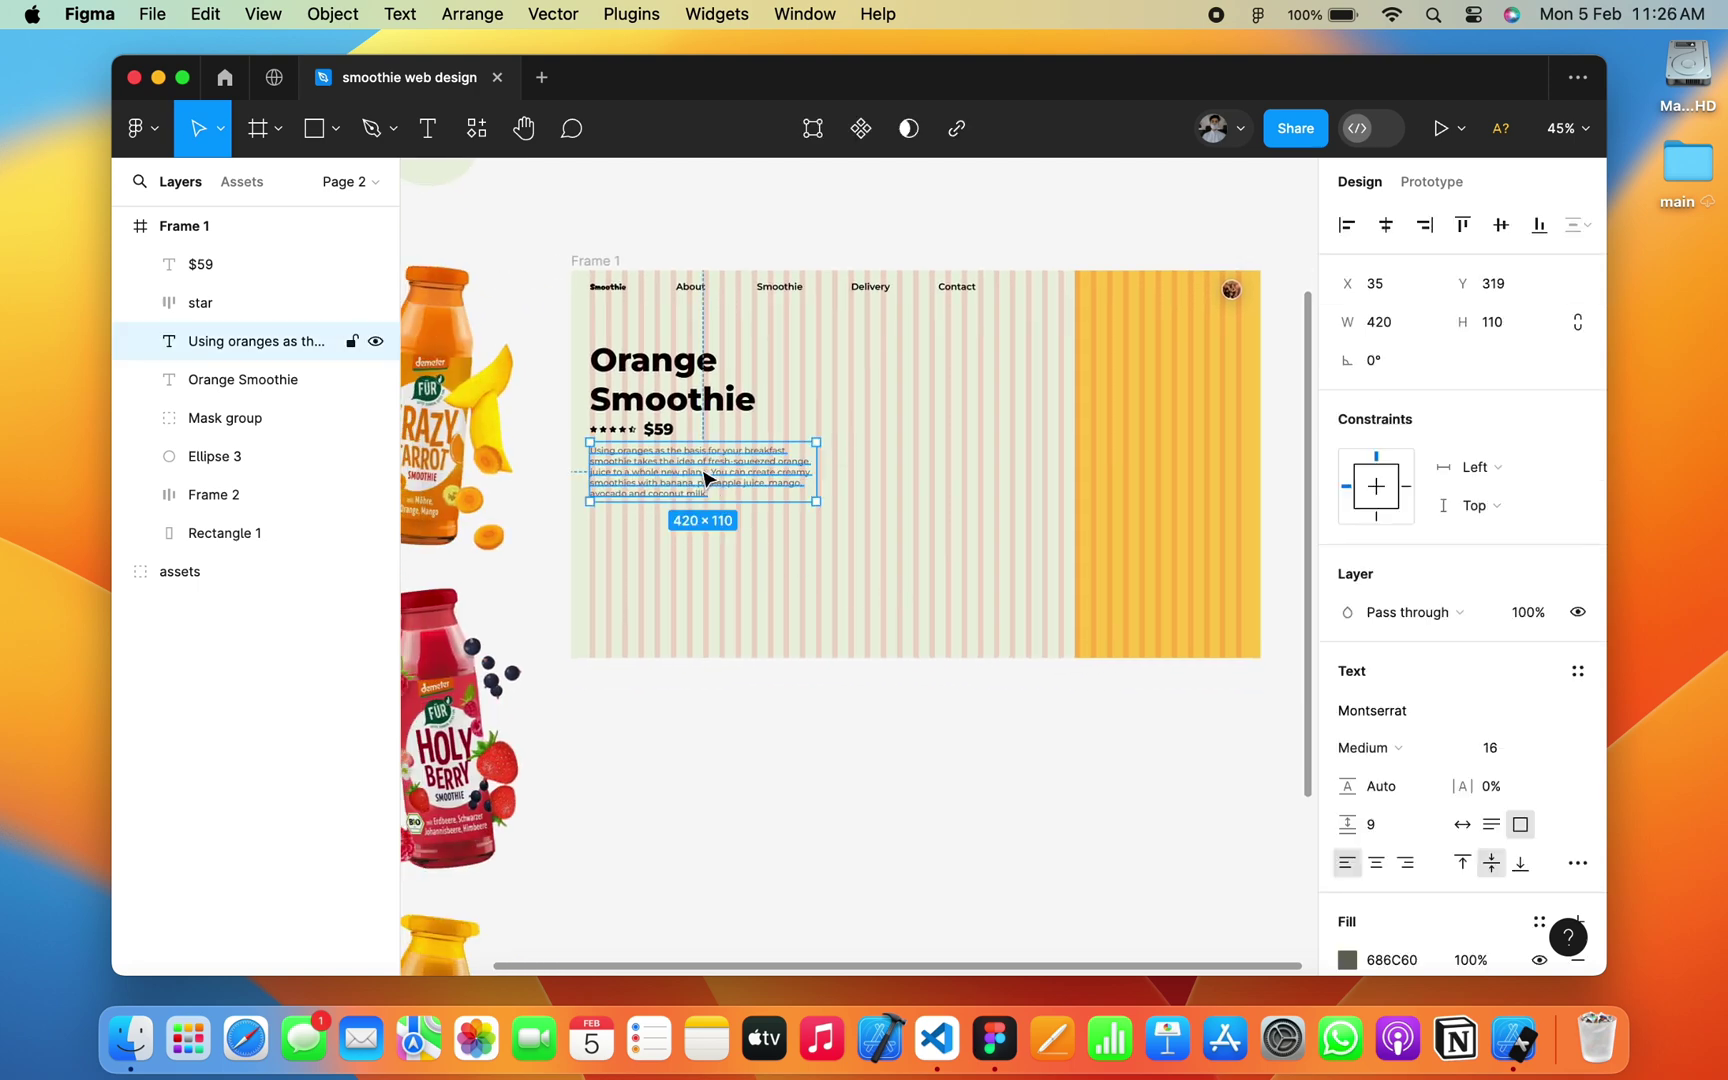
scroll(705, 478, "up", 5)
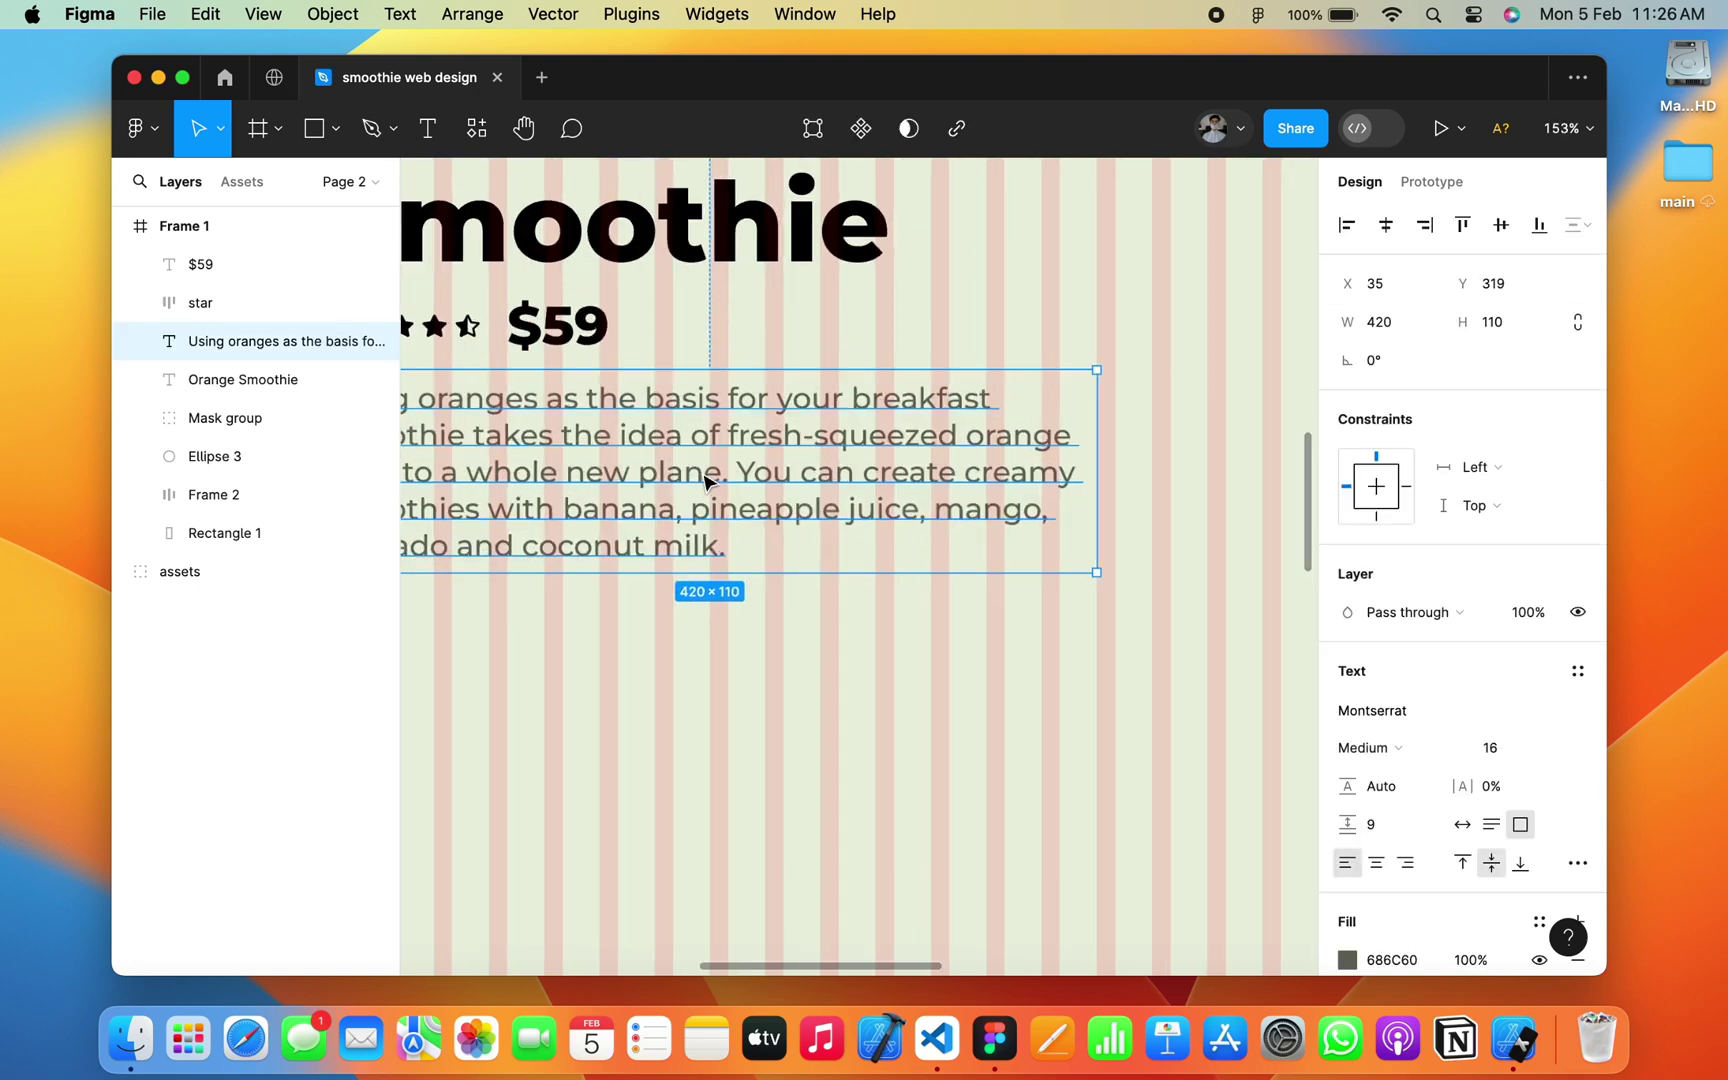
scroll(705, 480, "left", 3)
scroll(705, 480, "up", 1)
left_click_drag(733, 490, 735, 509)
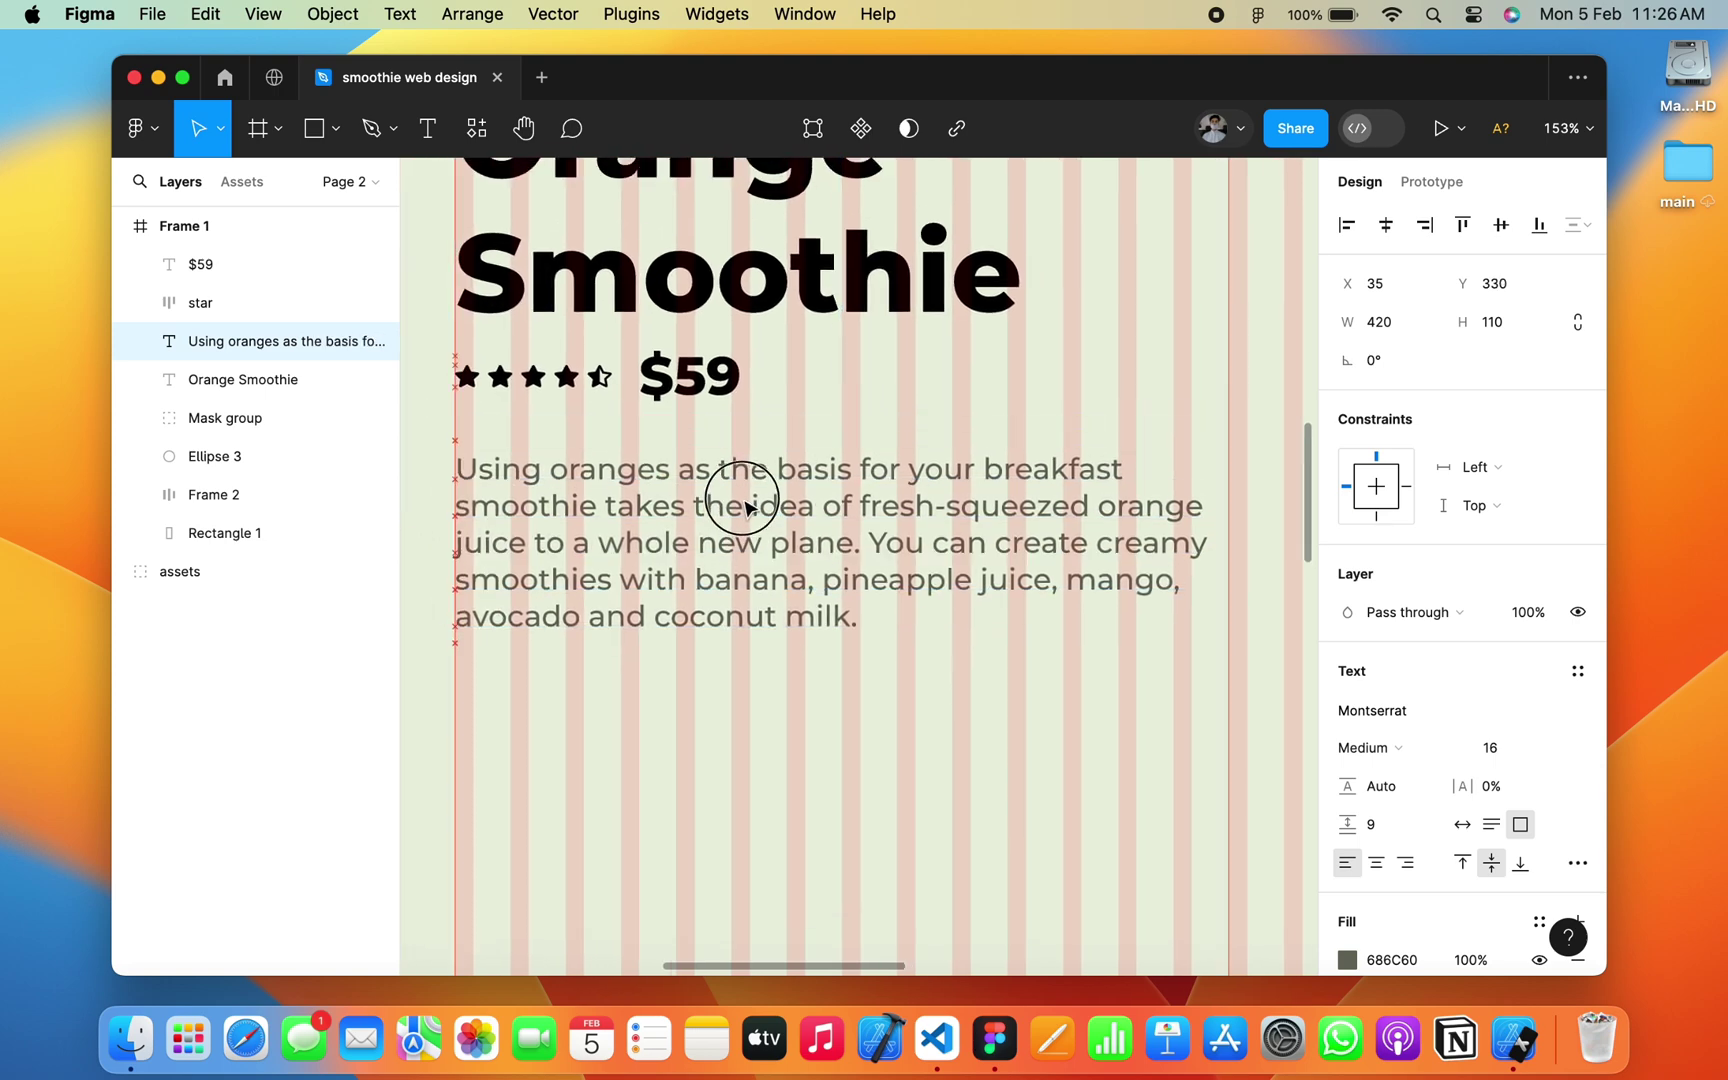
left_click(672, 368)
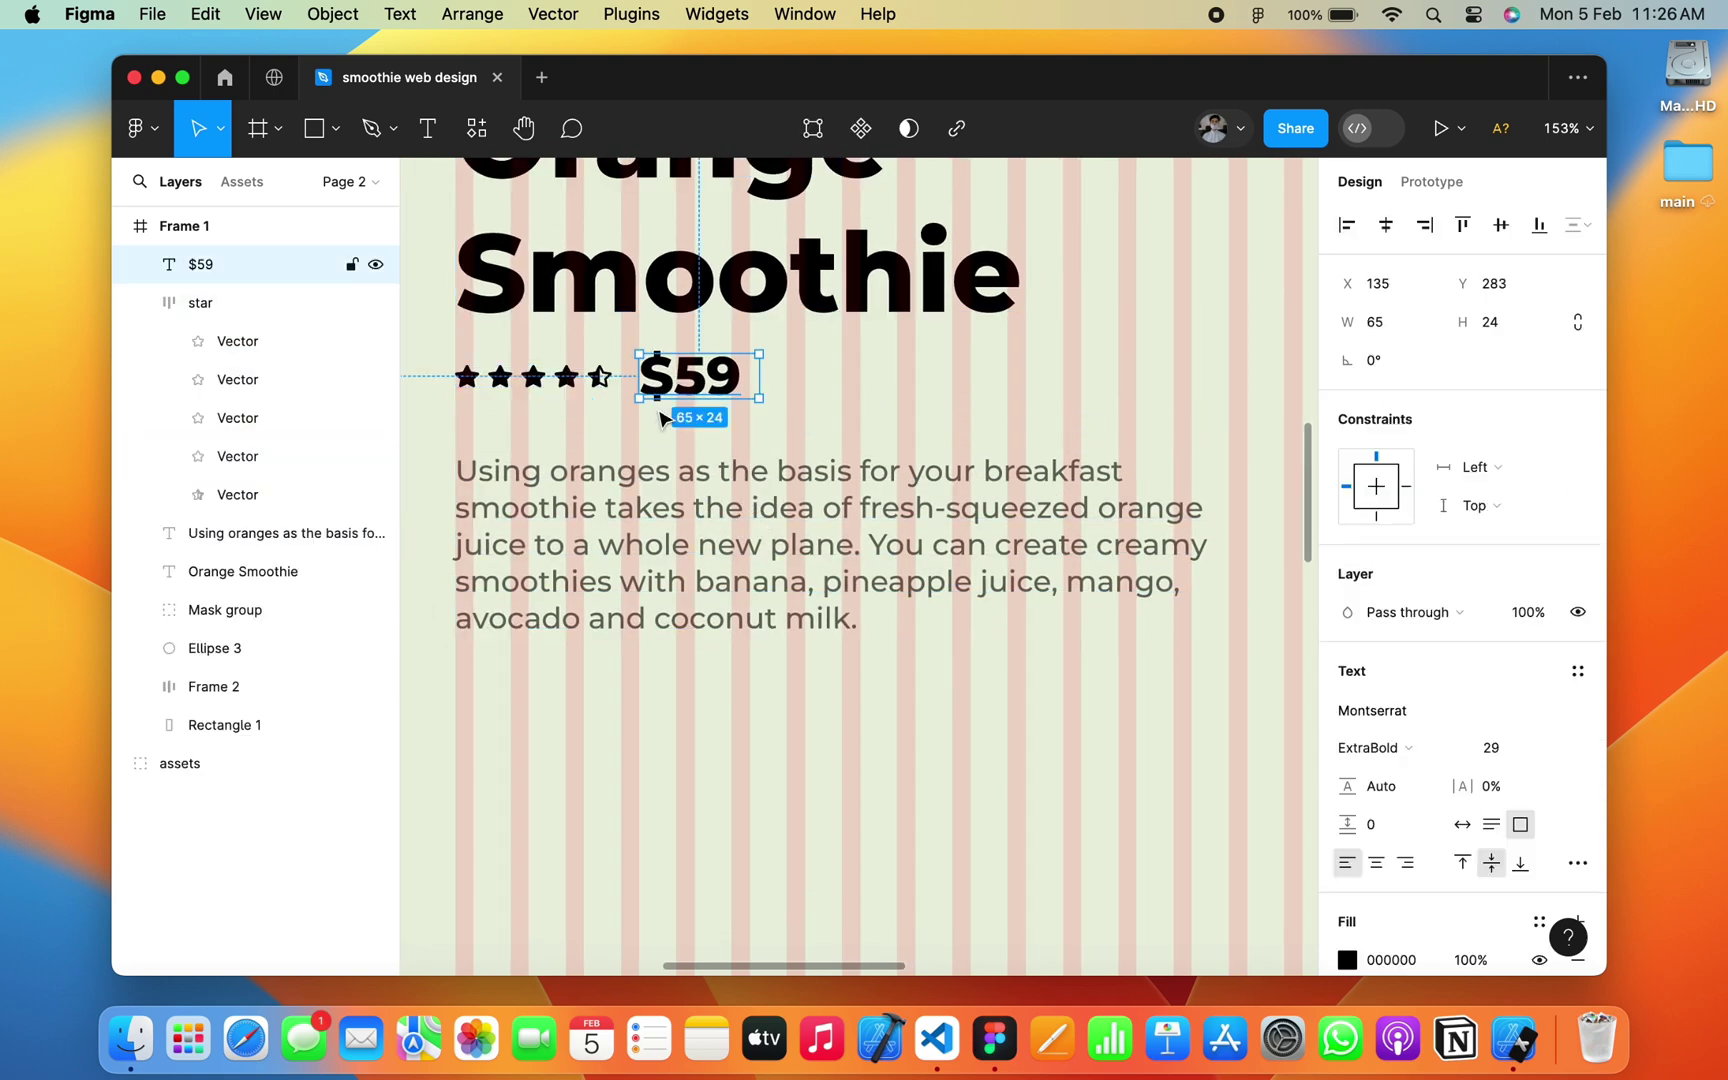
Step: Group the star row and $59 price and name the group 'rating'
left_click(566, 376, "shift")
left_click(578, 427)
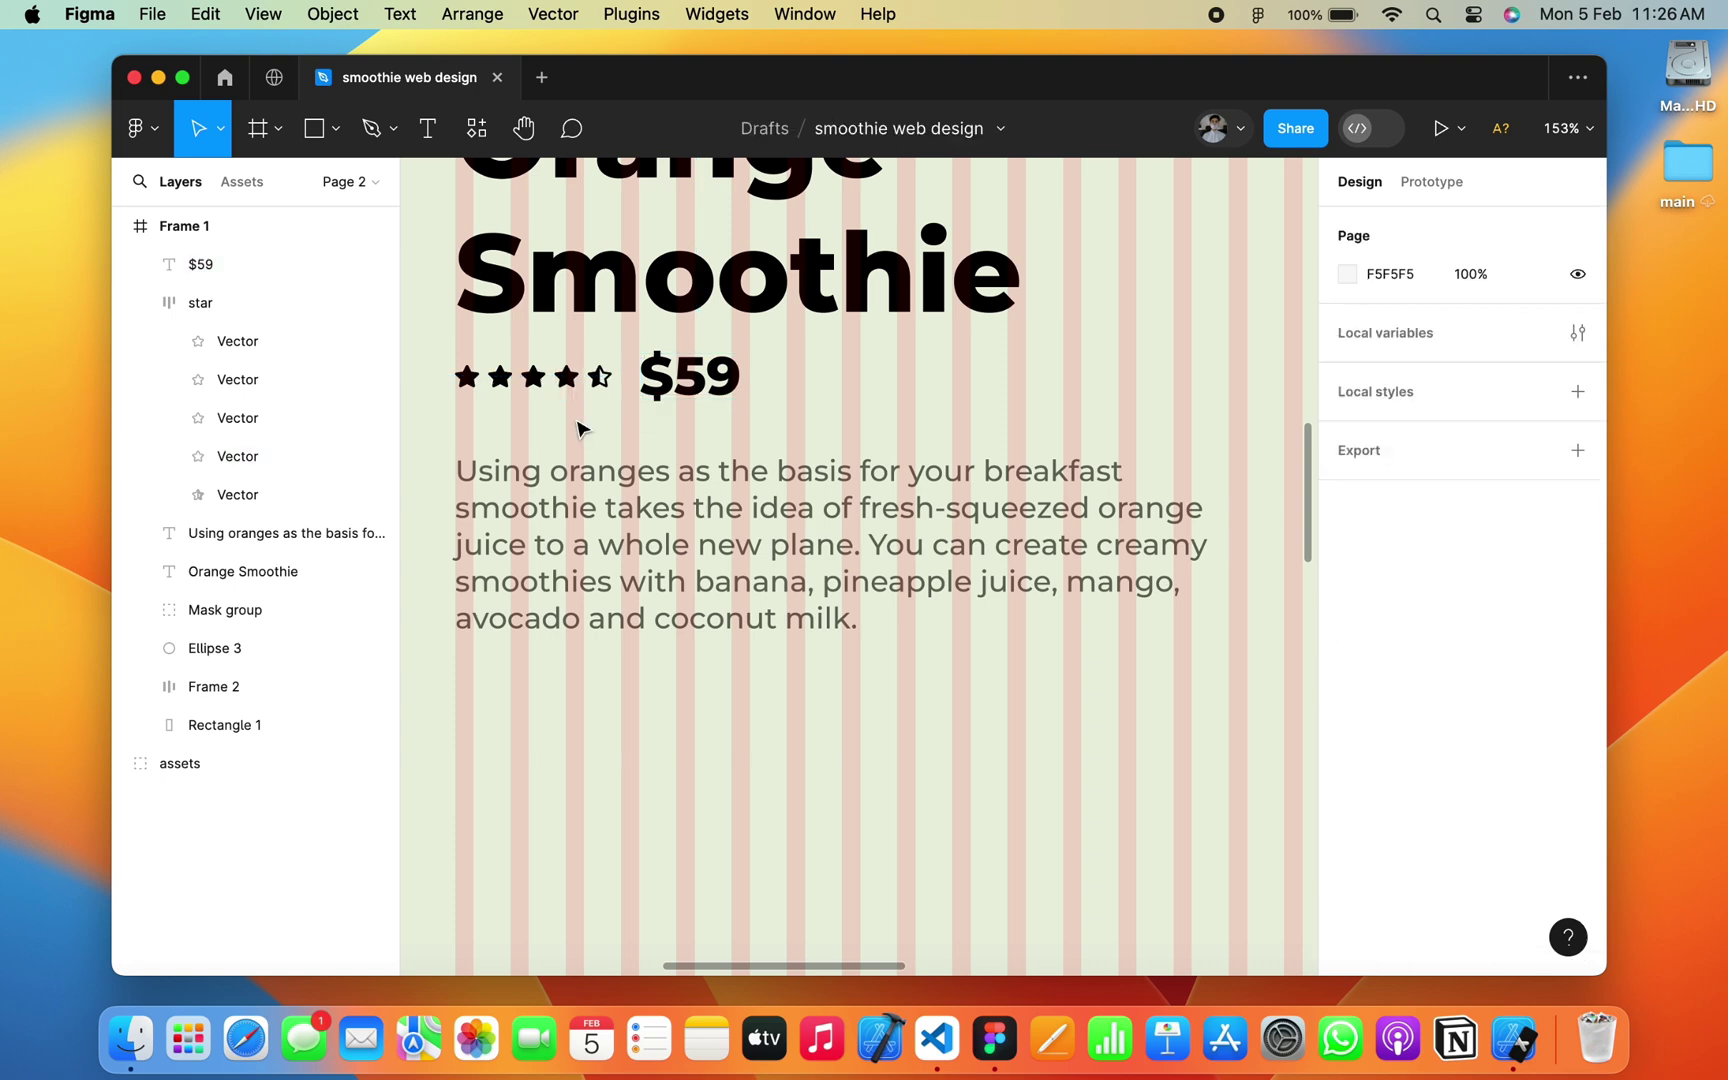
left_click(139, 302)
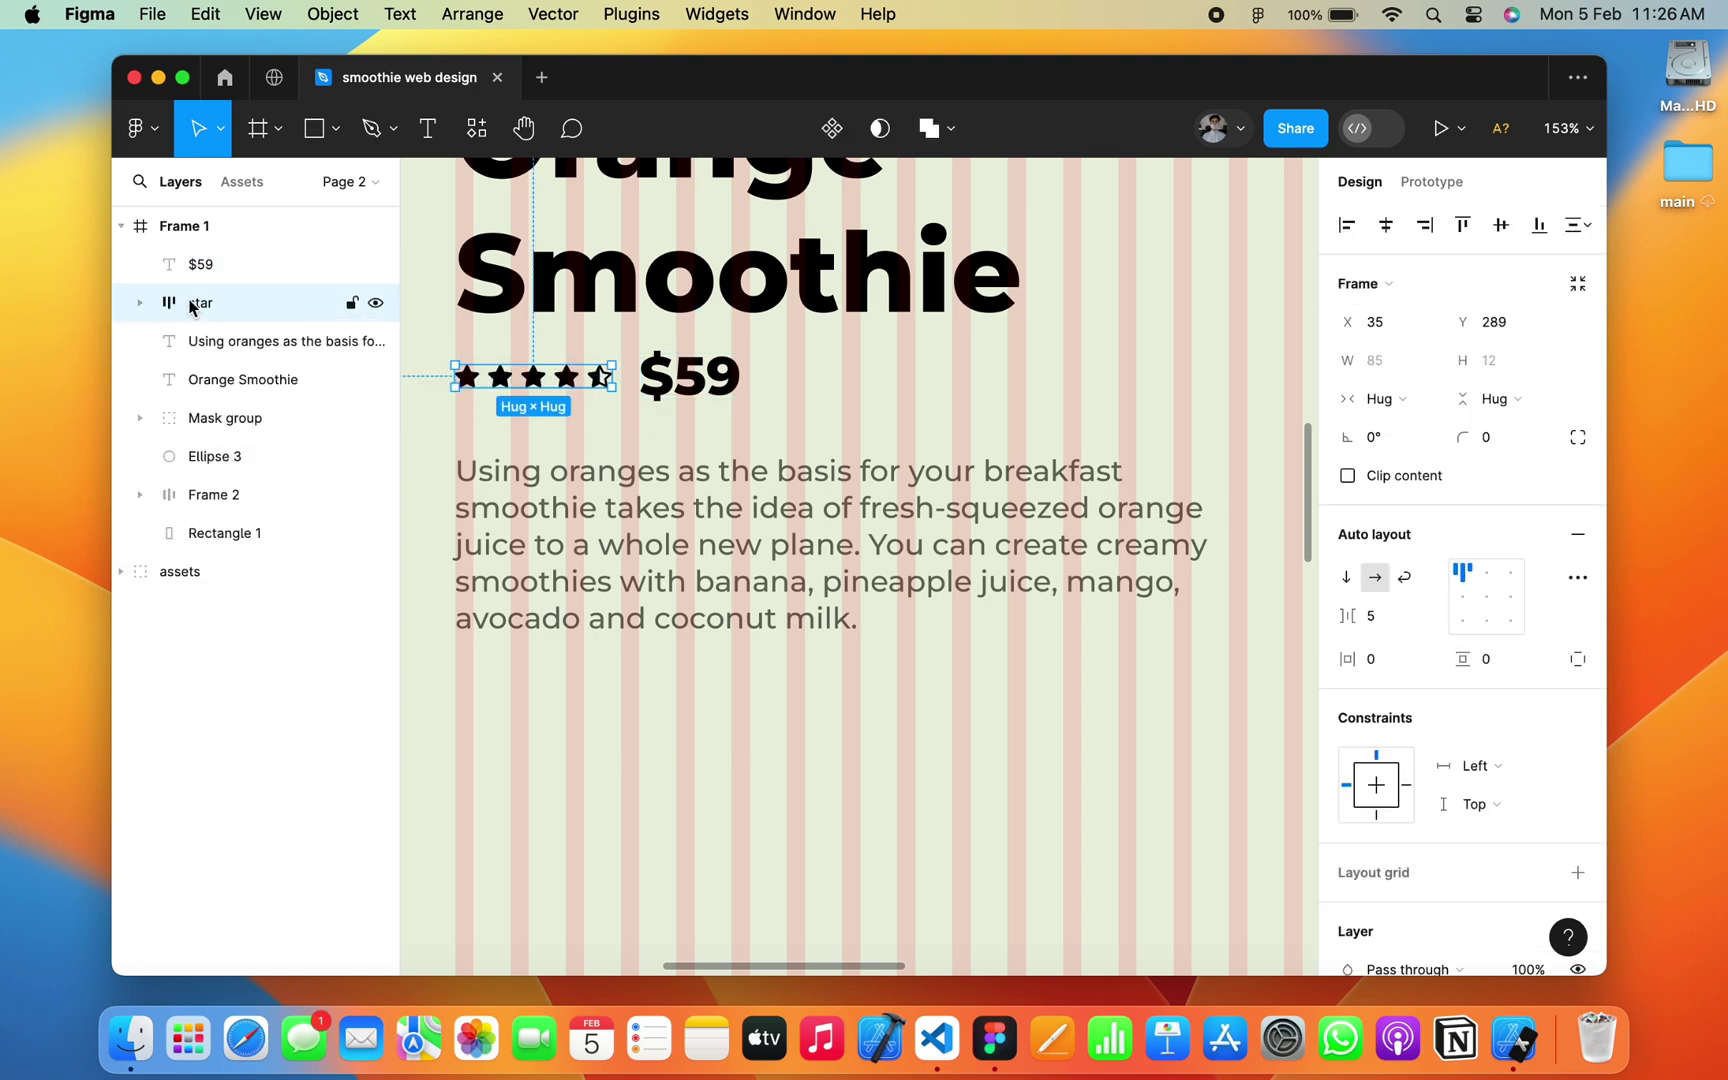
left_click(205, 271, "shift")
key("super+g")
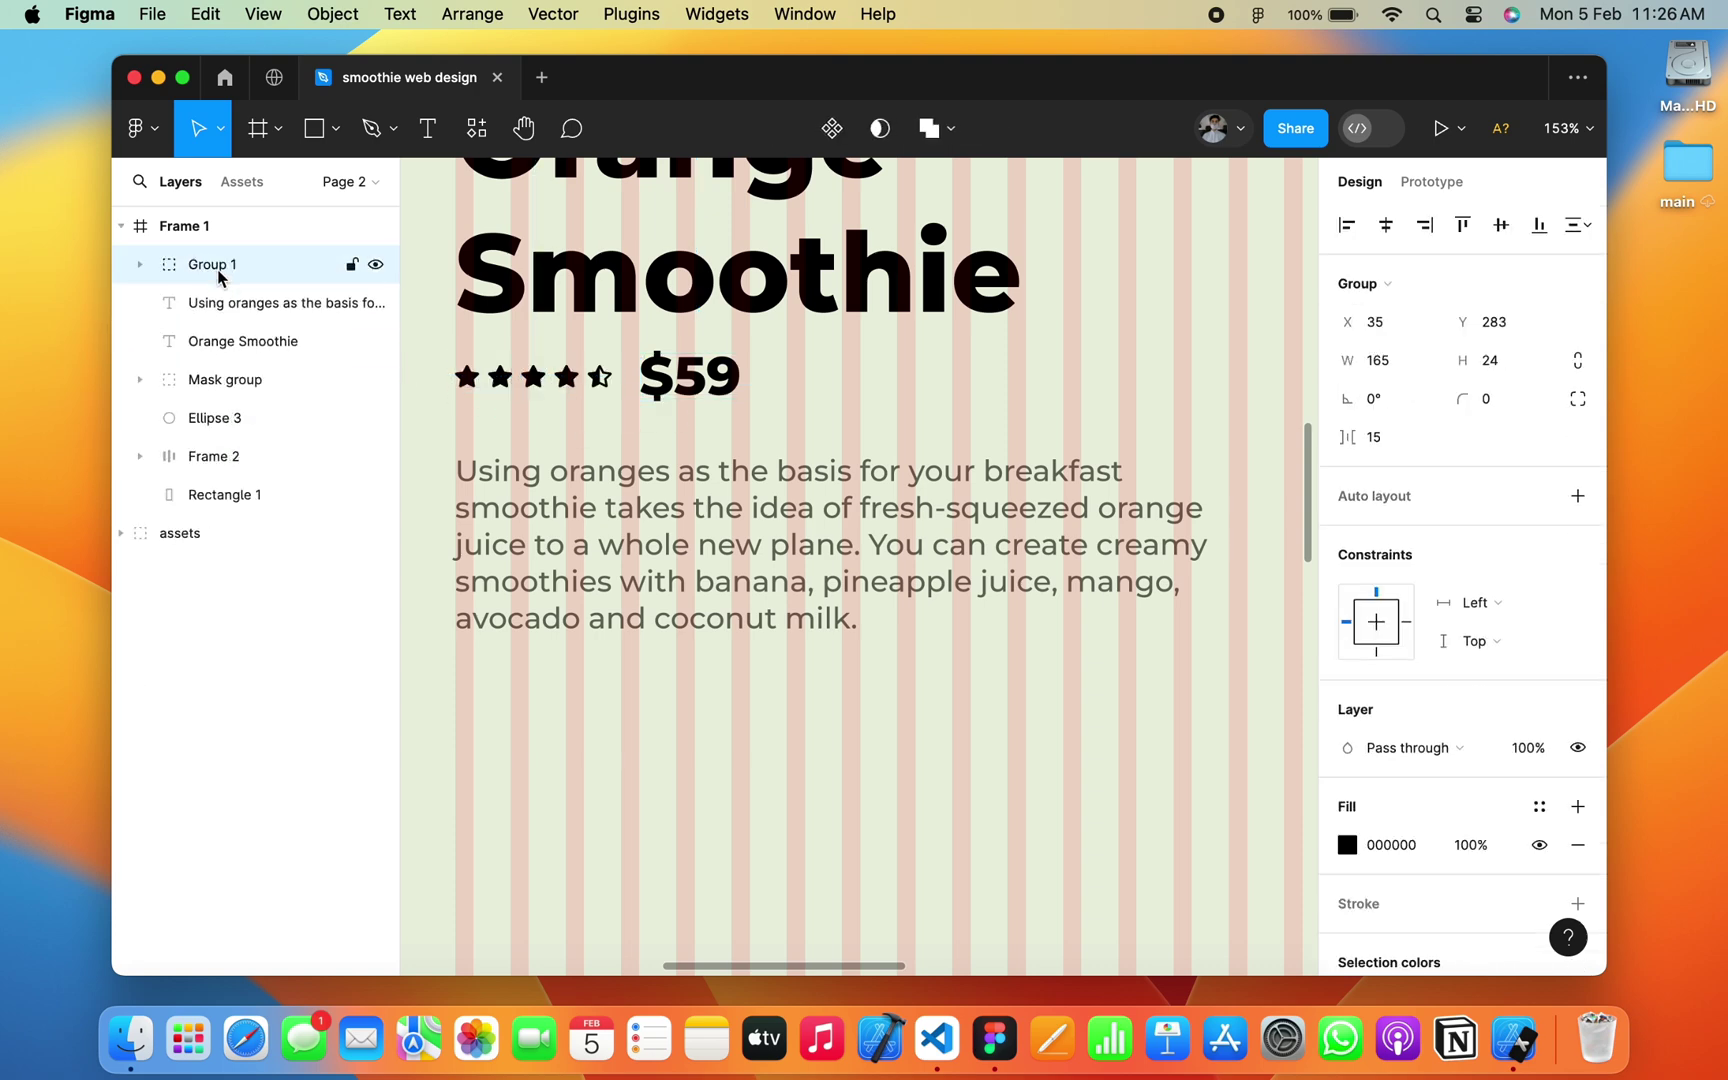
double_click(218, 266)
type("rating")
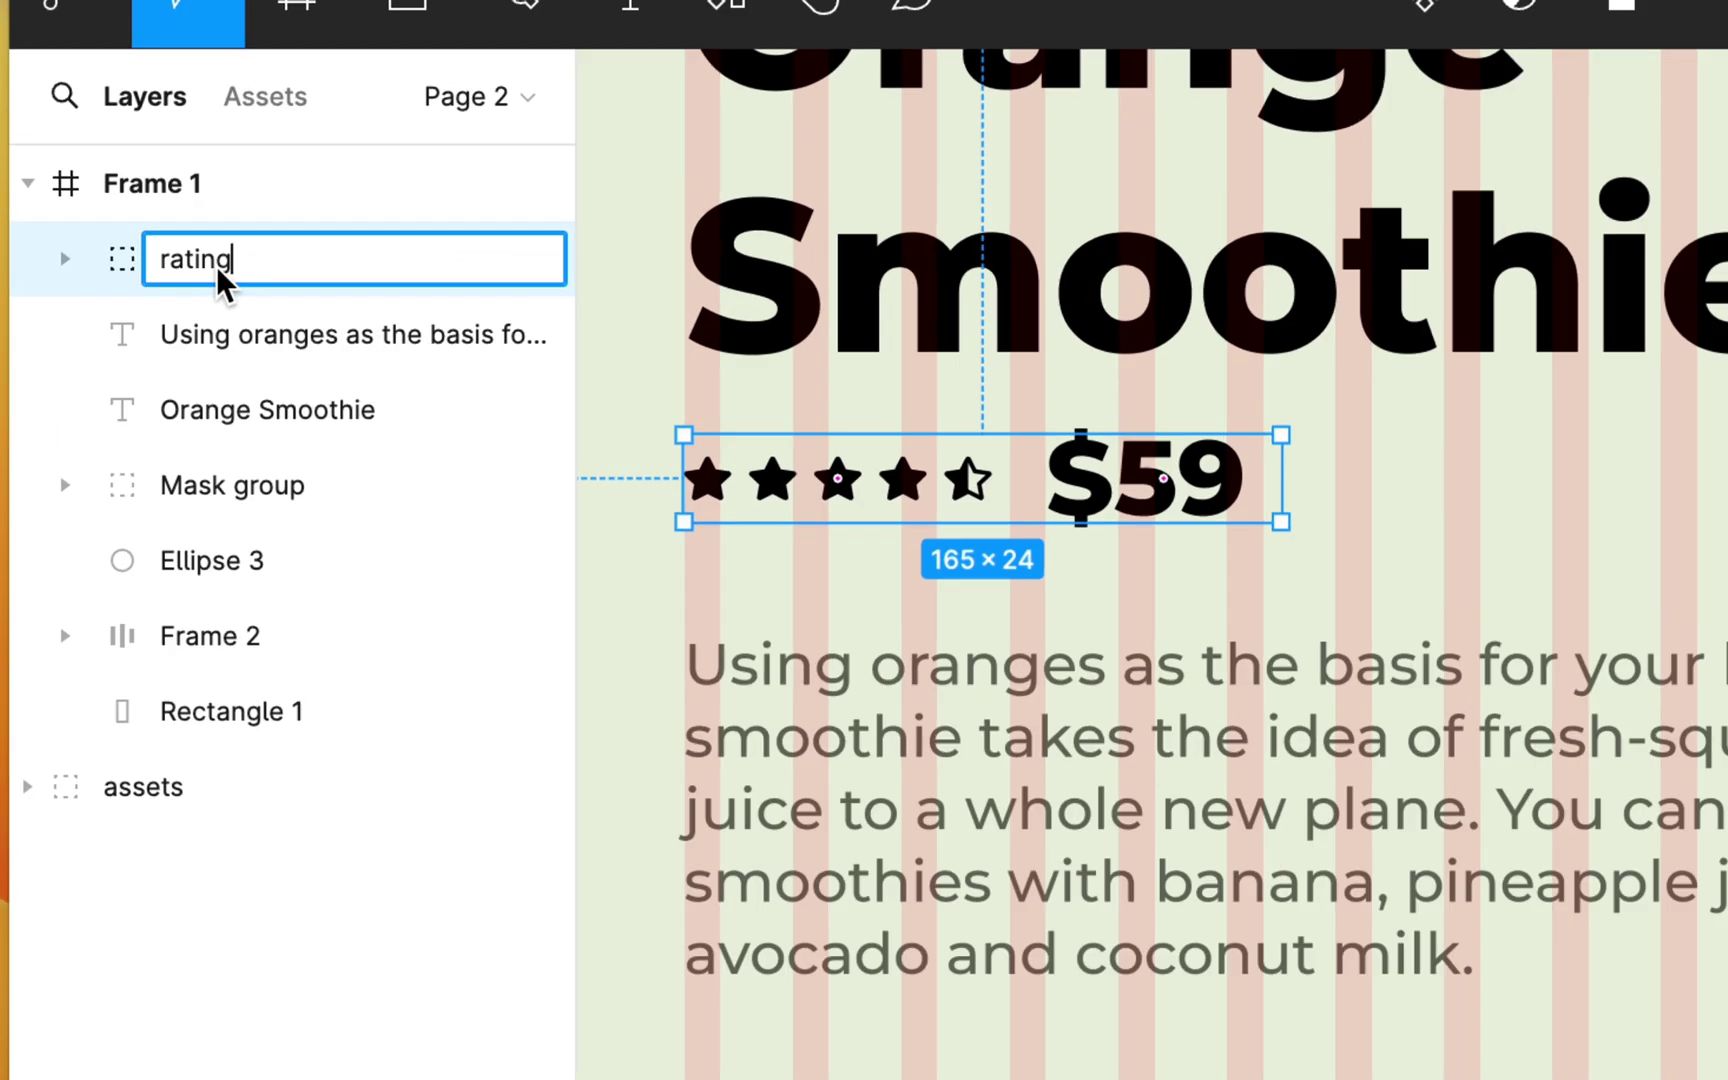
key("Return")
Step: Stack the heading, rating and paragraph in an auto-layout column aligned middle left
left_click(830, 390)
scroll(830, 390, "down", 2)
scroll(830, 390, "down", 2)
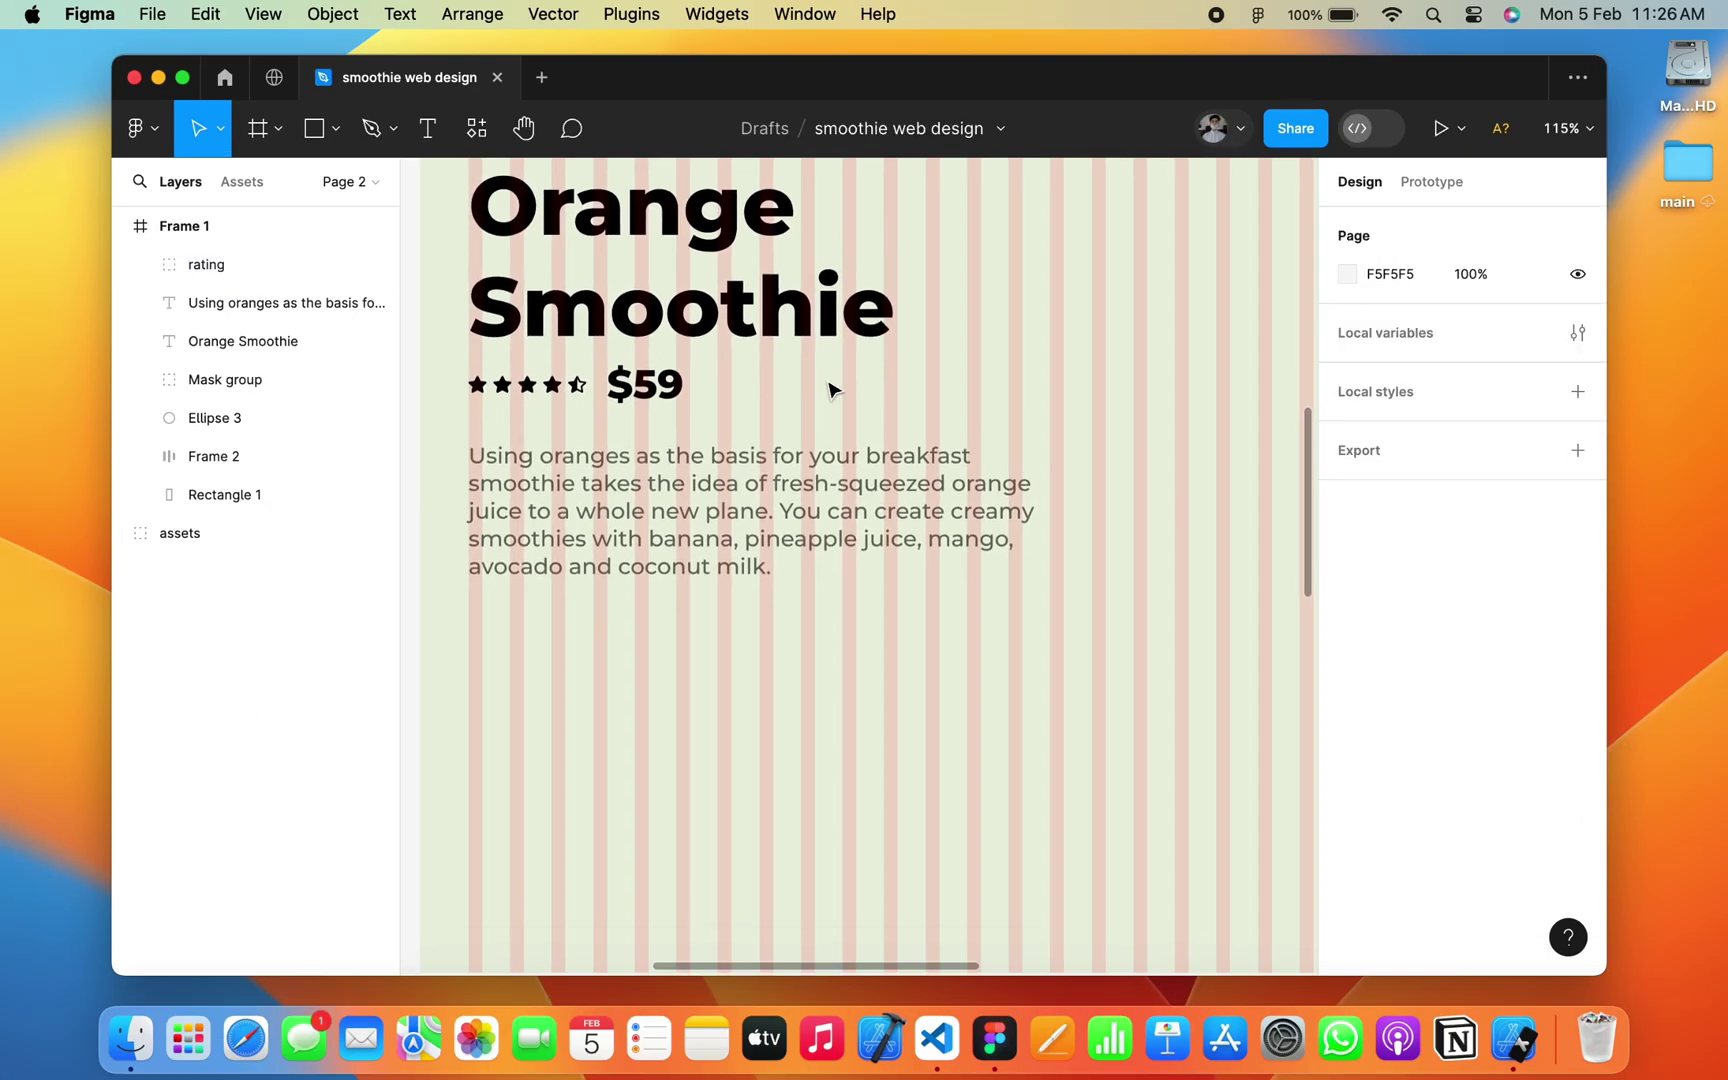
scroll(830, 390, "up", 1)
left_click(790, 362)
mouse_move(256, 379)
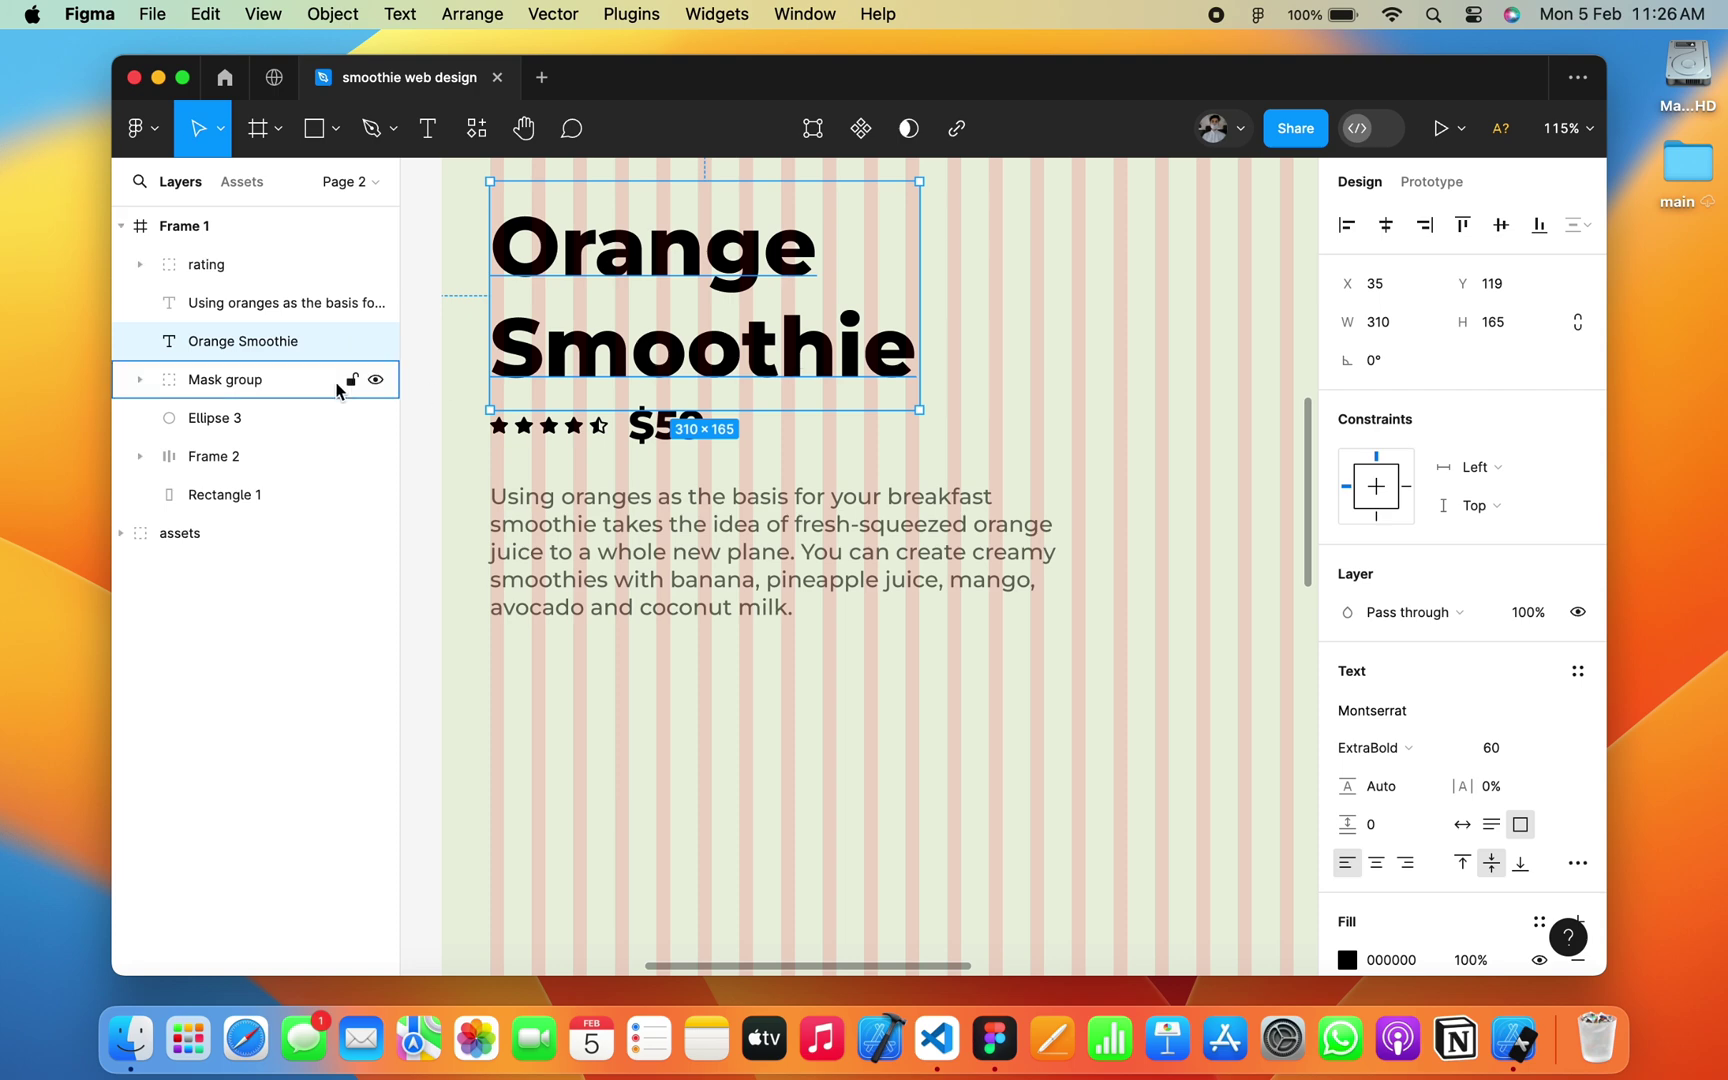
left_click(247, 304, "shift")
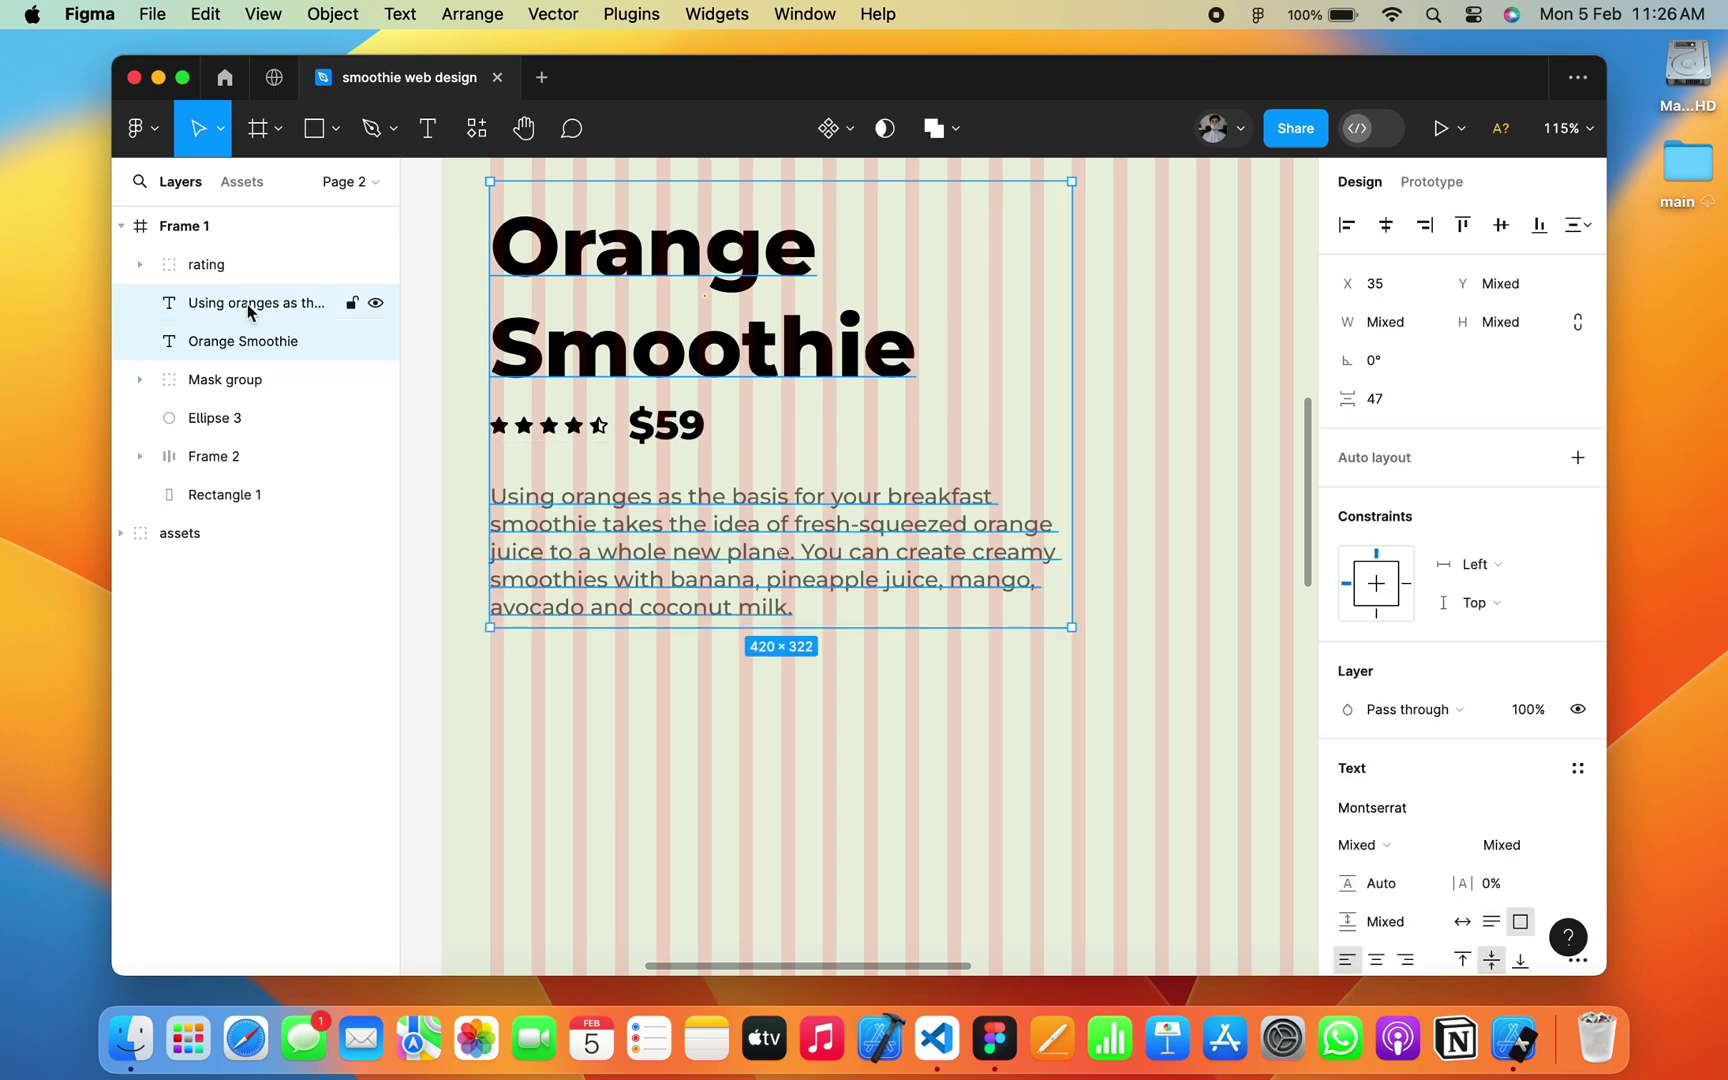
left_click(247, 266, "shift")
left_click(227, 304, "shift")
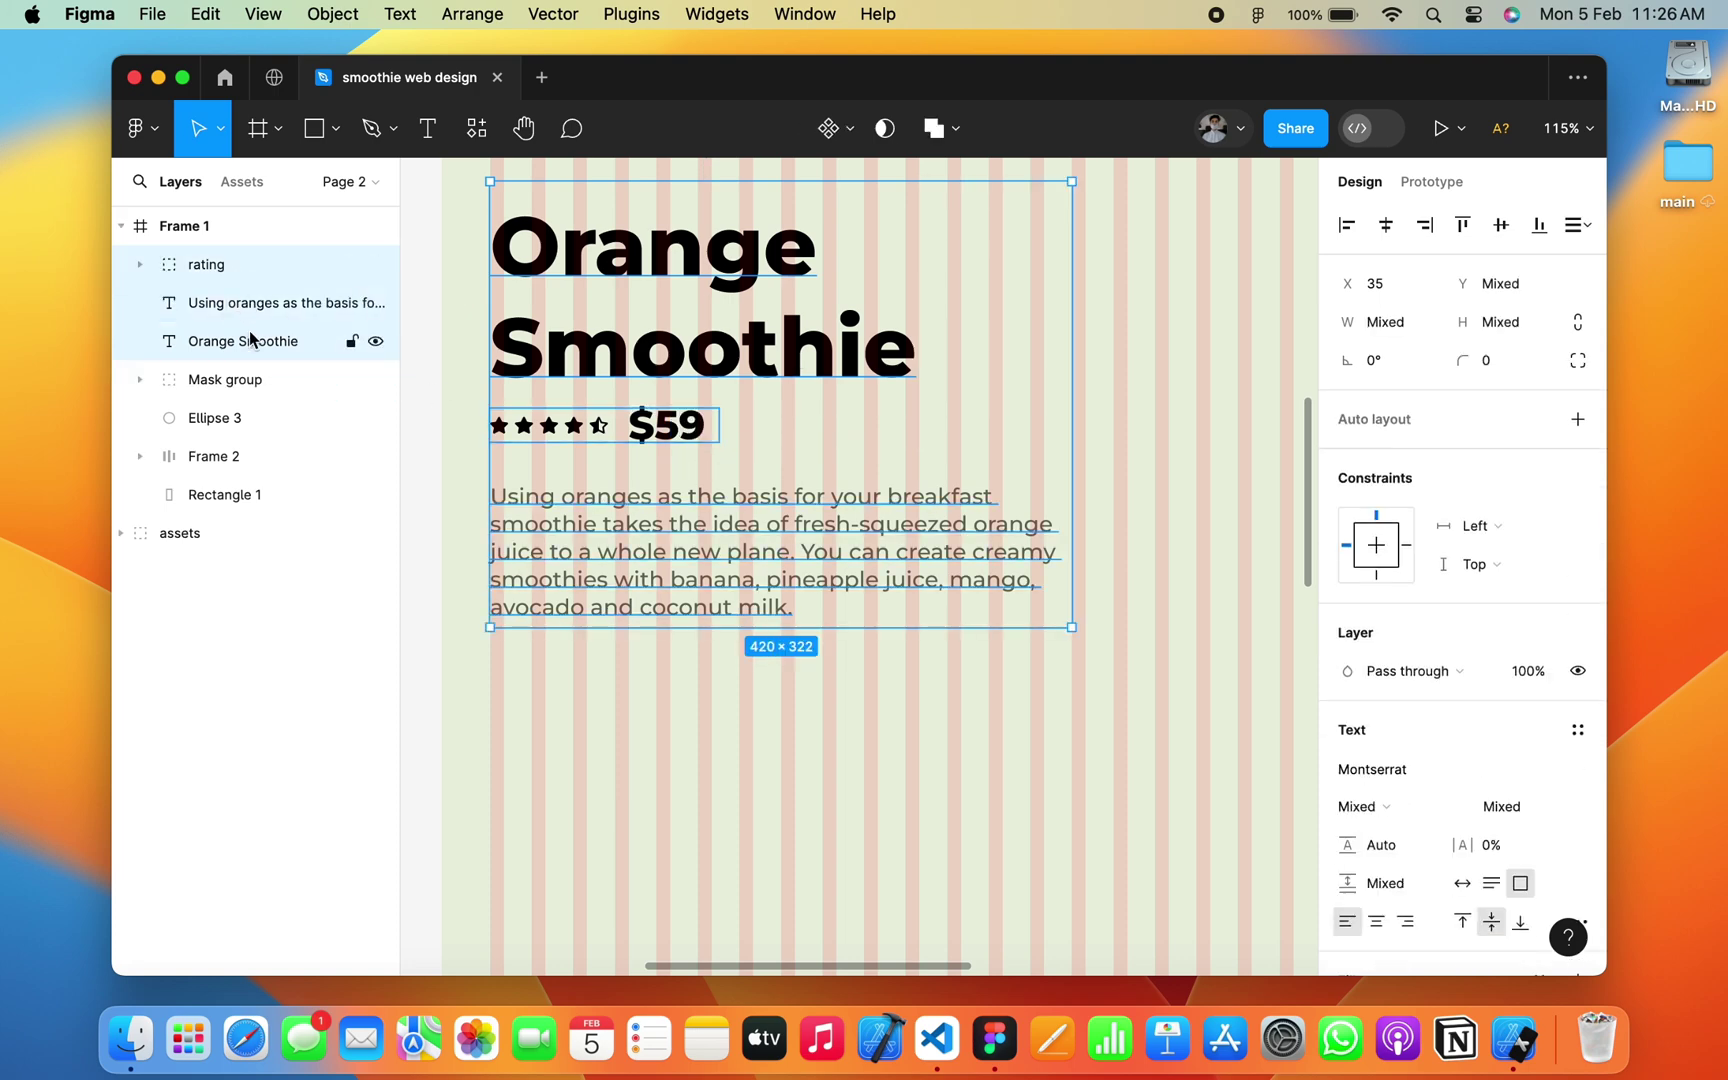
left_click(1577, 418)
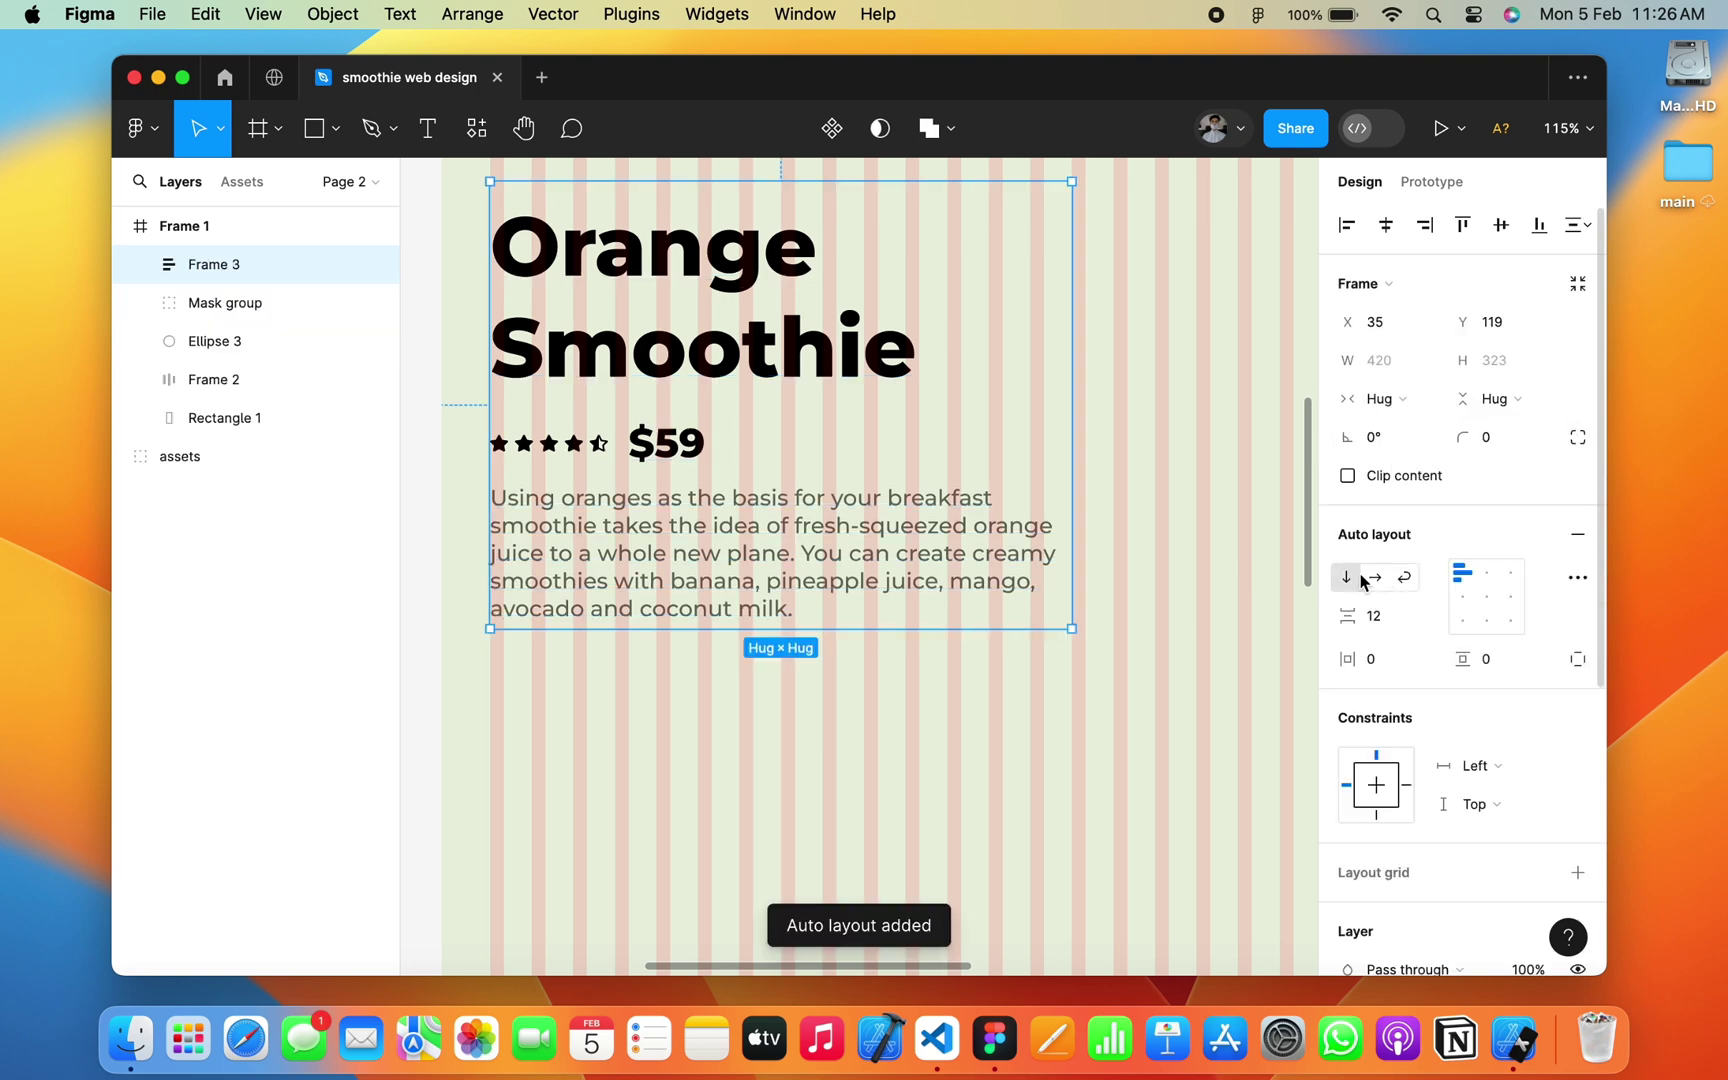
left_click_drag(1383, 624, 1392, 624)
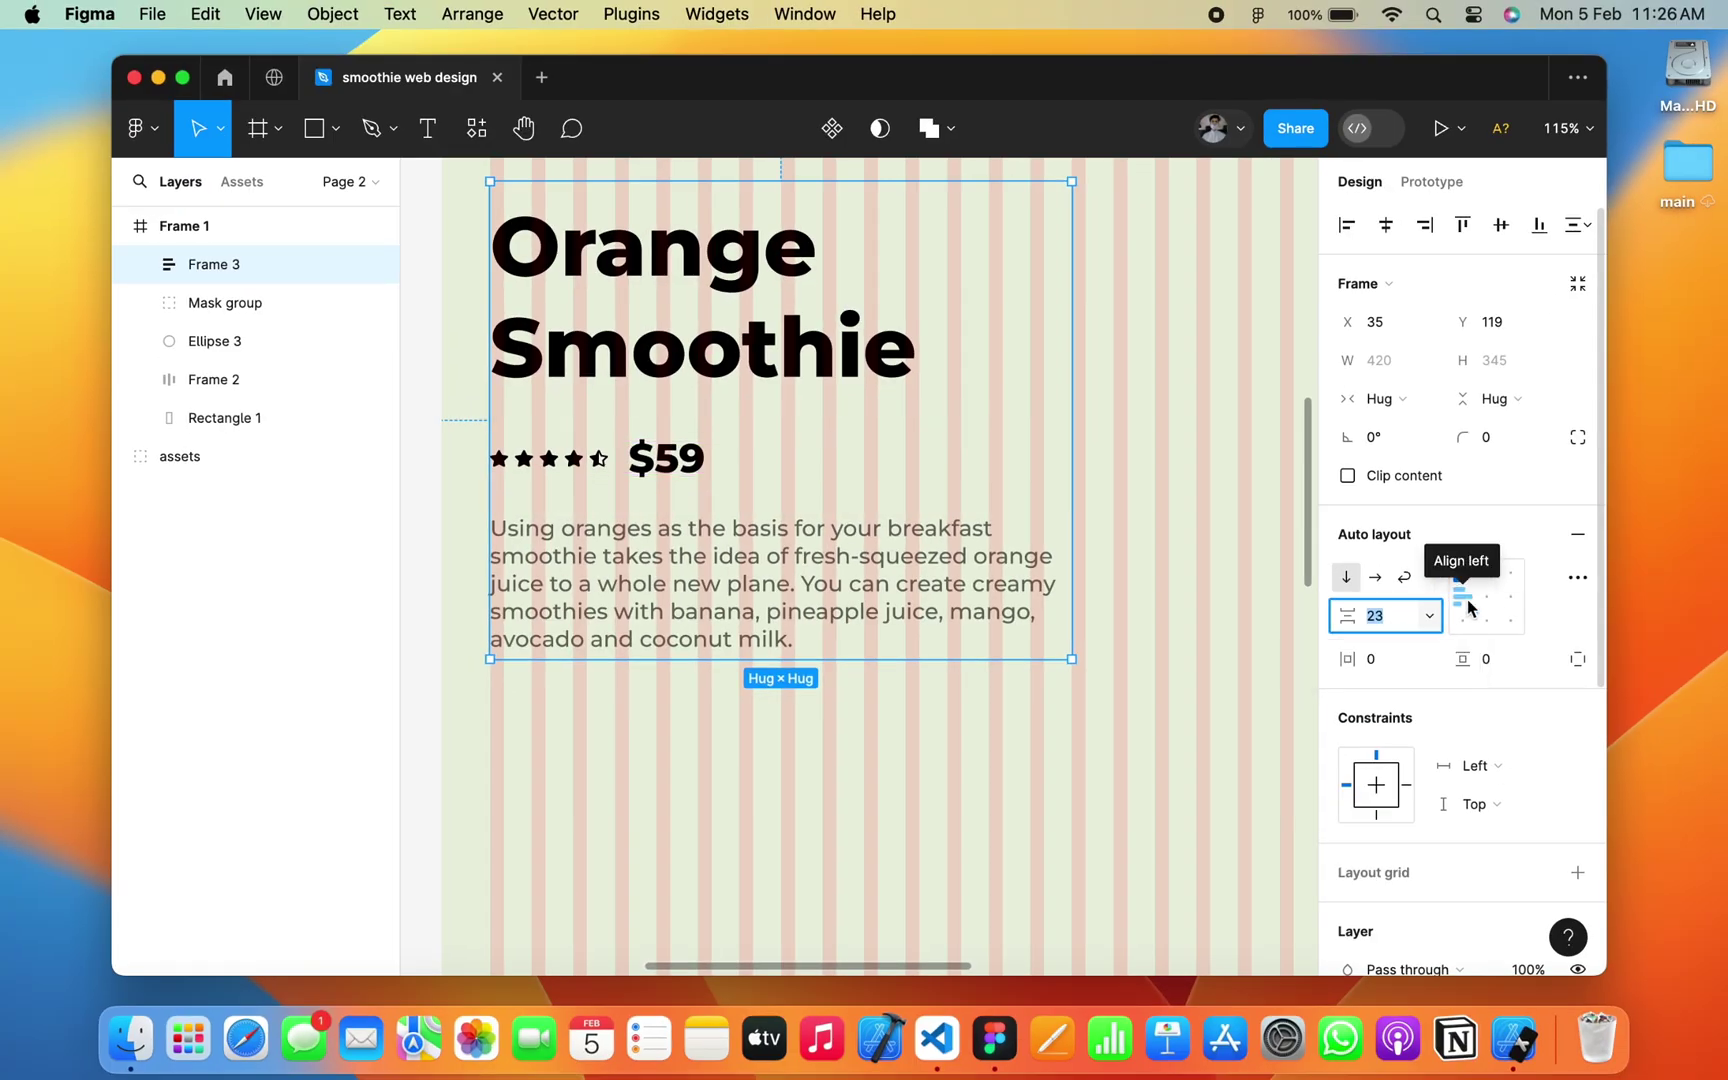
left_click(1462, 597)
Step: Set the stack's vertical gap to 17, undoing a trial vertical centring
scroll(1105, 578, "down", 3)
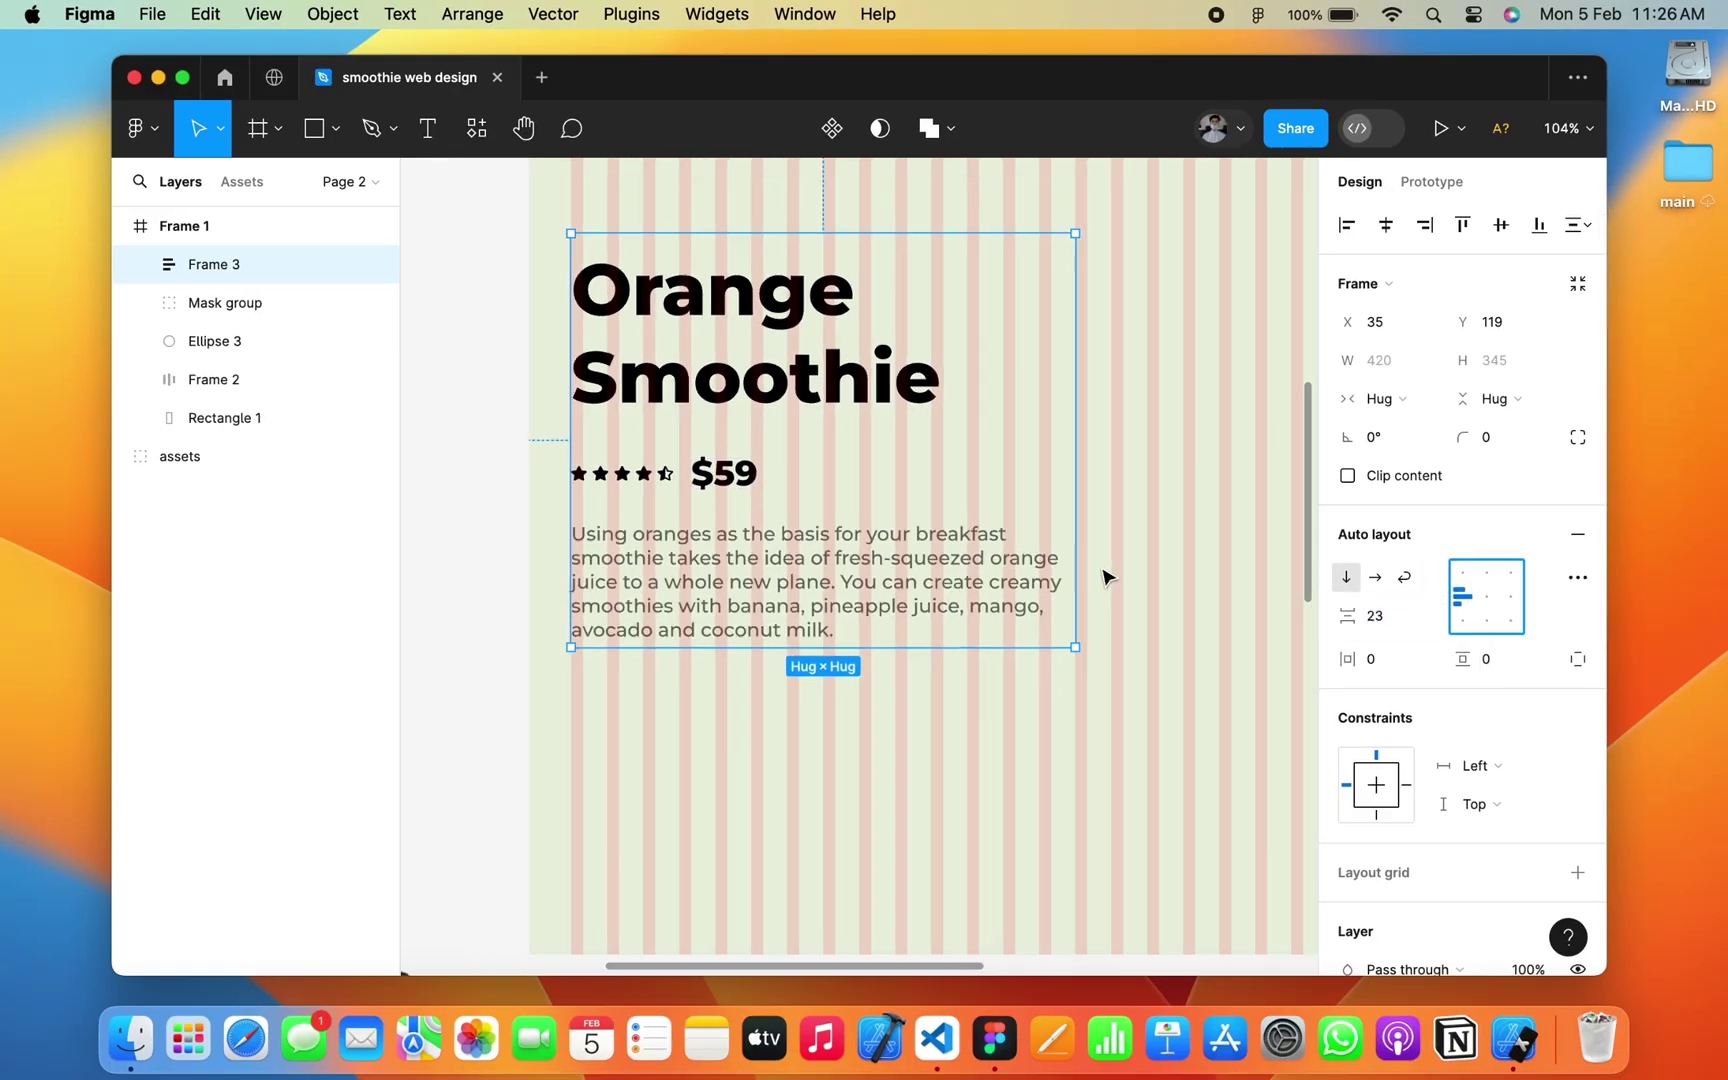
scroll(1105, 578, "down", 3)
left_click(1503, 229)
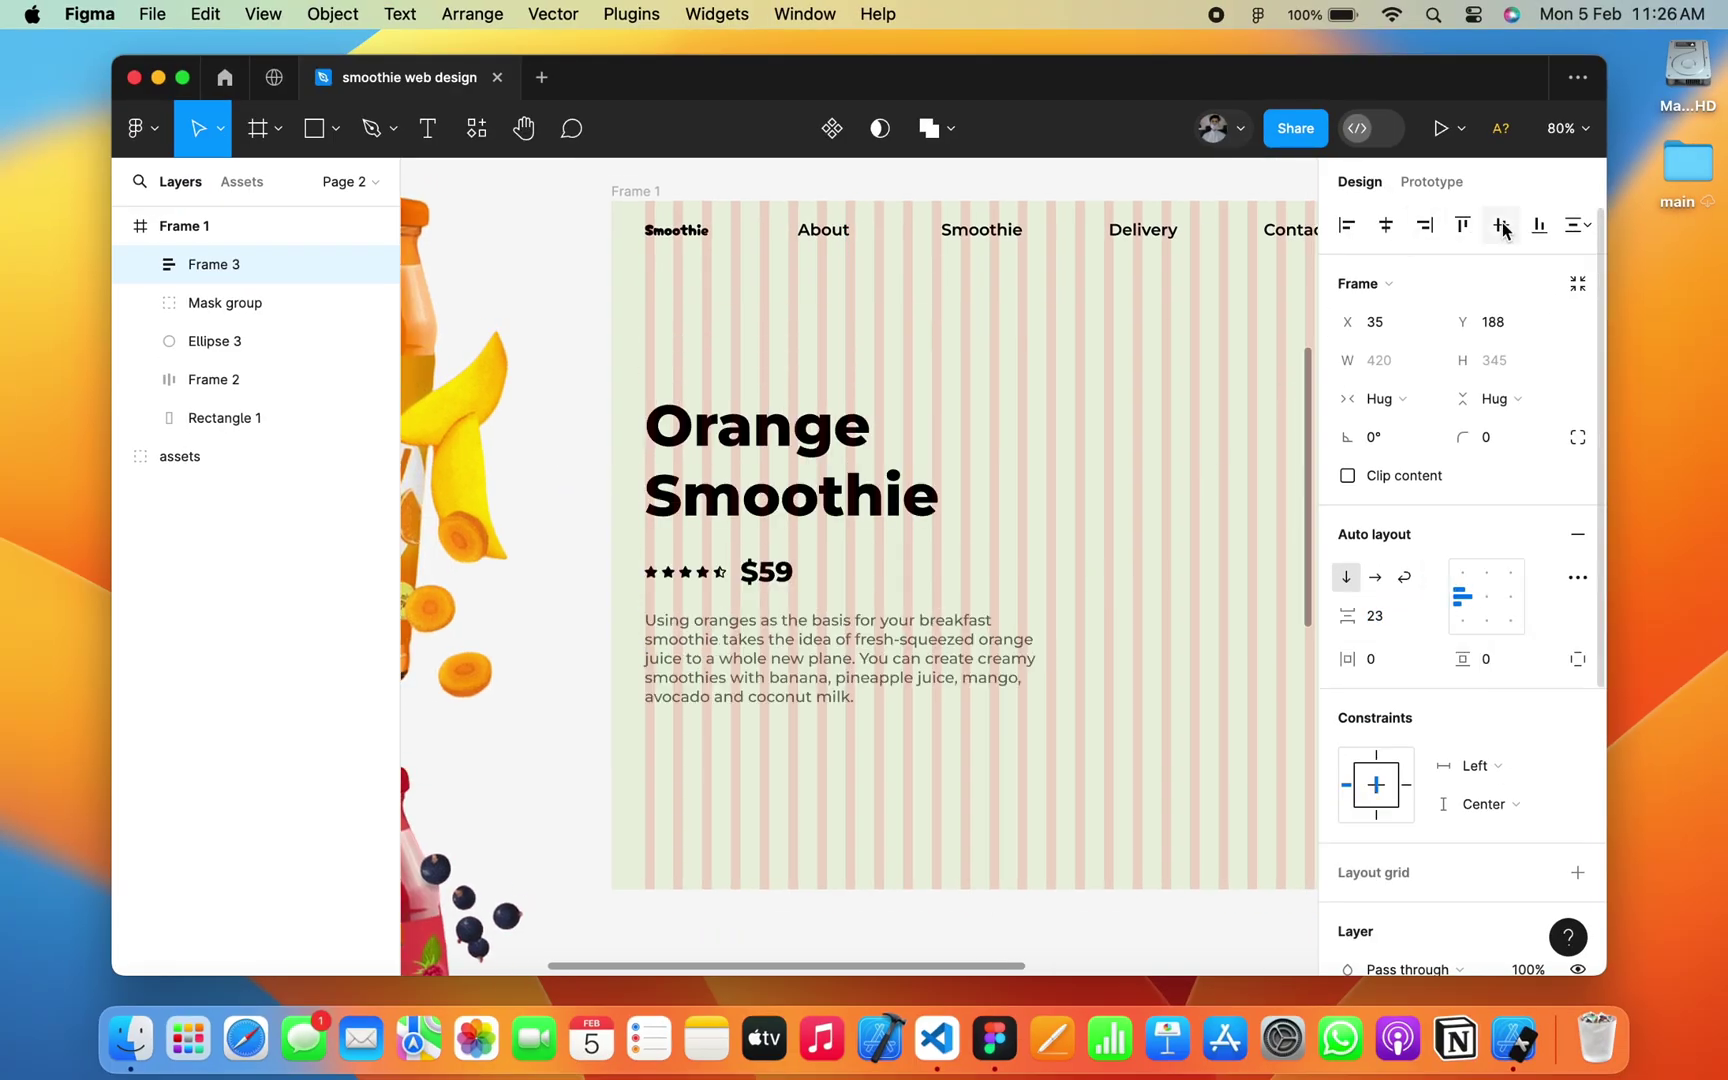
key("cmd+z")
left_click(1122, 570)
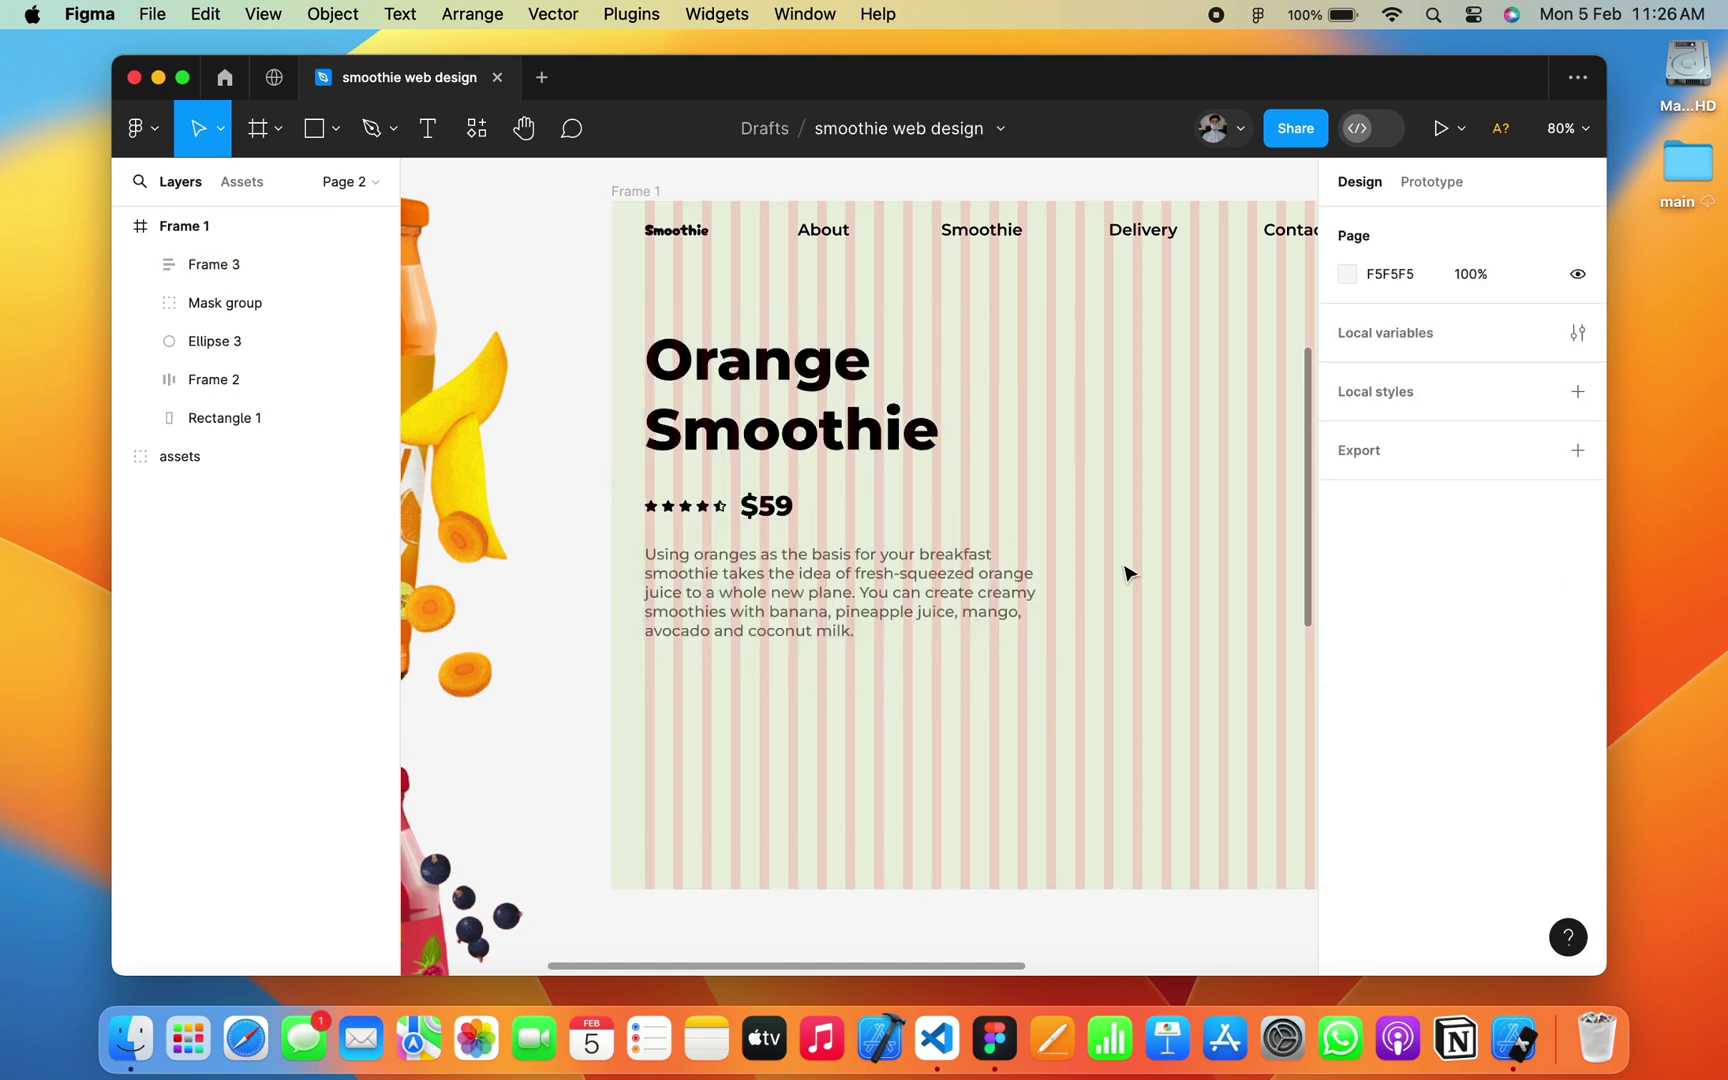
scroll(1126, 571, "down", 3)
scroll(1126, 571, "down", 1)
left_click(831, 588)
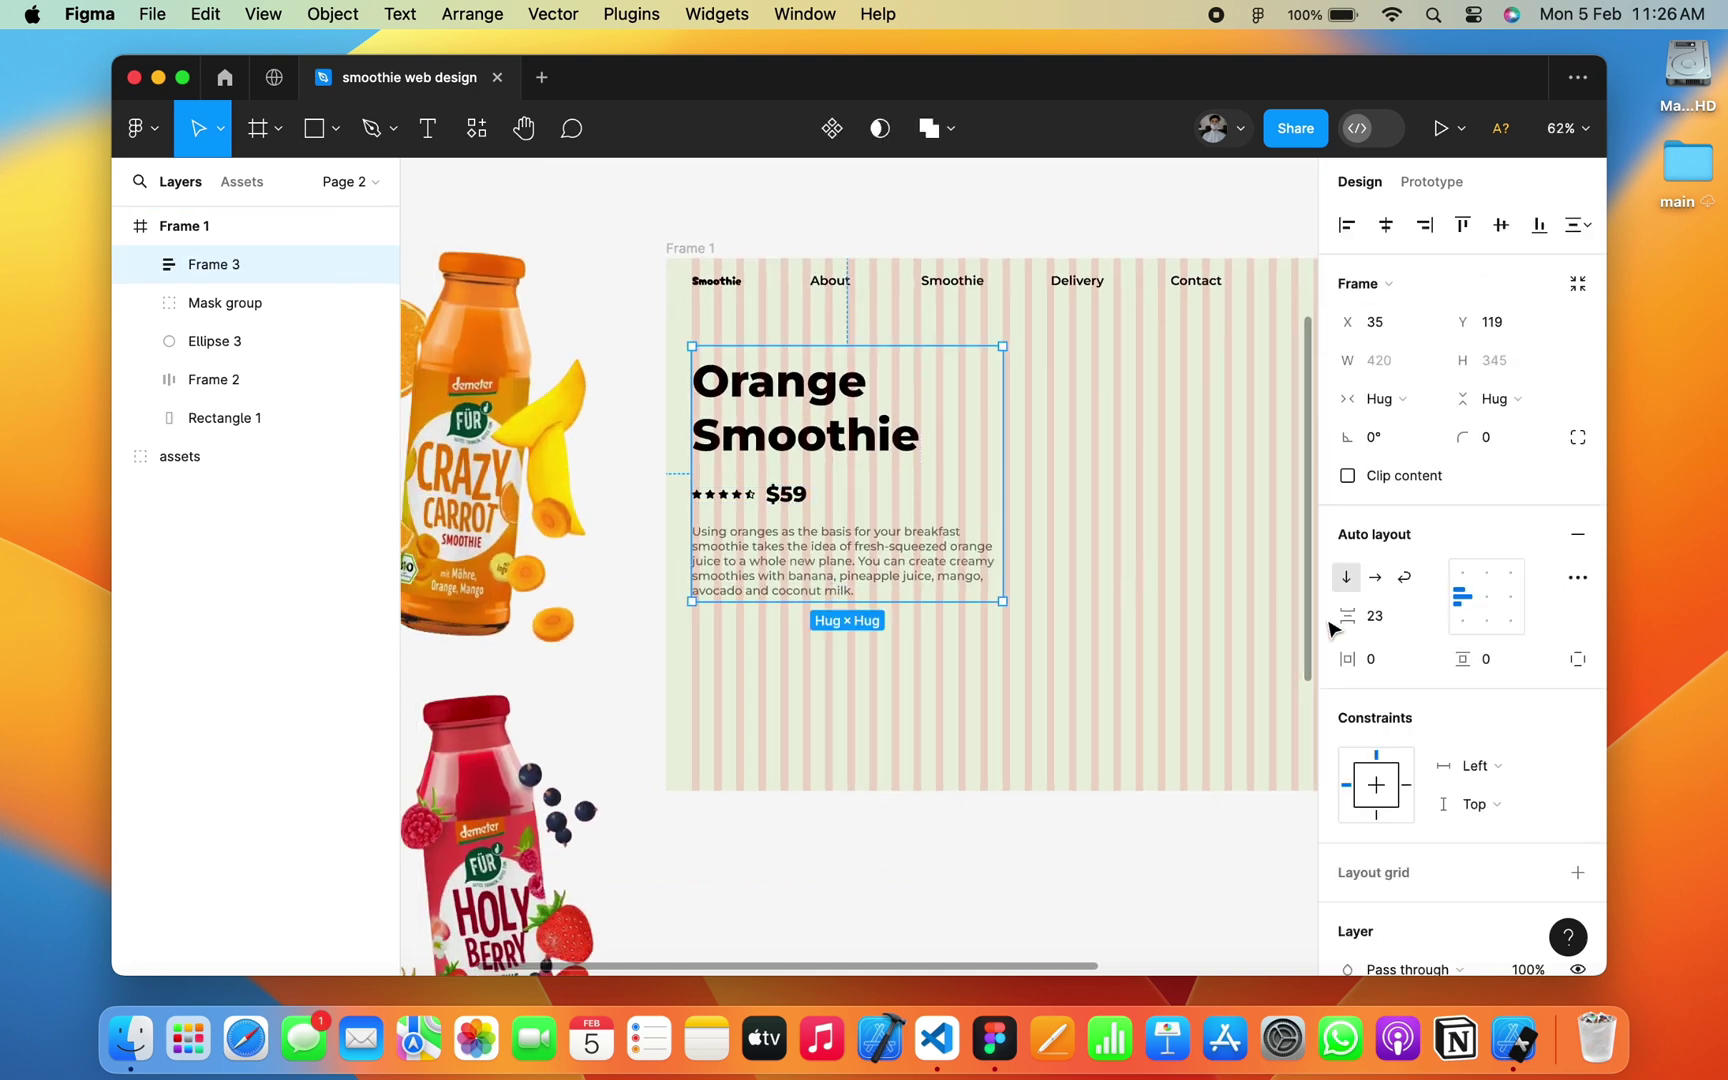
left_click_drag(1350, 617, 1386, 622)
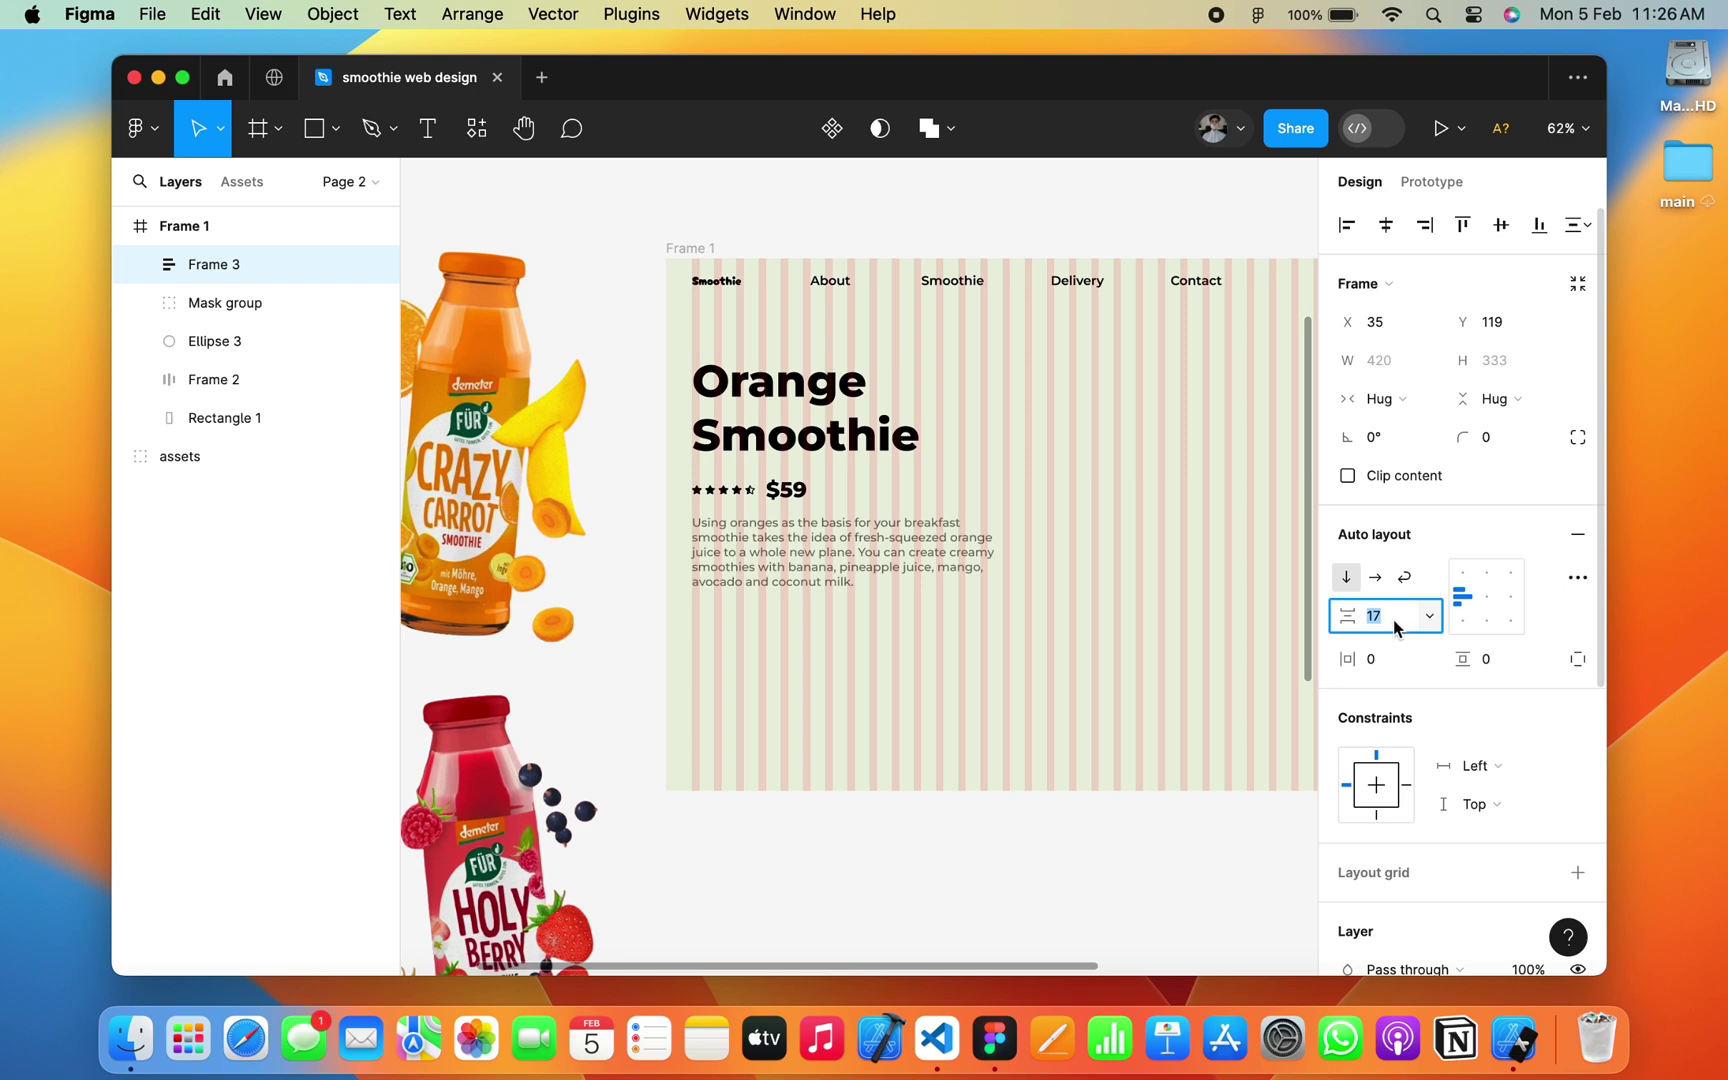
left_click(1577, 225)
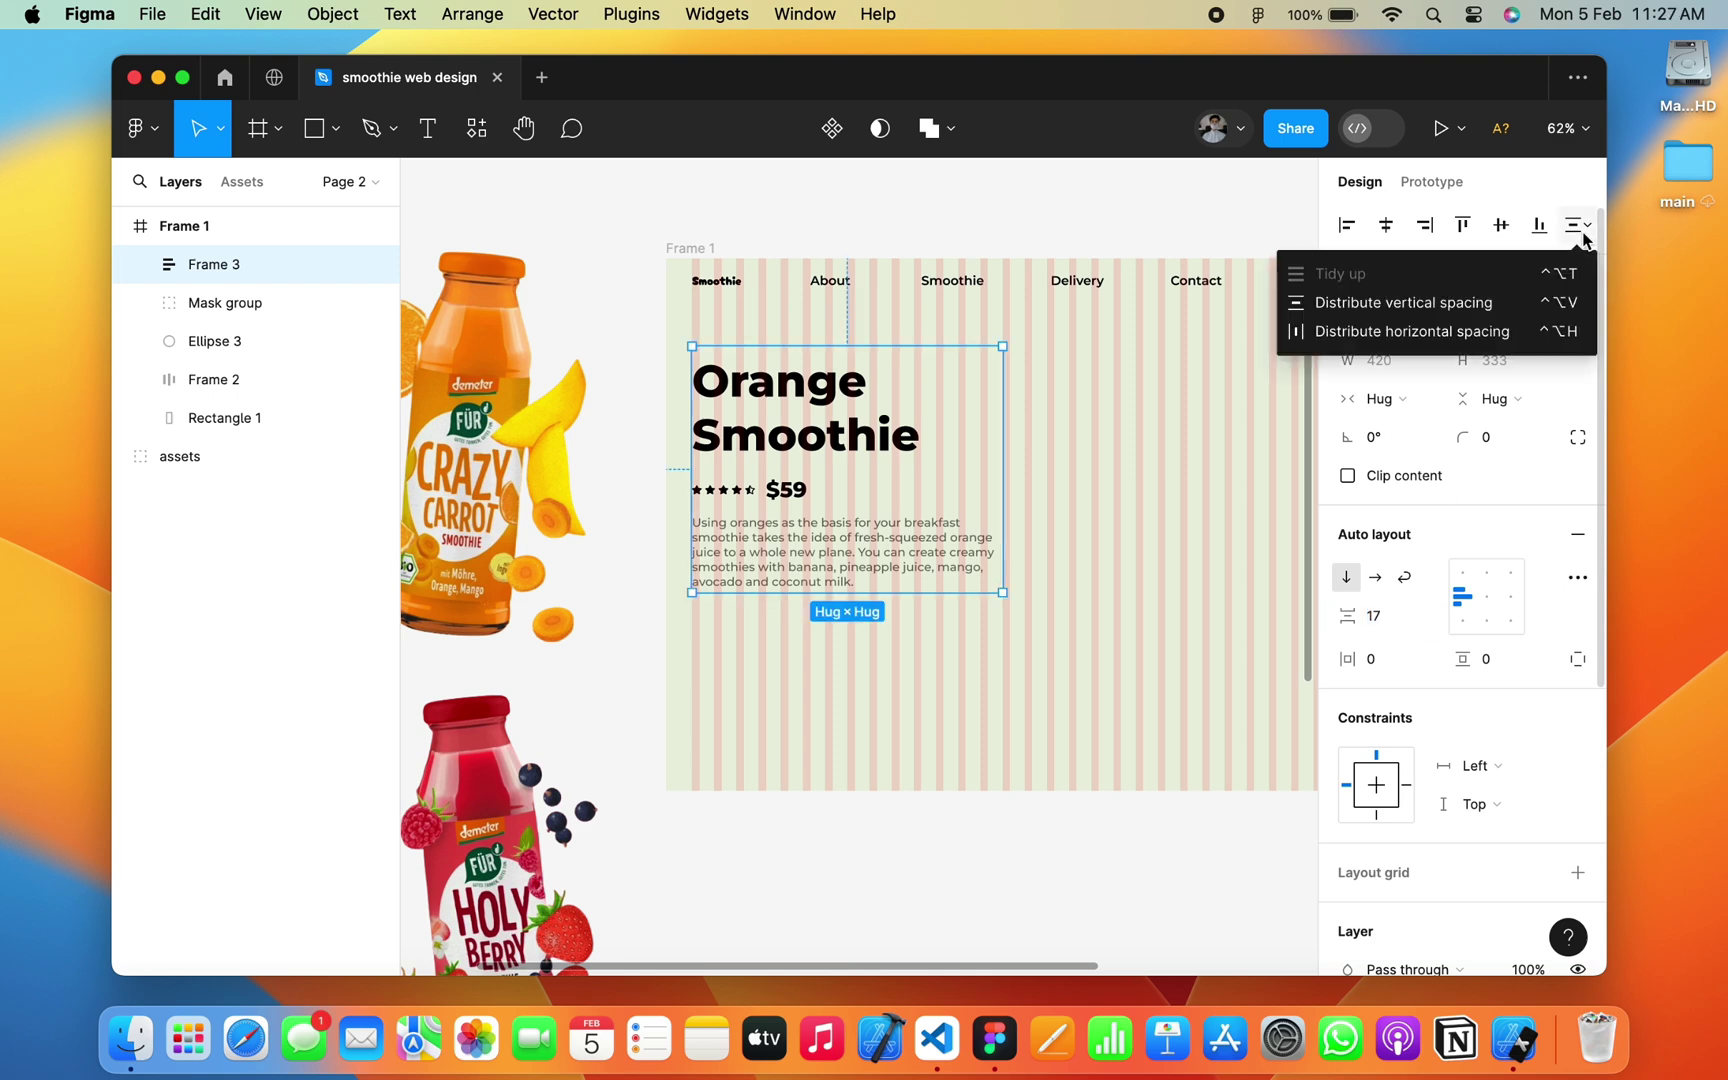
left_click(1351, 313)
Step: Move the text stack up slightly and zoom out to view the hero
left_click(1080, 563)
scroll(1077, 563, "up", 2)
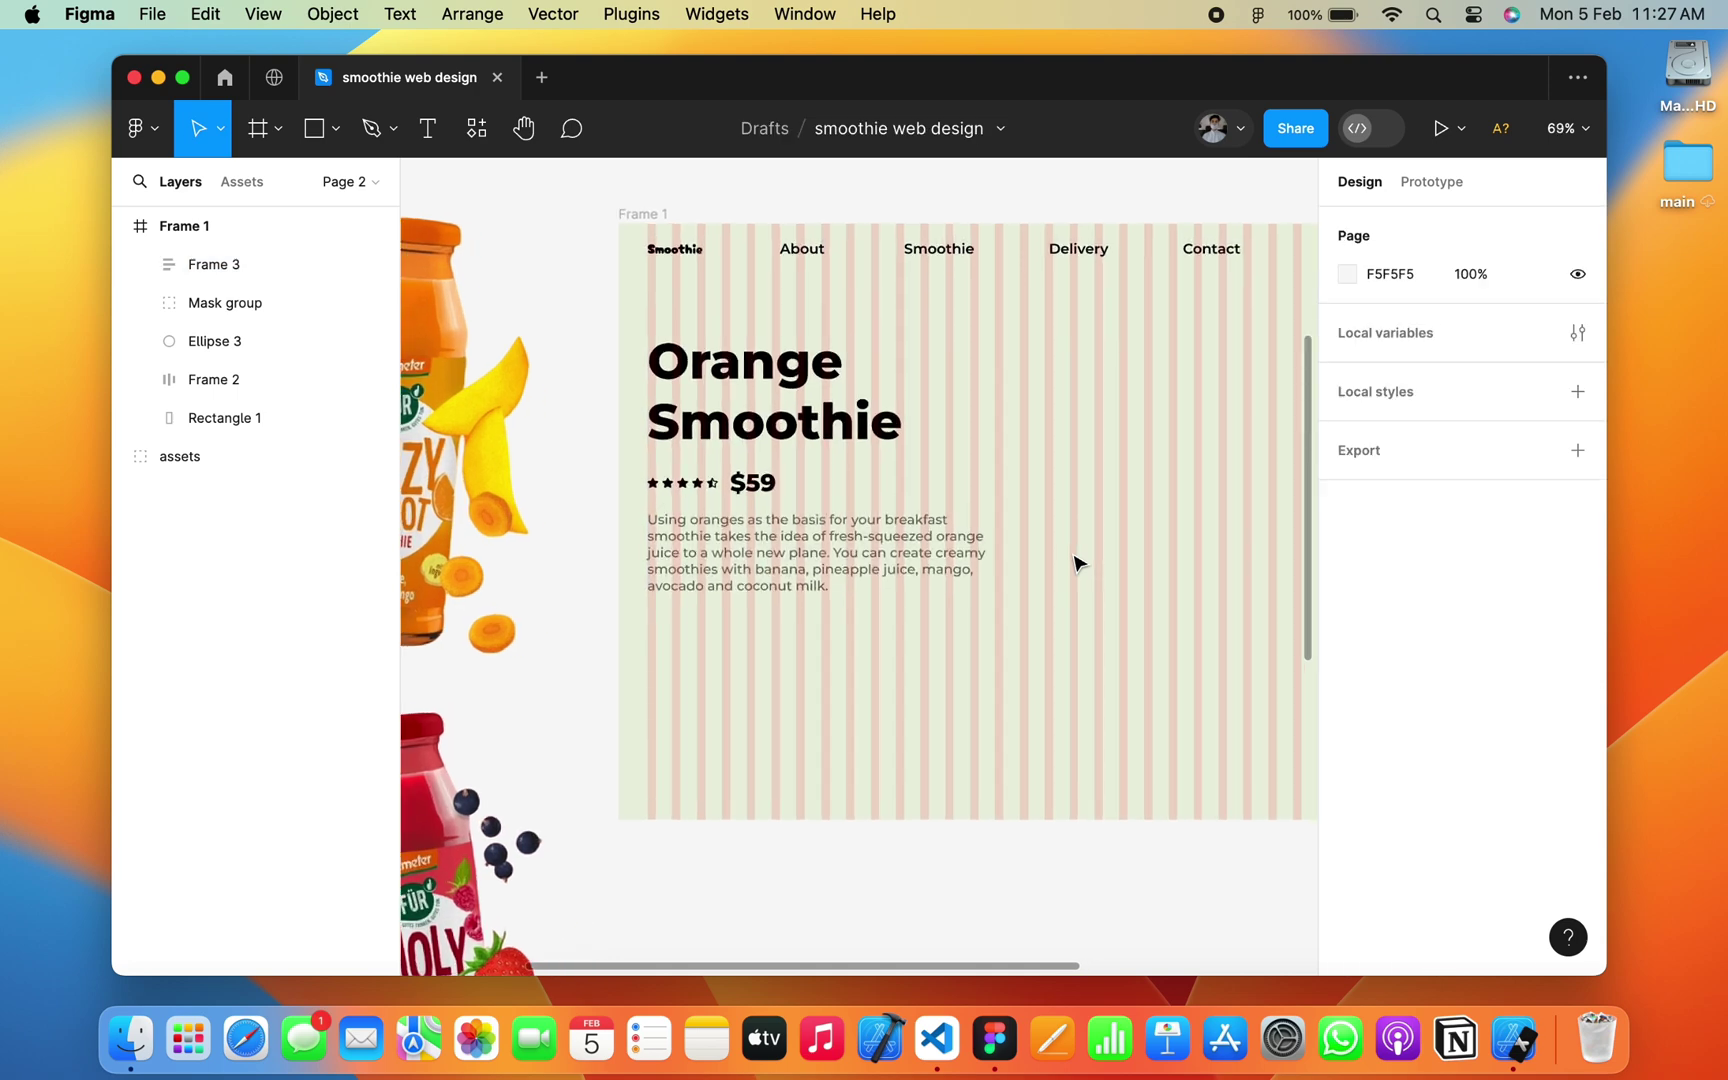
scroll(1077, 563, "down", 2)
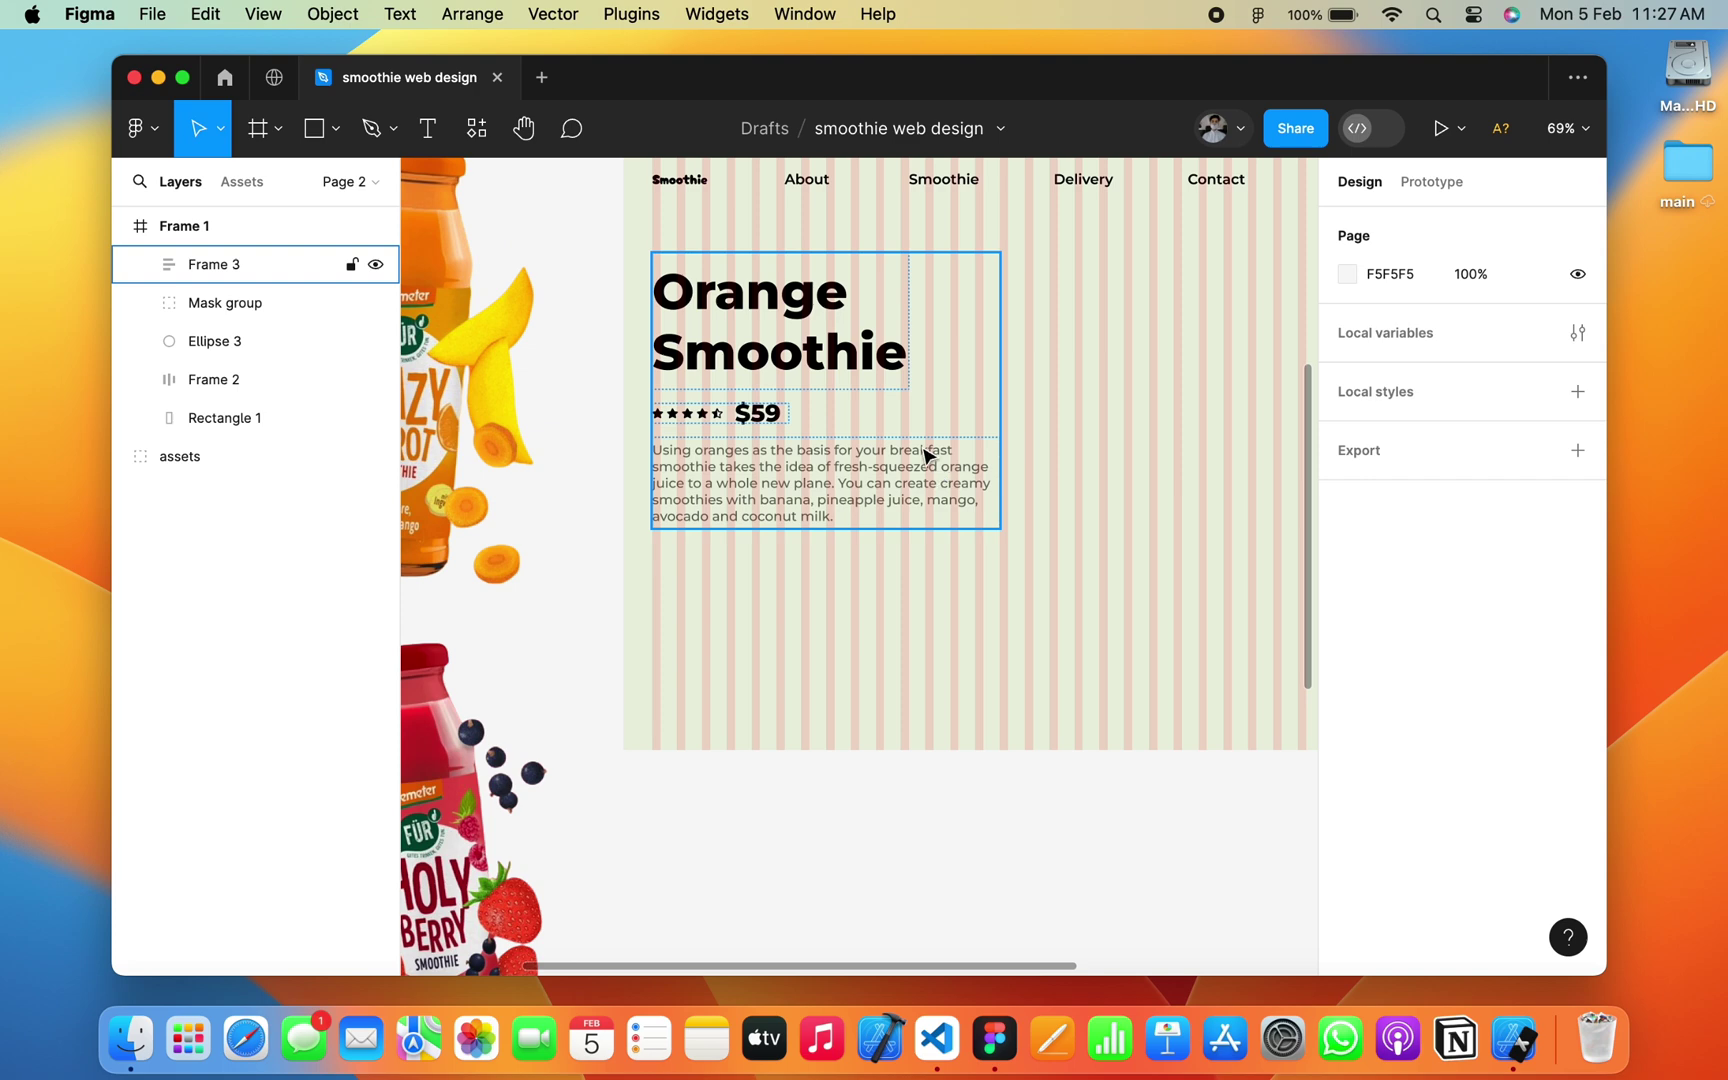
left_click(882, 475)
left_click_drag(880, 463, 878, 448)
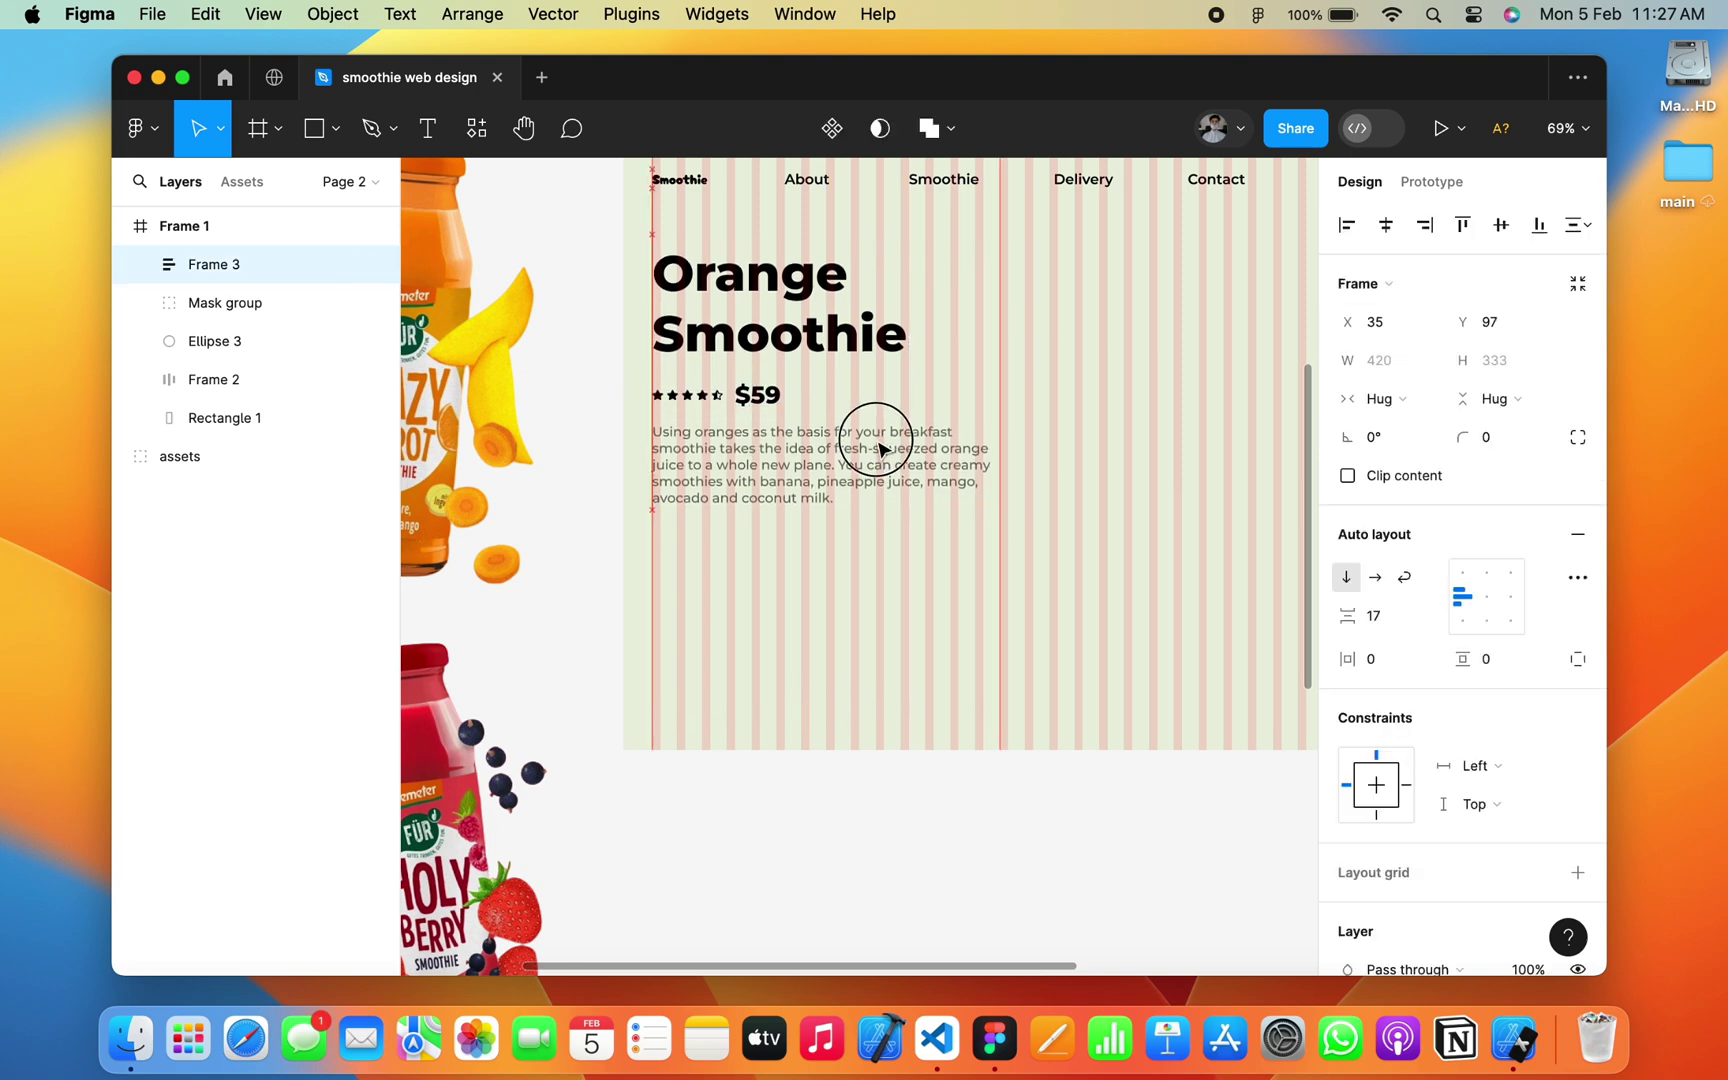
scroll(953, 567, "down", 3)
key("Escape")
scroll(953, 567, "down", 2)
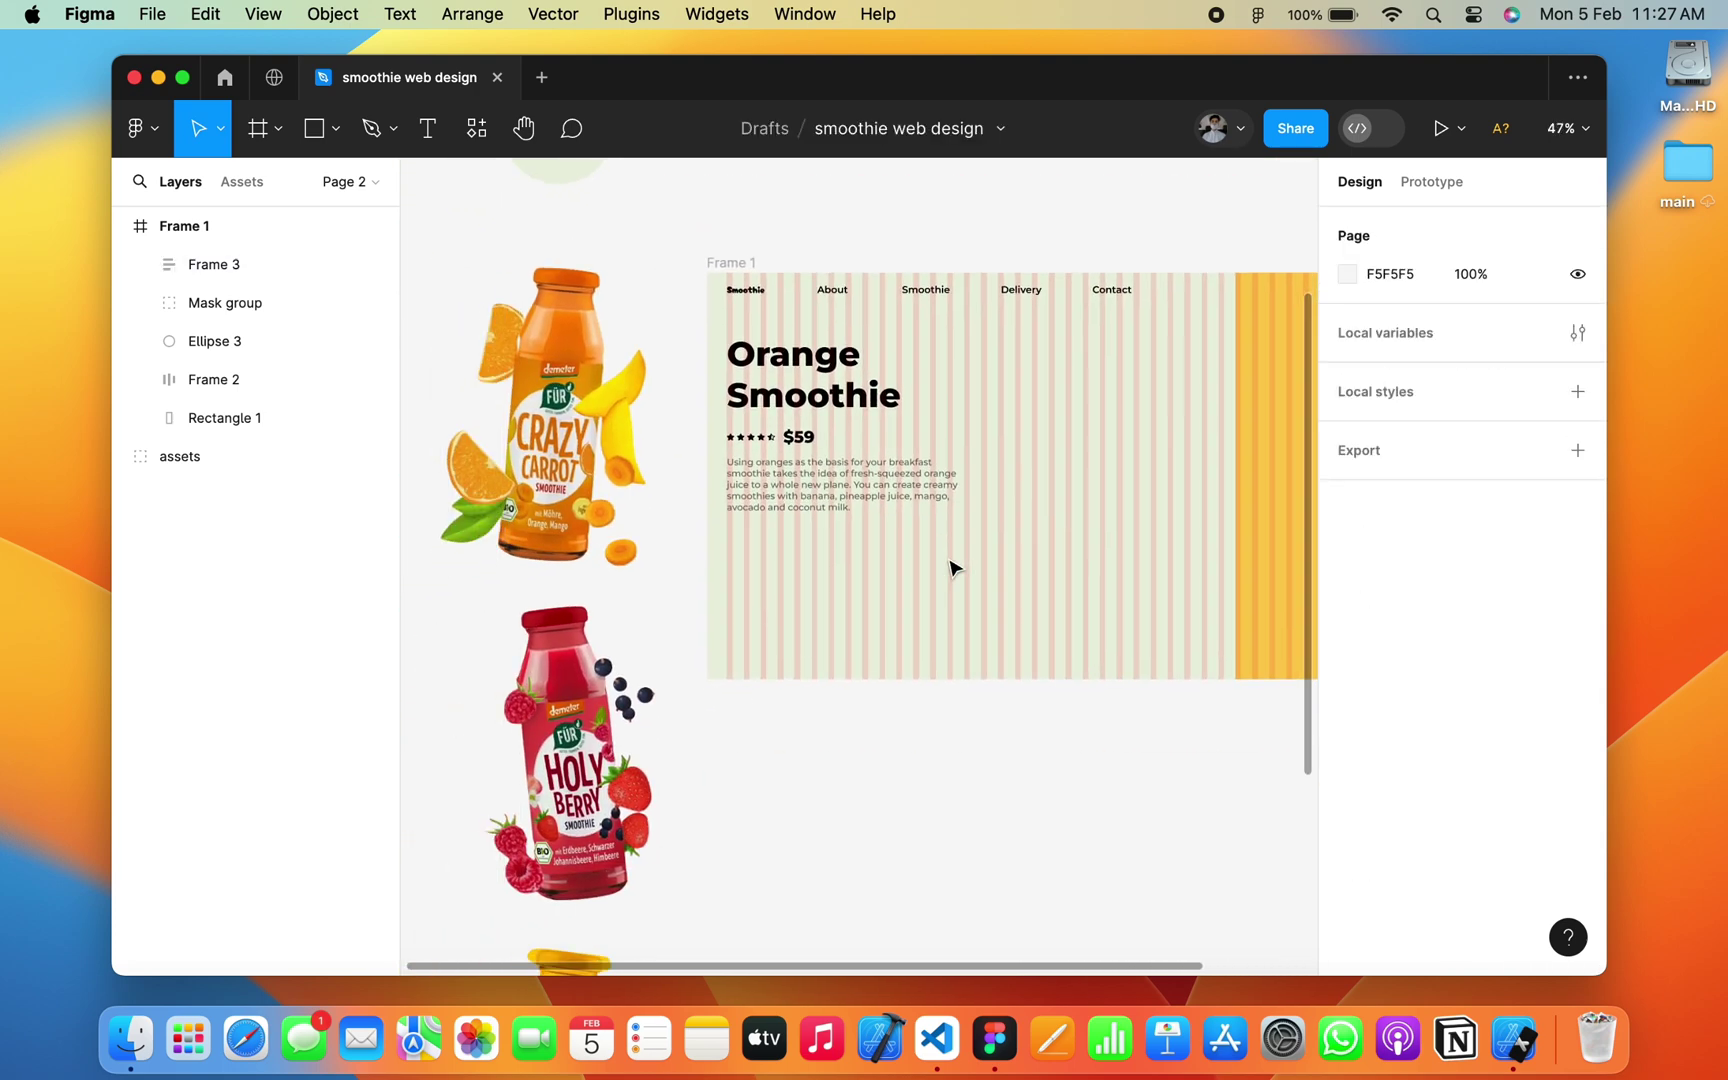
scroll(953, 567, "left", 5)
Step: Move the carrot bottle rightward into the hero and enlarge it slightly
left_click(695, 465)
left_click(760, 468)
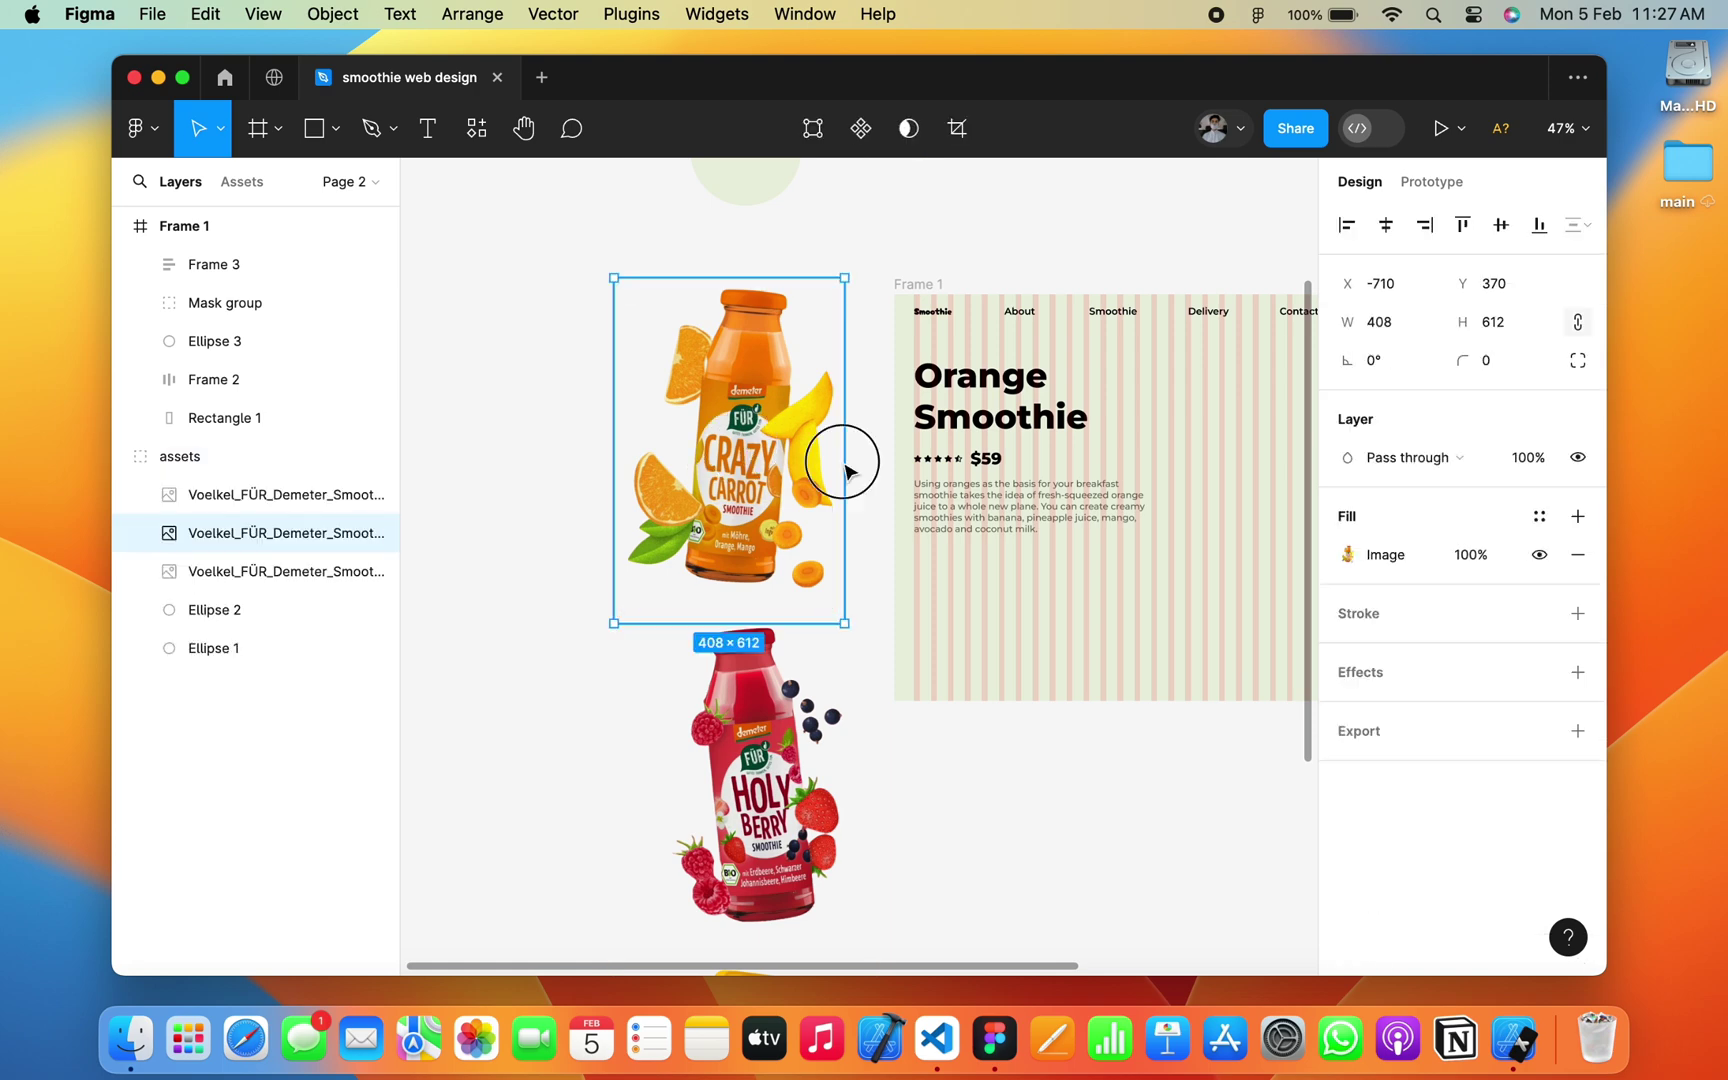
left_click_drag(843, 470, 1242, 513)
scroll(1242, 513, "right", 5)
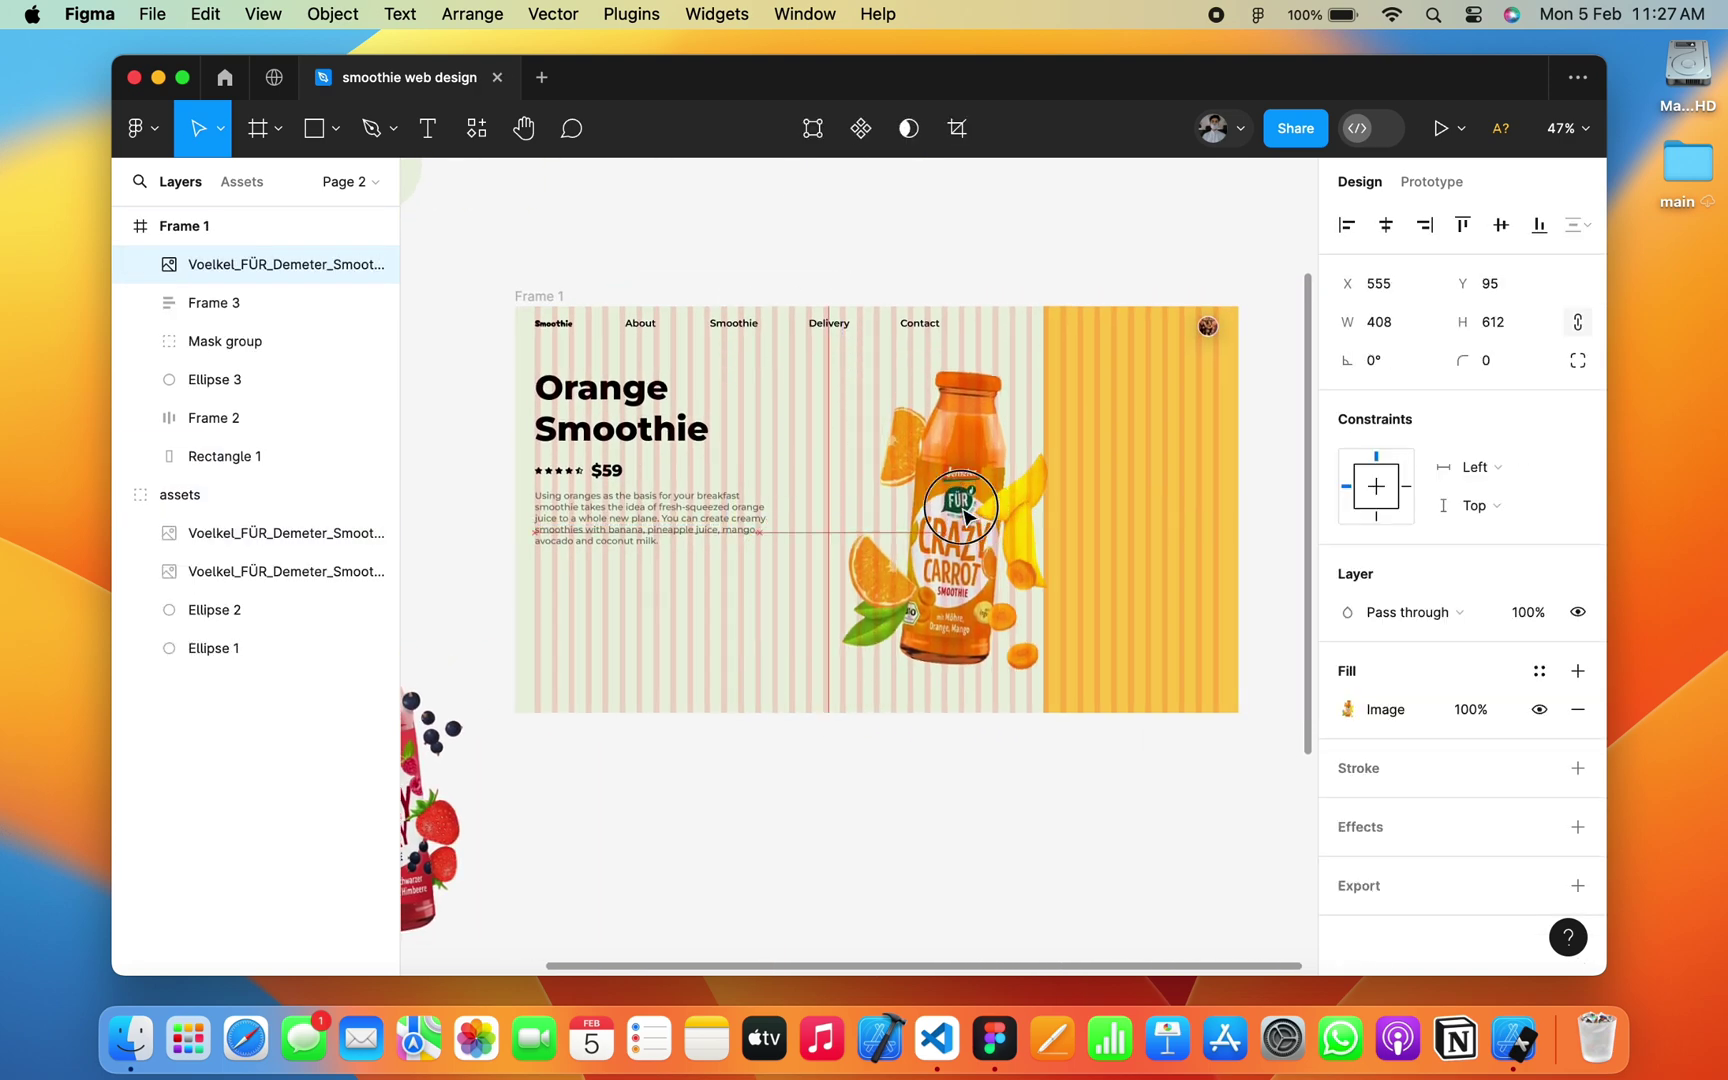
left_click_drag(965, 513, 1022, 512)
scroll(1022, 512, "right", 5)
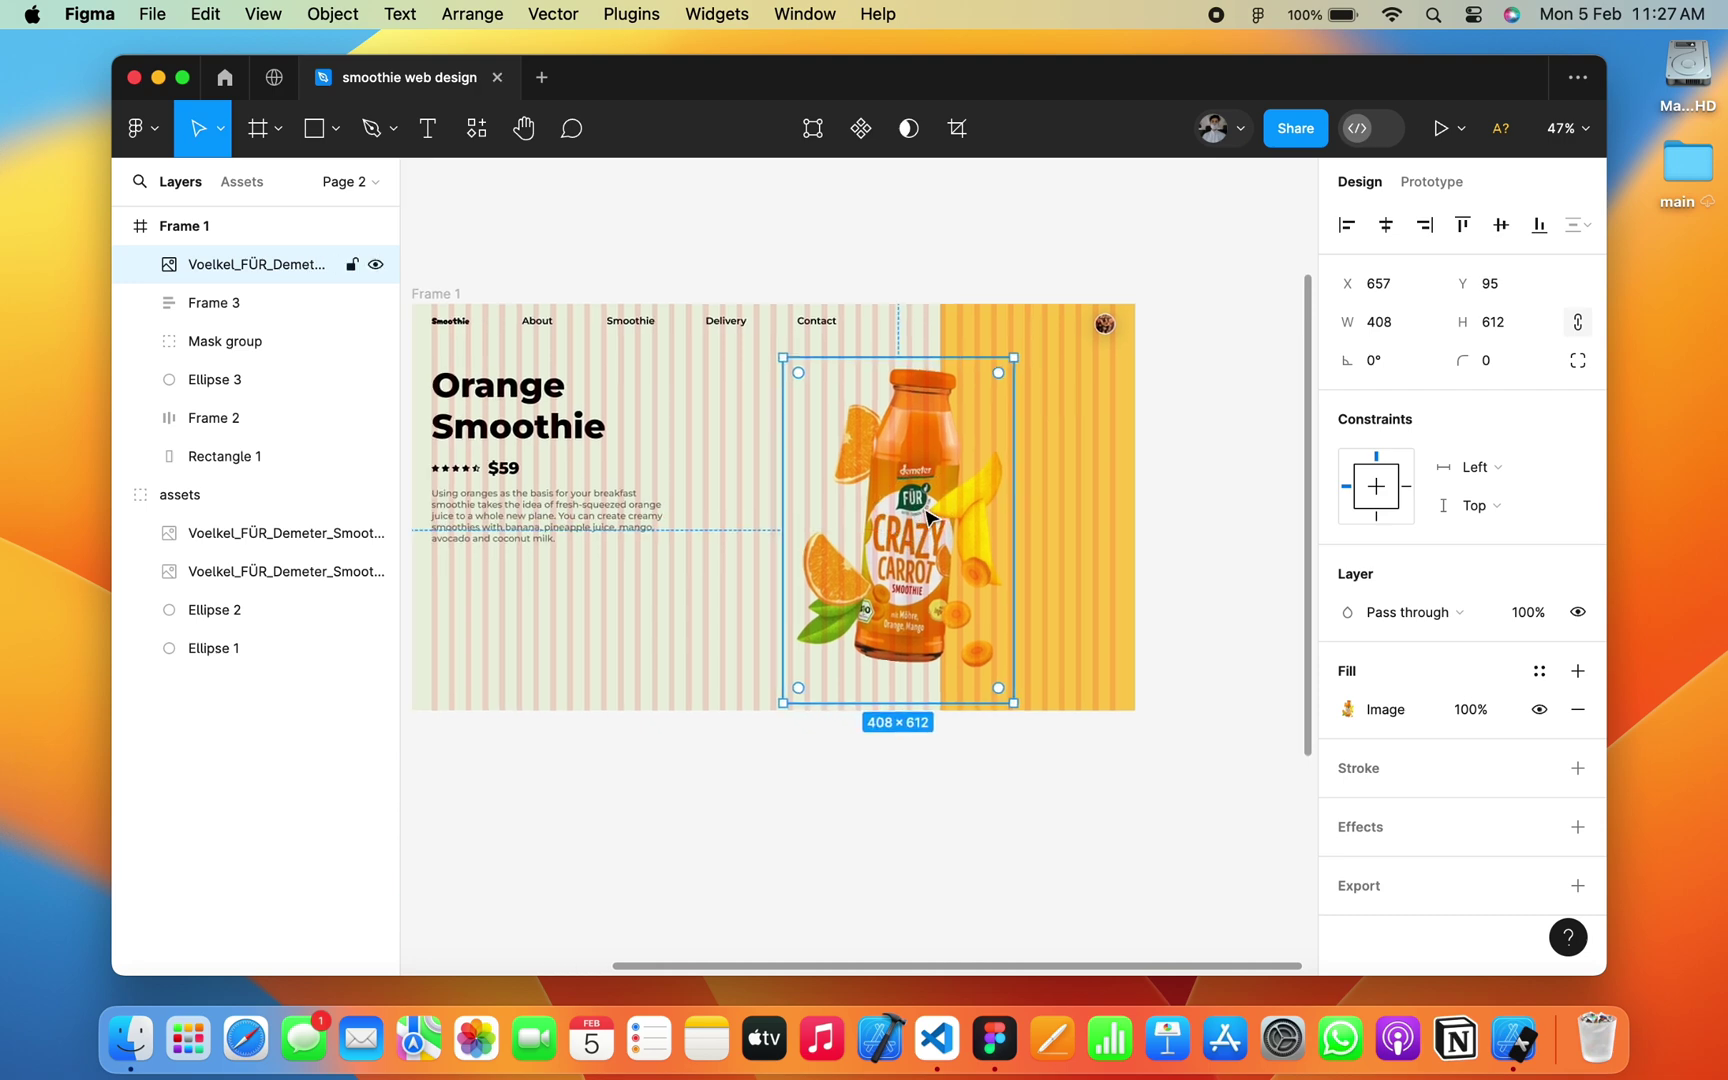
key("shift+Right")
key("shift+Right")
key("shift+Right")
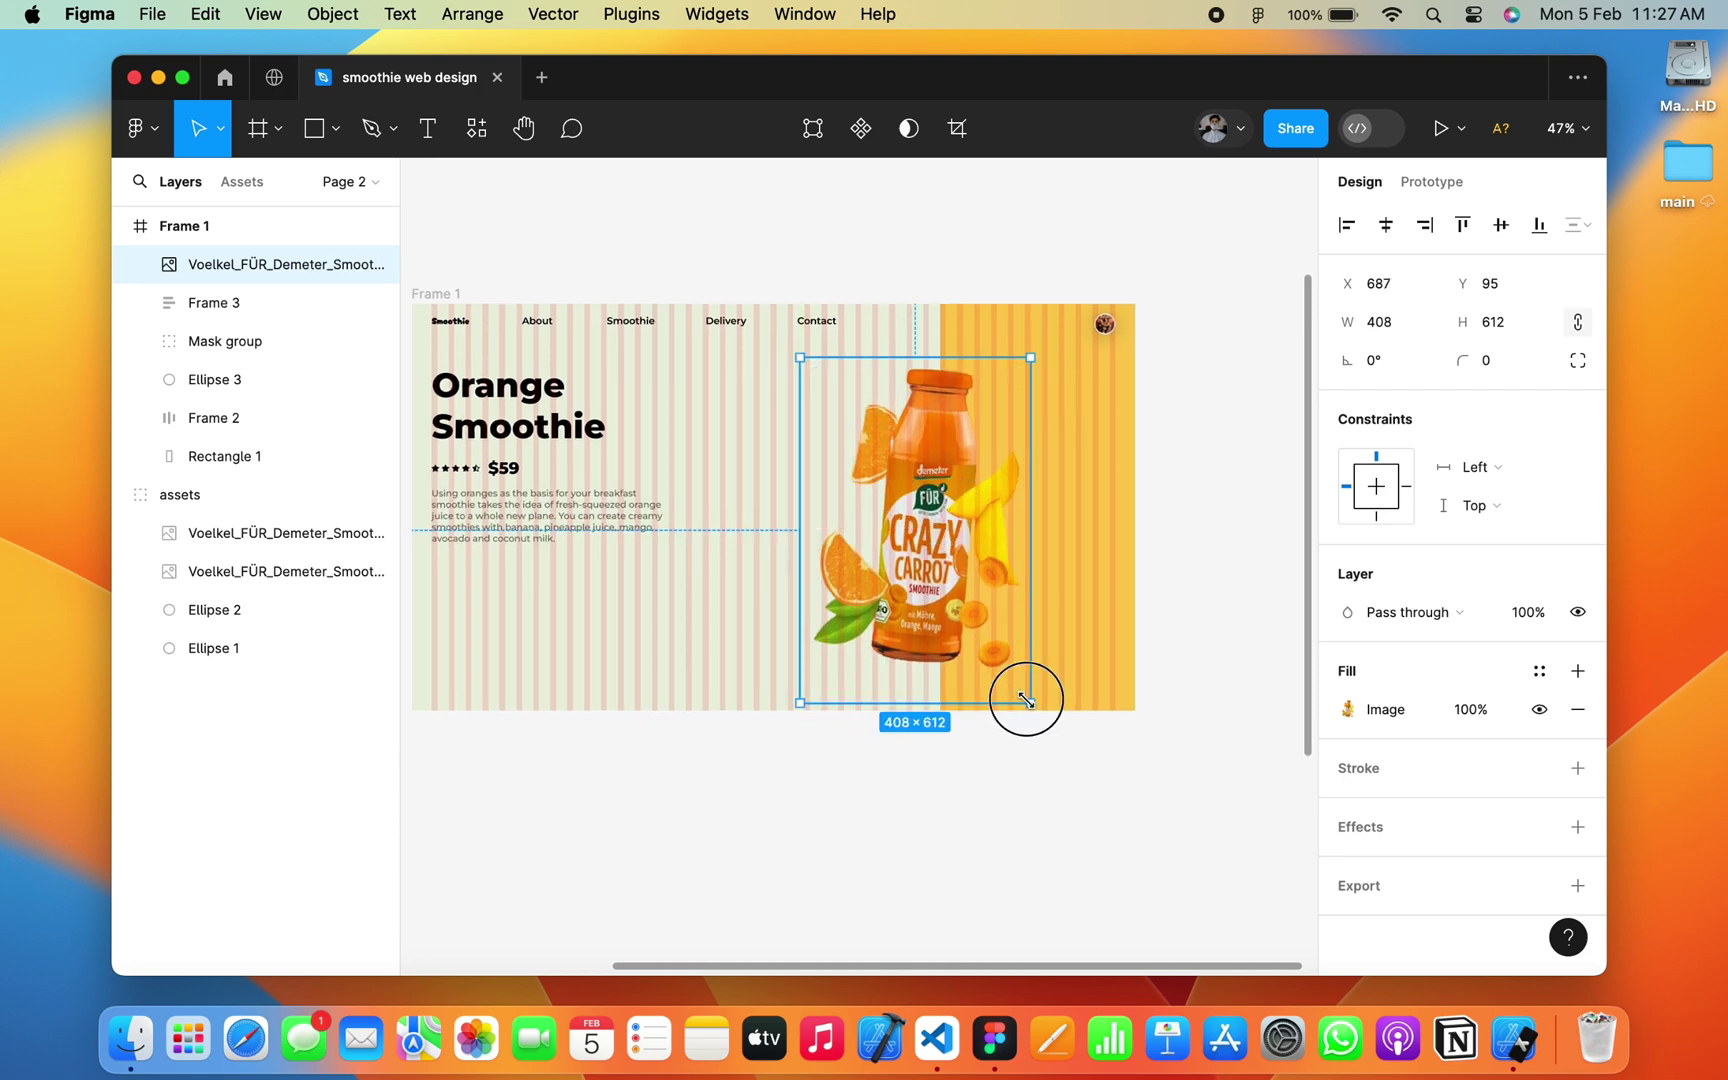
left_click_drag(1025, 699, 1038, 697)
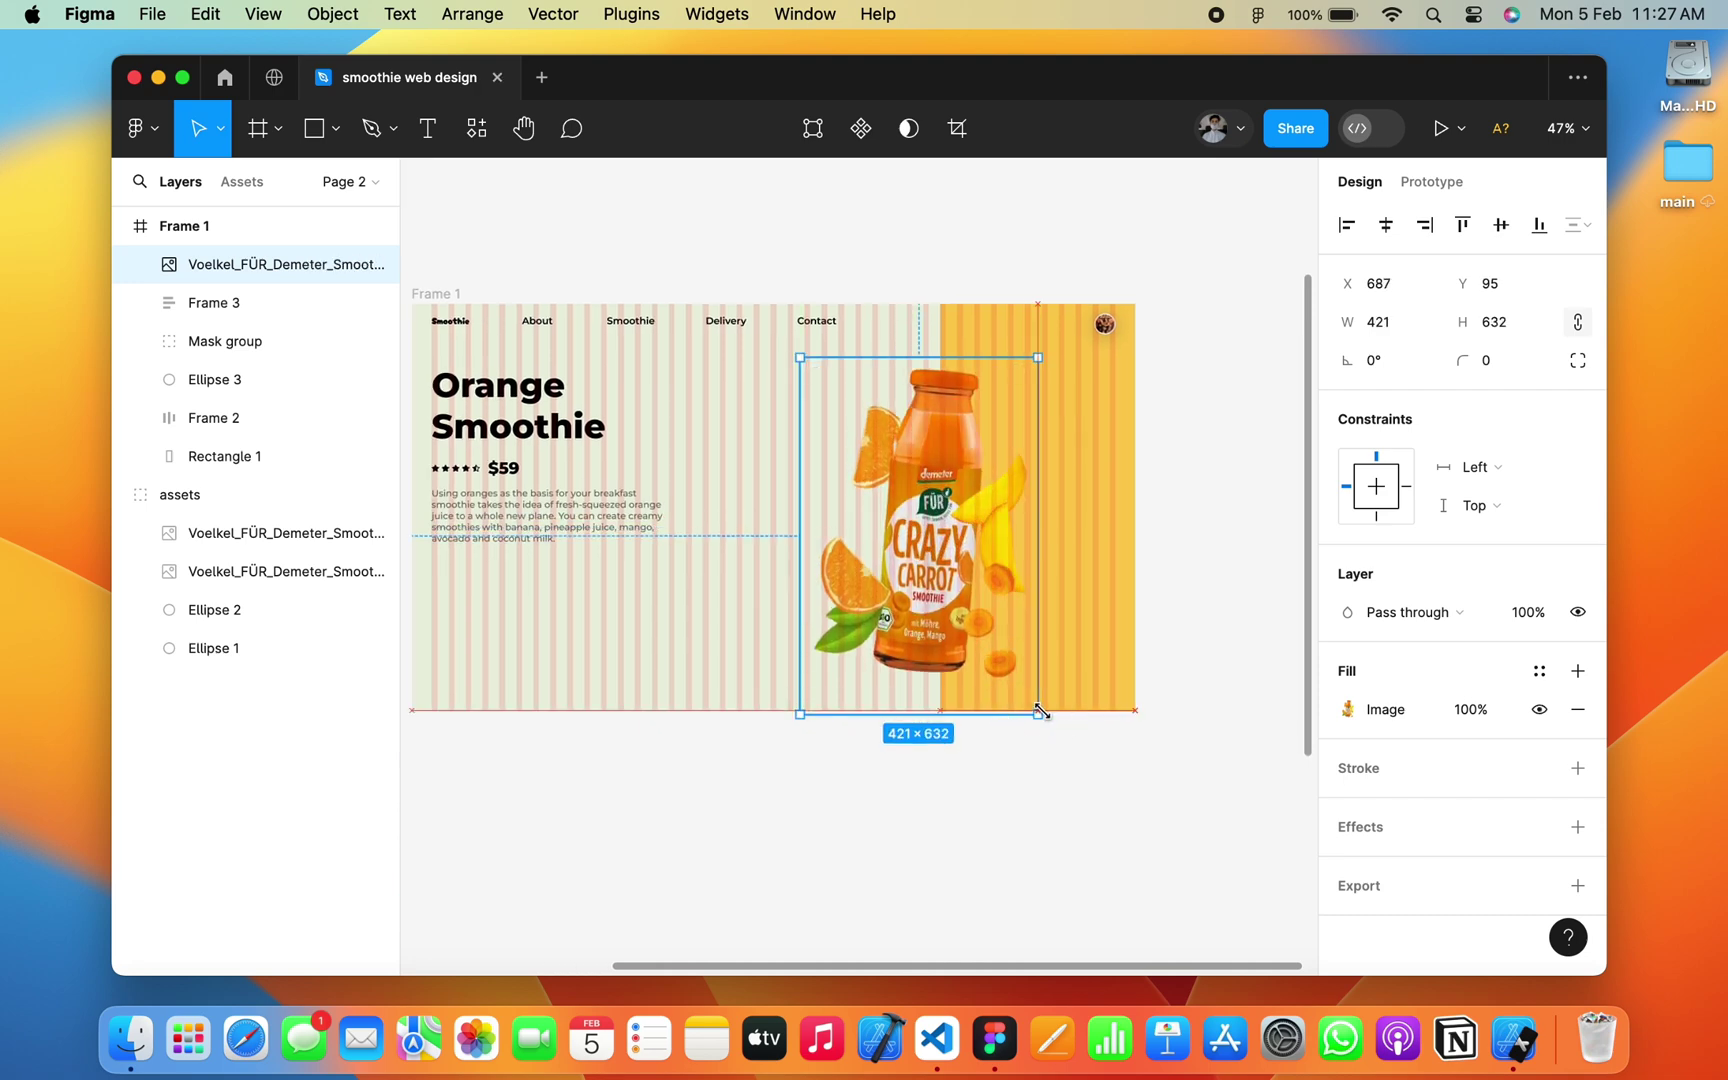
Step: Hide Frame 1's striped column layout grid
double_click(948, 568)
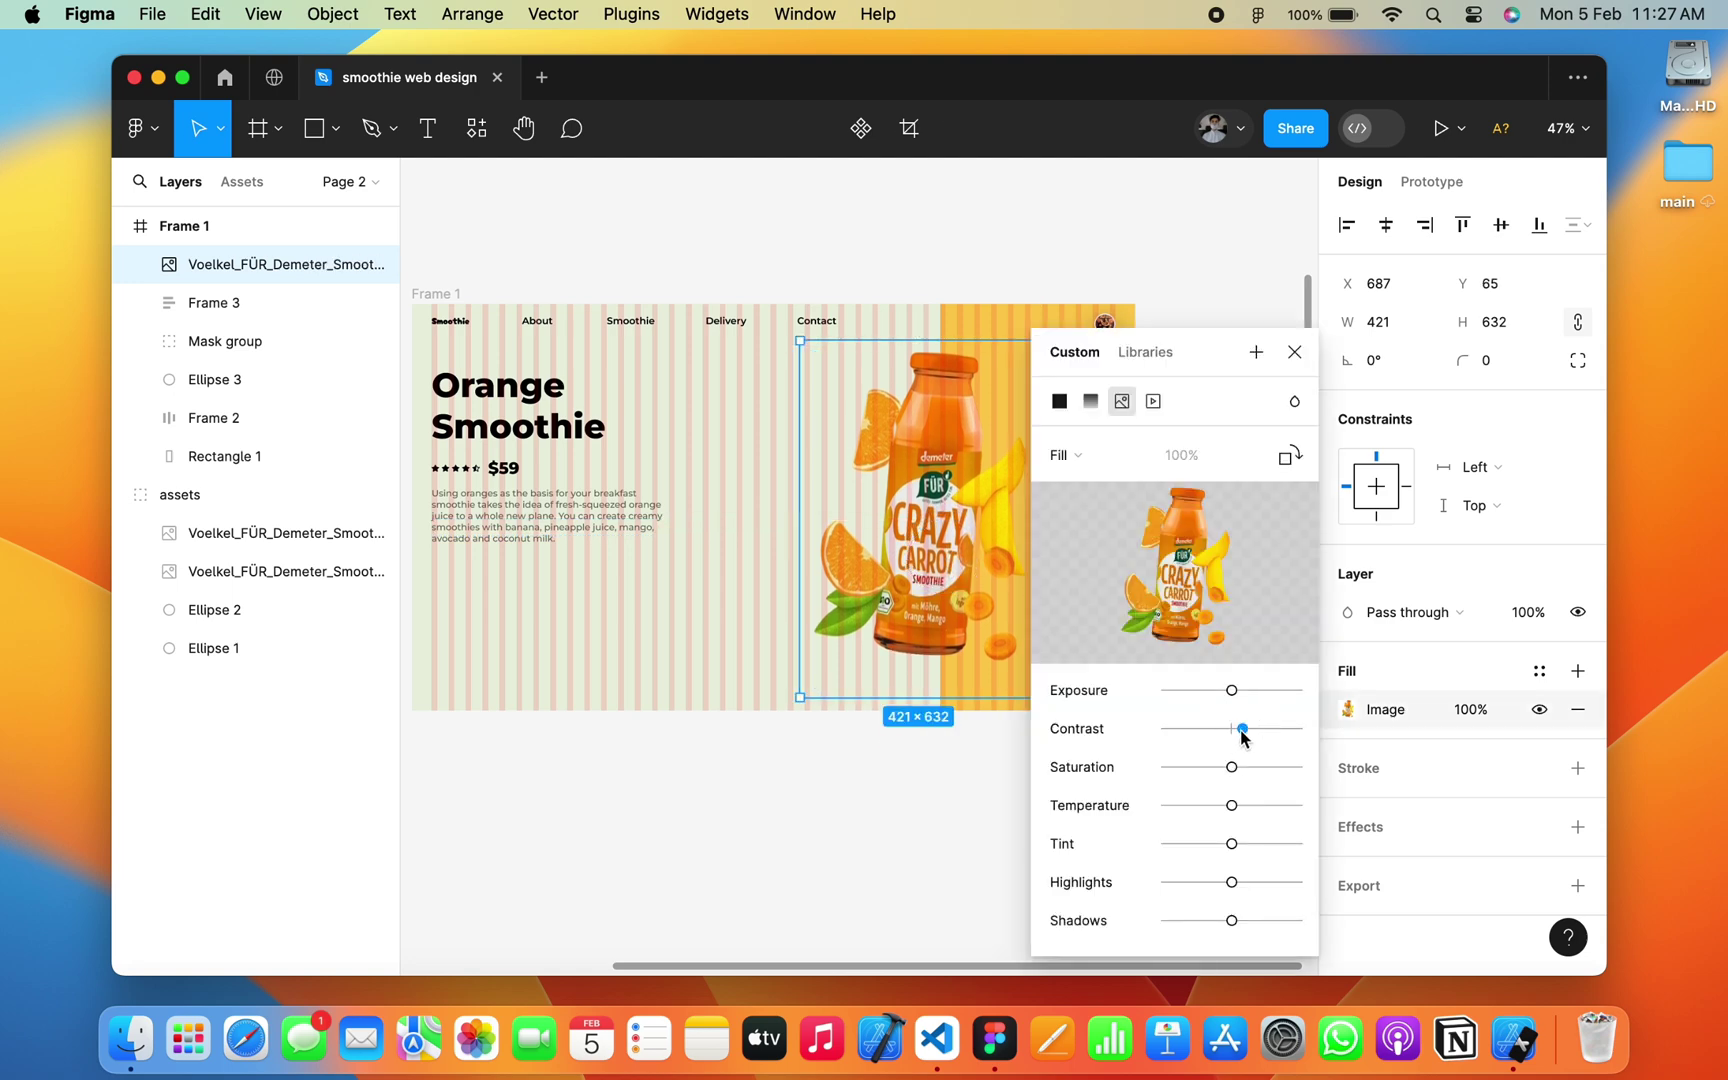
left_click(1294, 352)
scroll(979, 388, "down", 3)
left_click(612, 321)
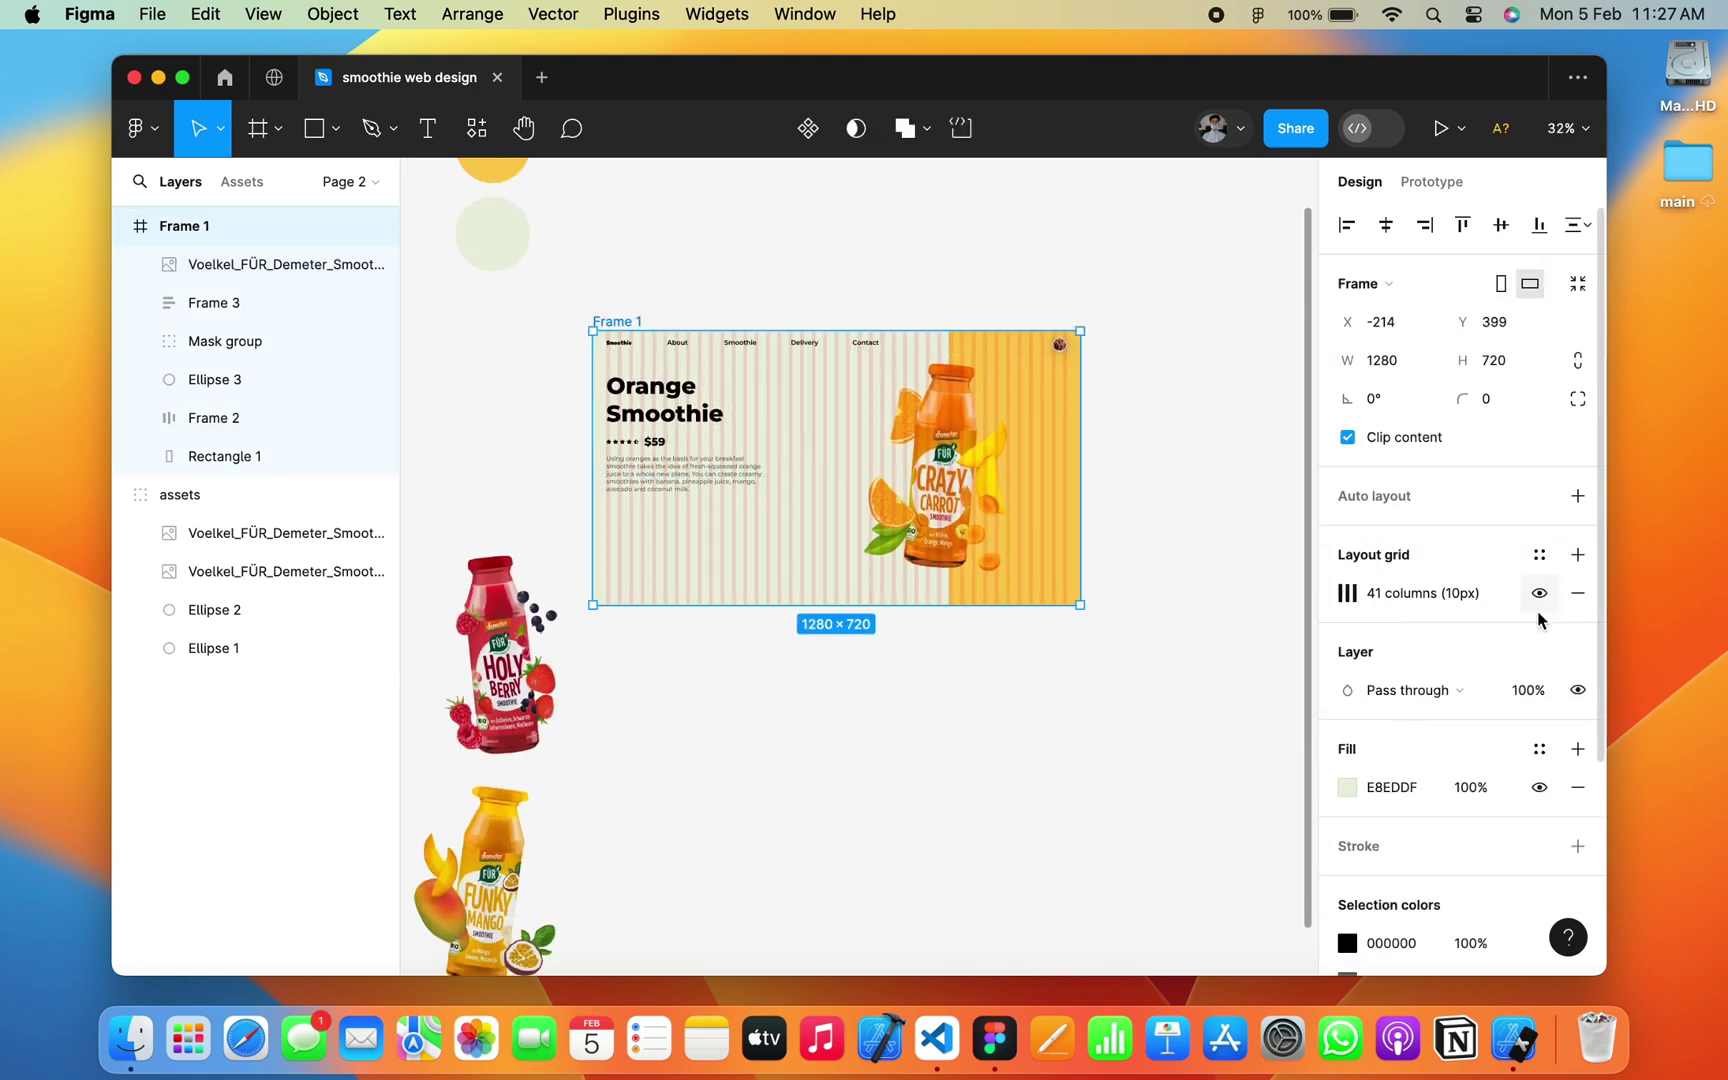
left_click(1578, 594)
left_click(1180, 612)
scroll(1180, 612, "up", 2)
scroll(1180, 612, "up", 2)
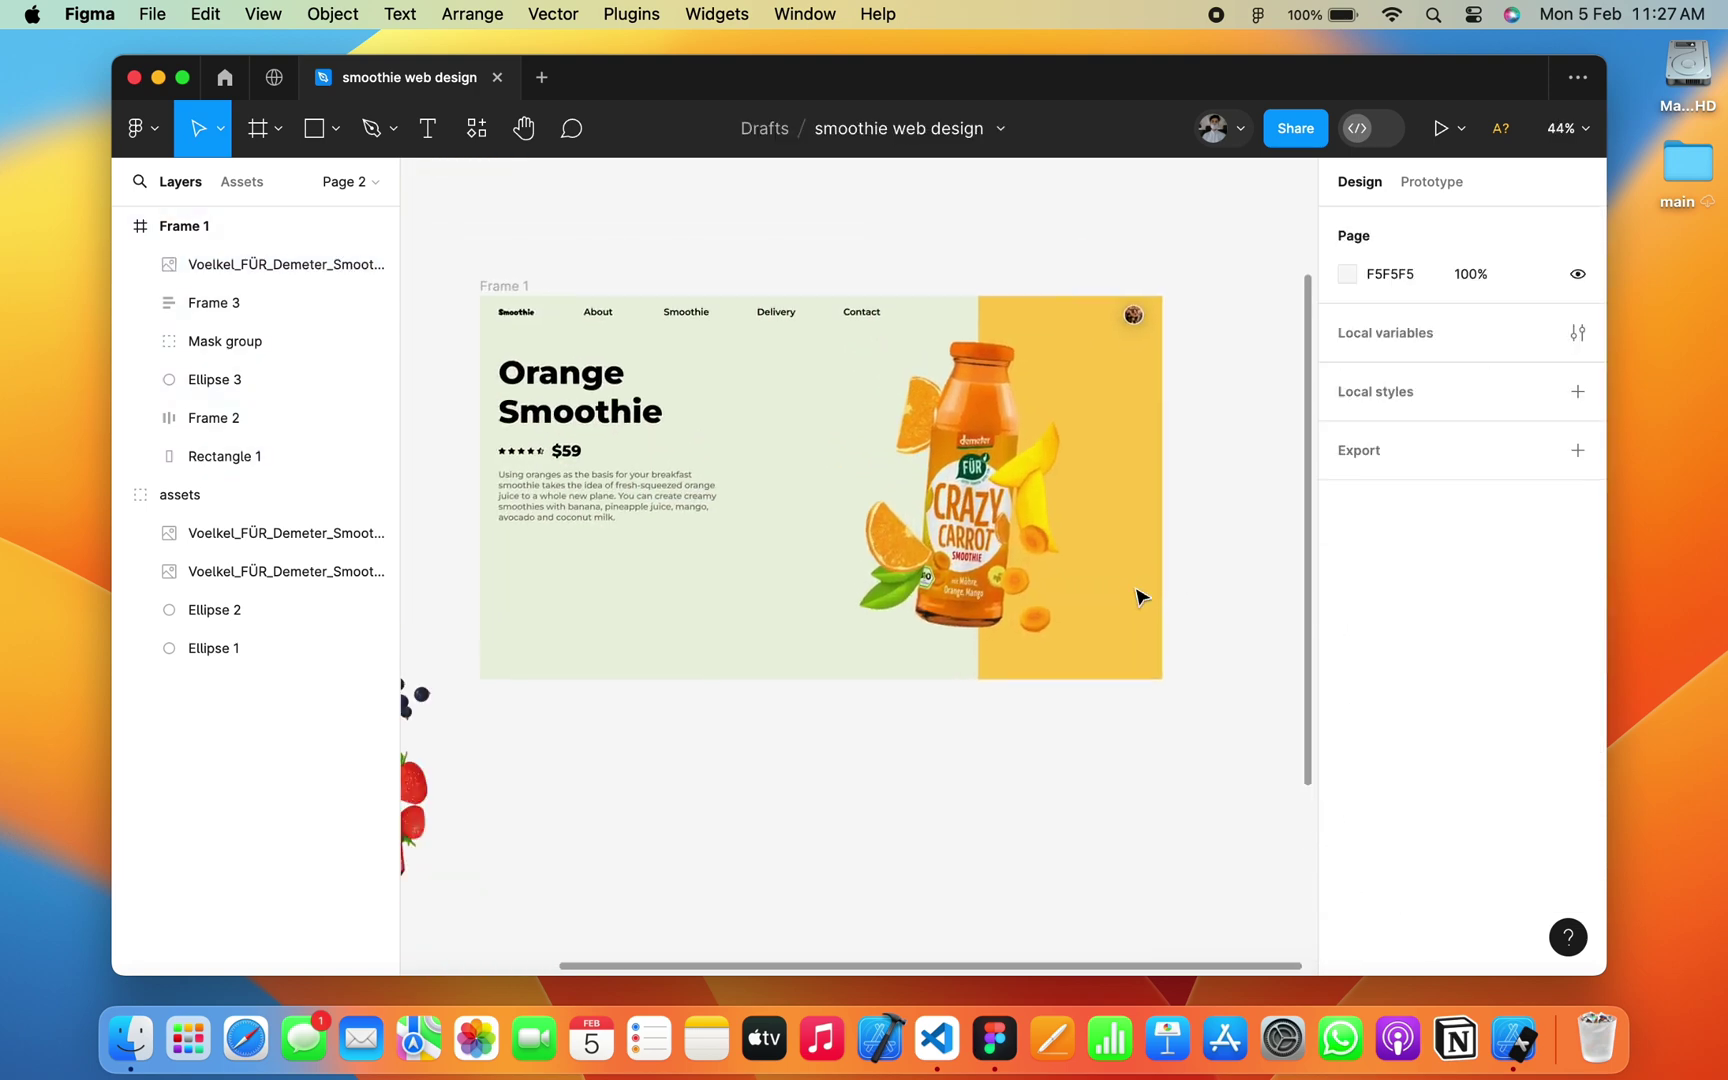
Step: Tilt the bottle 4° and enlarge it to about 430×645 beside the text column
left_click(985, 530)
left_click_drag(1397, 360, 1386, 360)
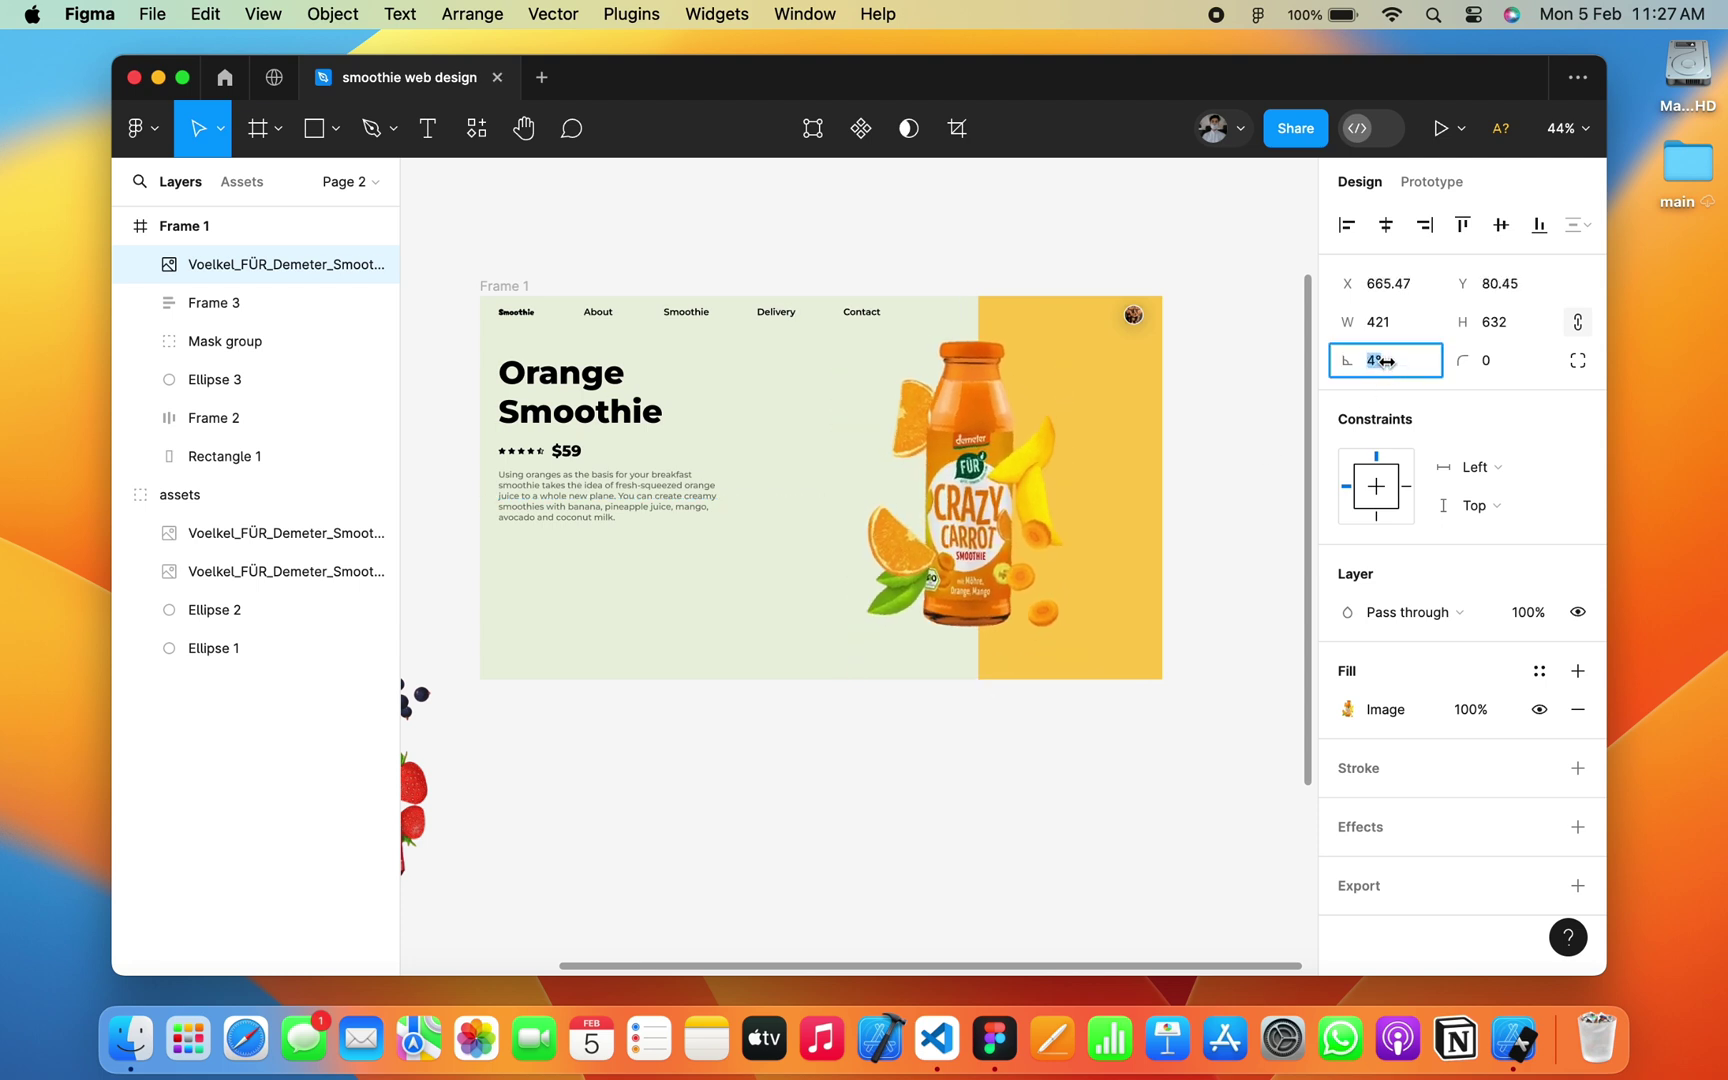
left_click_drag(966, 512, 978, 515)
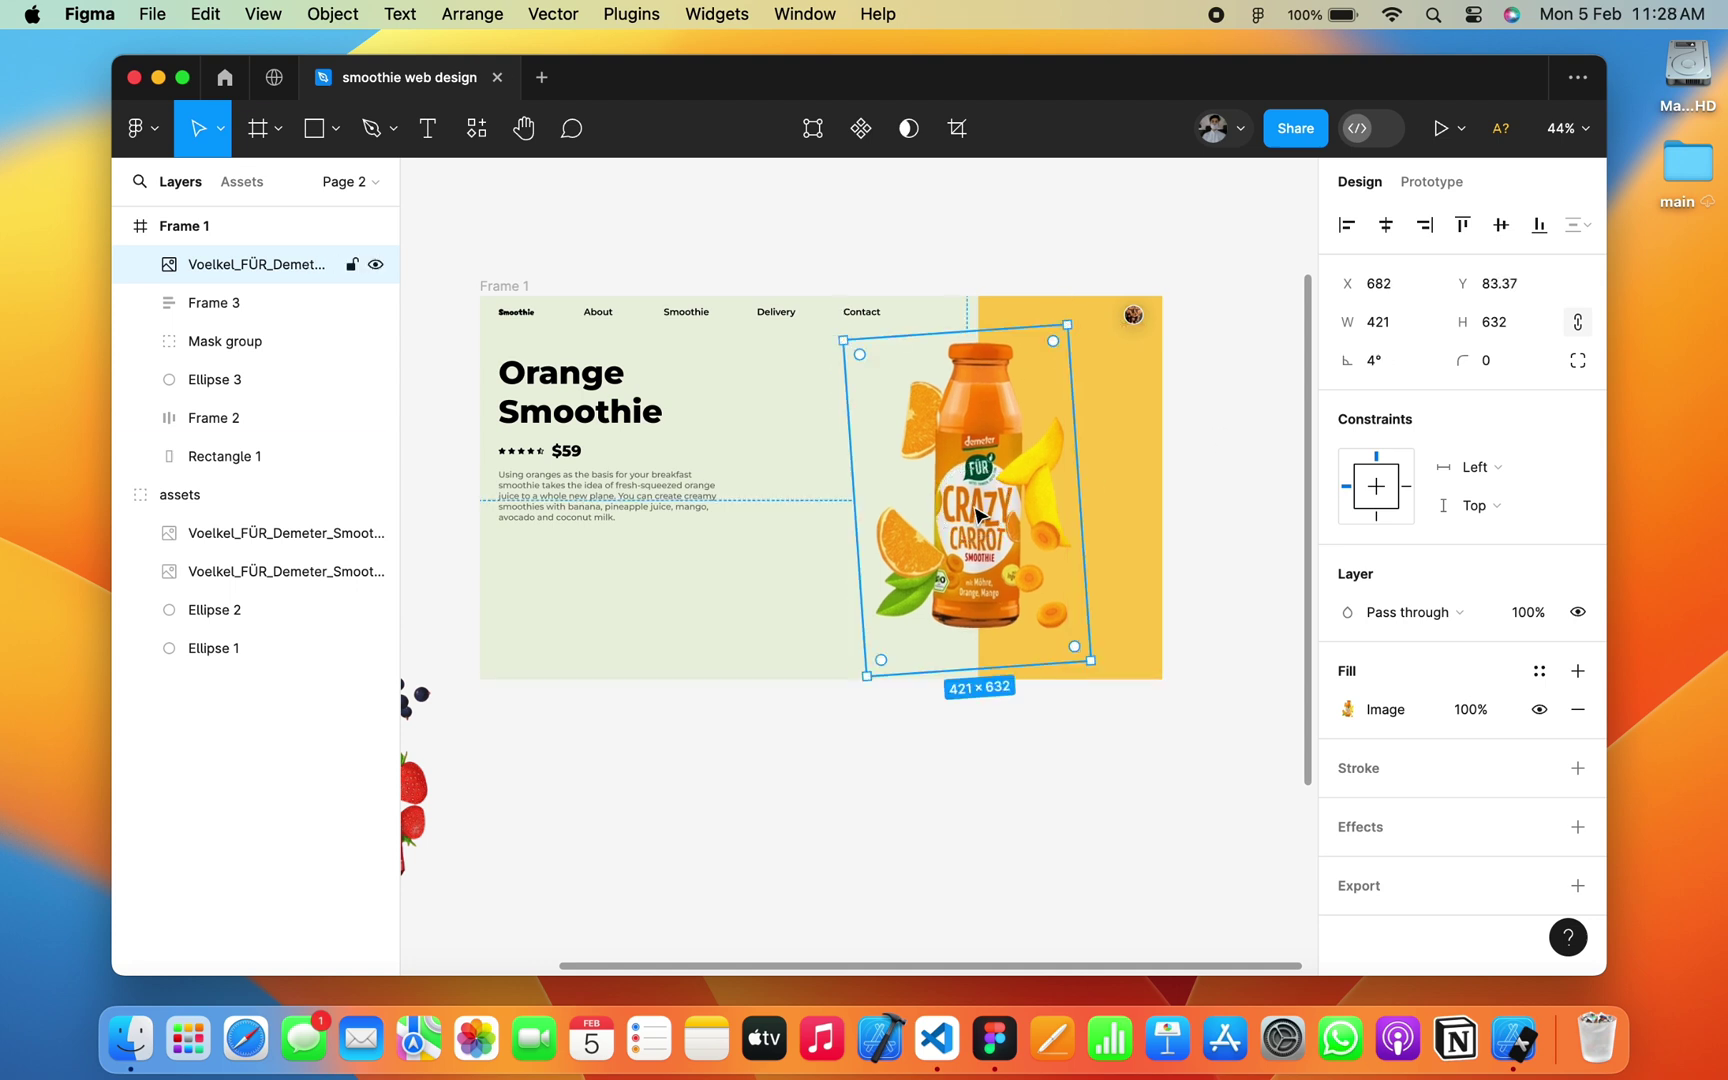
left_click_drag(866, 679, 862, 685)
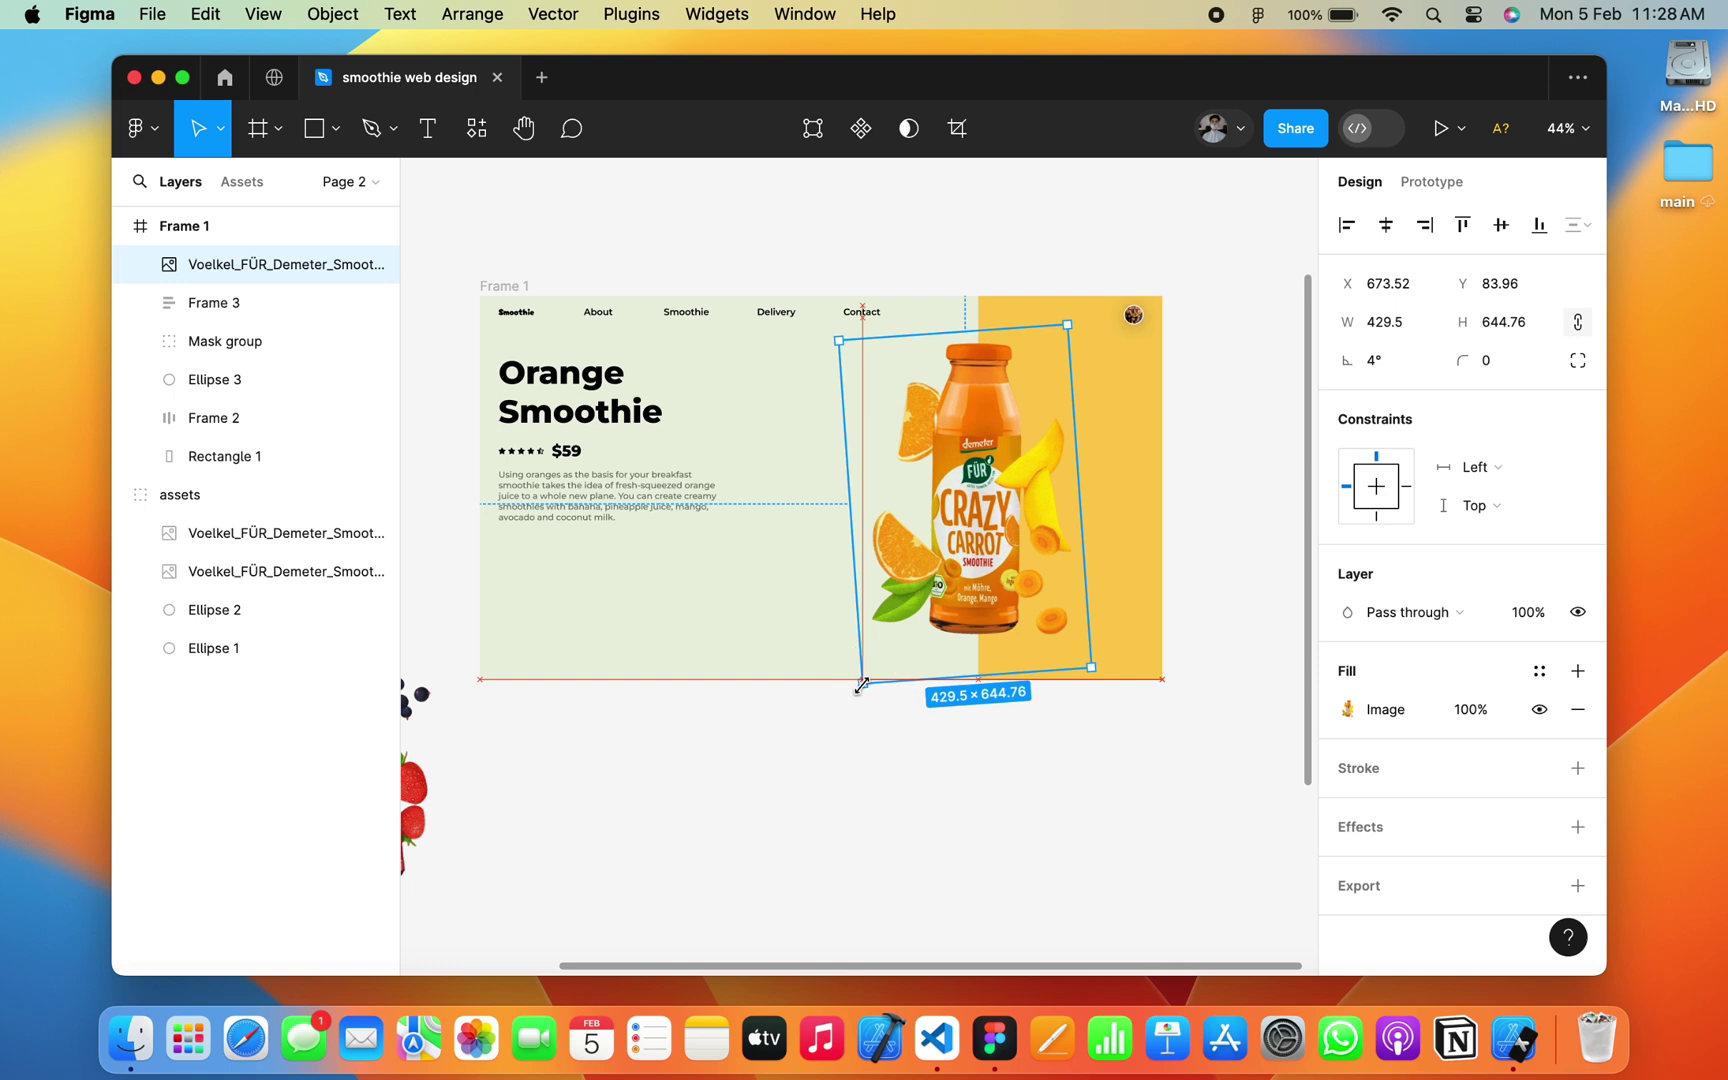
left_click_drag(998, 528, 1000, 530)
left_click(1180, 482)
scroll(1180, 485, "left", 2)
scroll(1180, 485, "down", 1)
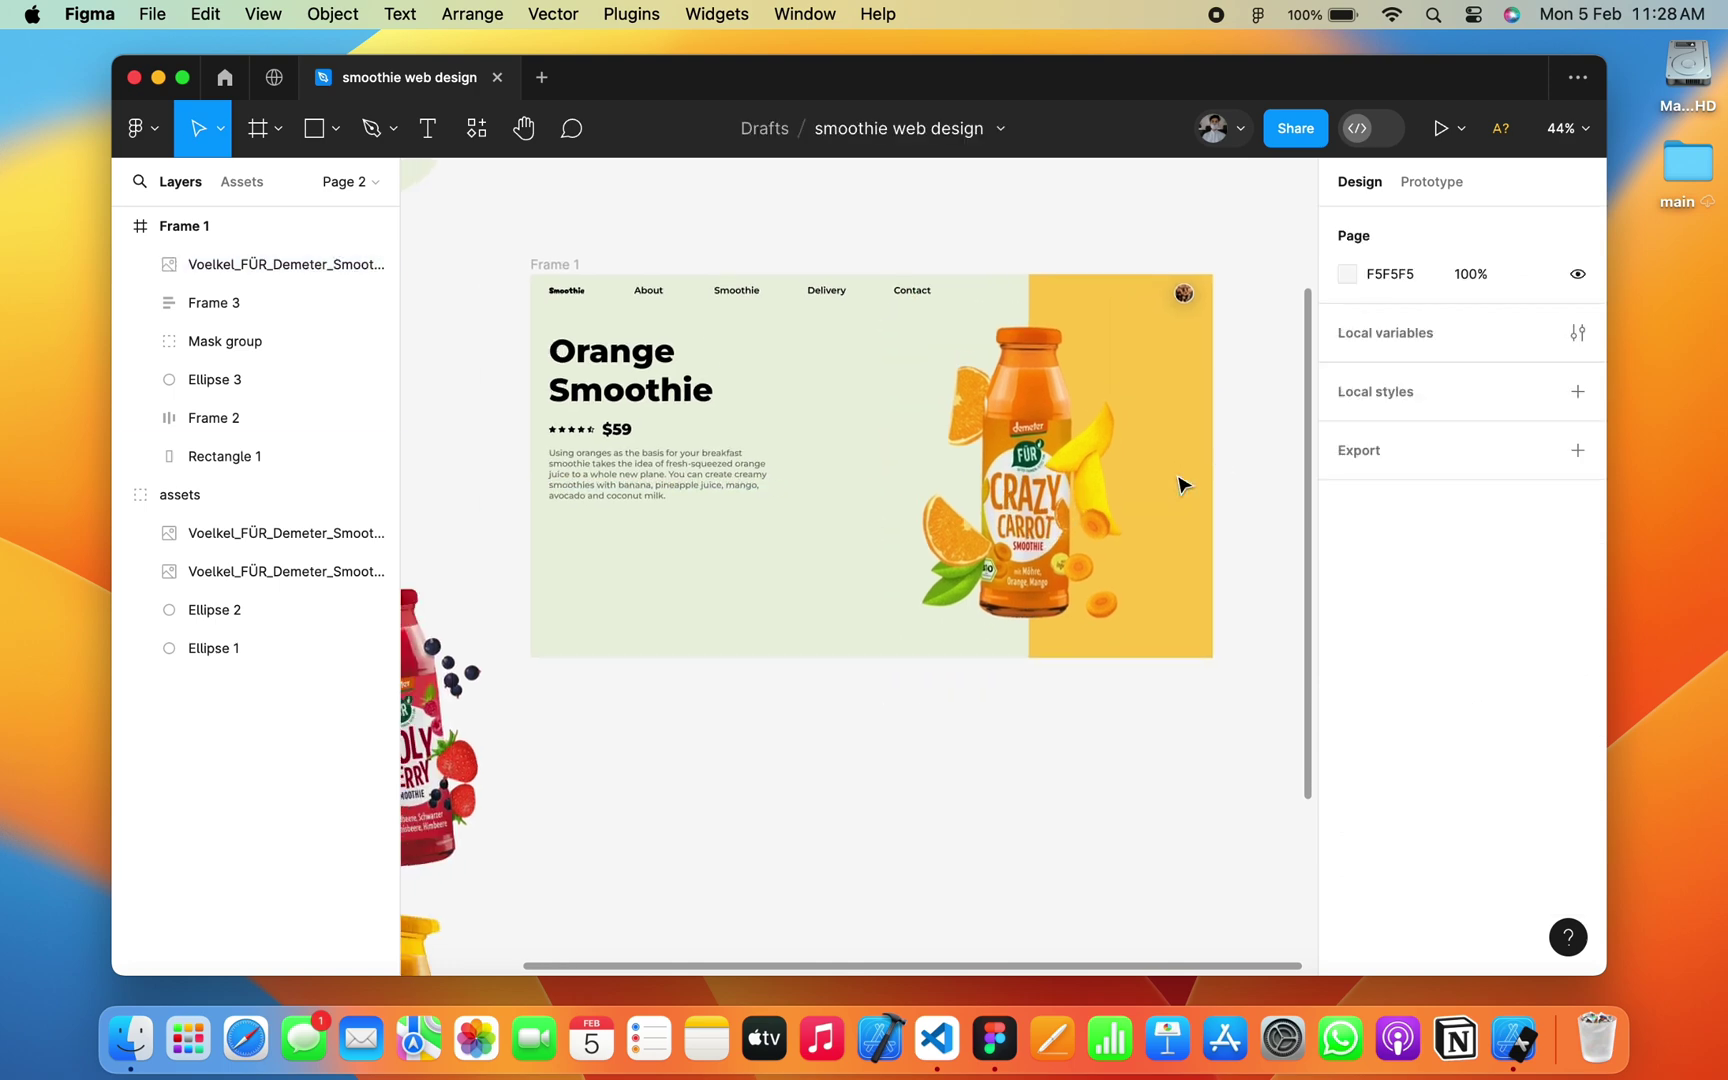
scroll(1180, 485, "up", 5)
scroll(1180, 483, "up", 3)
Step: Insert a shopping-bag icon from the Font Awesome Icons plugin, searching 'shop', without its wrapper frame
right_click(1180, 483)
mouse_move(1224, 675)
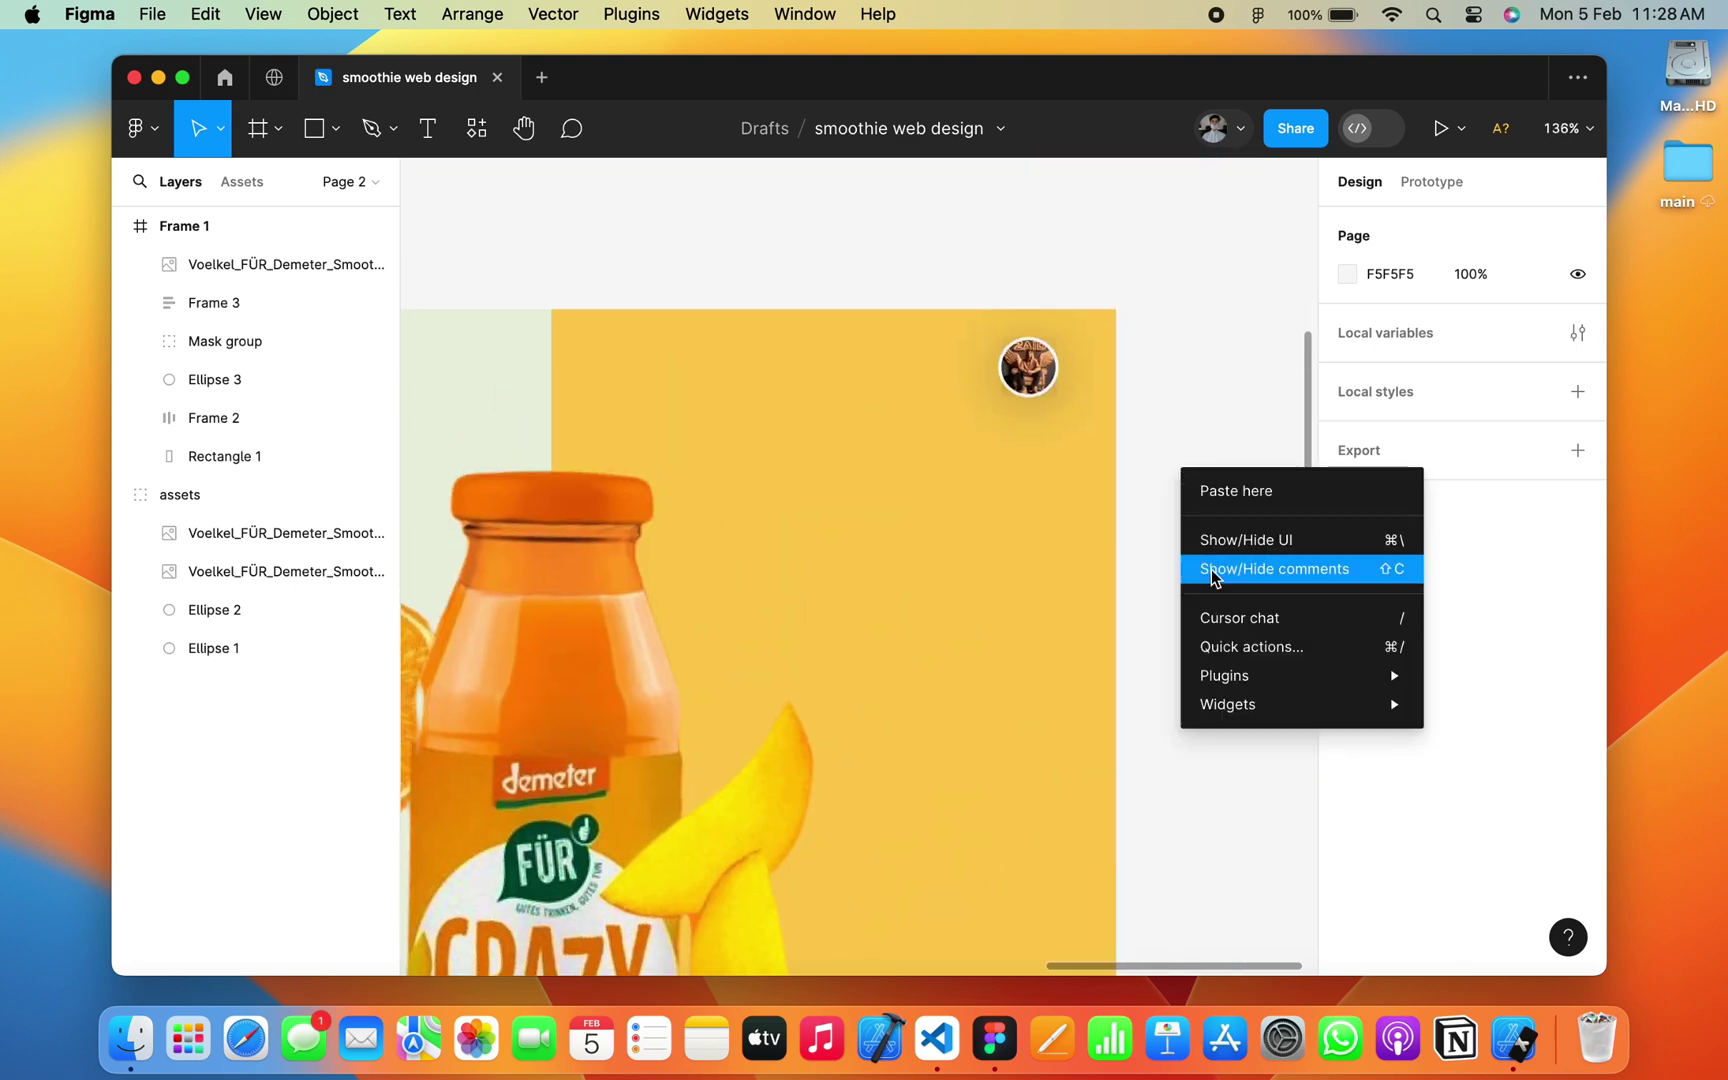
left_click(990, 335)
left_click(1050, 488)
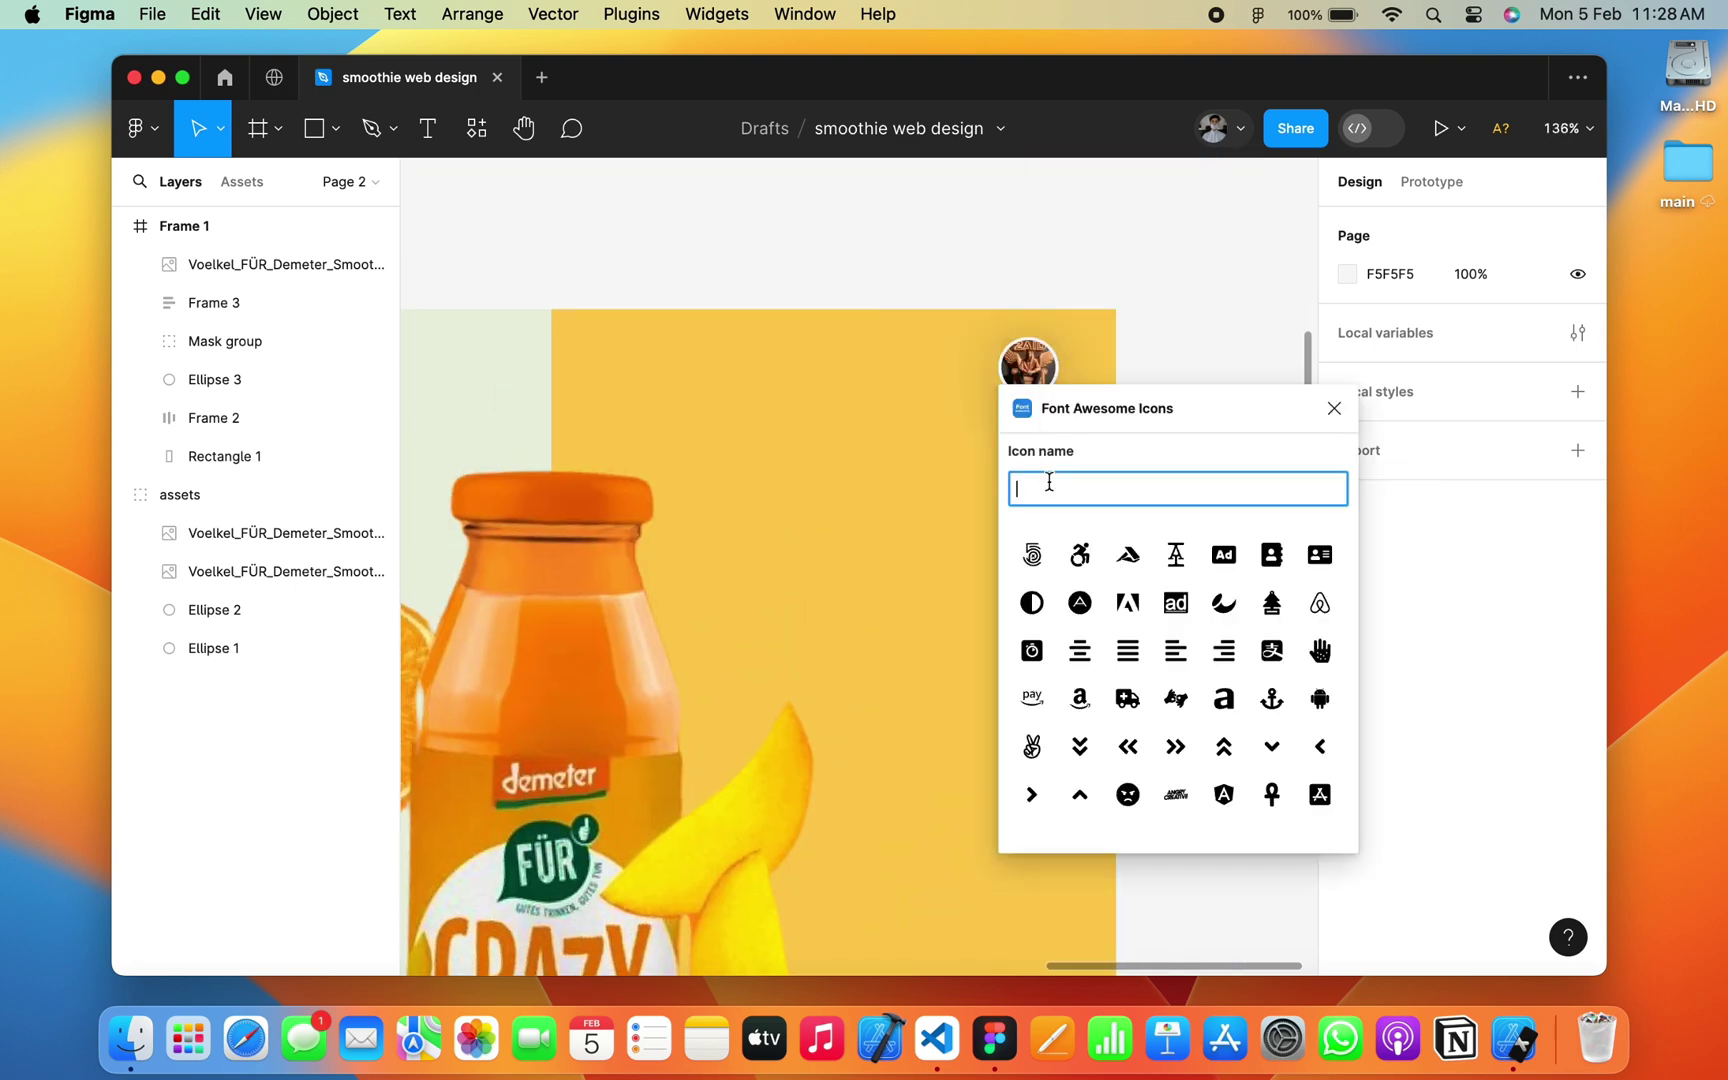
type("shop")
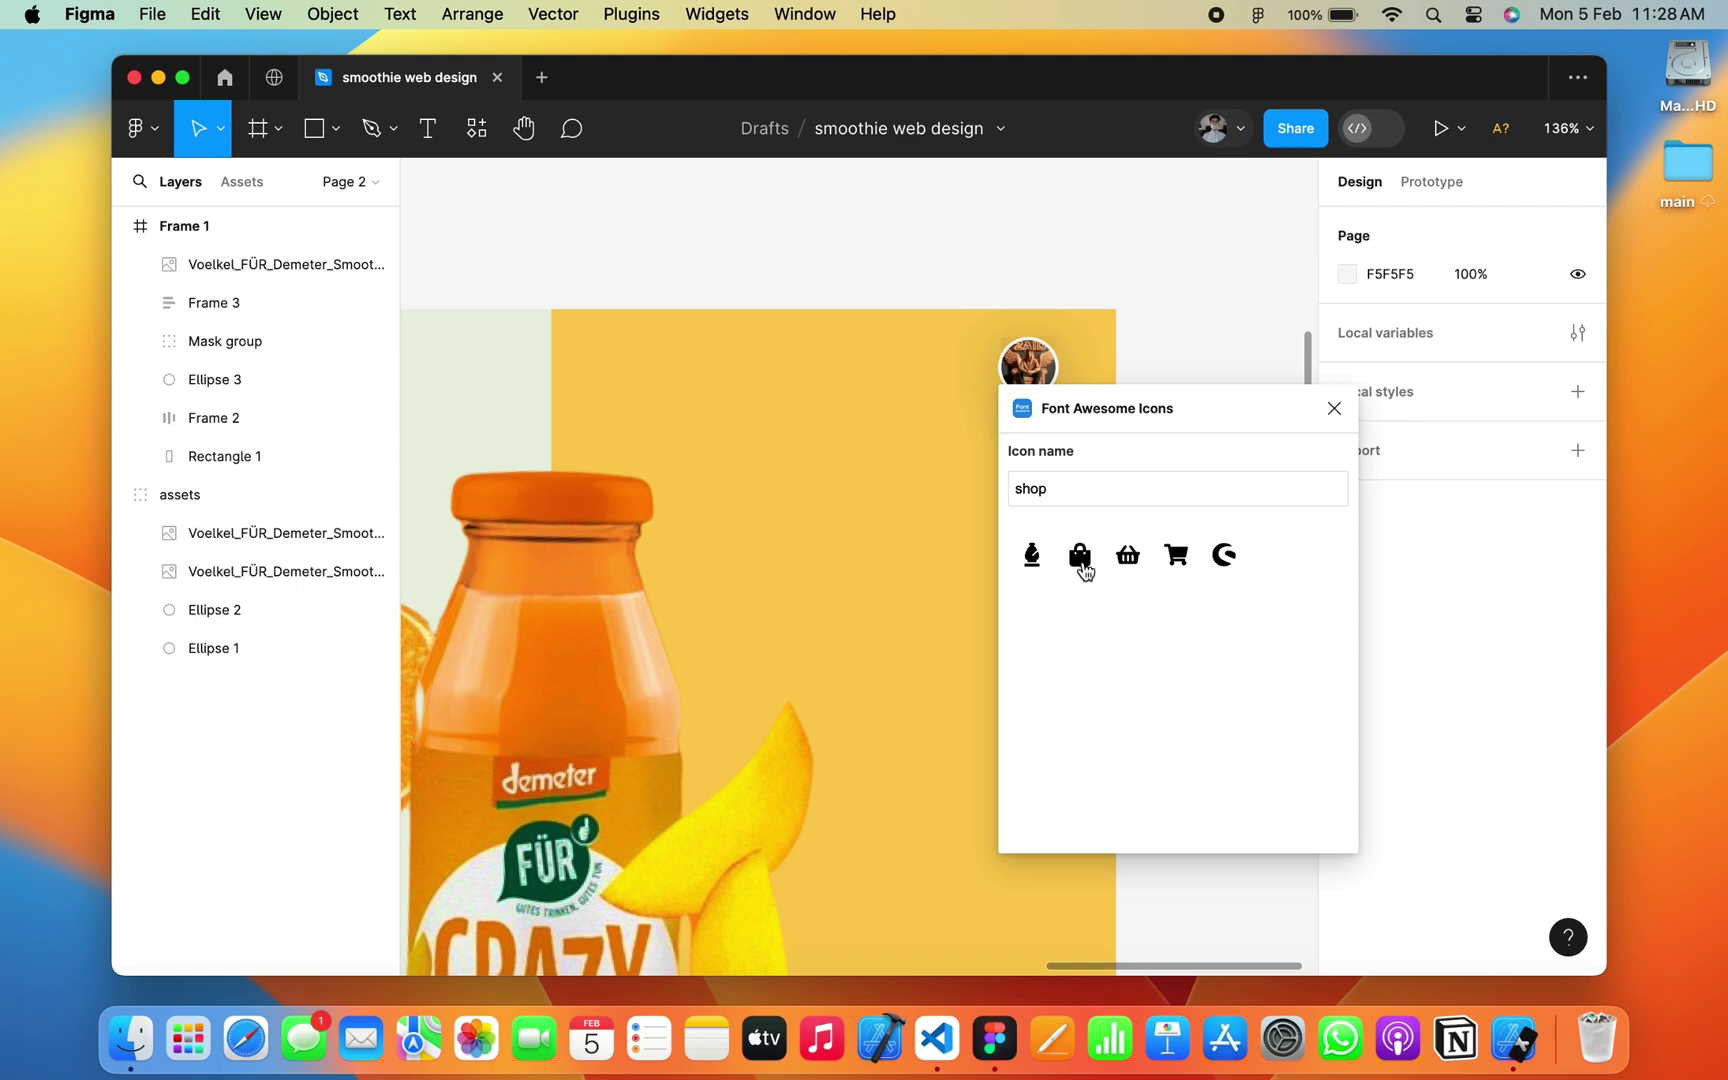
left_click(1083, 556)
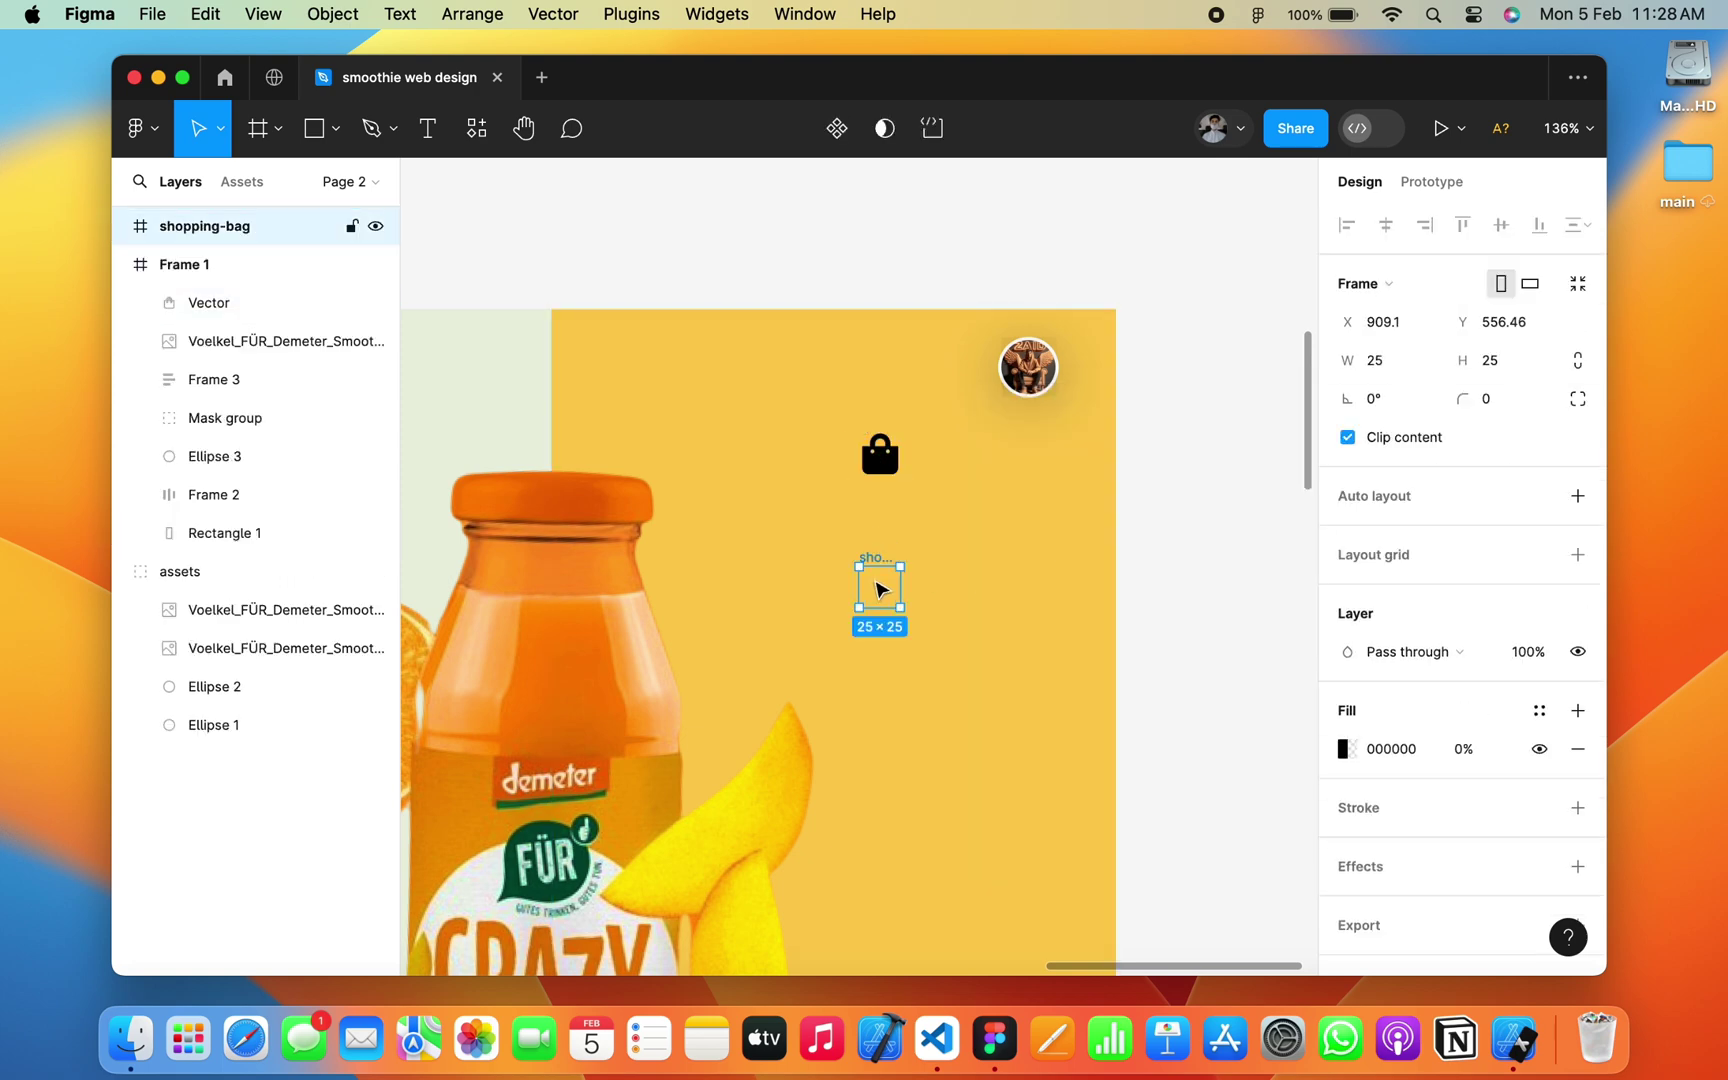
key("Delete")
Step: Move the bag icon beside the profile picture and align the two vertically
mouse_move(886, 463)
left_mouse_down()
mouse_move(928, 385)
mouse_move(908, 379)
left_mouse_up()
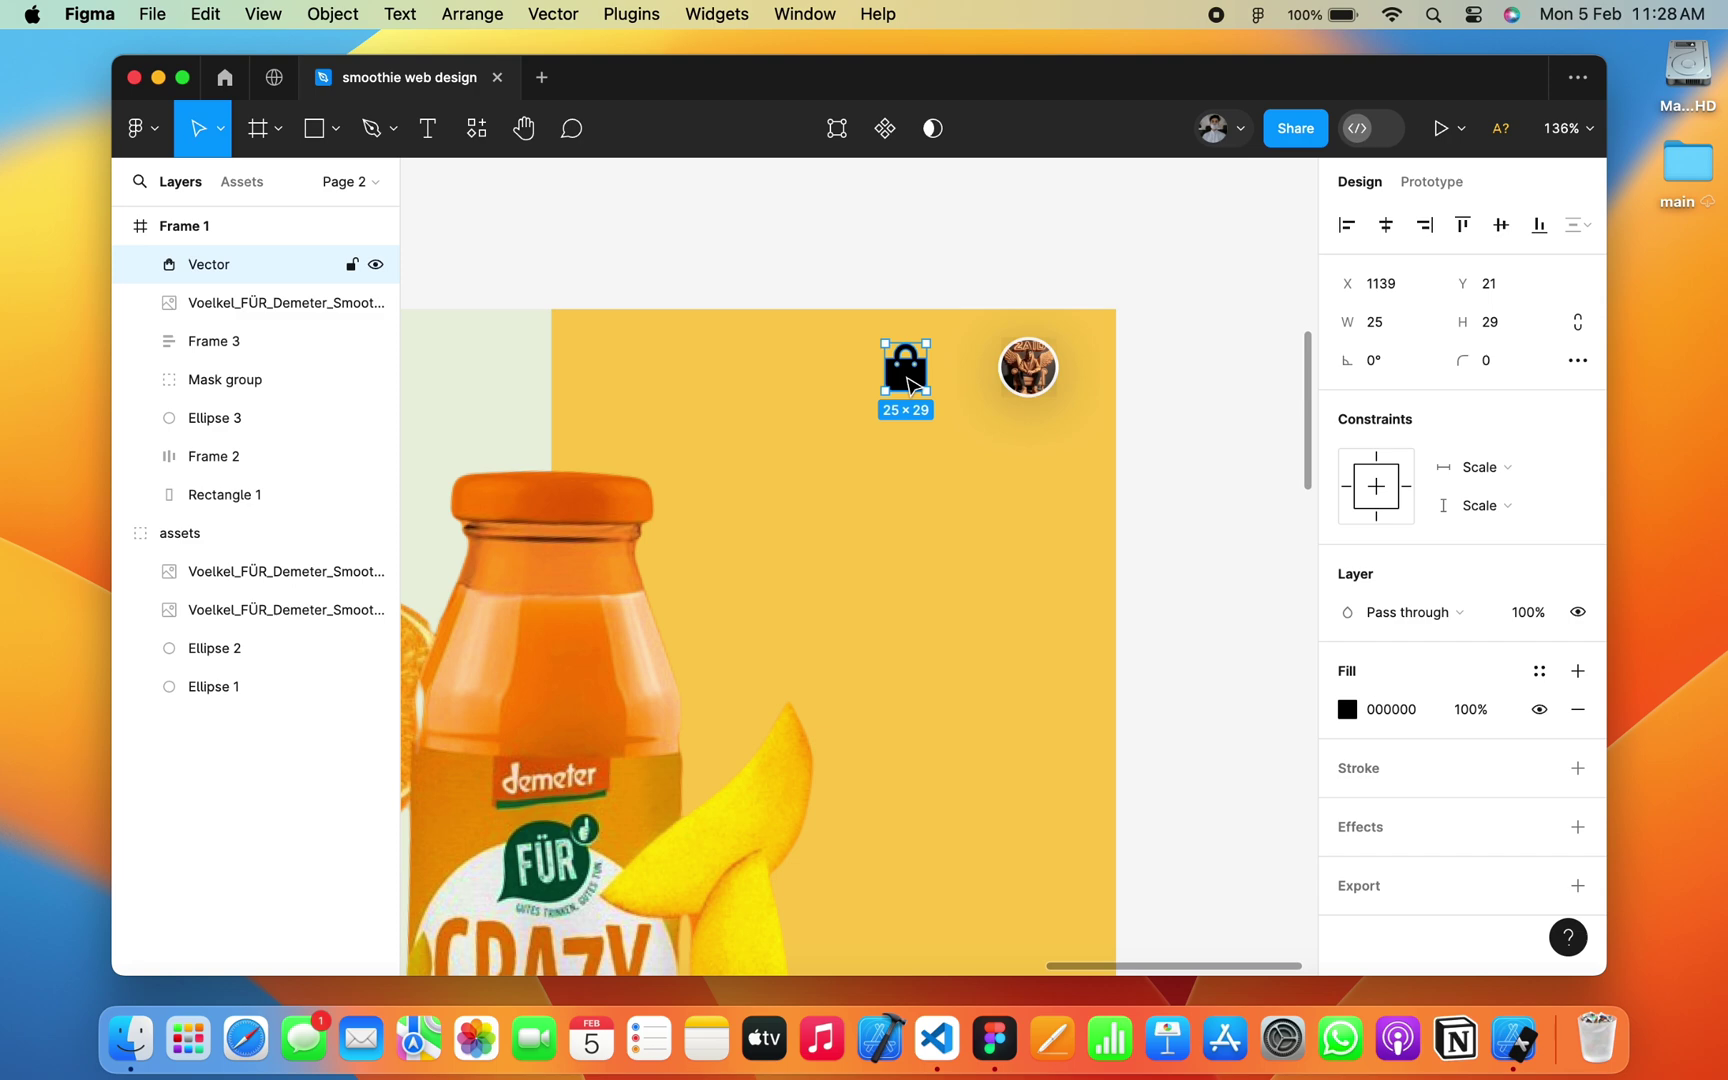
left_click(1028, 367, "shift")
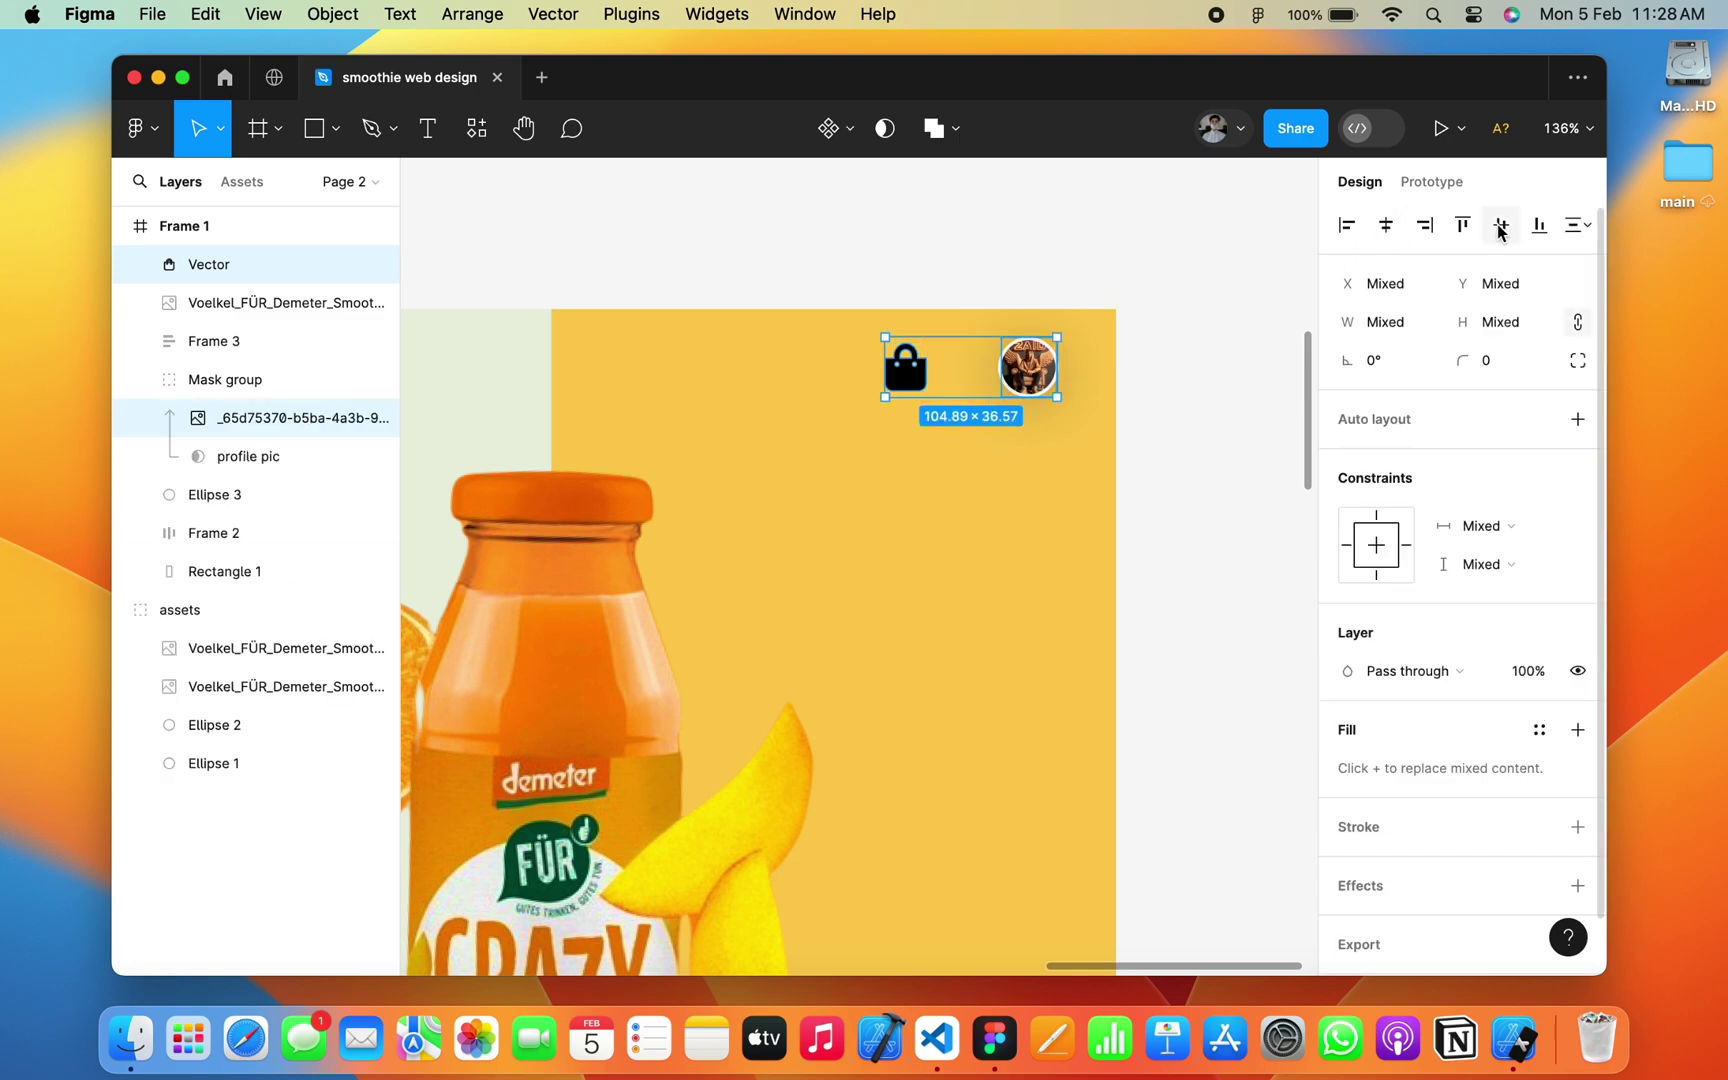
left_click(1155, 436)
left_click(1041, 448)
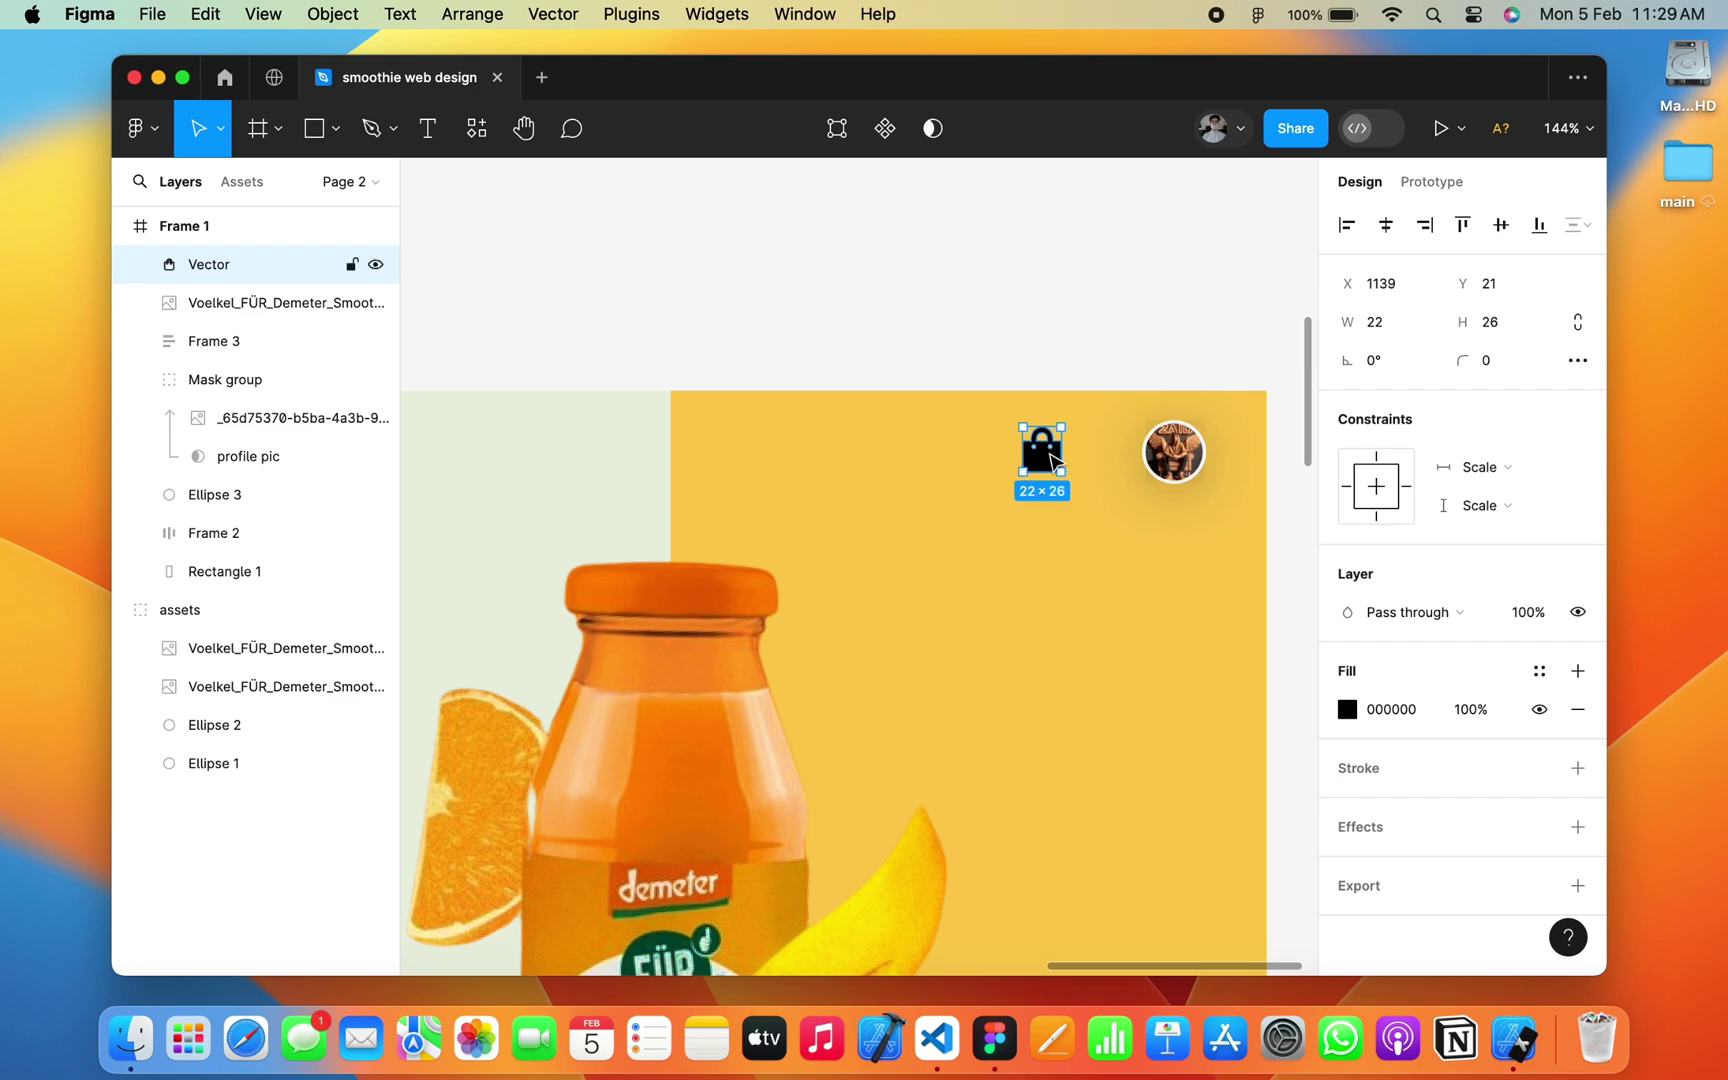
left_click(1174, 452, "shift")
left_click(1118, 377)
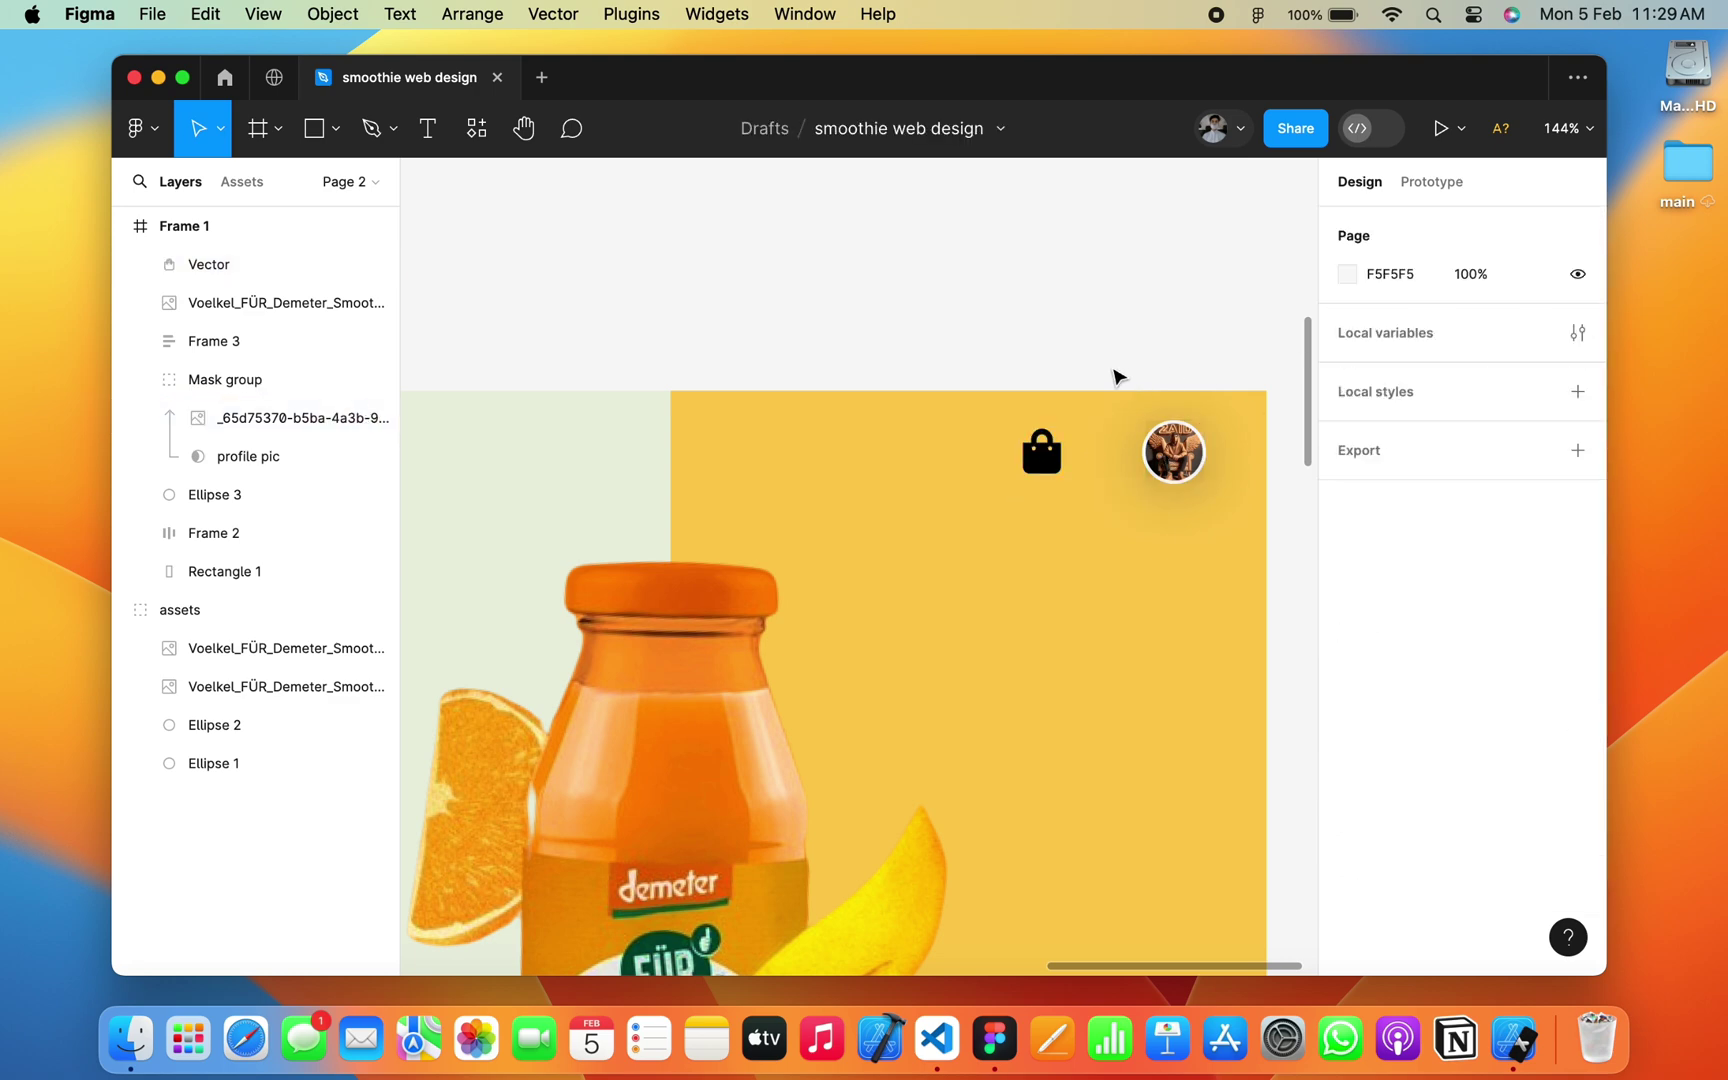
scroll(1118, 377, "right", 3)
scroll(1118, 377, "down", 5)
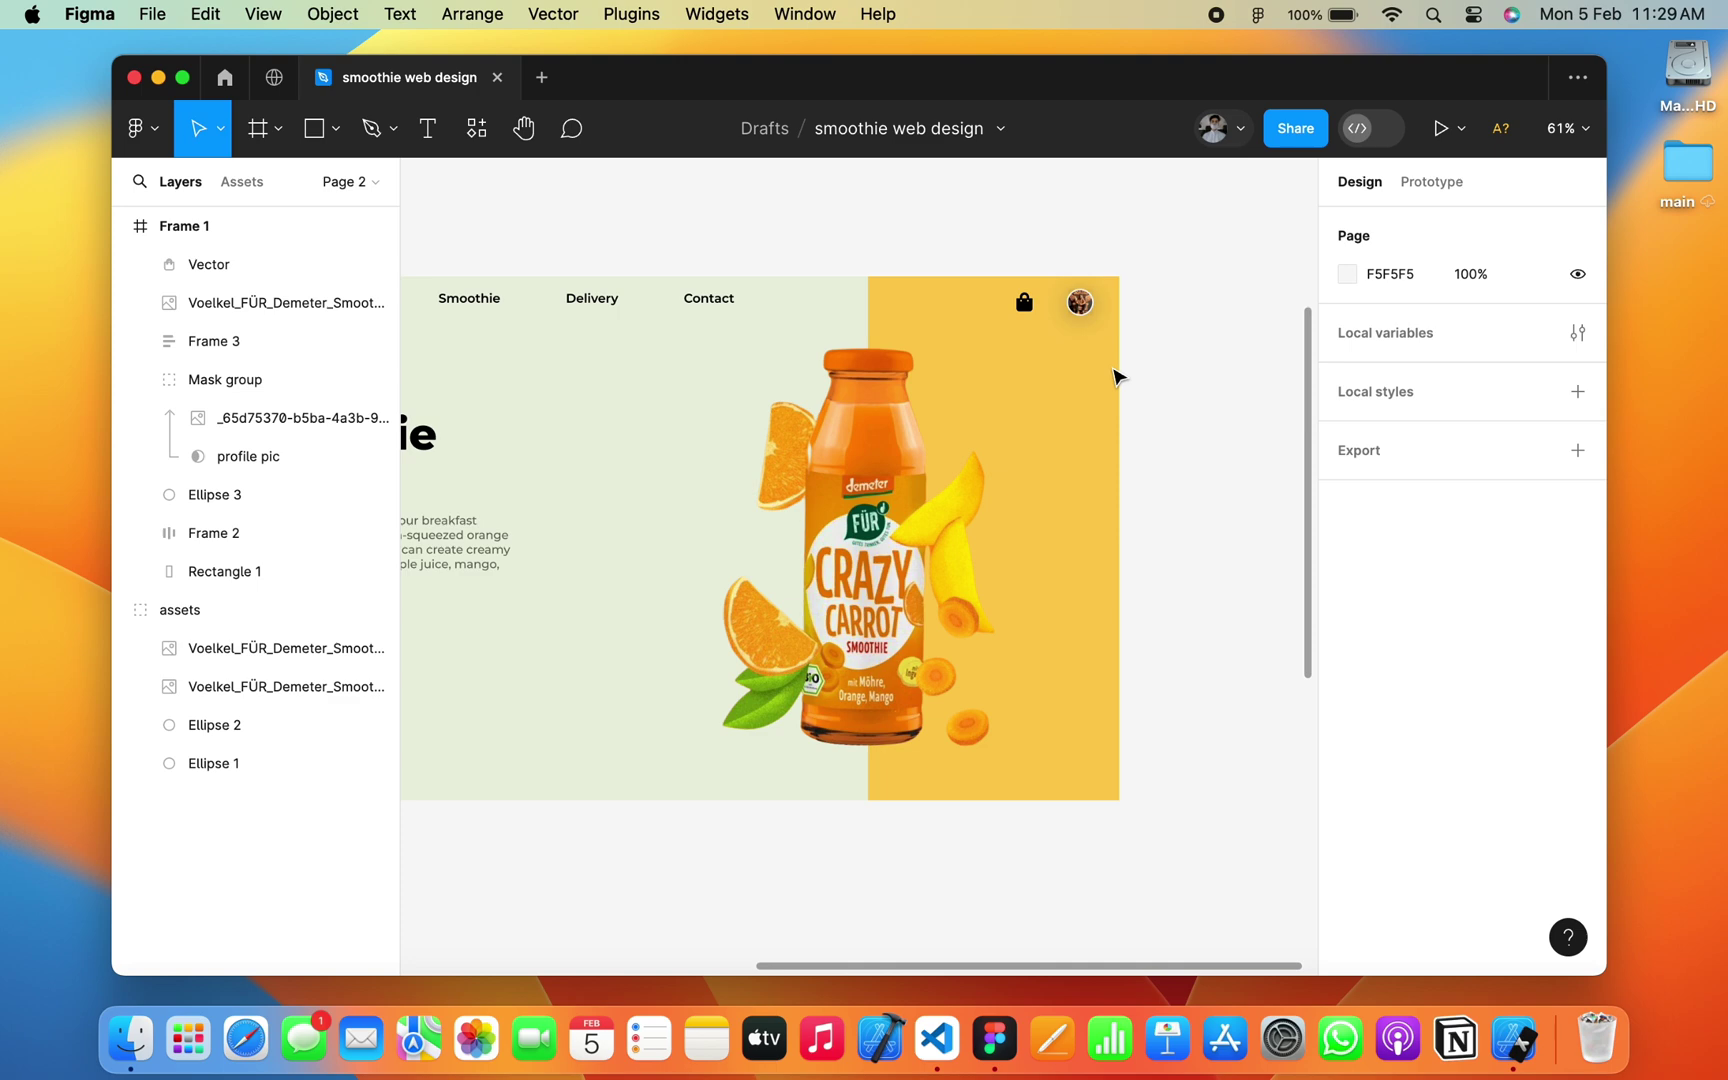
scroll(783, 494, "left", 3)
scroll(783, 494, "down", 1)
Step: Draw a 42×42 square left of the carrot bottle and fill it white (FFFFFF)
key("r")
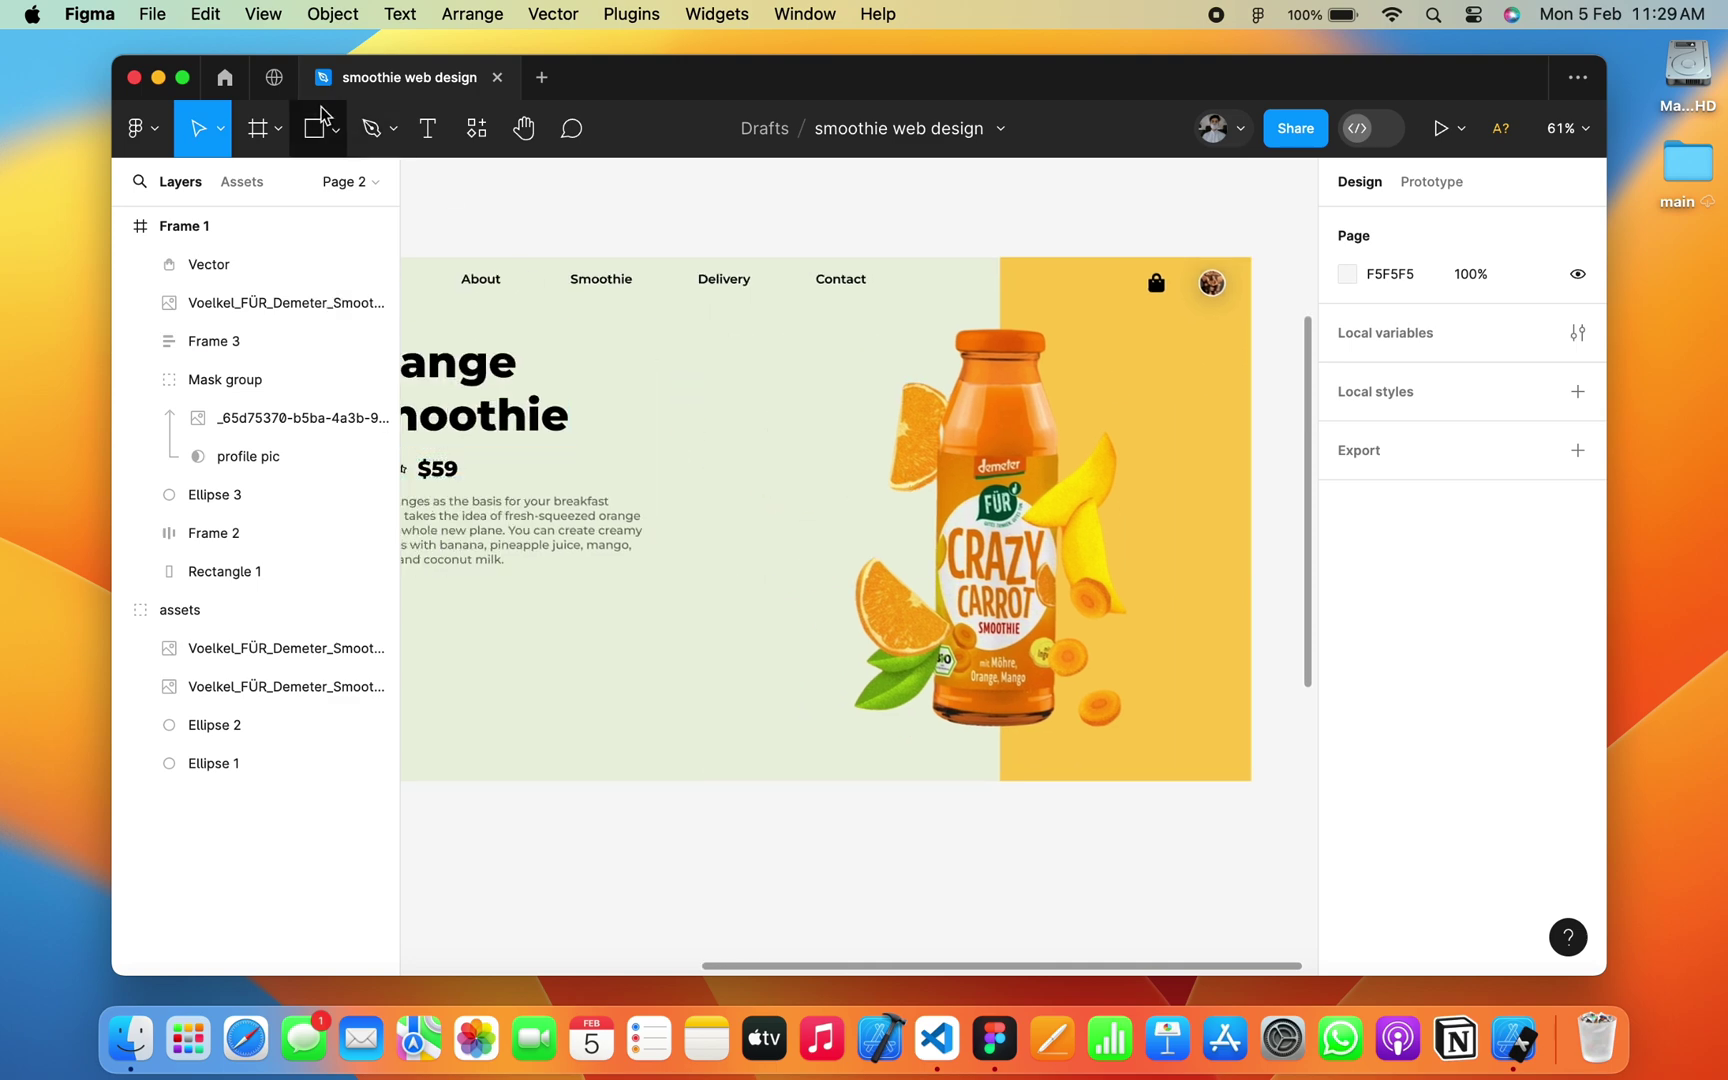
left_click_drag(784, 429, 818, 455)
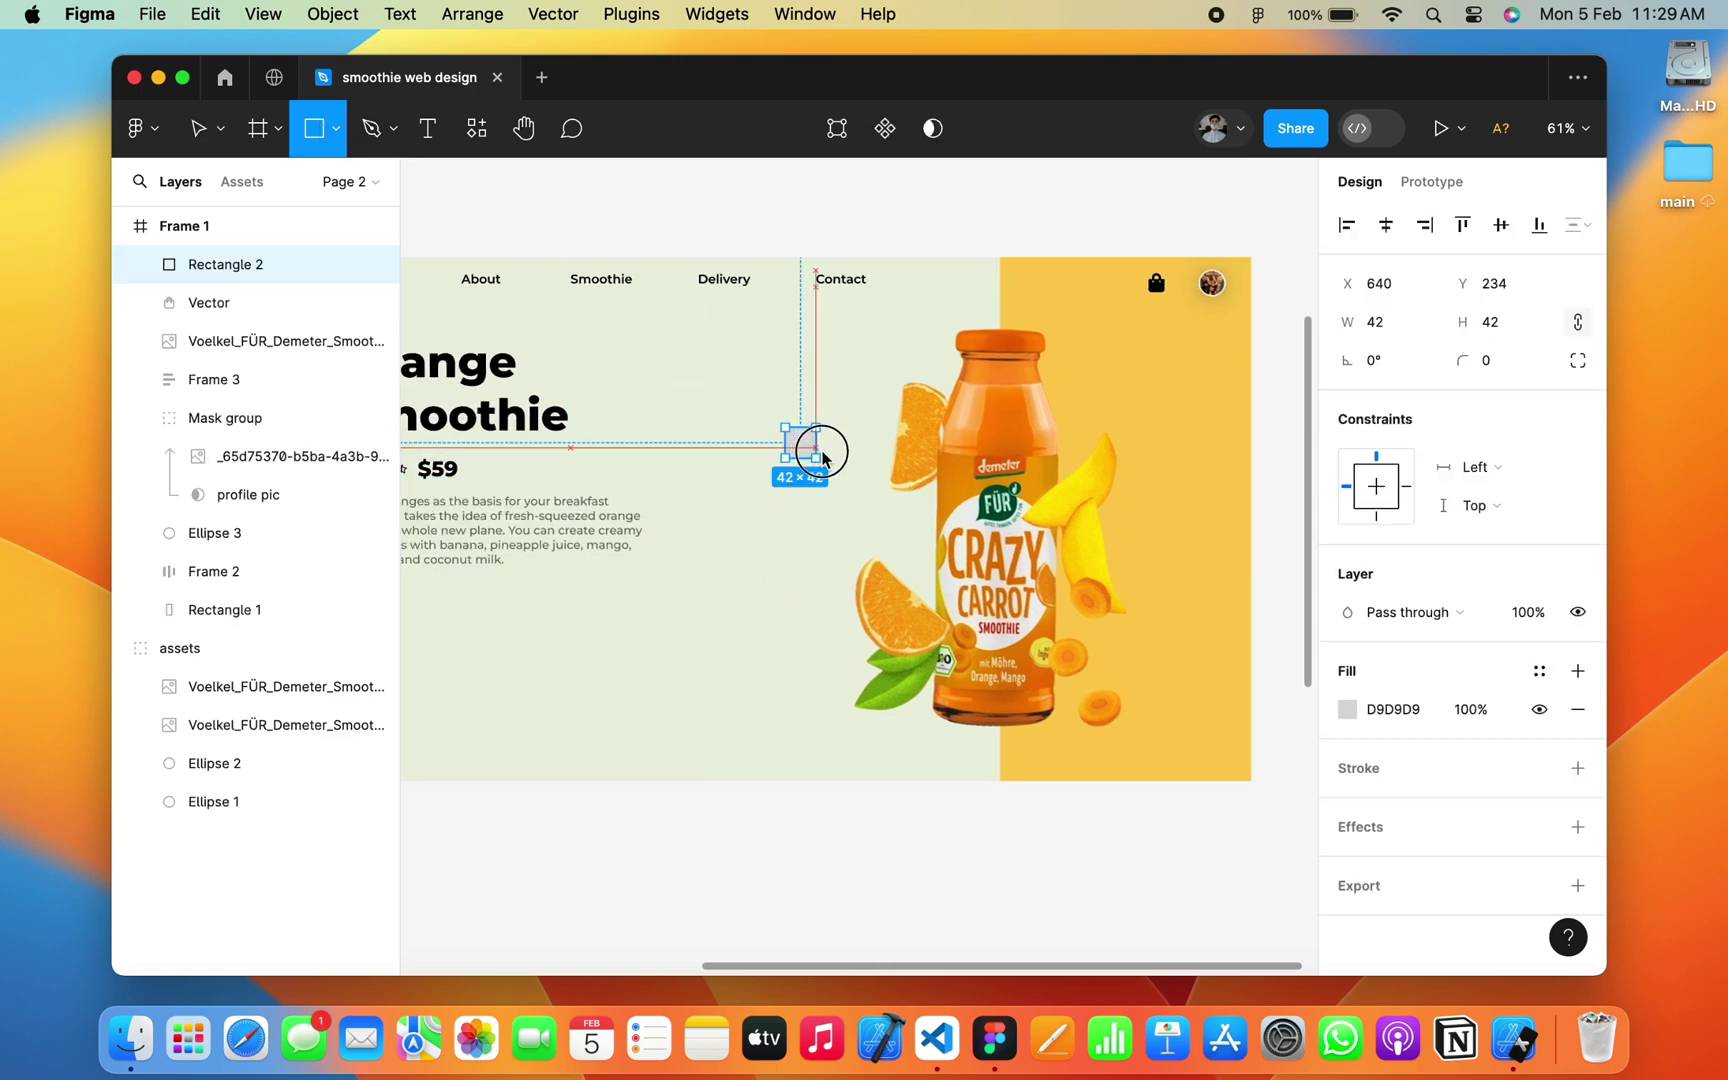
scroll(845, 462, "up", 2)
scroll(845, 462, "up", 3)
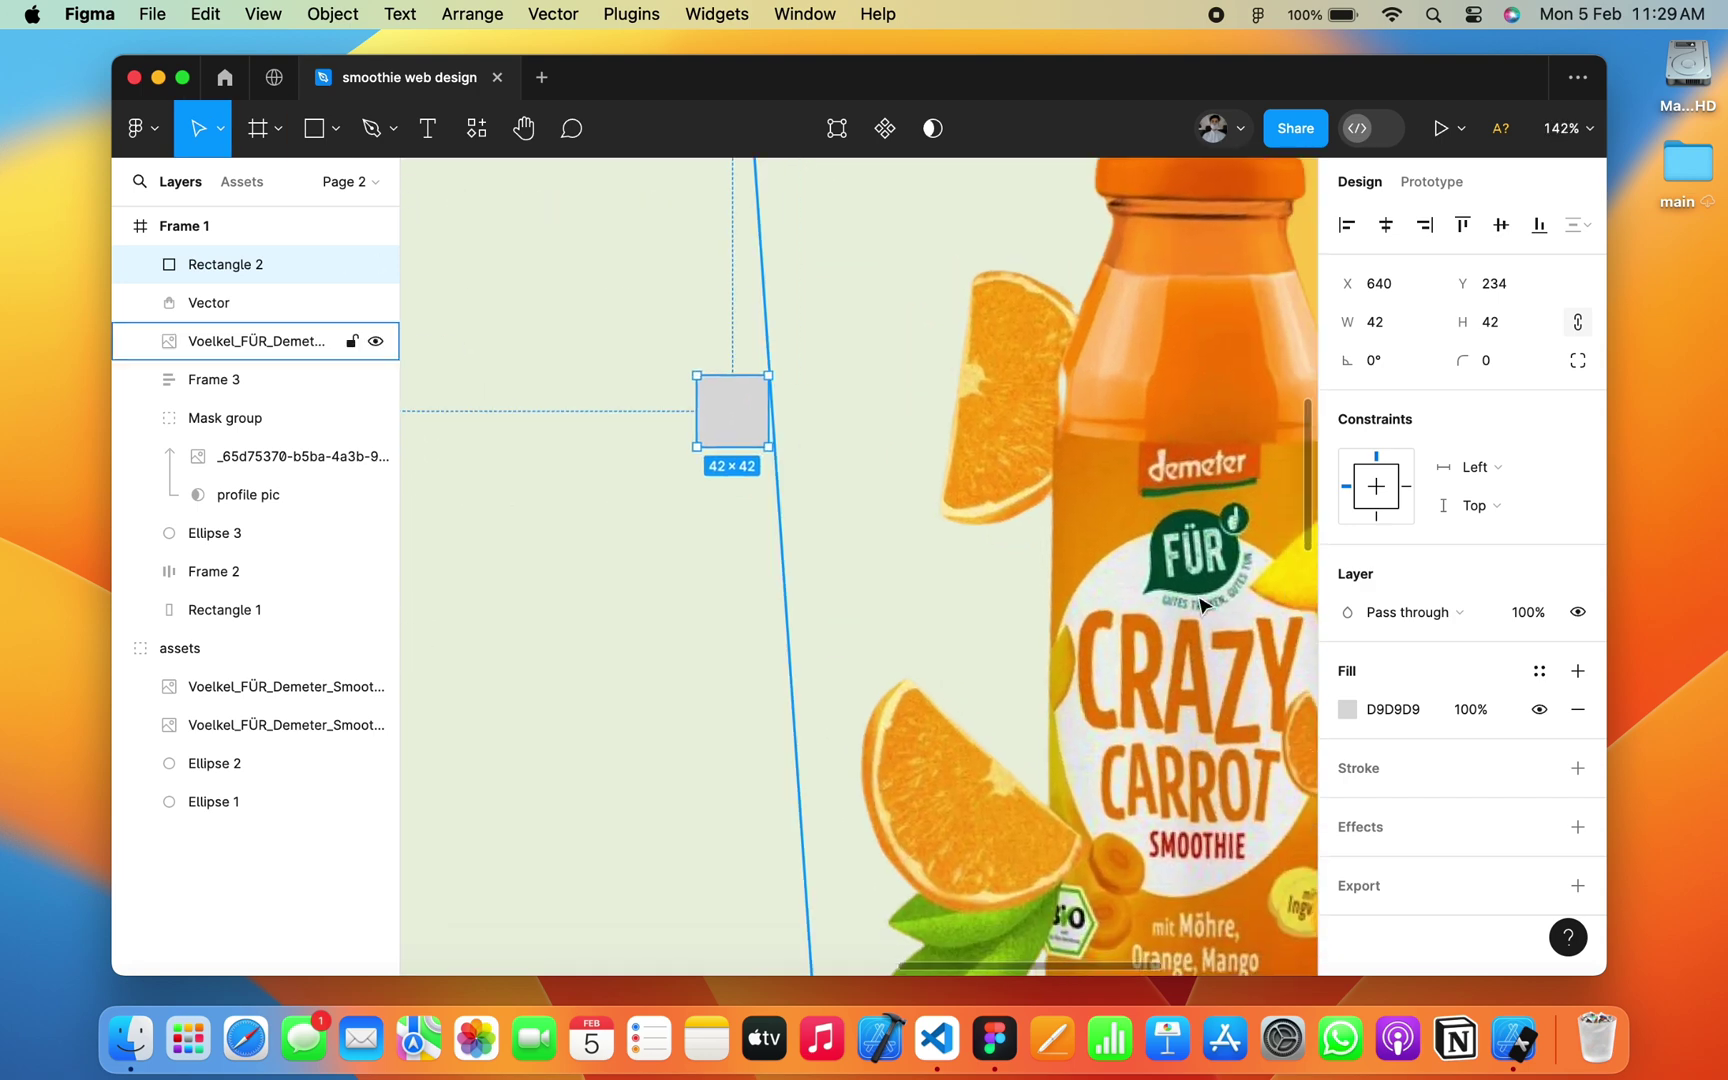
left_click(1347, 709)
left_click_drag(1084, 513, 1031, 355)
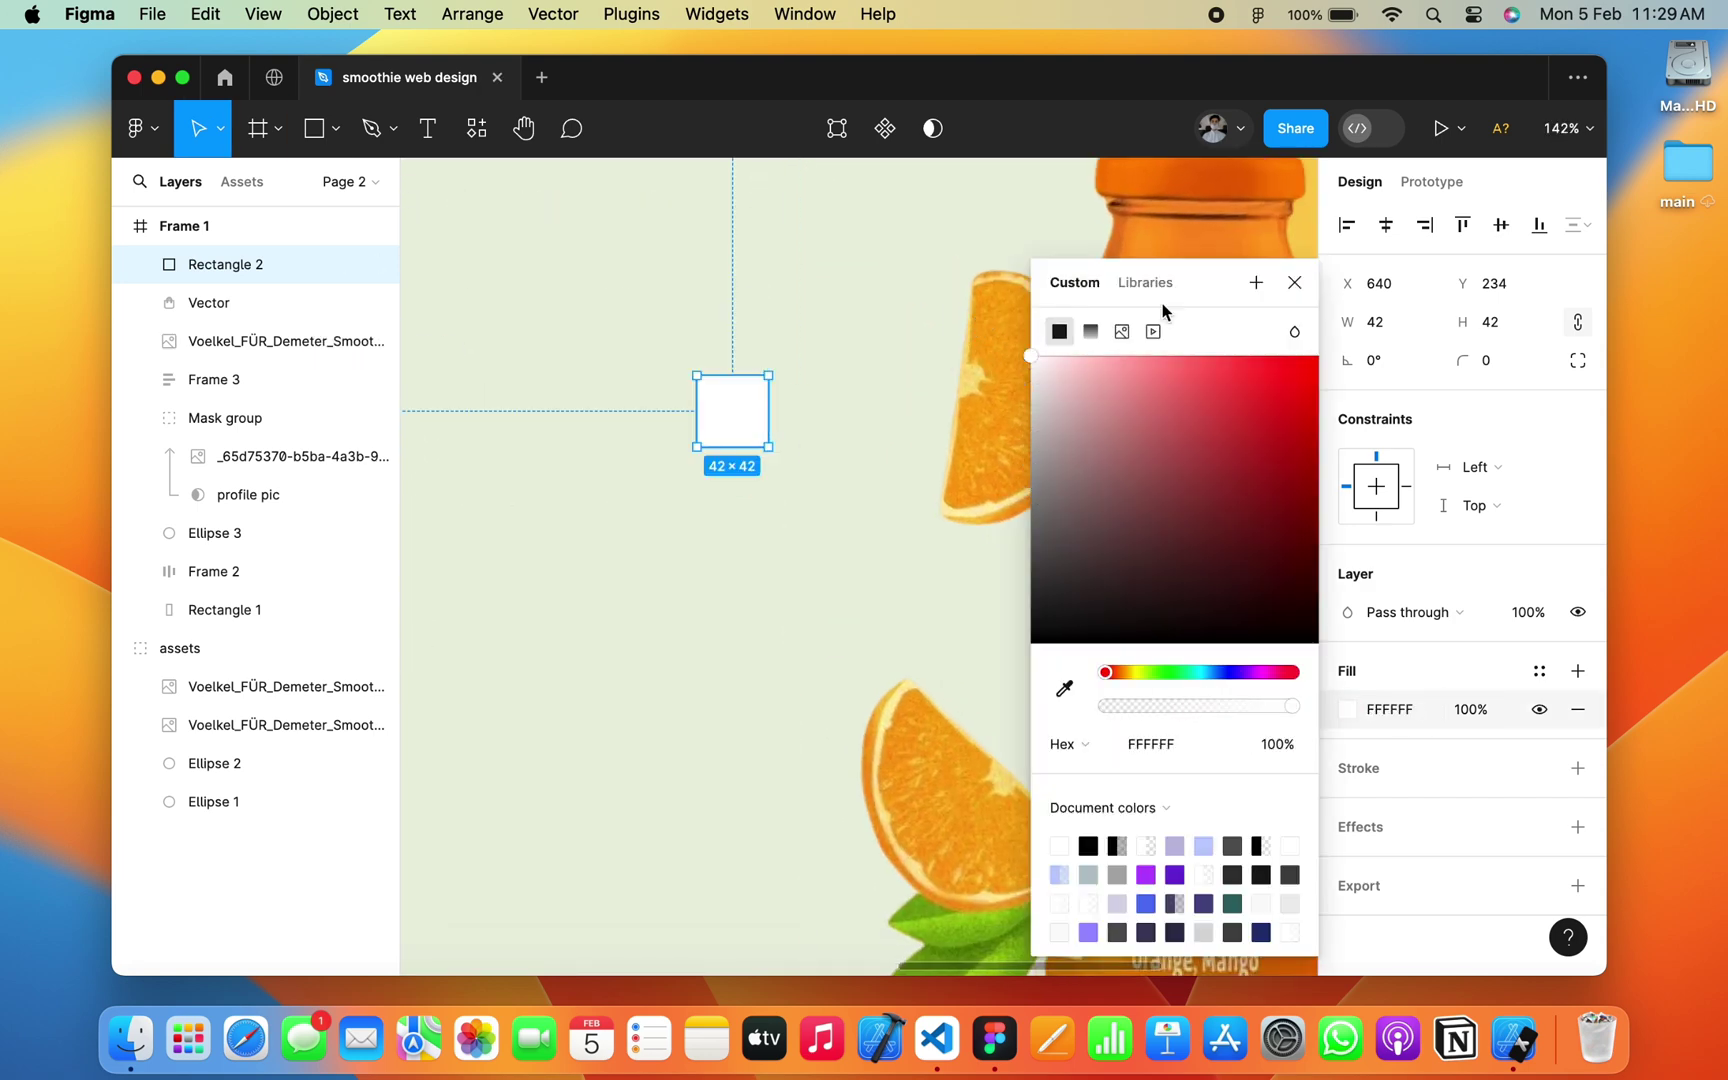
left_click(1290, 284)
Step: Set the square's corner radius to 14
left_click(1505, 360)
type("6")
key("Return")
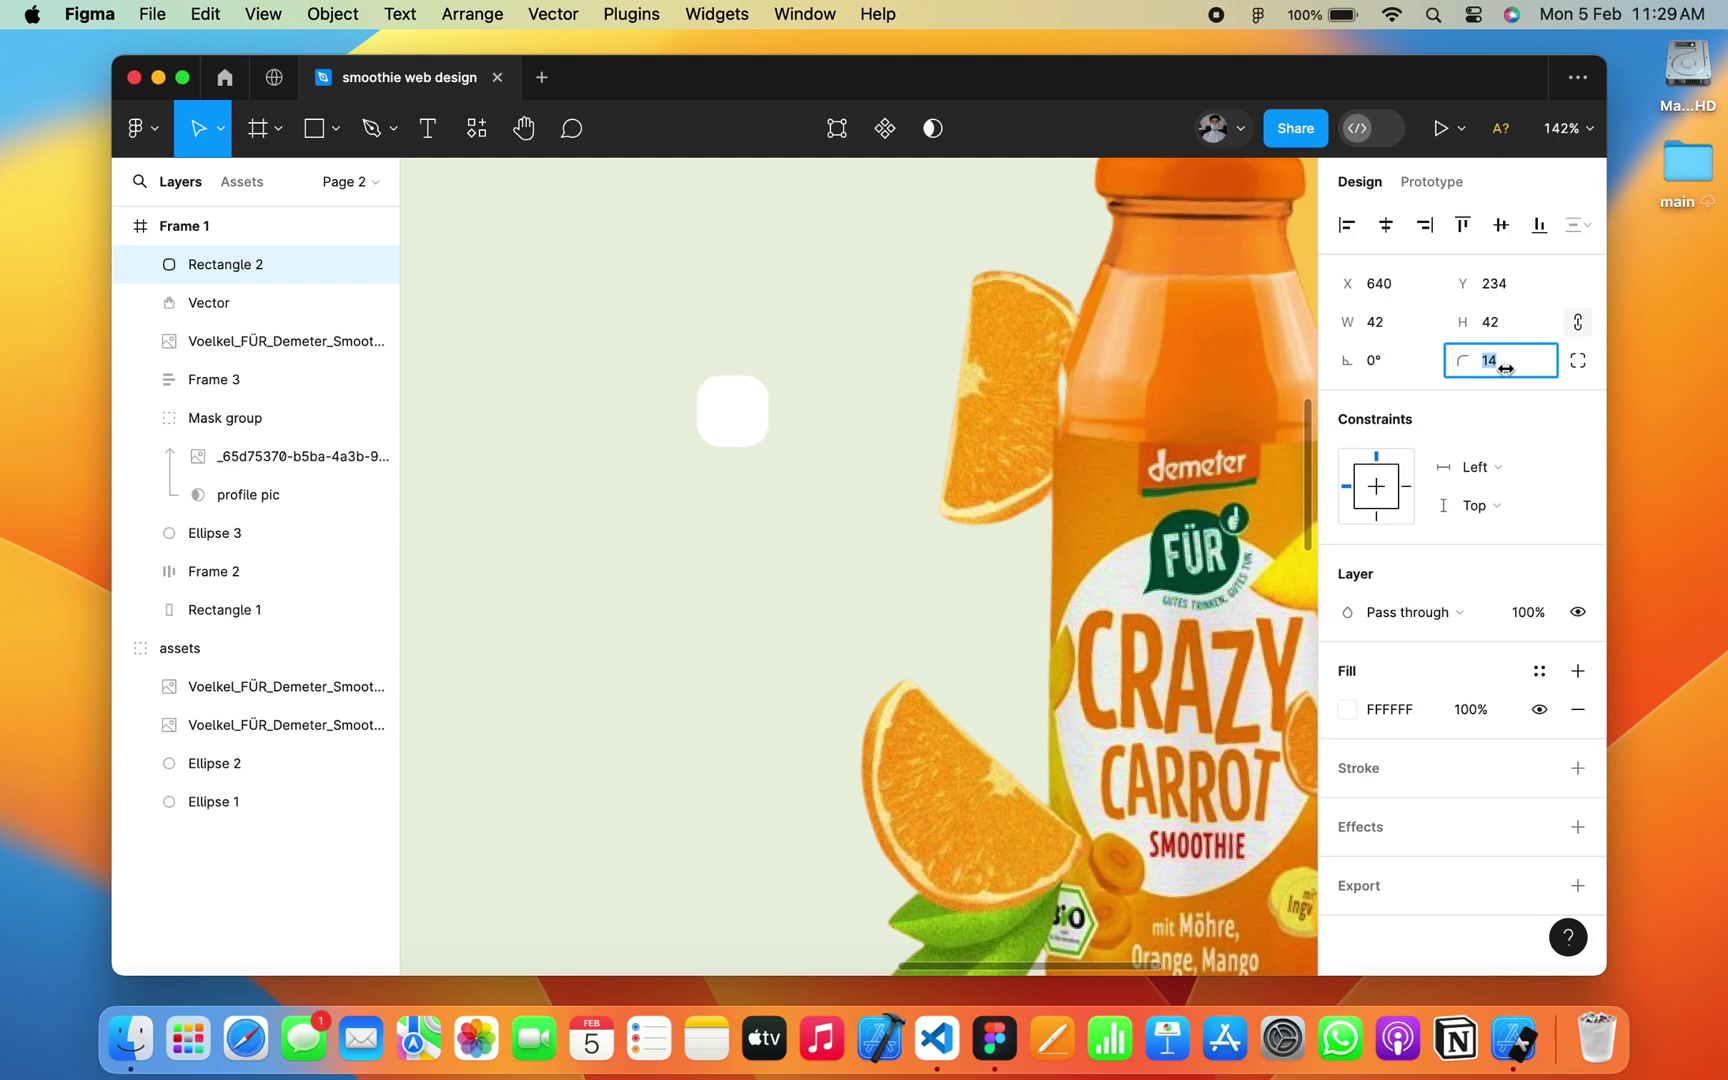
key("Return")
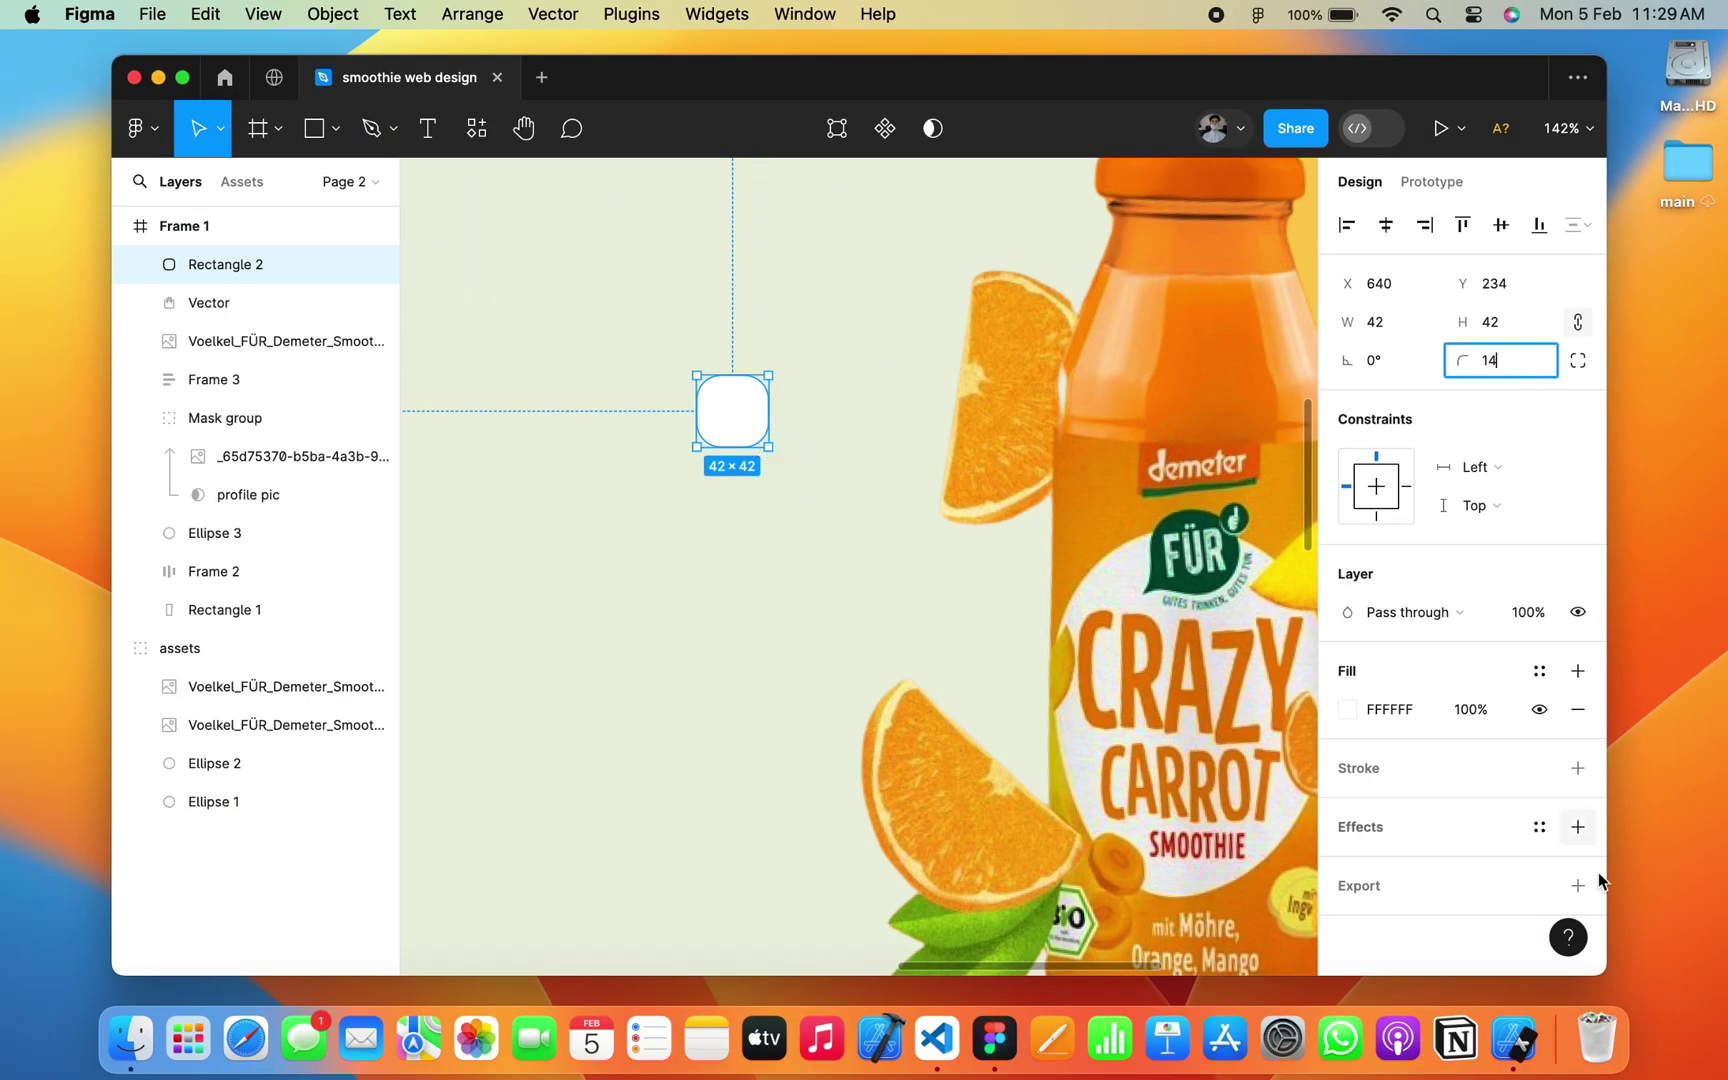
Step: Add a Drop shadow to the white square and adjust its blur and offset
left_click(1577, 828)
left_click(1347, 826)
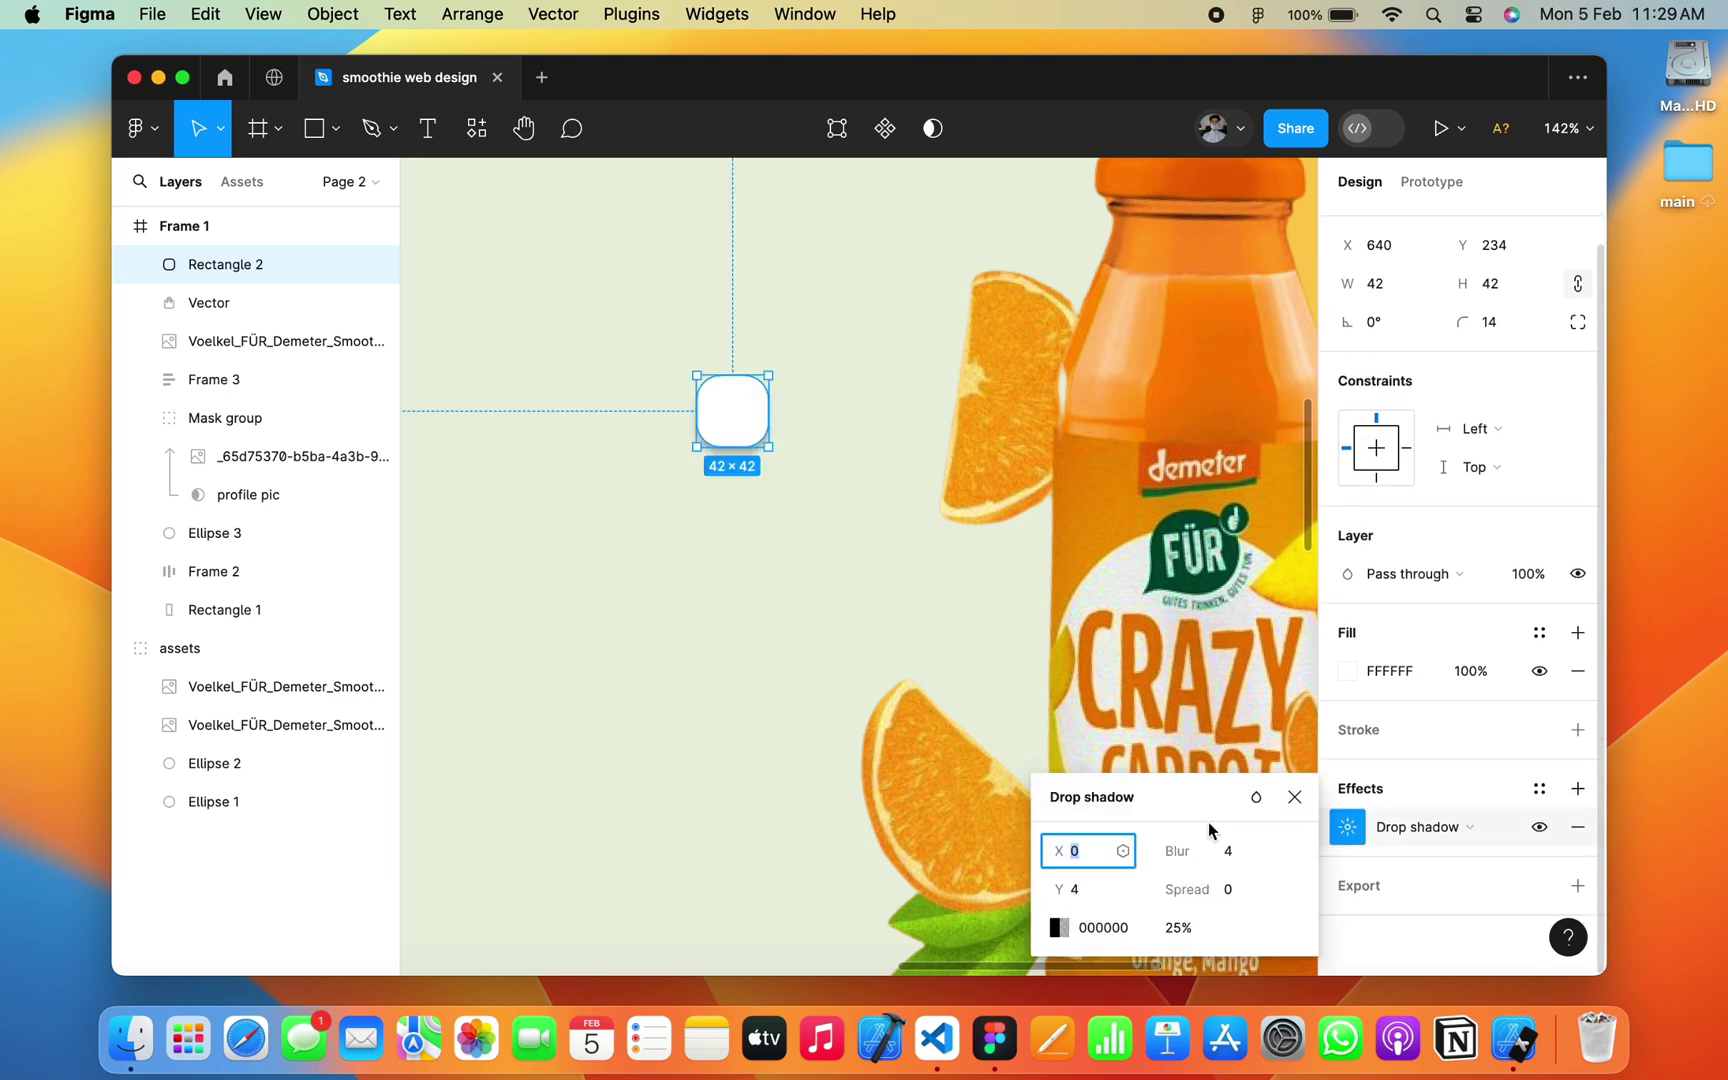
left_click(1229, 851)
type("13.8")
key("Return")
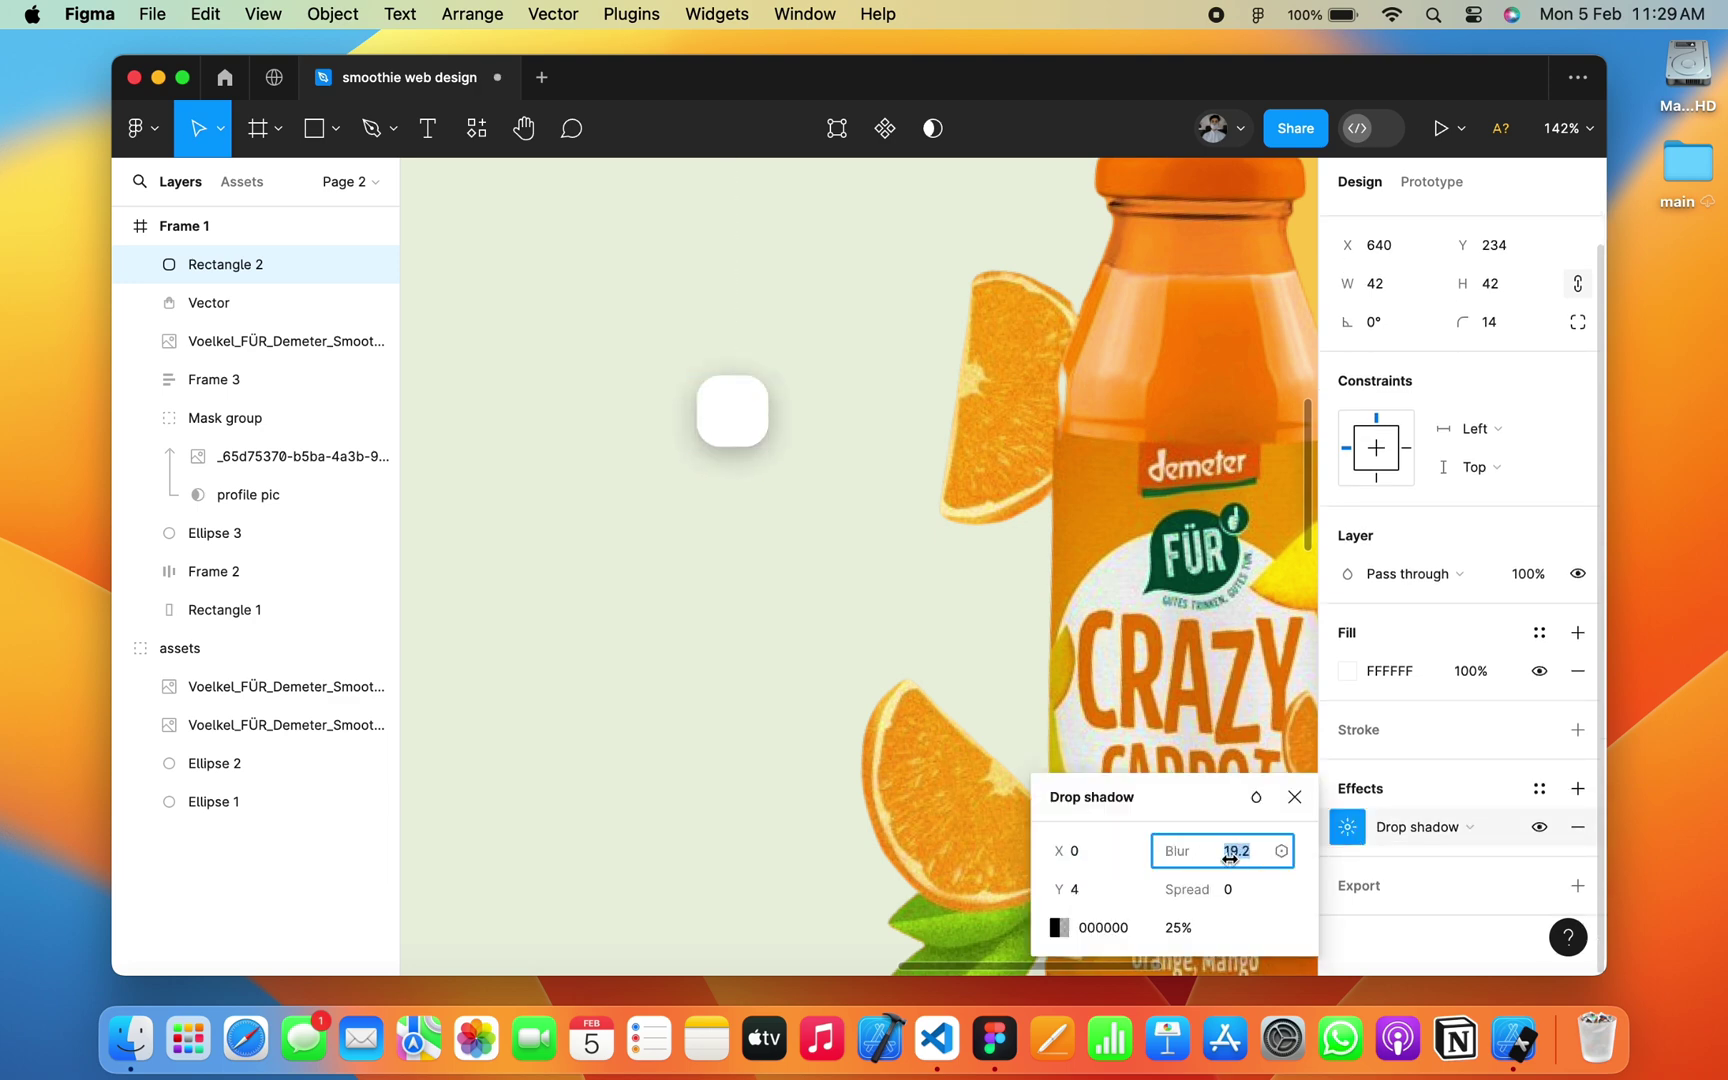
mouse_move(1092, 851)
left_mouse_down()
mouse_move(1090, 893)
mouse_move(1077, 888)
left_mouse_up()
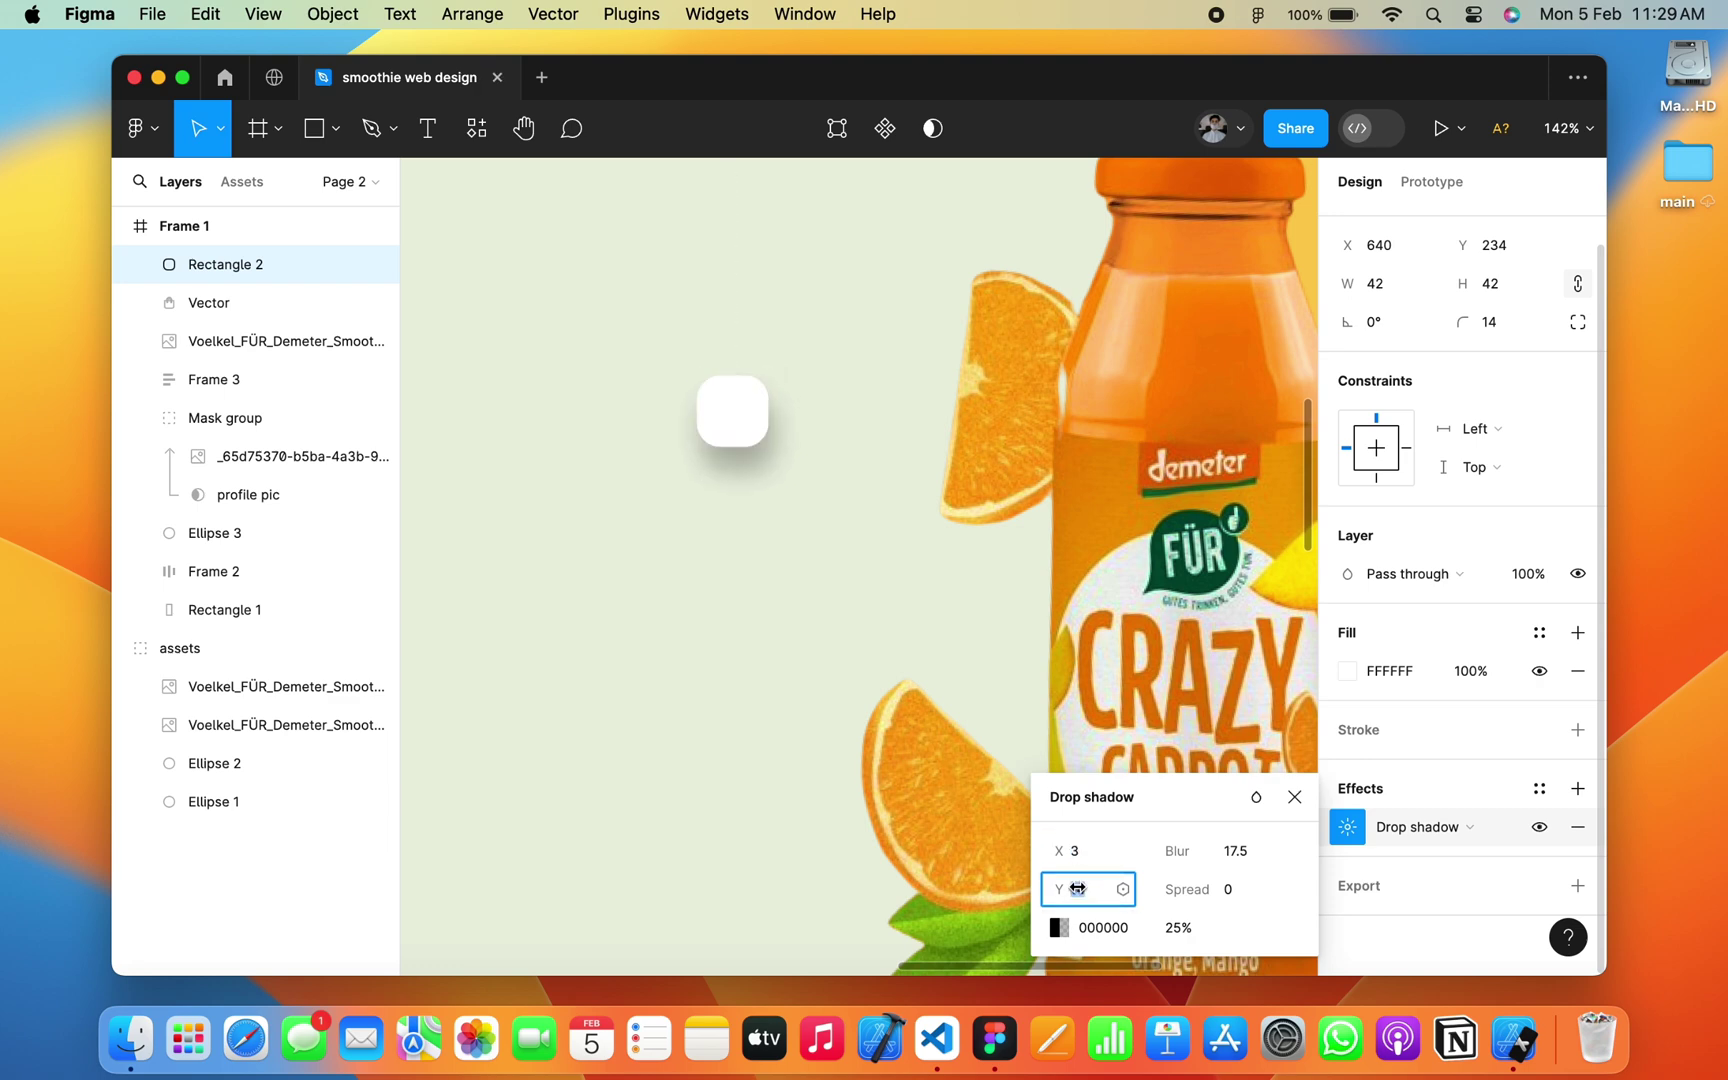
scroll(810, 675, "up", 5)
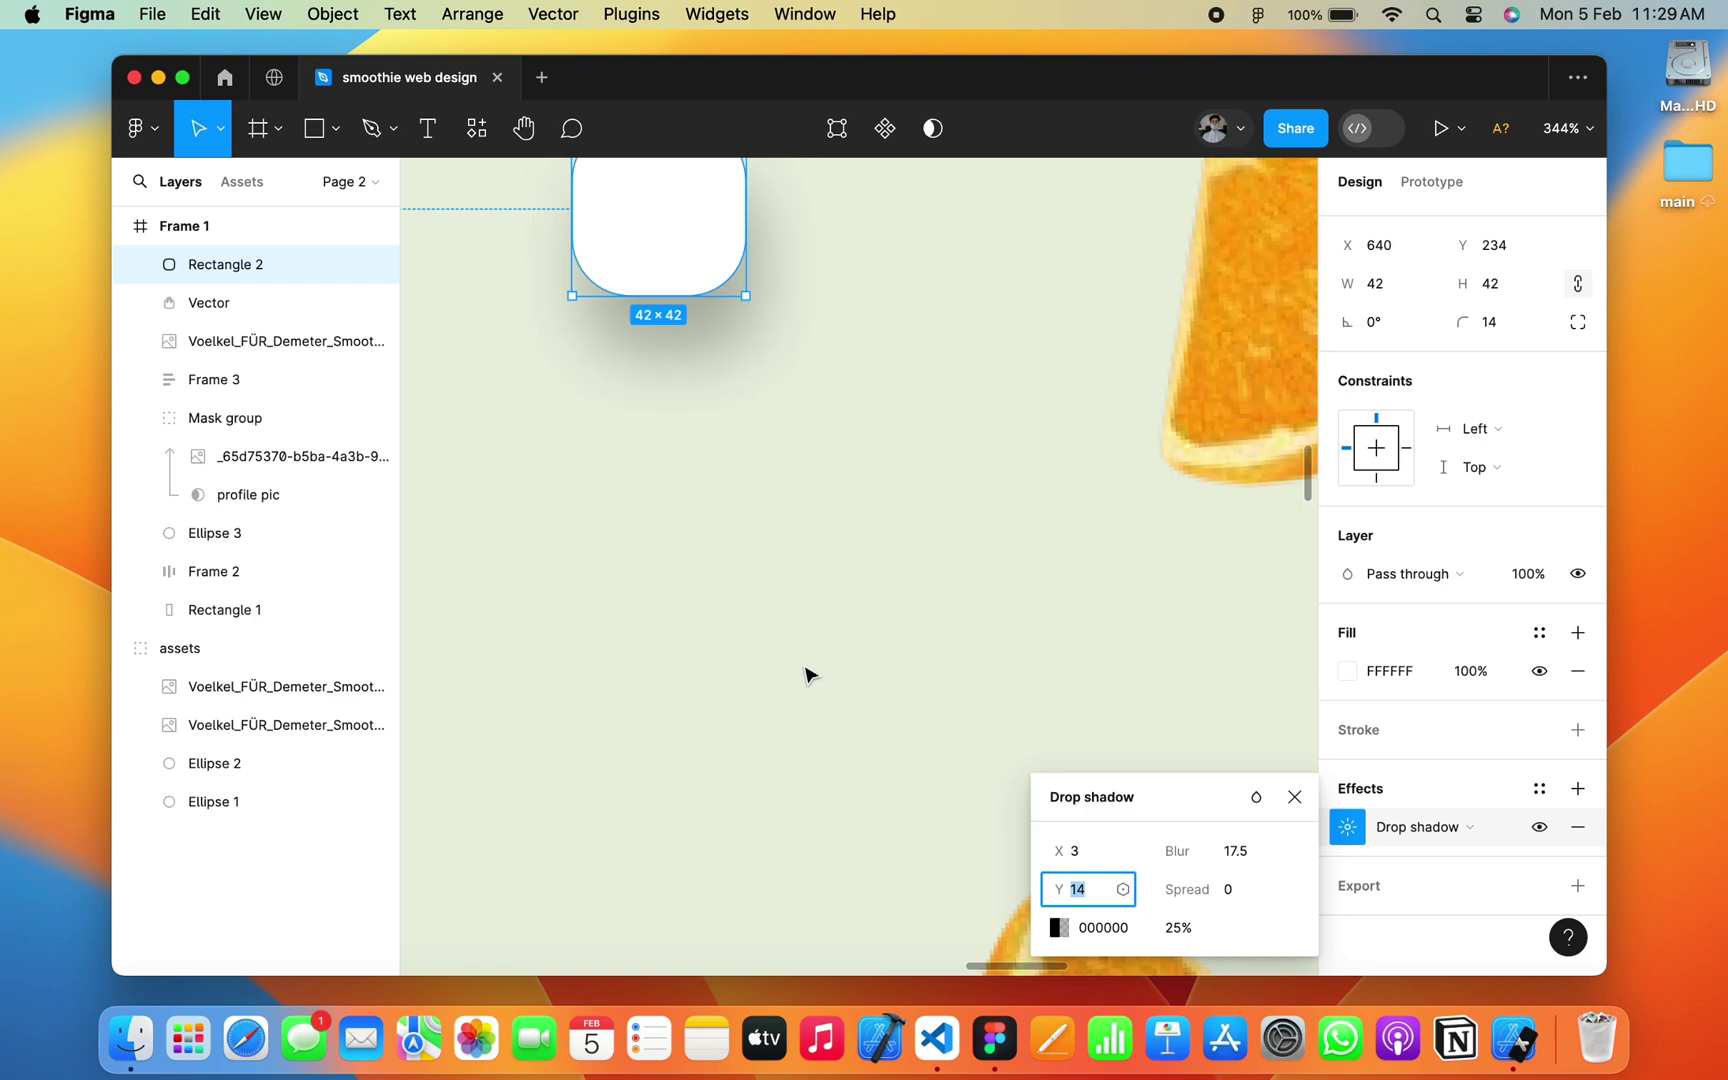
left_click(1248, 852)
left_click(1311, 791)
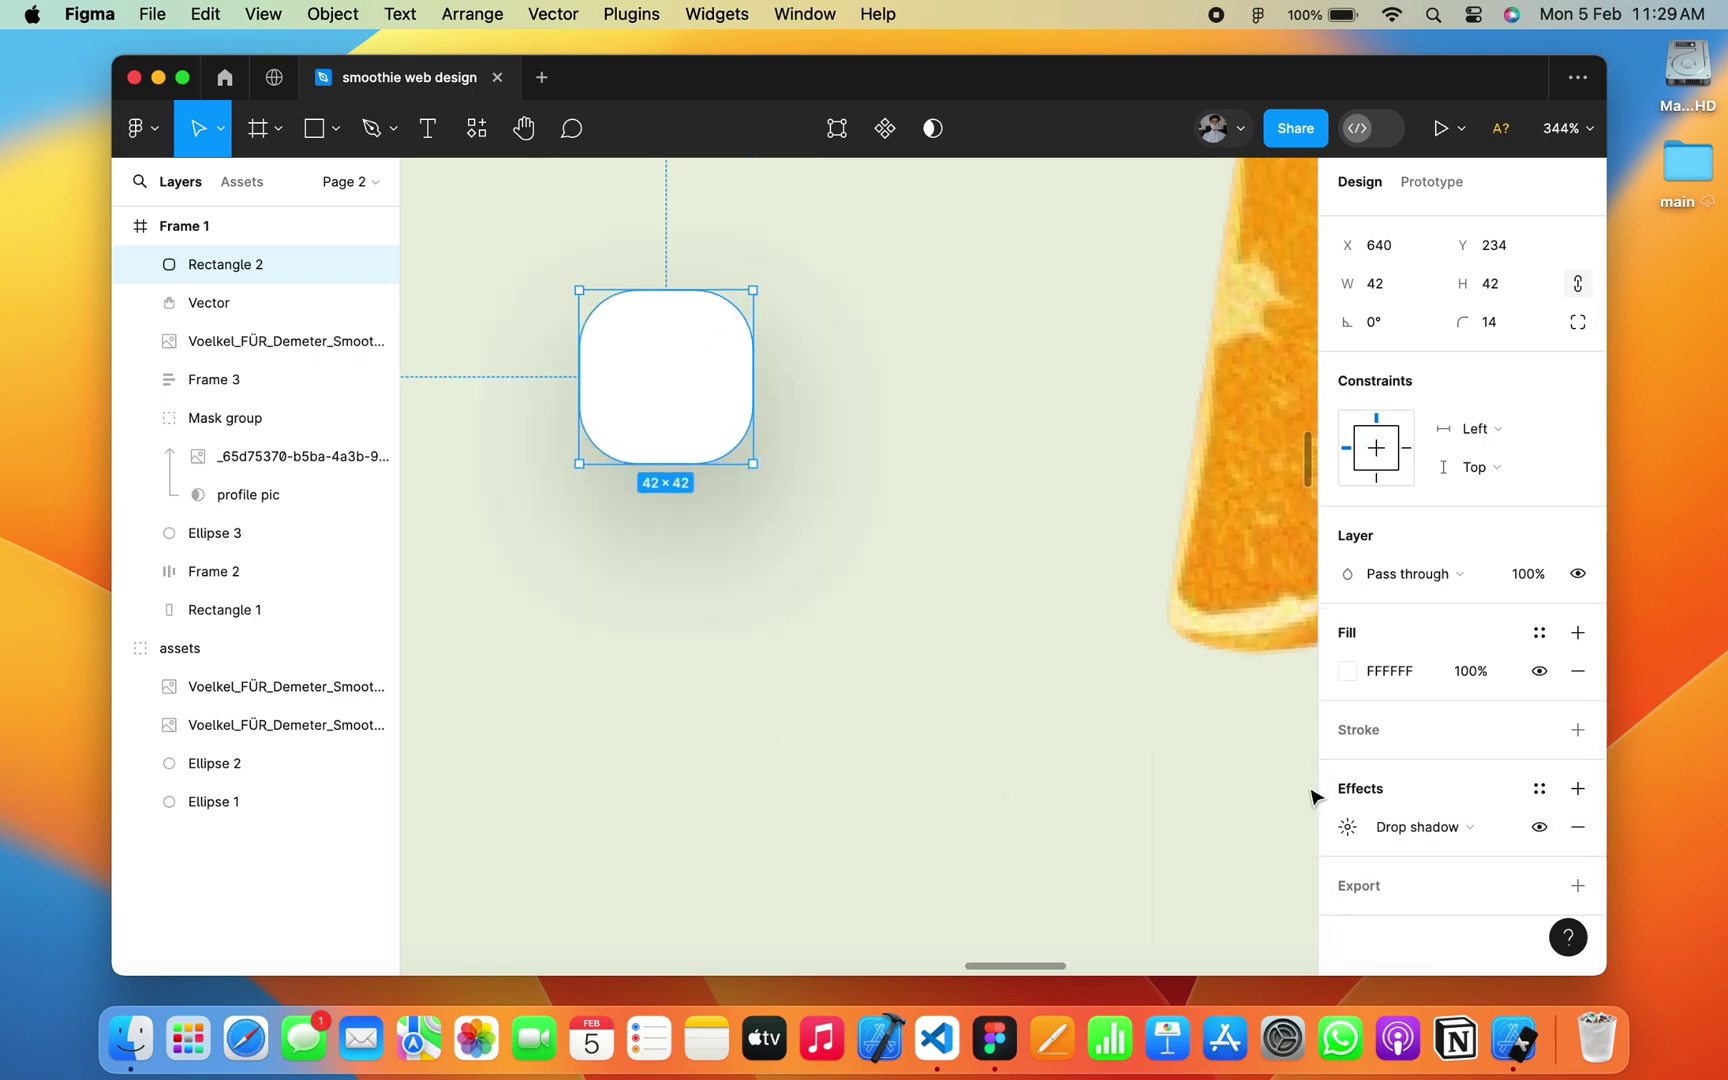
Step: Lock the carrot bottle image layer in place
left_click(879, 536)
scroll(870, 540, "down", 3)
scroll(800, 420, "down", 5)
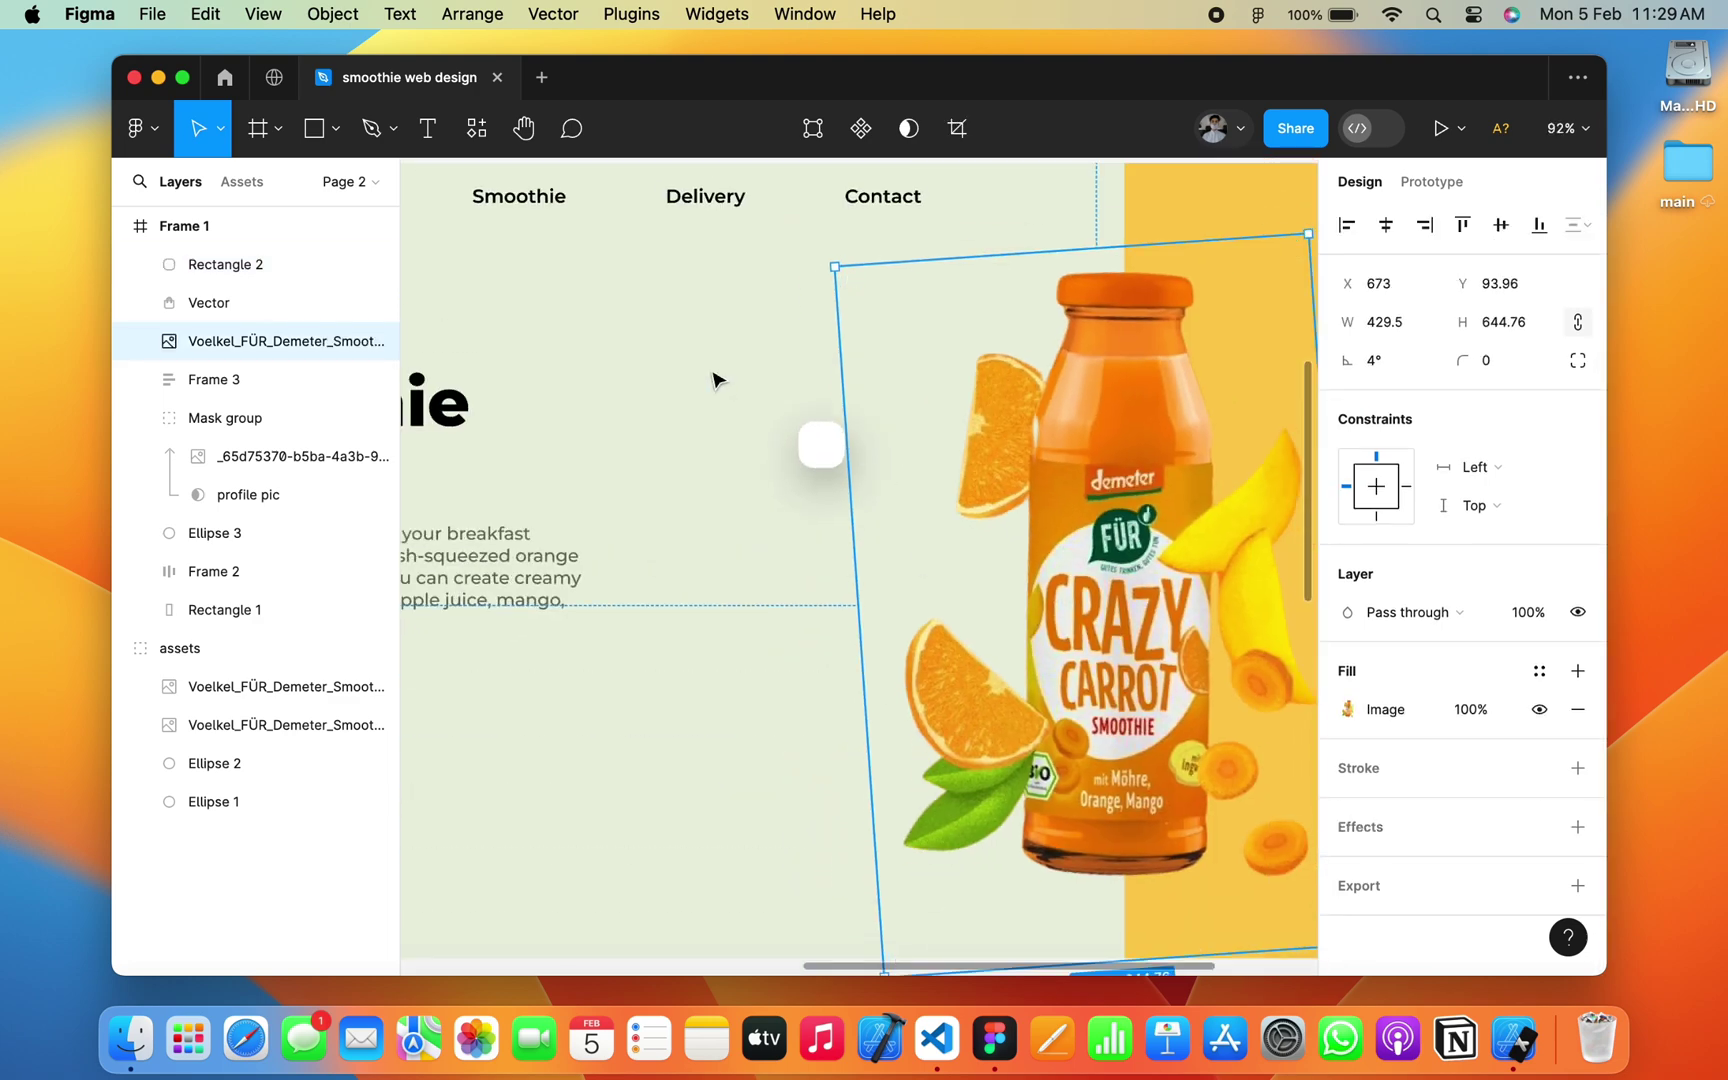
scroll(740, 392, "up", 2)
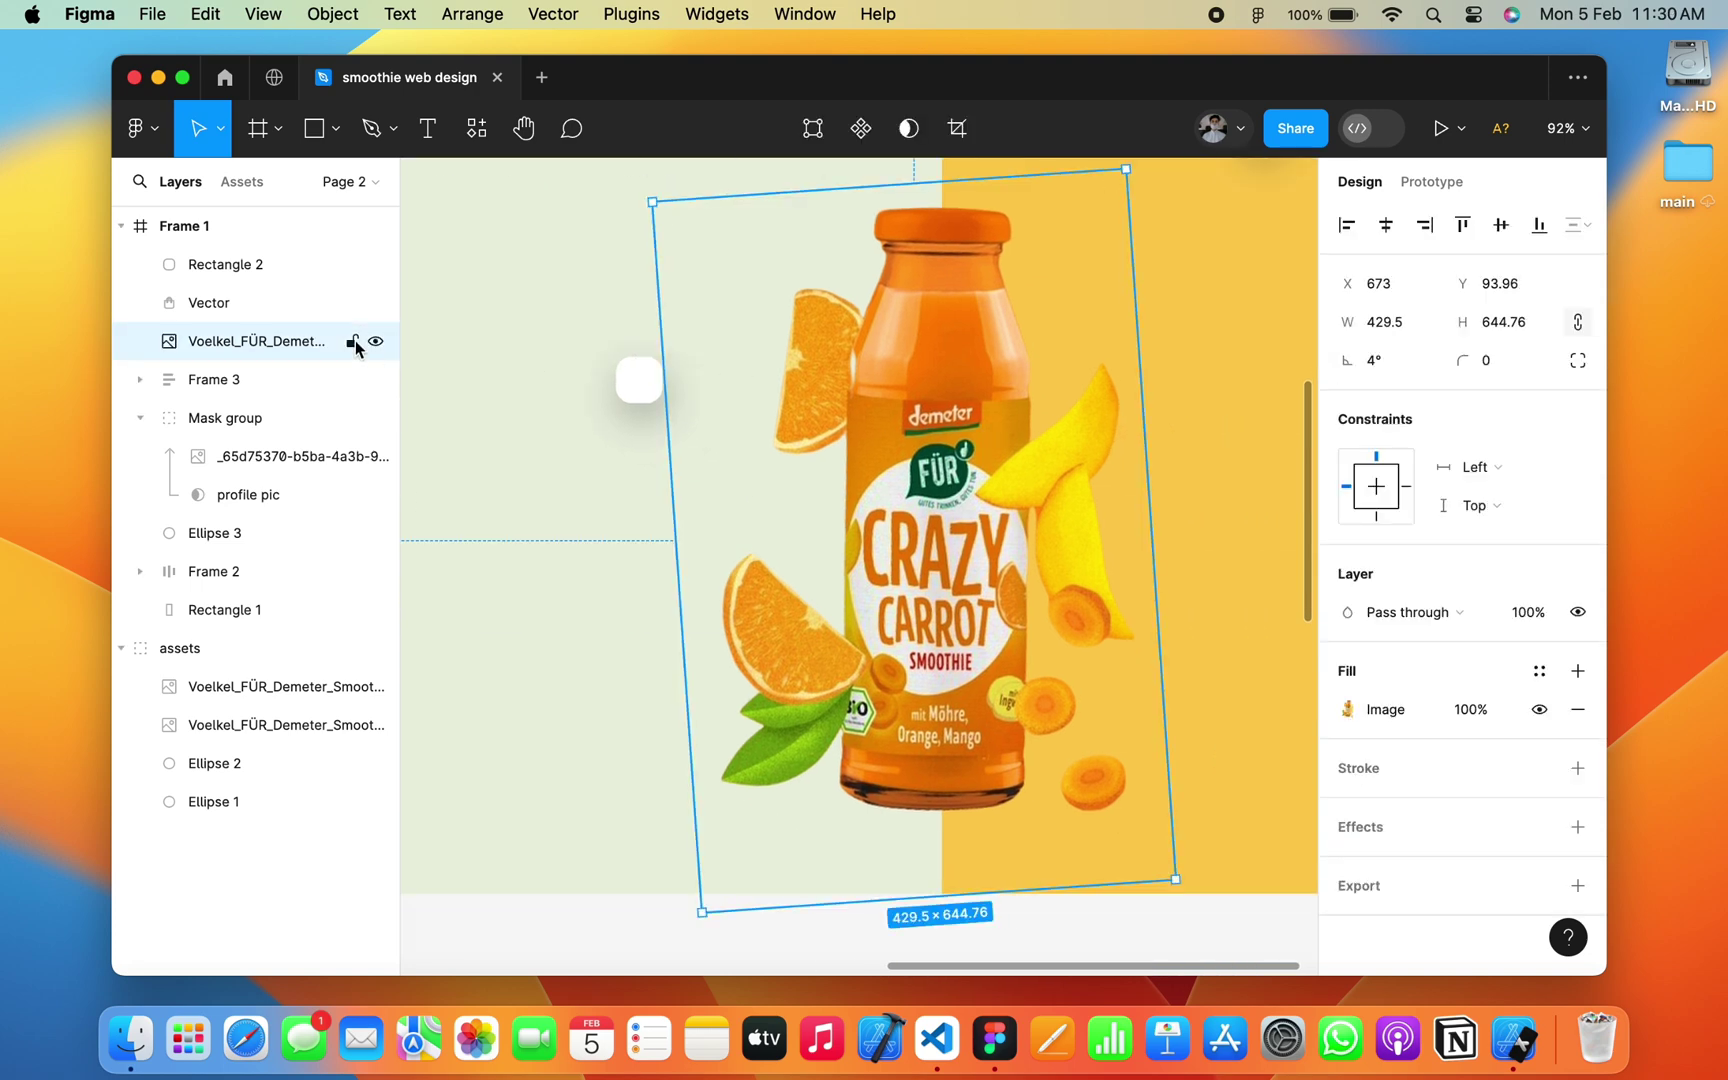
left_click(353, 342)
Step: Fine-tune the square's shadow blur to a soft, wide spread
left_click(639, 380)
left_click(1340, 866)
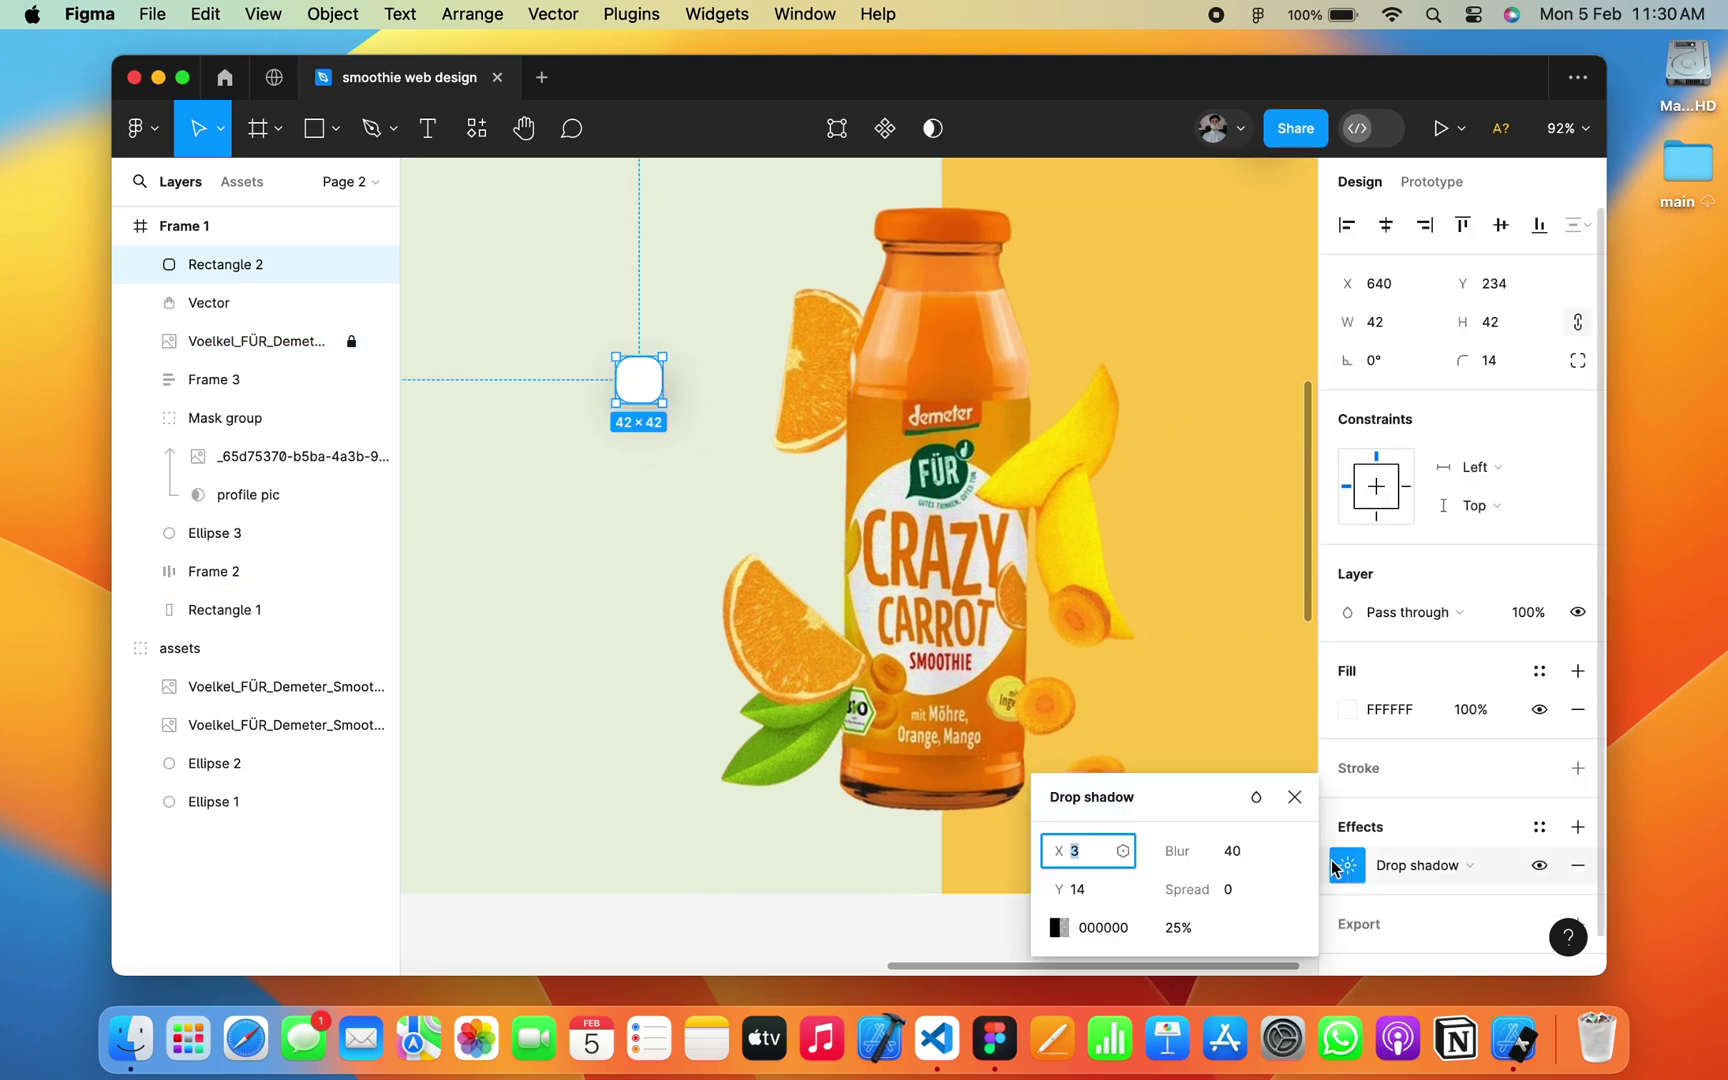
left_click_drag(1232, 858, 1248, 860)
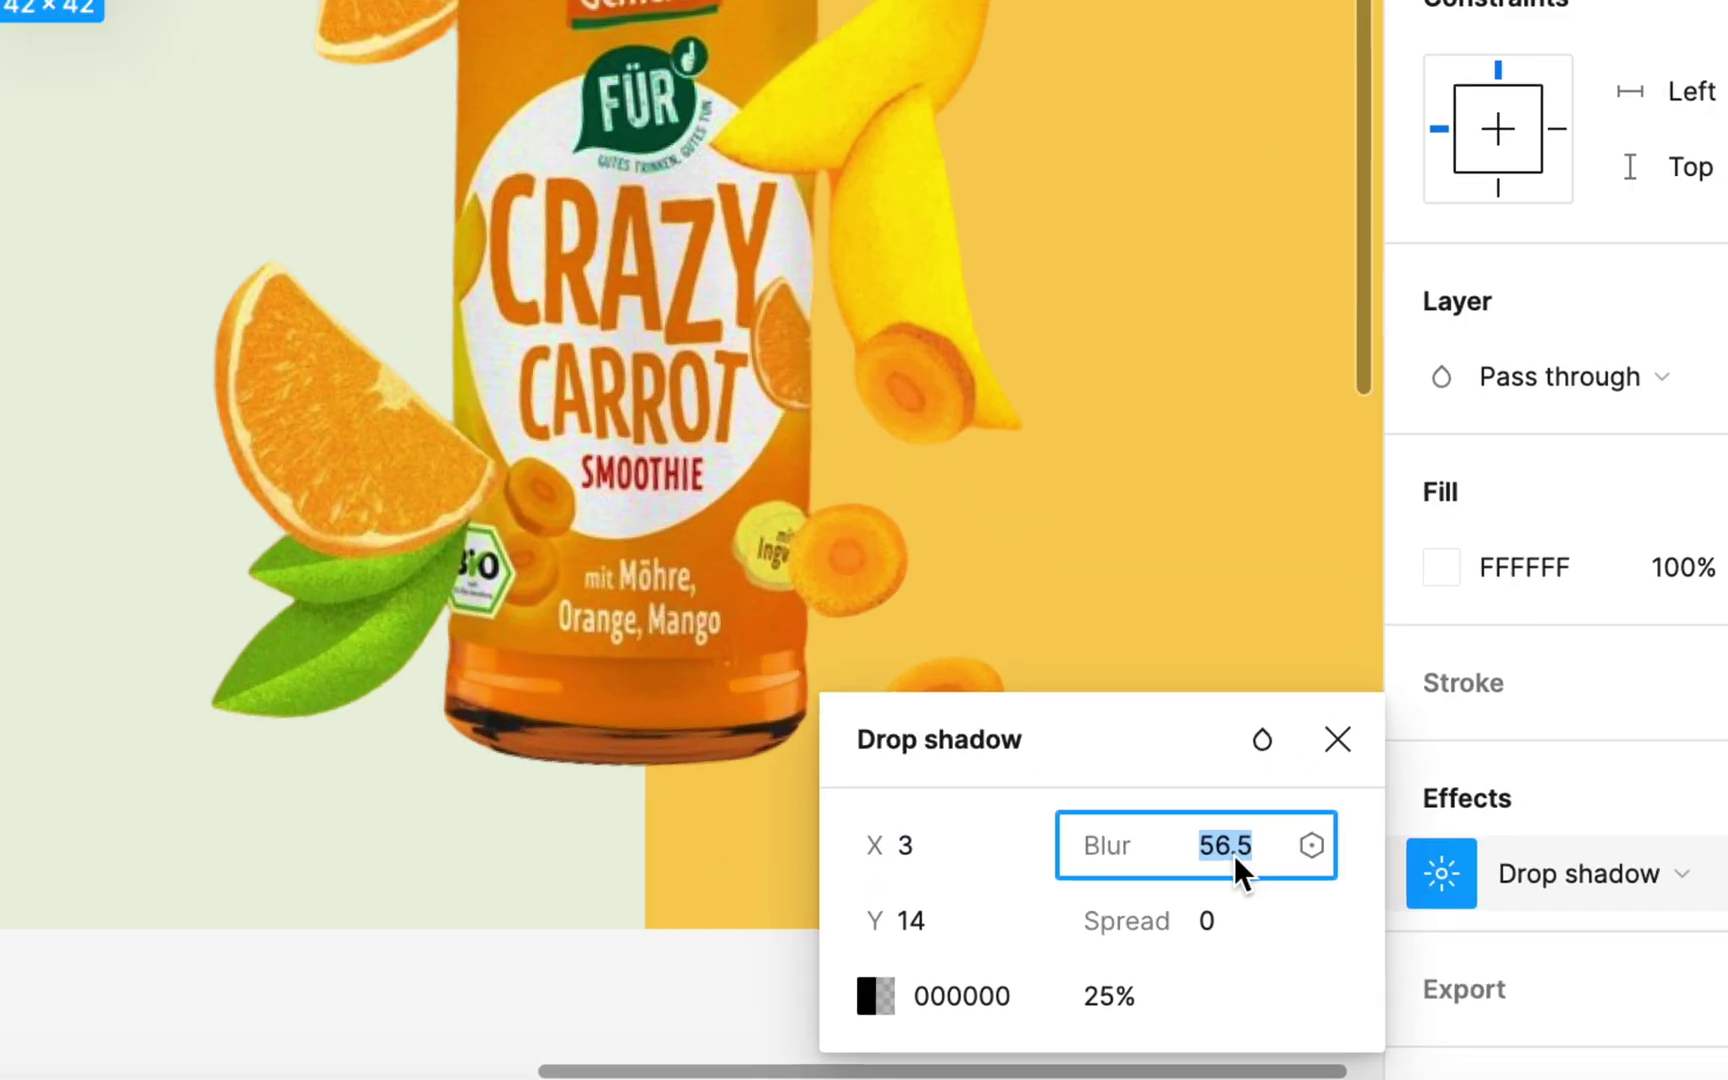
left_click(1342, 764)
left_click(675, 490)
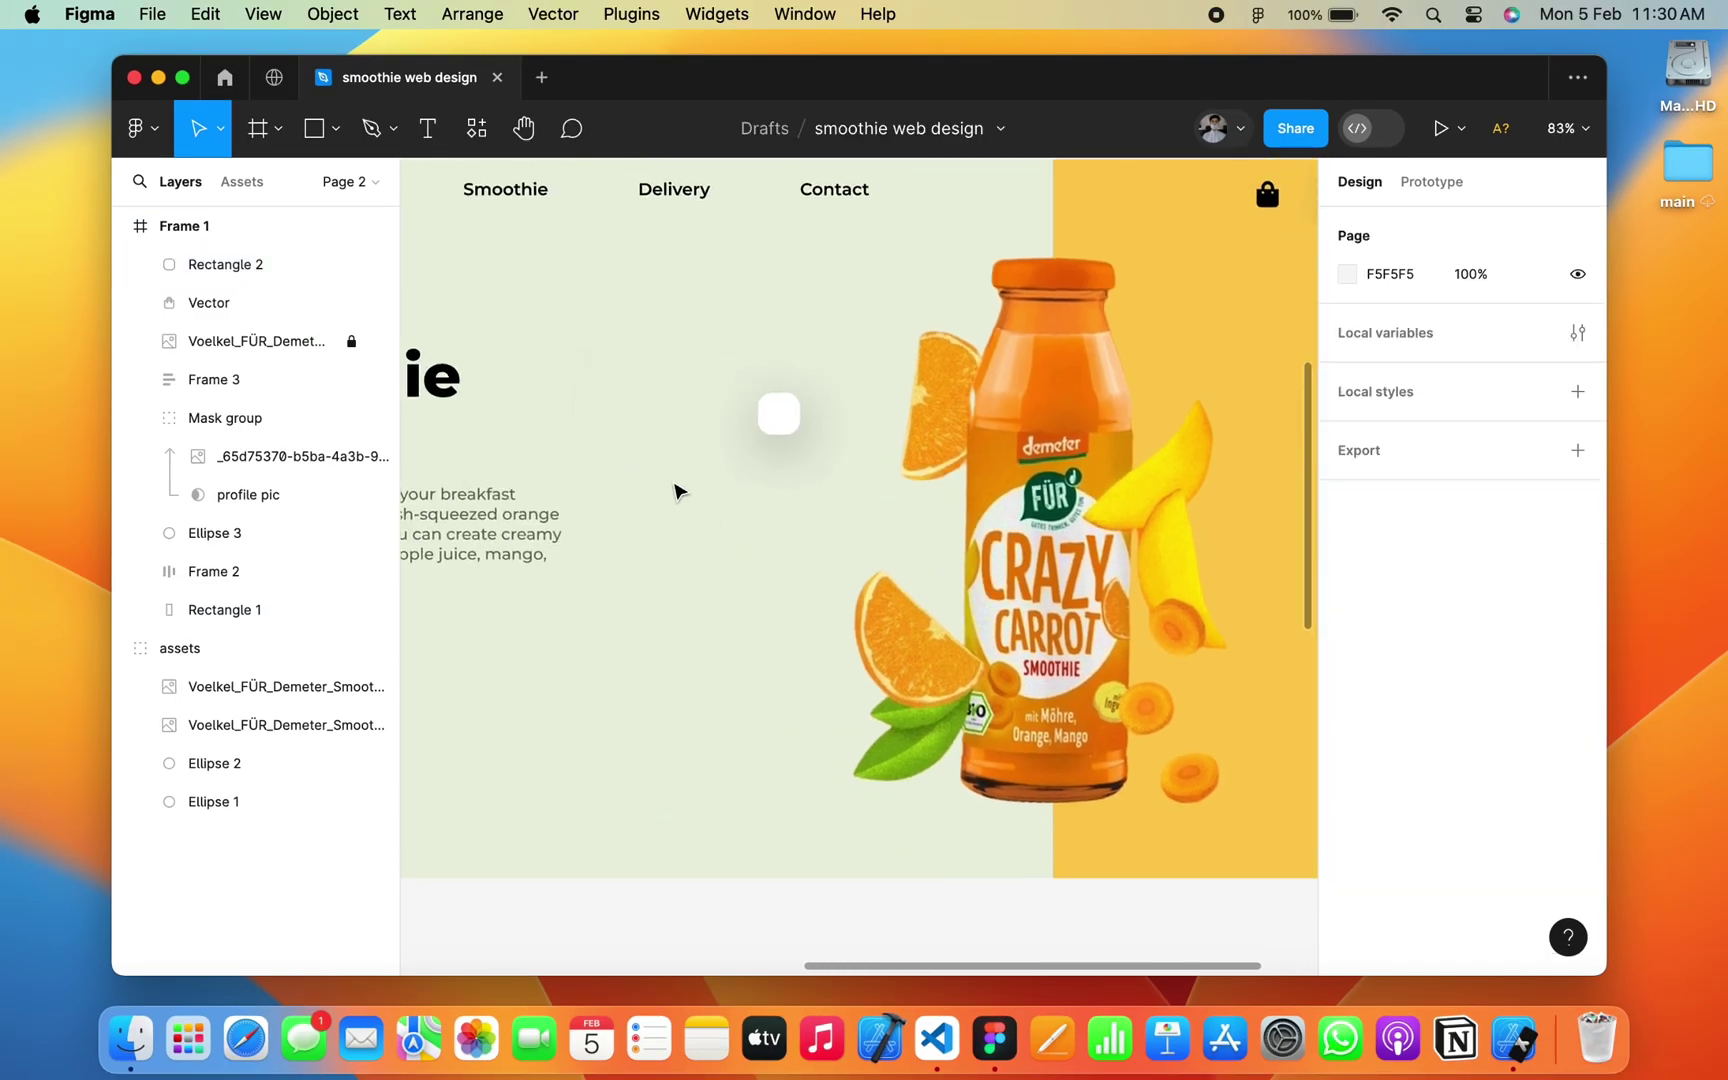
key("t")
scroll(777, 424, "up", 3)
Step: Insert a single banana emoji into a text box inside the white square
scroll(777, 424, "up", 4)
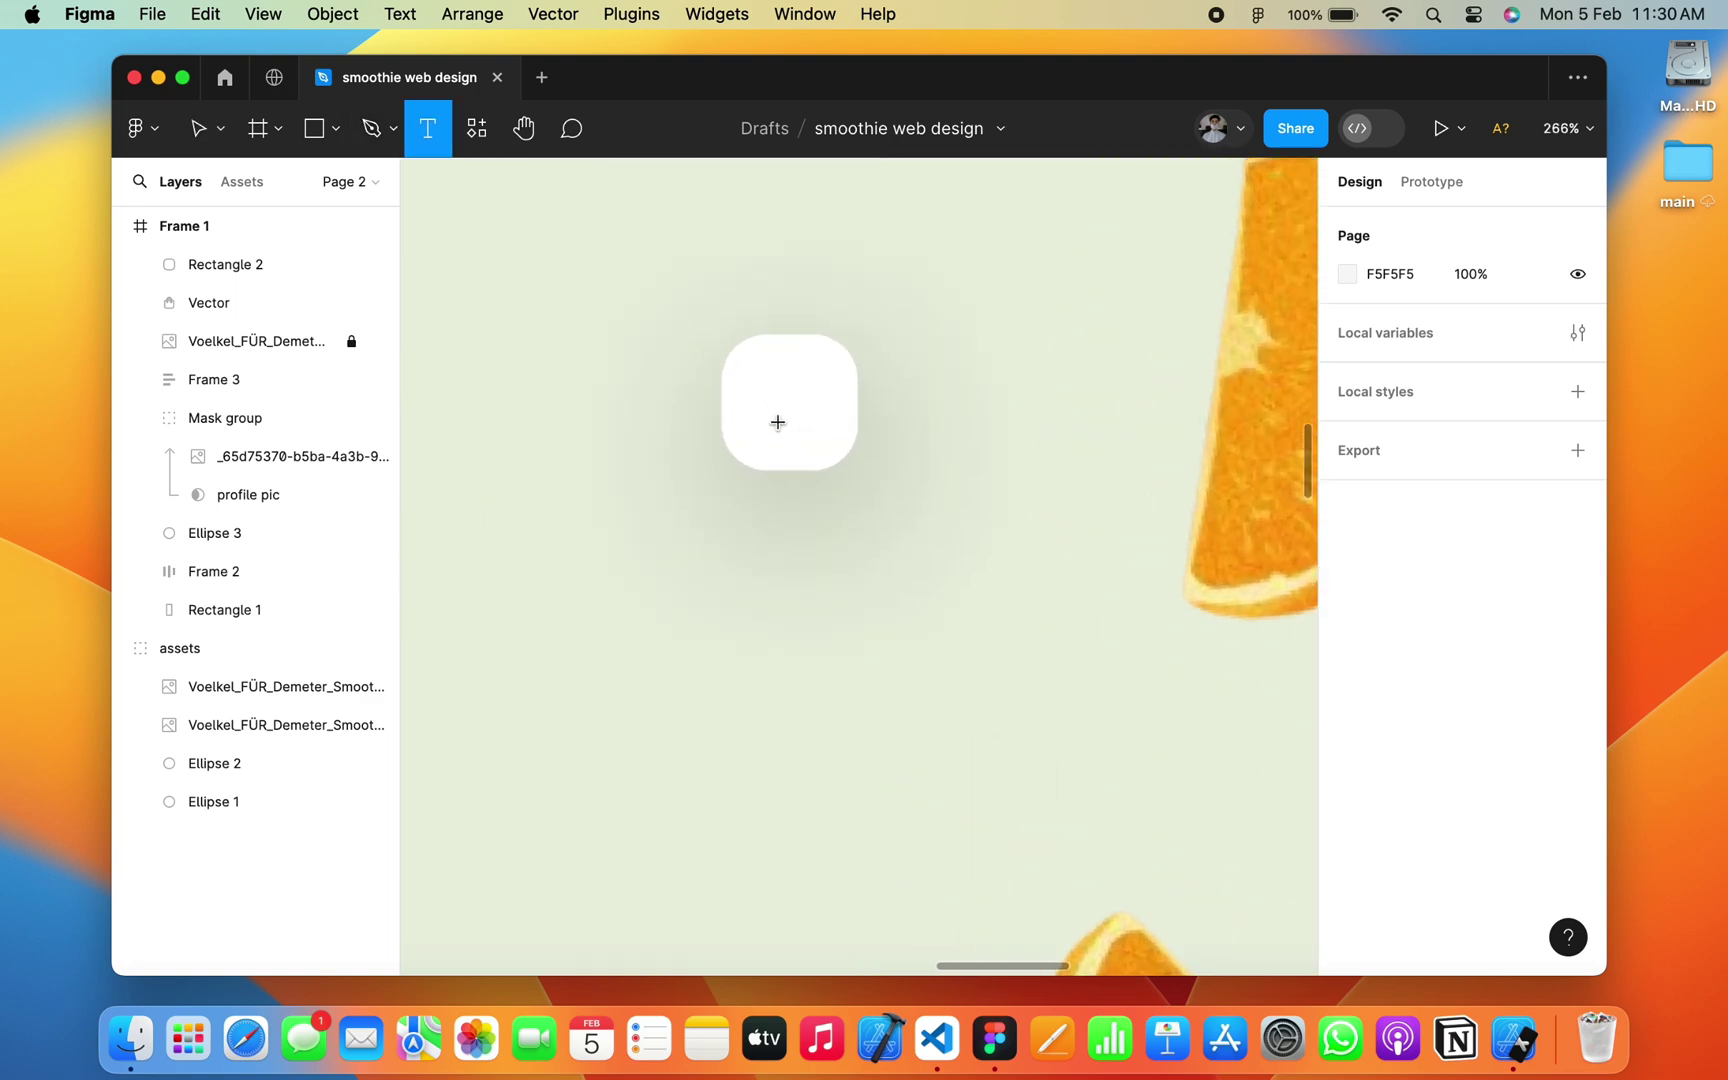
left_click_drag(737, 372, 826, 461)
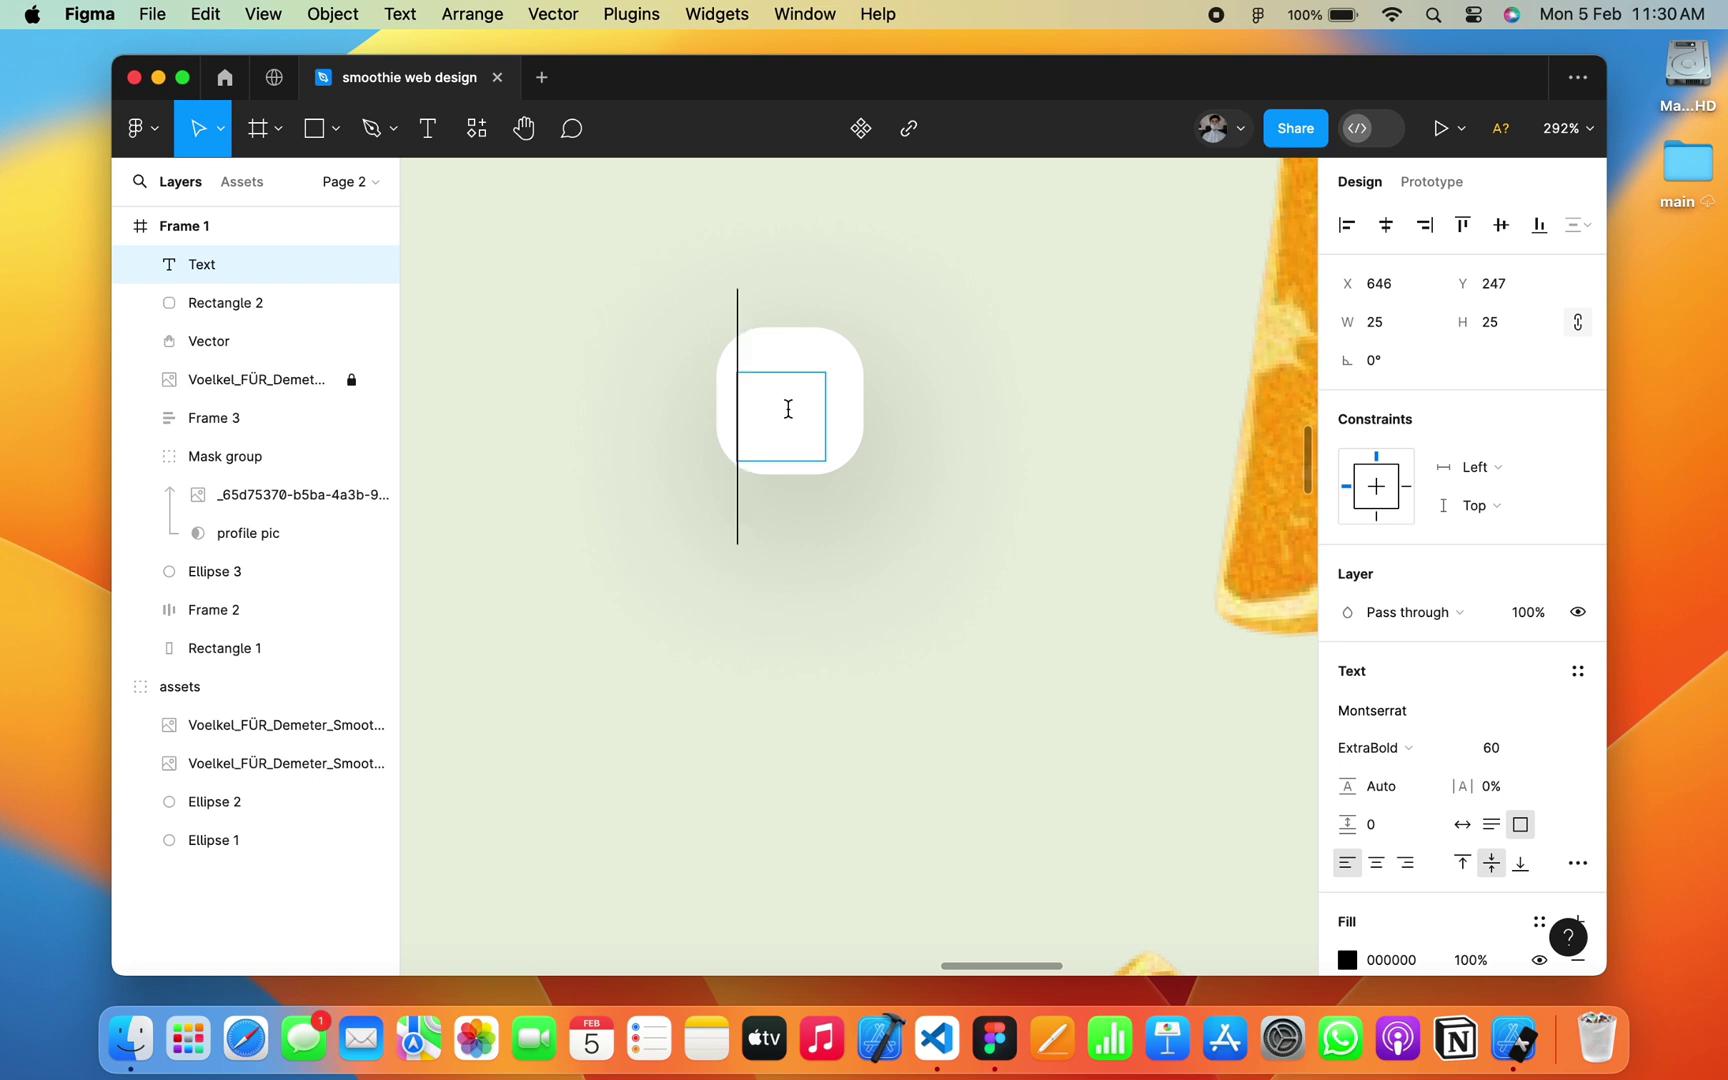
key("ctrl+super+space")
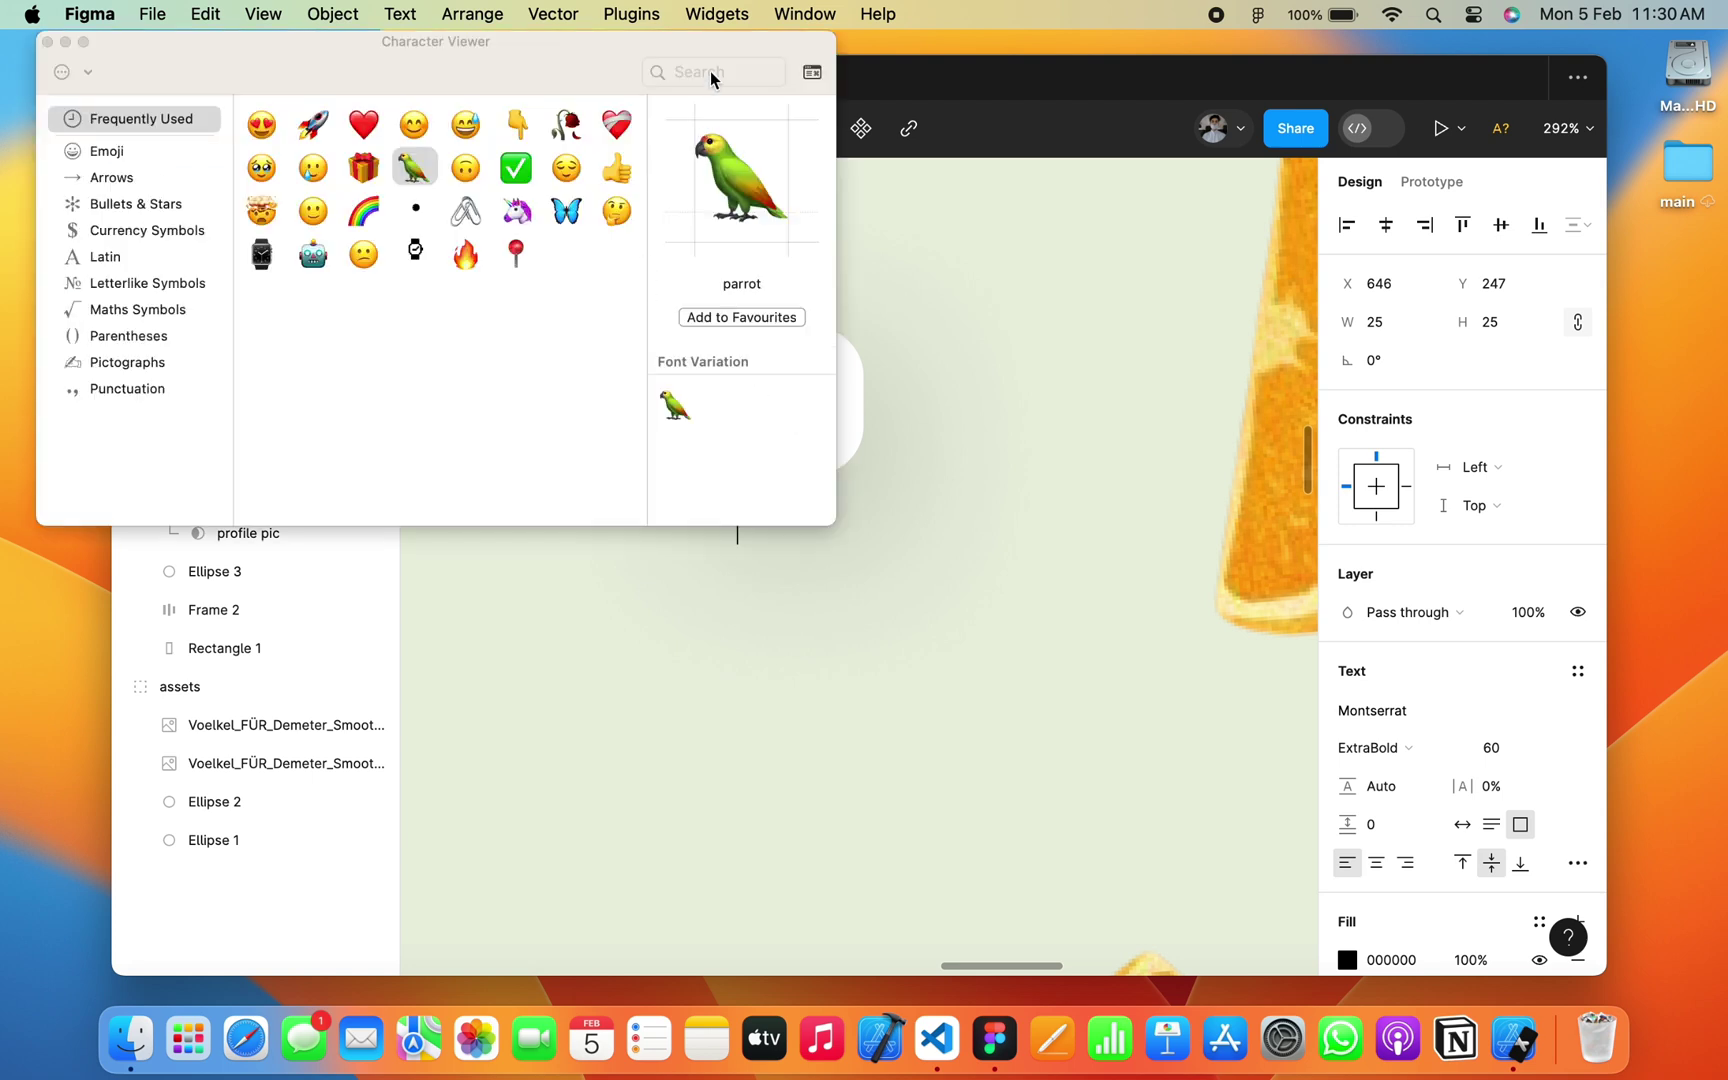
left_click(710, 72)
type("banana")
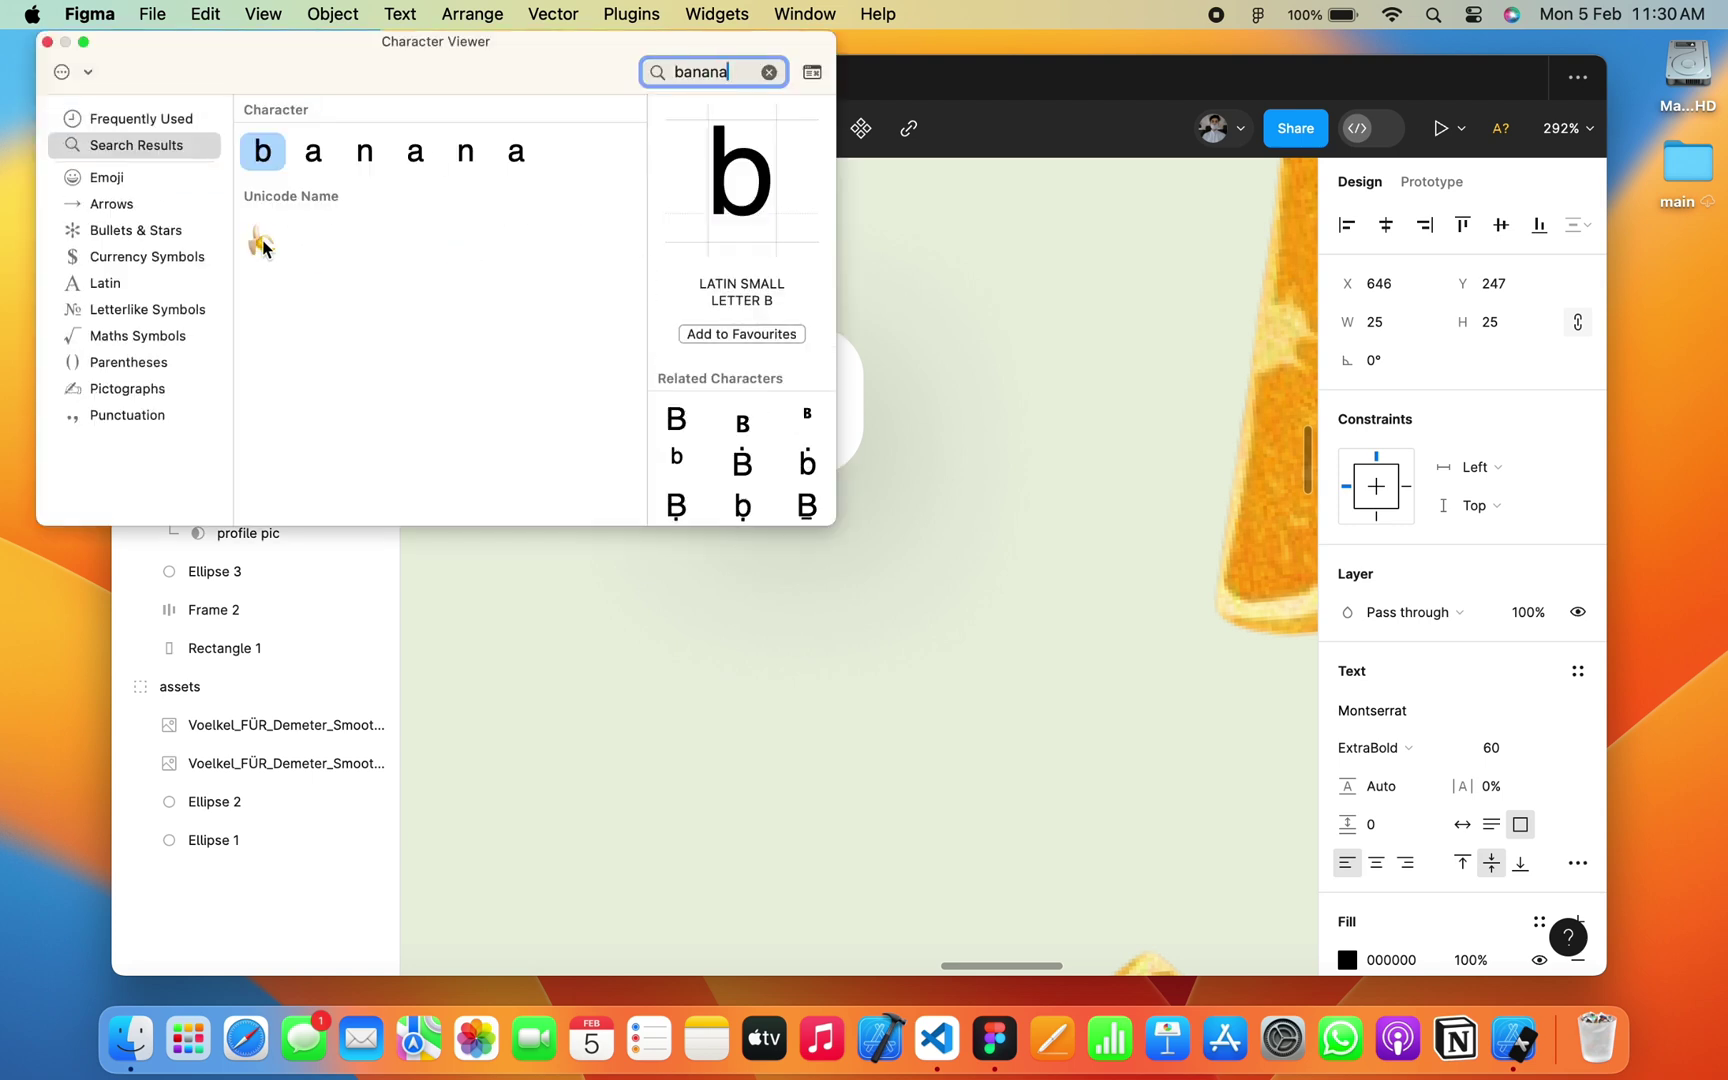
double_click(263, 243)
left_click(46, 41)
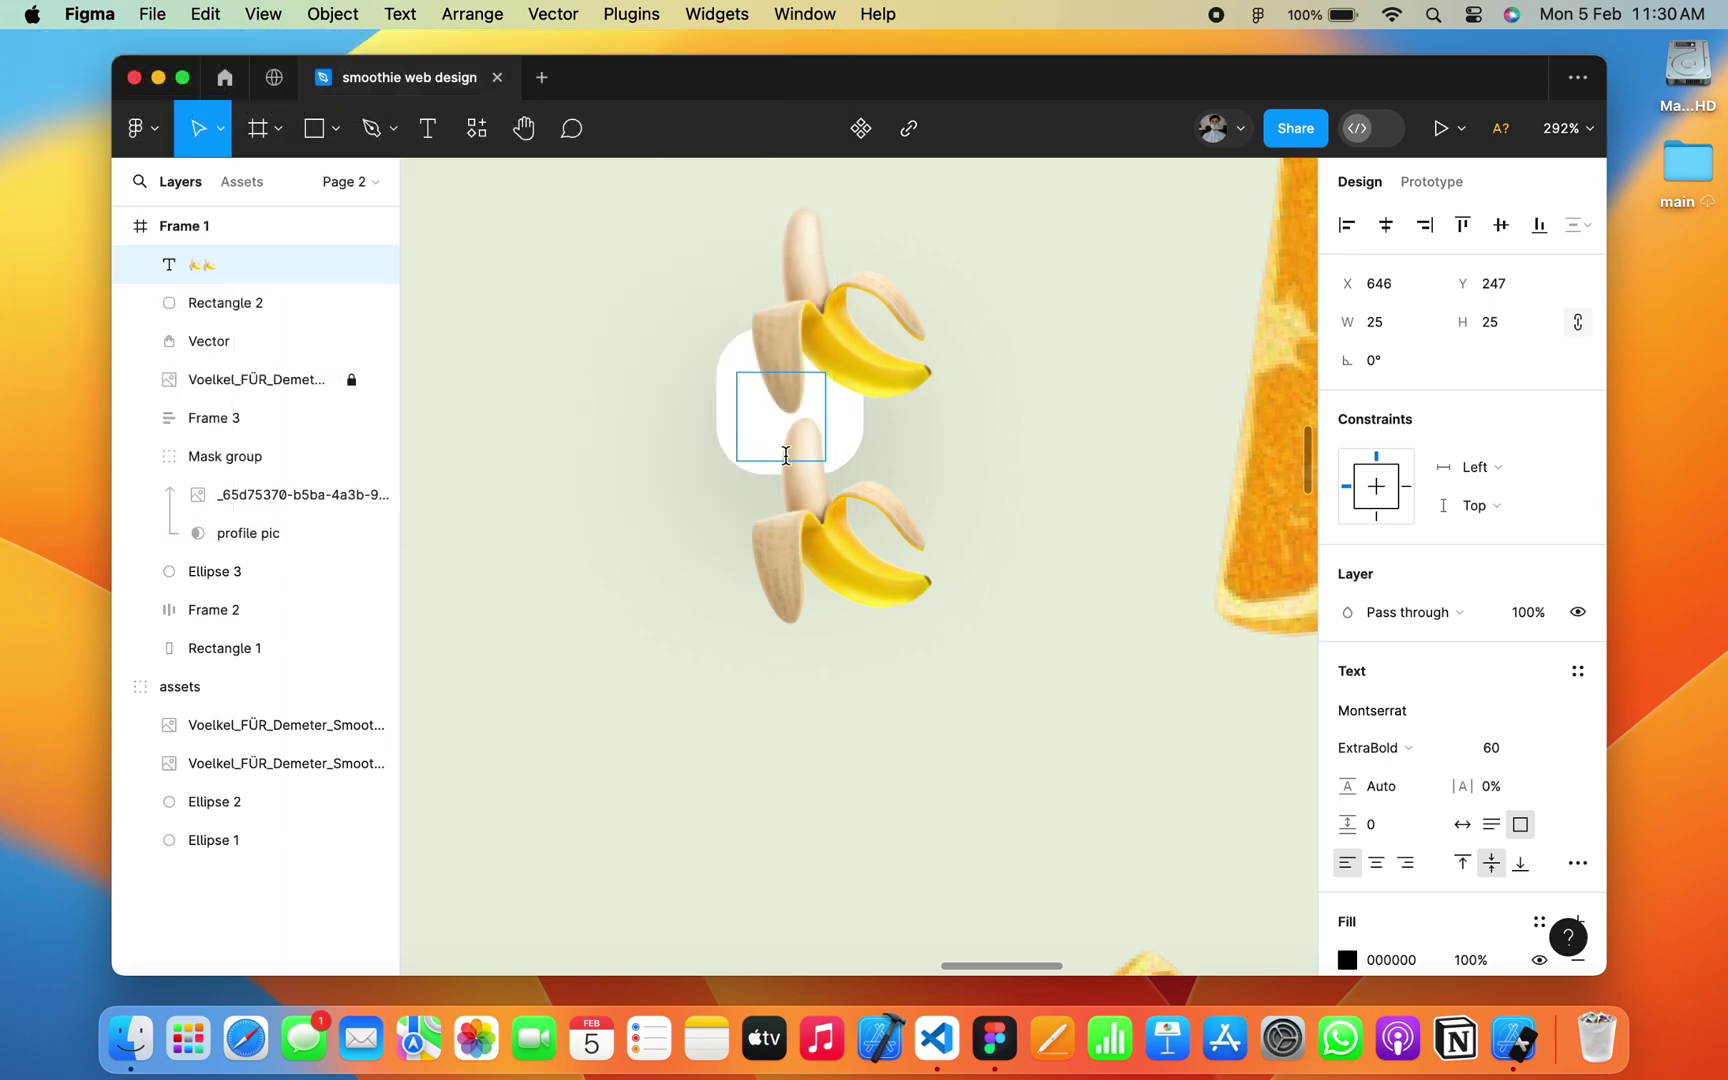
key("BackSpace")
Step: Set the banana emoji's font size to 32
key("super+a")
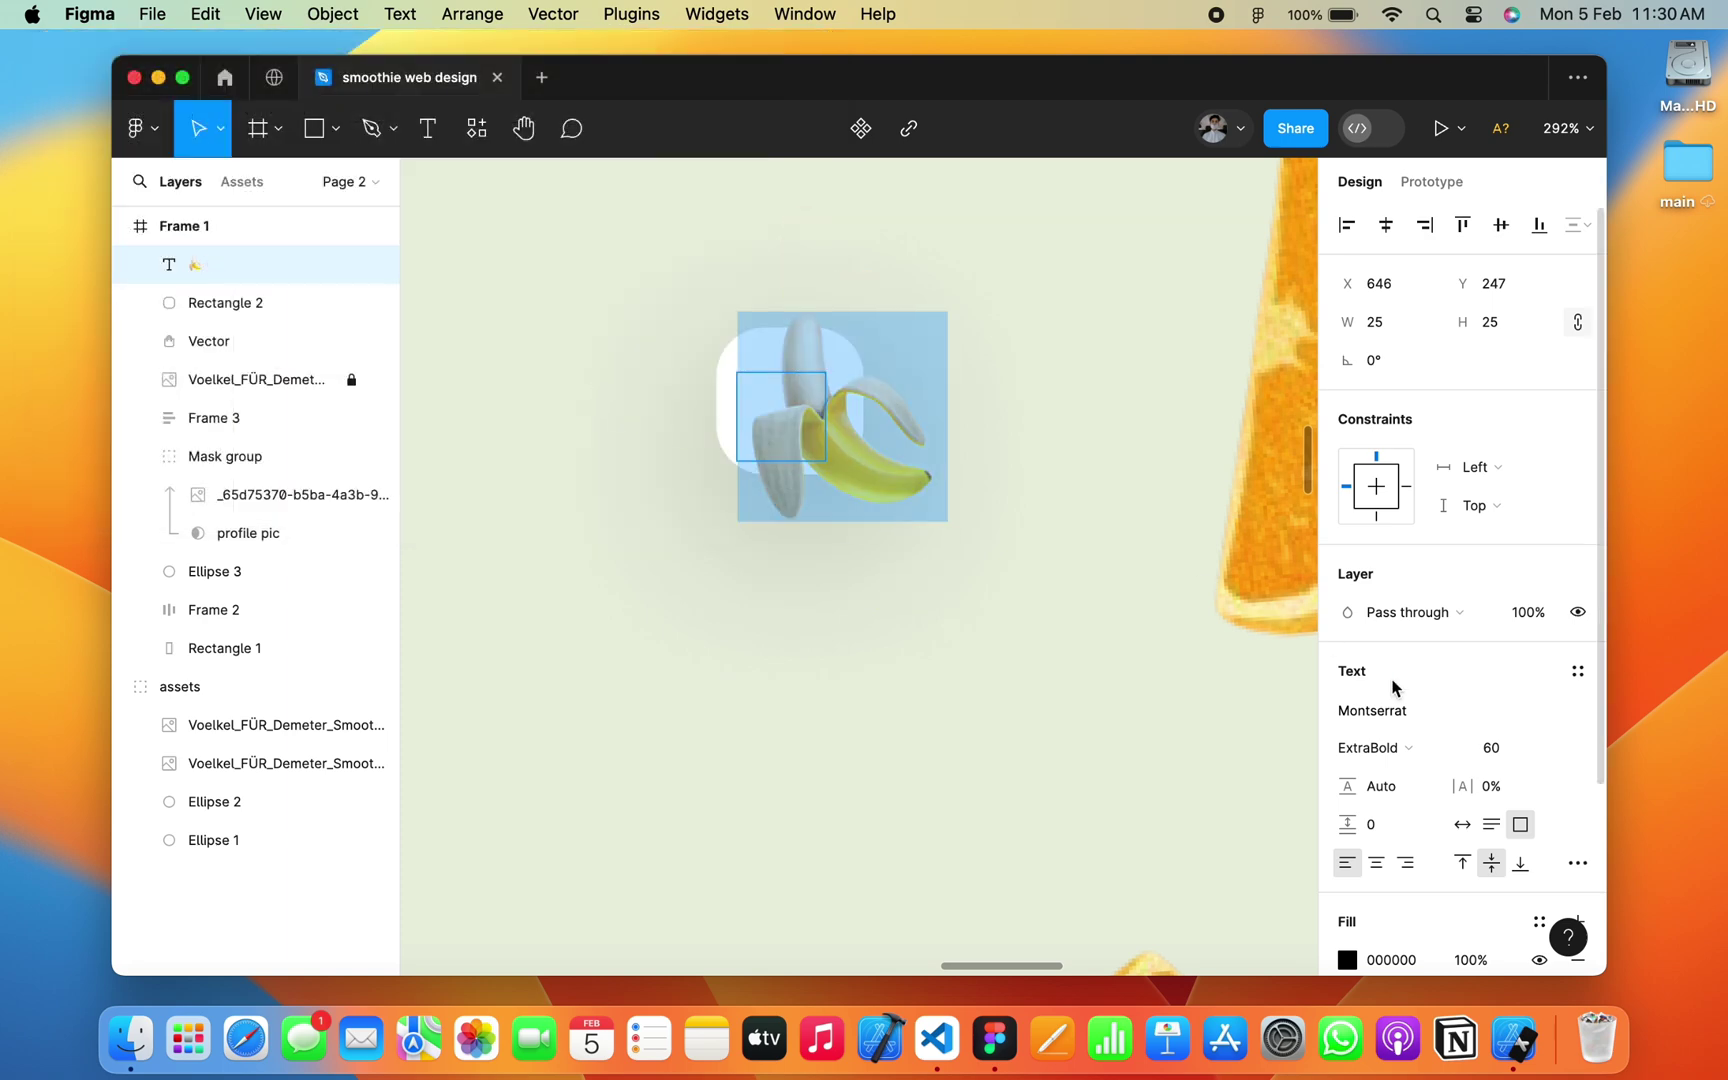
type("24")
key("Return")
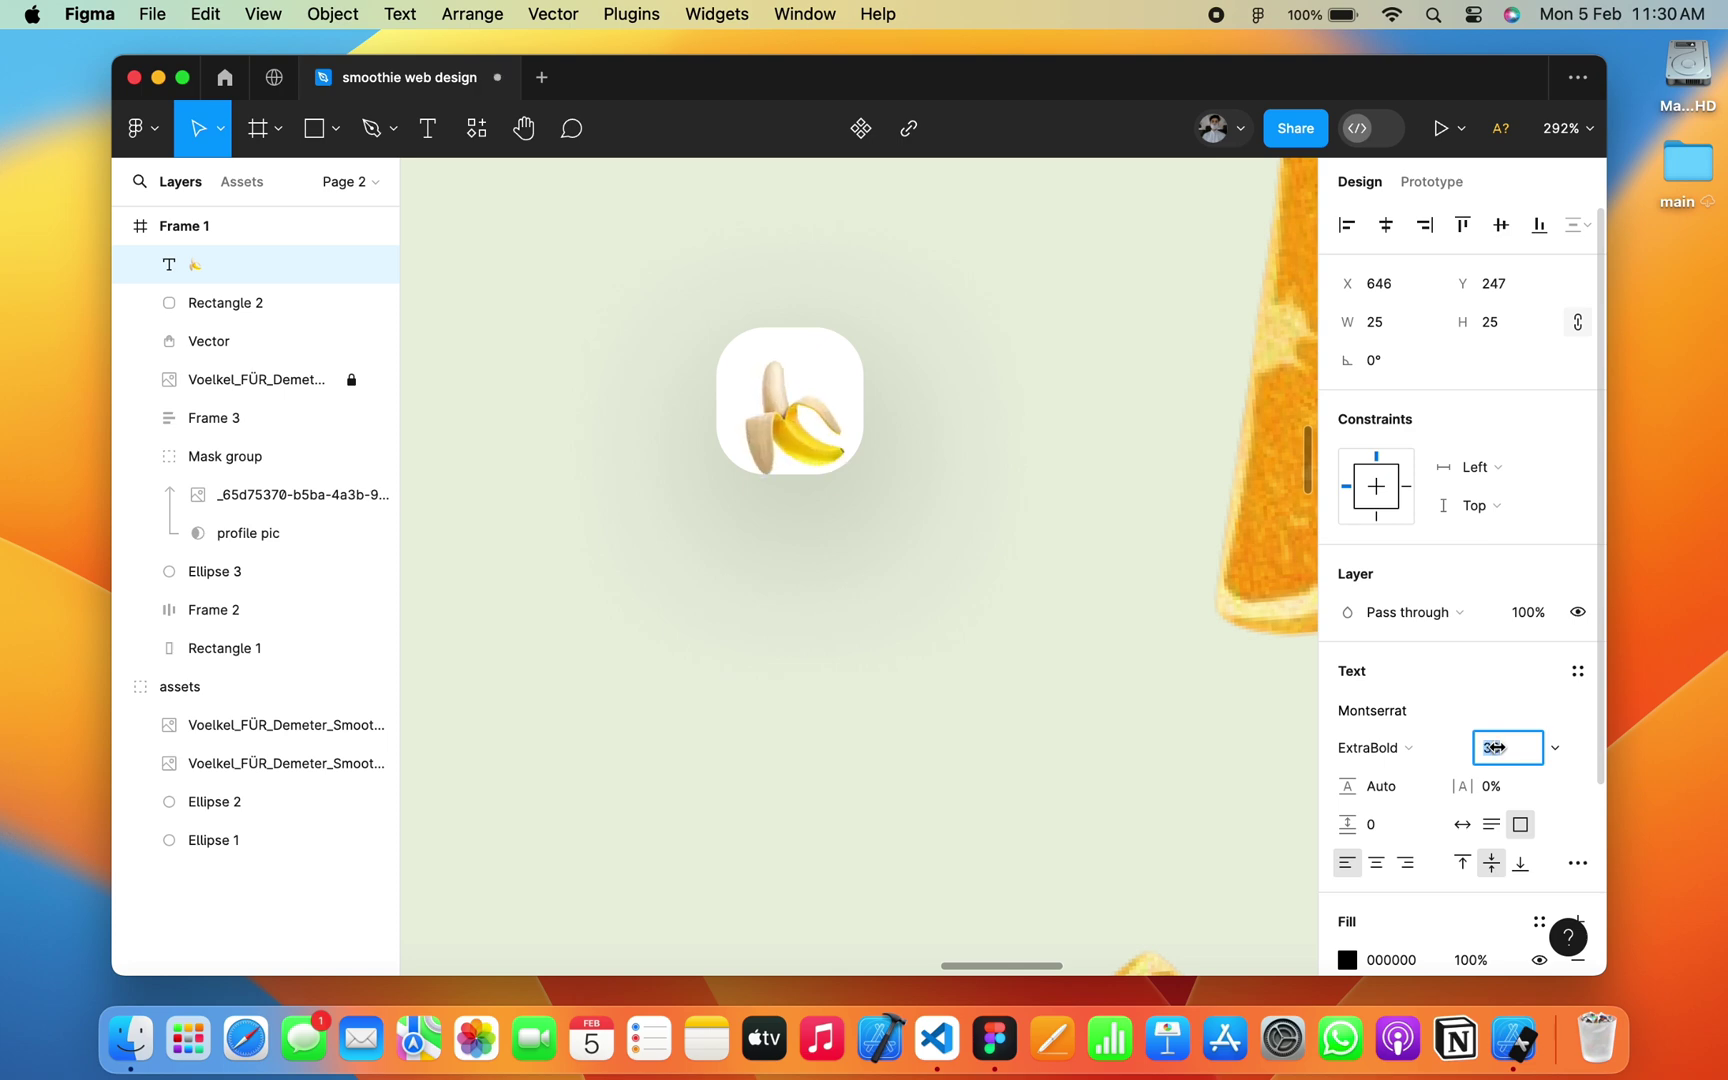
key("Up")
key("Up")
key("Up")
left_click_drag(1494, 747, 1498, 752)
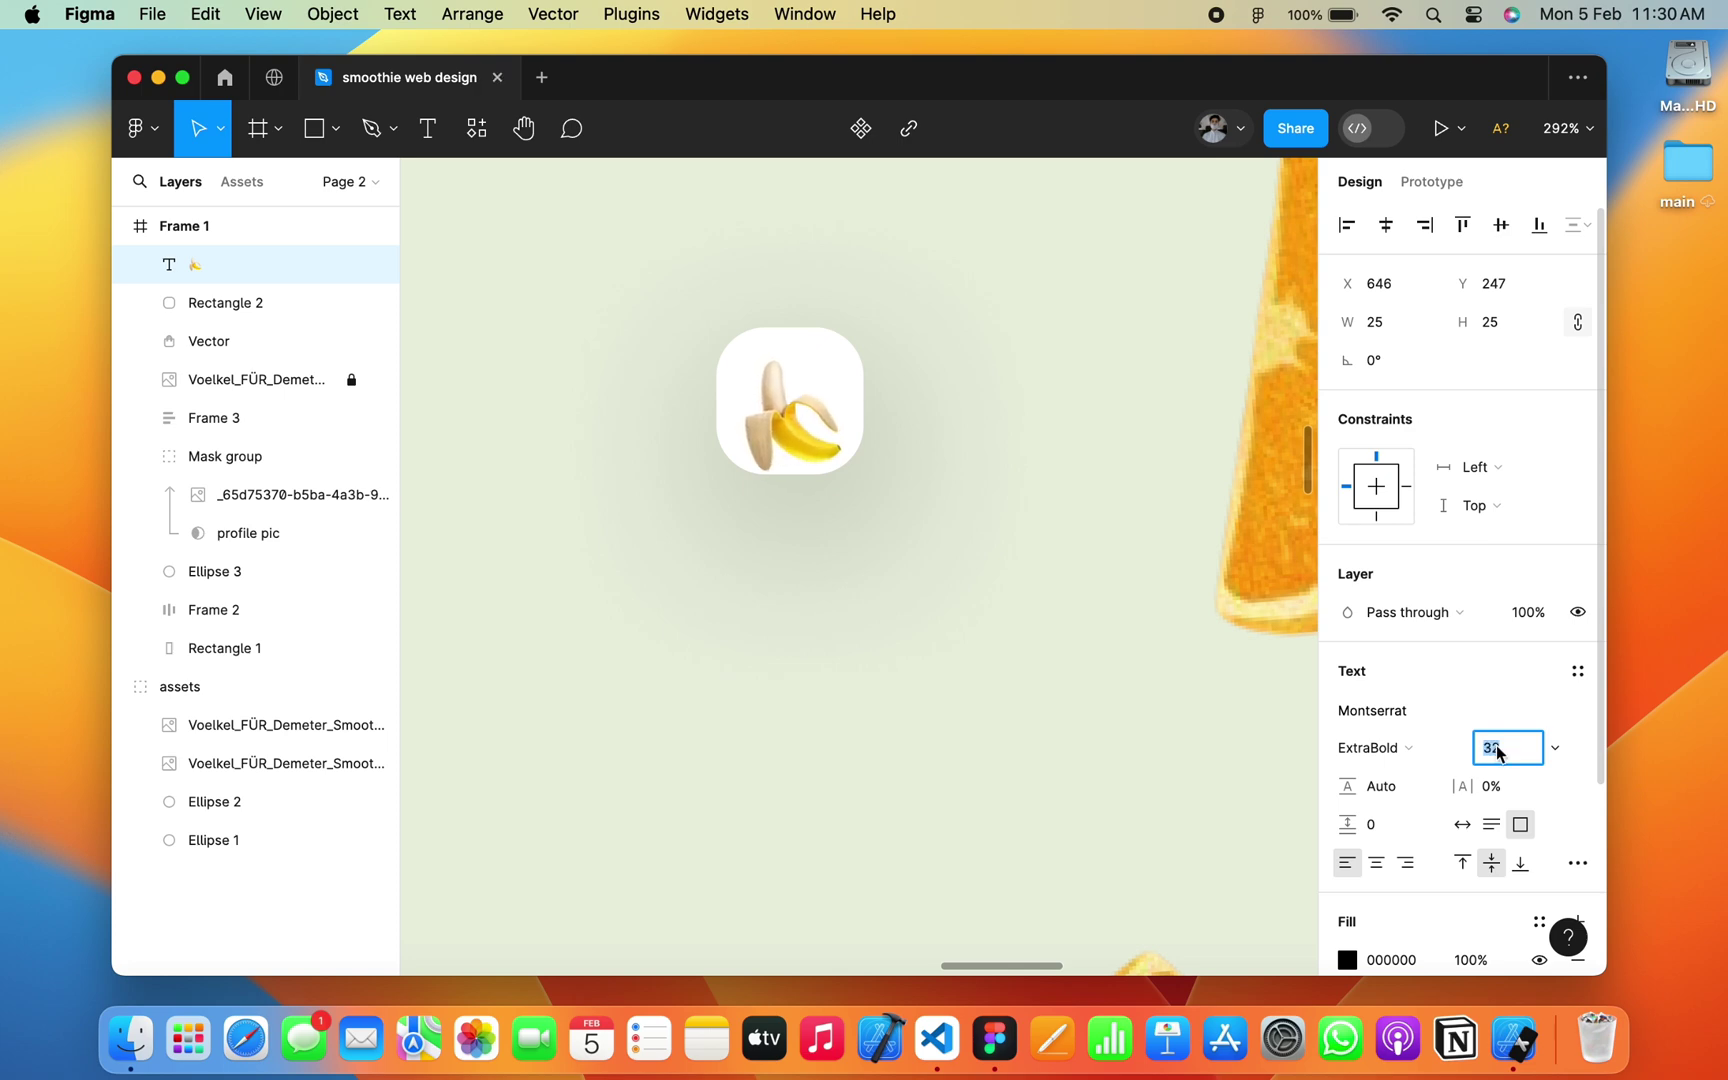
key("Return")
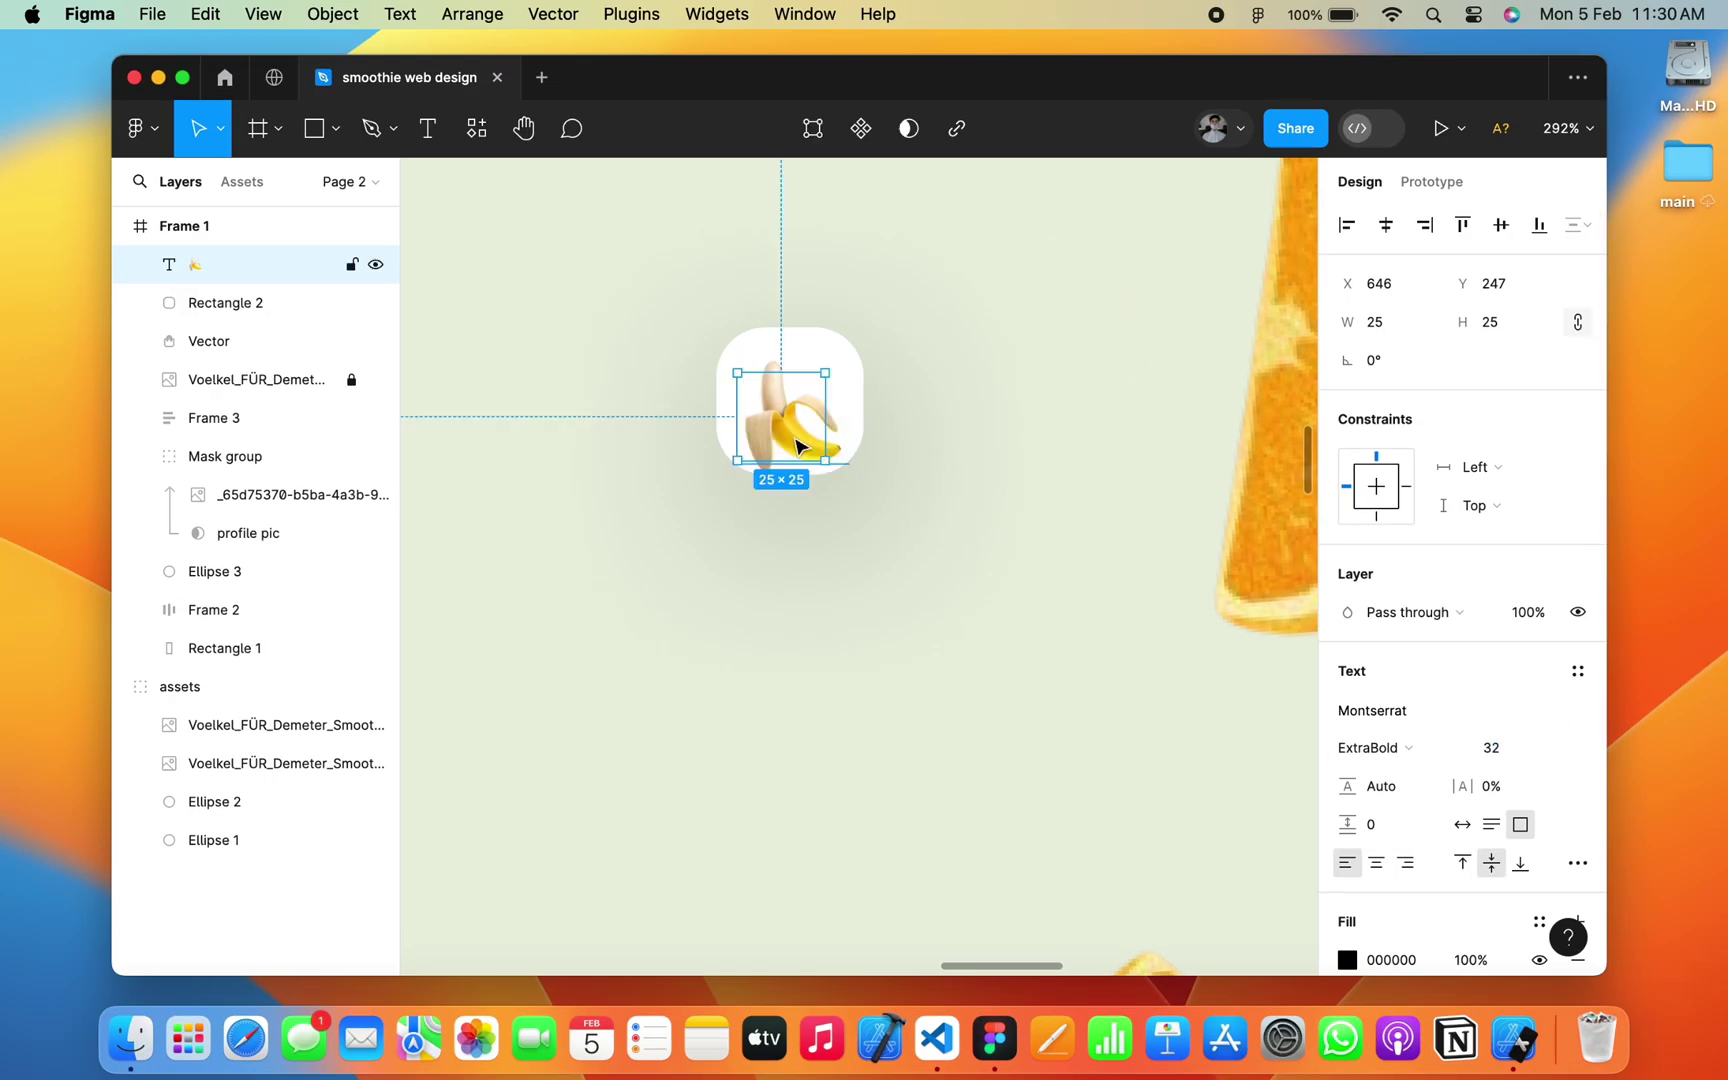
Step: Centre the banana emoji inside the white square
left_click(797, 425)
key("Right")
key("Right")
key("Up")
key("Up")
key("Up")
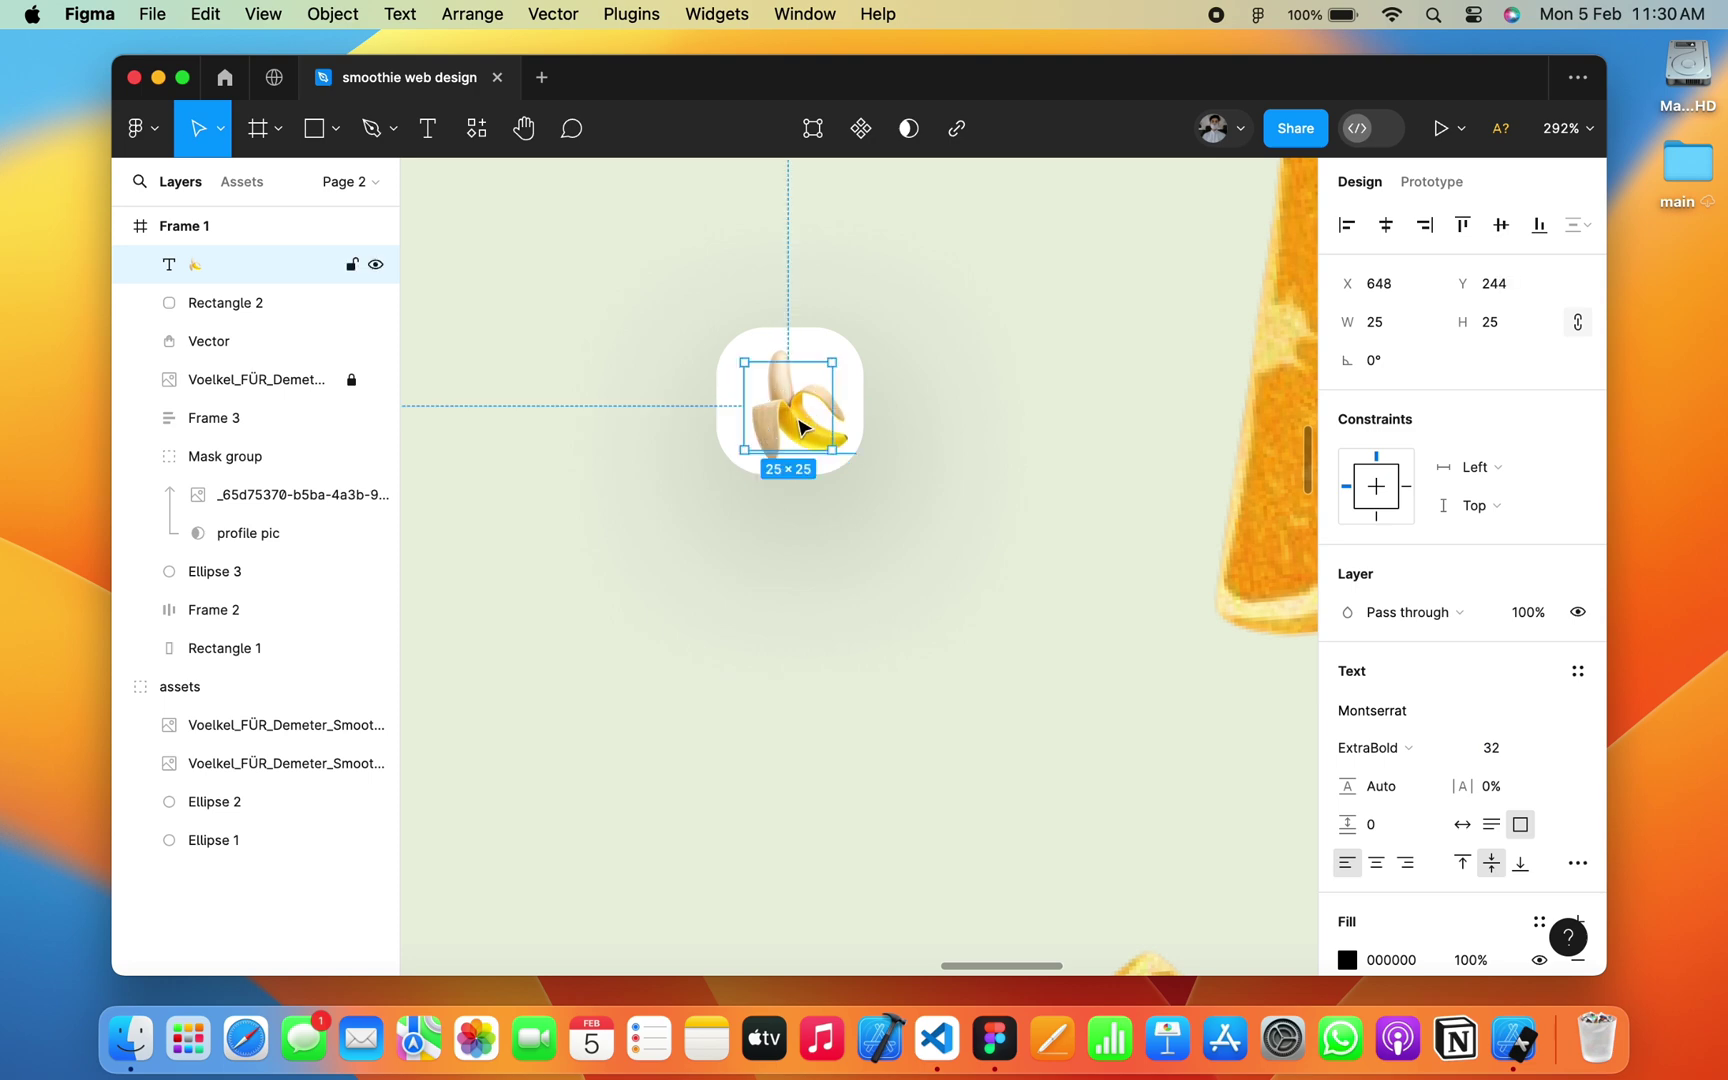
right_click(800, 427)
key("Escape")
left_click_drag(792, 388, 793, 388)
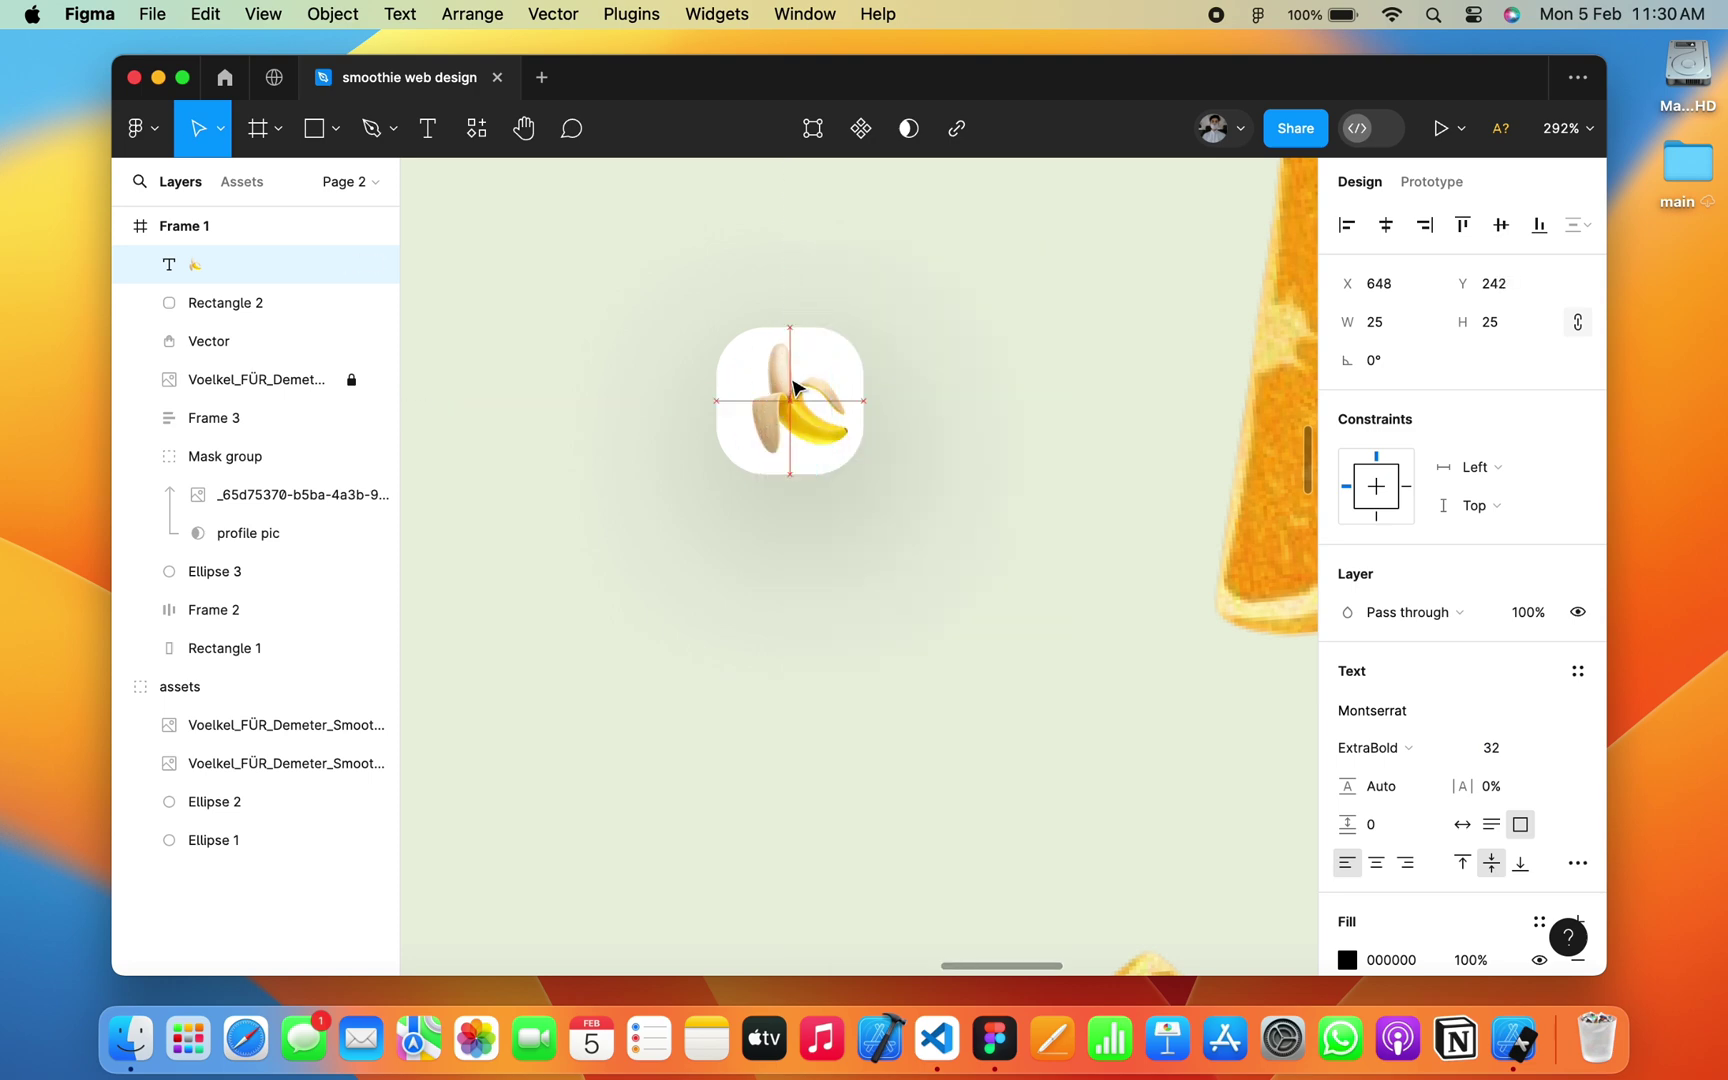
scroll(891, 417, "down", 5)
left_click(890, 418)
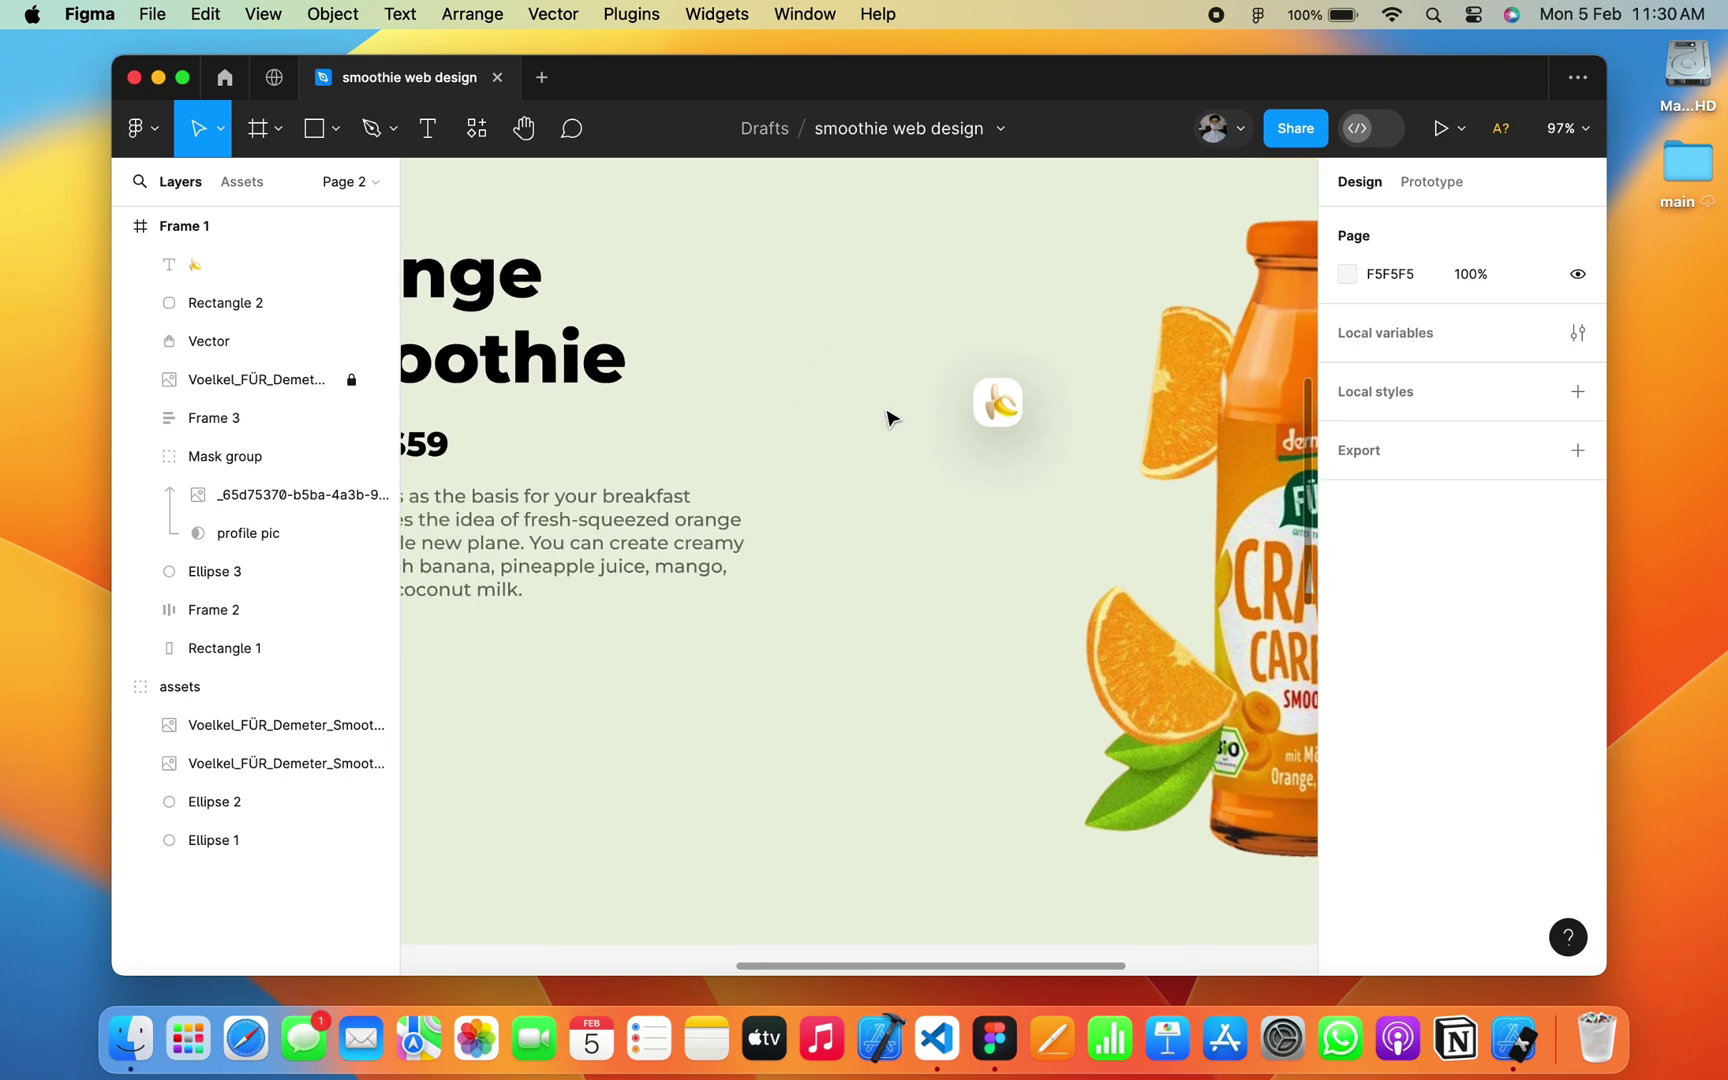
scroll(791, 397, "left", 2)
Step: Add a text box reading 'Banana' left of the emoji tile
left_click(427, 140)
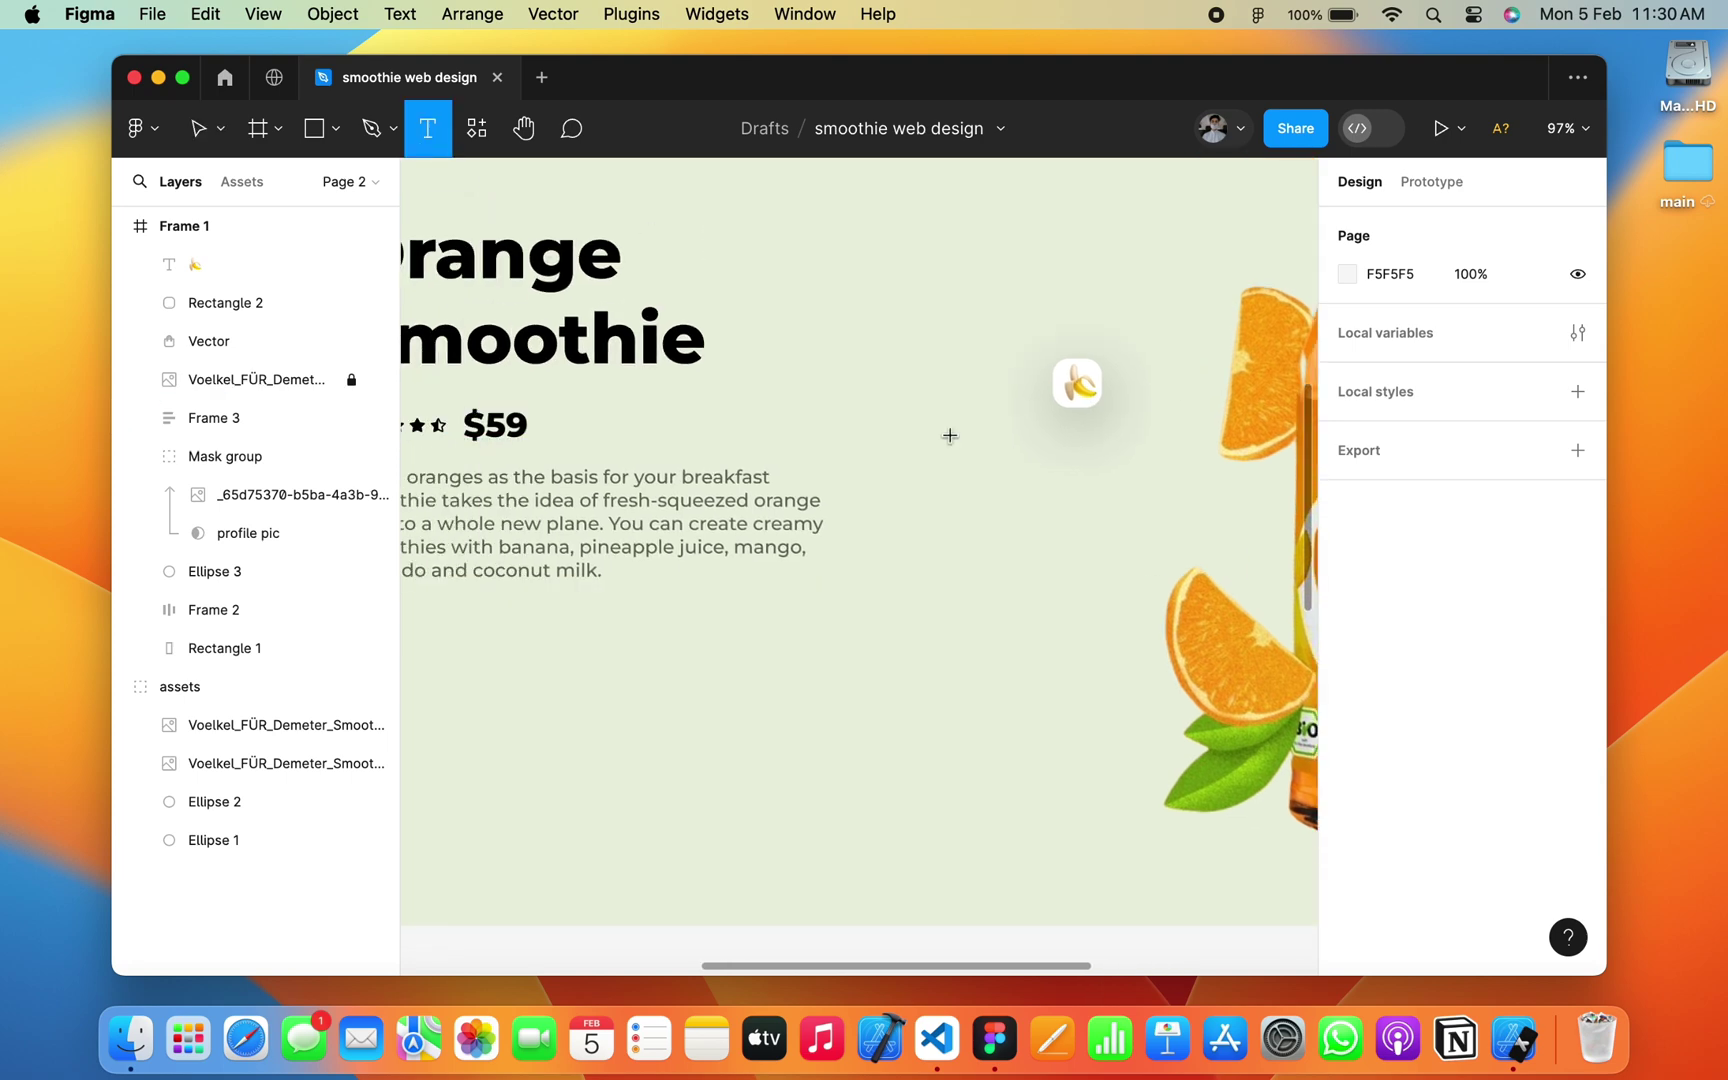
left_click_drag(905, 366, 1041, 411)
type("B")
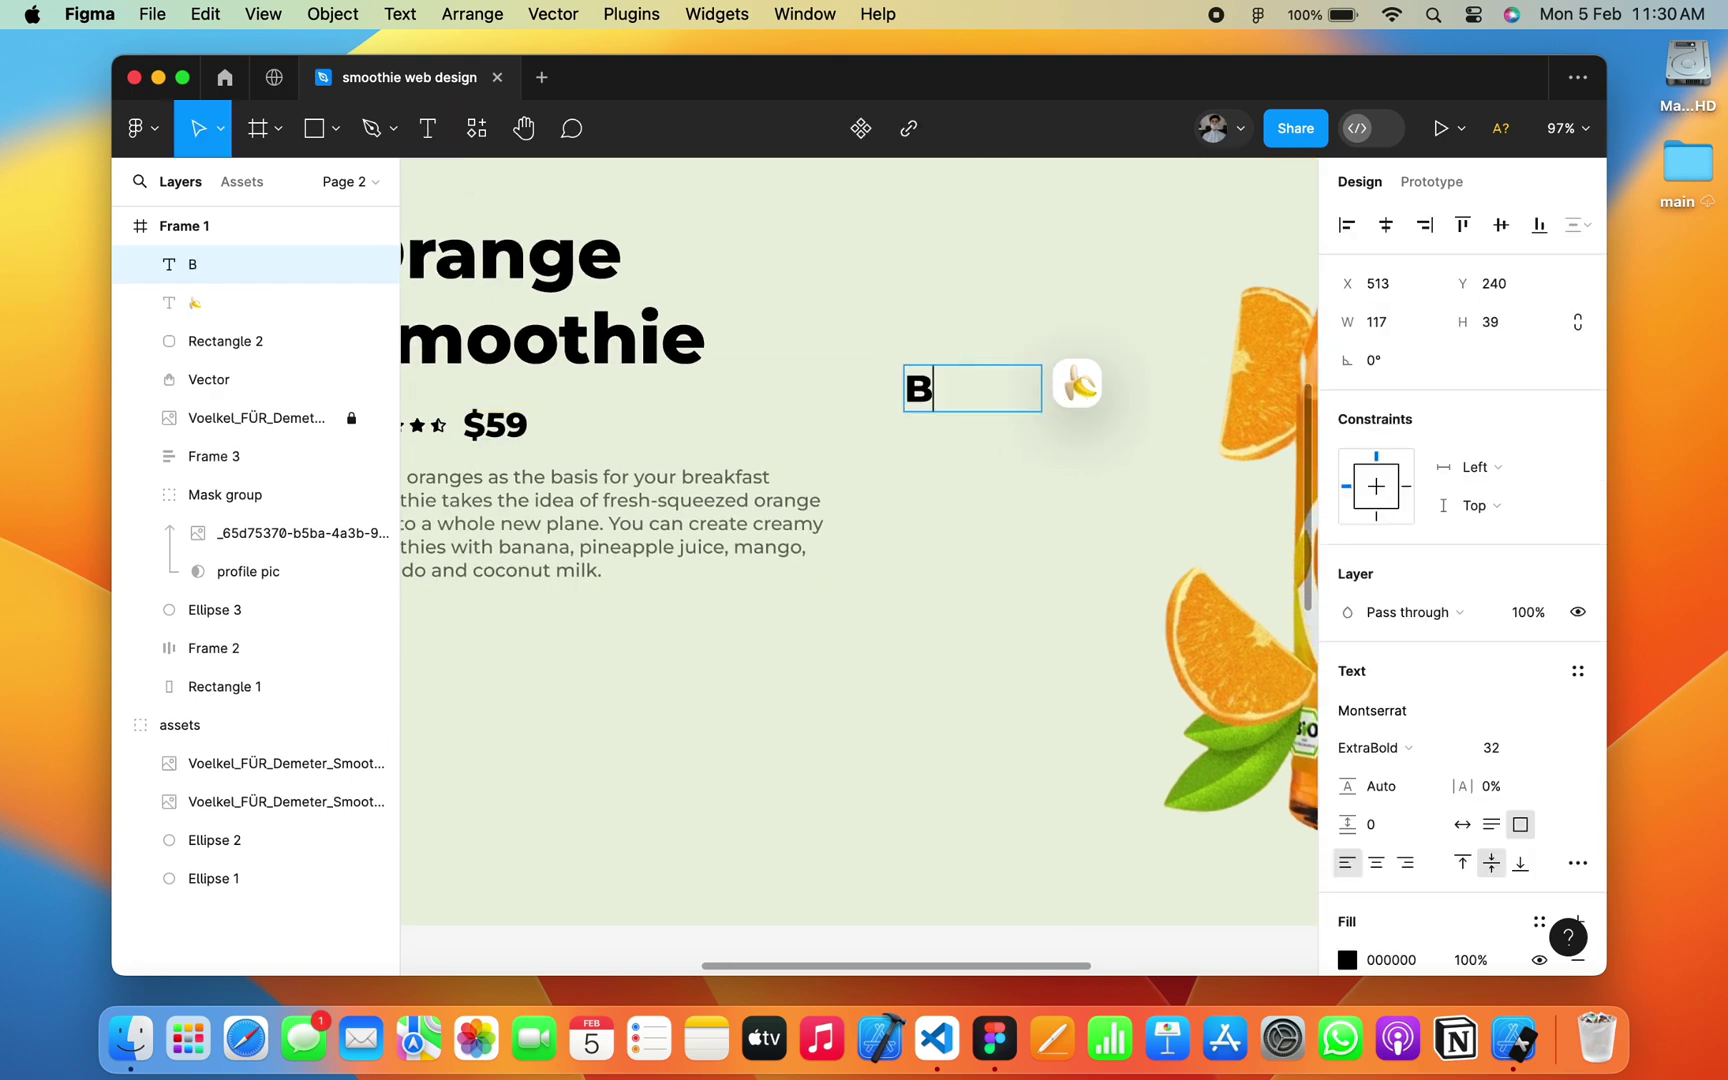
type("anana")
key("super+a")
Step: Set the Banana label to font size 17 and Bold weight
left_click(1505, 750)
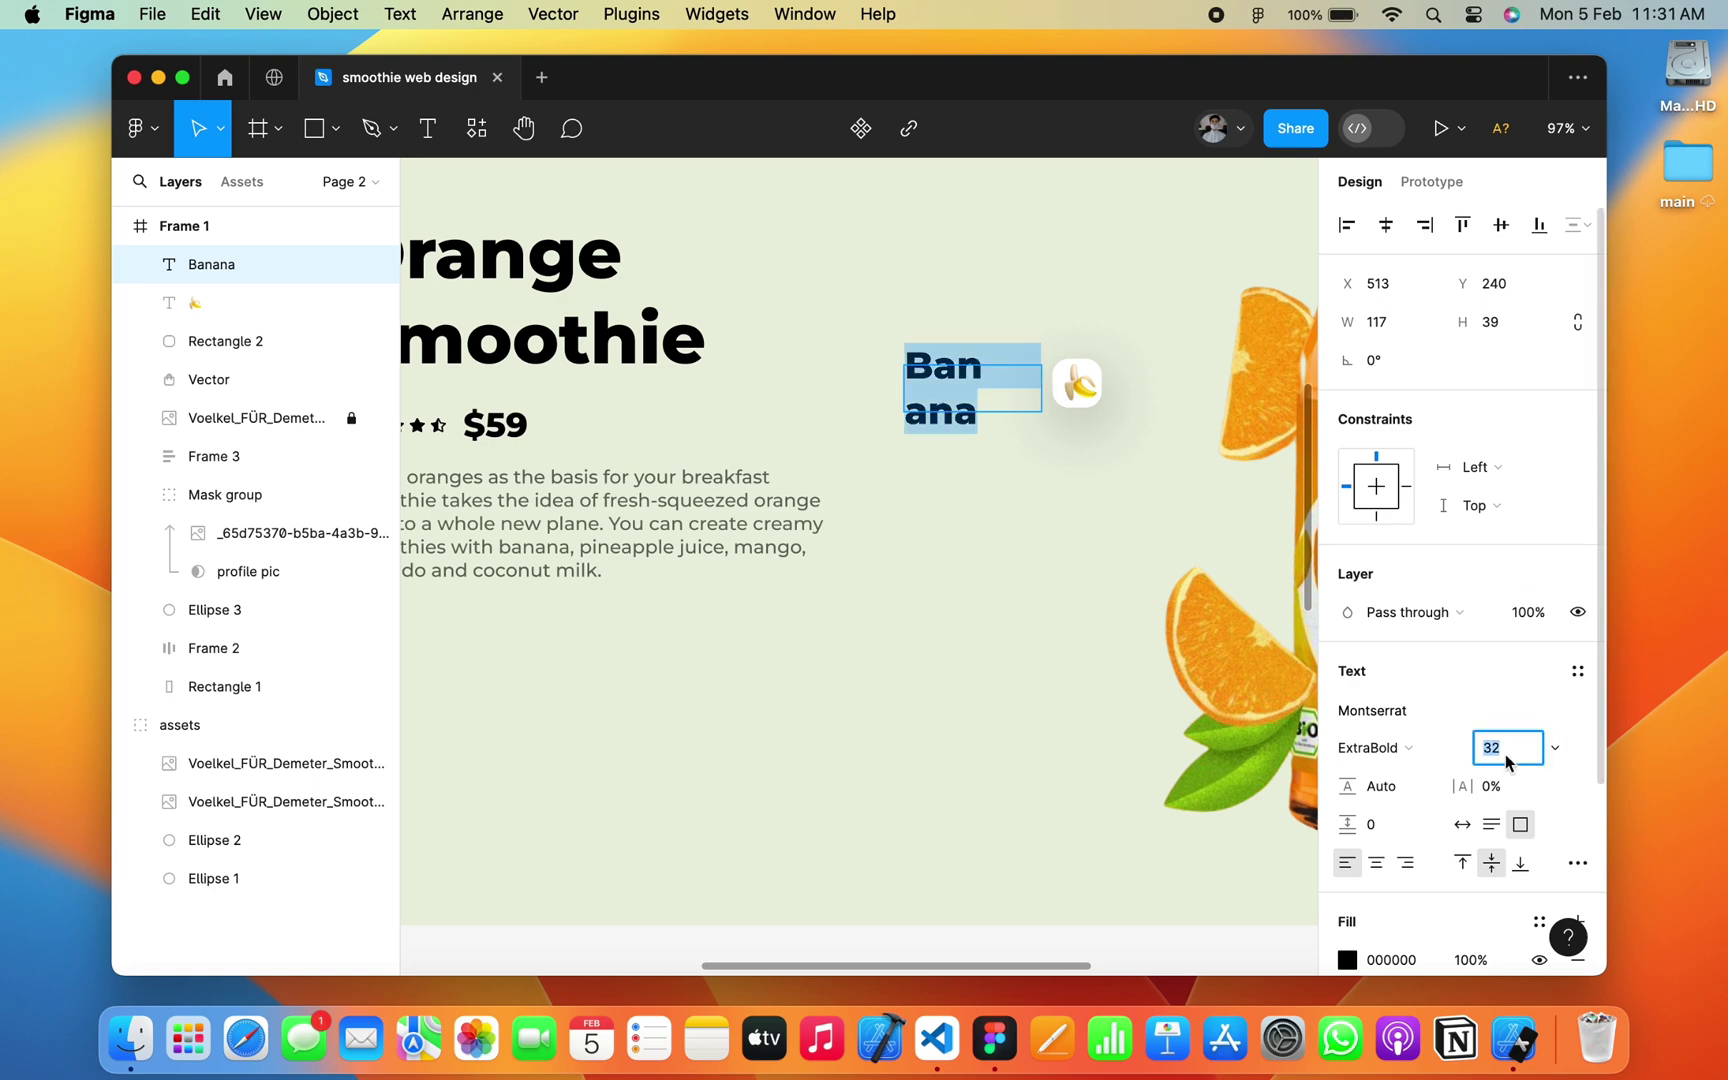
type("7")
key("Return")
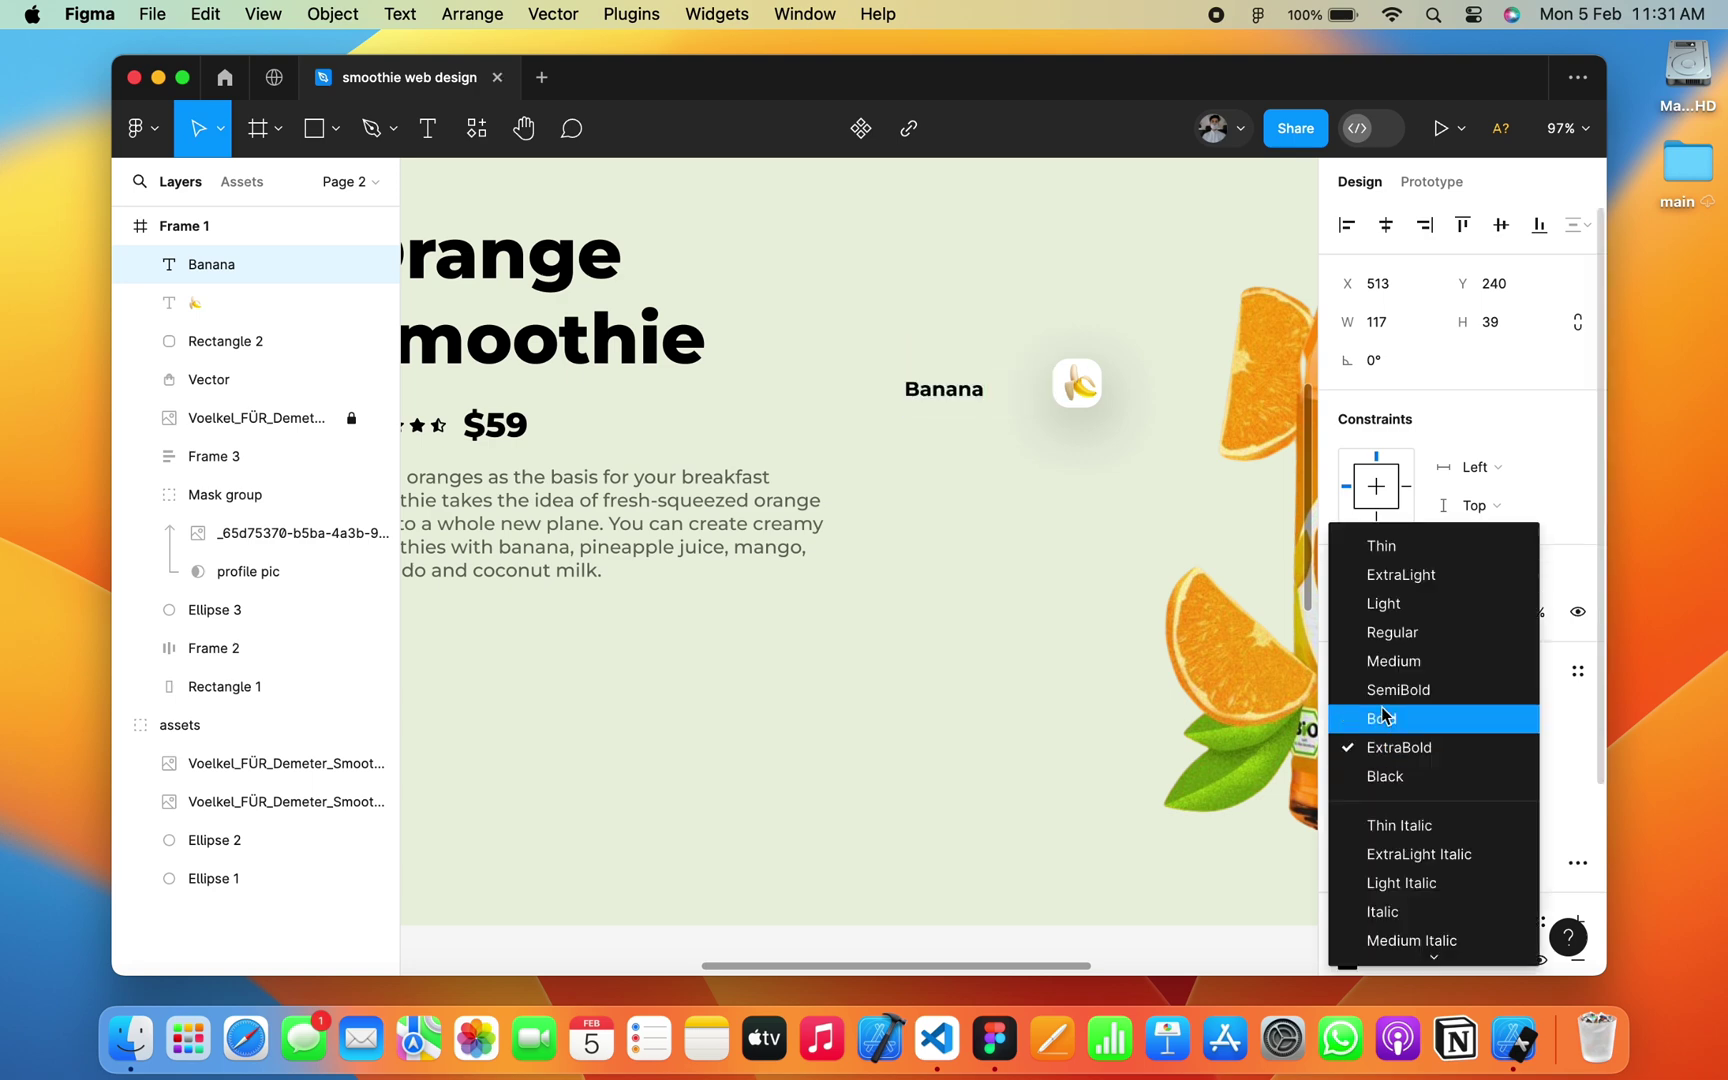
left_click(1370, 748)
left_click(1384, 718)
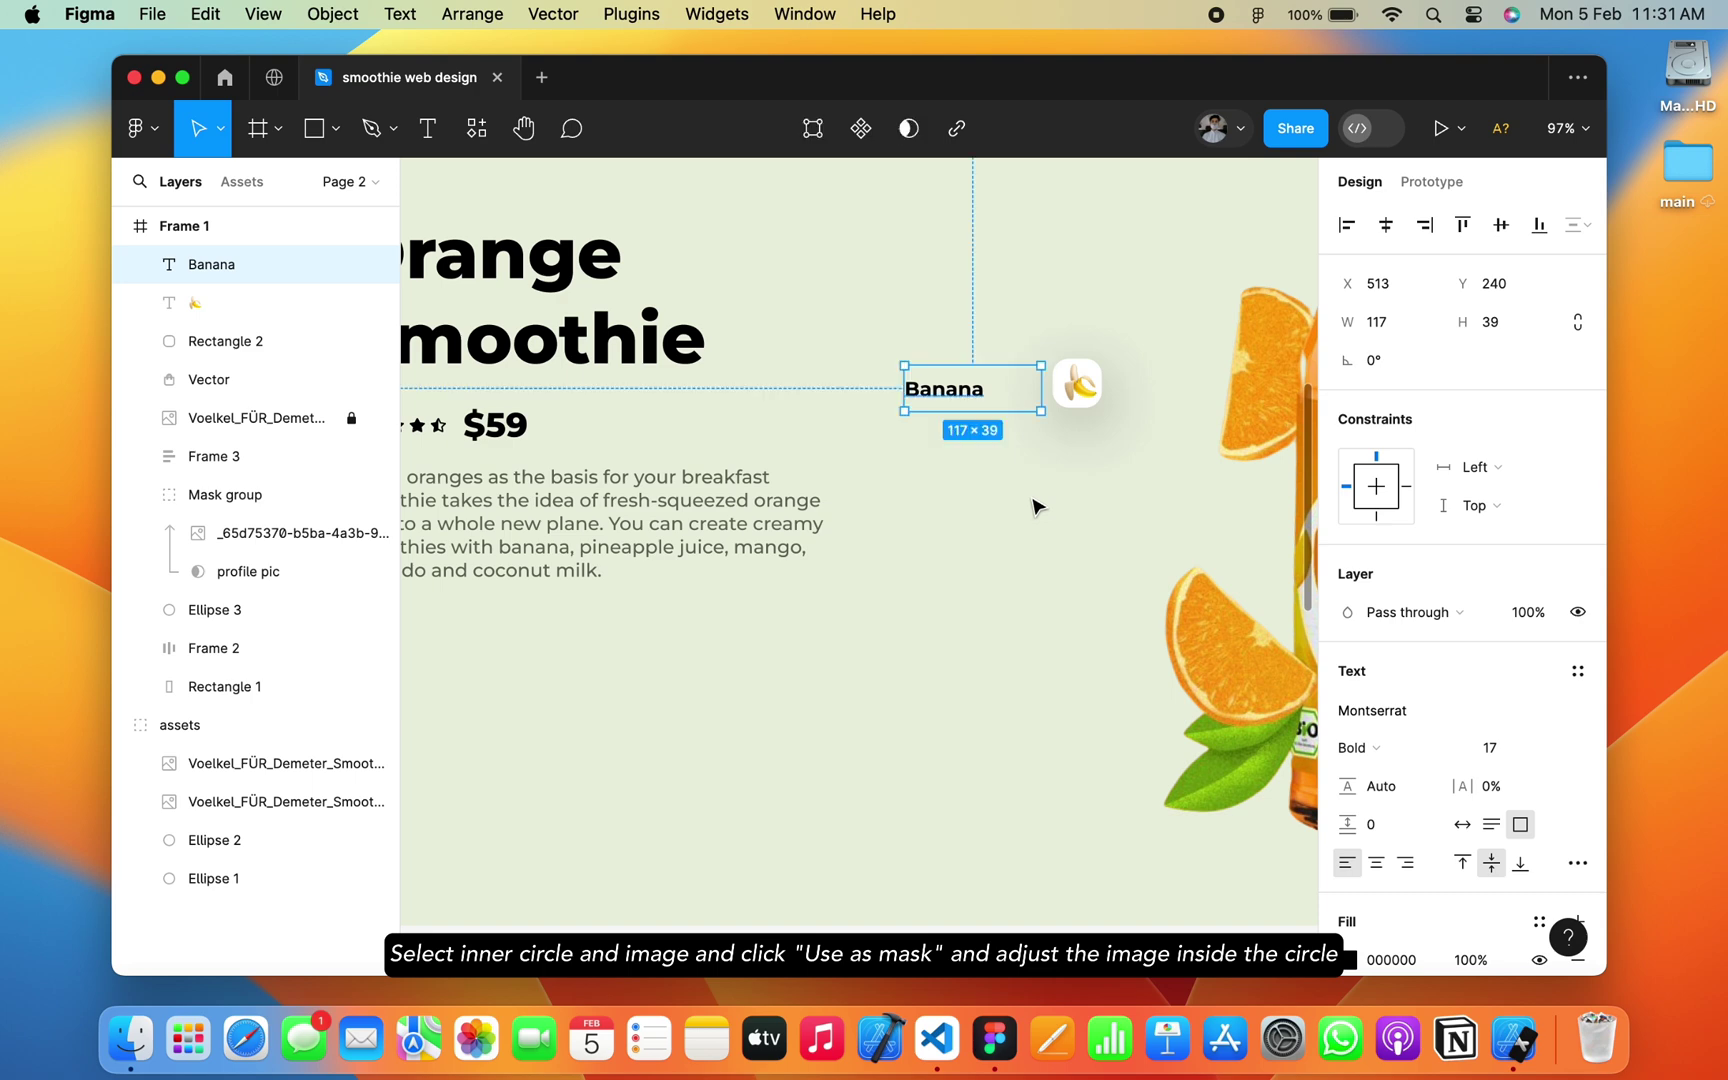
Step: Narrow the Banana label and position it beside the emoji tile
mouse_move(1040, 394)
left_mouse_down()
mouse_move(991, 394)
mouse_move(1013, 390)
left_mouse_up()
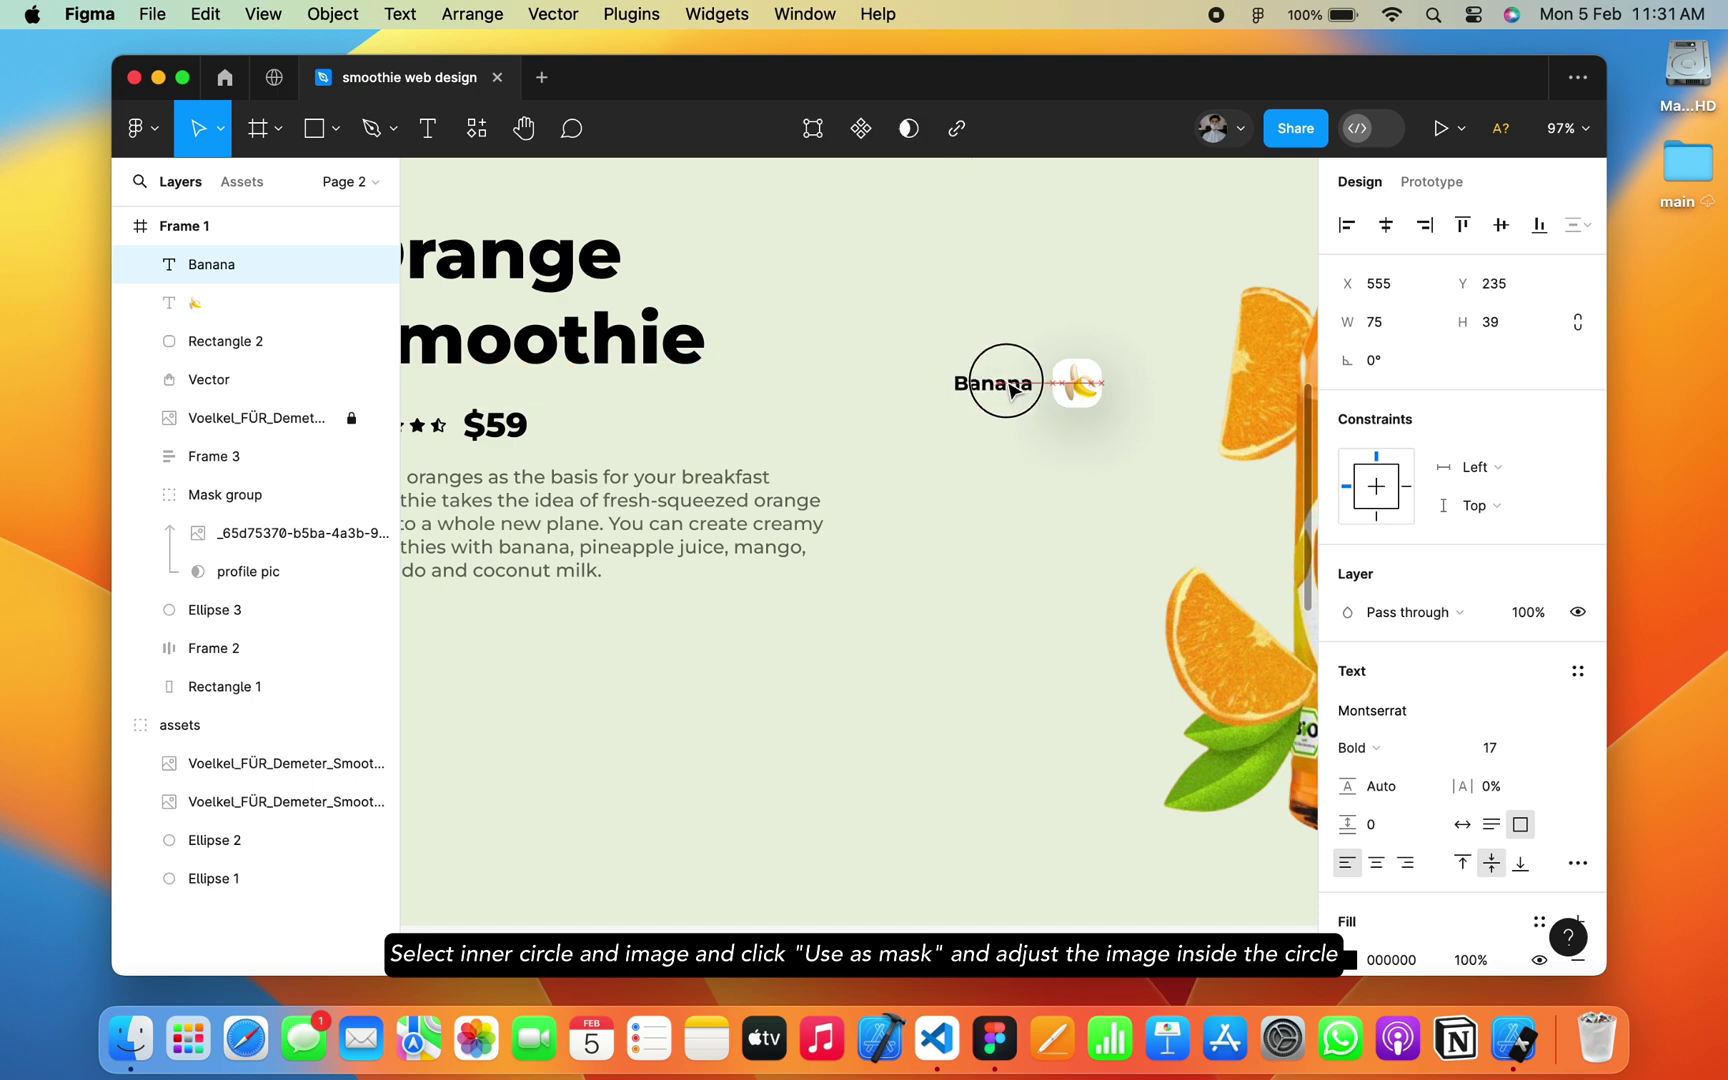
left_click(1065, 447)
scroll(1065, 450, "down", 5)
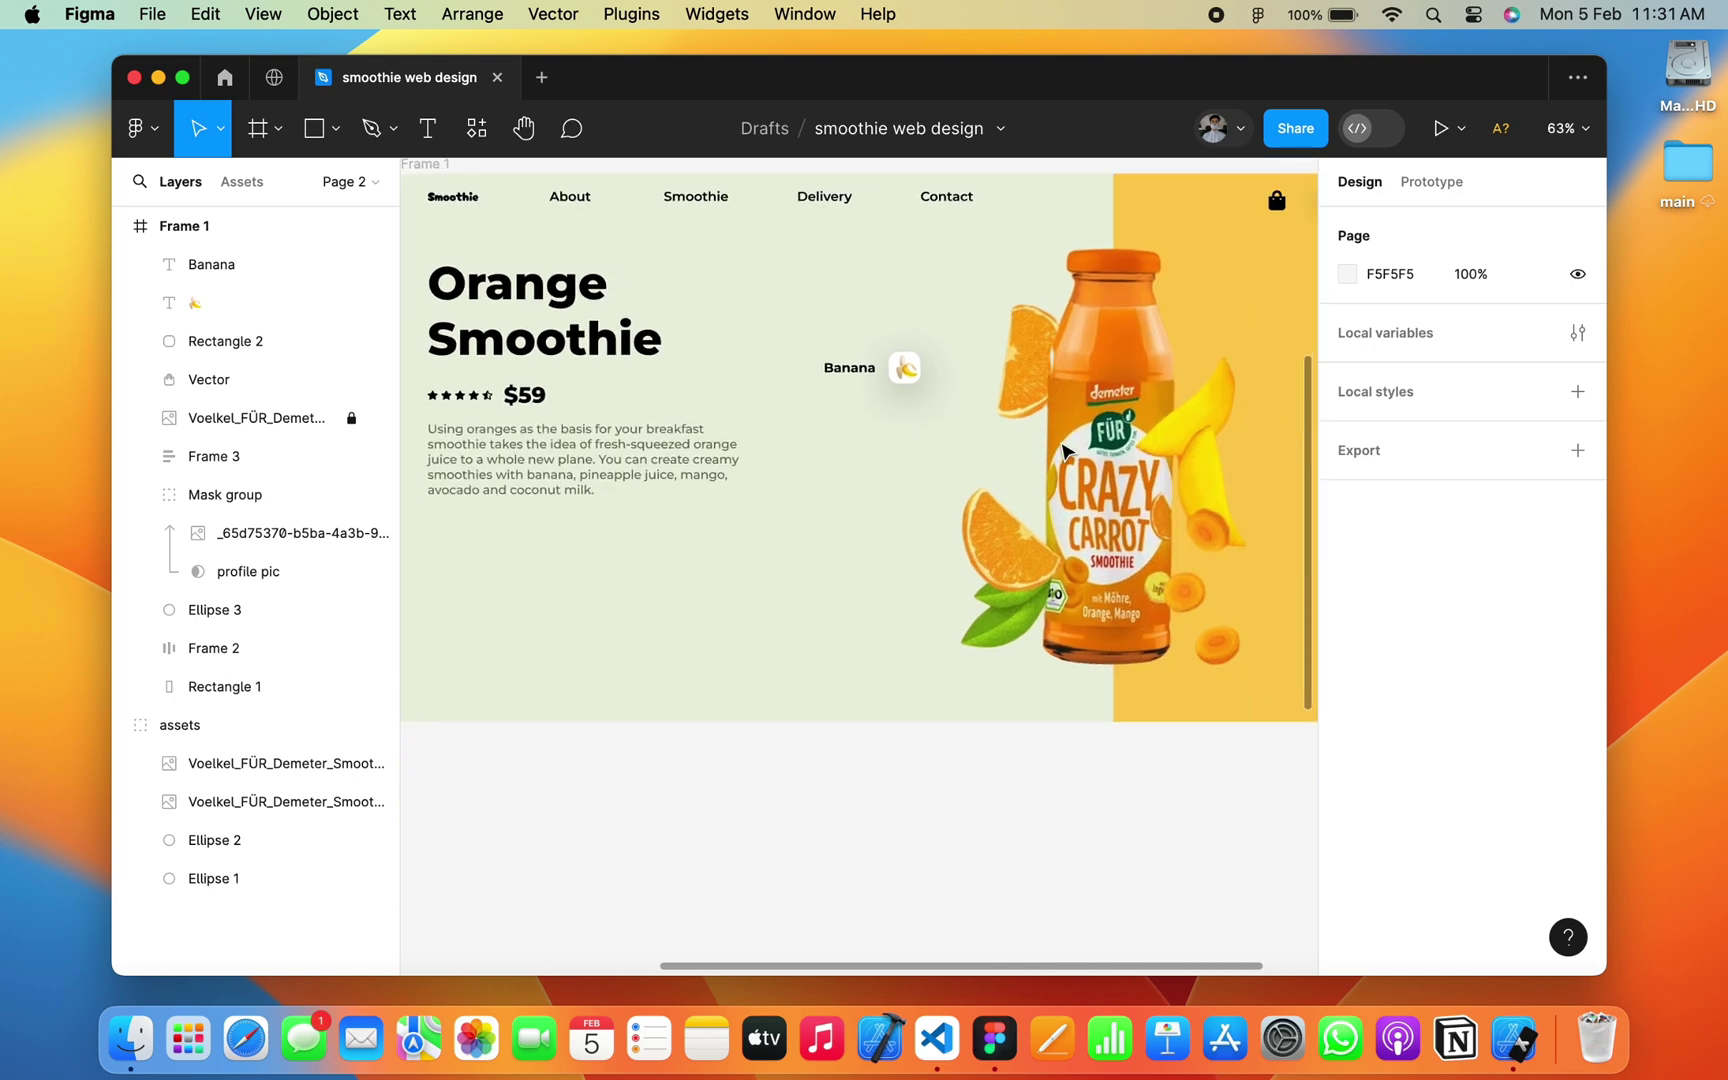
left_click(910, 374)
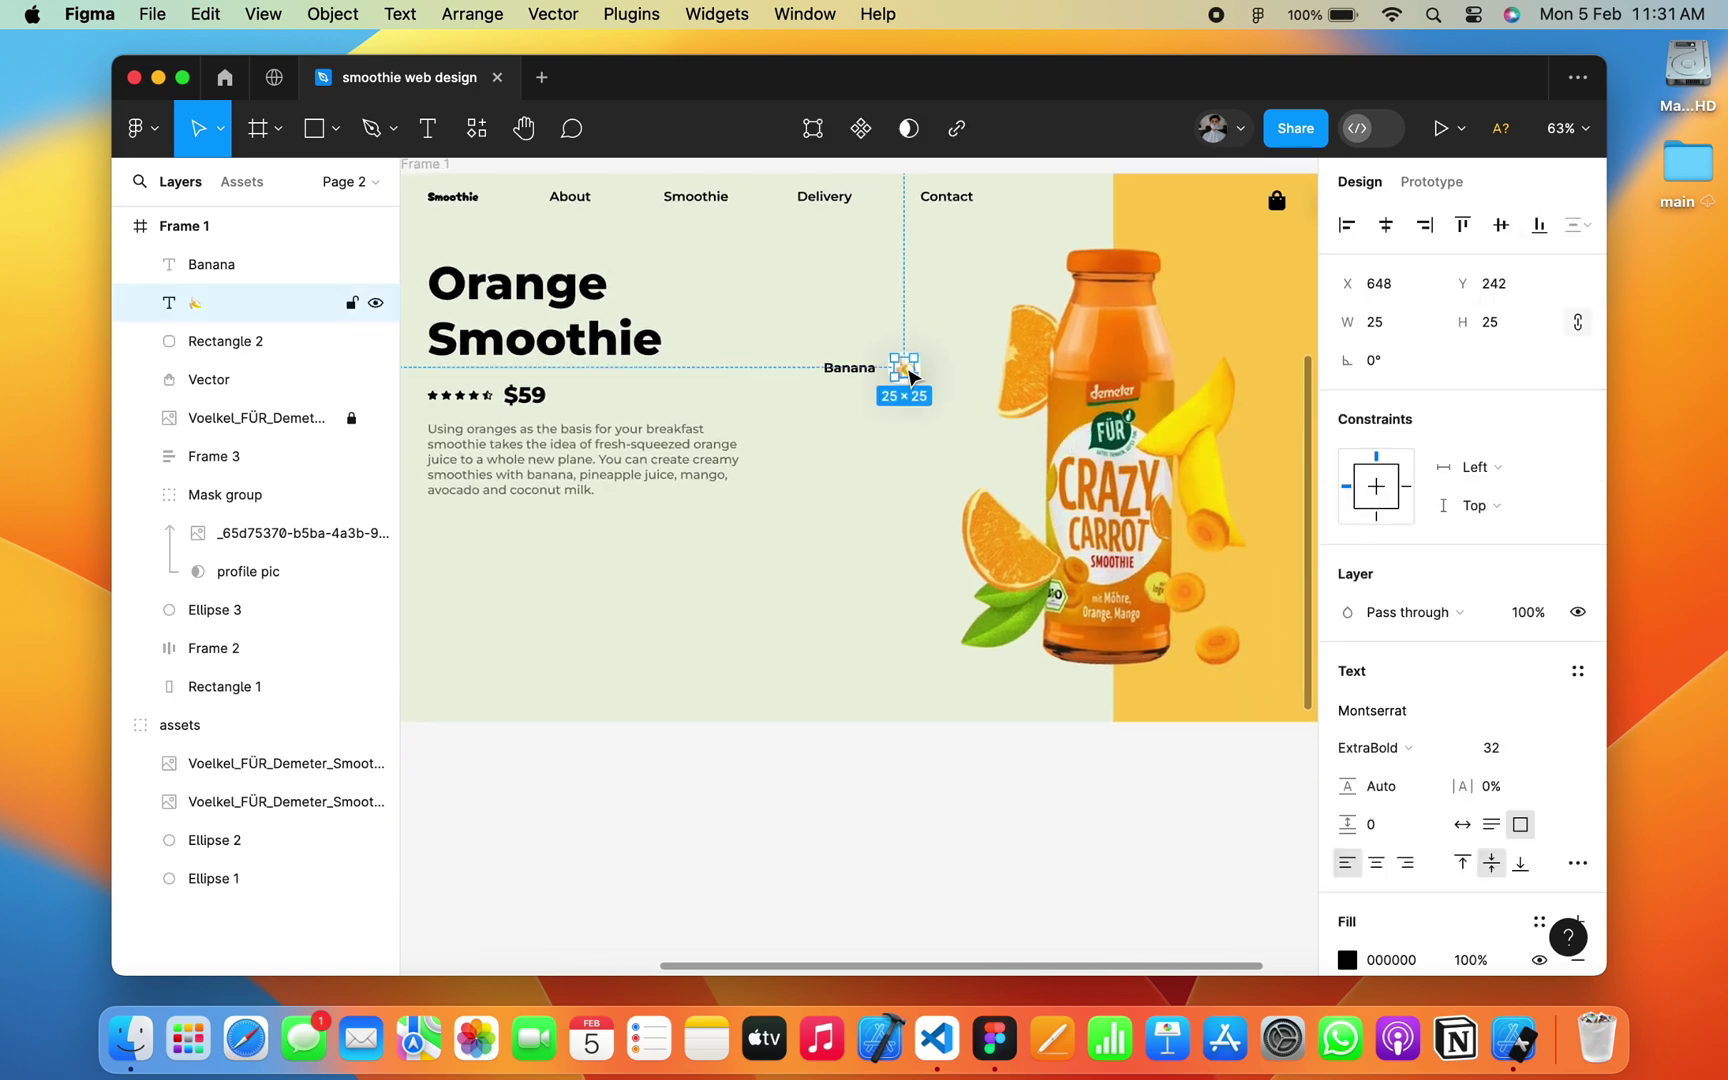
Step: Group the Banana label, emoji and white square as 'banana', then duplicate the tag below
left_click(248, 346, "shift")
left_click(222, 266, "shift")
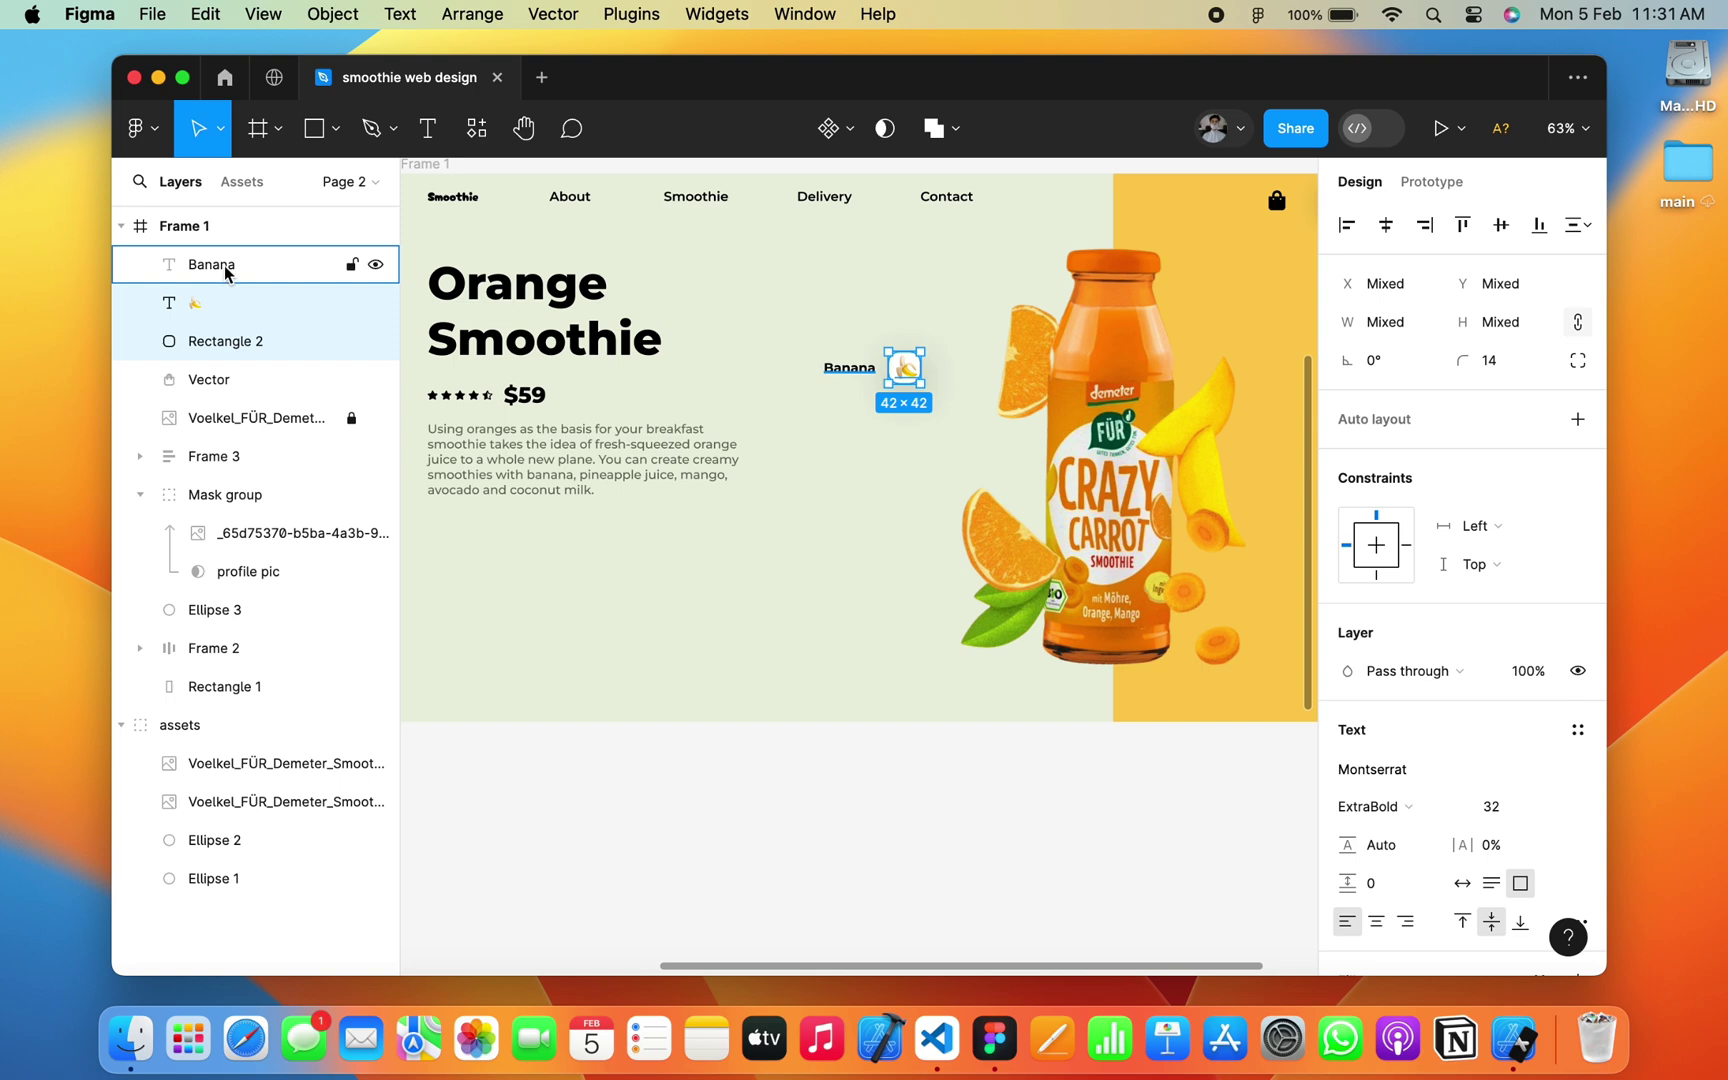
key("super+g")
double_click(212, 266)
type("banana")
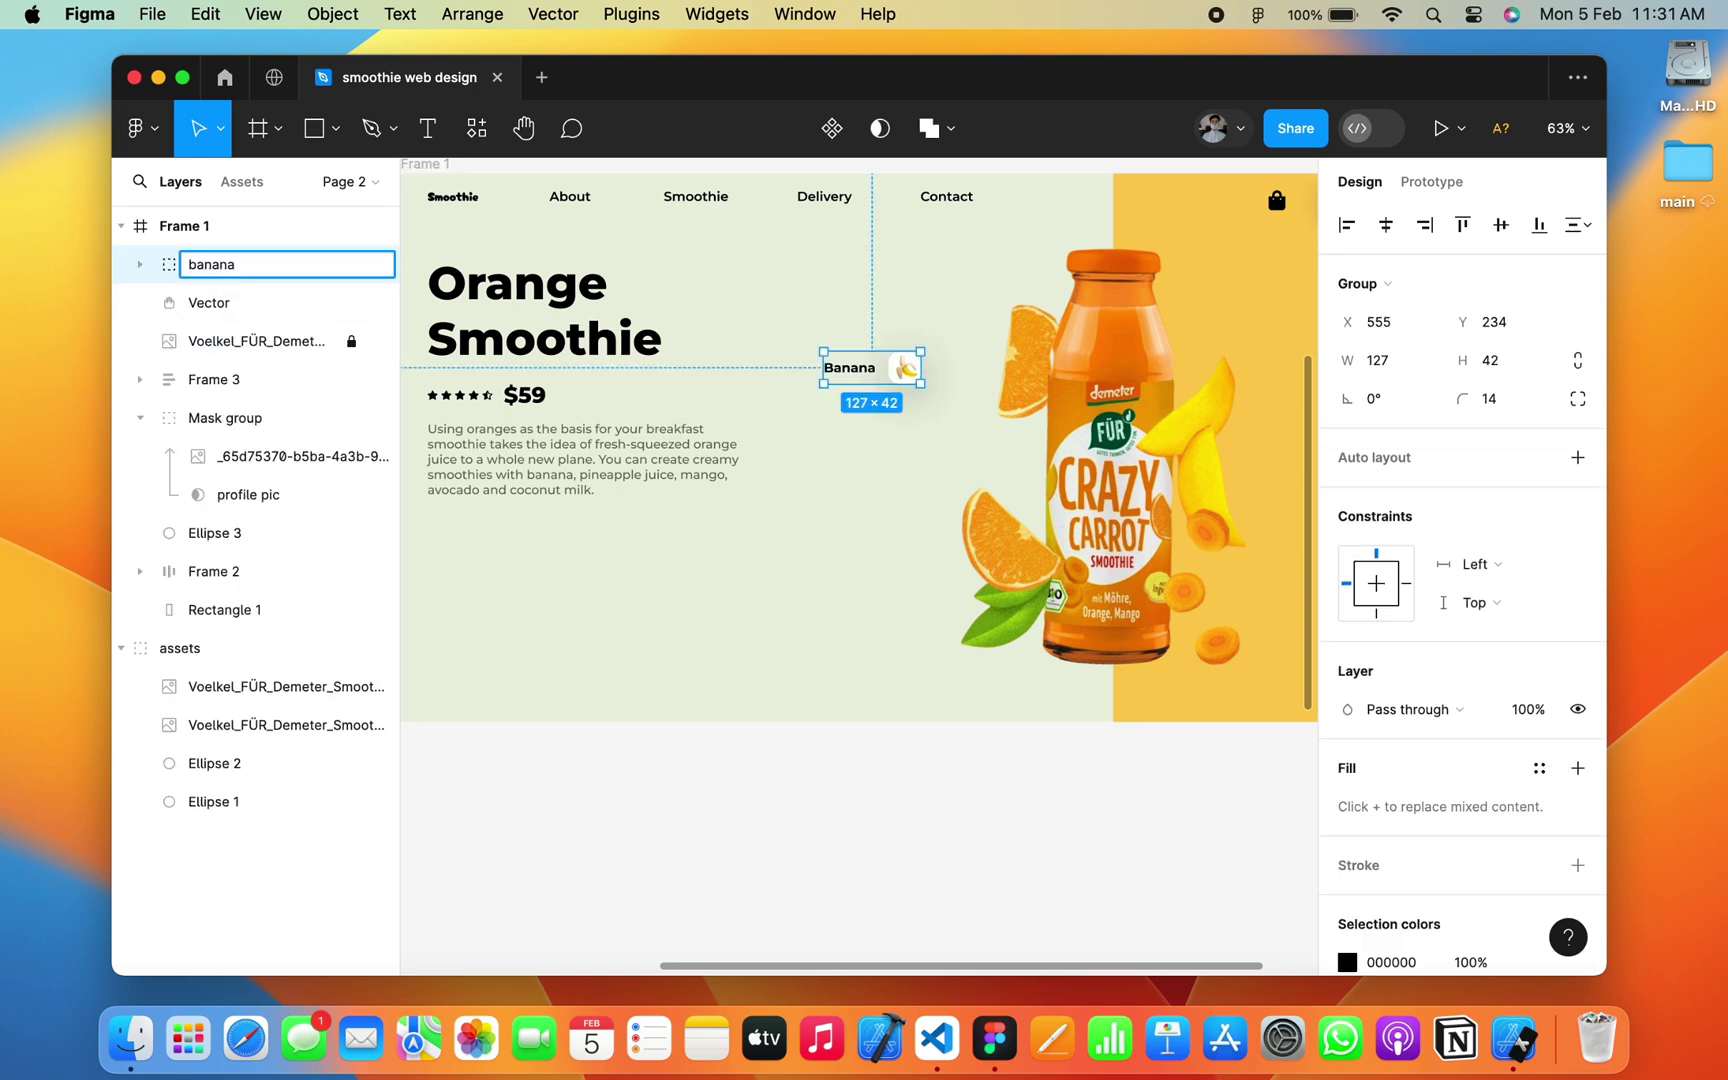
key("Return")
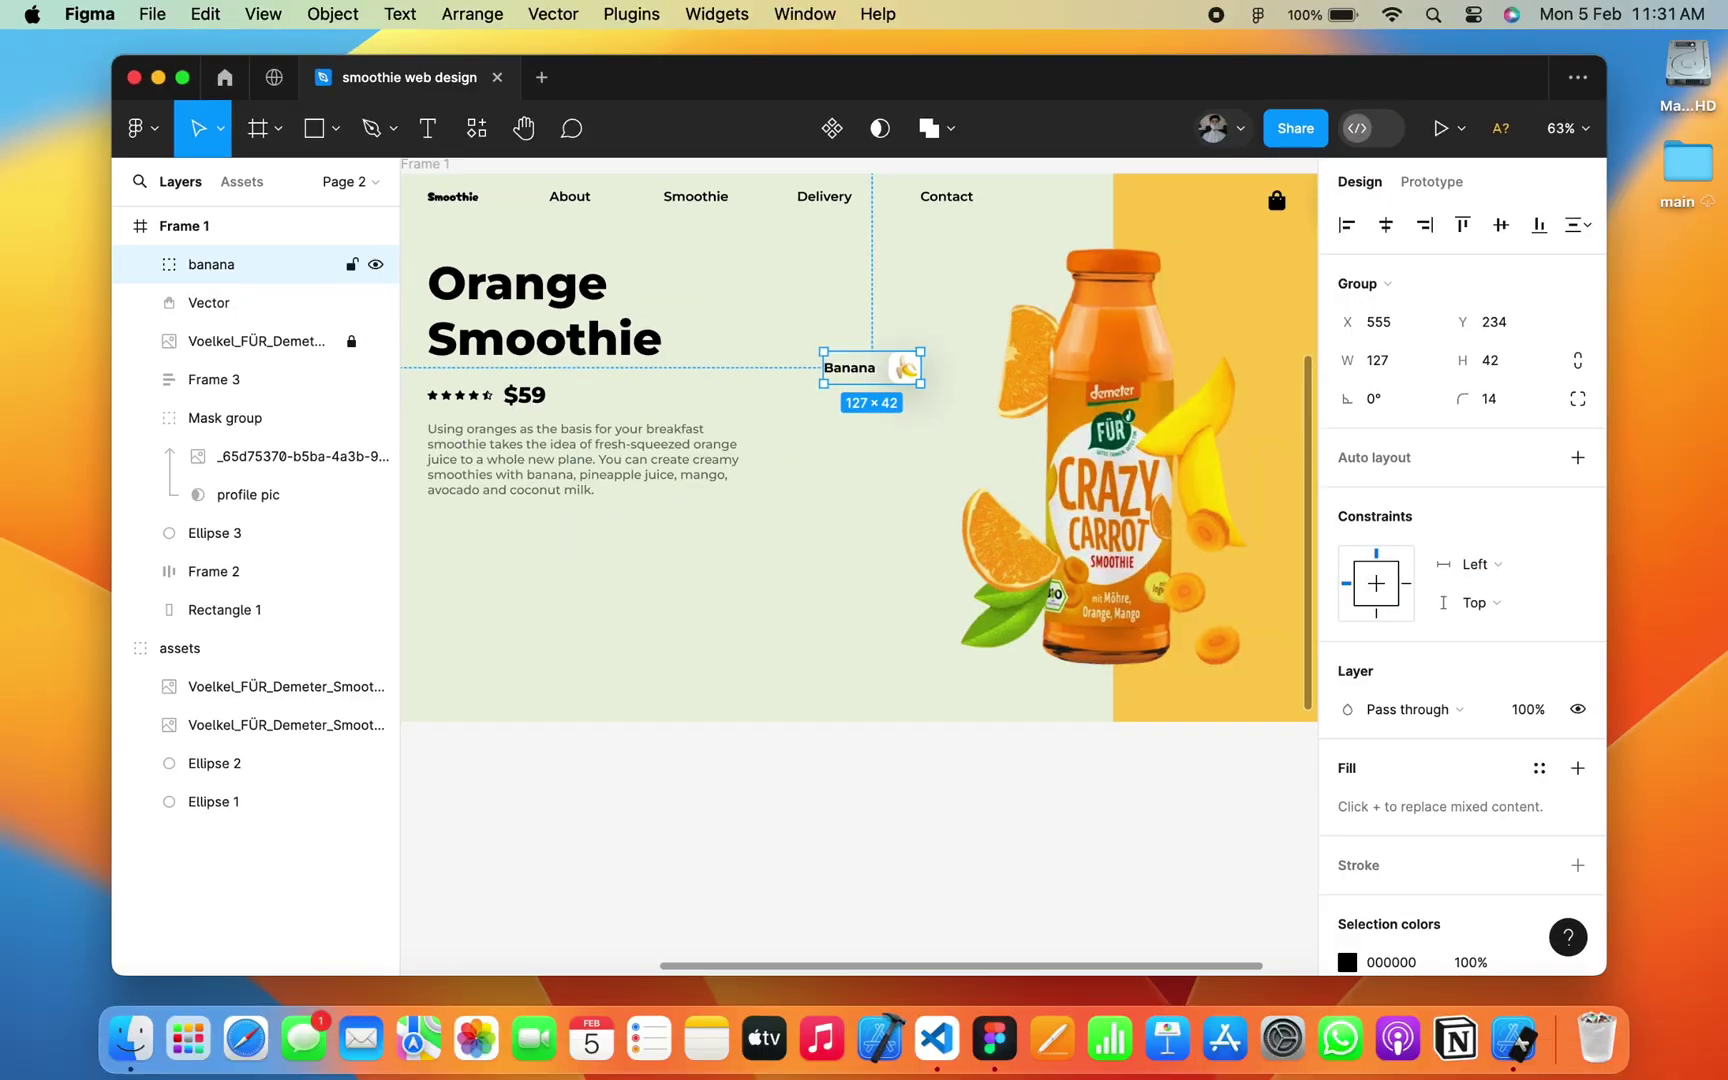
left_click_drag(871, 367, 855, 442)
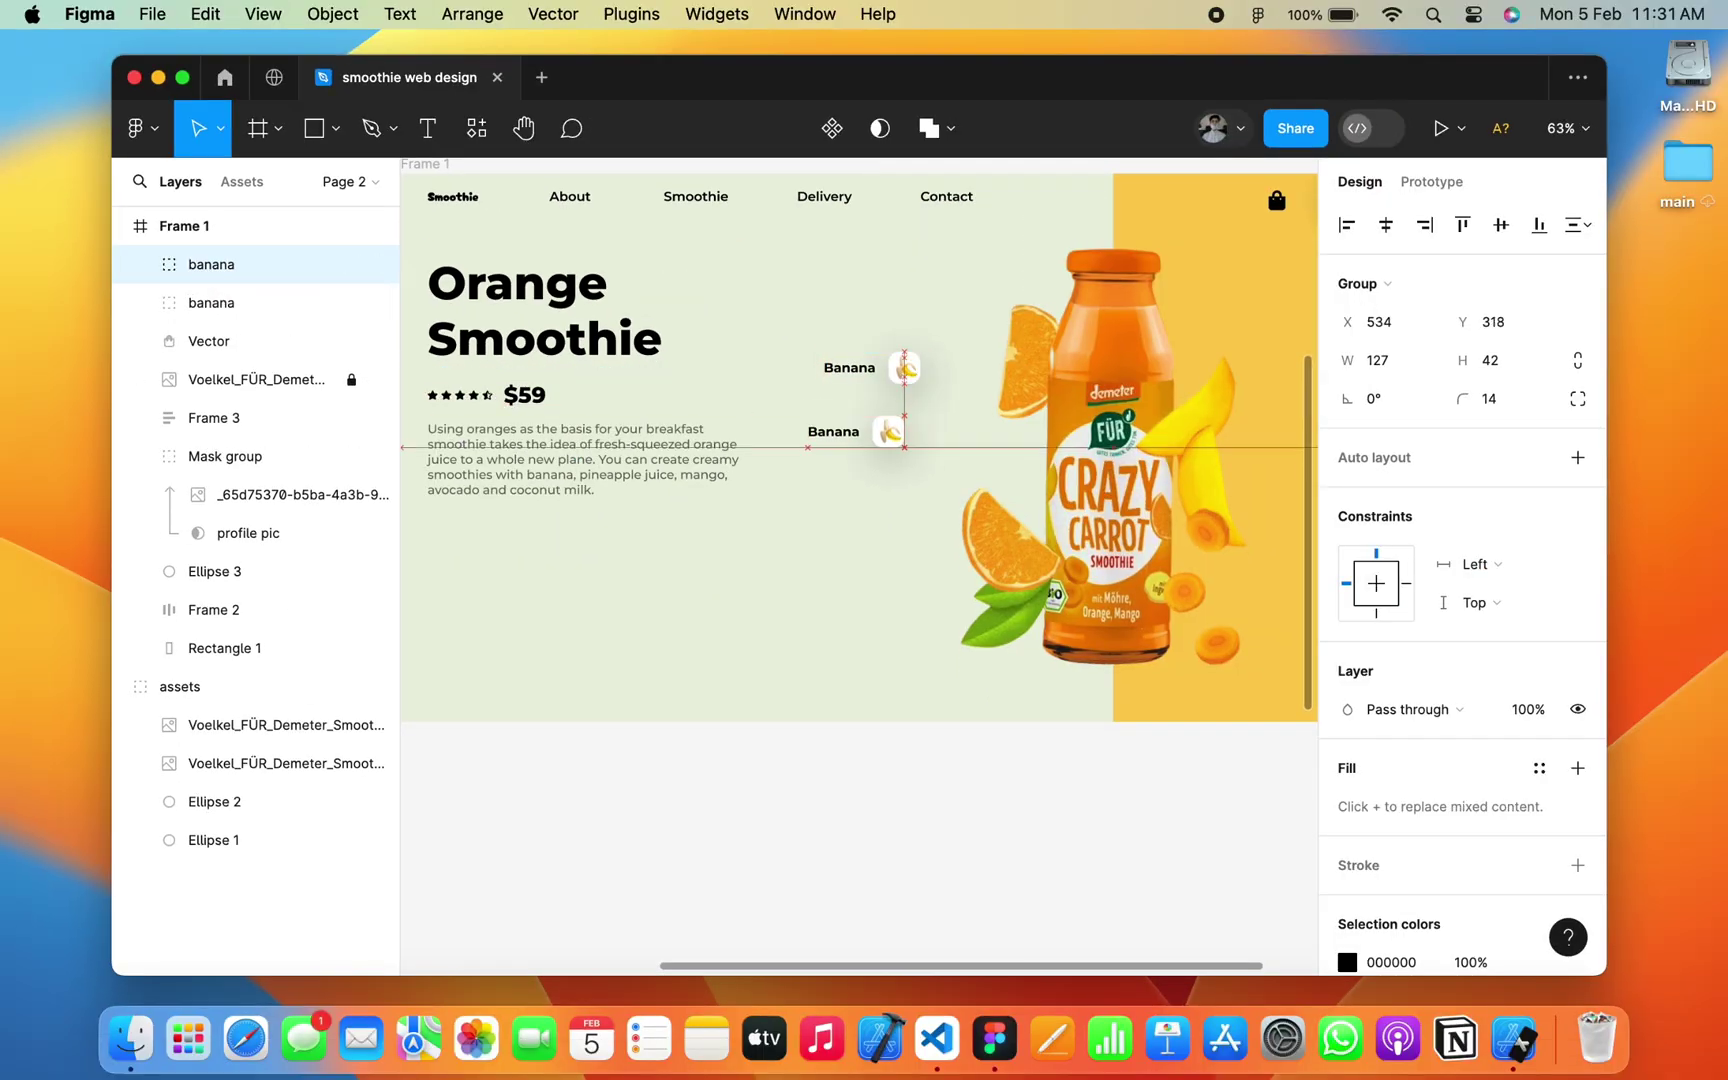
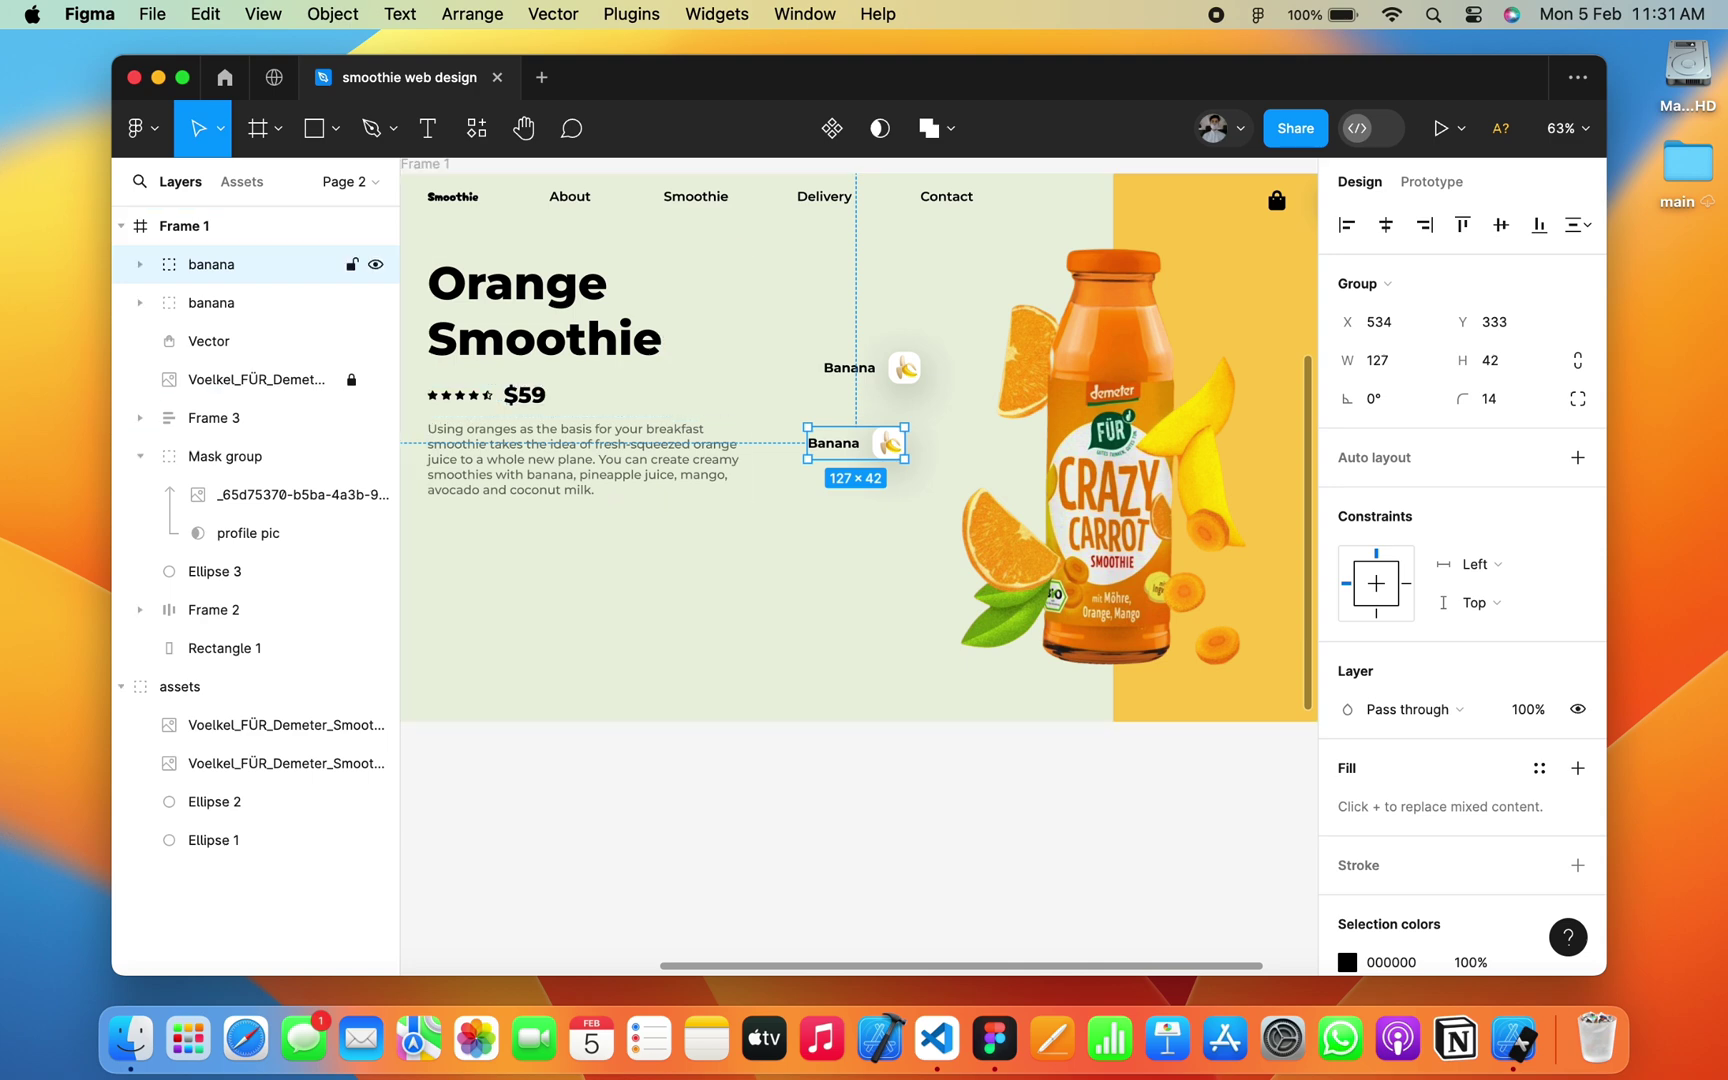
Step: Name the copied group 'pine apple' and change its text to a widened 'Pineapple Juice' label
double_click(211, 264)
type("oub")
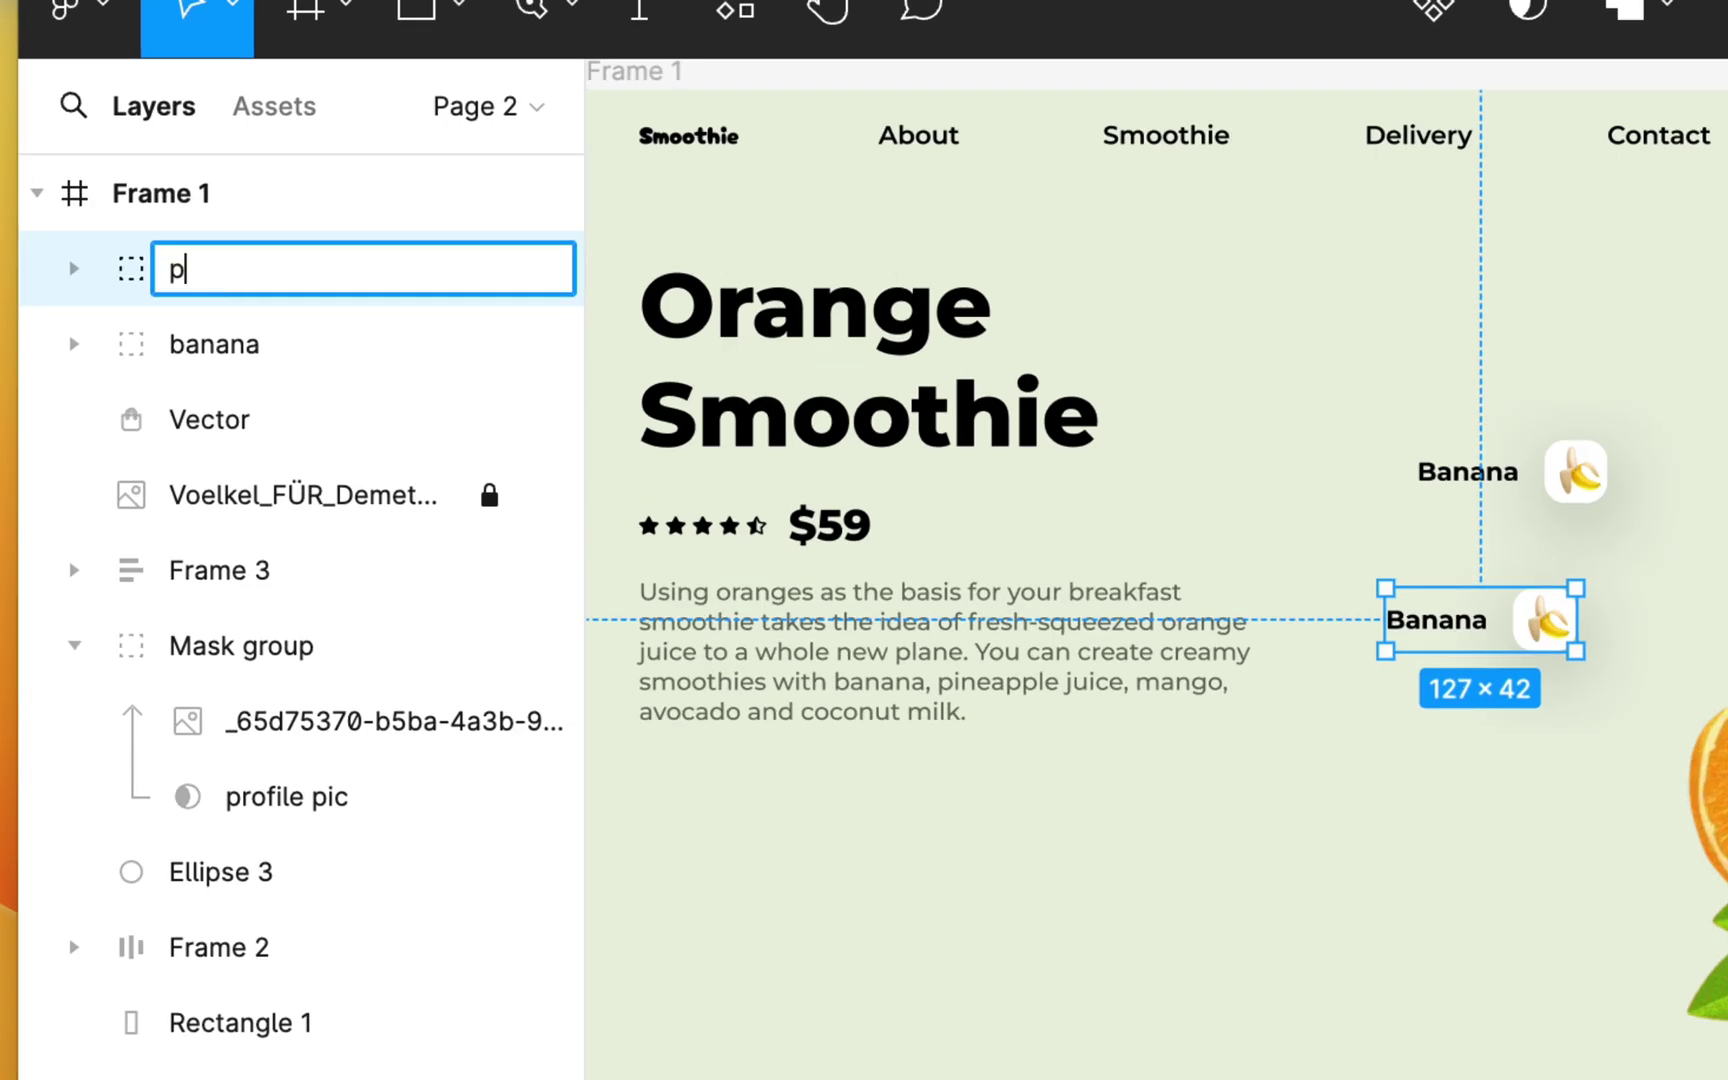
type("le")
key("Return")
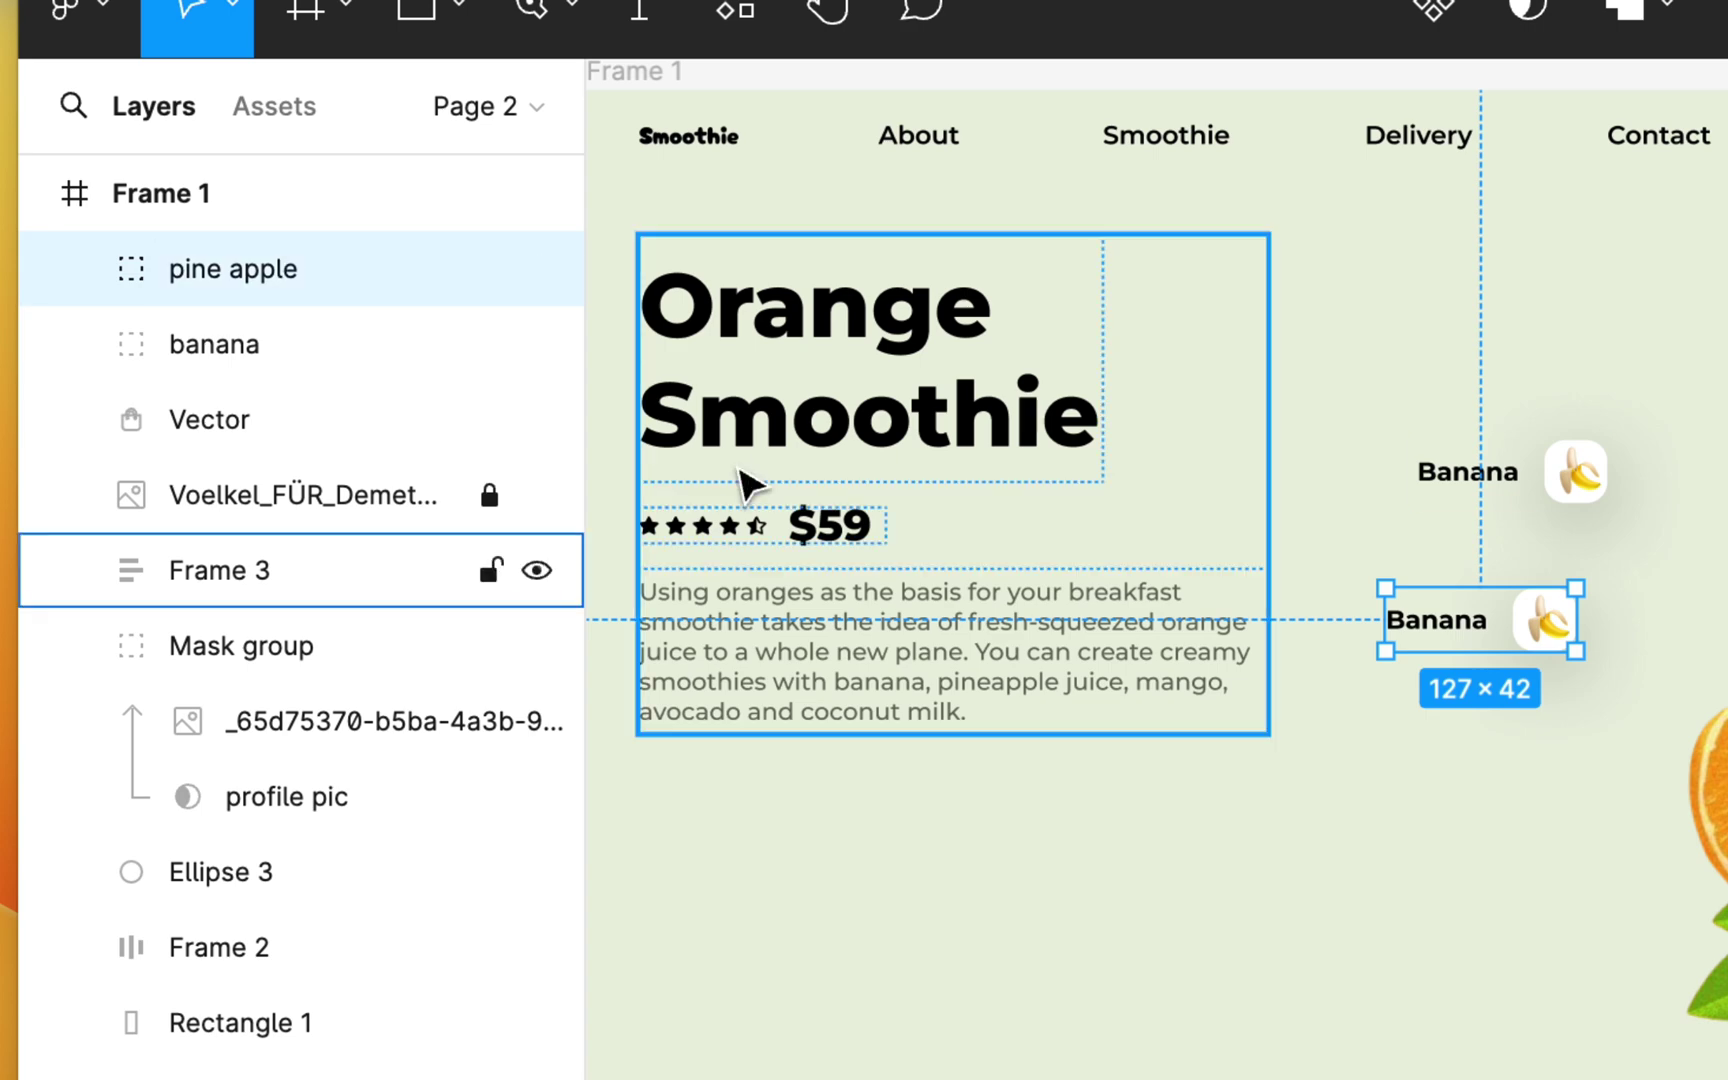
scroll(918, 571, "up", 5)
scroll(918, 571, "up", 5)
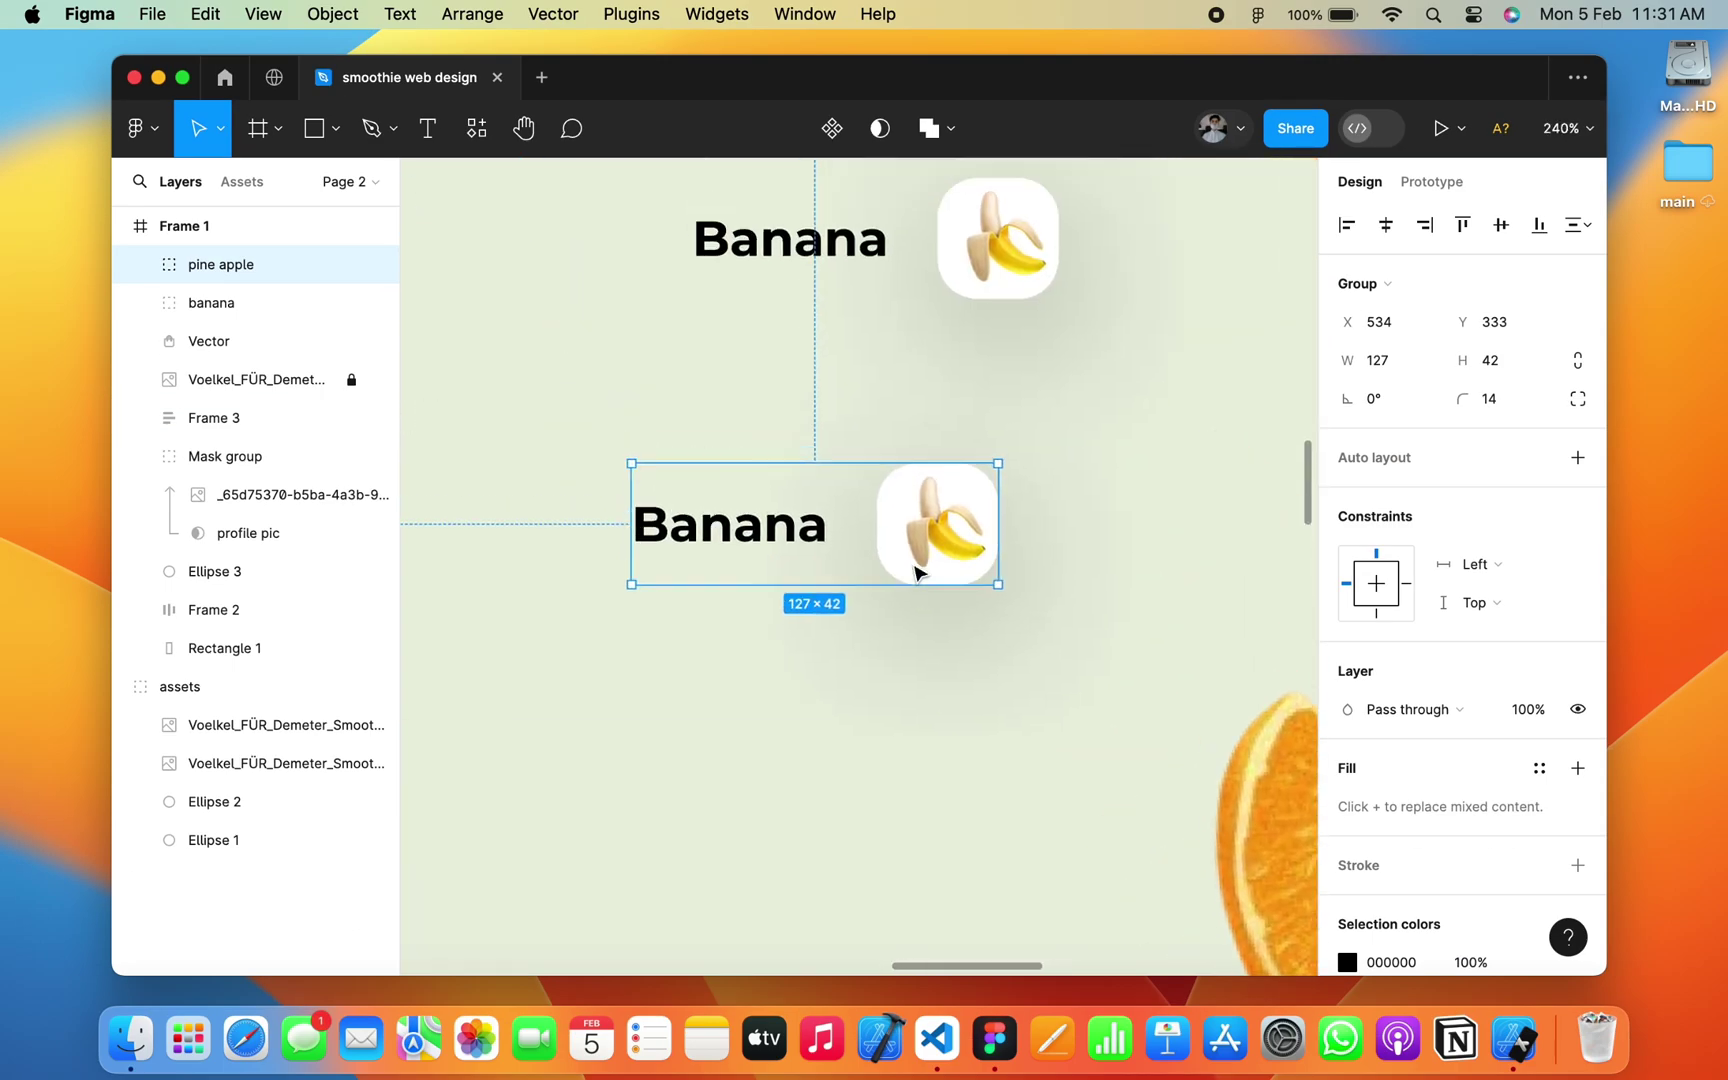
double_click(752, 540)
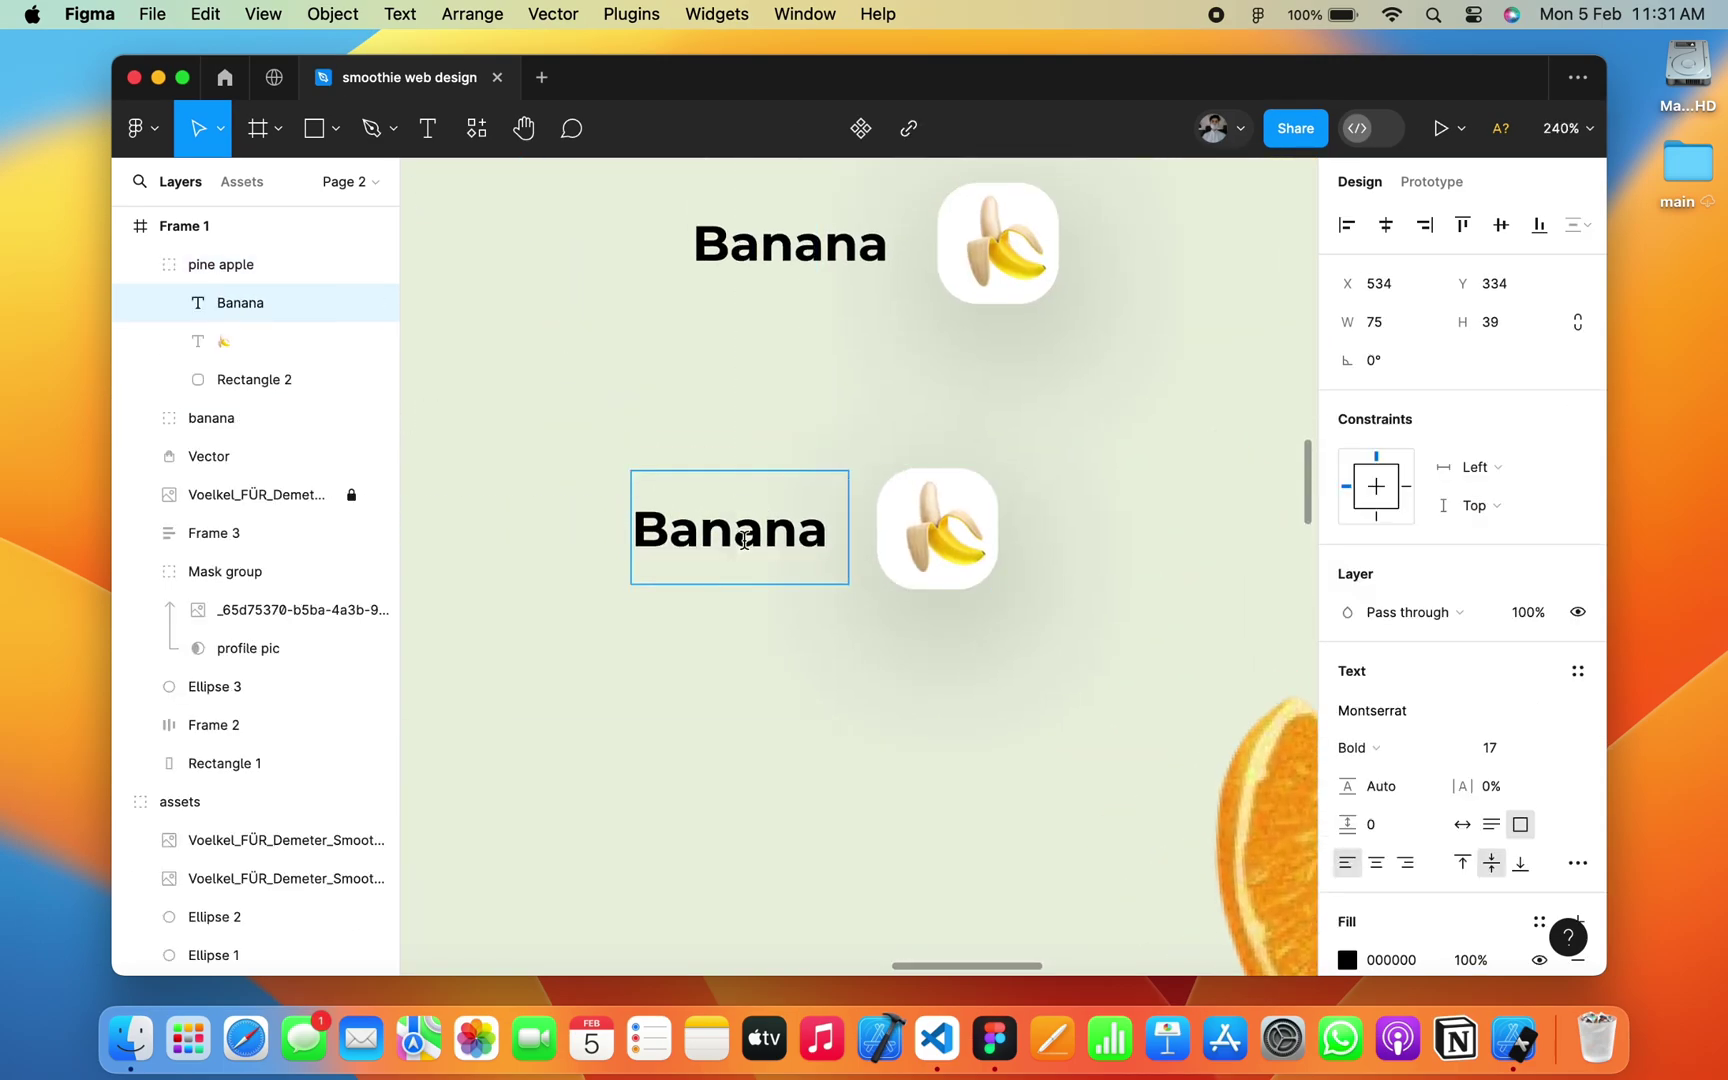
double_click(744, 540)
type("Pine")
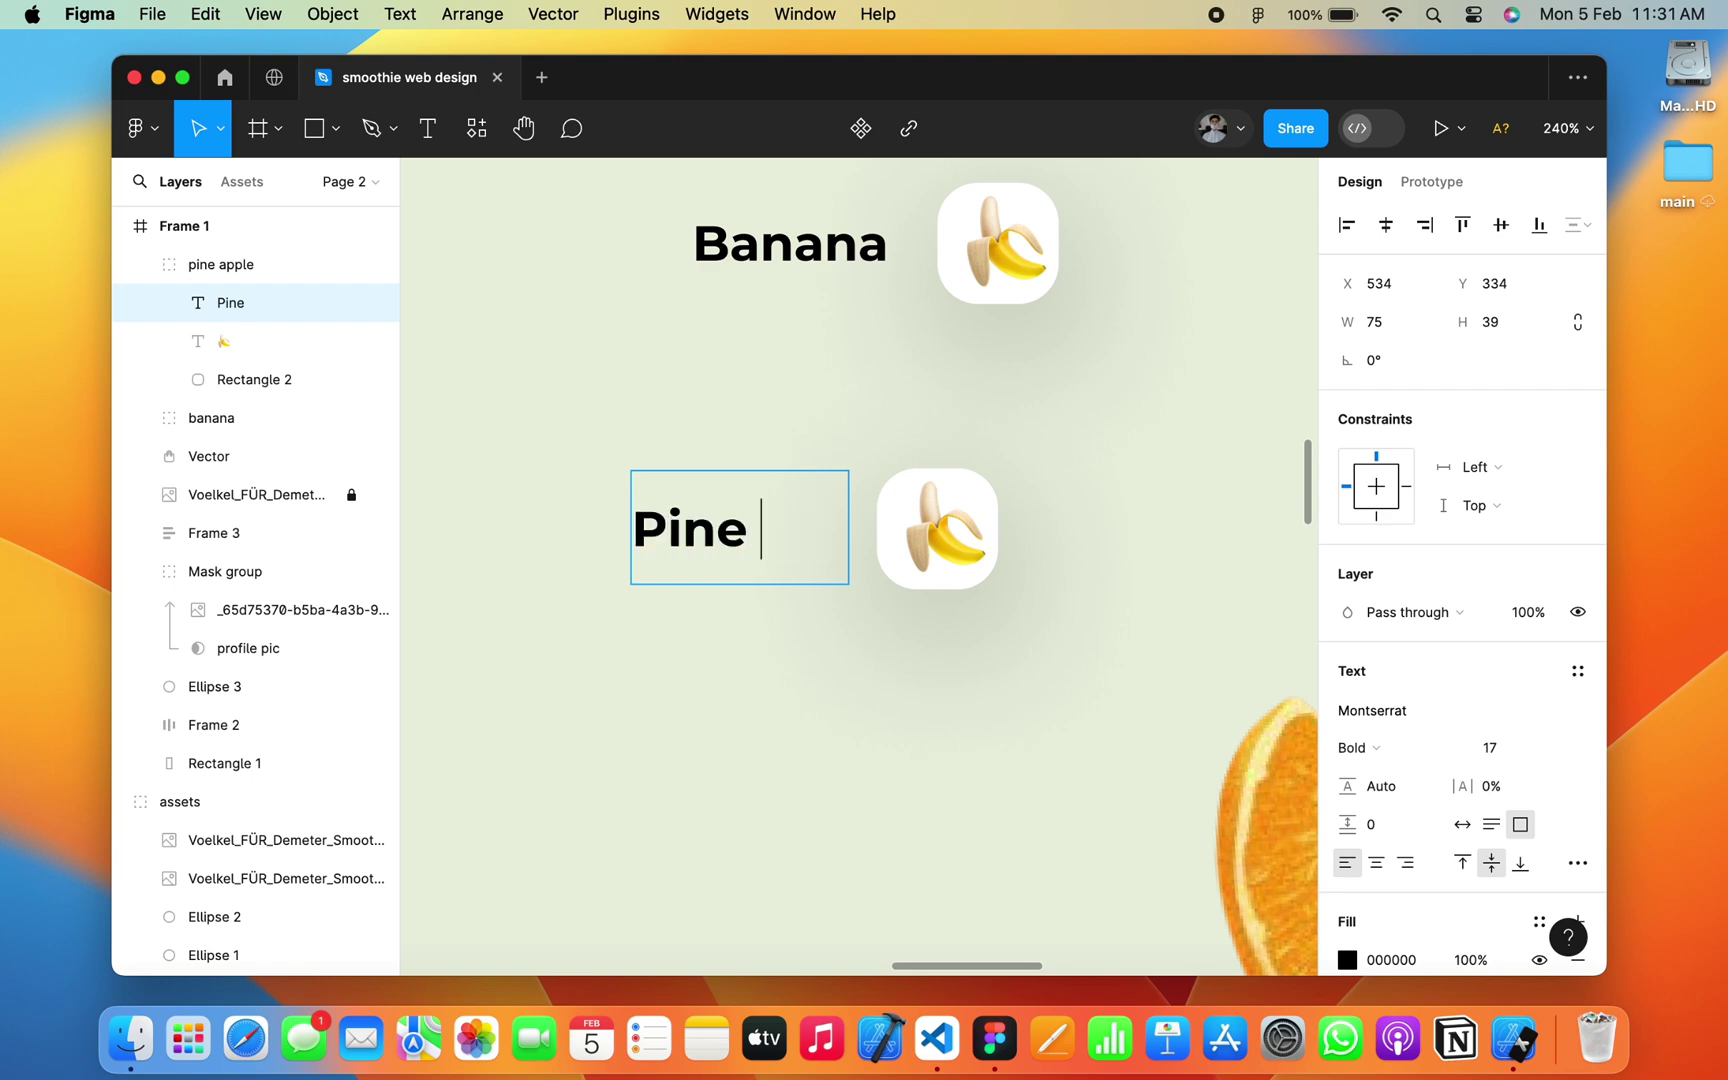
type("apple")
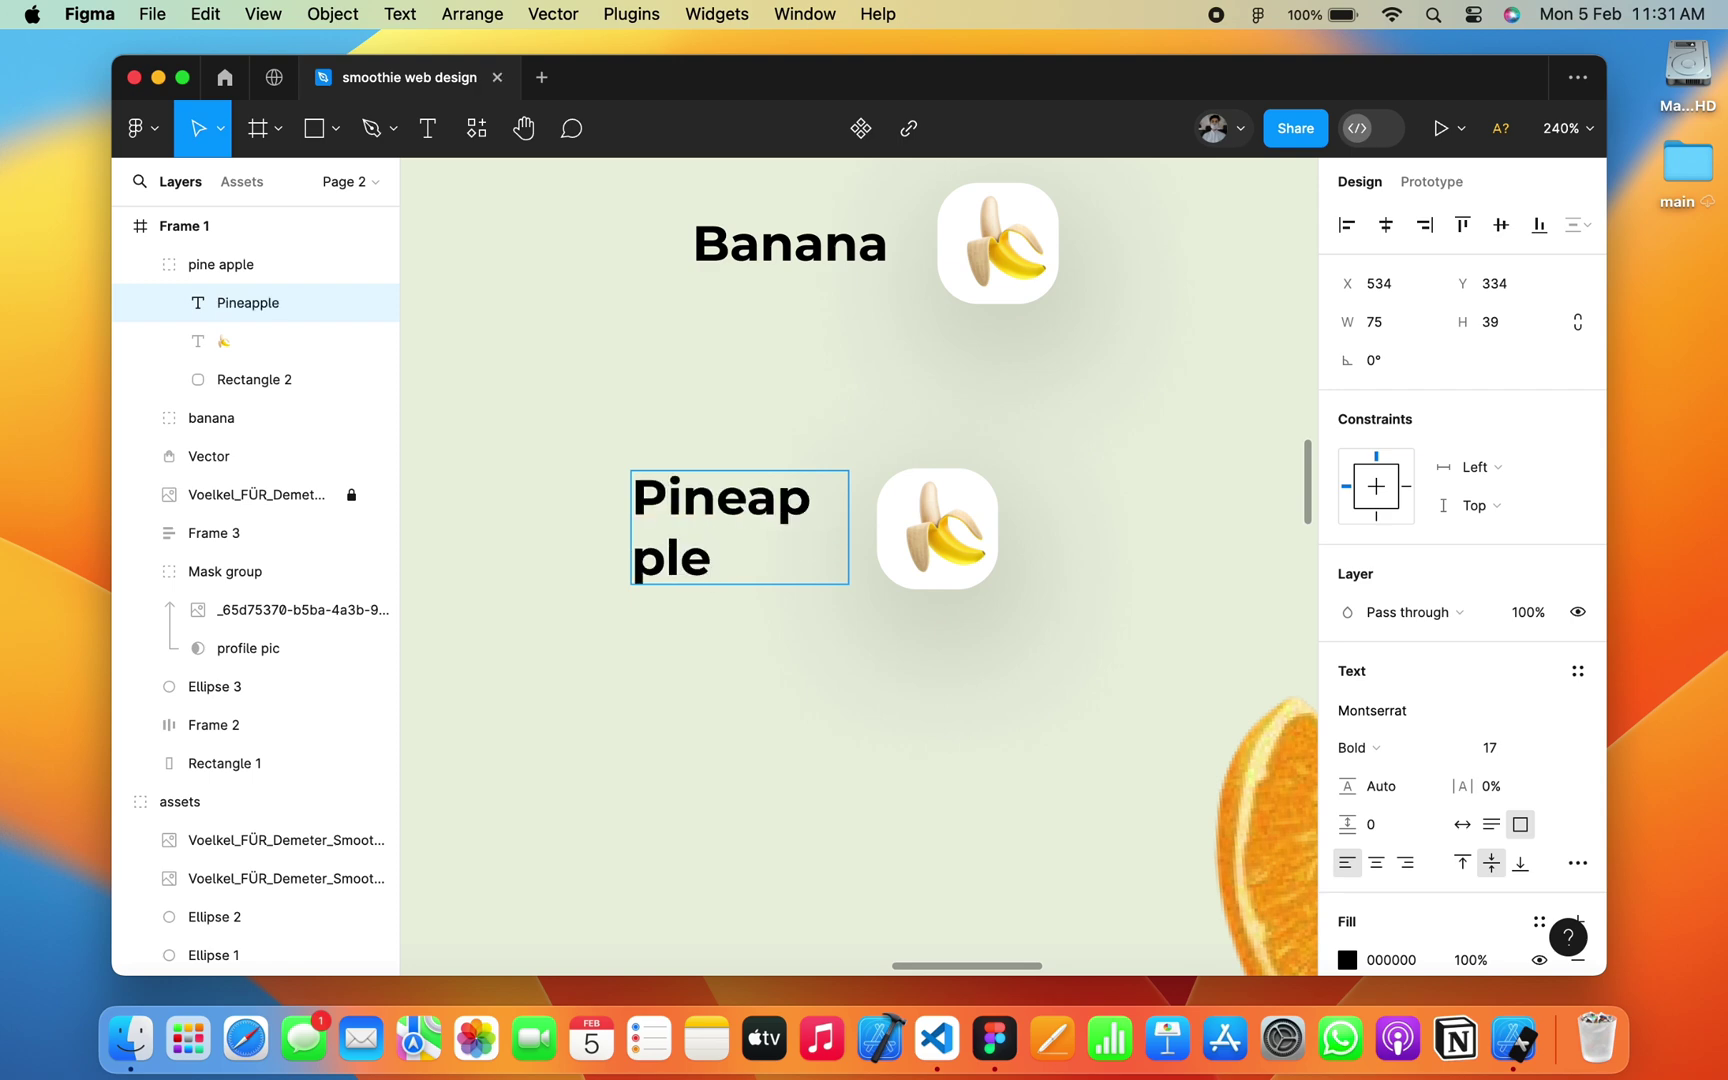
type(" Juice")
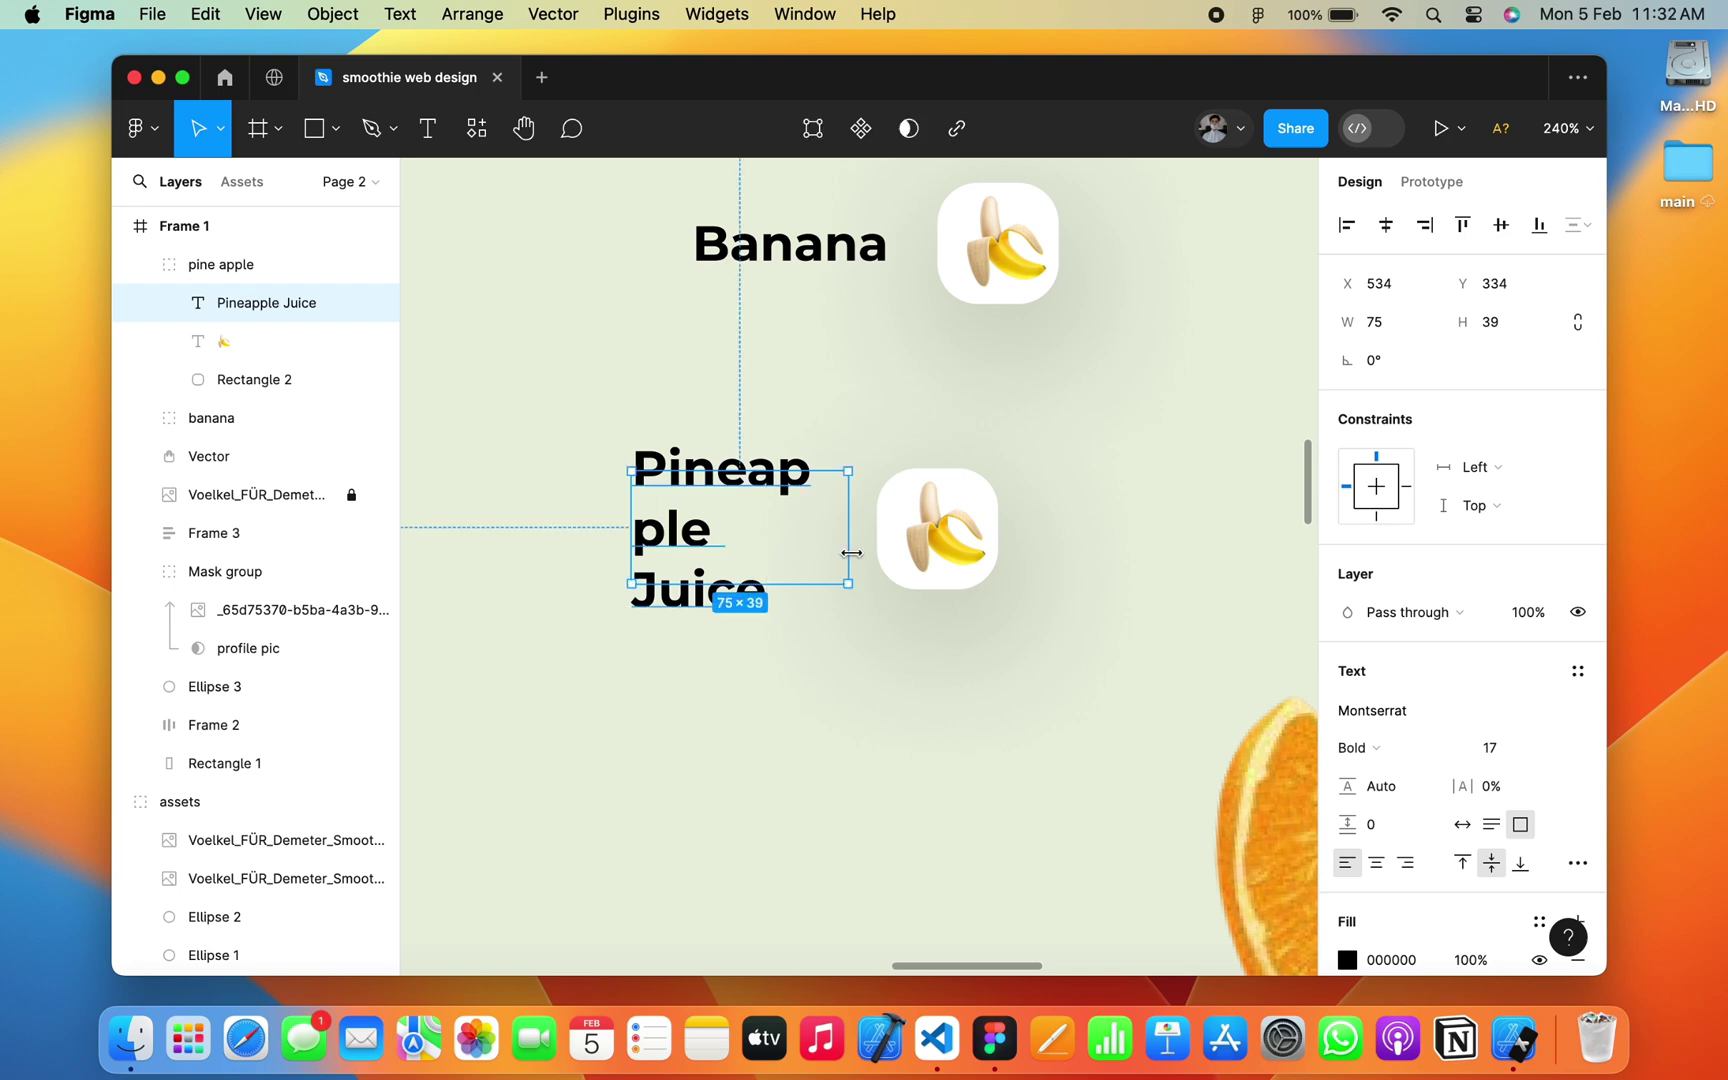
left_click_drag(849, 566, 1045, 563)
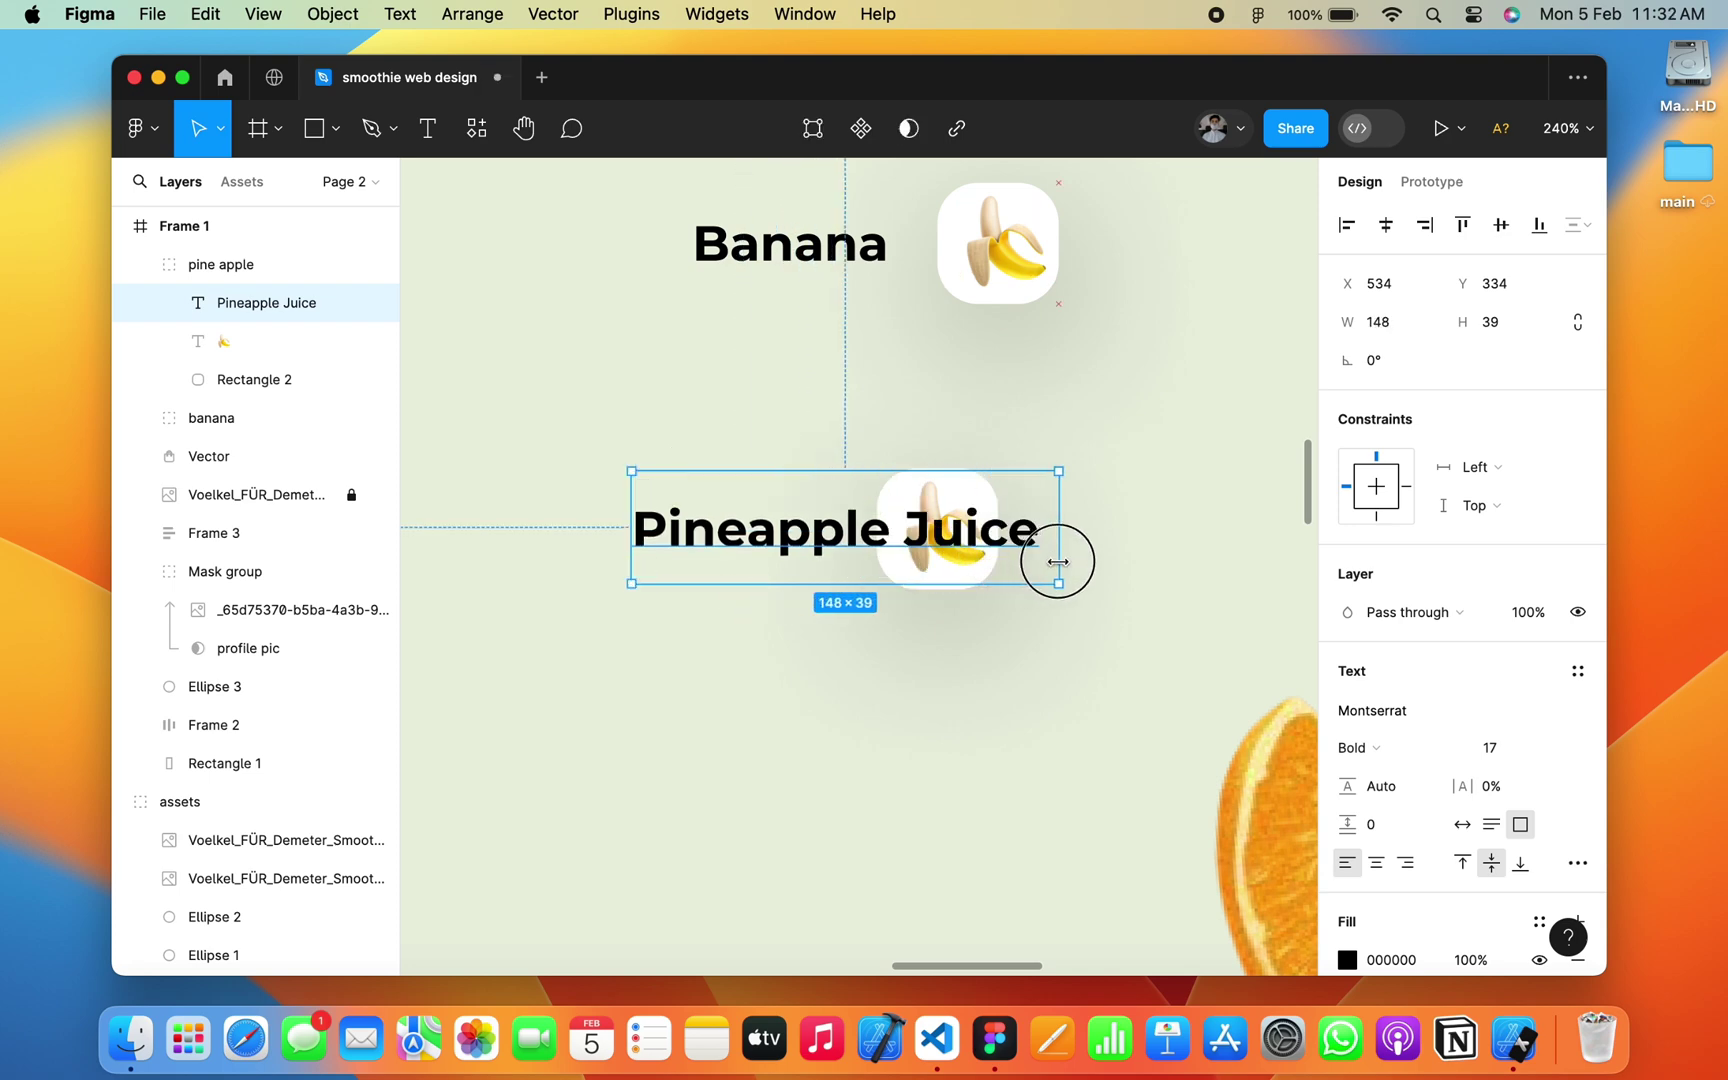
left_click(960, 614)
Step: Move the icon and its white backdrop to the right of the Pineapple Juice text
left_click(248, 377)
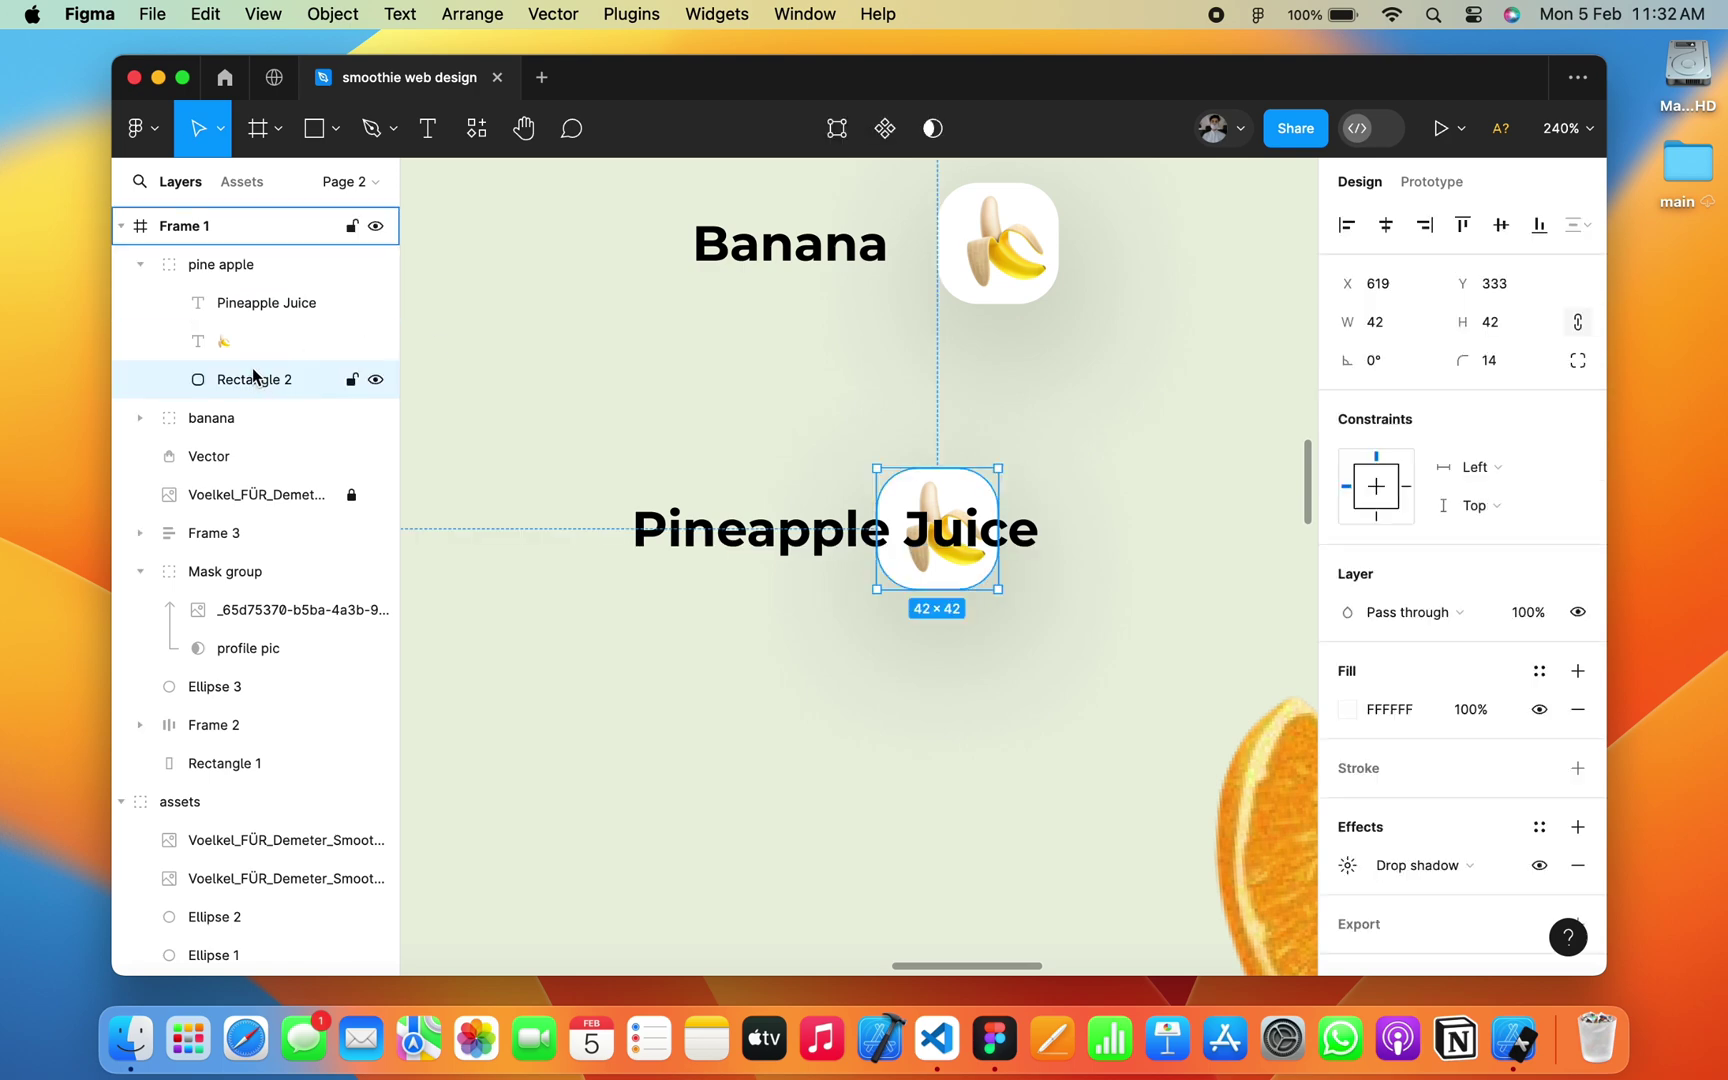
left_click(248, 342, "shift")
left_click_drag(929, 498, 1135, 494)
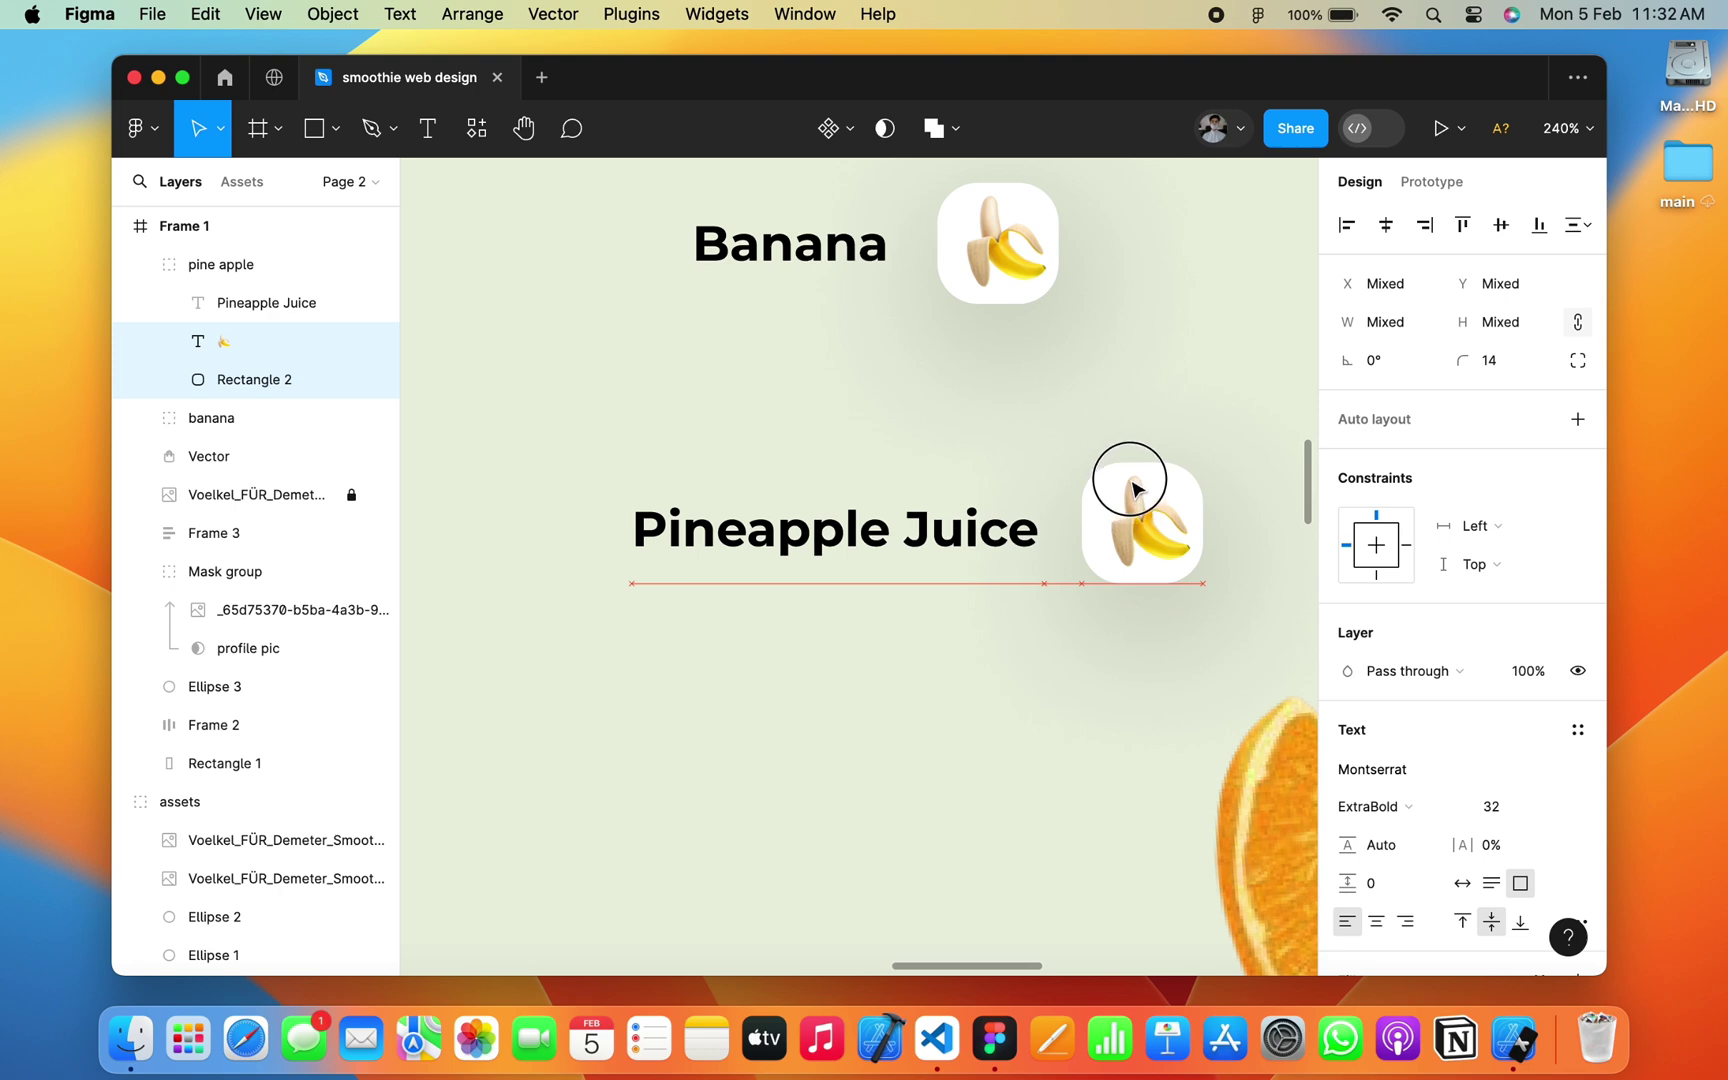
left_click_drag(1135, 494, 1133, 497)
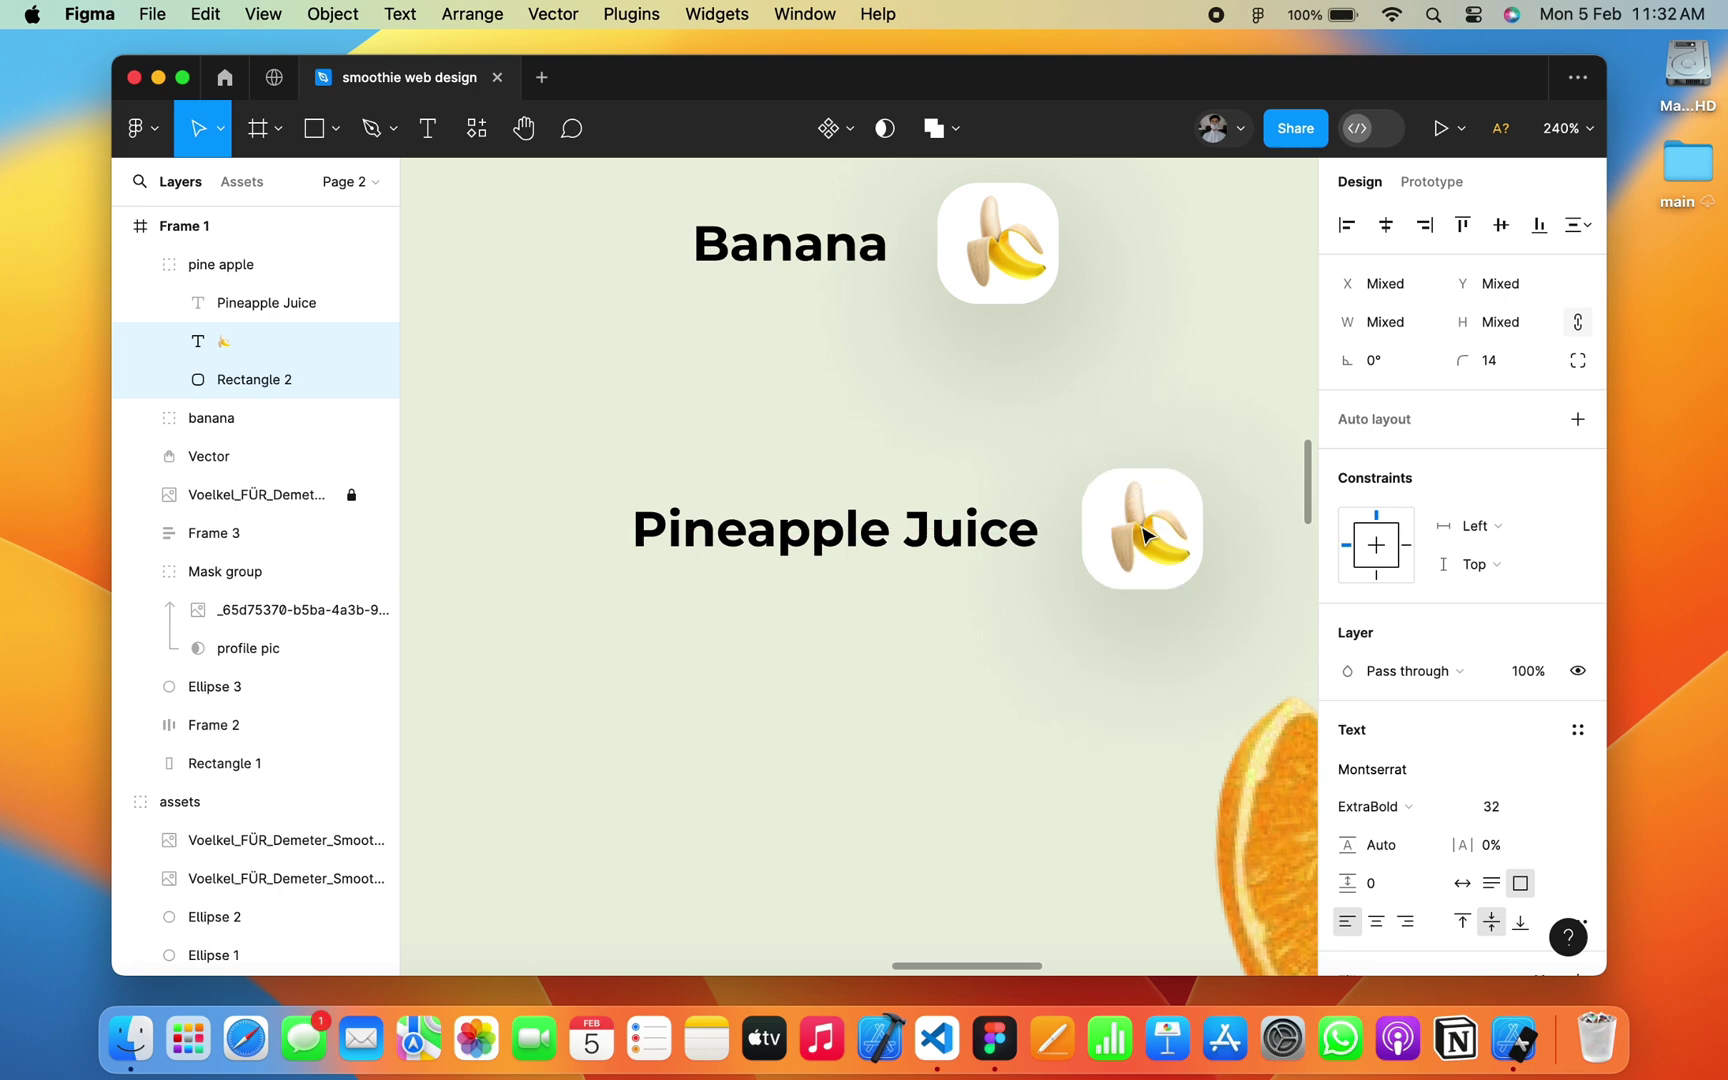
Step: Replace the banana emoji in the icon with the juice box emoji
double_click(1133, 497)
scroll(1140, 520, "right", 3)
key("BackSpace")
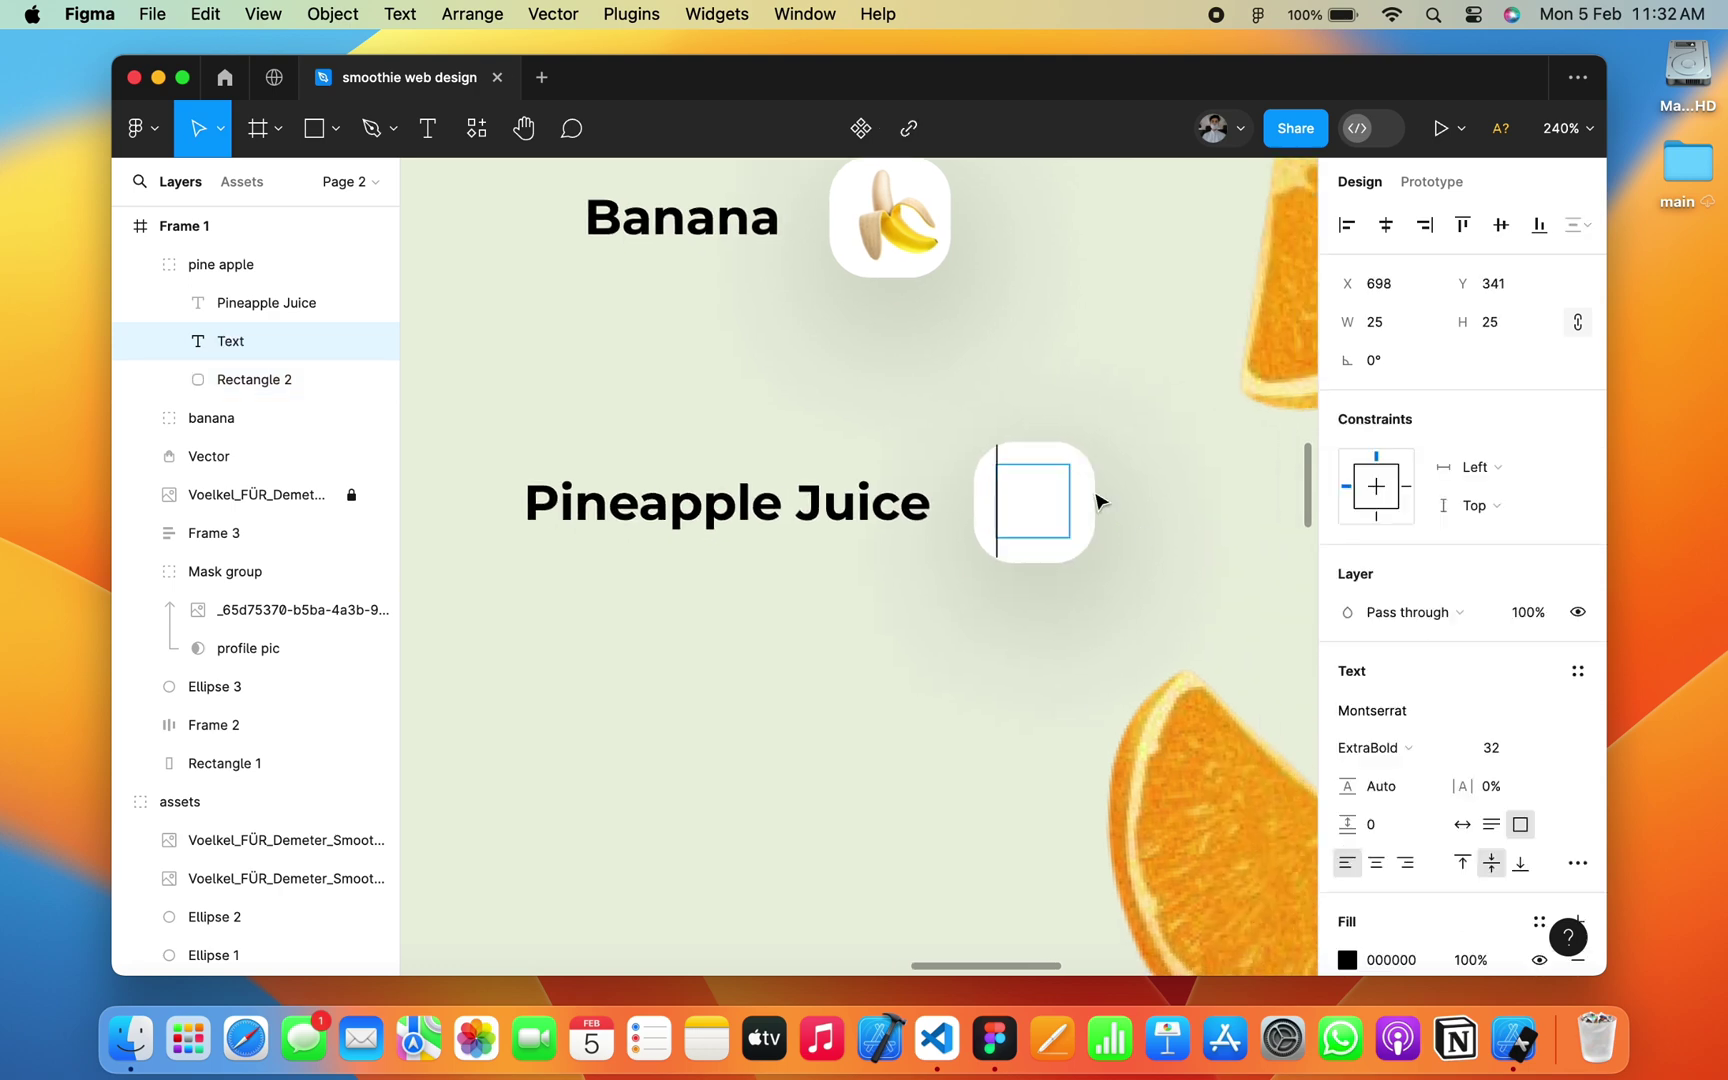
key("ctrl+super+space")
left_click(702, 70)
type("j")
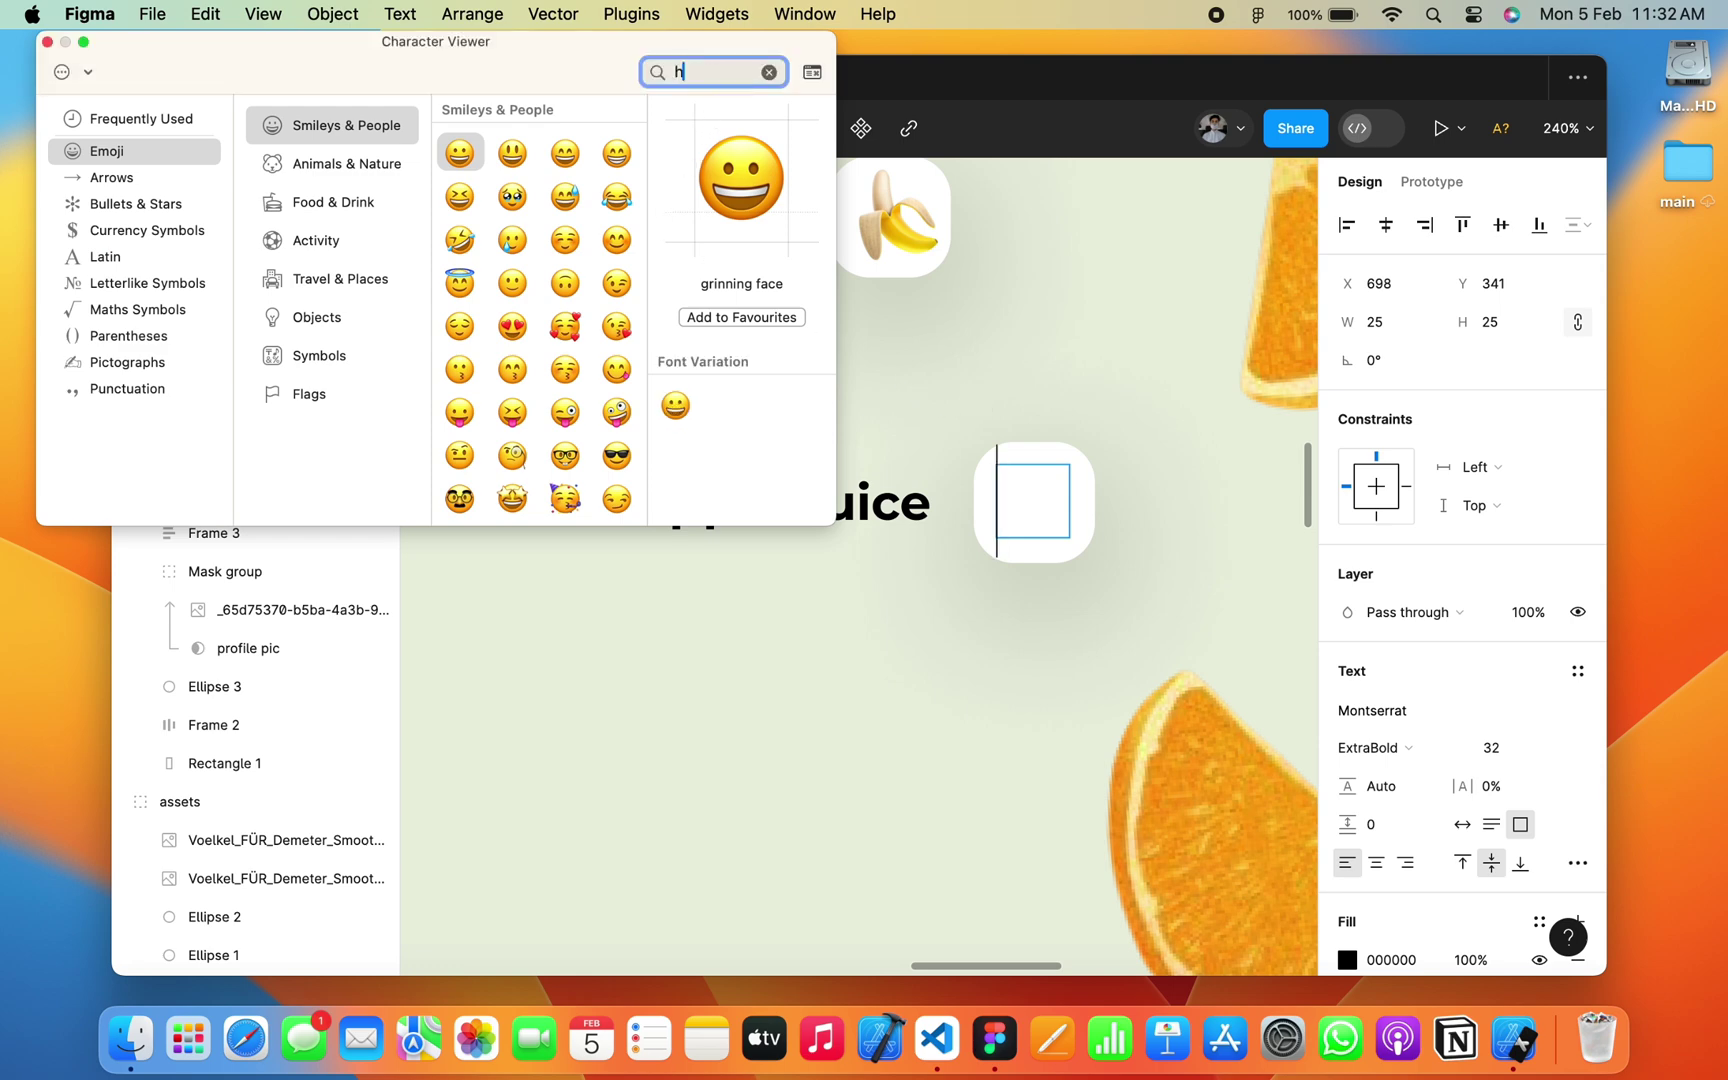
type("uice")
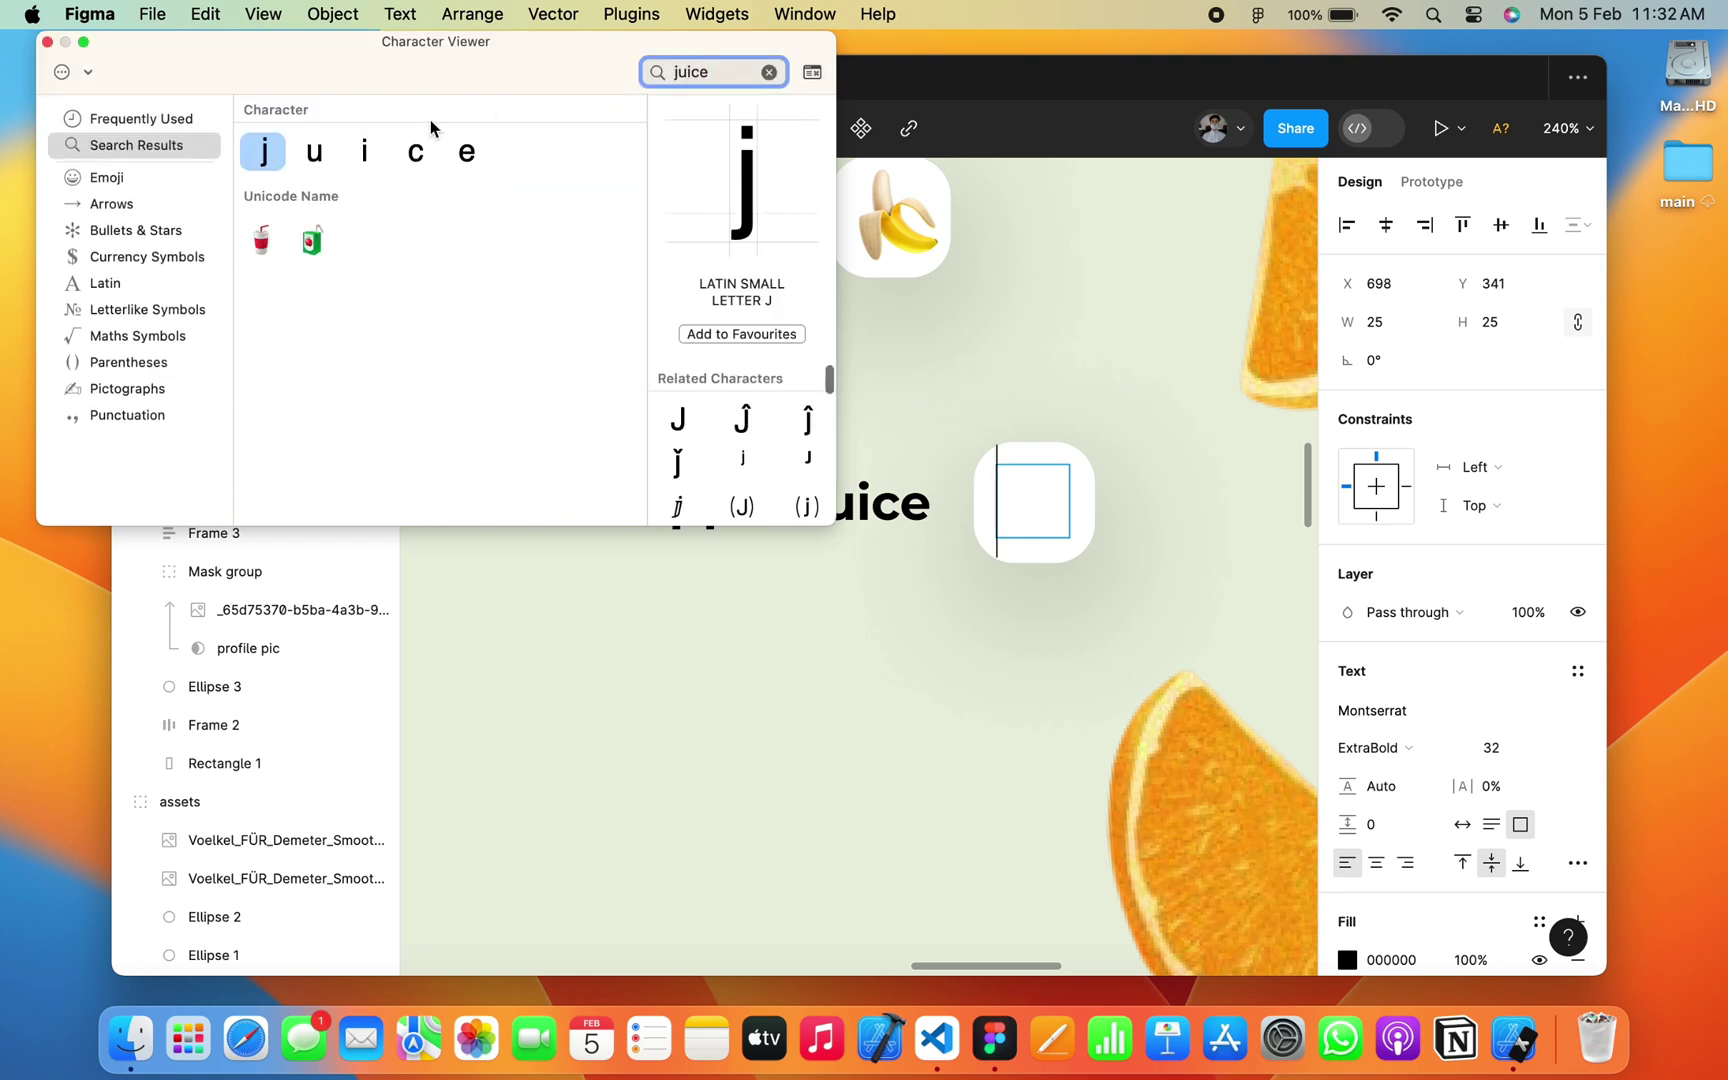
double_click(302, 240)
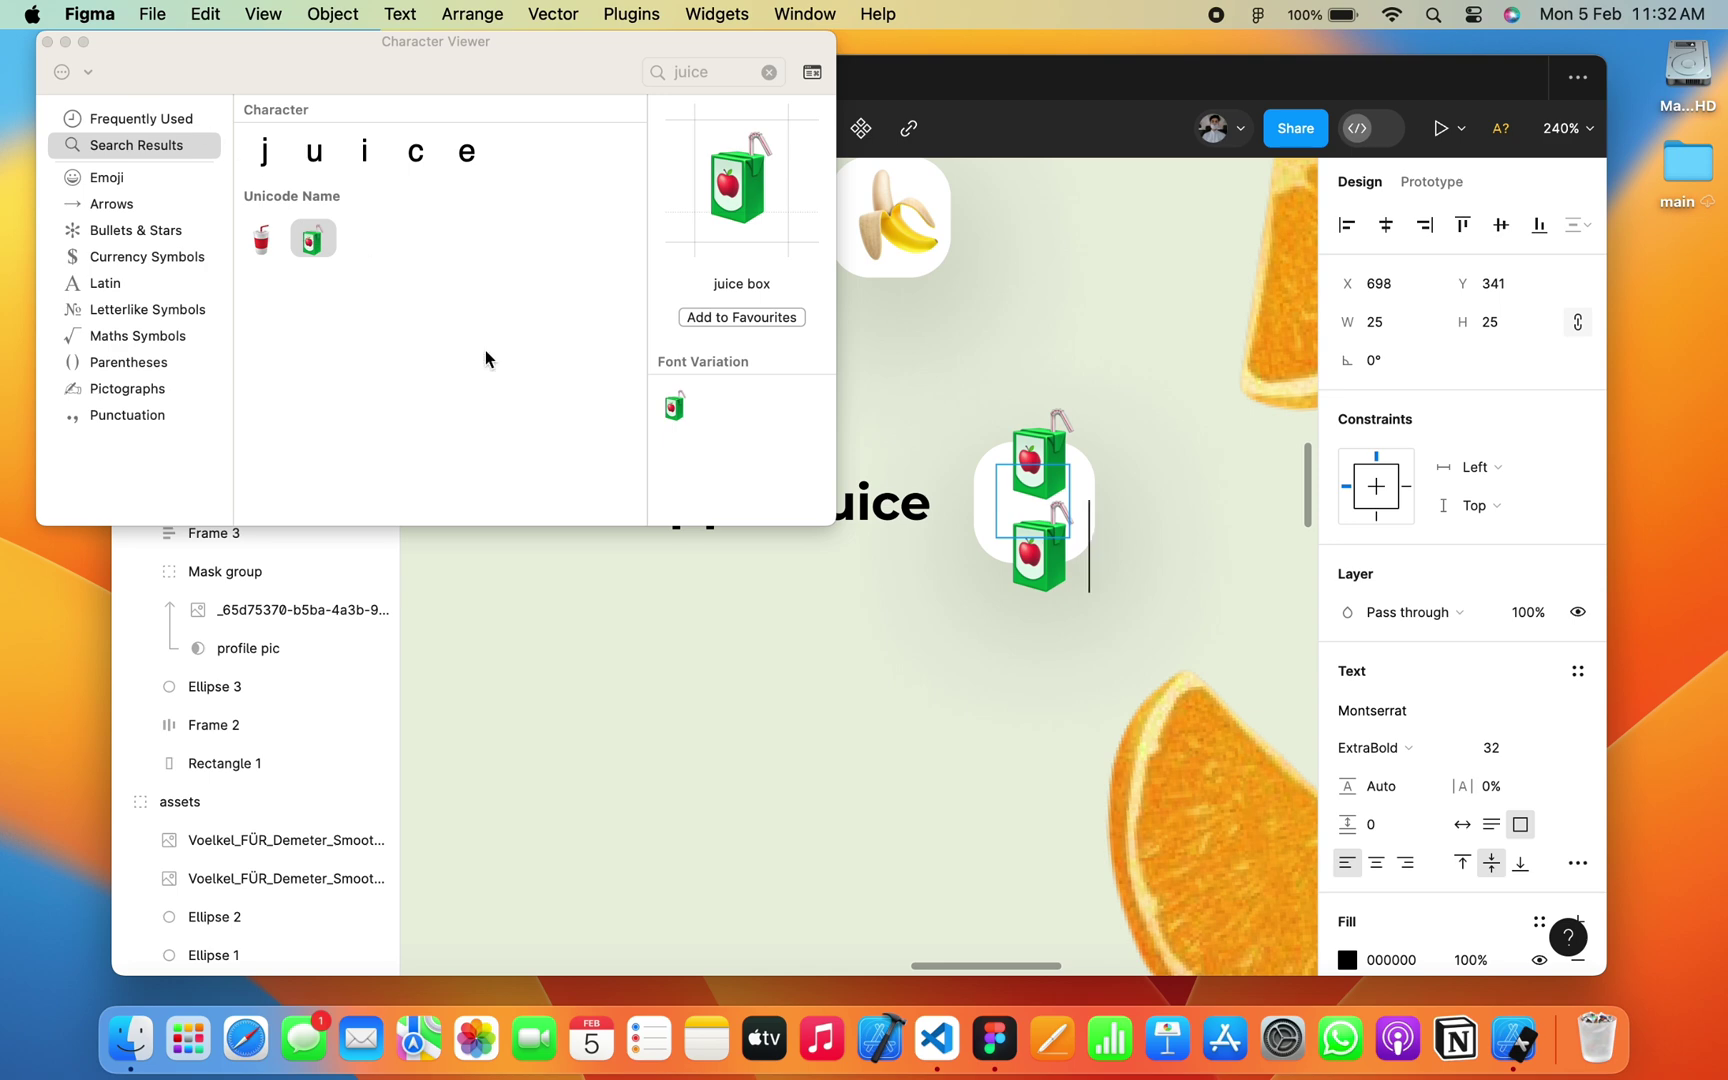
left_click(46, 42)
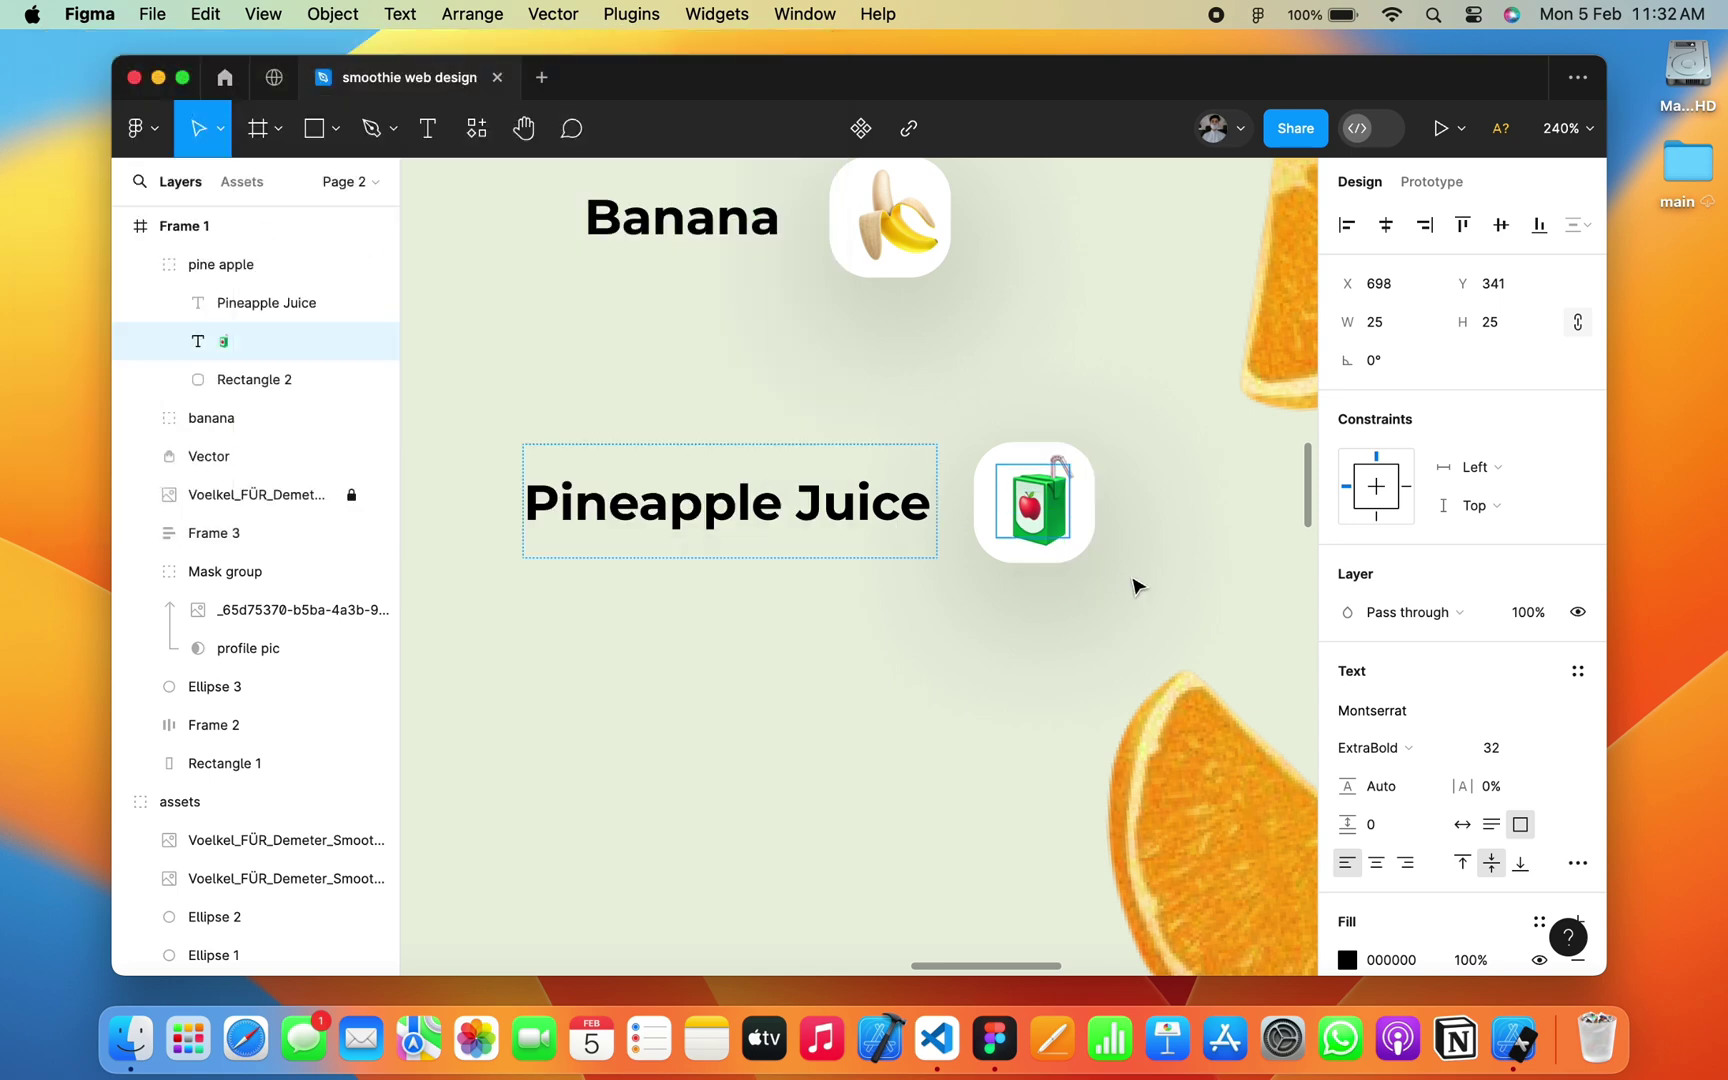
key("Escape")
key("Escape")
scroll(1150, 590, "down", 2)
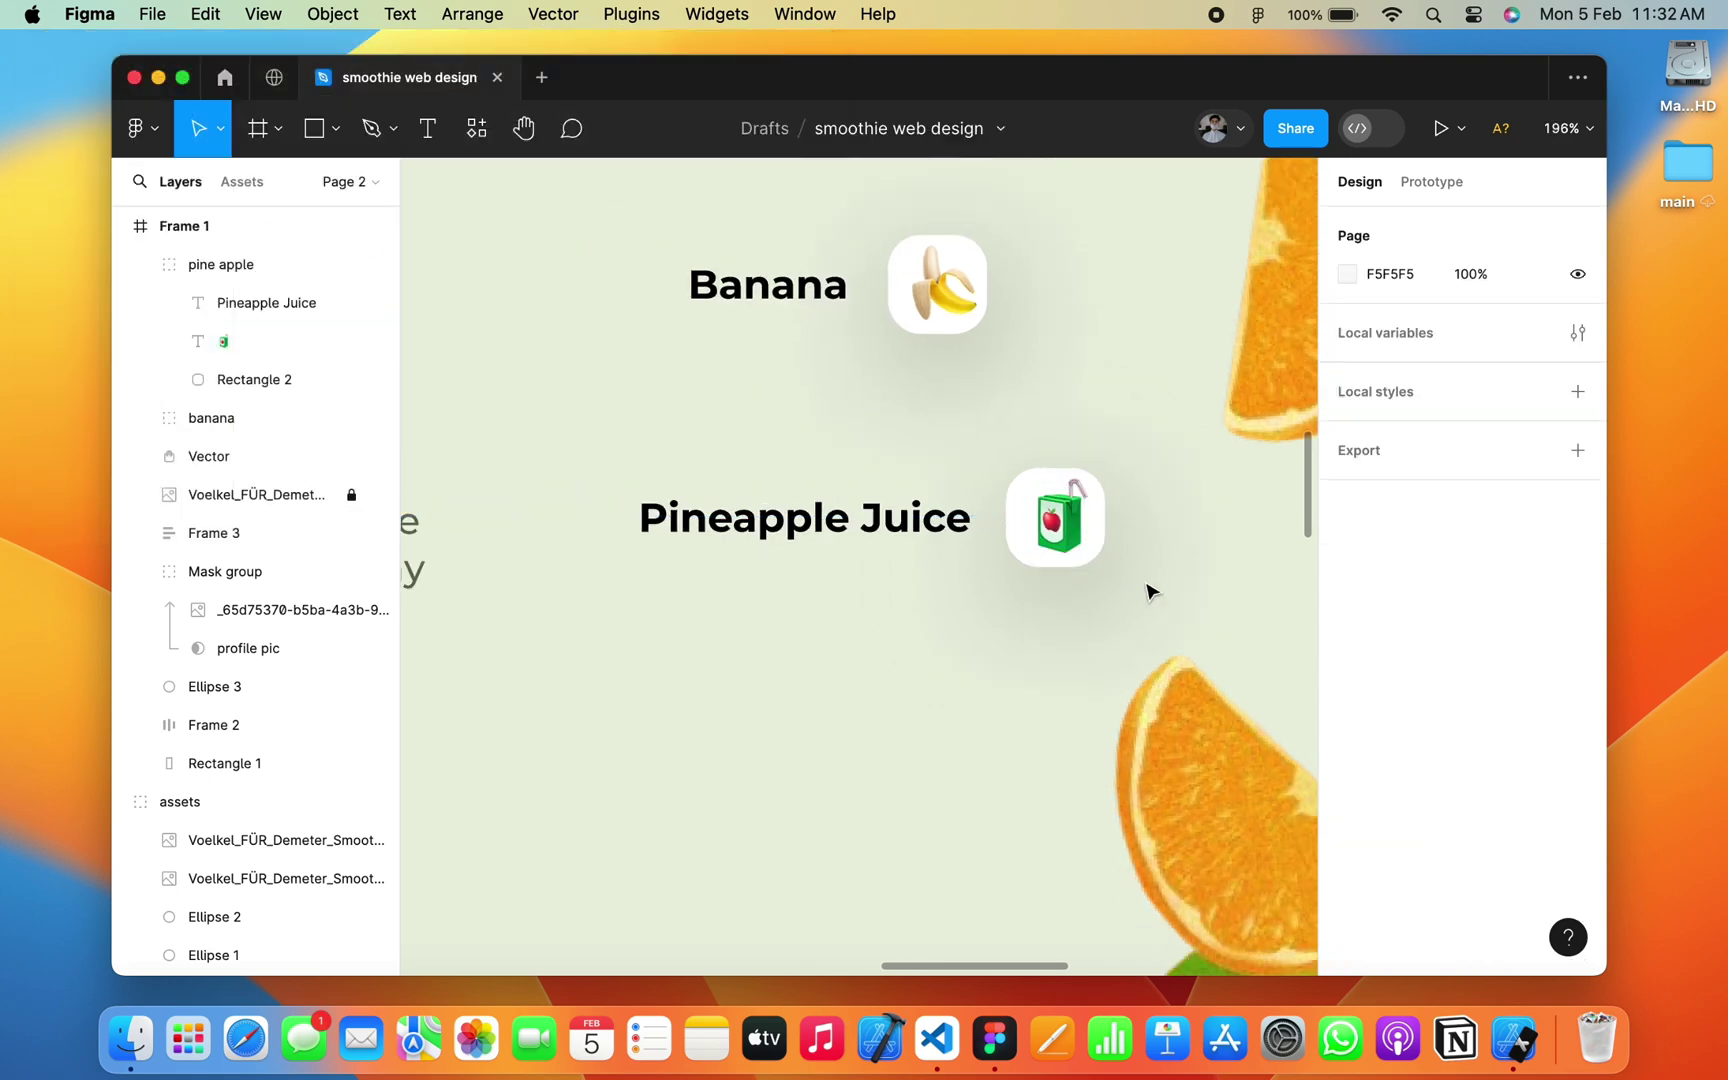
scroll(1150, 590, "down", 5)
scroll(1060, 530, "down", 3)
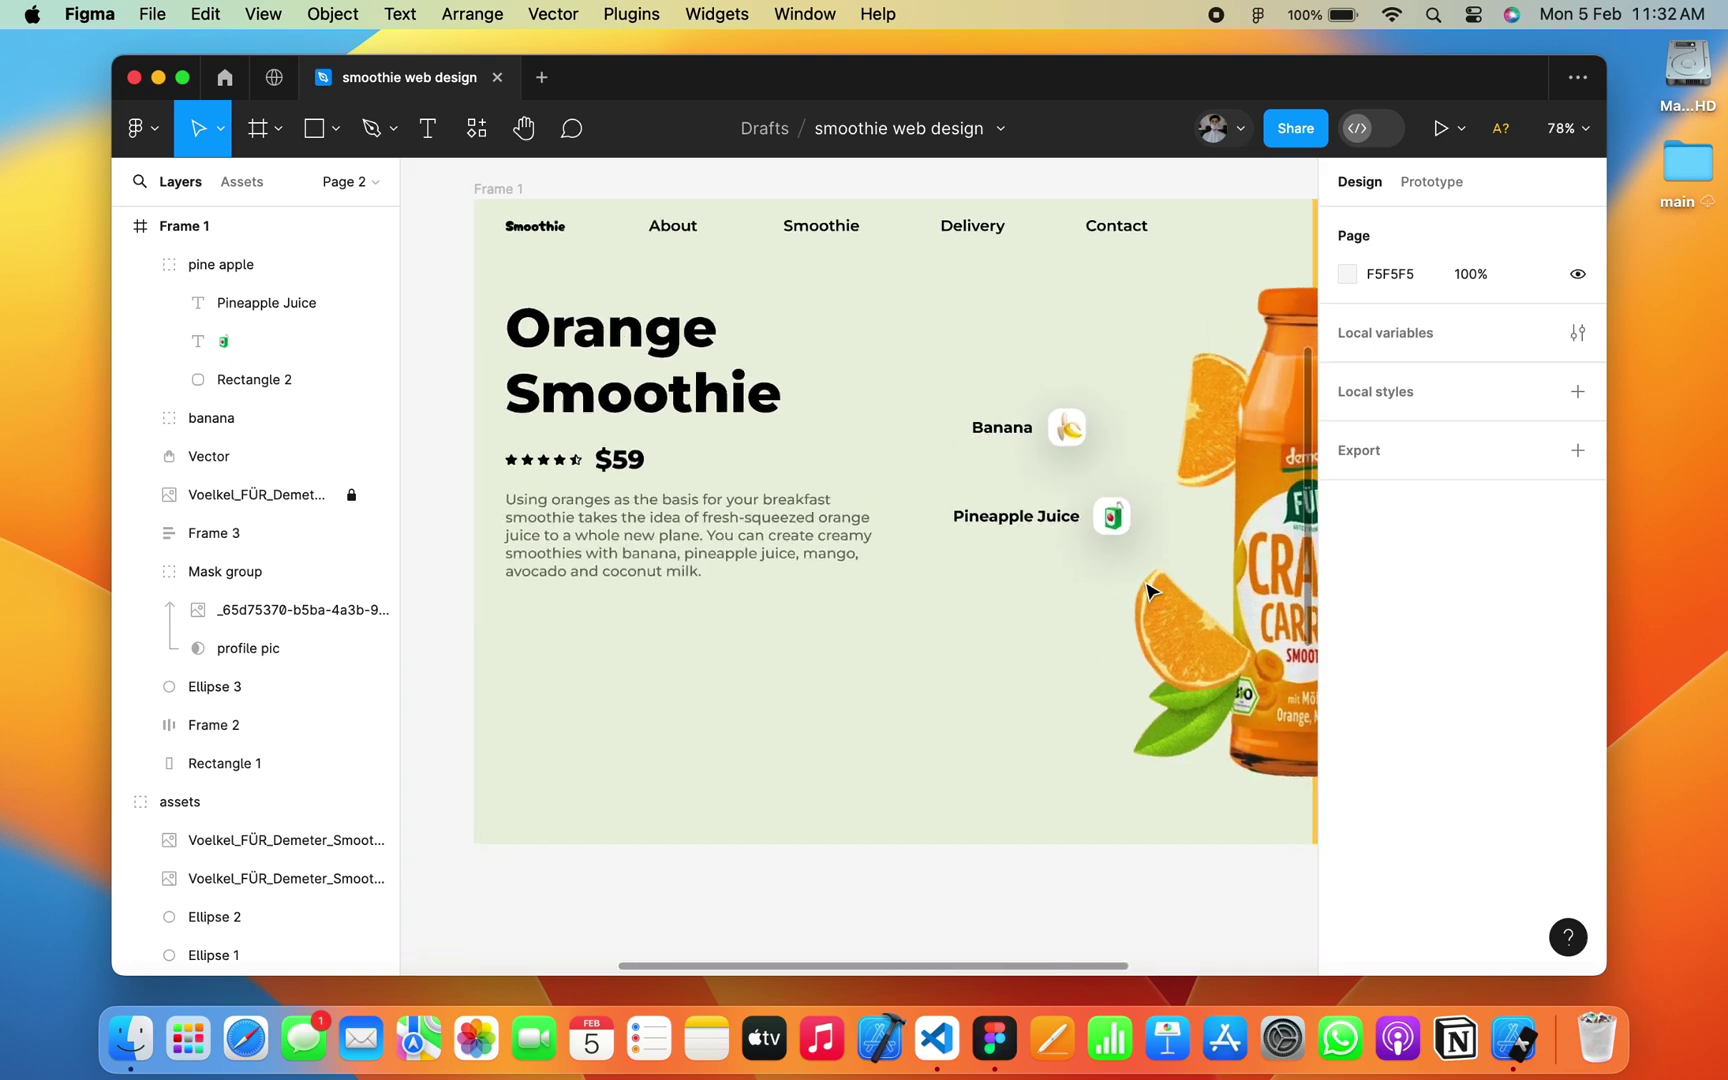
left_click(1055, 528)
Step: Duplicate the Pineapple Juice label below it, retitled 'Orange', fitted and aligned with the others
key("super+d")
left_click_drag(1055, 528, 1003, 635)
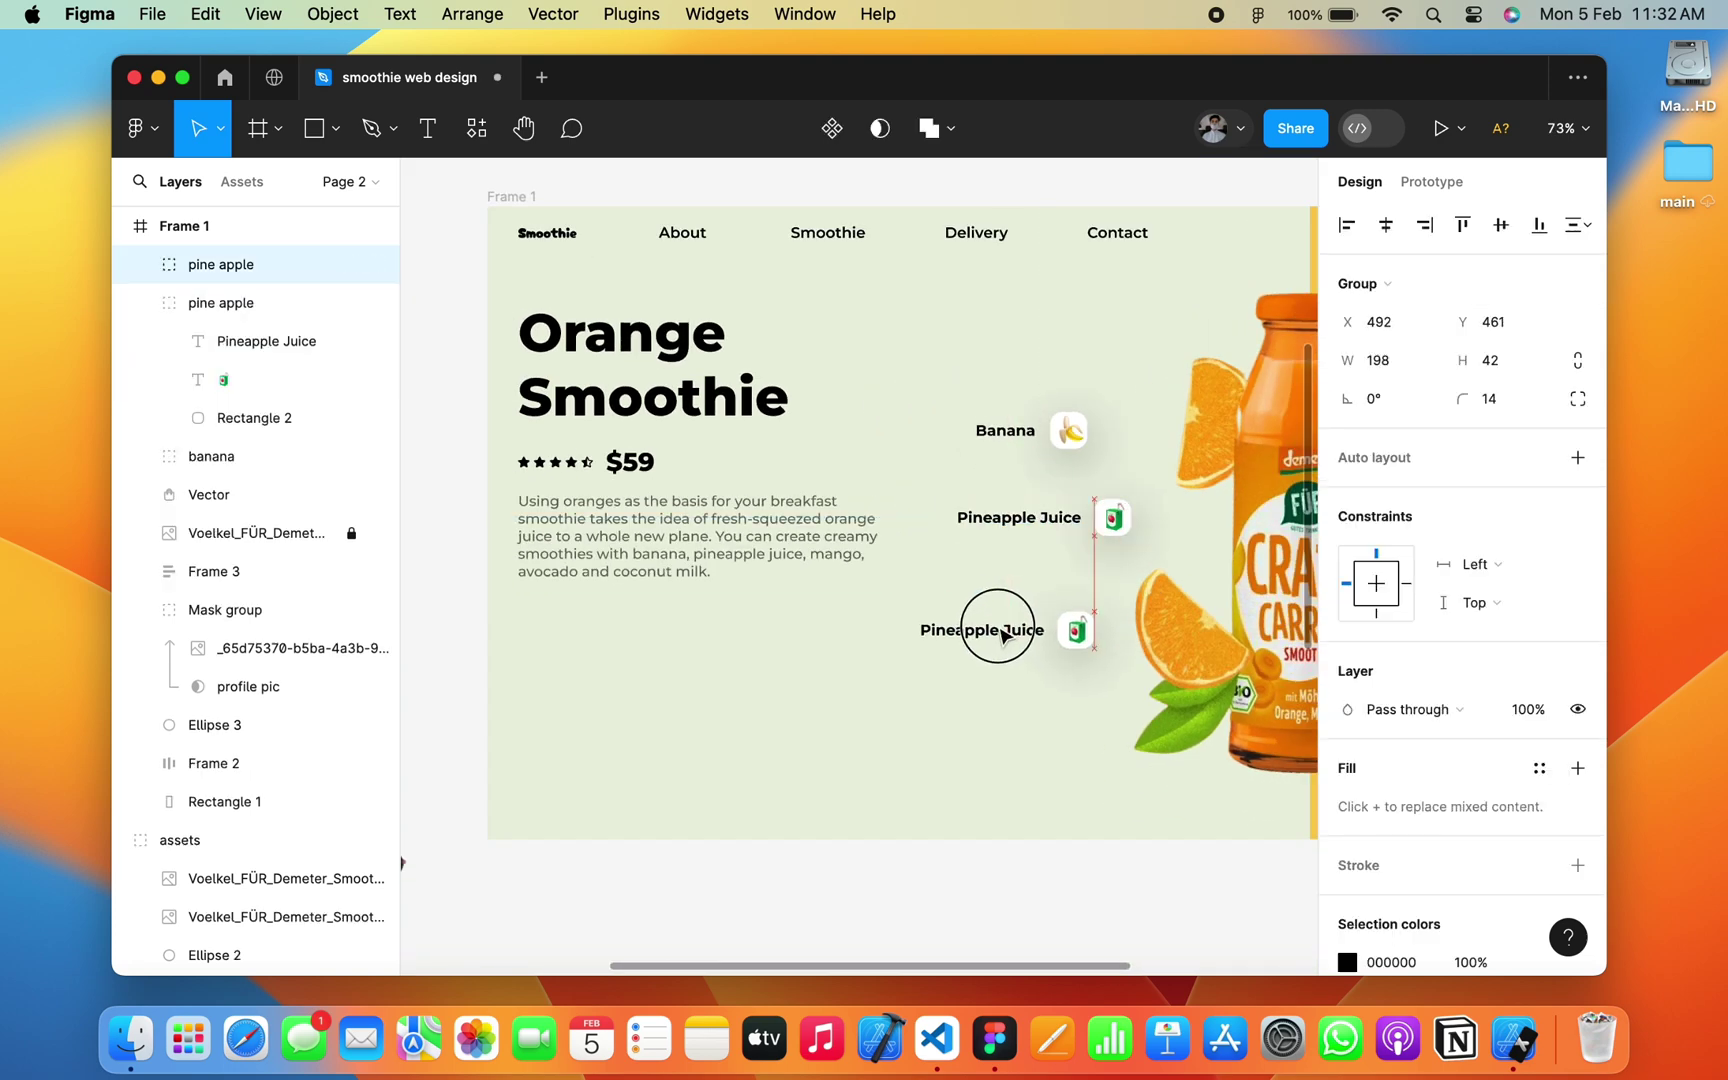
double_click(1003, 632)
scroll(1003, 632, "up", 3)
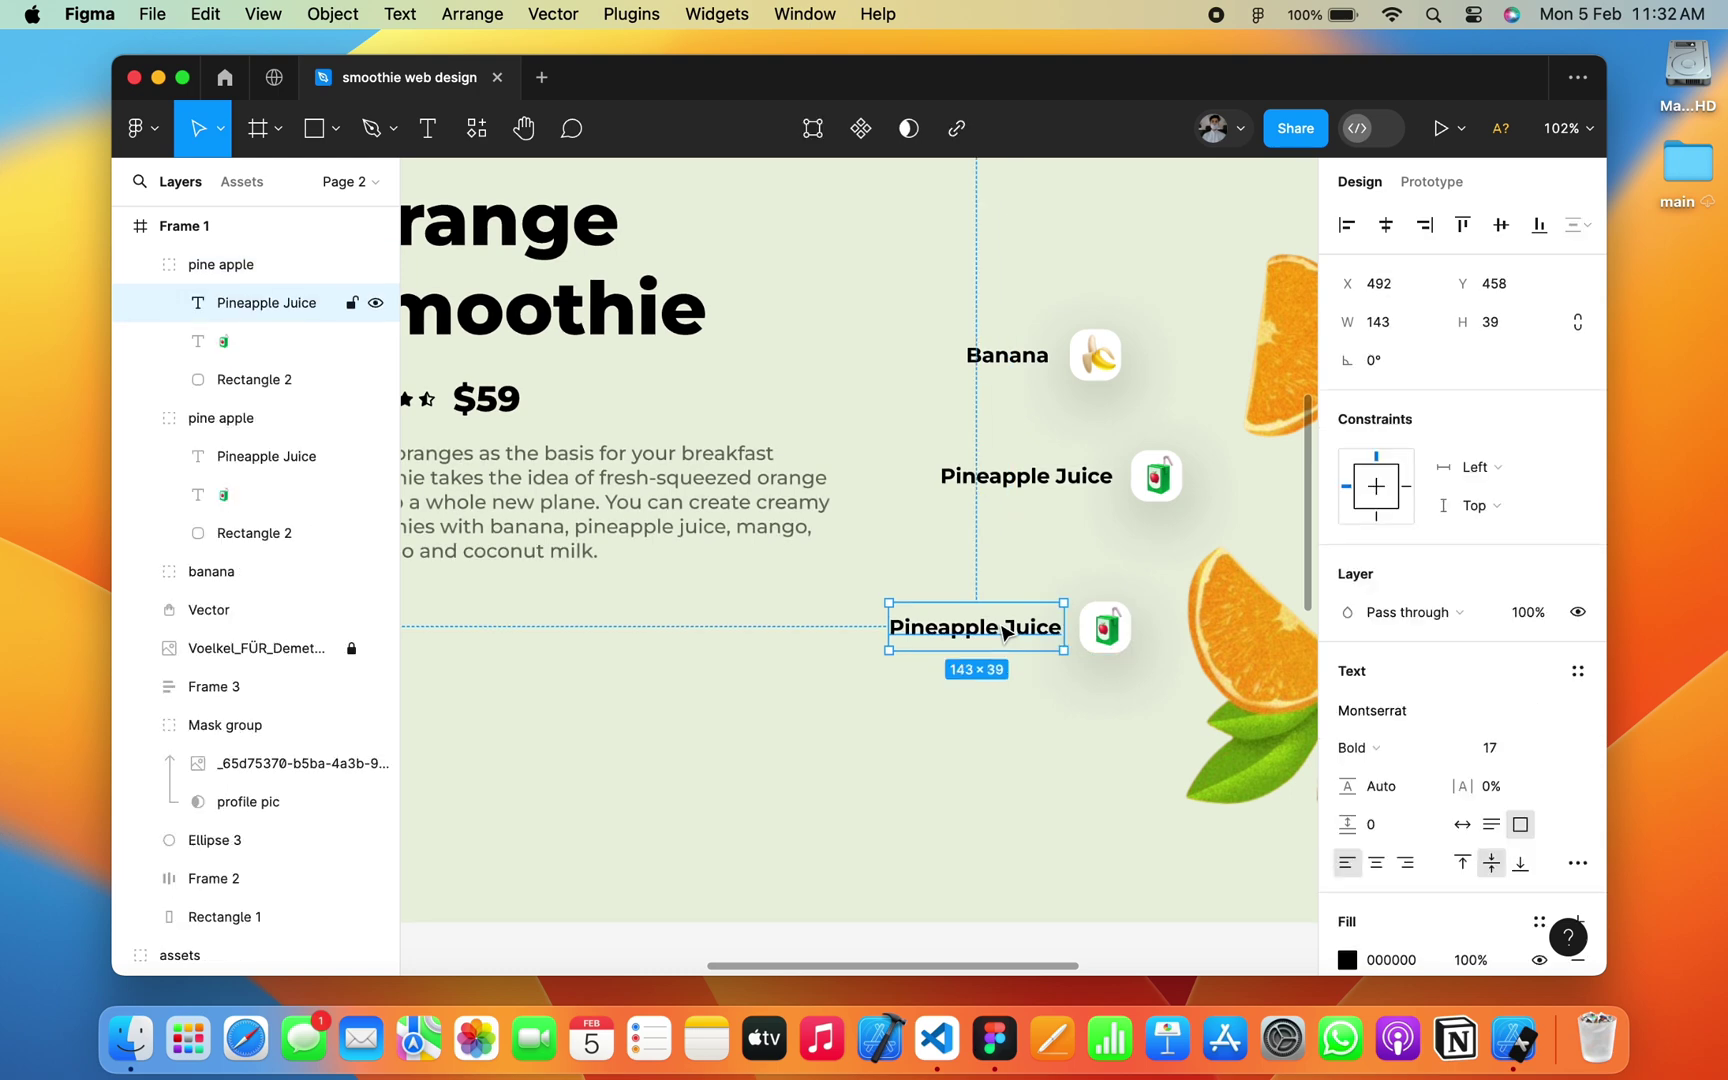
key("Return")
type("P")
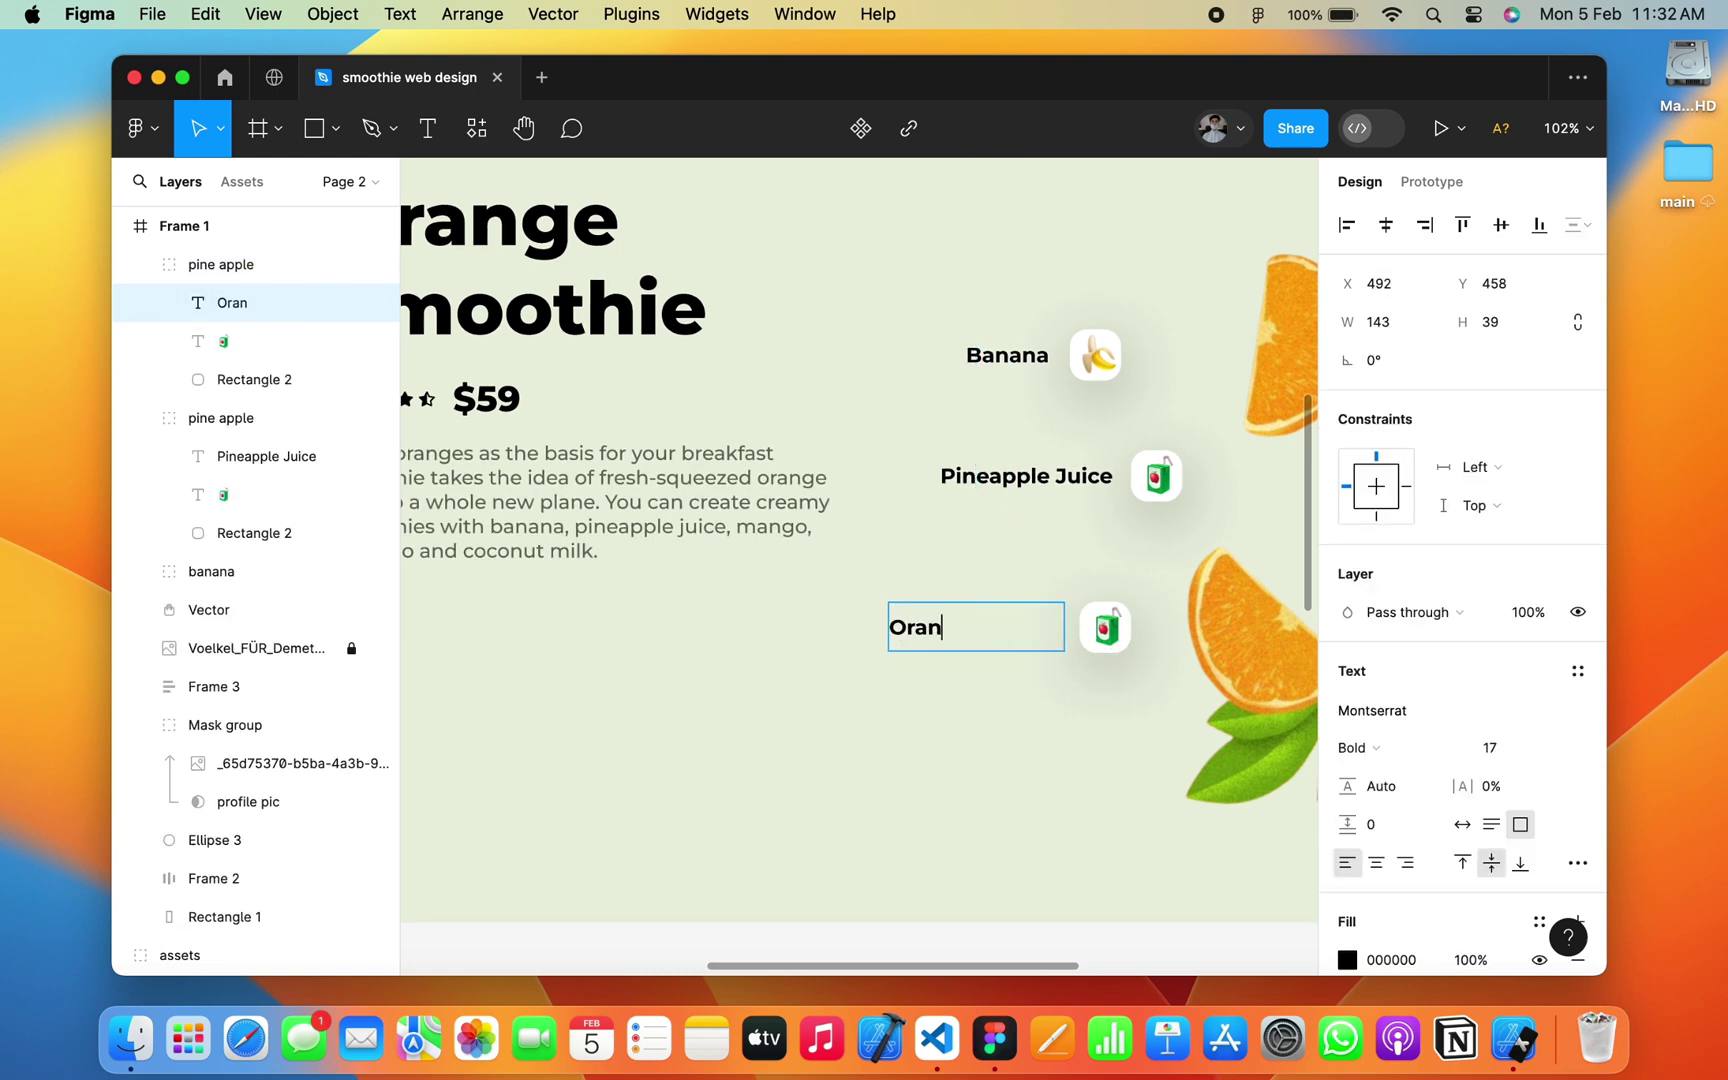
key("Escape")
double_click(1064, 627)
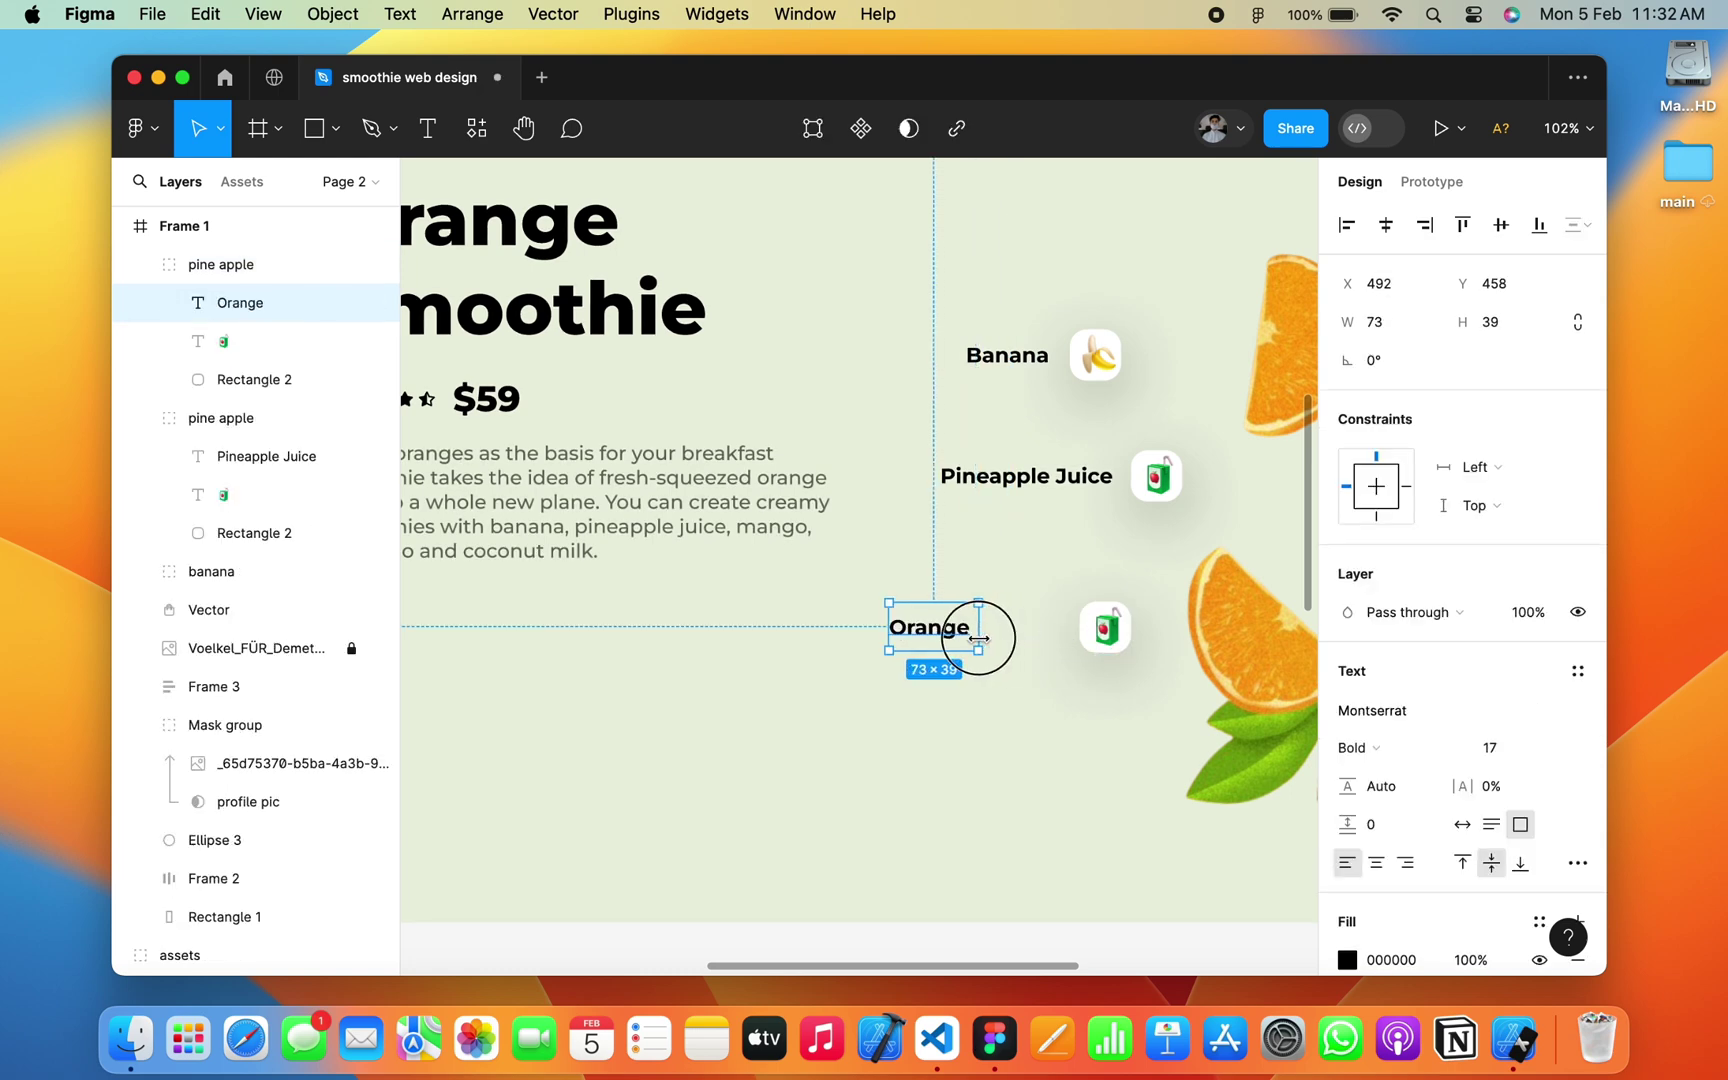
left_click_drag(948, 635, 1026, 638)
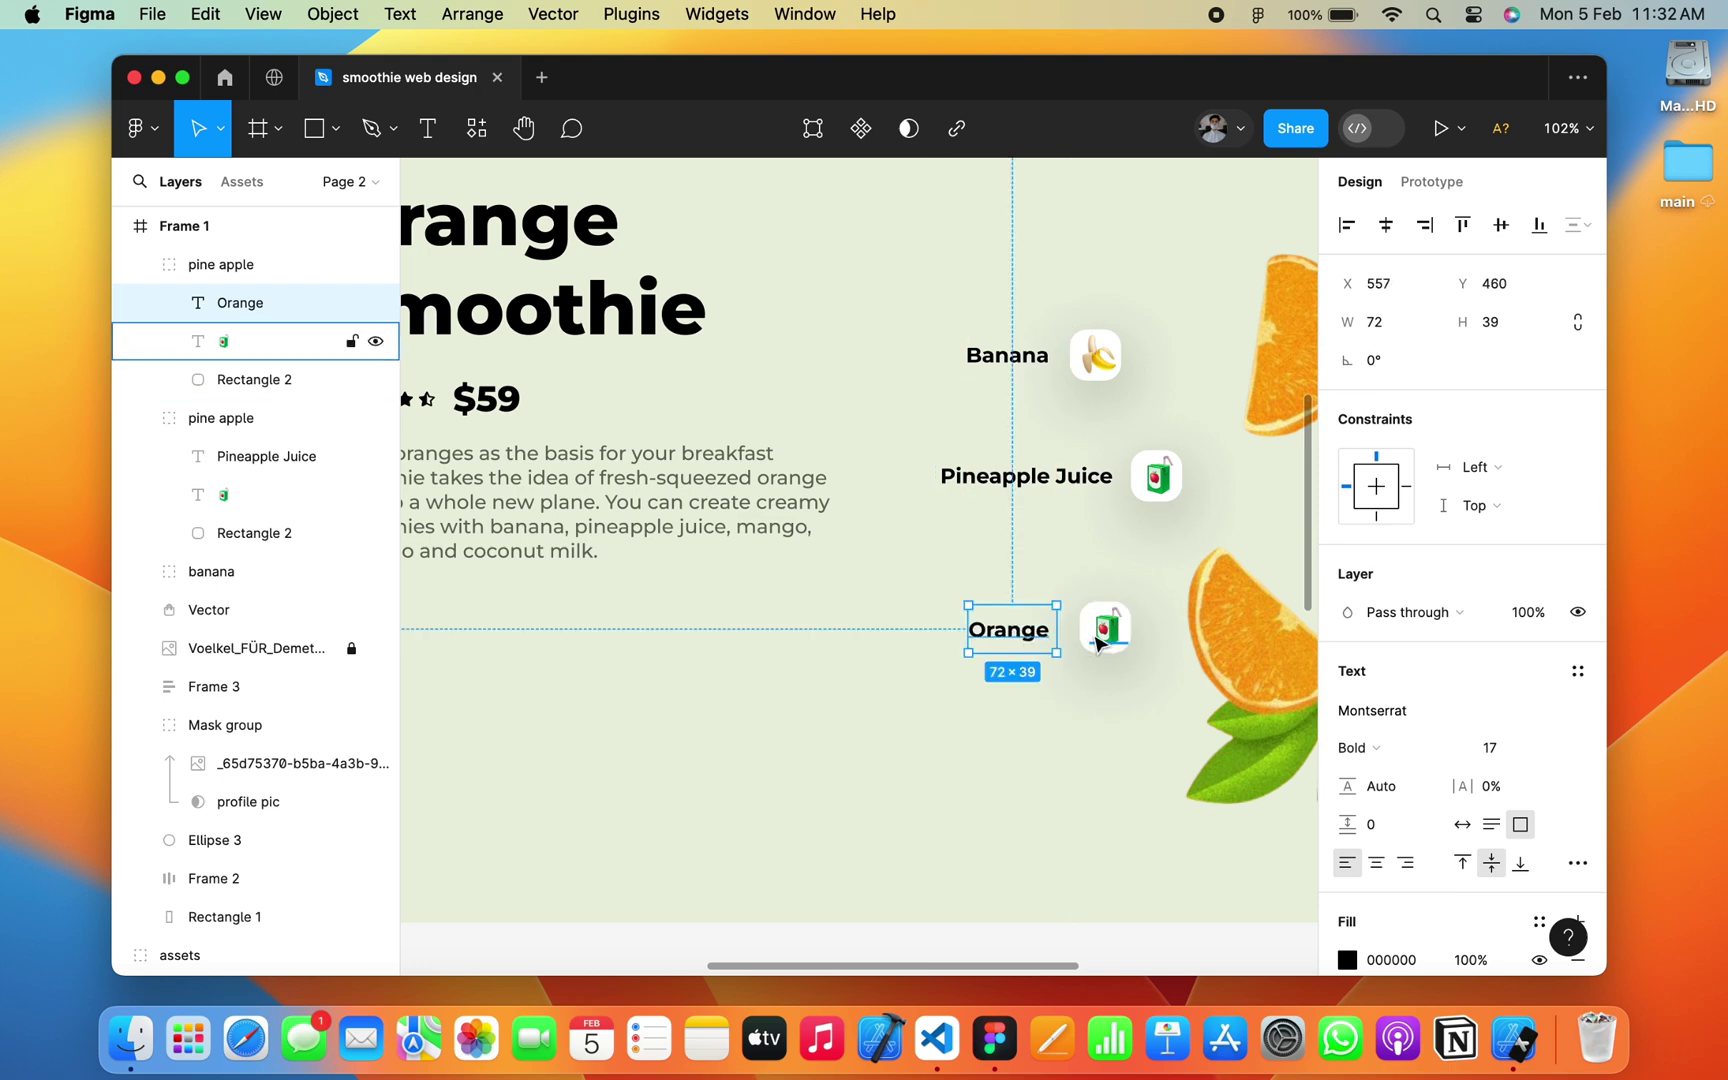
Step: Swap the Orange label's juice box emoji for the tangerine emoji
scroll(1097, 641, "up", 3)
scroll(1097, 641, "up", 2)
double_click(1025, 625)
key("BackSpace")
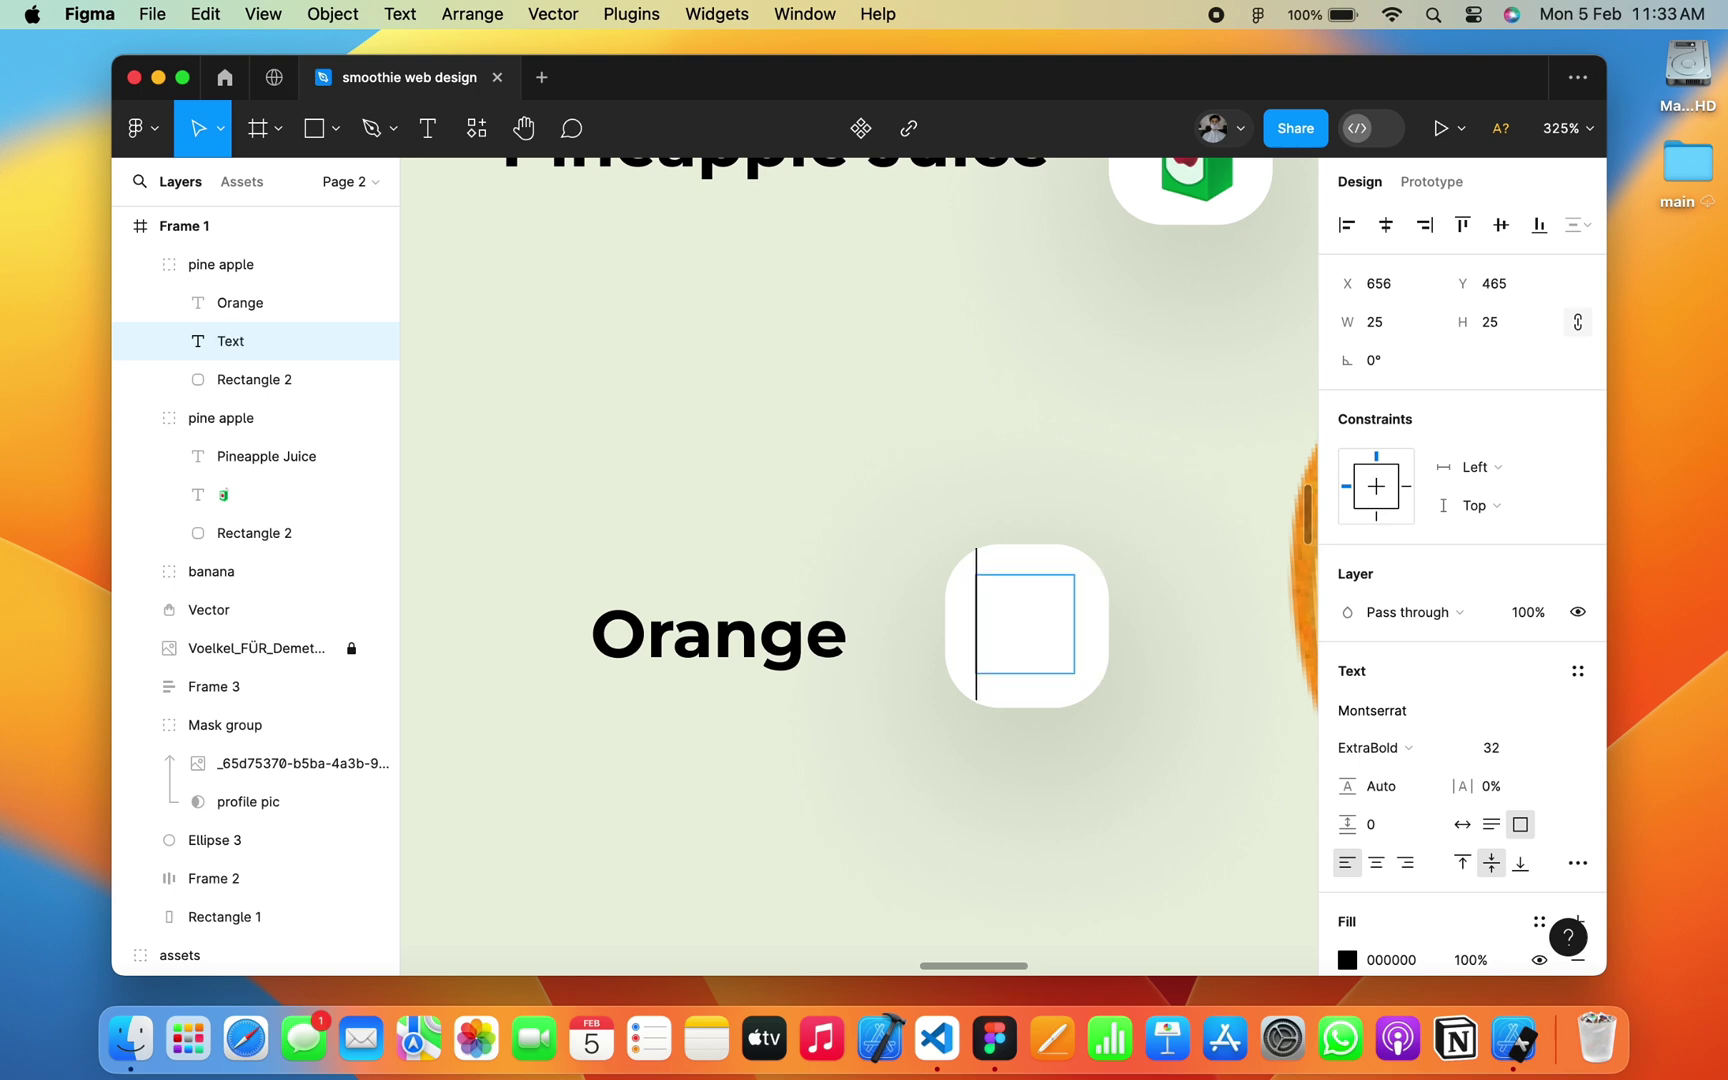
key("ctrl+super+space")
left_click(711, 72)
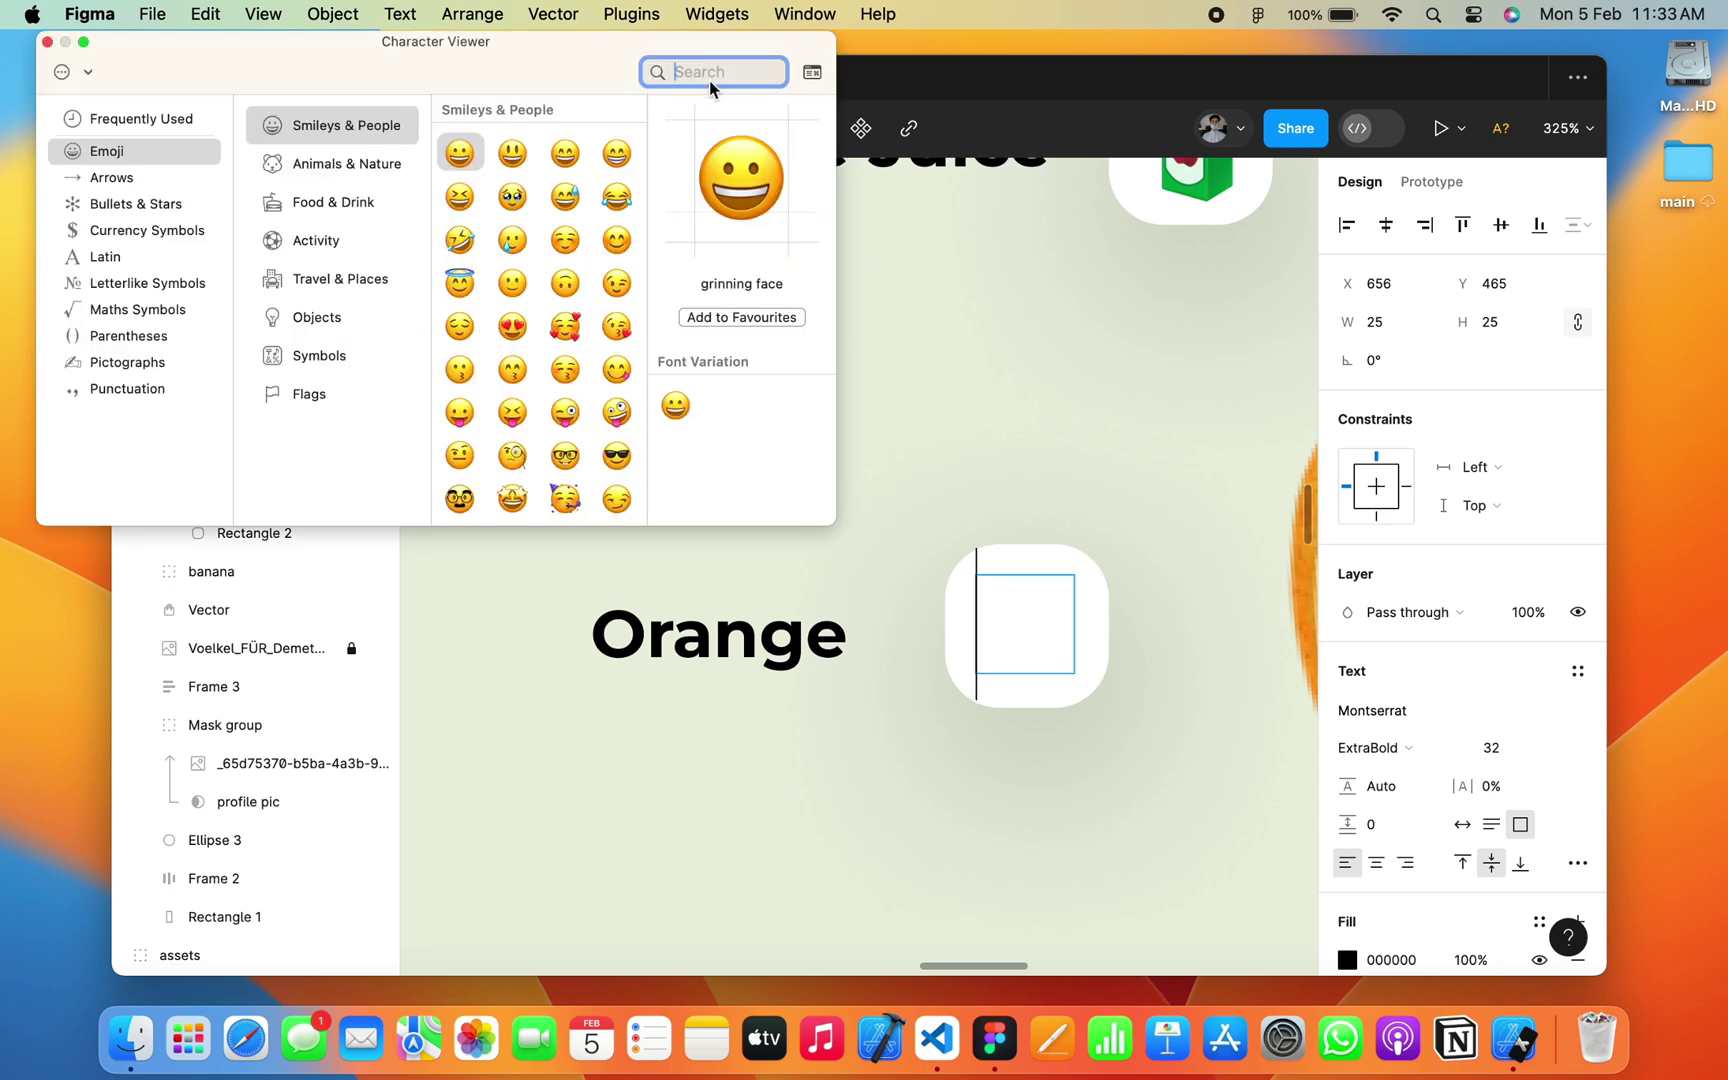
type("orange")
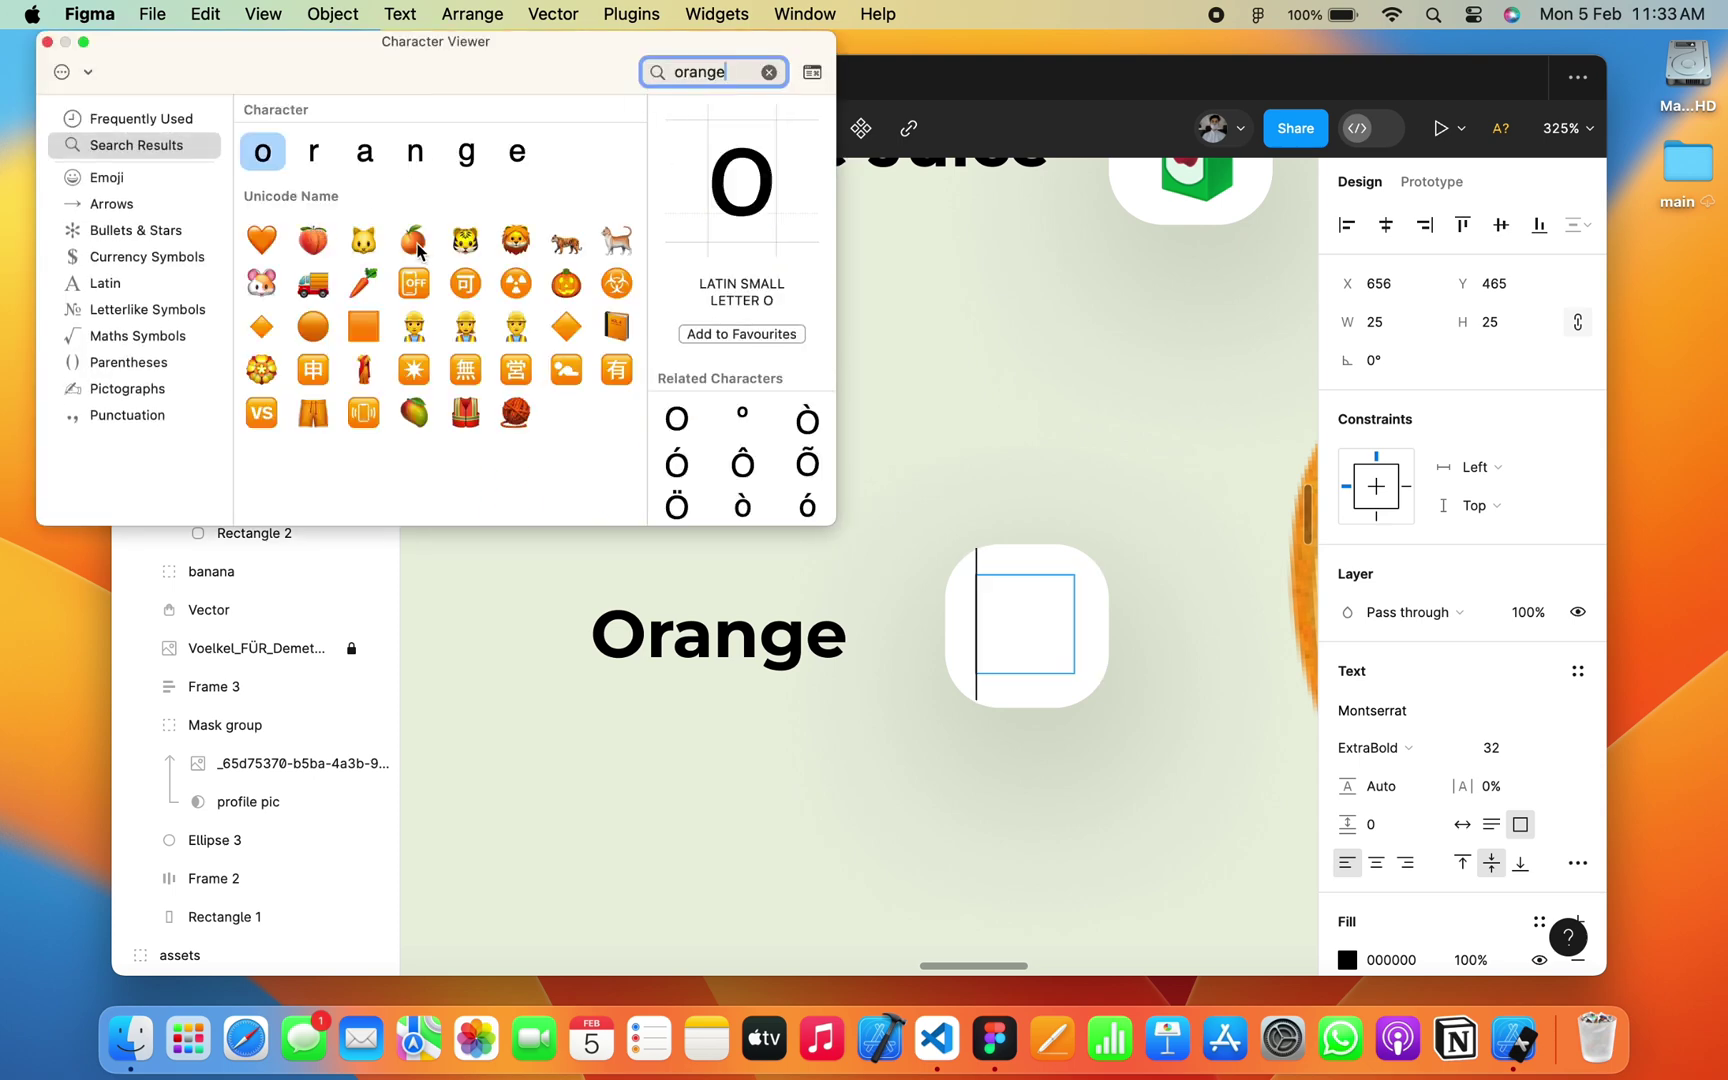
double_click(414, 240)
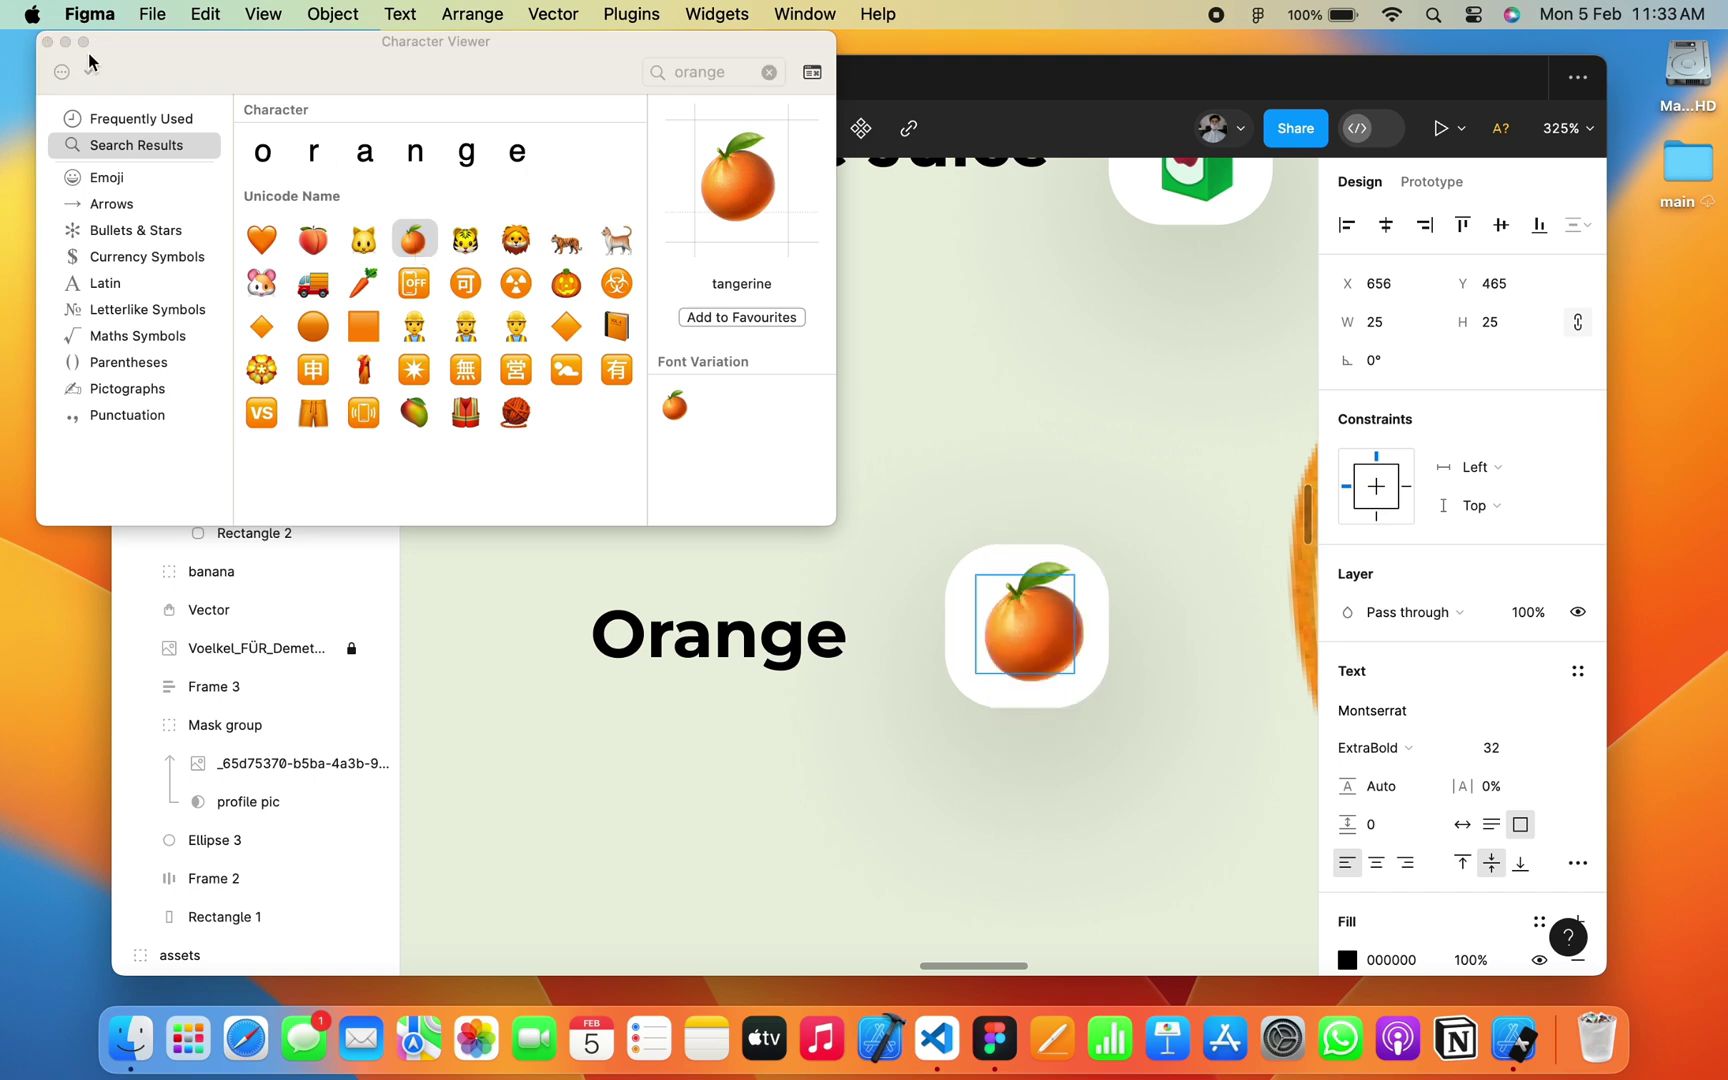
left_click(47, 42)
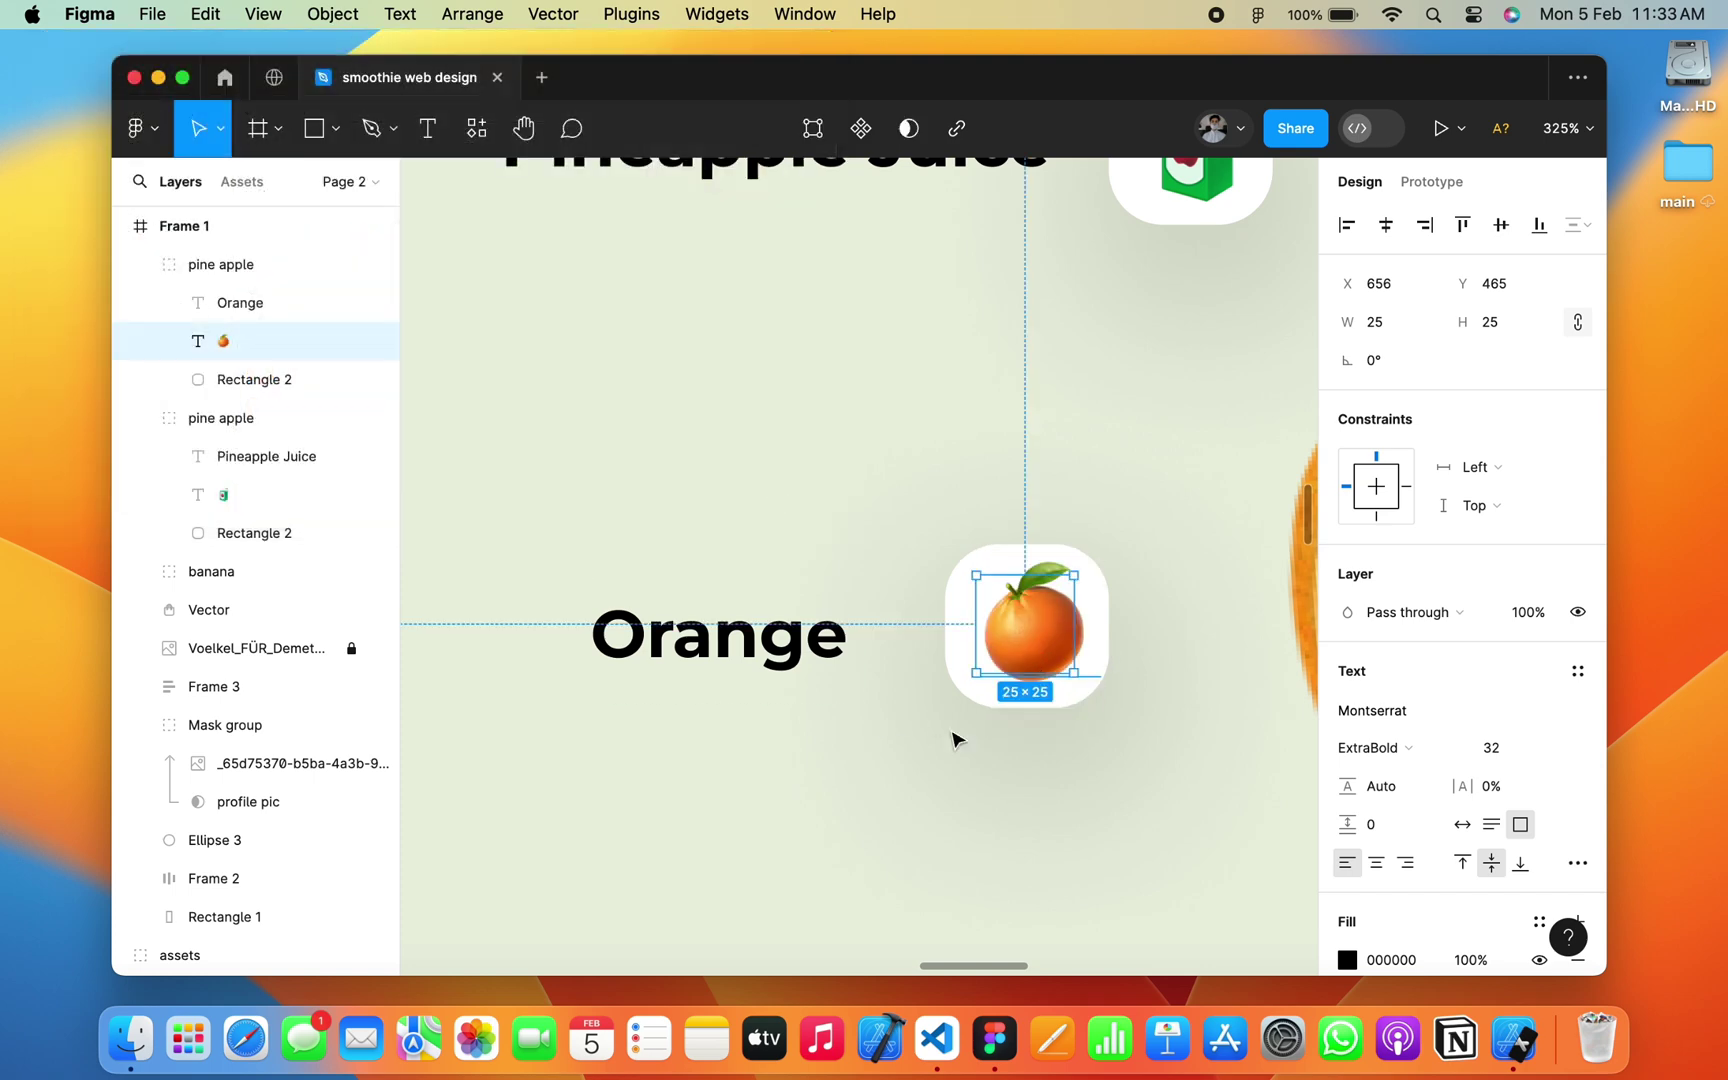
scroll(957, 733, "down", 5)
left_click(976, 764)
scroll(978, 766, "down", 5)
scroll(978, 766, "right", 3)
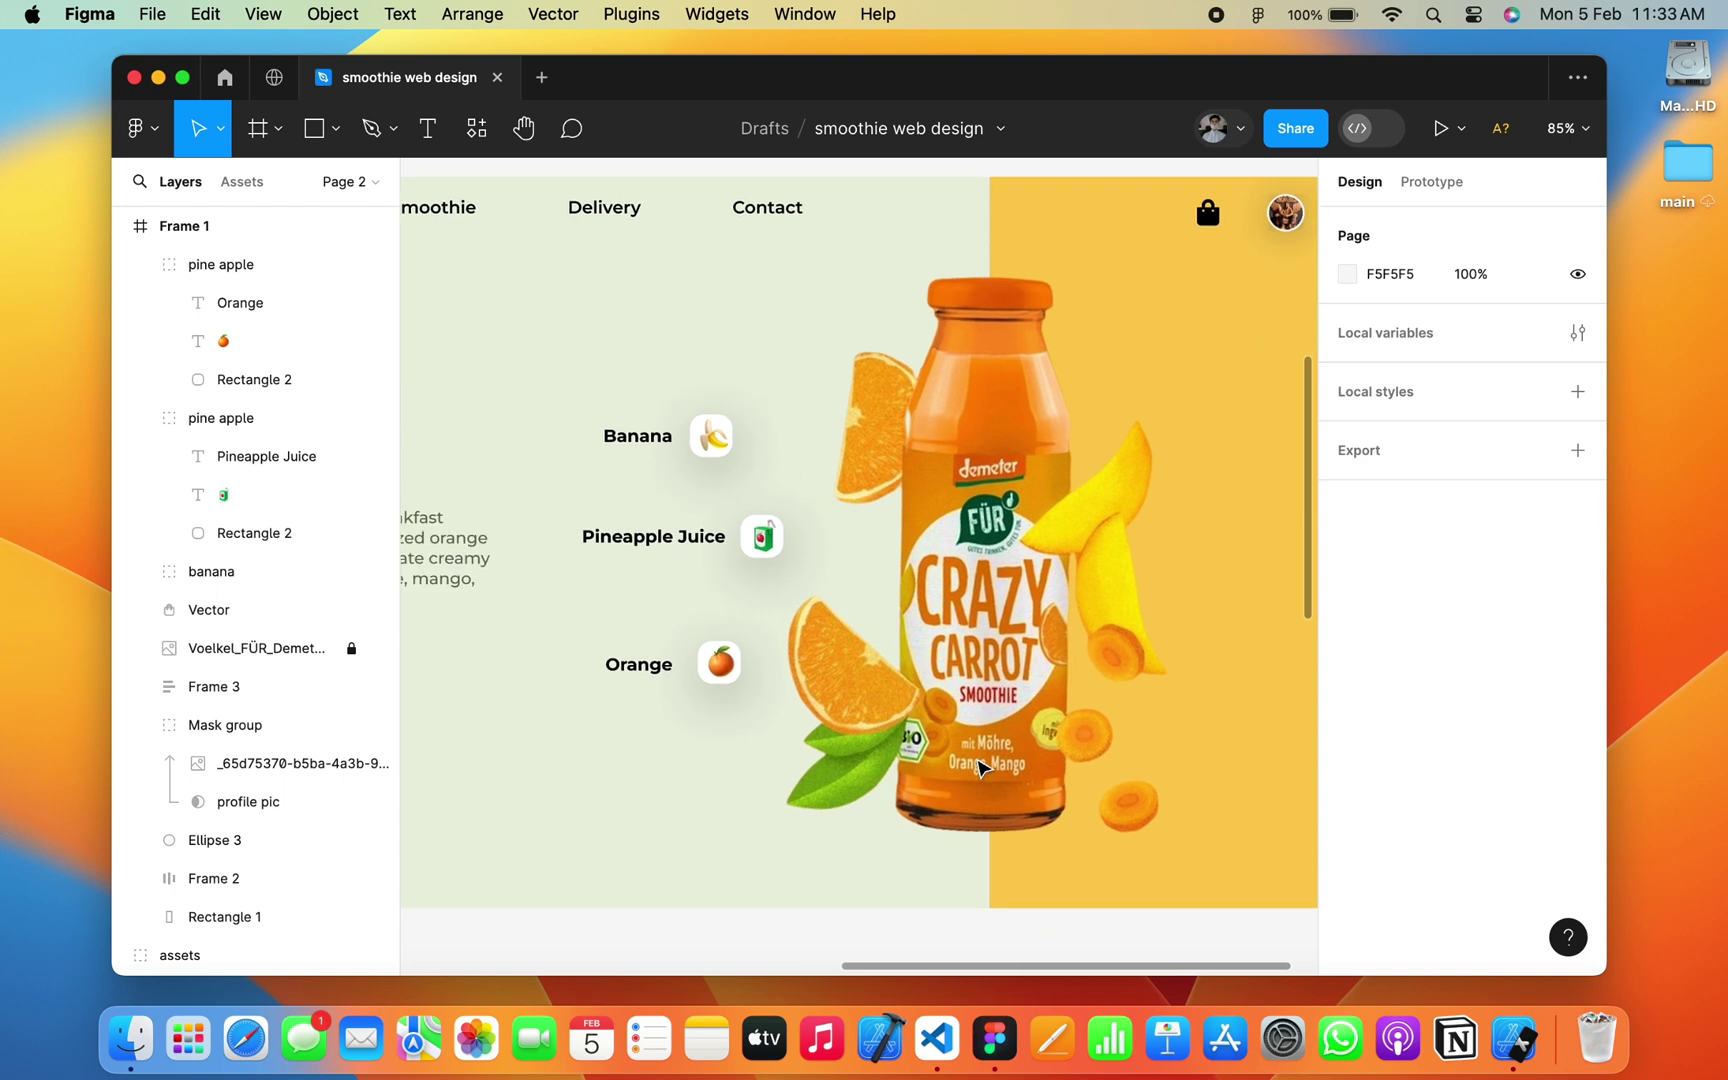
Step: Rename the group holding the Orange label to 'orange'
left_click(139, 428)
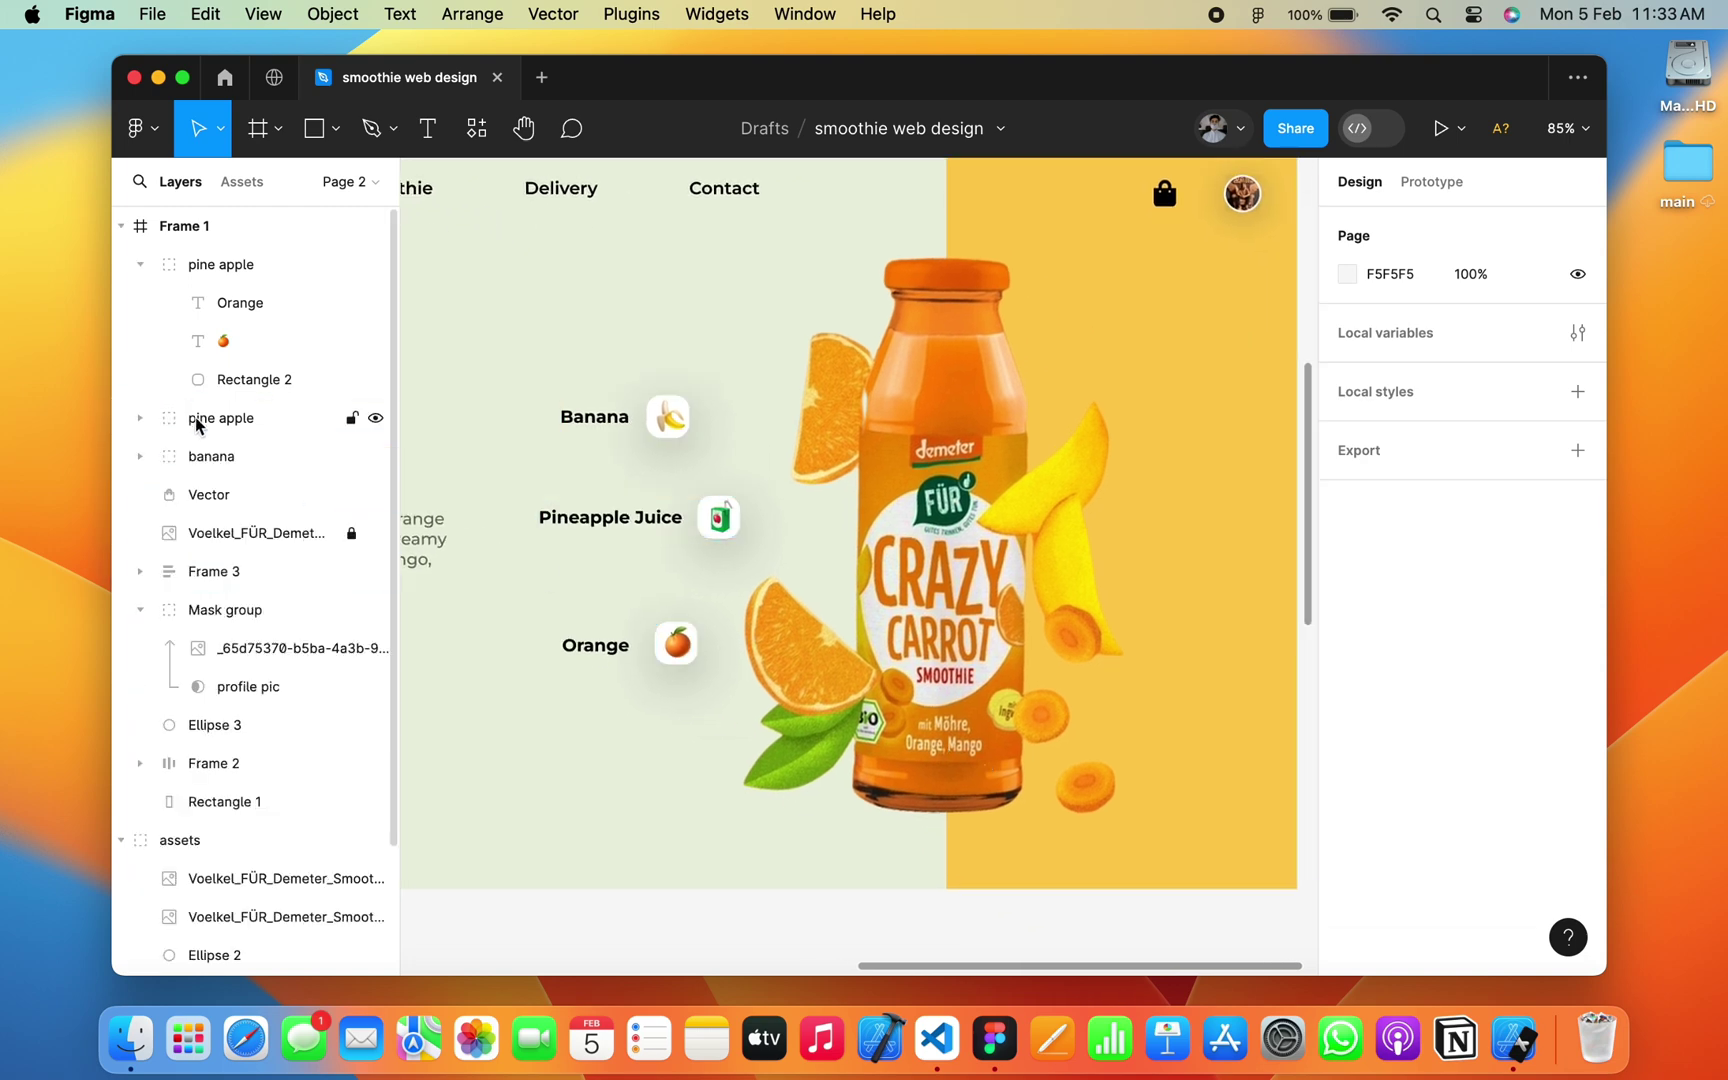
left_click(141, 266)
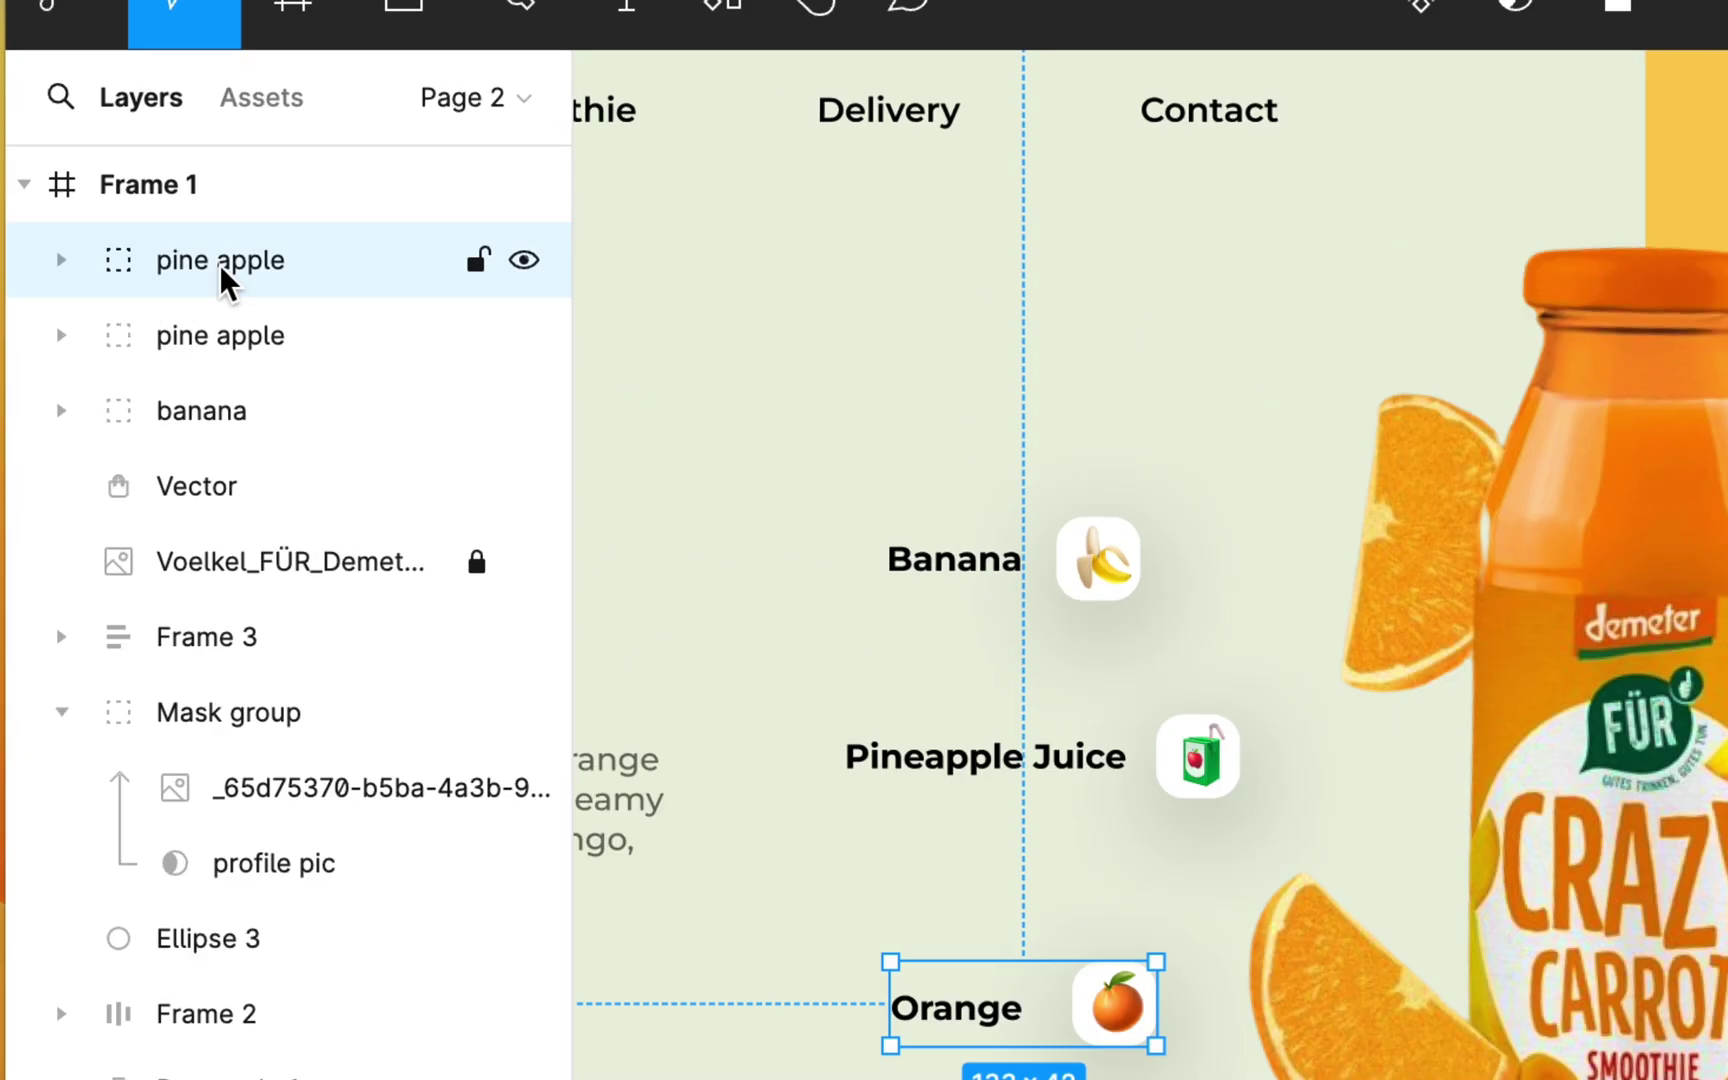
double_click(222, 265)
type("orange")
key("Return")
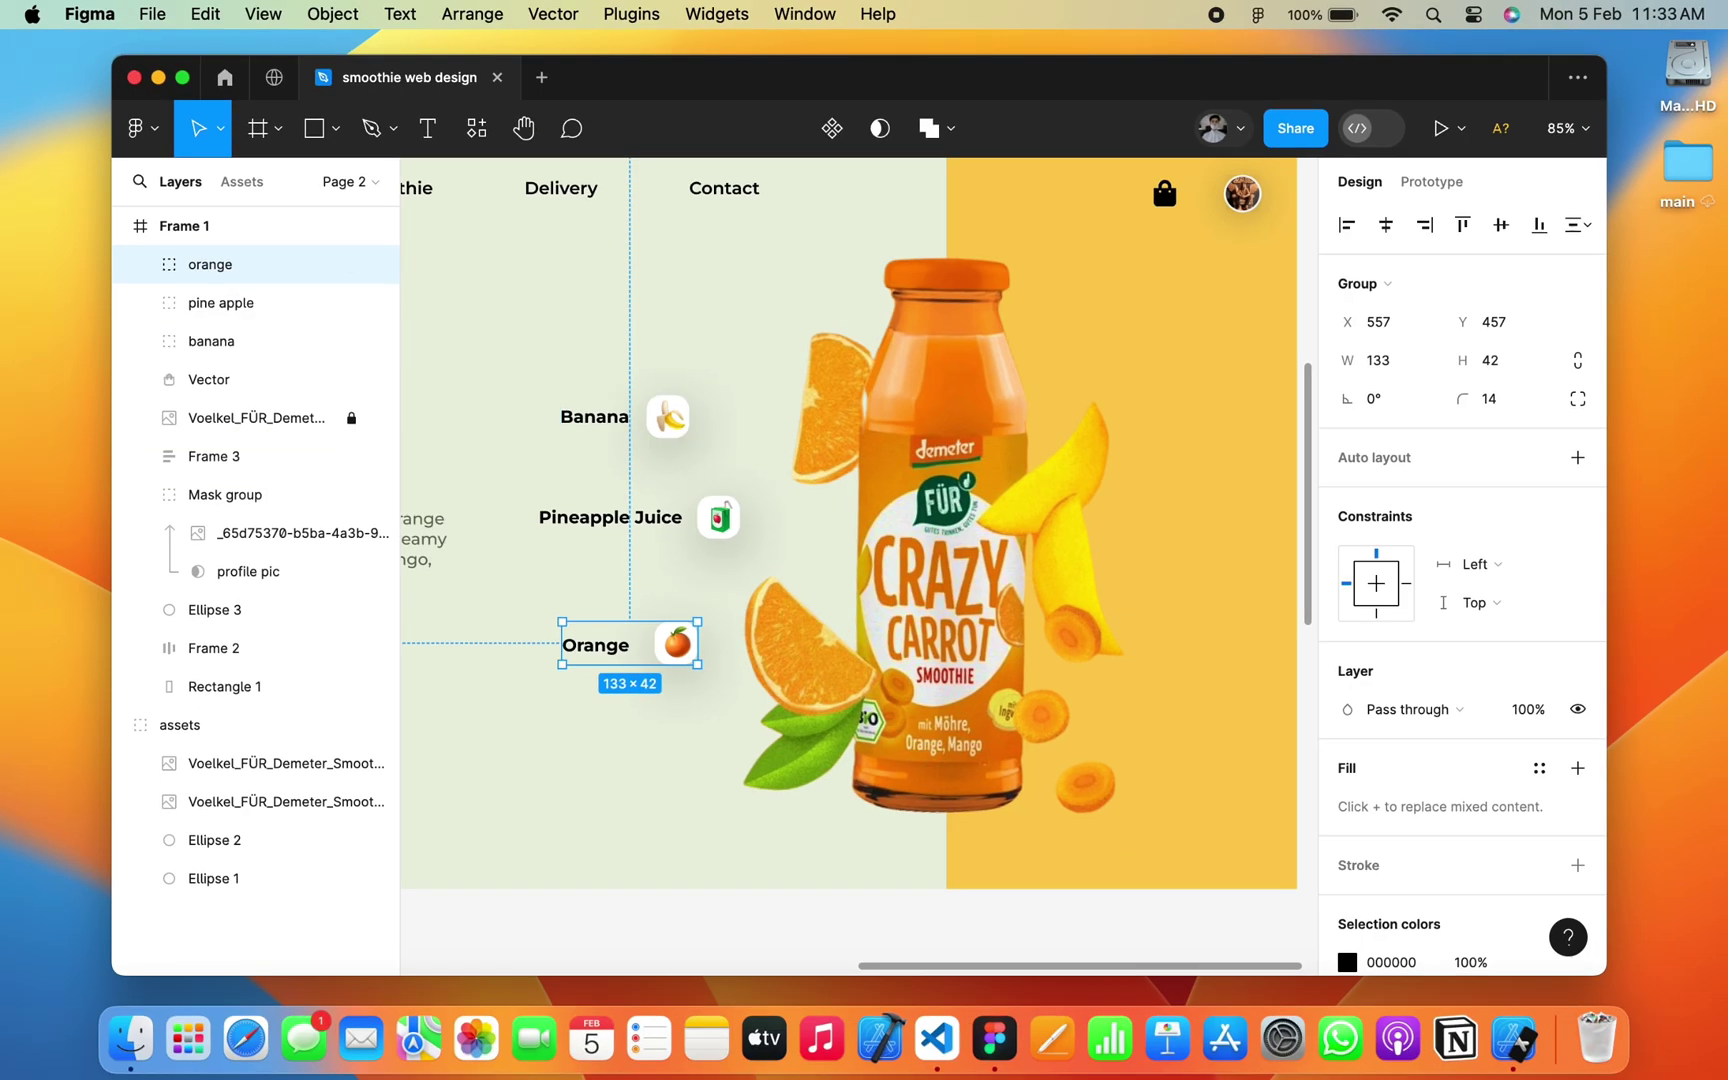
scroll(800, 500, "right", 2)
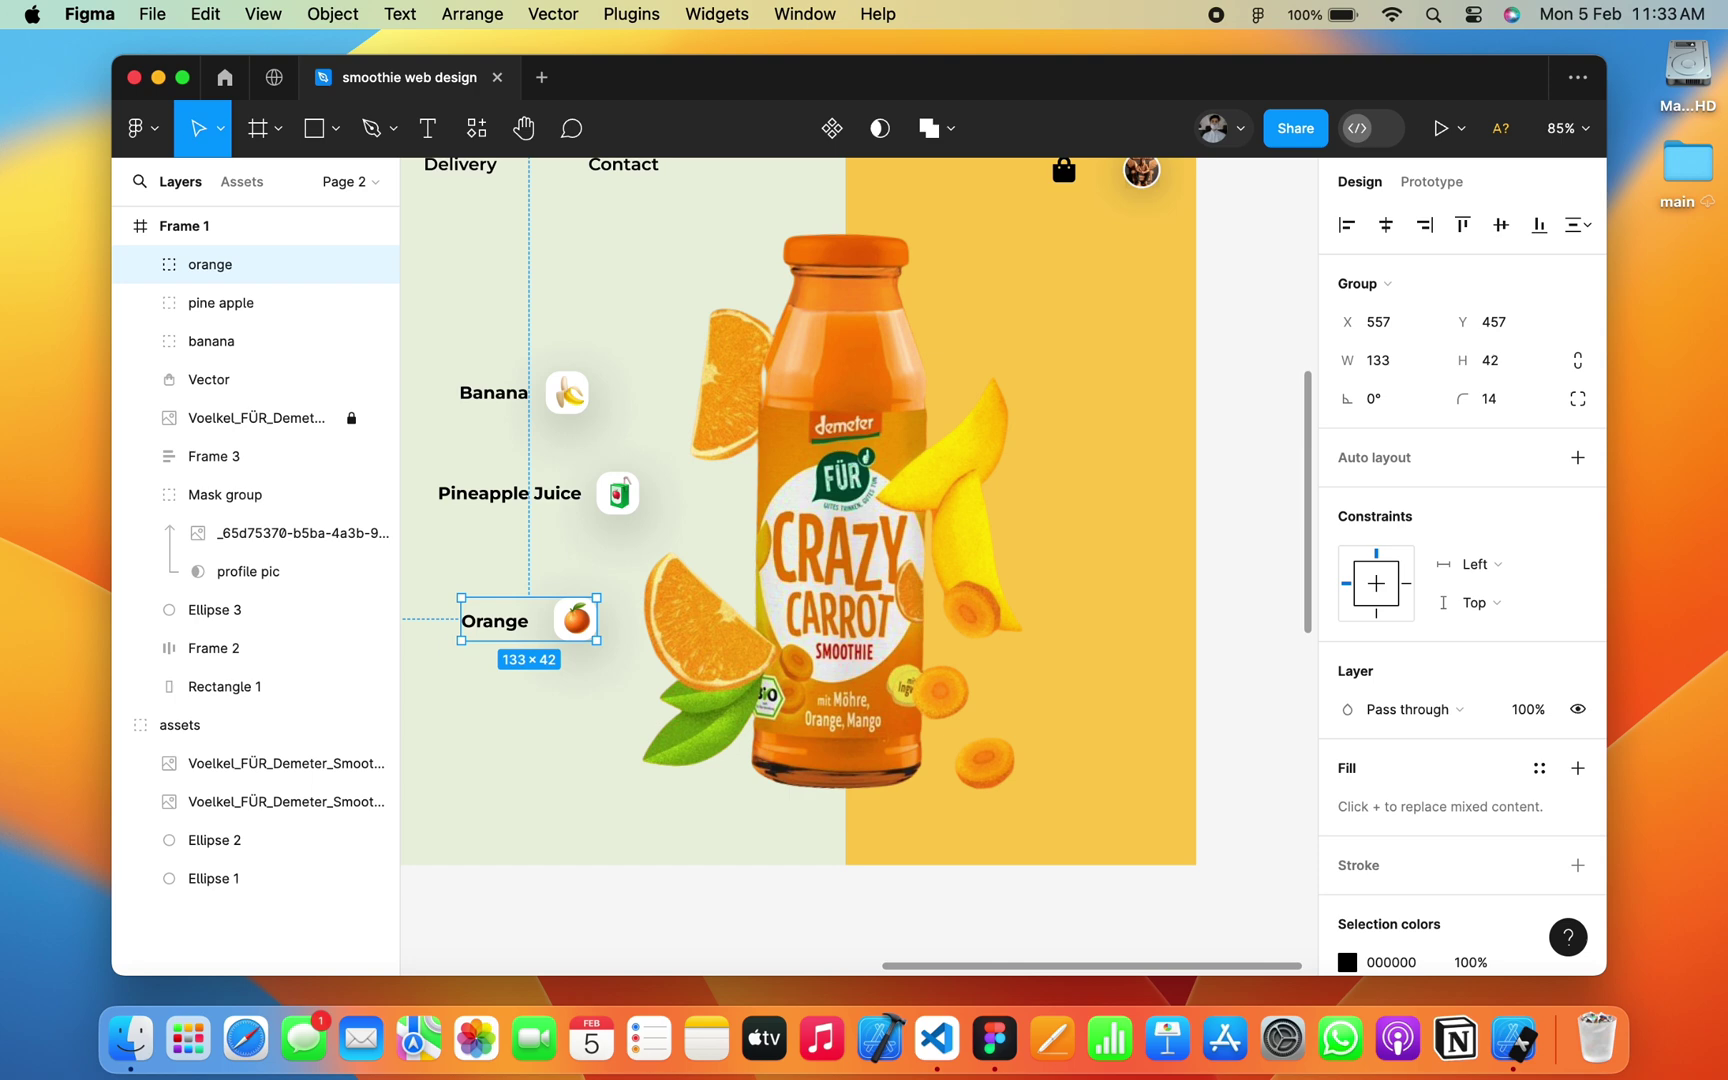
left_click(230, 341)
Step: Place a copy of the Banana card over the bottle
left_click_drag(520, 392, 1049, 392)
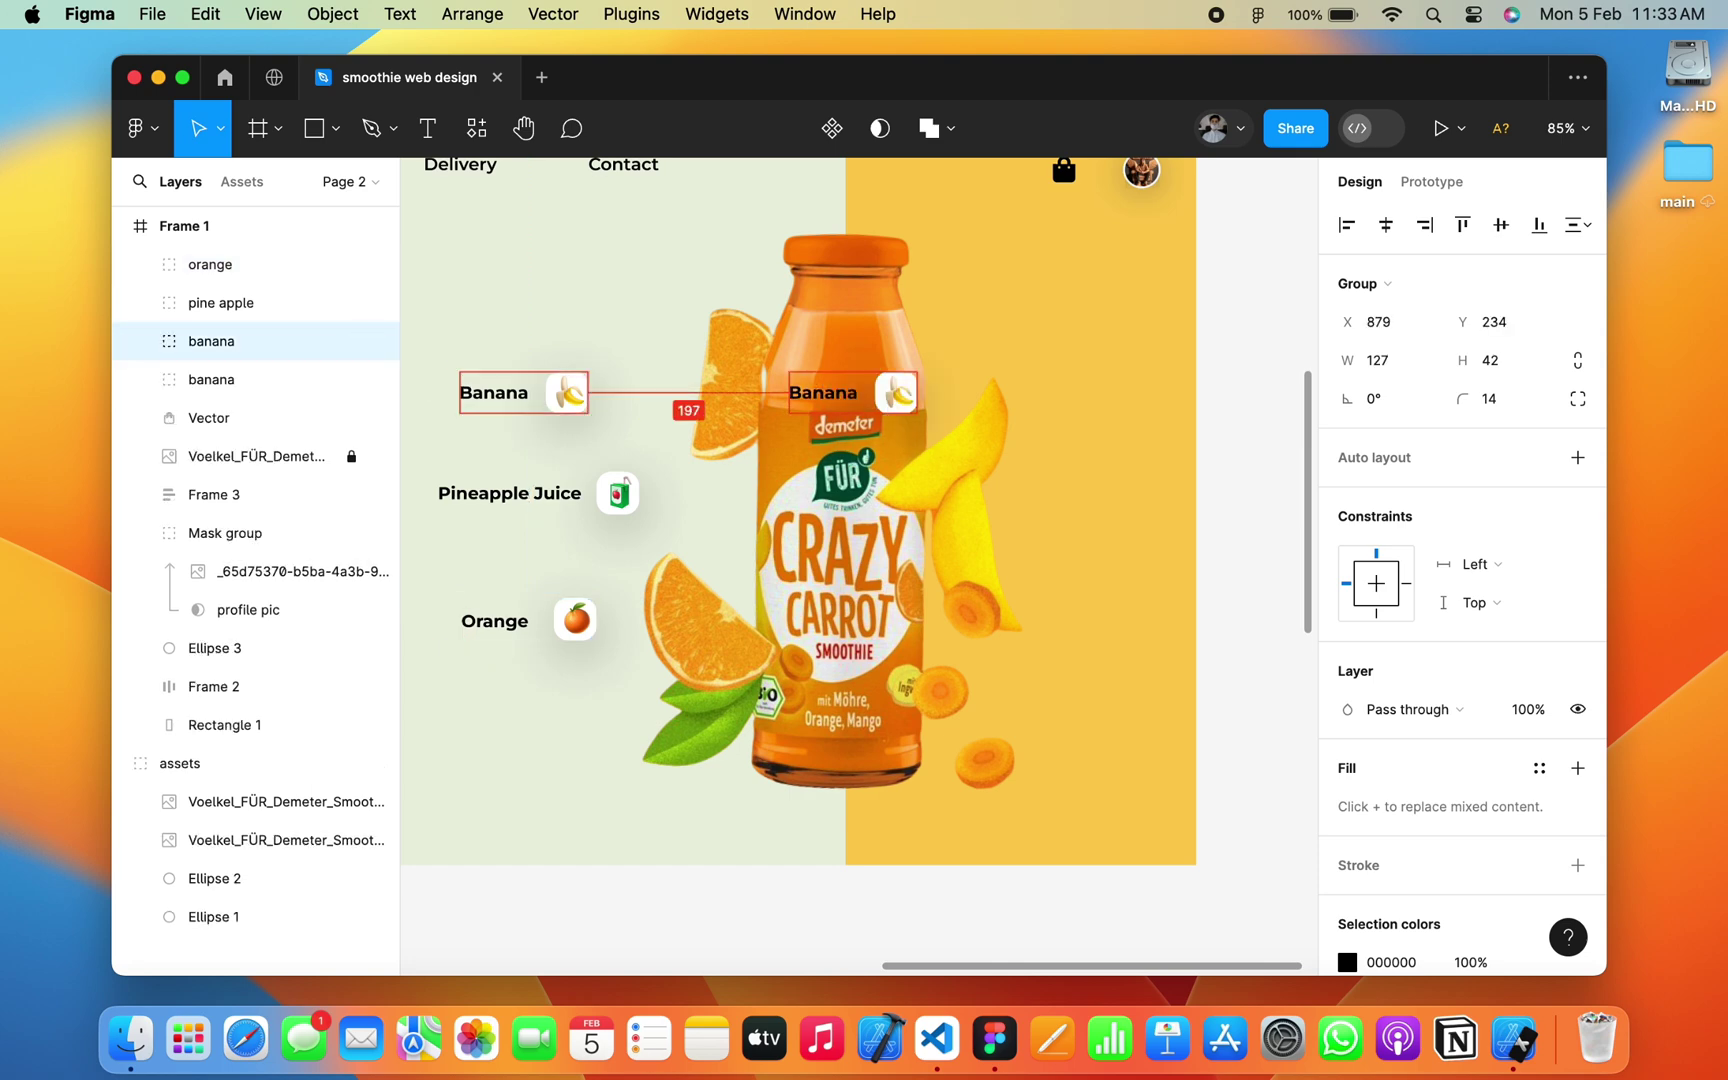
scroll(1050, 392, "up", 5)
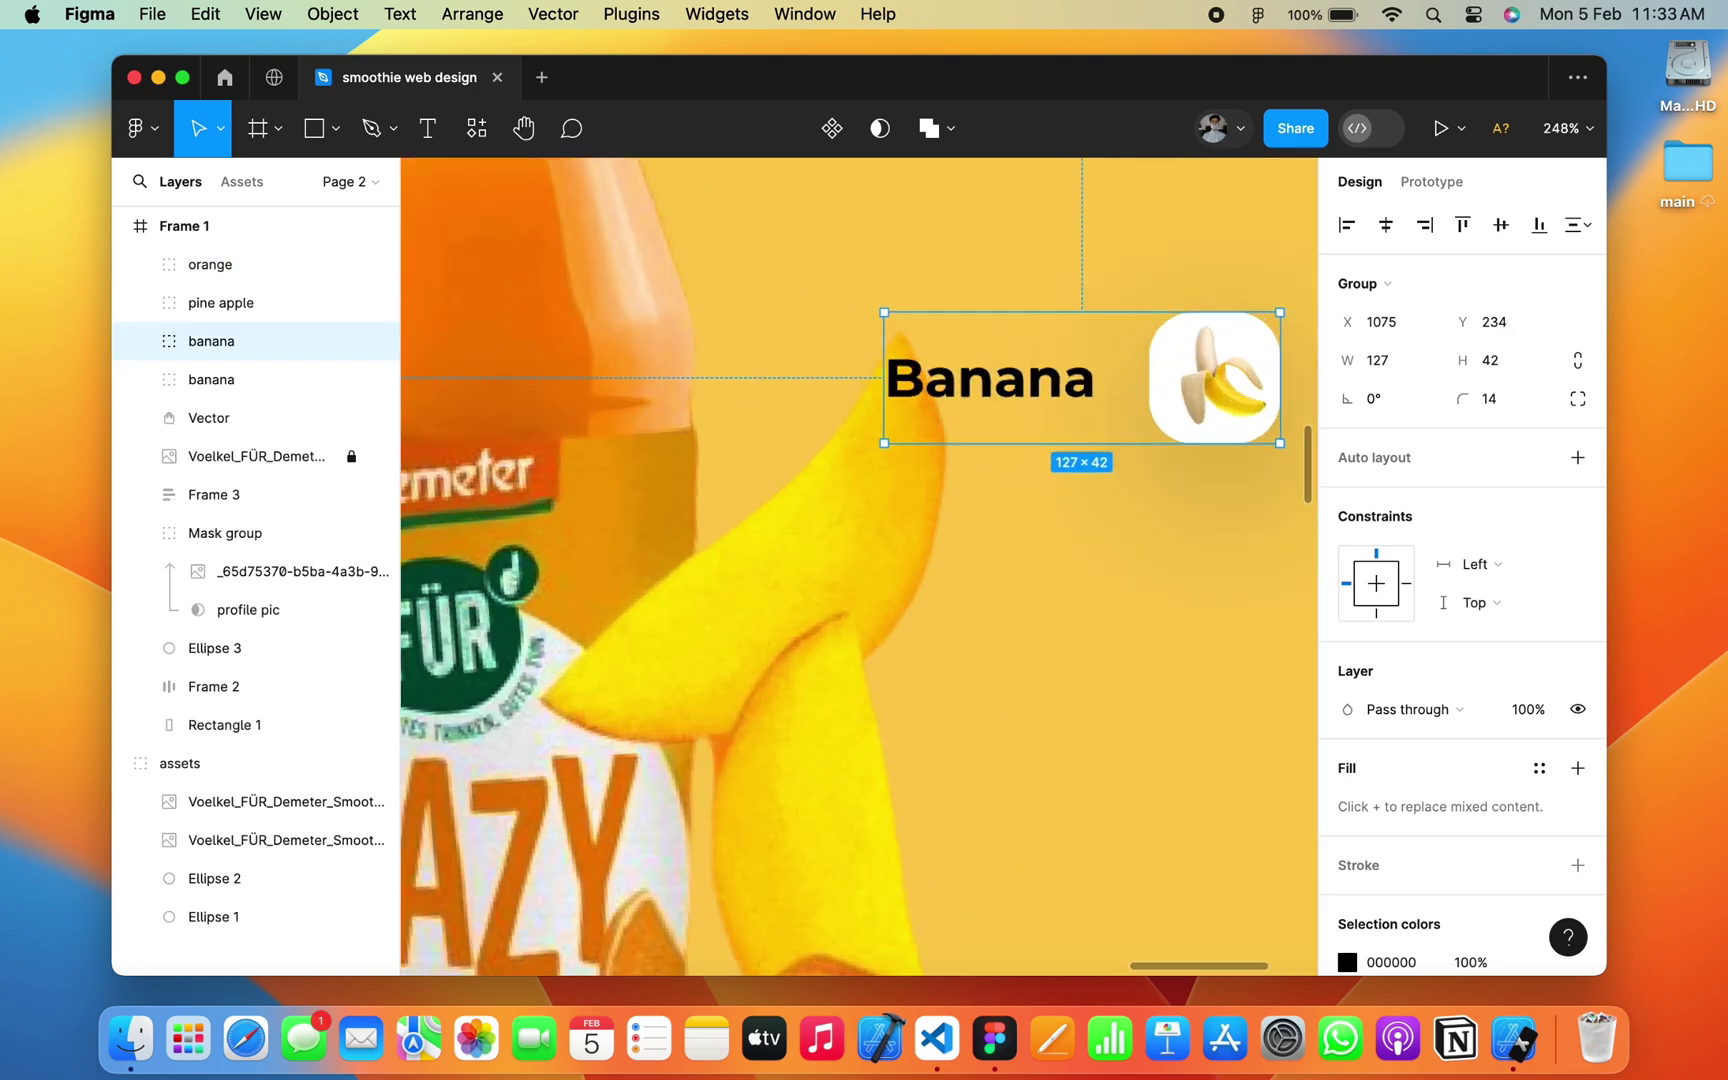
double_click(990, 378)
Step: Group the banana emoji and rounded backdrop as 'icon', then auto-layout it with the Banana text
left_click(1186, 381)
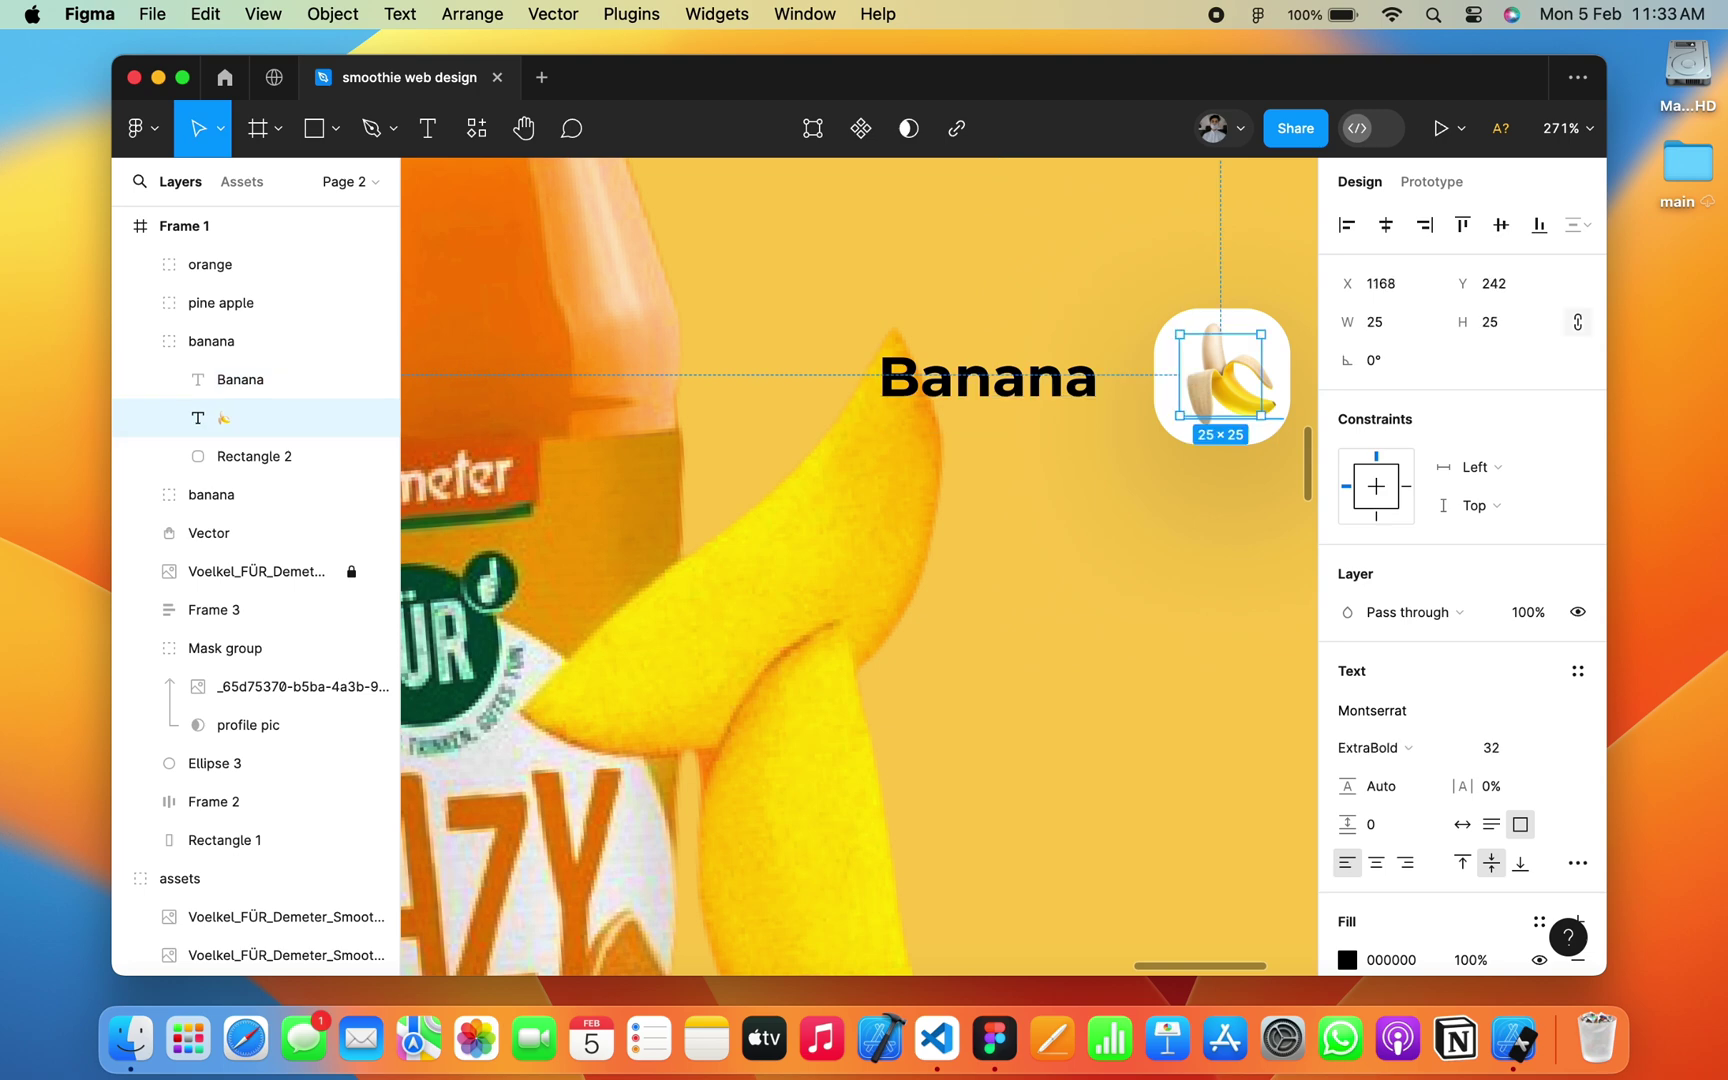
left_click(255, 456, "shift")
key("super+g")
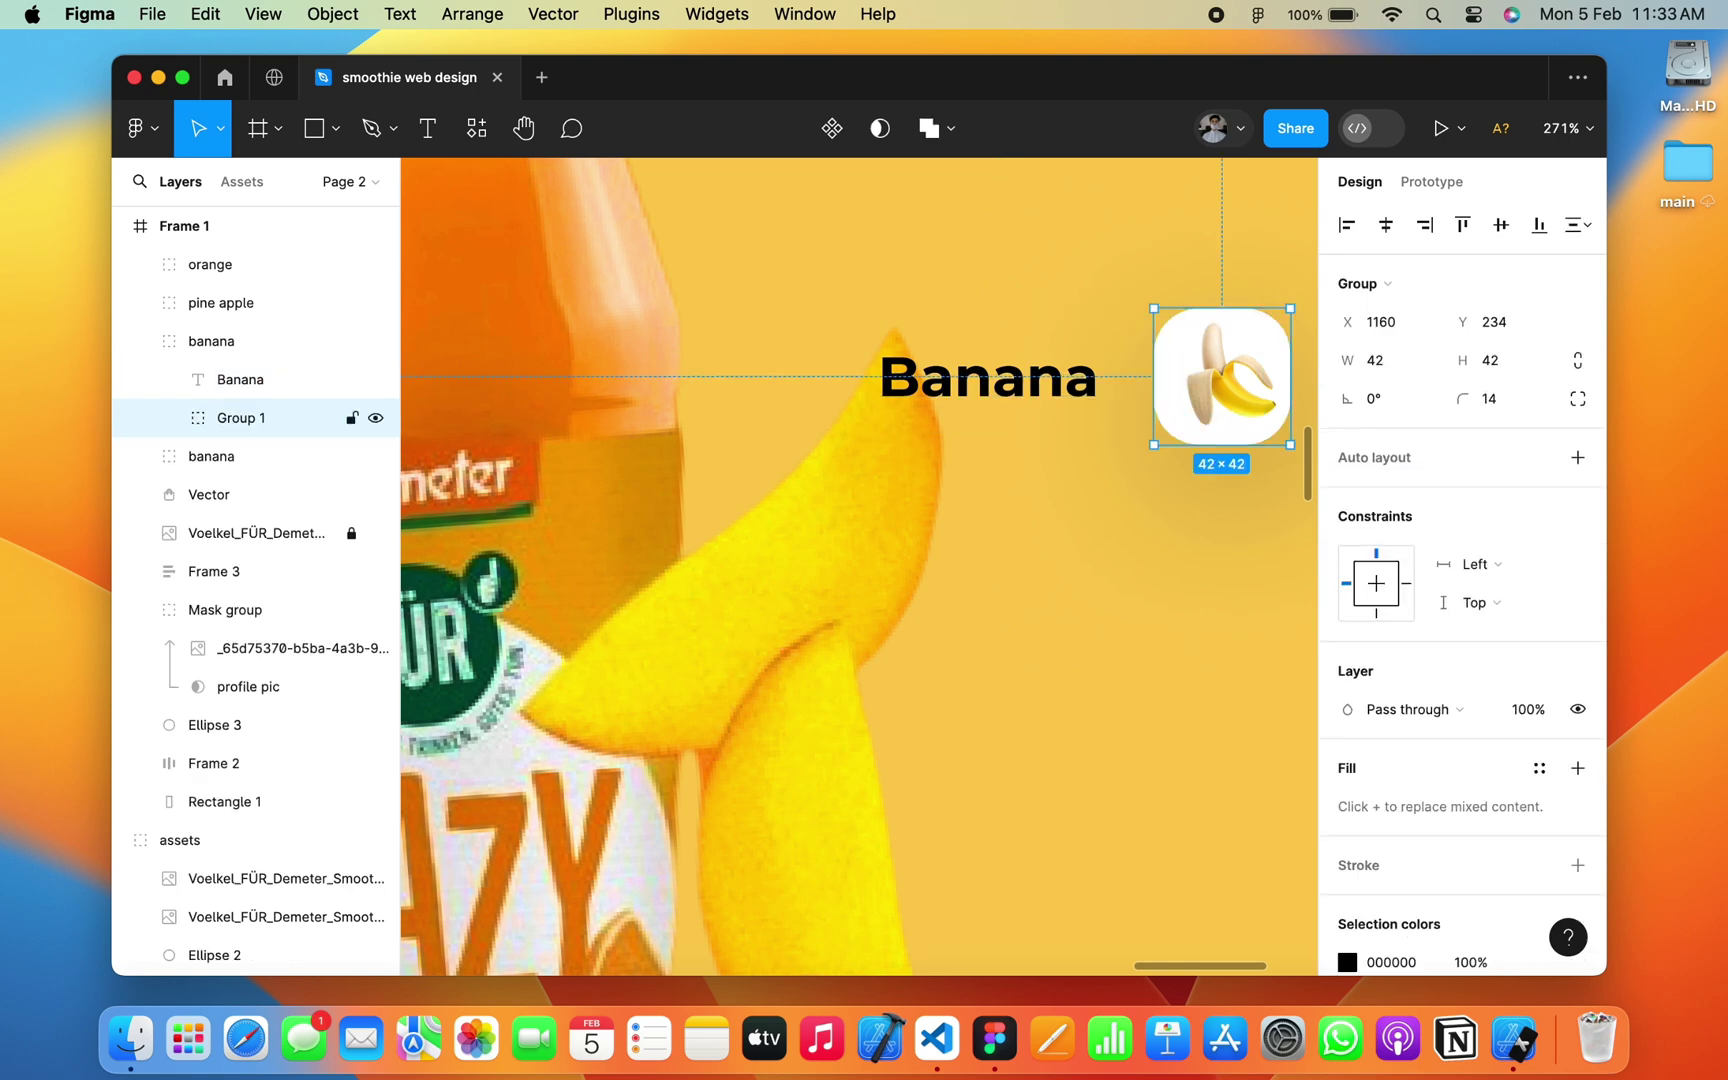
double_click(240, 418)
type("icon")
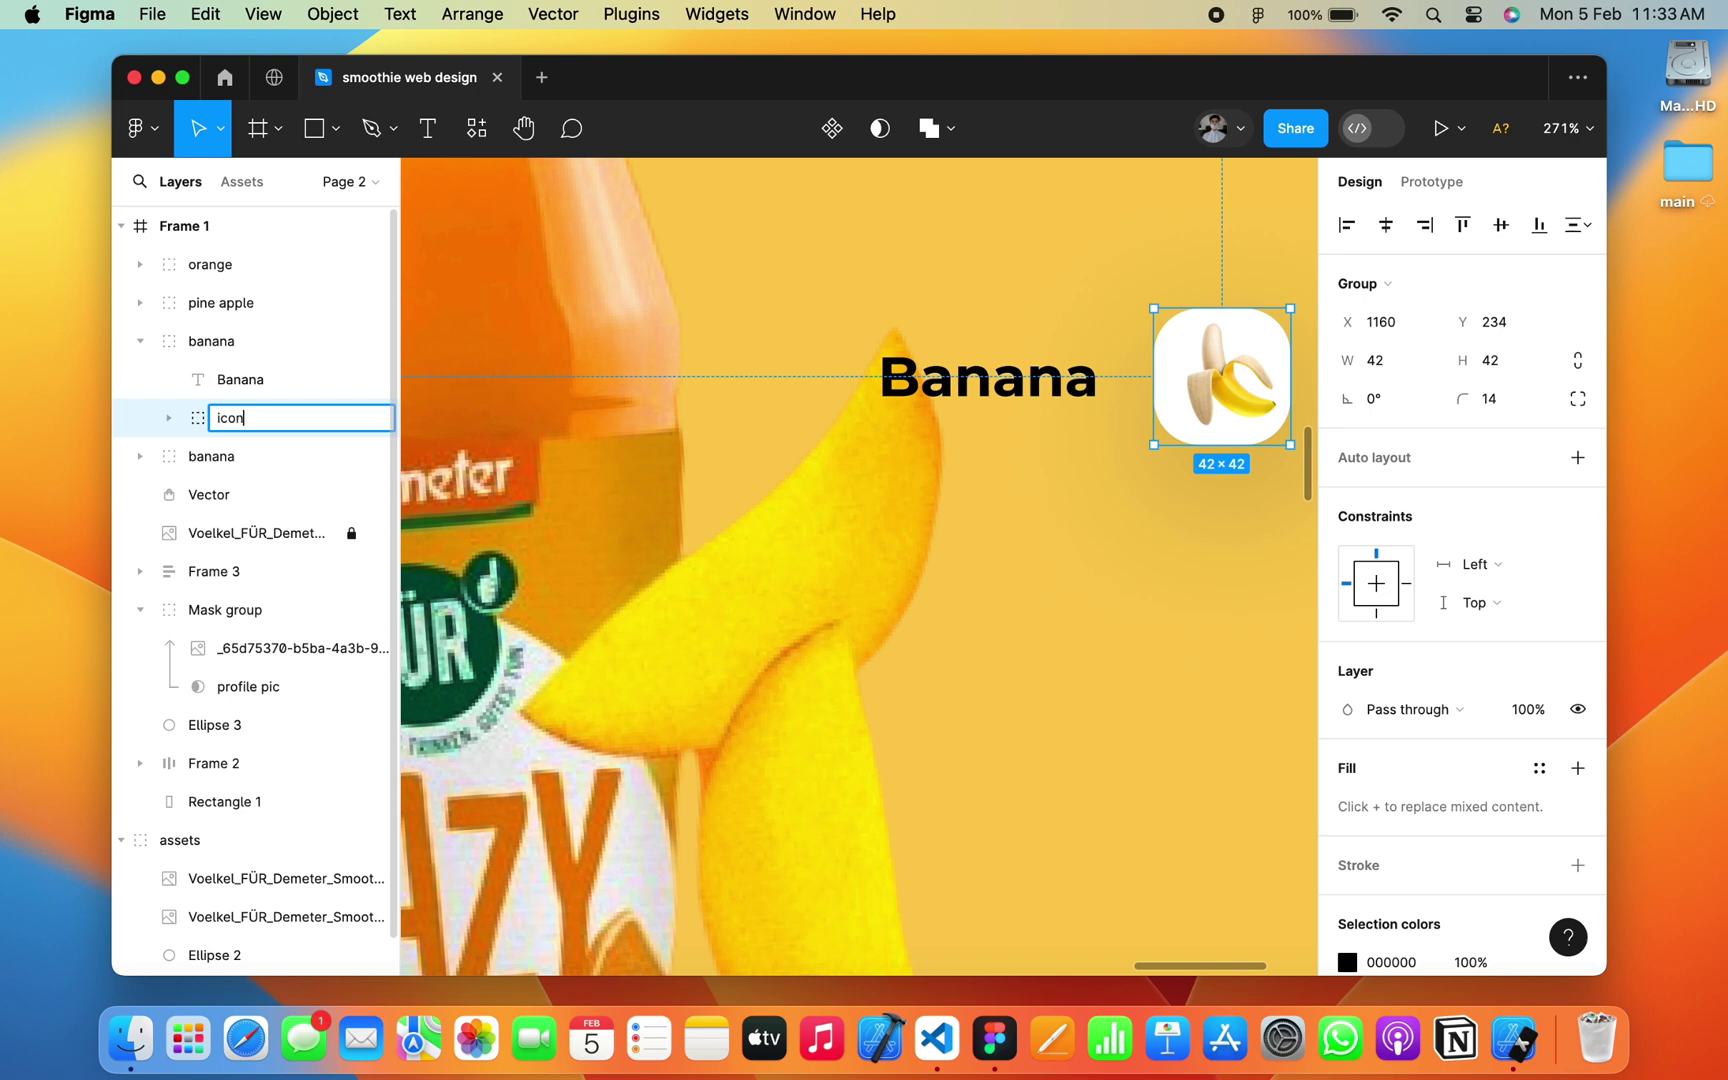
key("Return")
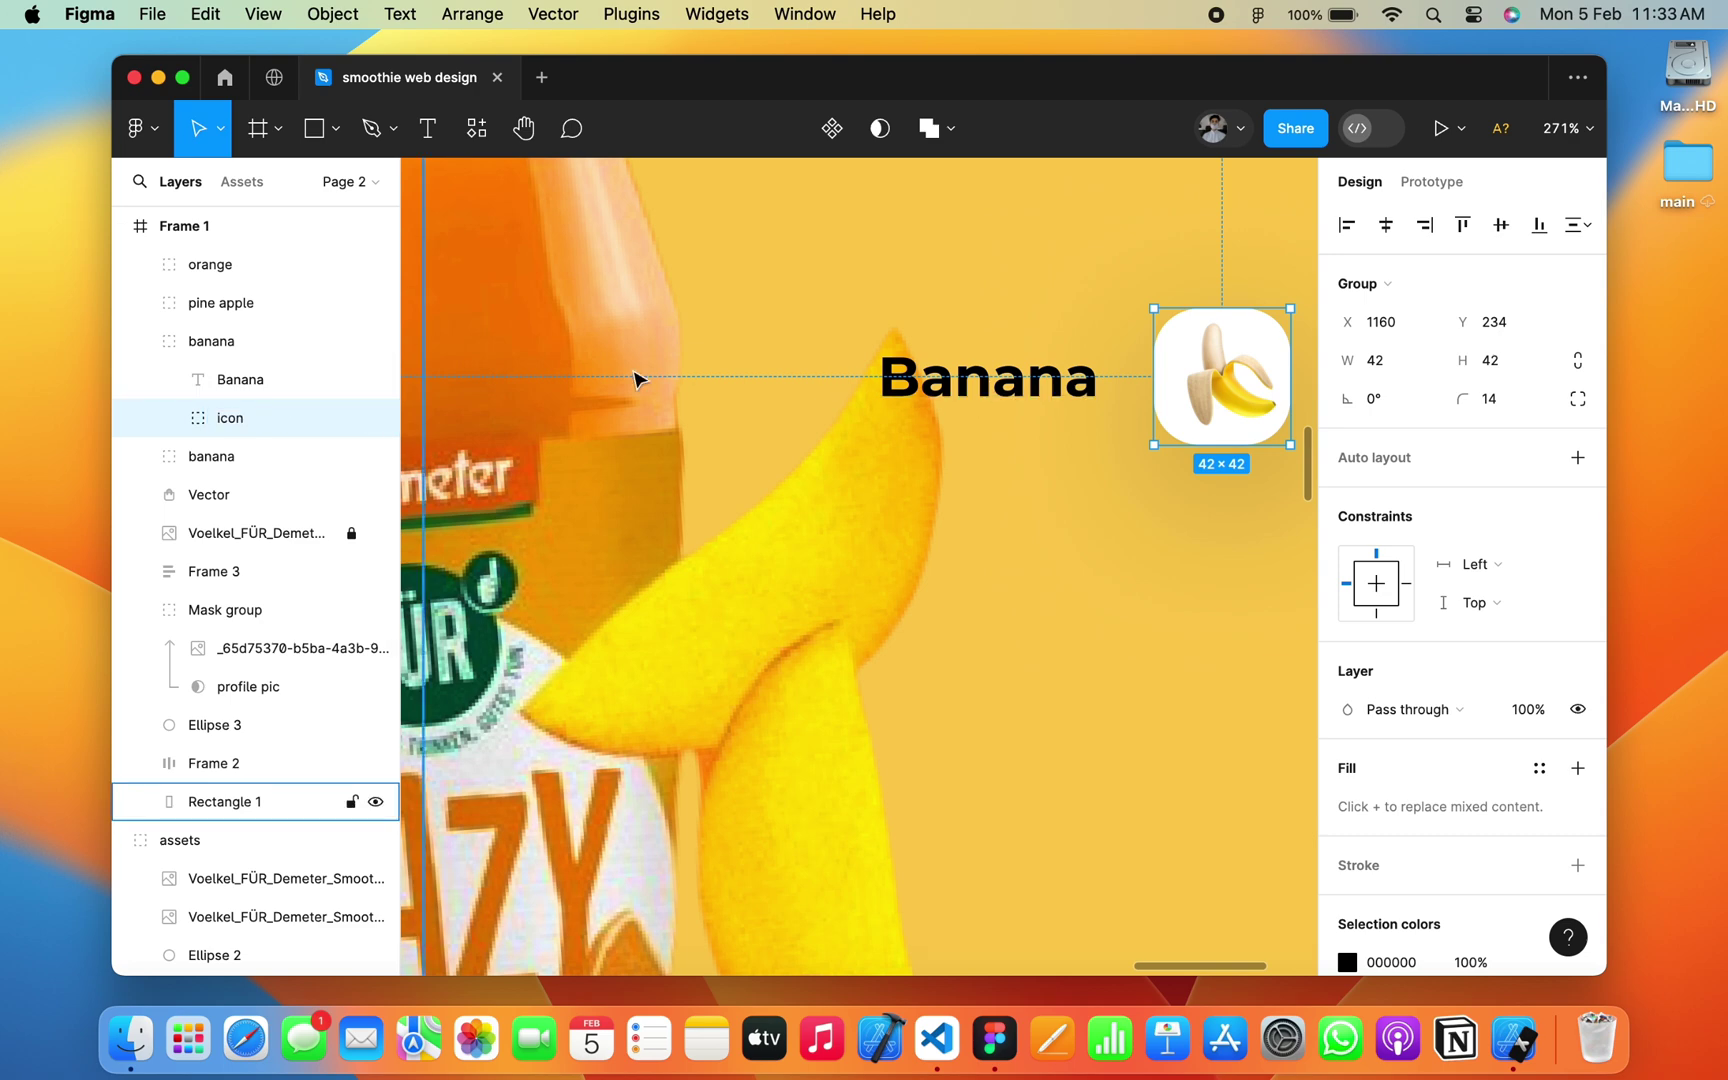
left_click(276, 380, "shift")
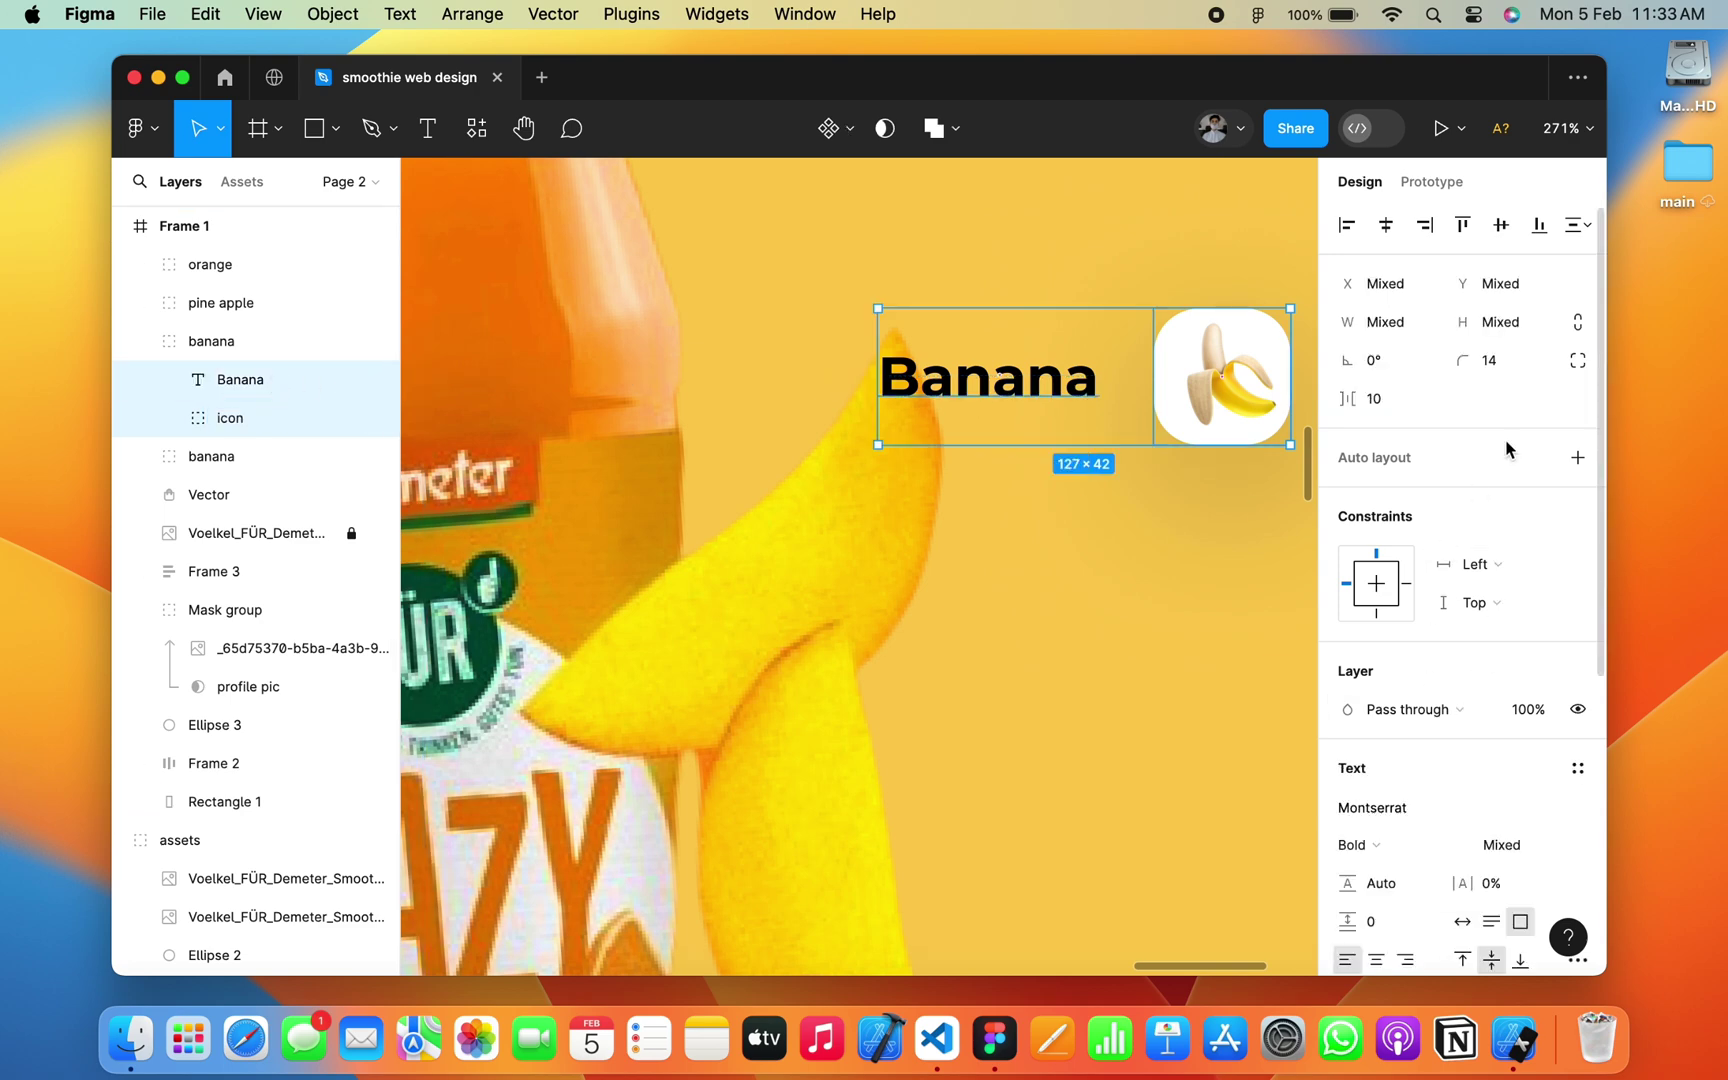
left_click(1577, 457)
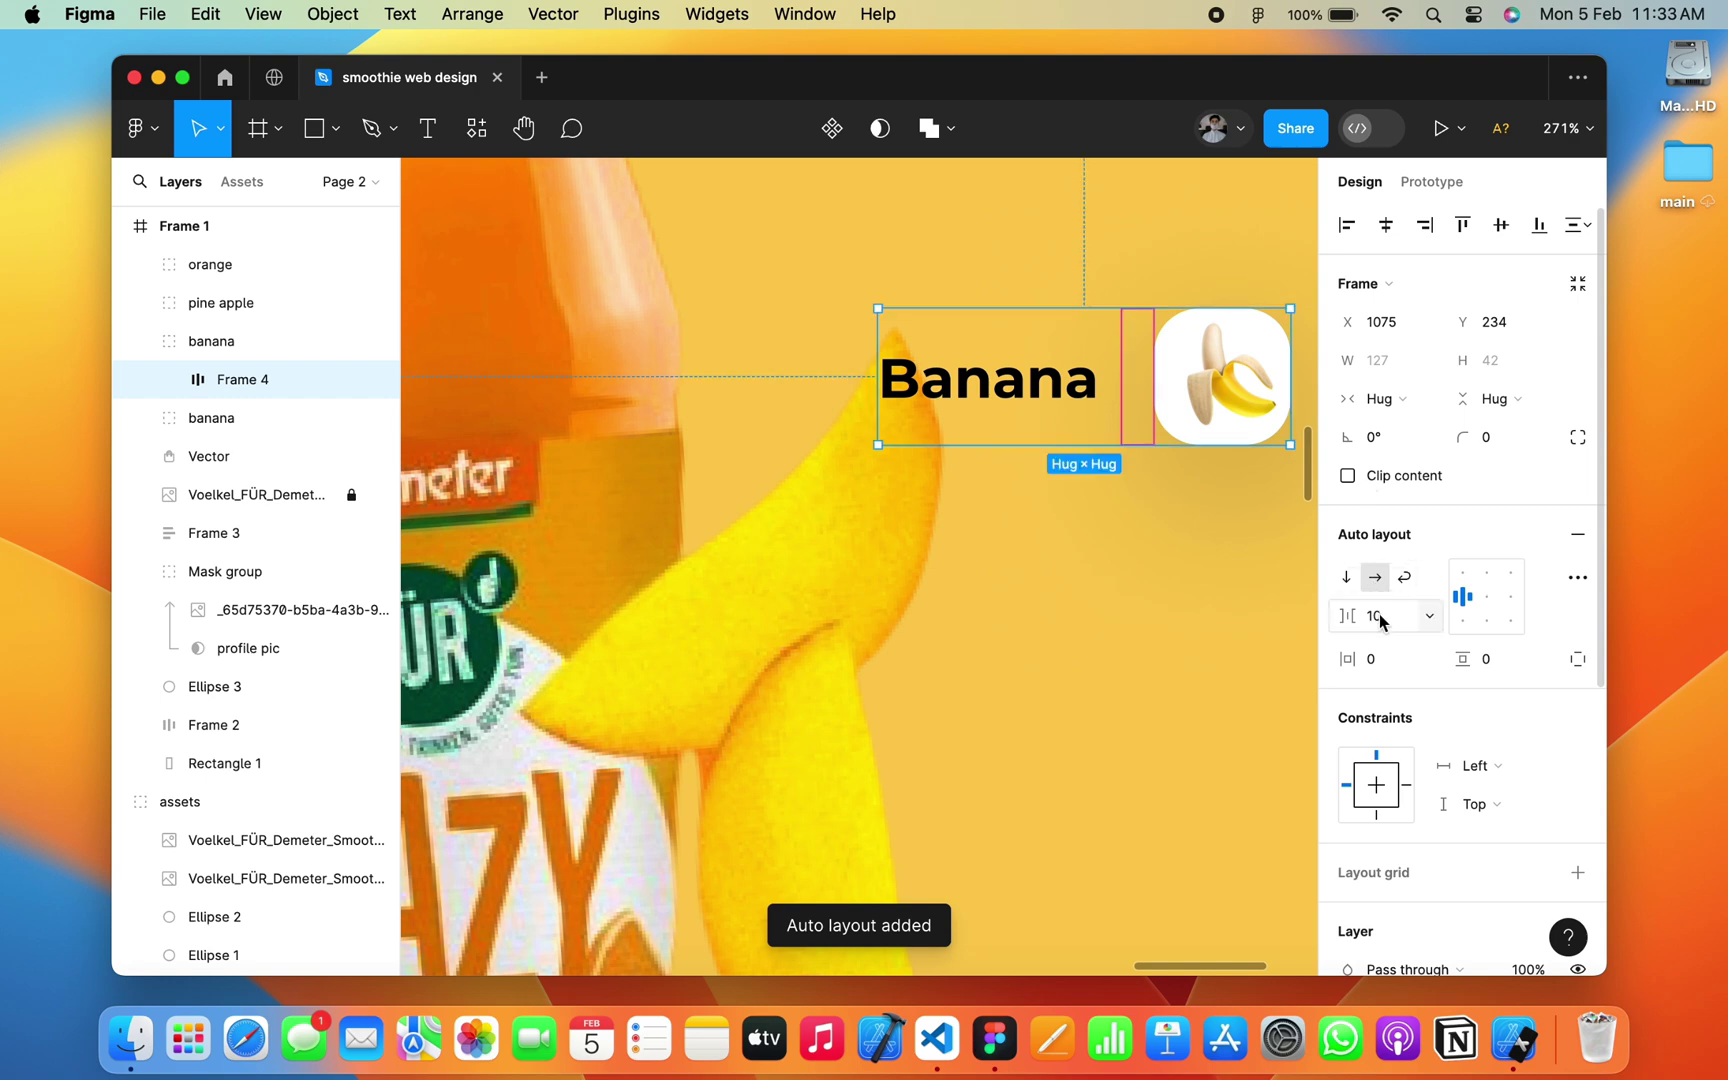
Step: Set the auto layout gap to 12, put the icon before Banana, and nudge the card right
left_click_drag(1380, 620, 1384, 628)
type("12")
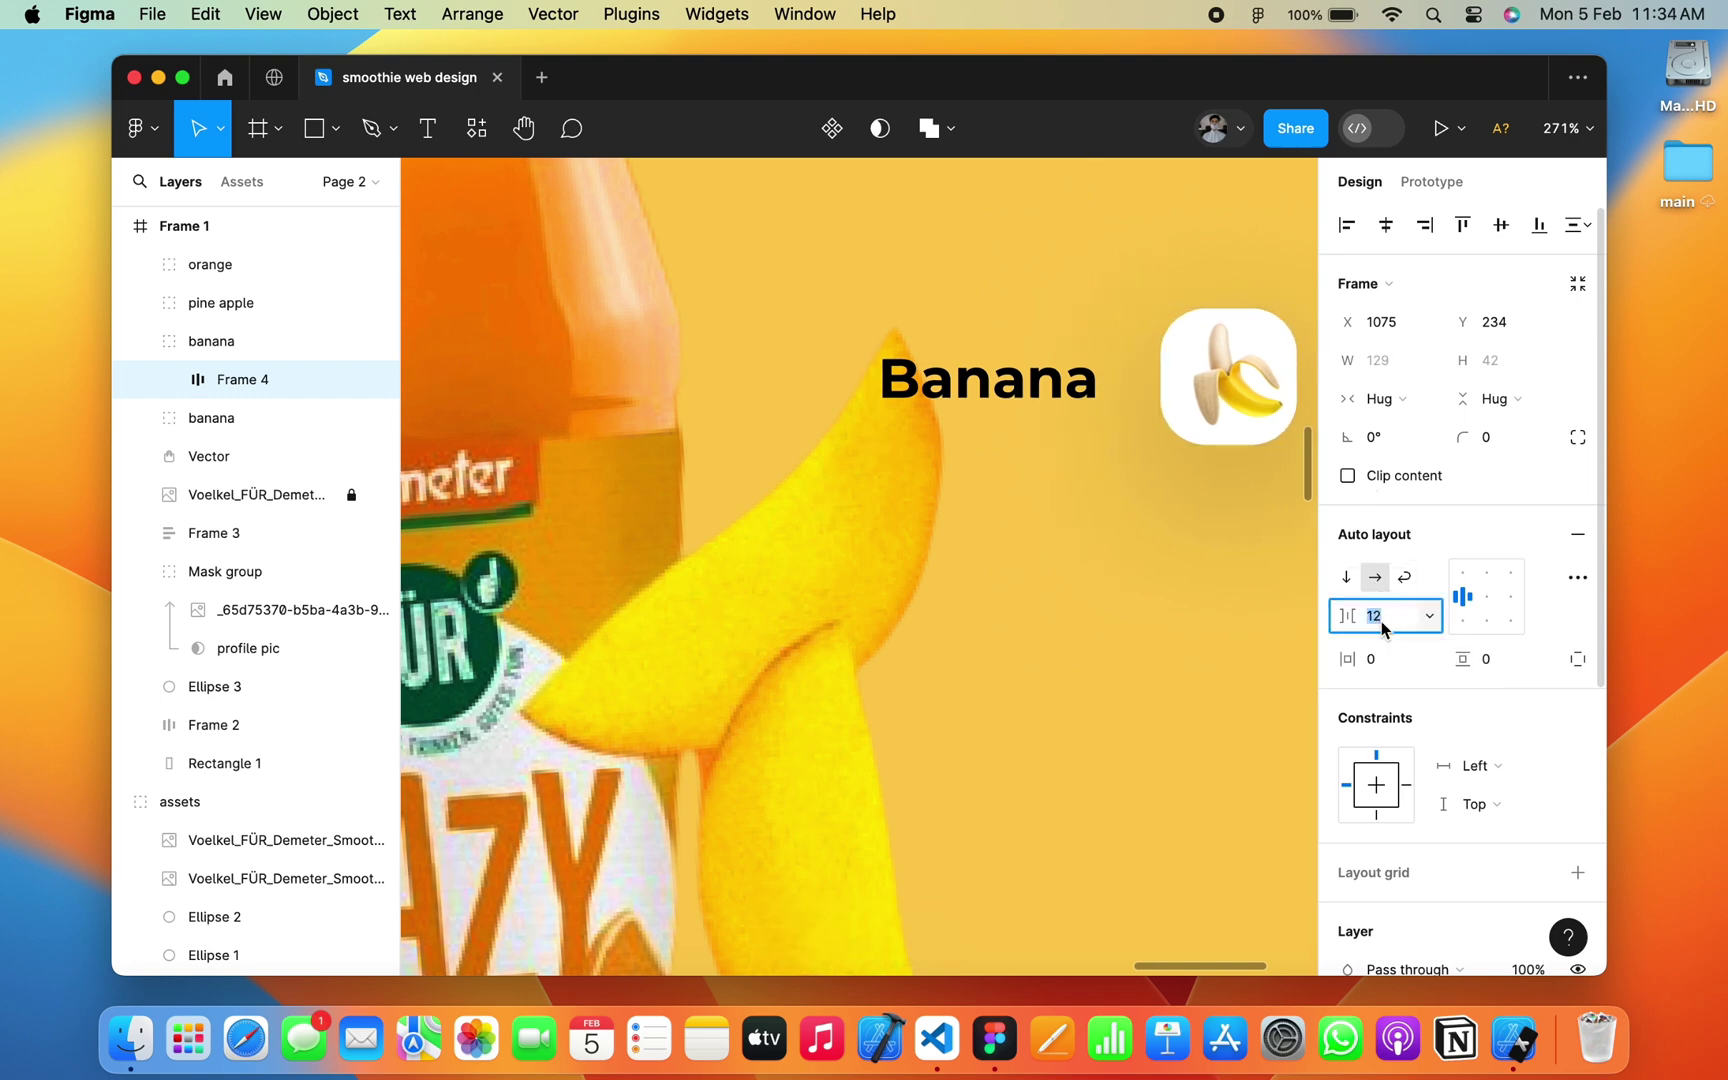
left_click_drag(1230, 378, 983, 397)
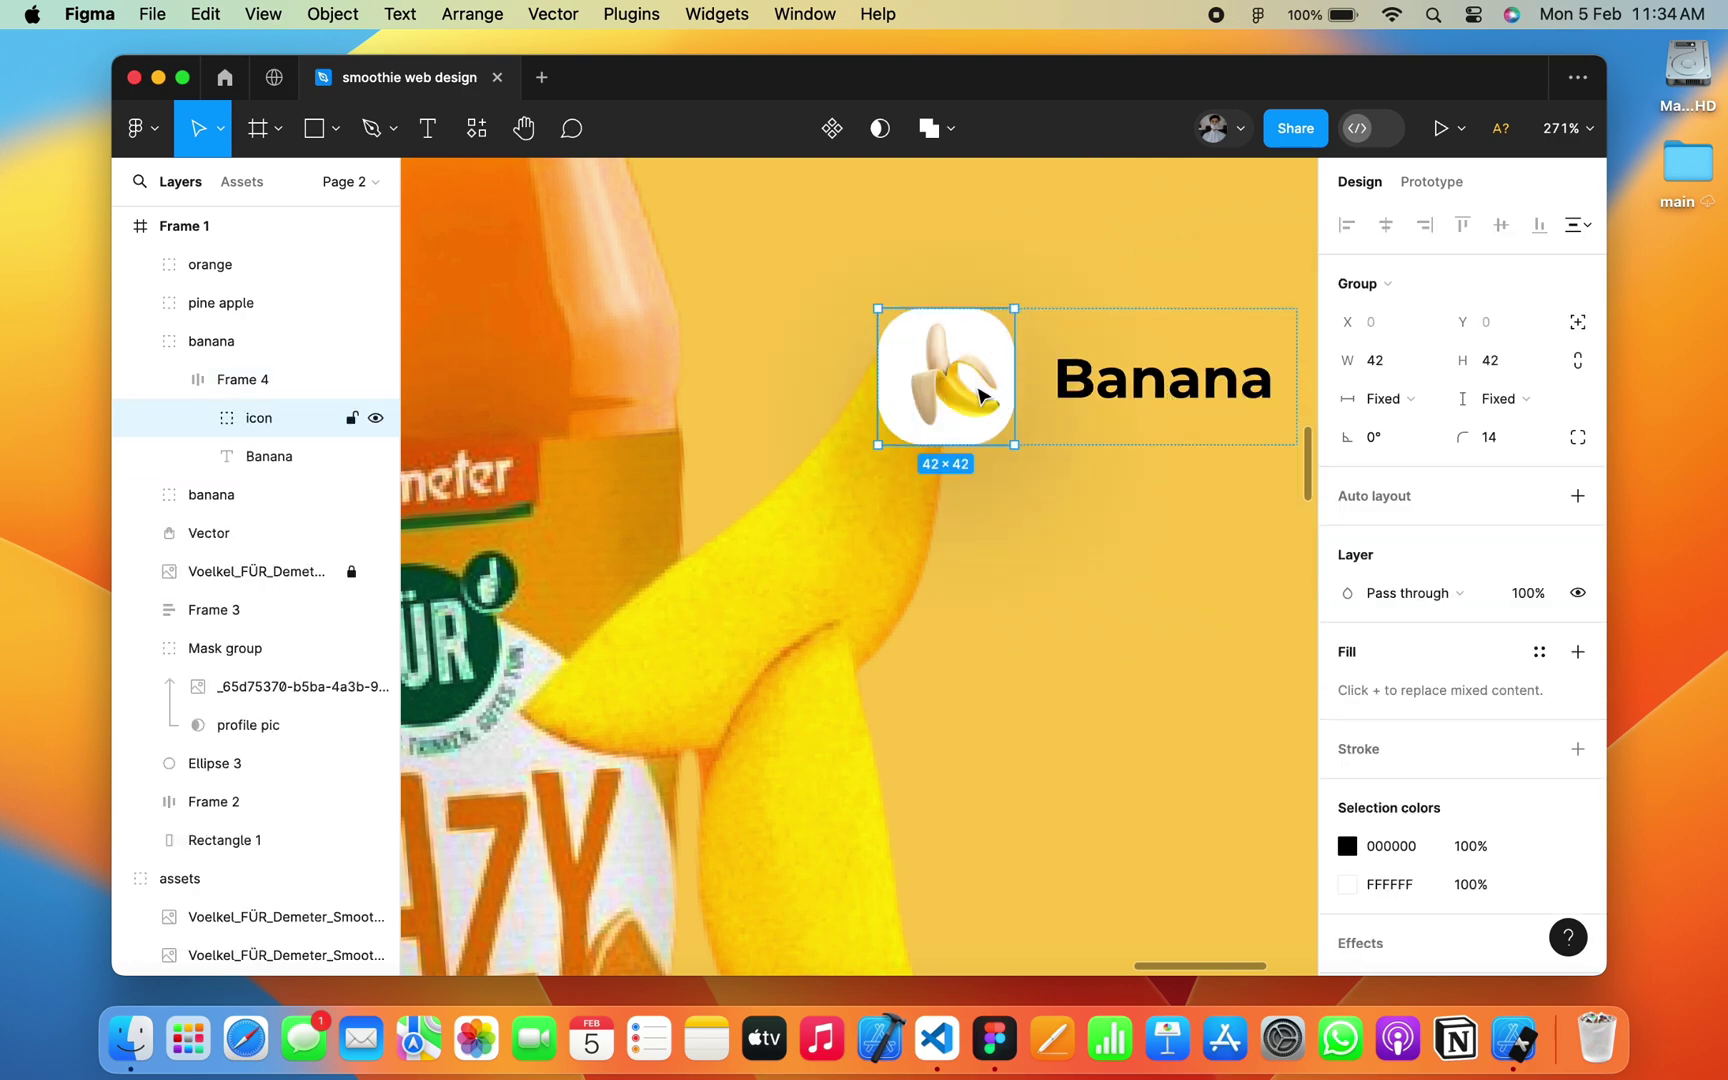
scroll(983, 397, "down", 5)
left_click(1066, 442)
key("Return")
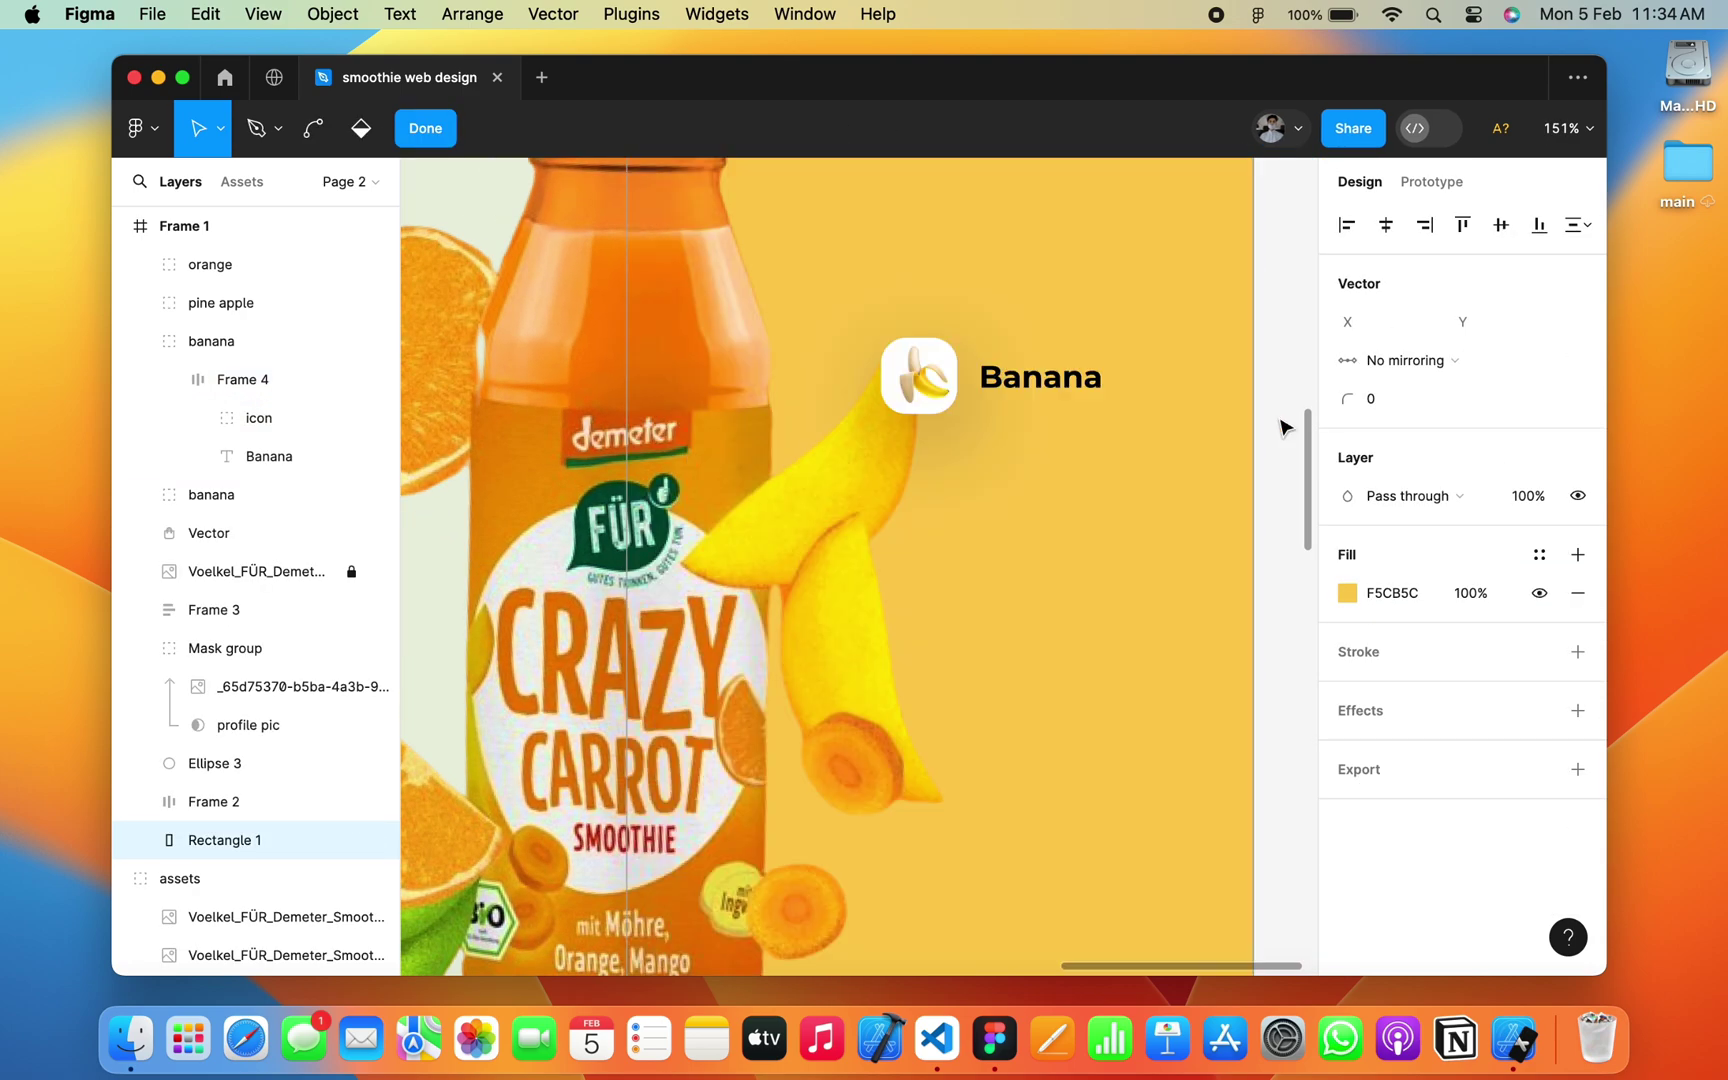
left_click(896, 397)
left_click_drag(896, 397, 912, 397)
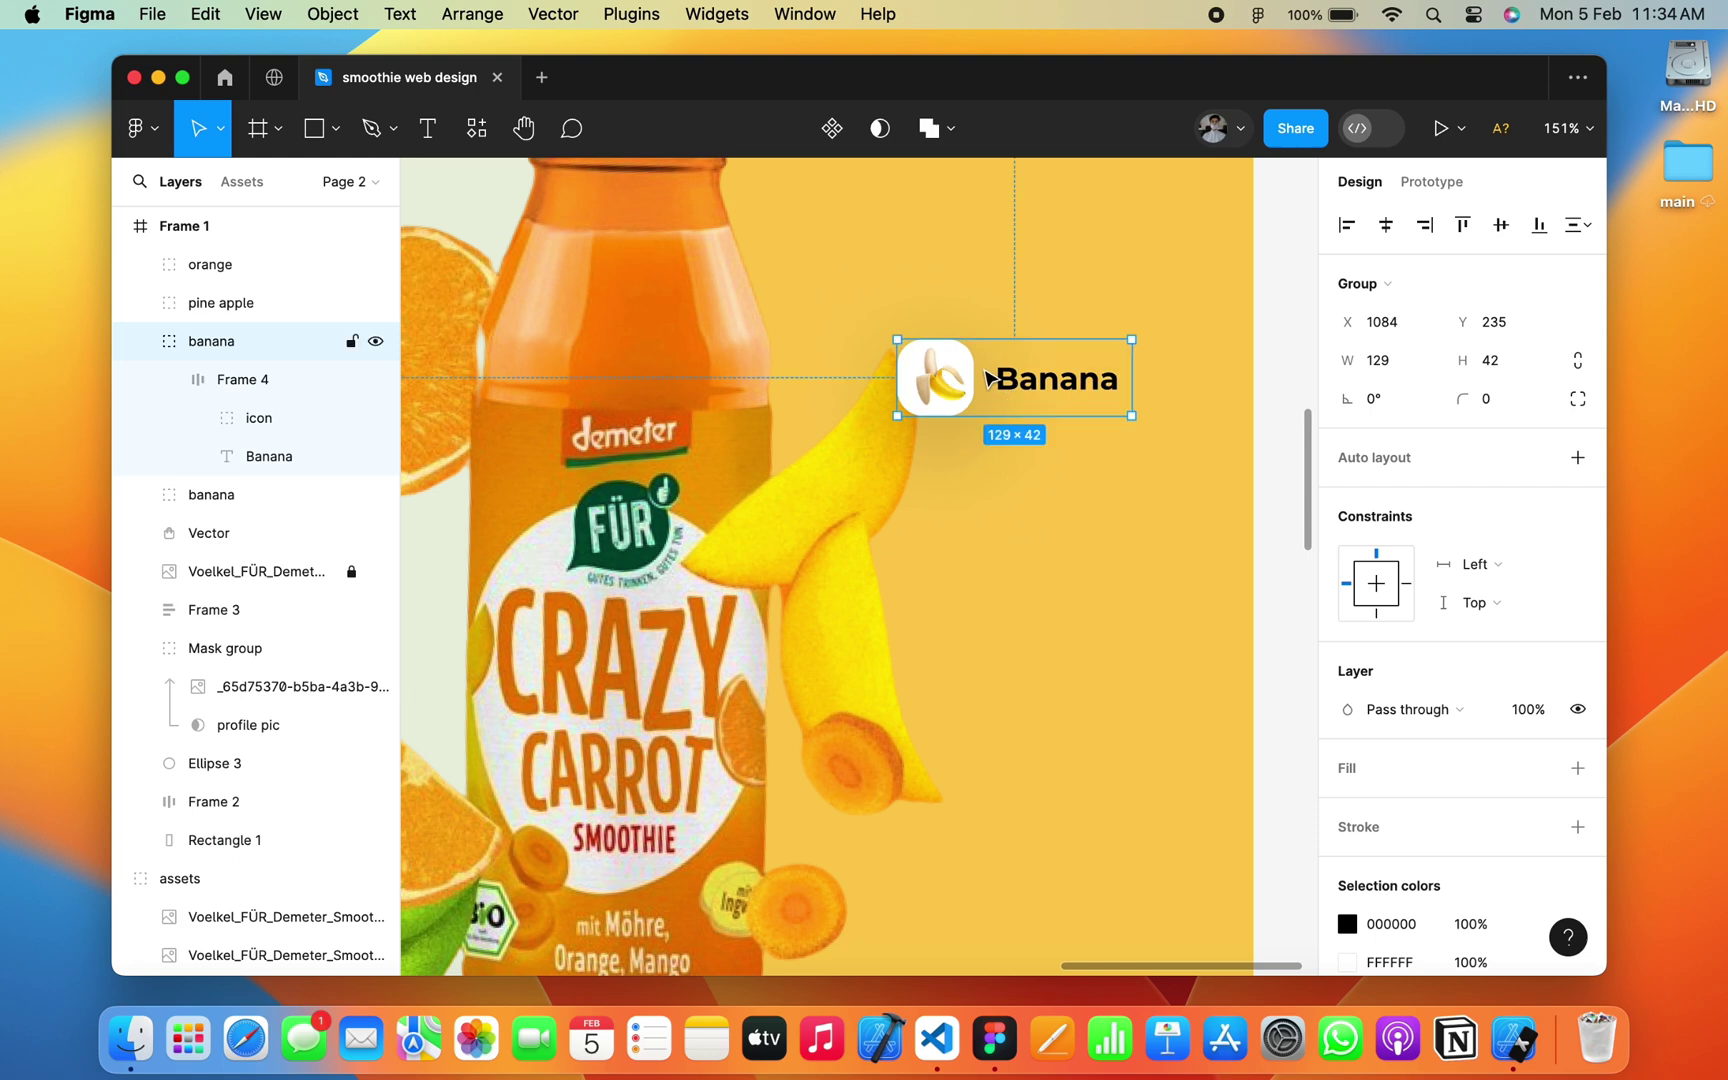
scroll(912, 397, "up", 5)
double_click(910, 390)
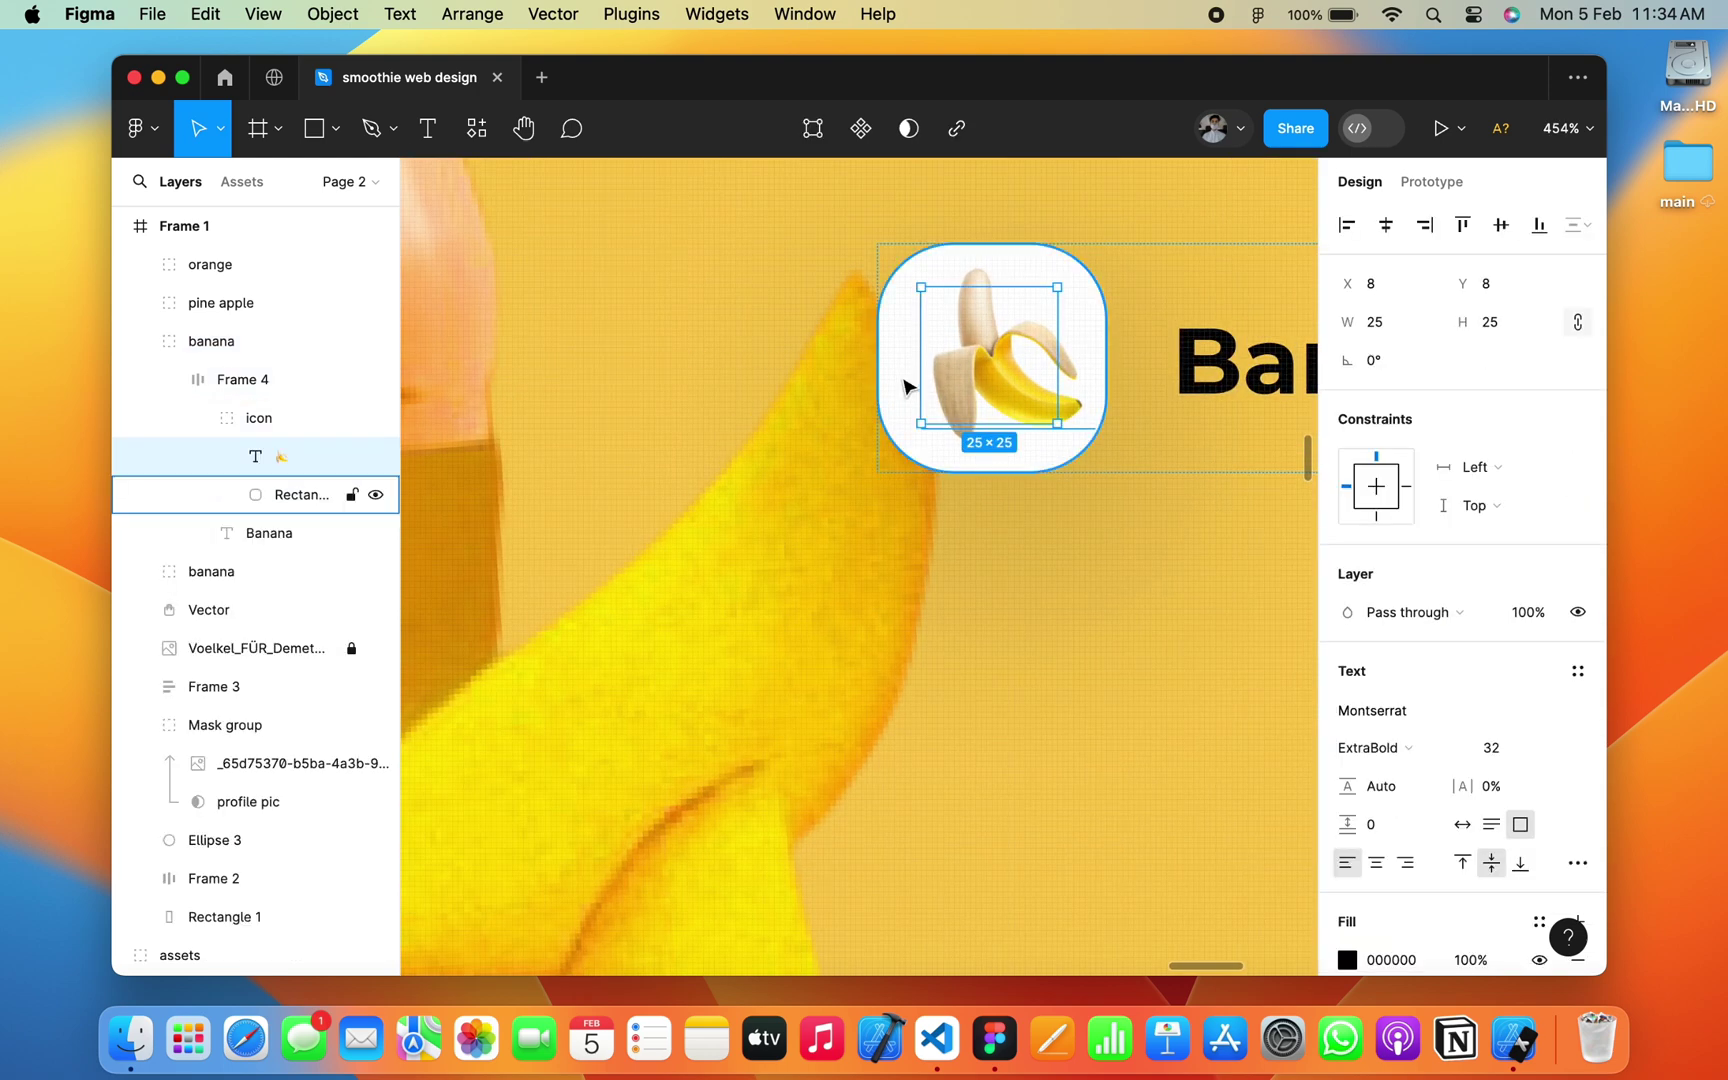
Step: Fill the icon backdrop with the page's yellow, darkened to a muted golden yellow
left_click(905, 386)
left_click(1347, 709)
left_click(1064, 688)
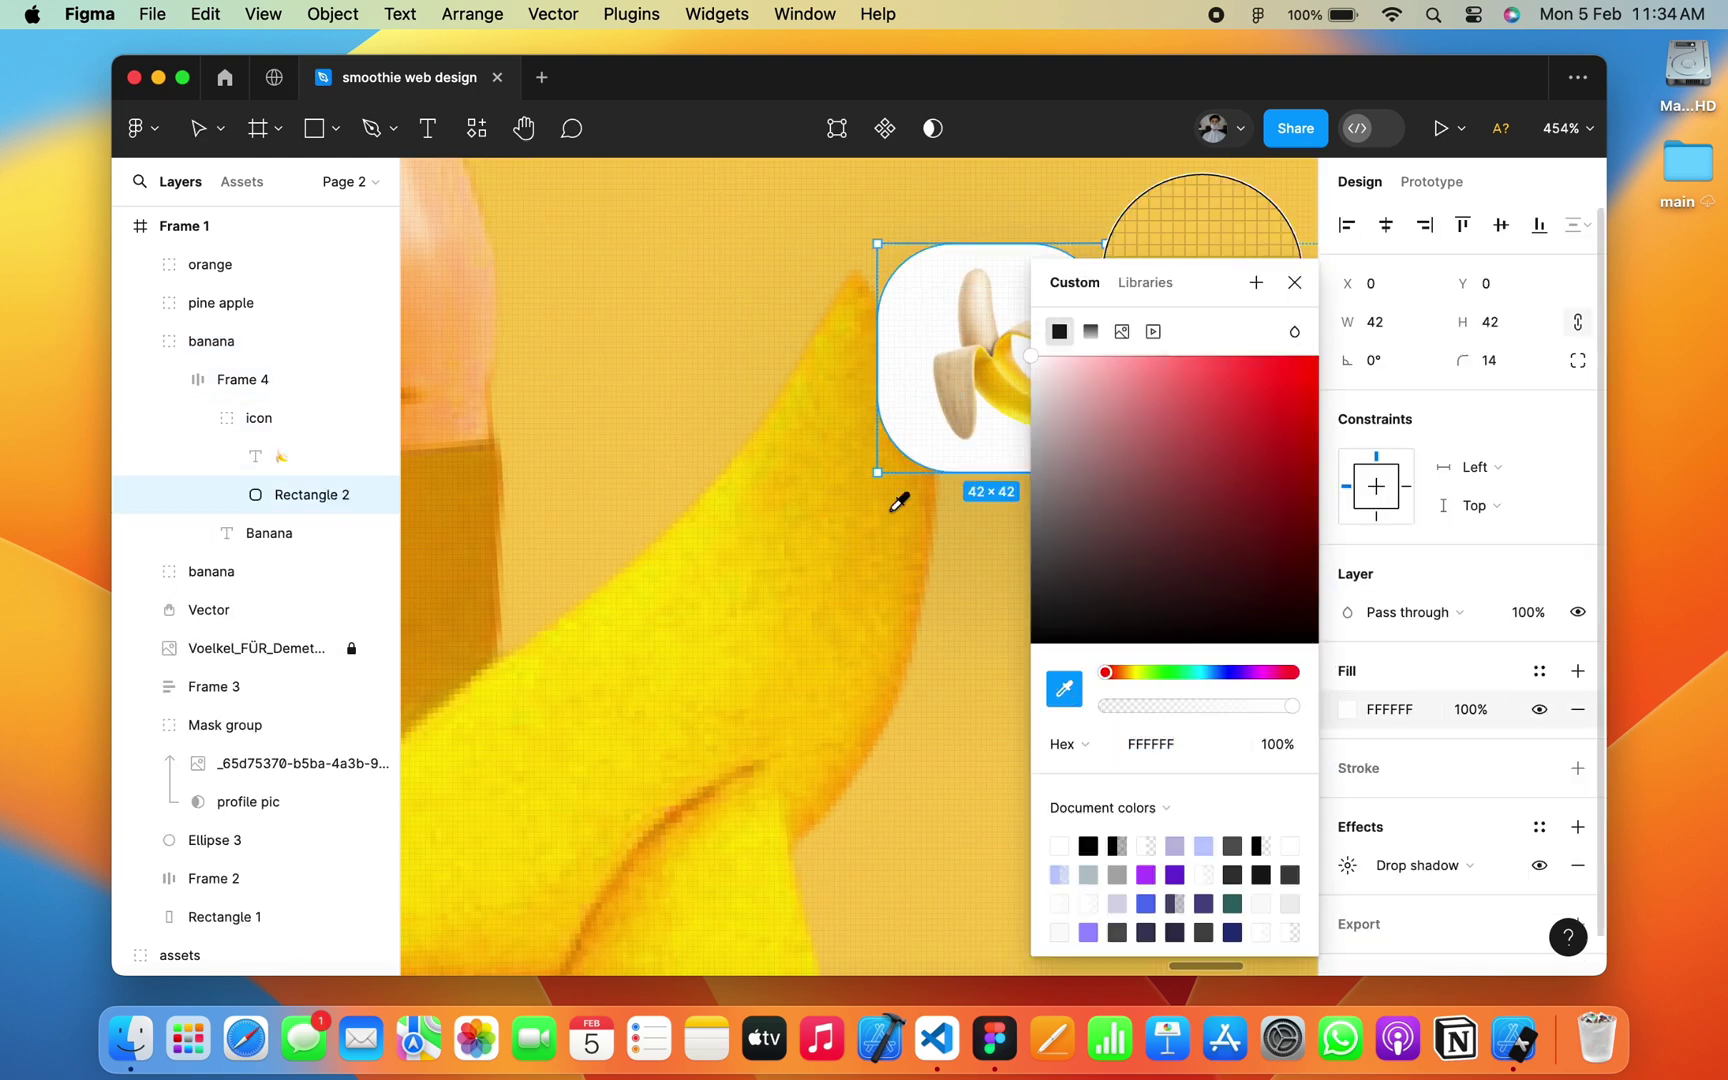
left_click(738, 289)
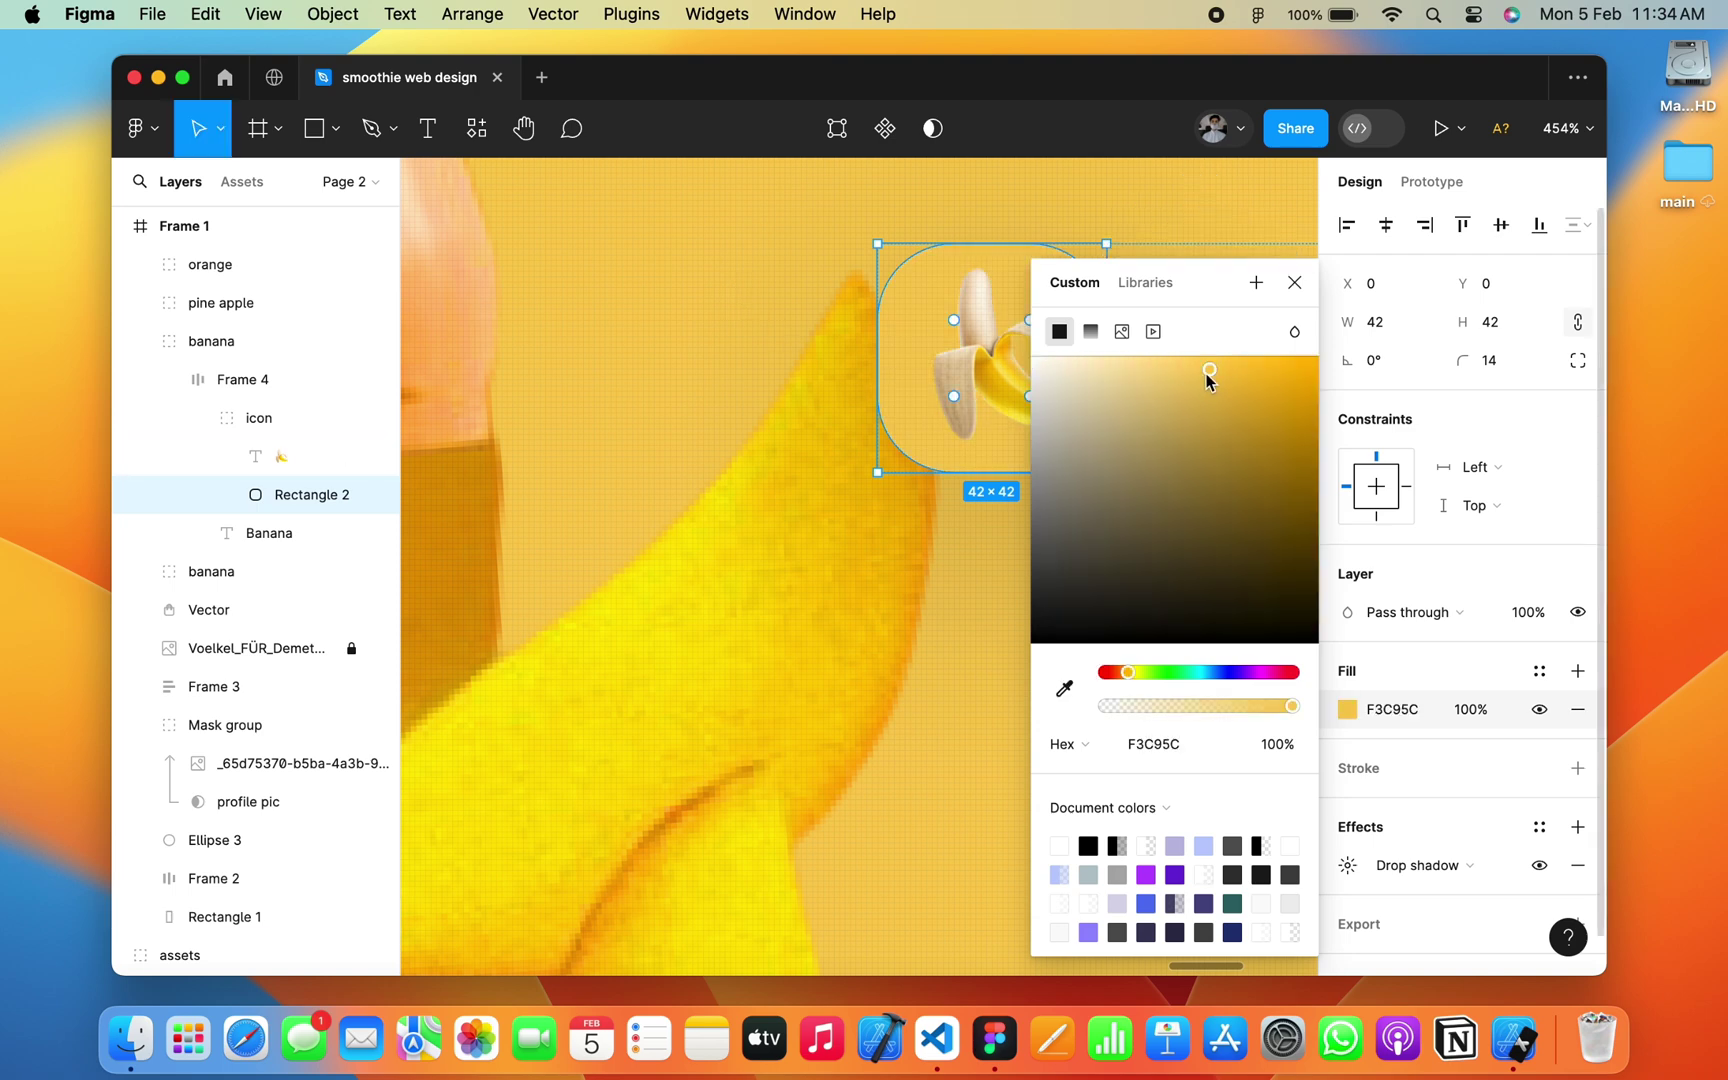
left_click_drag(1207, 378, 1209, 411)
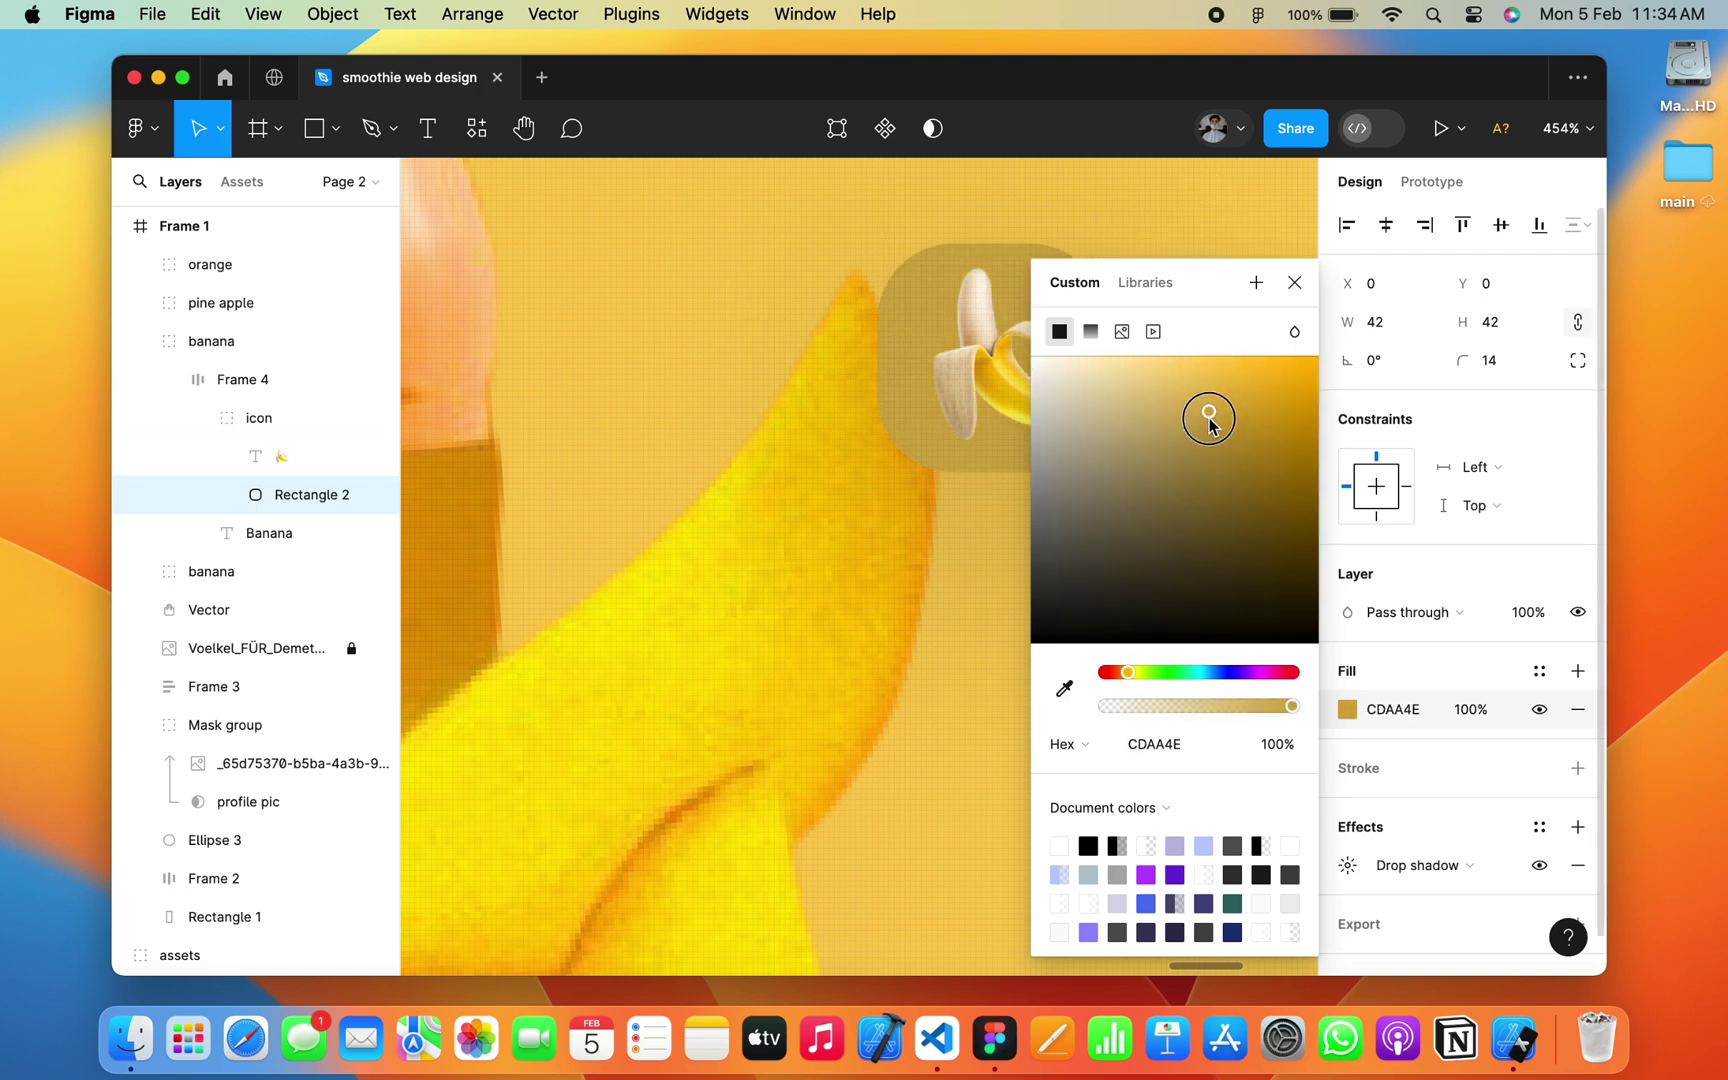
scroll(1020, 410, "right", 5)
scroll(1020, 410, "up", 3)
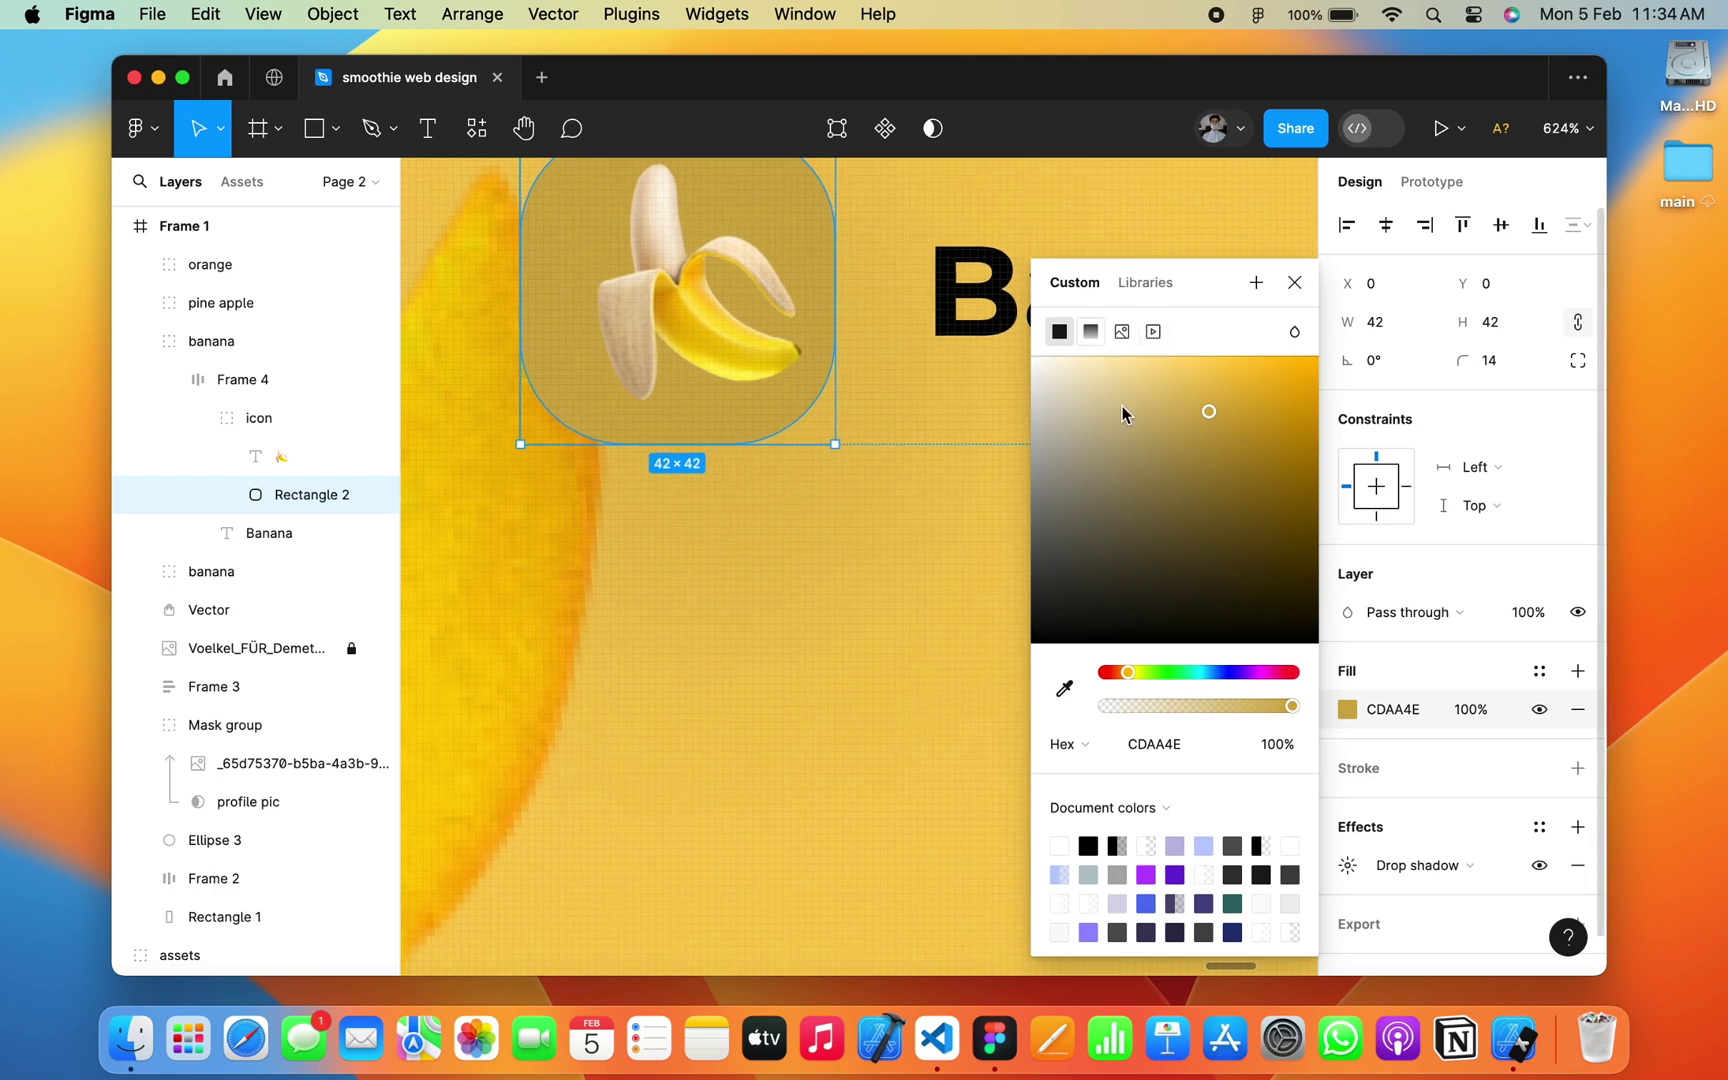
Step: Turn the backdrop fill into a linear gradient fading to nearly transparent at the top
left_click(1152, 741)
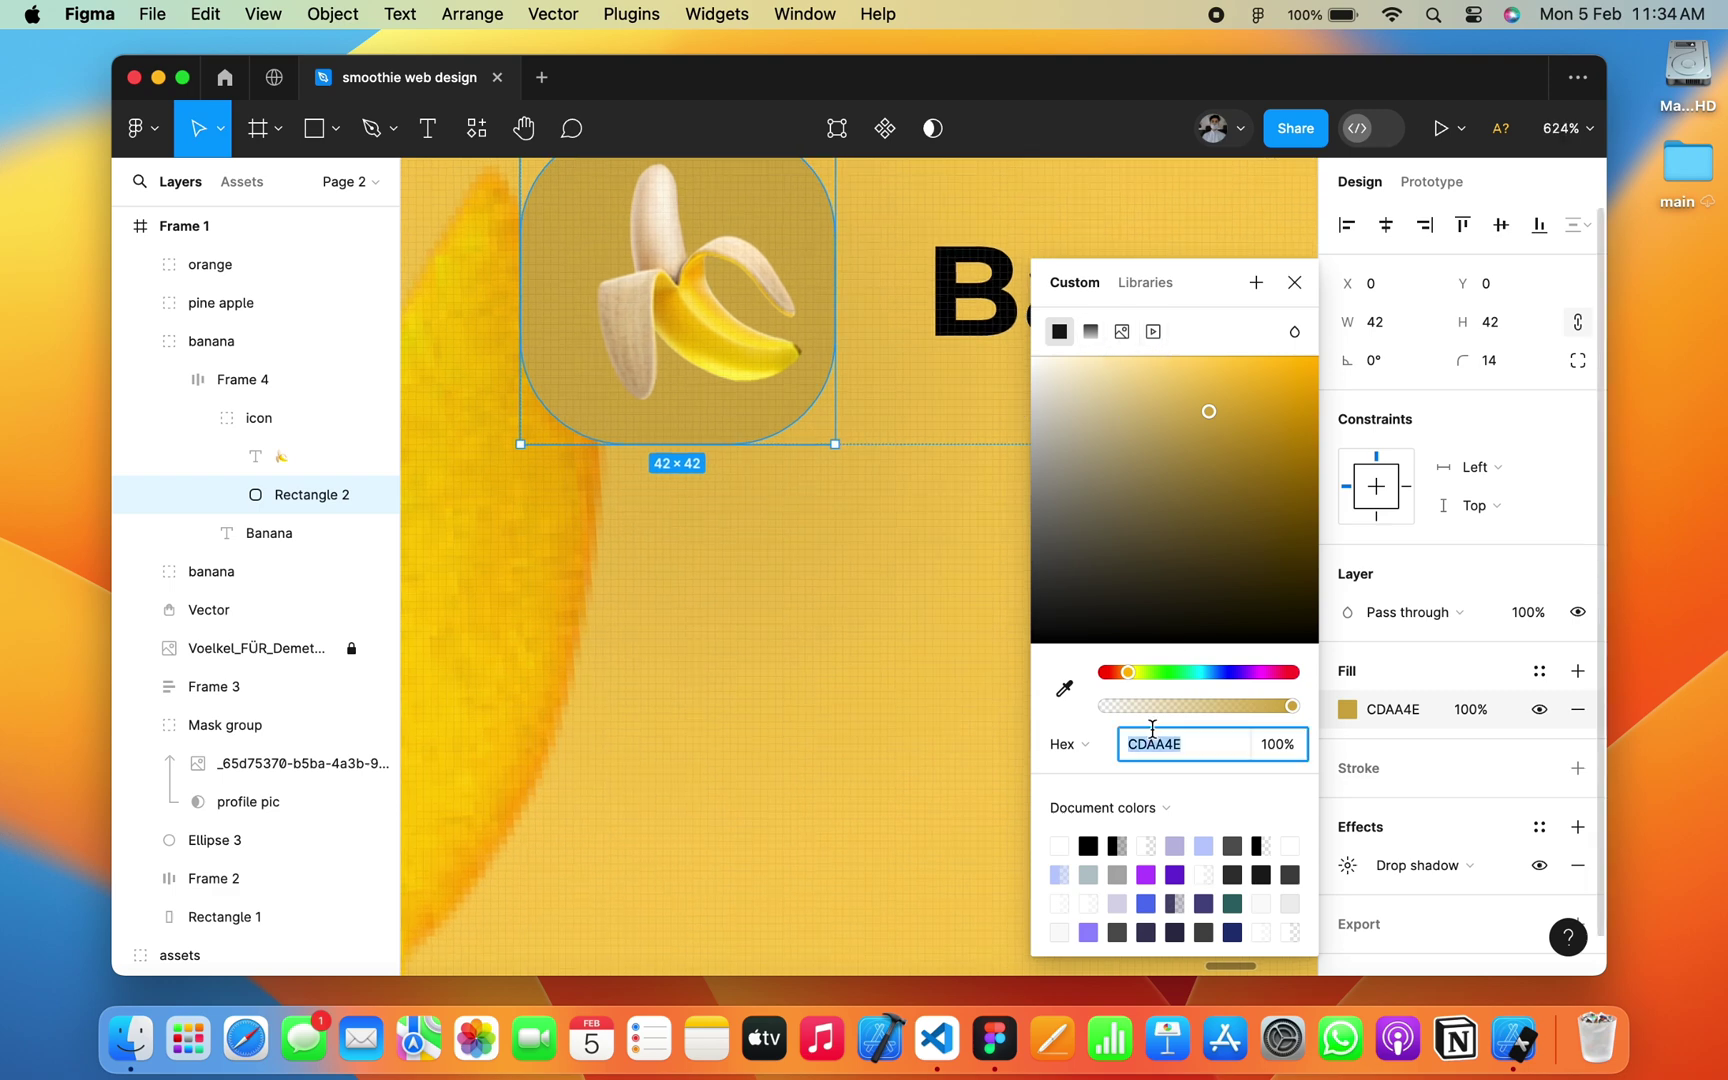
left_click(1091, 331)
scroll(741, 340, "up", 1)
left_click(730, 188)
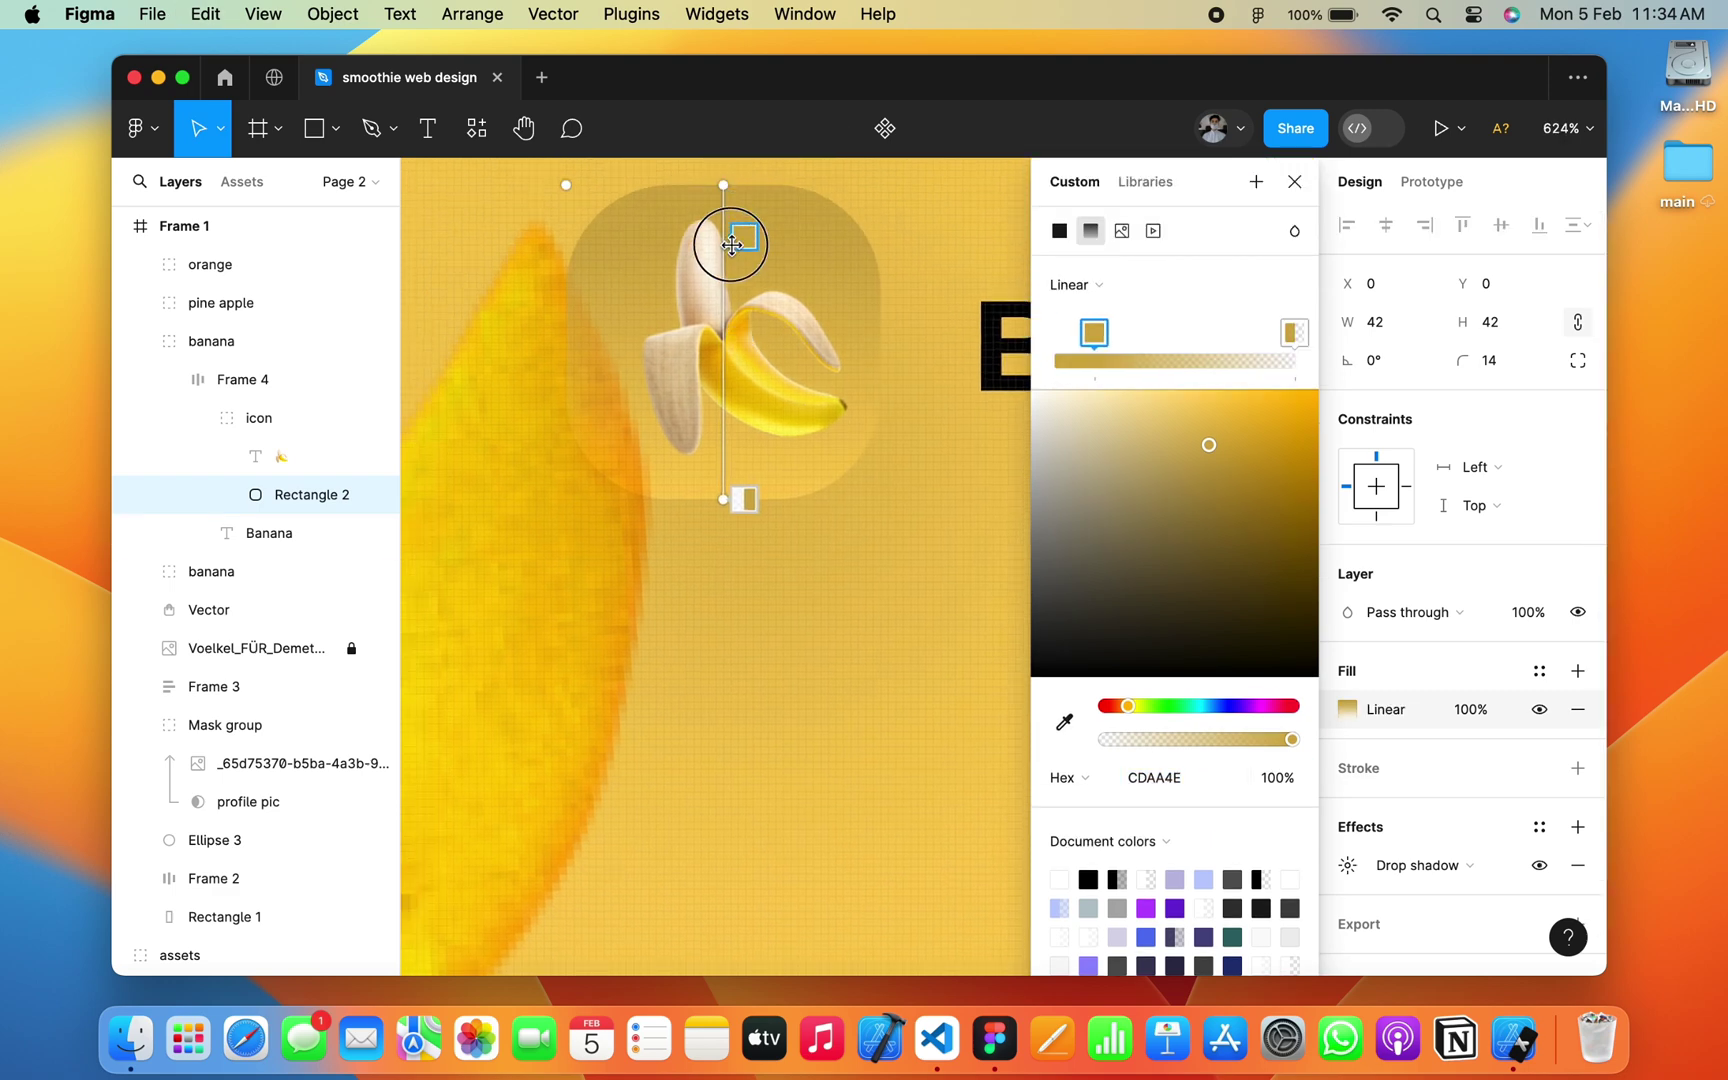
left_click_drag(720, 184, 723, 191)
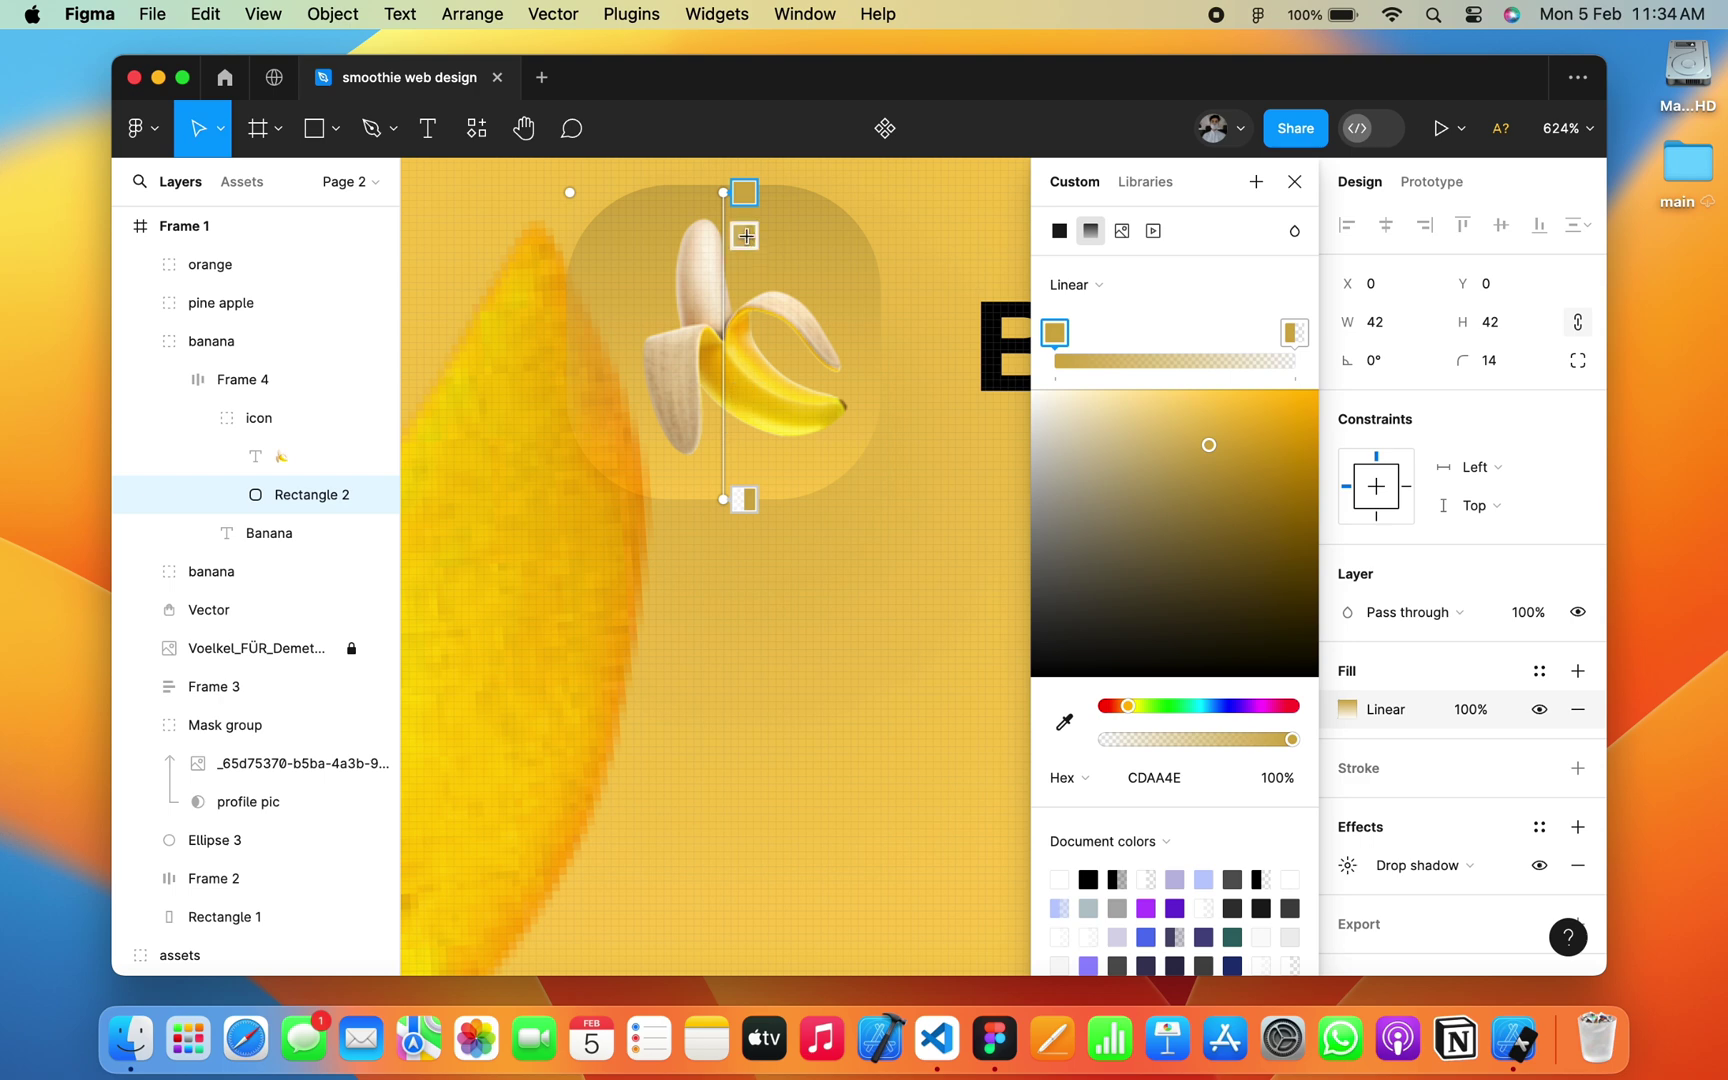
left_click(1292, 334)
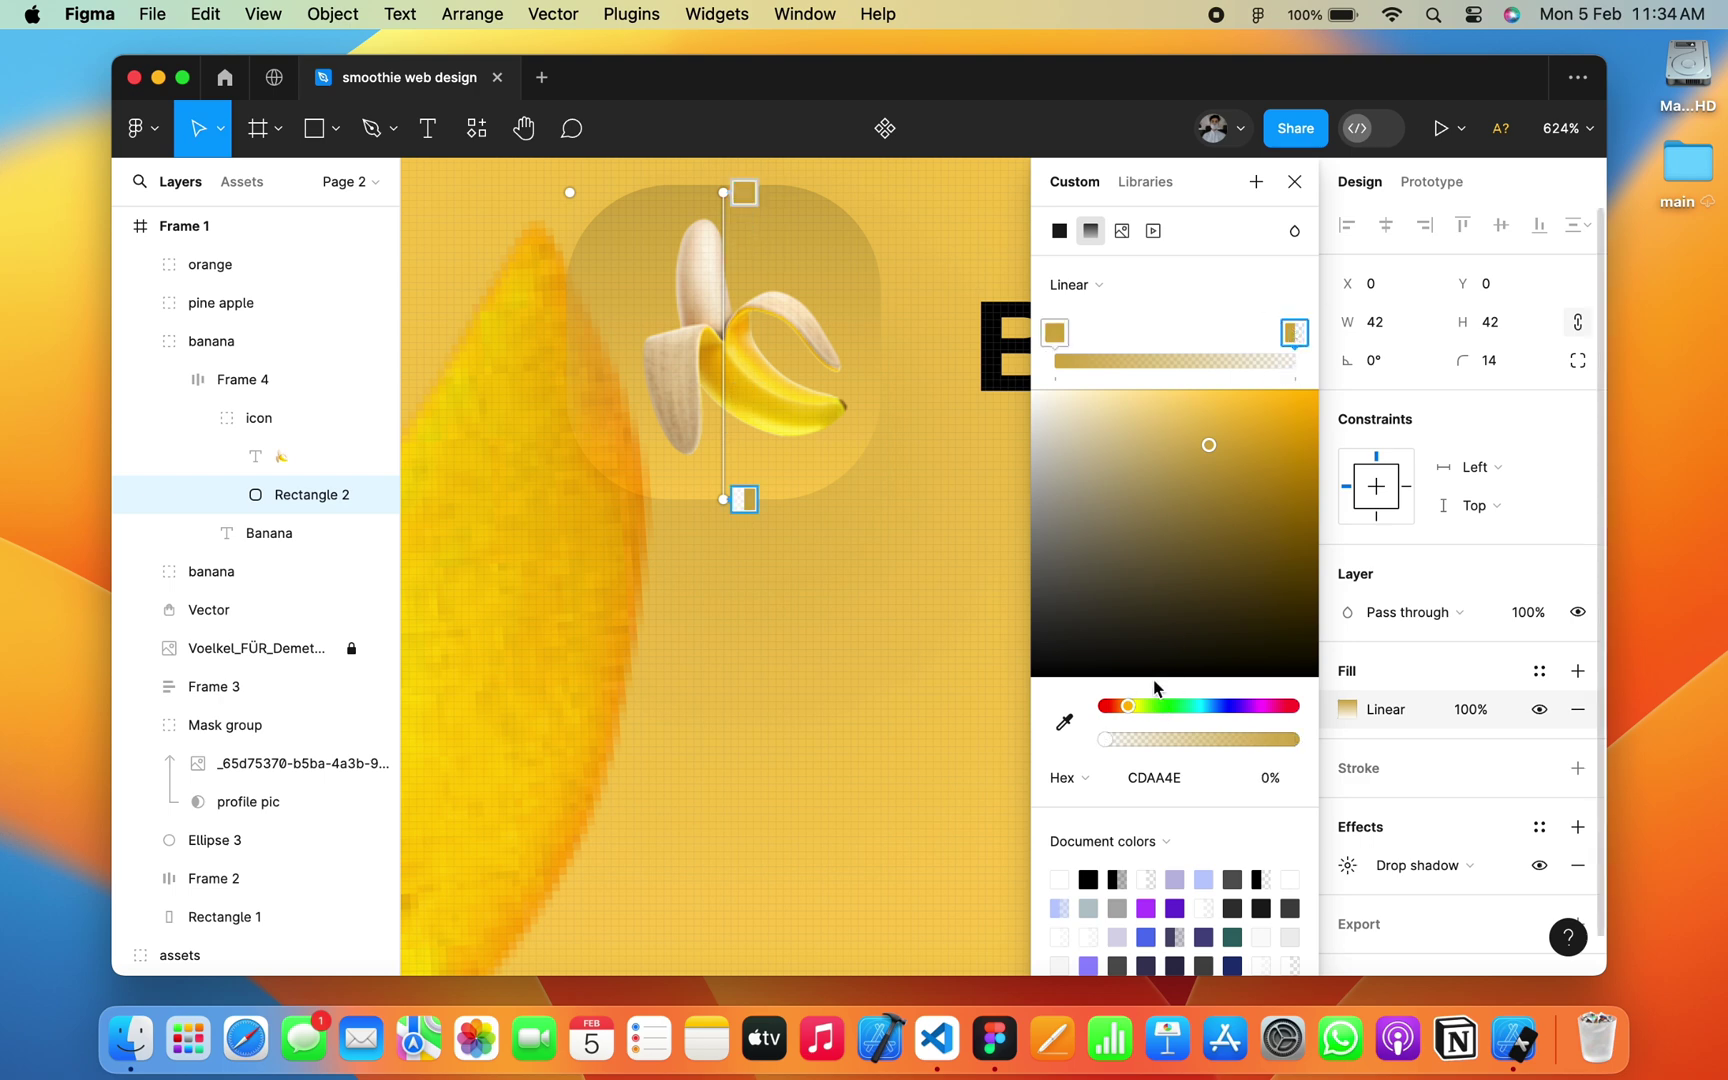
mouse_move(1110, 742)
left_mouse_down()
mouse_move(1338, 745)
mouse_move(1115, 748)
left_mouse_up()
left_click(1060, 338)
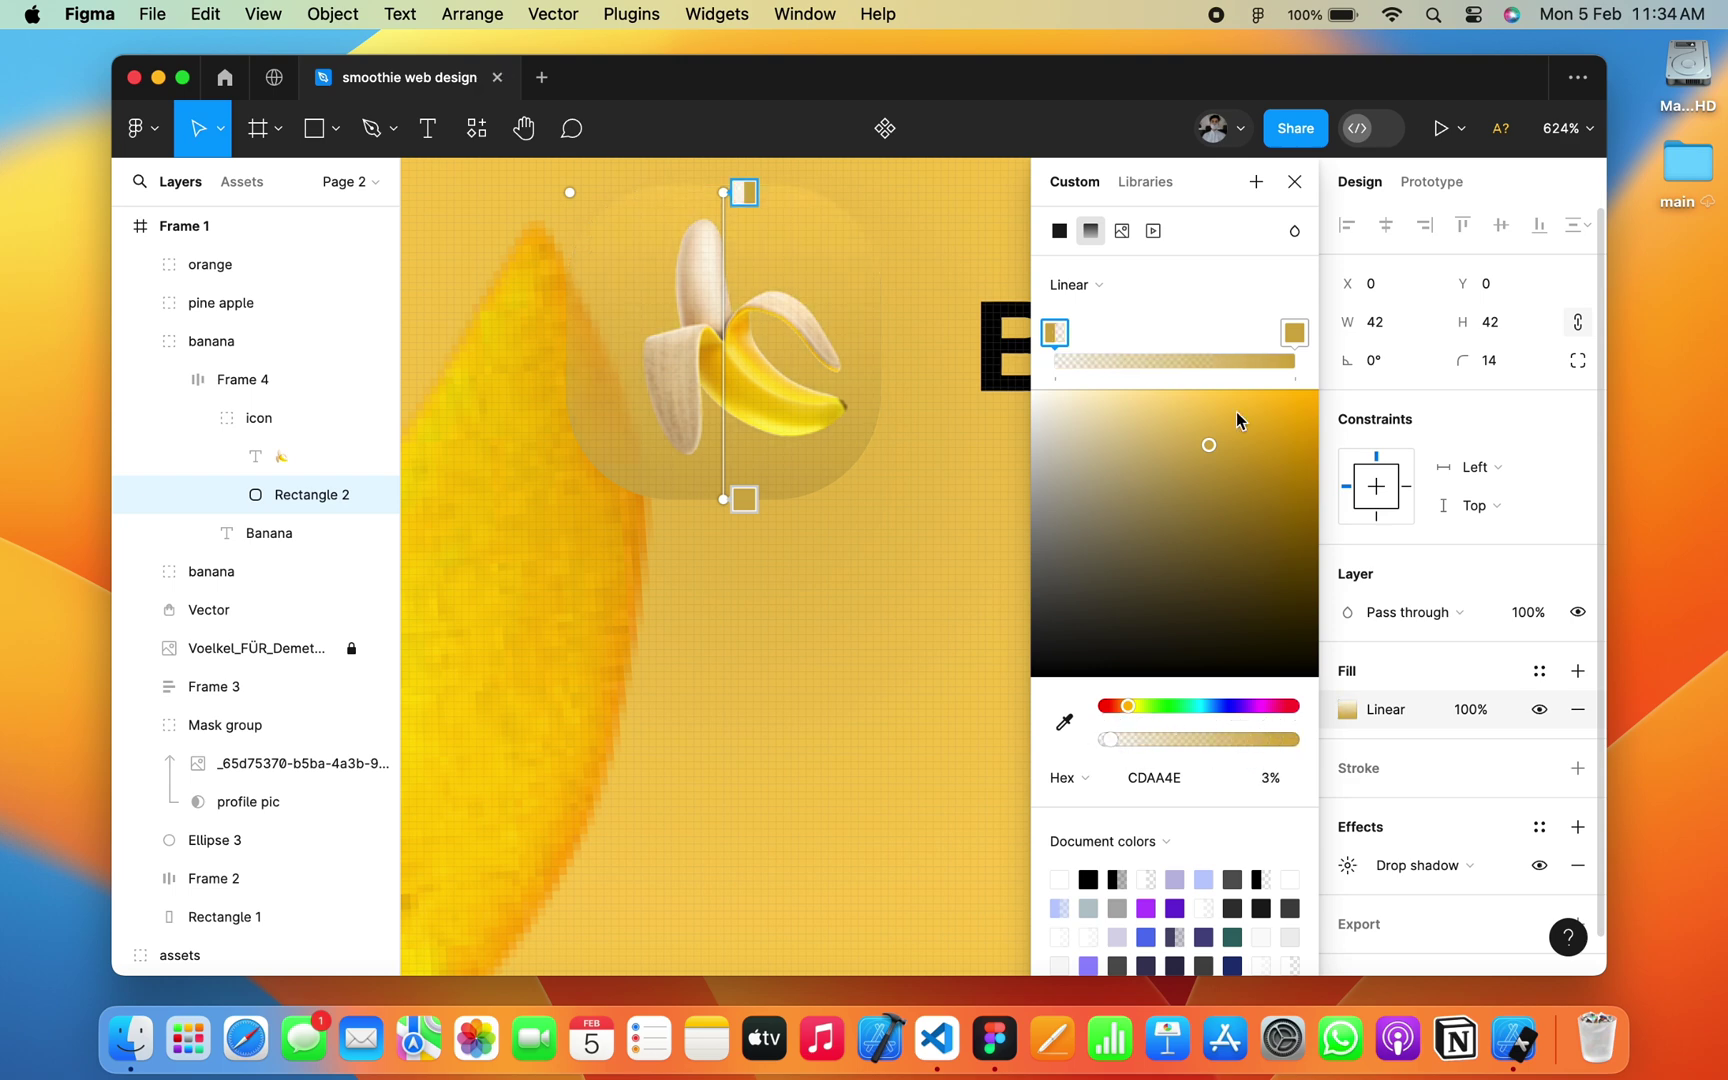
left_click(1294, 181)
left_click(1107, 398)
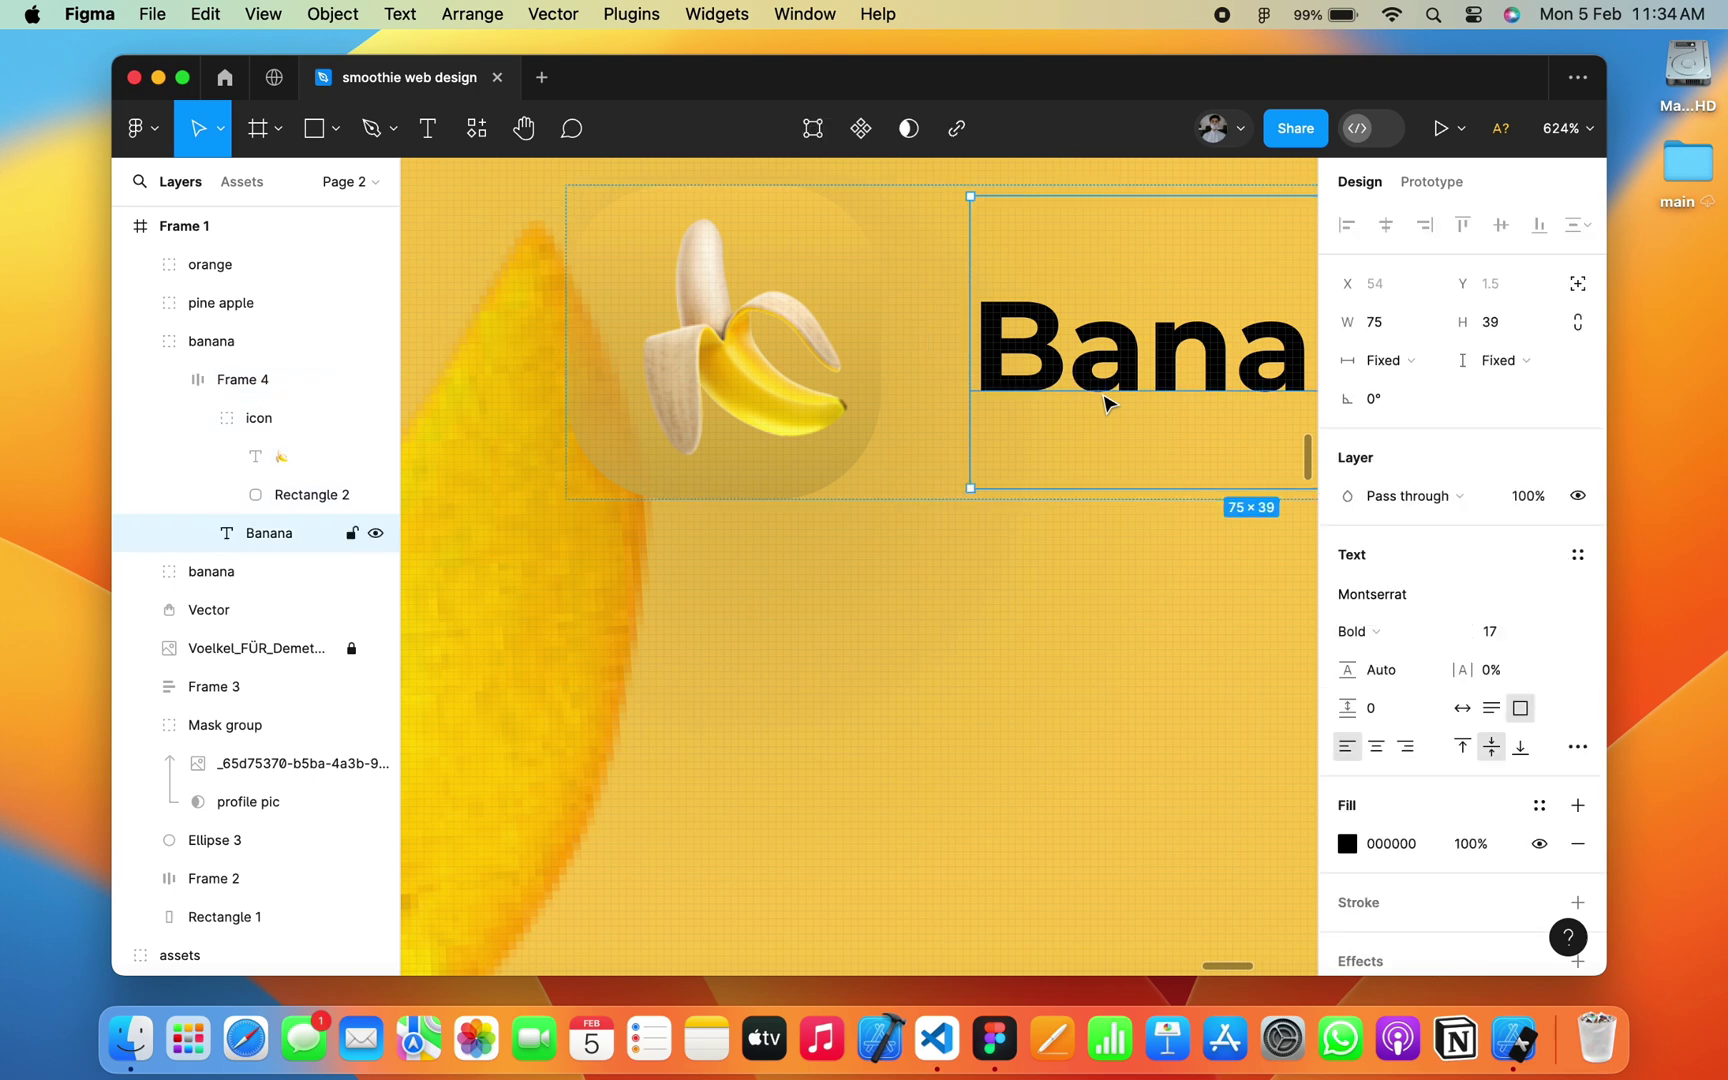
Step: Make the label text white (FFFFFF) and change it to 'Almond Milk', widened onto one line
left_click(1347, 843)
type("FFFFFF")
key("Return")
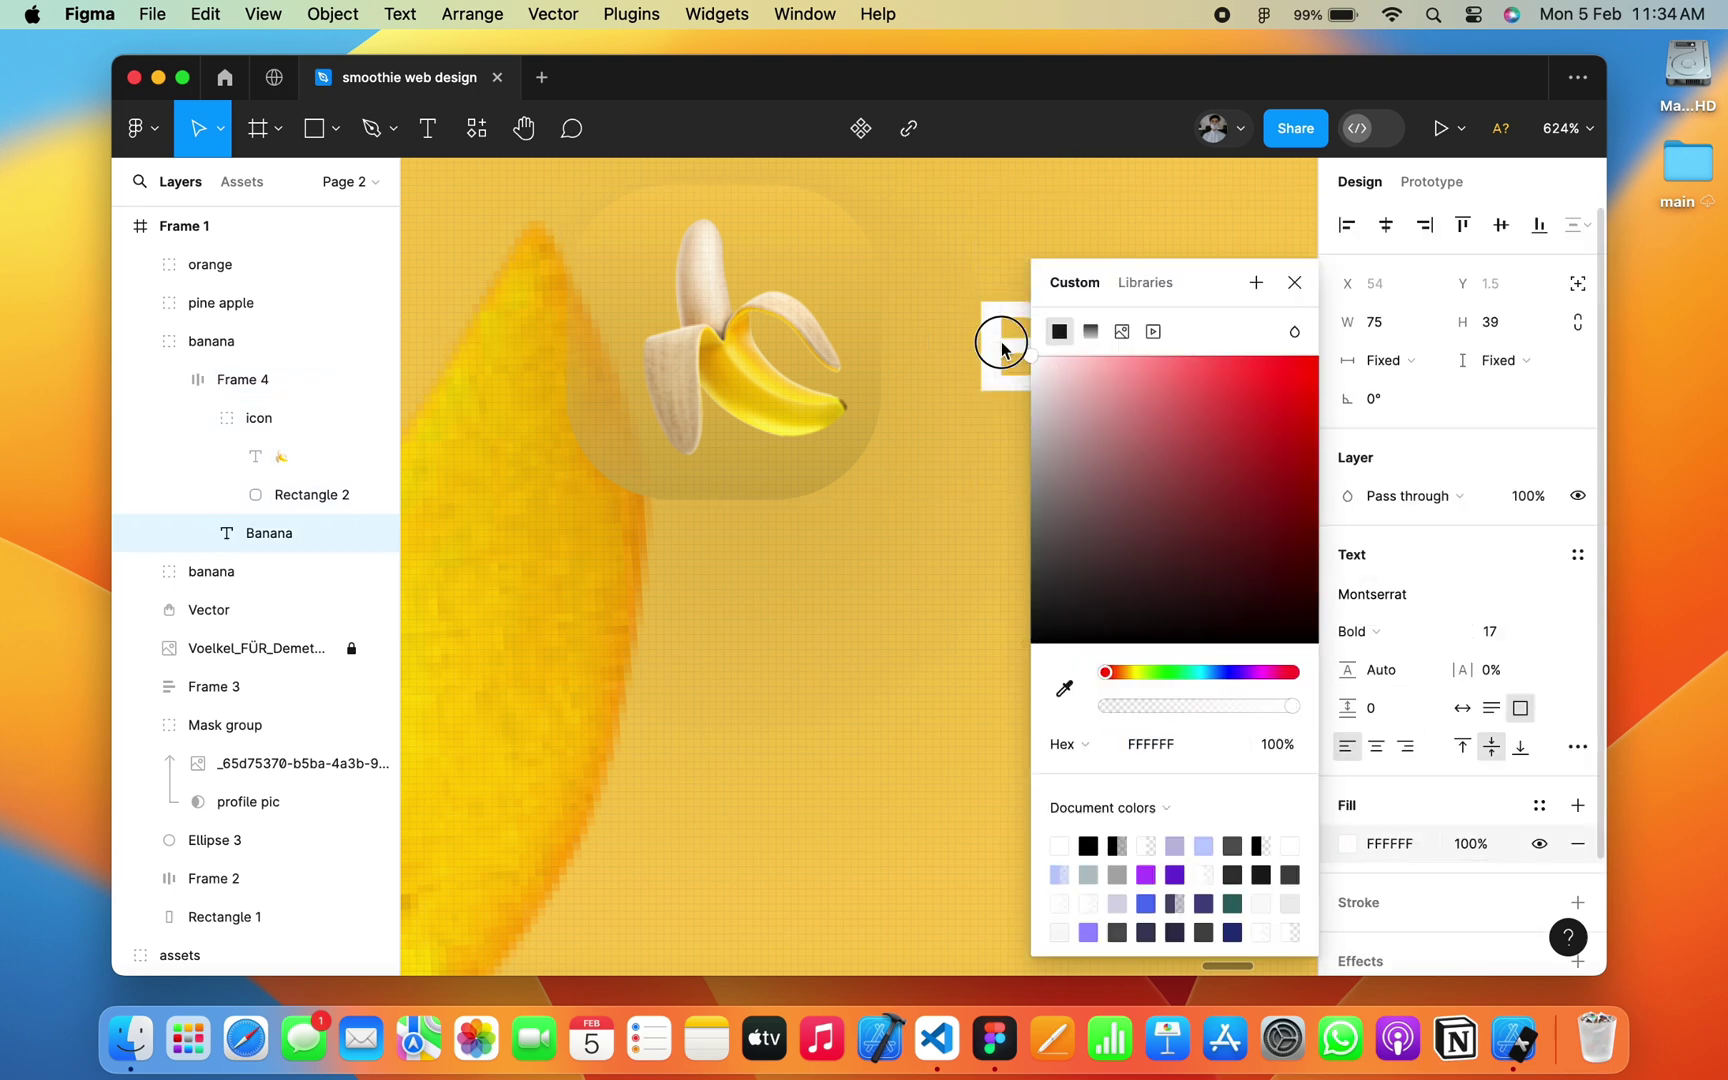
left_click(1294, 283)
scroll(945, 560, "down", 3)
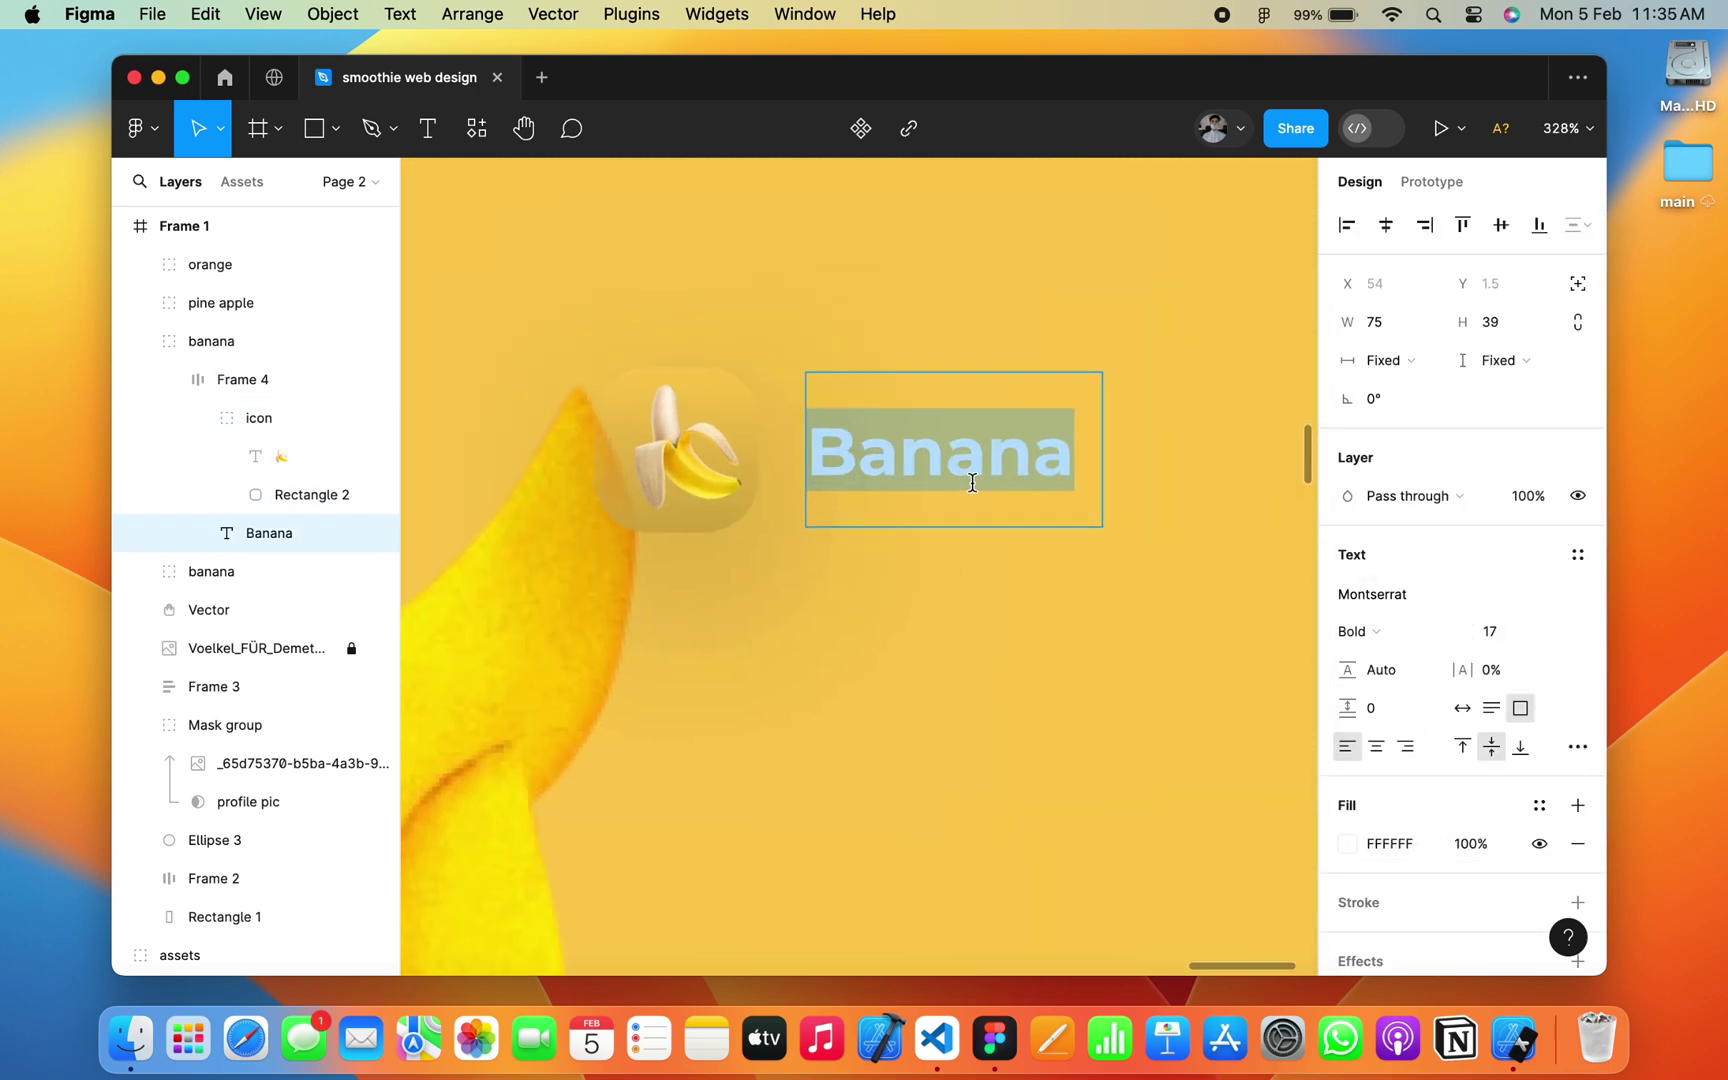
key("BackSpace")
type("Almo")
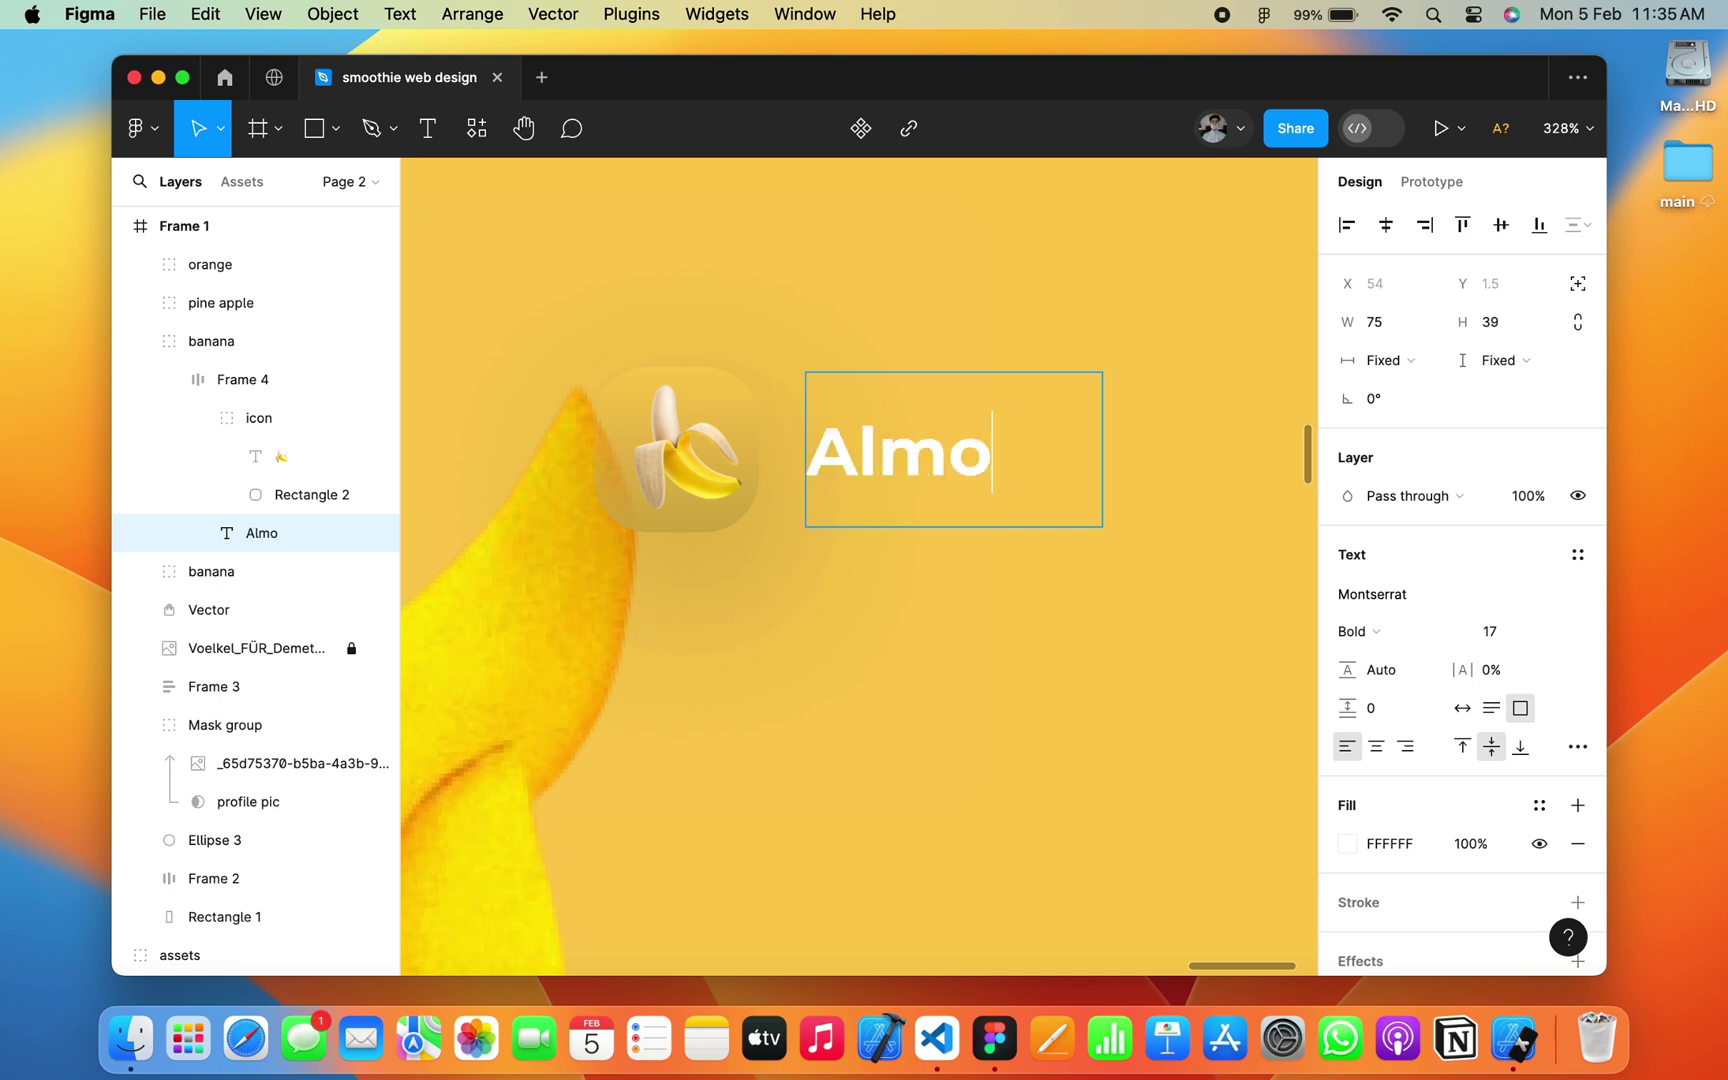
type("nd Mu")
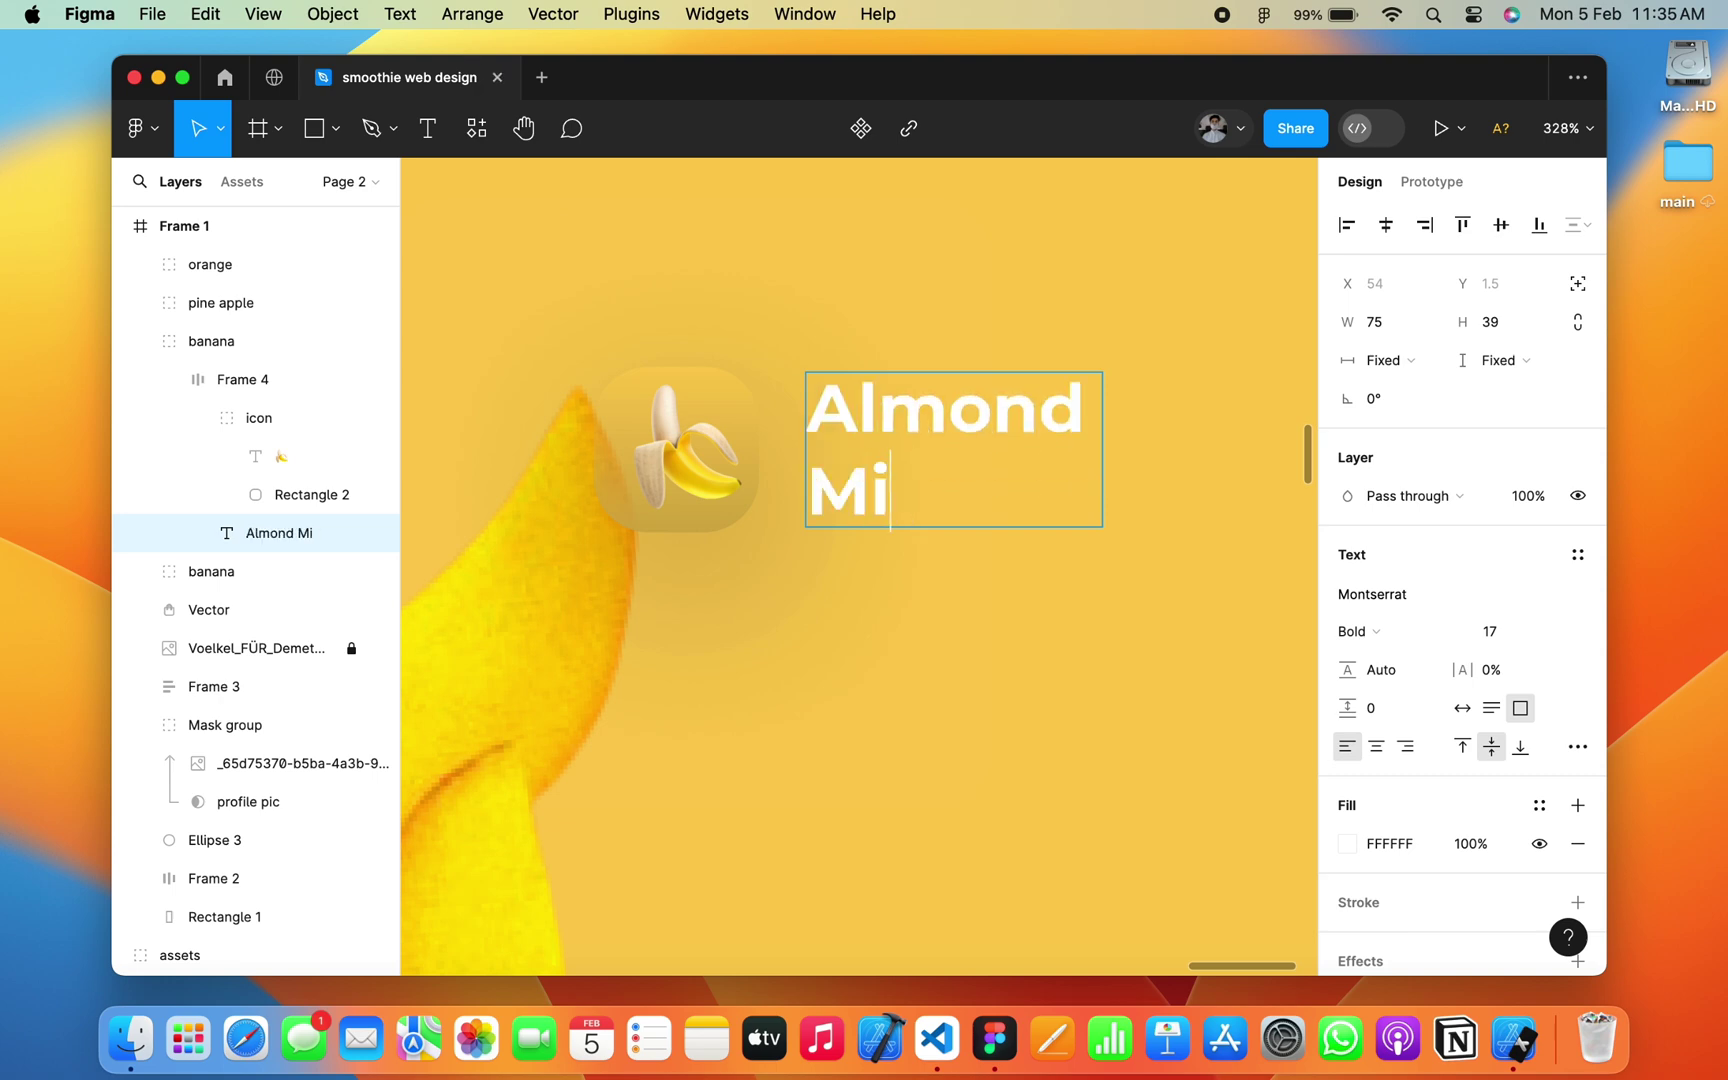
type("lk")
key("Escape")
left_click_drag(1103, 465, 1260, 465)
Step: Replace the banana emoji with a single glass-of-milk emoji centred in the icon
left_click(706, 470)
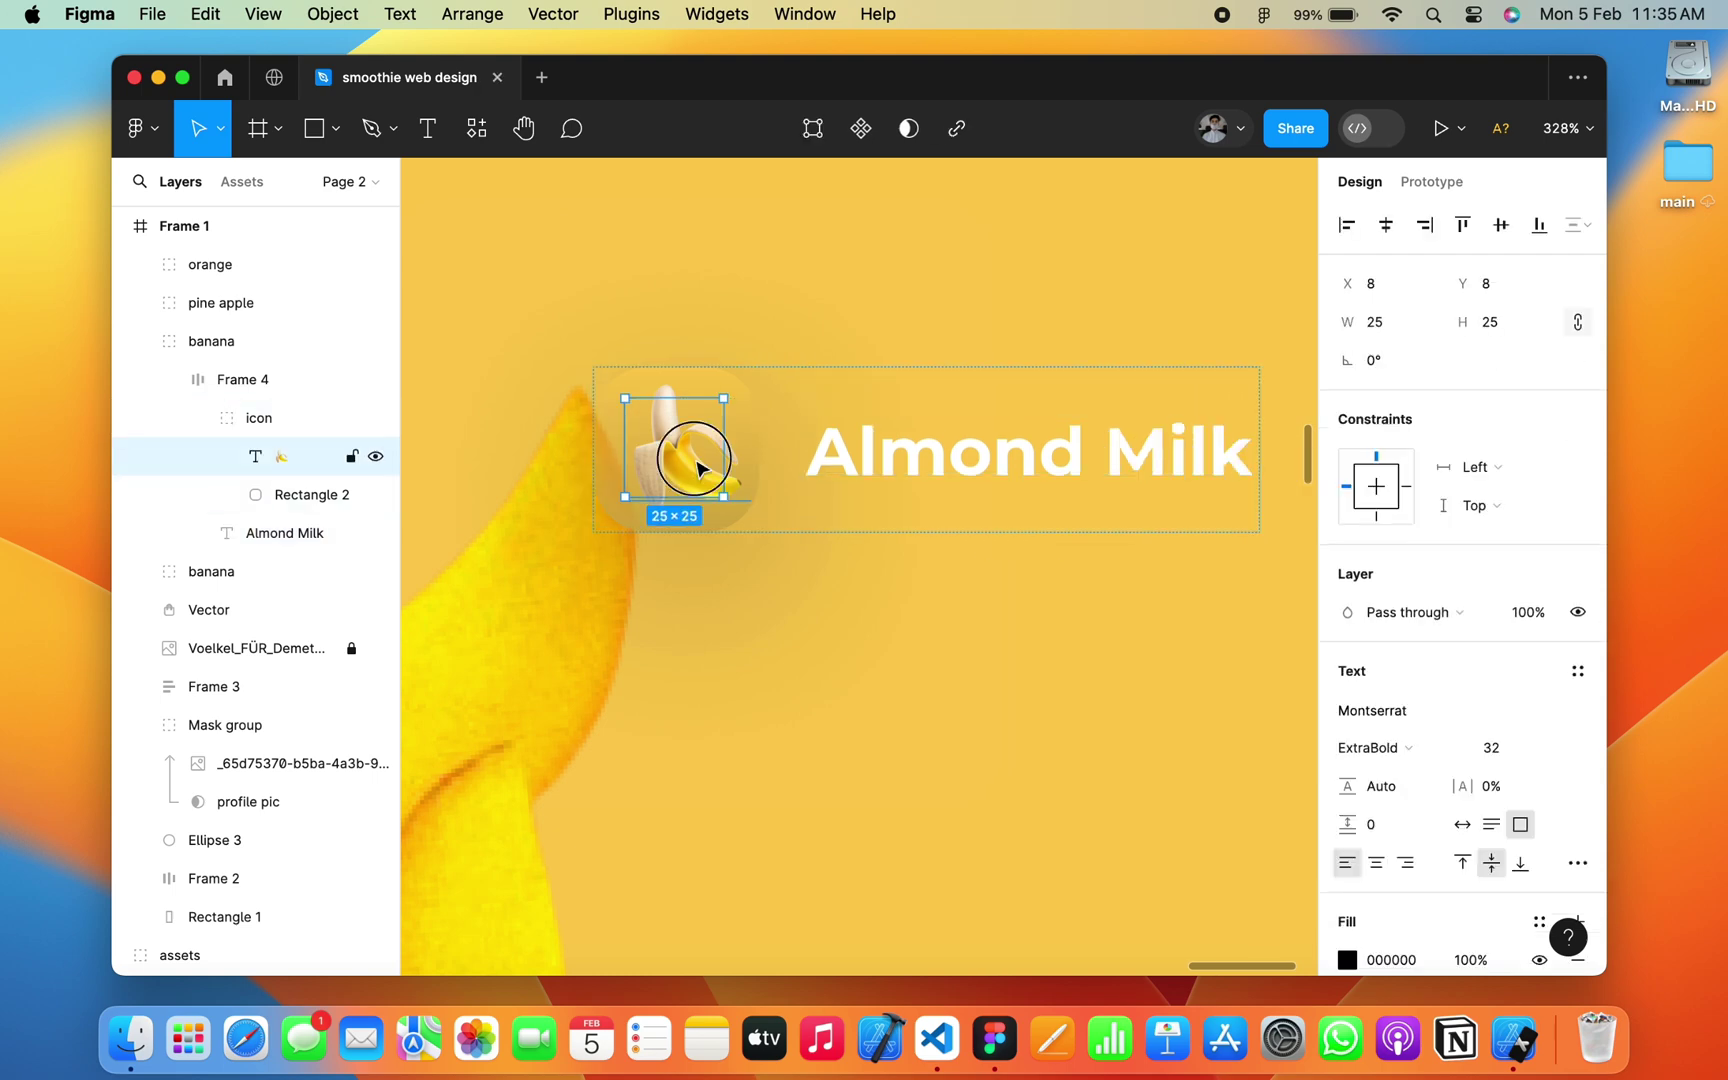
double_click(700, 468)
key("BackSpace")
key("ctrl+super+space")
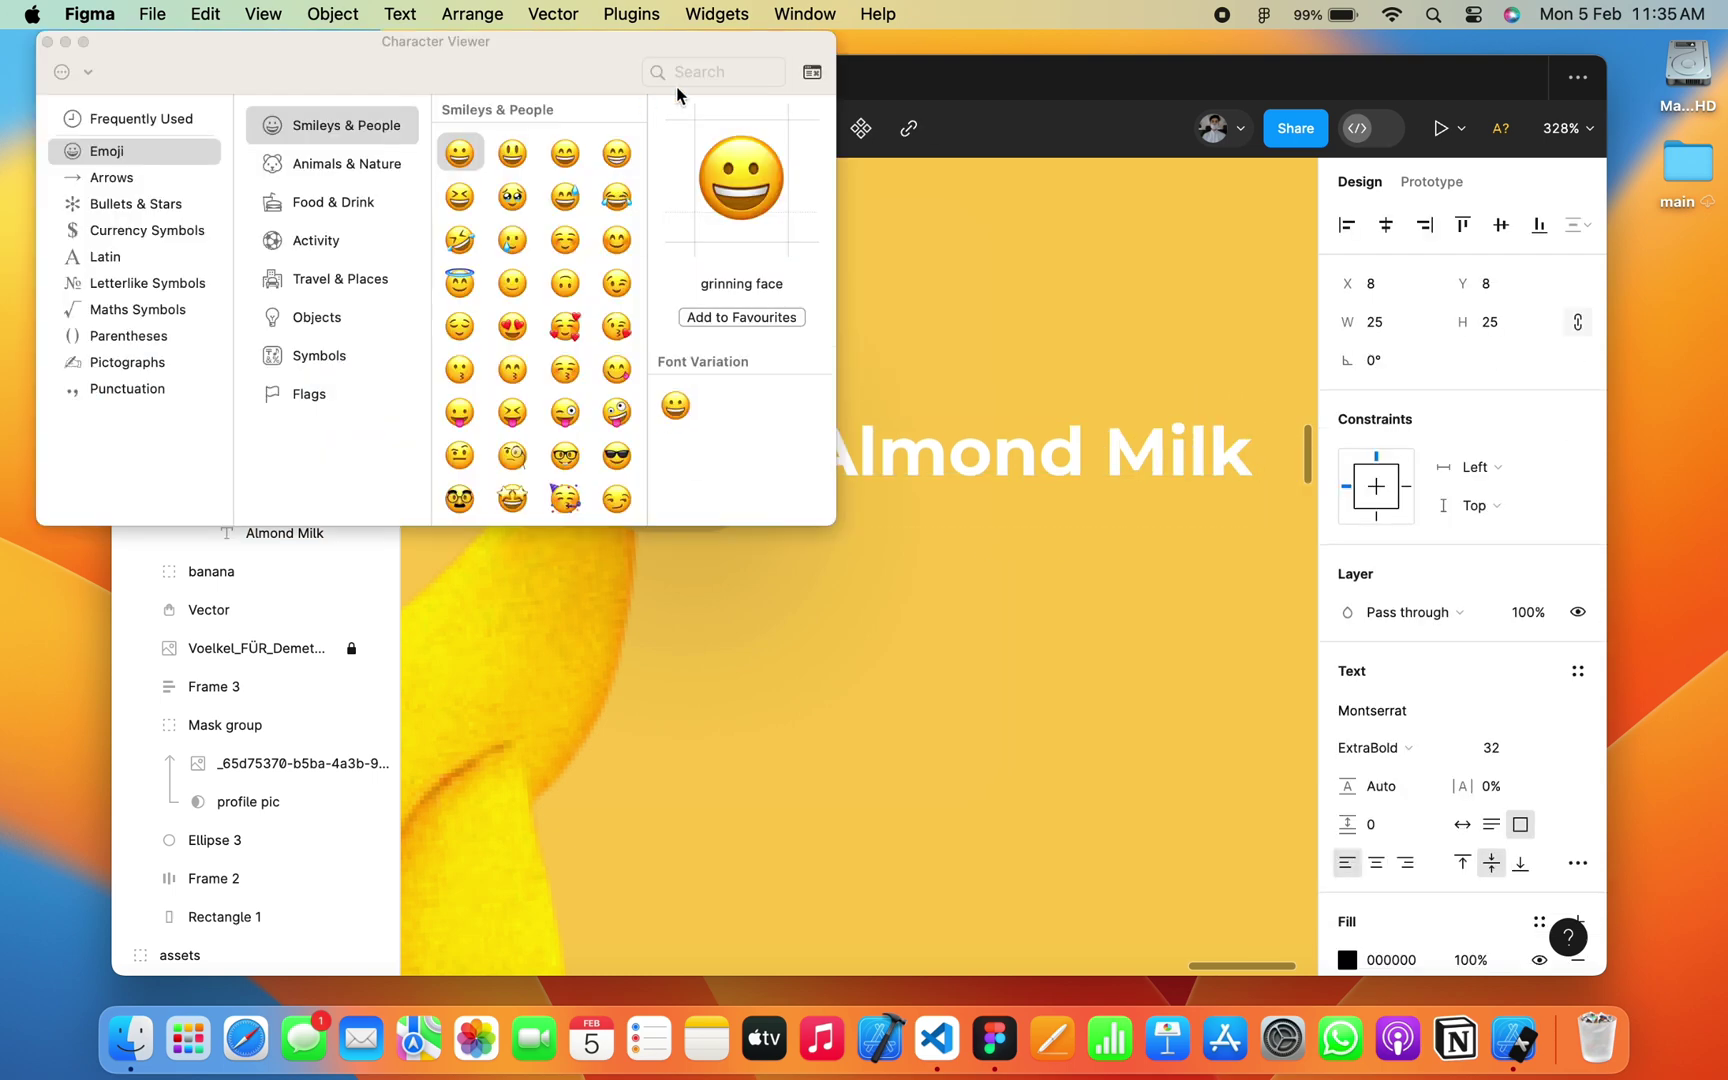
left_click(707, 80)
type("lk")
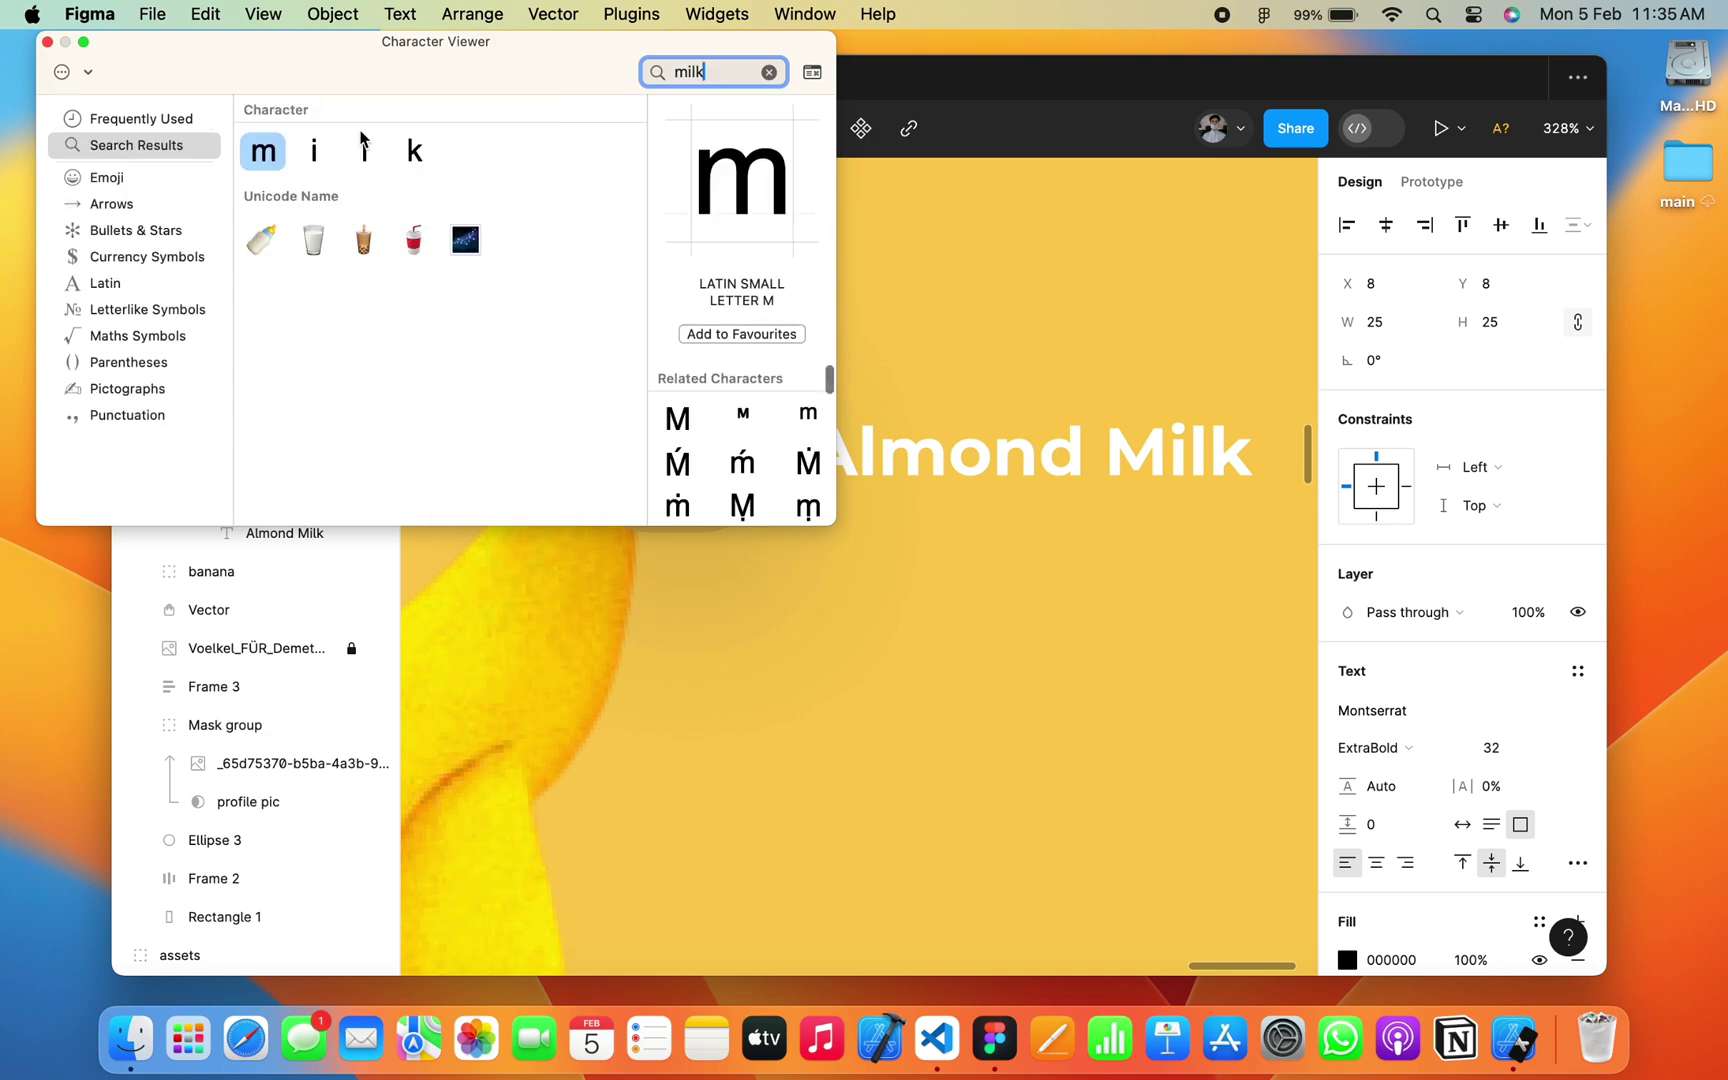
double_click(312, 240)
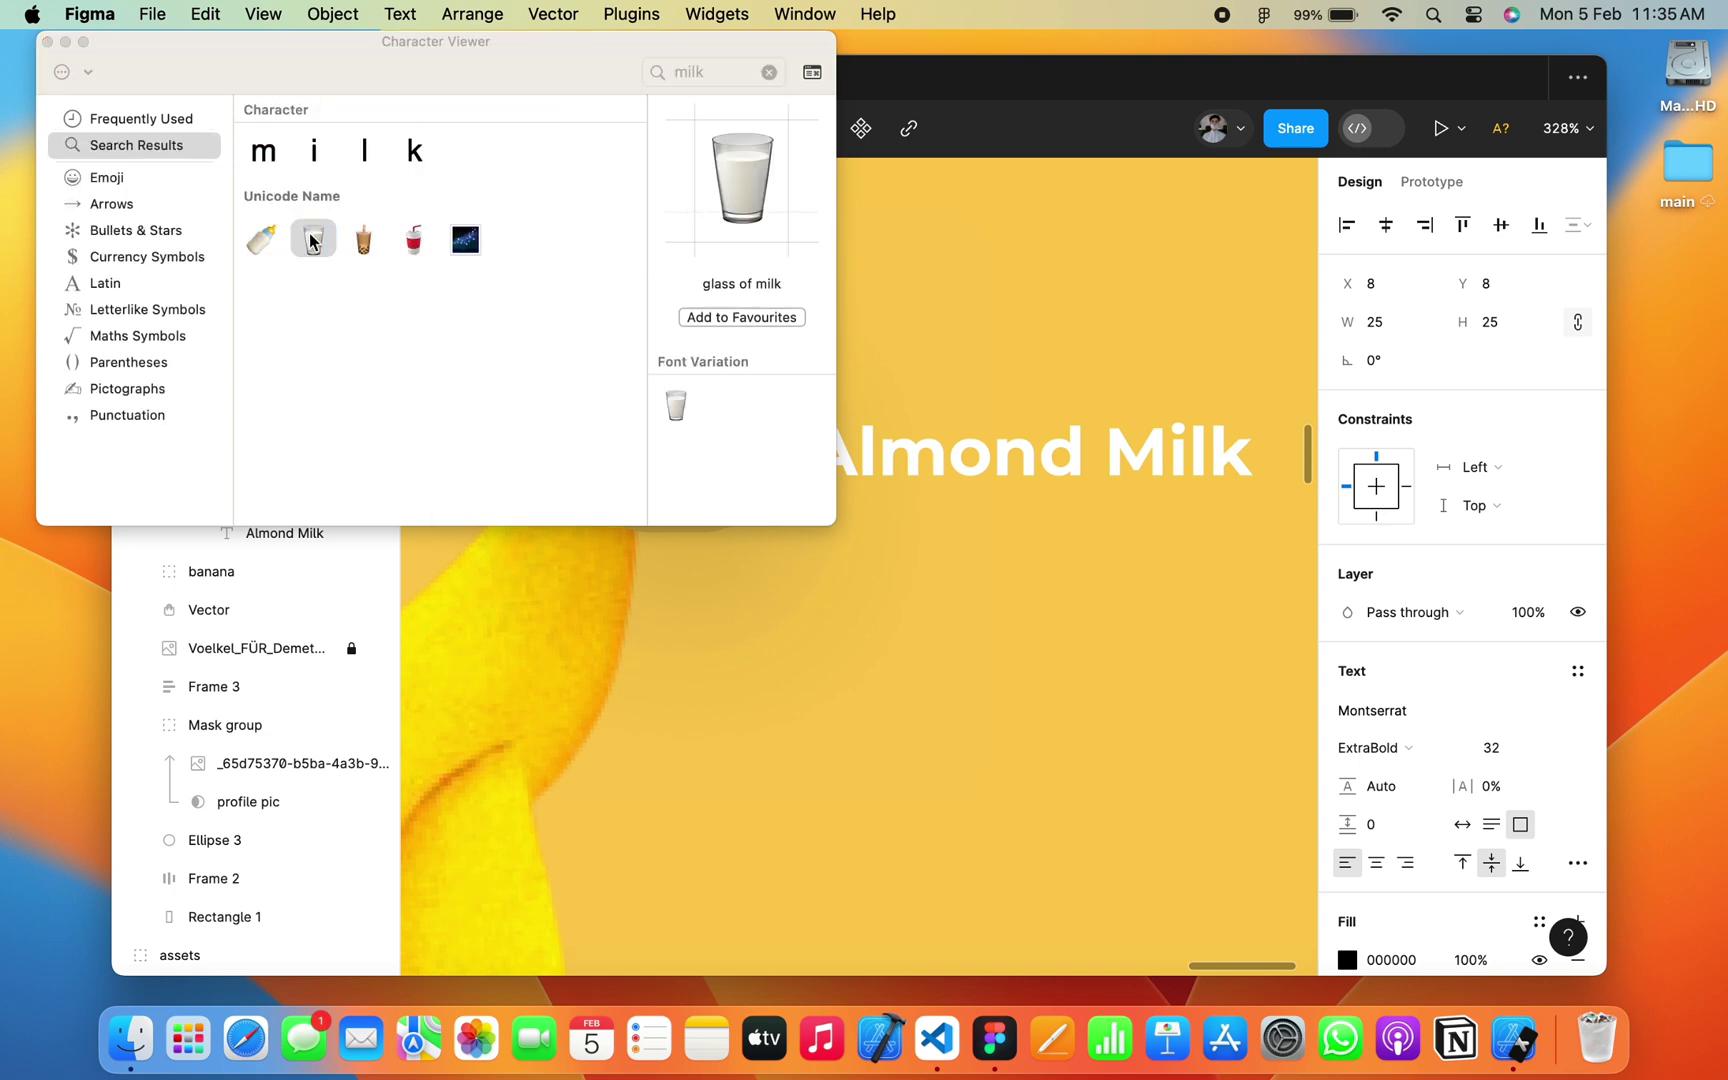
left_click(47, 42)
key("BackSpace")
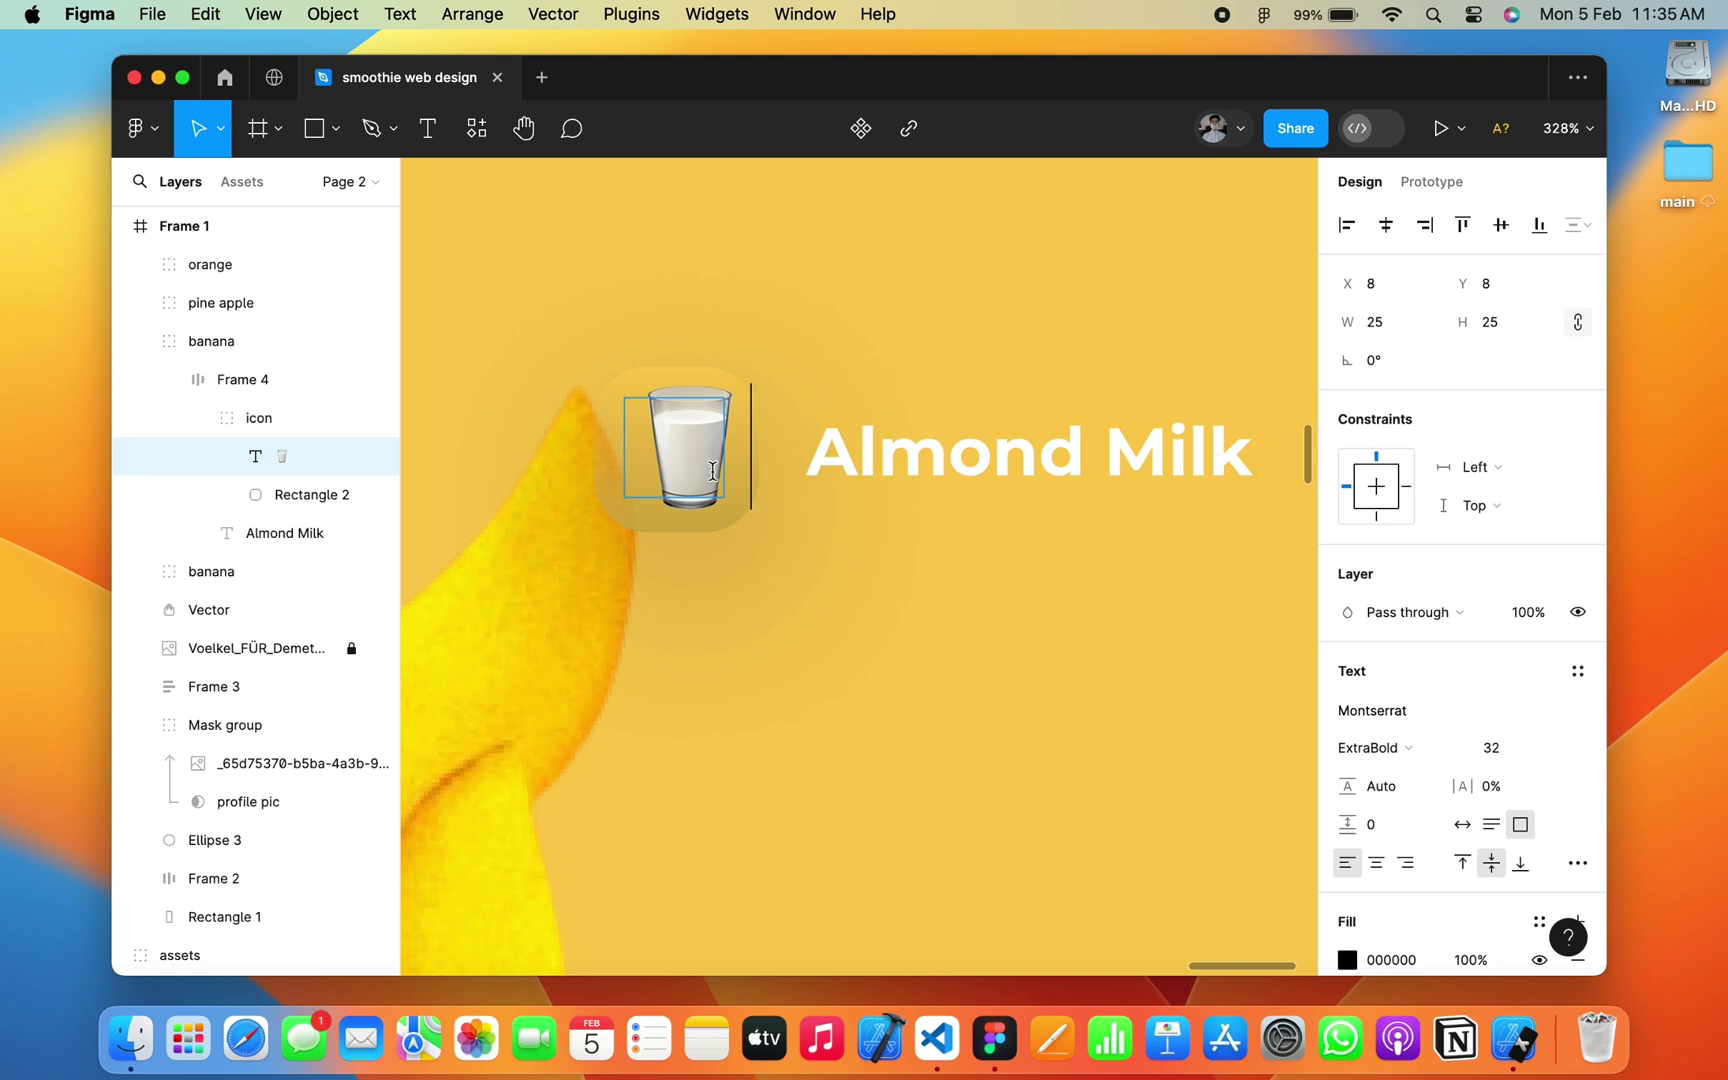
key("Escape")
left_click_drag(686, 452, 676, 452)
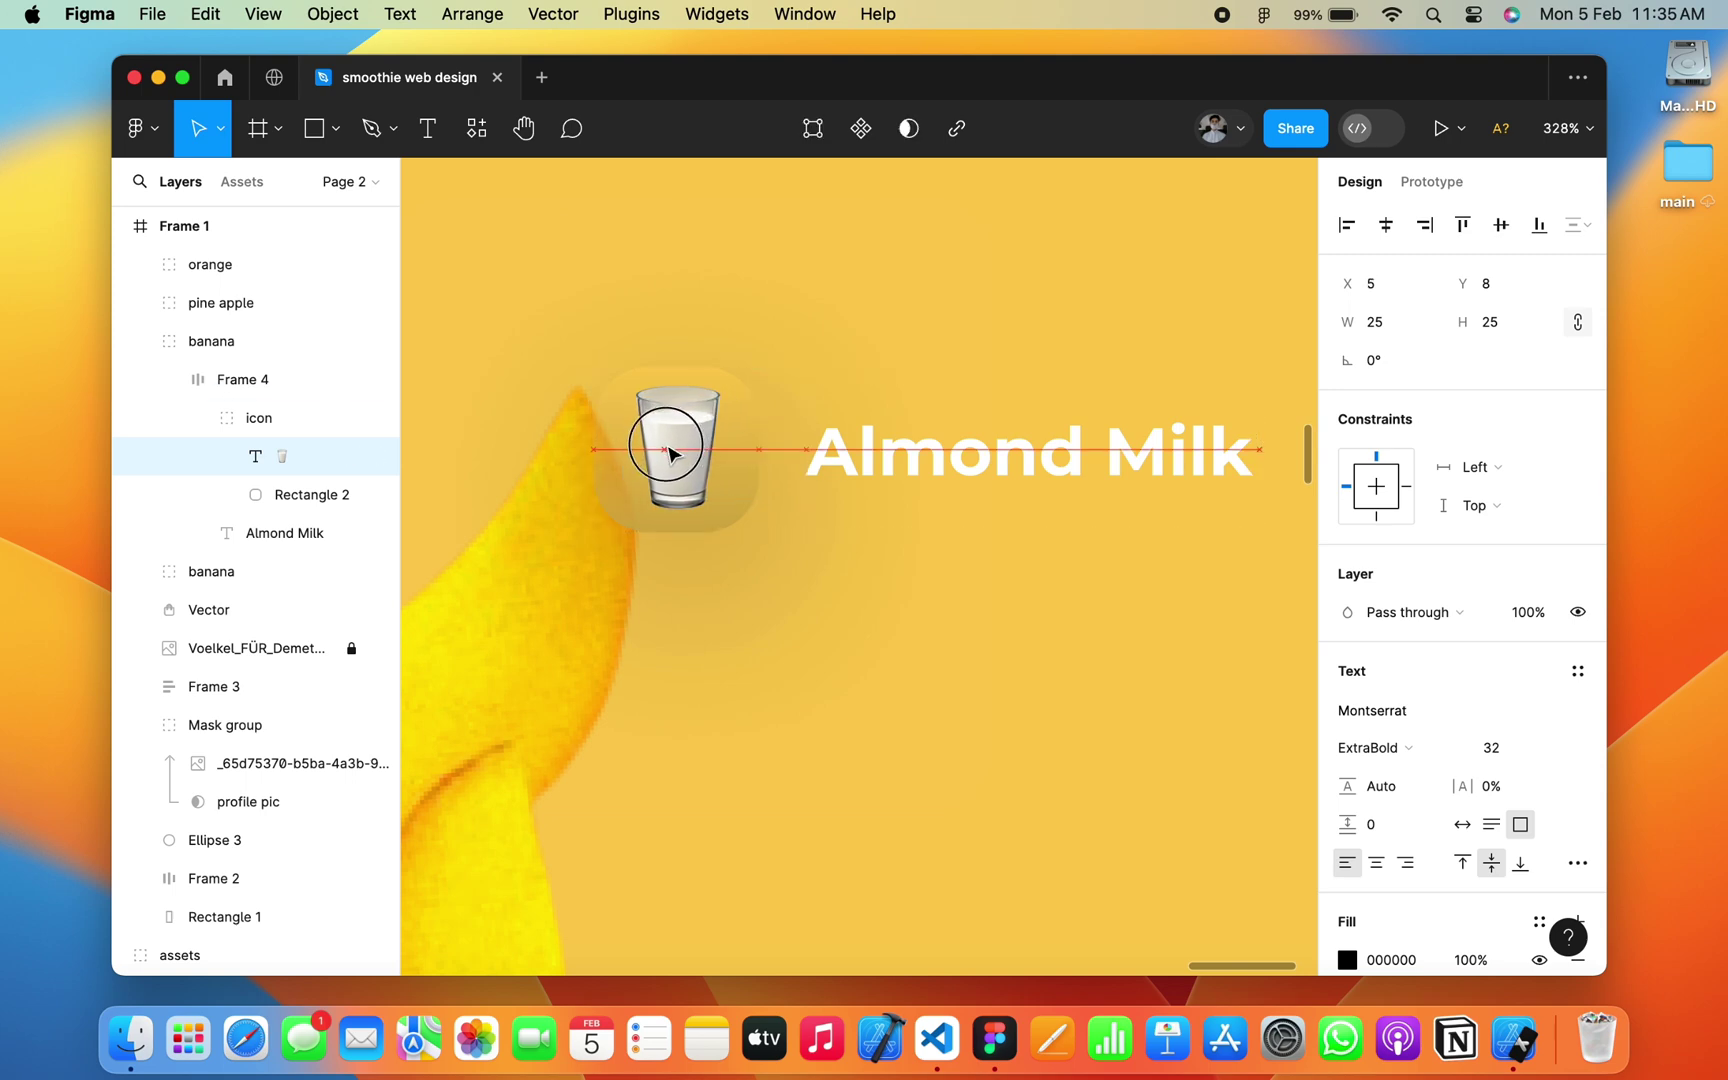
Step: Change the Almond Milk text colour to black
left_click(812, 628)
scroll(812, 628, "down", 3)
scroll(812, 628, "down", 2)
scroll(812, 628, "down", 3)
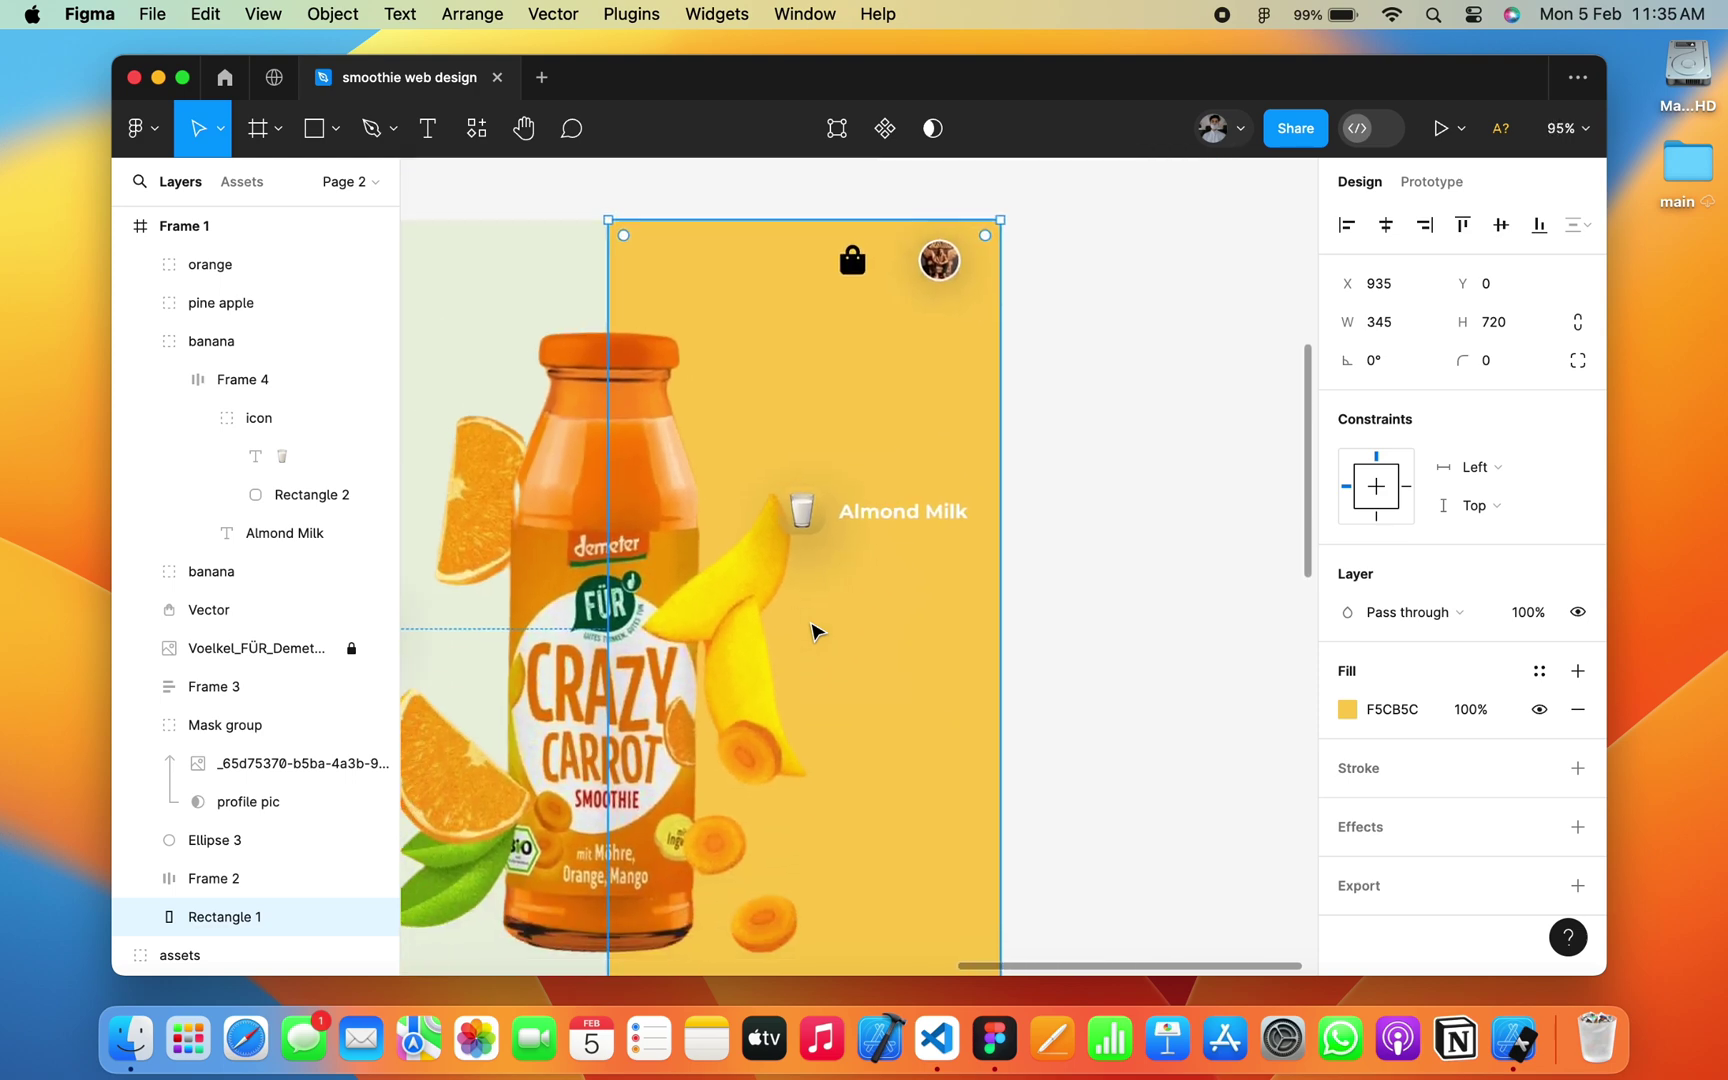
scroll(812, 628, "down", 2)
scroll(860, 580, "down", 1)
left_click(935, 519)
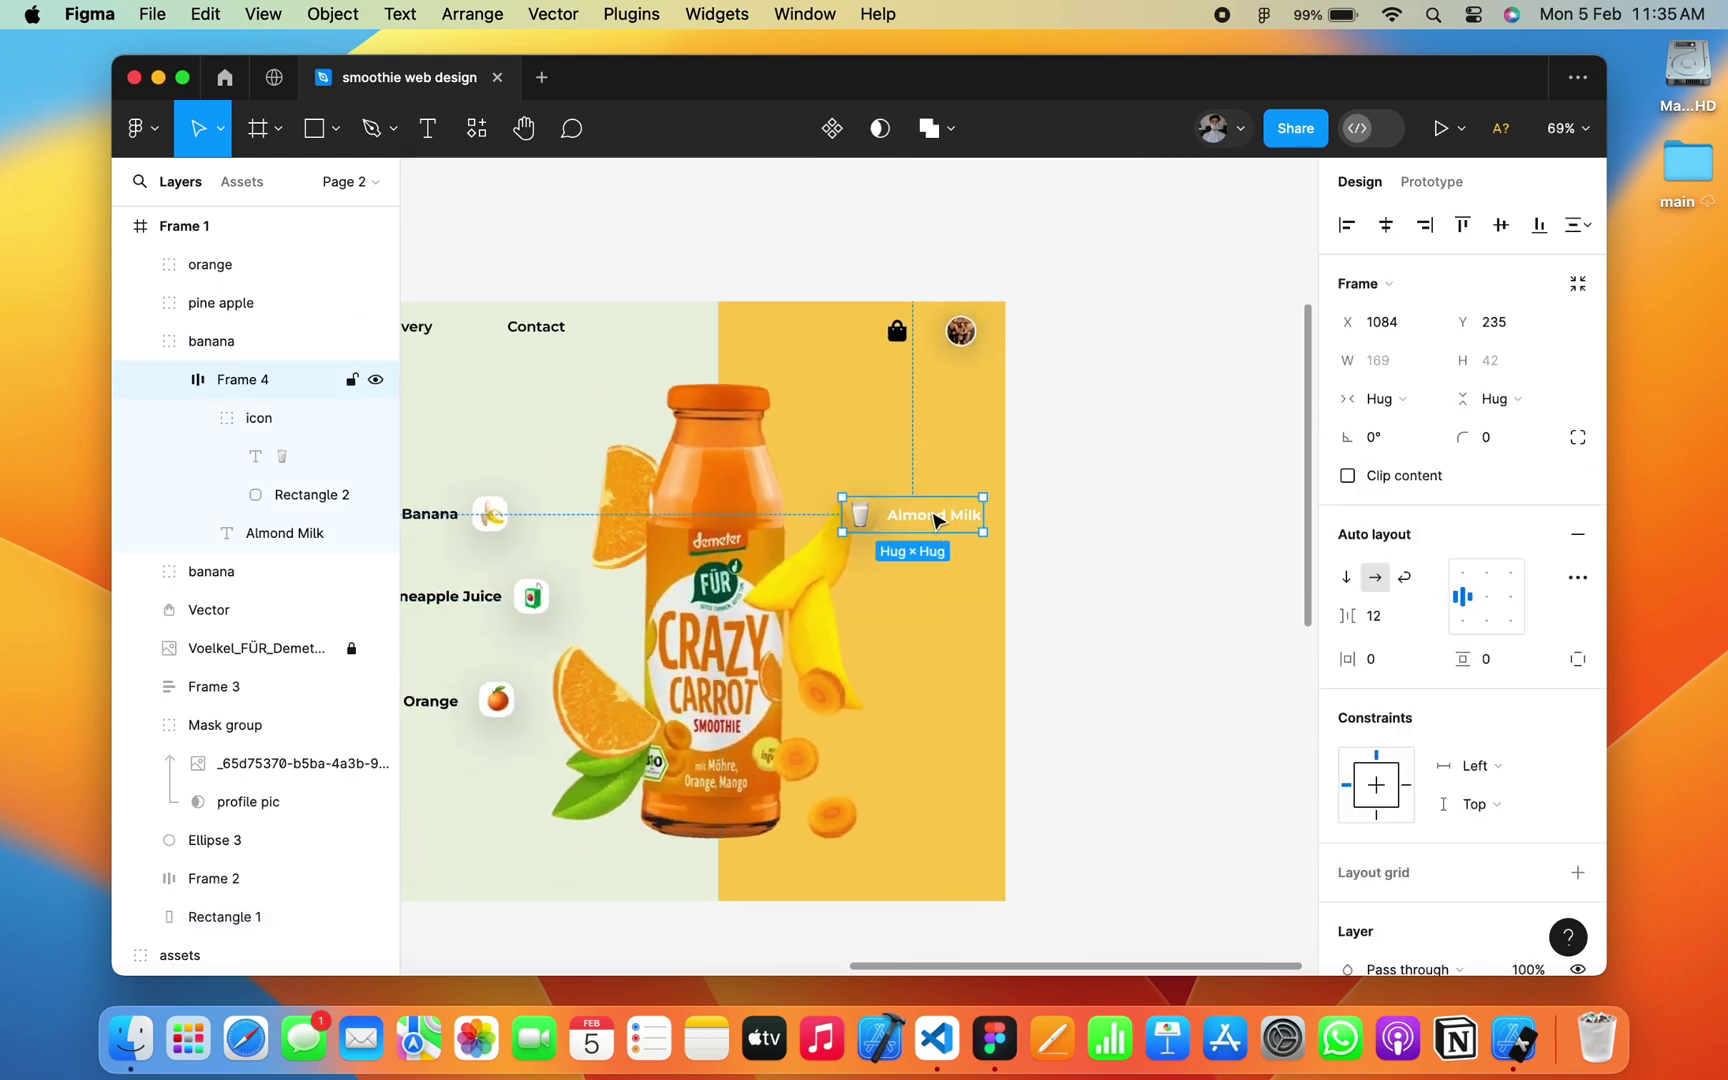
double_click(931, 511)
left_click(1347, 843)
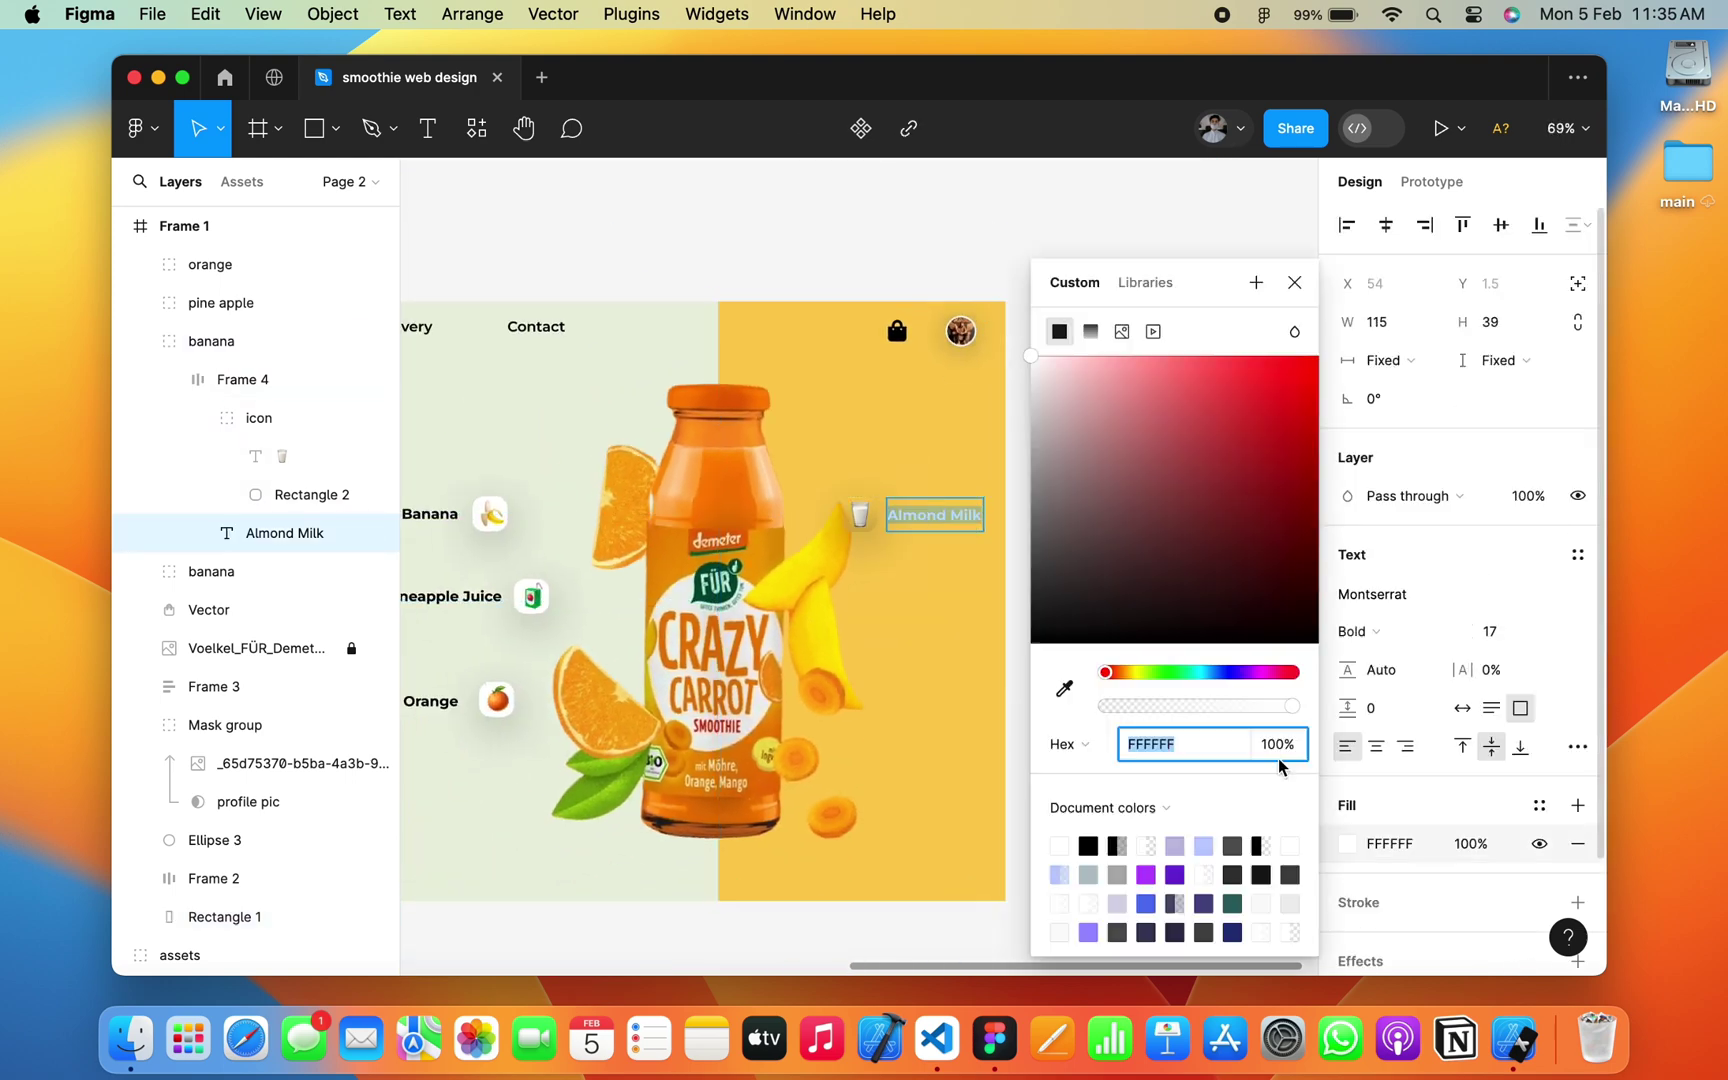
left_click_drag(1033, 358, 1014, 686)
left_click(1289, 286)
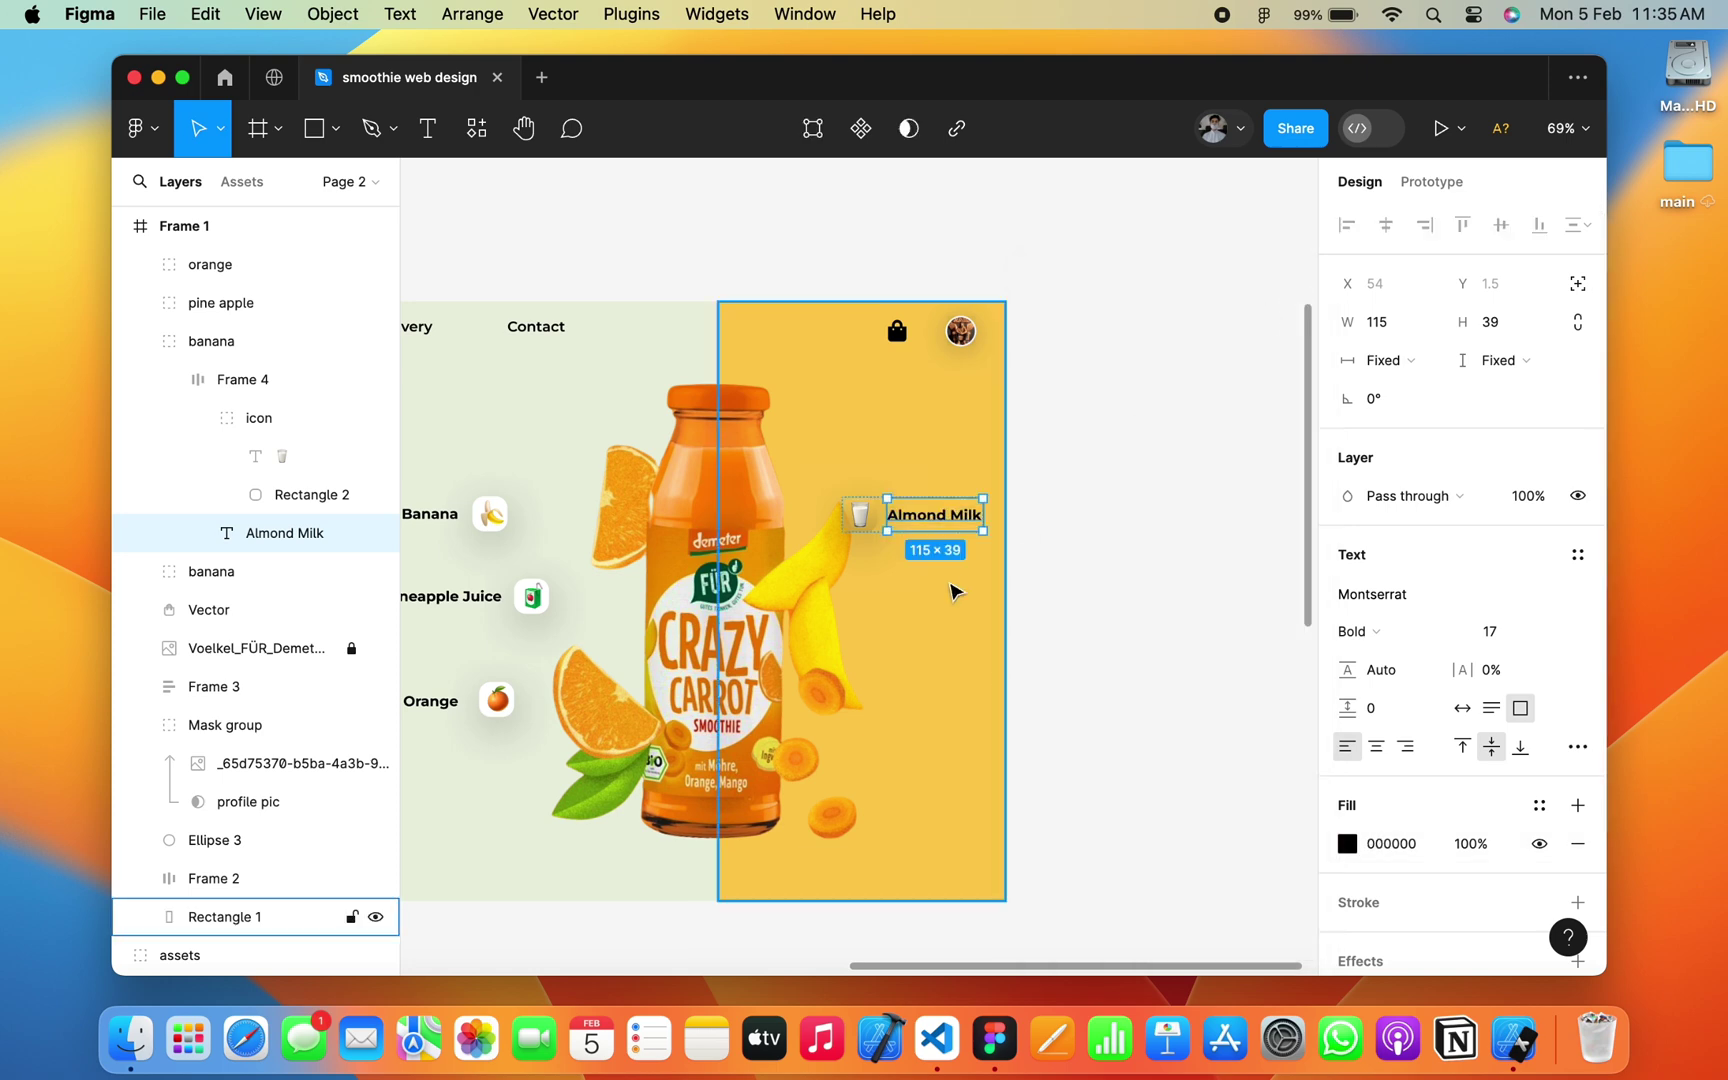
Step: Name the pill group 'almond milk' and duplicate it
left_click(926, 590)
left_click(897, 530)
double_click(212, 341)
type("almond milk")
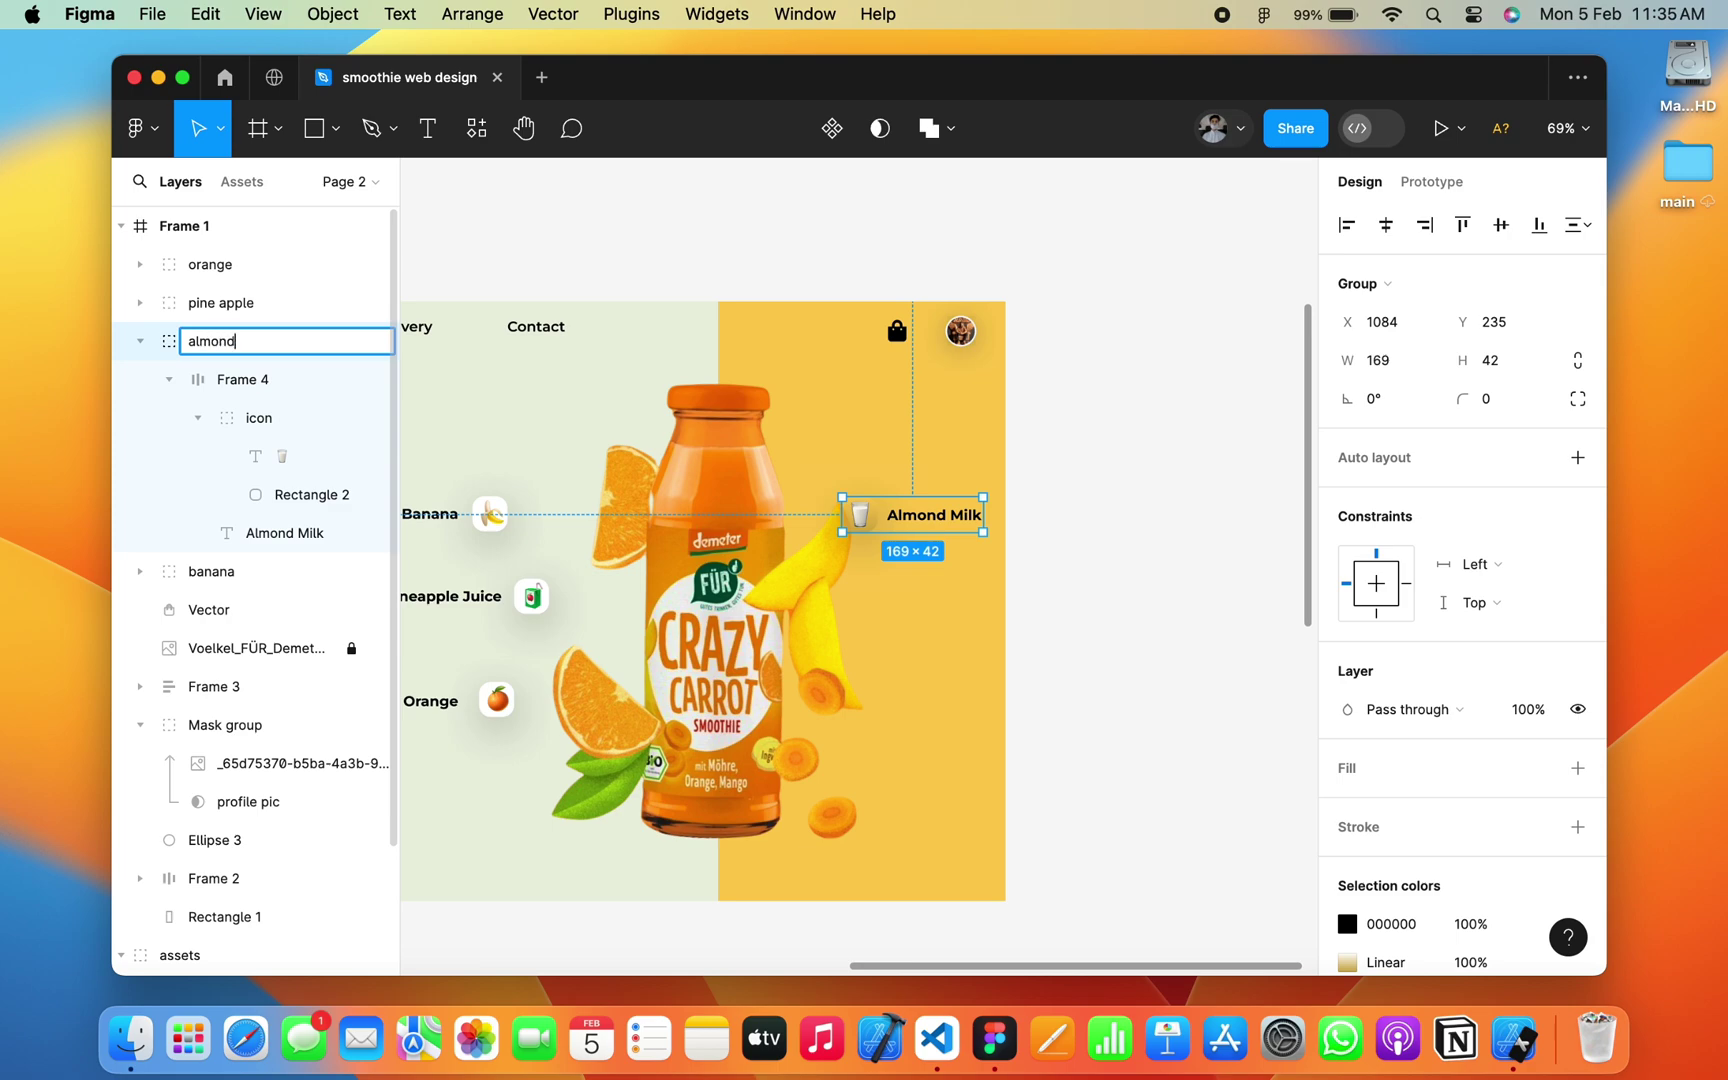
type("milk")
key("Return")
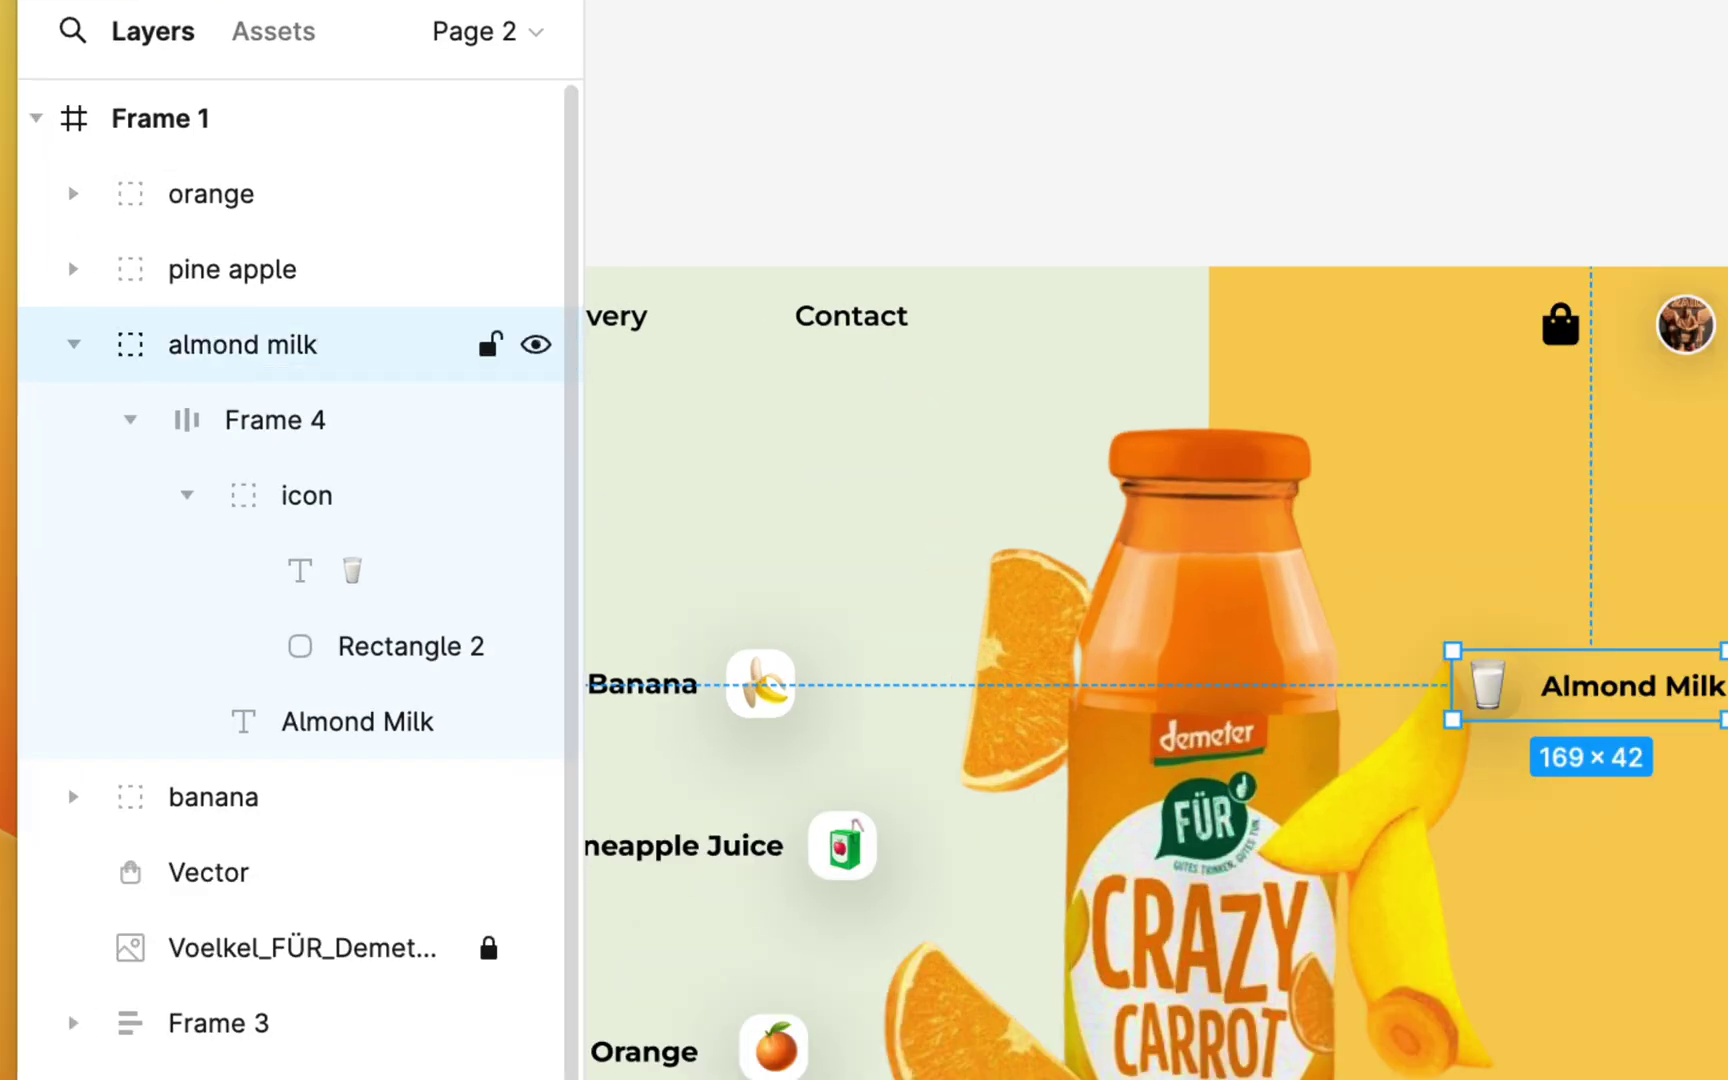
left_click(140, 341)
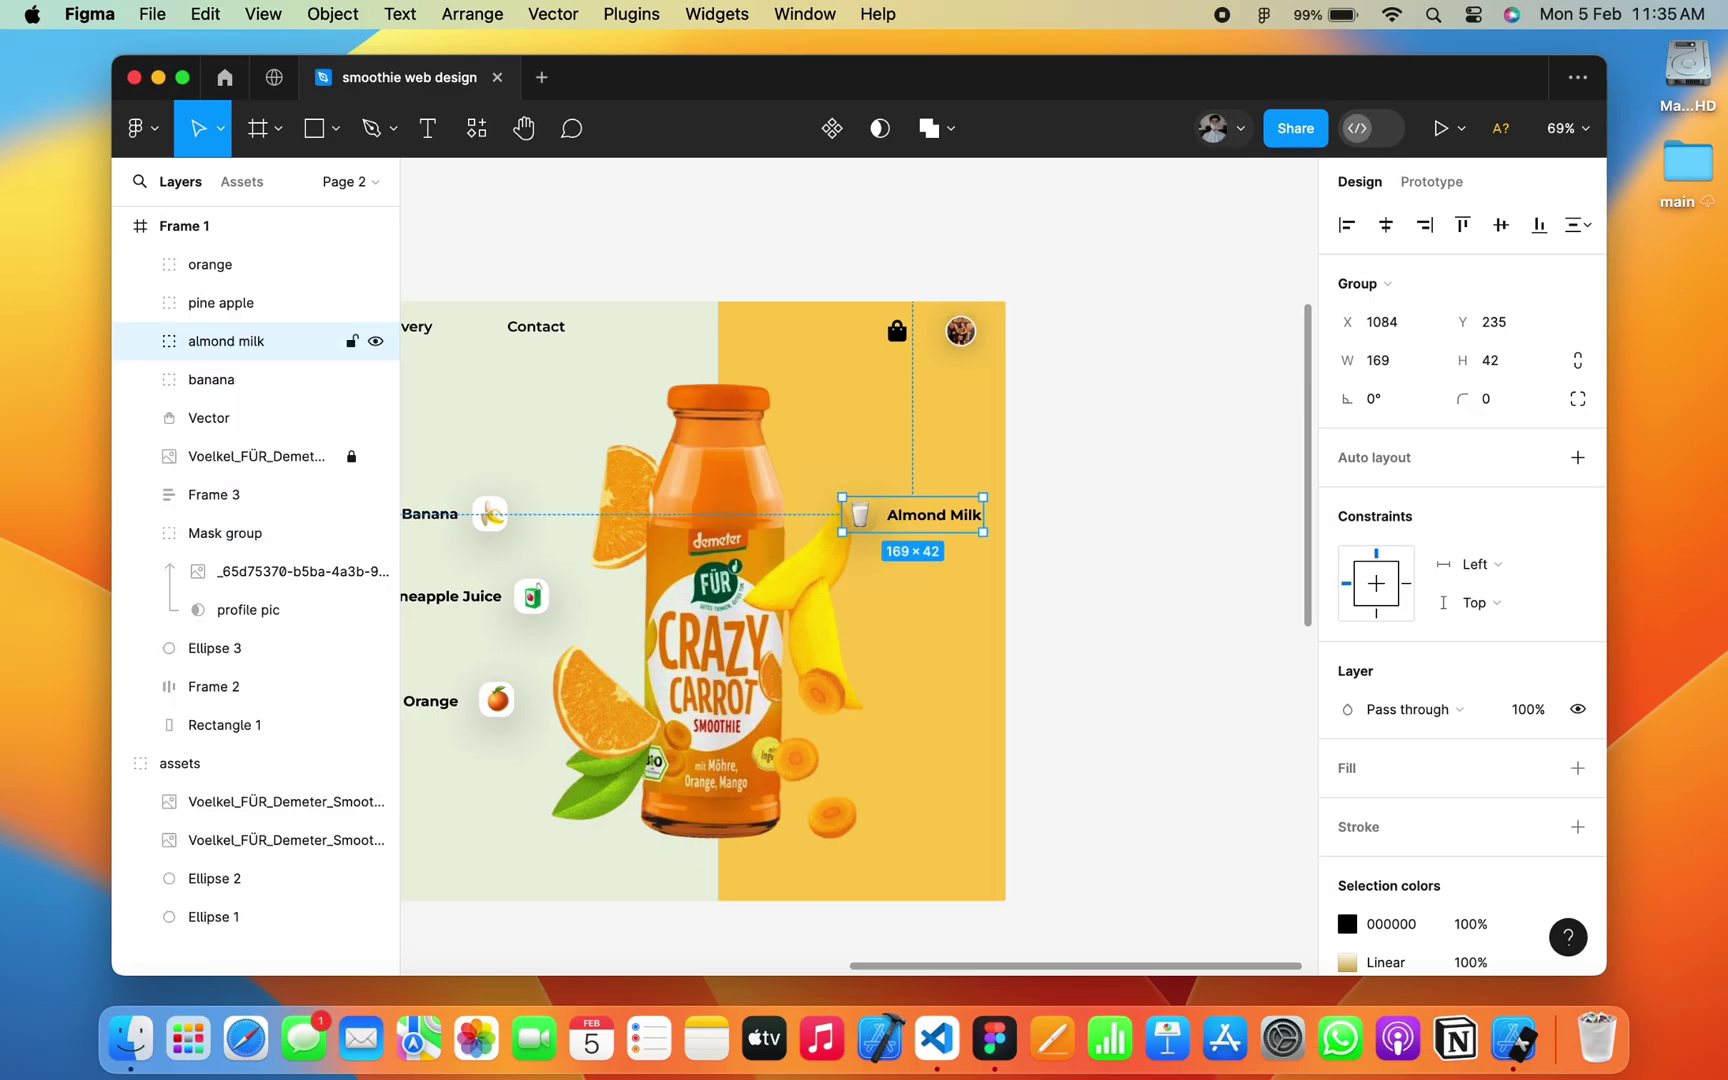
key("super+d")
Step: Copy the Almond Milk pill below itself and relabel the copy Avocado, fitting its label box
left_click_drag(912, 514, 904, 601)
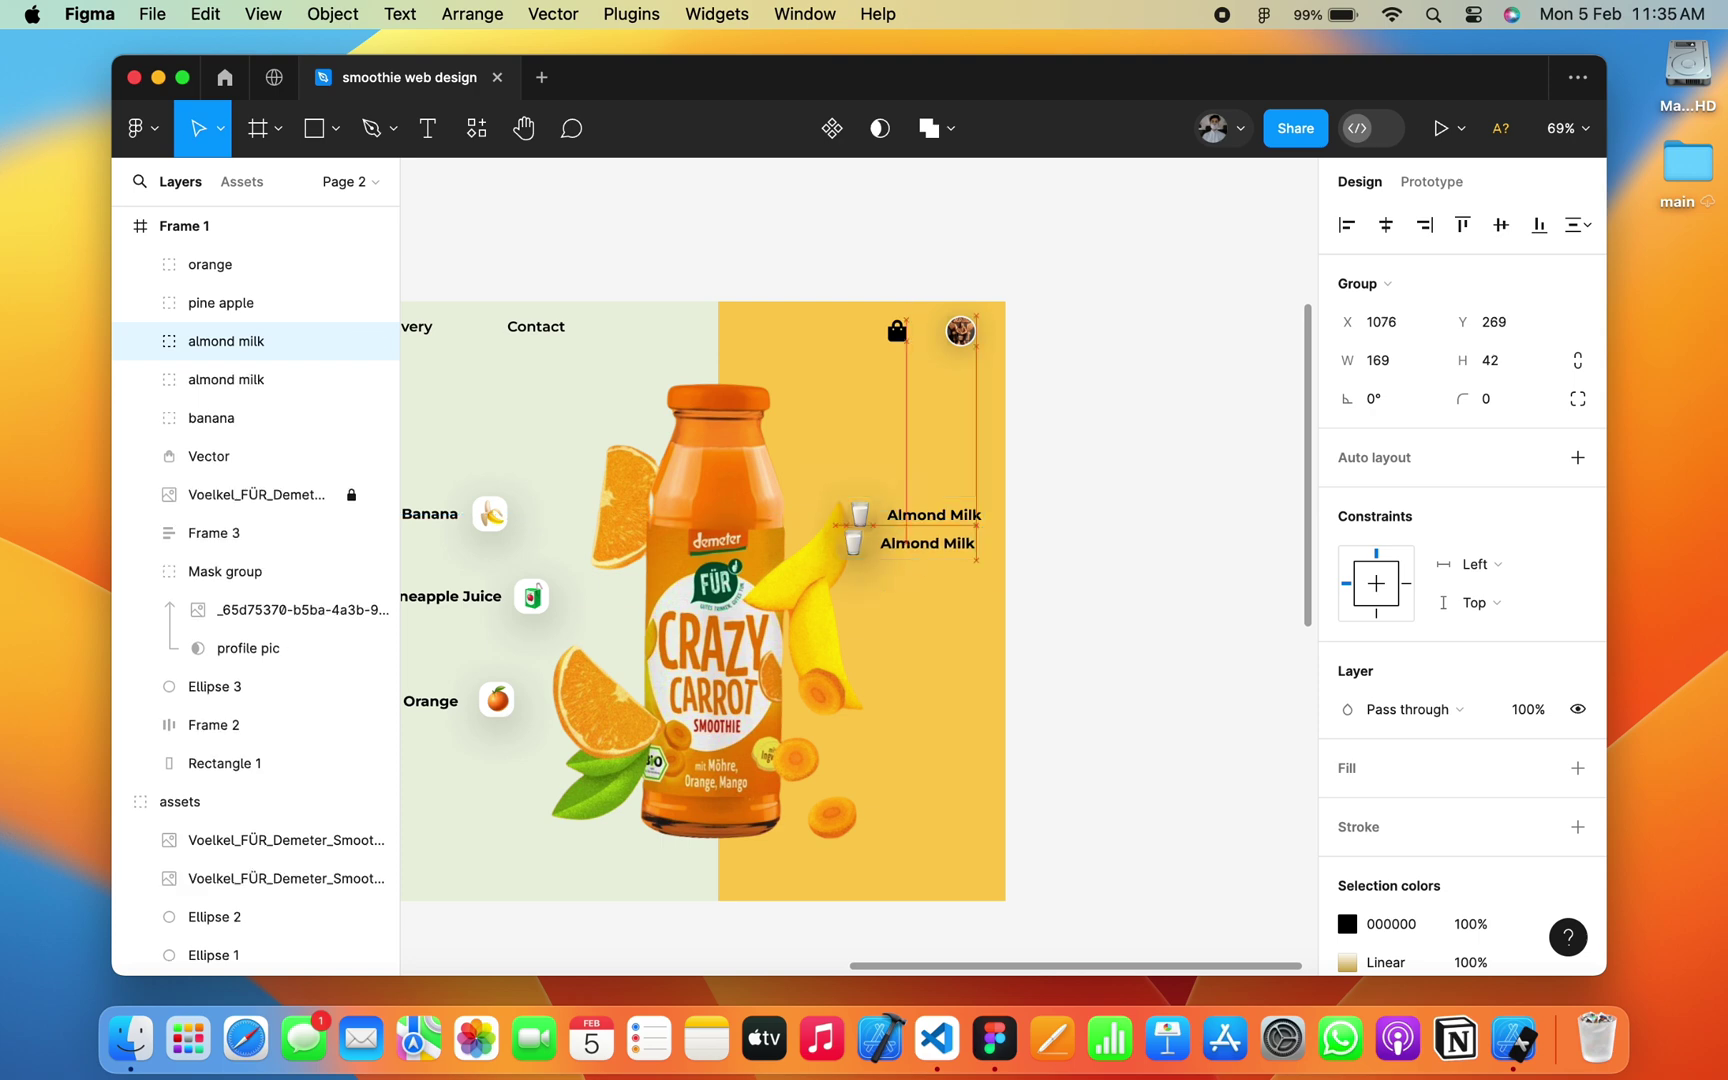
scroll(760, 610, "left", 3)
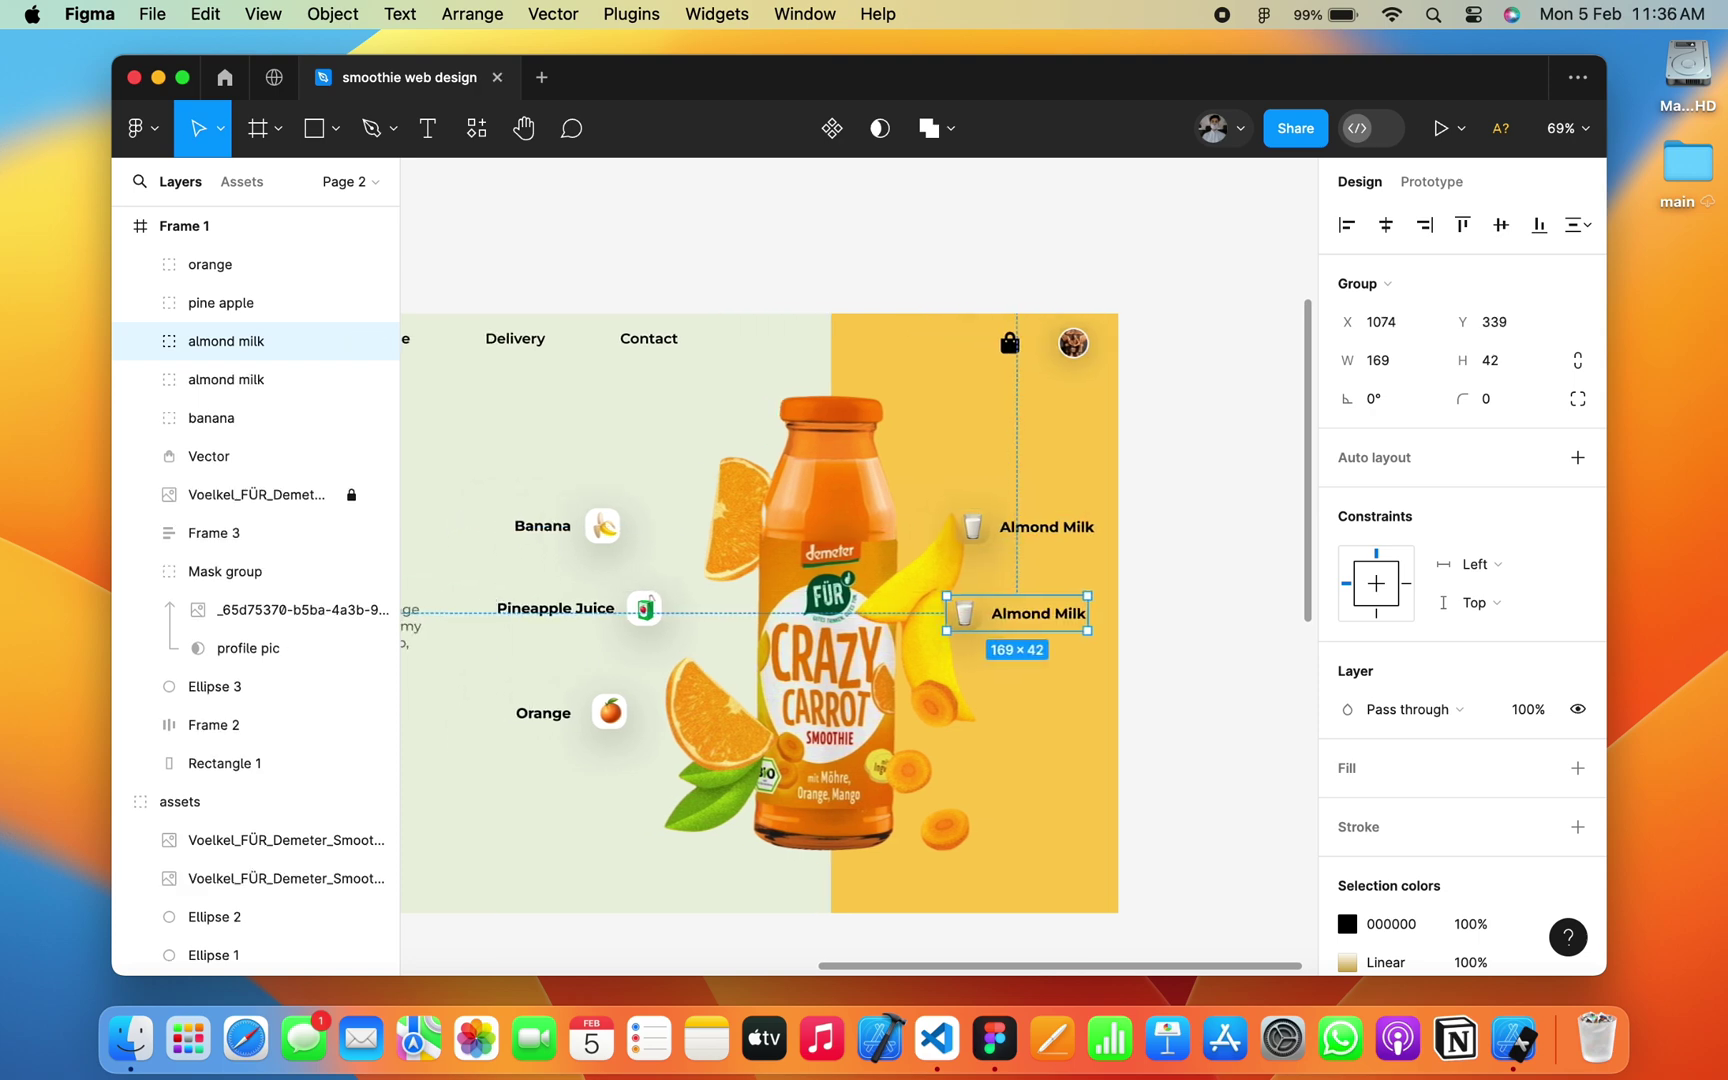
scroll(1120, 660, "up", 5)
scroll(1120, 660, "right", 1)
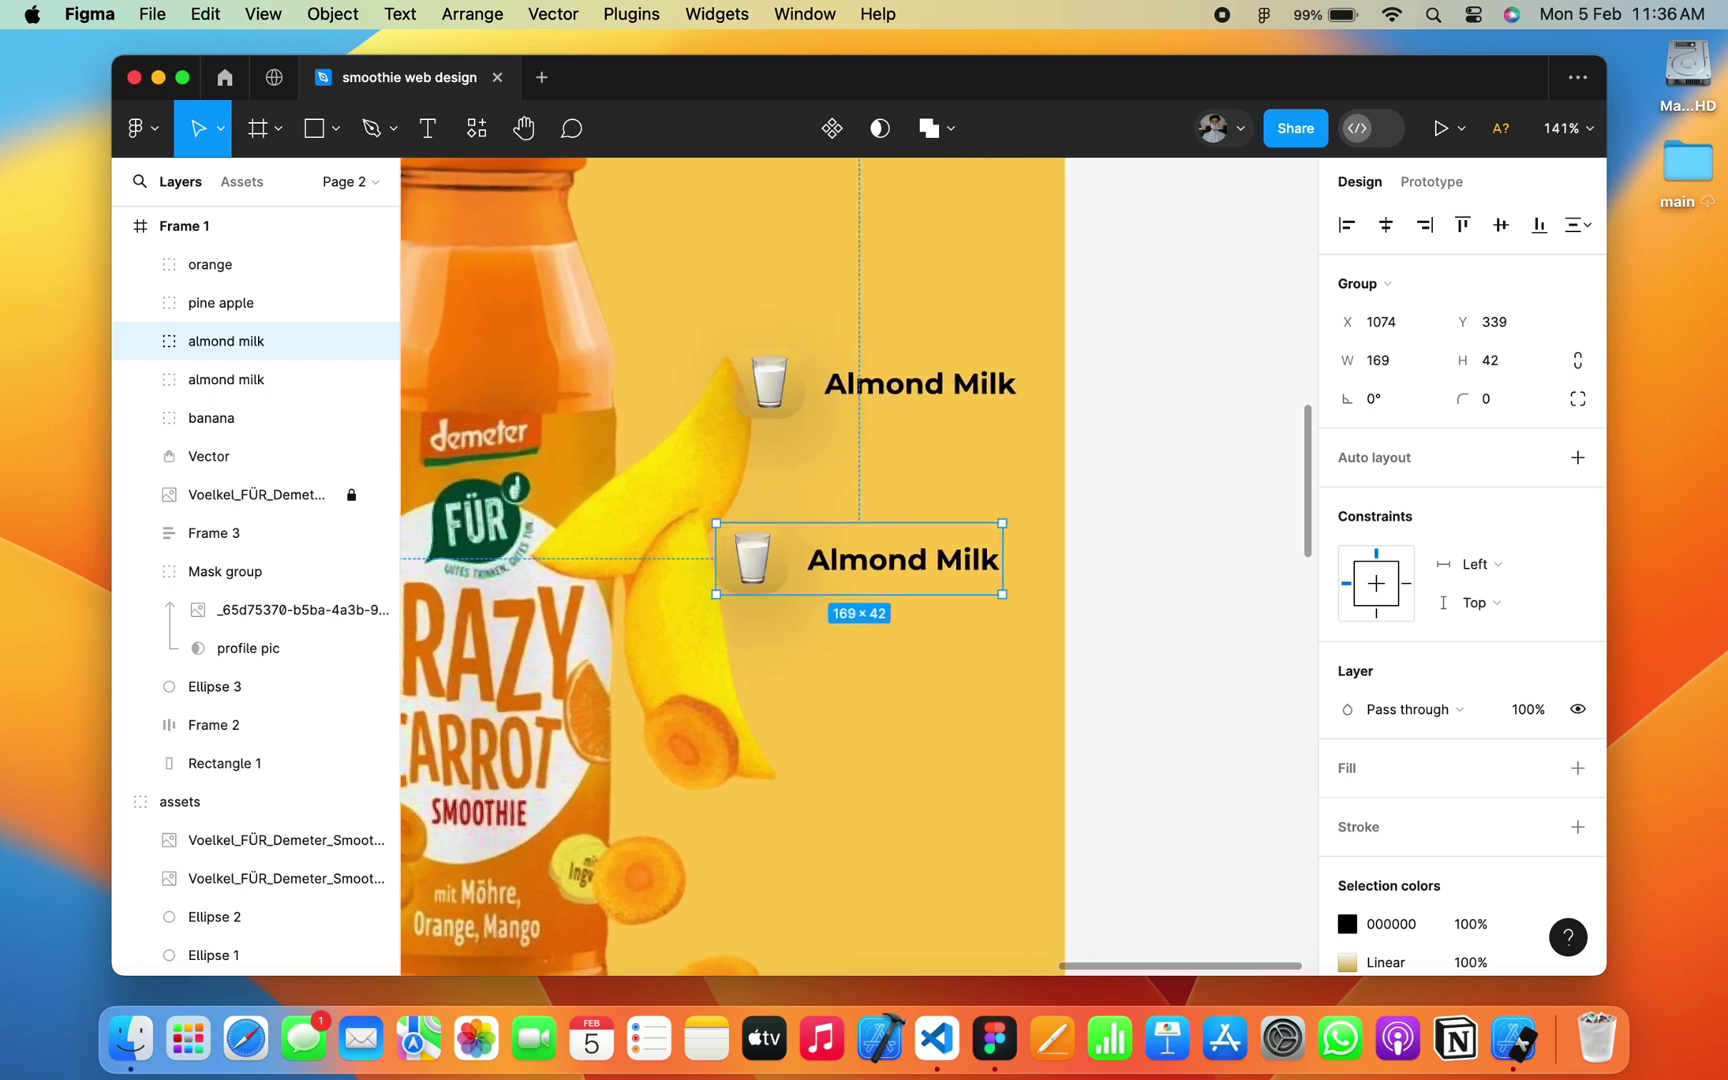
double_click(903, 559)
key("Return")
key("BackSpace")
type("Avocado")
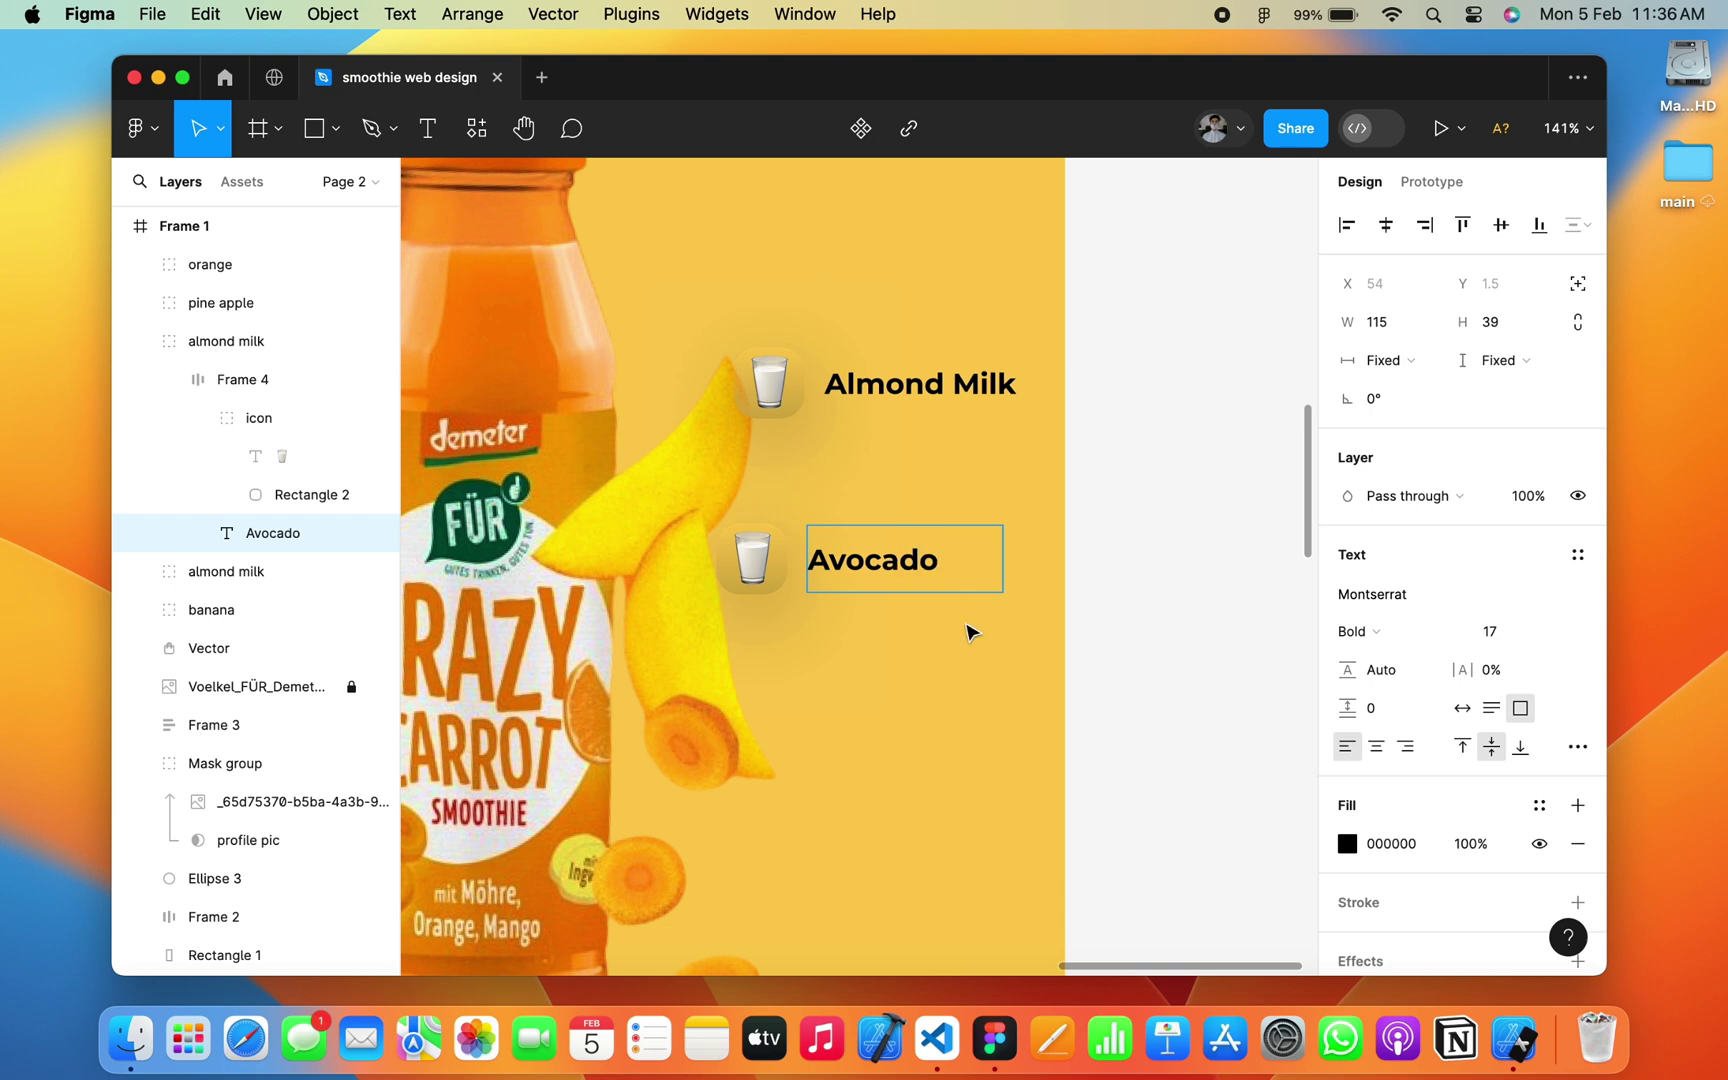
key("Escape")
left_click_drag(1003, 560, 946, 565)
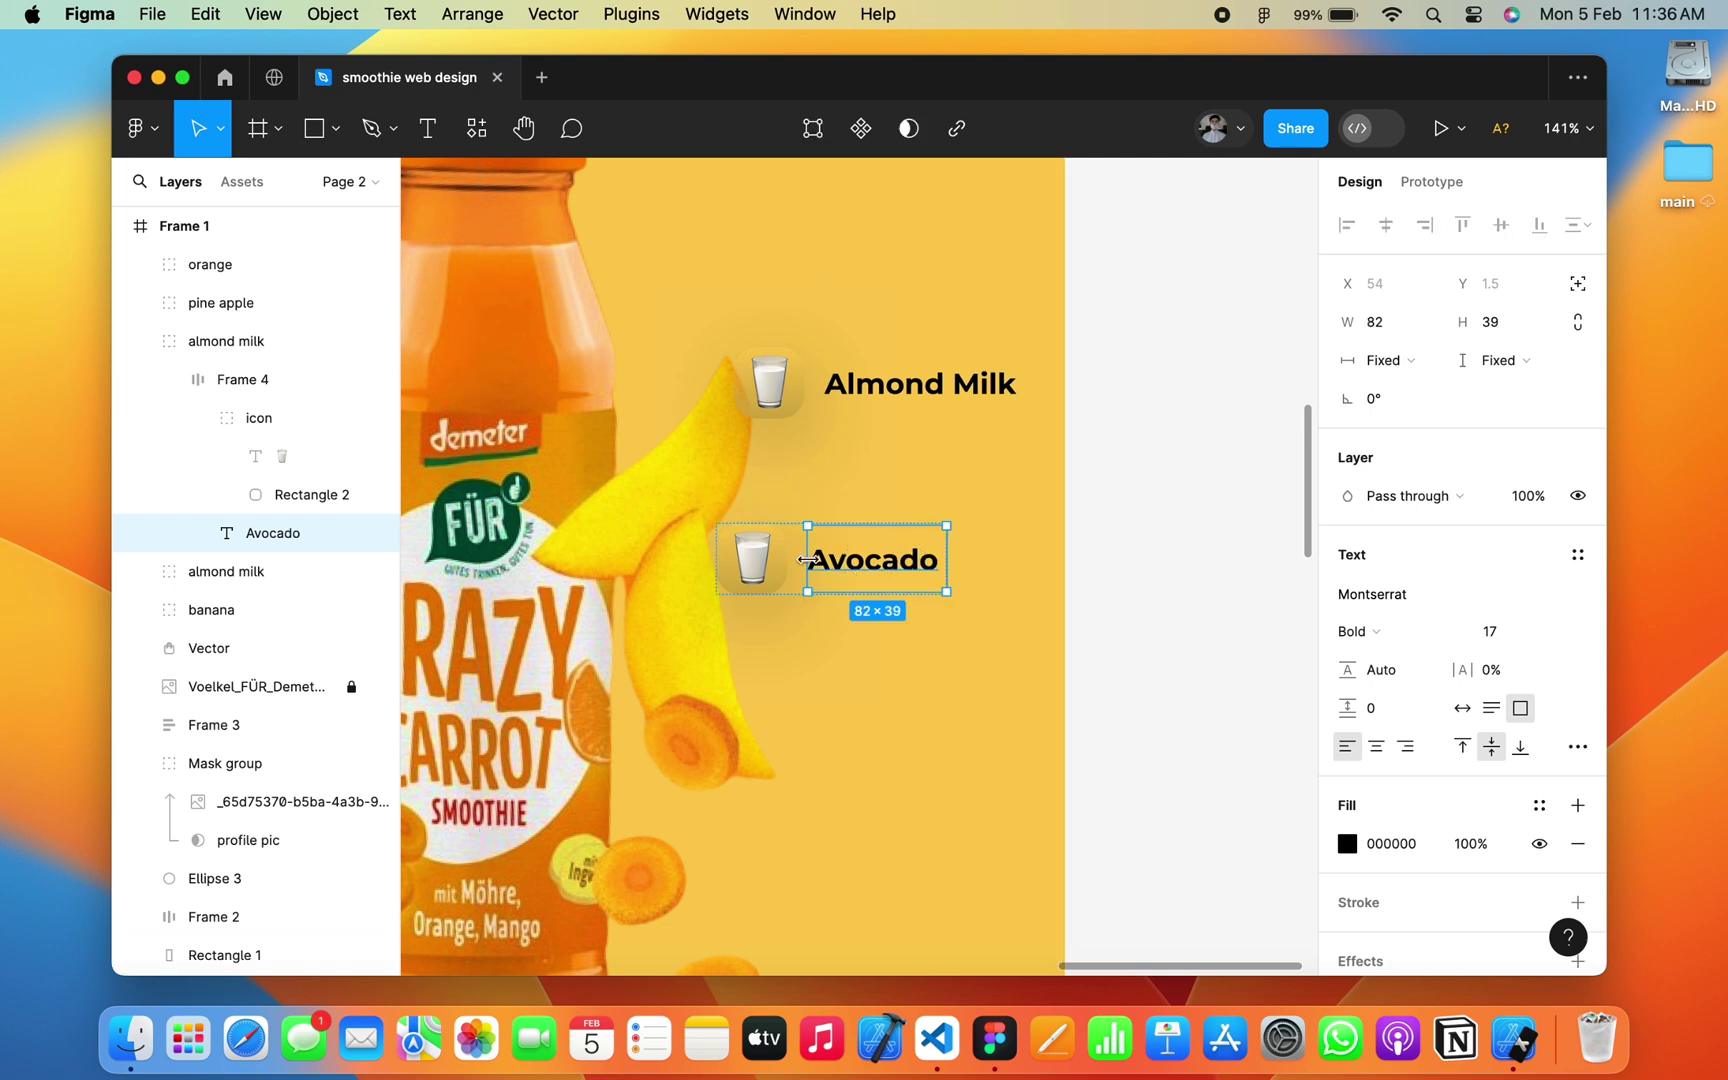
Step: Shift the Avocado row right and replace its milk glass emoji with an avocado emoji
left_click(810, 645)
left_click_drag(810, 567, 853, 567)
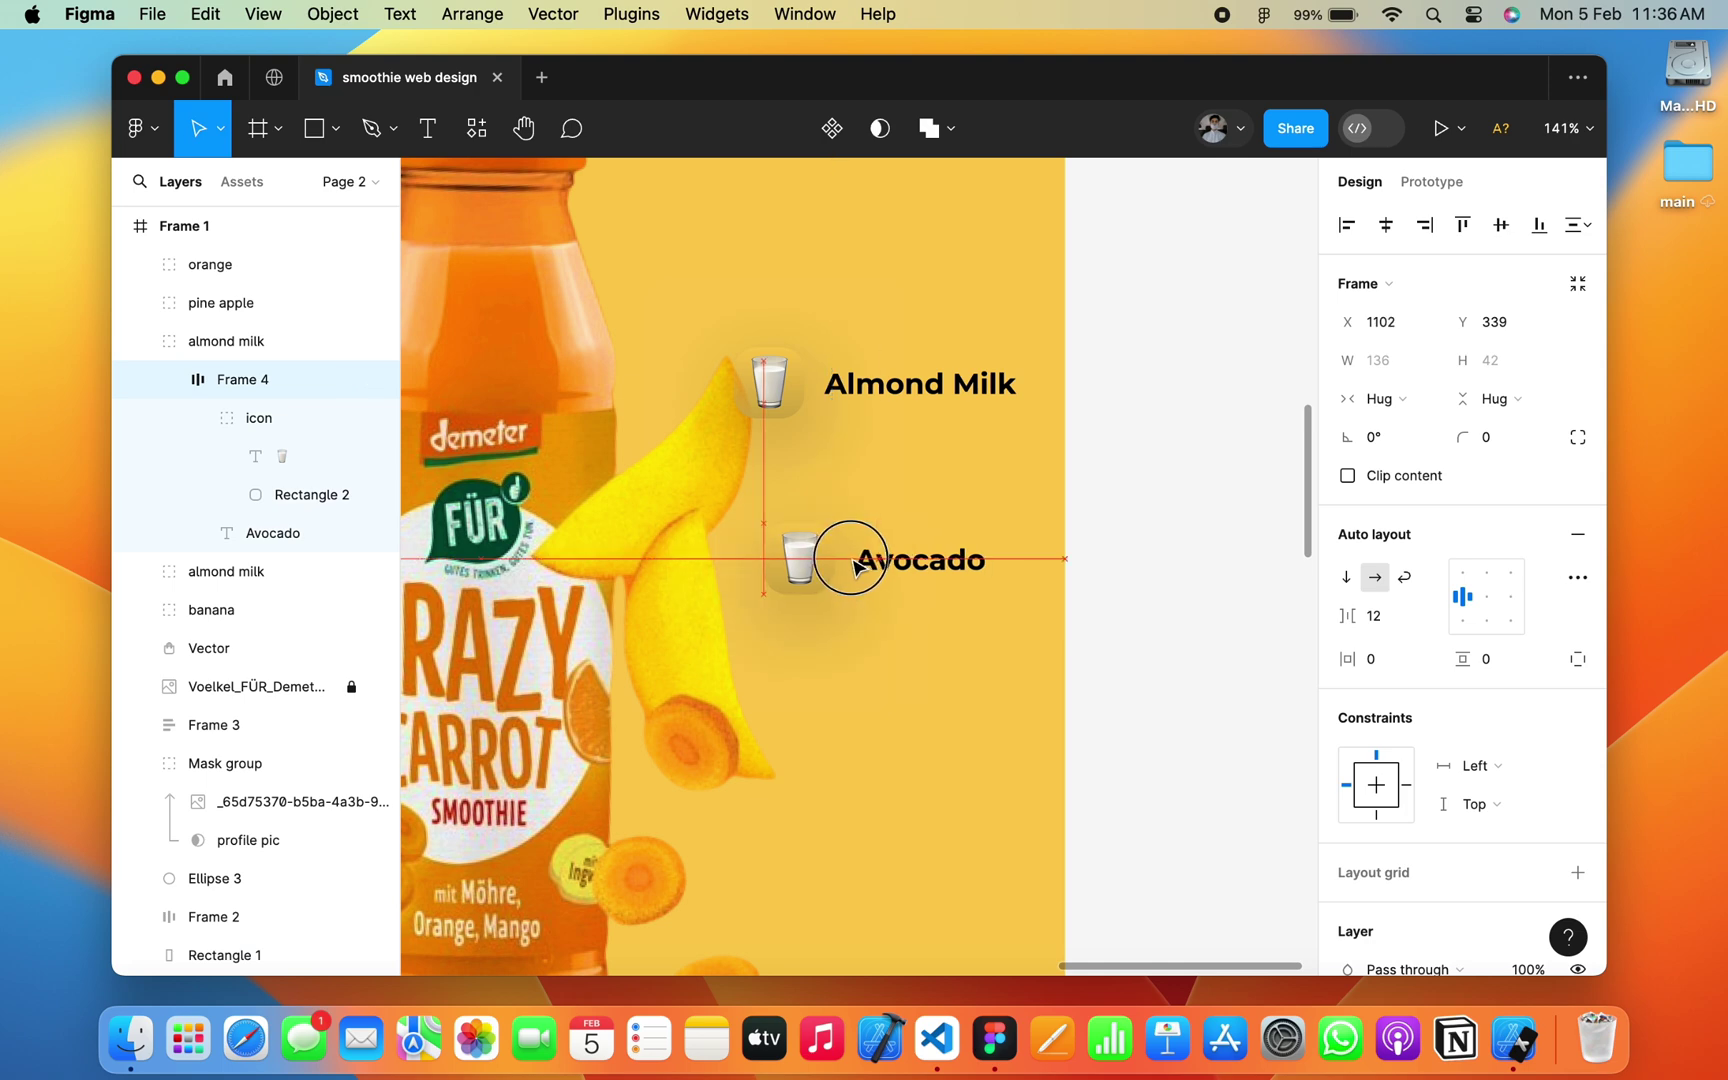
double_click(805, 567)
key("shift+2")
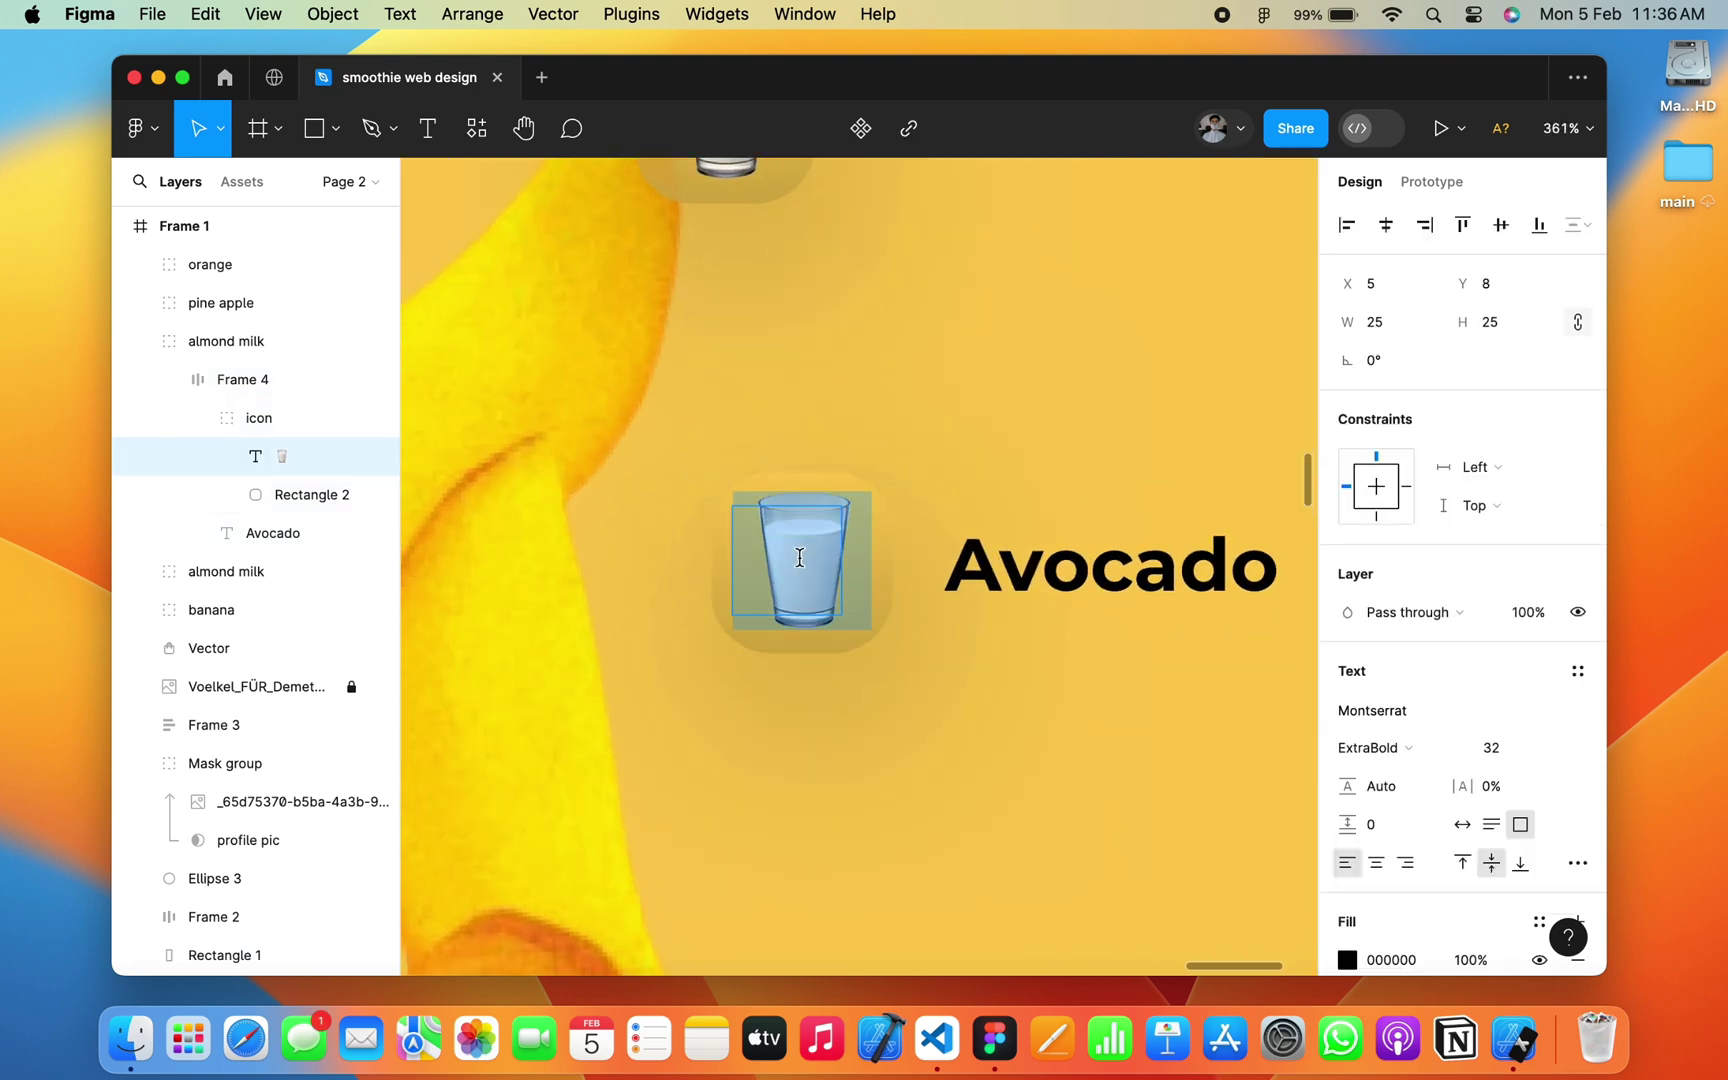
key("BackSpace")
key("ctrl+super+space")
left_click(697, 74)
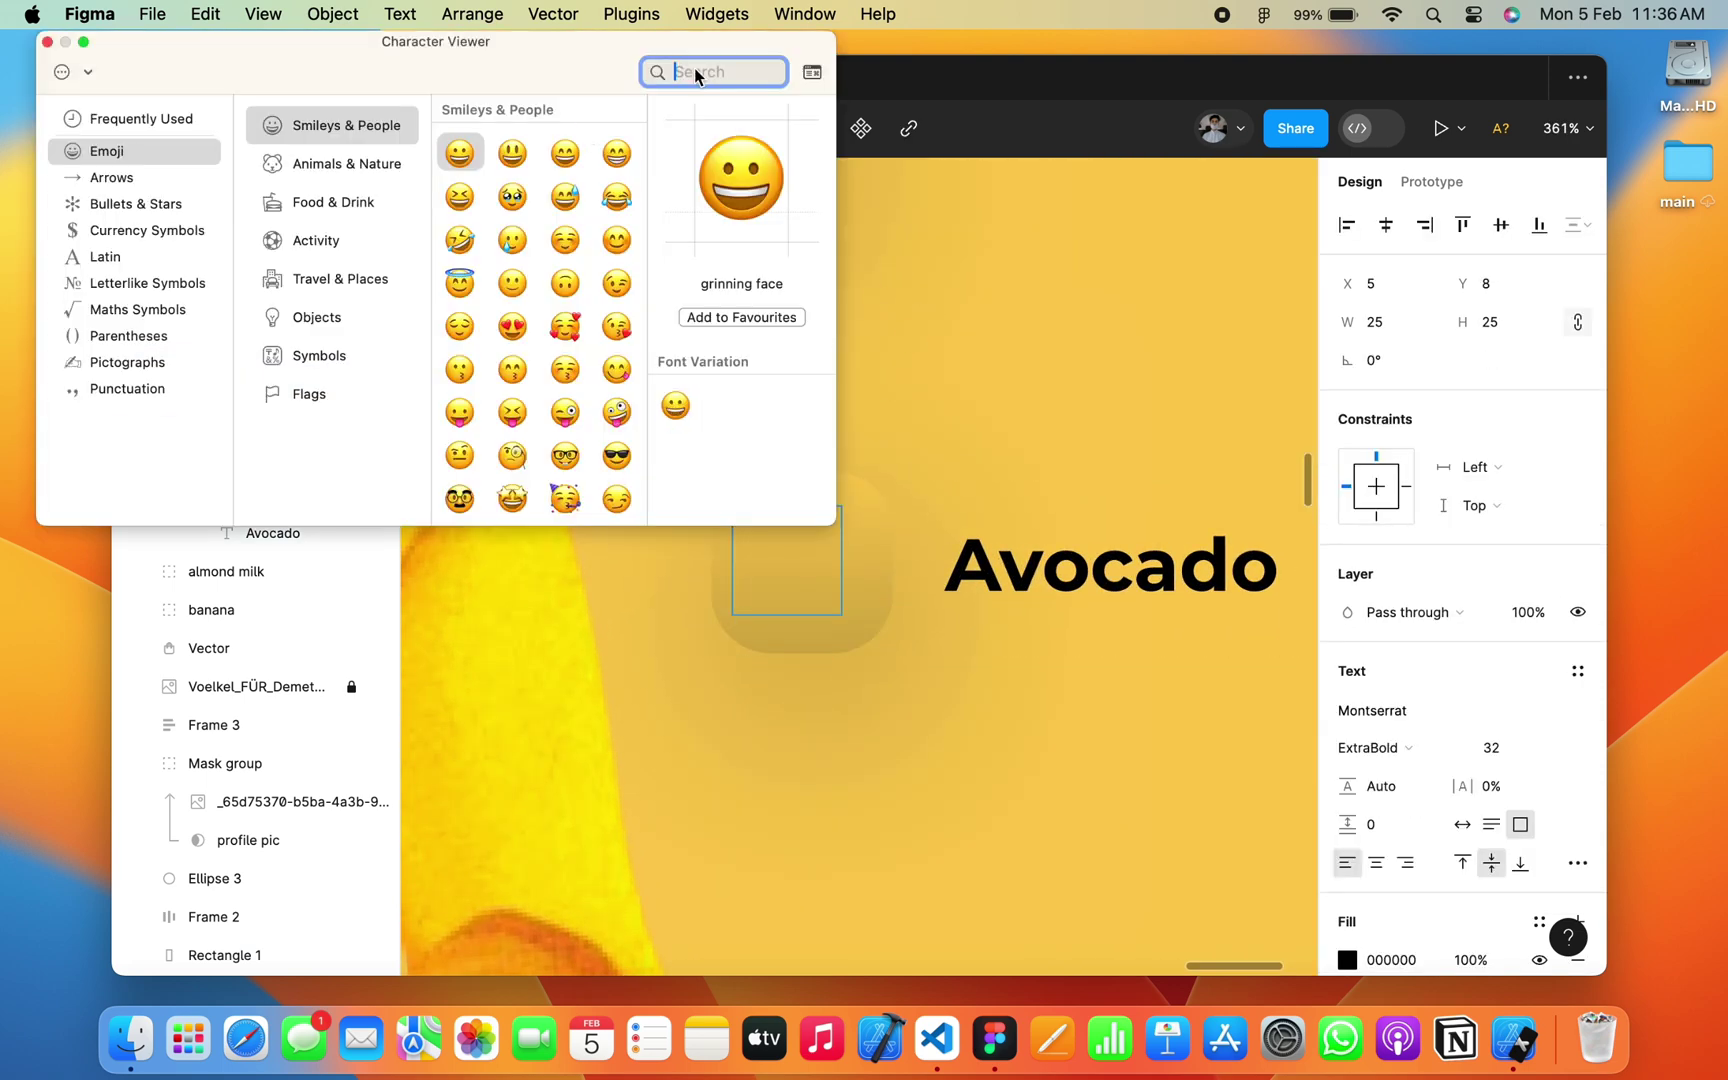
type("avoc")
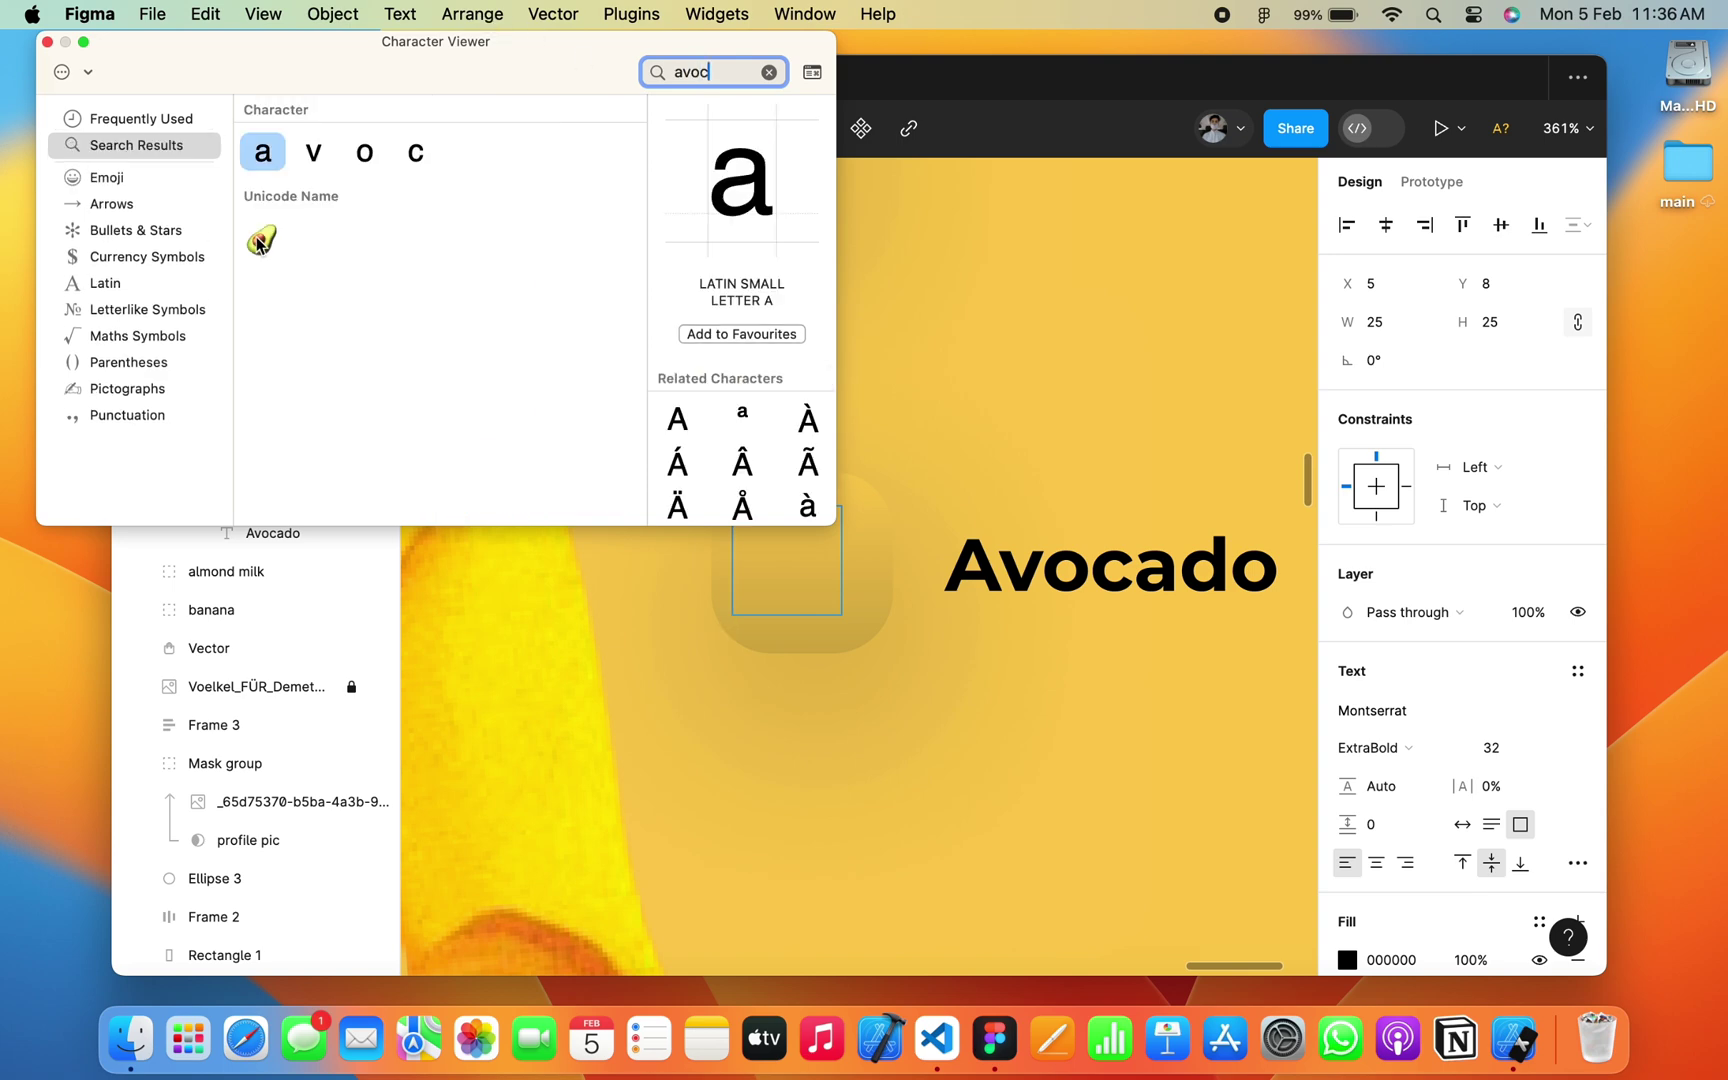
double_click(258, 243)
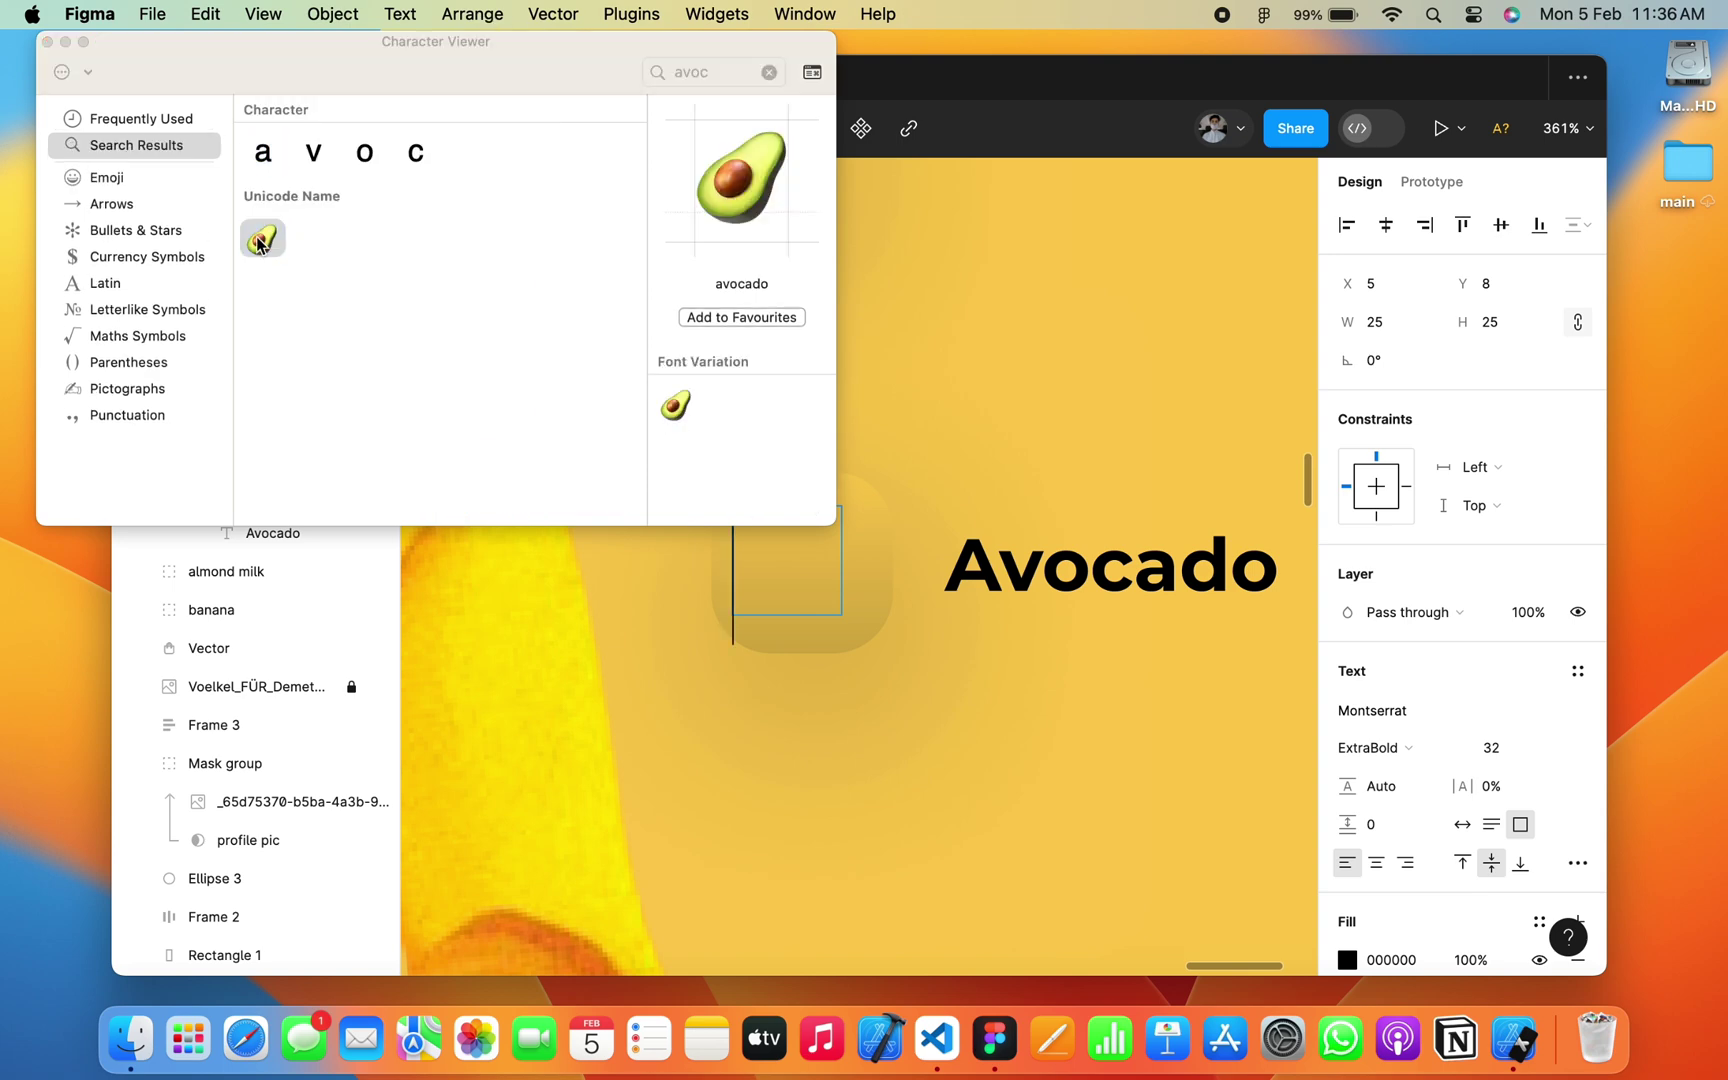
left_click(47, 43)
key("Escape")
Step: Rename the Avocado pill's group layer to avocado
scroll(999, 740, "down", 5, "ctrl")
left_click(1000, 727)
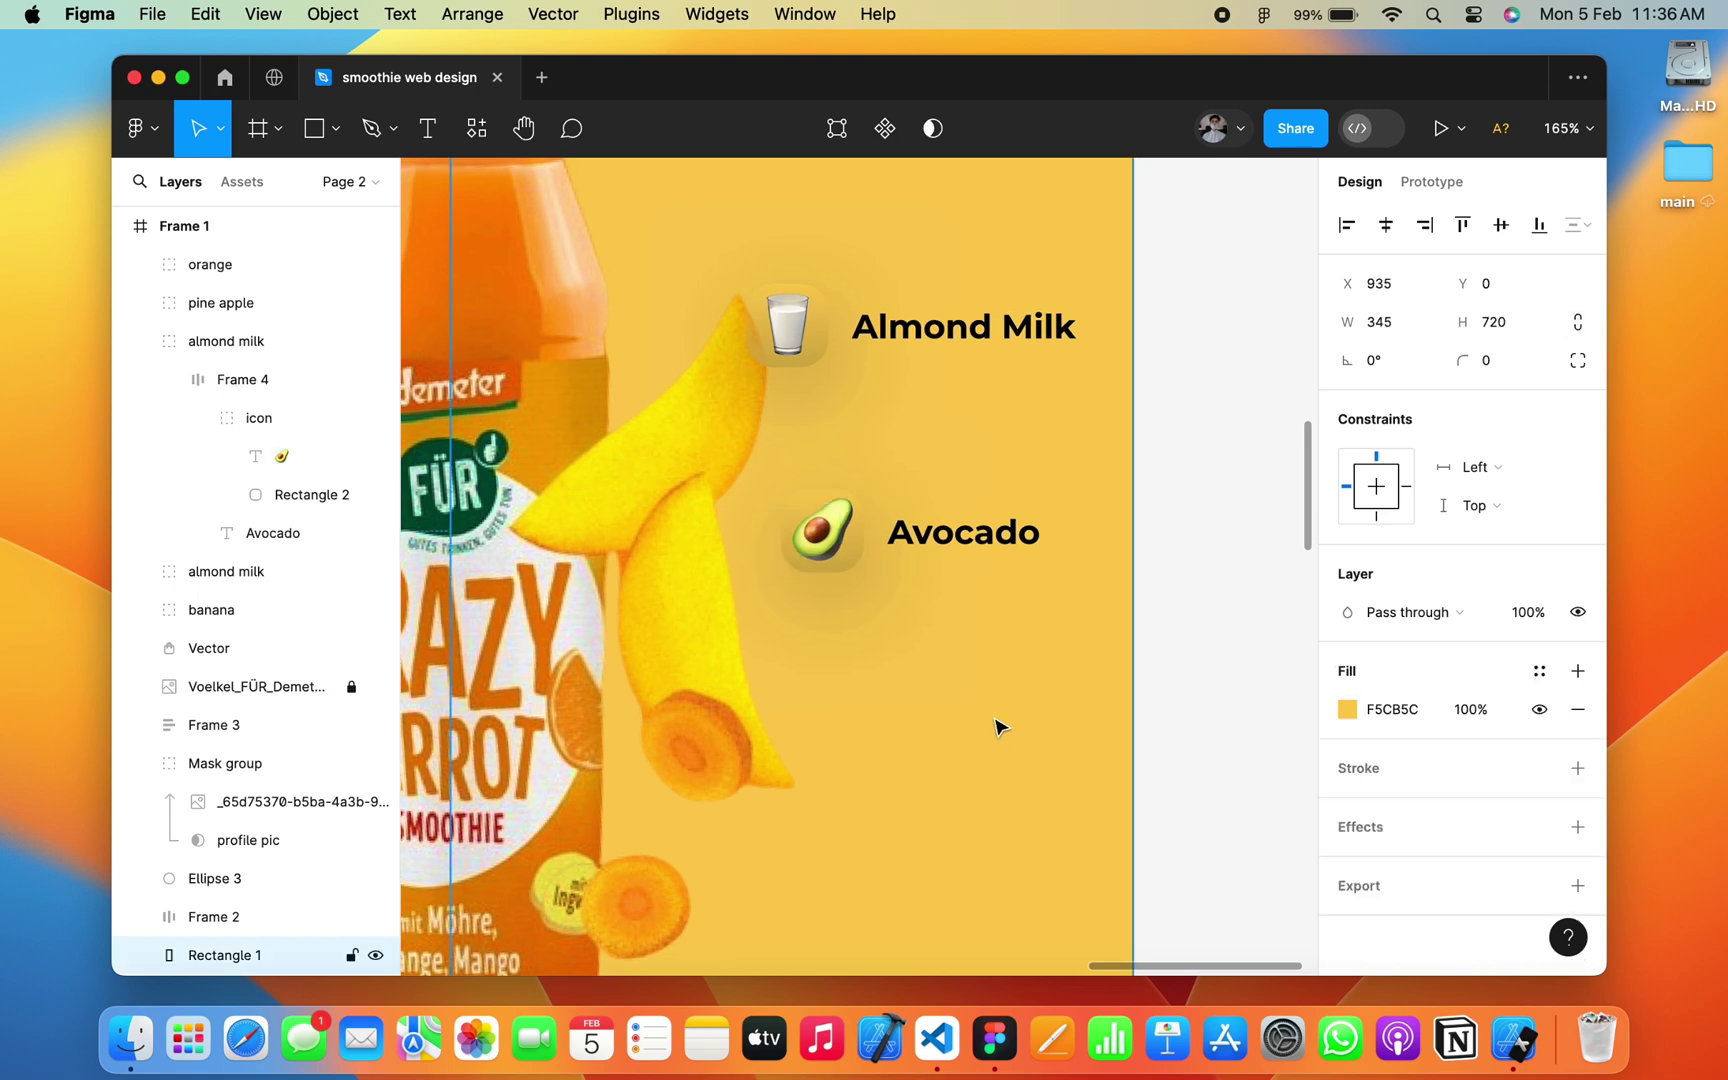
left_click(926, 552)
double_click(250, 341)
type("a")
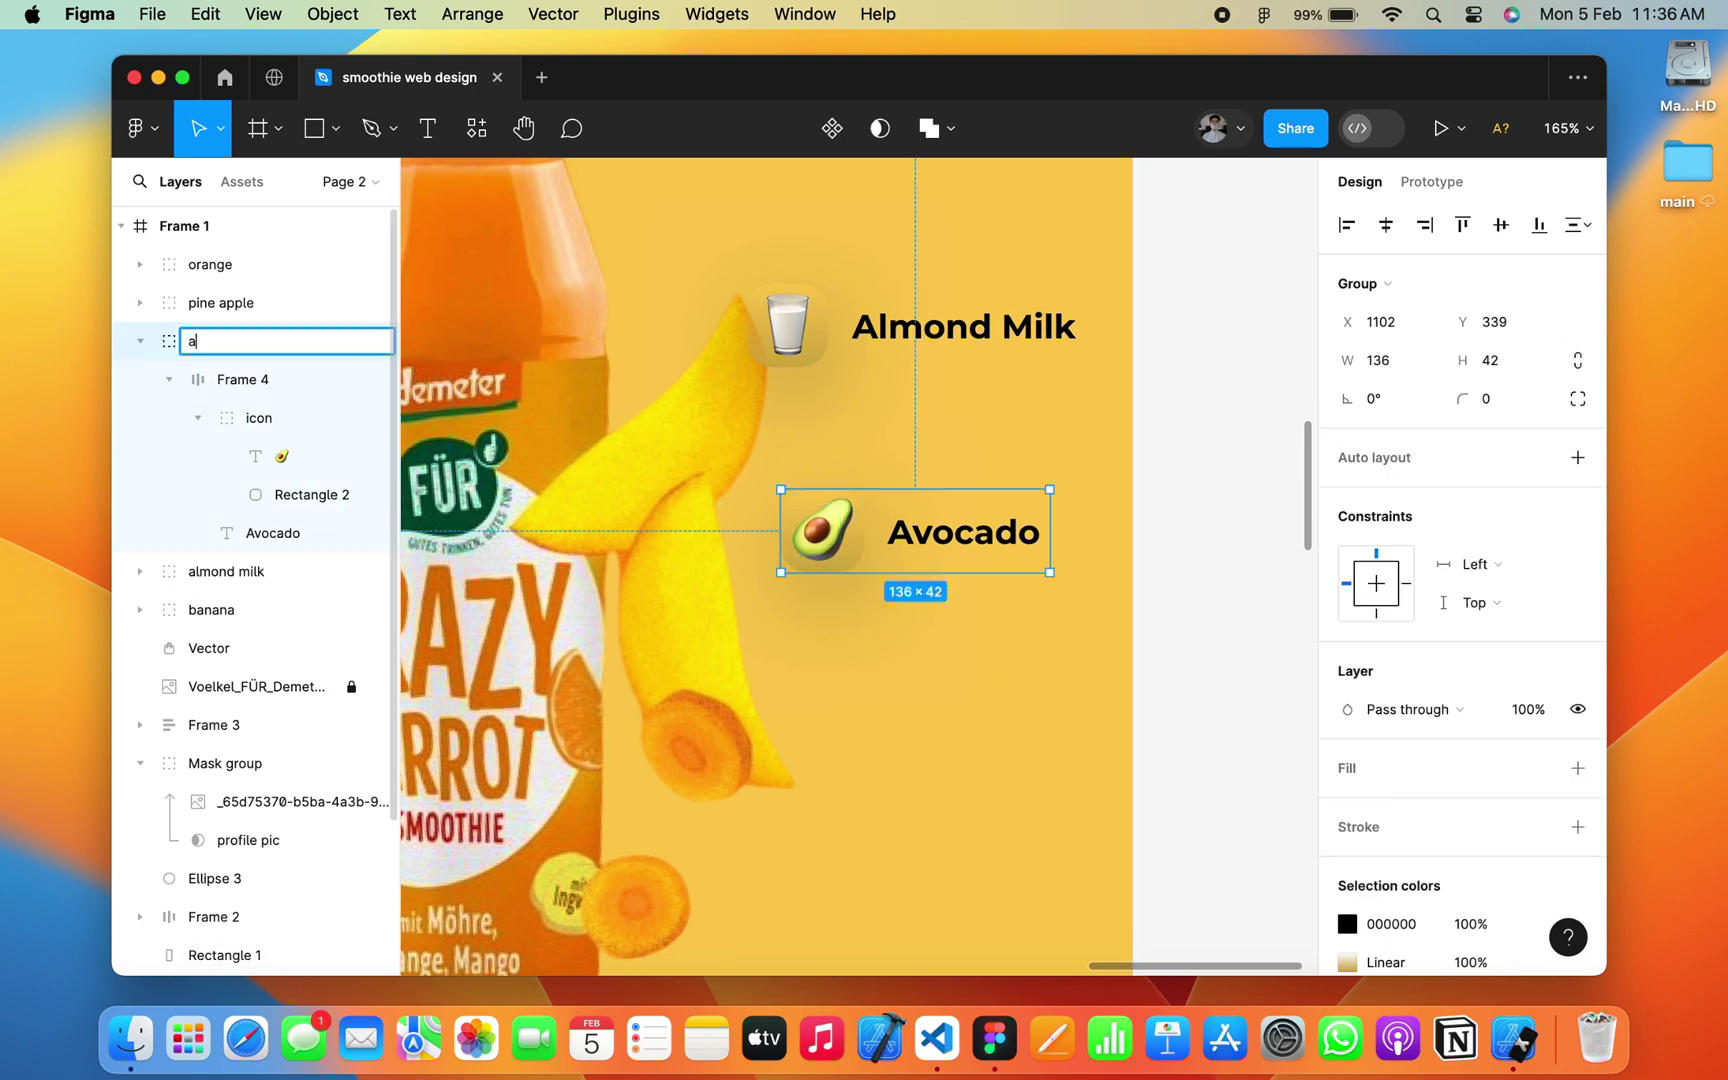
type("vocad")
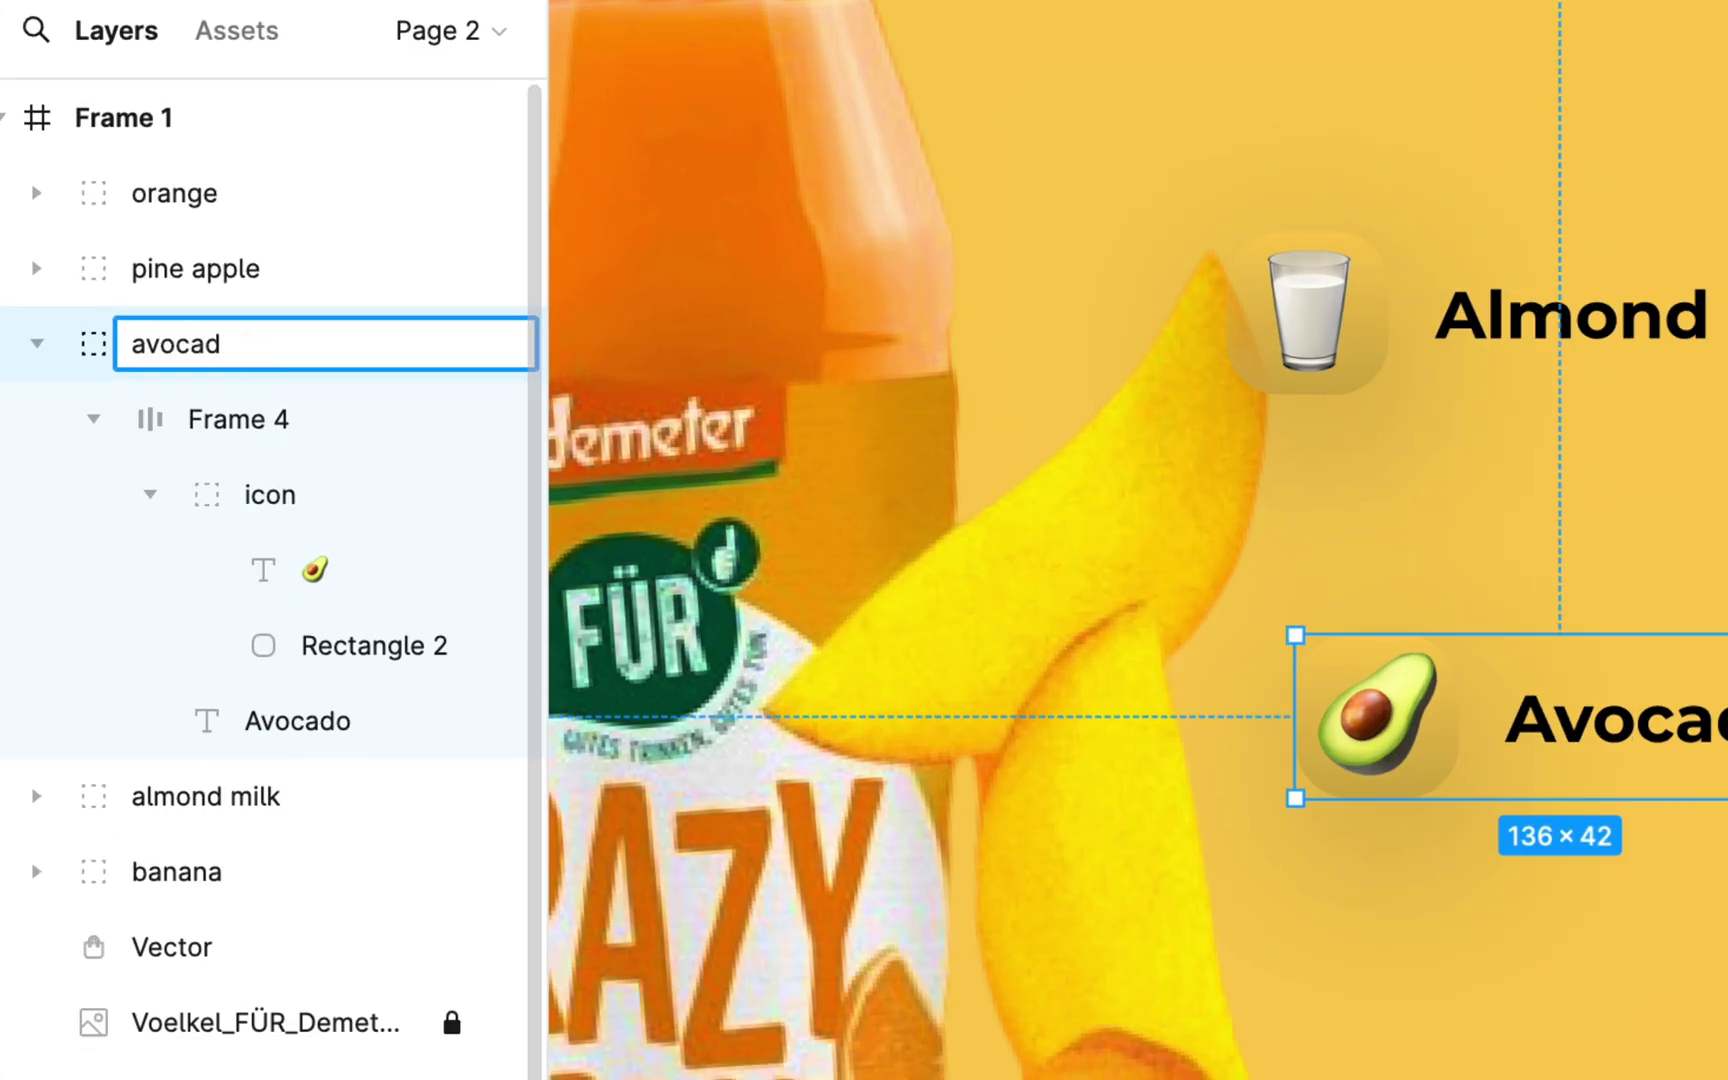
type("o")
key("Return")
Step: Nudge and drag the avocado group into line beneath Almond Milk
left_click(224, 955)
key("shift+2")
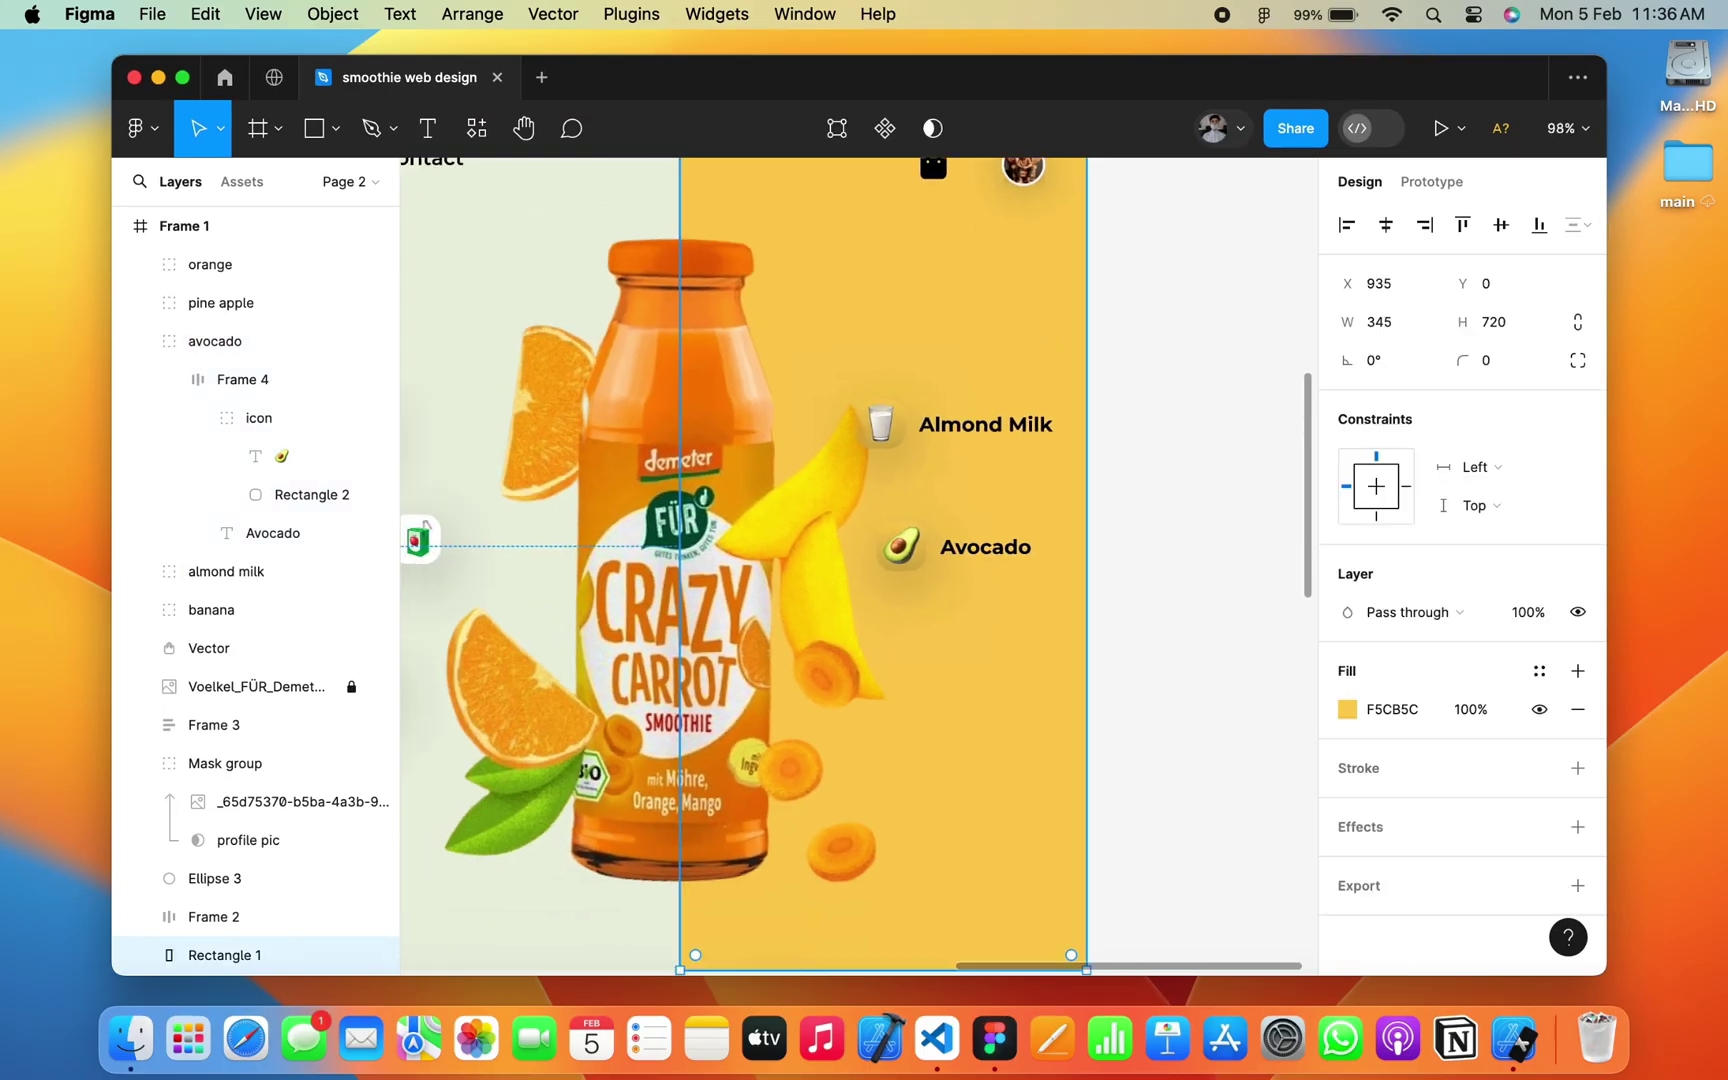
scroll(850, 560, "left", 5)
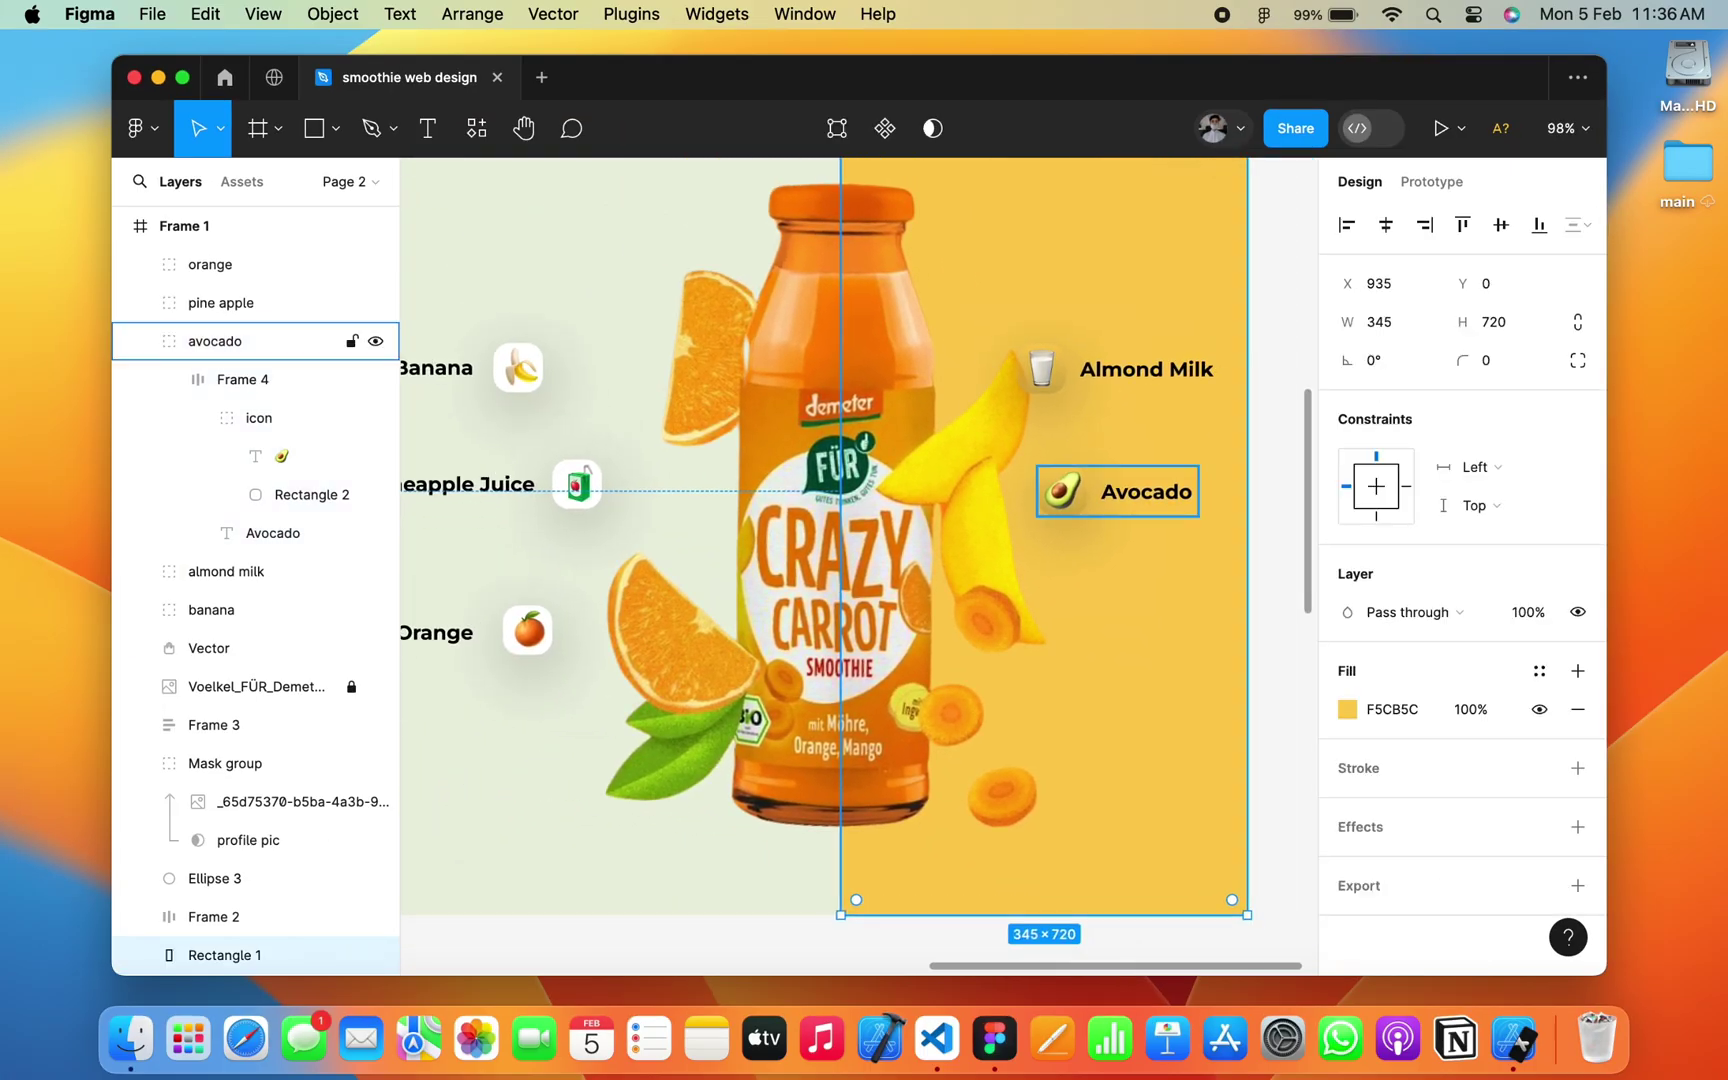
left_click(215, 341)
key("shift+Down")
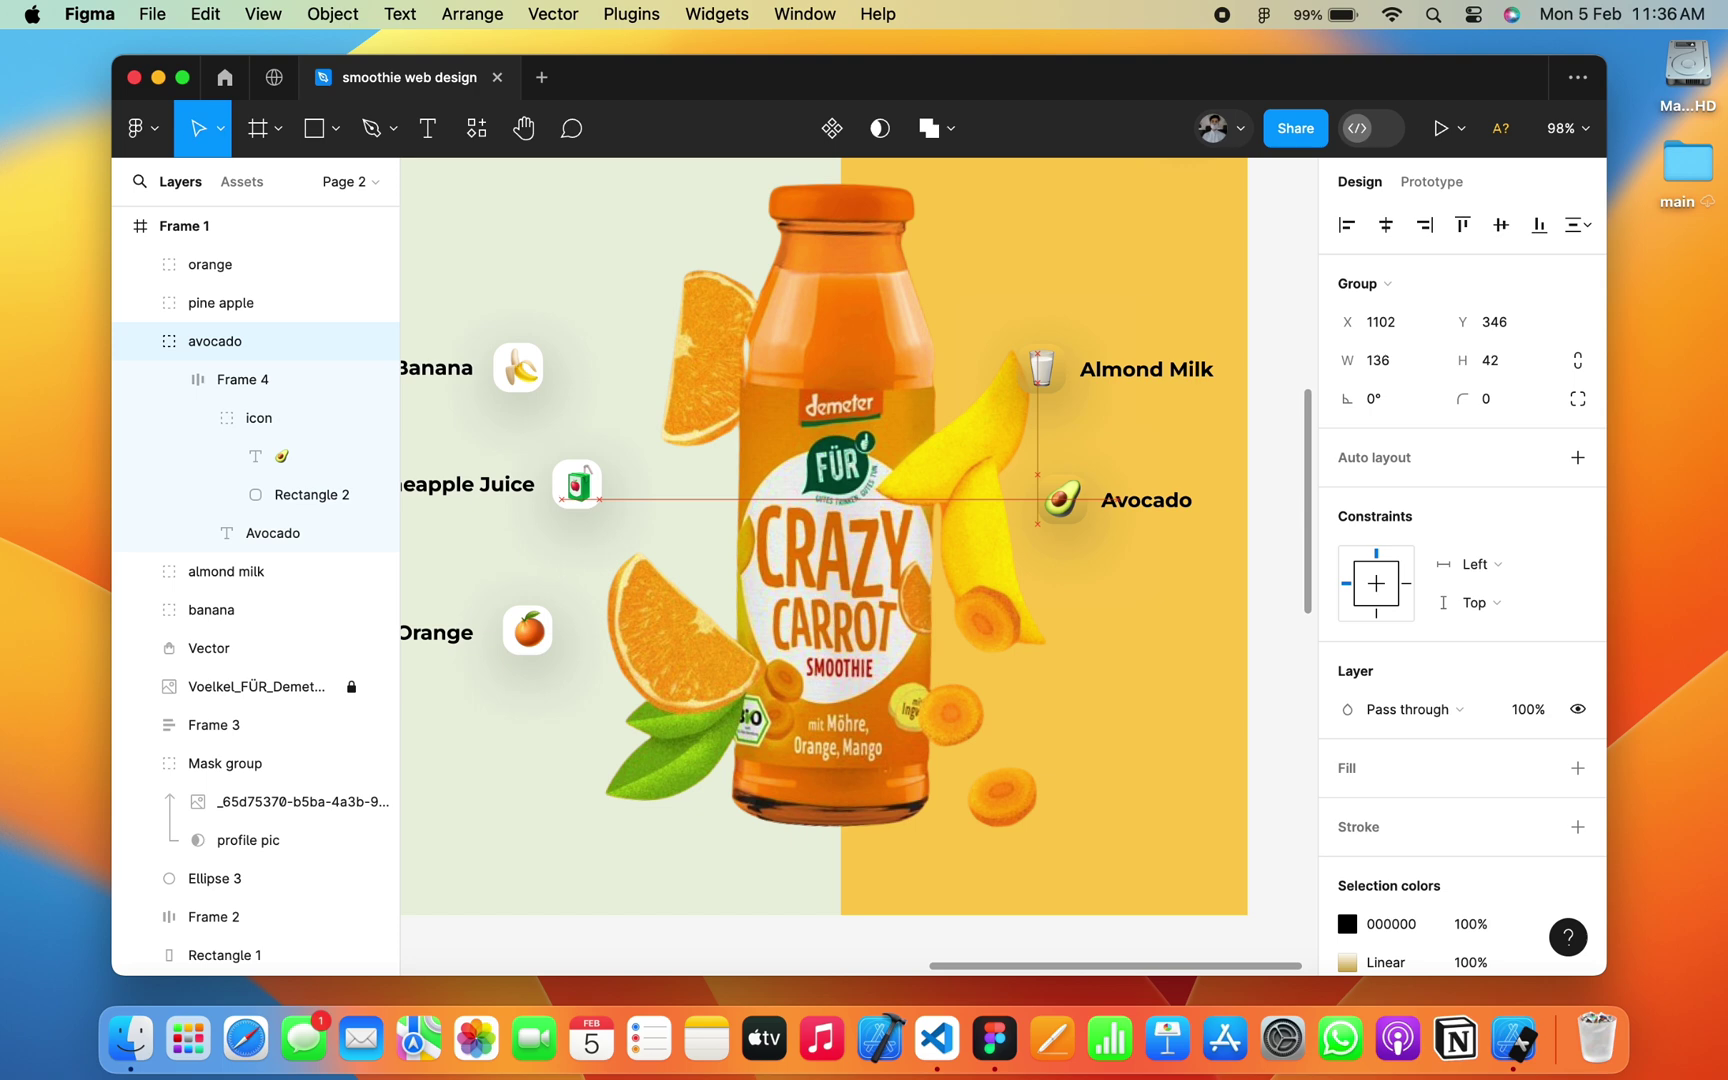
left_click_drag(1115, 500, 1114, 496)
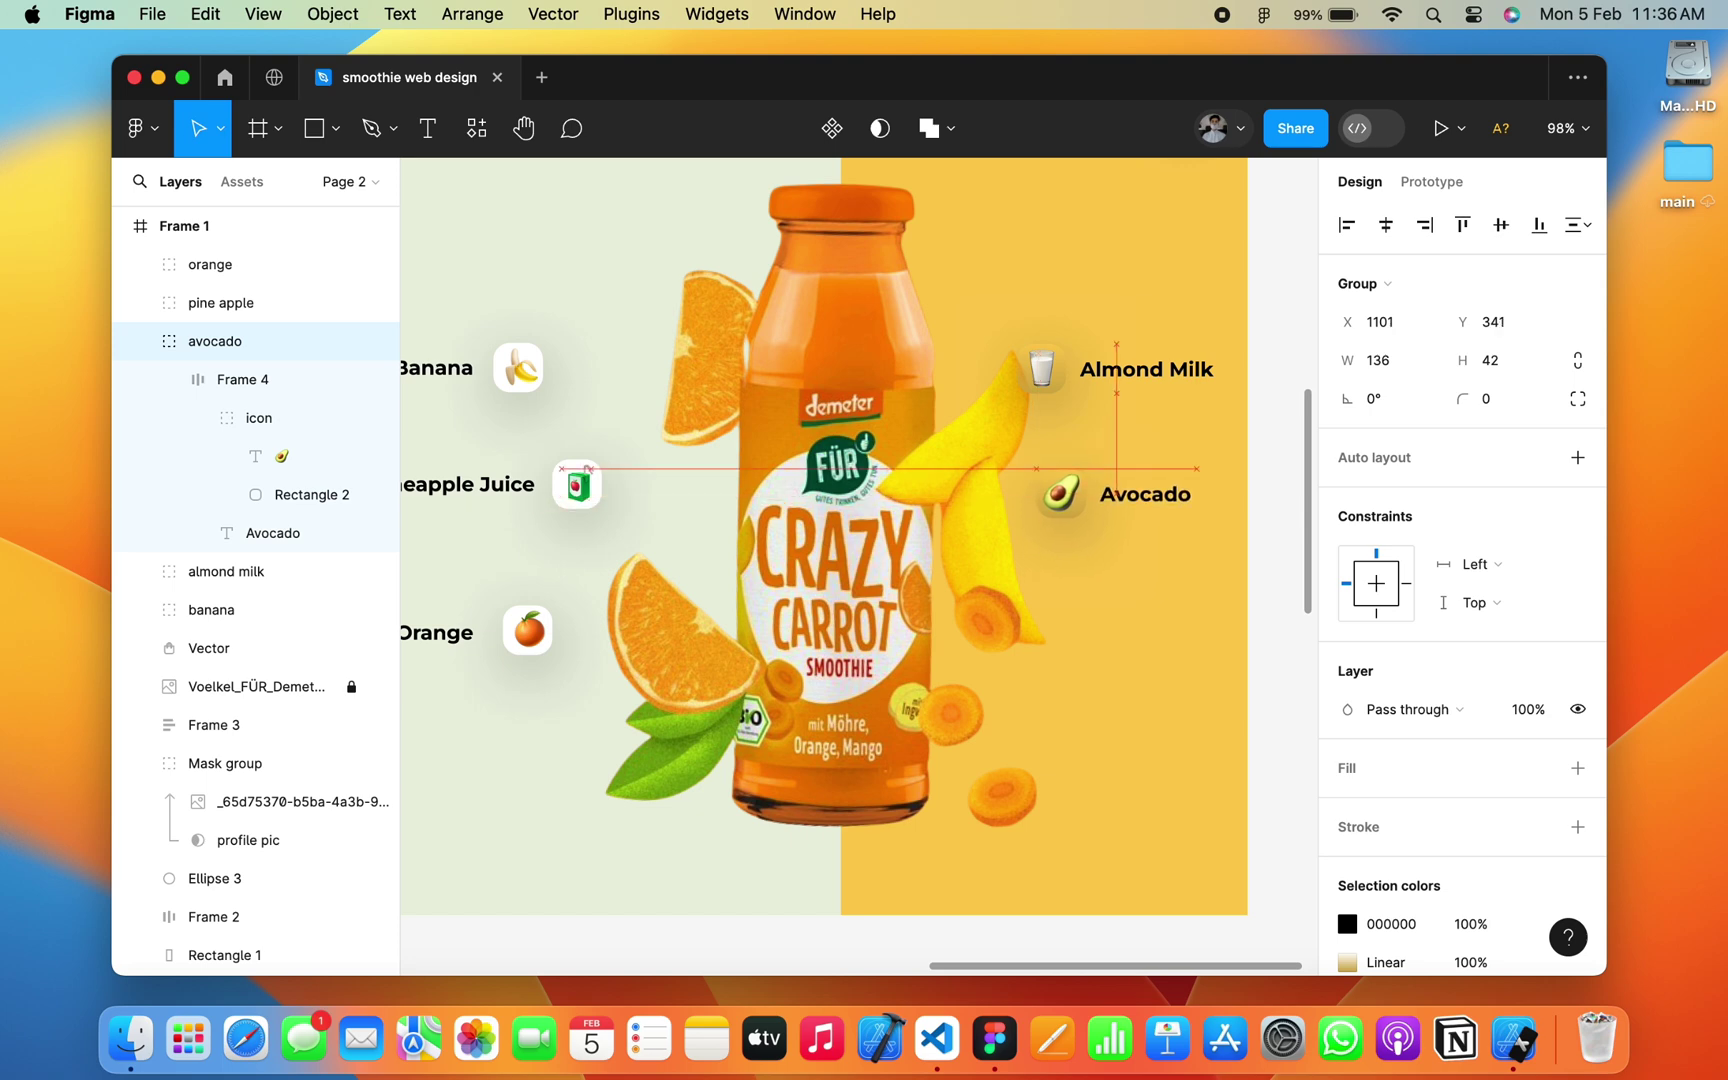
scroll(1080, 480, "right", 3)
scroll(1135, 505, "down", 3)
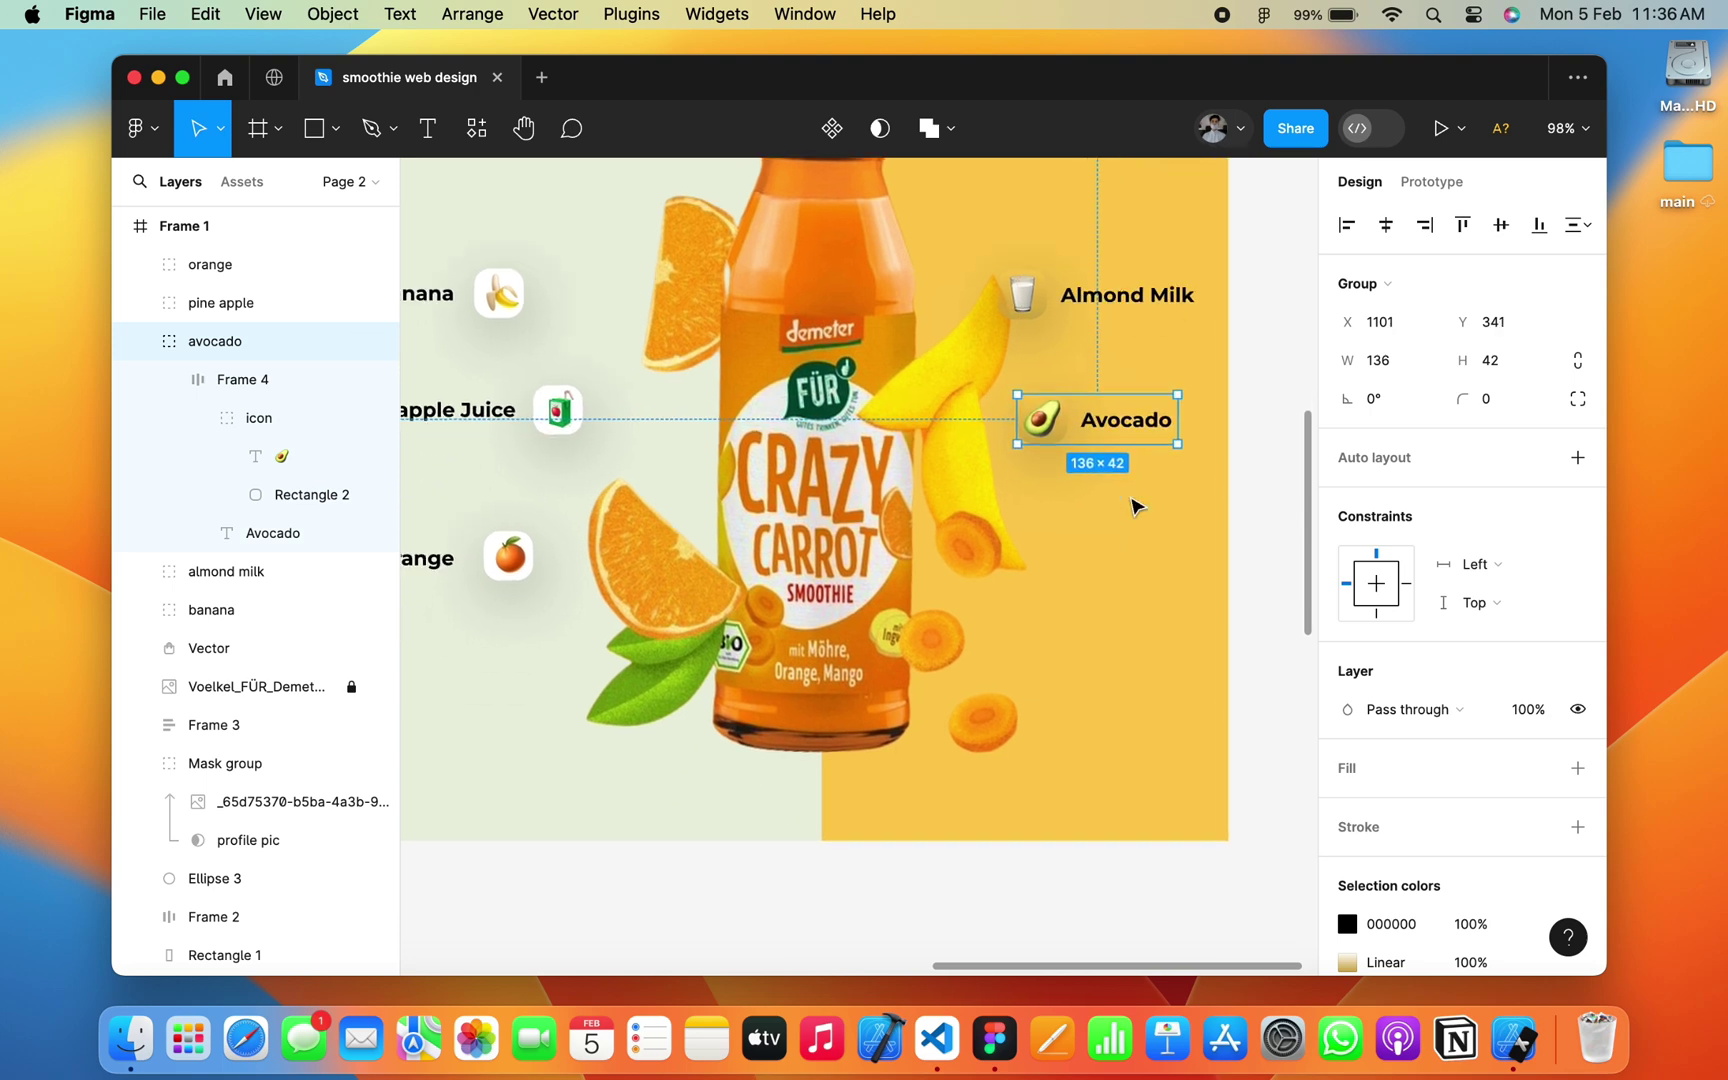
Step: Duplicate the Avocado item below itself and name the copy's layer mango
key("super+d")
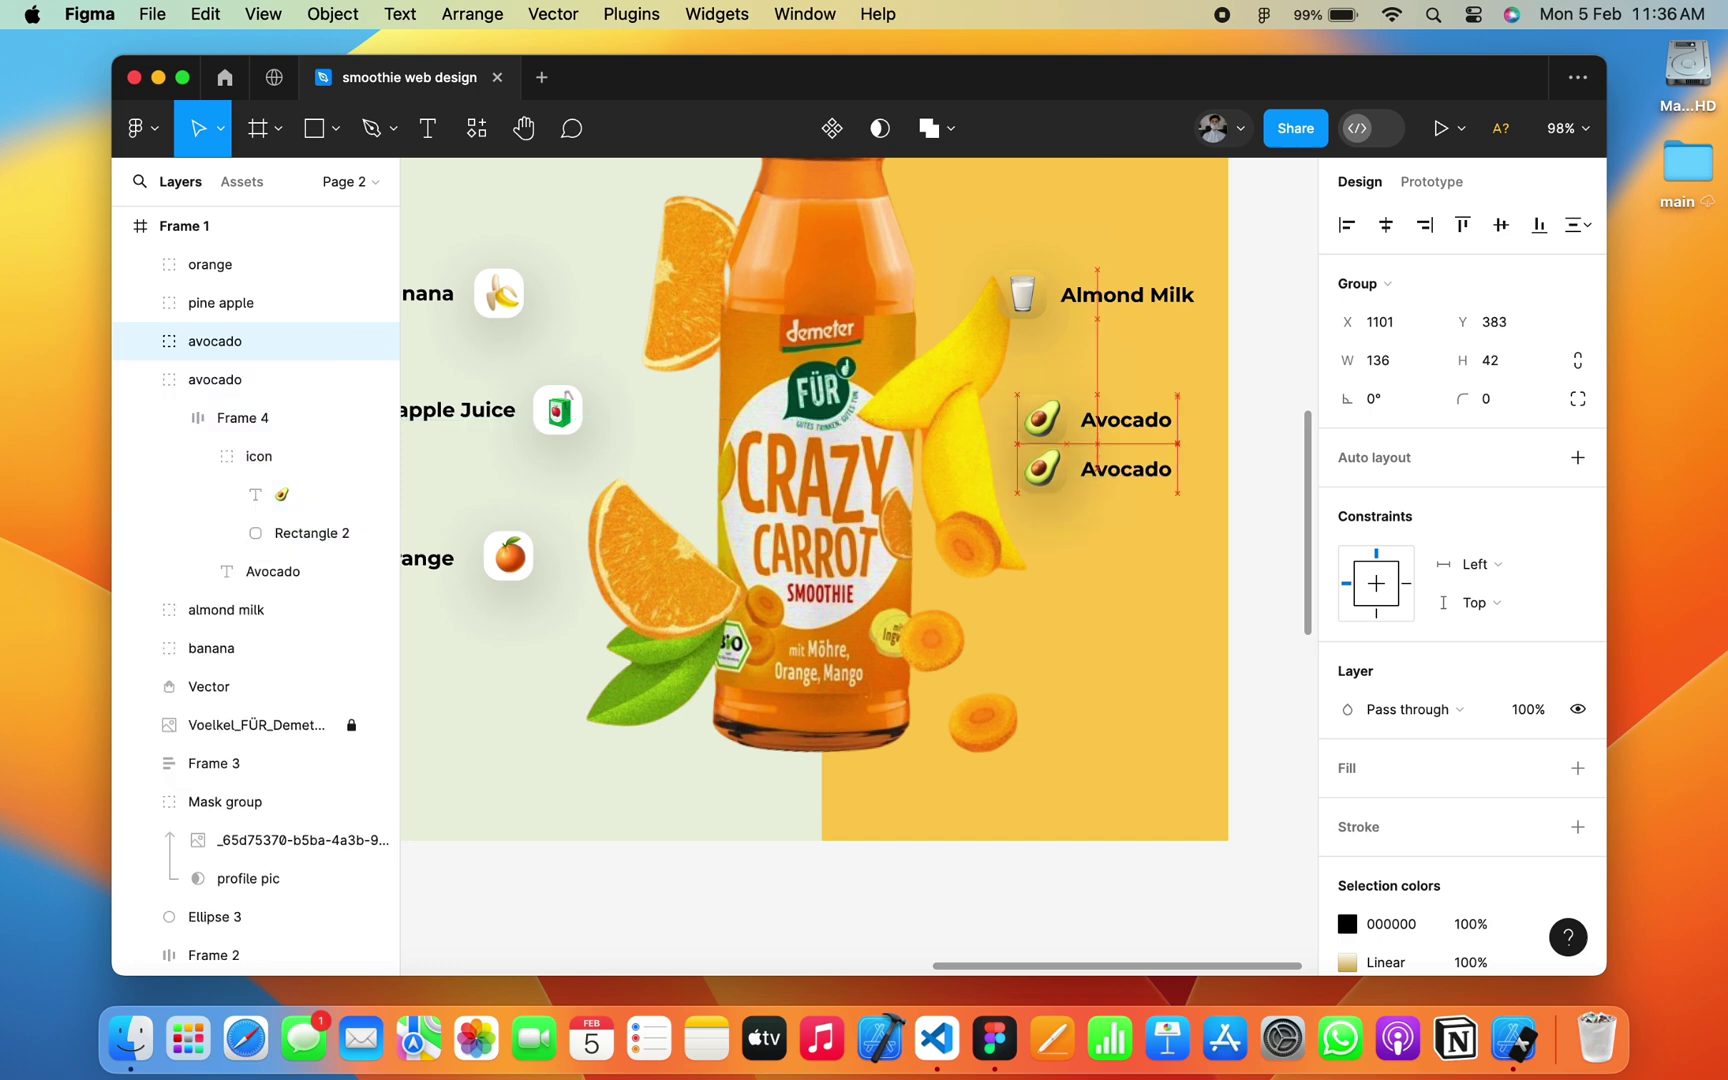
left_click_drag(1125, 420, 1133, 557)
scroll(1180, 580, "up", 5)
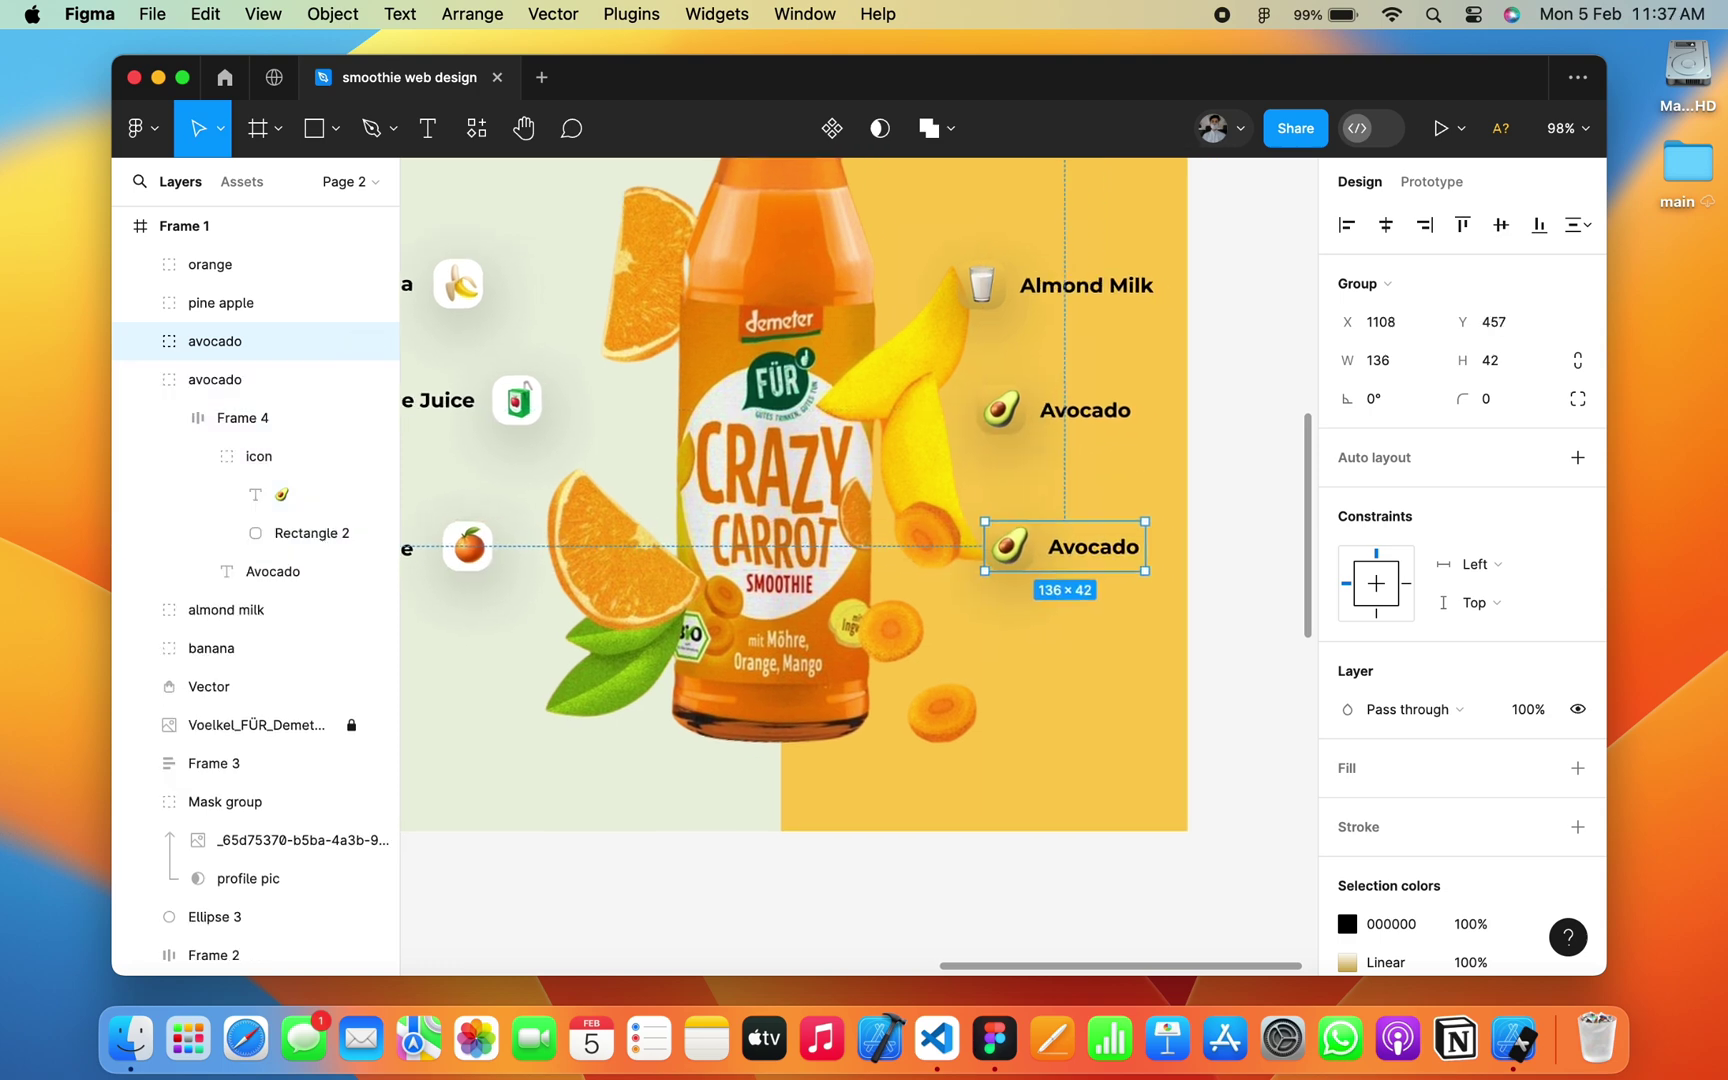
key("Return")
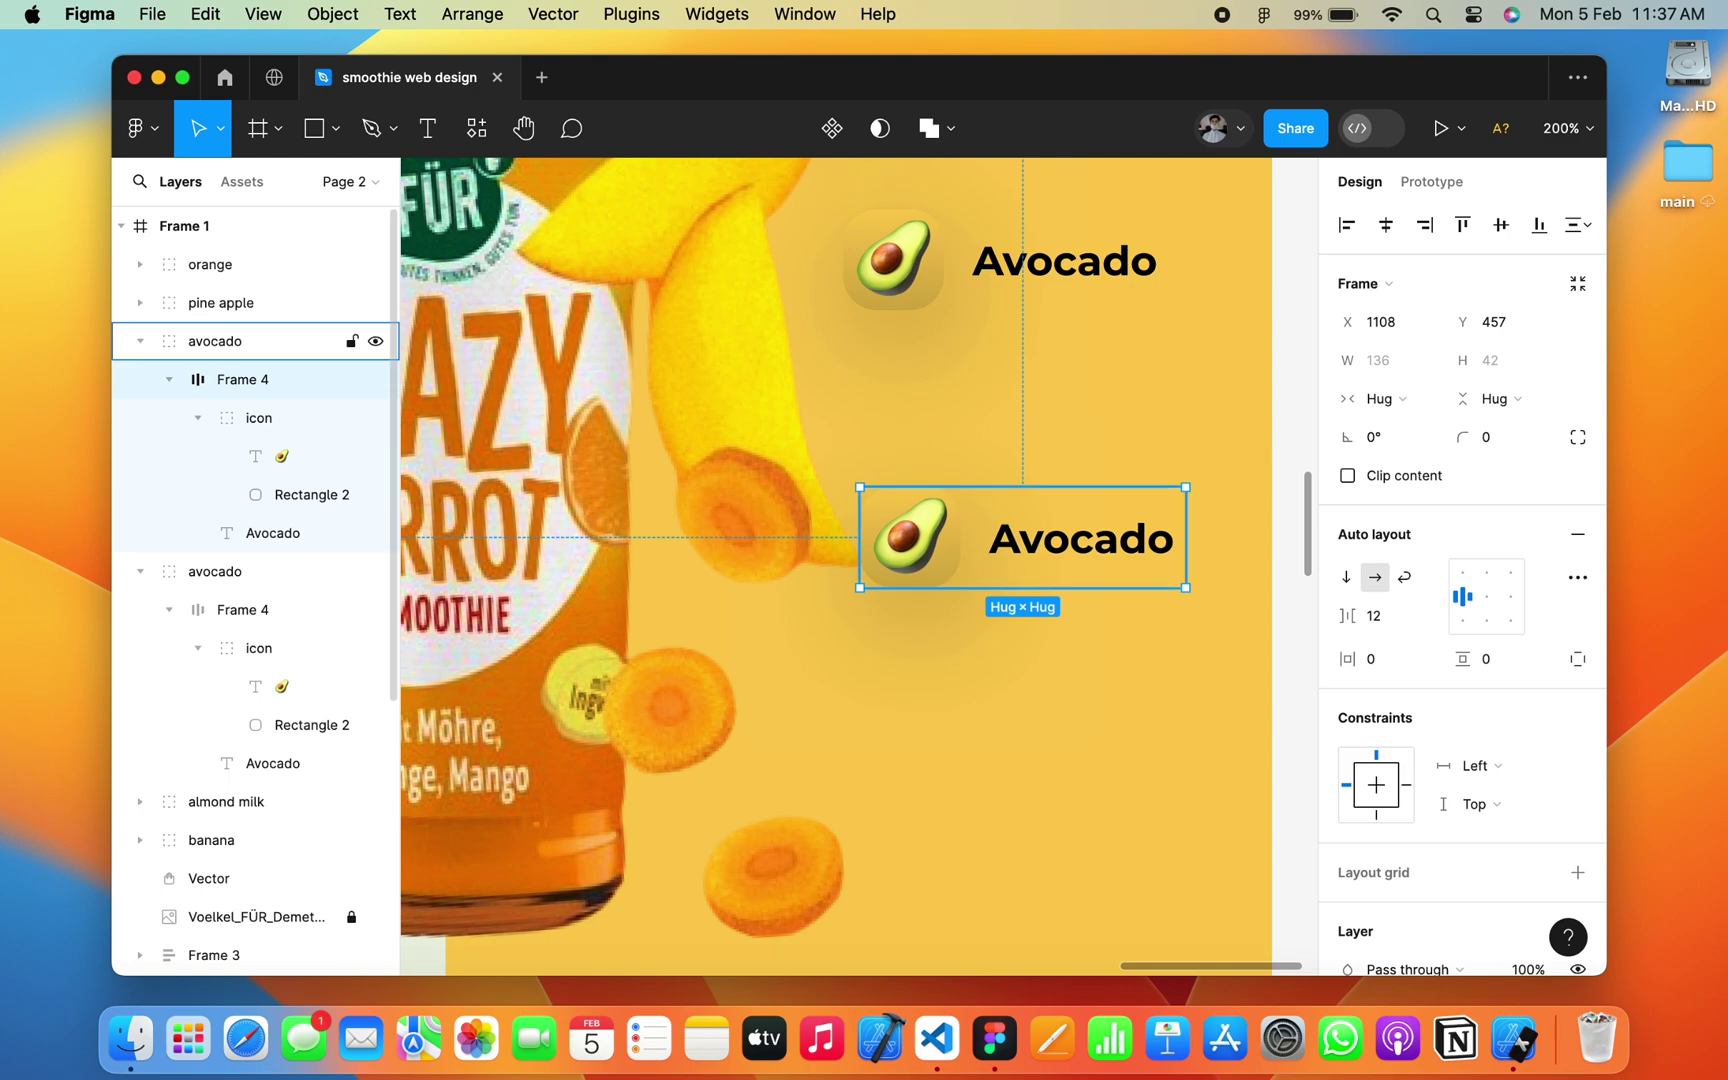
key("shift+Return")
key("super+r")
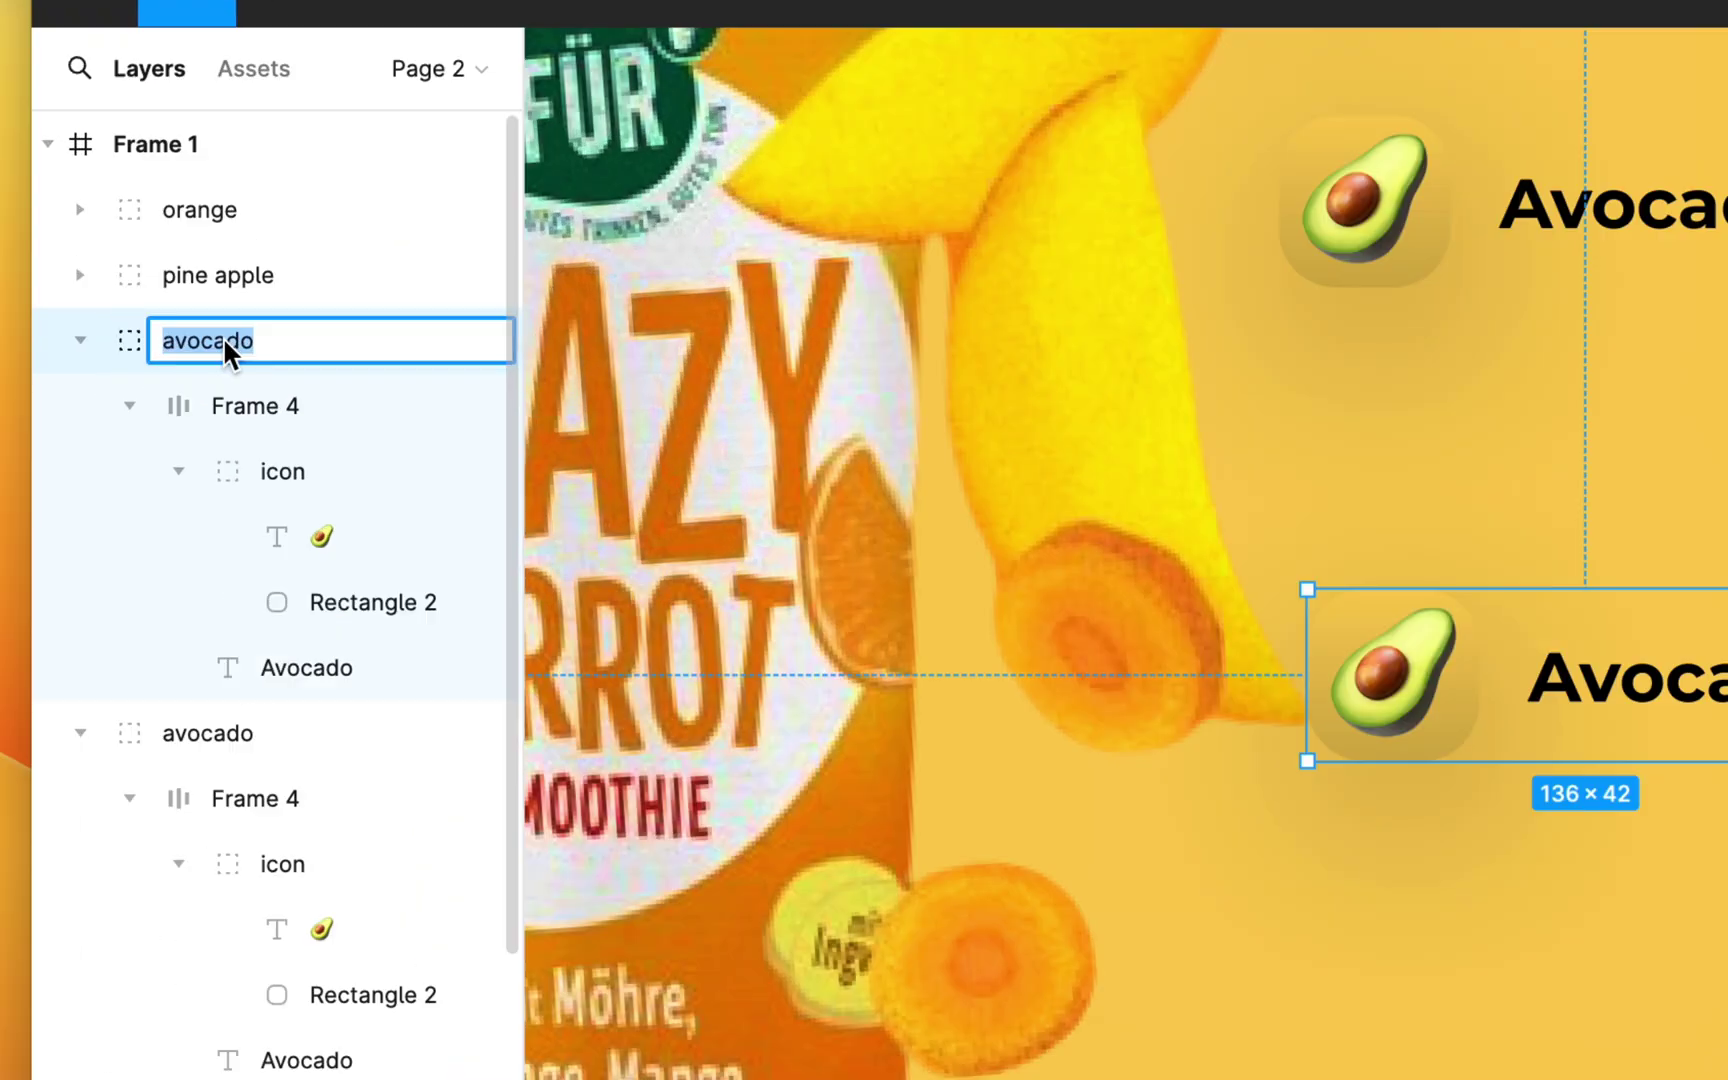
type("mango")
key("Return")
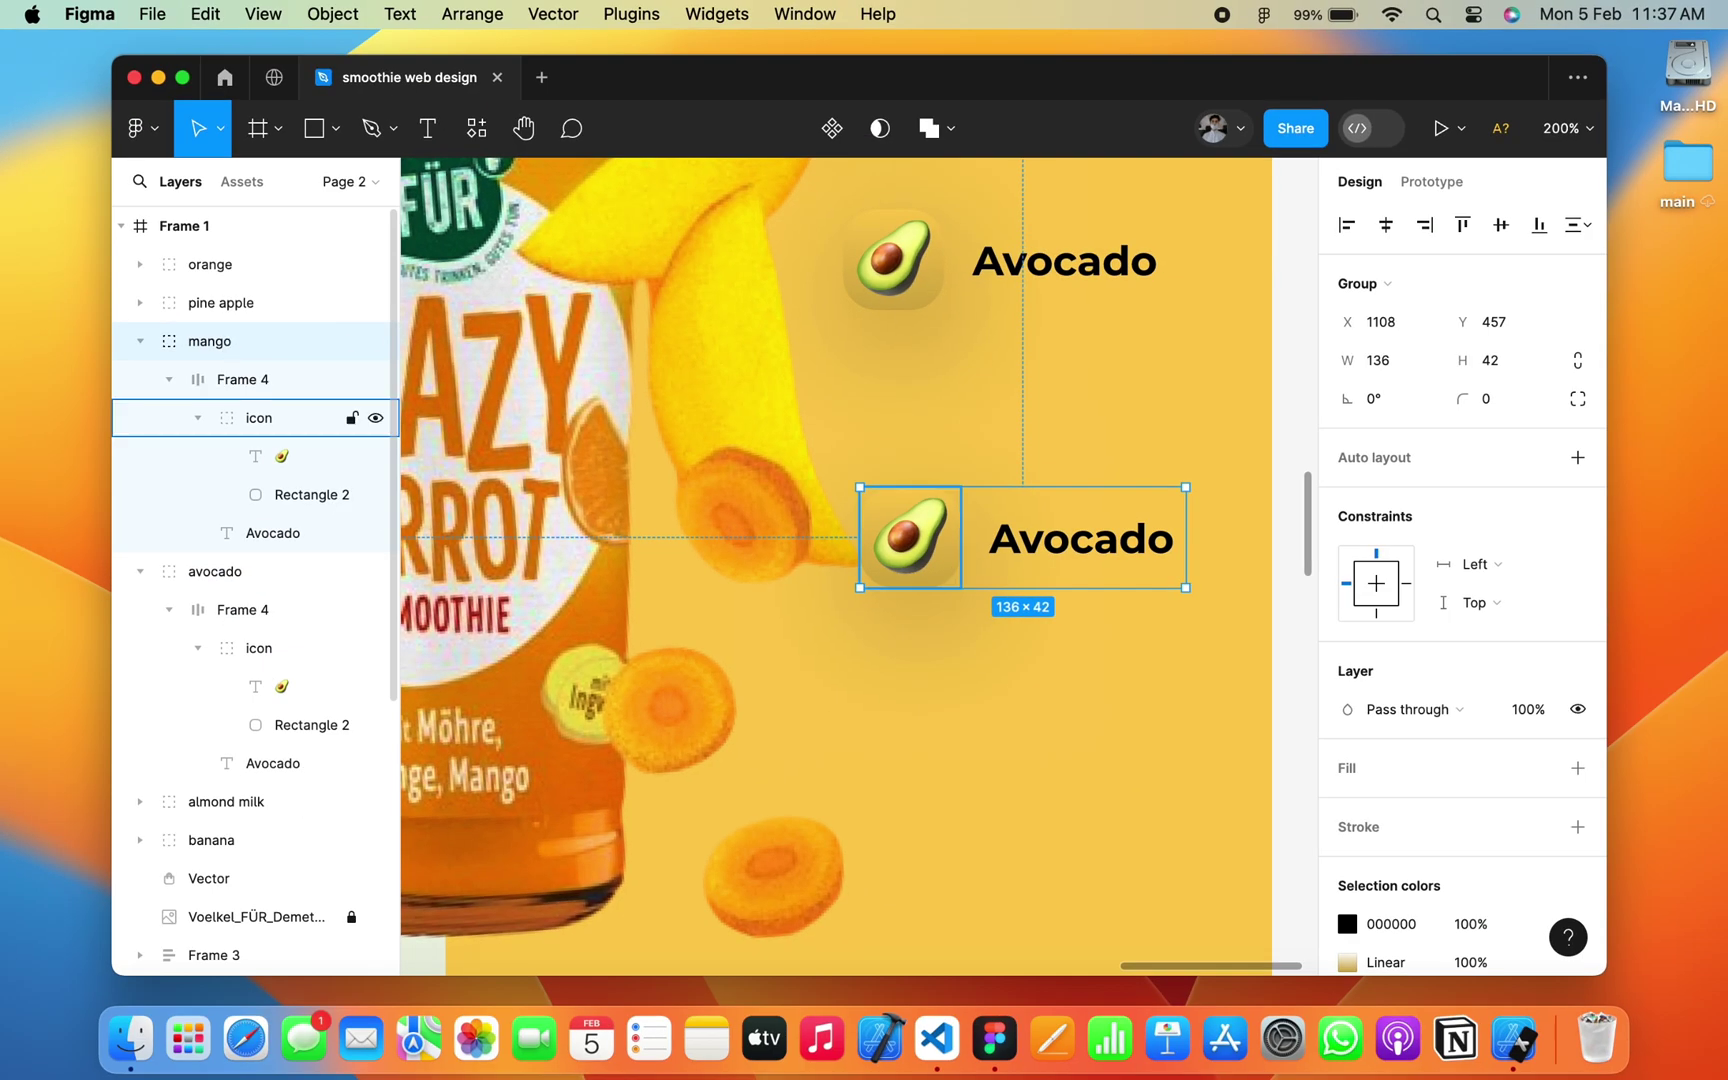
Step: Change the copy's label to Mango and swap its avocado emoji for a mango emoji
key("Return")
key("Return")
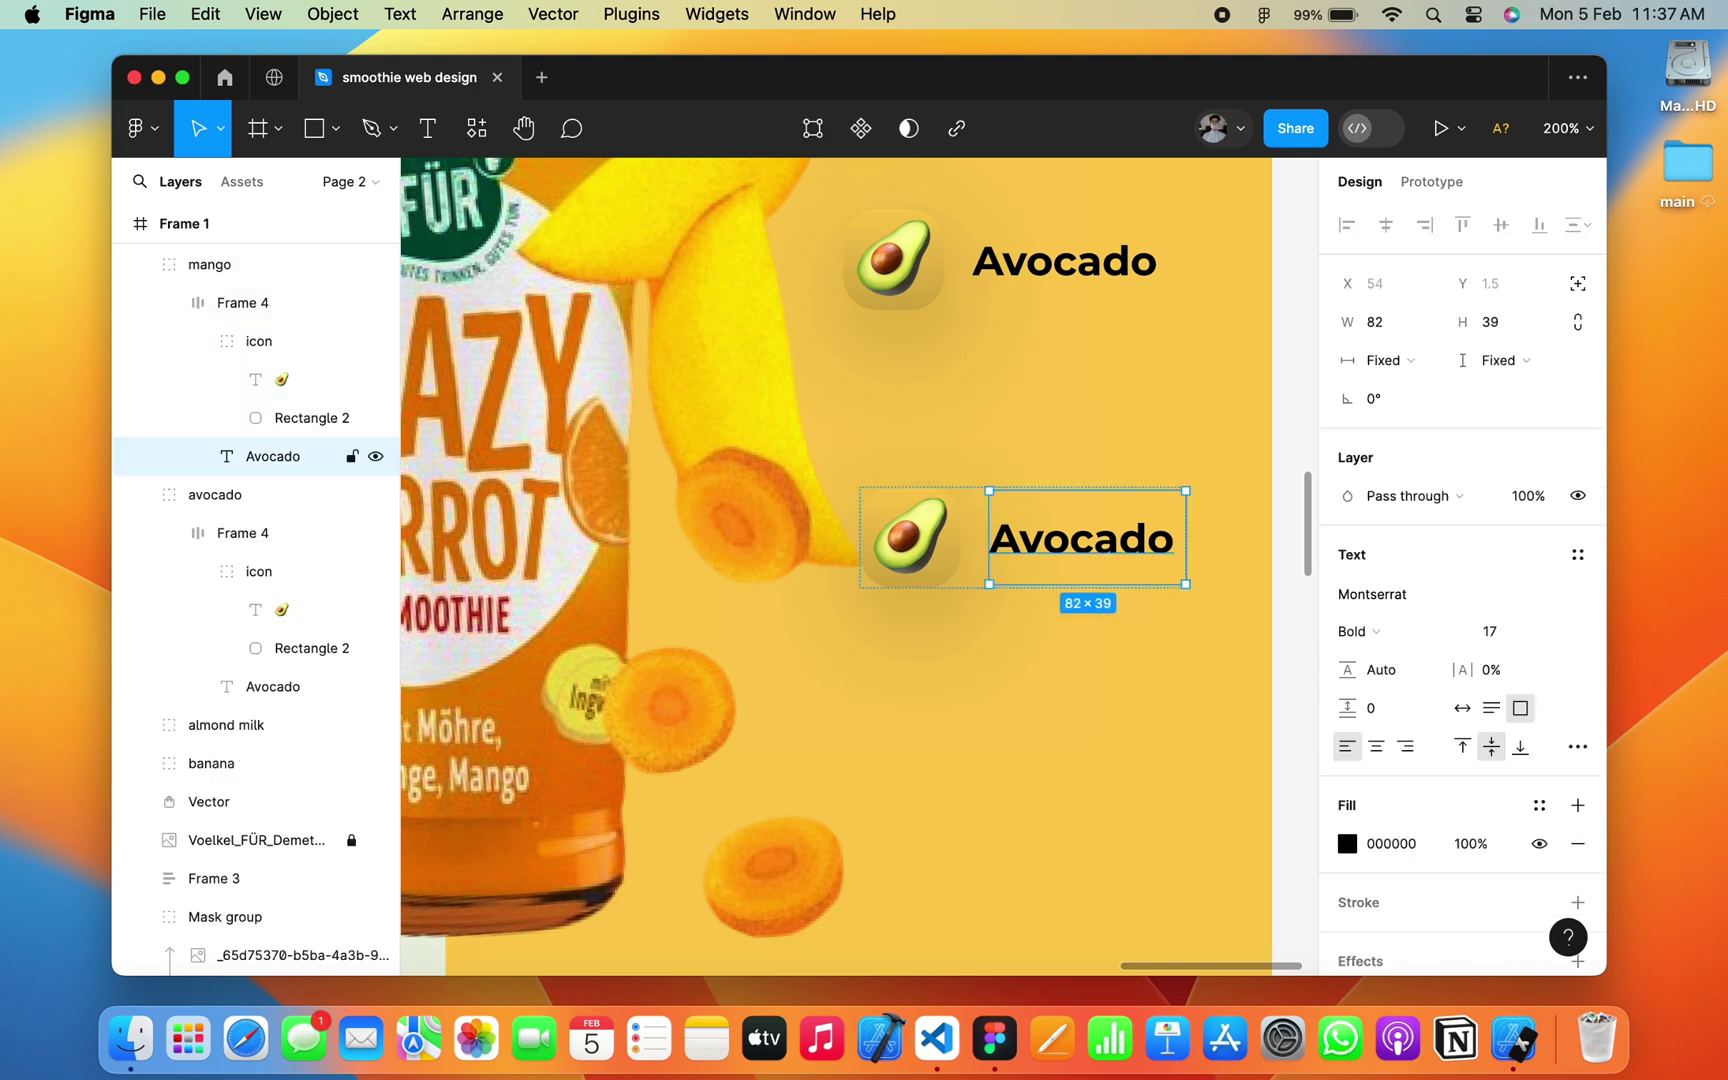
key("Return")
type("Mango")
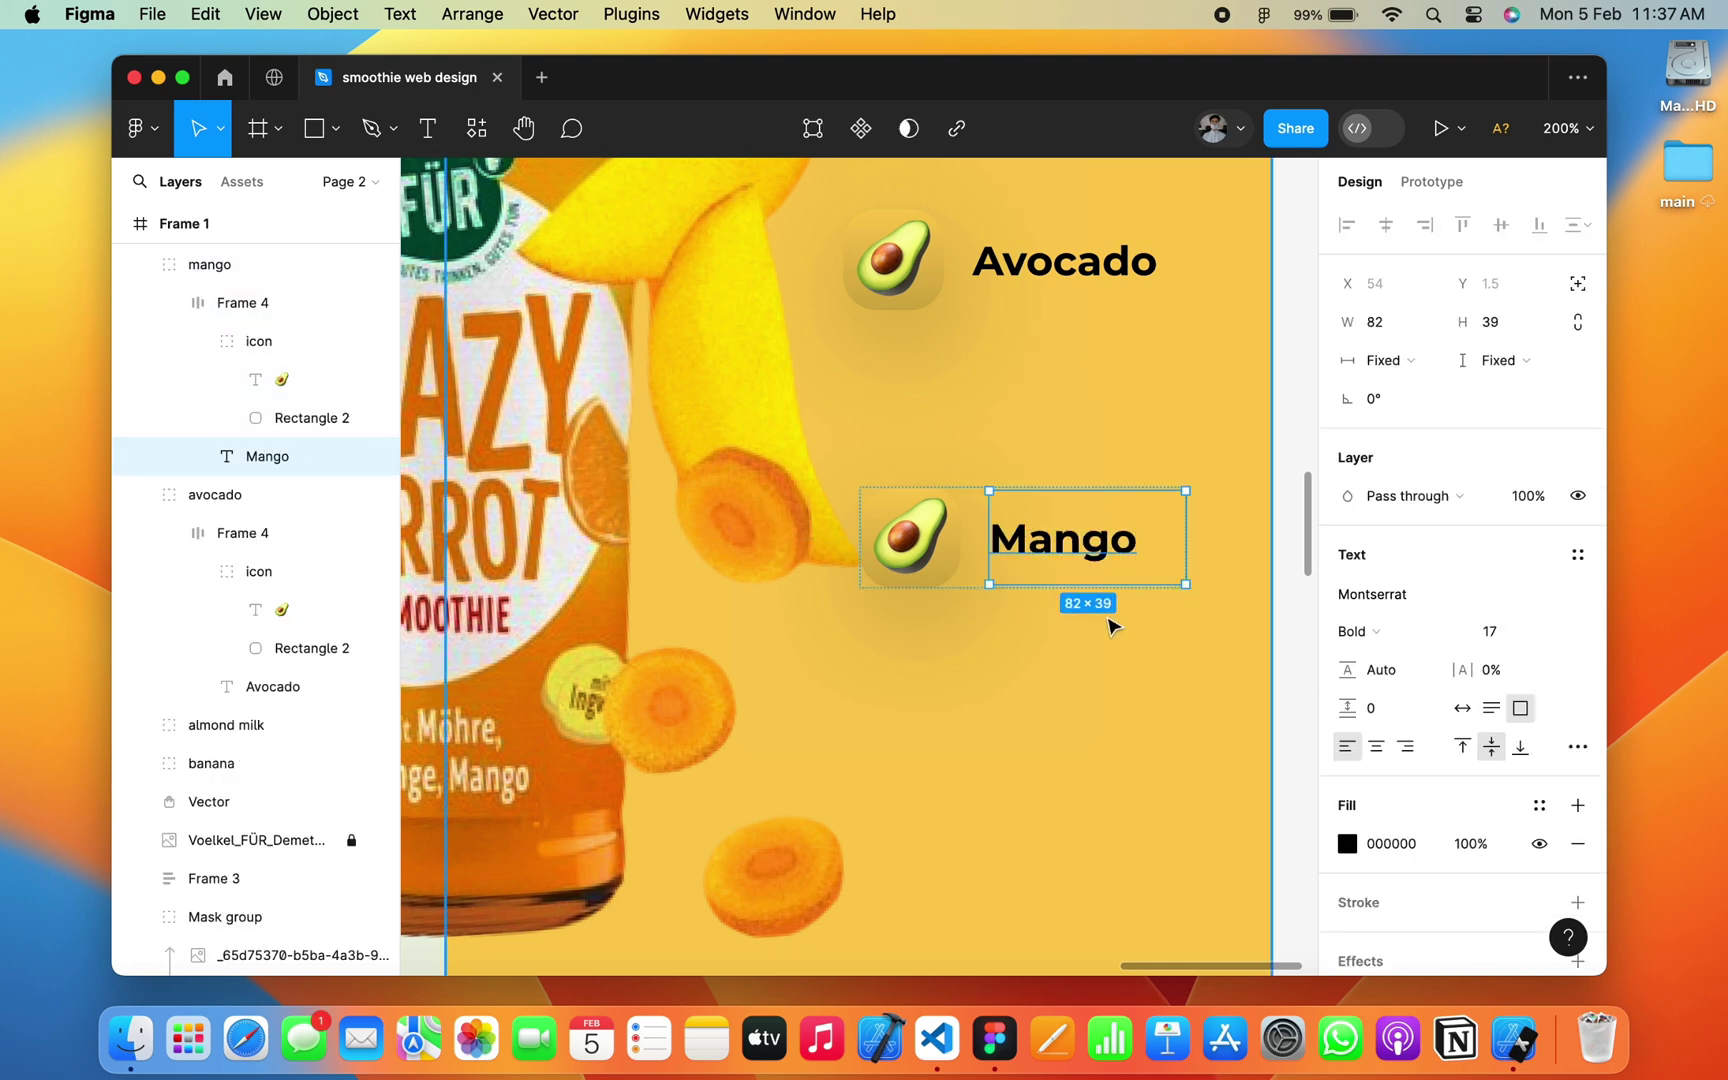
left_click(915, 540)
double_click(928, 538)
key("Return")
key("BackSpace")
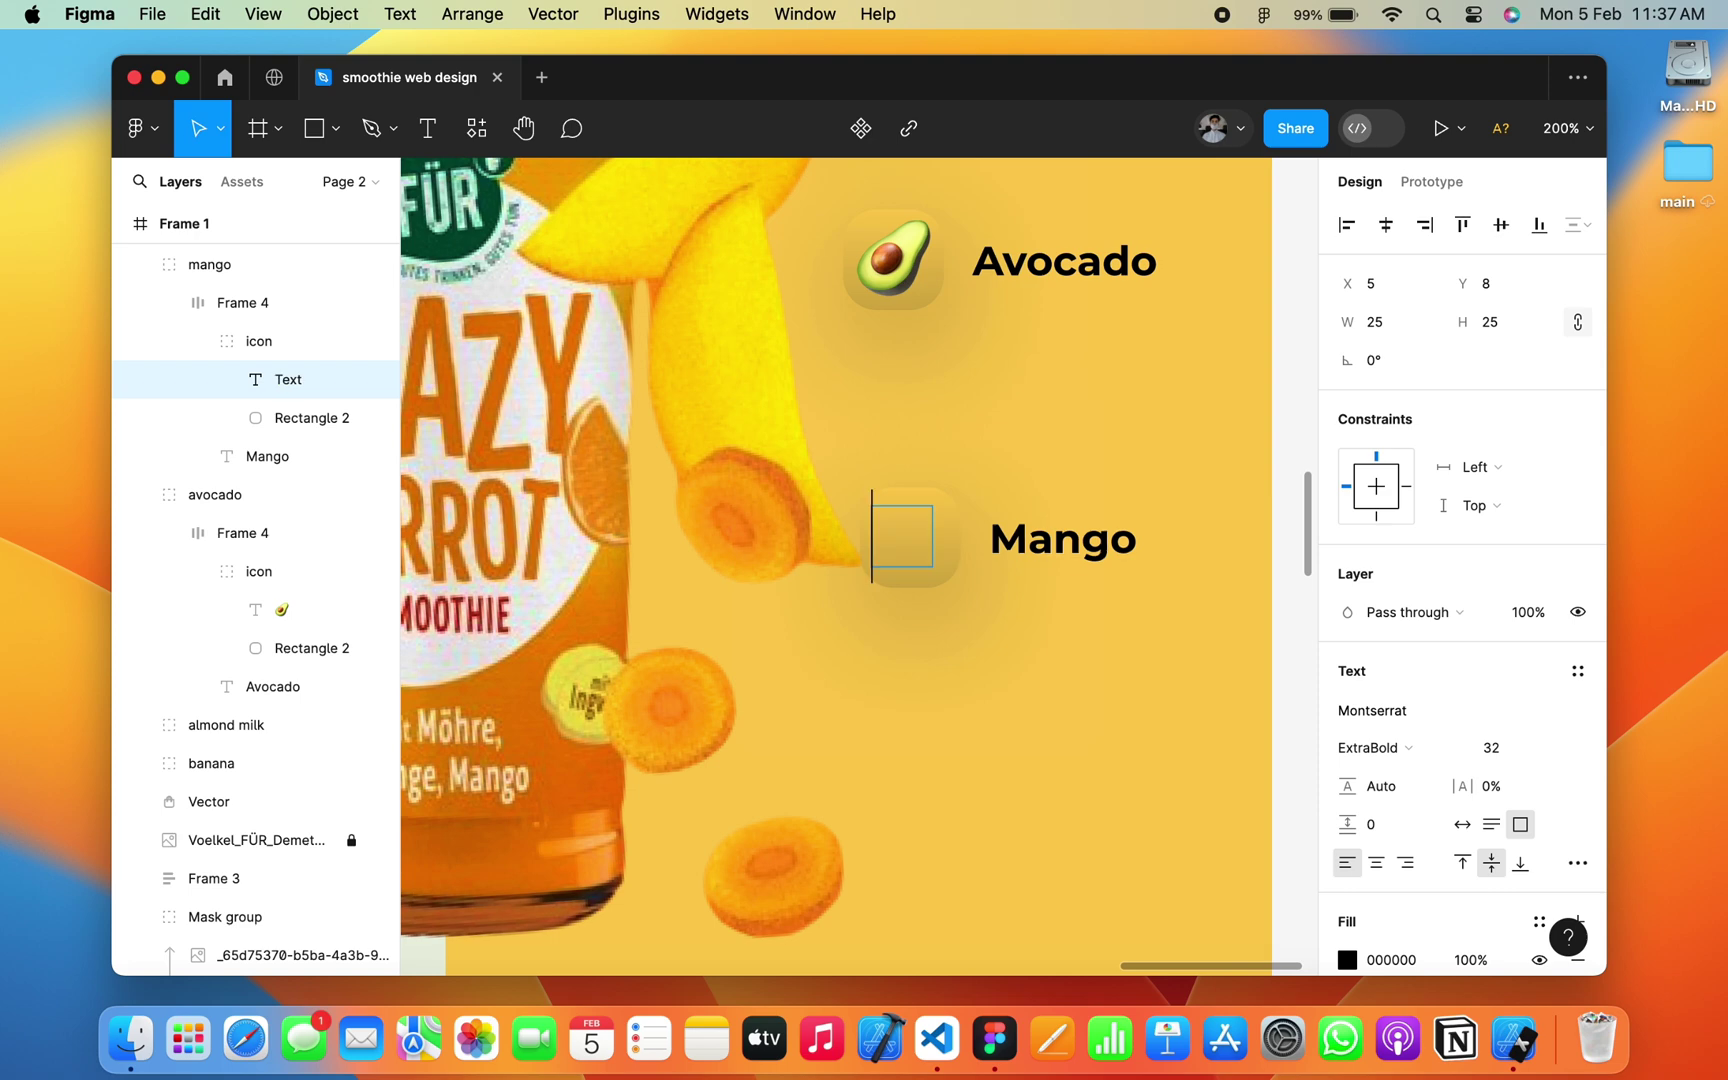
key("ctrl+super+space")
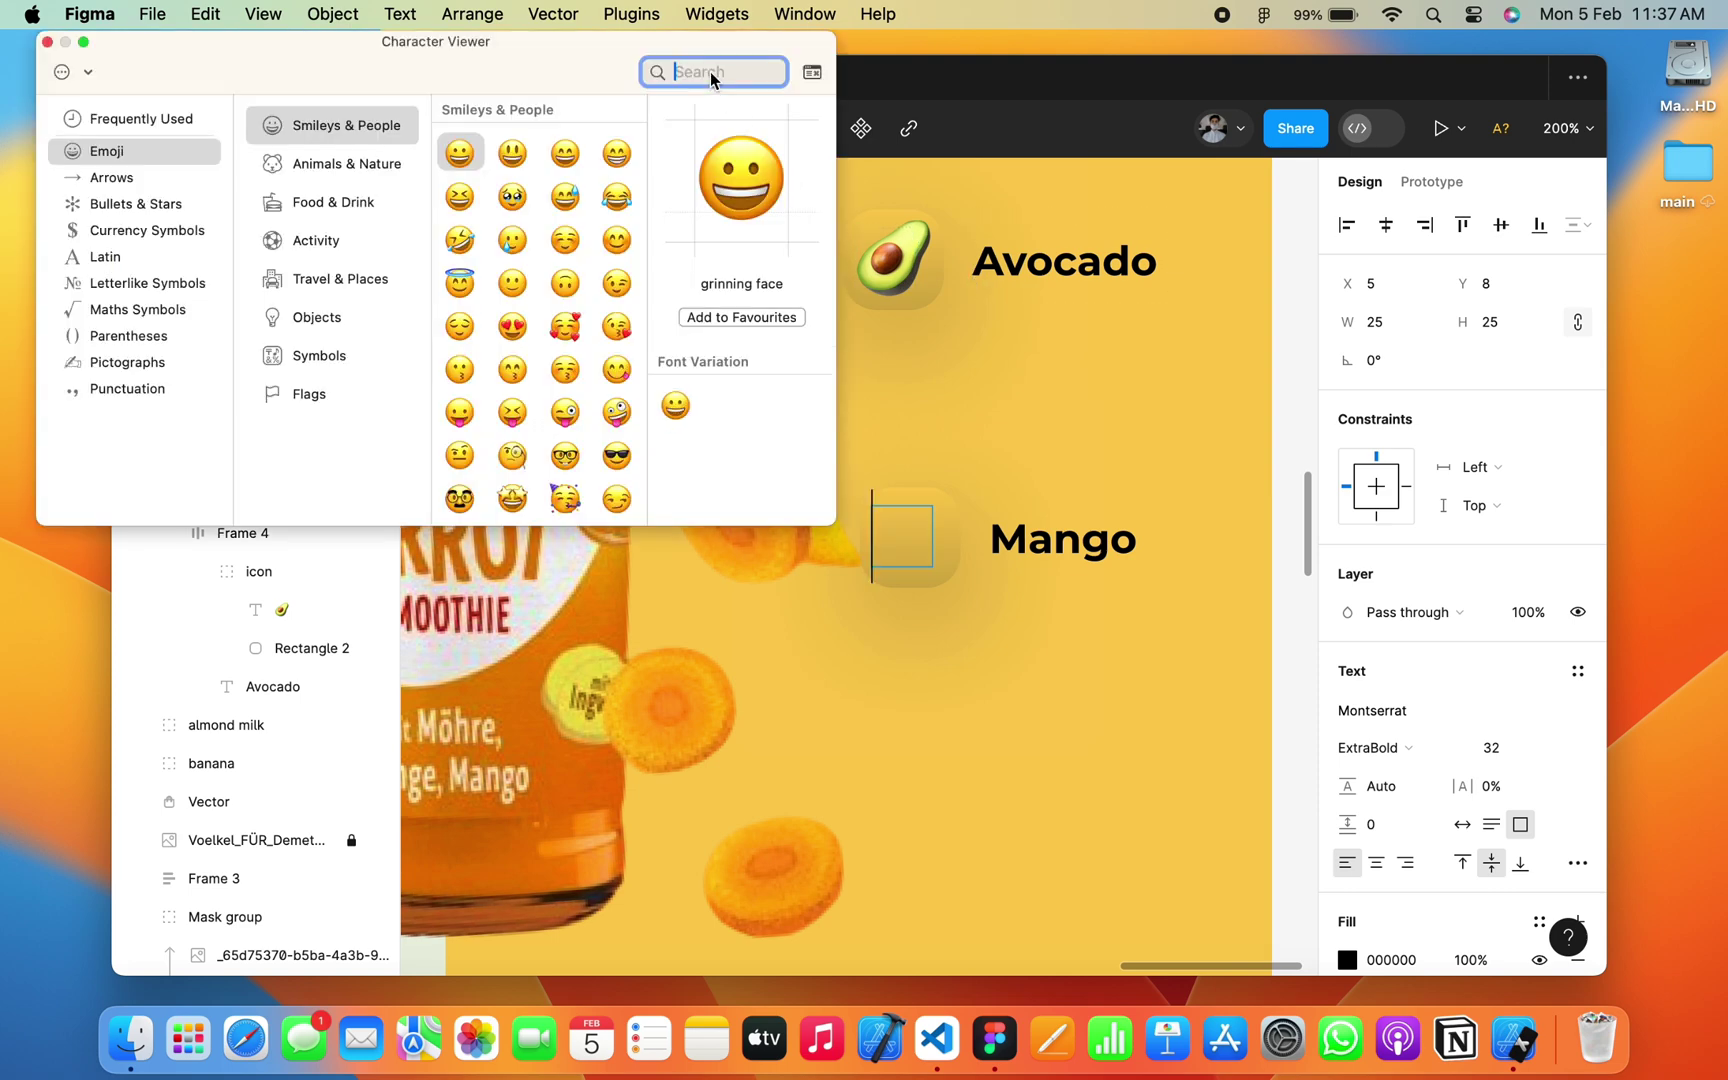
type("mango")
double_click(262, 240)
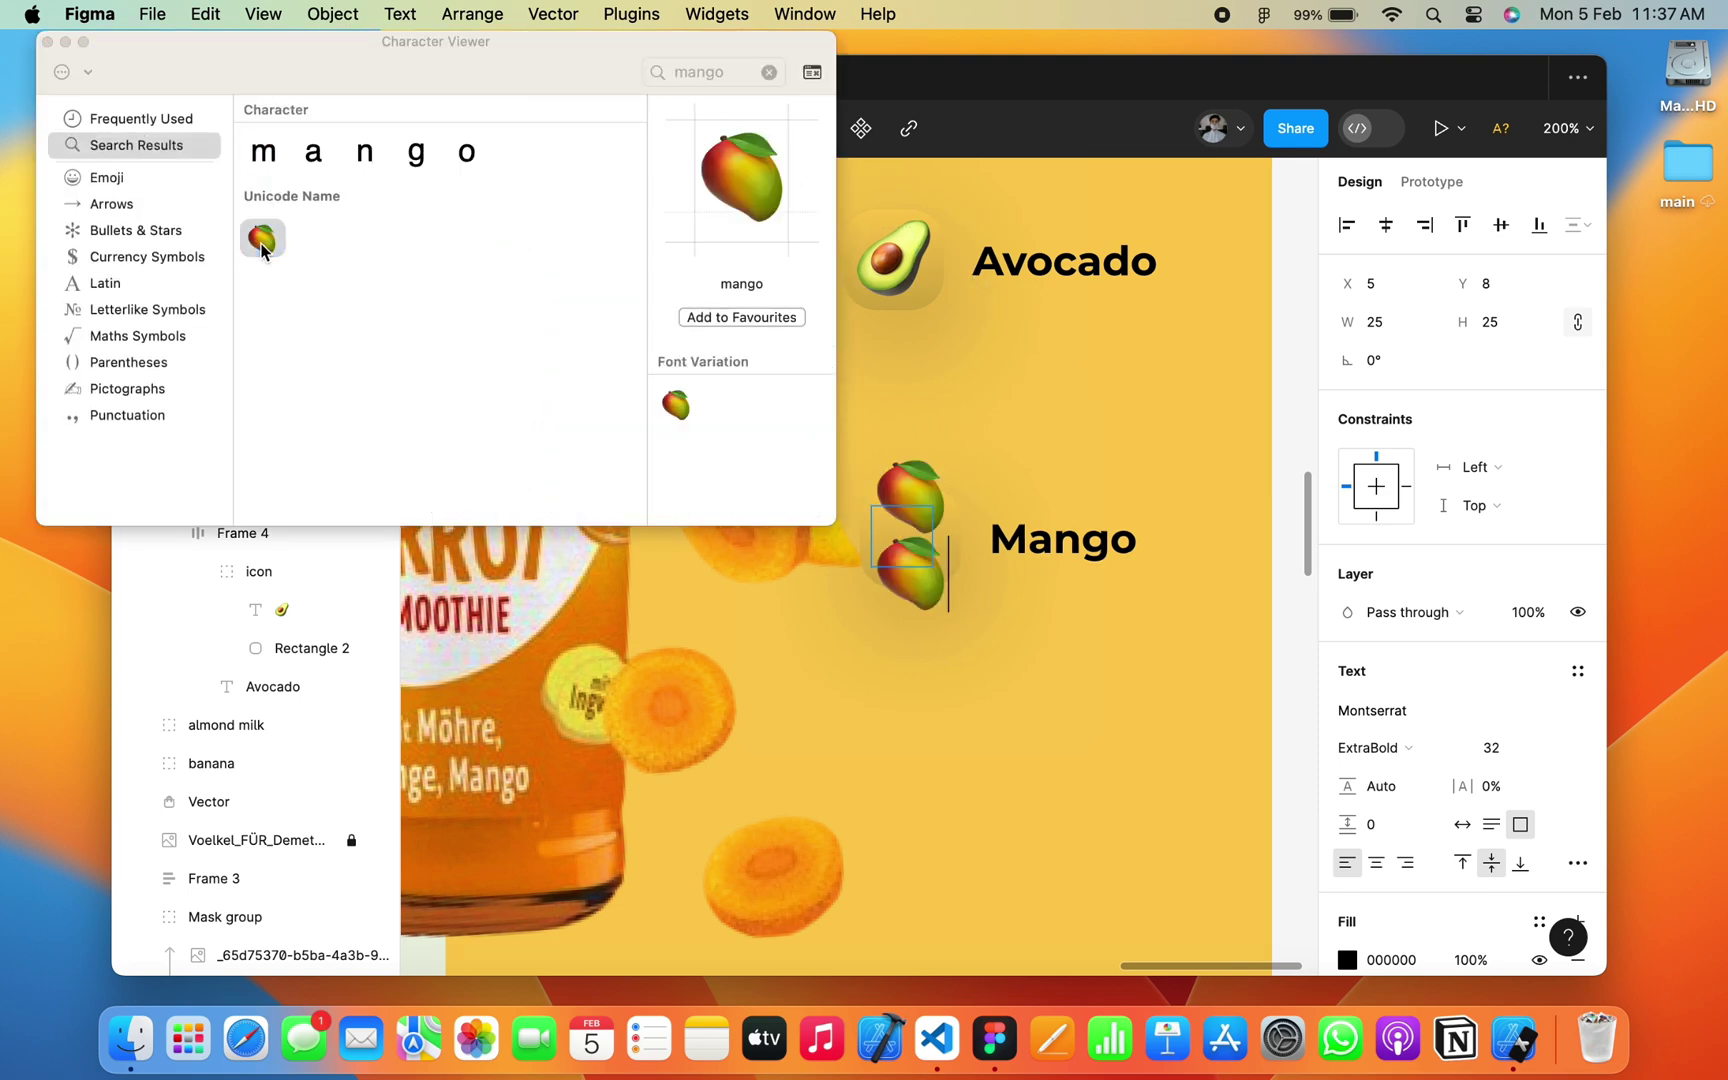
left_click(46, 41)
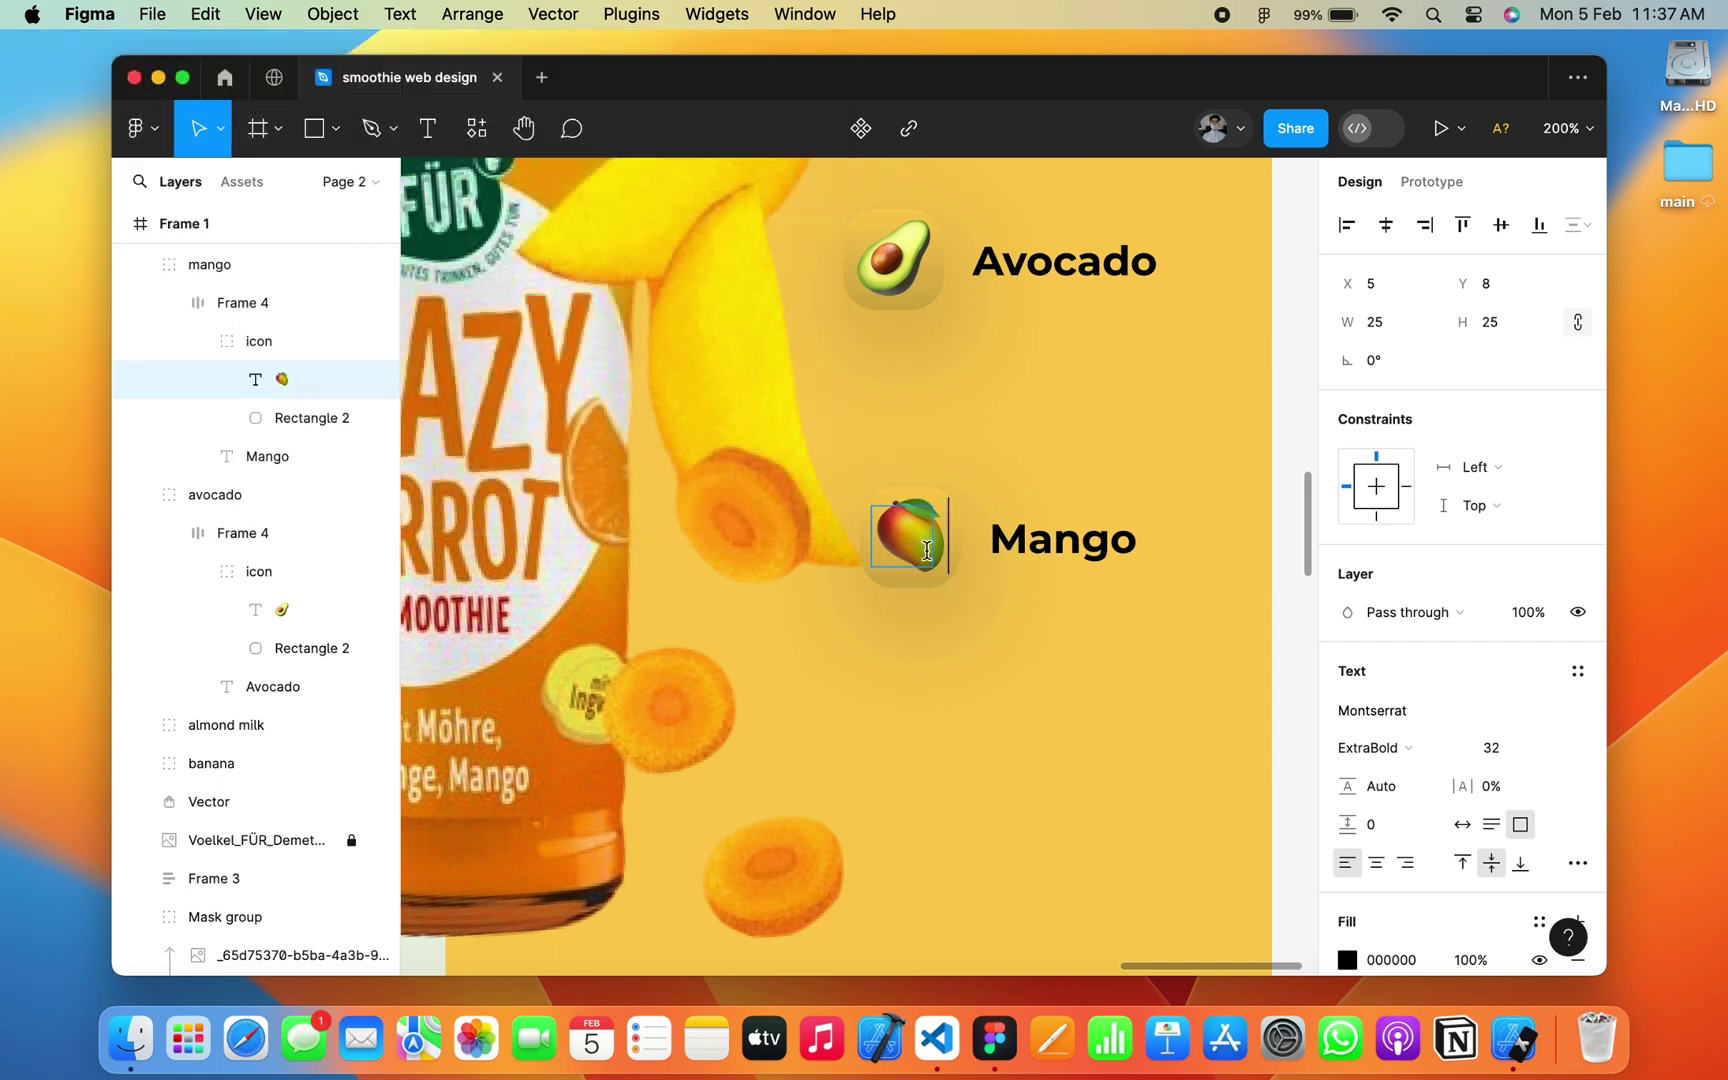
key("Escape")
Step: Clear the selection and collapse the mango, avocado and banana layer groups
scroll(955, 634, "down", 5)
left_click(945, 645)
scroll(965, 650, "down", 2)
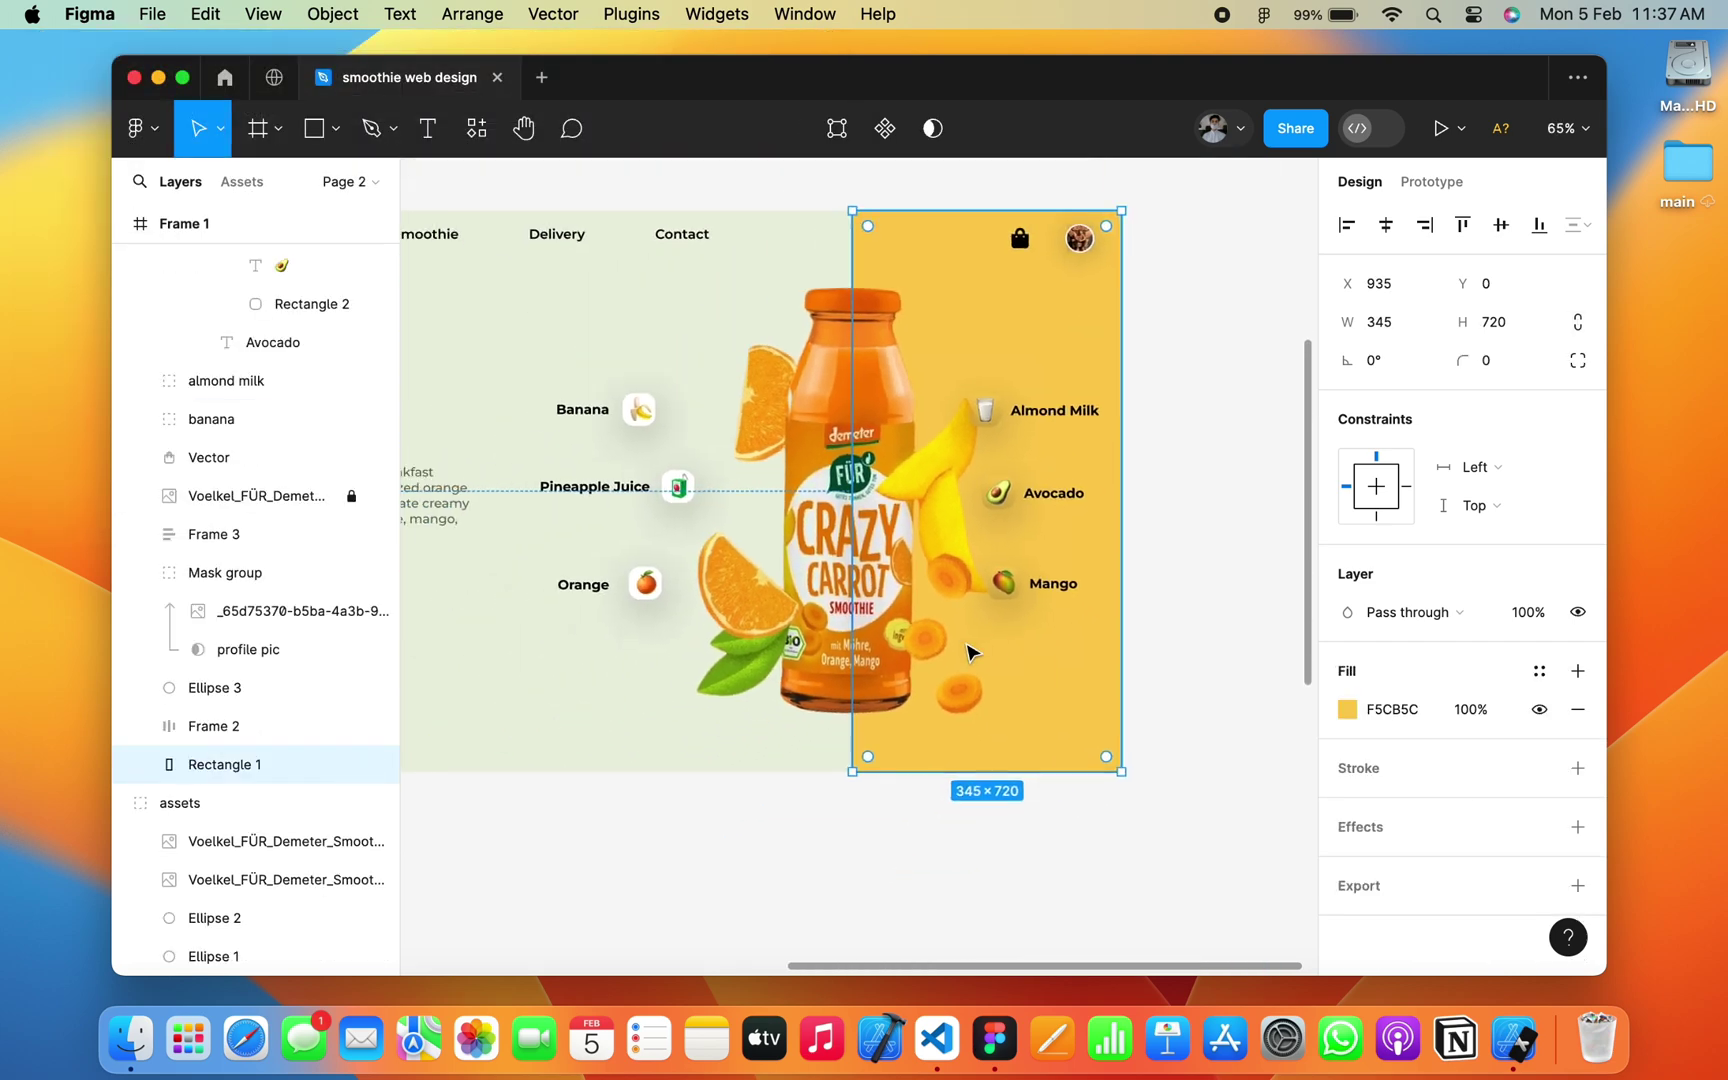
scroll(968, 652, "left", 3)
left_click(840, 714)
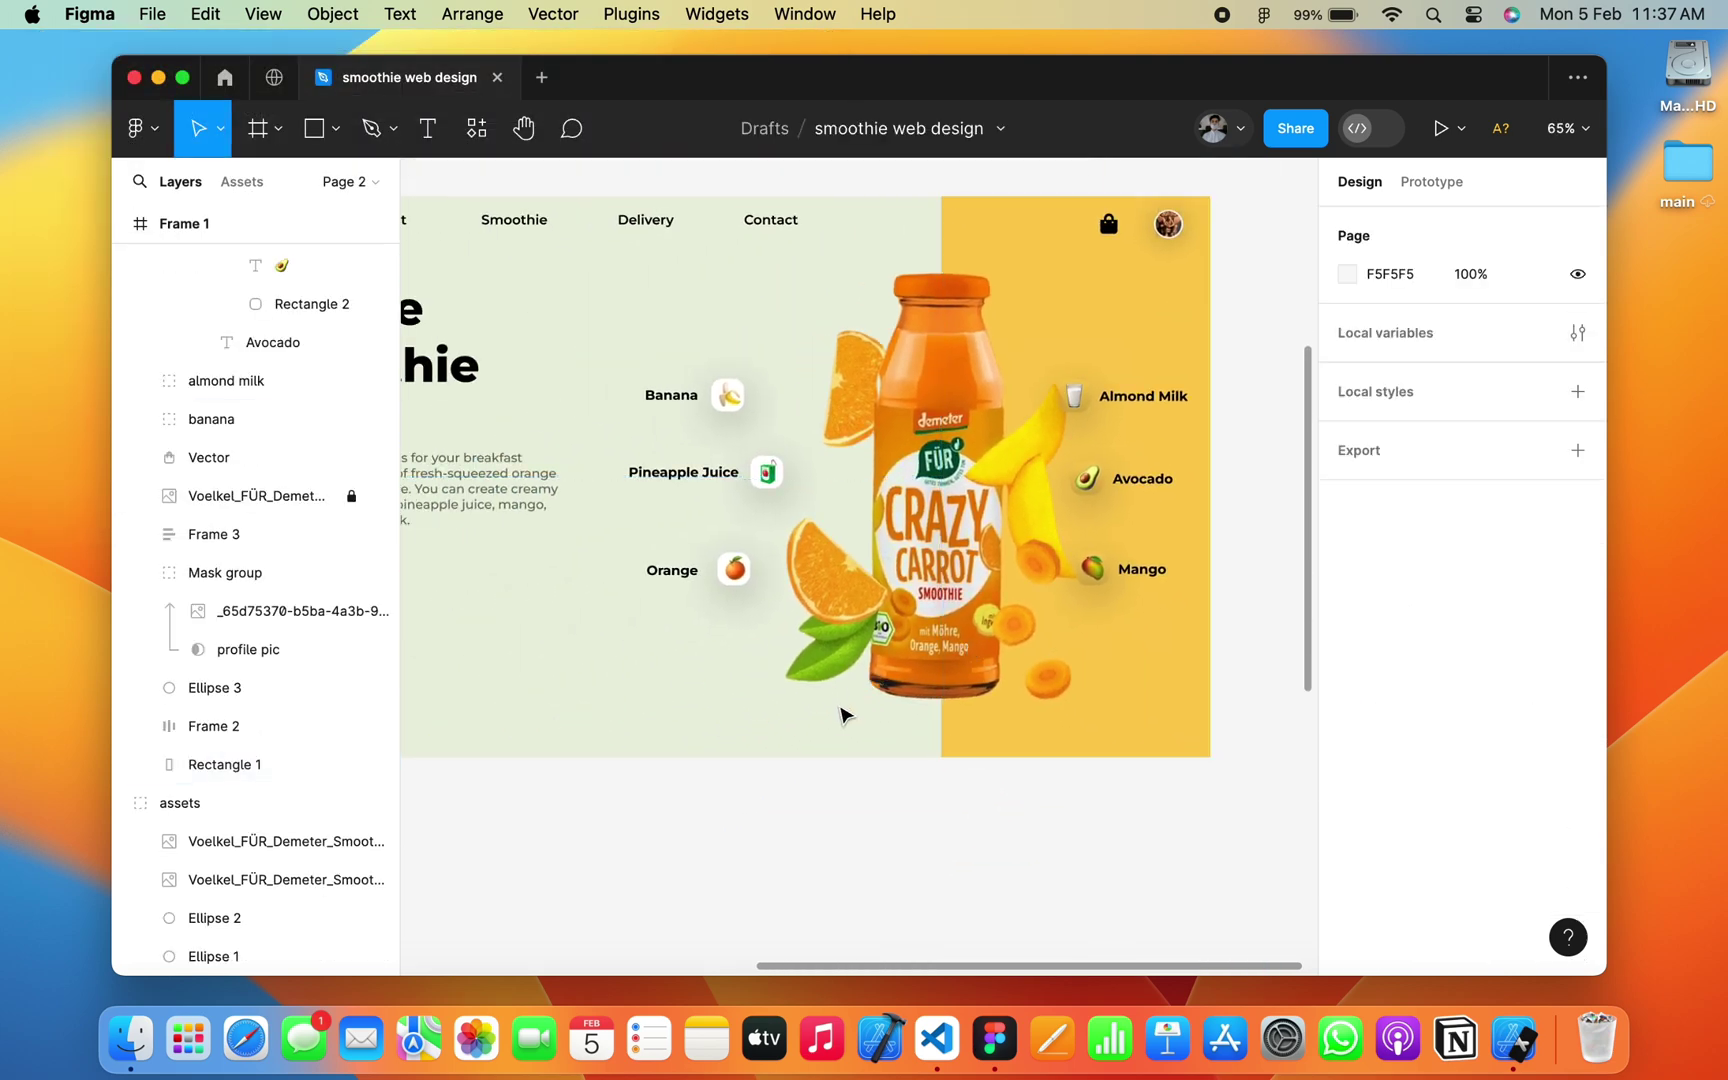
scroll(200, 470, "up", 5)
left_click(141, 345)
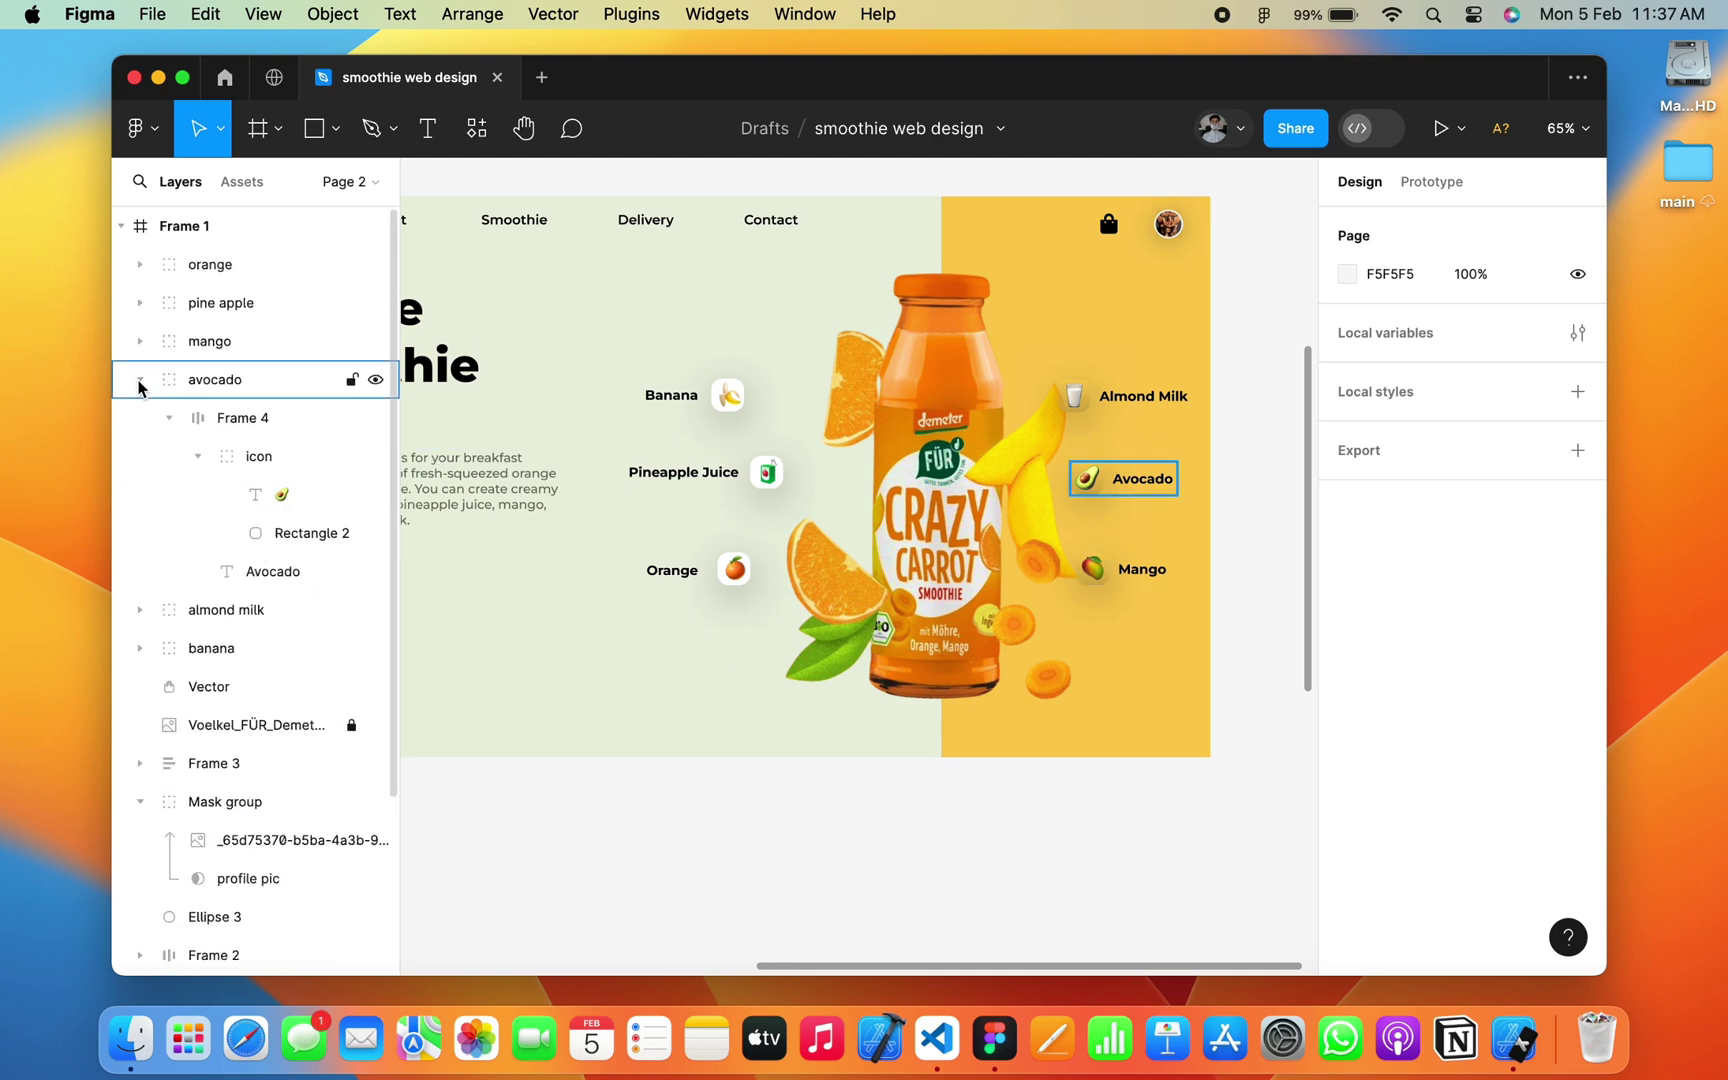
left_click(141, 381)
left_click(141, 458)
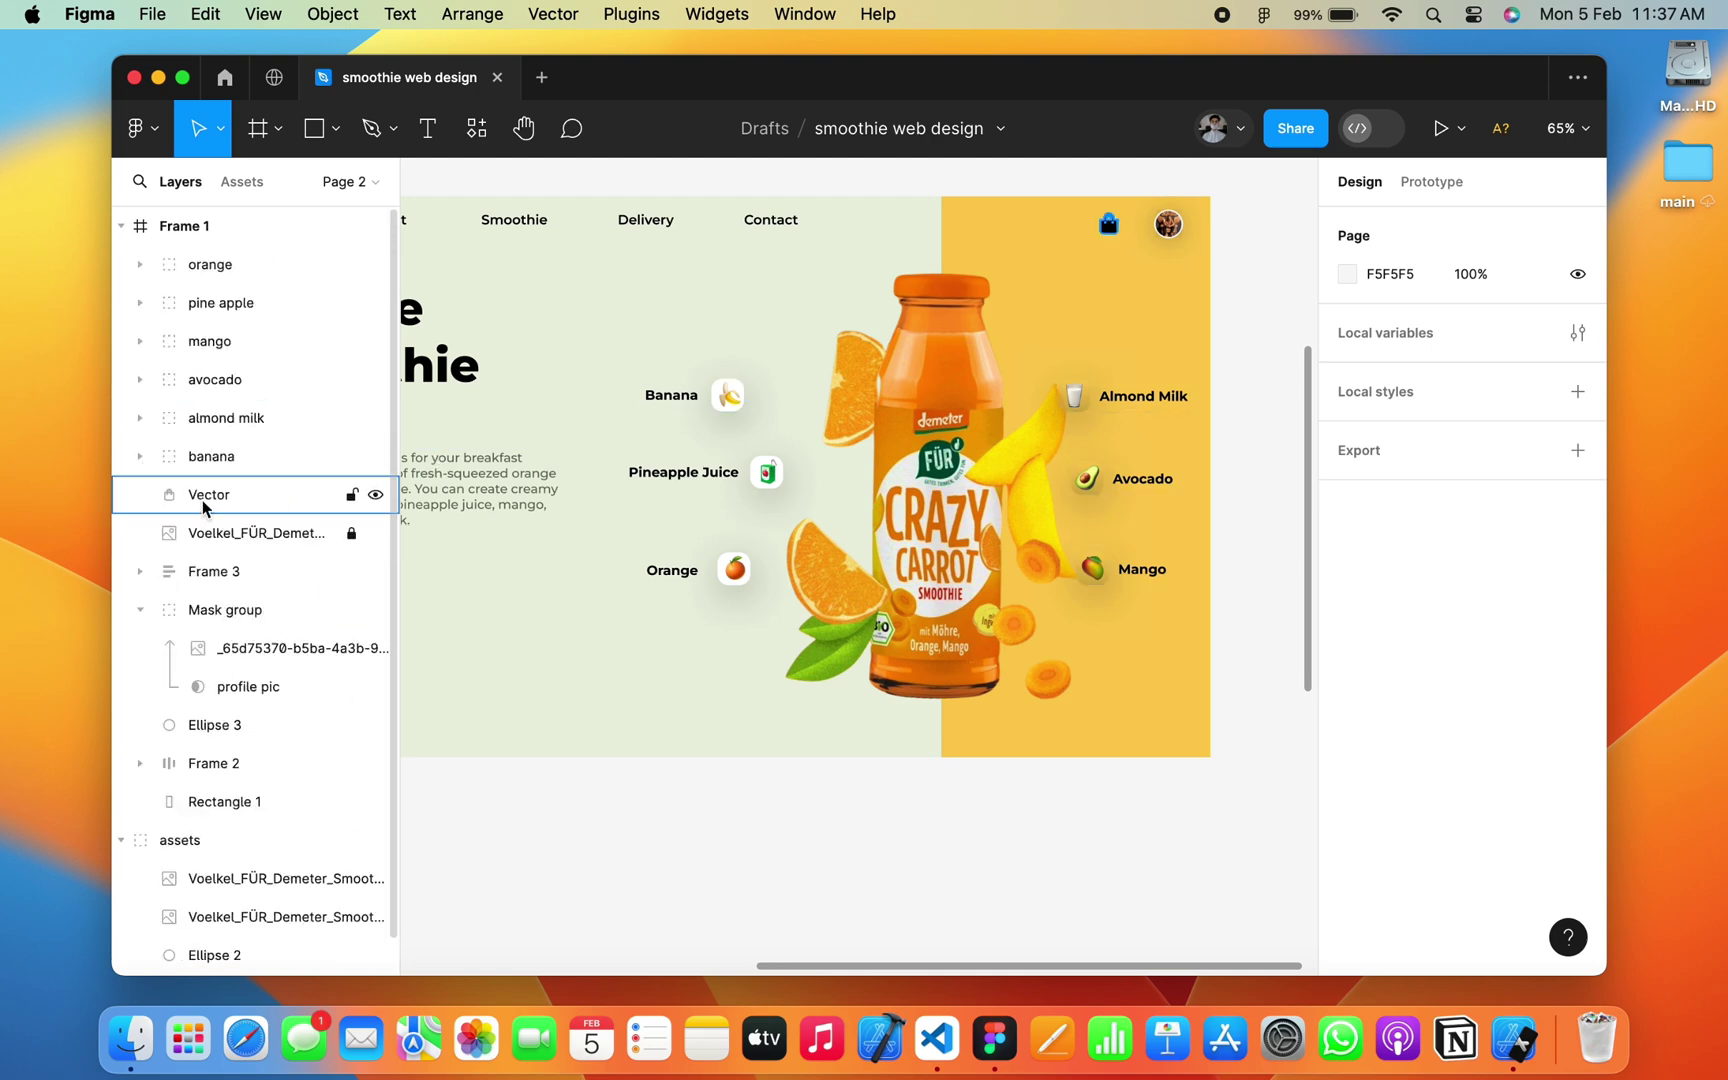
left_click(201, 500)
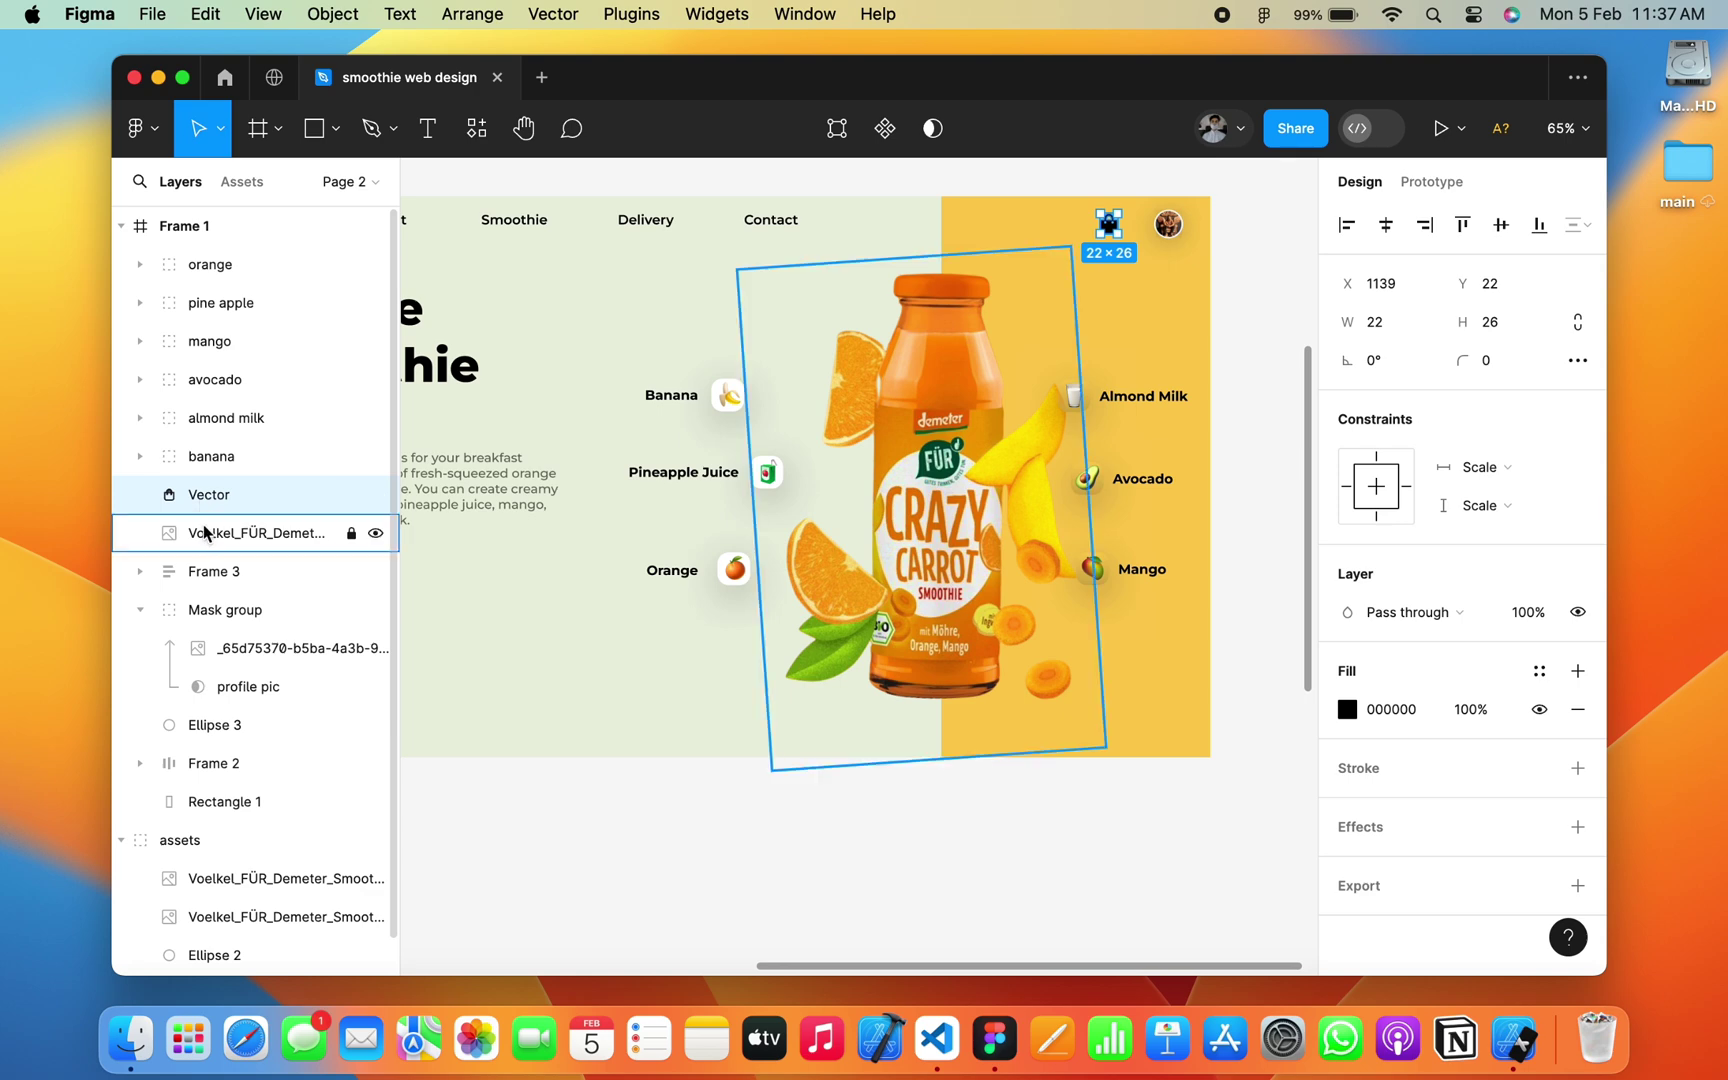
Step: Group banana, almond milk, avocado, mango, pine apple and orange items as fruits
left_click(220, 458)
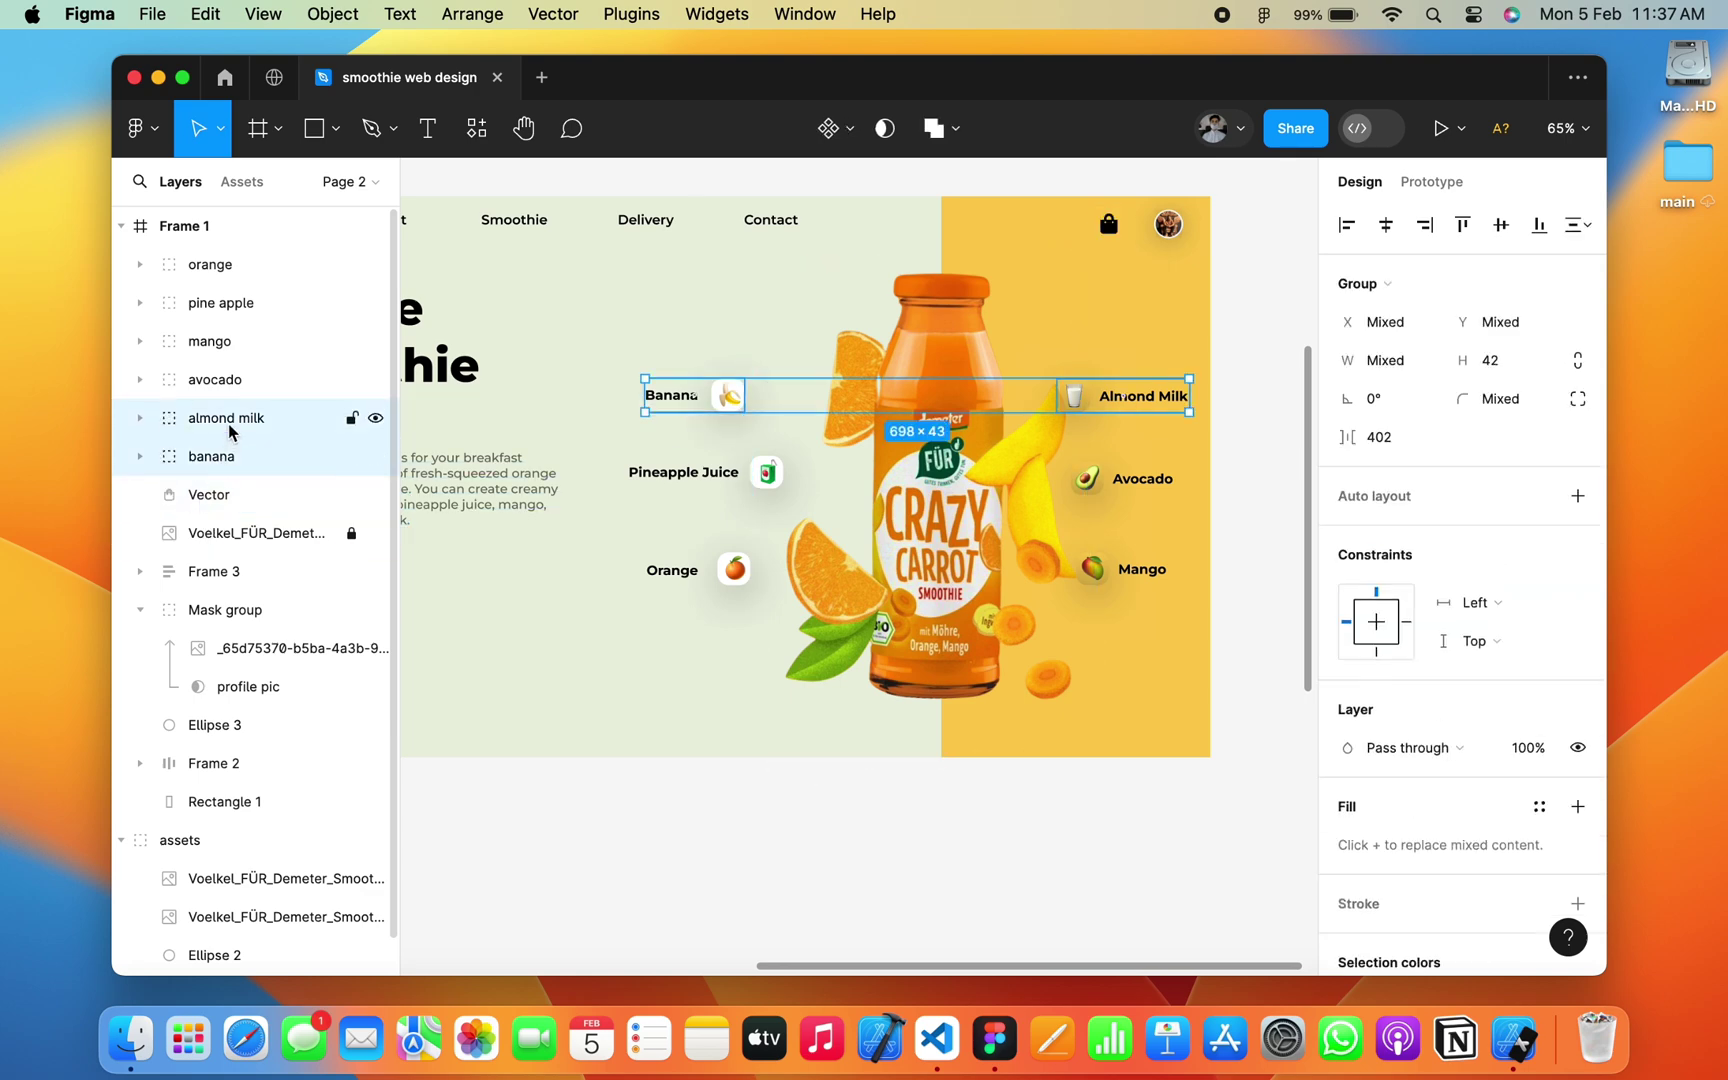
left_click(220, 380, "shift")
left_click(220, 342, "shift")
left_click(222, 303, "shift")
left_click(215, 265, "shift")
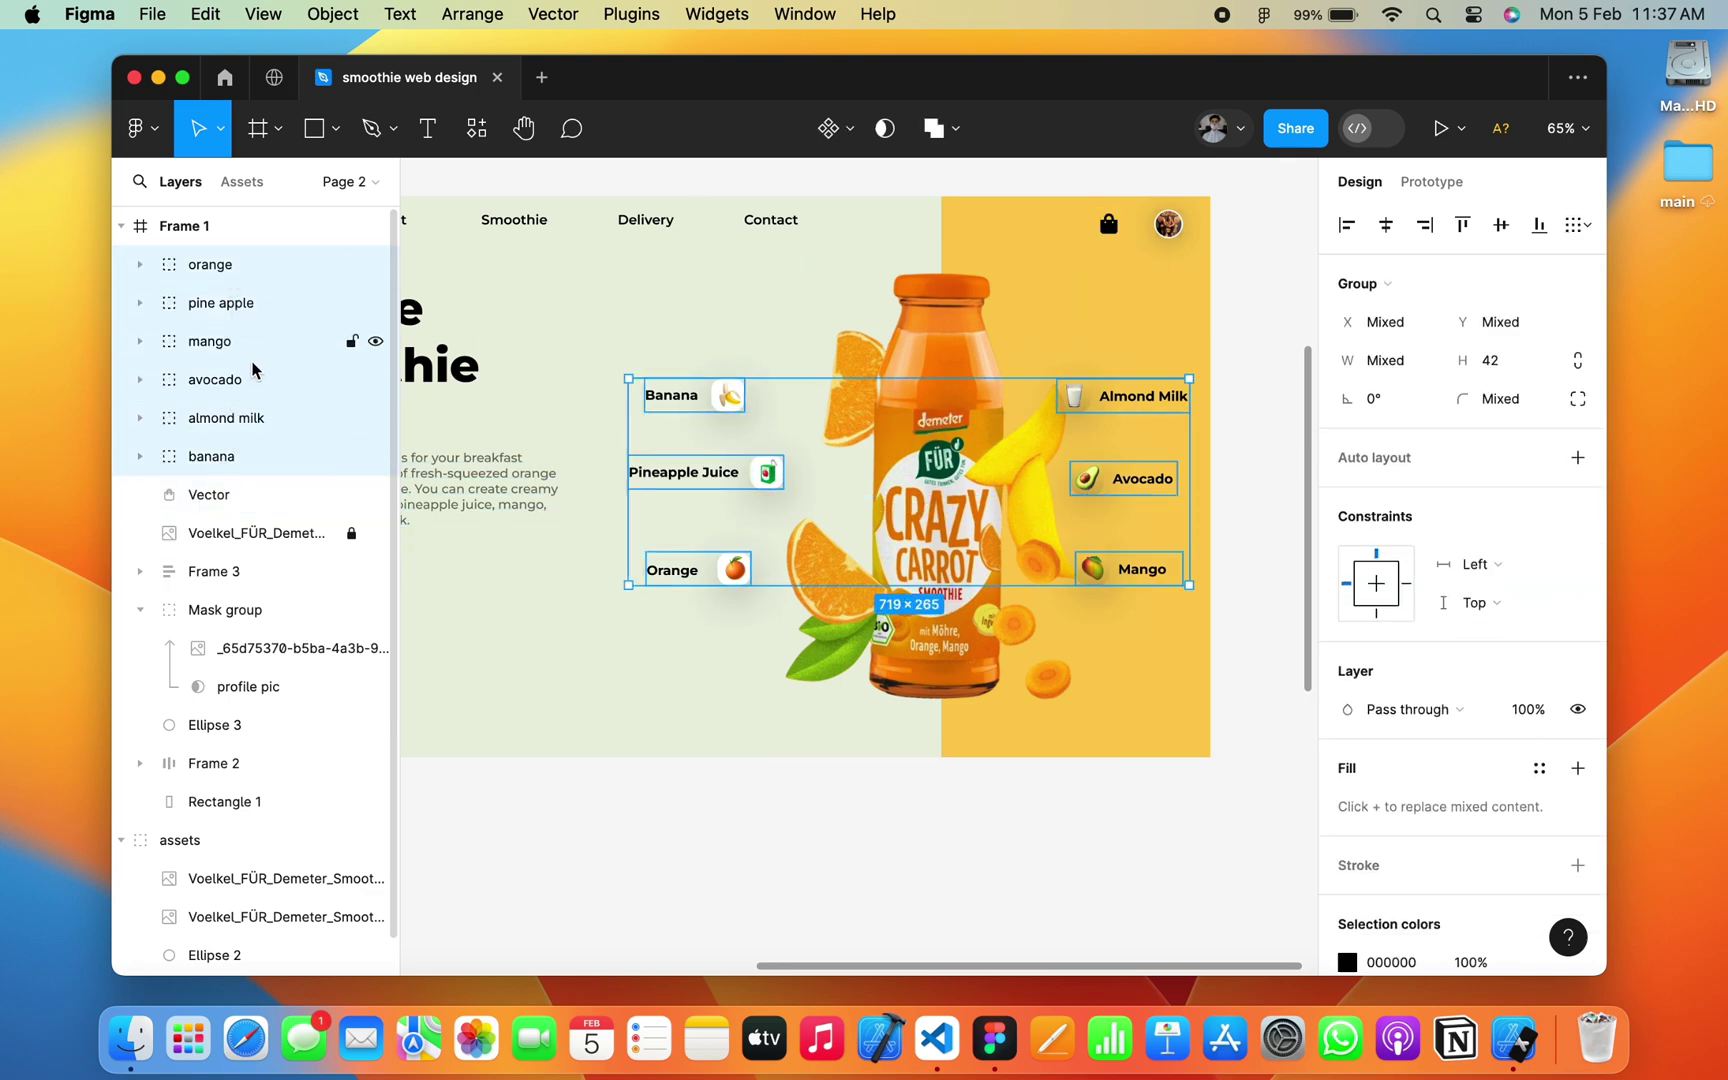
key("super+g")
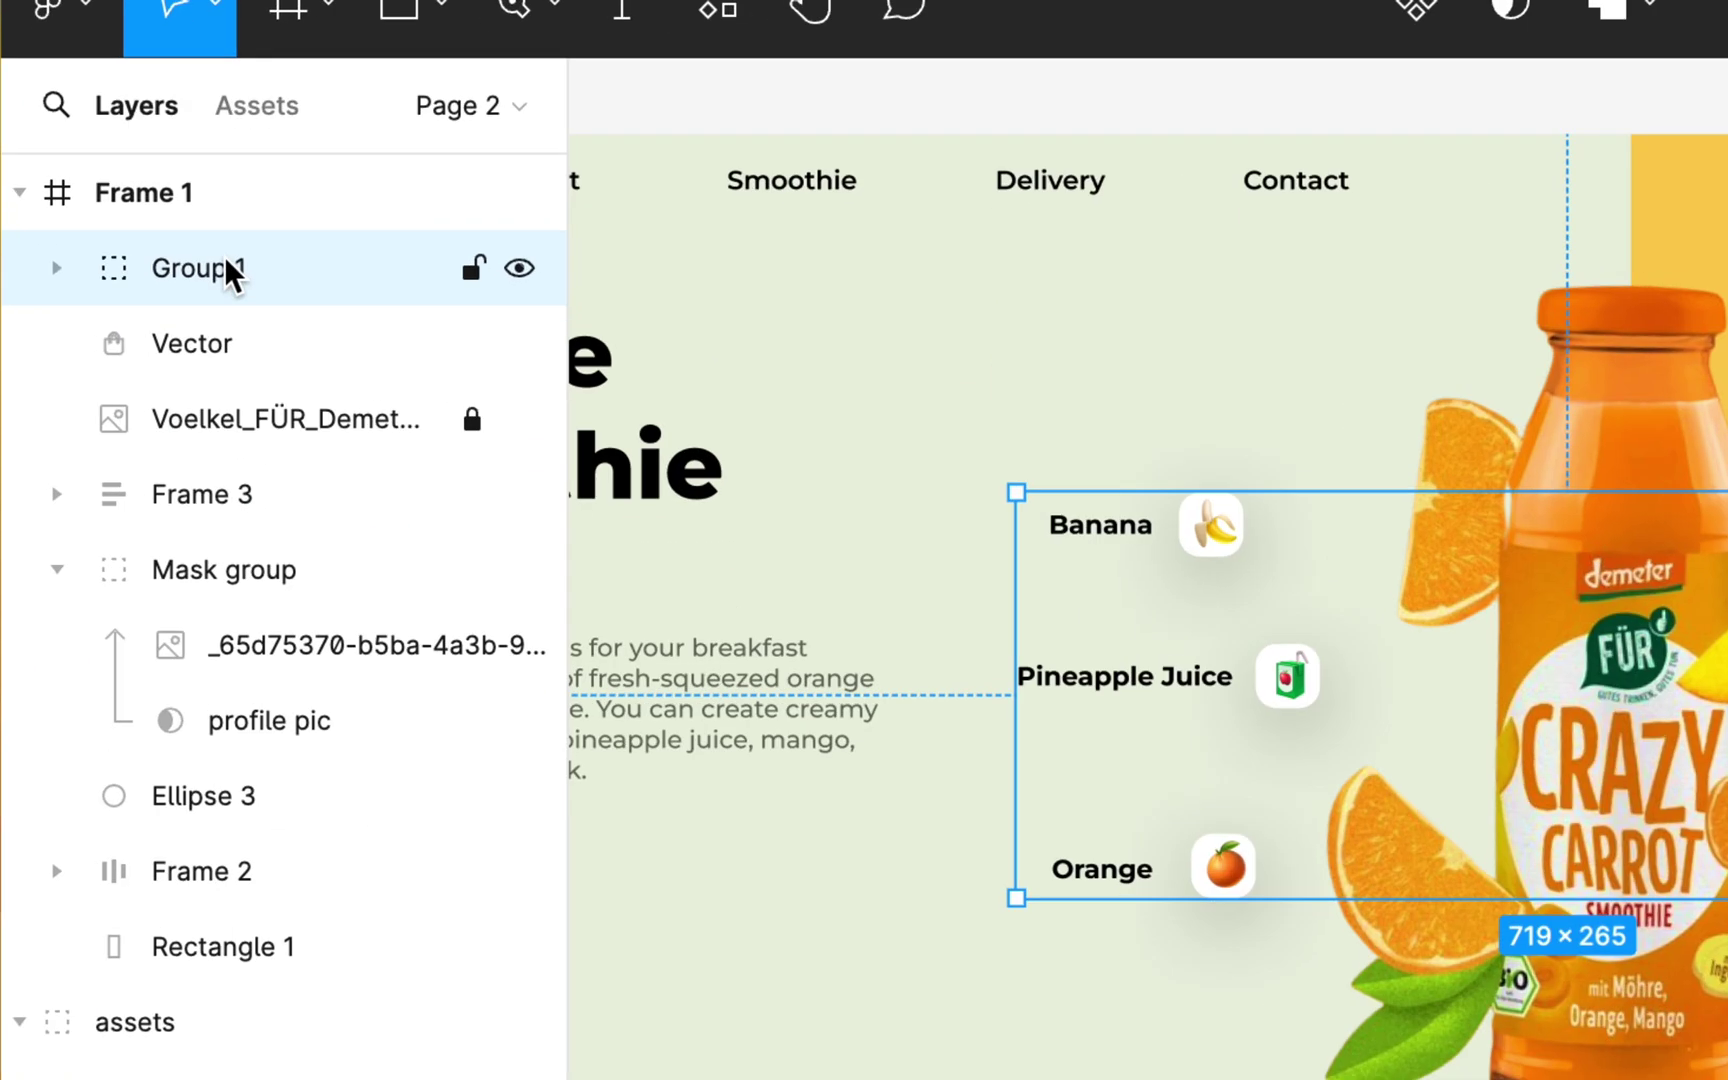
double_click(230, 270)
type("fruits")
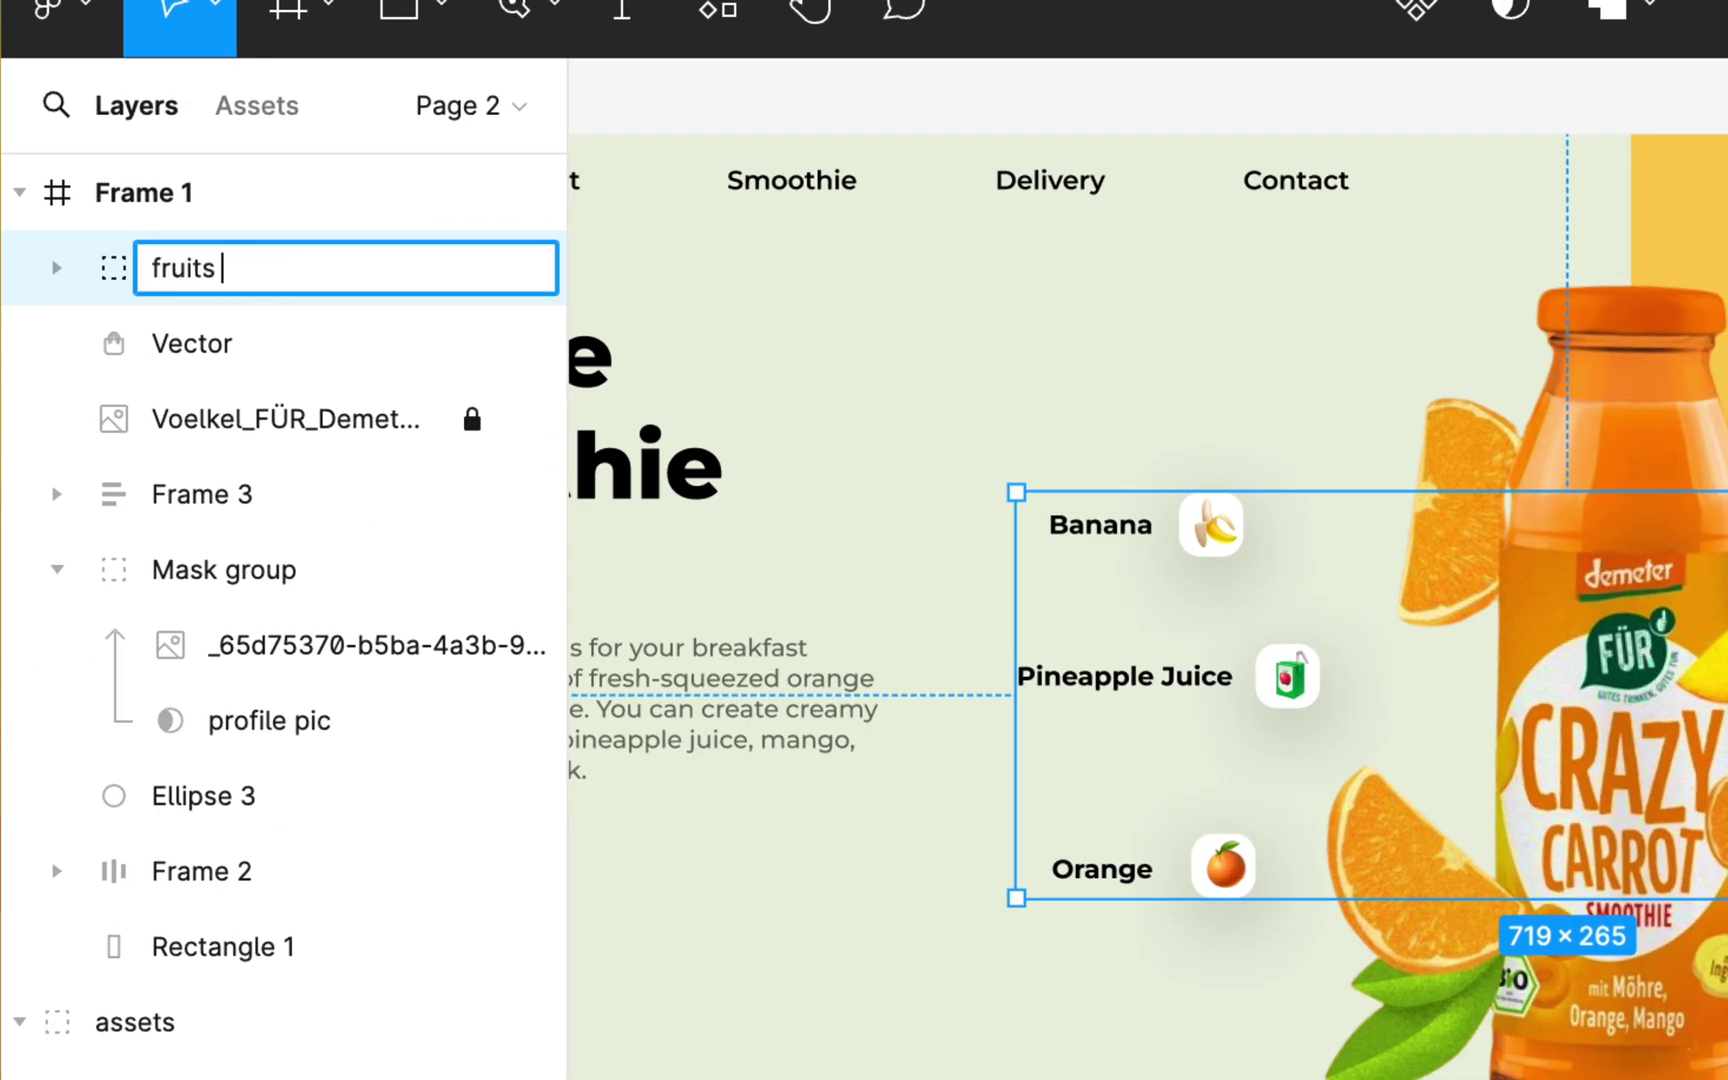
key("Return")
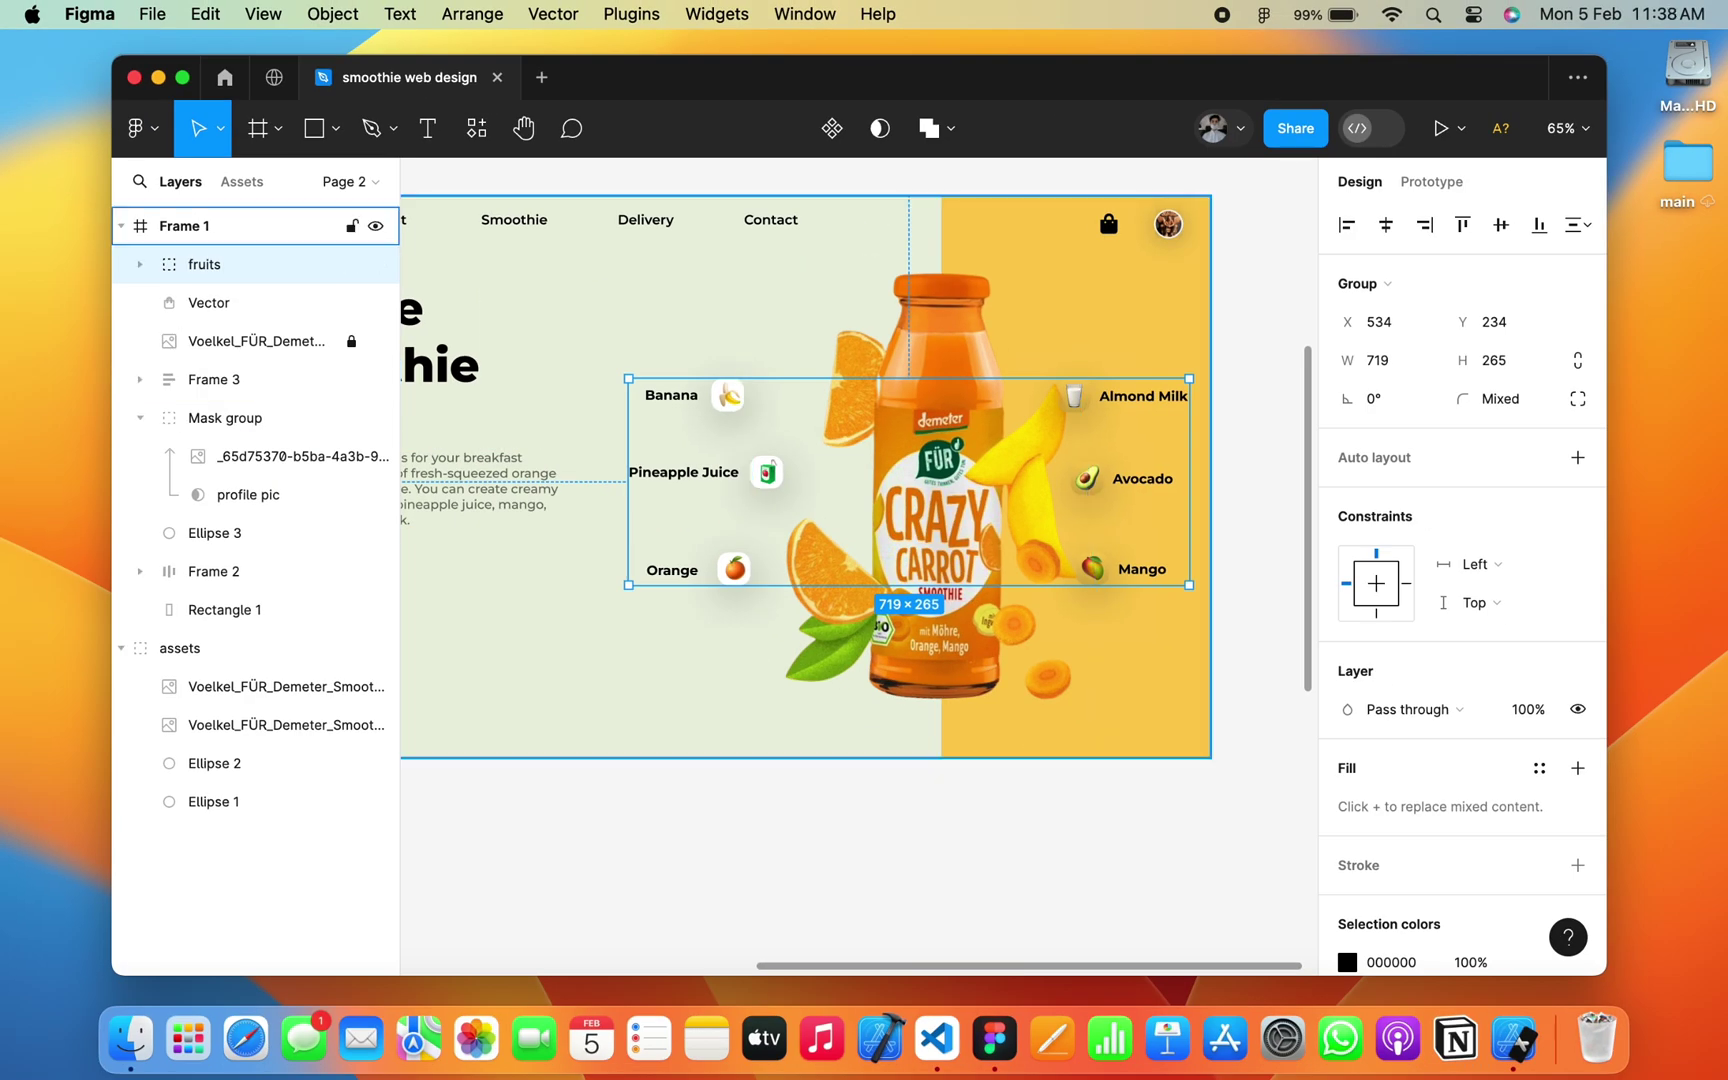
left_click(139, 418)
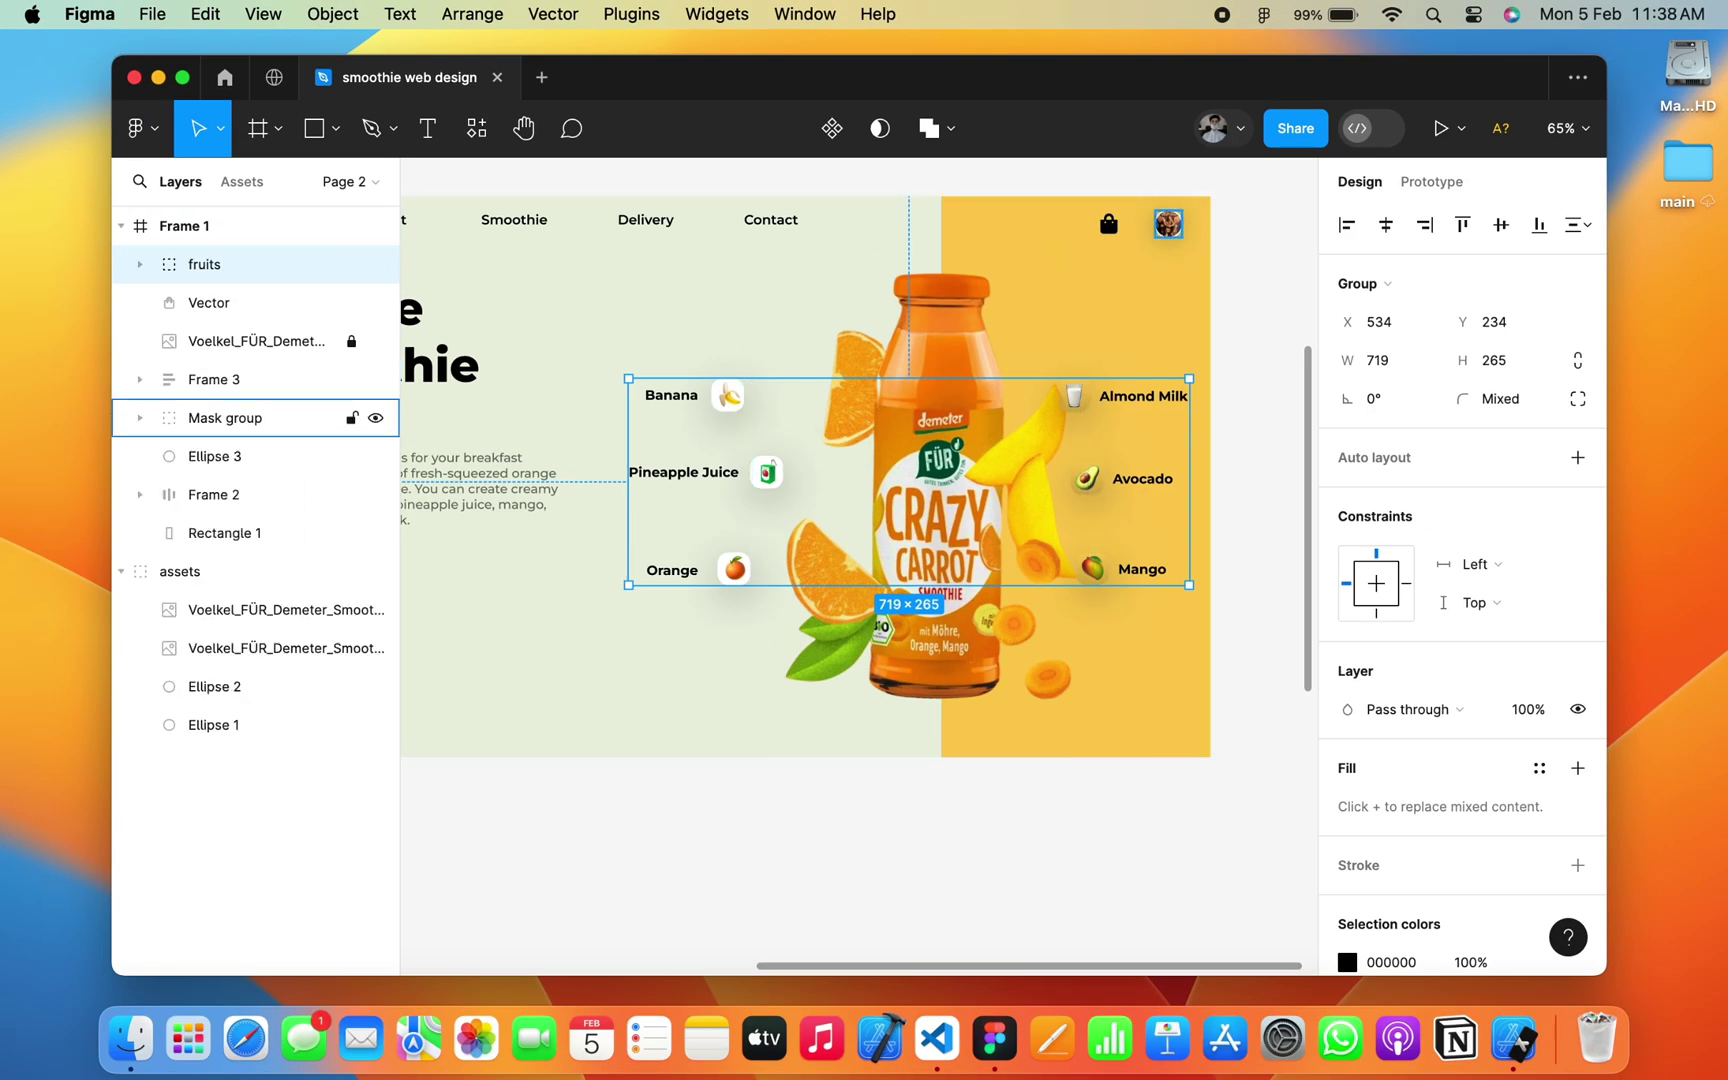
Step: Group Ellipse 3 and the Mask group together as profile pic
left_click(230, 456)
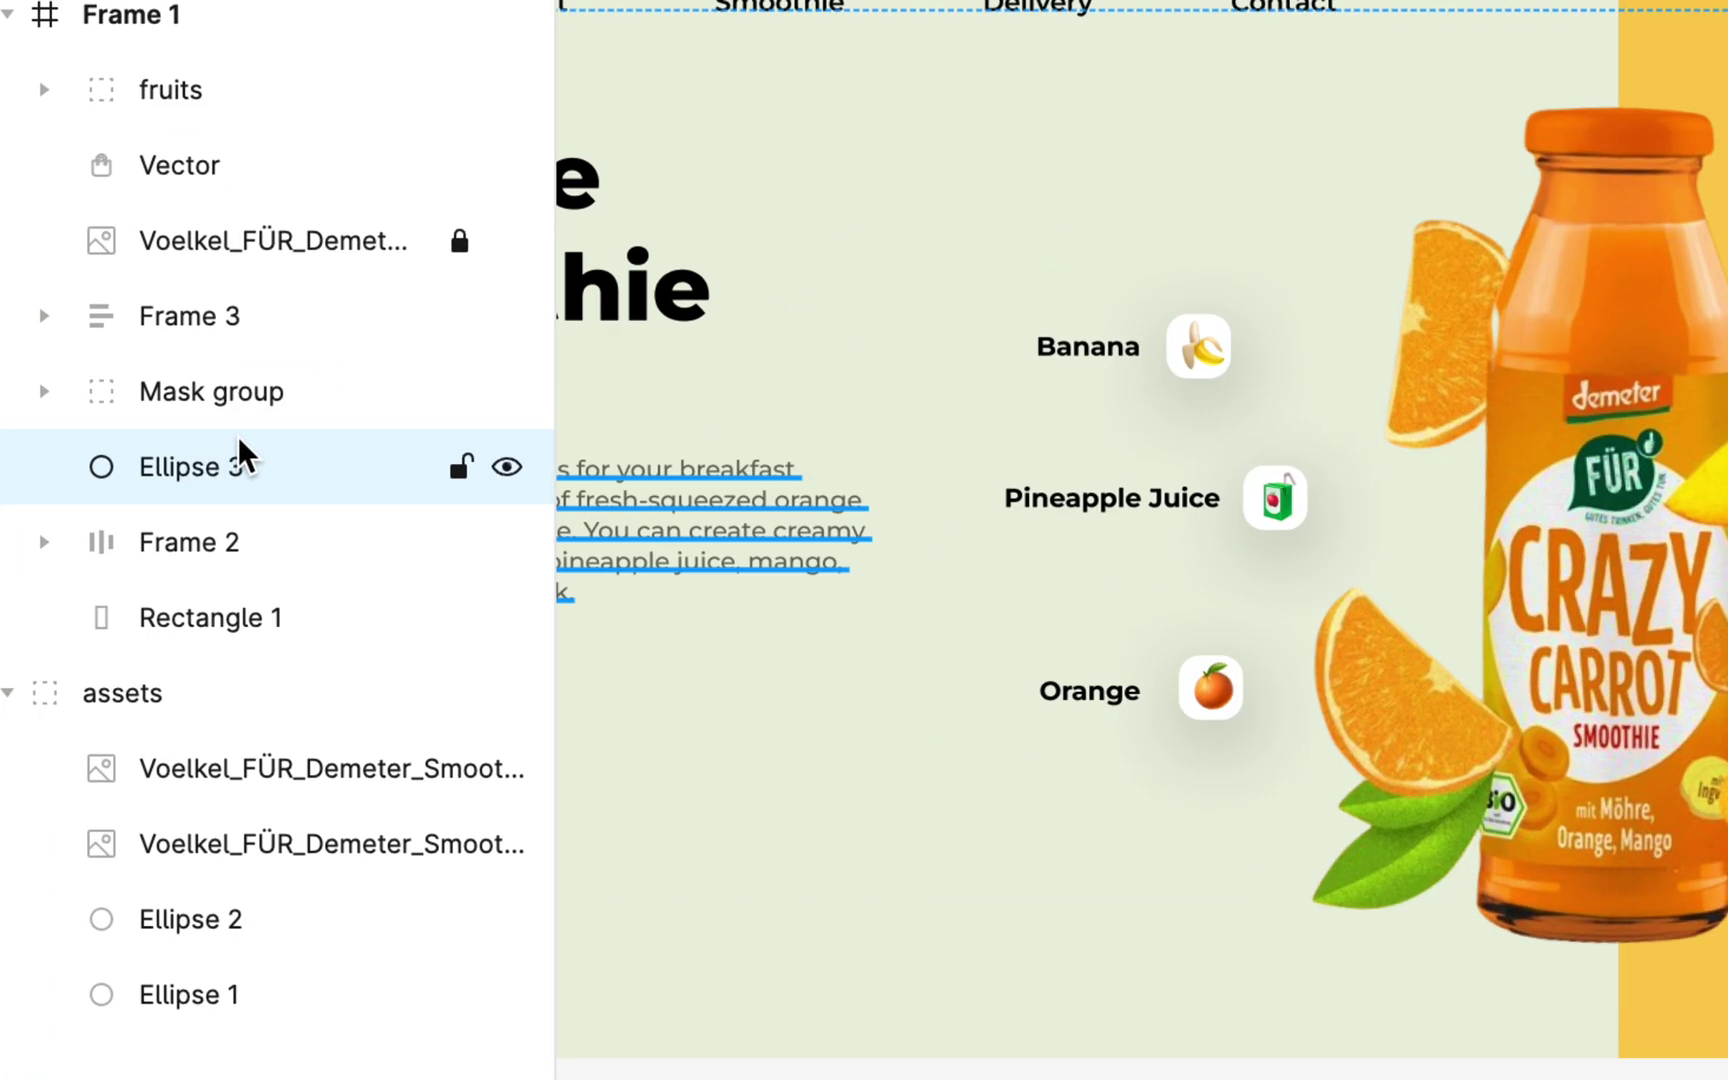
left_click(240, 430, "shift")
key("ctrl+g")
double_click(212, 395)
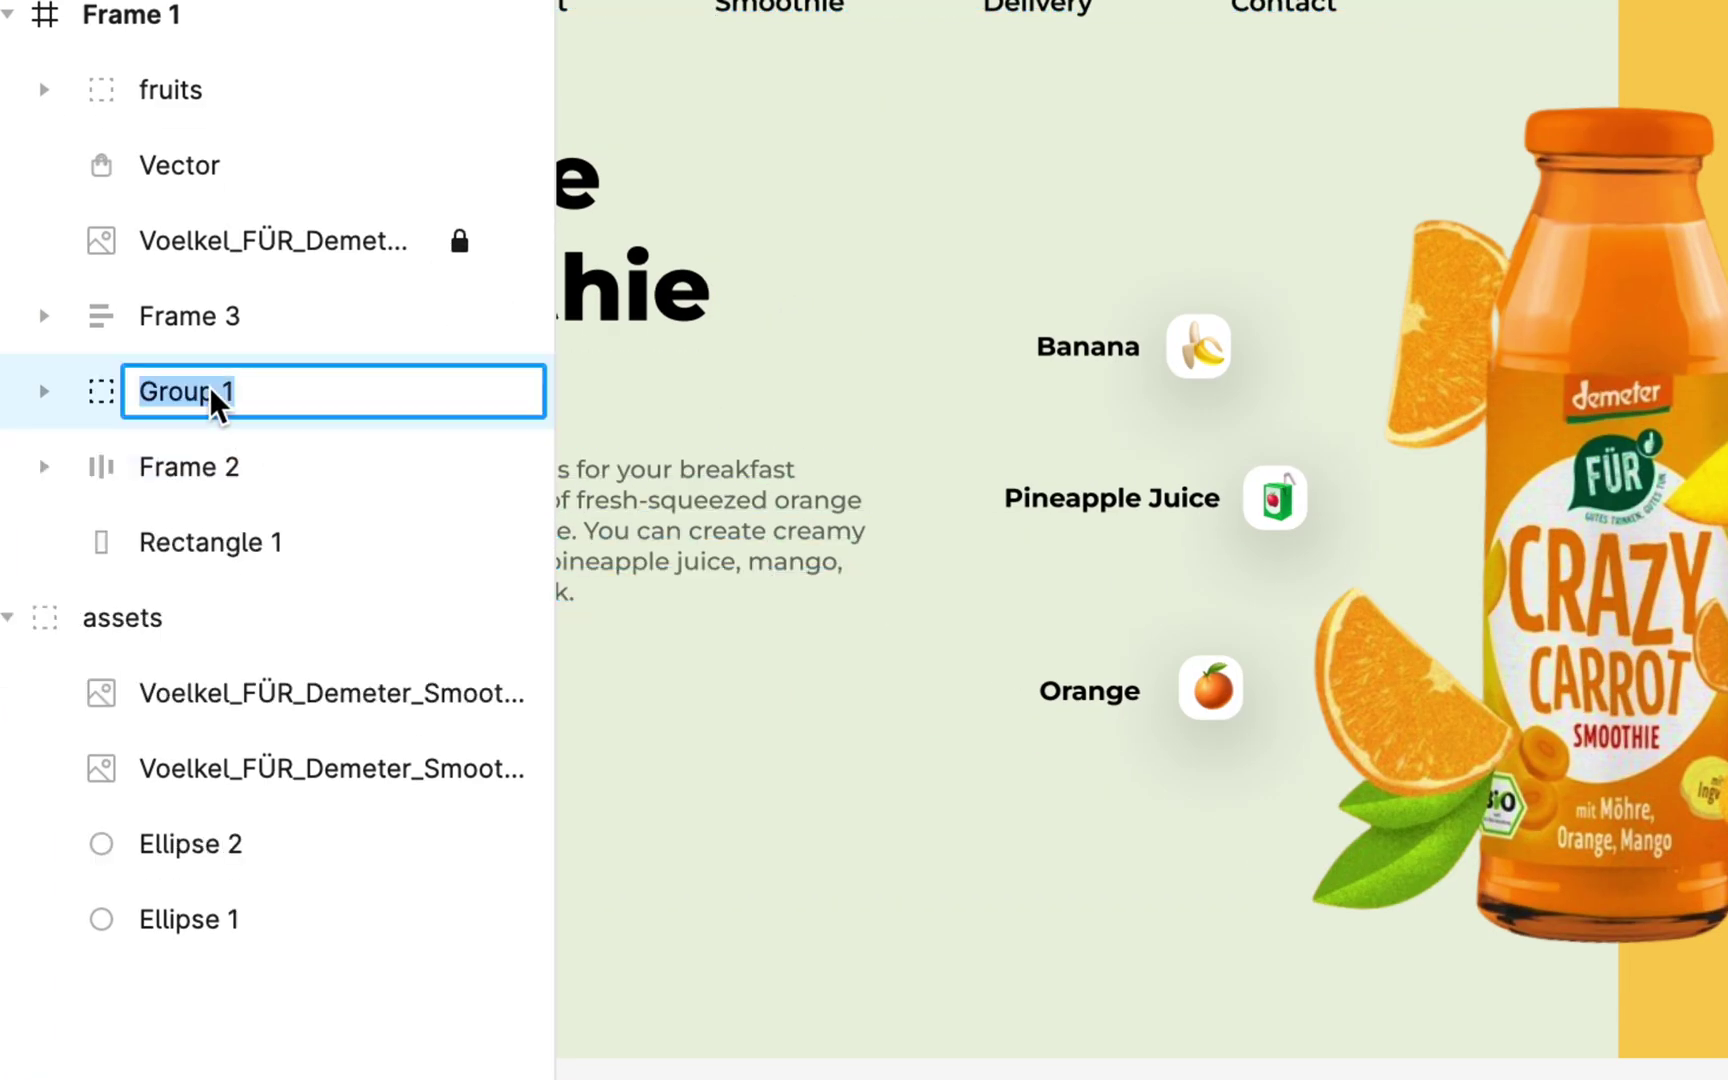
type("profile pi")
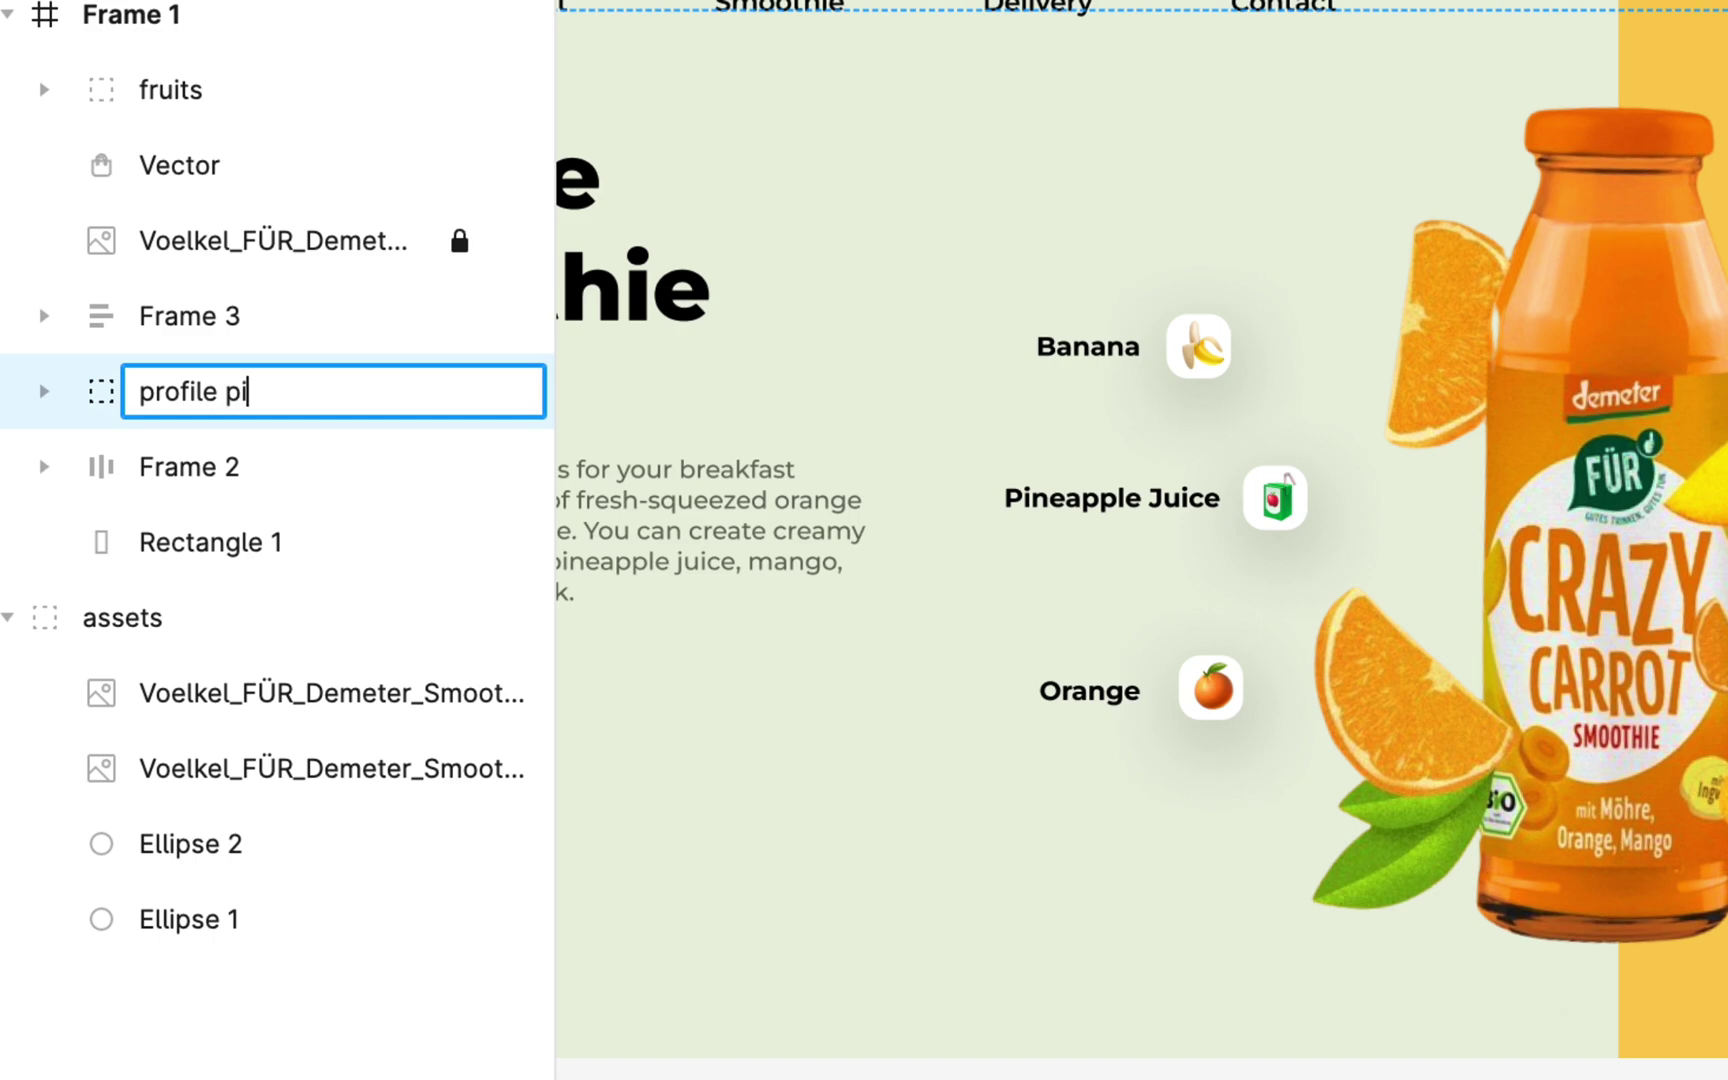
type("c")
key("Return")
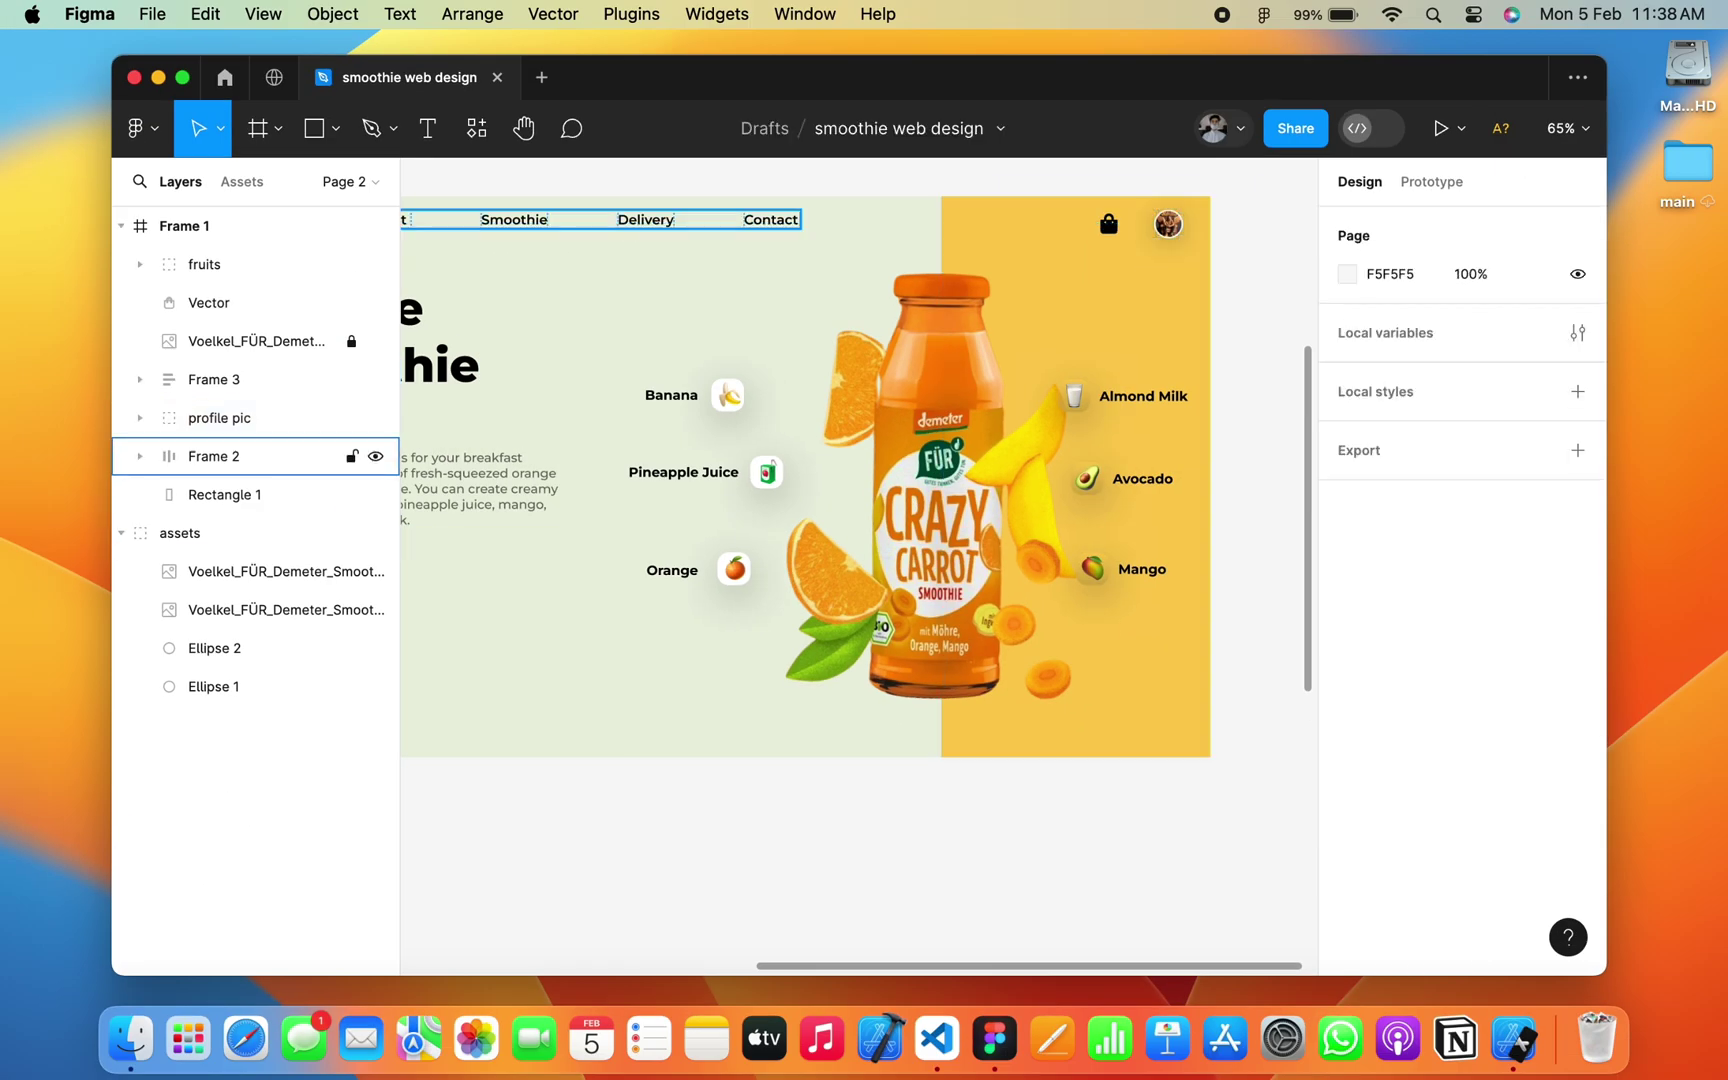
Step: Rename the navigation bar frame to header
left_click(214, 456)
double_click(214, 456)
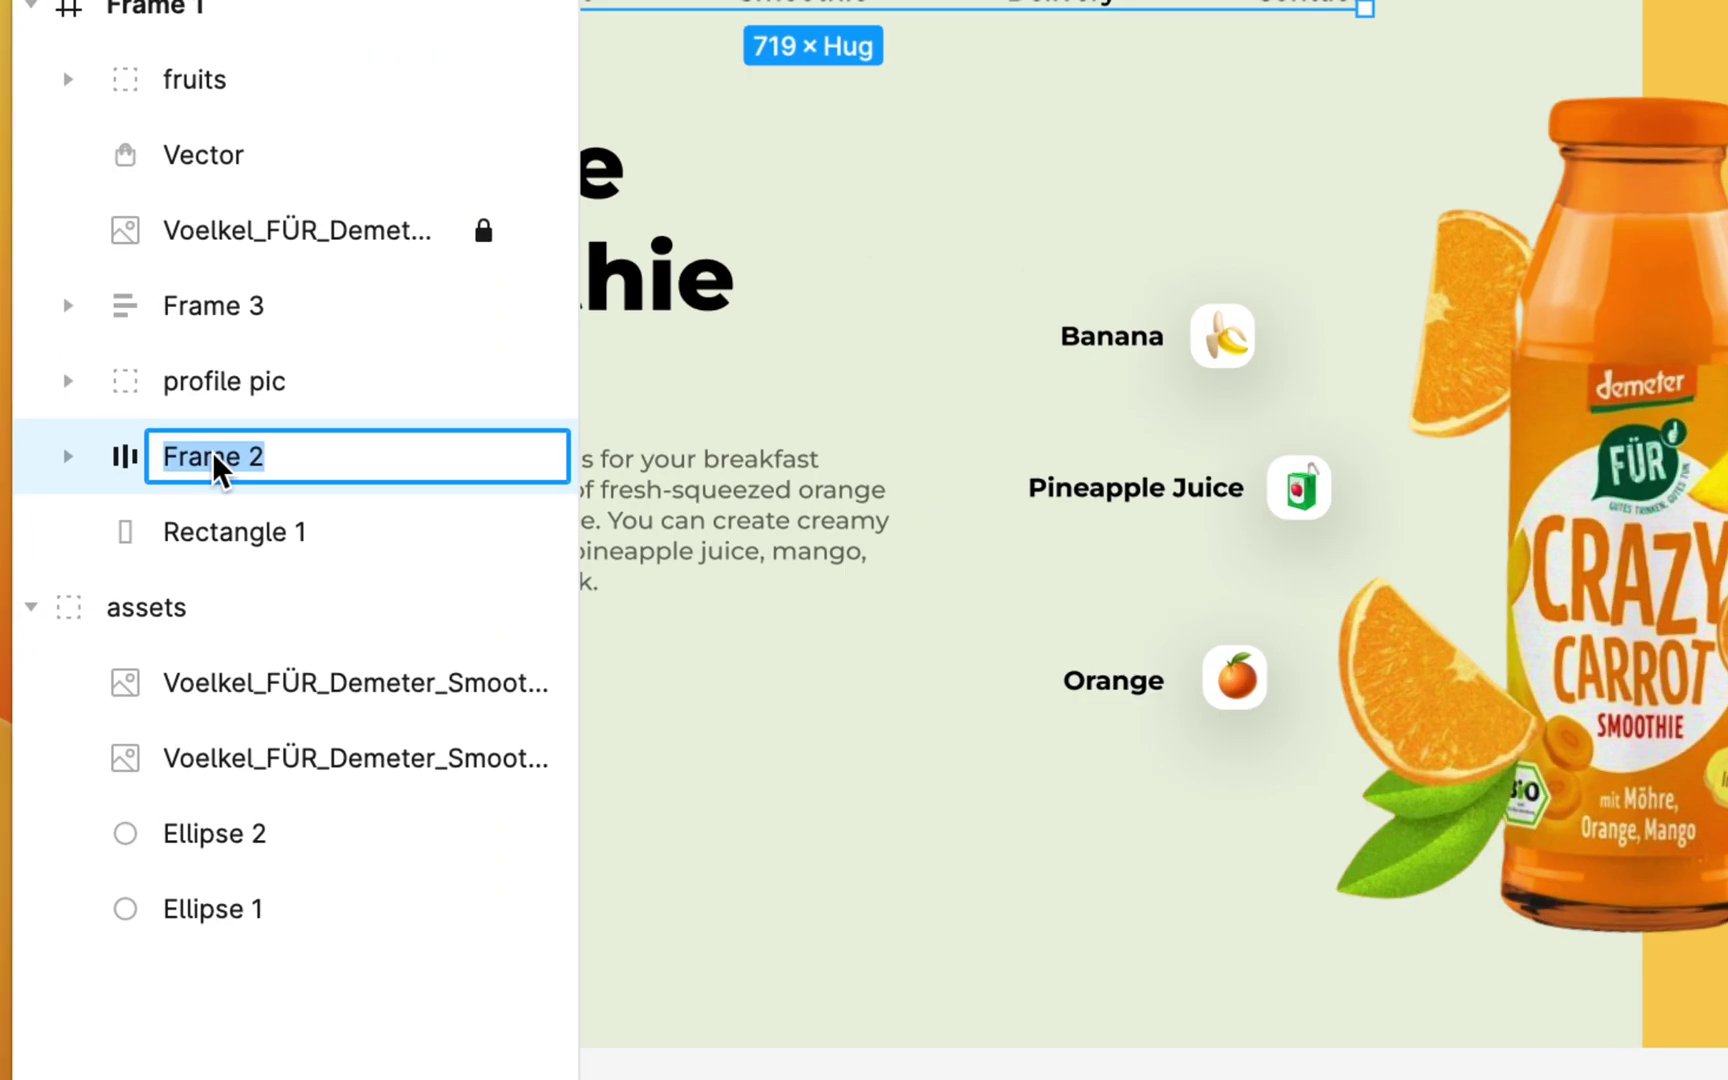
type("header")
key("Return")
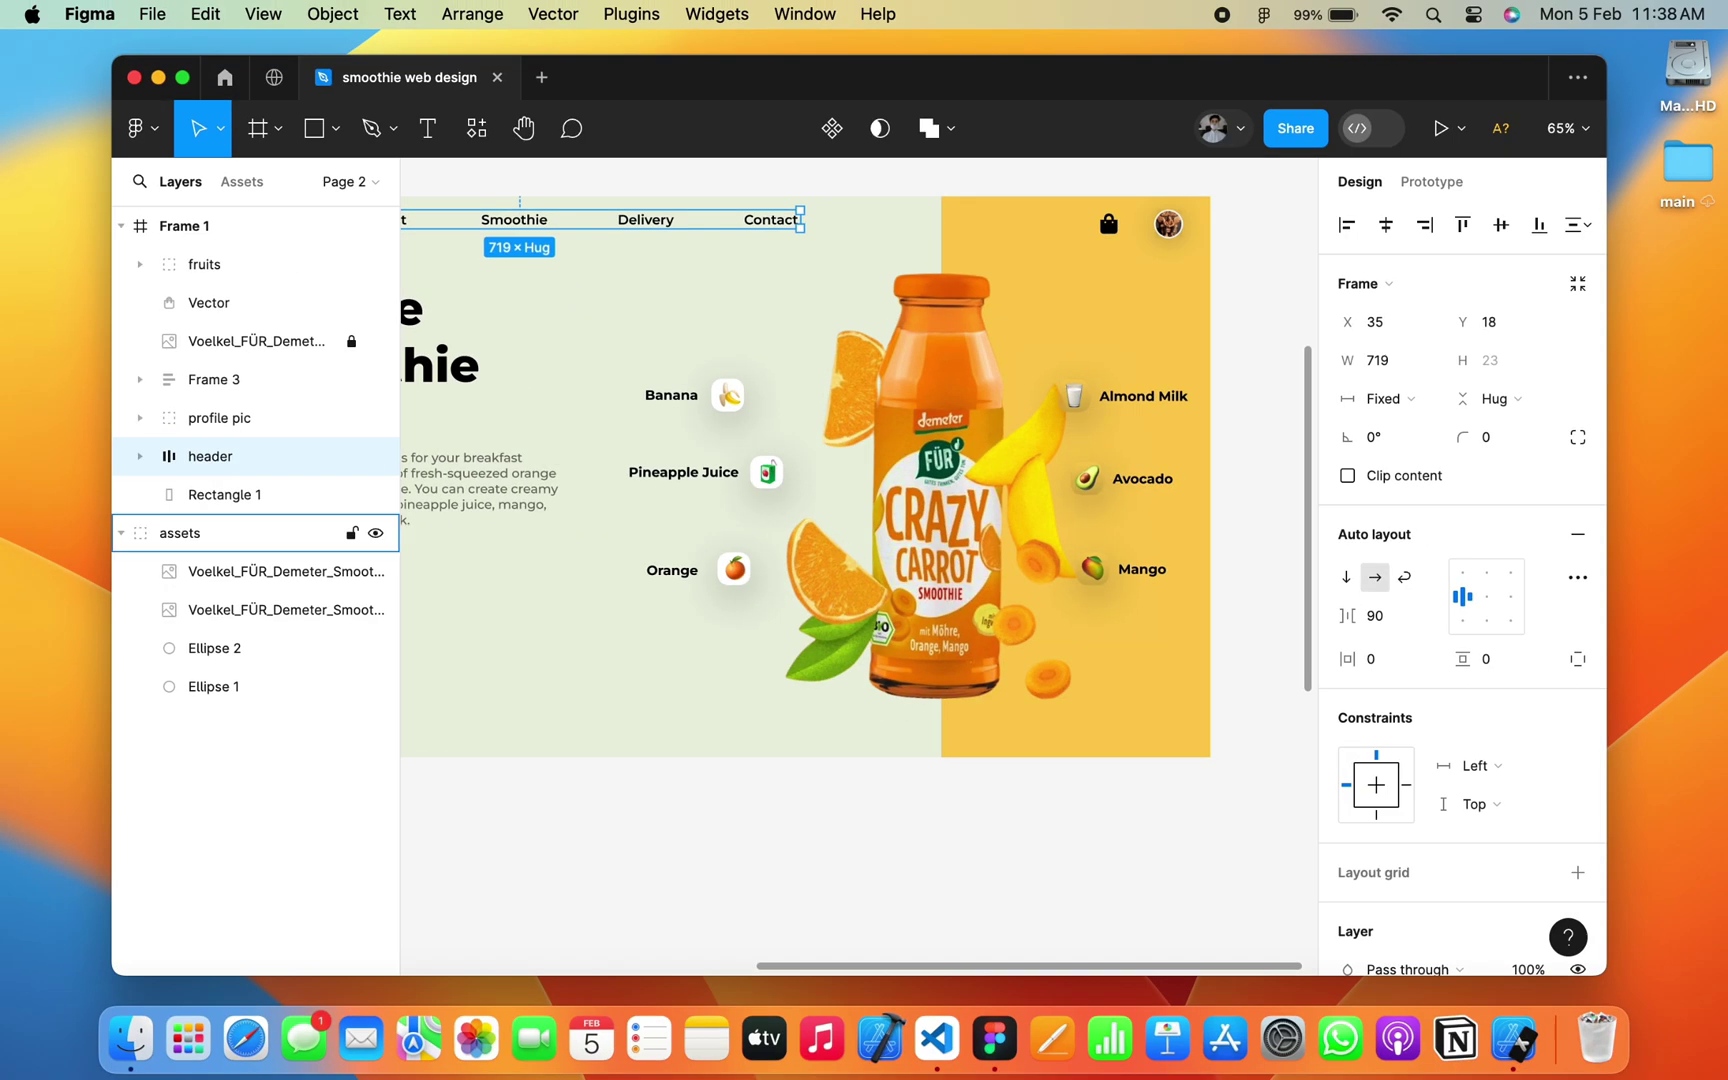
Step: Deselect the yellow rectangle and pan to show the whole Orange Smoothie hero frame
left_click(225, 494)
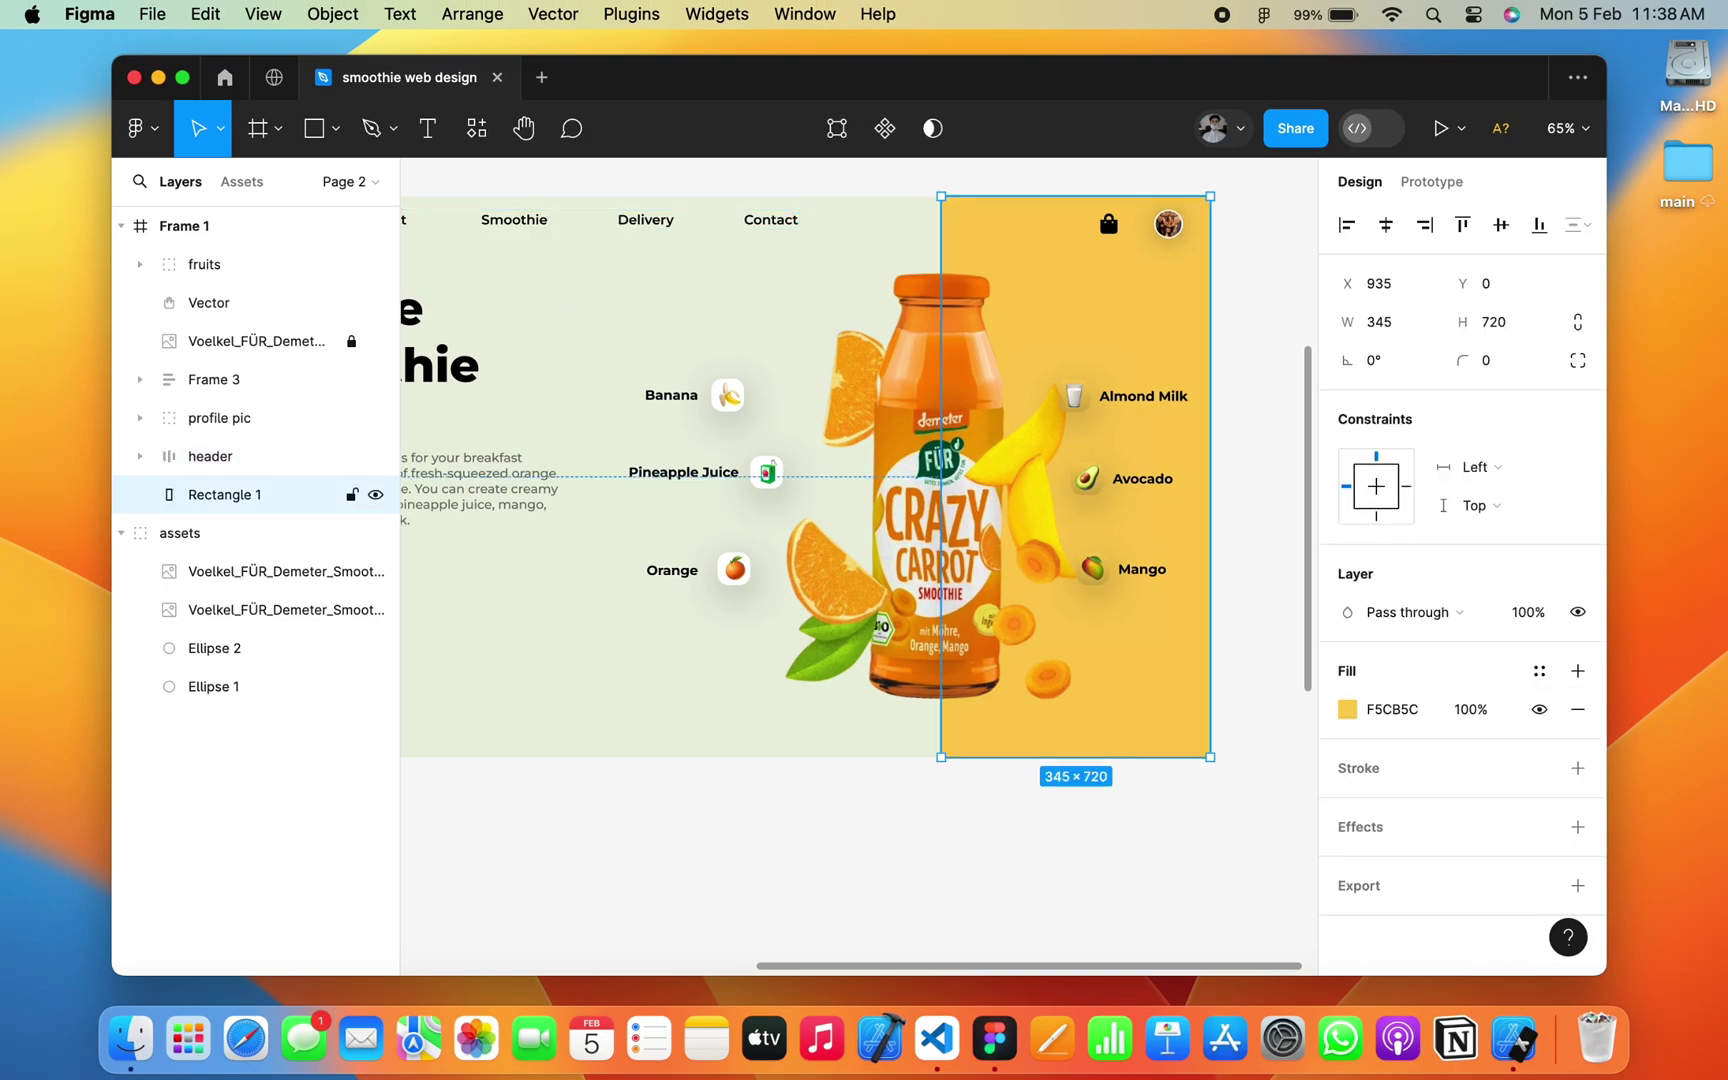
scroll(860, 480, "left", 4)
key("Escape")
scroll(860, 480, "left", 3)
scroll(860, 480, "right", 3)
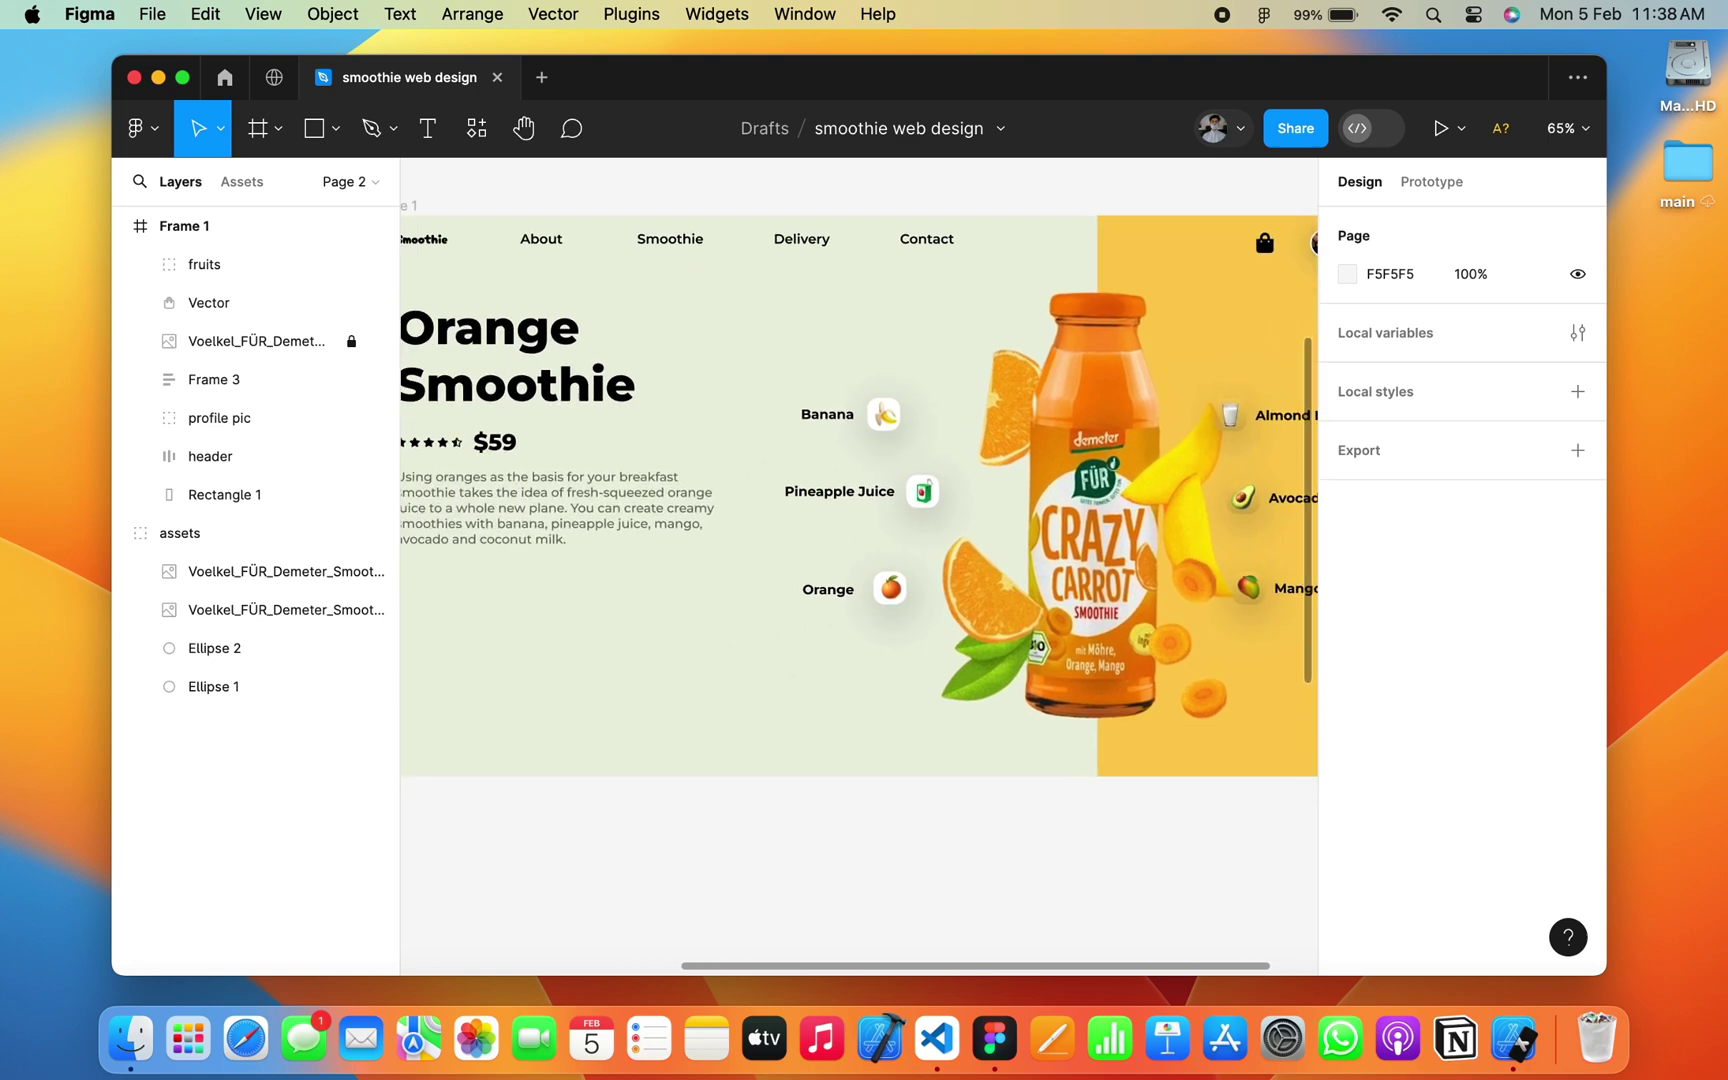
scroll(860, 480, "left", 2)
scroll(860, 480, "right", 3)
scroll(860, 480, "left", 3)
scroll(860, 480, "down", 1)
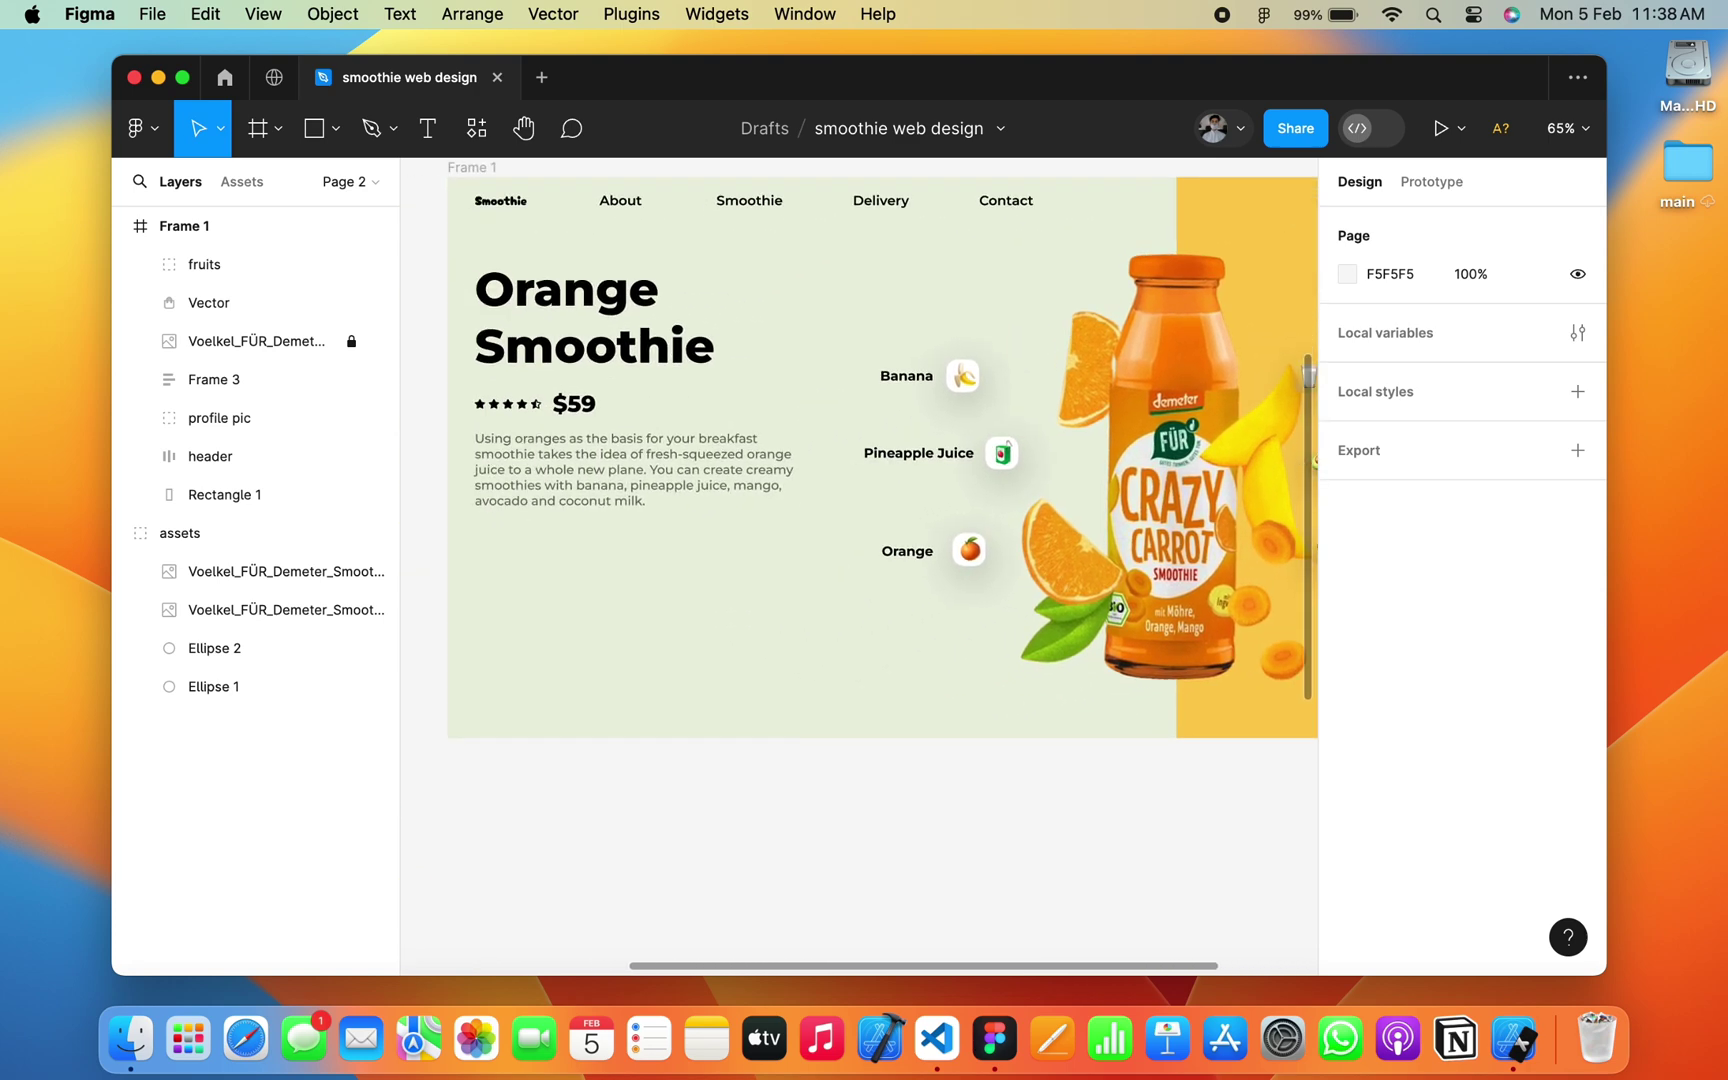
Step: Draw the button rectangle below the description, set its fill colour and corner radius 9
key("r")
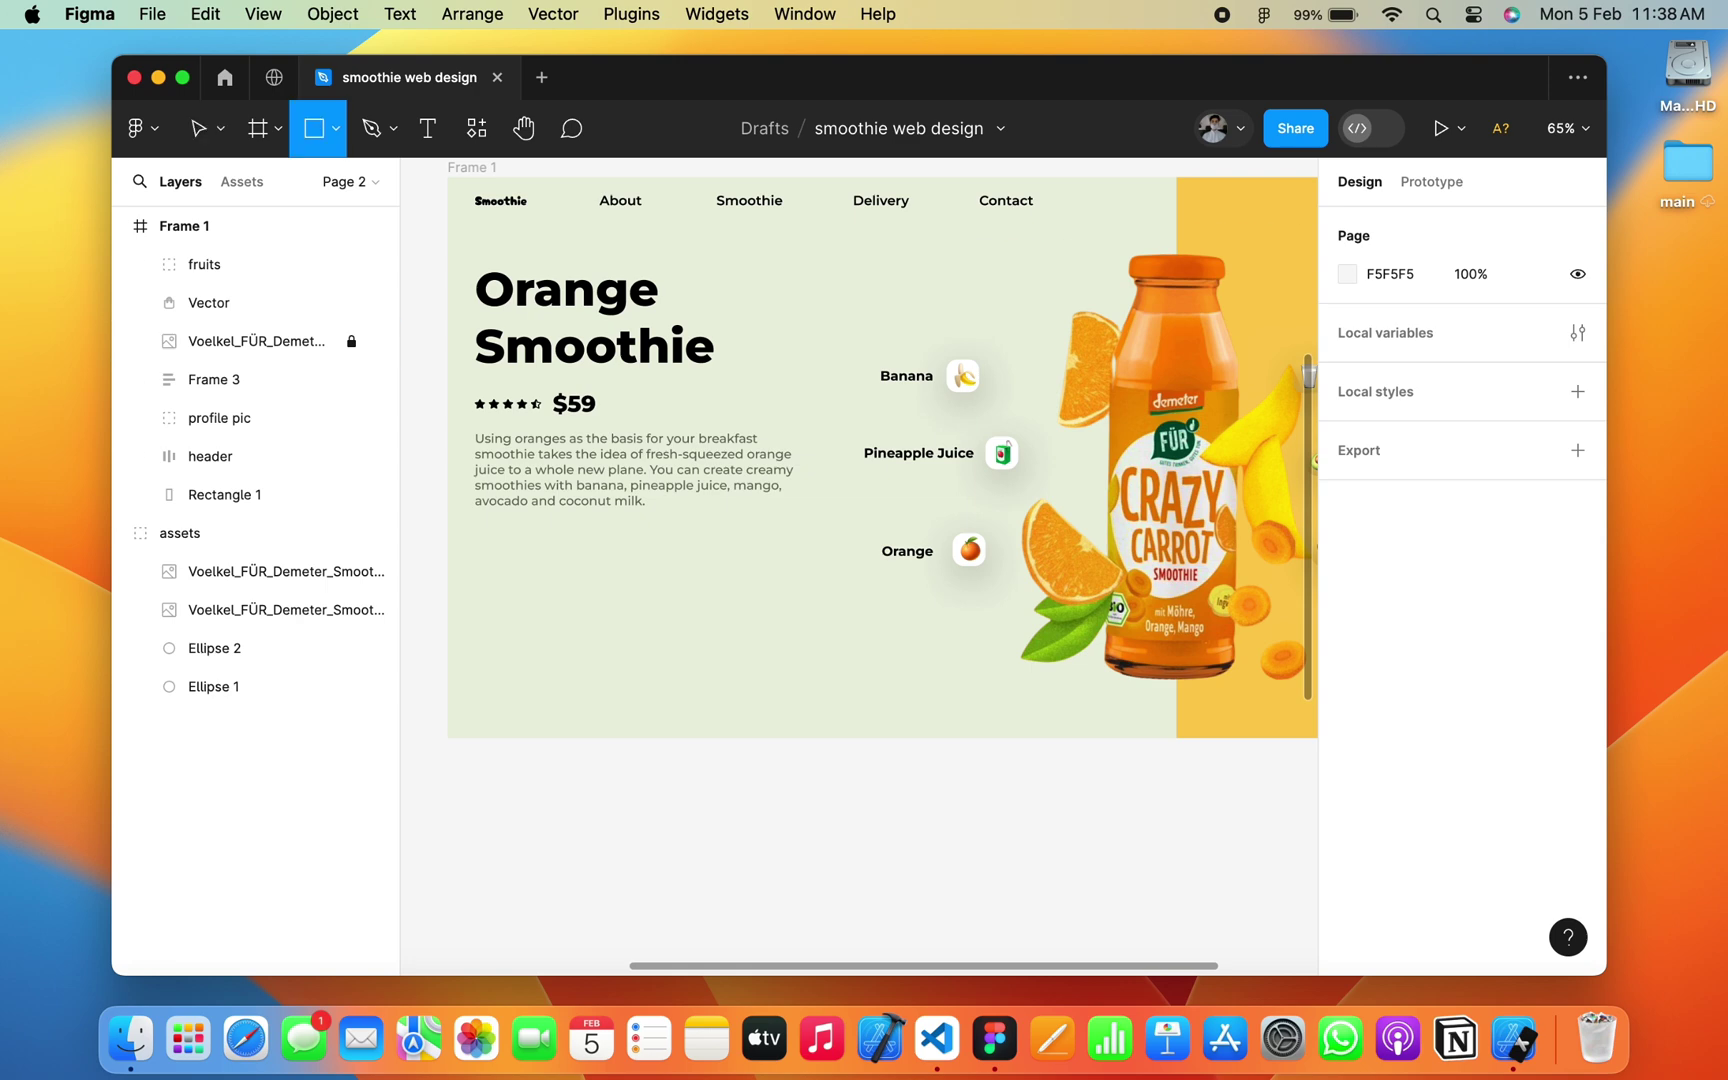
scroll(513, 559, "up", 3)
scroll(513, 559, "up", 2)
left_click_drag(451, 493, 623, 543)
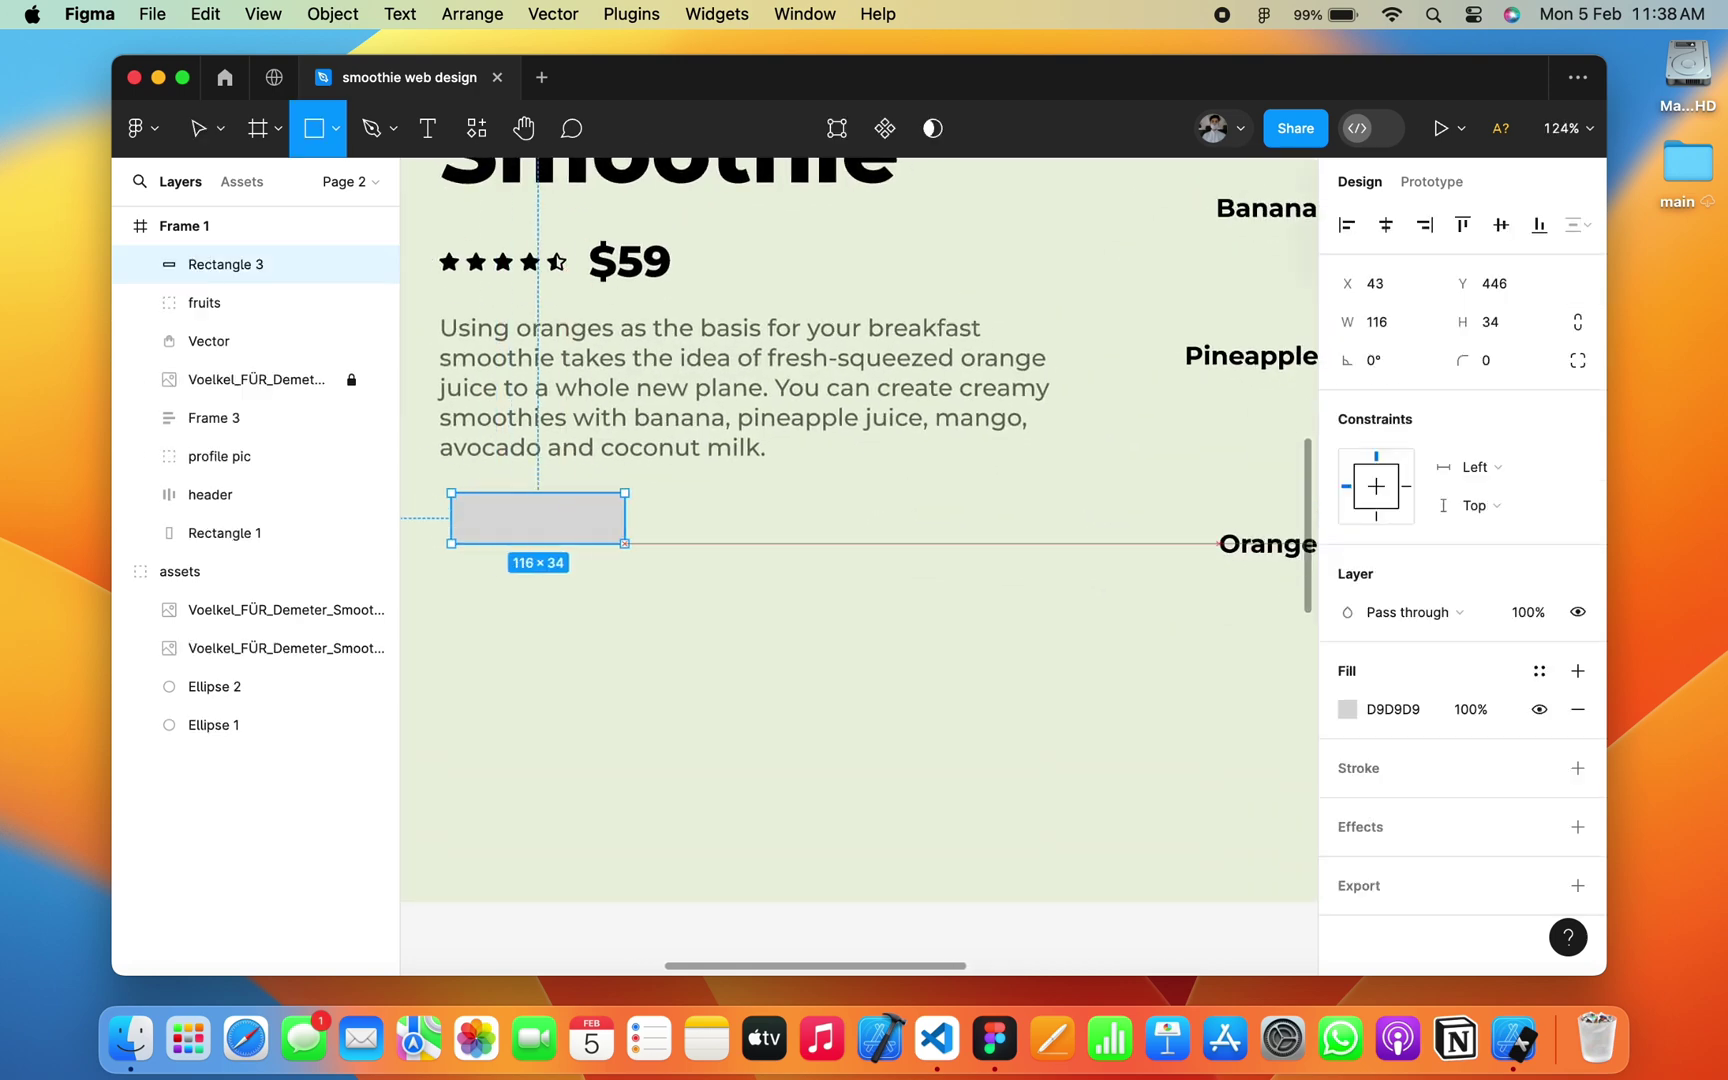
key("Left")
key("Left")
key("Left")
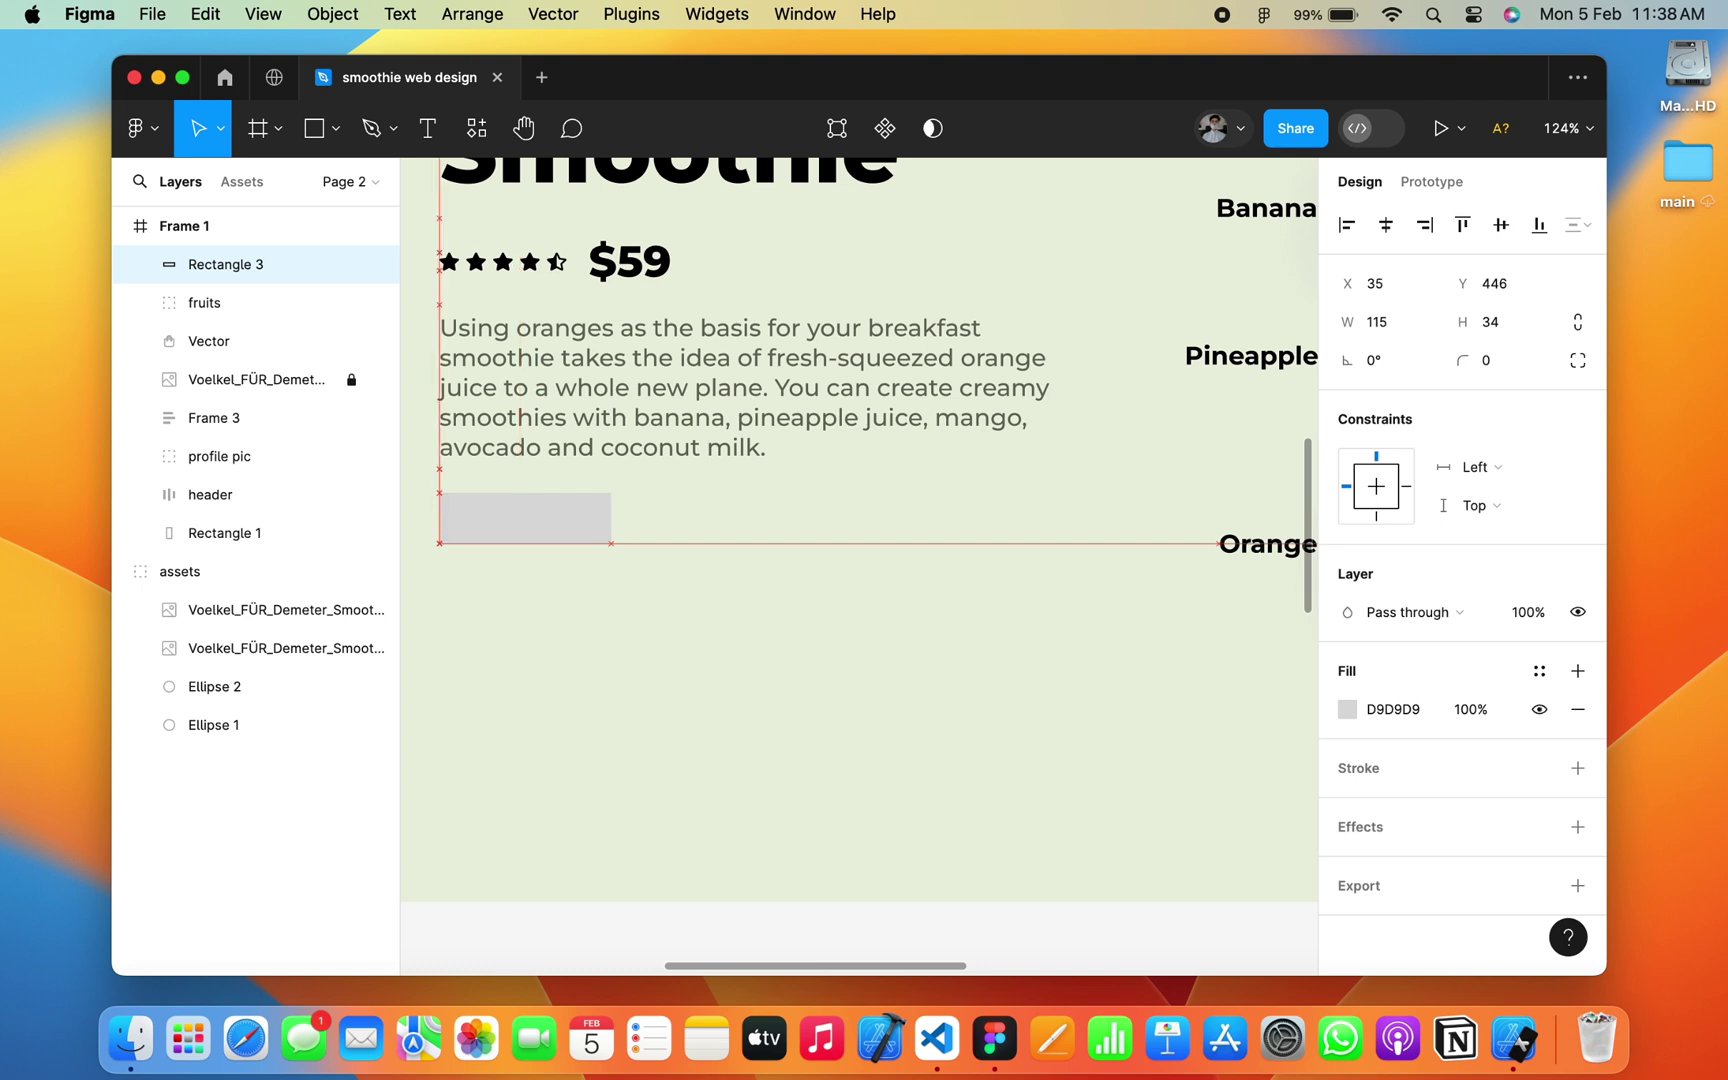
key("Left")
key("Left")
key("Left")
left_click_drag(1463, 361, 1497, 362)
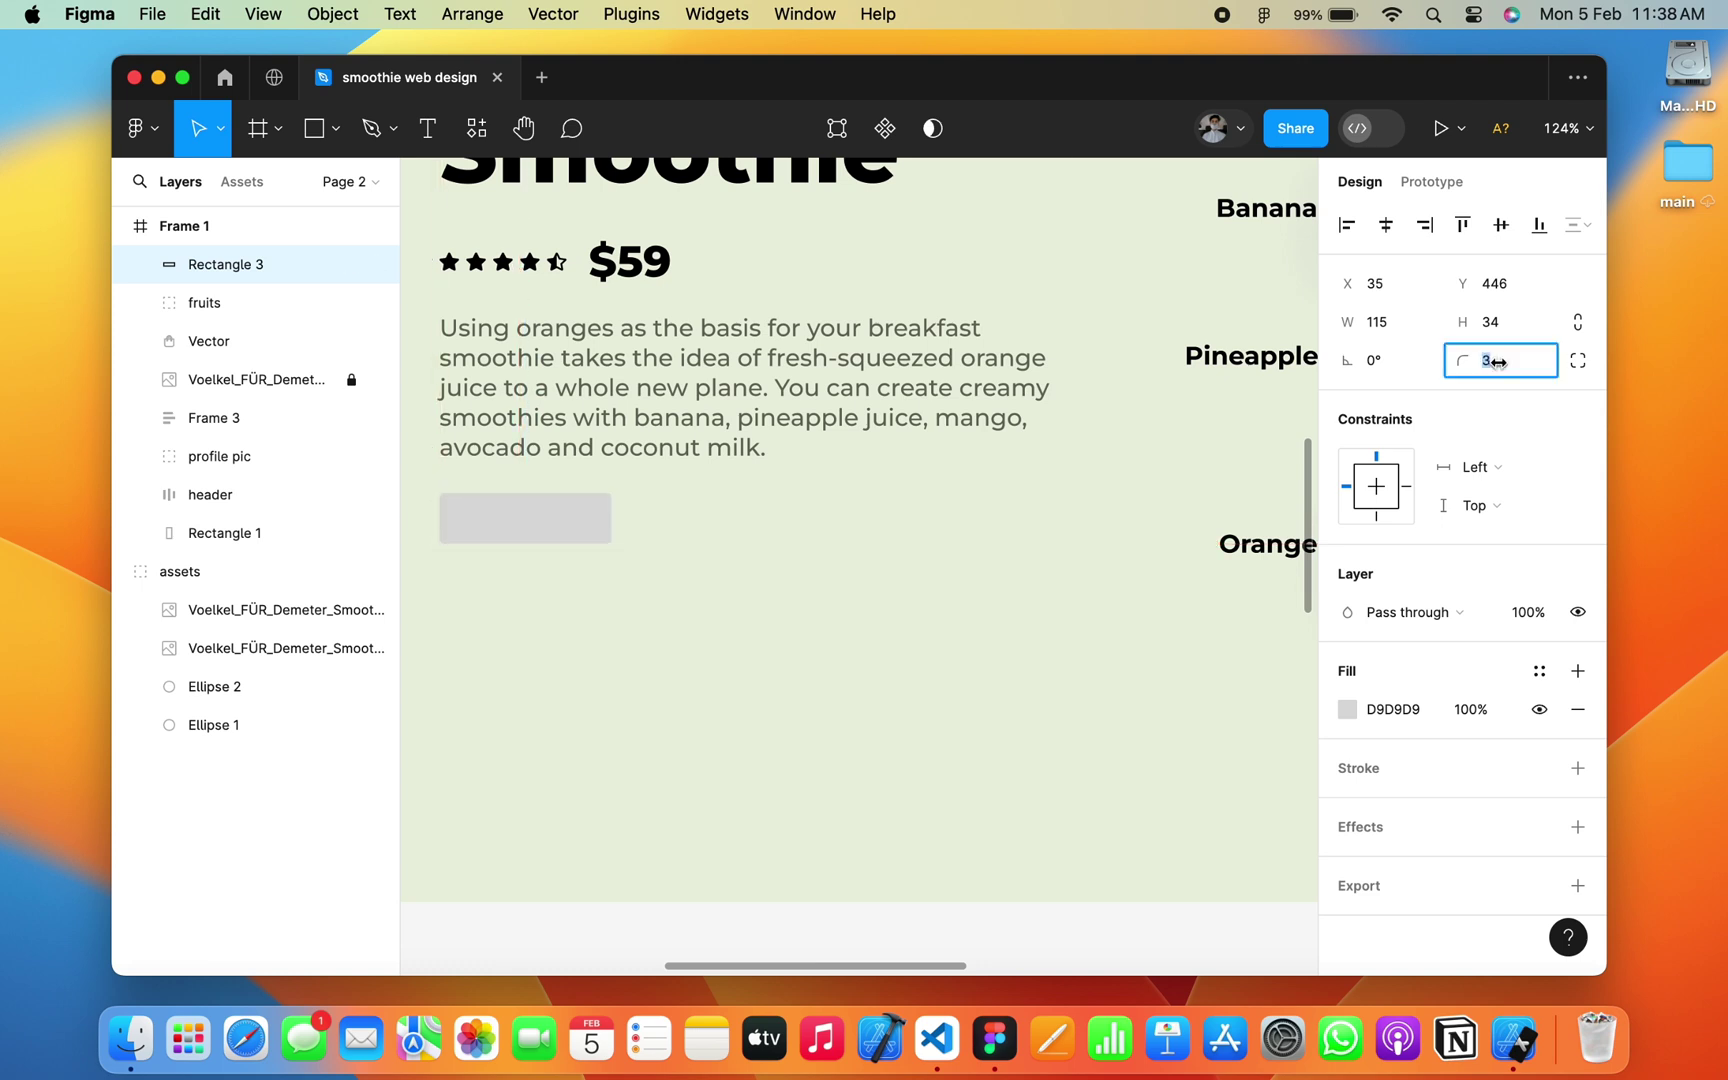
type("11")
left_click(1347, 709)
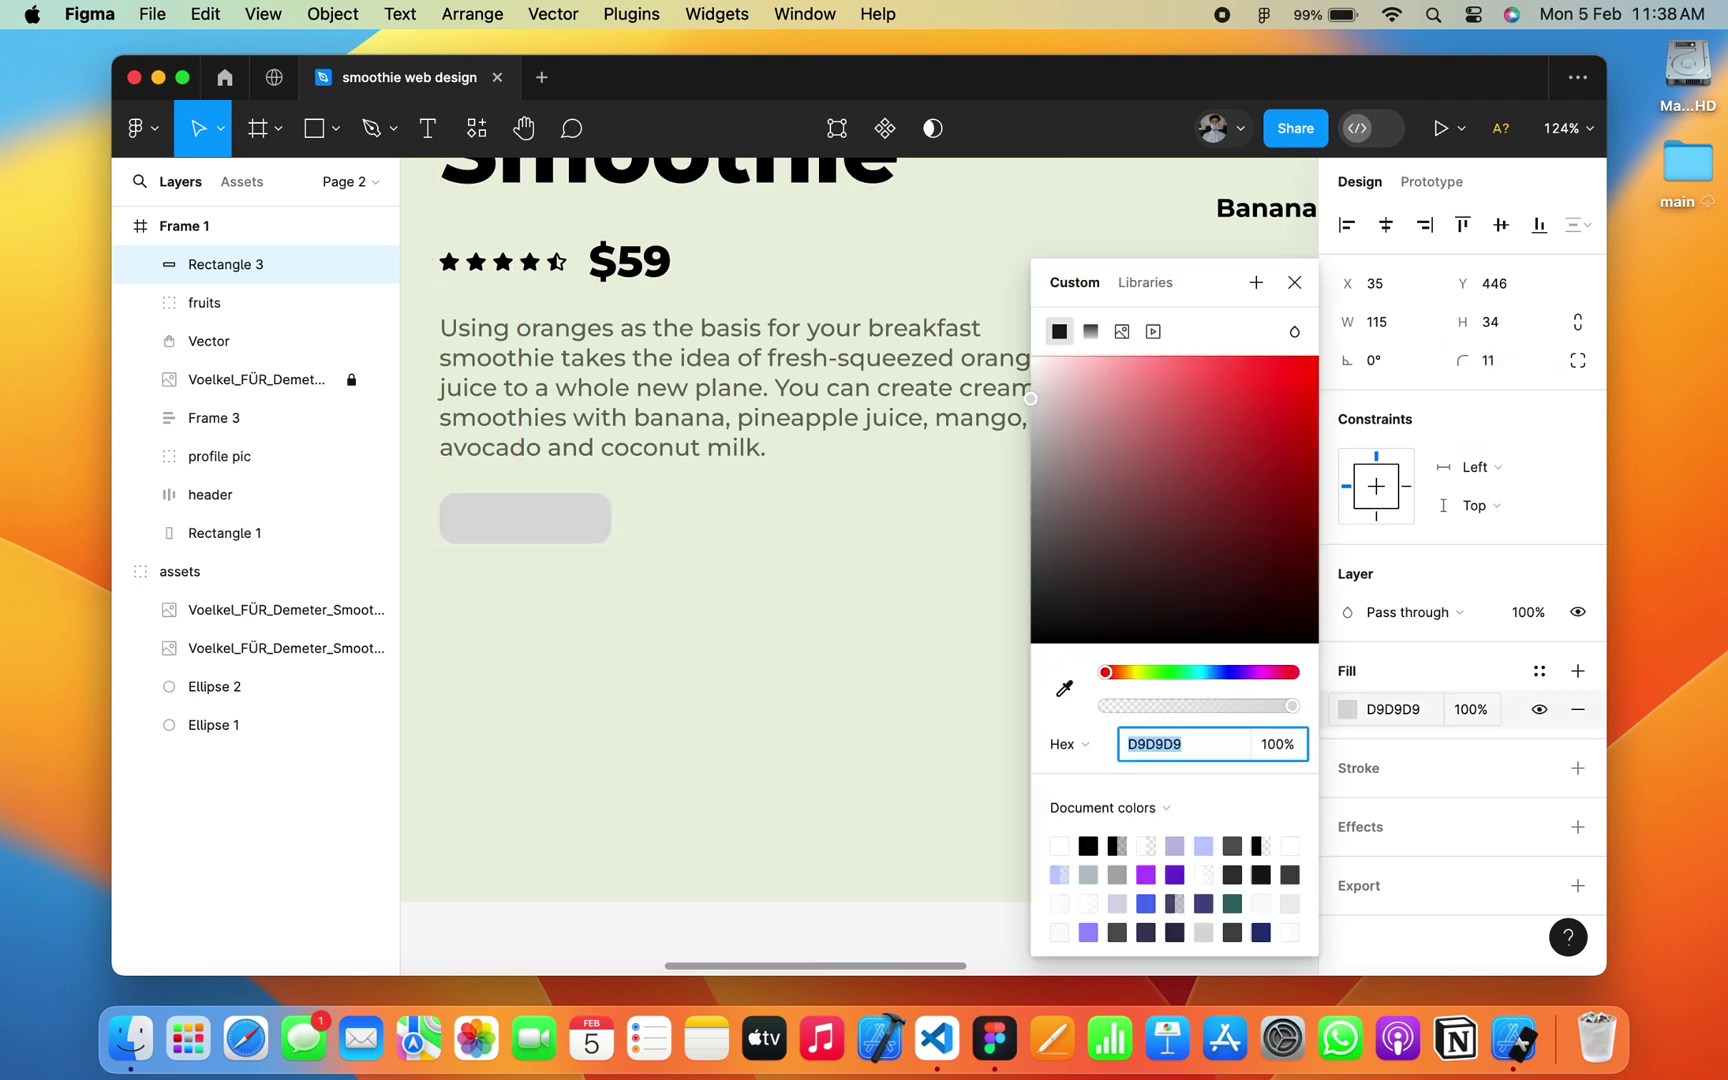
type("FFFFFF")
key("Return")
left_click(1485, 361)
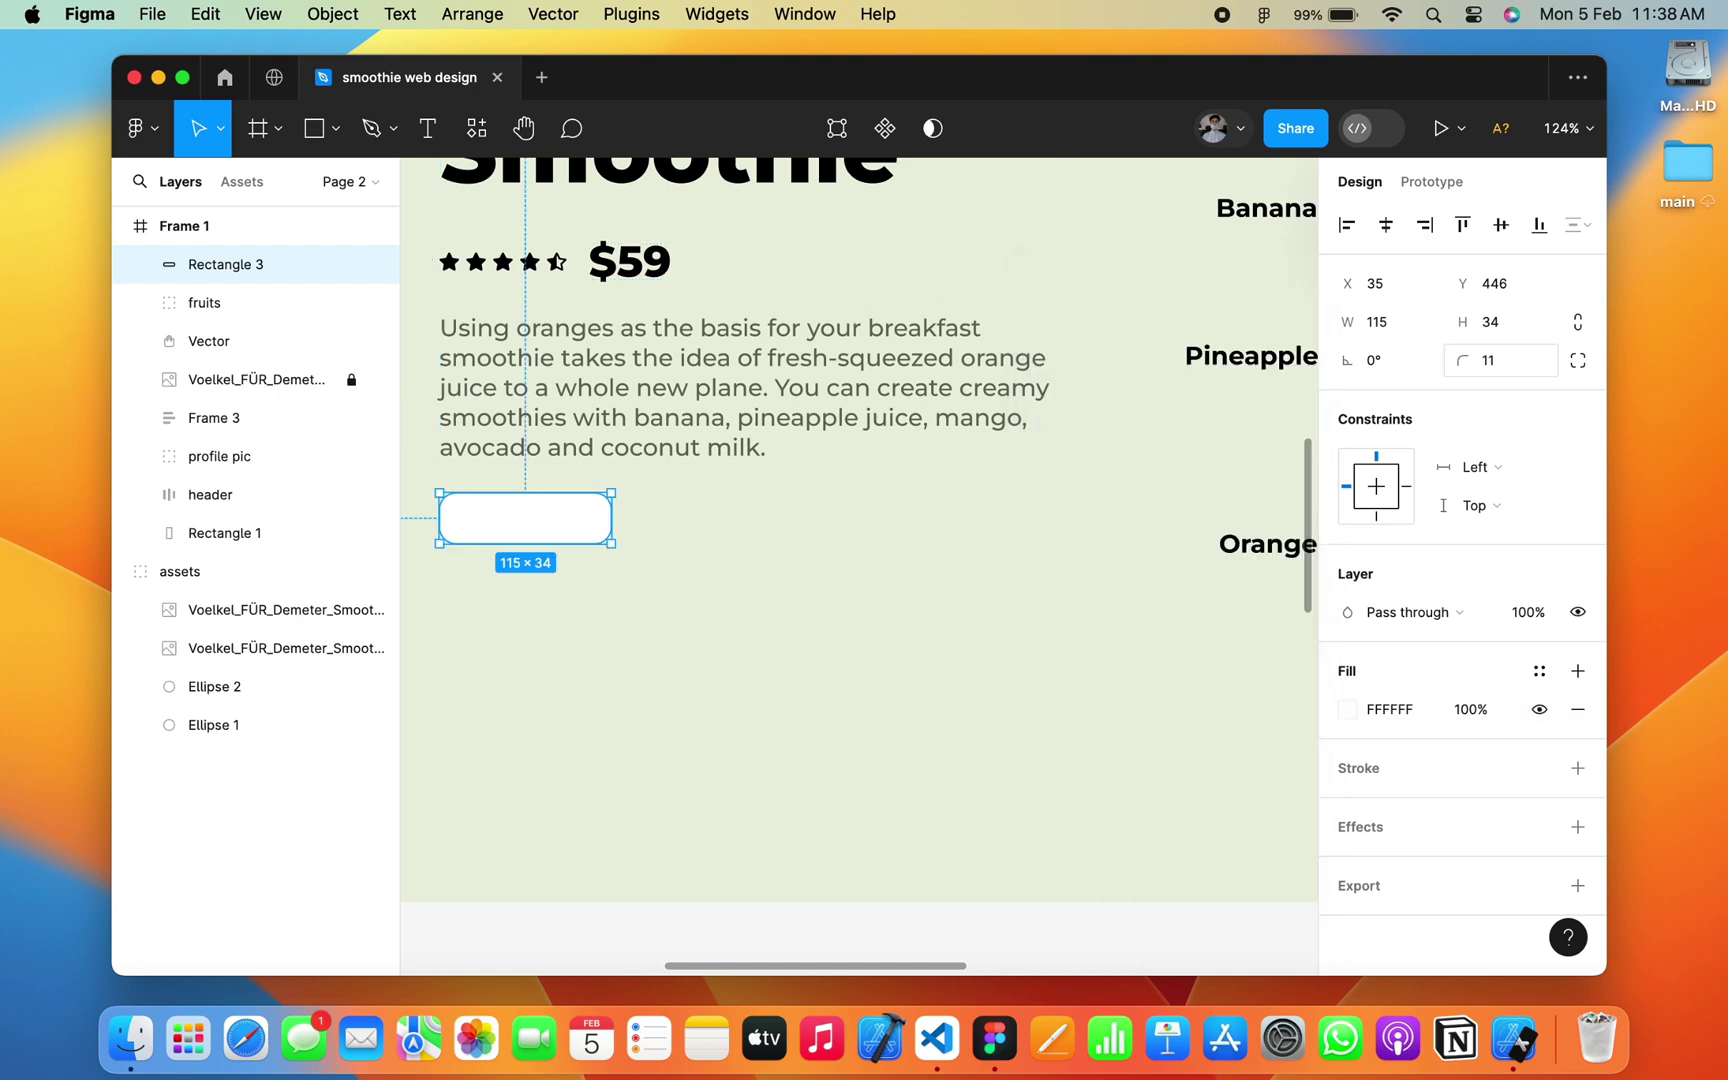
type("9")
key("Return")
Step: Add a 'Buy Now' text label inside the button
scroll(700, 520, "up", 3)
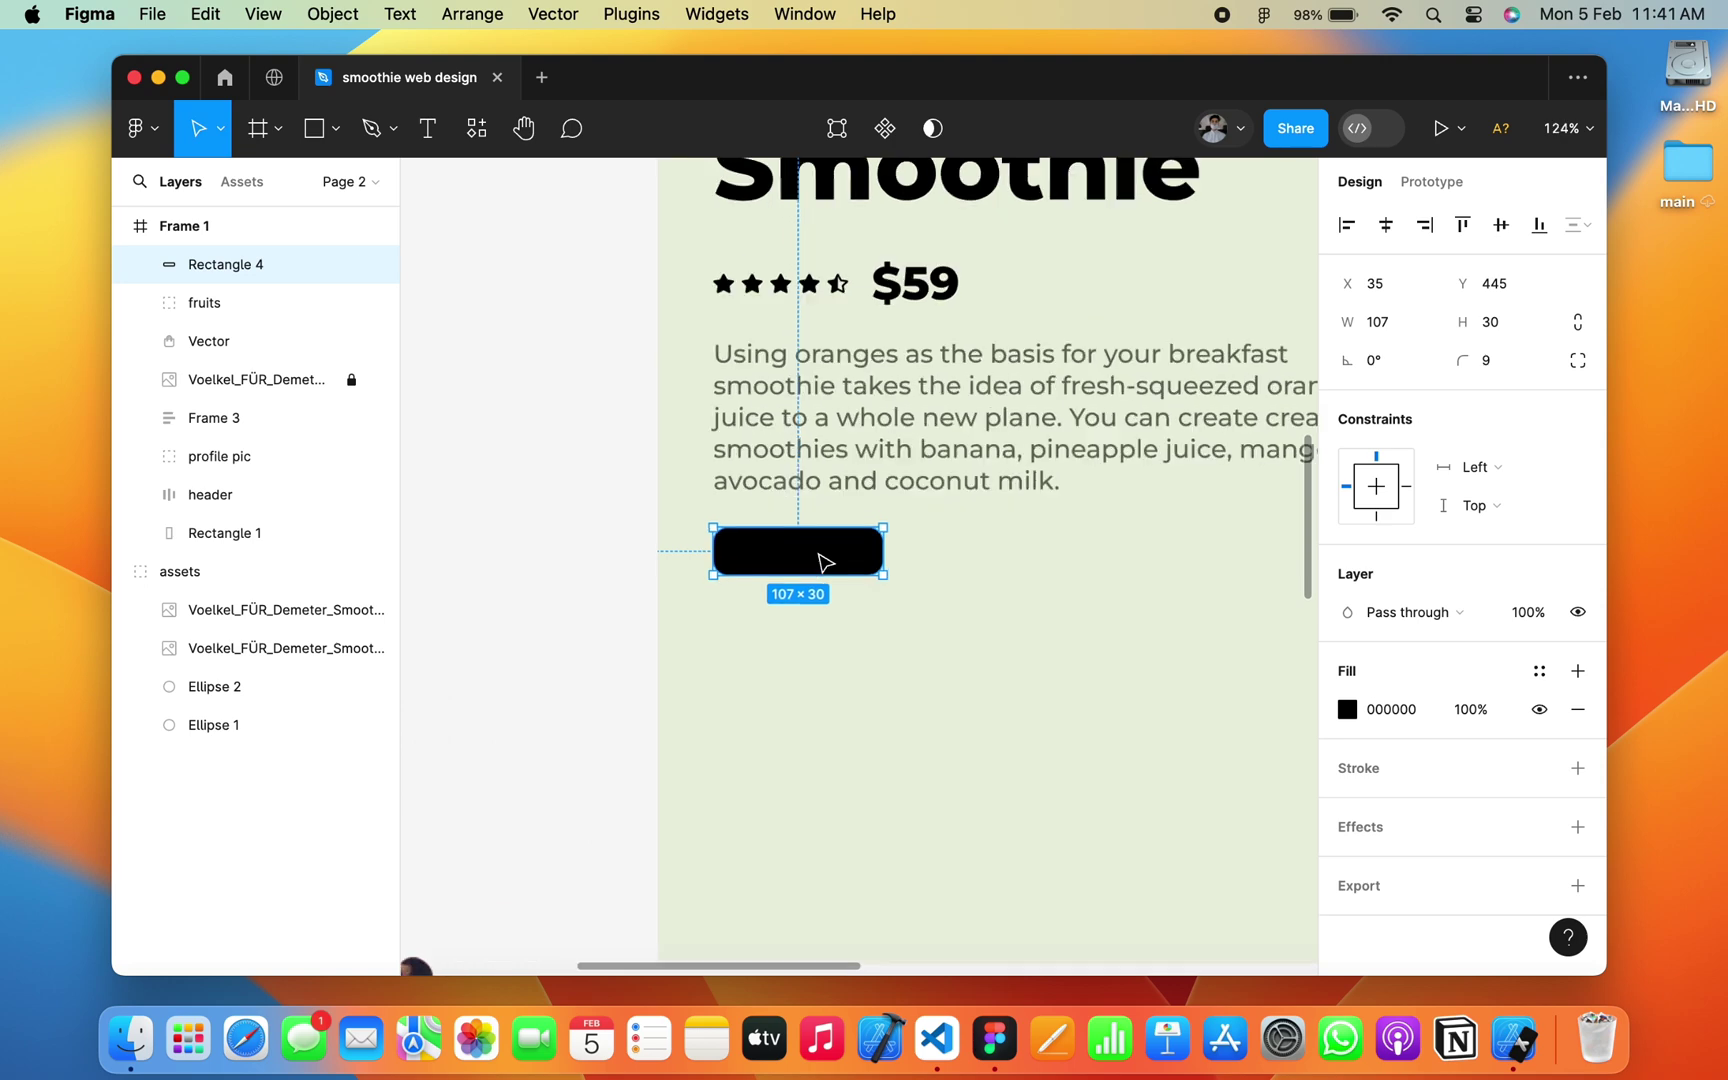
left_click(424, 135)
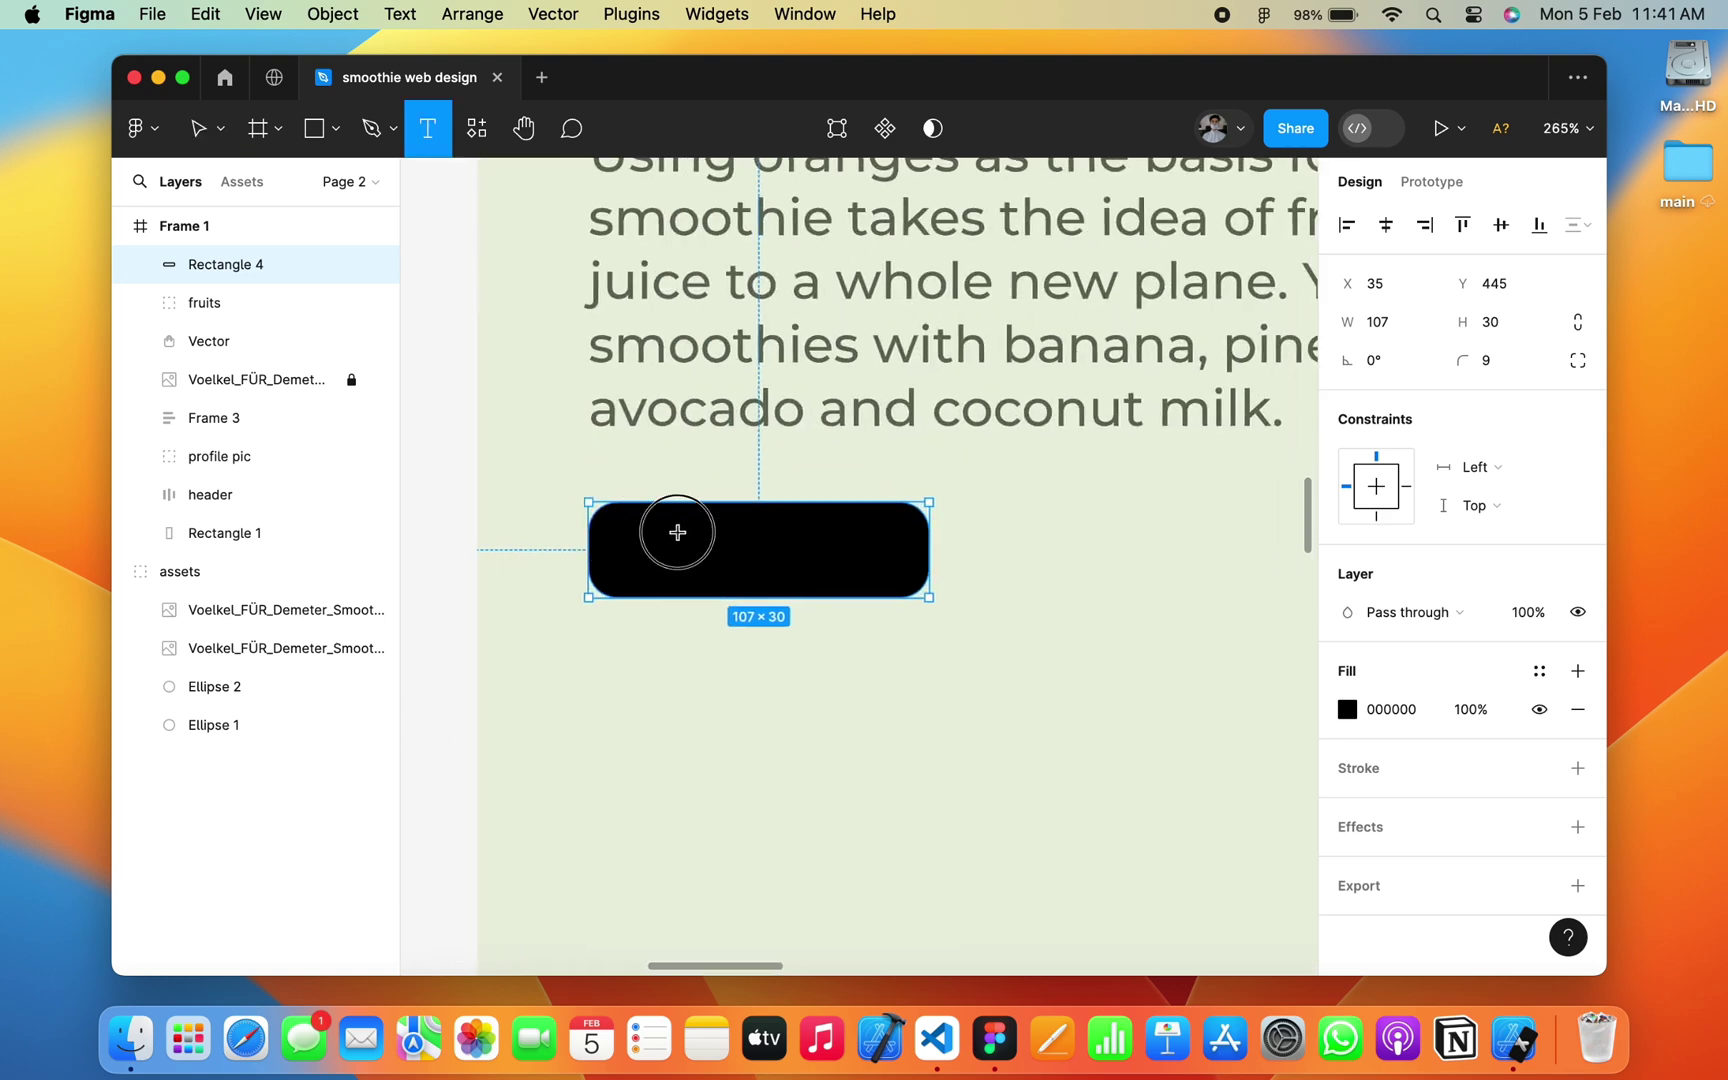
left_click_drag(610, 530, 847, 581)
type("Buy")
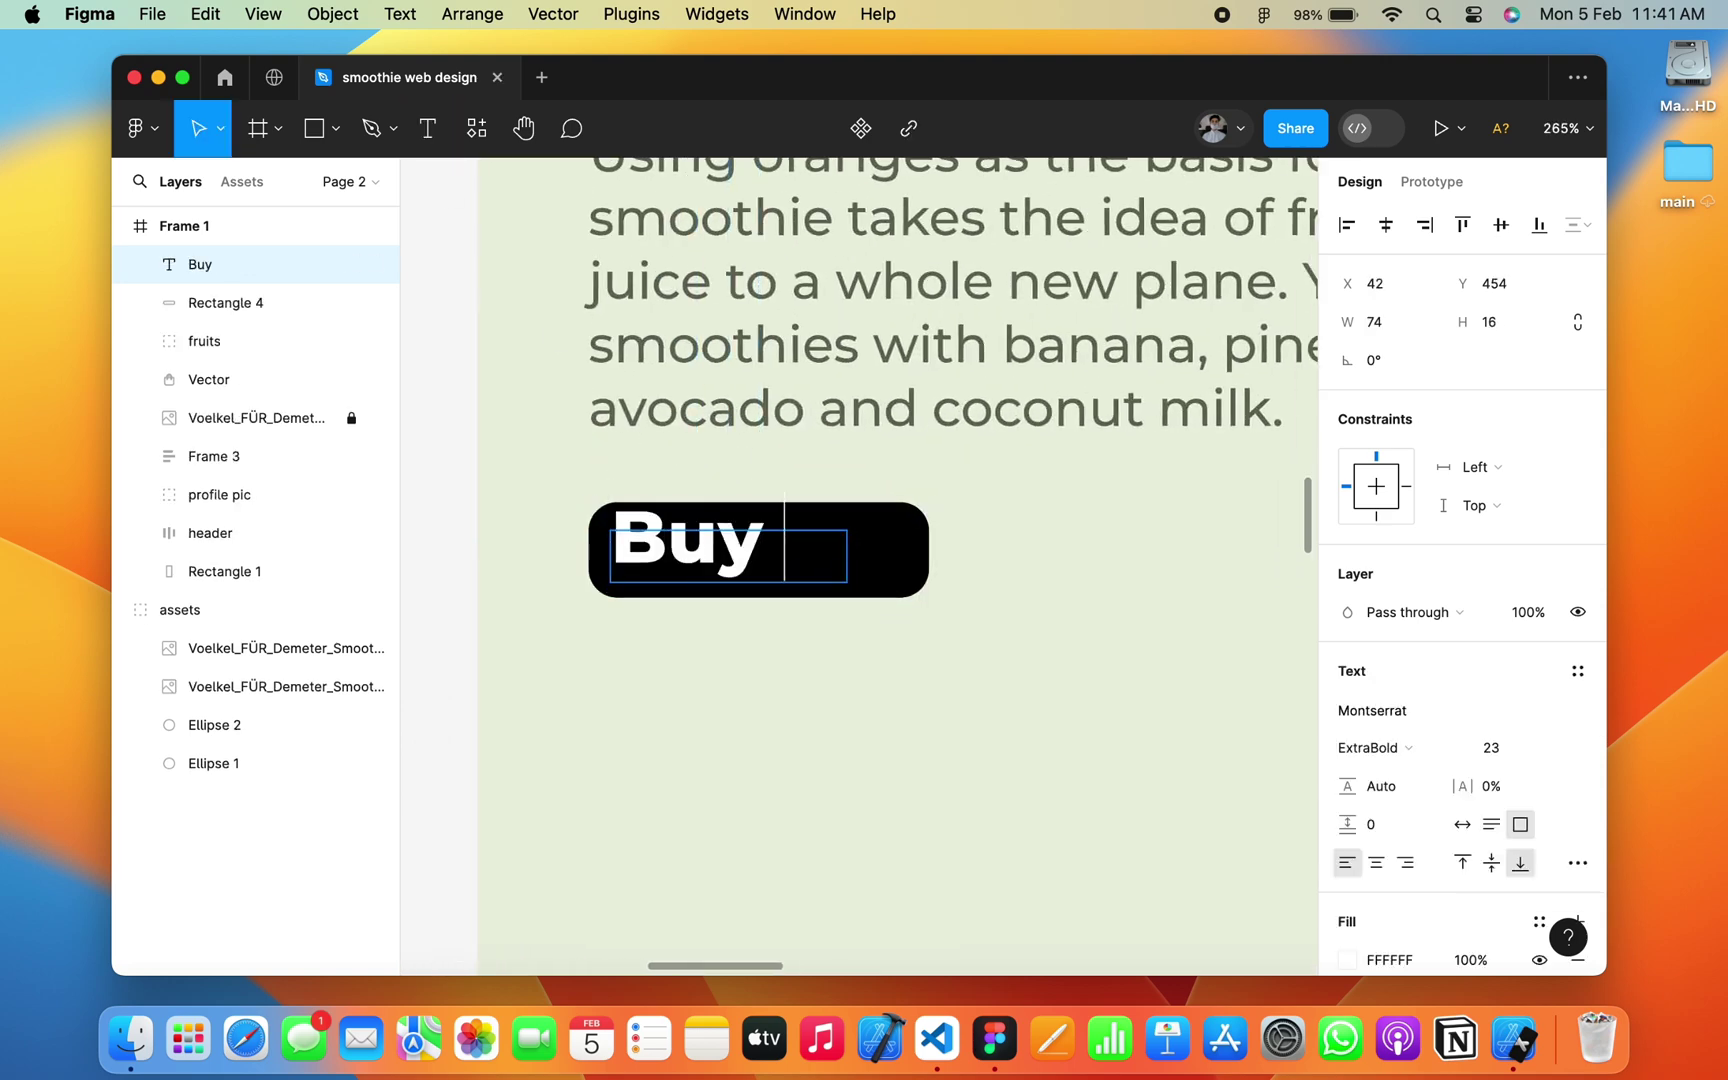
type(" Now")
key("super+a")
Step: Make the Buy Now label SemiBold at size 13 and narrow its text box
left_click(1370, 747)
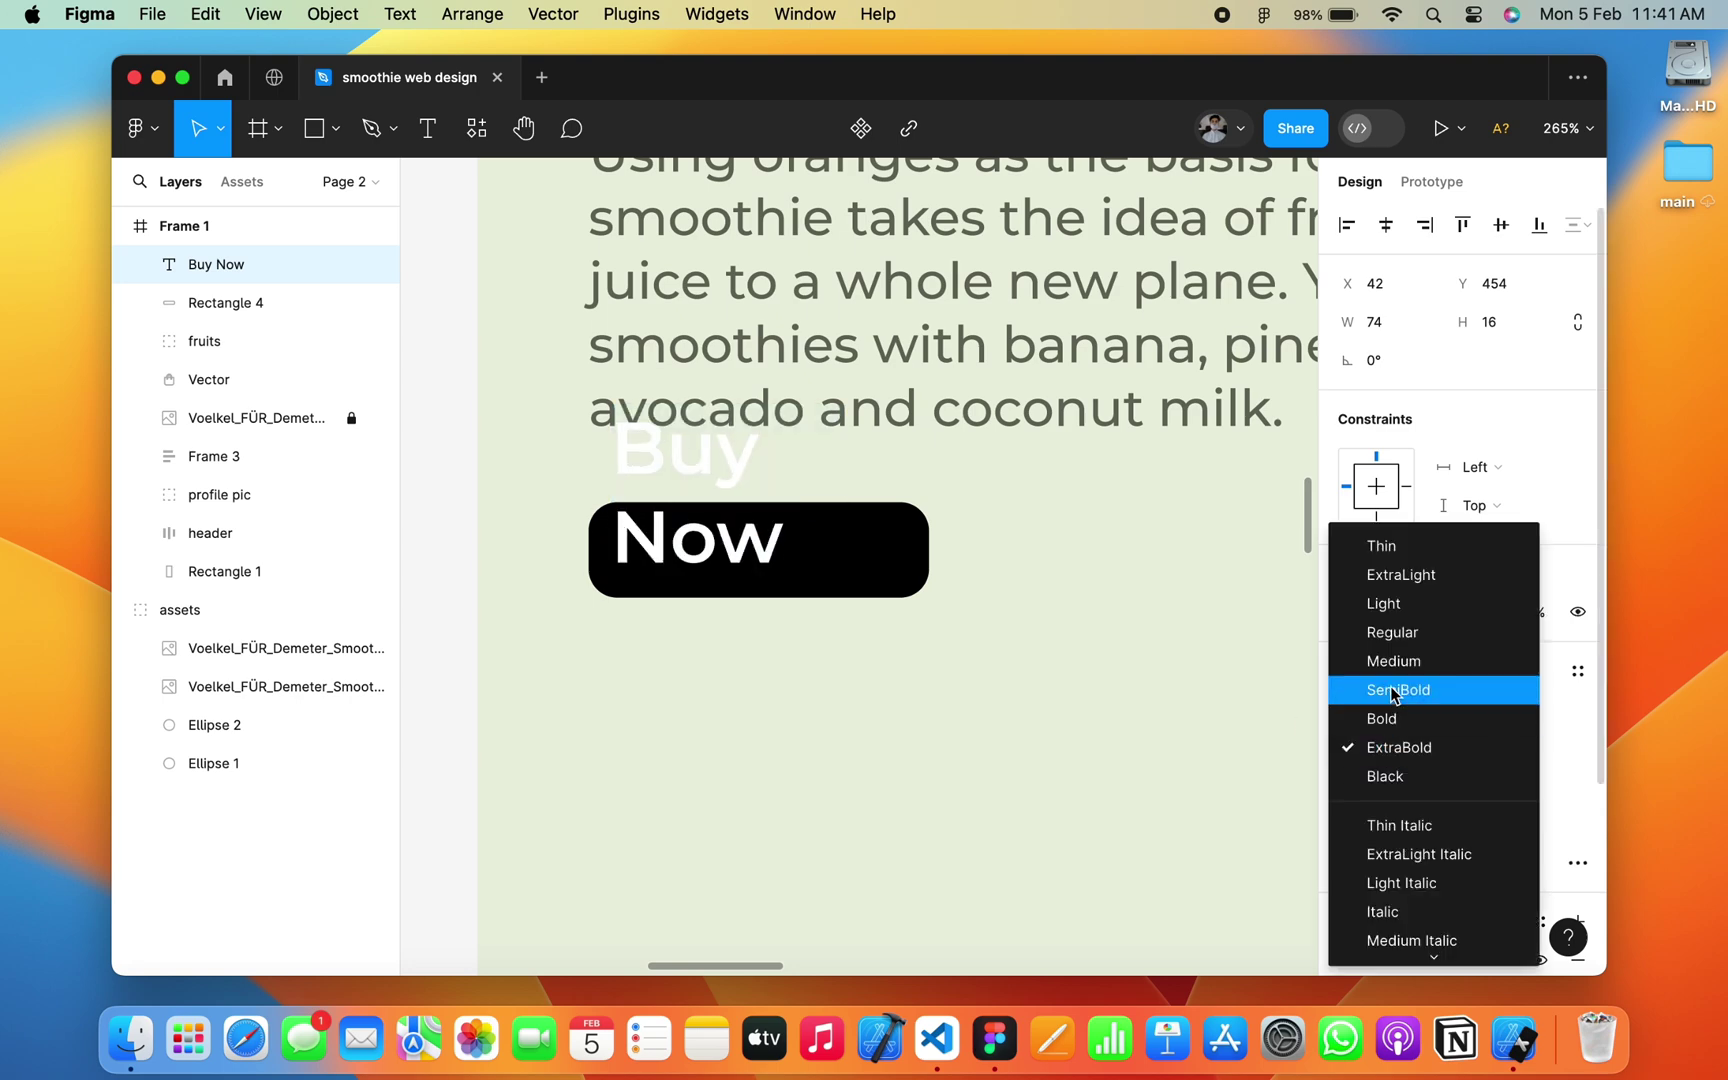
left_click(1393, 694)
left_click(1497, 748)
type("15")
key("Return")
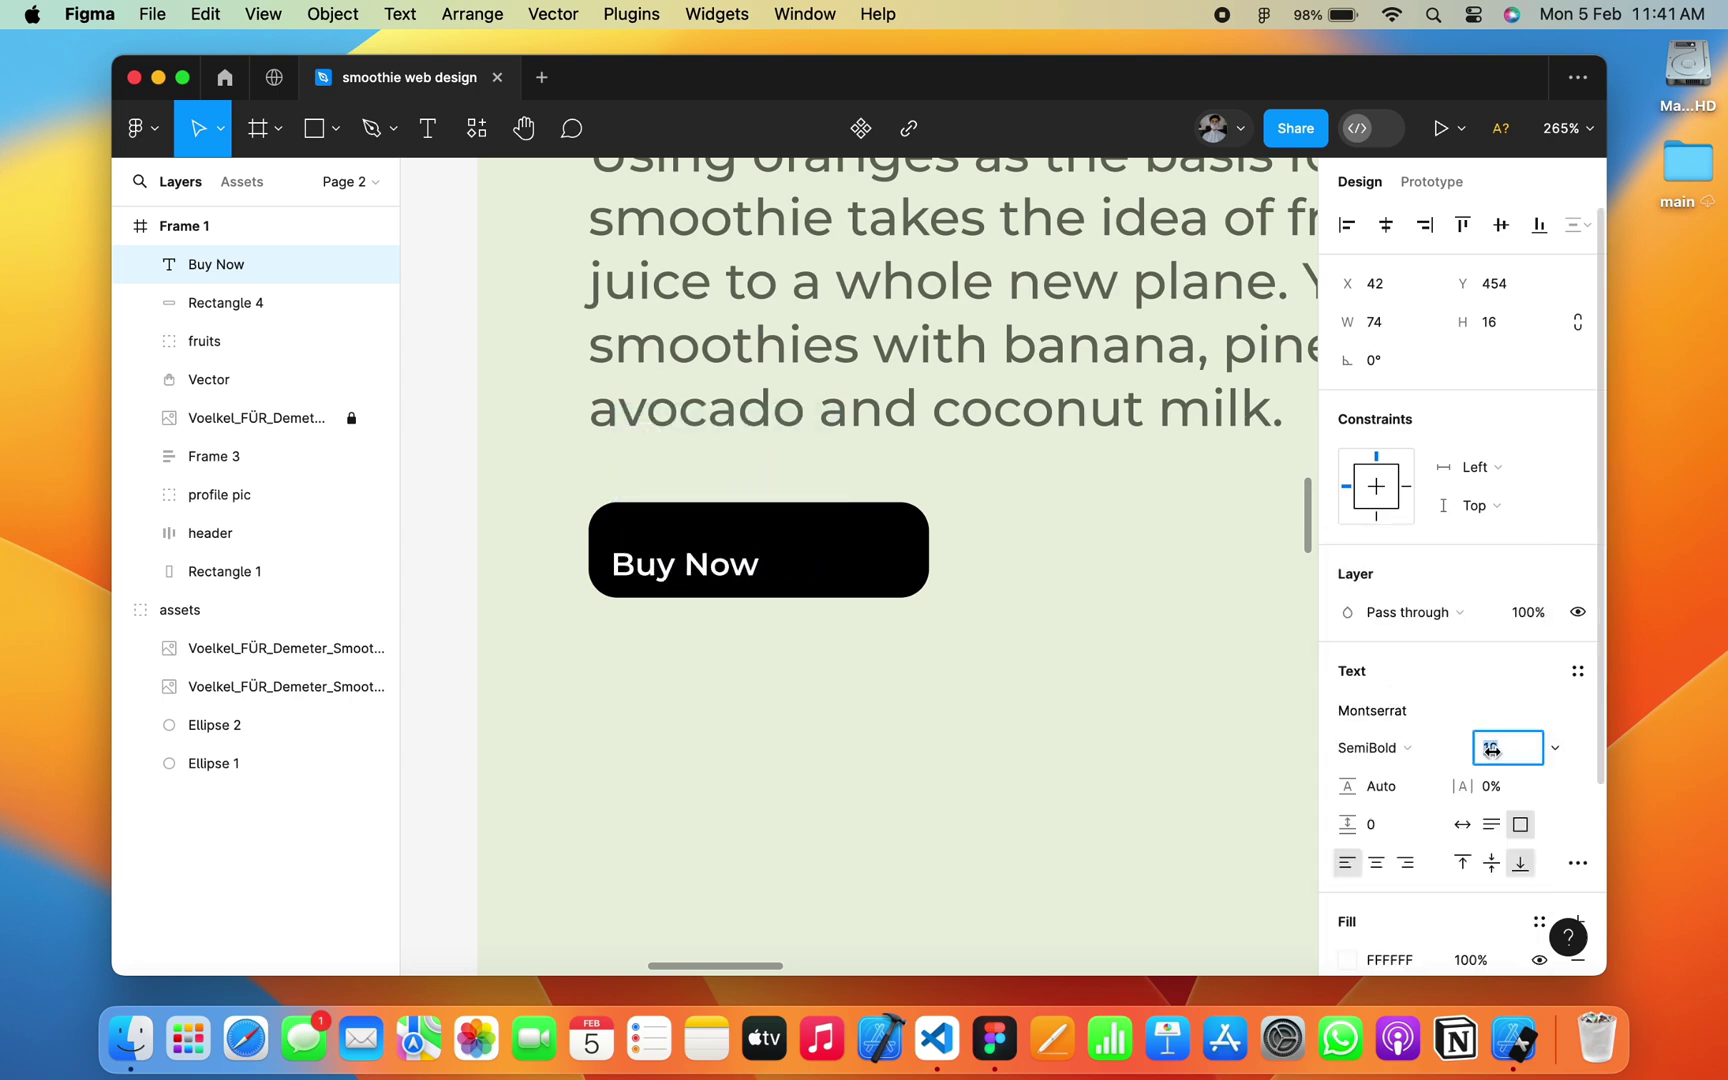
type("13")
key("Return")
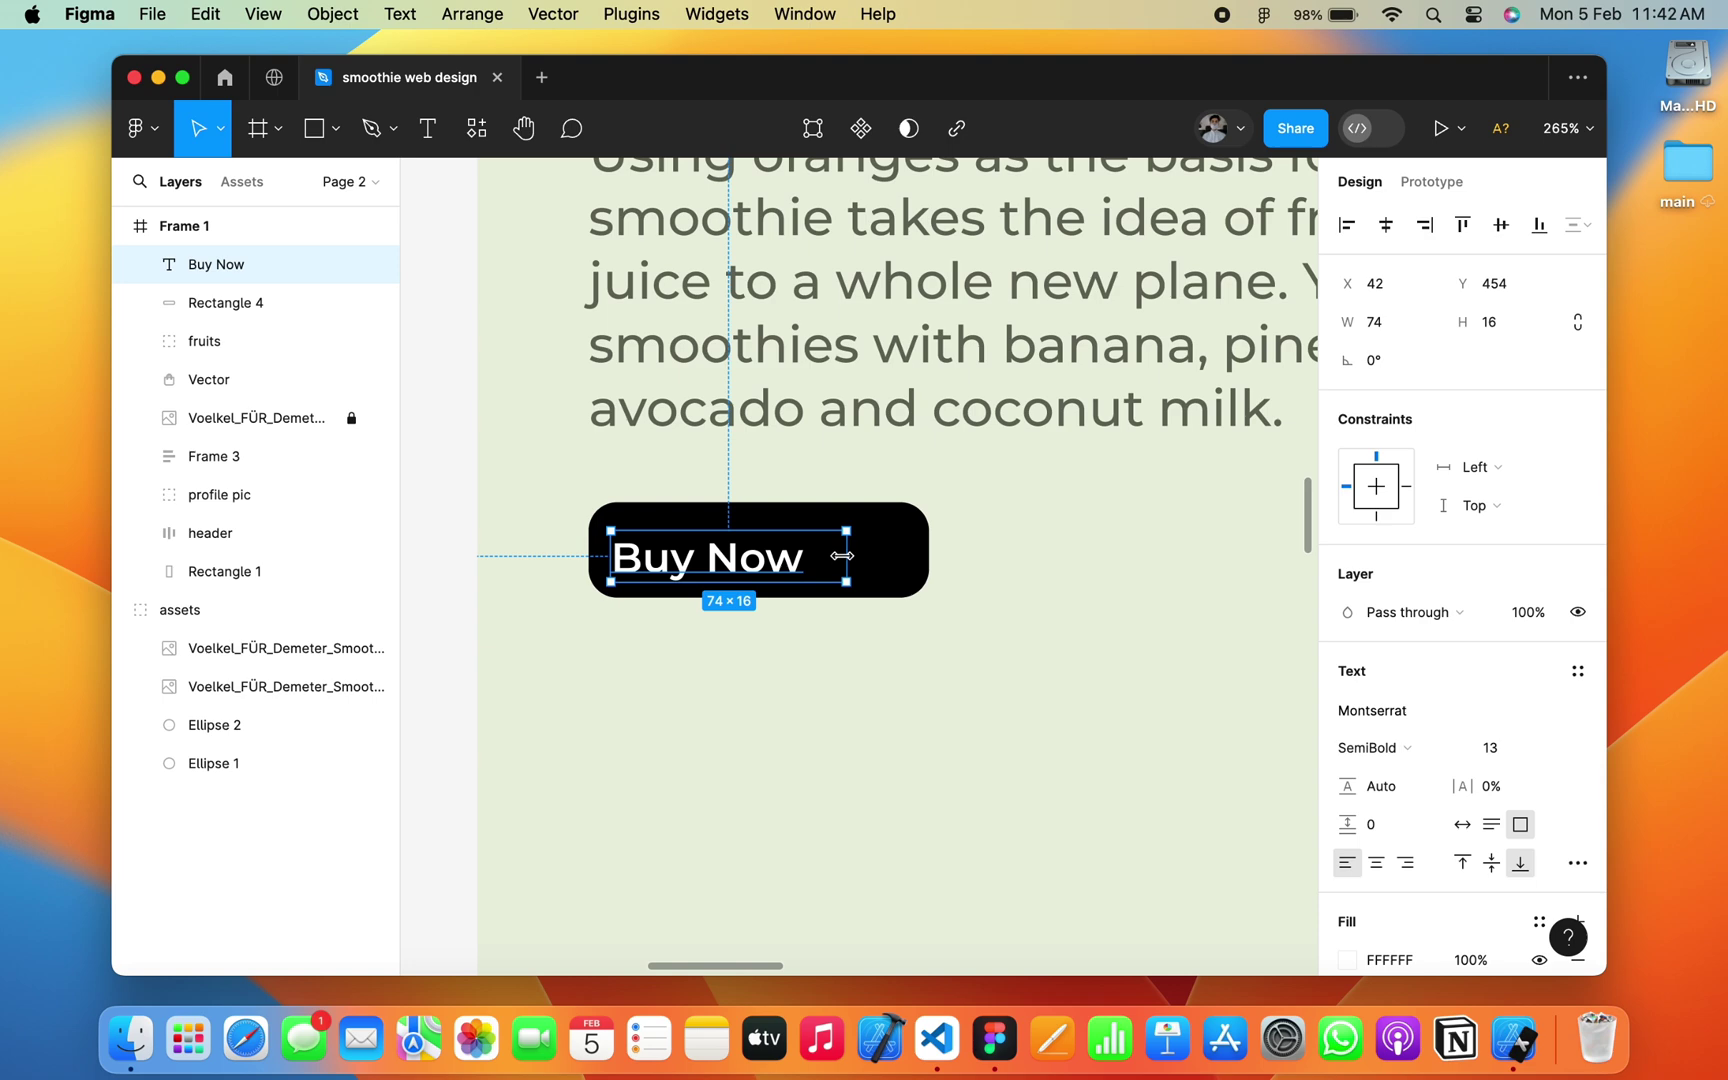
left_click_drag(848, 556, 752, 562)
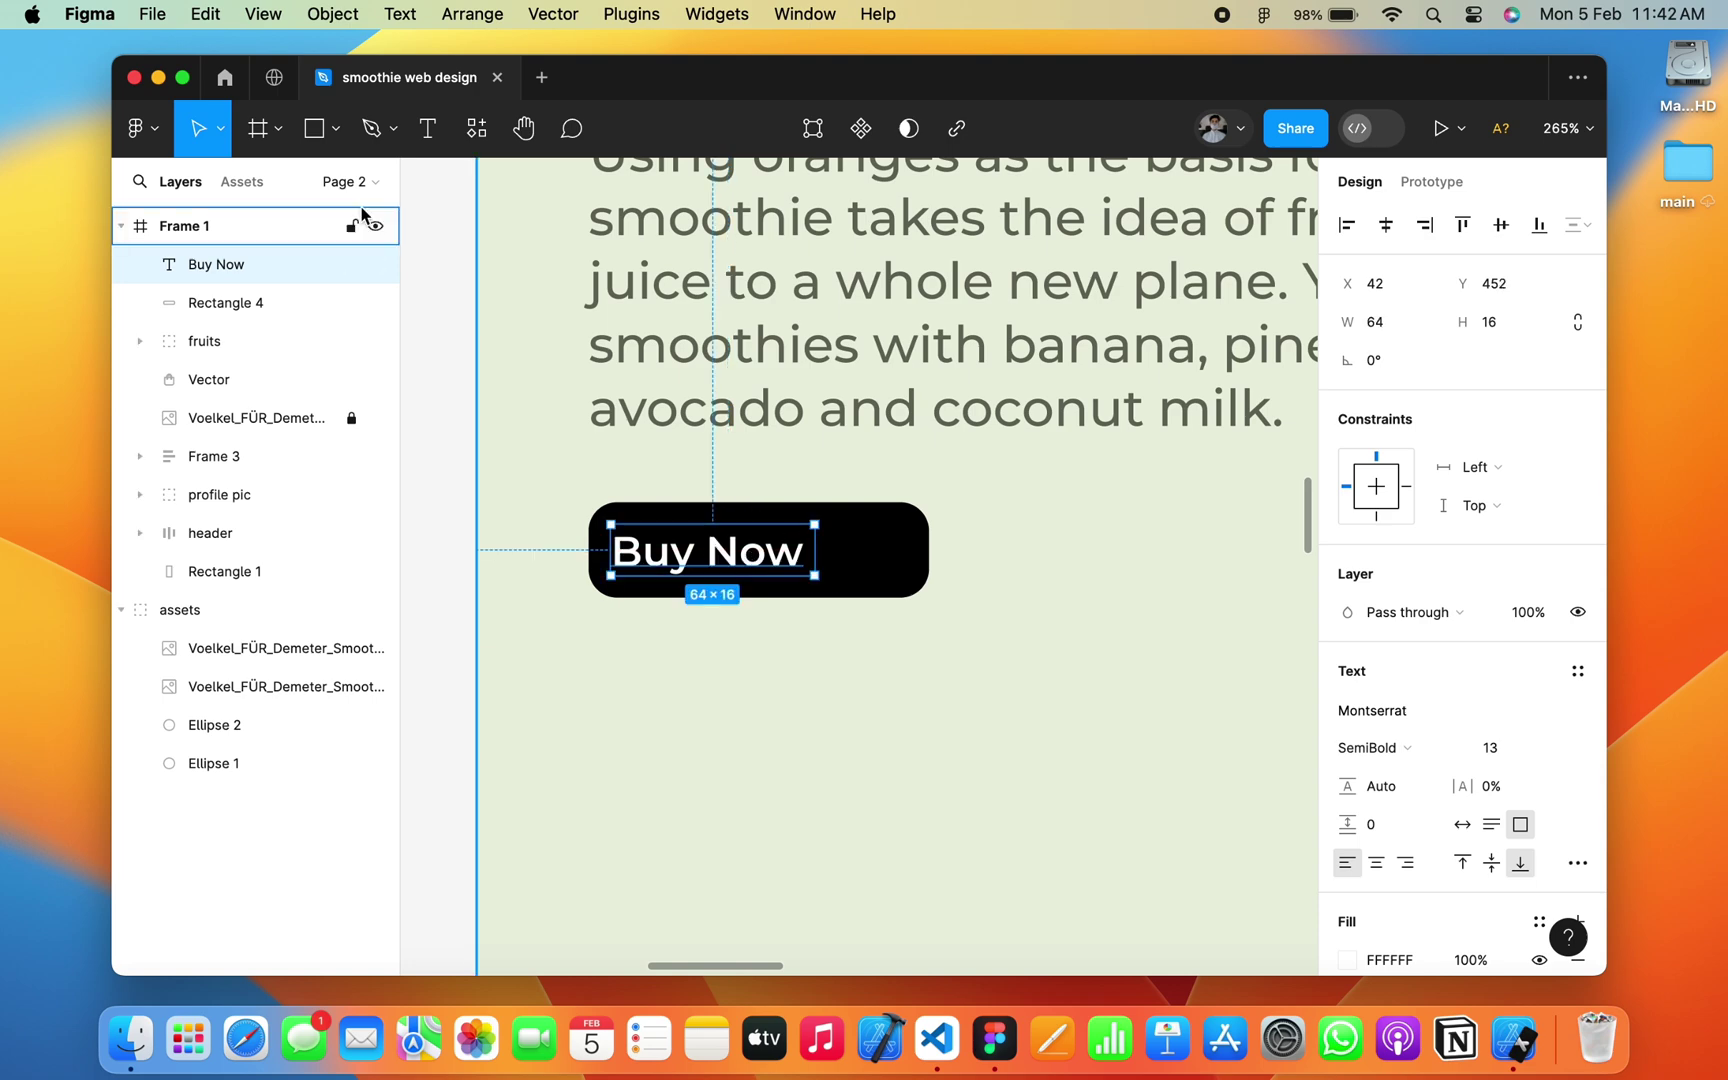
left_click(336, 128)
key("Escape")
key("Escape")
Step: Insert the long-arrow-alt-right icon from the Font Awesome Icons plugin by searching 'arrow'
key("minus")
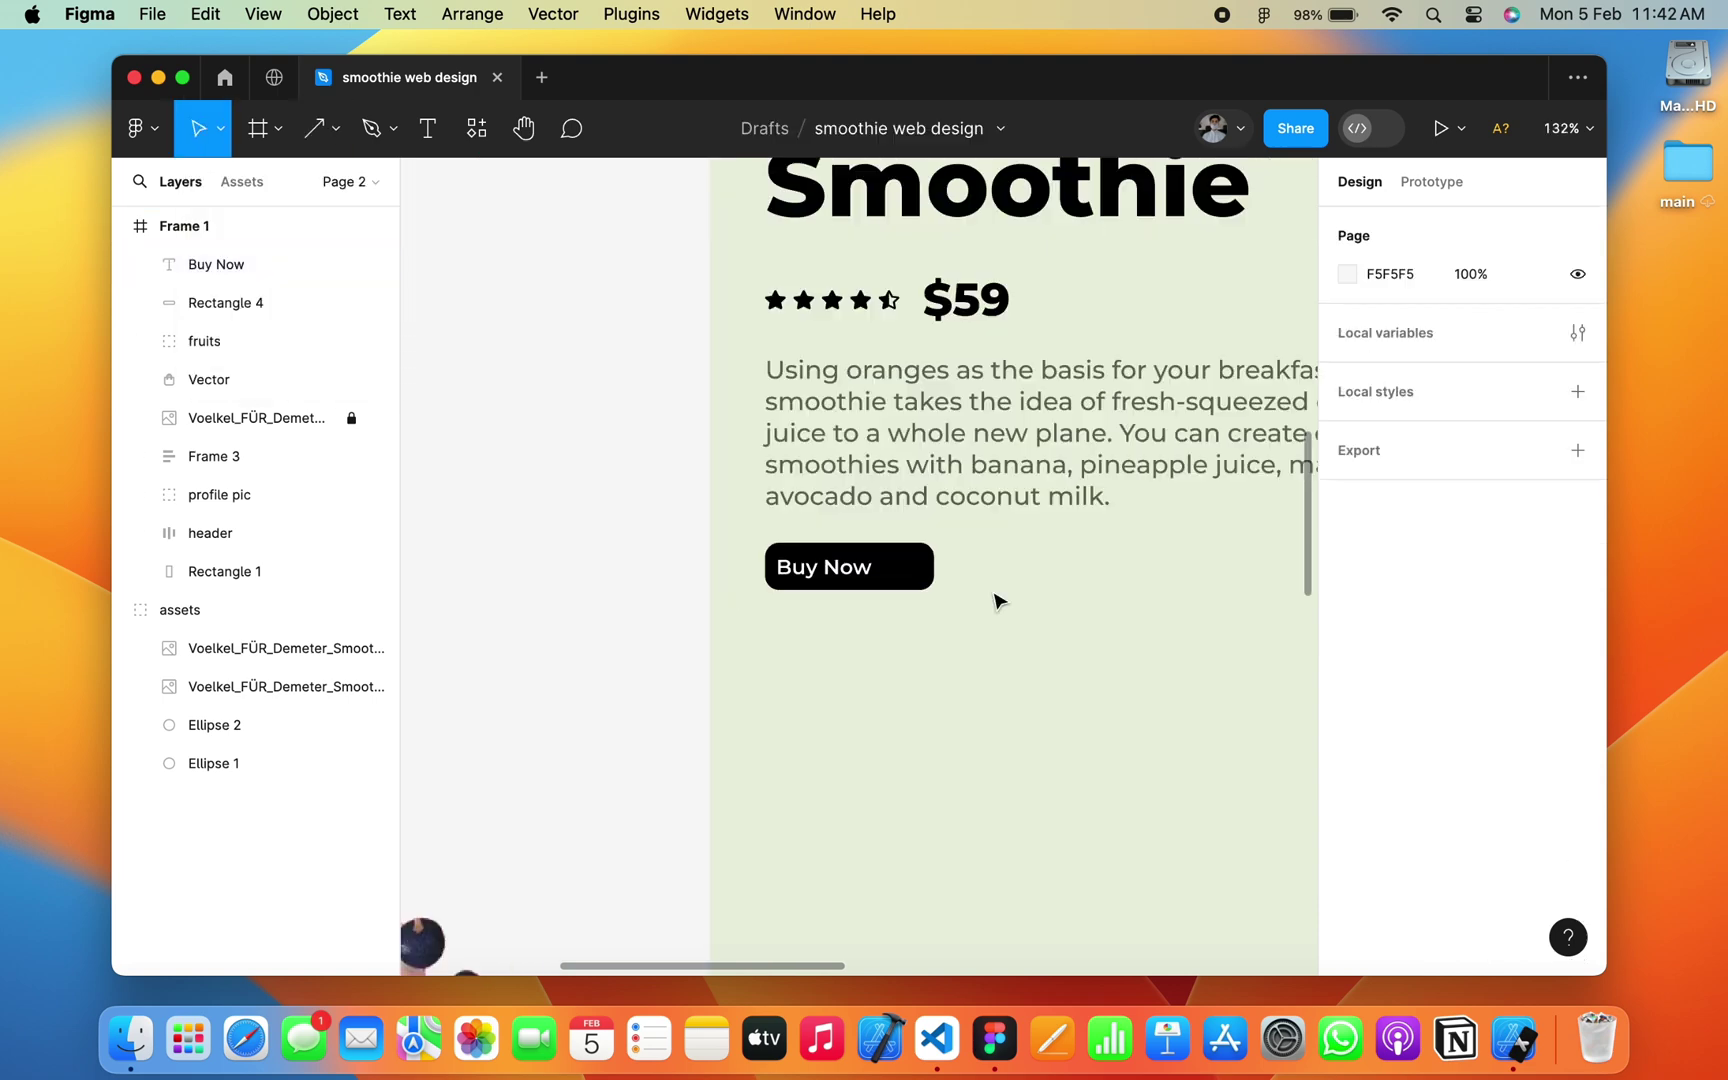
right_click(995, 598)
left_click(1340, 417)
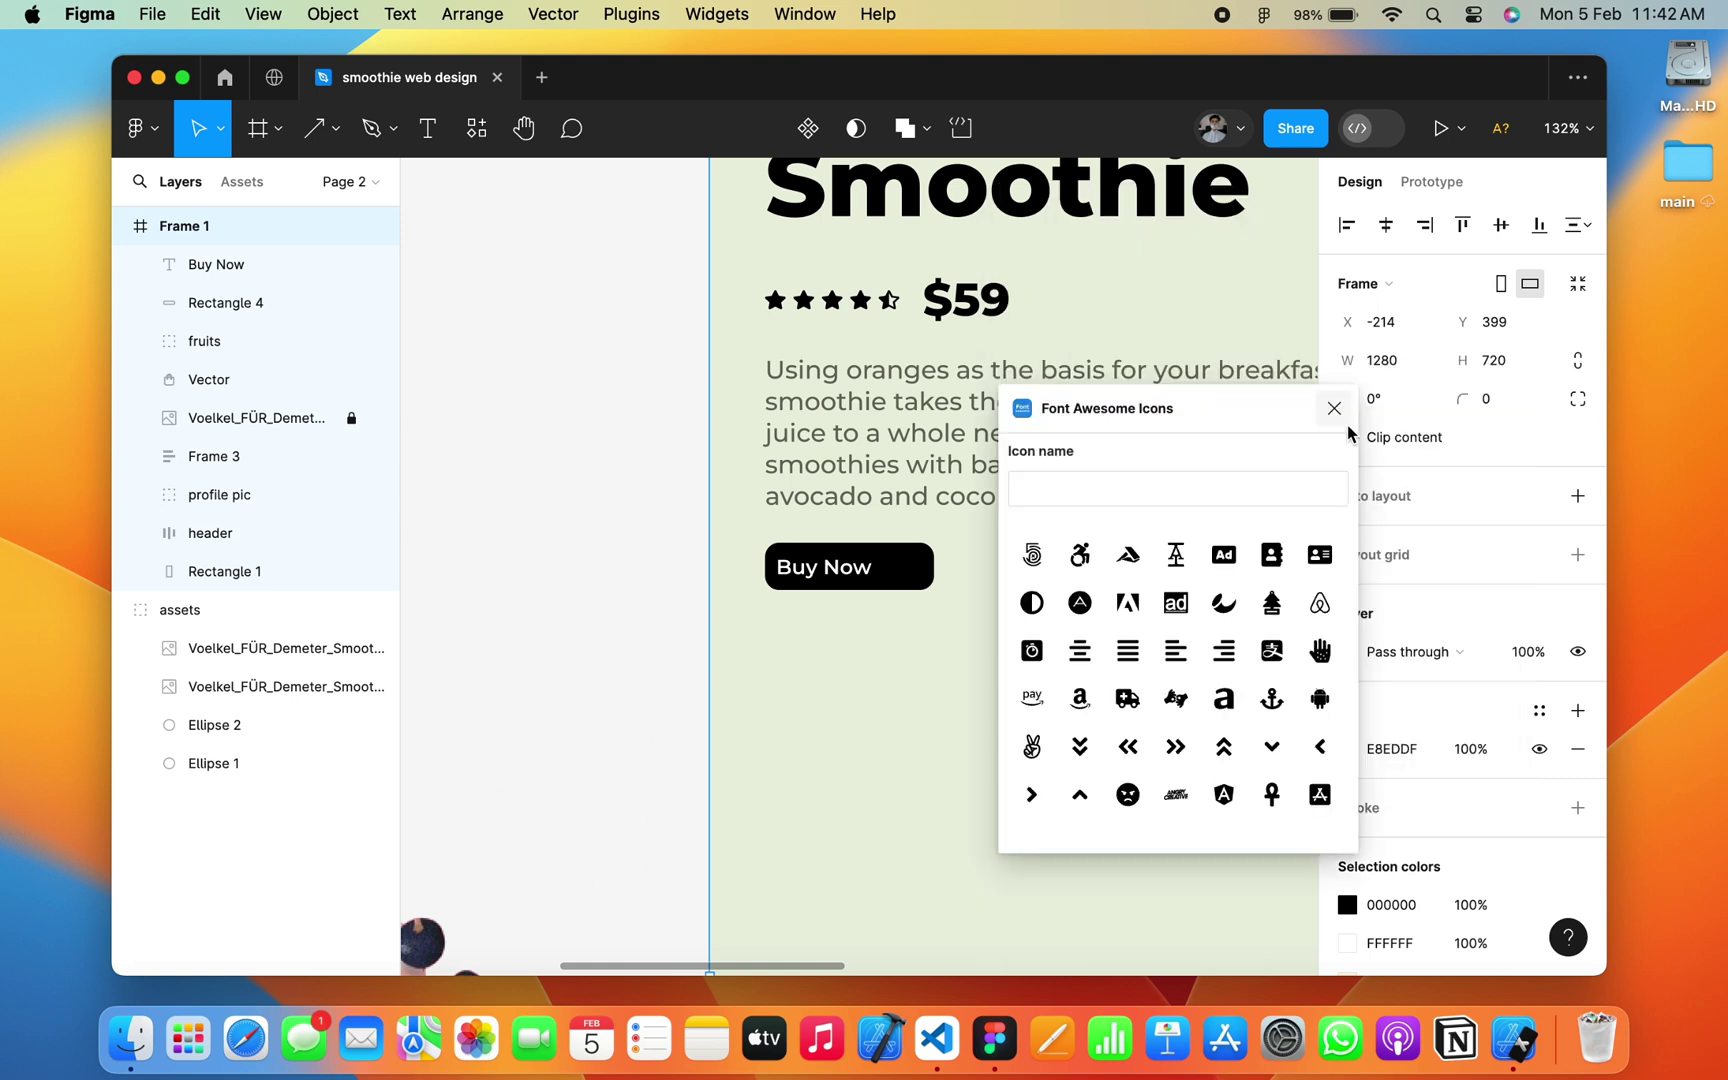
left_click(1219, 490)
type("a")
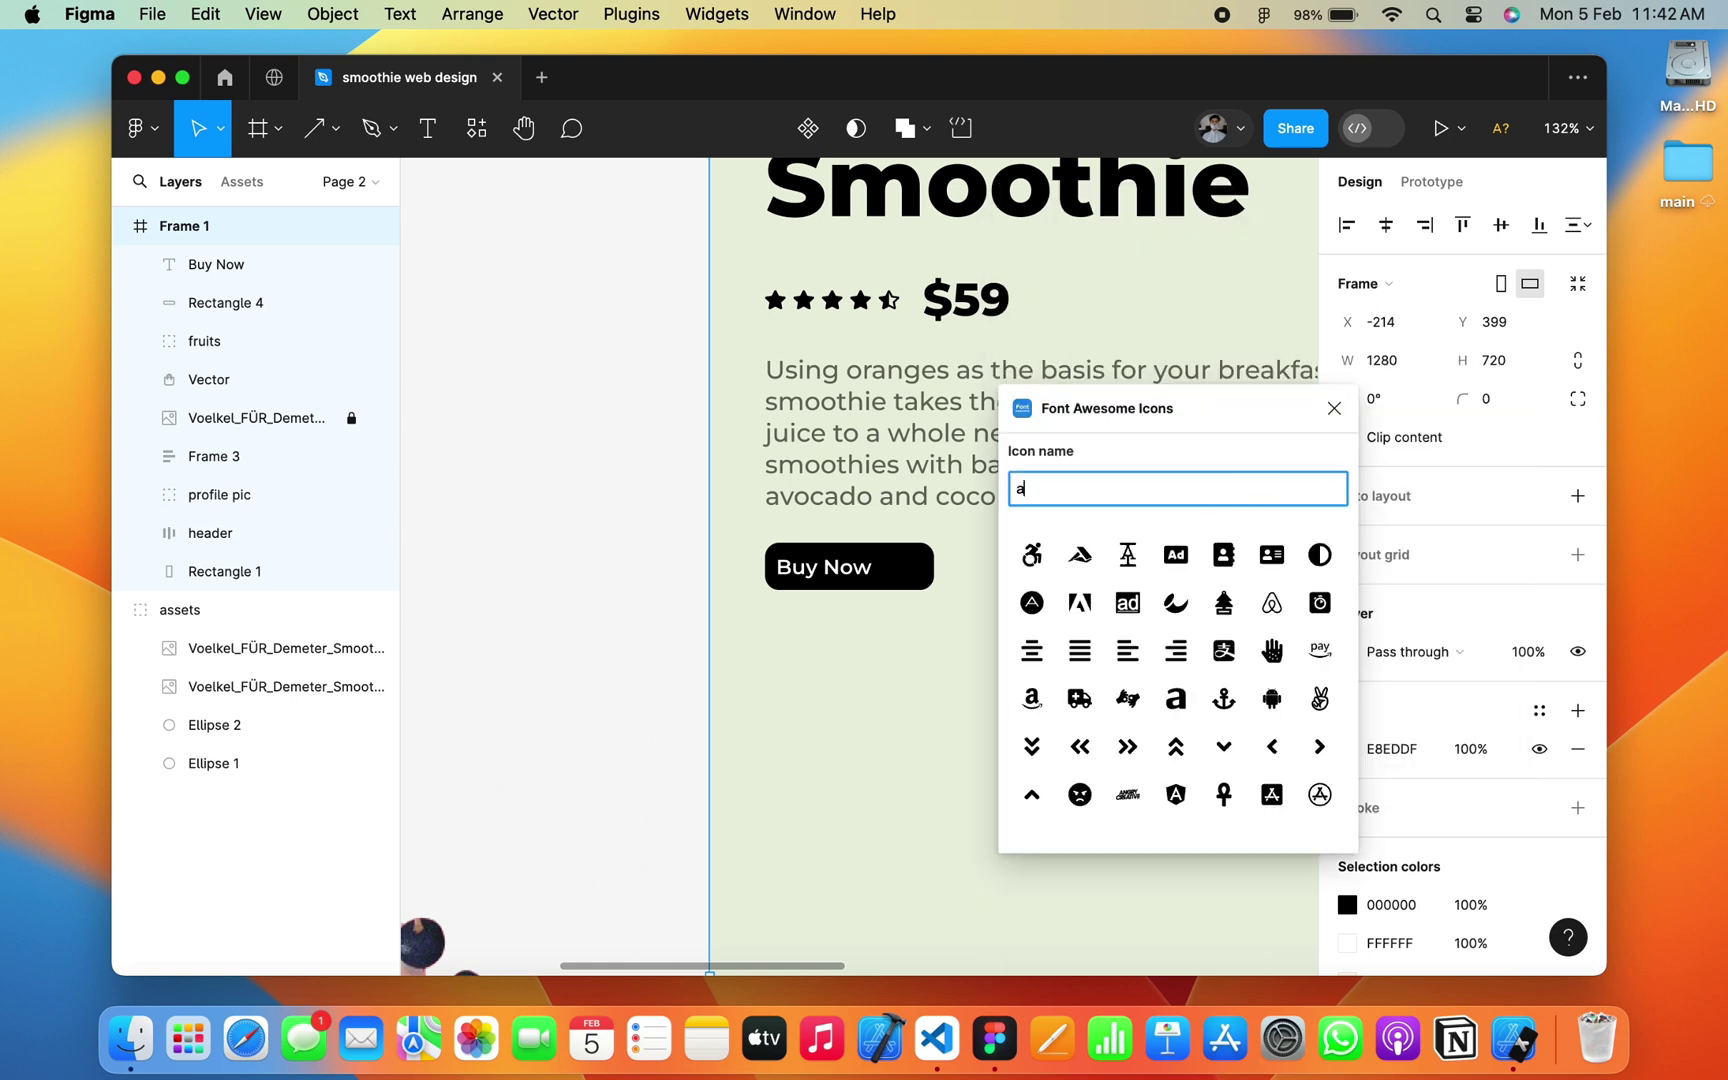
type("rrow")
left_click(1031, 698)
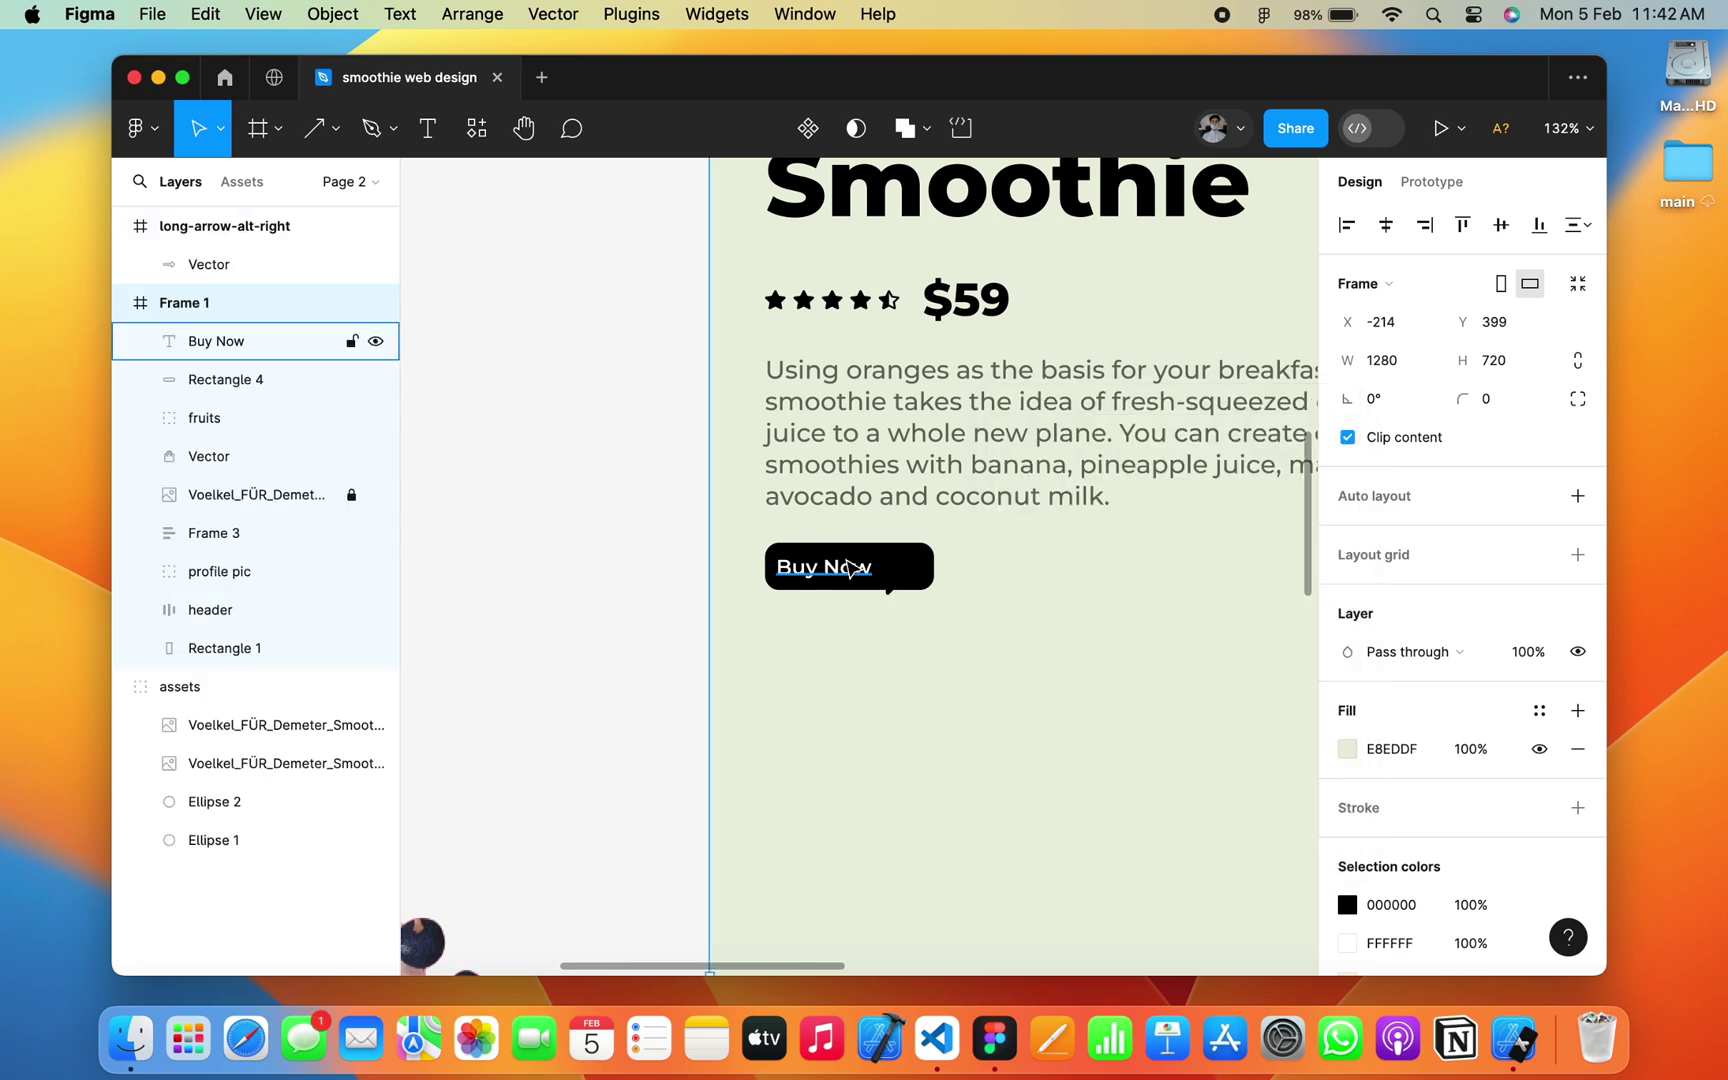
Step: Move the arrow into the Buy Now button and fill it white
left_click(885, 592)
left_click_drag(885, 592, 903, 574)
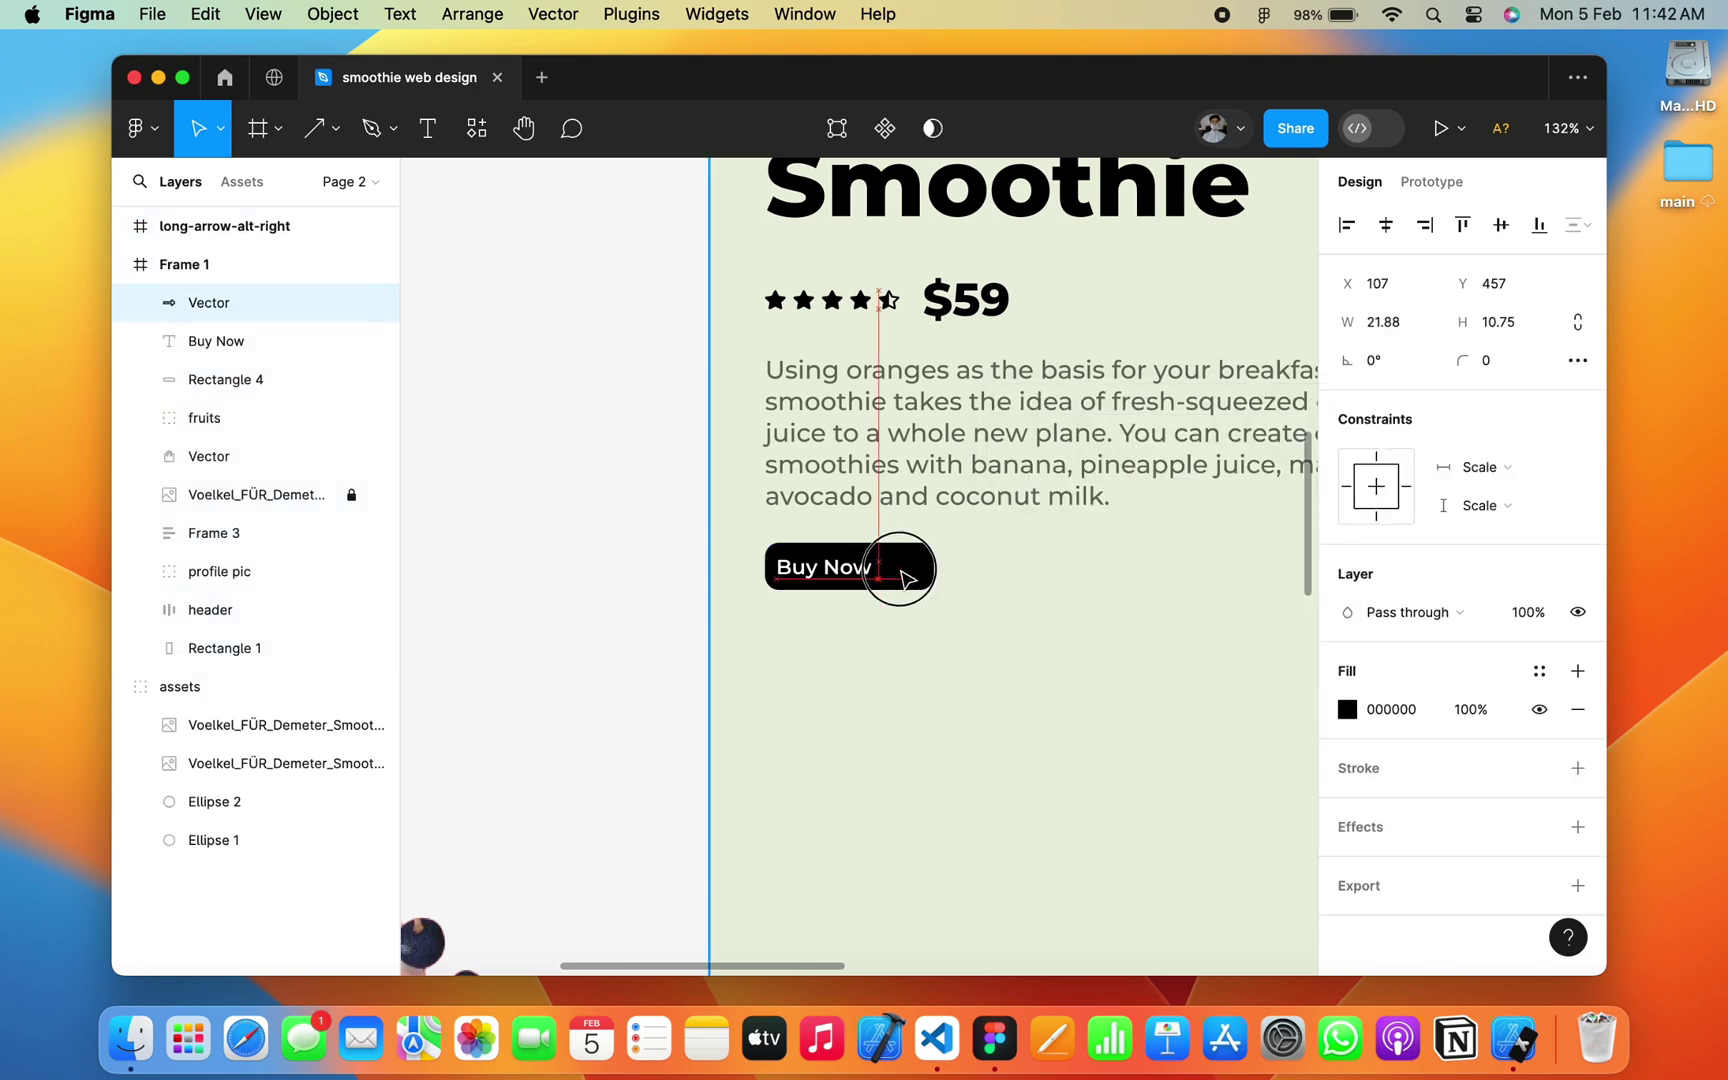
left_click(1347, 709)
mouse_move(1218, 619)
left_mouse_down()
mouse_move(1041, 436)
mouse_move(1033, 358)
left_mouse_up()
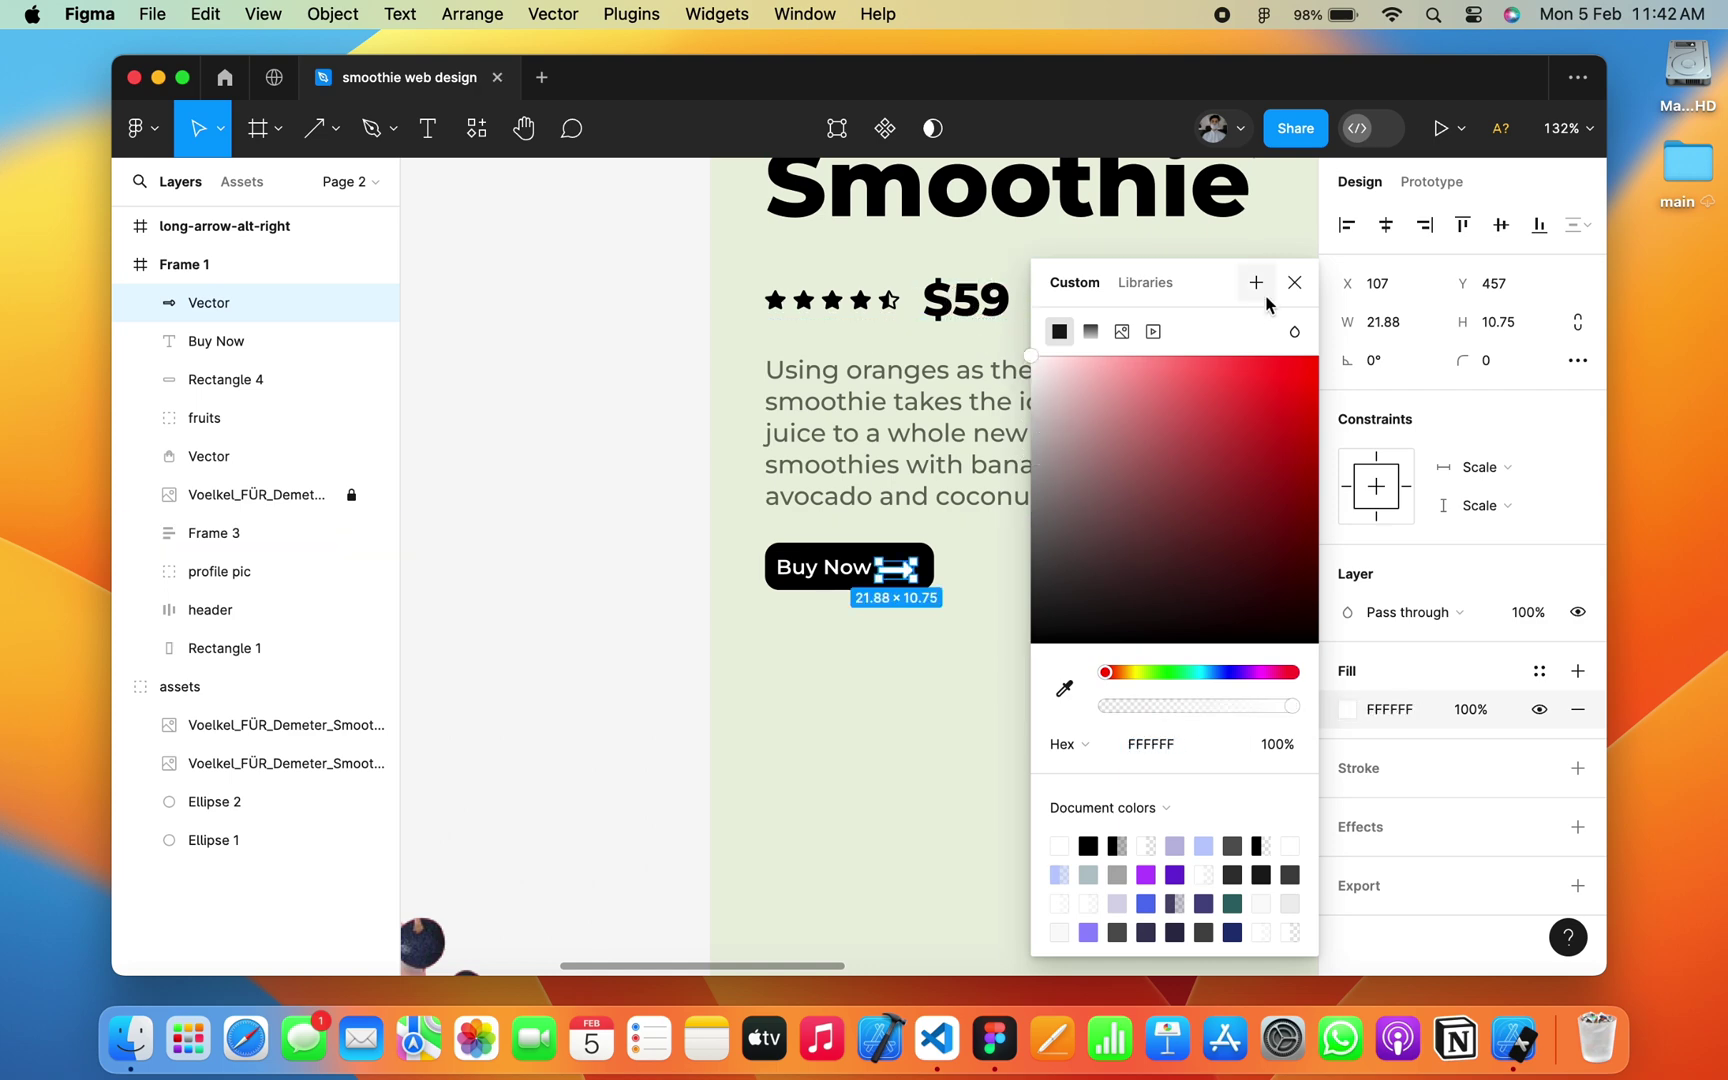
left_click(1294, 282)
scroll(897, 580, "up", 5)
scroll(897, 580, "up", 5)
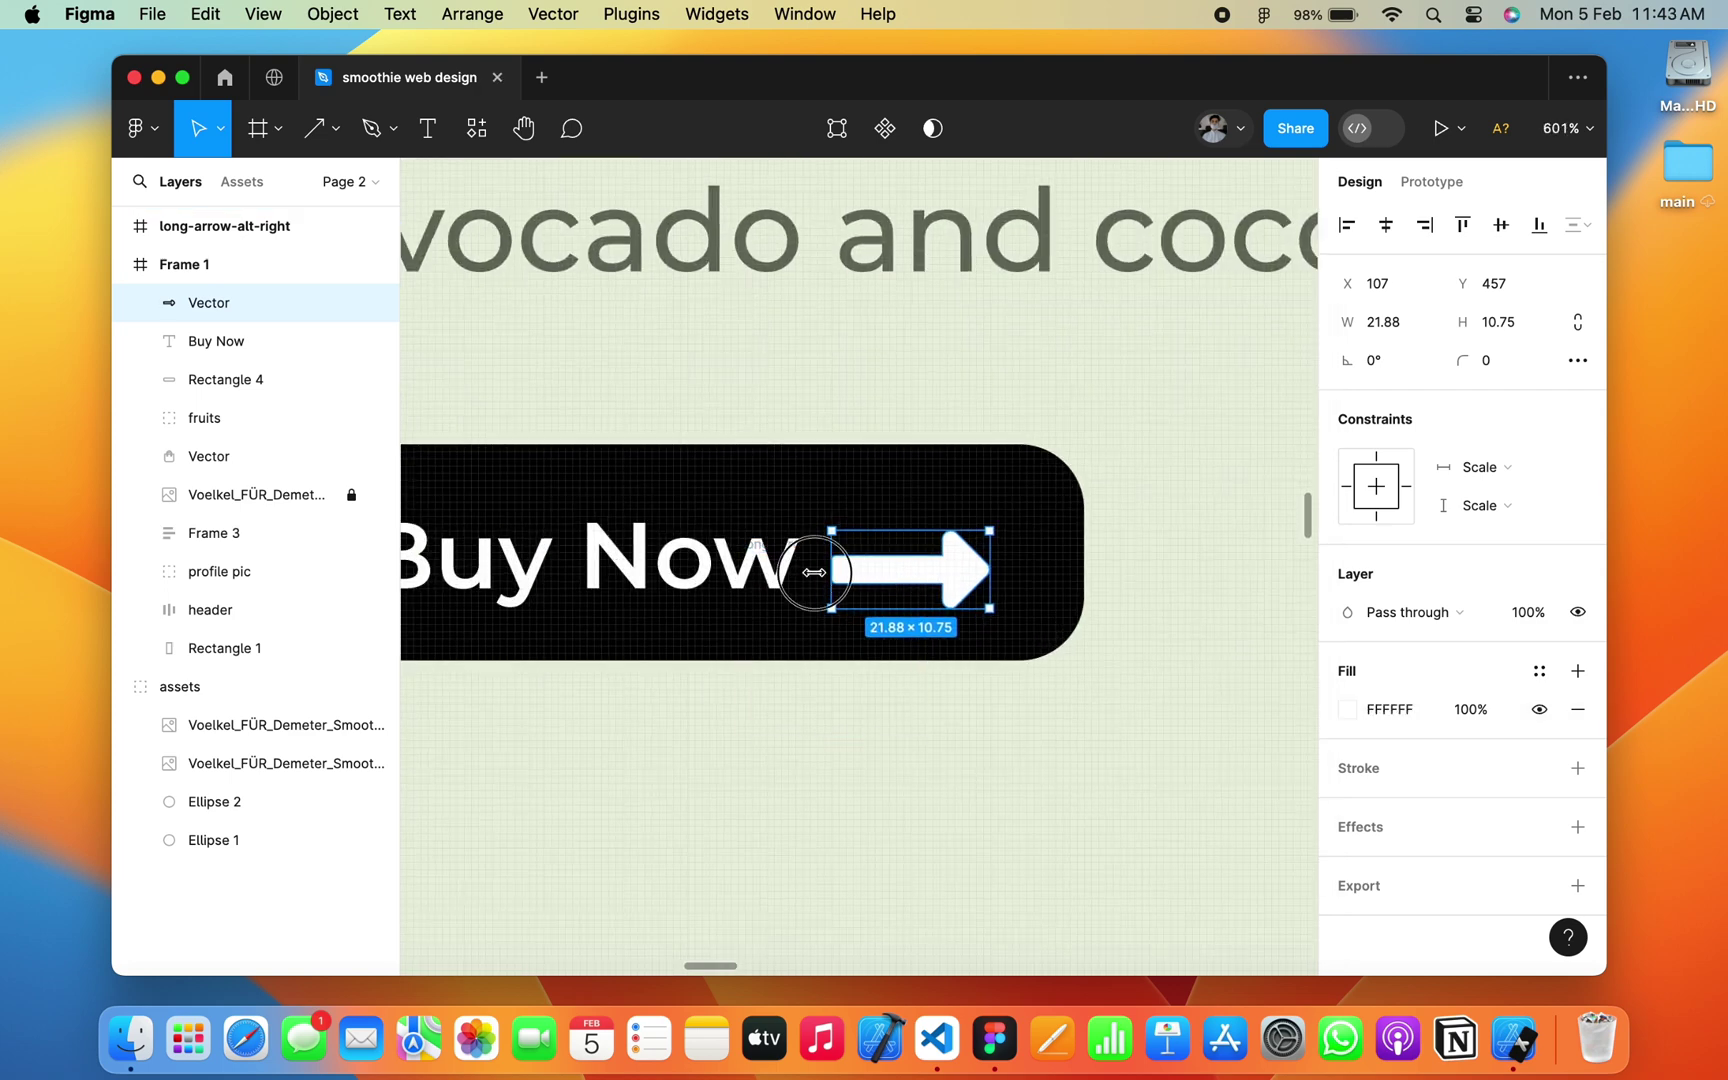
Step: Widen the arrow, pull it out of its icon frame, and delete the empty frame
left_click_drag(820, 575, 767, 575)
left_click(855, 580)
left_click(972, 578)
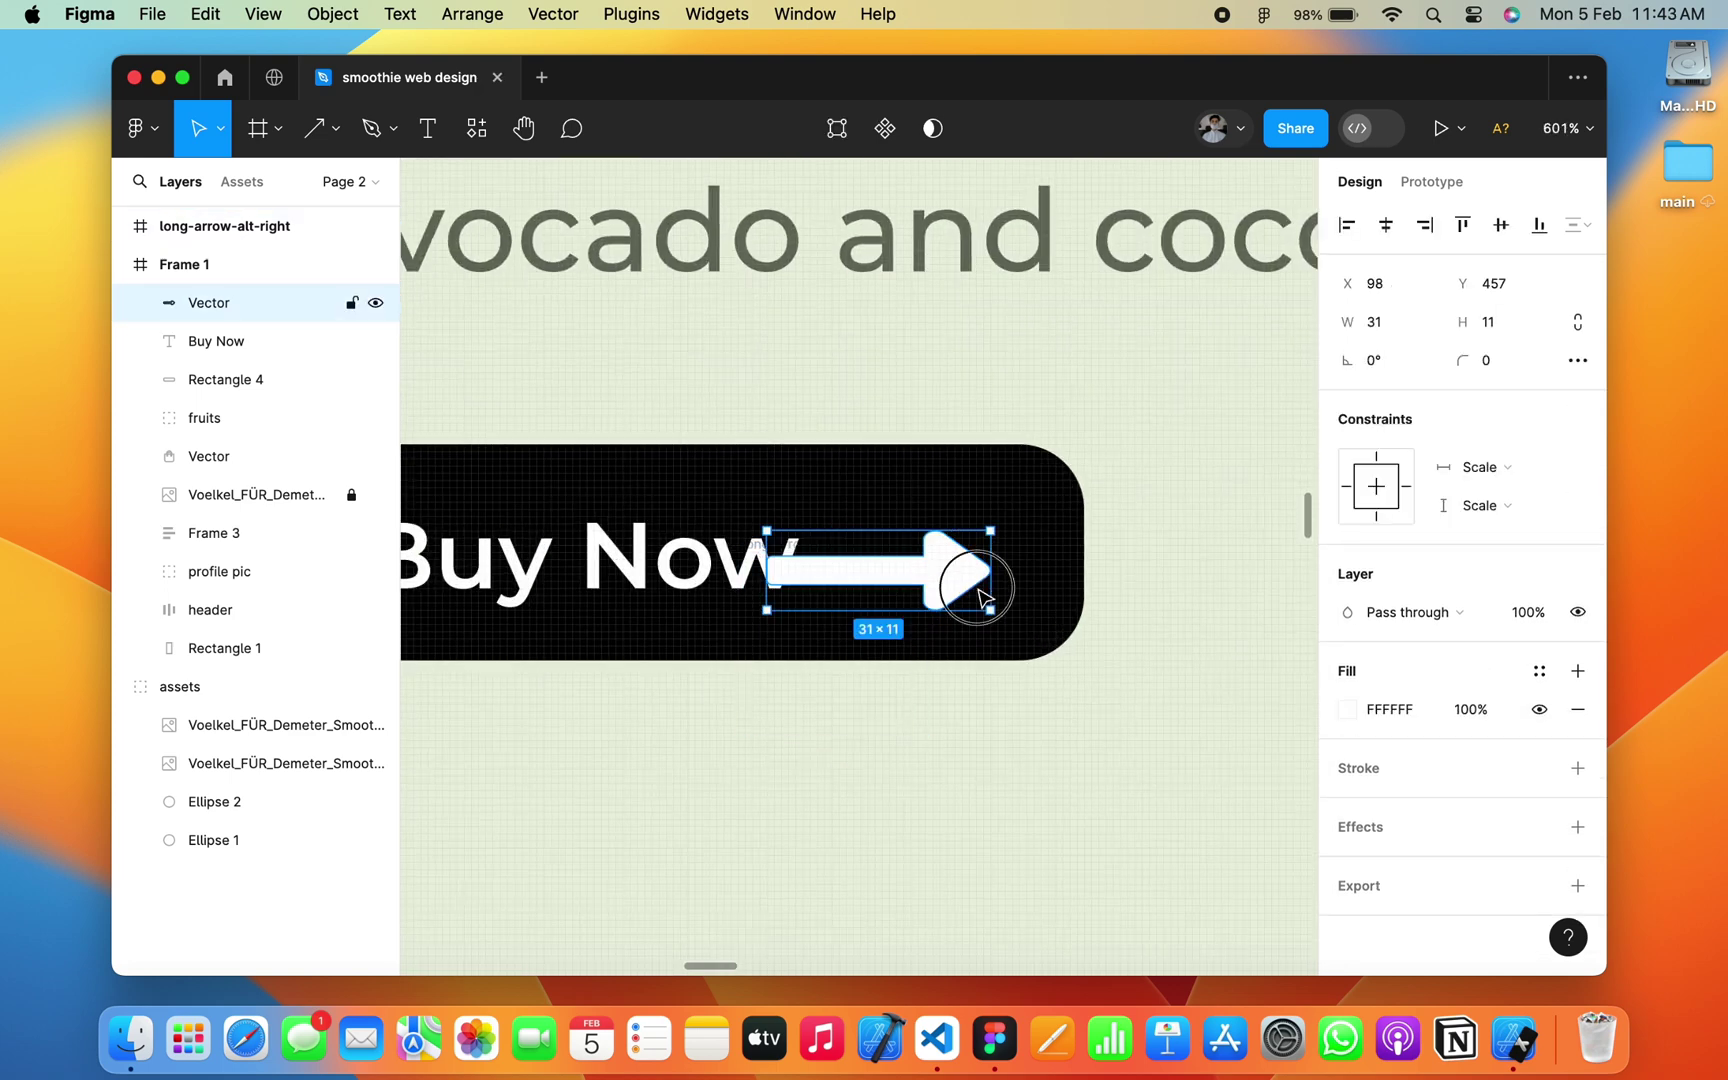
mouse_move(972, 578)
left_mouse_down()
mouse_move(991, 752)
mouse_move(970, 741)
mouse_move(983, 571)
left_mouse_up()
left_click(848, 652)
key("Delete")
left_click(965, 748)
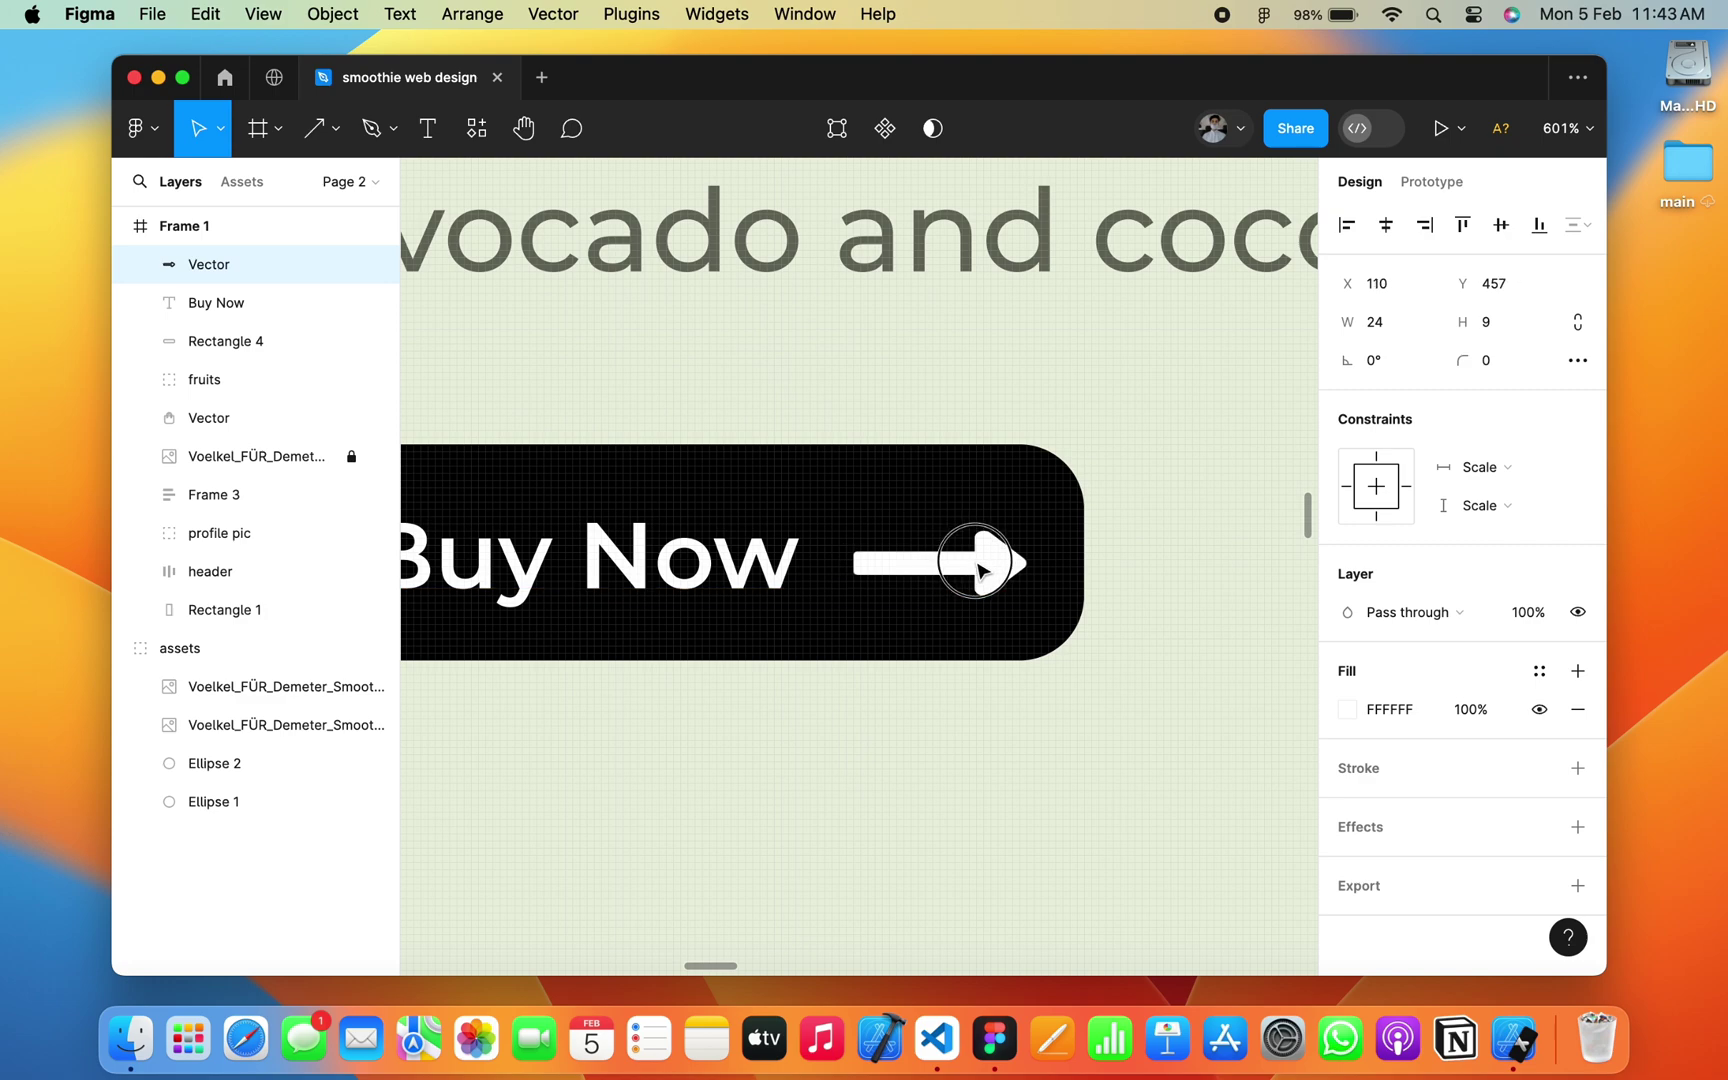
scroll(985, 570, "down", 3)
scroll(983, 570, "down", 3)
left_click(1103, 594)
Step: Draw a card rectangle below the Buy Now button
scroll(1103, 594, "down", 5)
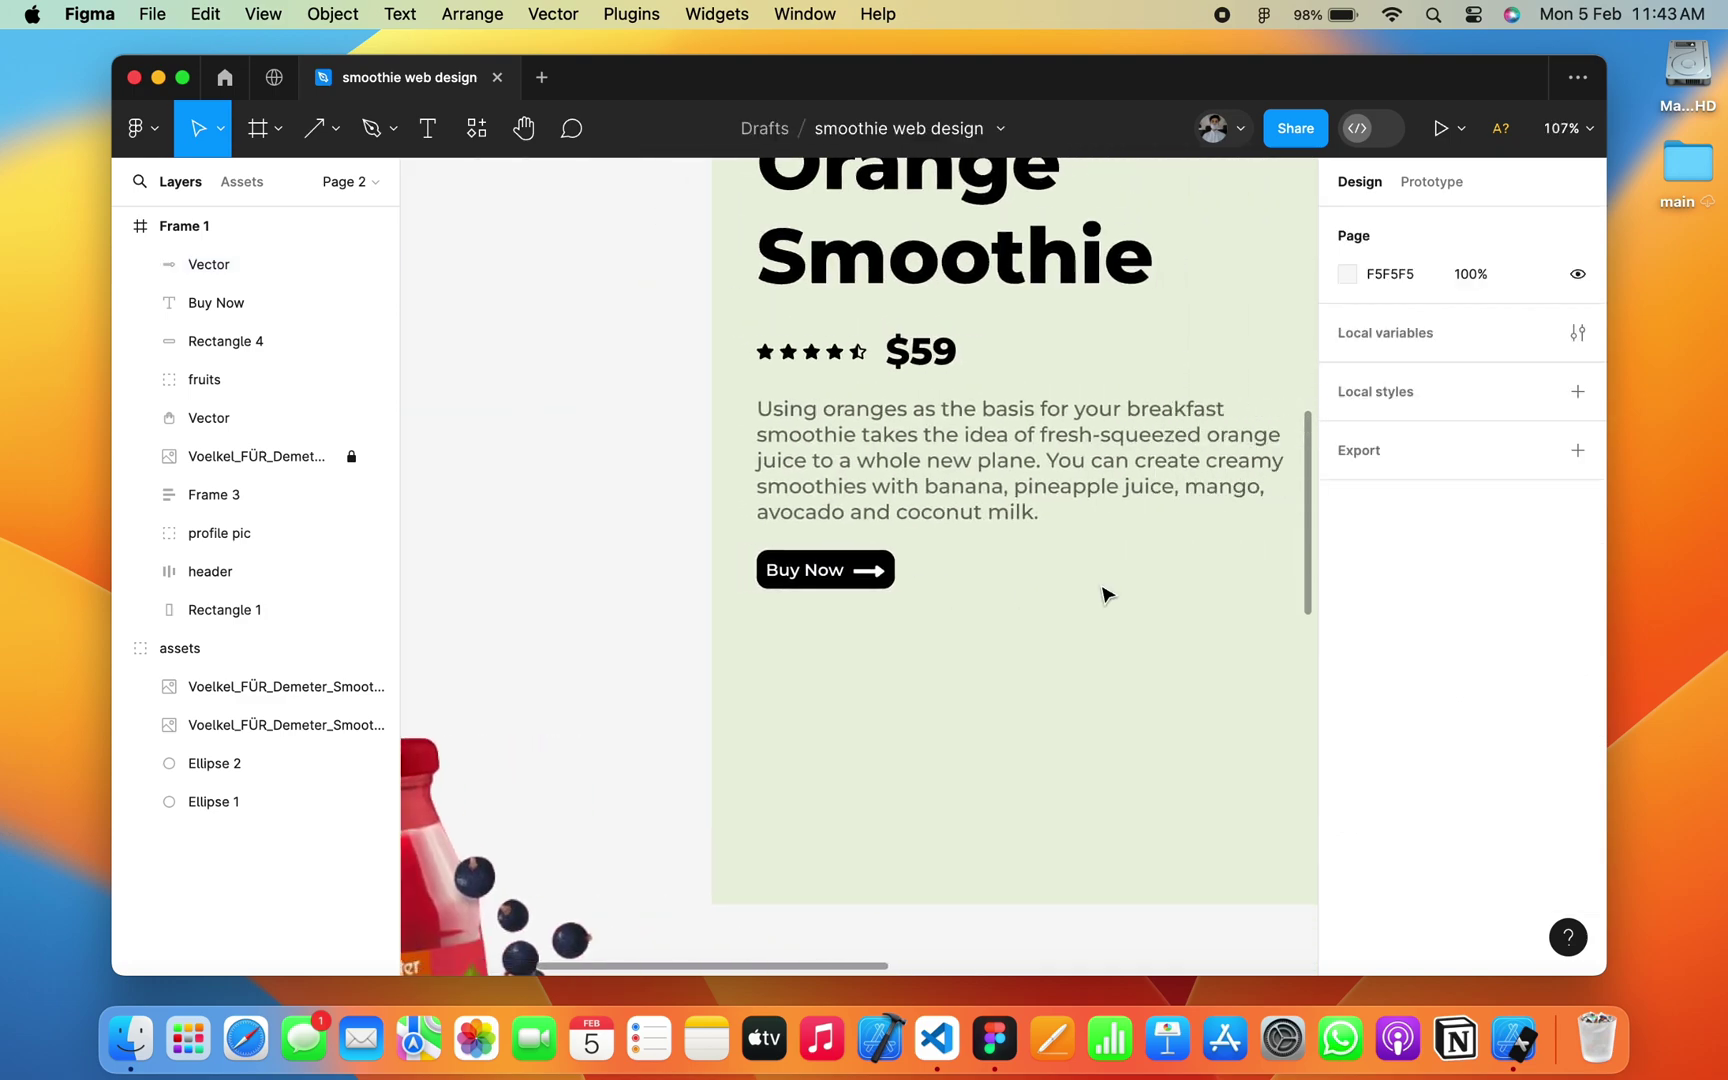
scroll(1103, 597, "down", 5)
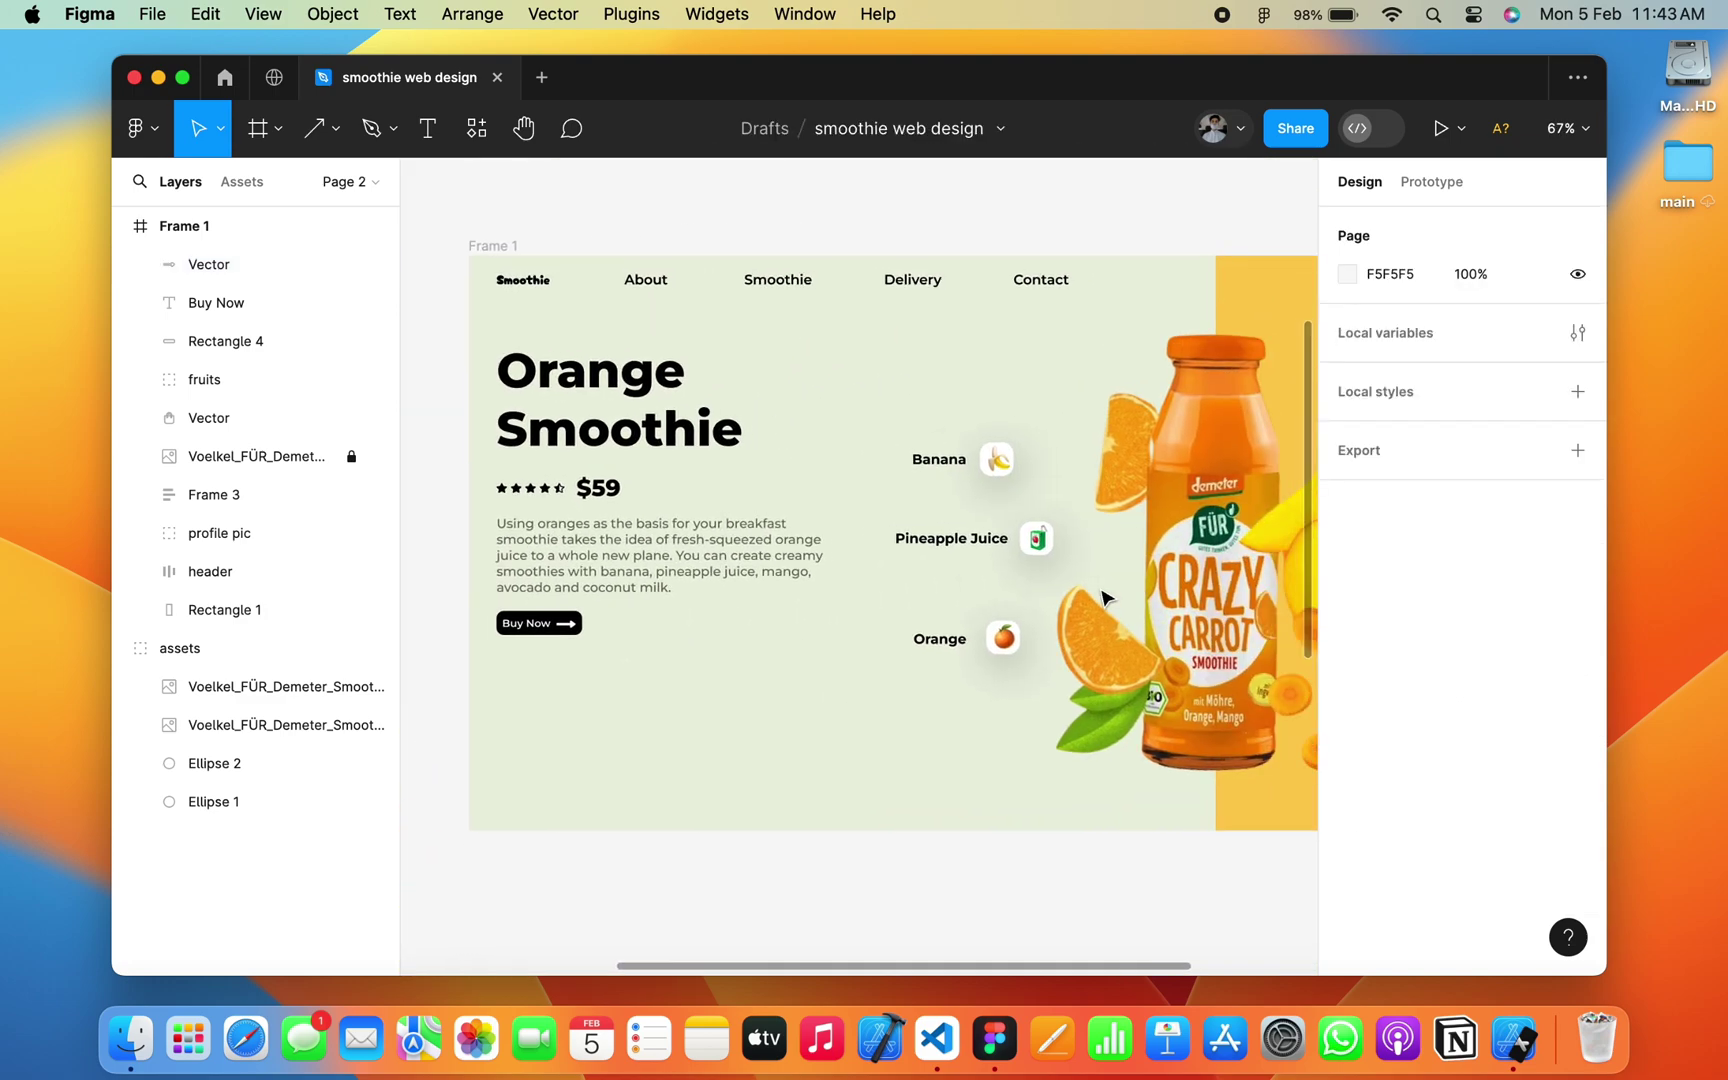
scroll(1103, 597, "down", 5)
scroll(1103, 597, "left", 5)
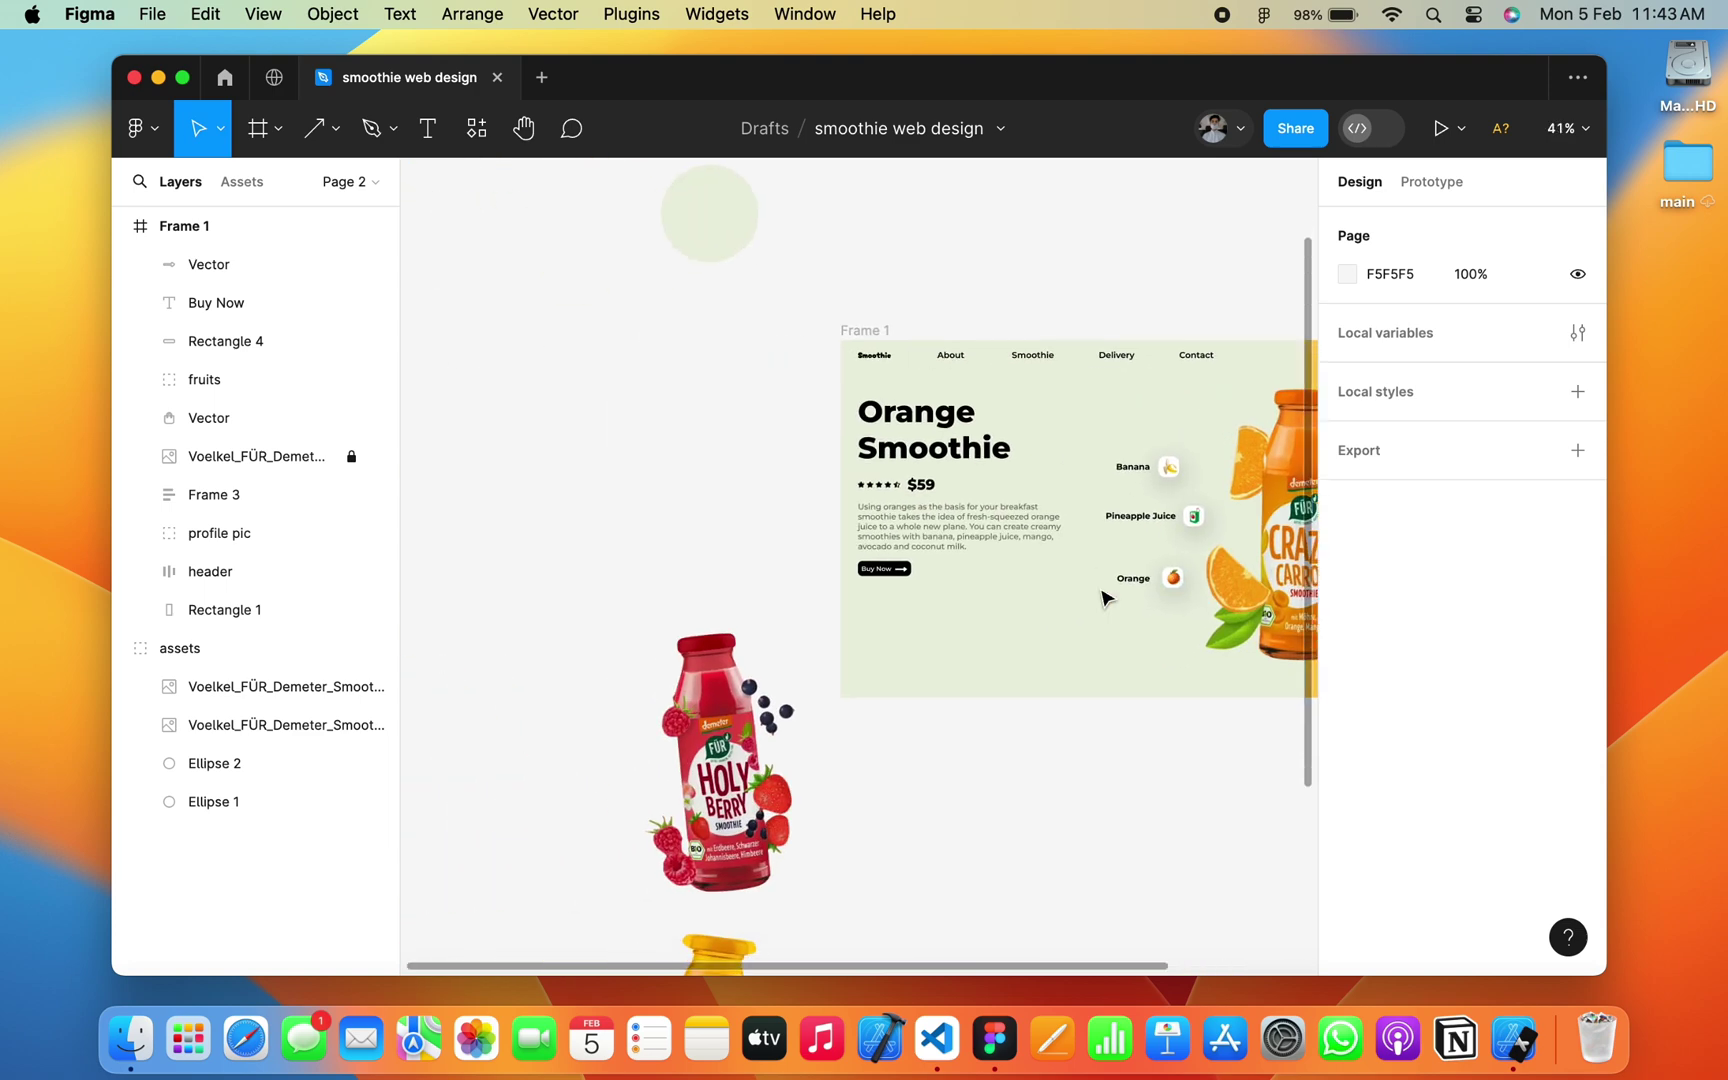
scroll(1103, 597, "right", 5)
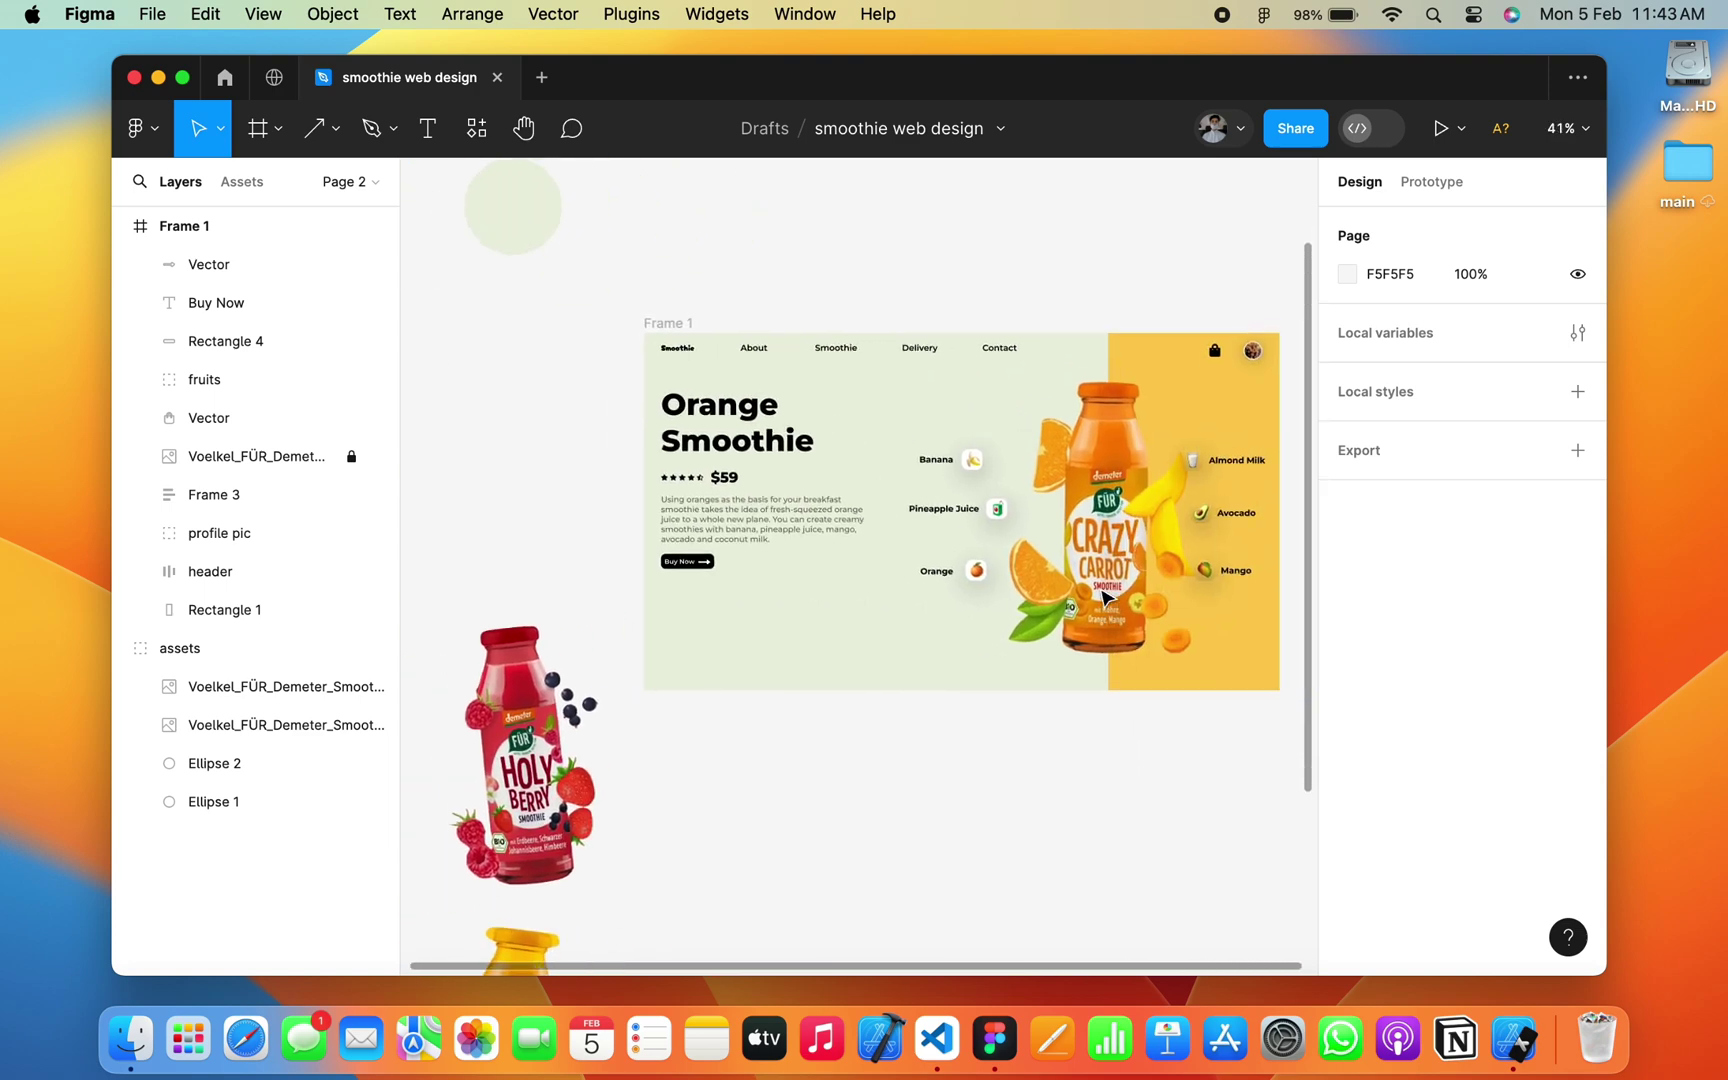
scroll(1103, 597, "right", 2)
left_click(336, 129)
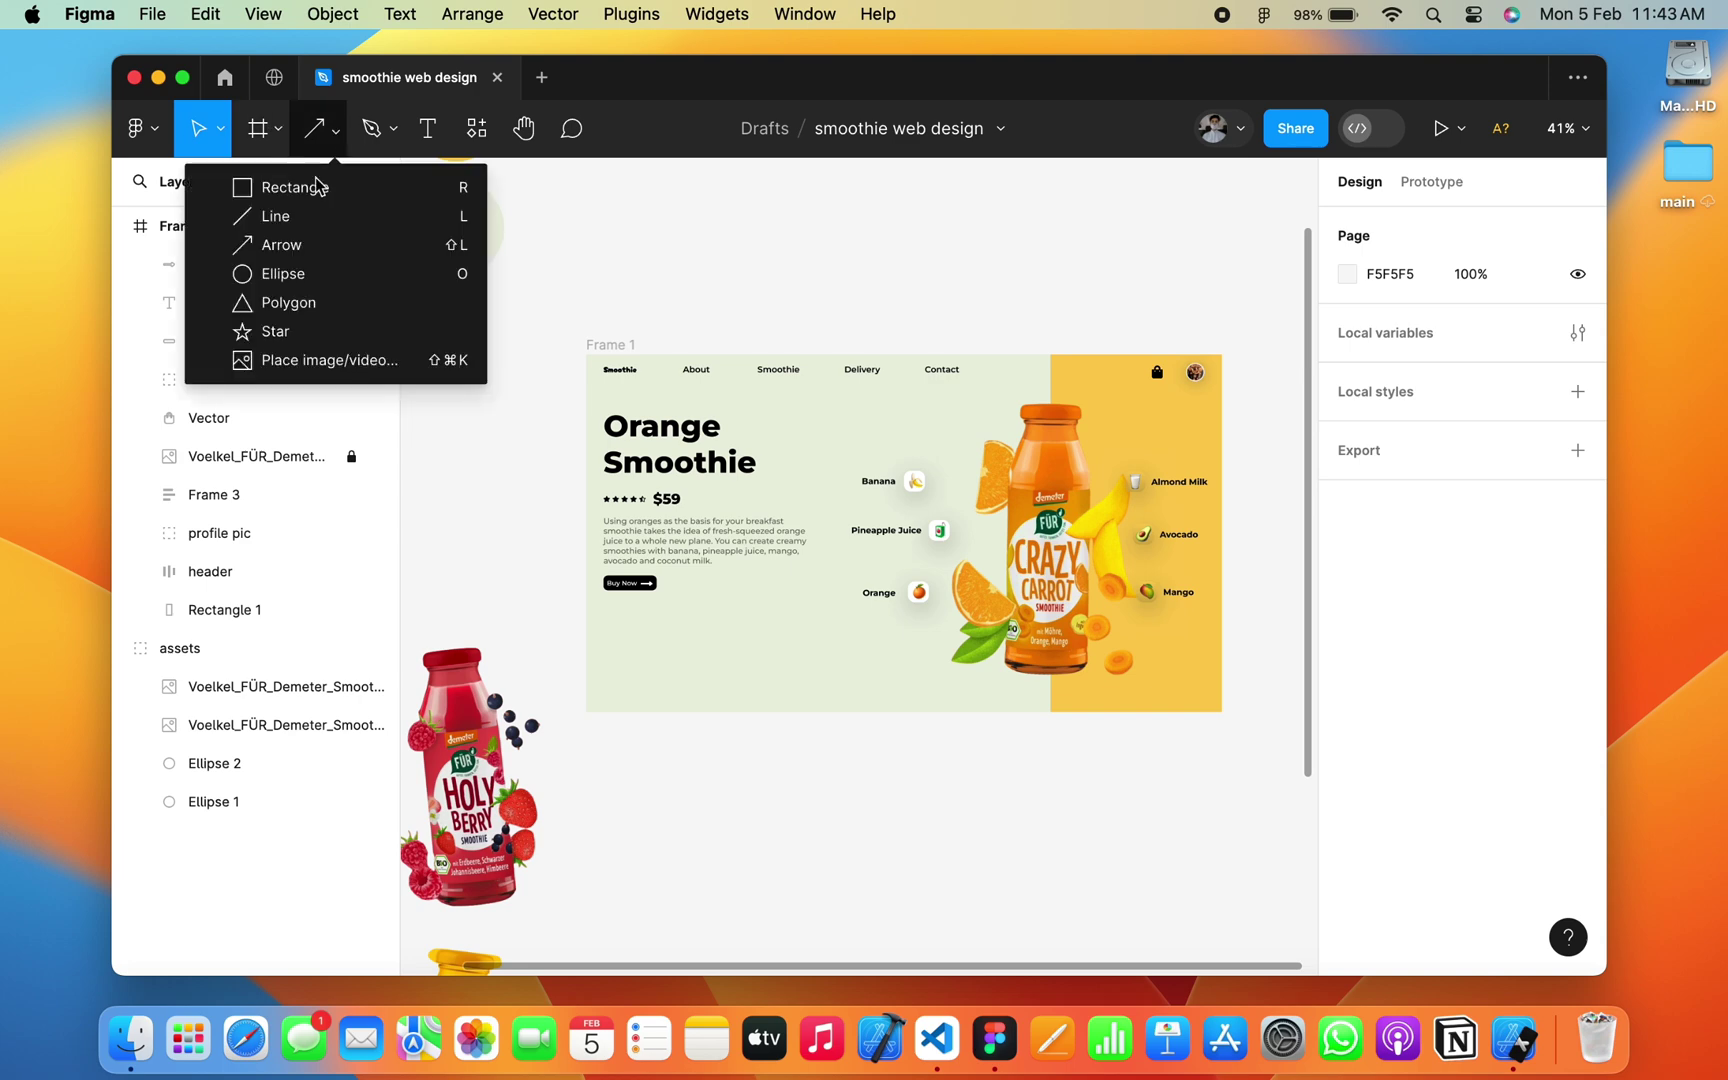
left_click(310, 185)
scroll(613, 615, "up", 3)
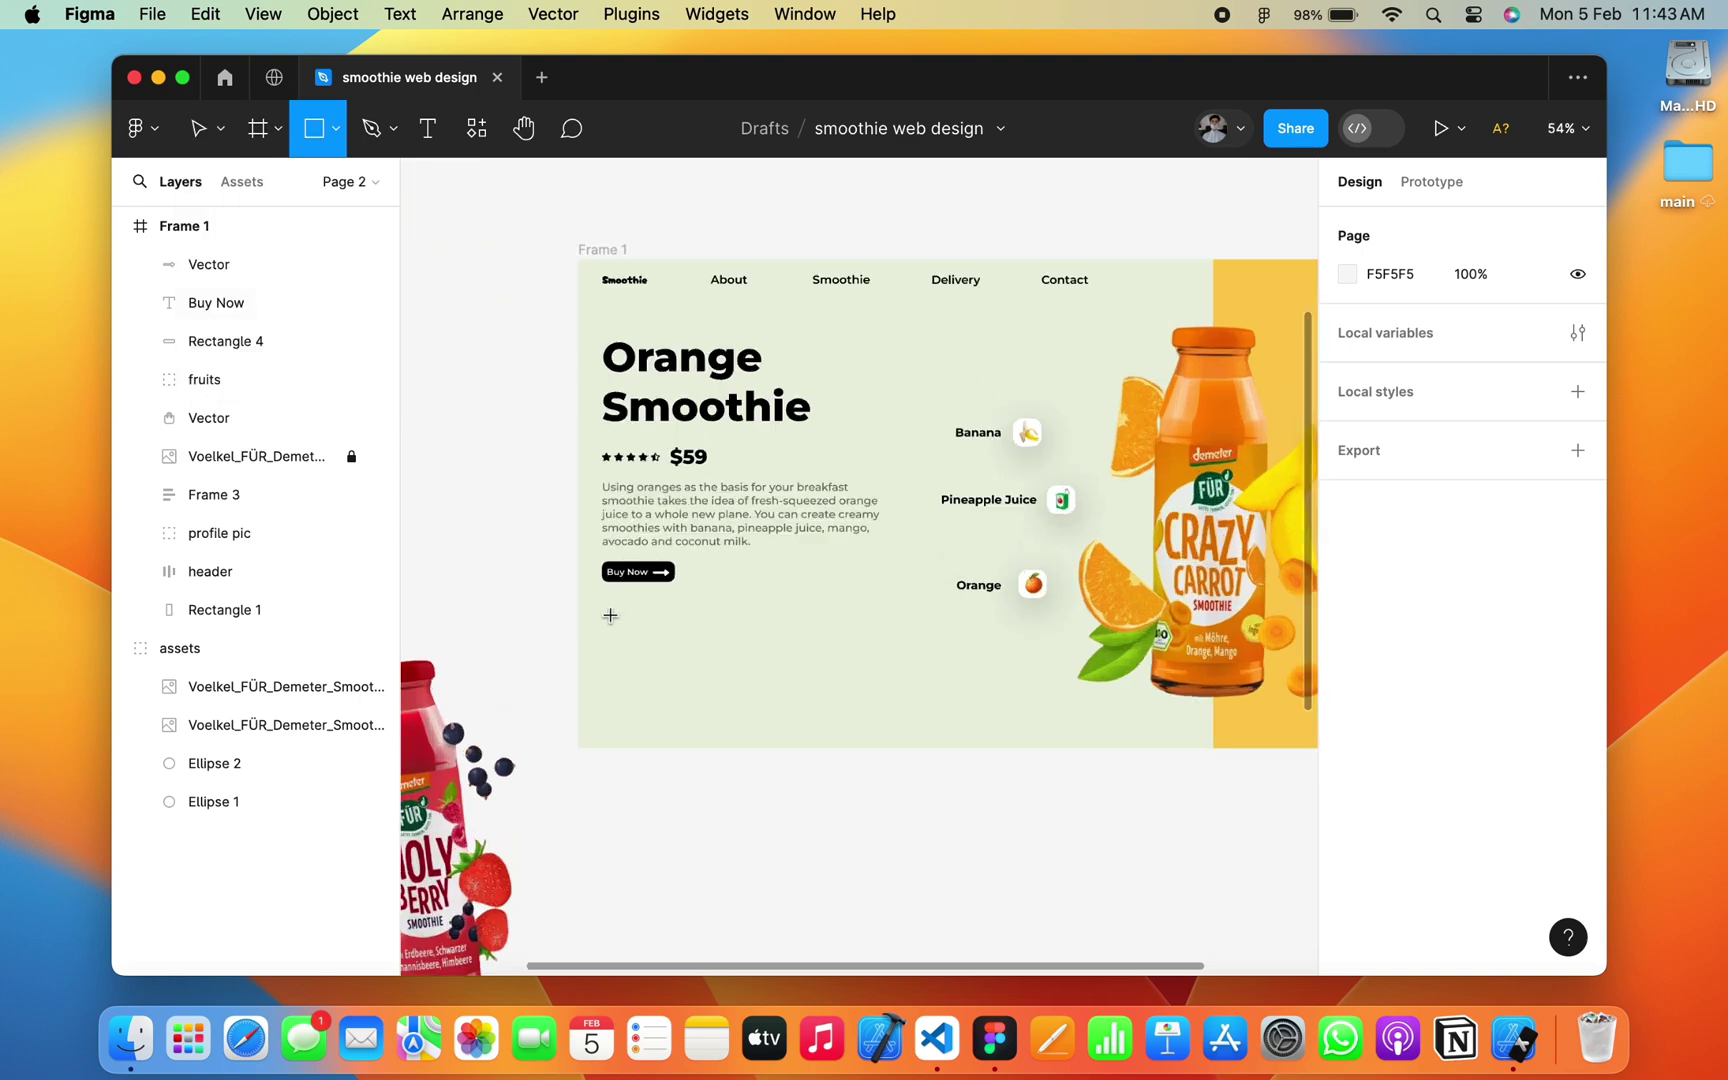
scroll(611, 615, "up", 5)
left_click_drag(576, 590, 845, 752)
Step: Give the card corner radius 15 and fill it with the eyedropped background green
left_click_drag(1487, 362, 1493, 365)
type("15")
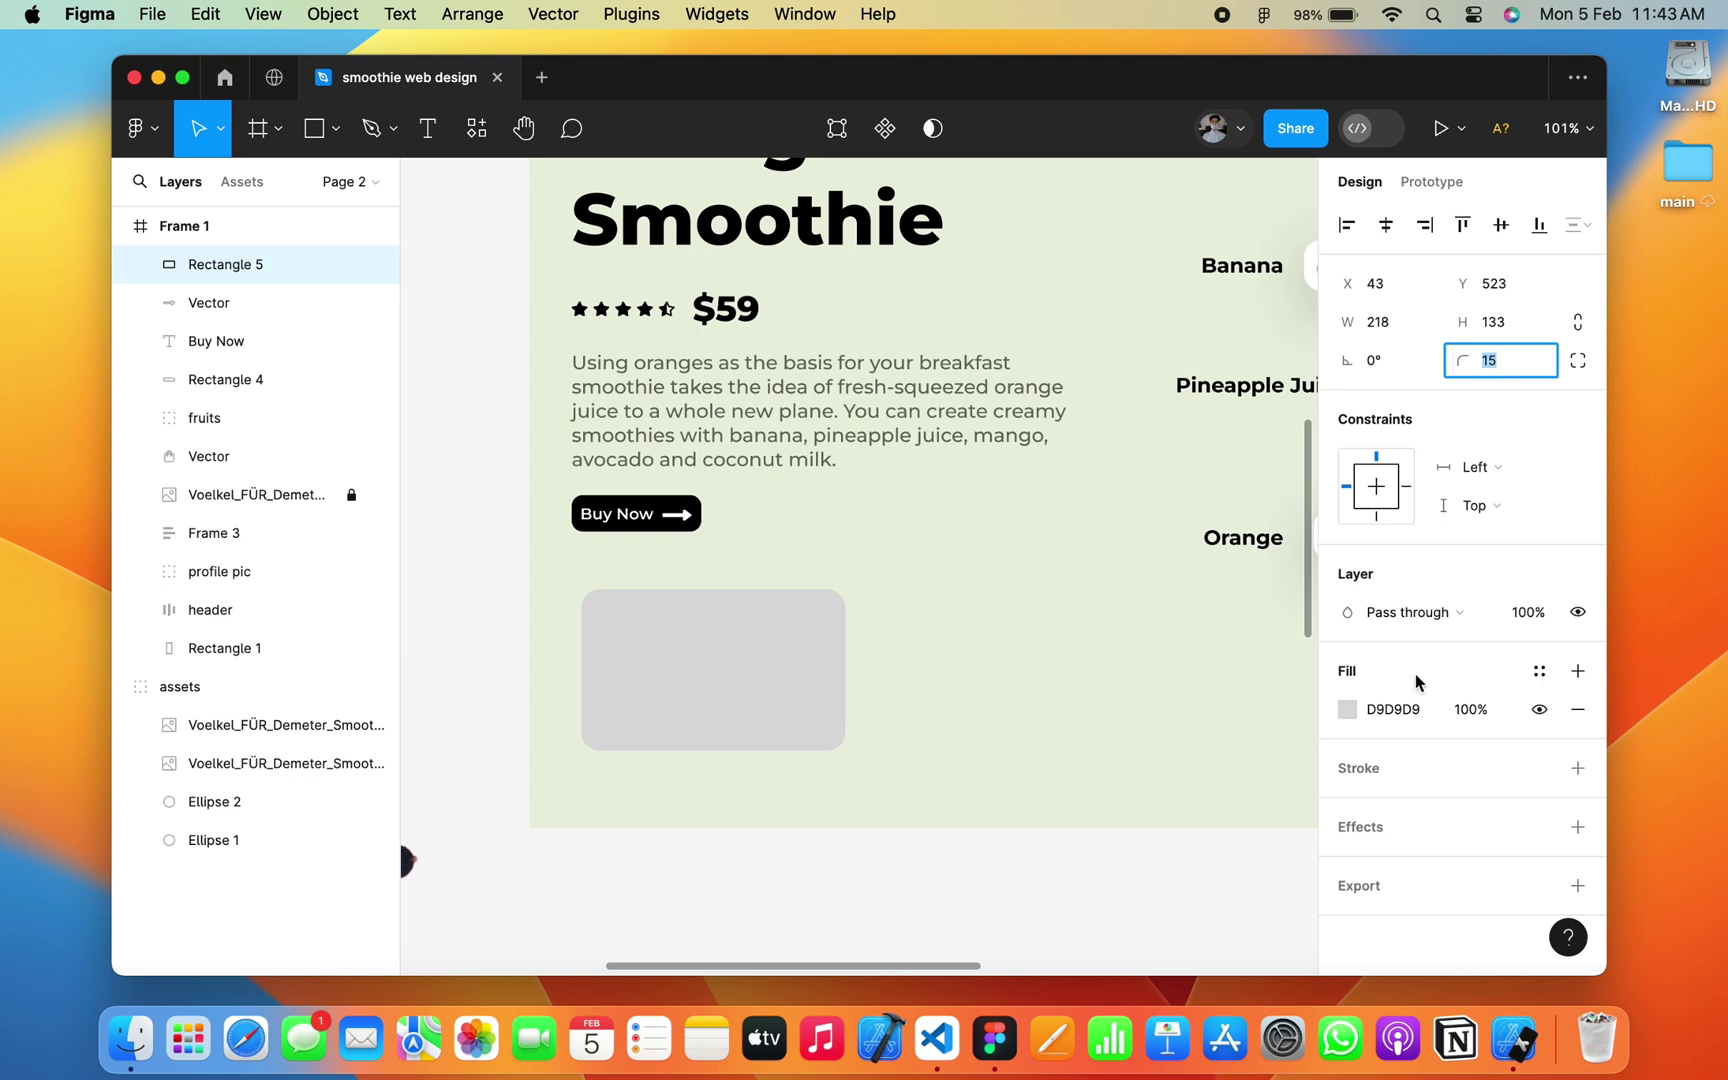
left_click(1347, 709)
left_click(1062, 690)
left_click(926, 617)
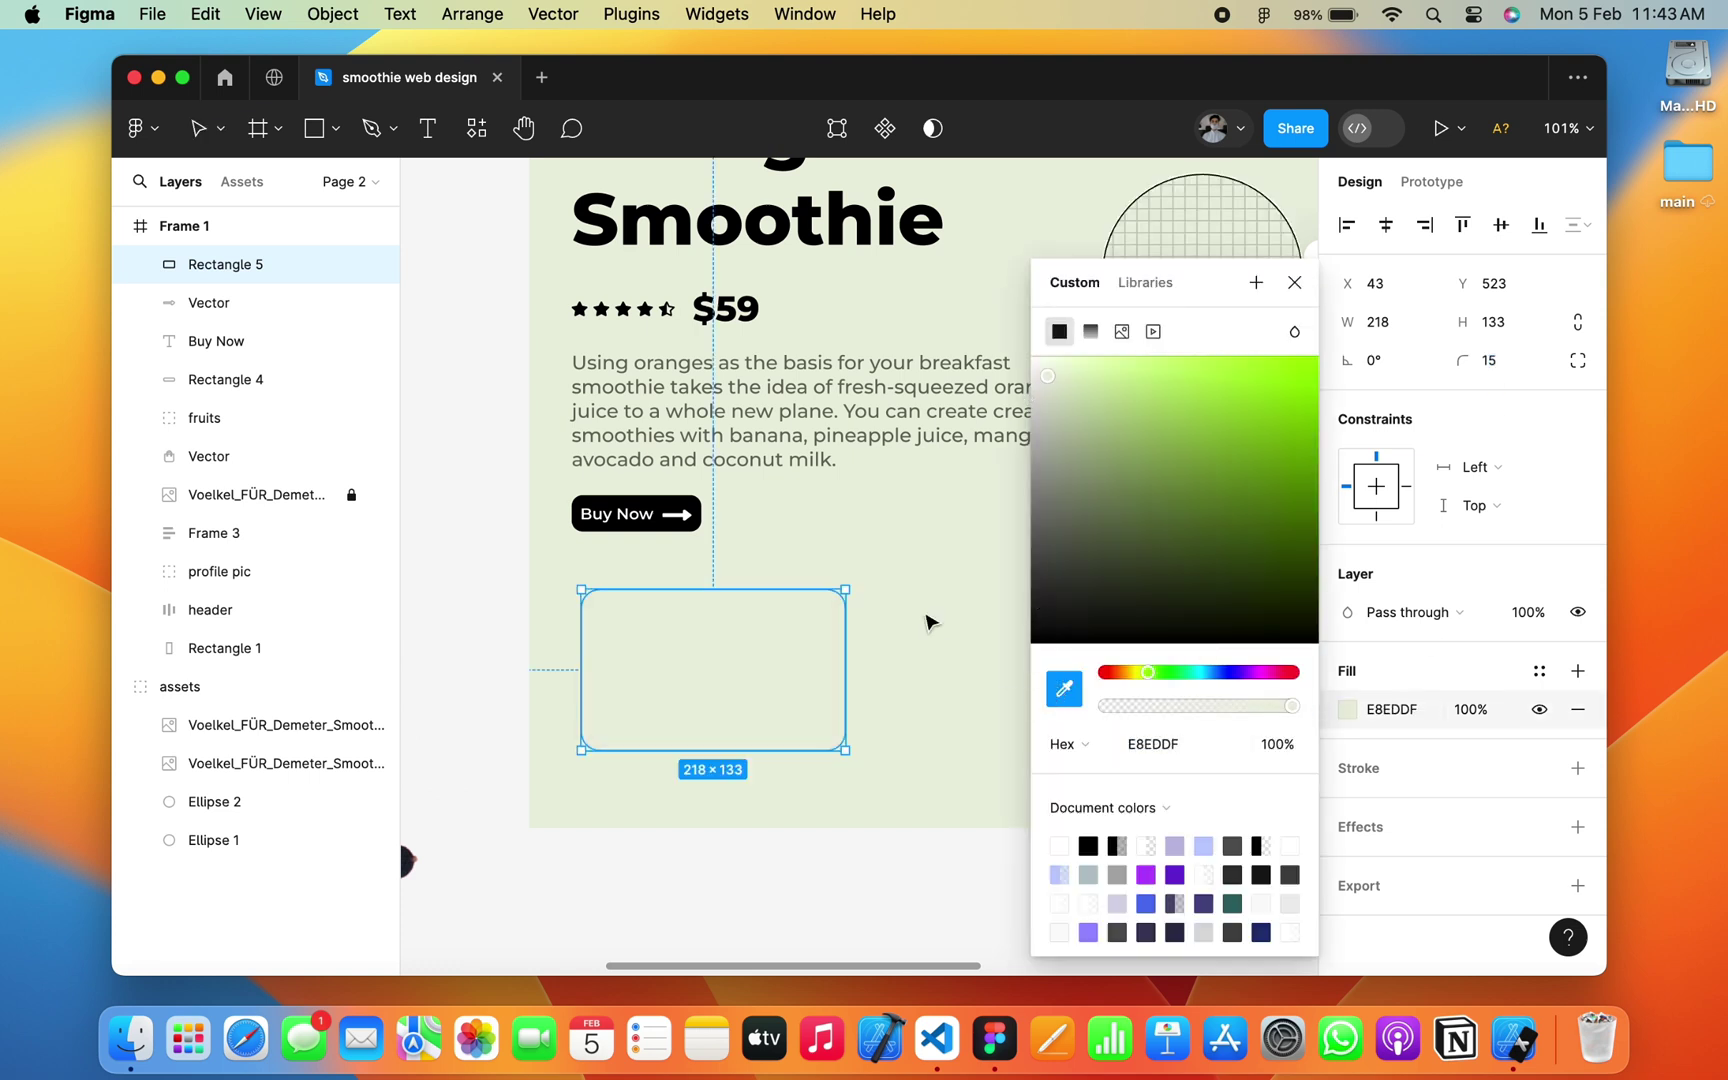
mouse_move(1076, 397)
left_mouse_down()
mouse_move(1062, 408)
mouse_move(1043, 382)
left_mouse_up()
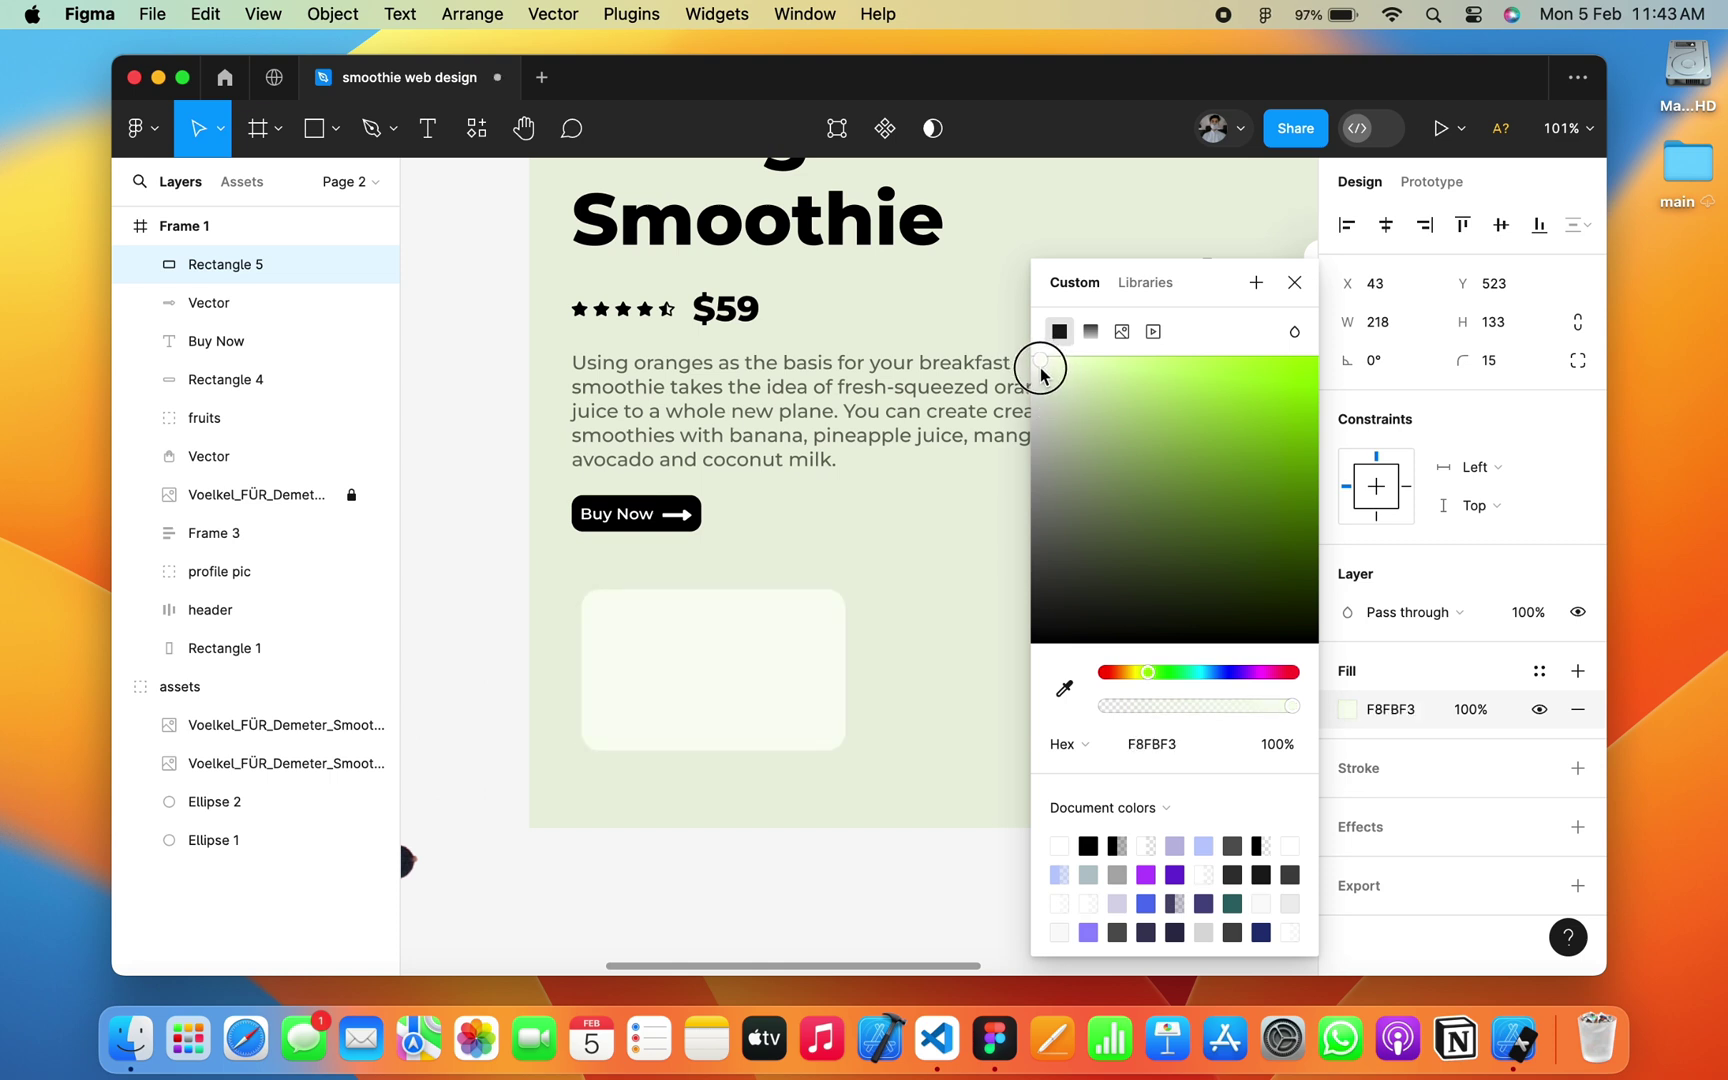
left_click(1302, 287)
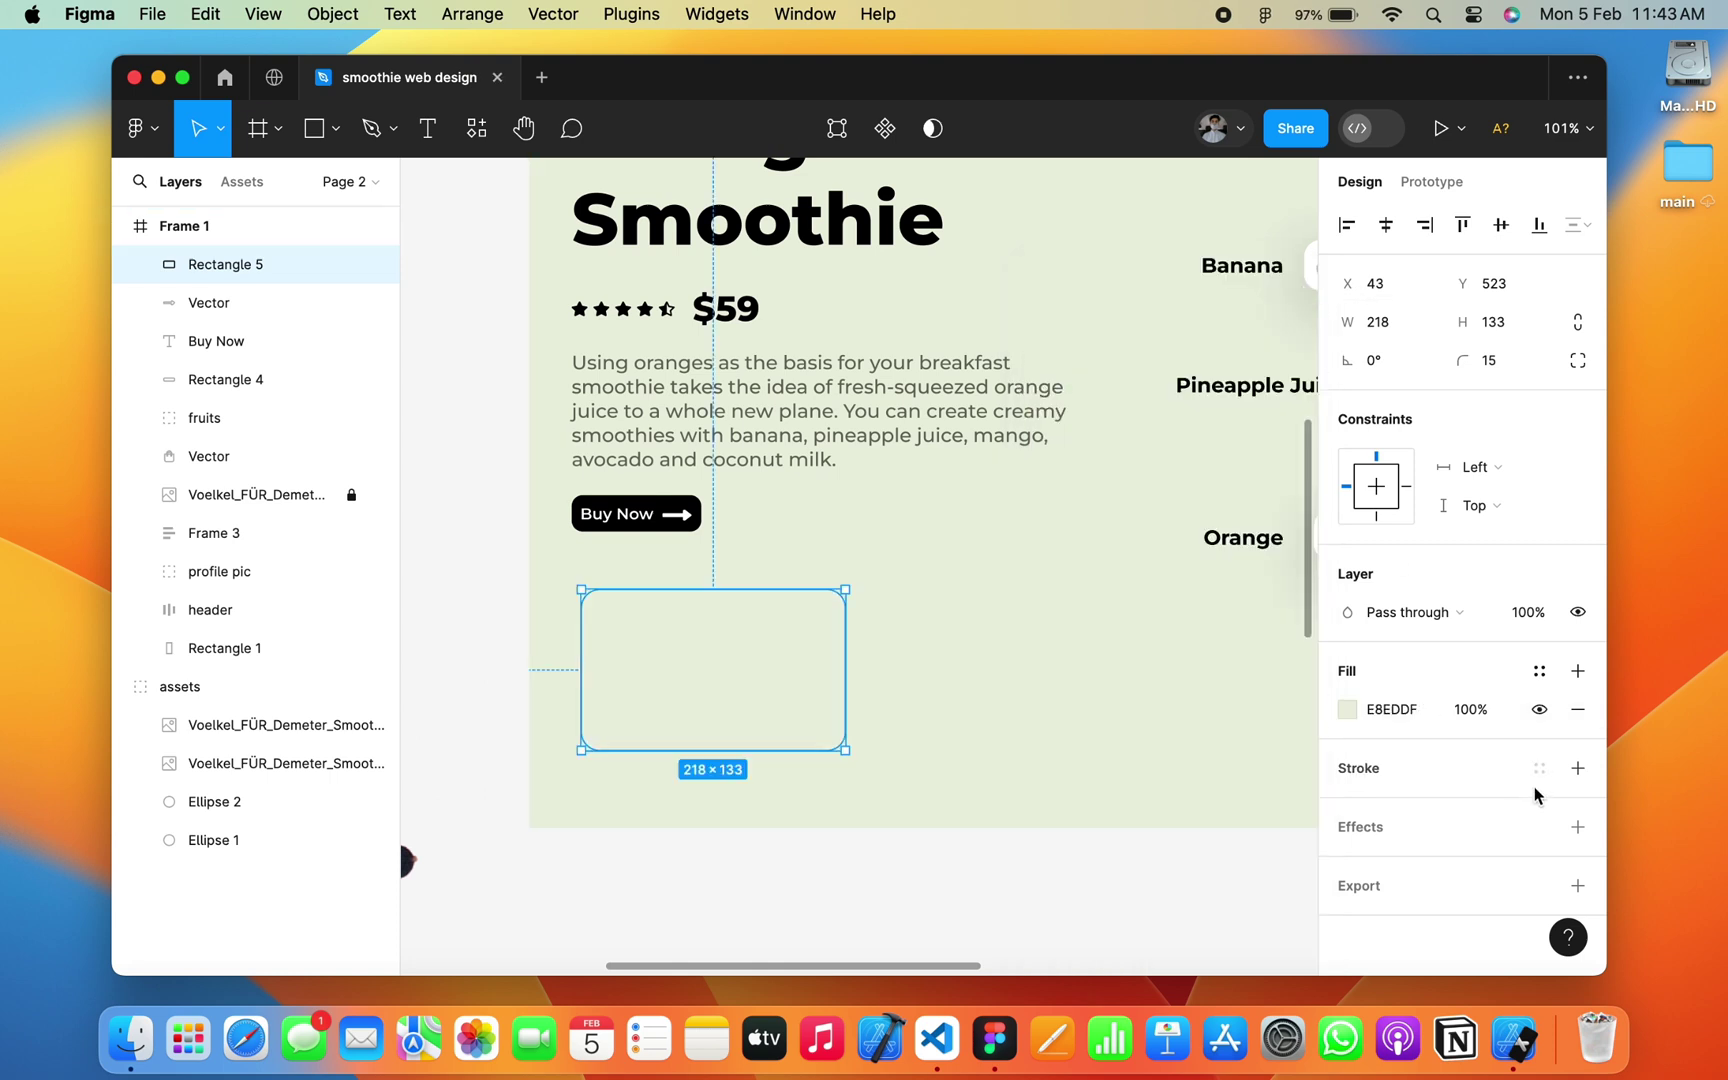
Step: Add a drop shadow to the card with a larger Y offset and softer blur
left_click(1578, 827)
left_click(1350, 866)
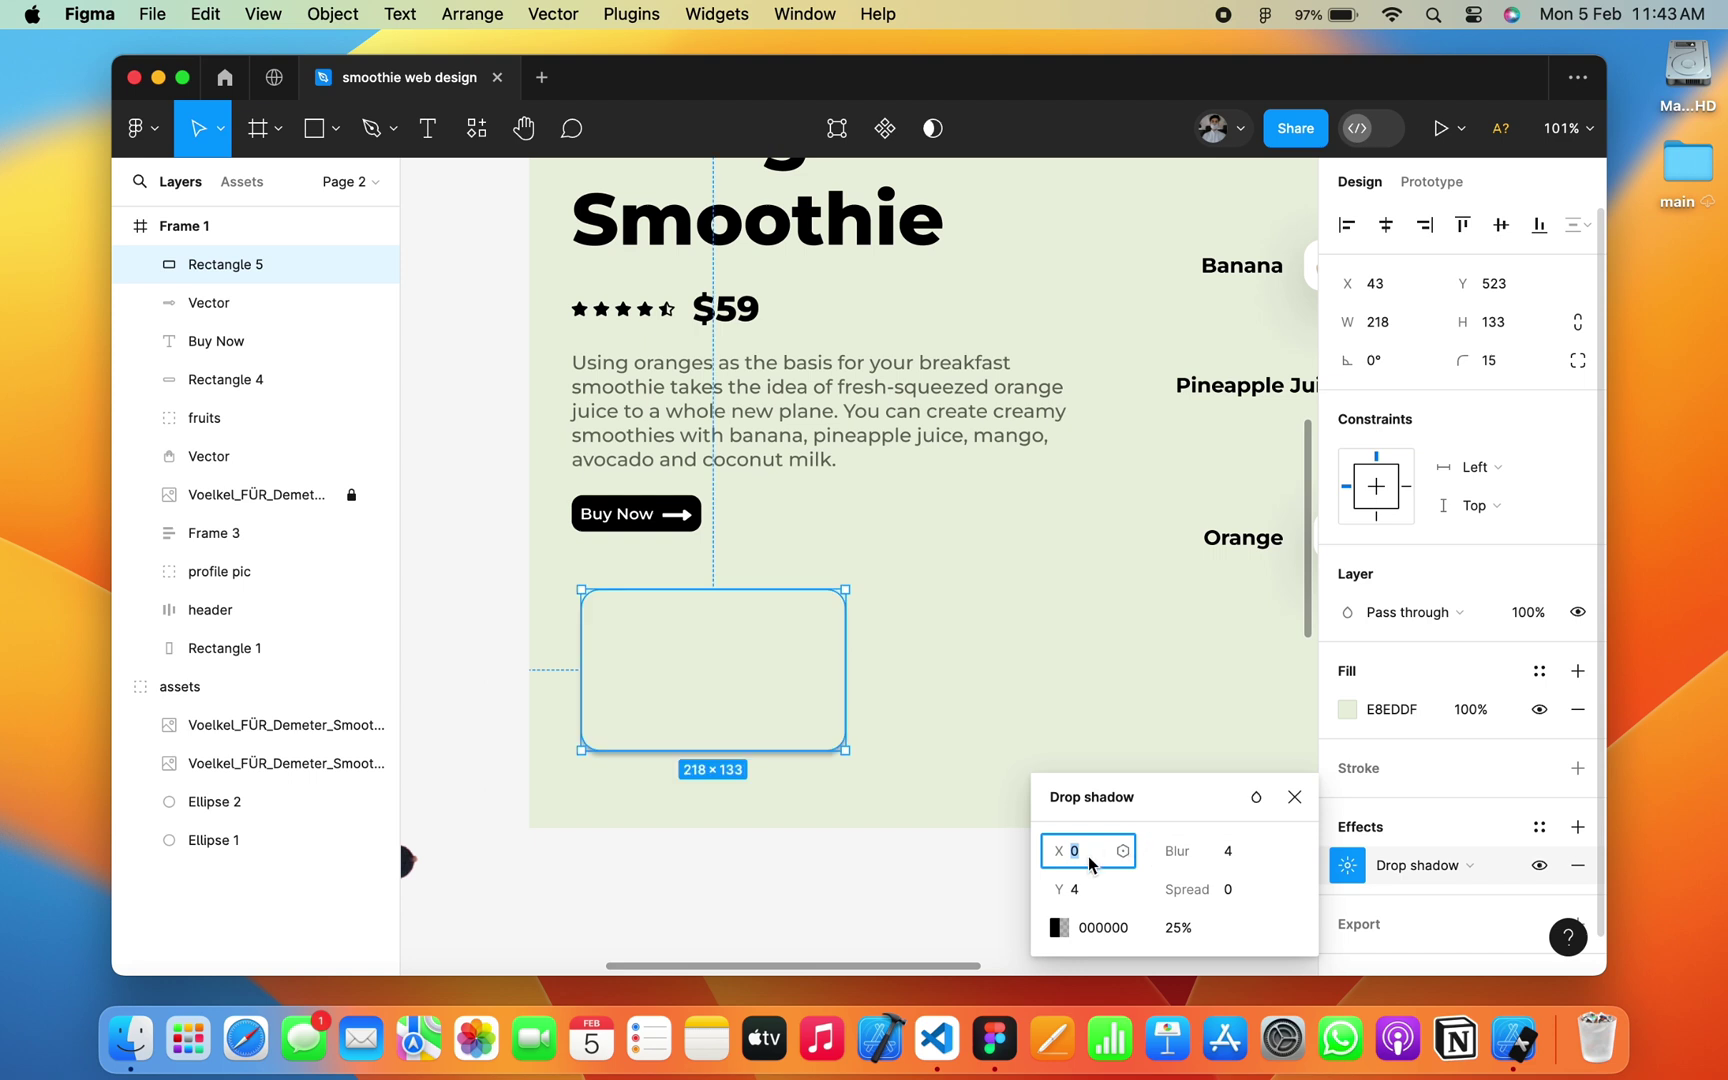
left_click_drag(1064, 888, 1073, 887)
key("BackSpace")
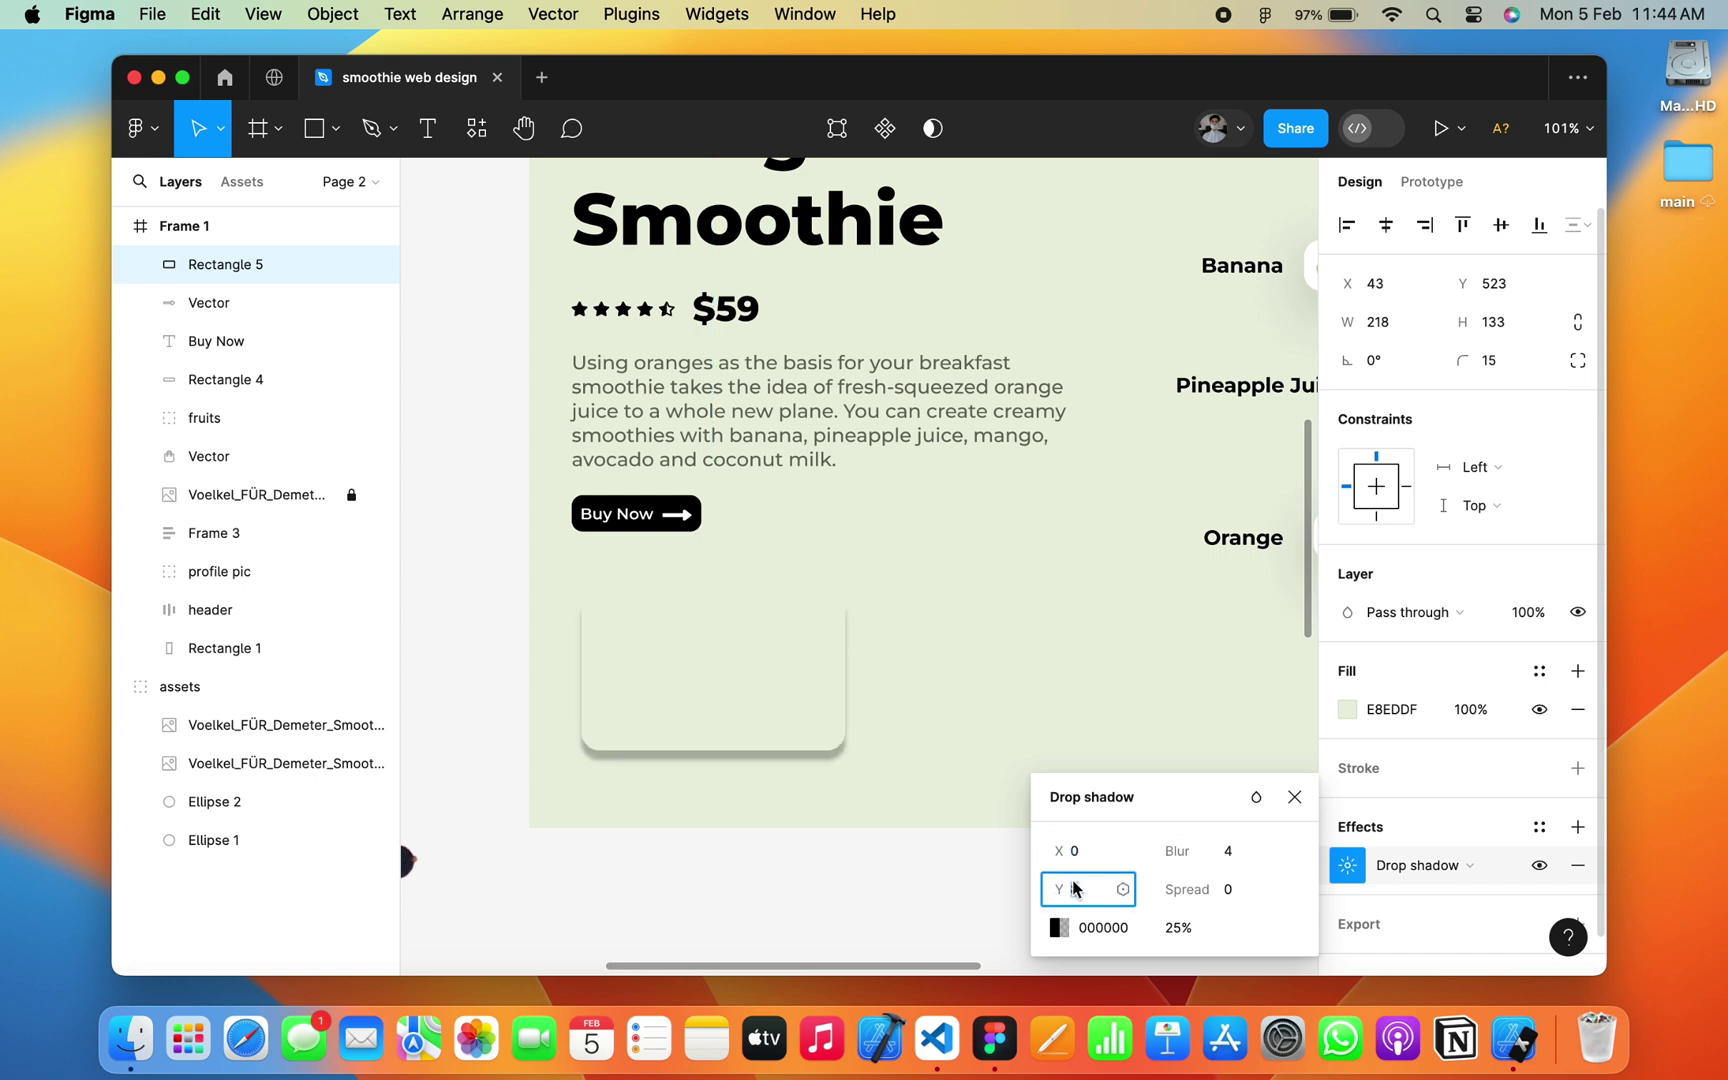
type("8")
left_click(1231, 853)
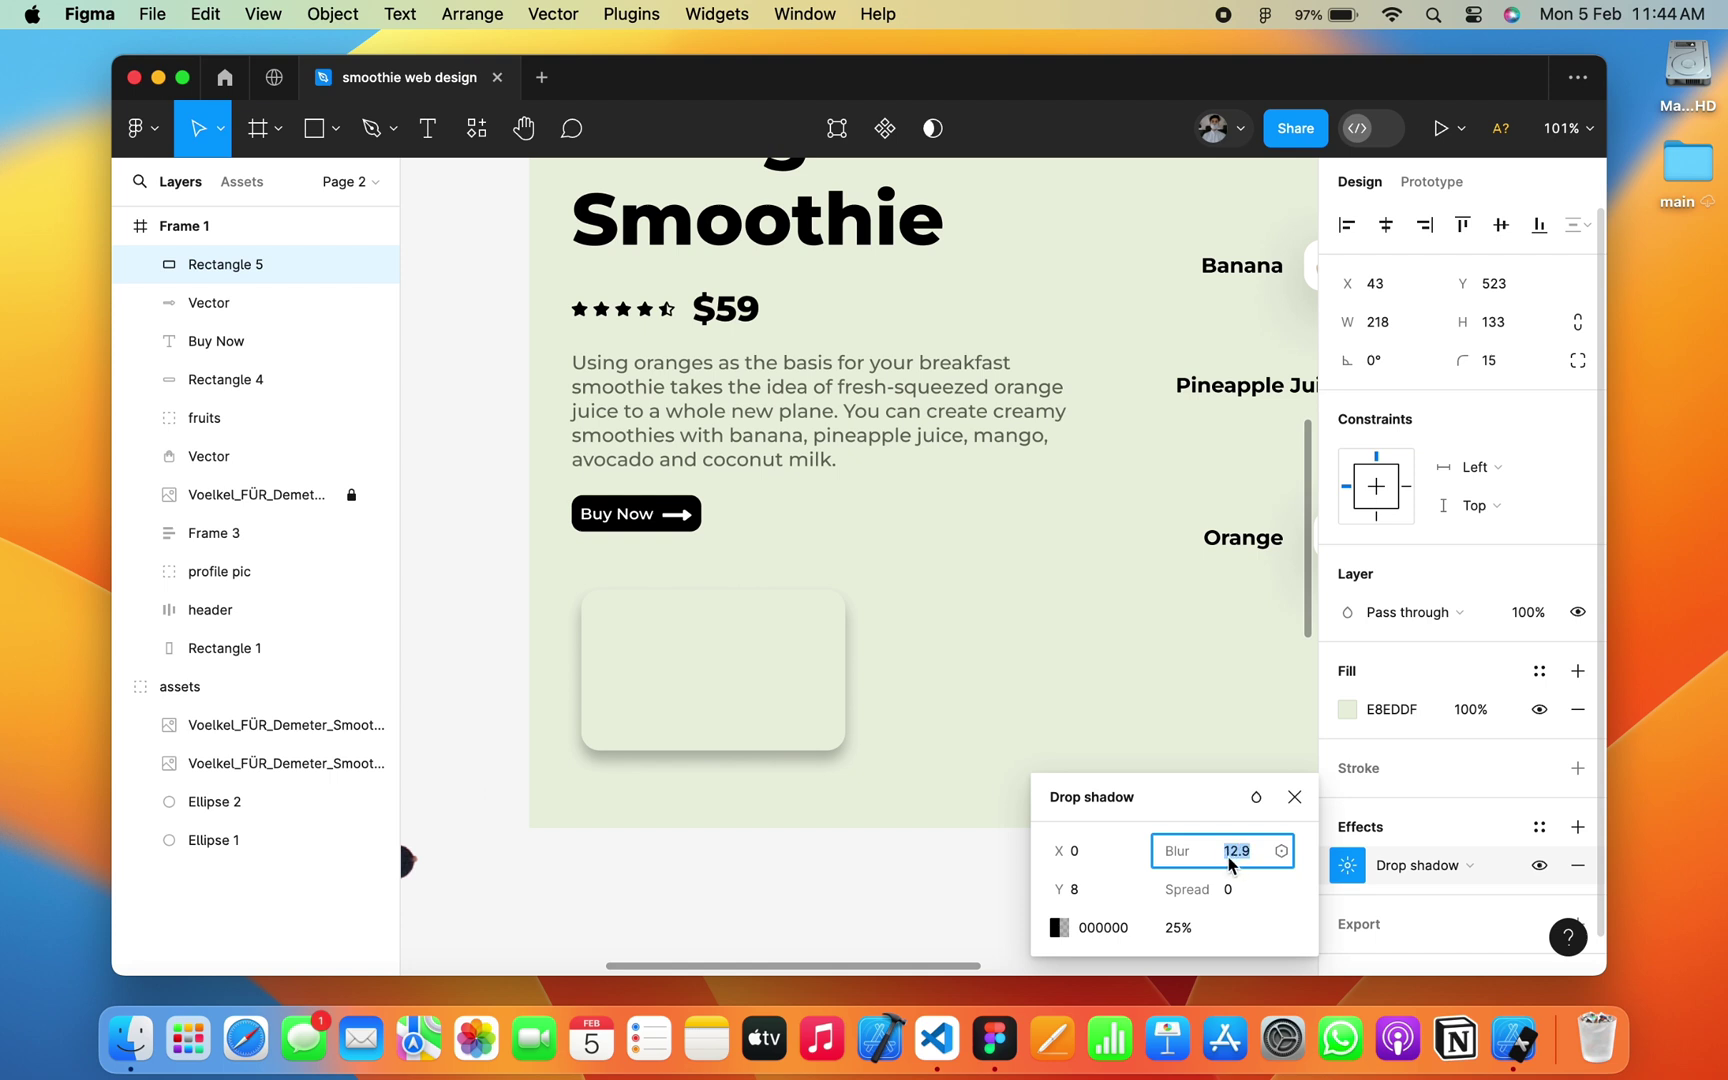
left_click_drag(1058, 889, 1089, 893)
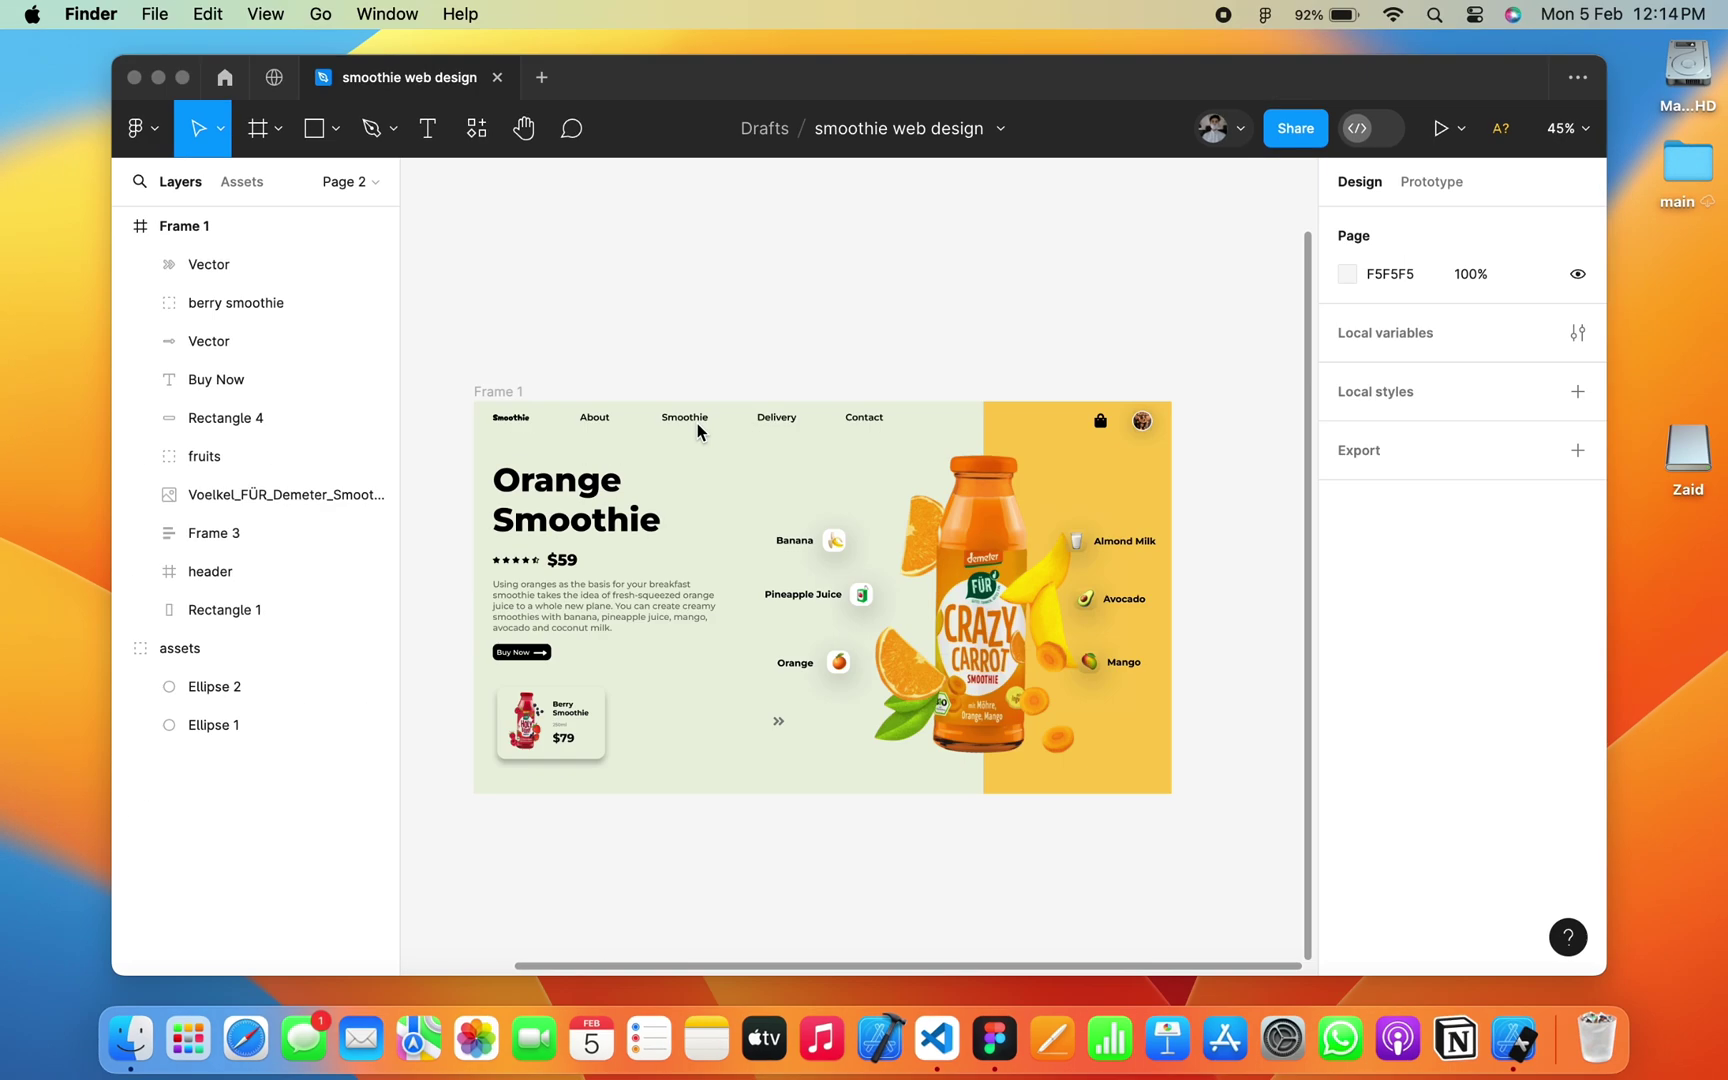
scroll(583, 713, "down", 2)
left_click(590, 716)
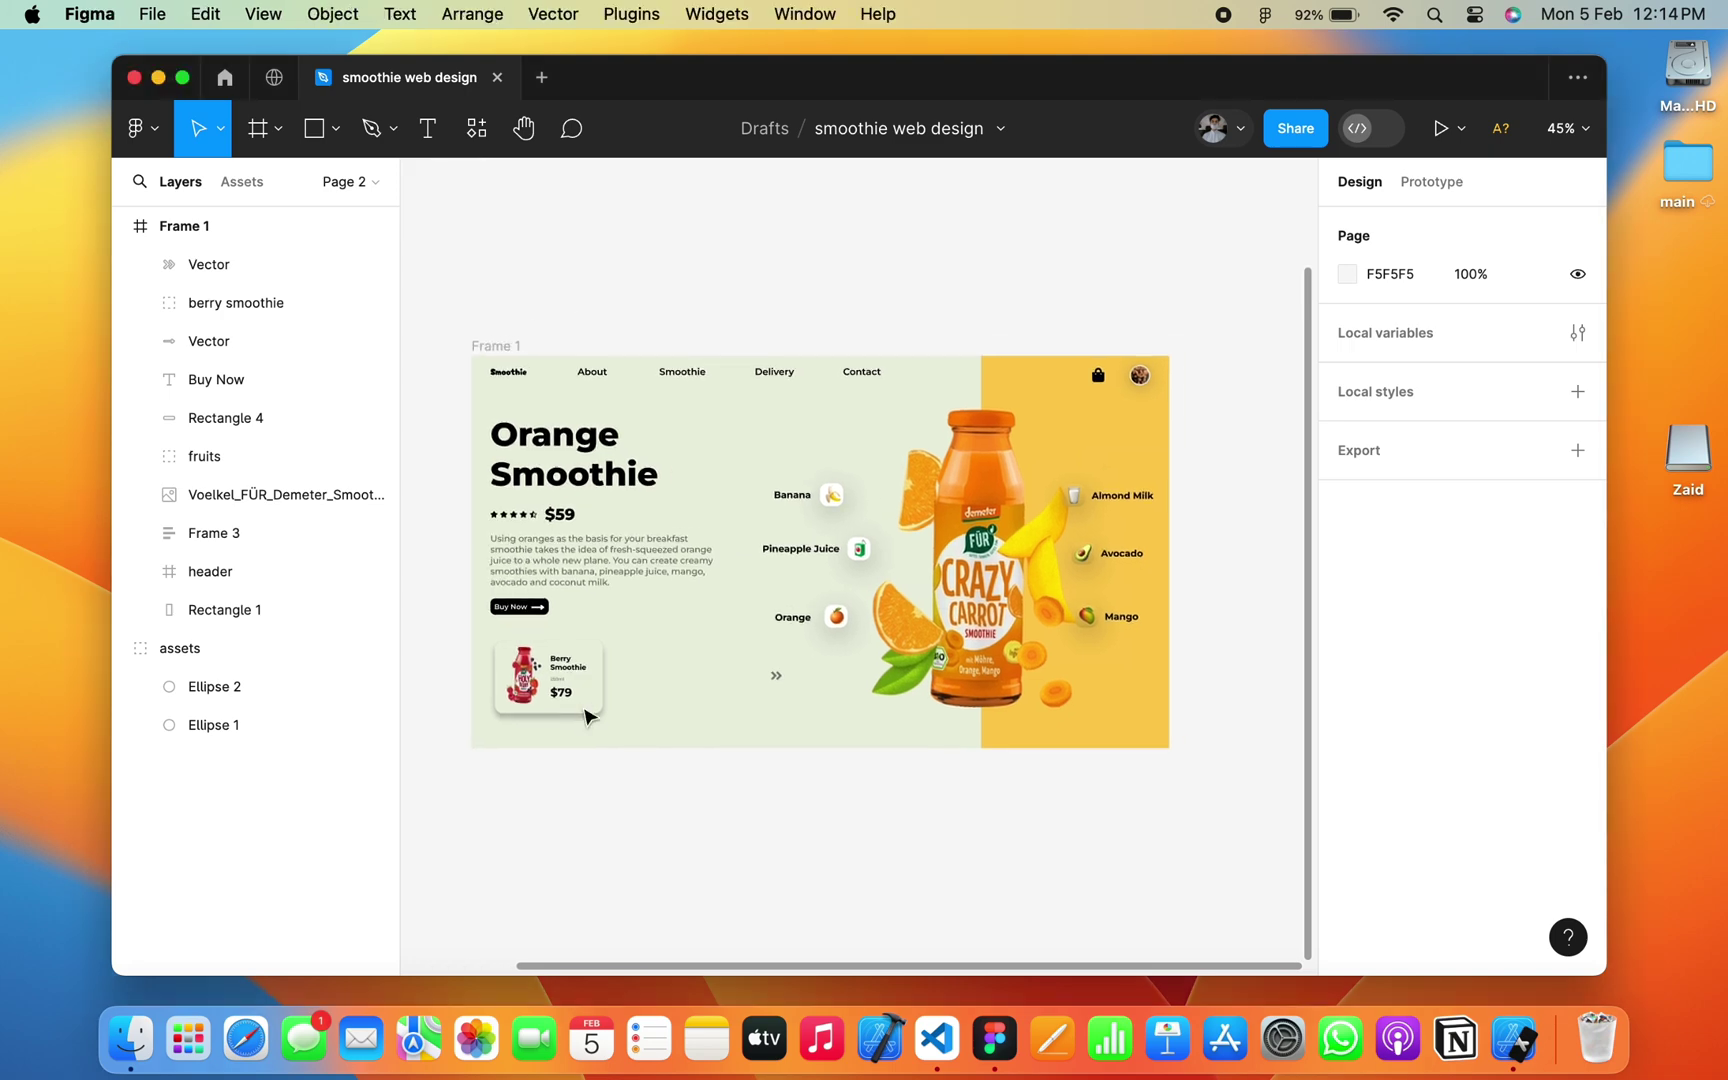
scroll(590, 716, "up", 1)
scroll(590, 716, "up", 5)
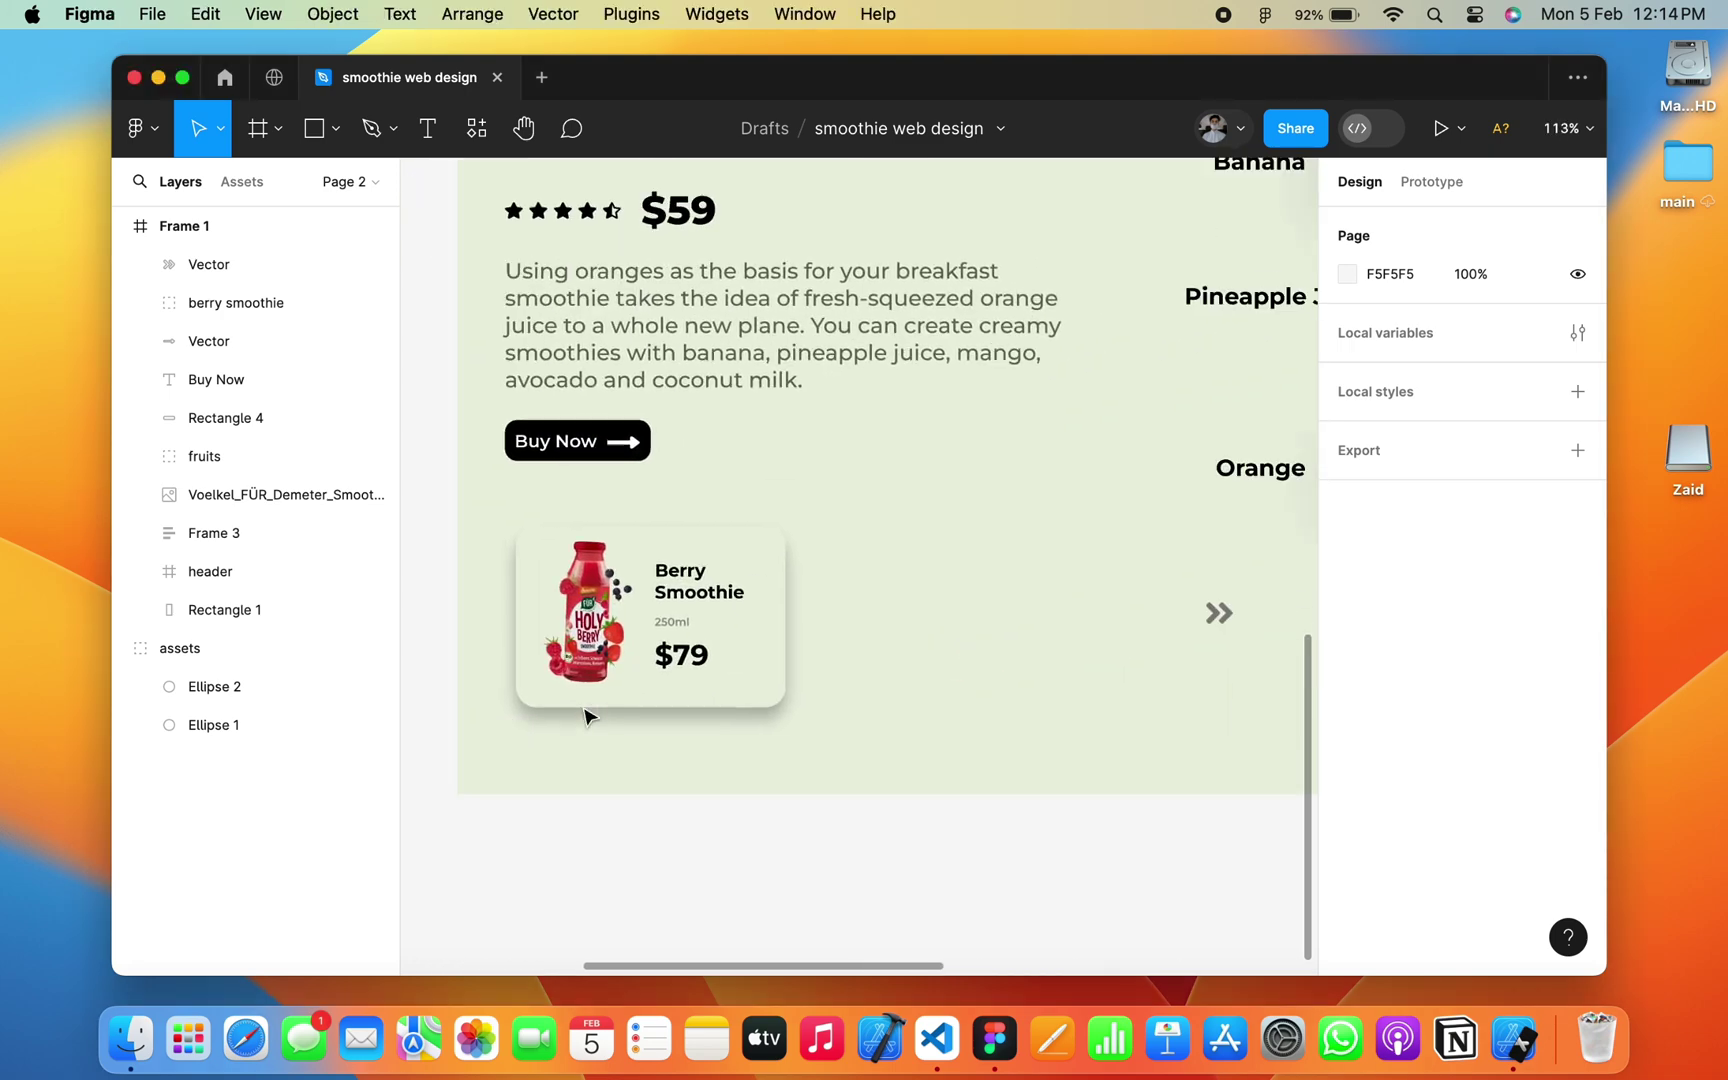
double_click(667, 645)
scroll(667, 645, "up", 5)
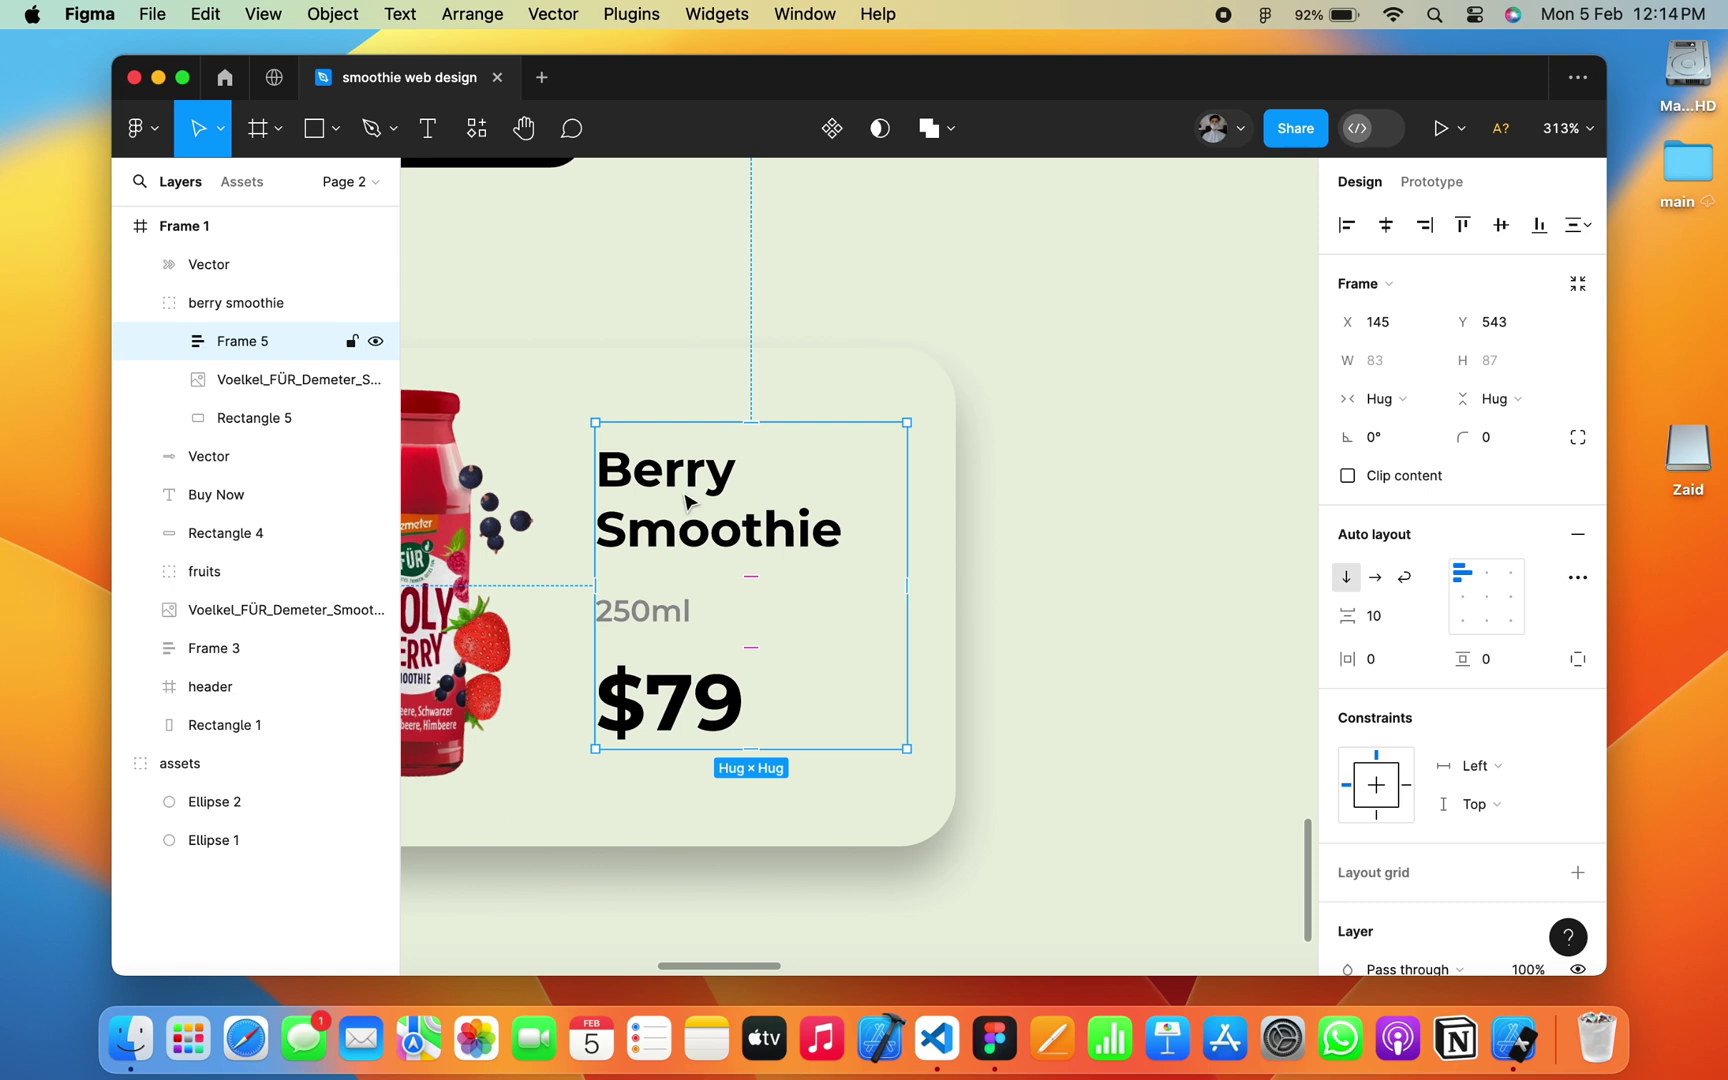
left_click(688, 503)
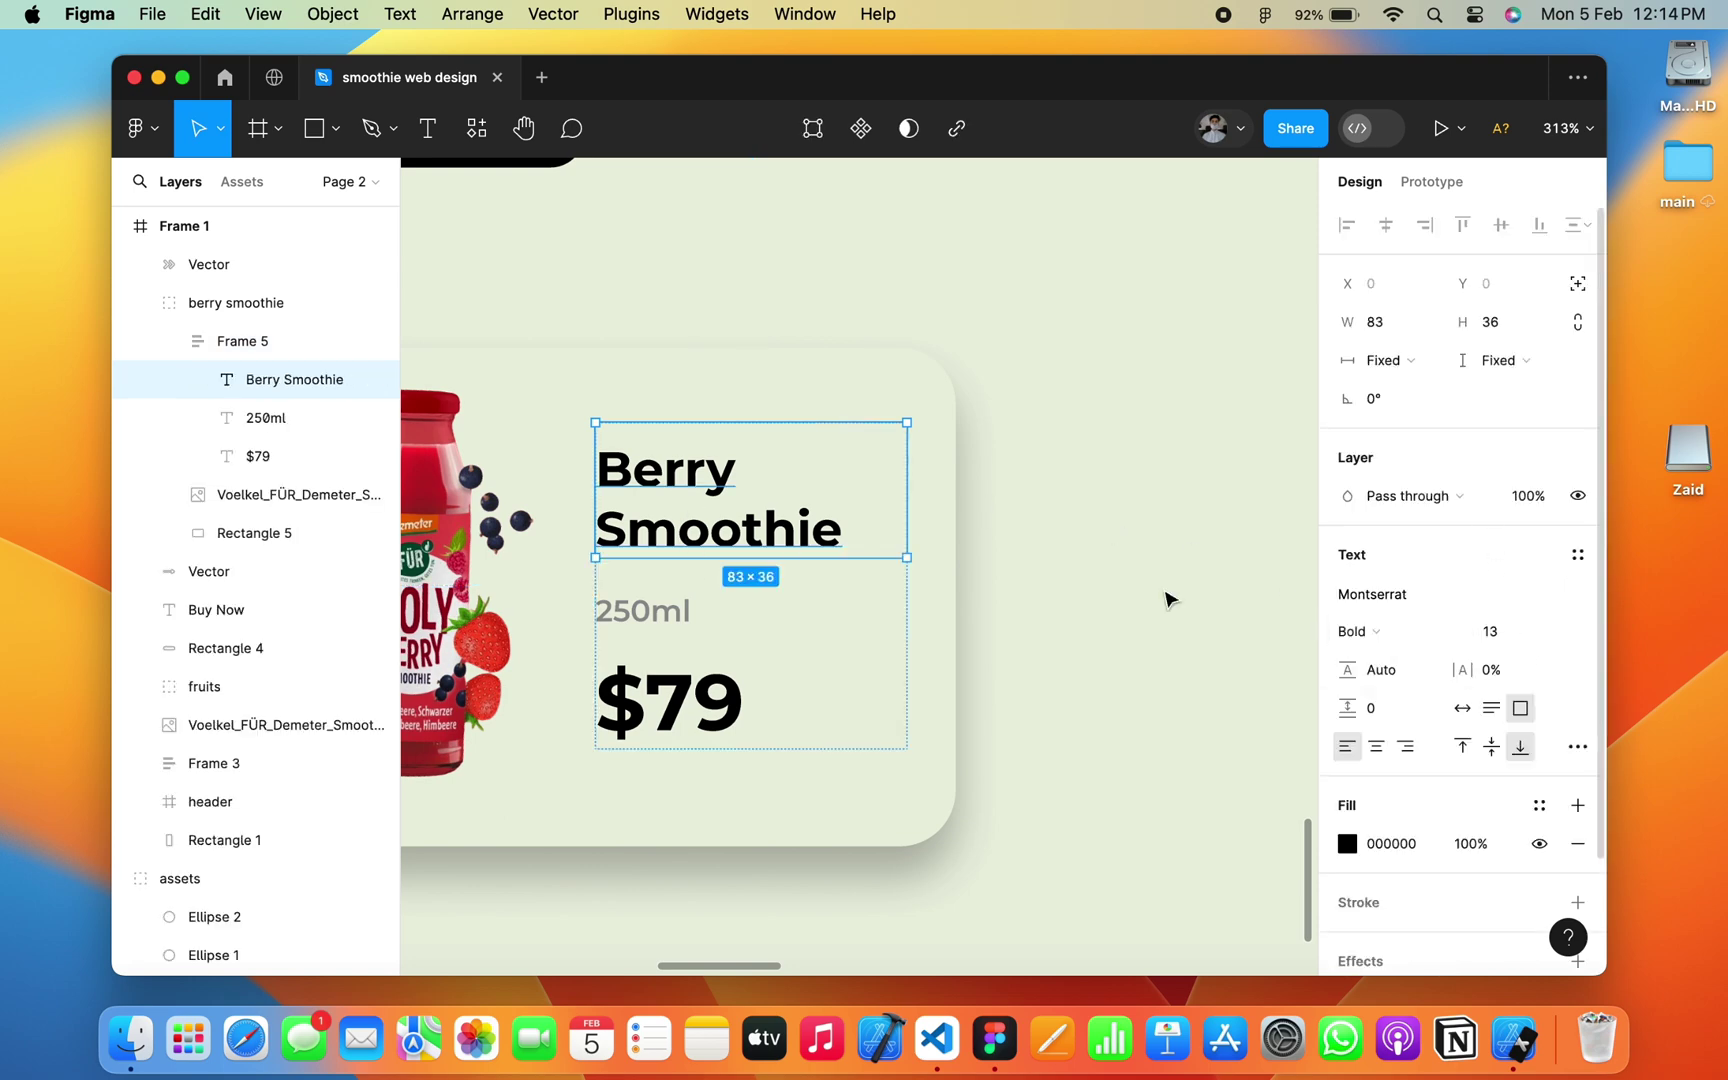
left_click(930, 660)
left_click(768, 656)
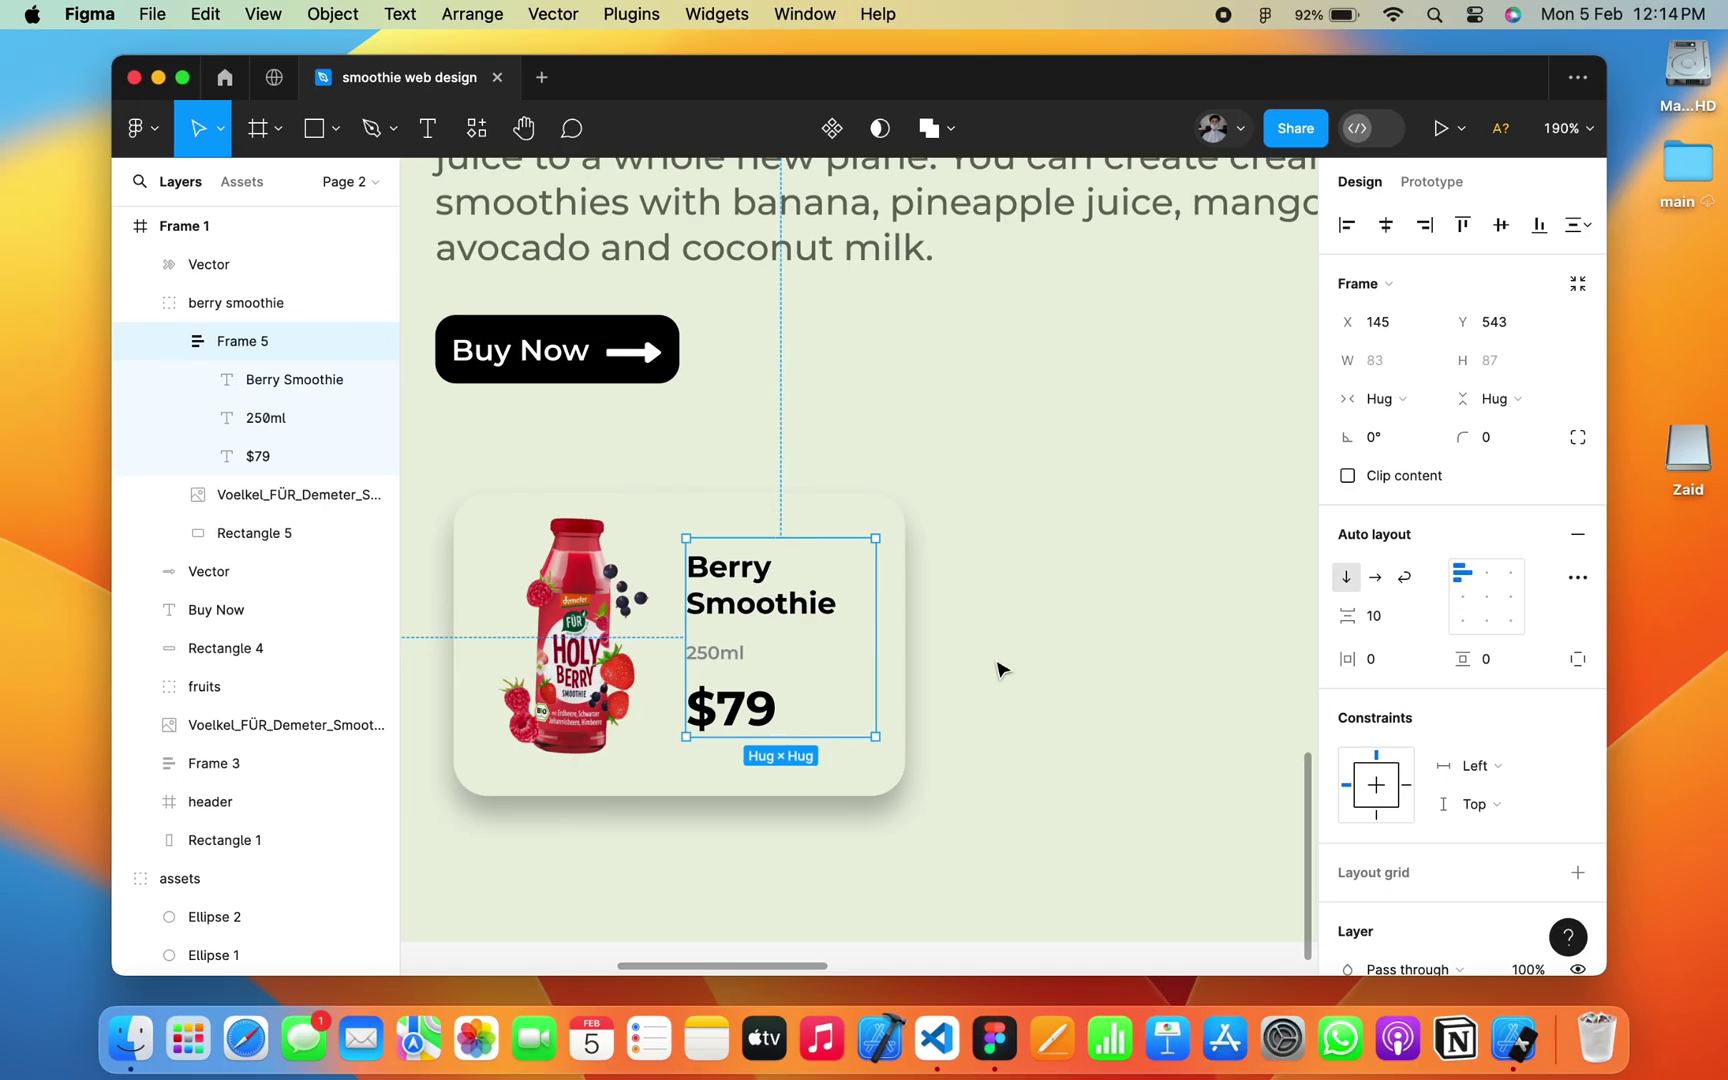
scroll(1000, 692, "down", 3)
Step: Option-drag a copy of the berry smoothie card to its right and nudge it into line
left_click(300, 302)
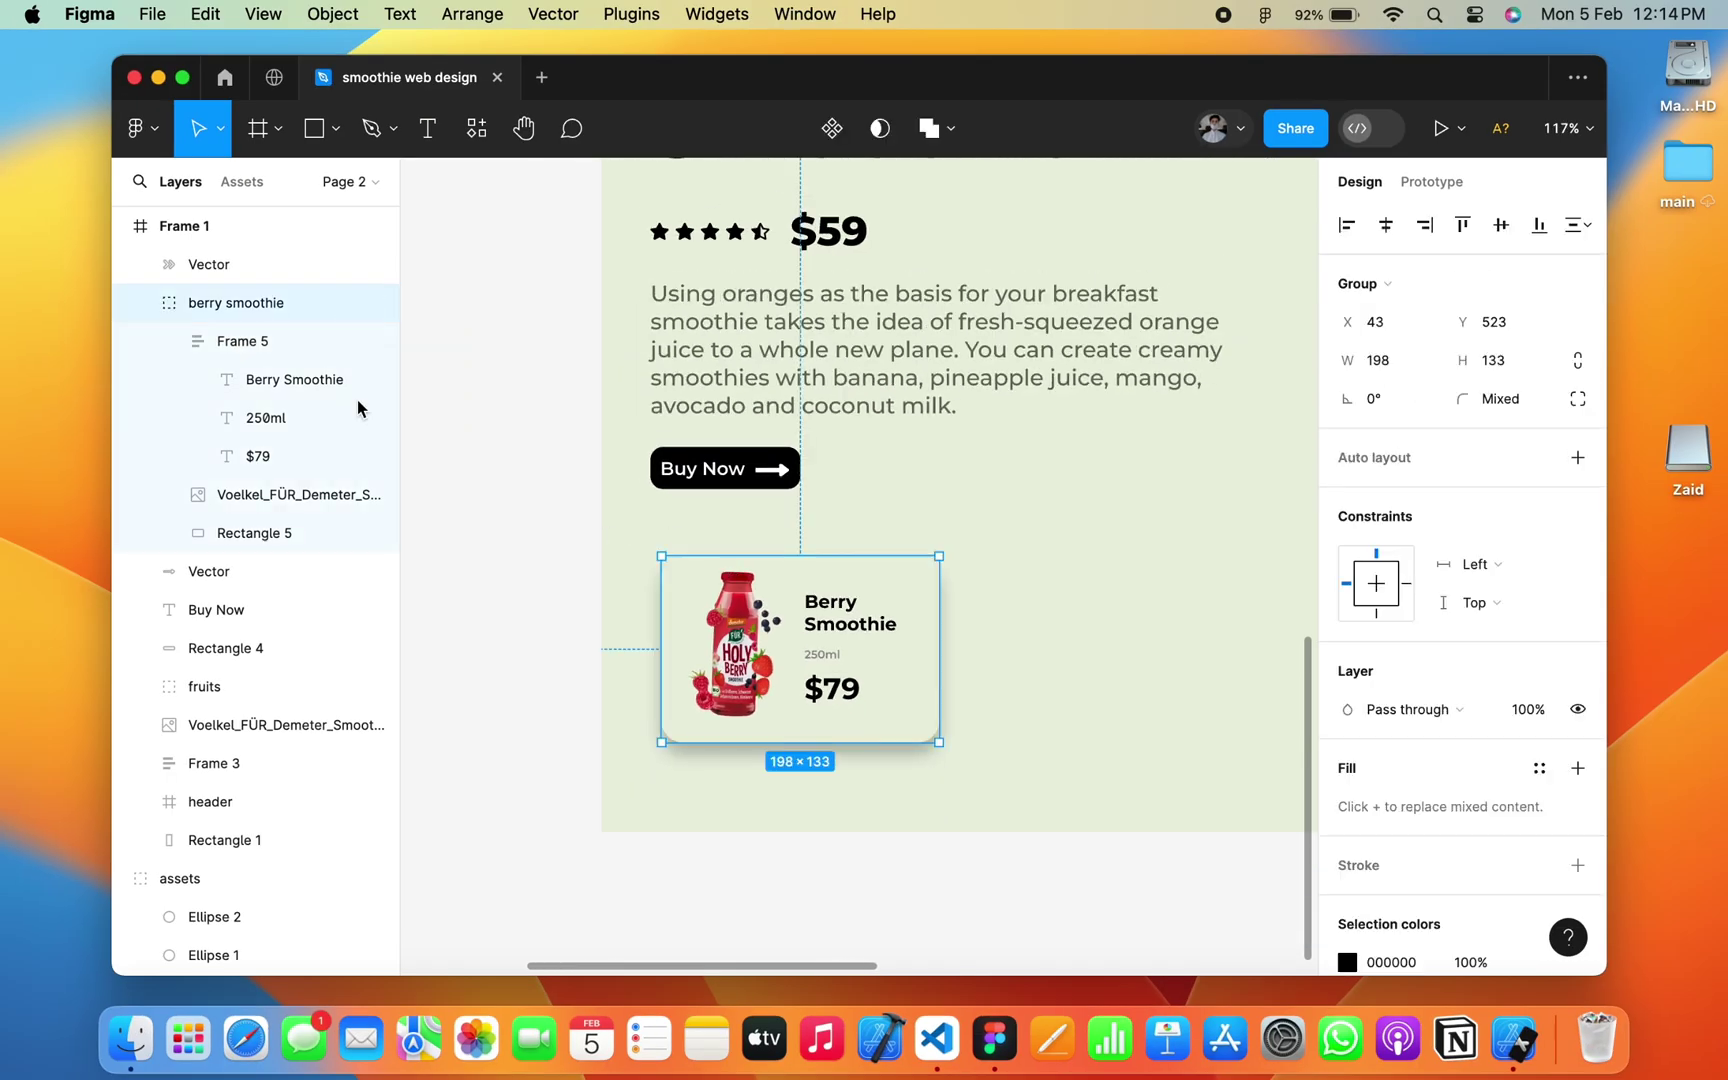
scroll(765, 655, "down", 3)
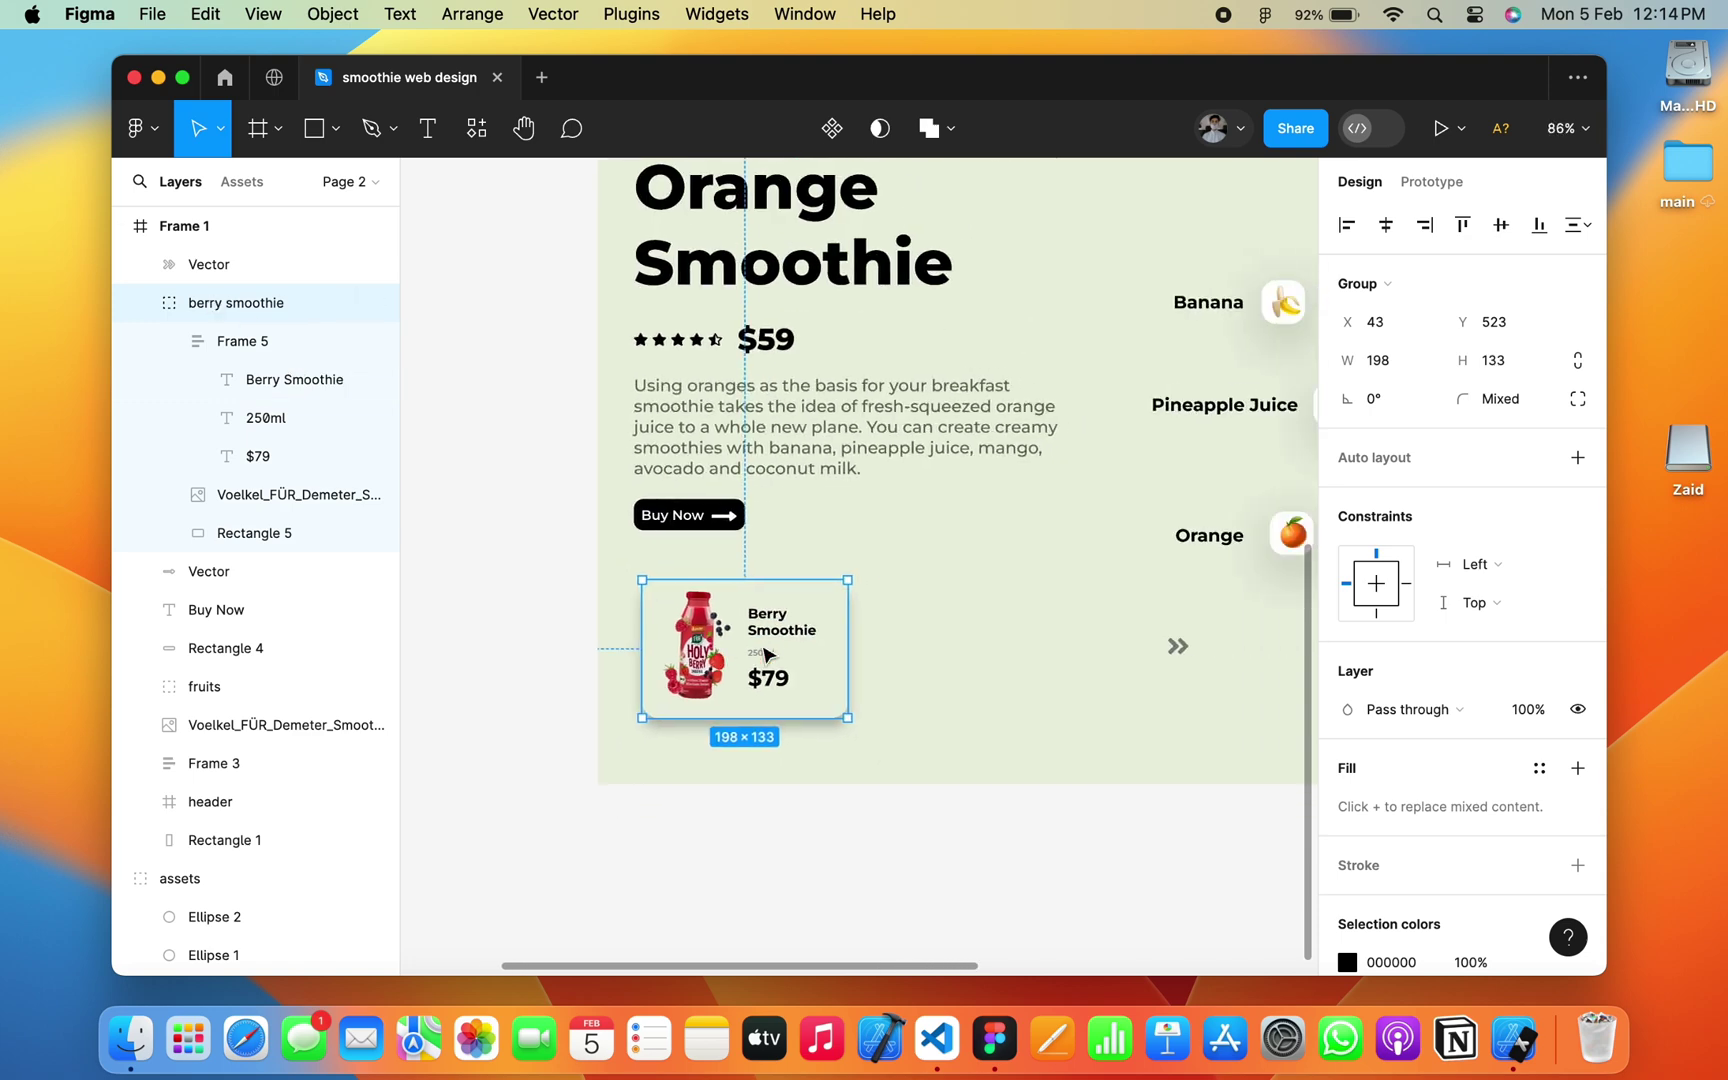
left_click_drag(765, 655, 1030, 650)
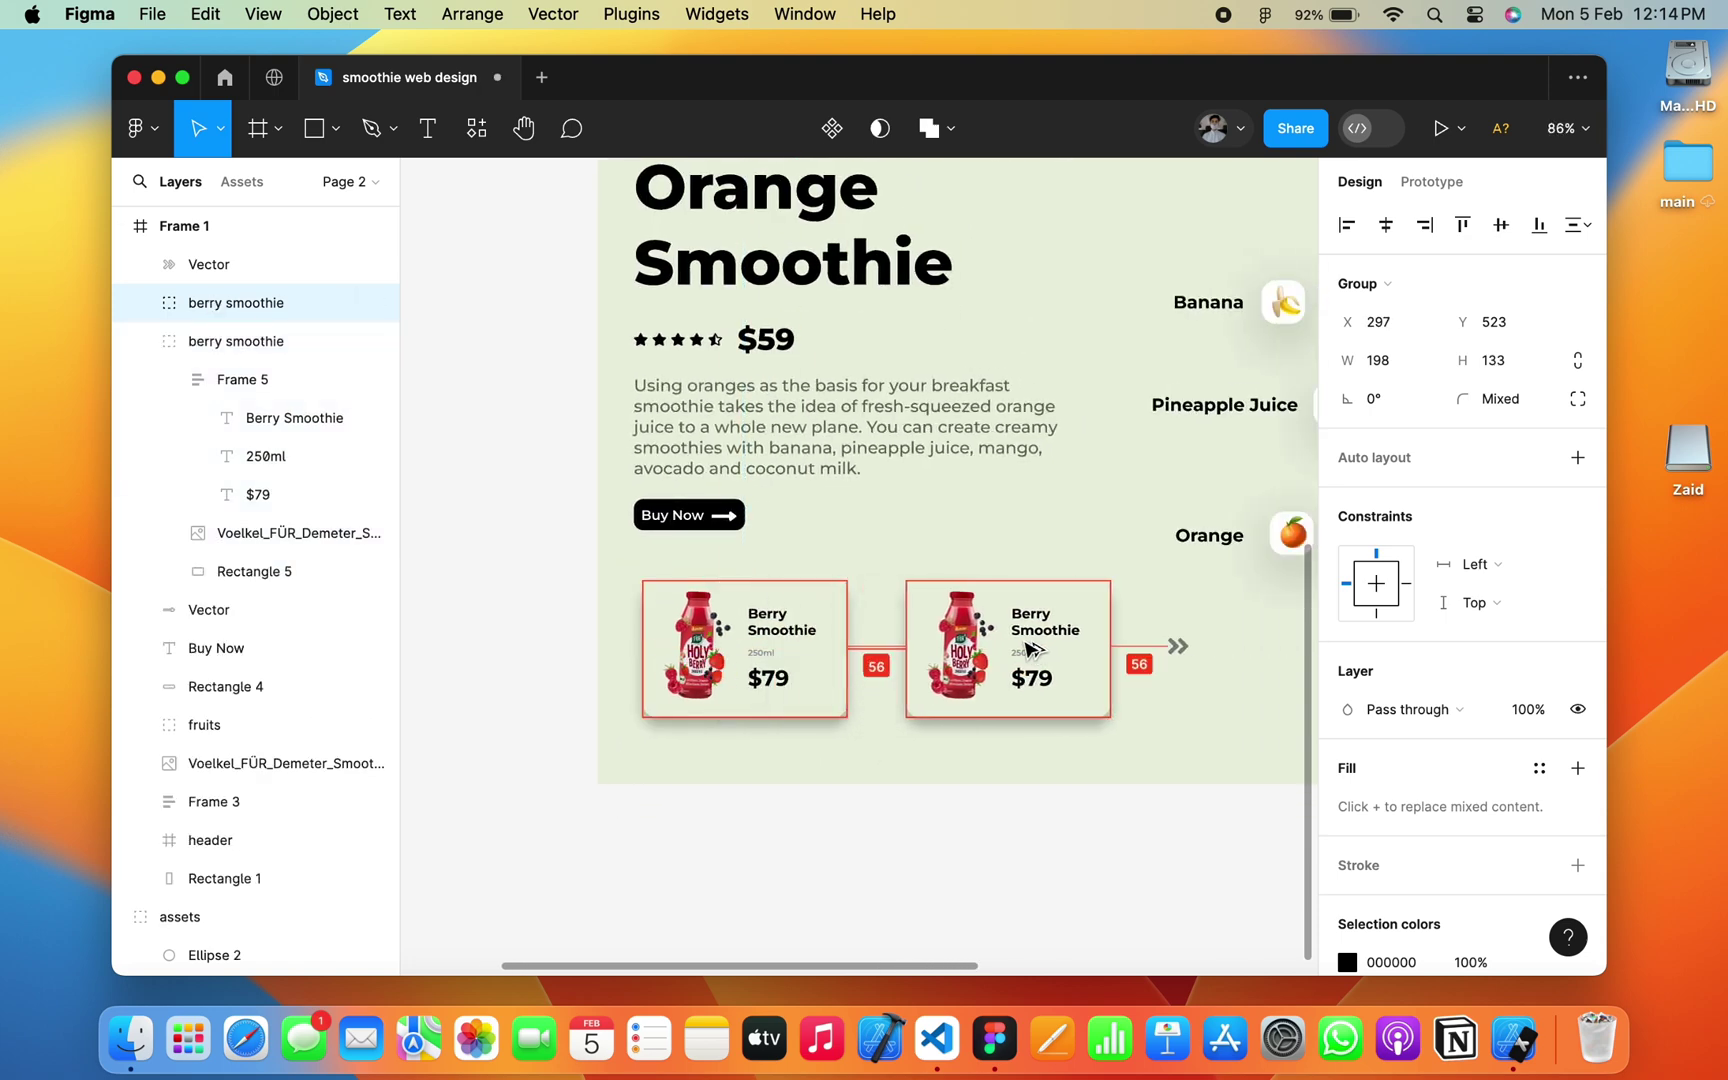
key("Up")
key("Up")
key("Up")
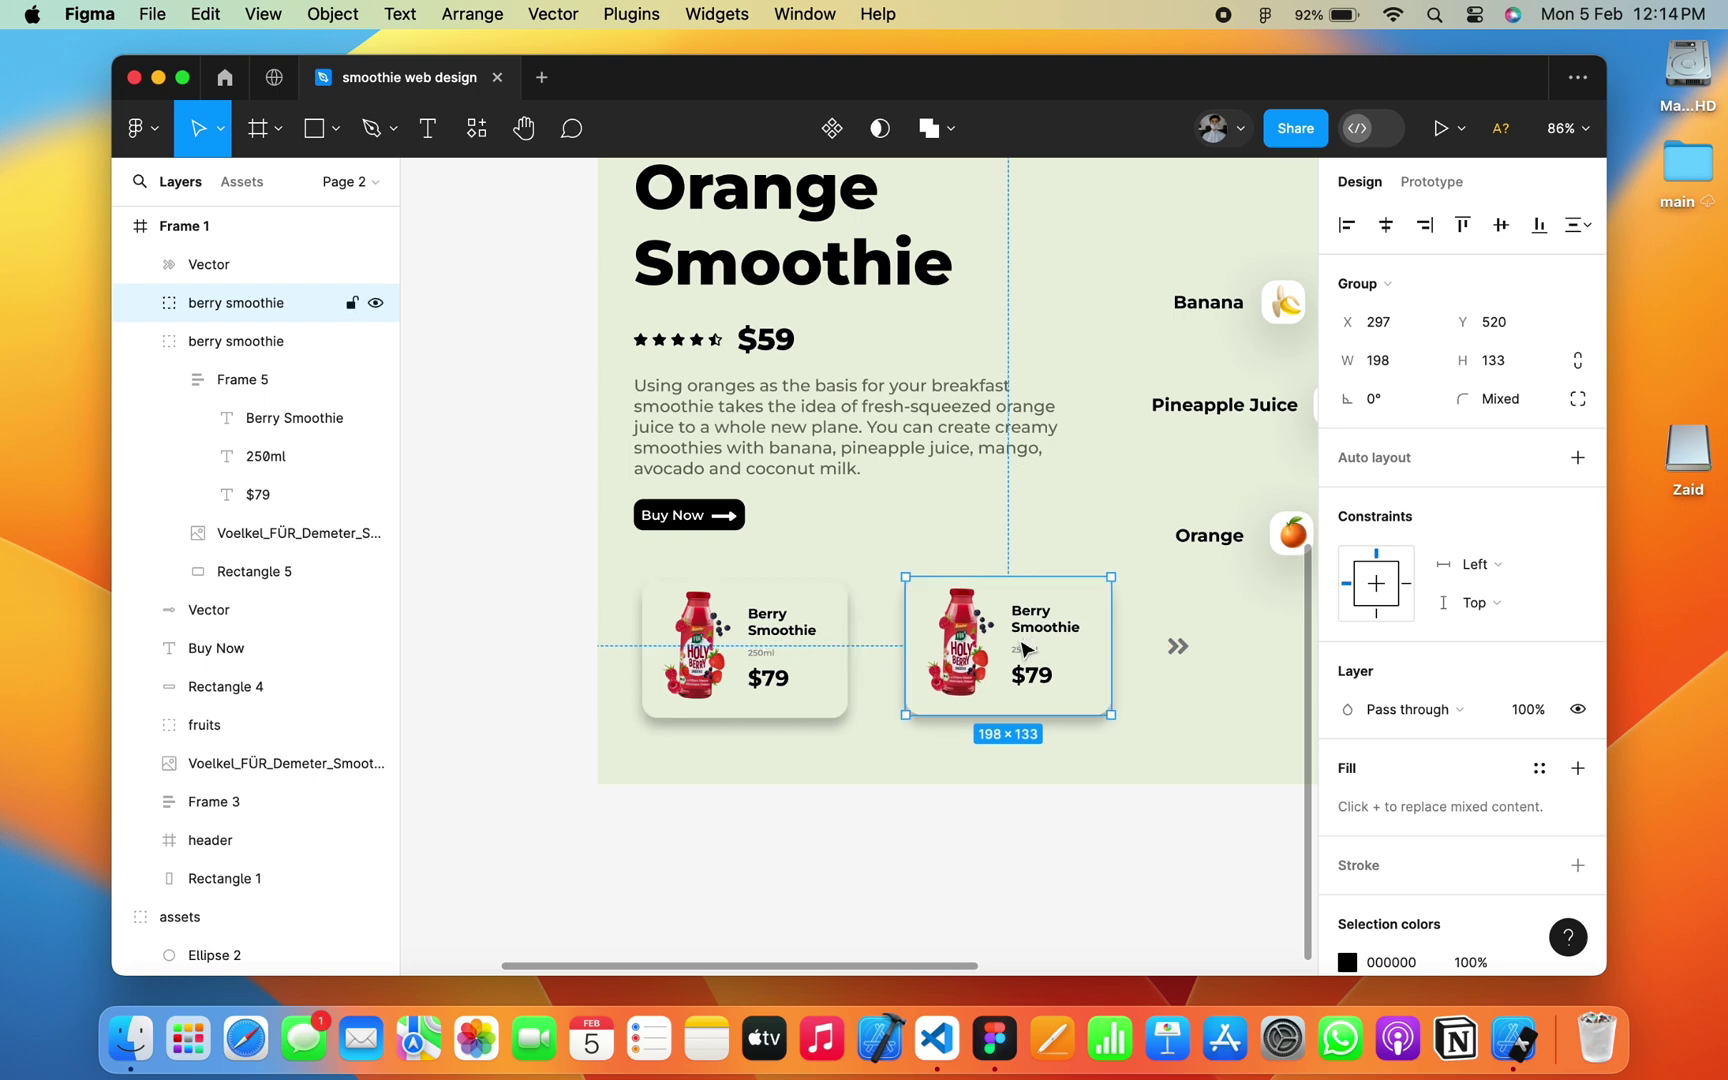
key("Down")
key("Down")
key("Down")
key("Down")
key("Down")
key("Down")
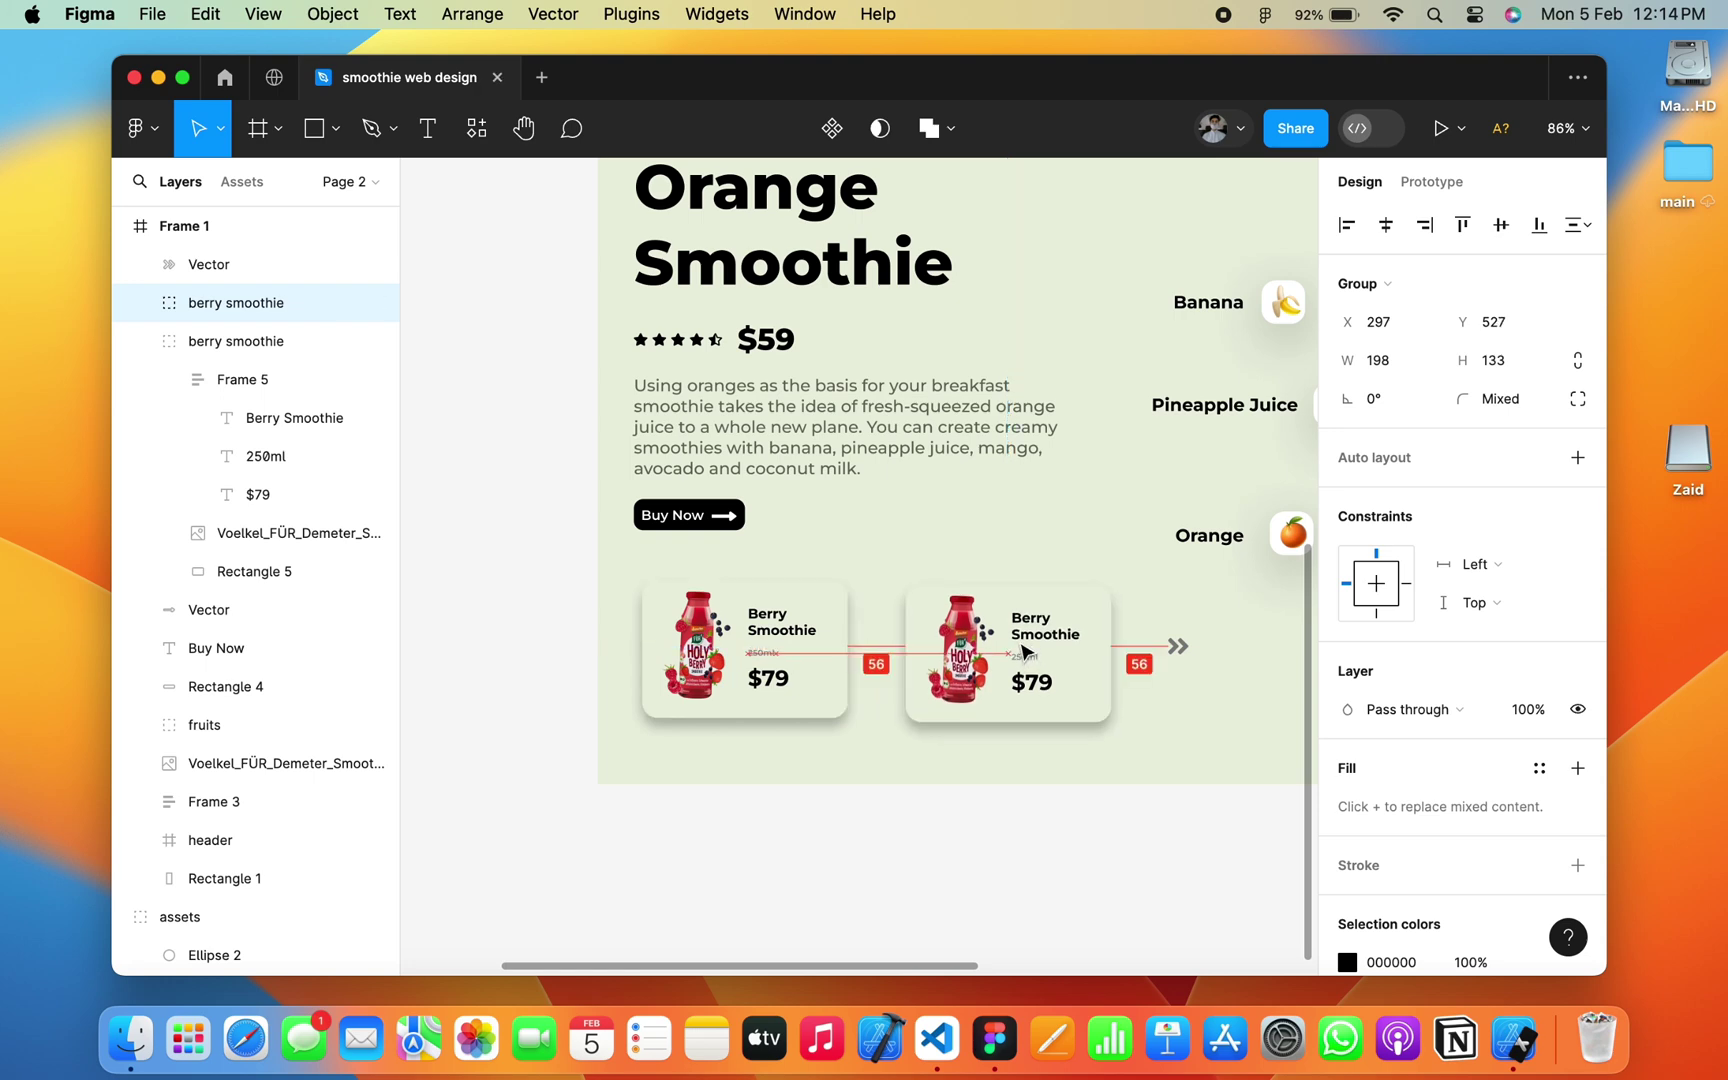
scroll(1028, 647, "up", 3)
Step: Change the copied card's heading from Berry Smoothie to Mango Smoothie
scroll(950, 648, "up", 3)
double_click(862, 650)
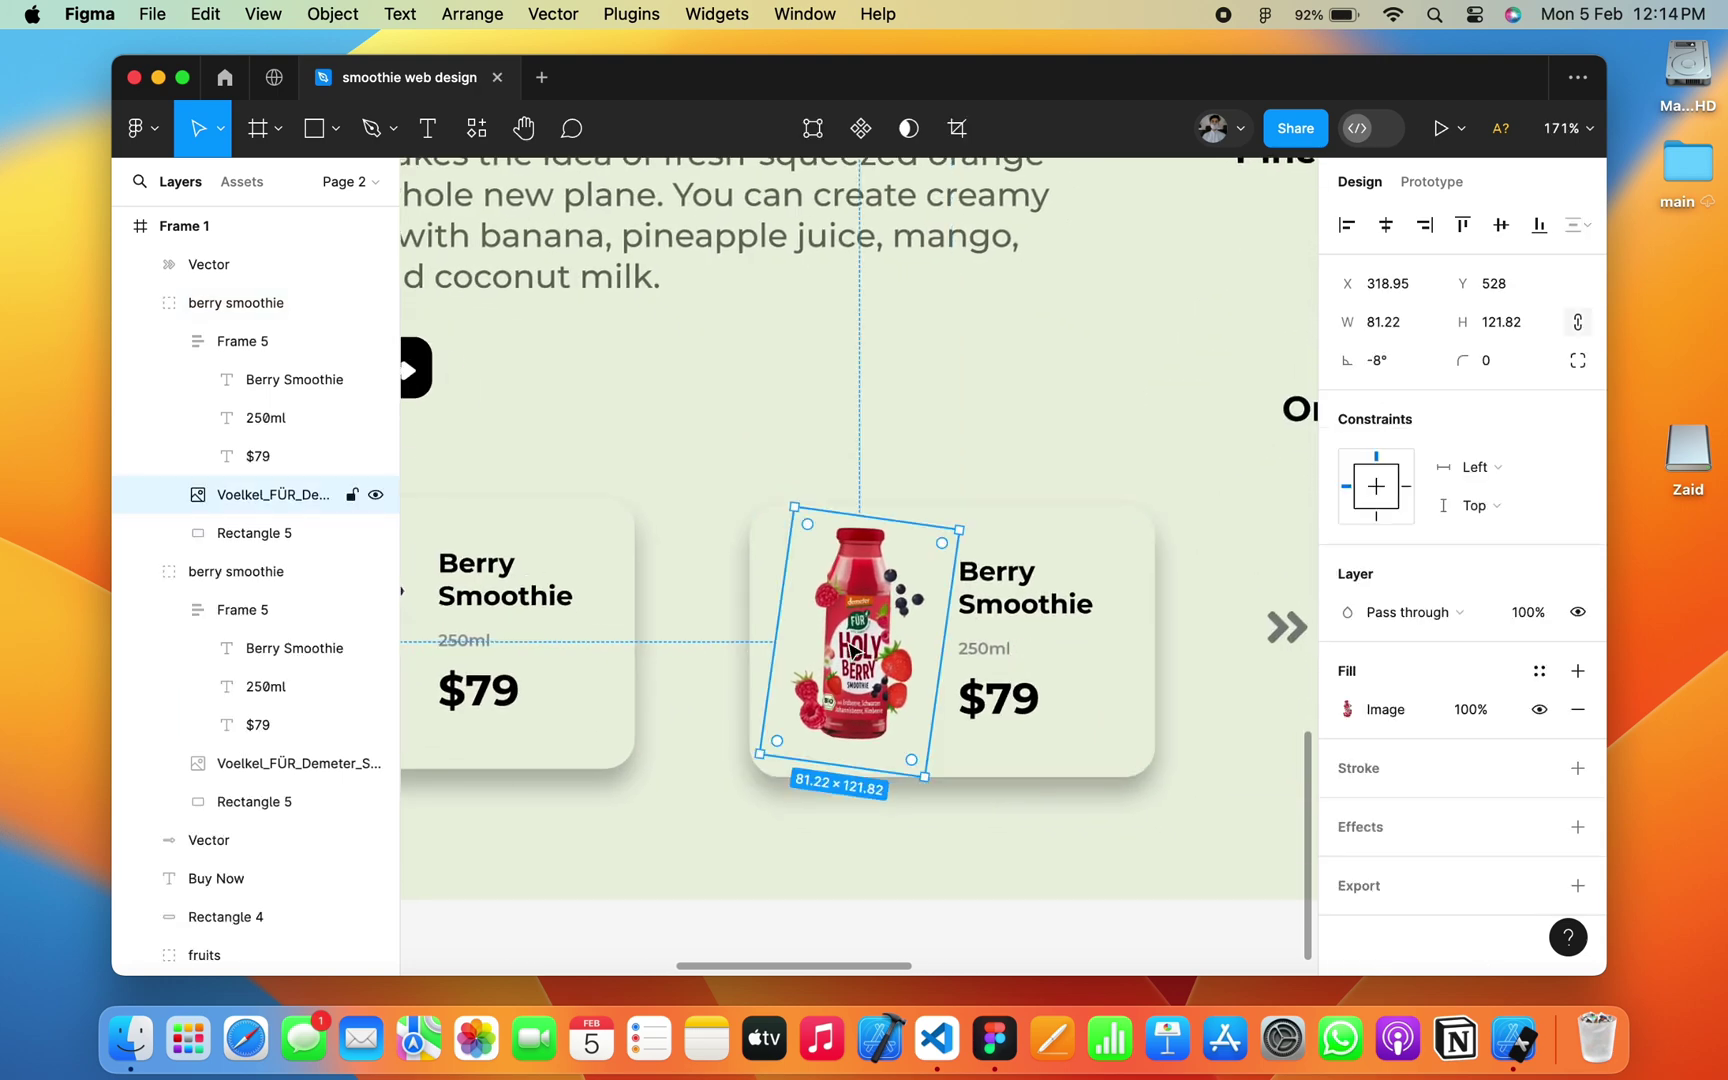
double_click(1000, 578)
scroll(1004, 570, "up", 5)
double_click(1052, 585)
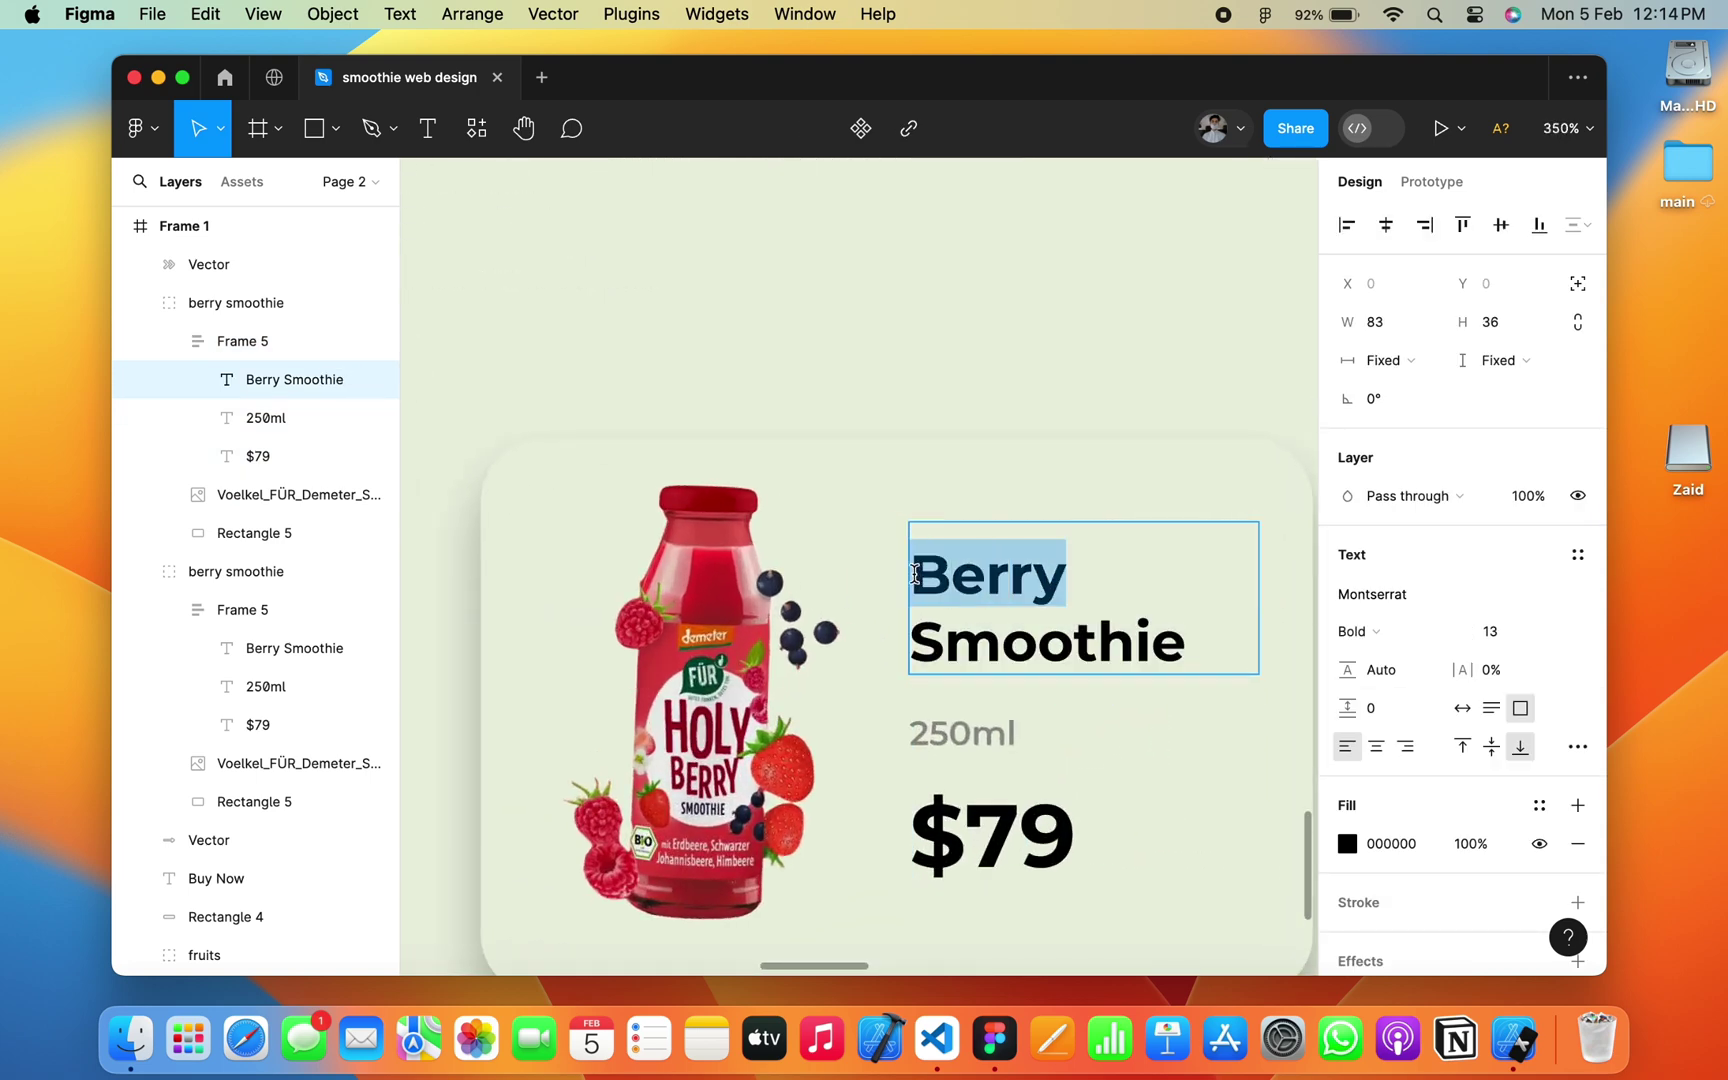
type("Mango")
key("Escape")
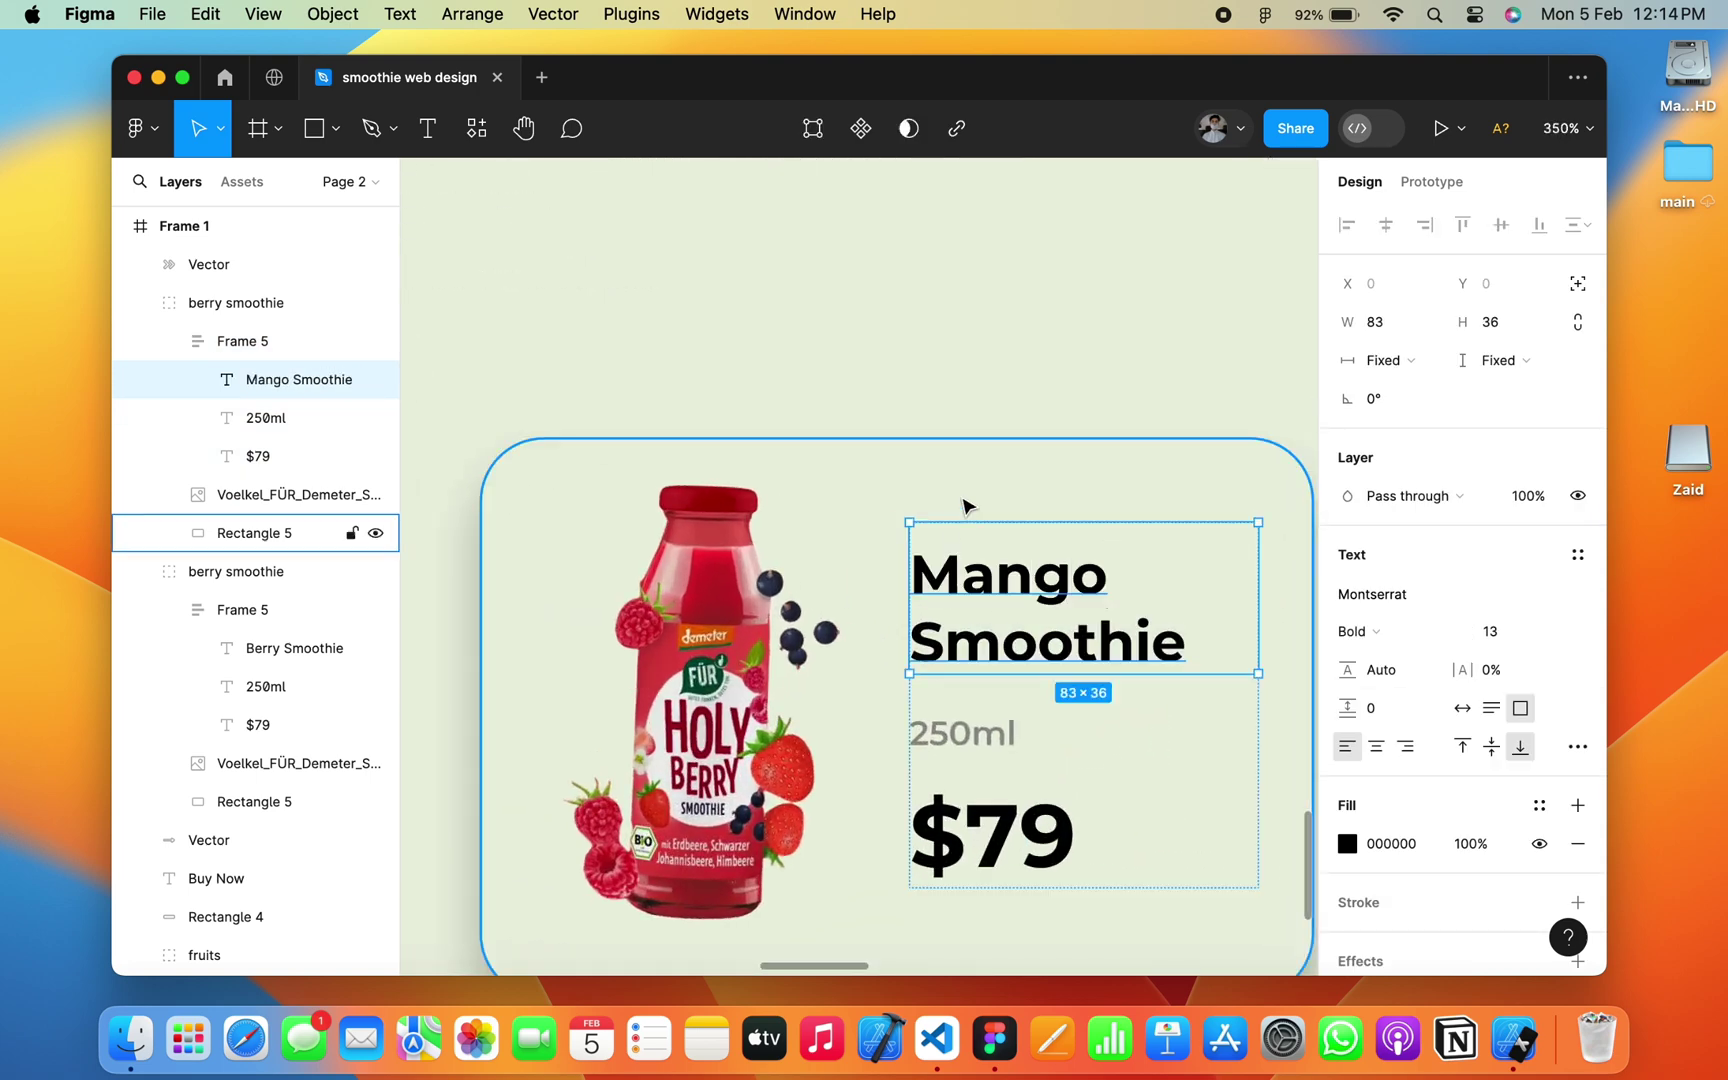
Step: Replace the copied card's bottle image with the mango smoothie bottle picture
scroll(965, 502, "down", 5)
left_click(840, 575)
left_click_drag(928, 478, 938, 496)
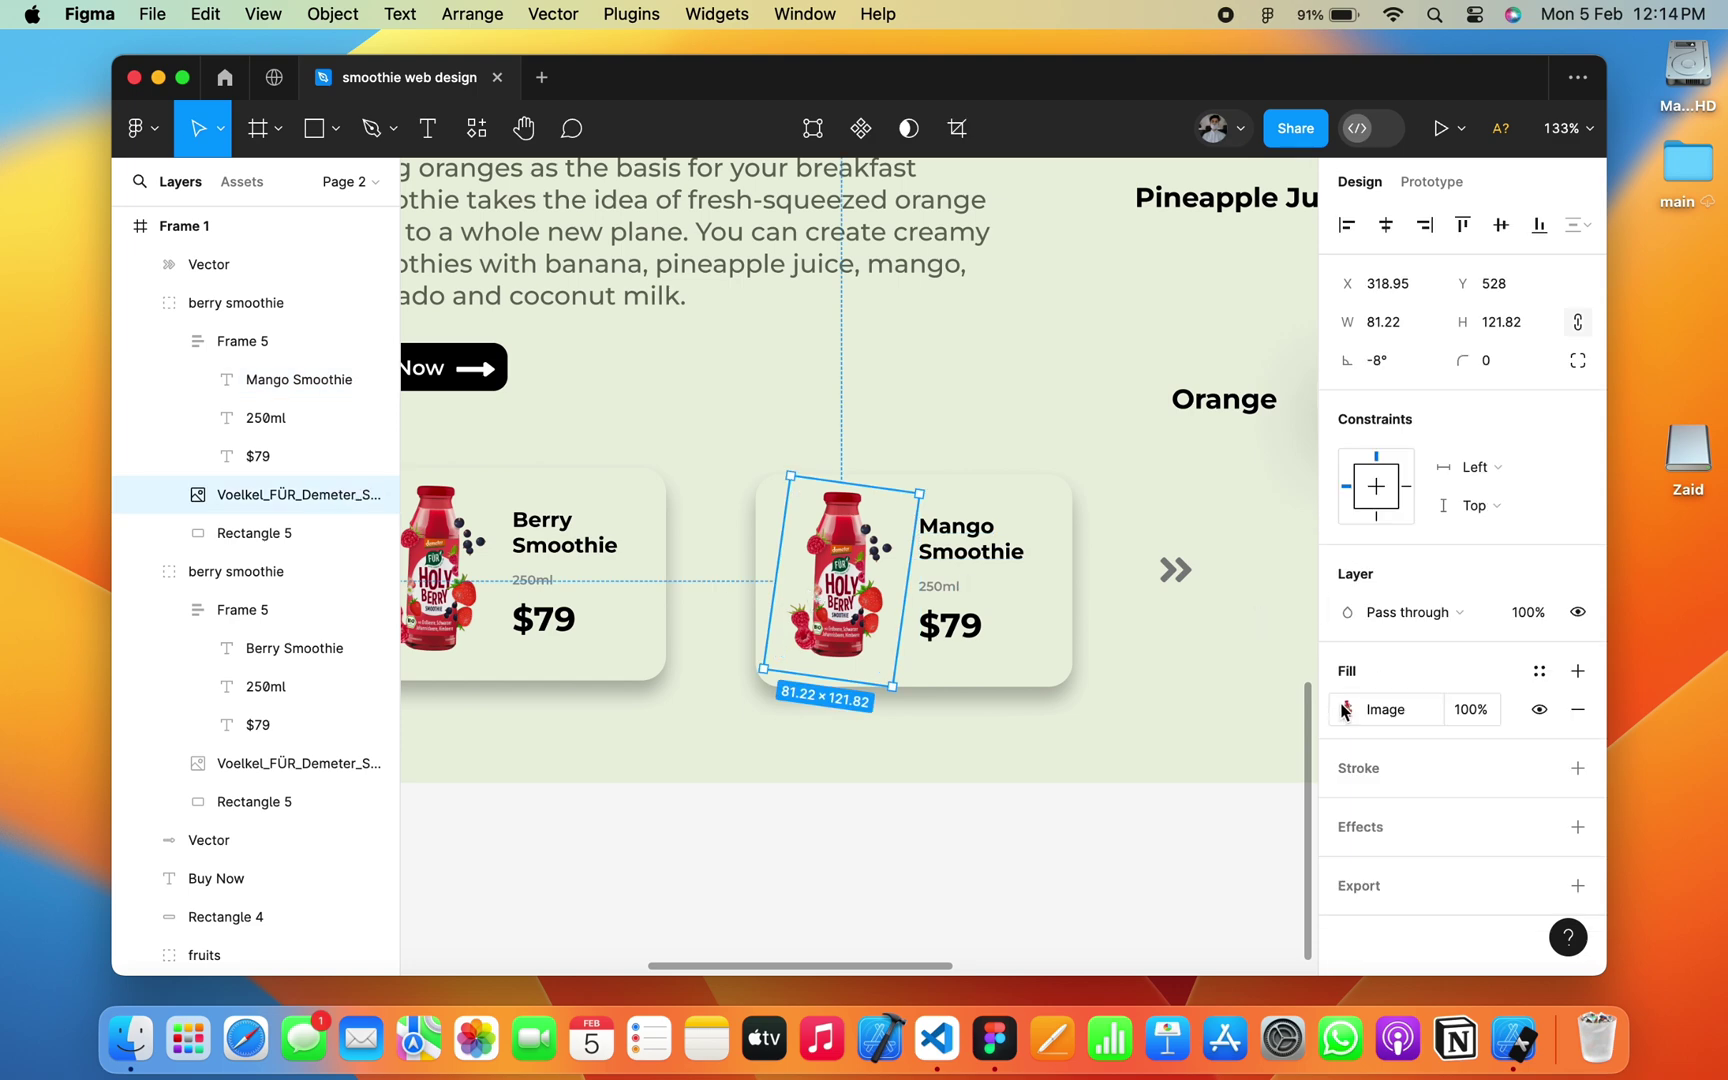
left_click(1345, 710)
left_click(1186, 577)
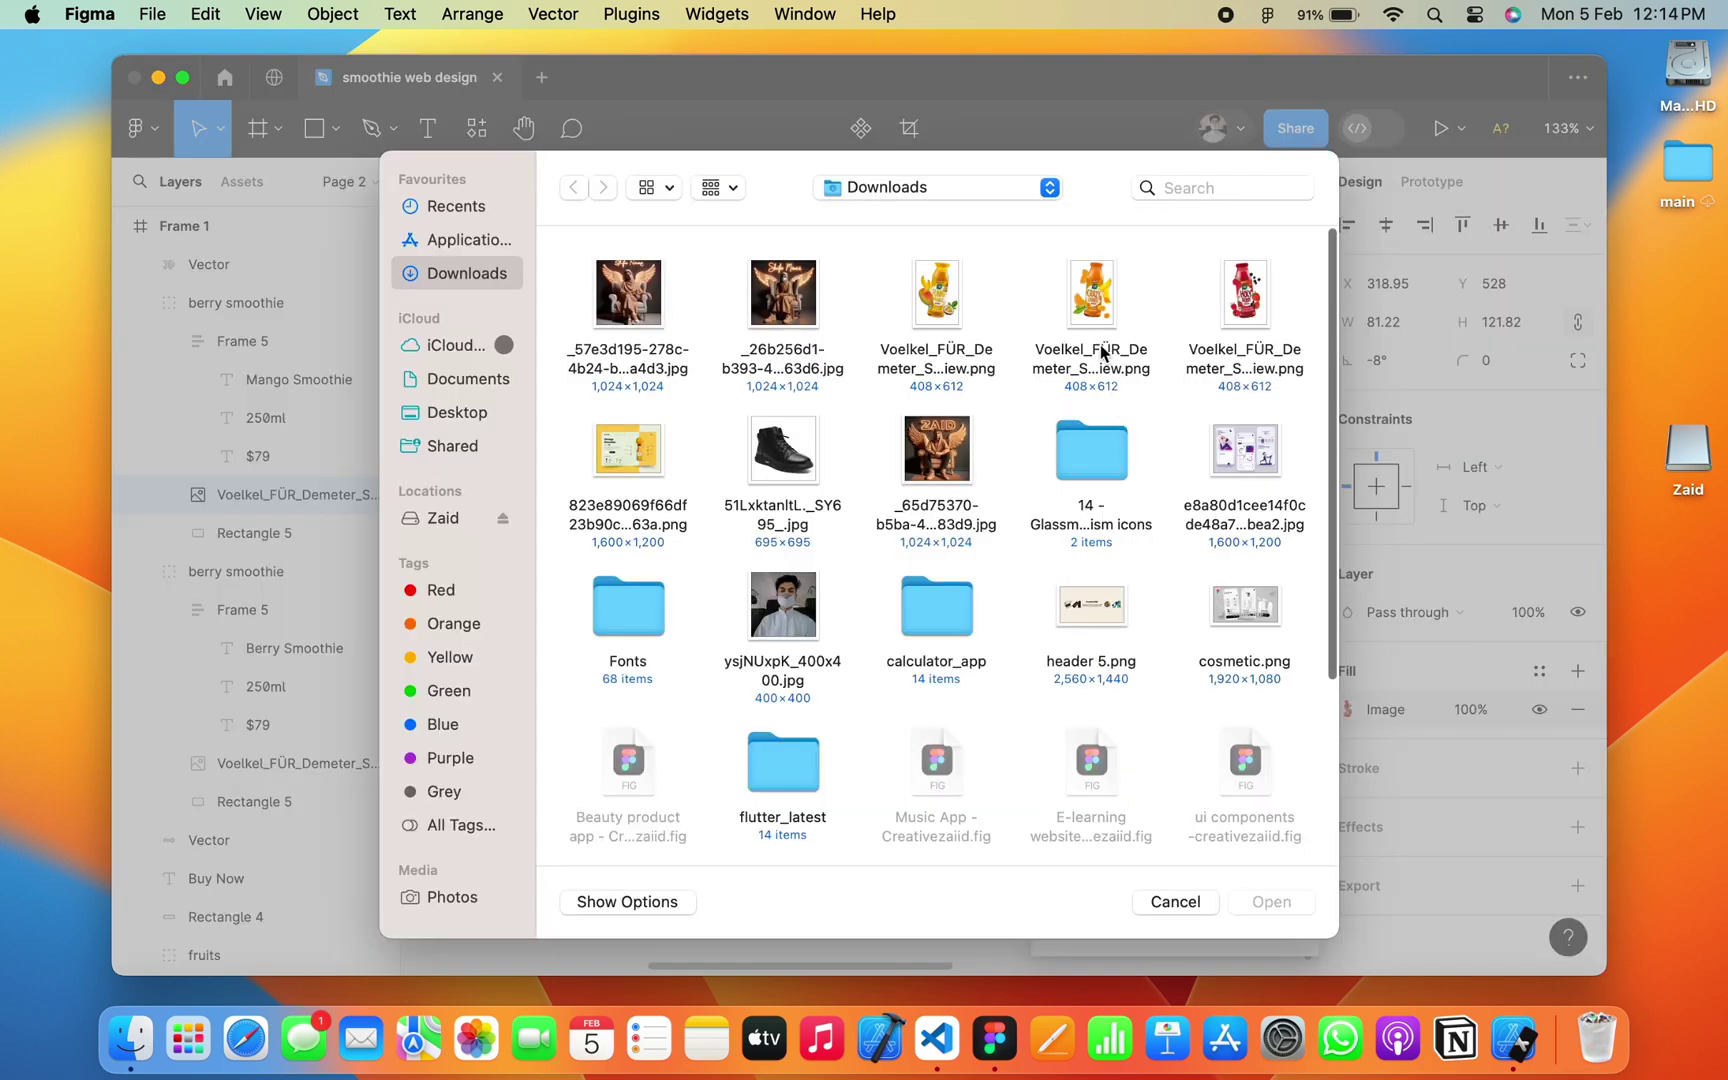
double_click(937, 295)
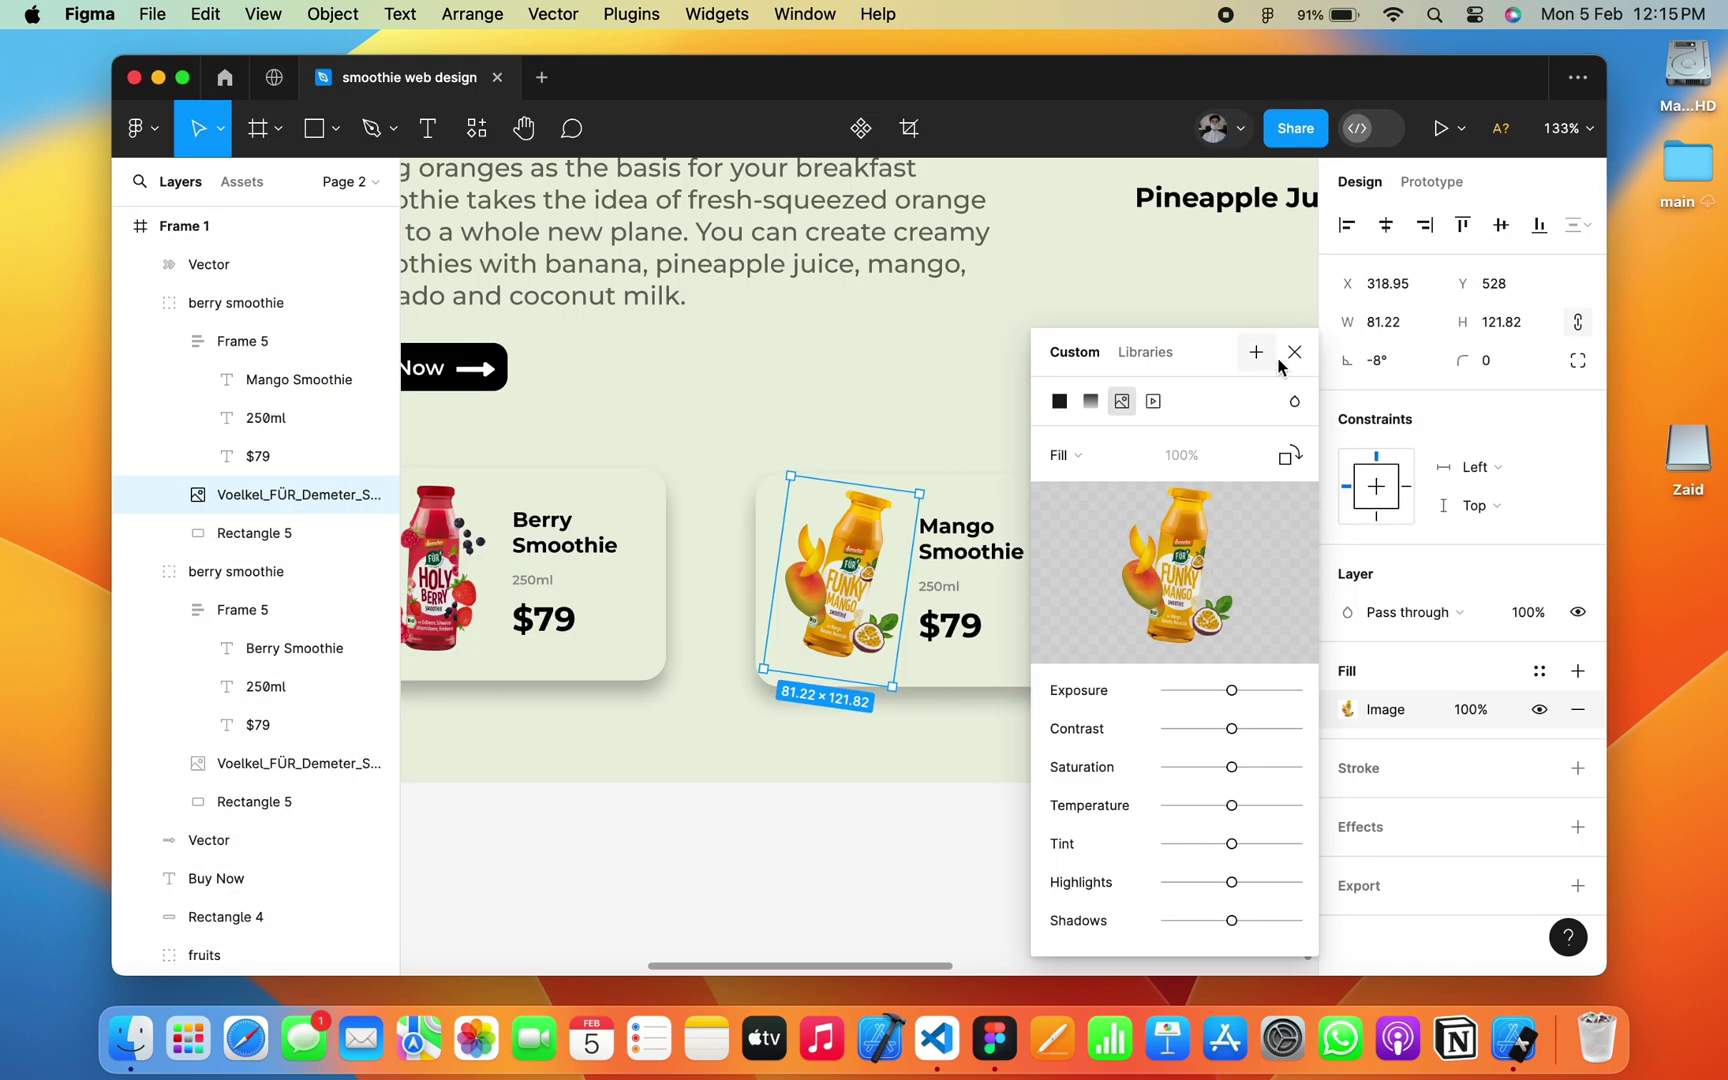
left_click(1293, 353)
Step: Set the mango bottle's rotation to a slight 8° tilt
type("0")
key("Return")
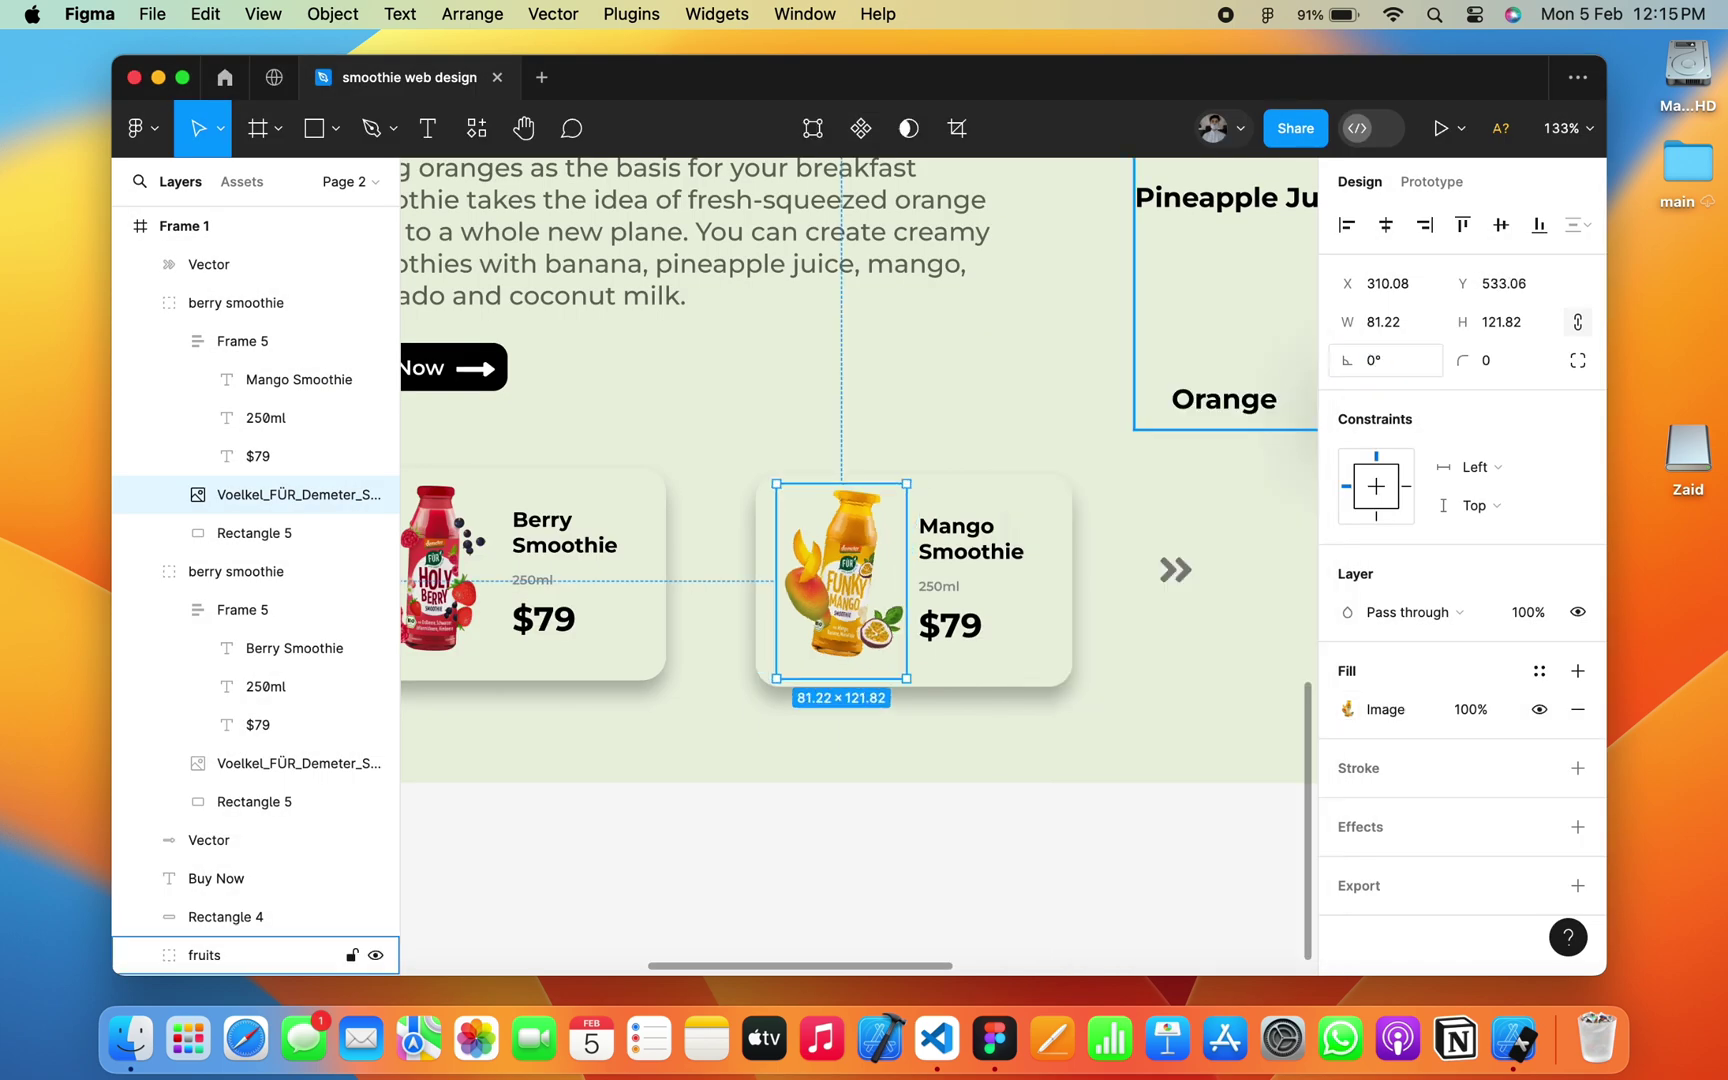
type("4")
key("Return")
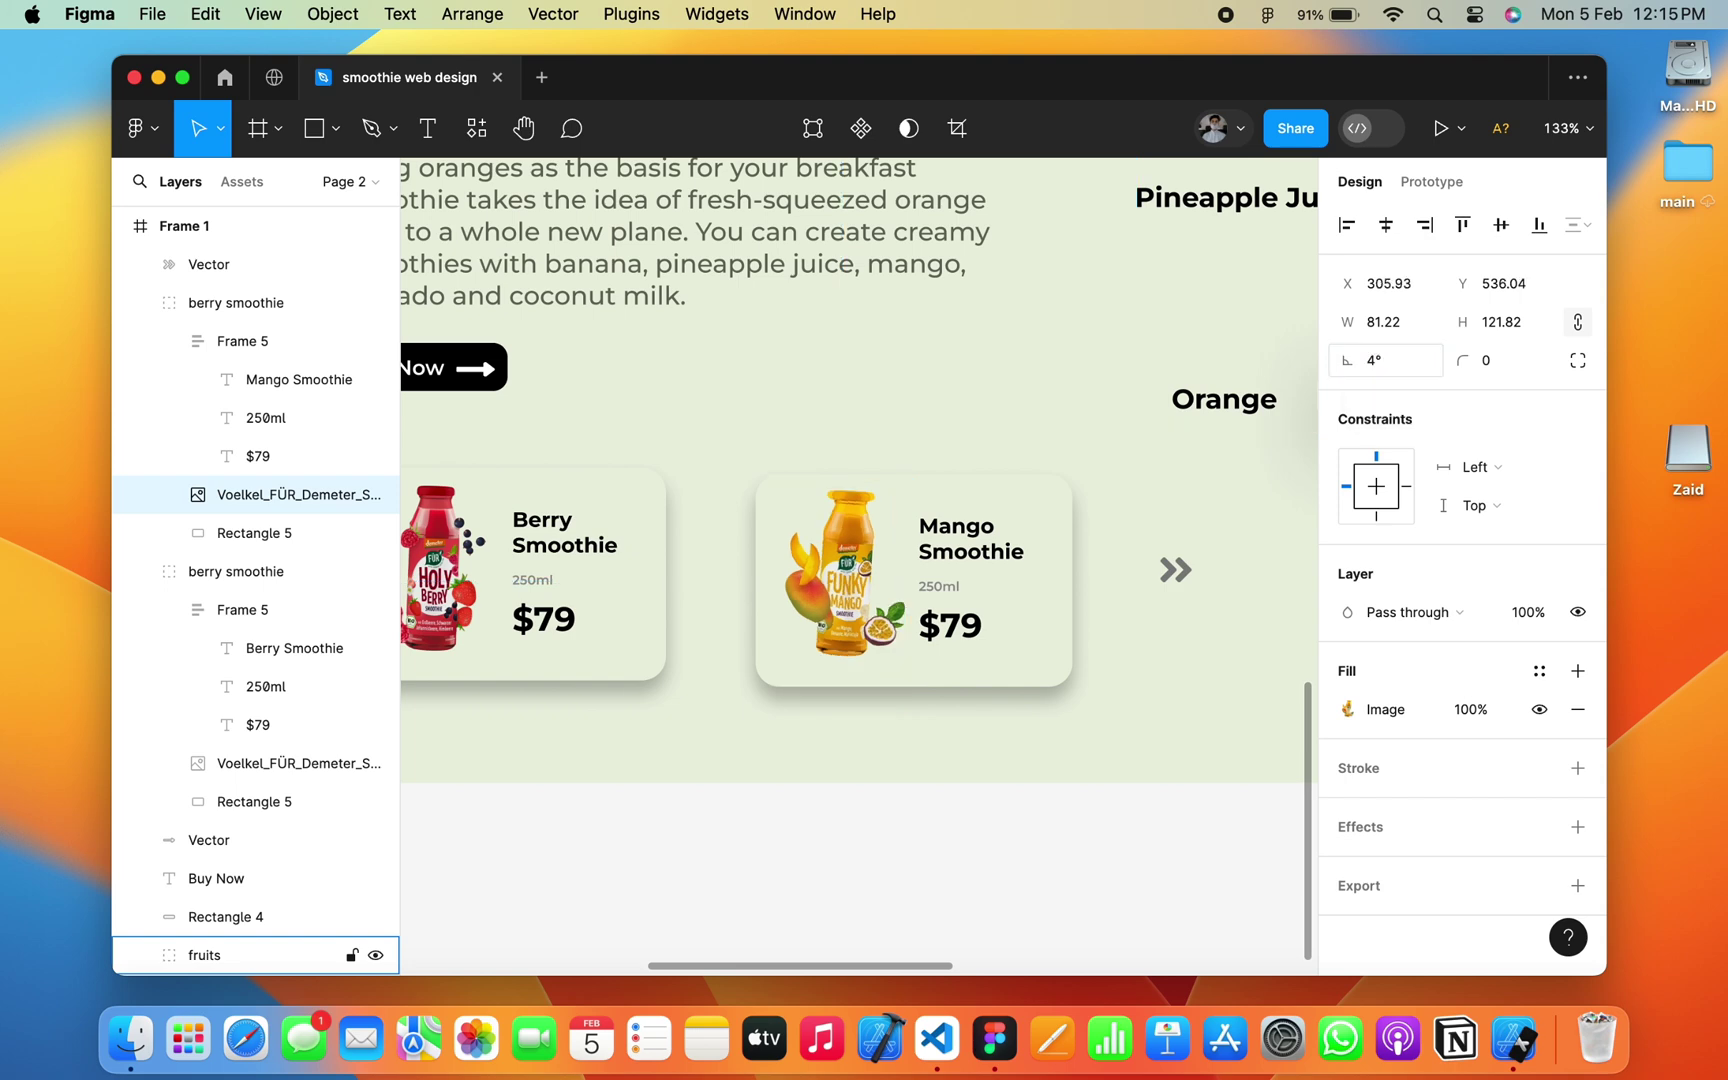
type("8")
key("Return")
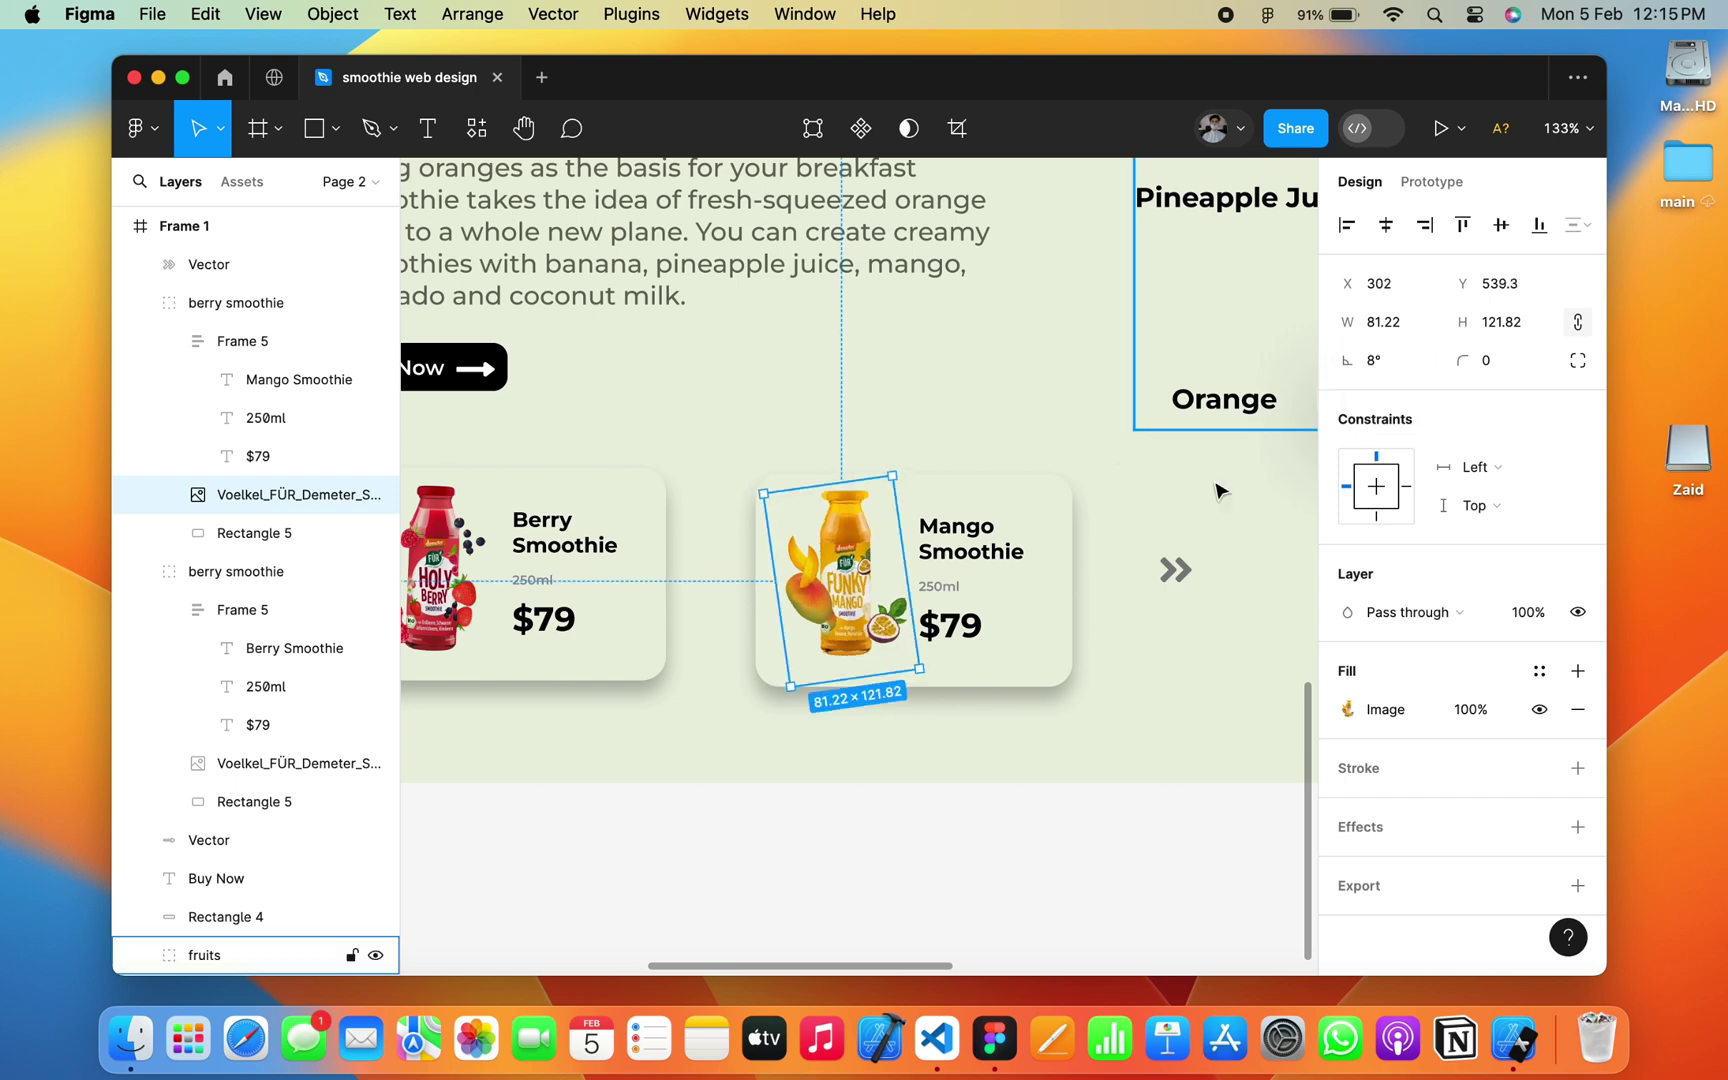
left_click(983, 729)
scroll(983, 729, "down", 3)
scroll(983, 735, "down", 1)
Step: Draw a small square beside the Mango card and round its corners
scroll(983, 735, "down", 2)
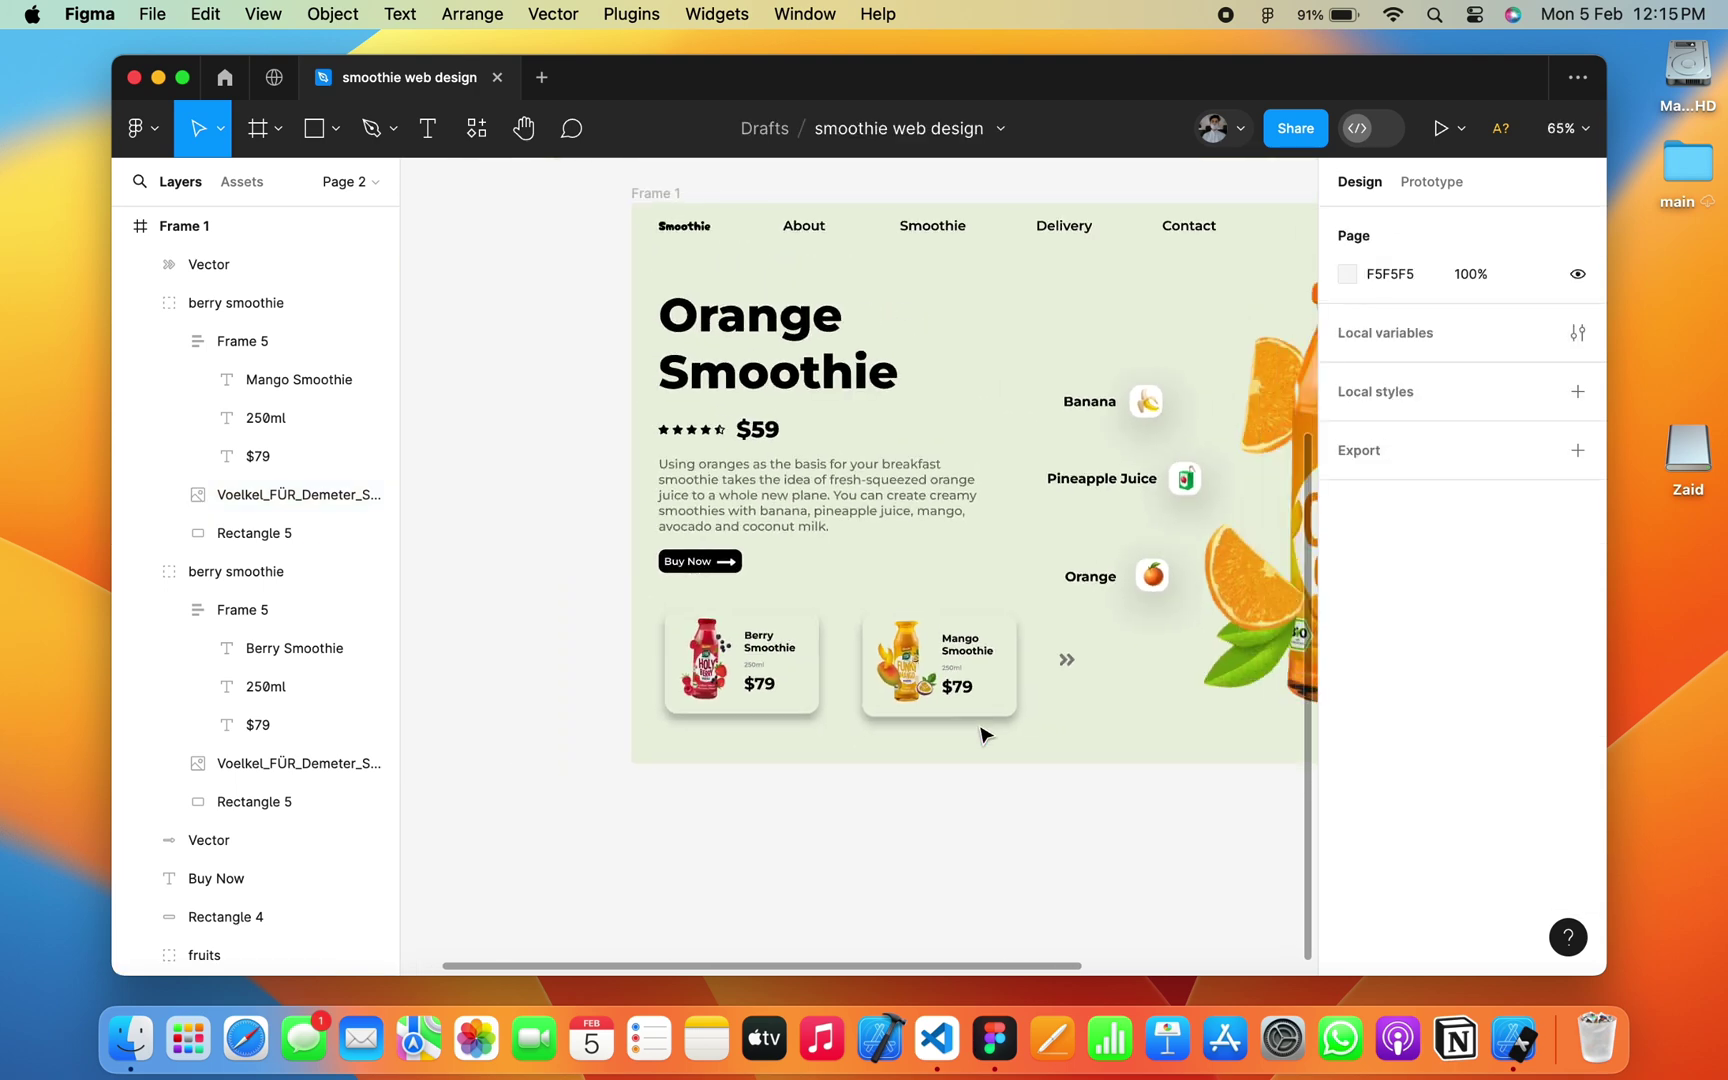
scroll(965, 725, "up", 2)
scroll(965, 725, "up", 5)
left_click(314, 130)
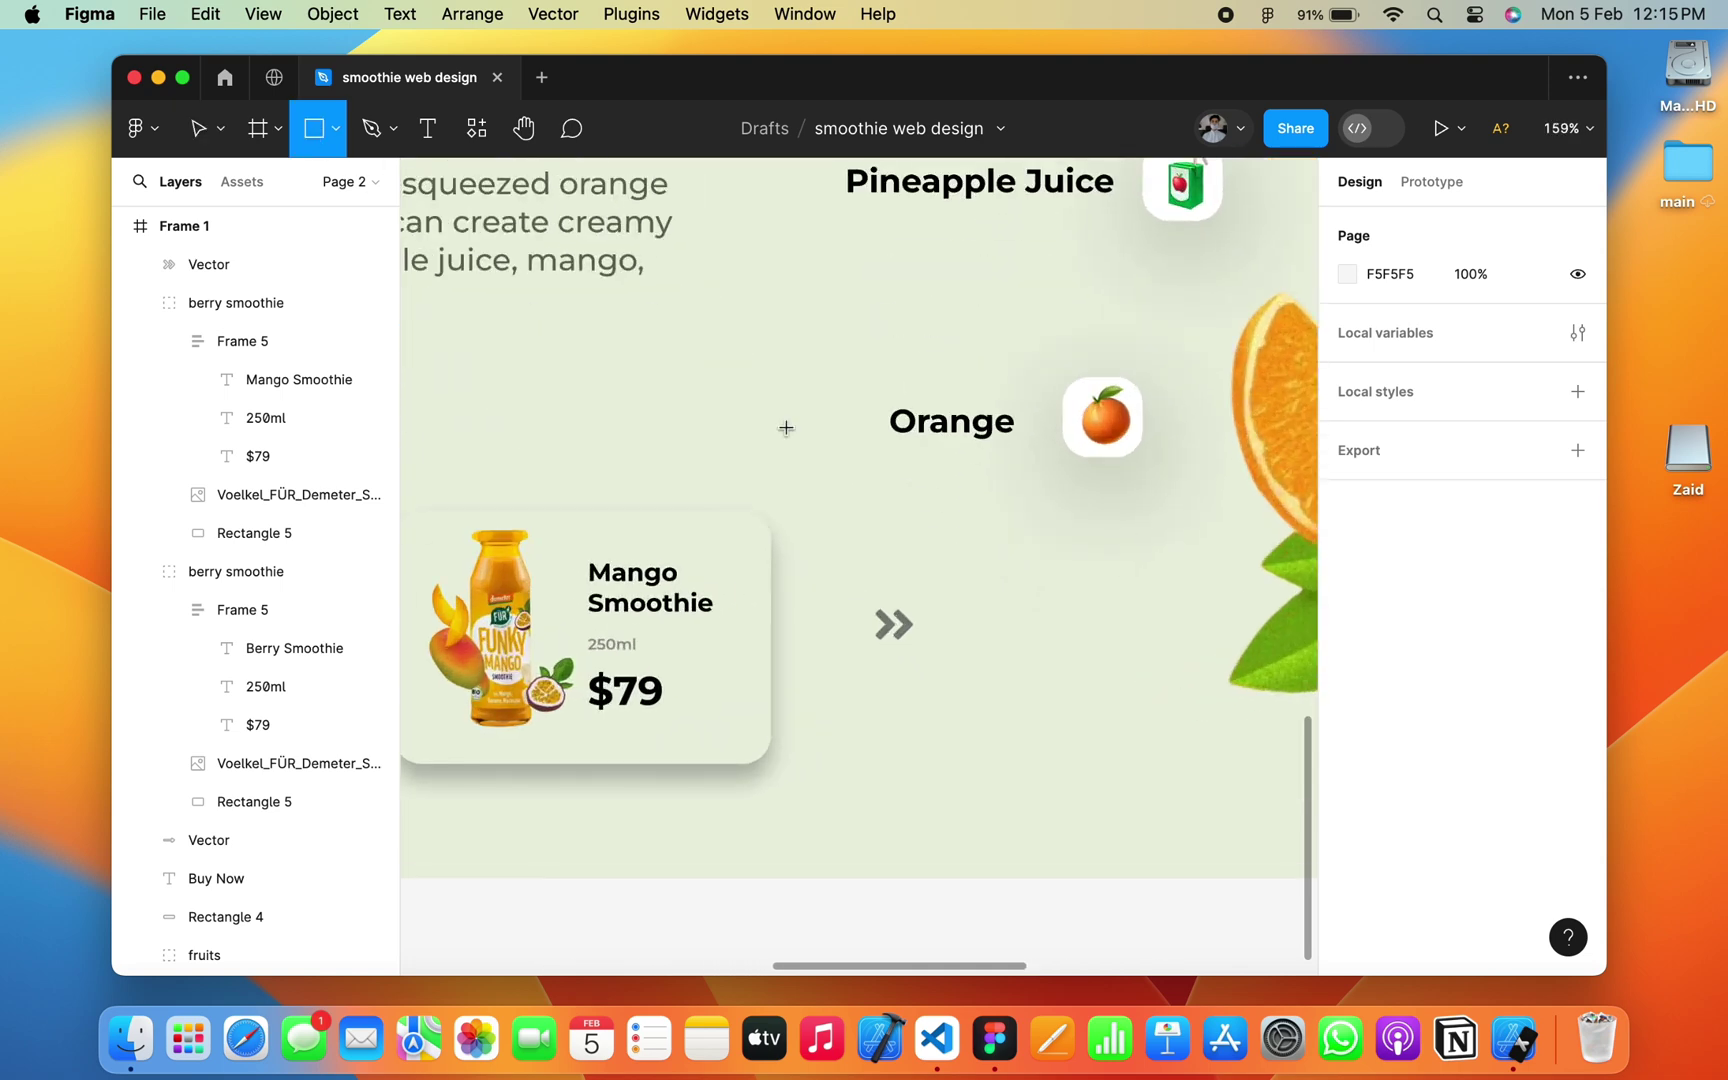
left_click_drag(847, 585, 932, 648)
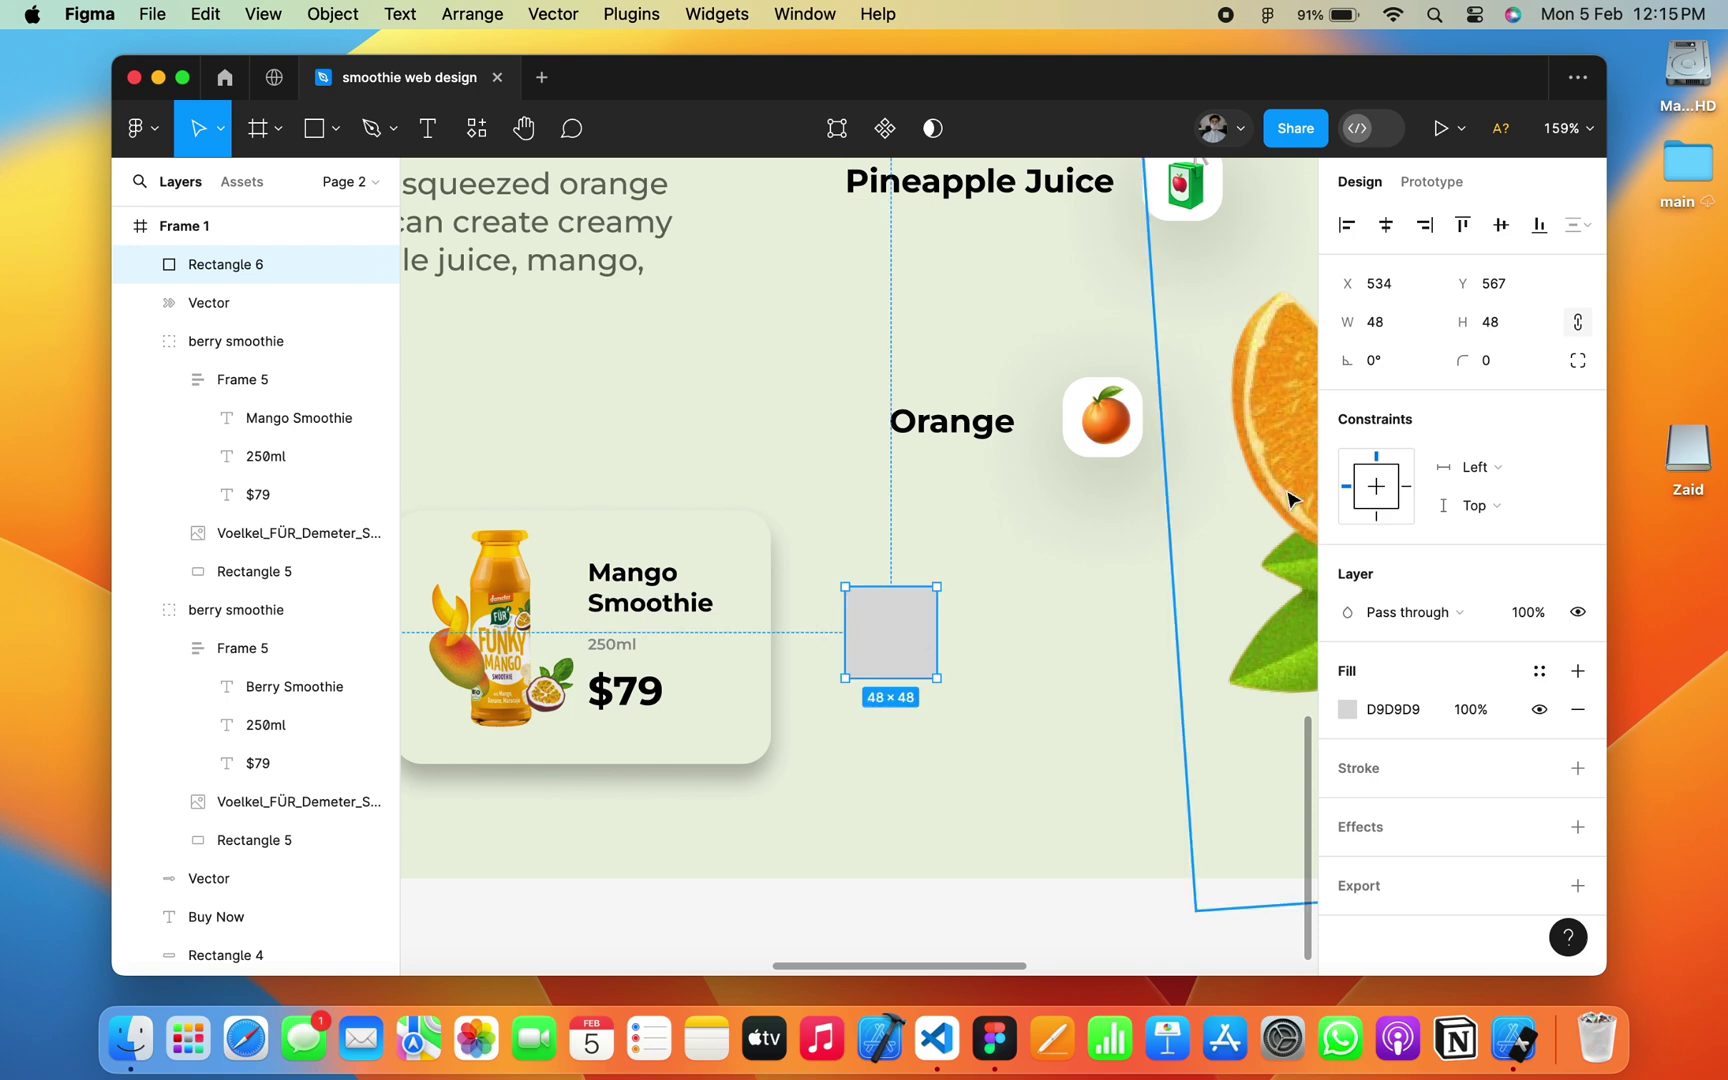
left_click(1490, 360)
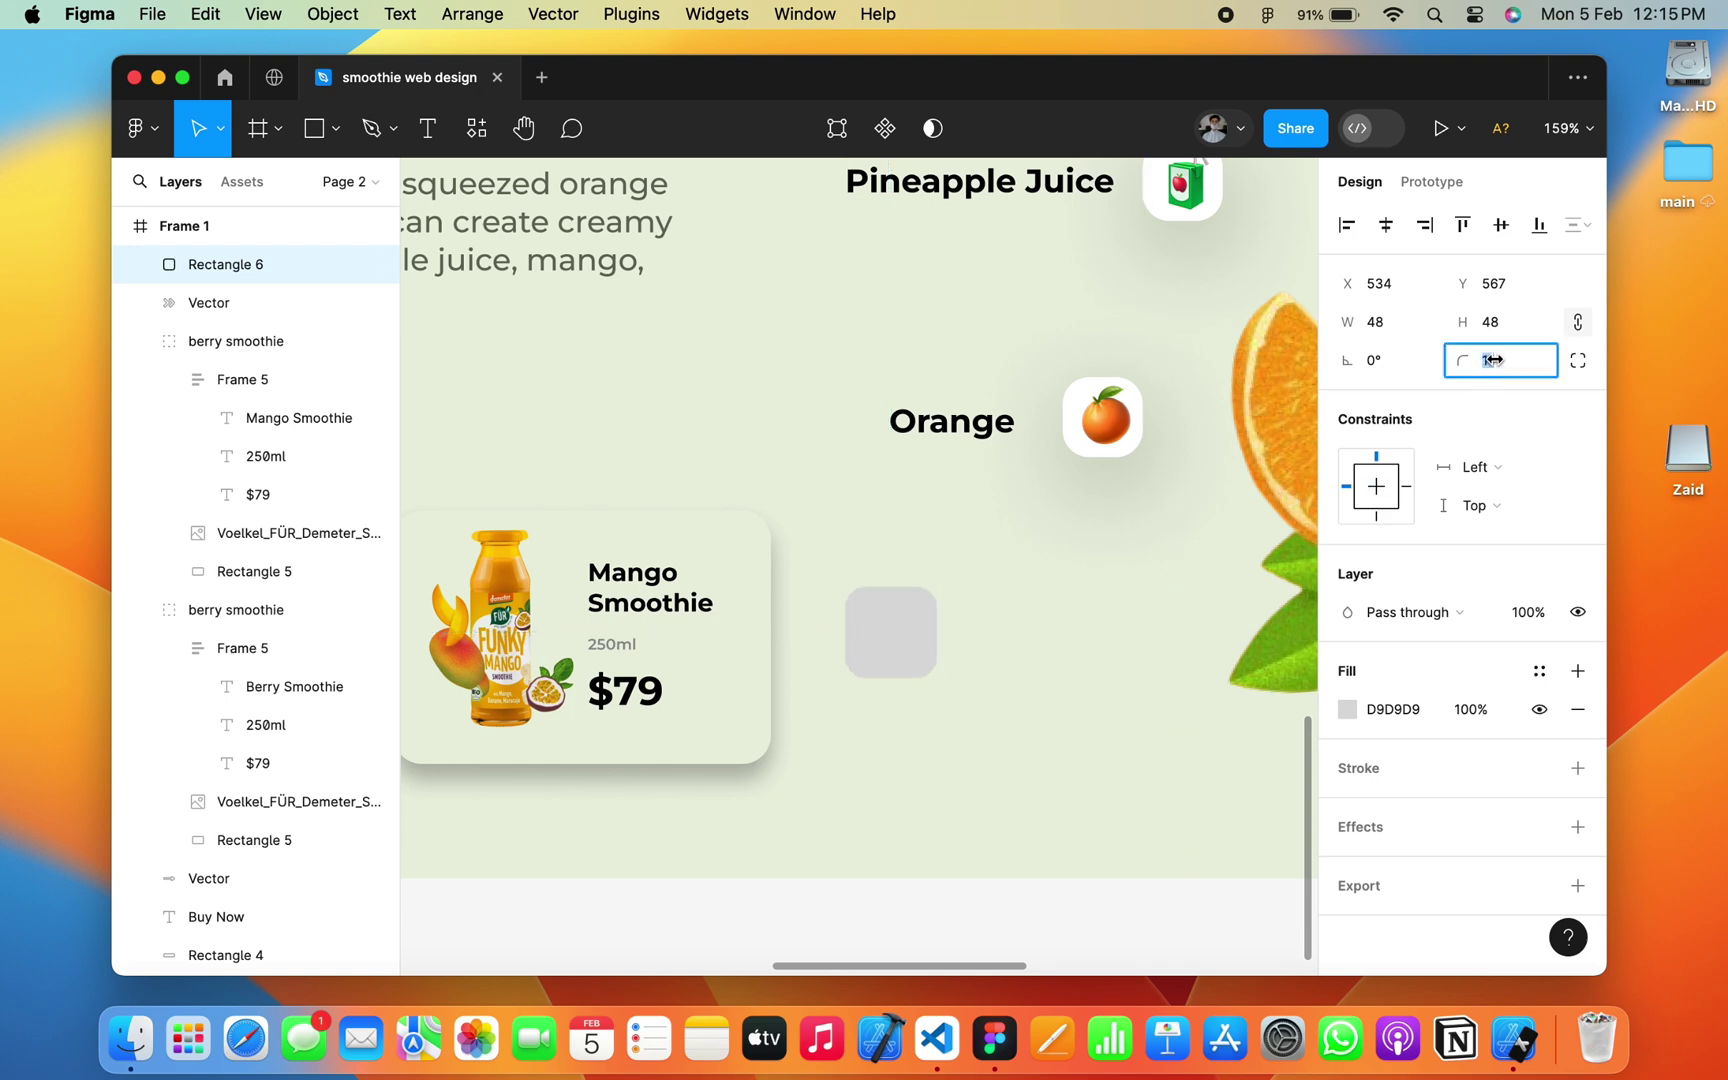
key("Return")
Step: Rename the Mango card's layer group from 'berry smoothie' to 'mango smoothie'
left_click(748, 698)
double_click(660, 680)
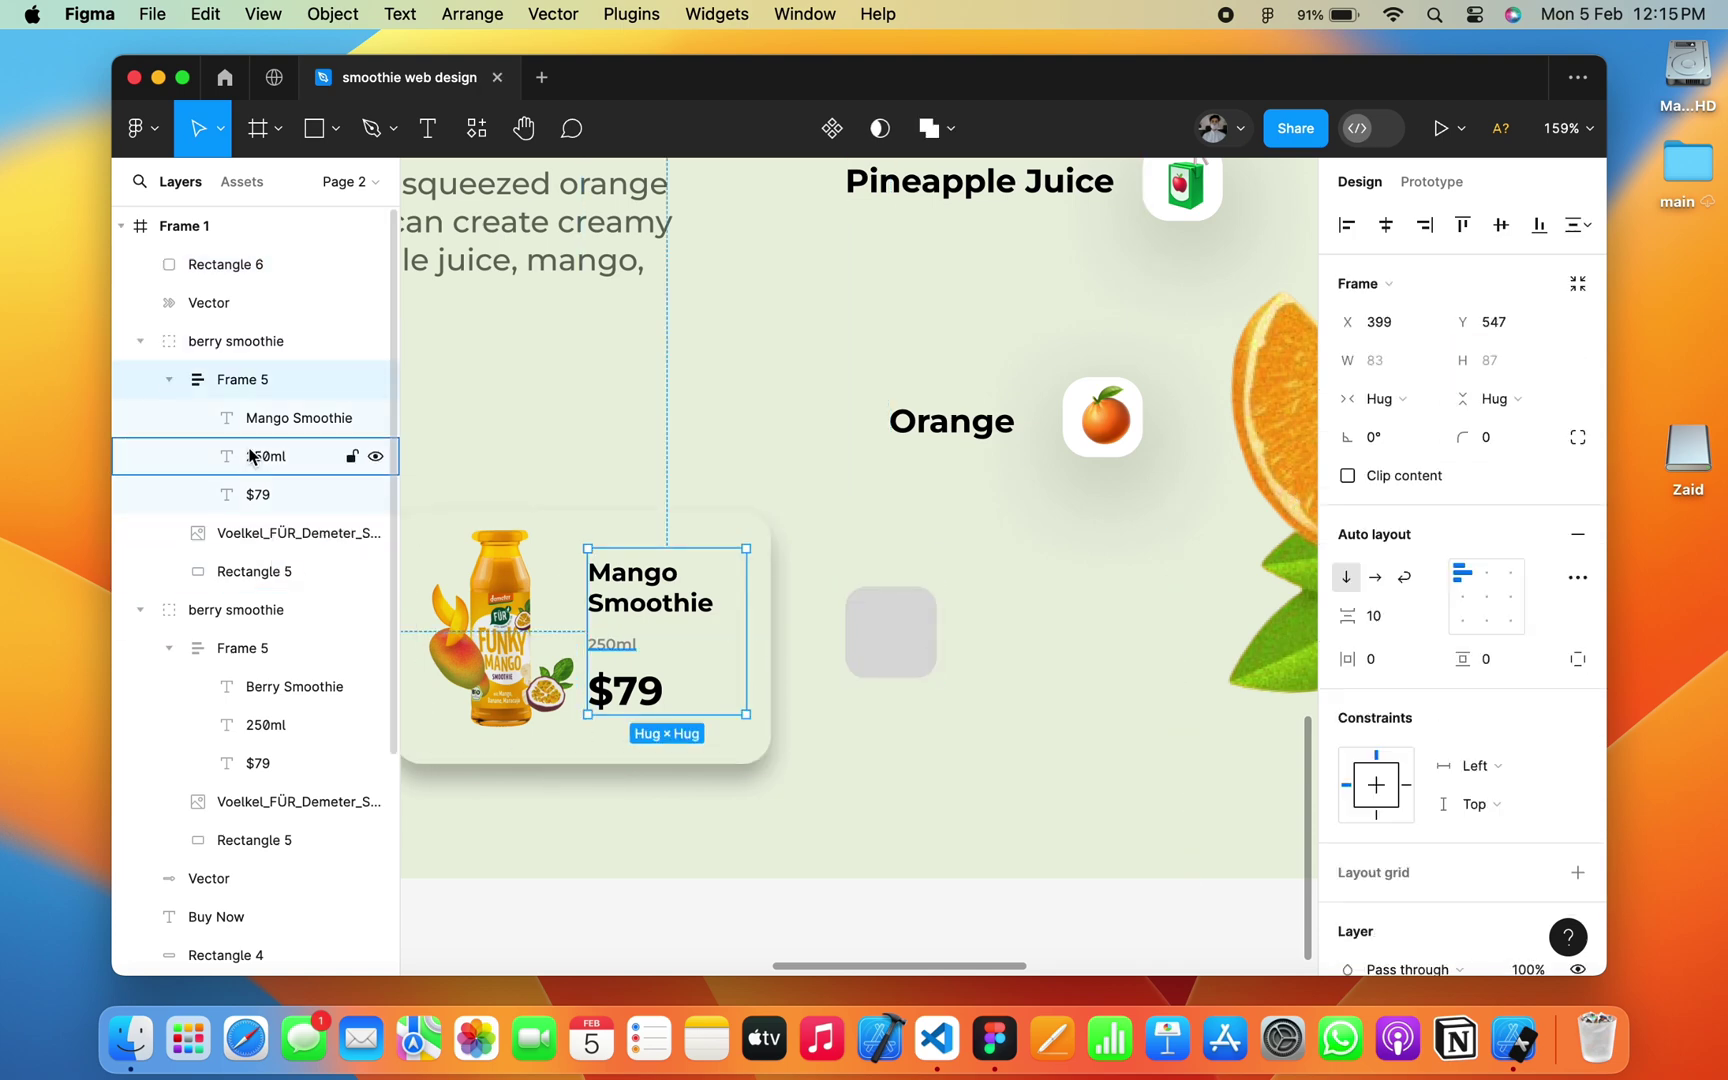
left_click(140, 341)
left_click(232, 610)
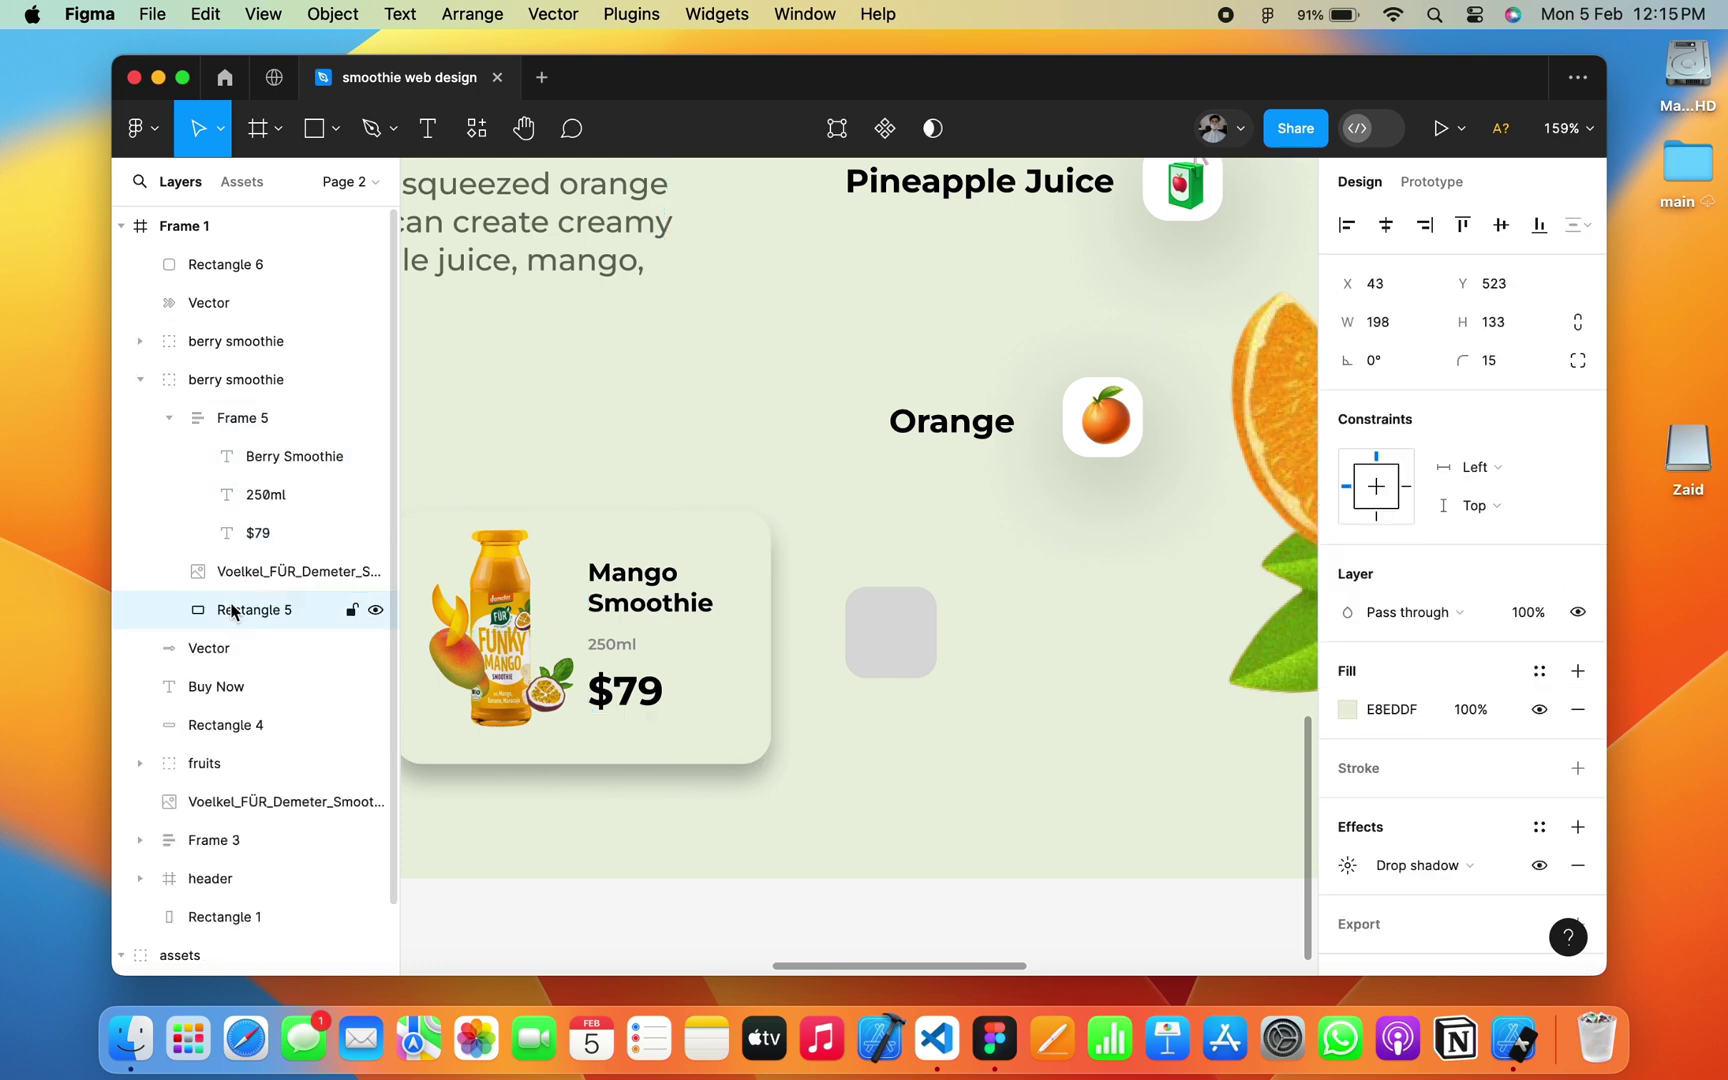
left_click(140, 379)
left_click(215, 347)
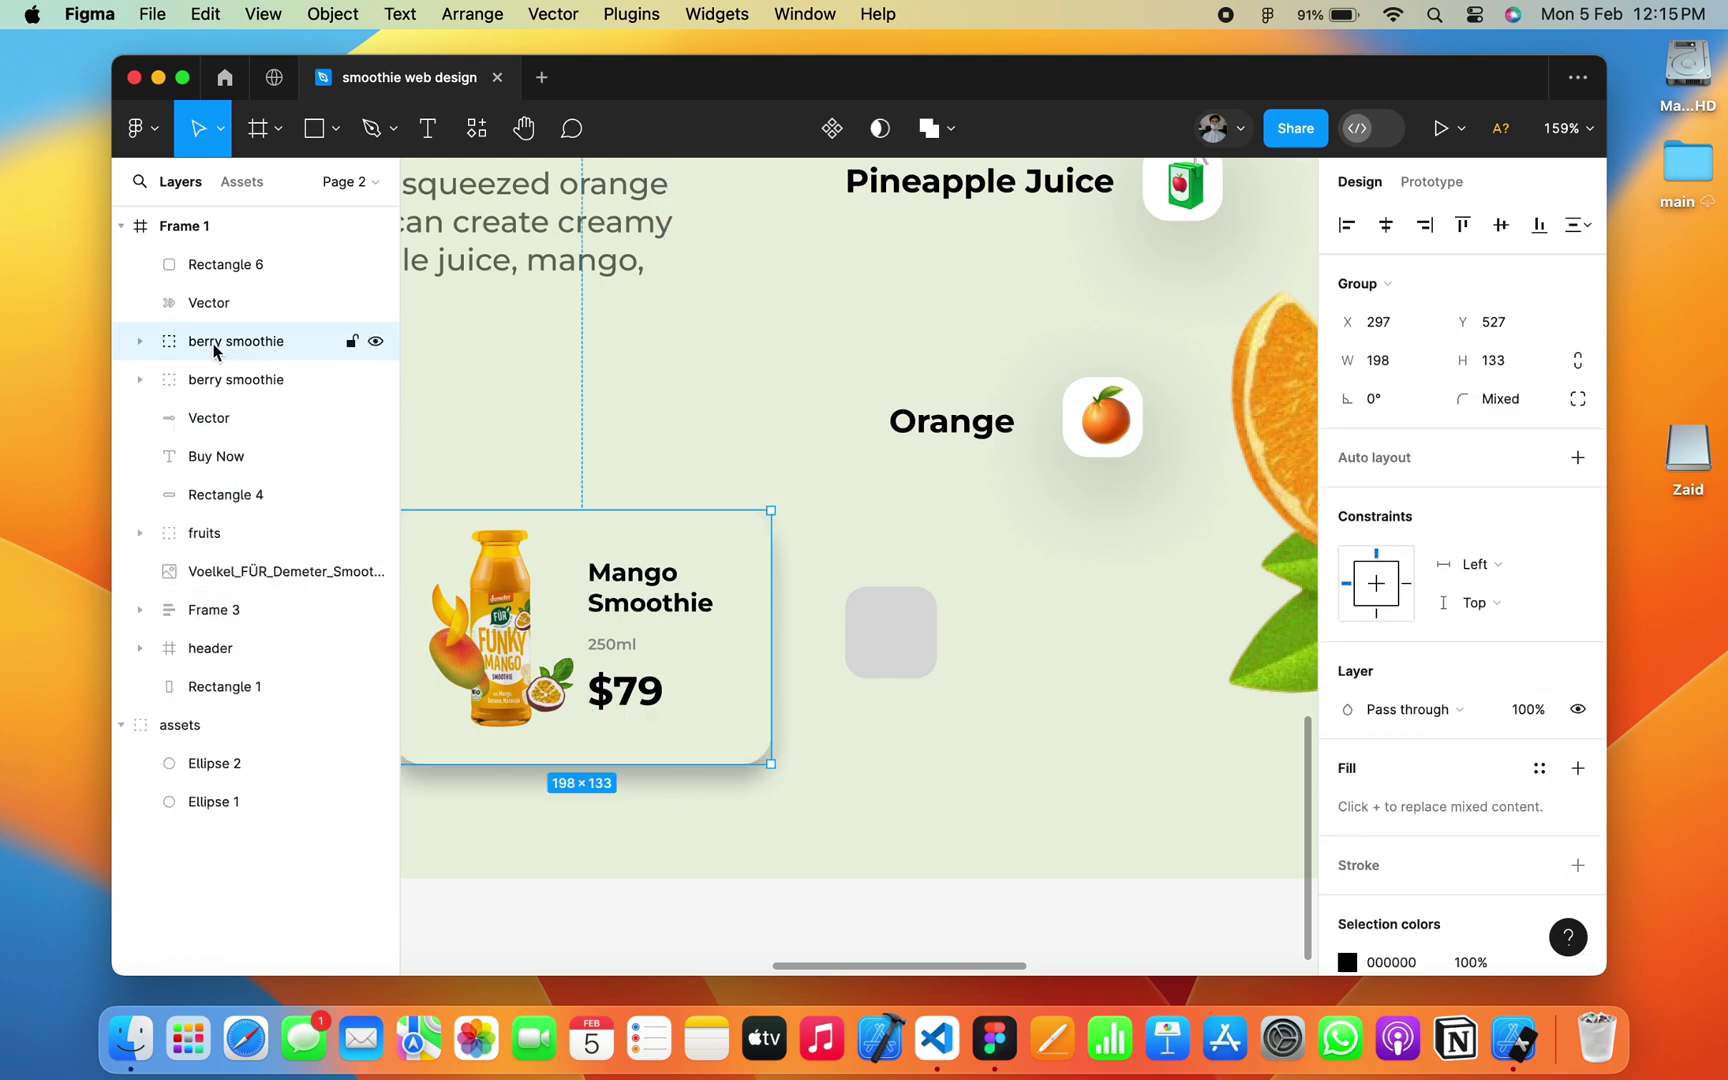
double_click(213, 345)
left_click(218, 344)
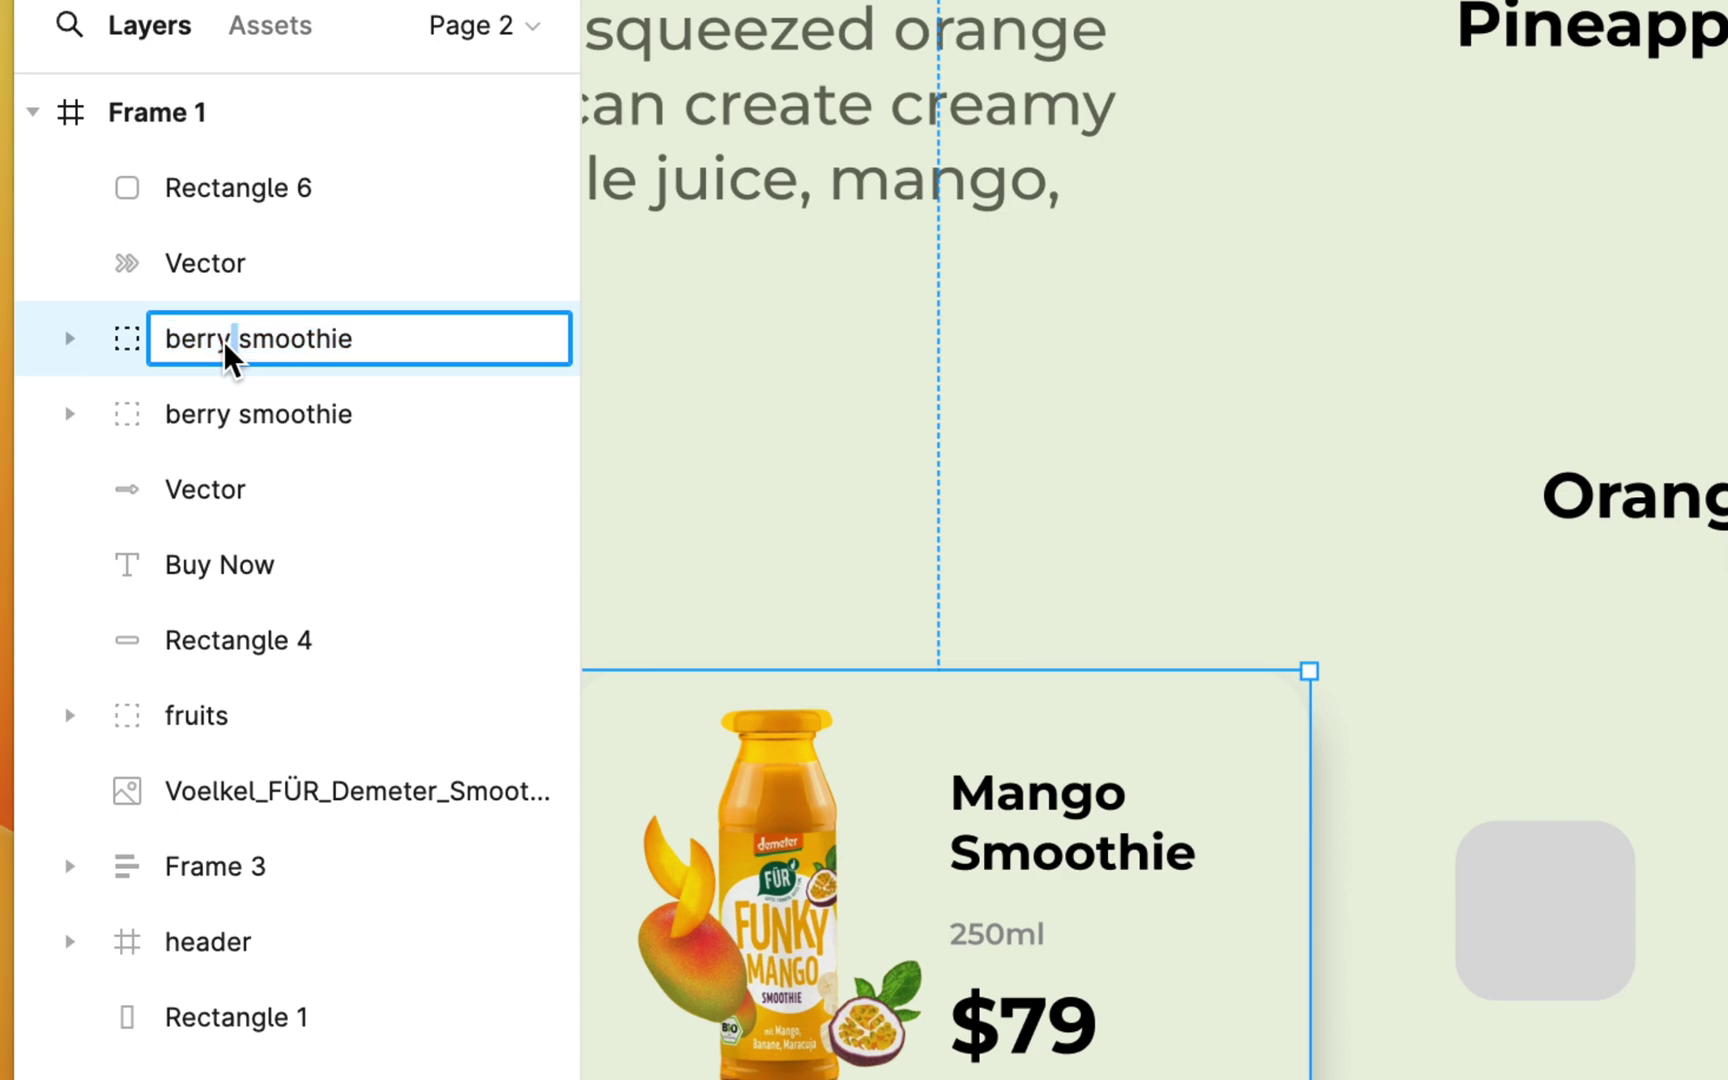
key("BackSpace")
key("BackSpace")
key("BackSpace")
key("BackSpace")
key("BackSpace")
key("BackSpace")
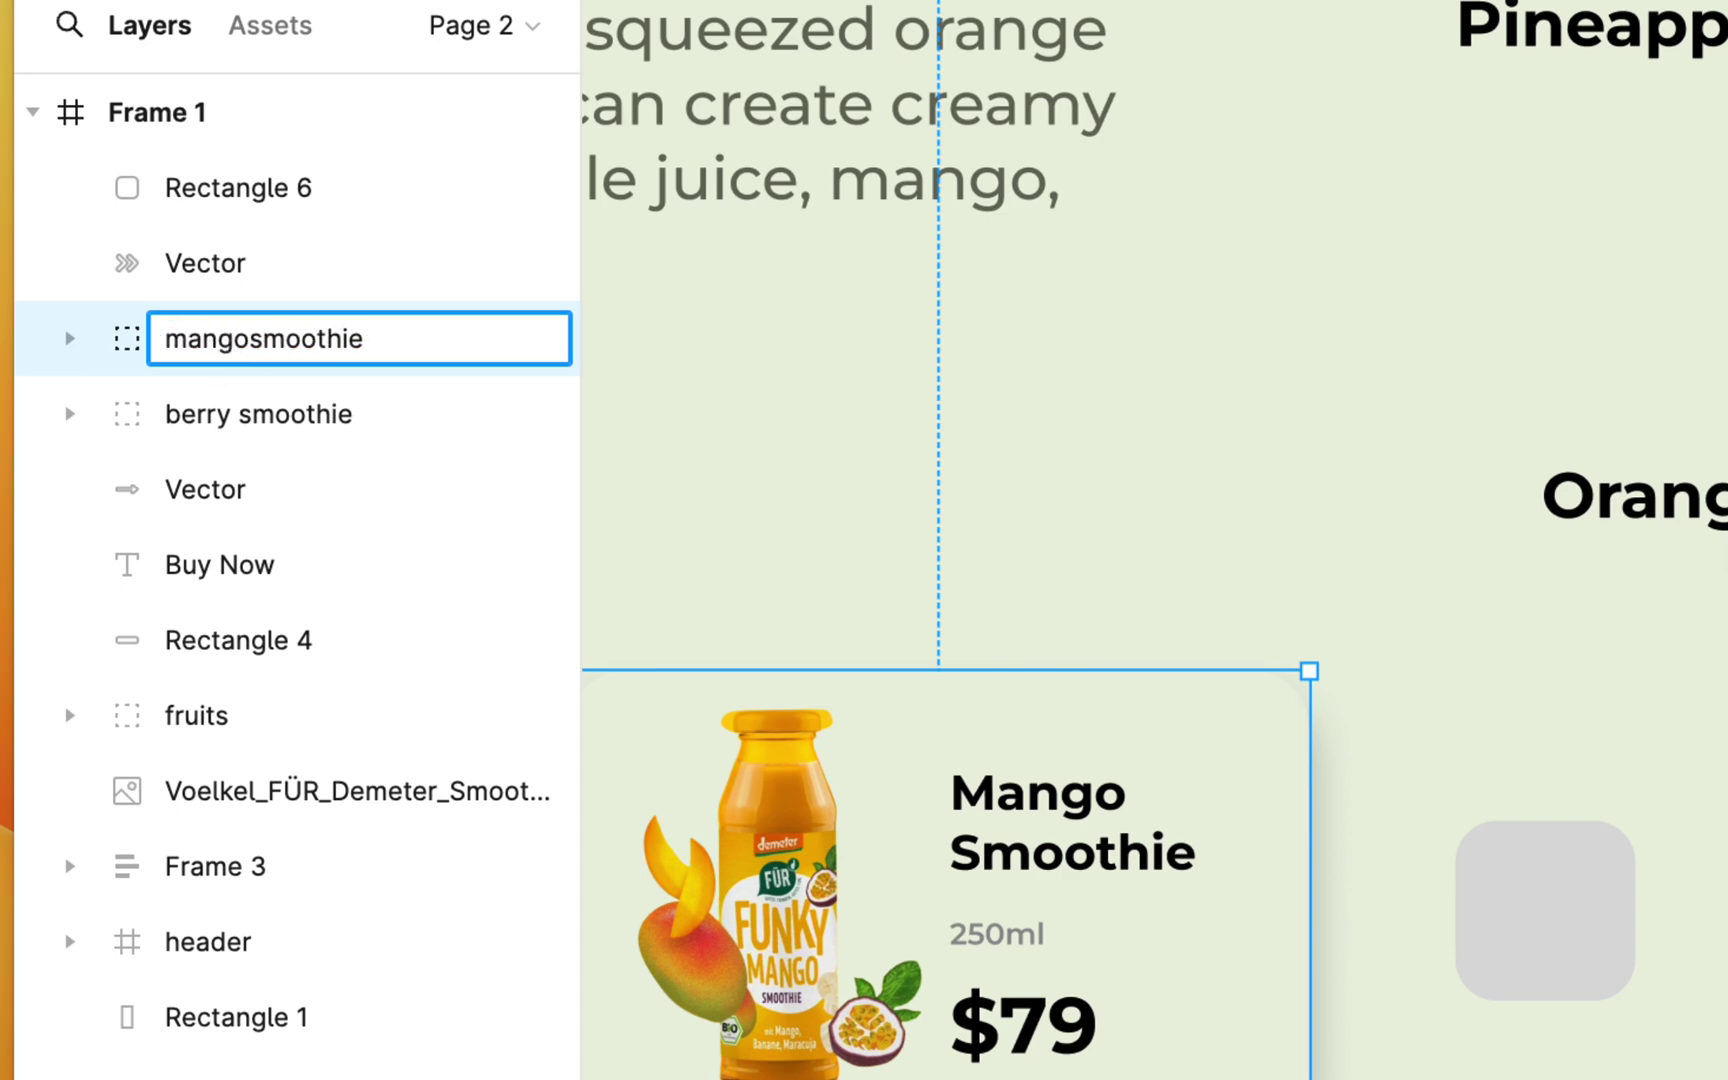
key("Return")
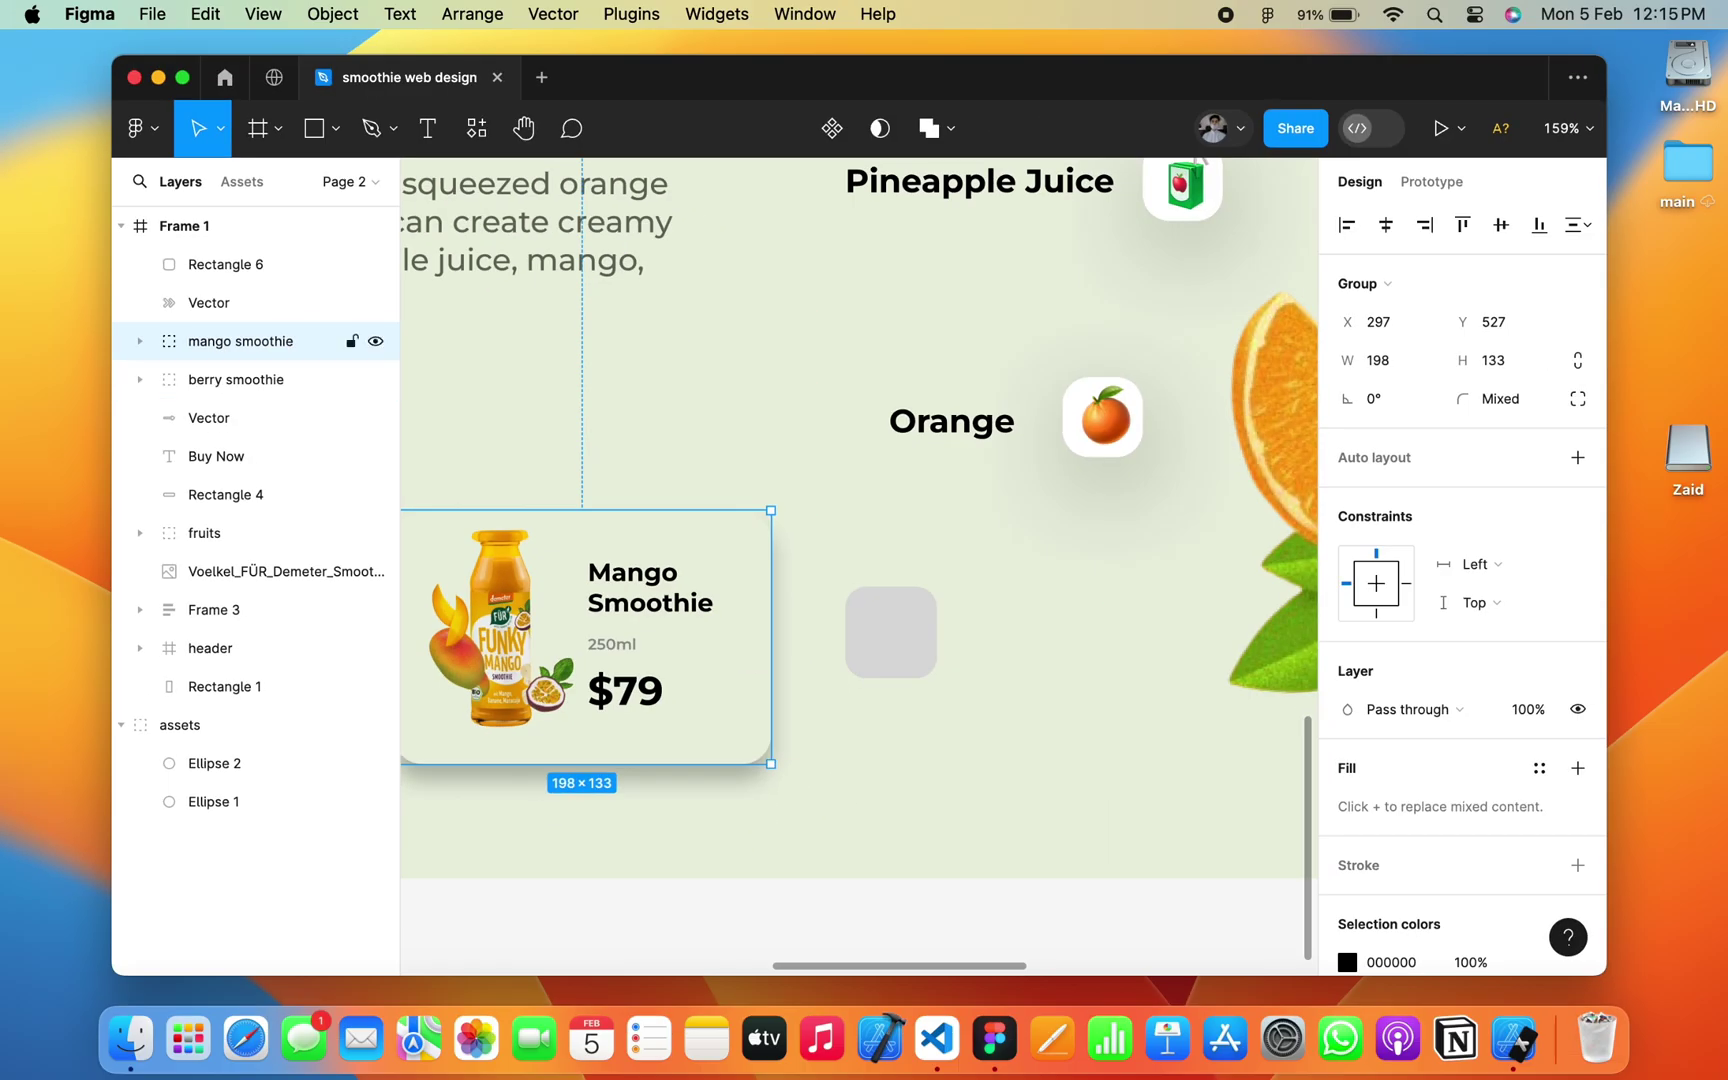
double_click(740, 740)
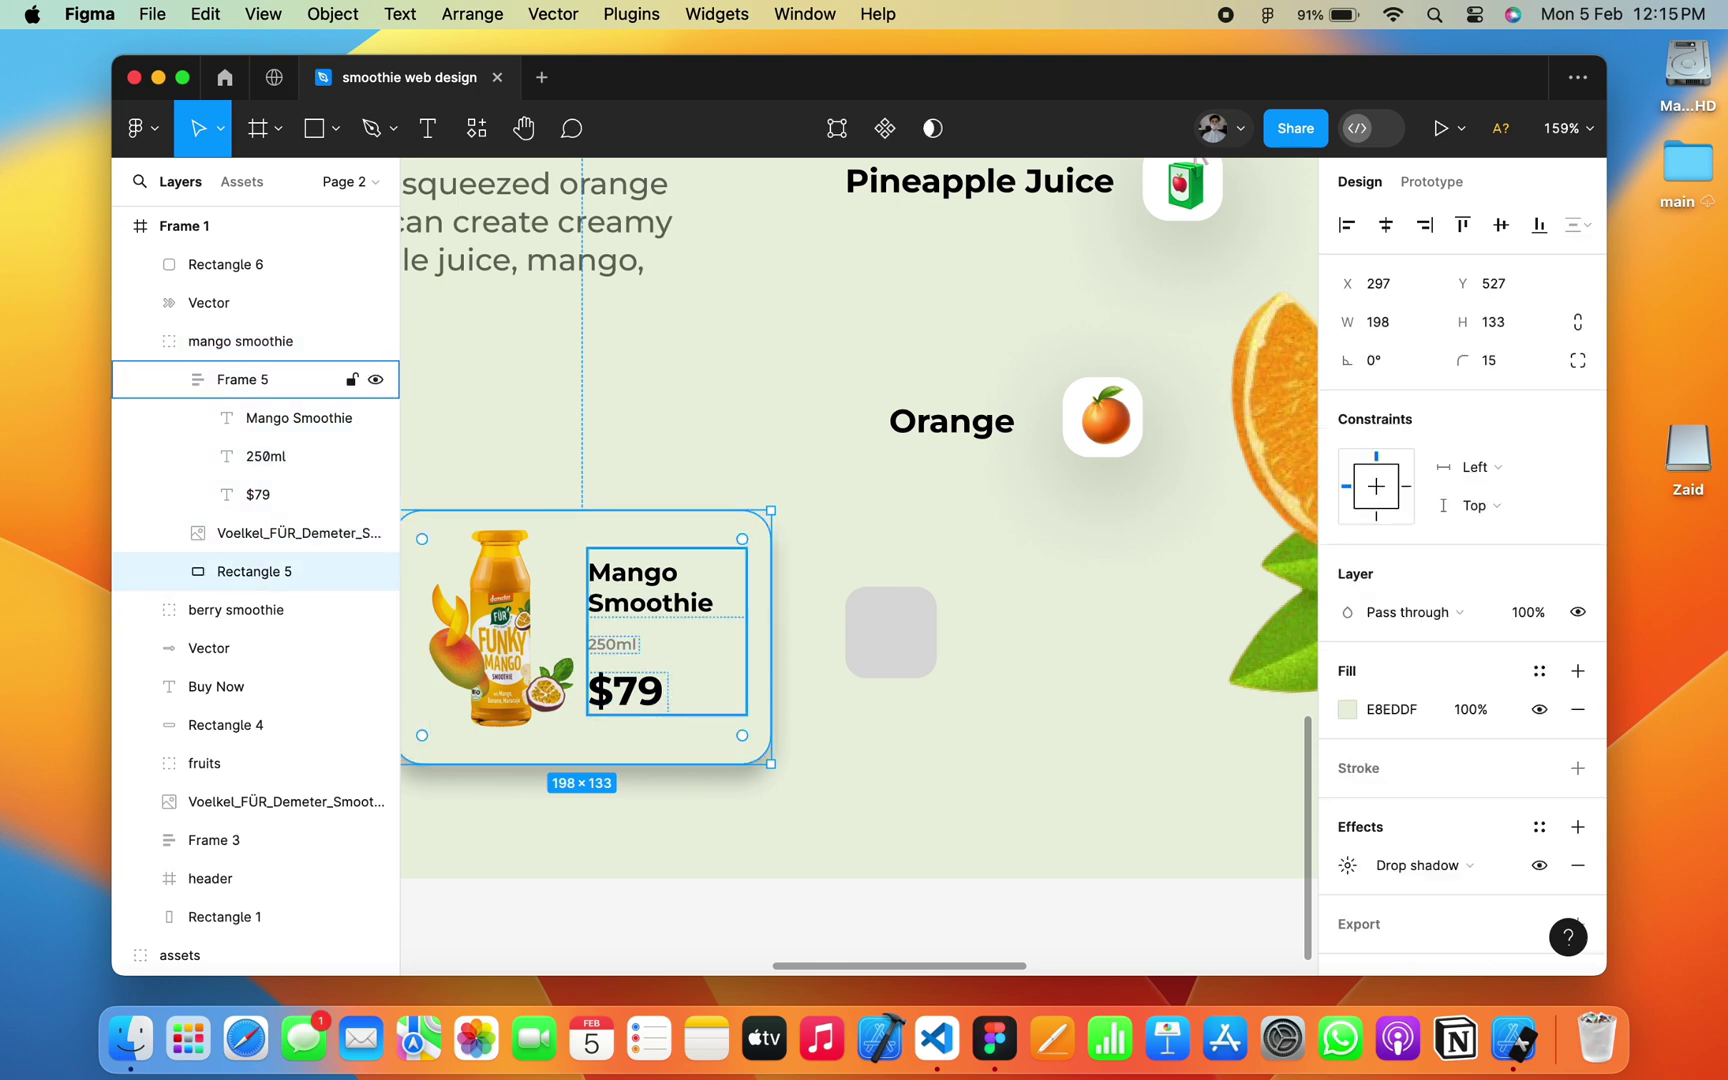
Step: Copy the mango card background's properties and paste them onto the small square
right_click(756, 620)
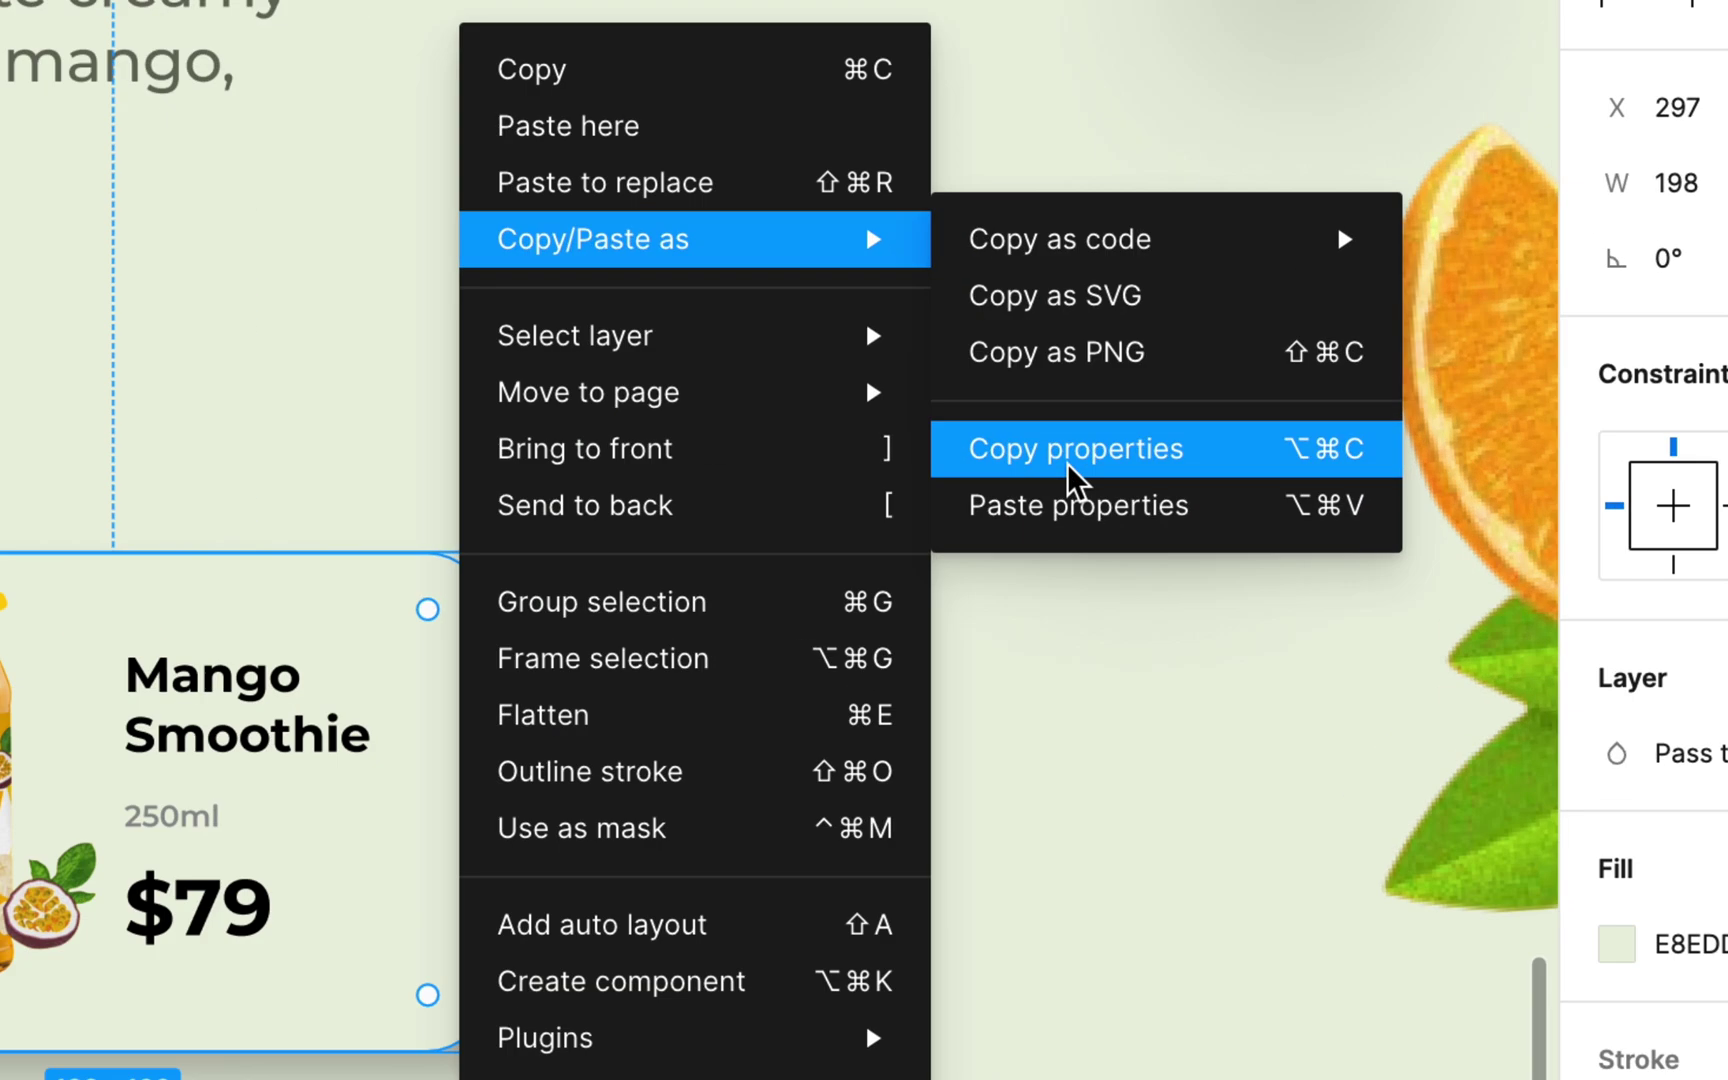
left_click(1075, 470)
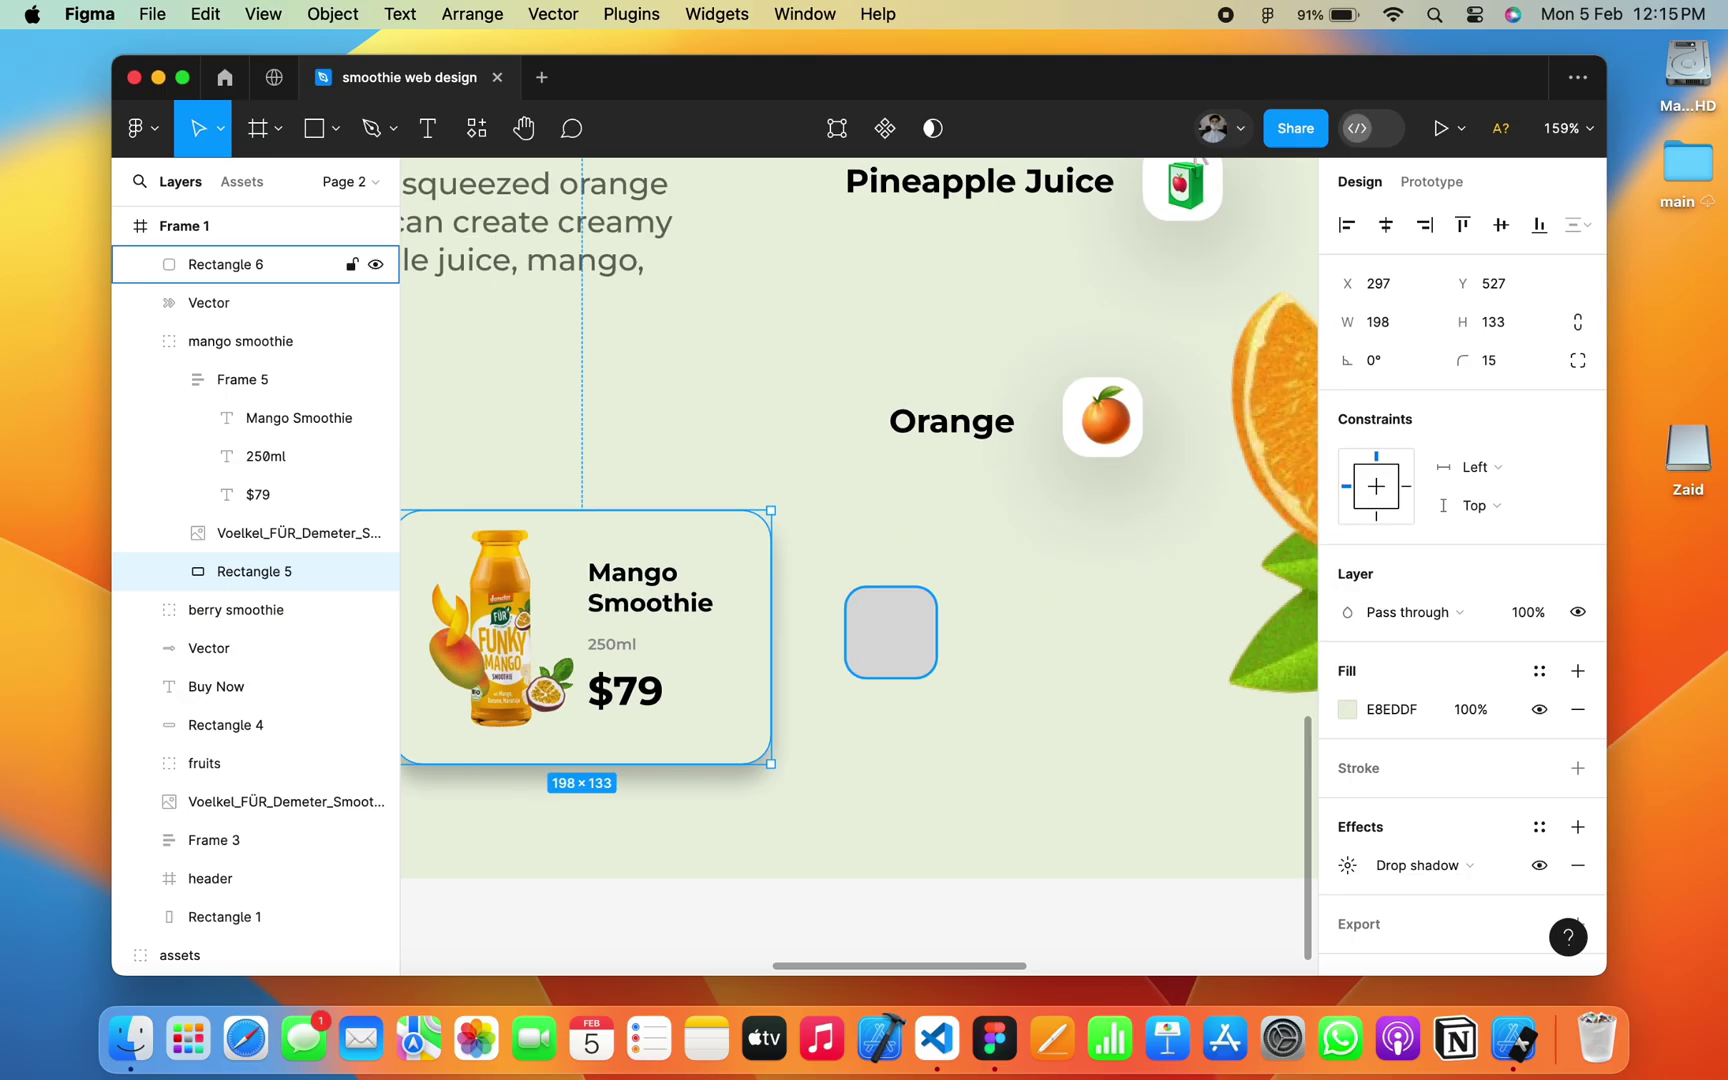
left_click(880, 640)
right_click(885, 668)
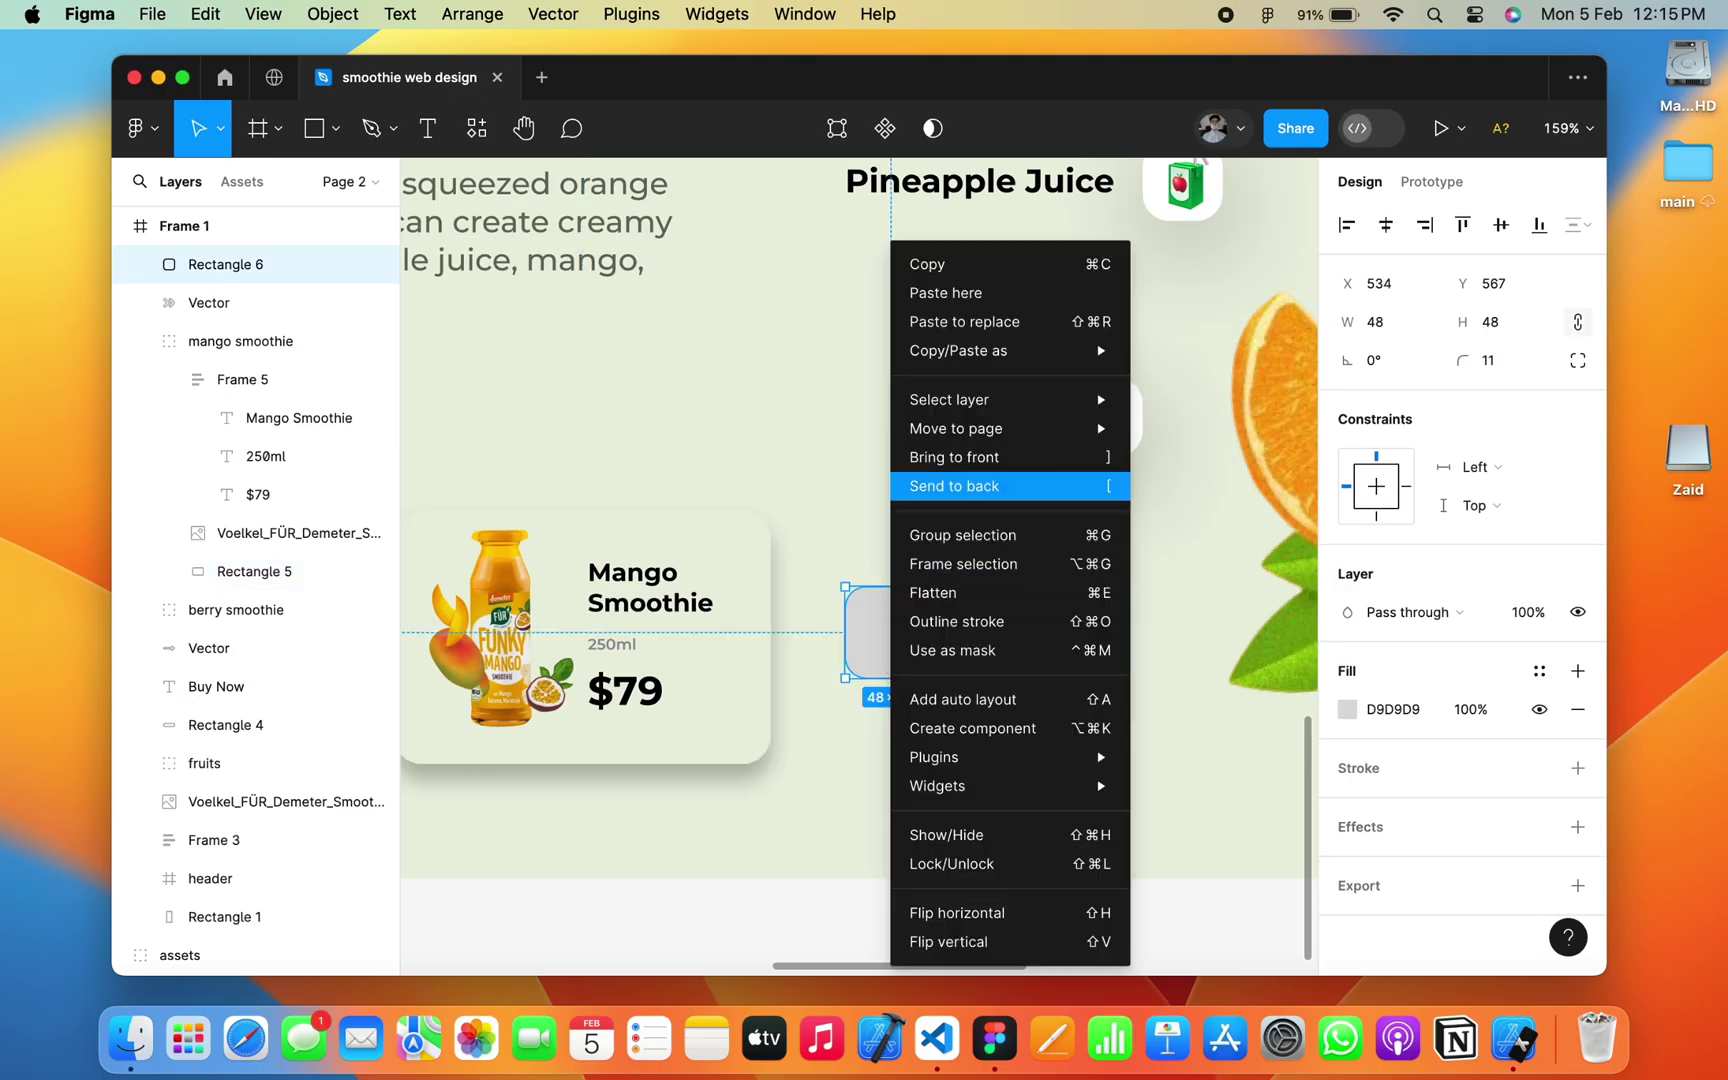
mouse_move(748, 223)
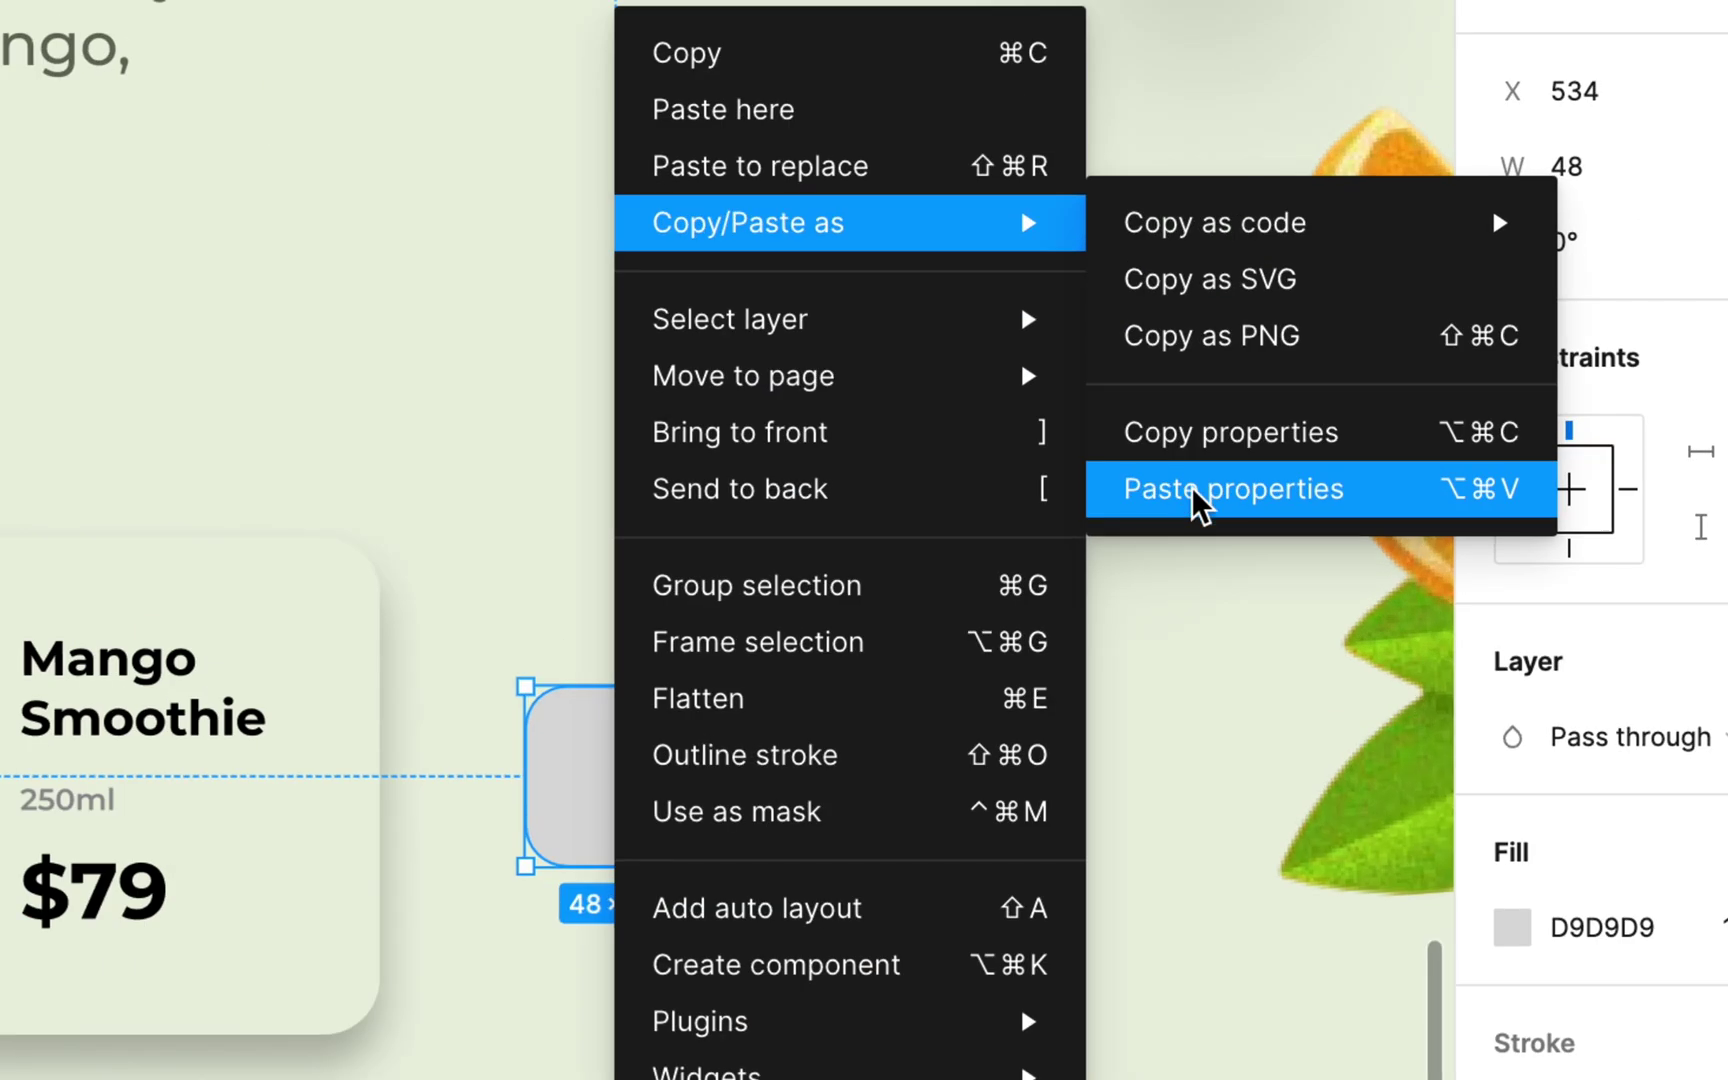
left_click(1205, 486)
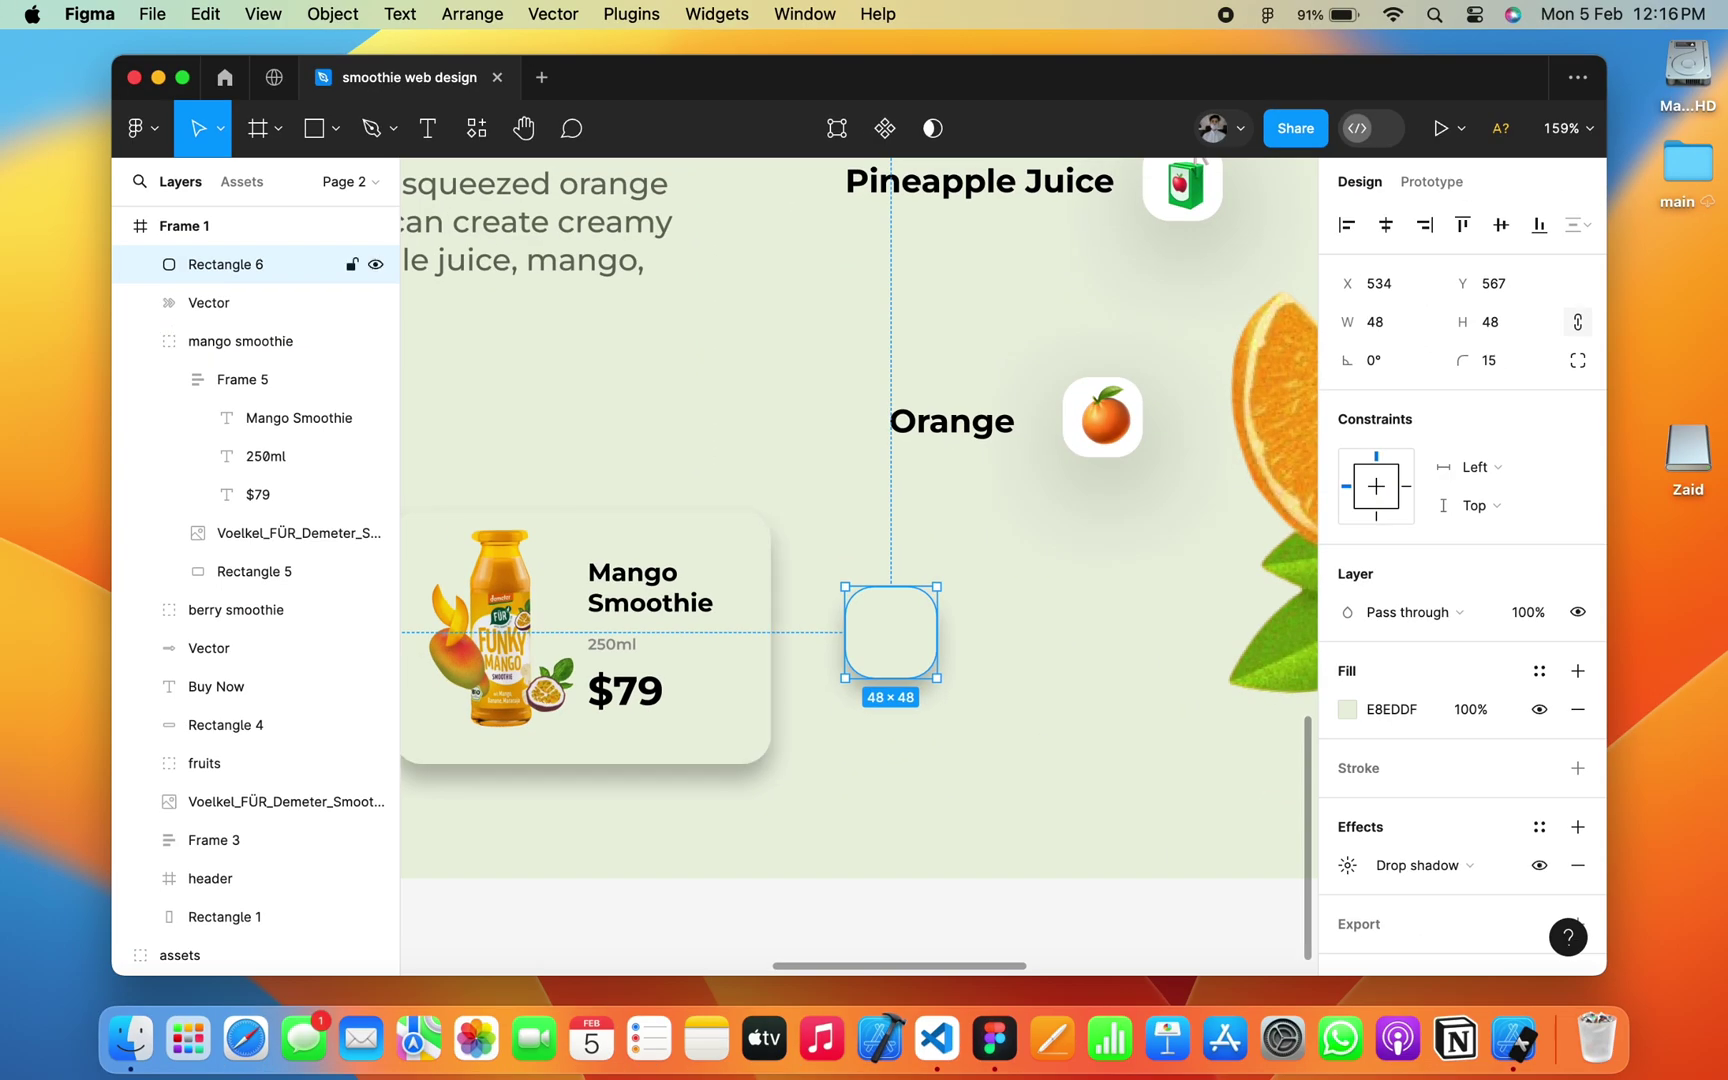
Step: Bring the double arrow in front and resize the square to 40×40 around it
left_click(220, 302)
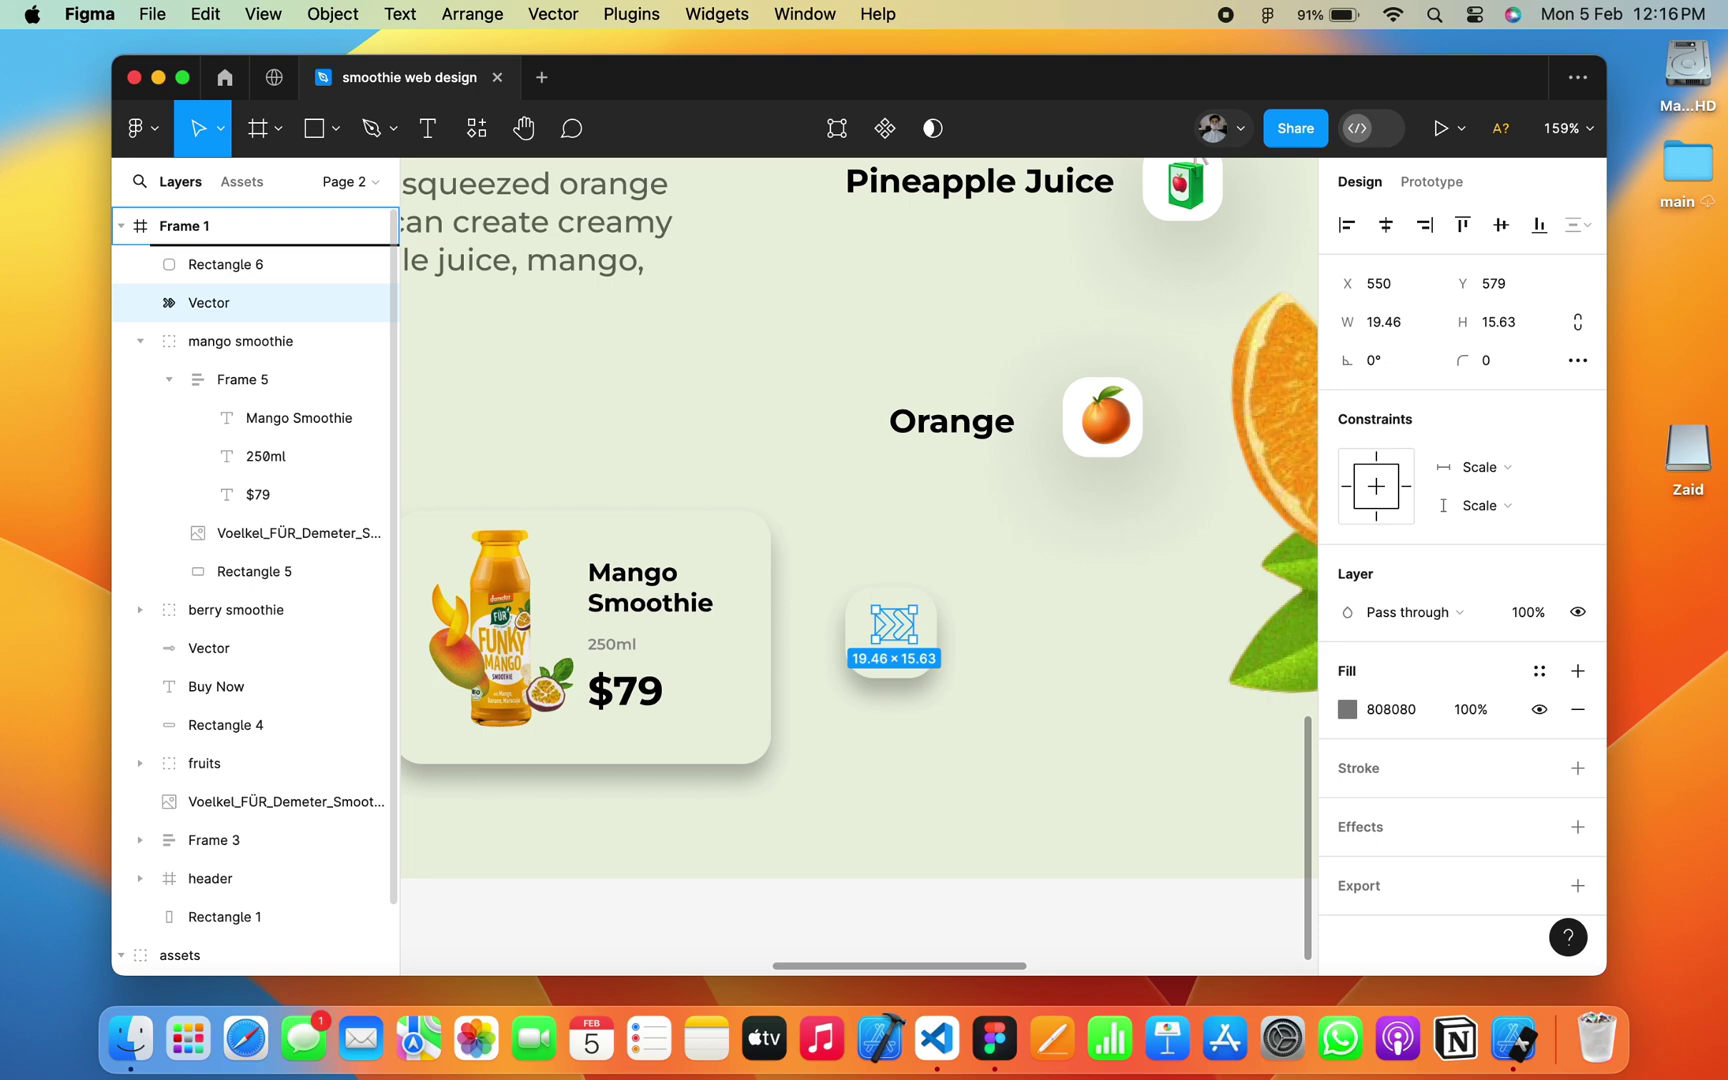
key("super+bracketright")
left_click(220, 302)
key("shift+2")
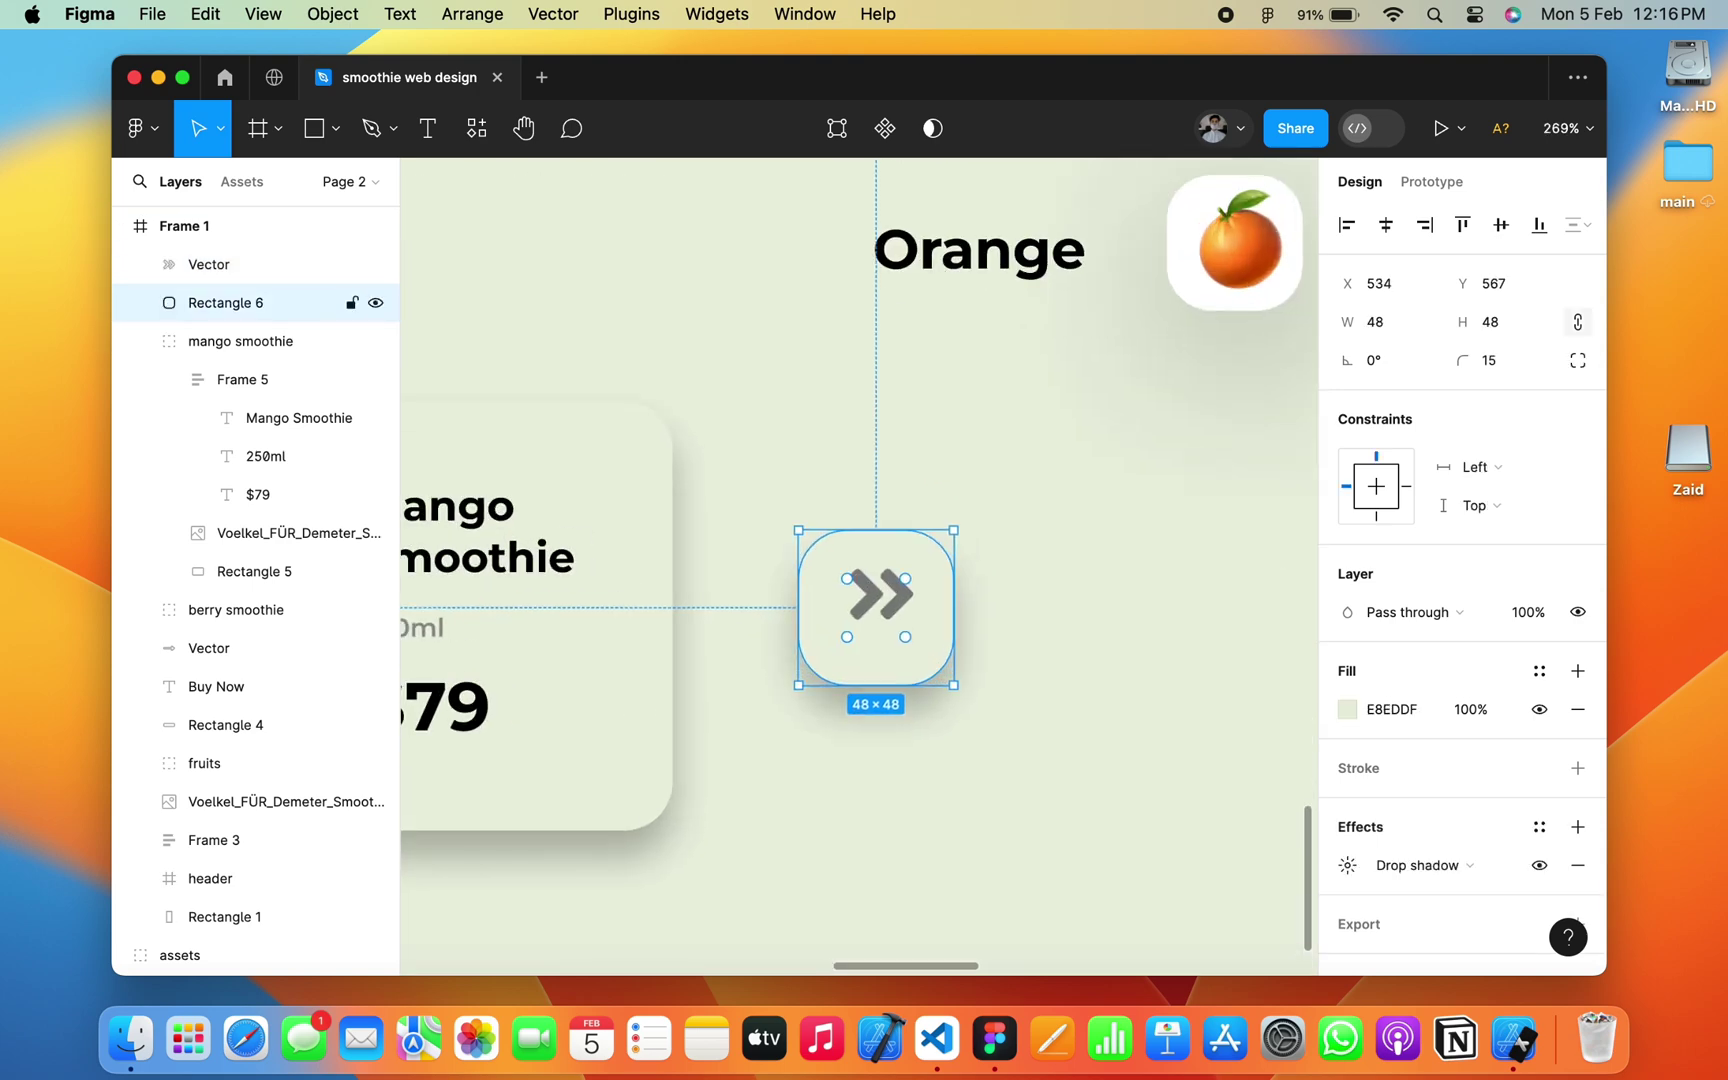
left_click_drag(953, 685, 928, 659)
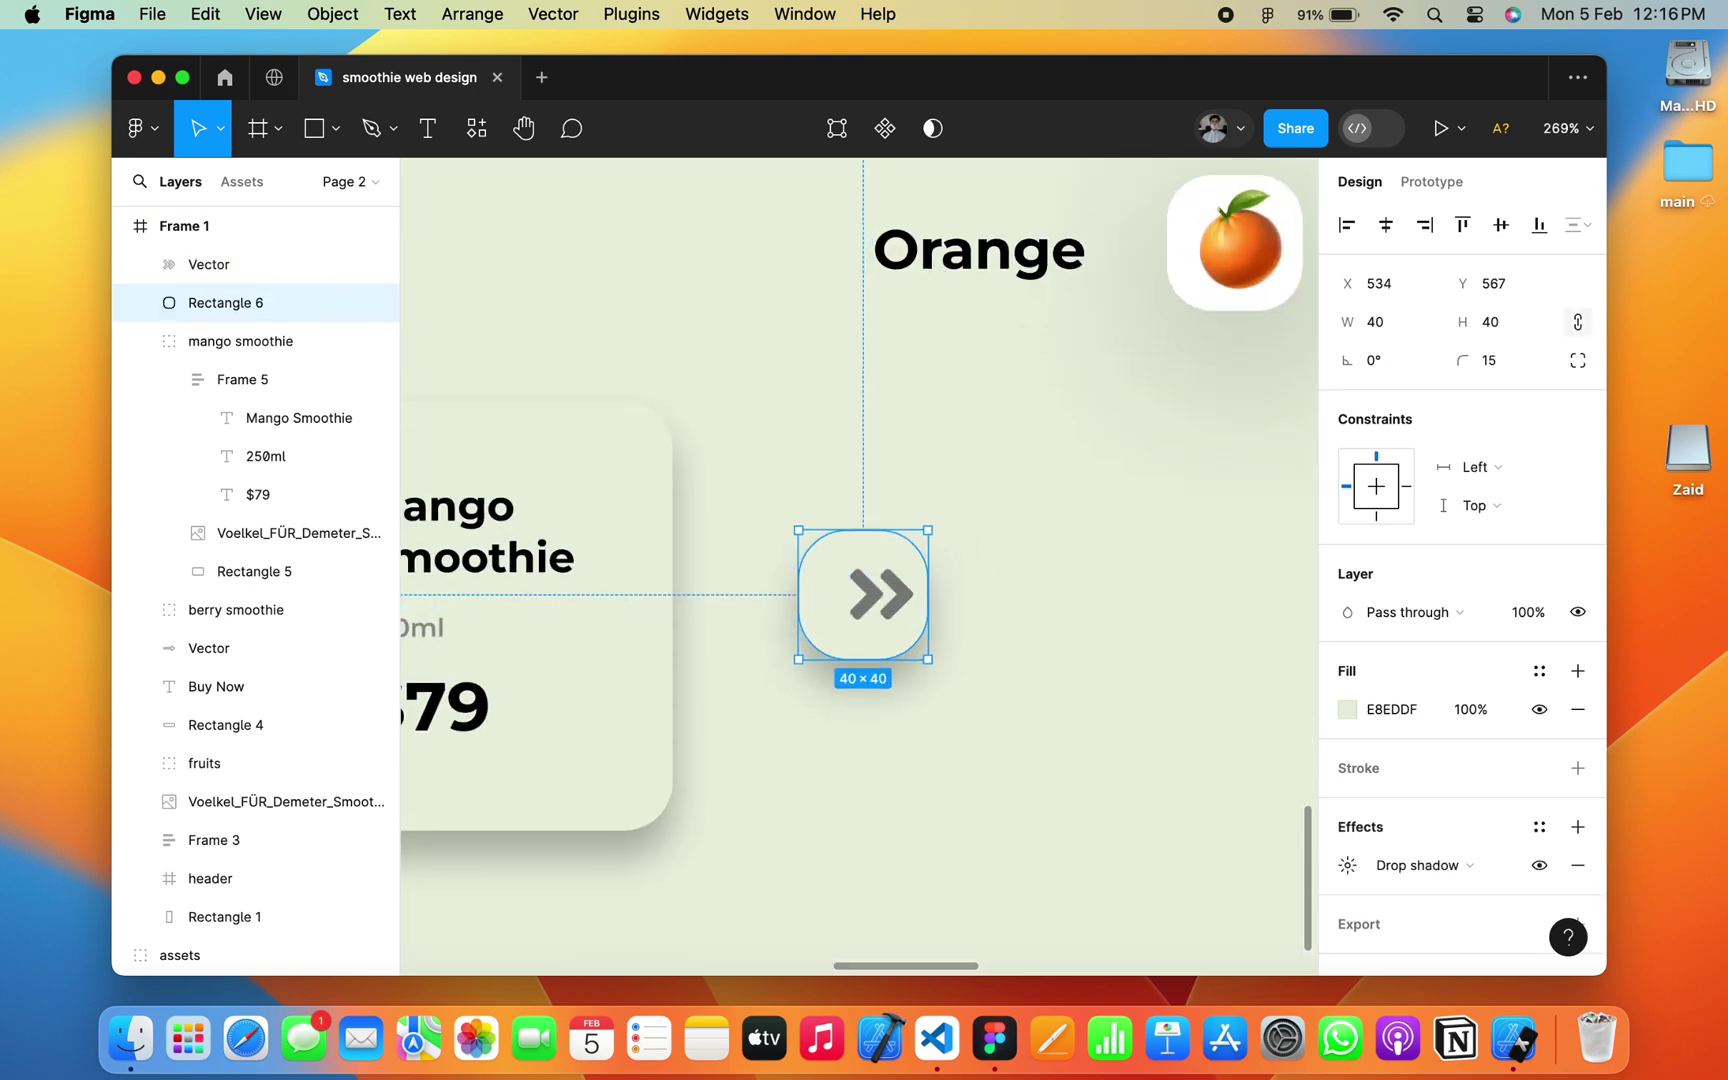
left_click_drag(863, 594, 882, 594)
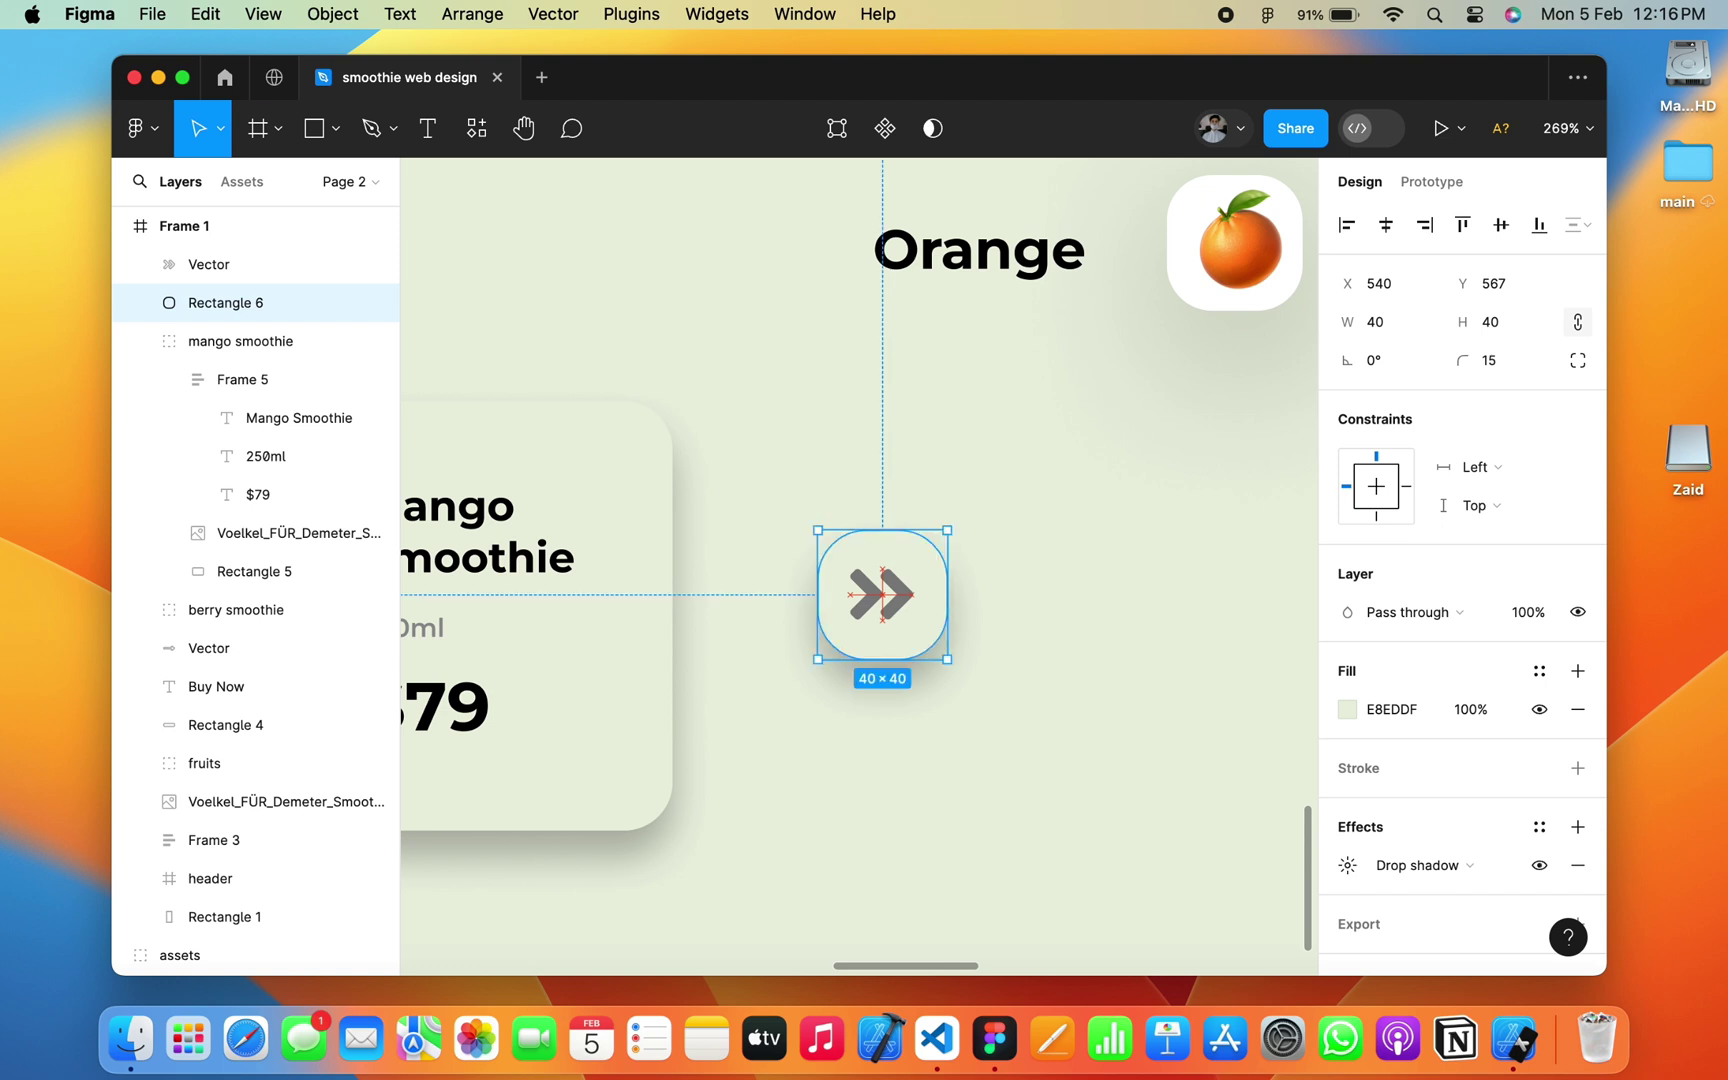
Step: Group the arrow and square together and name the group 'next'
left_click(220, 264, "shift")
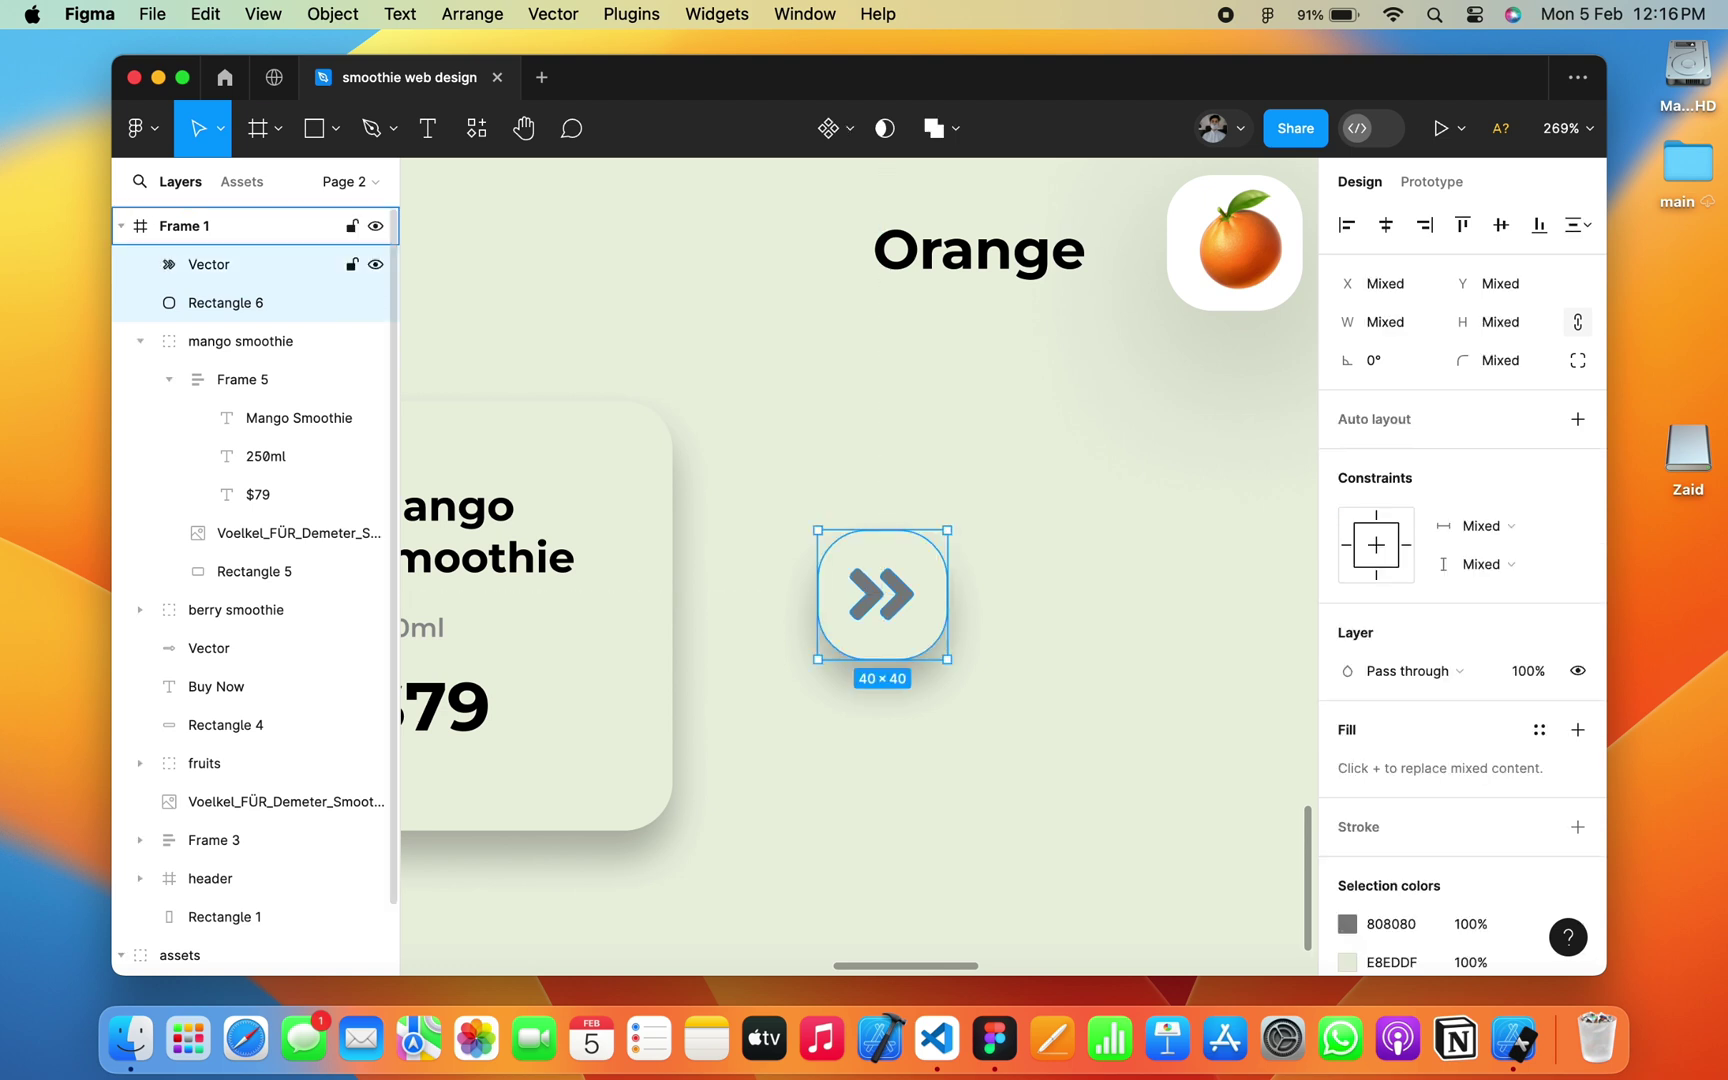
key("super+g")
key("super+r")
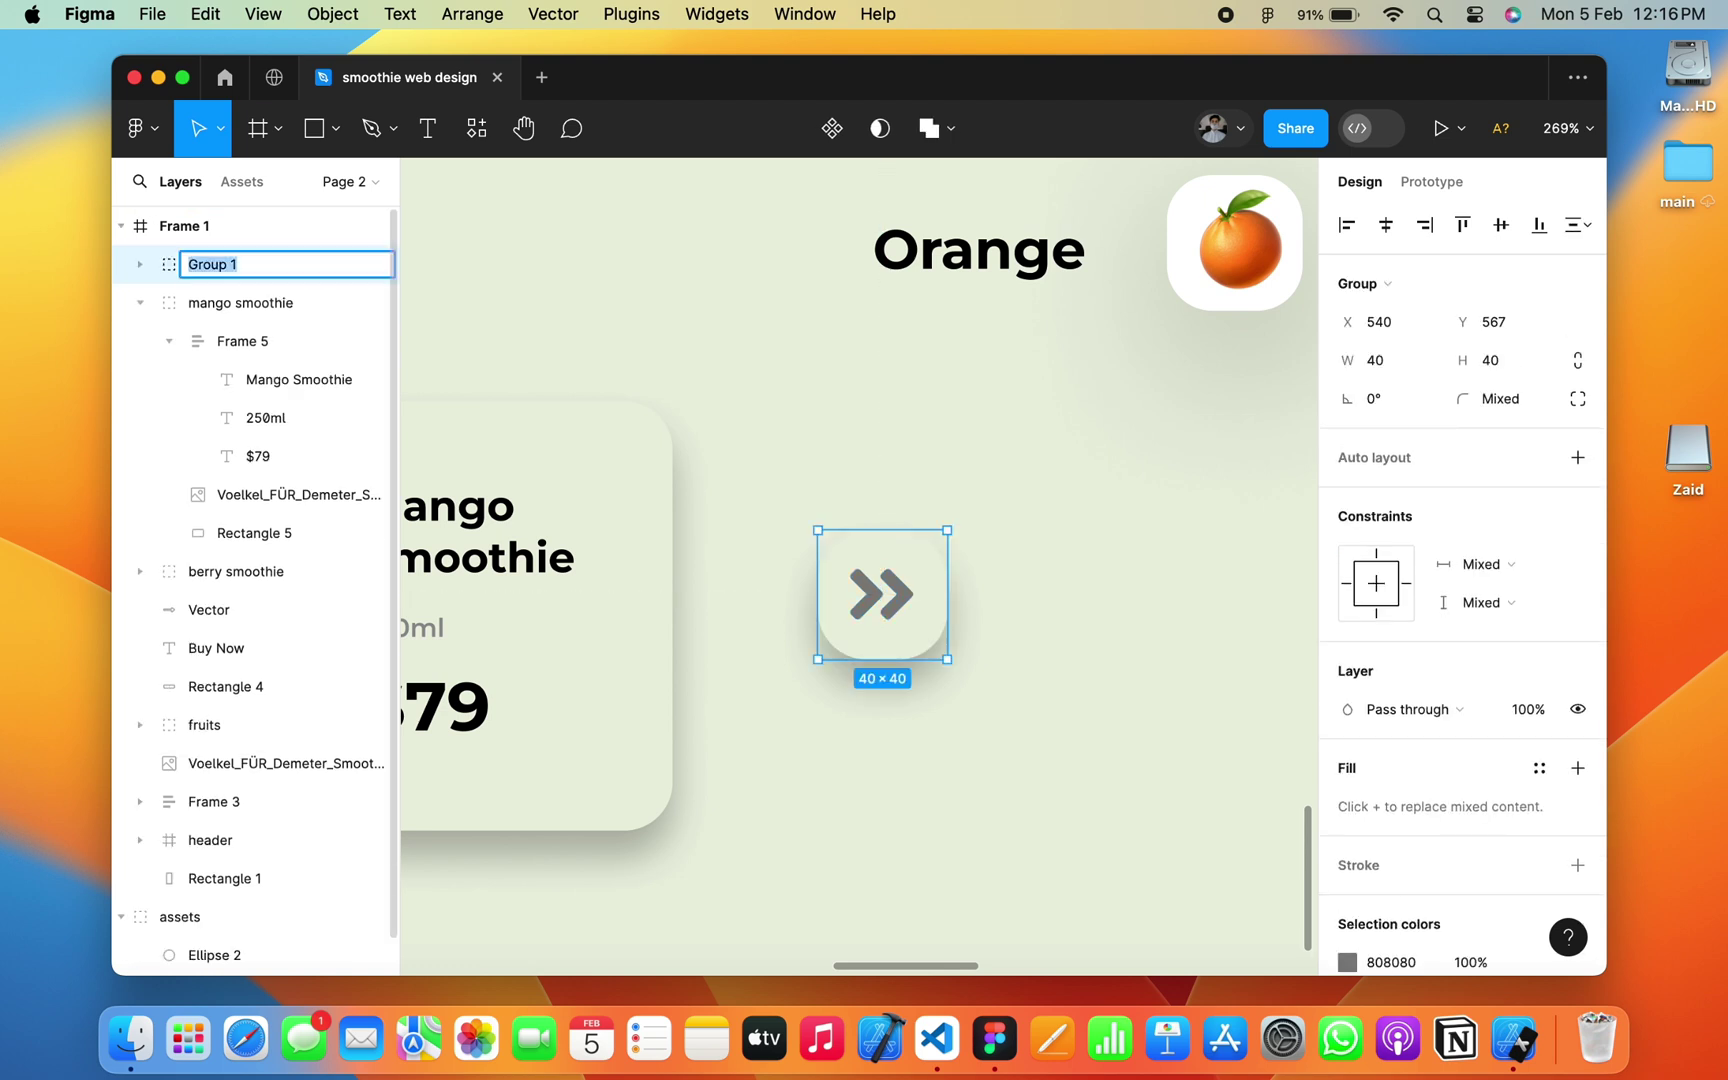
type("next")
key("Return")
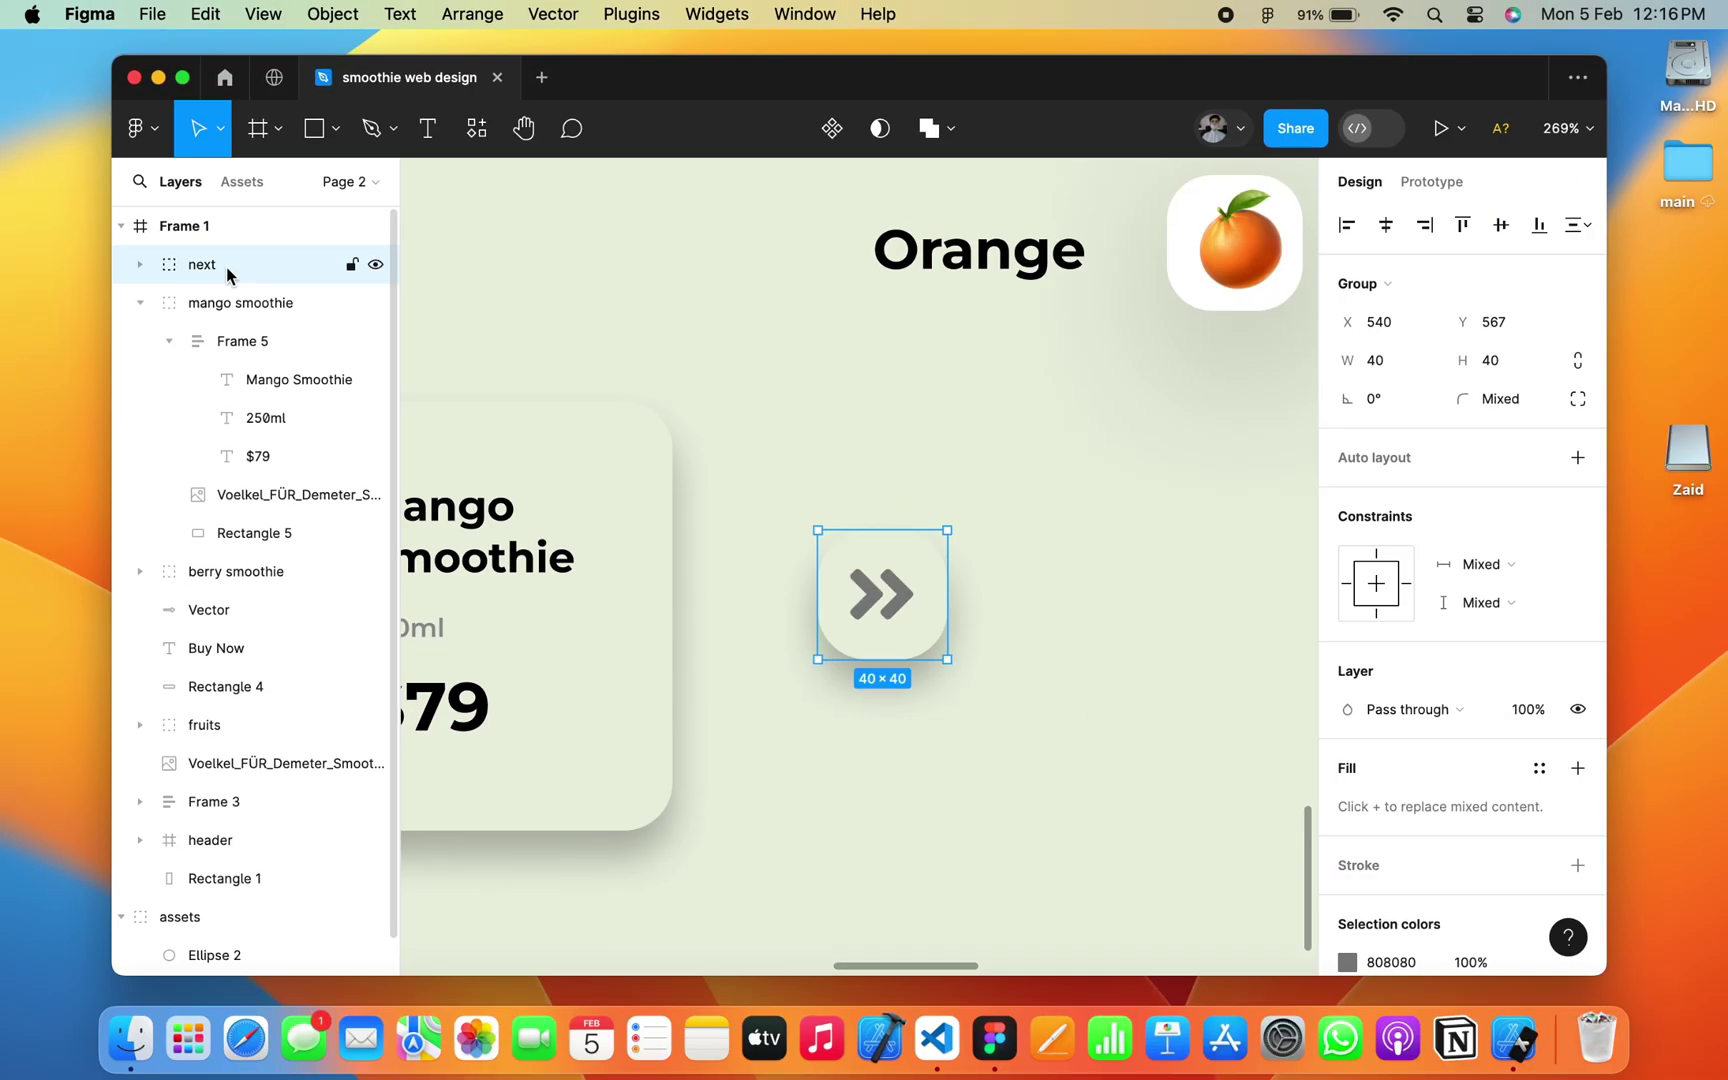
Step: Collapse the layer groups, deselect, and zoom out to view all of Frame 1
left_click(140, 302)
scroll(1080, 718, "down", 5)
scroll(1080, 718, "down", 3)
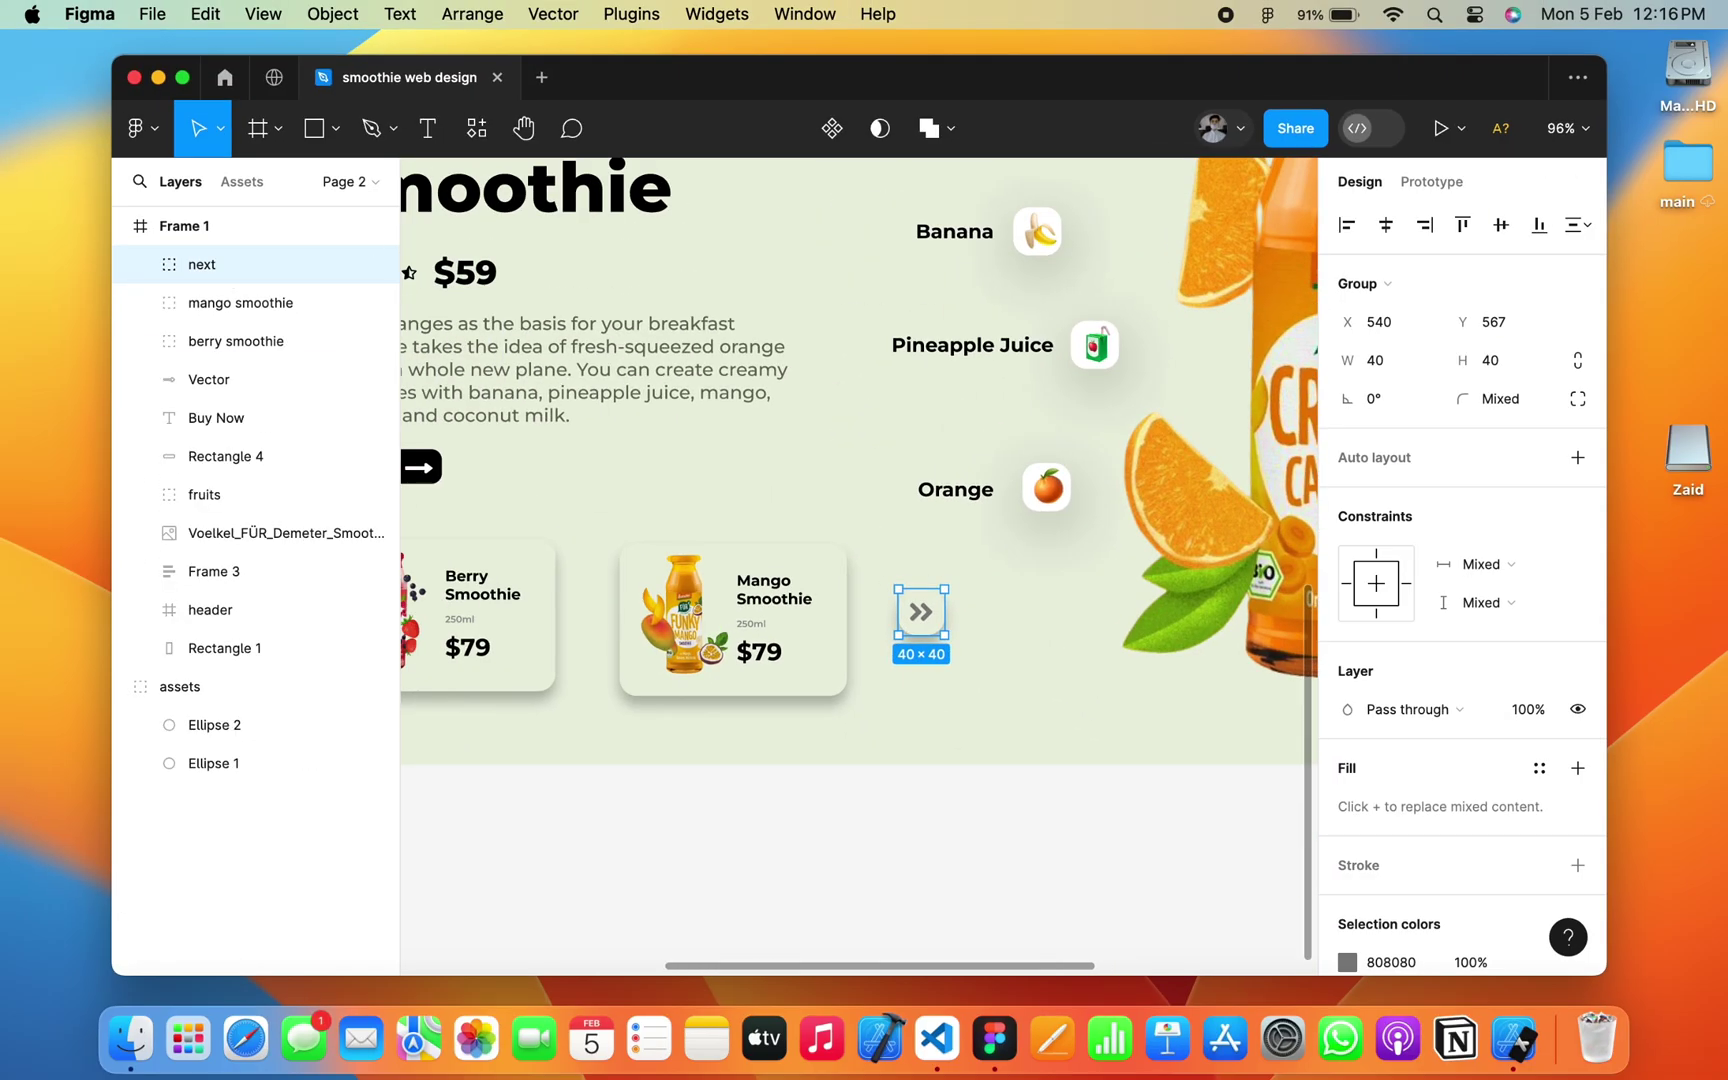
scroll(1080, 718, "down", 2)
scroll(1080, 718, "down", 1)
scroll(860, 515, "down", 1)
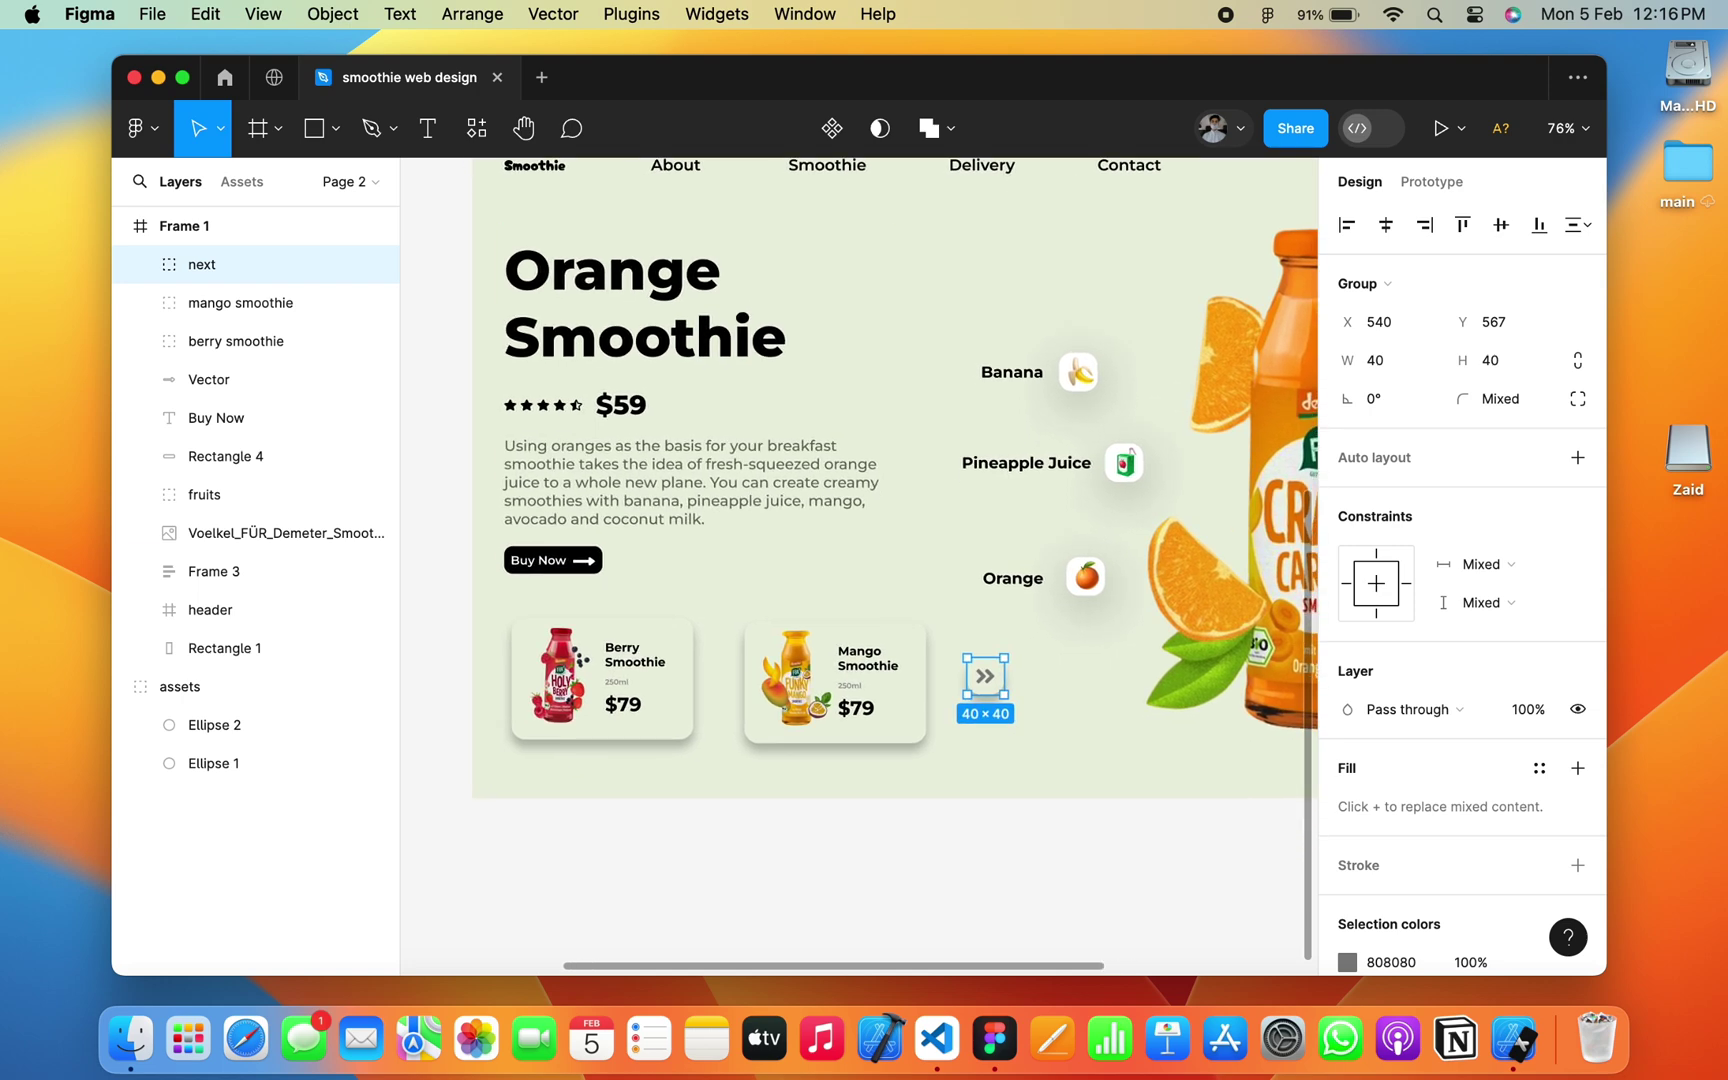
key("Escape")
scroll(860, 515, "right", 5)
scroll(860, 515, "up", 2)
scroll(950, 607, "down", 3)
scroll(950, 607, "up", 1)
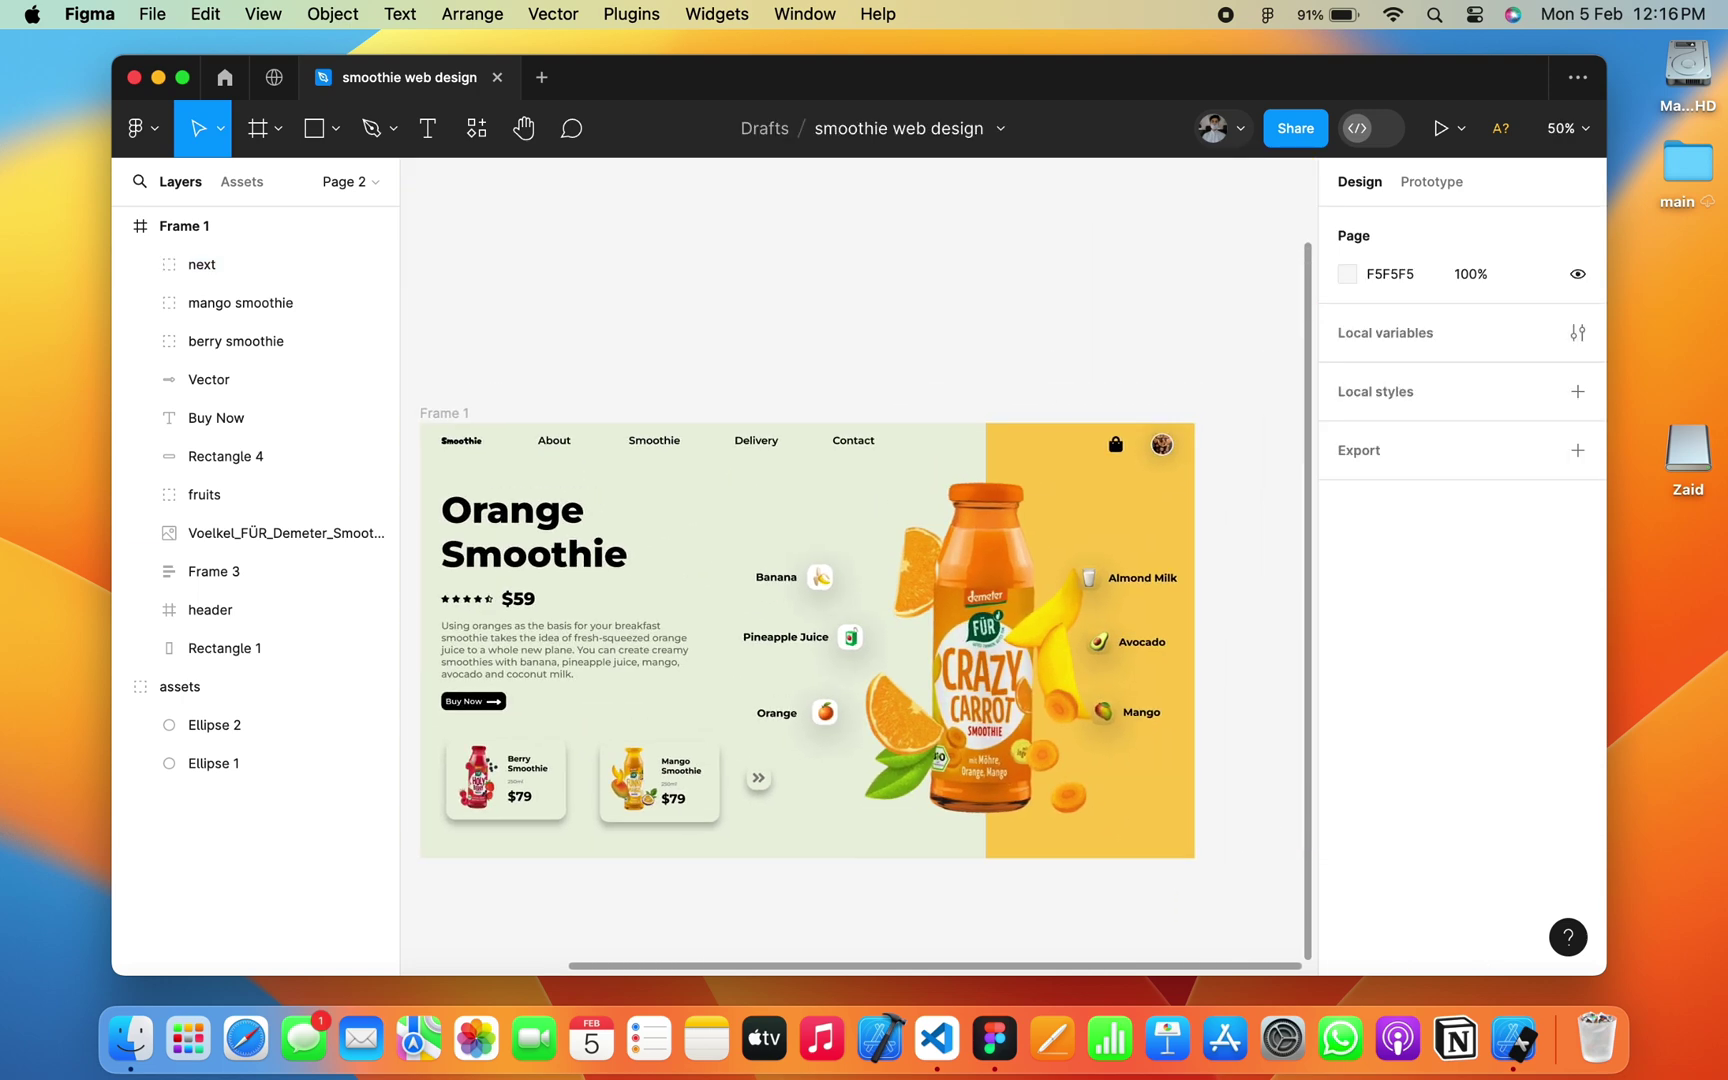
scroll(950, 607, "down", 1)
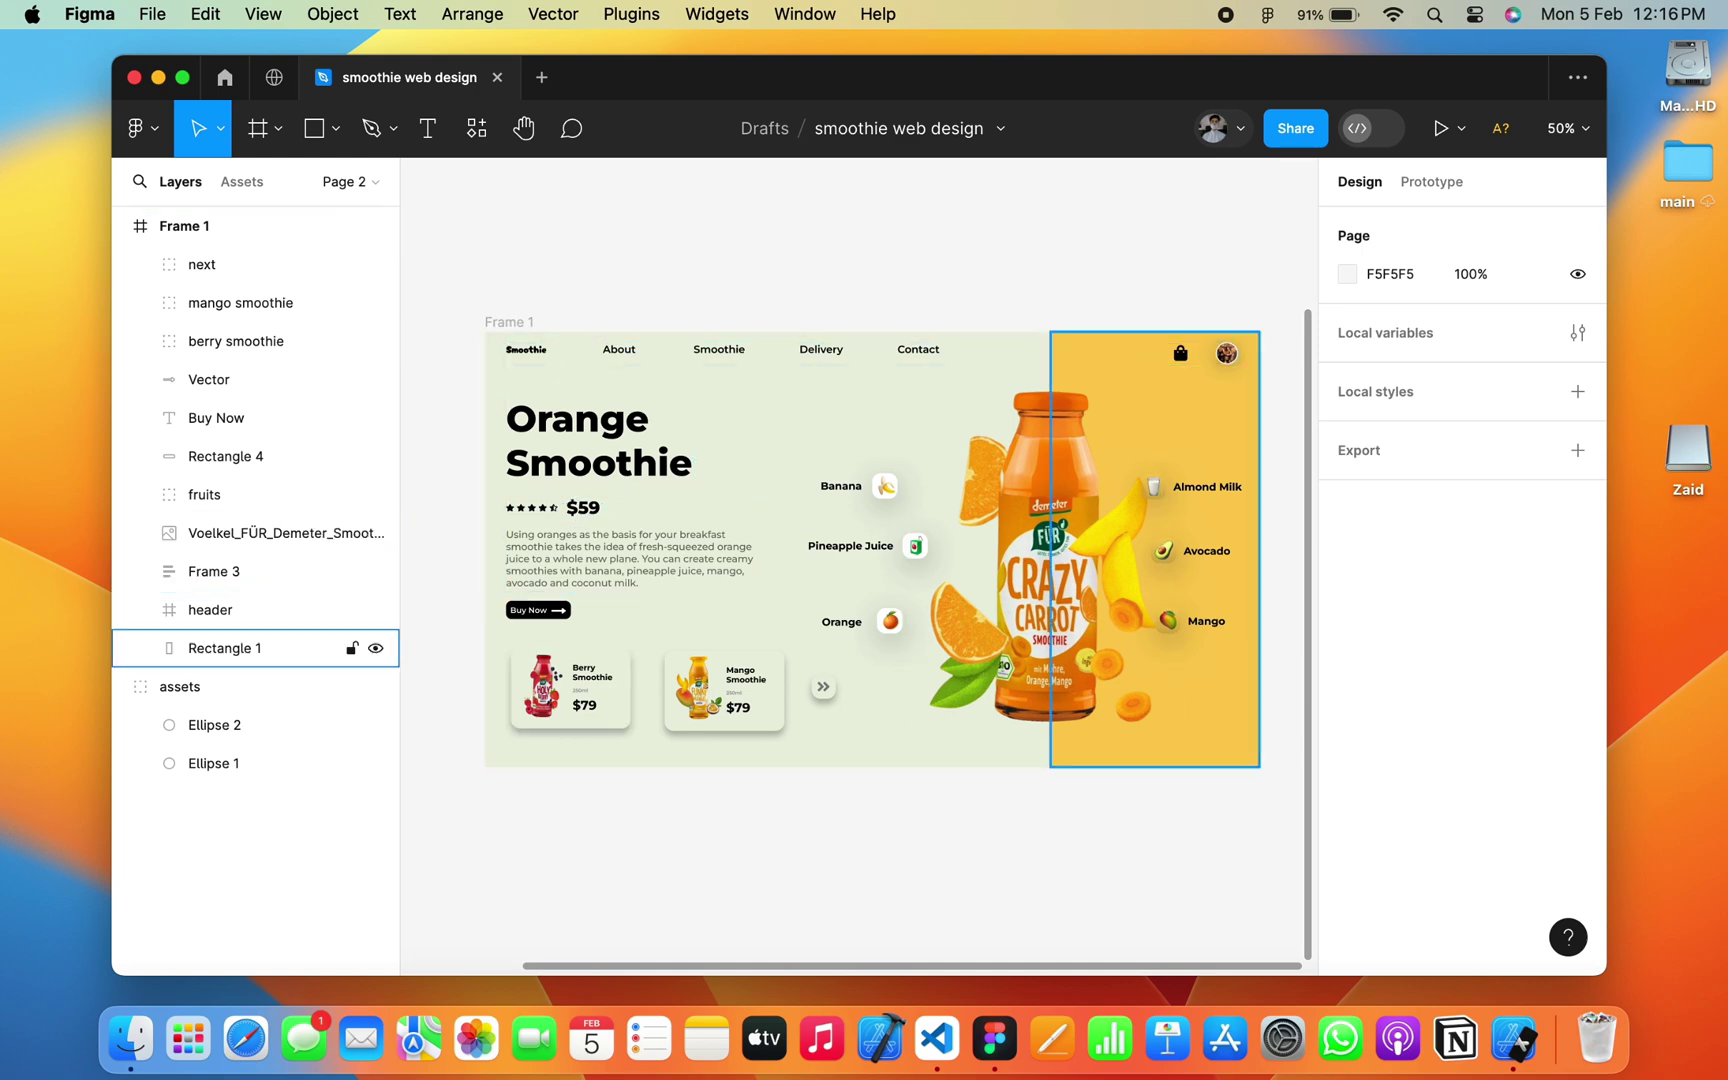
scroll(855, 548, "right", 2)
scroll(855, 548, "up", 1)
scroll(855, 548, "down", 2)
scroll(855, 548, "left", 1)
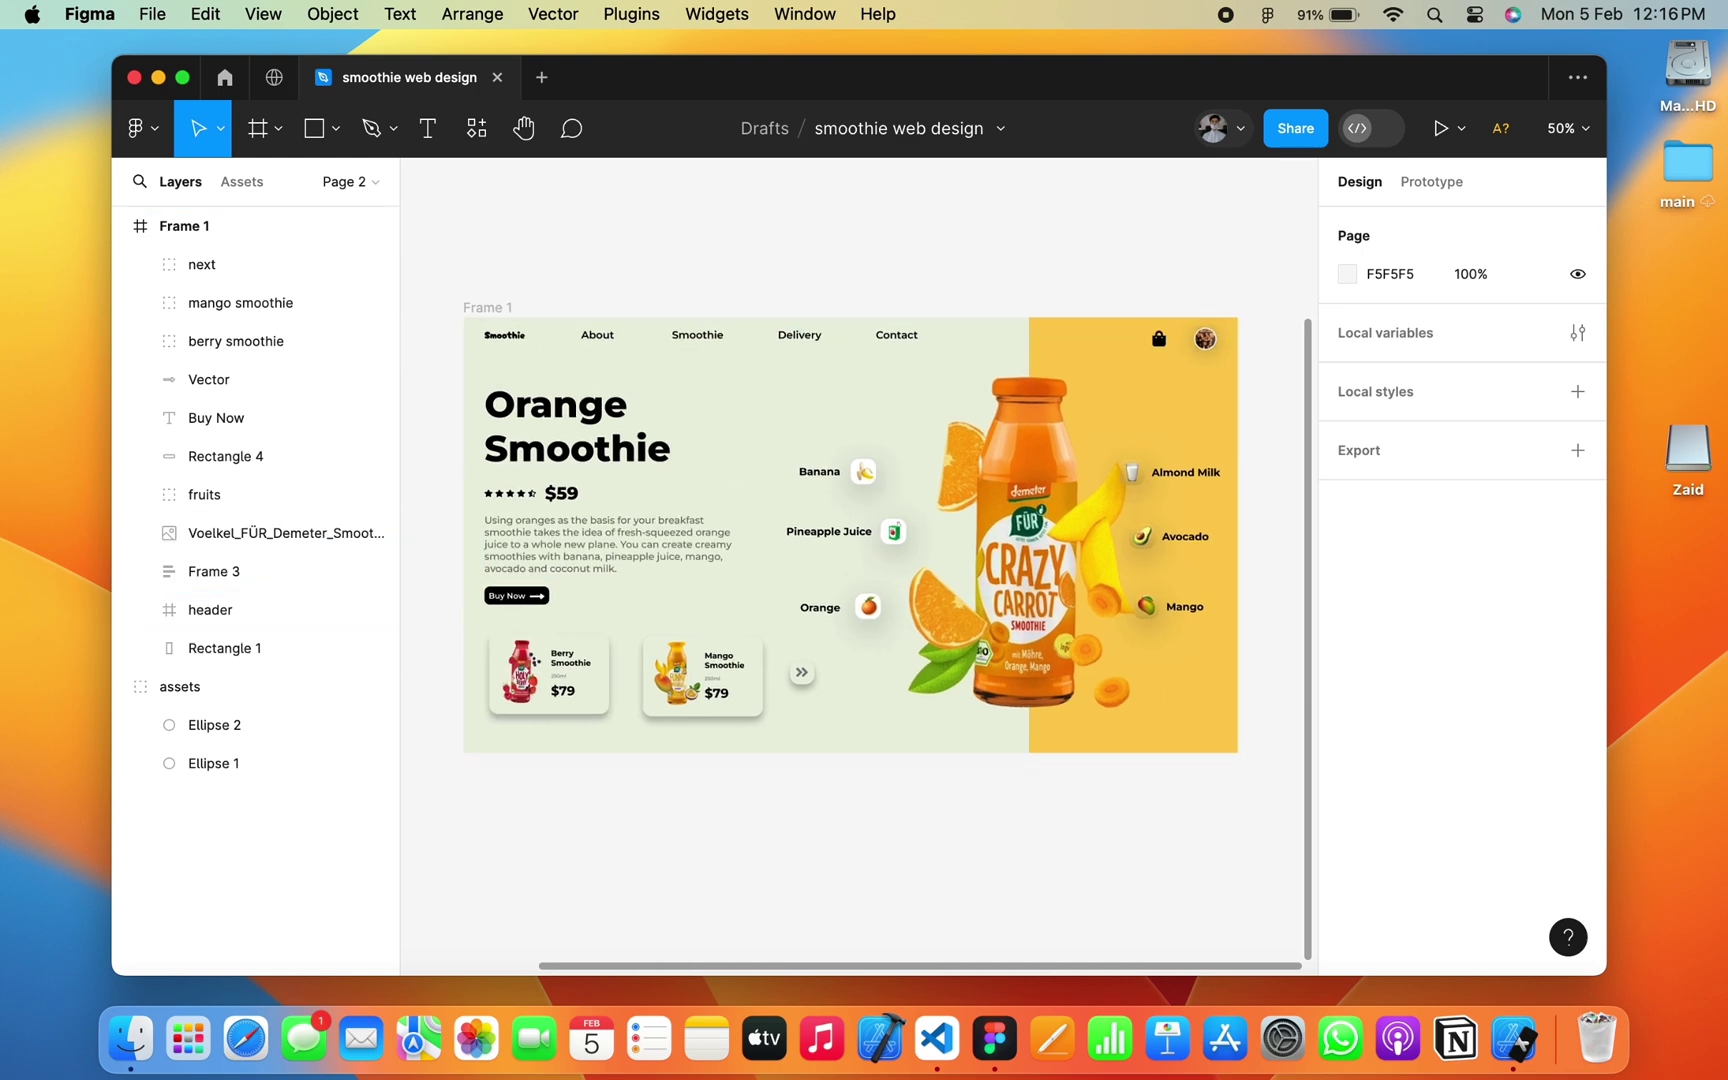